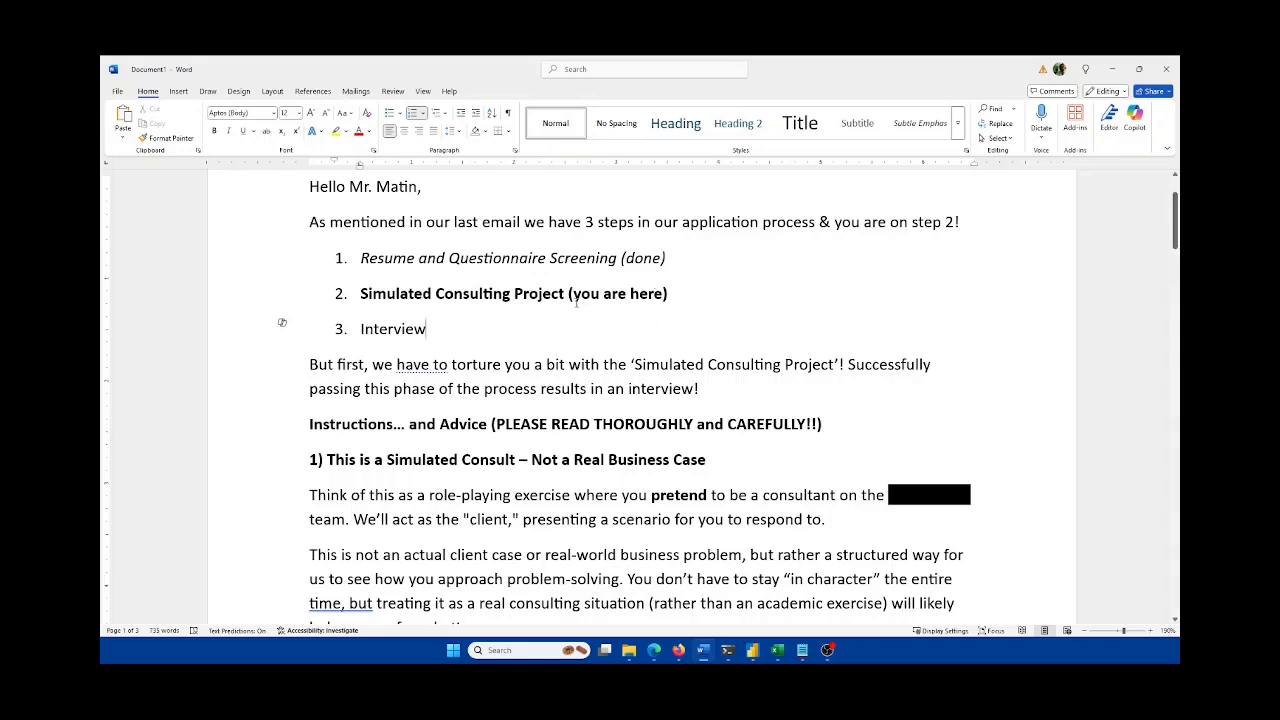
Step: Scroll through the mission requirements in the Word brief
scroll(497, 335, "down", 1)
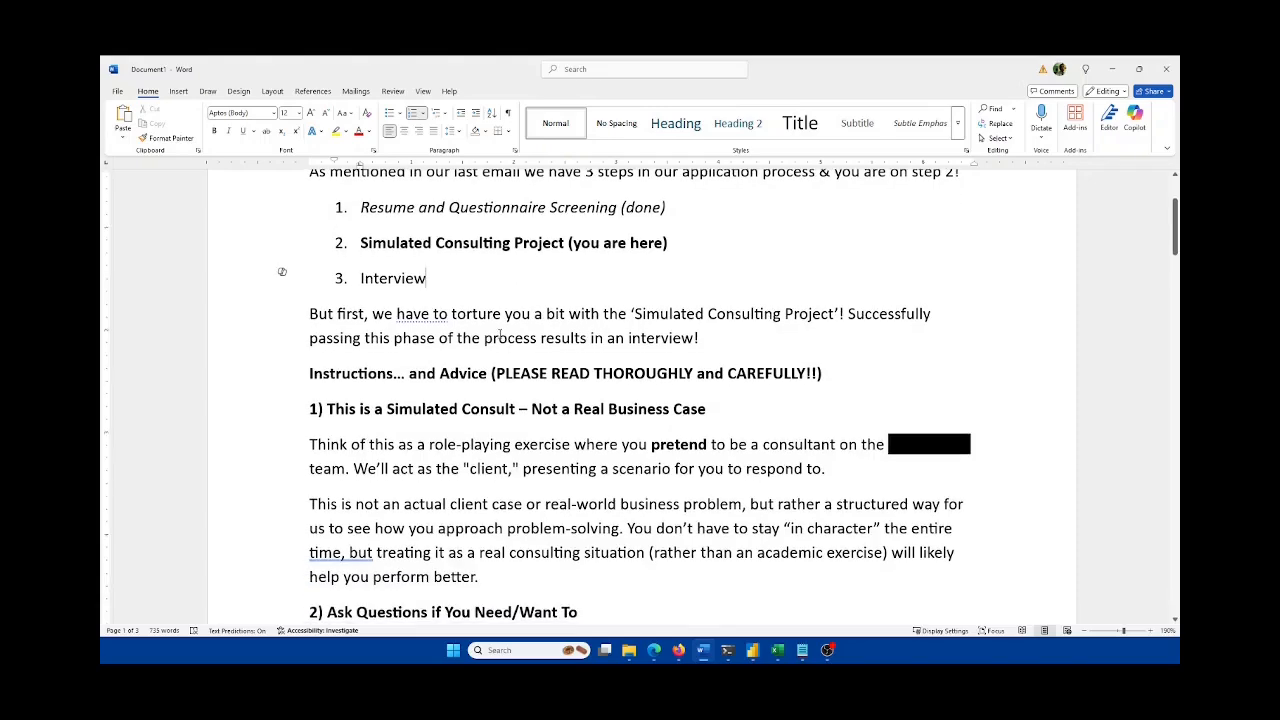
scroll(497, 335, "up", 1)
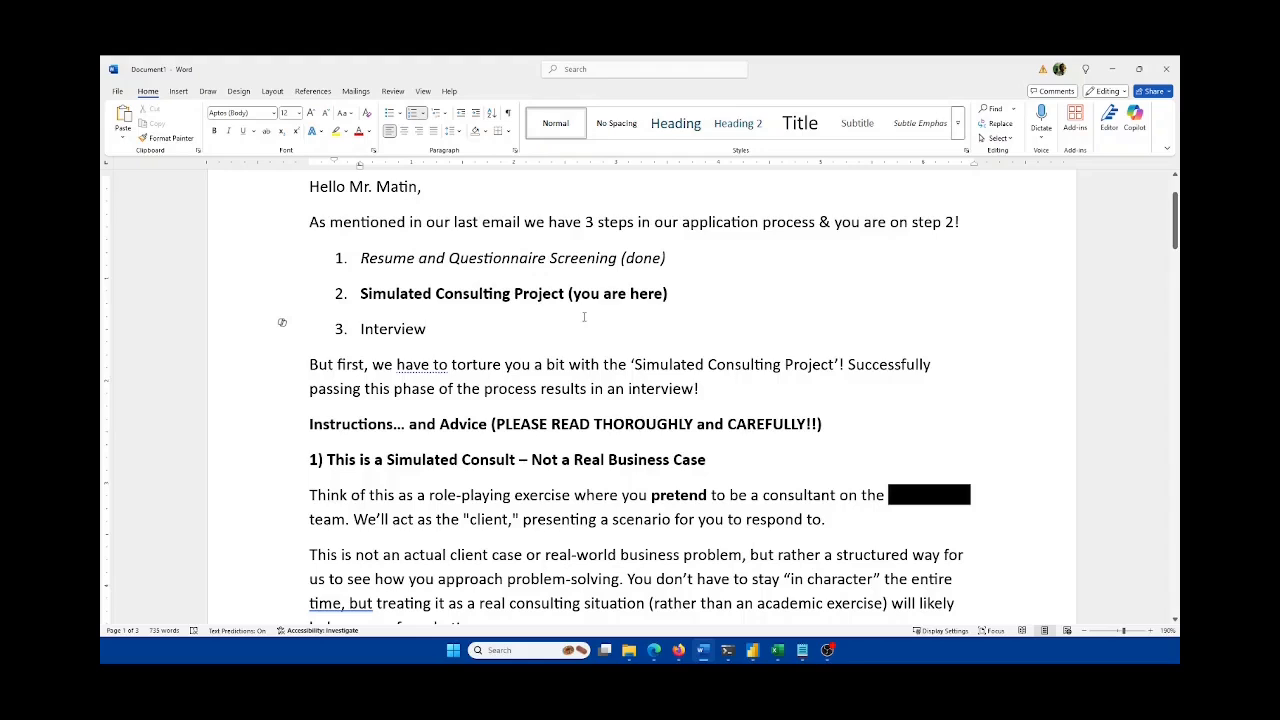
scroll(586, 316, "down", 1)
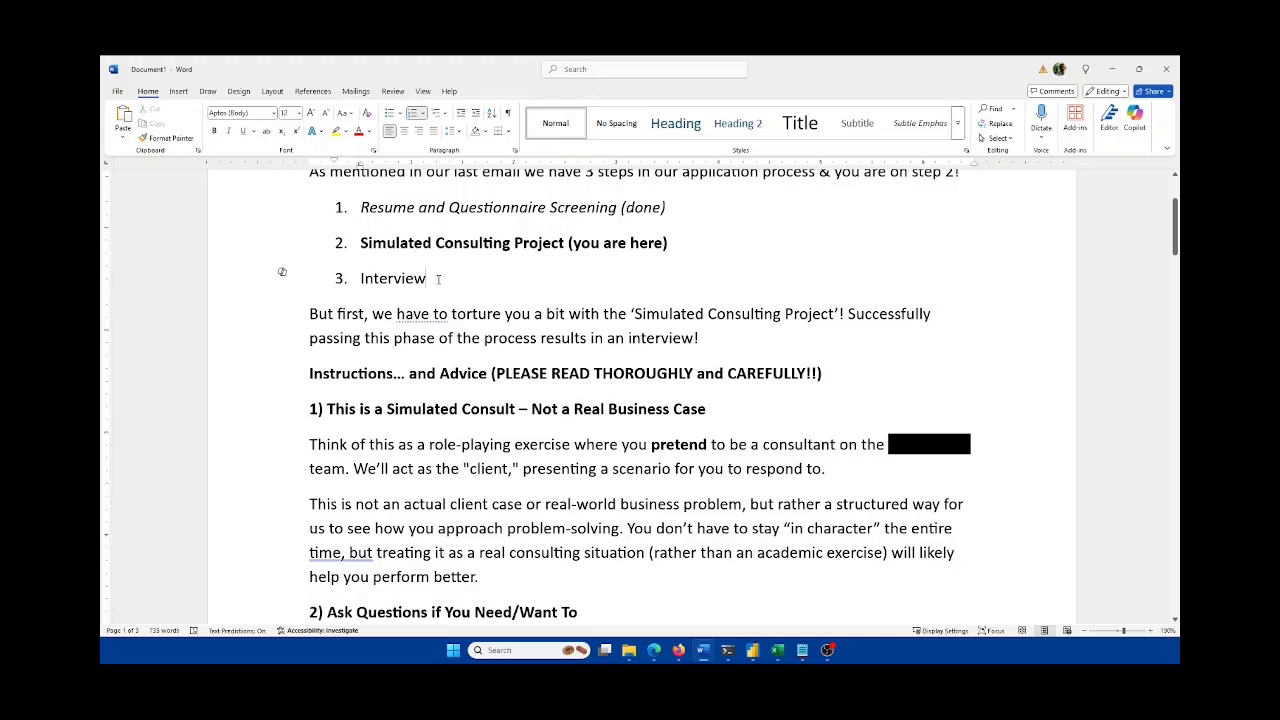
scroll(438, 279, "down", 1)
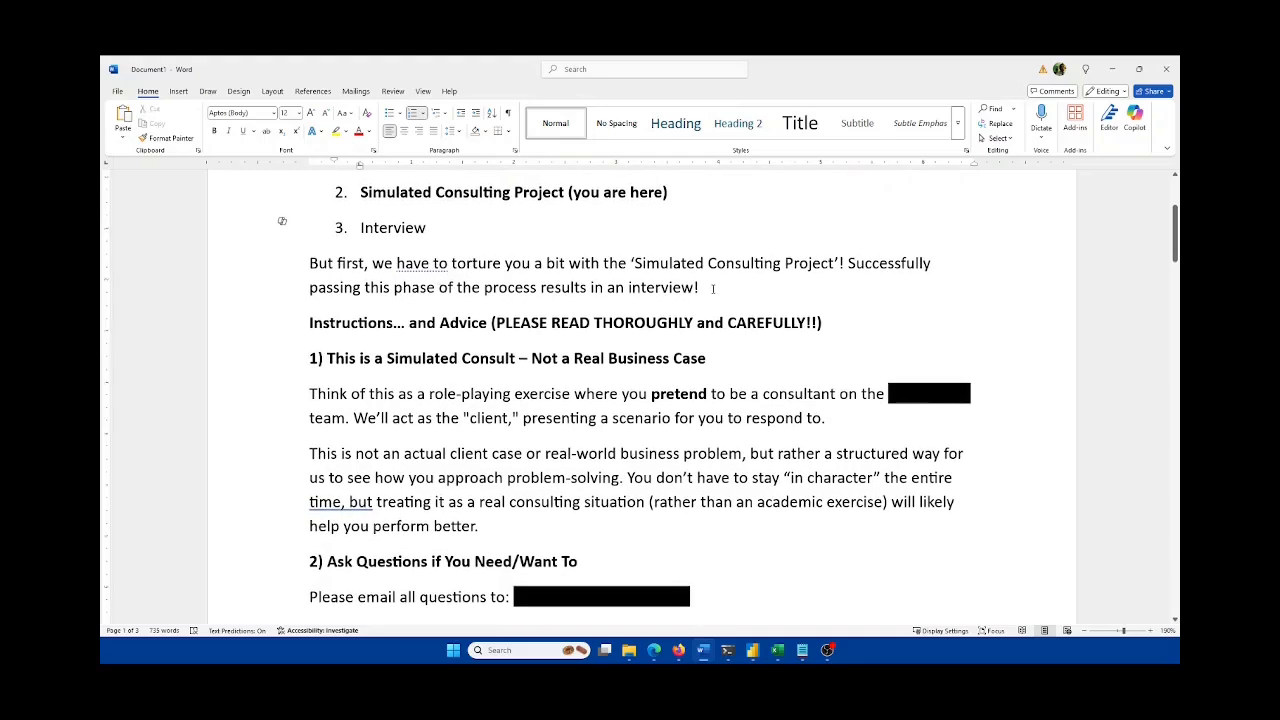
scroll(712, 288, "down", 1)
scroll(712, 288, "up", 1)
scroll(712, 288, "down", 1)
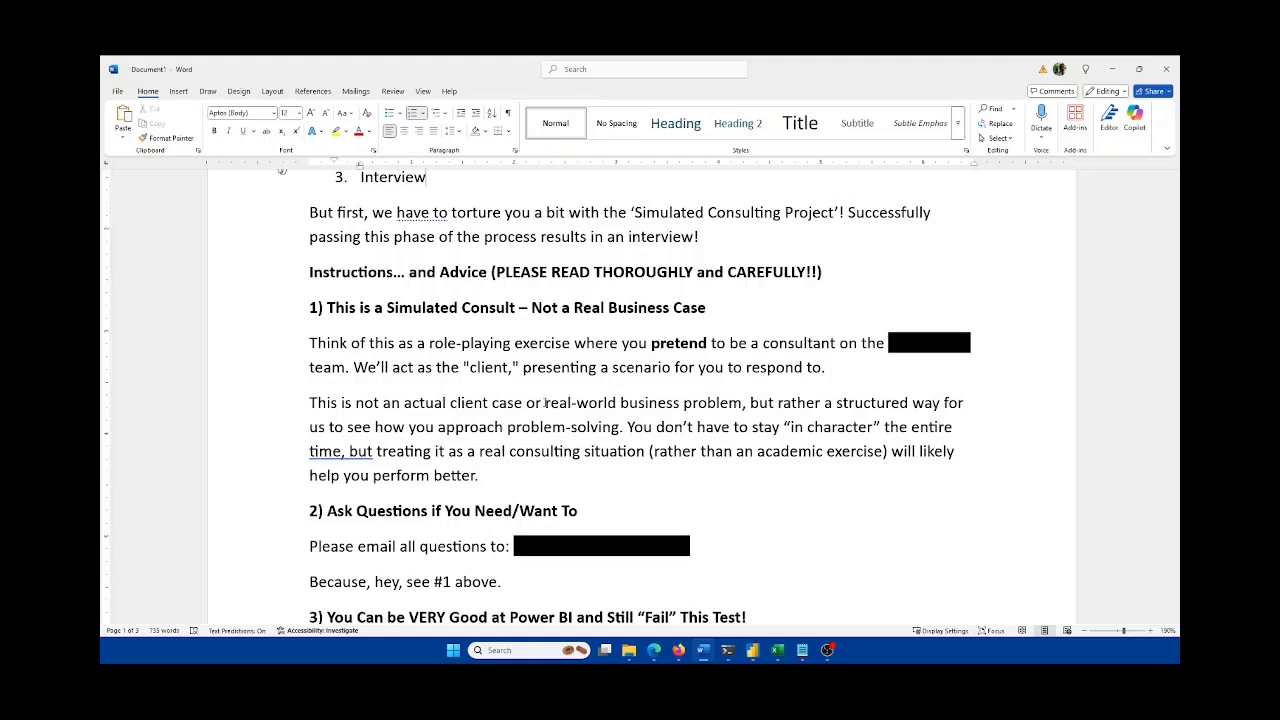
scroll(825, 338, "down", 1)
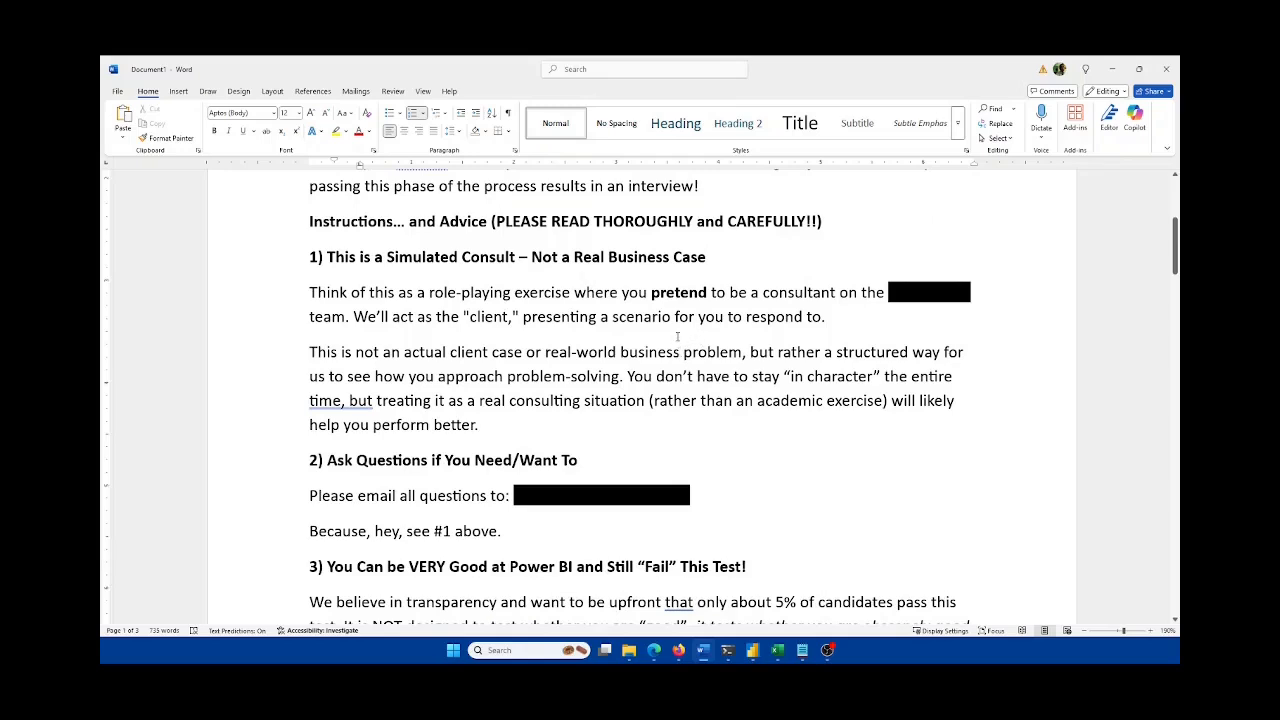
scroll(456, 348, "down", 1)
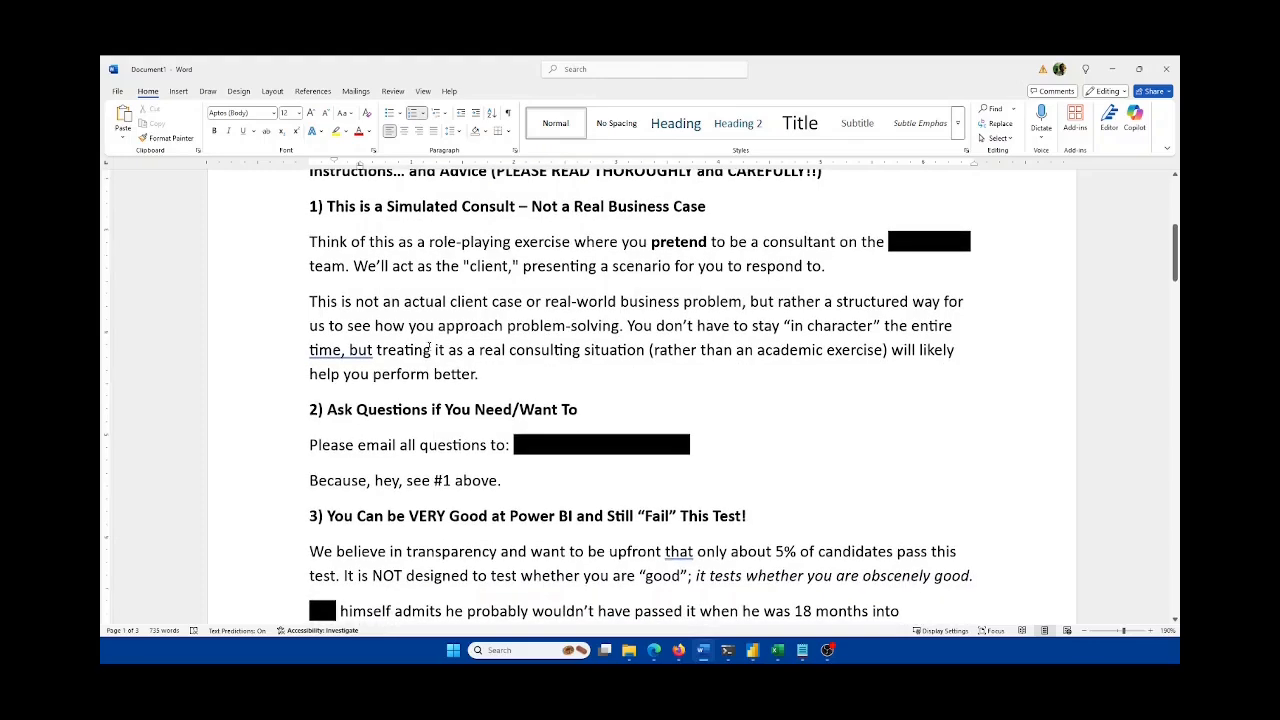
scroll(430, 346, "down", 1)
scroll(429, 346, "down", 1)
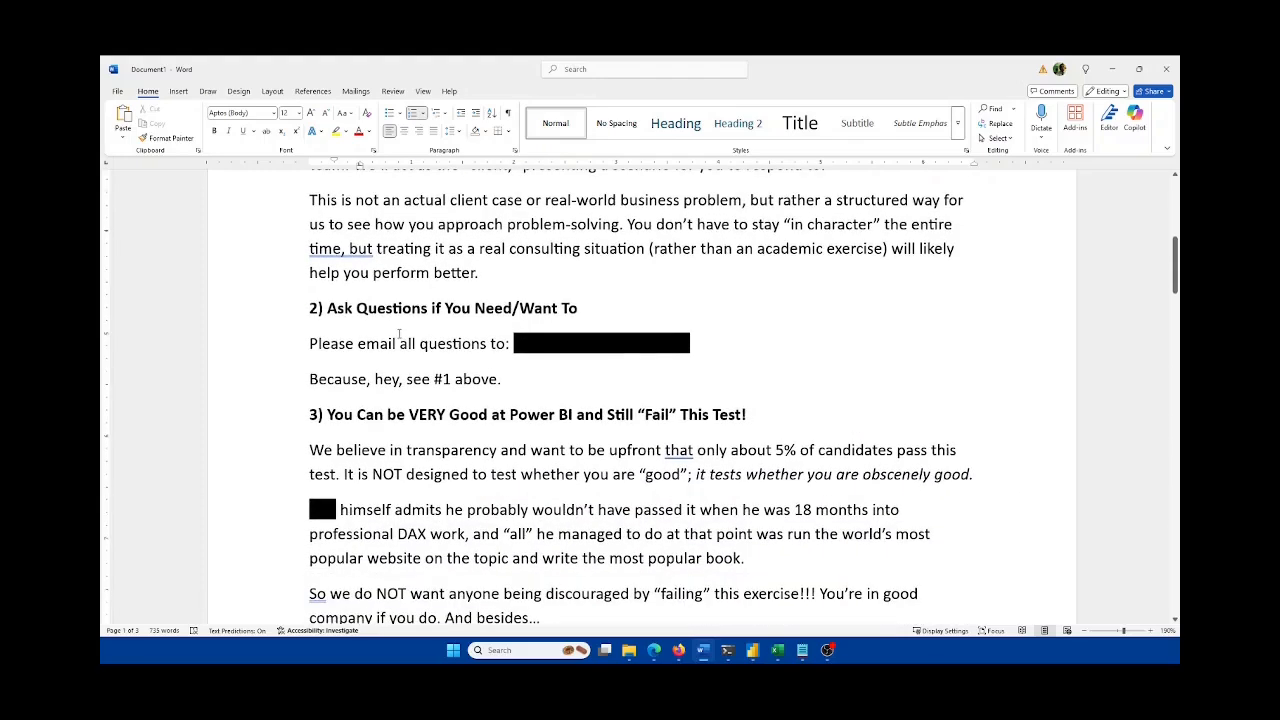
scroll(398, 335, "down", 1)
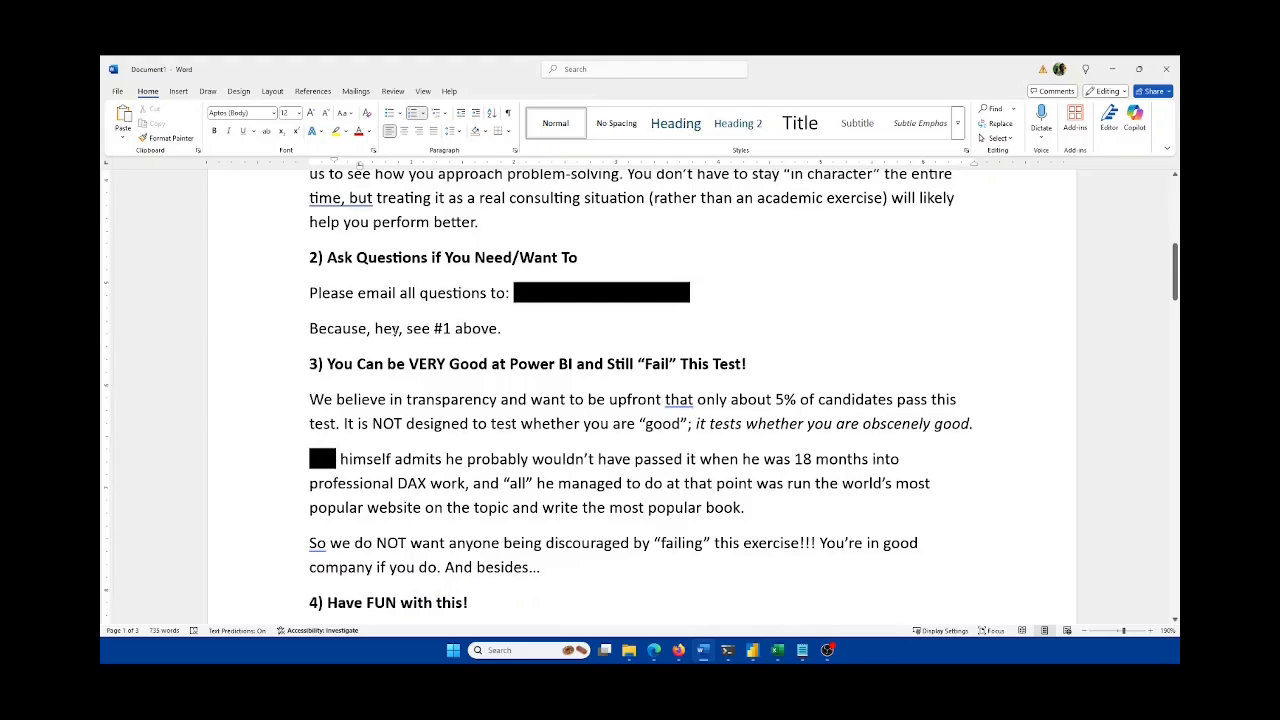
scroll(395, 333, "down", 1)
scroll(395, 331, "up", 1)
scroll(395, 331, "down", 2)
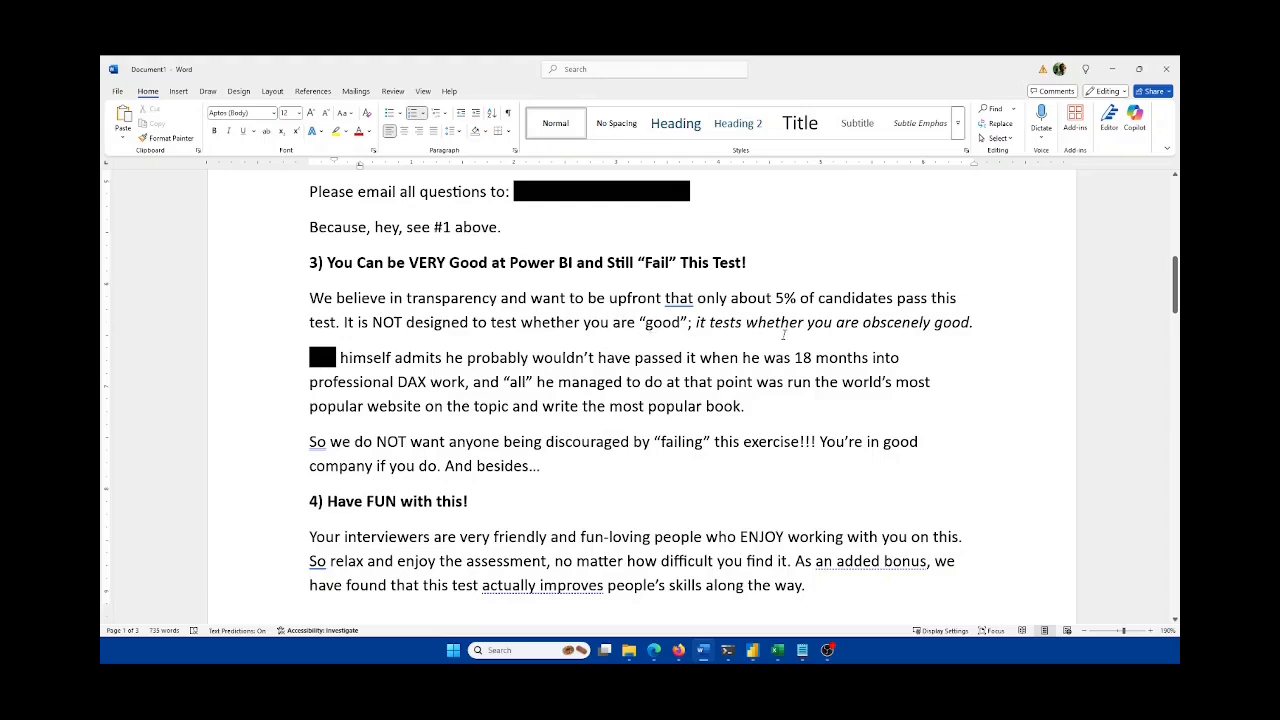
scroll(760, 358, "down", 1)
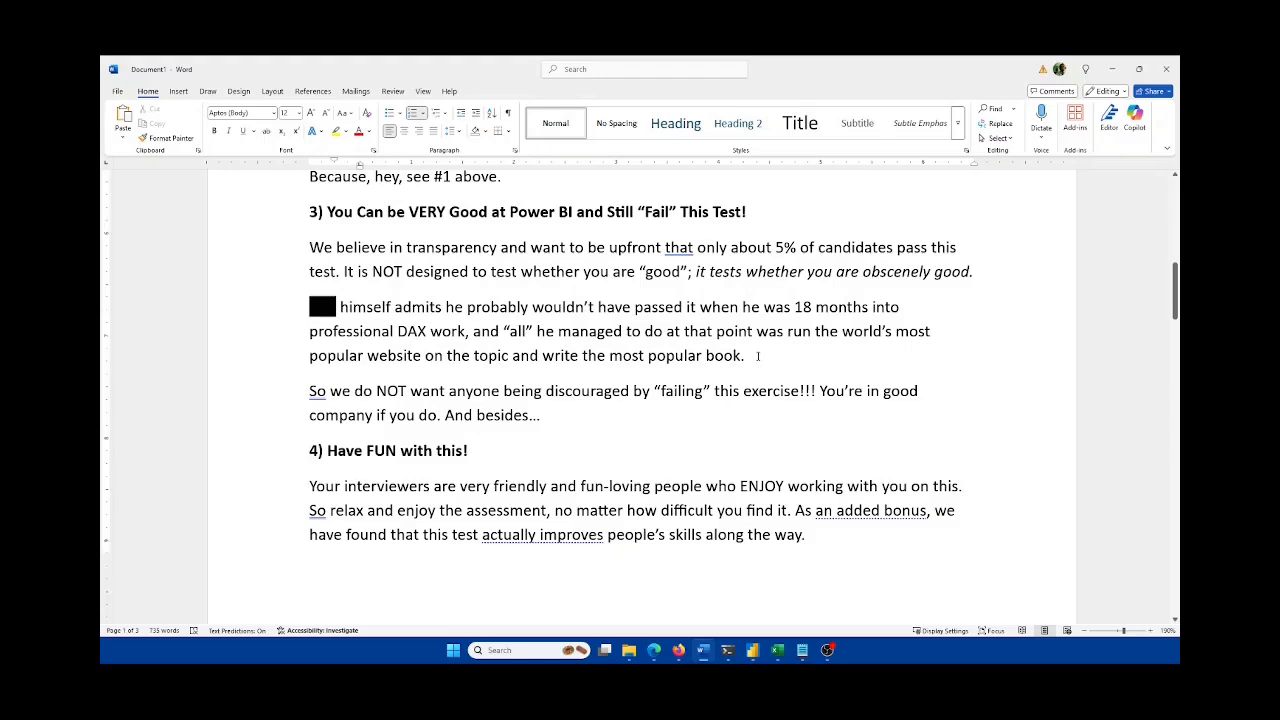
scroll(757, 356, "down", 1)
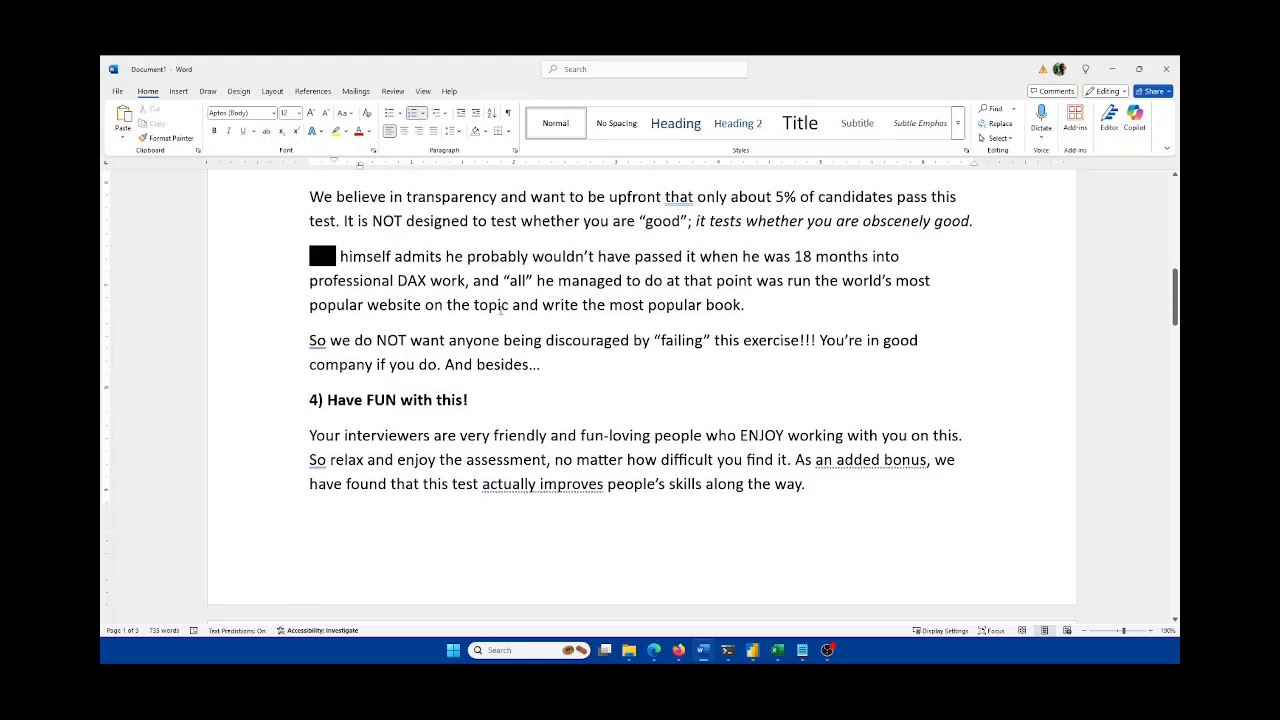
Step: Highlight the passage about DAX work, then clear the selection and read on
left_click_drag(398, 280, 468, 281)
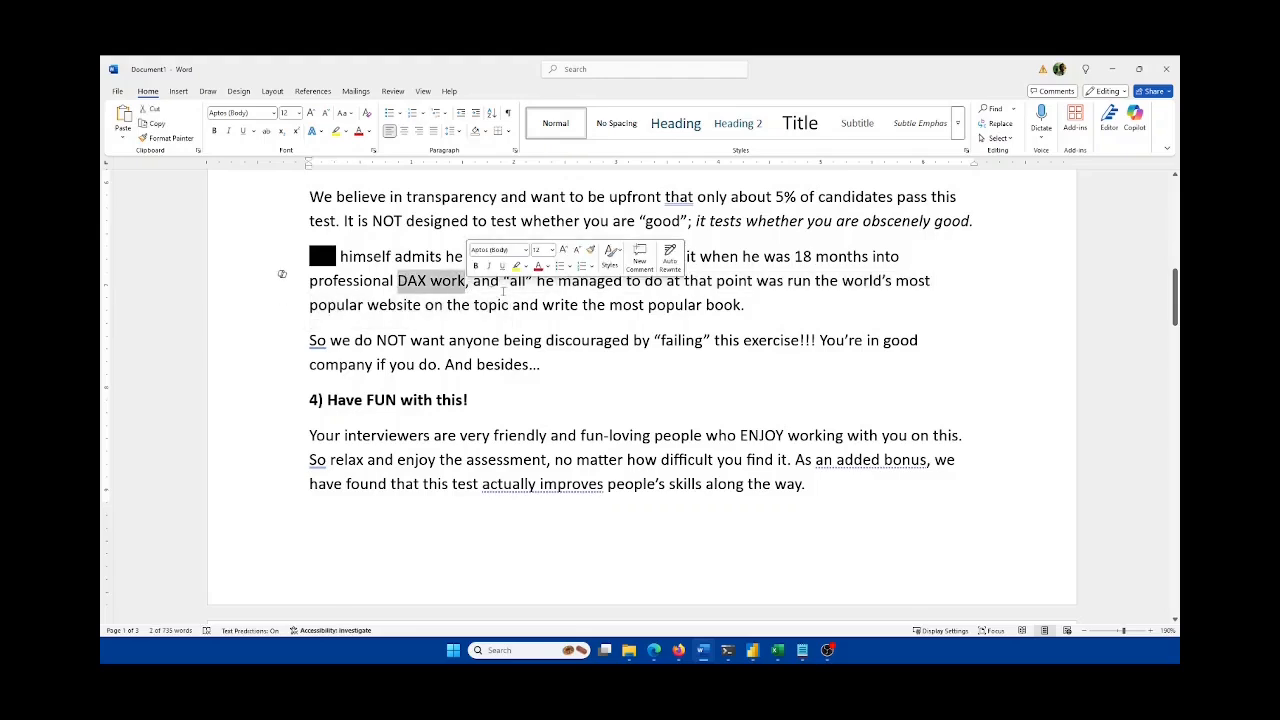
left_click(747, 306)
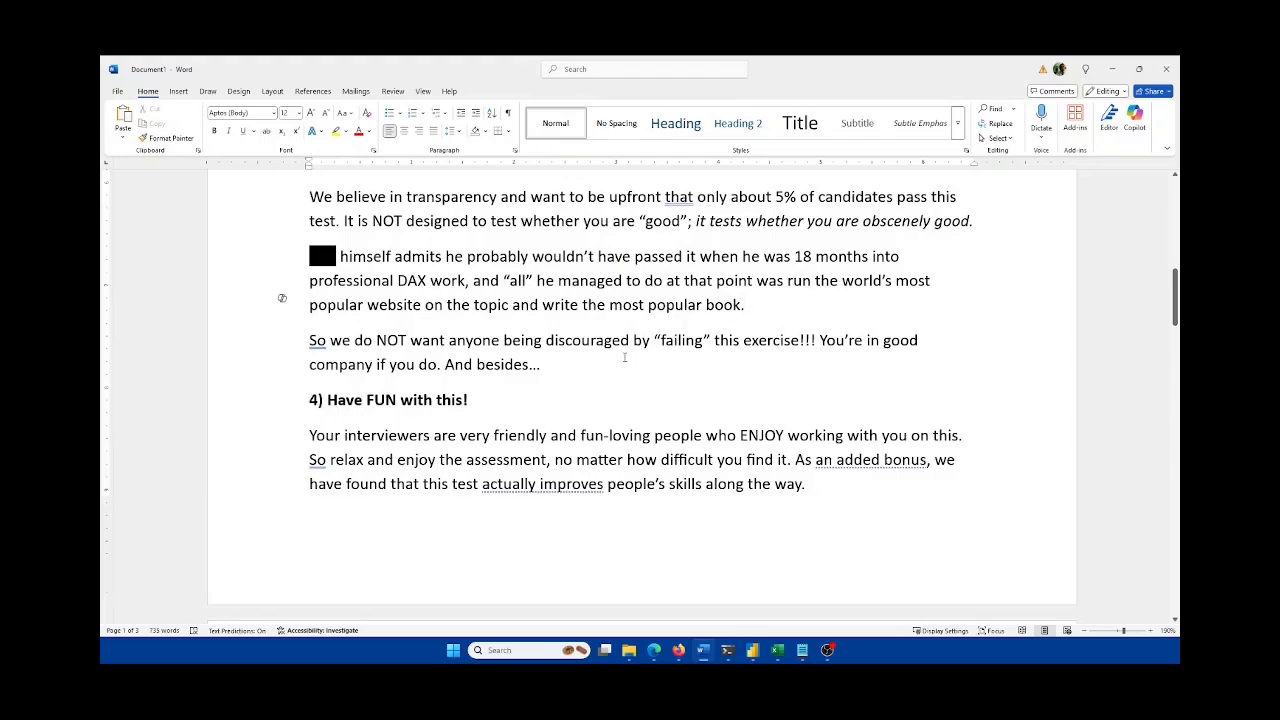
scroll(624, 357, "down", 1)
scroll(624, 357, "down", 4)
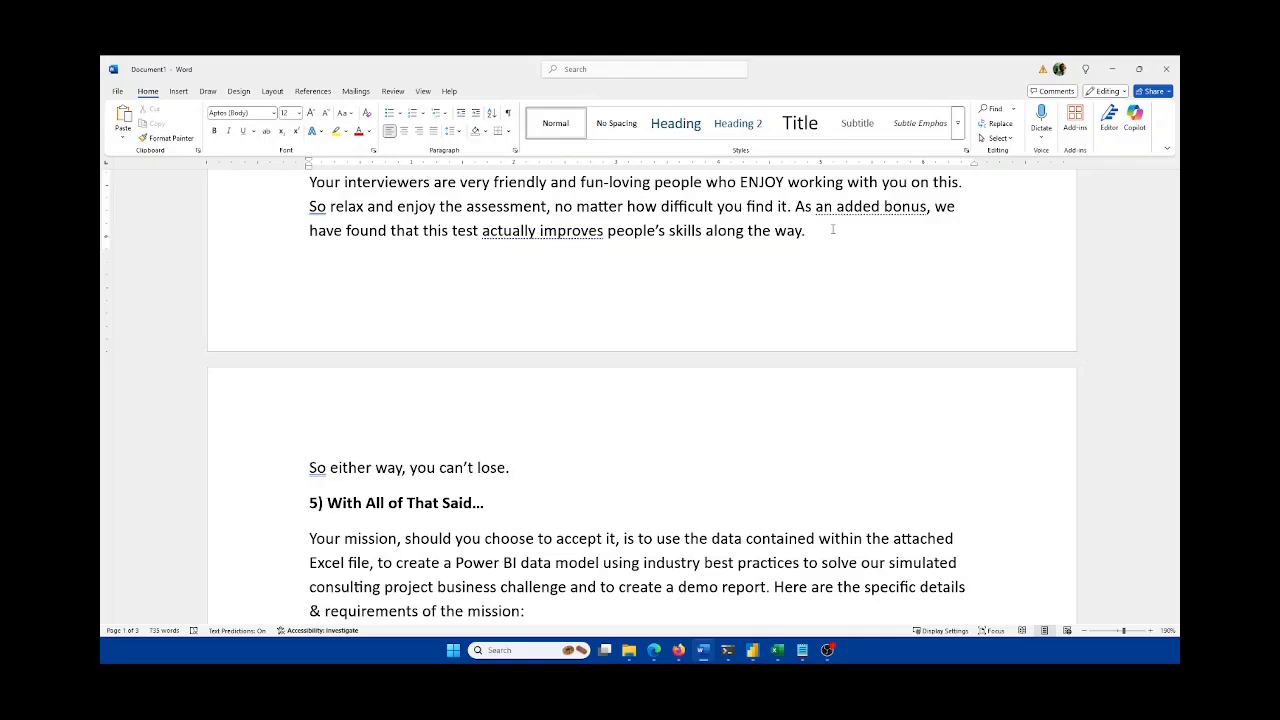
Step: Highlight the bullet about recreating the legacy report, then switch to the Excel workbook
scroll(621, 436, "down", 4)
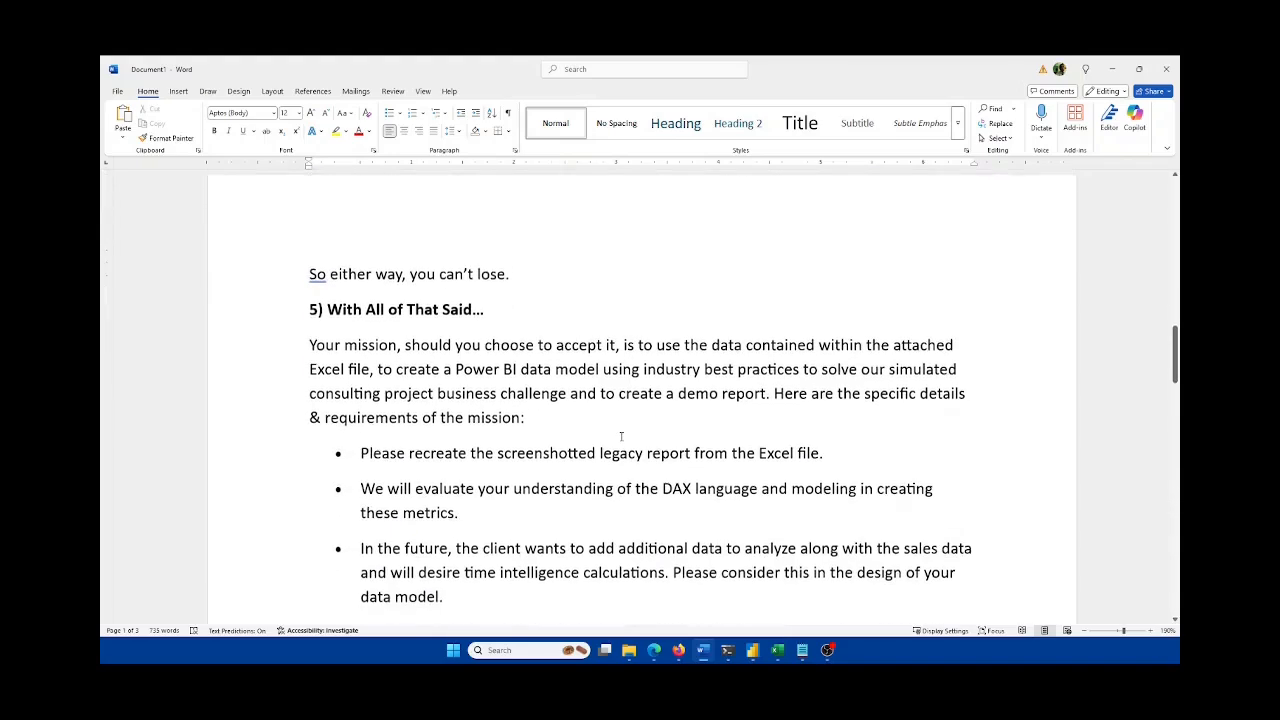
scroll(621, 436, "down", 1)
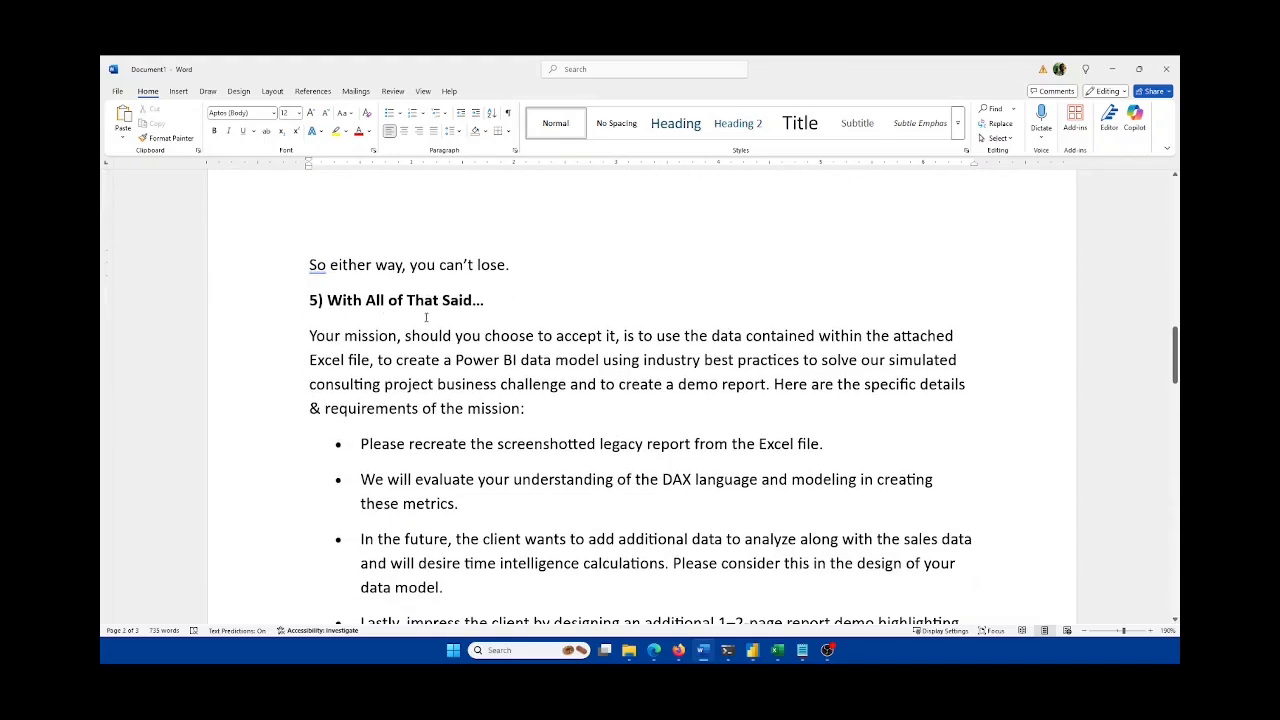
scroll(440, 330, "down", 2)
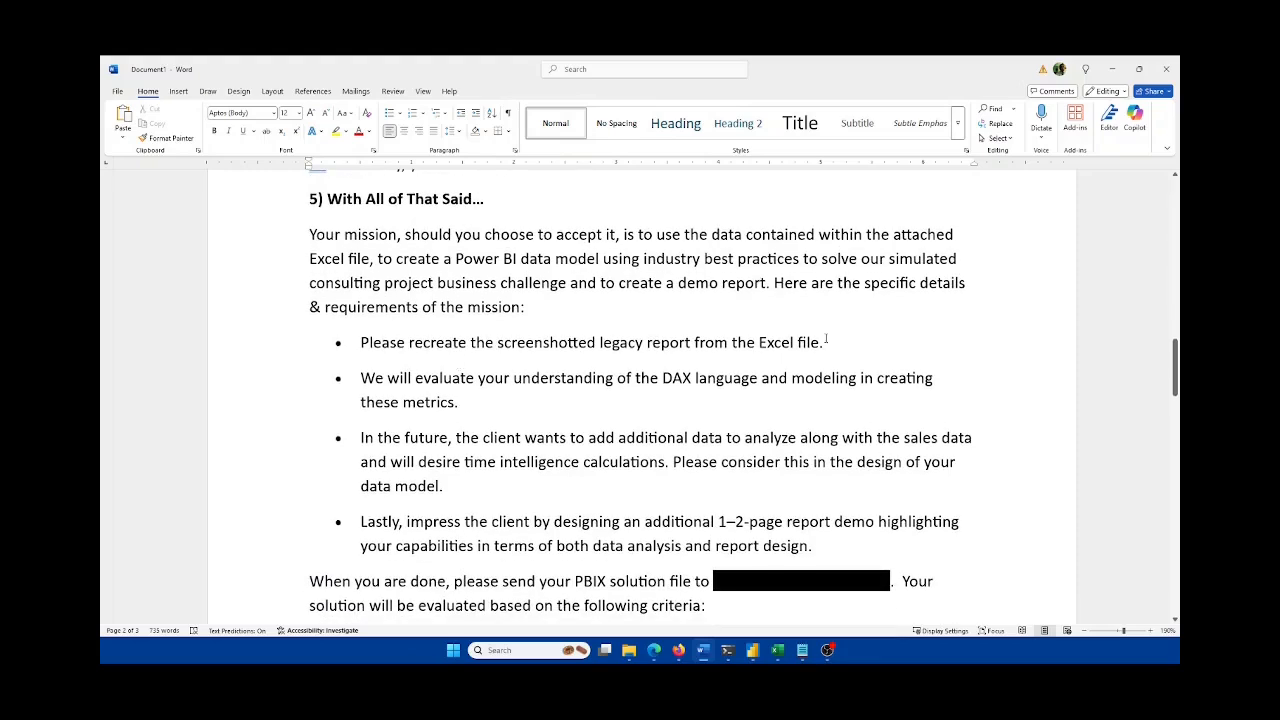
left_click_drag(826, 341, 376, 345)
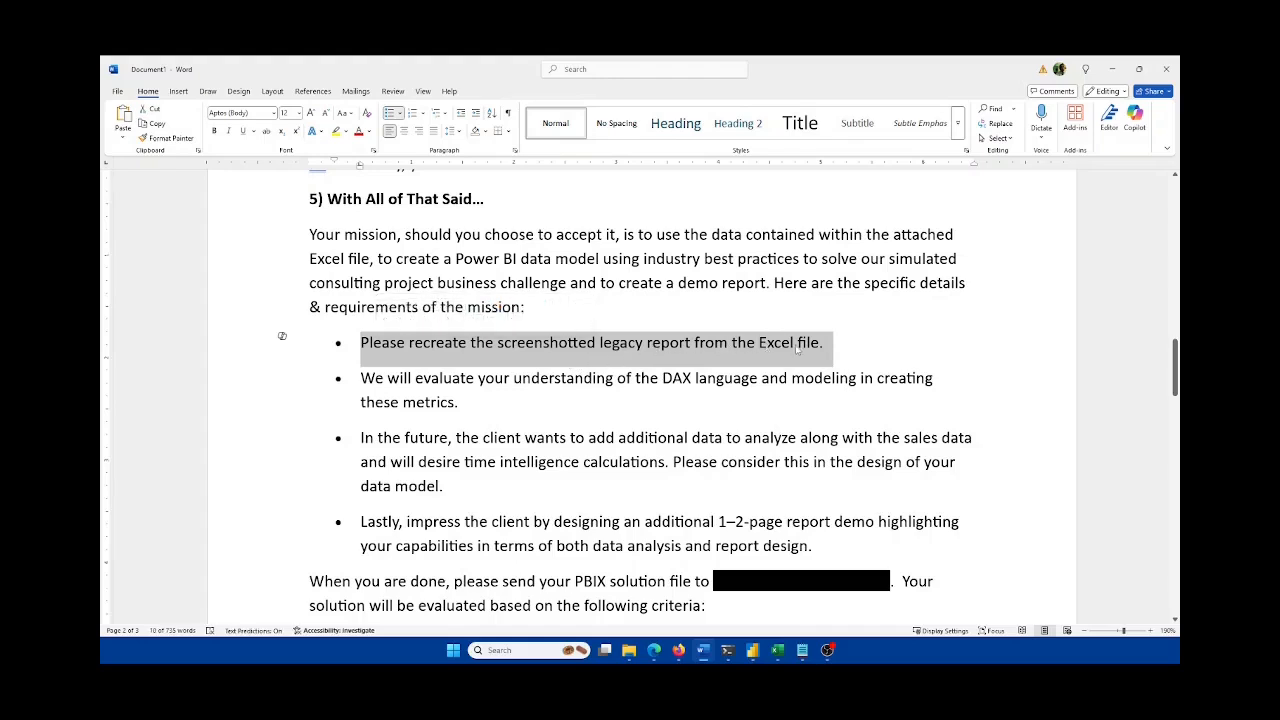
left_click(779, 652)
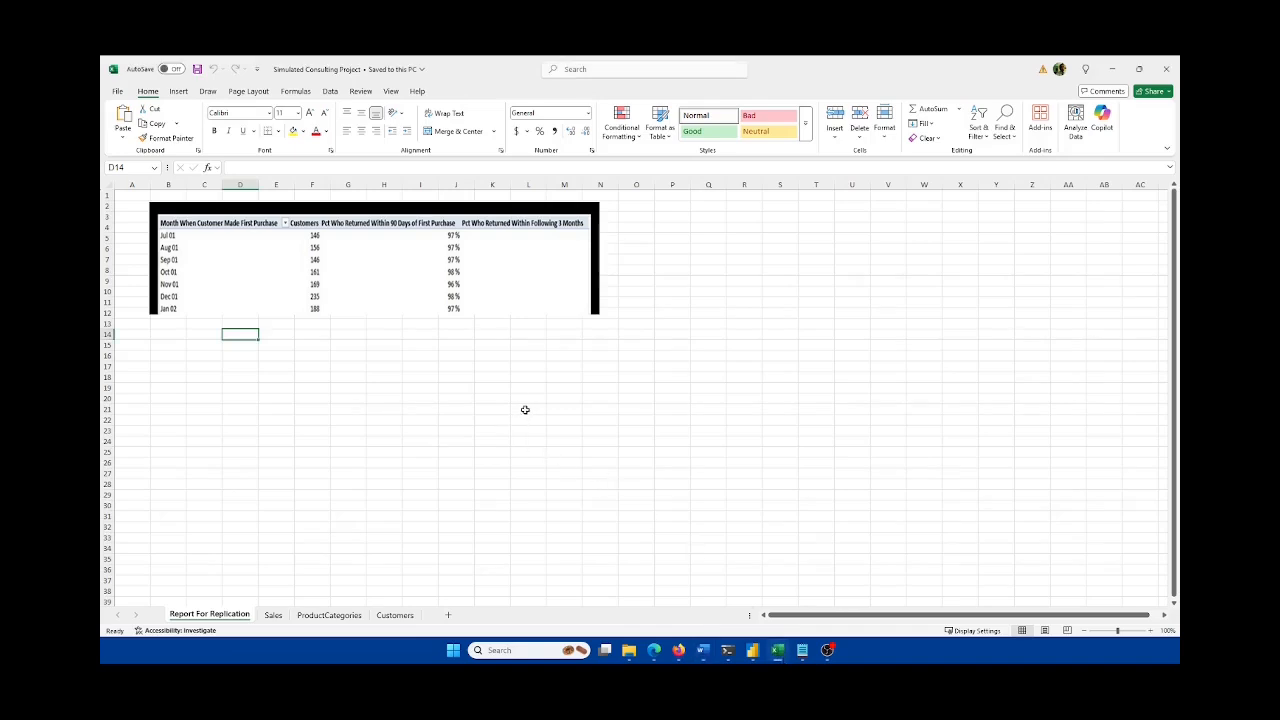
Step: Look through the Sales, ProductCategories and Customers sheets, ending on Report For Replication
scroll(524, 410, "up", 6)
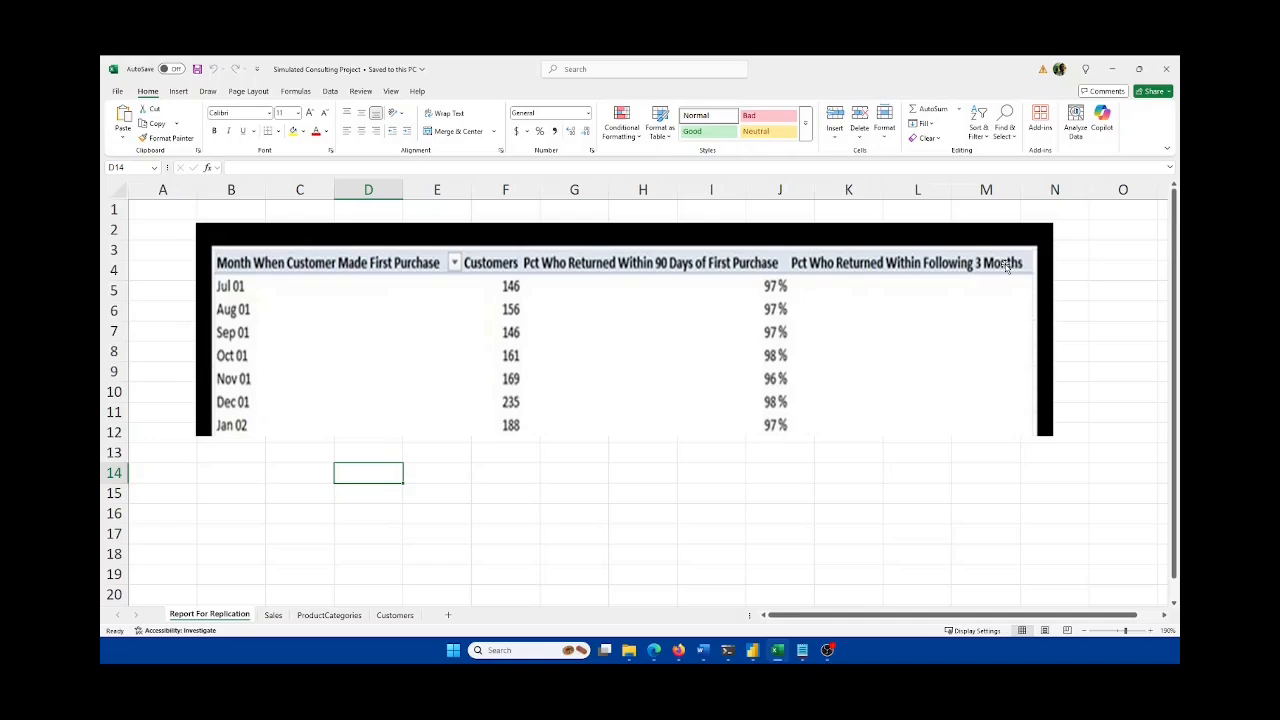
left_click(273, 615)
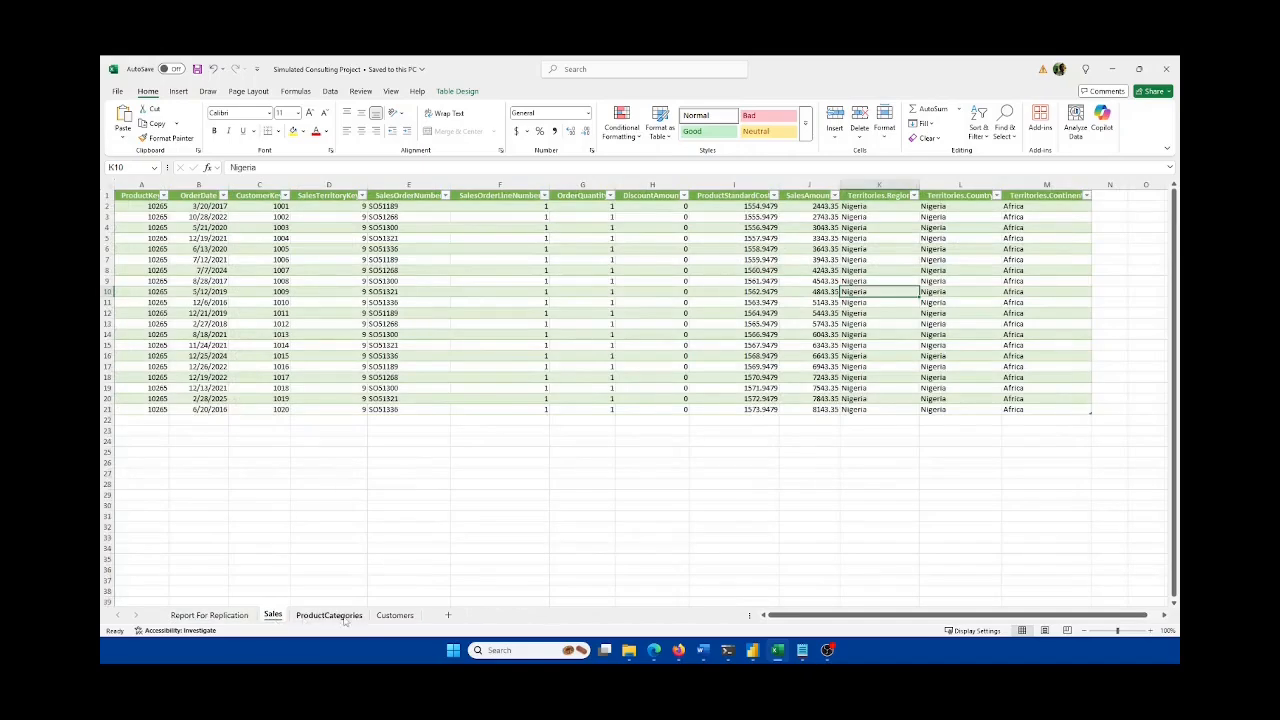
left_click(340, 616)
left_click(394, 615)
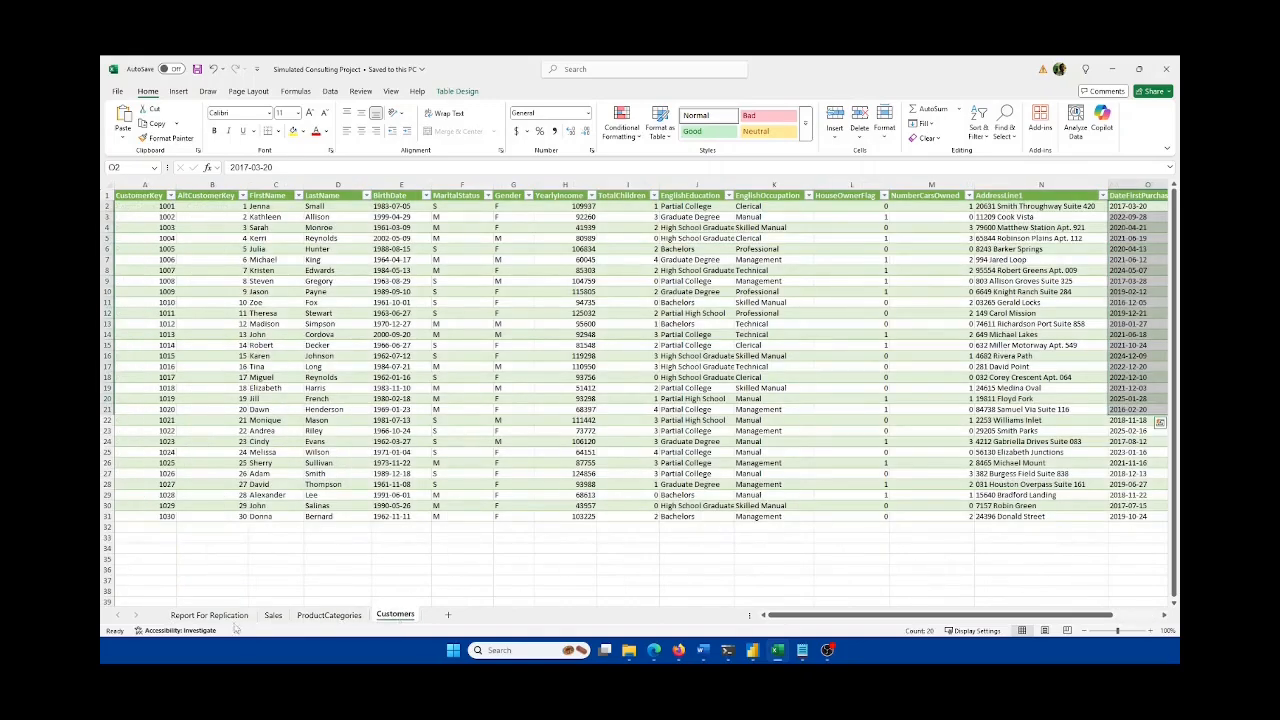
left_click(234, 616)
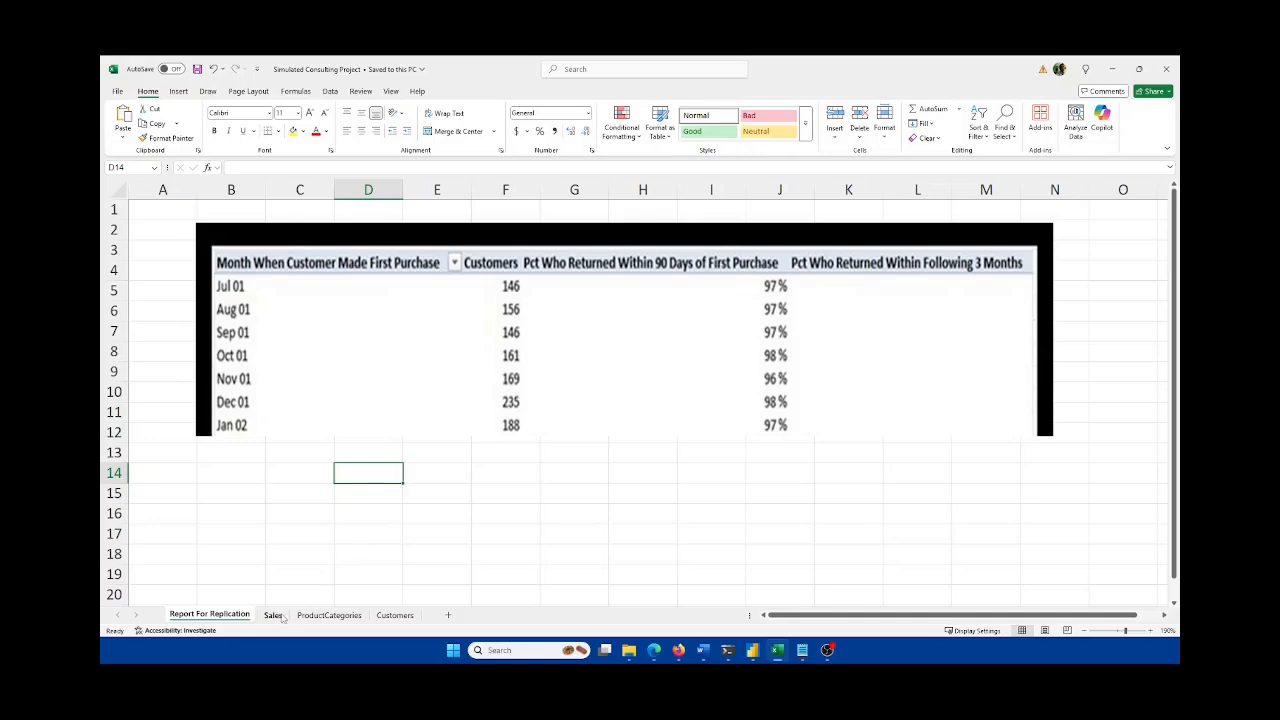
Step: Compare the Sales, Customers and ProductCategories sheets, selecting Sales' CustomerKey column, then return to Word
left_click(396, 616)
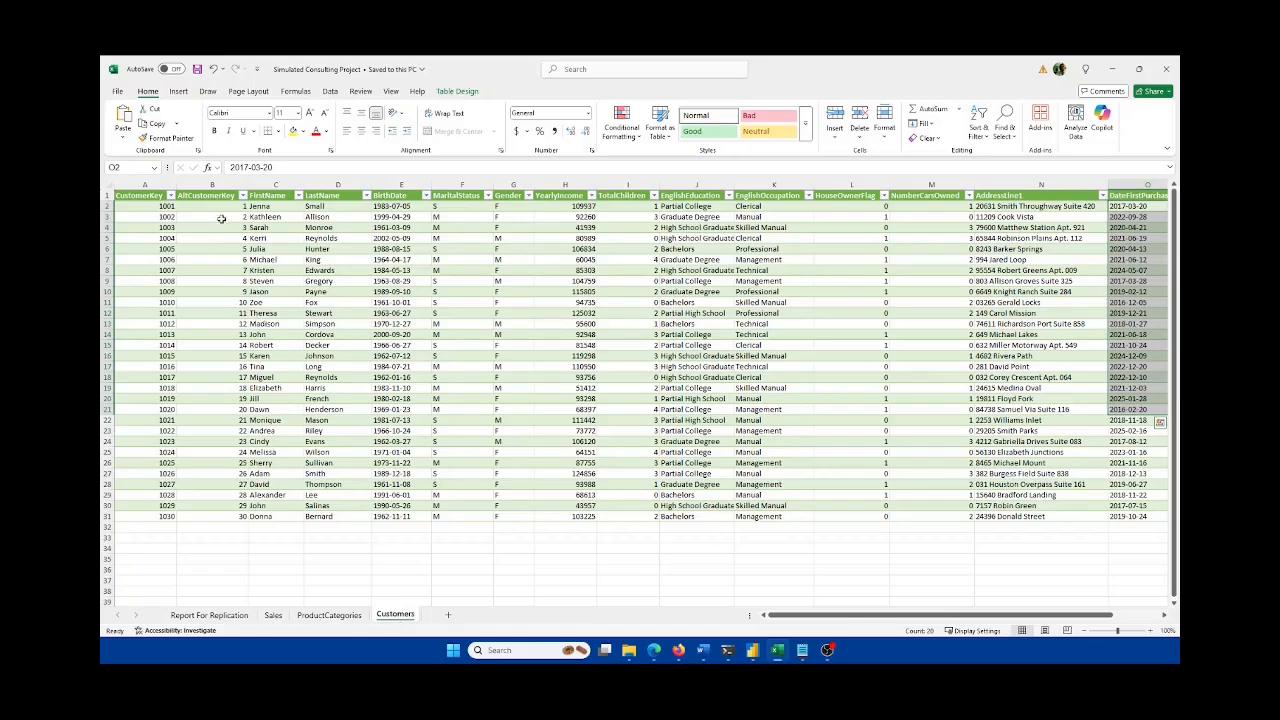
left_click(273, 615)
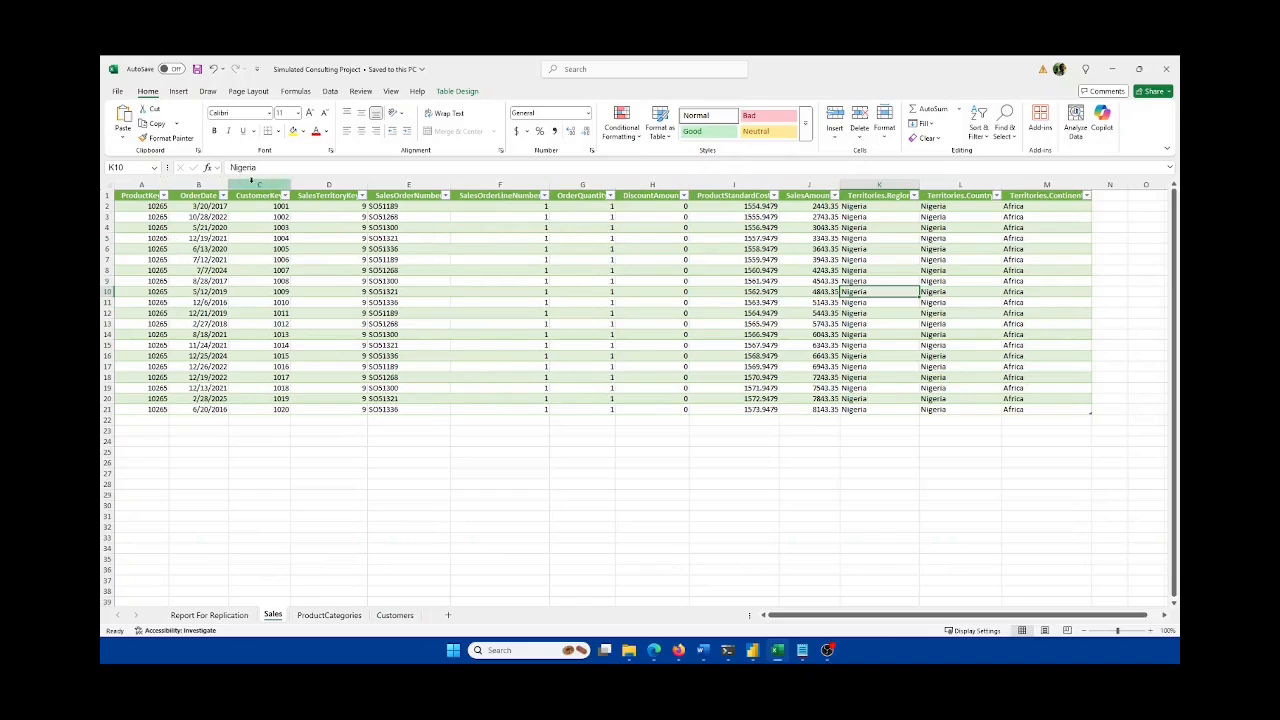
left_click(251, 181)
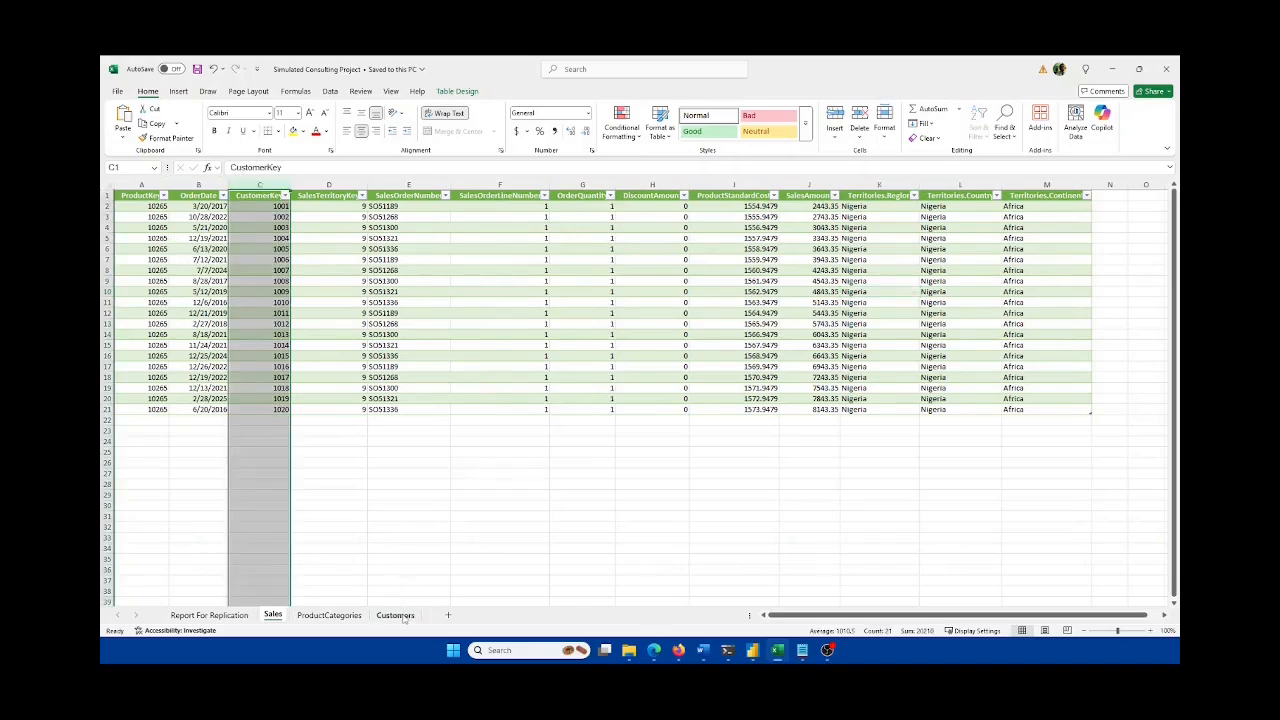
left_click(395, 615)
left_click(273, 615)
left_click(329, 615)
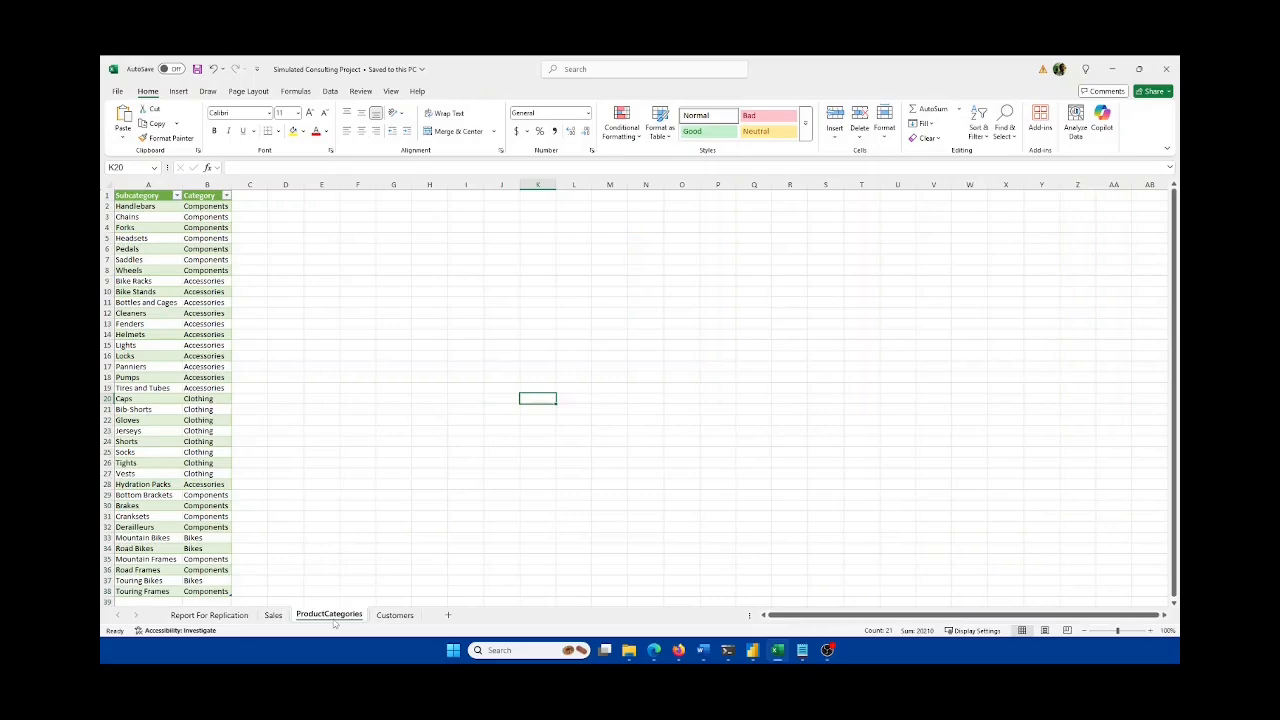
left_click(397, 615)
left_click(273, 615)
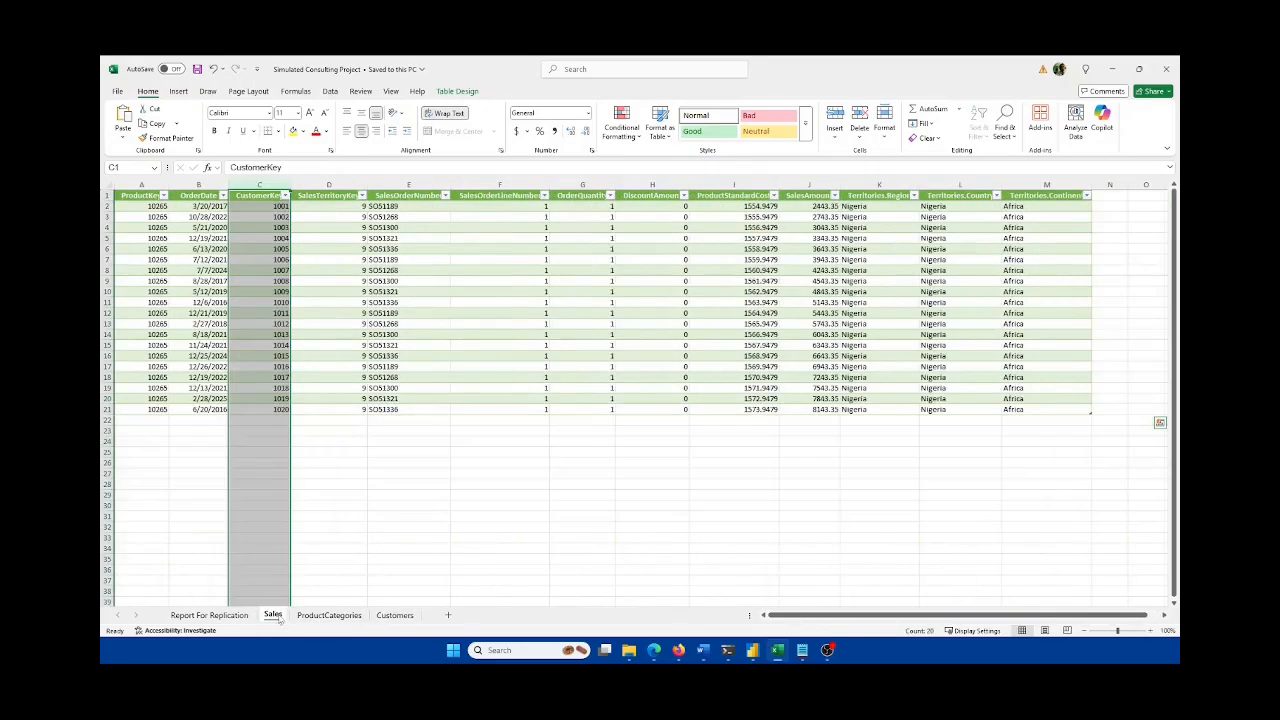
mouse_move(703, 652)
left_click(654, 560)
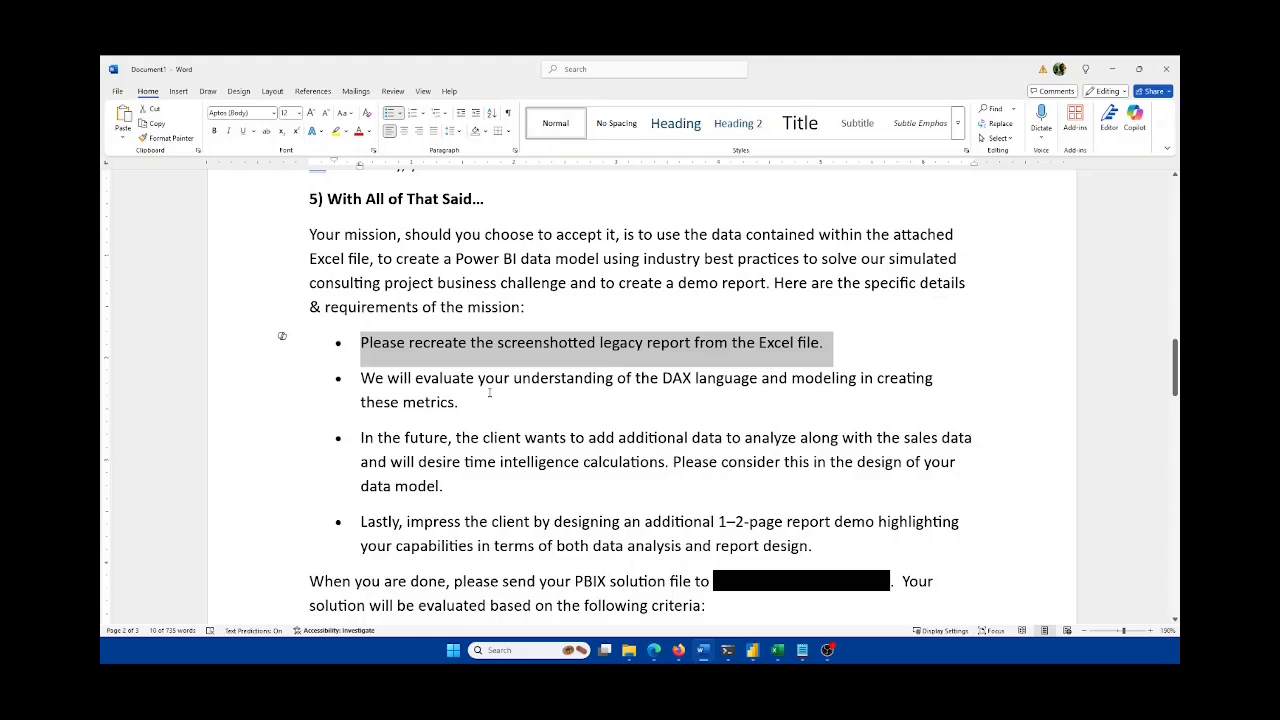
left_click(534, 401)
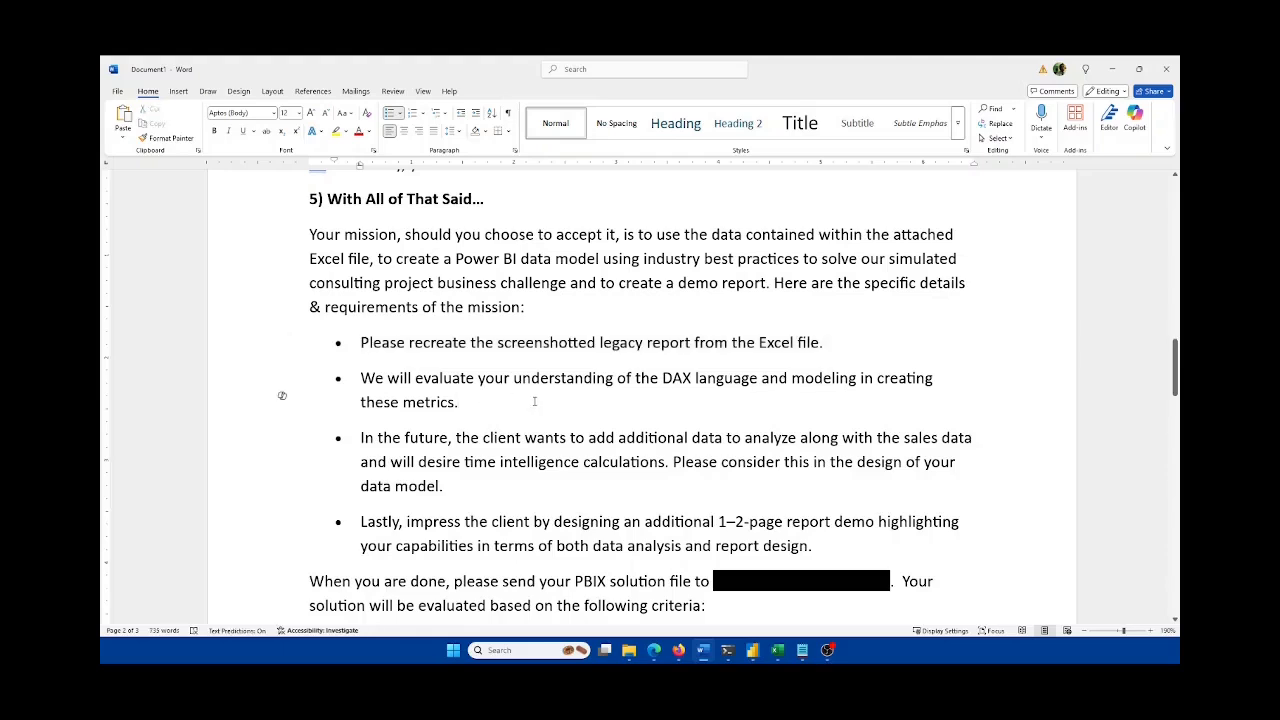
left_click_drag(534, 401, 366, 379)
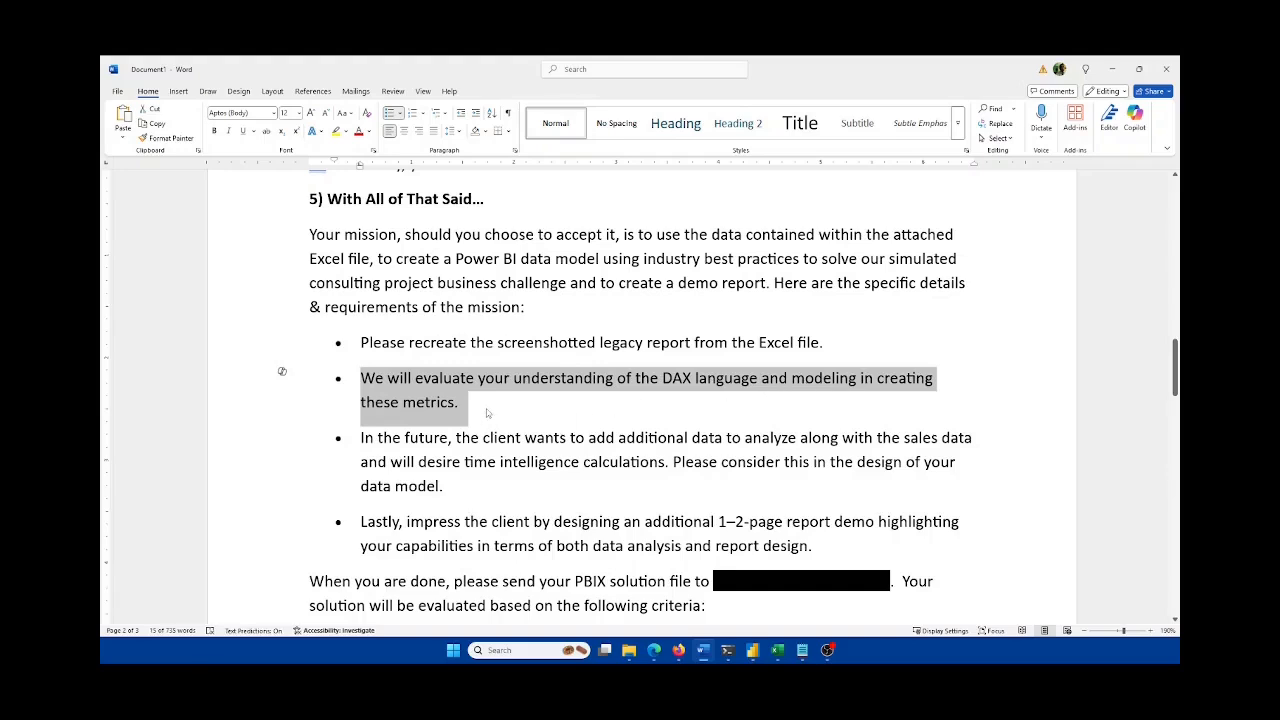
scroll(495, 418, "down", 1)
left_click_drag(446, 436, 370, 393)
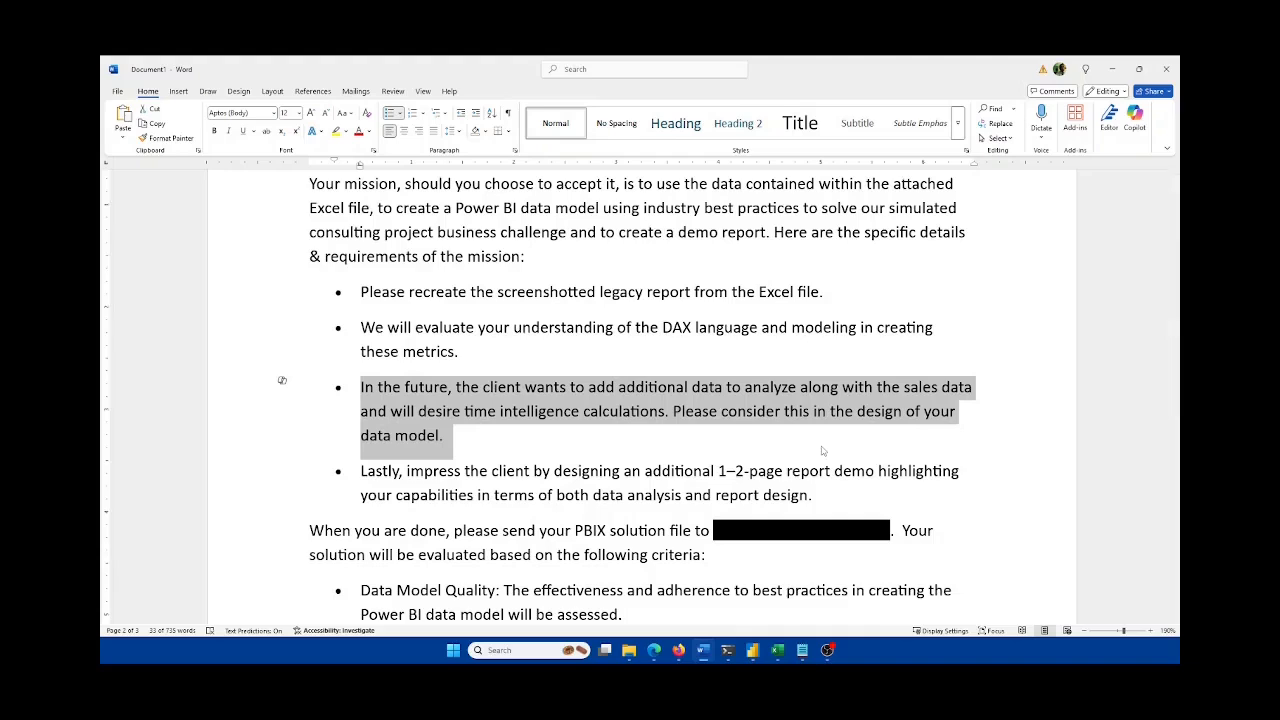
scroll(676, 397, "down", 3)
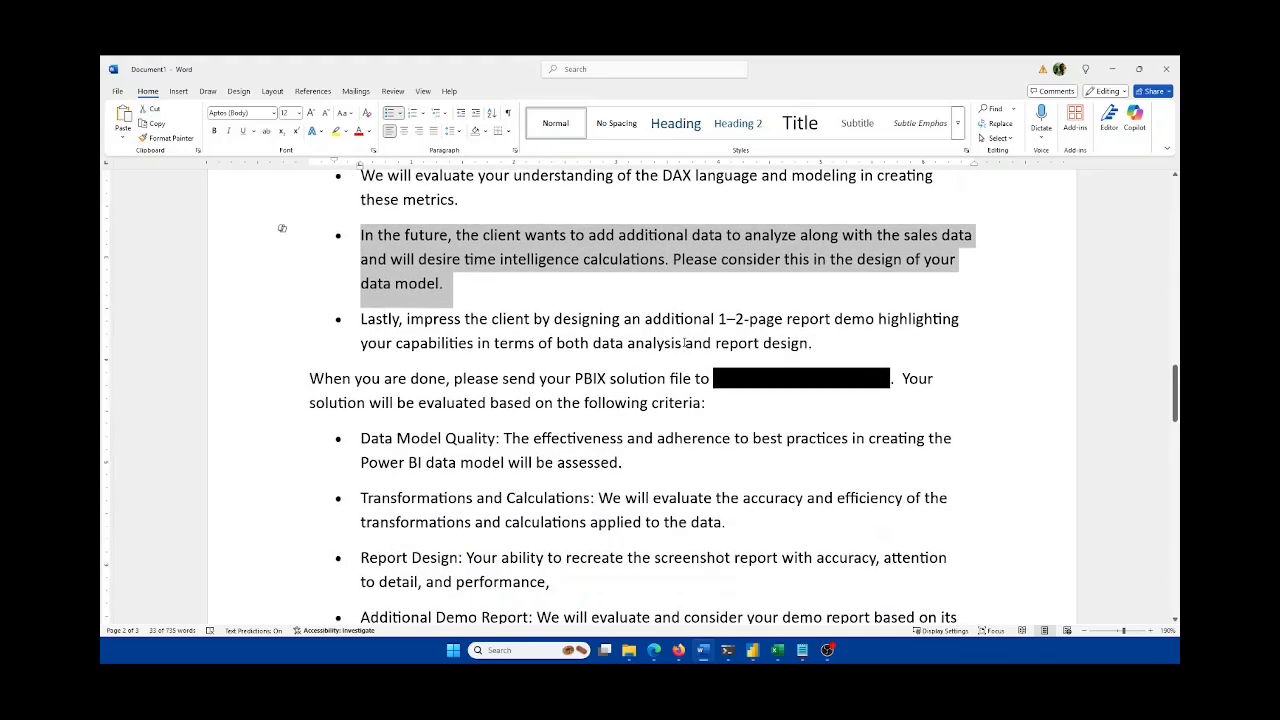
left_click(515, 320)
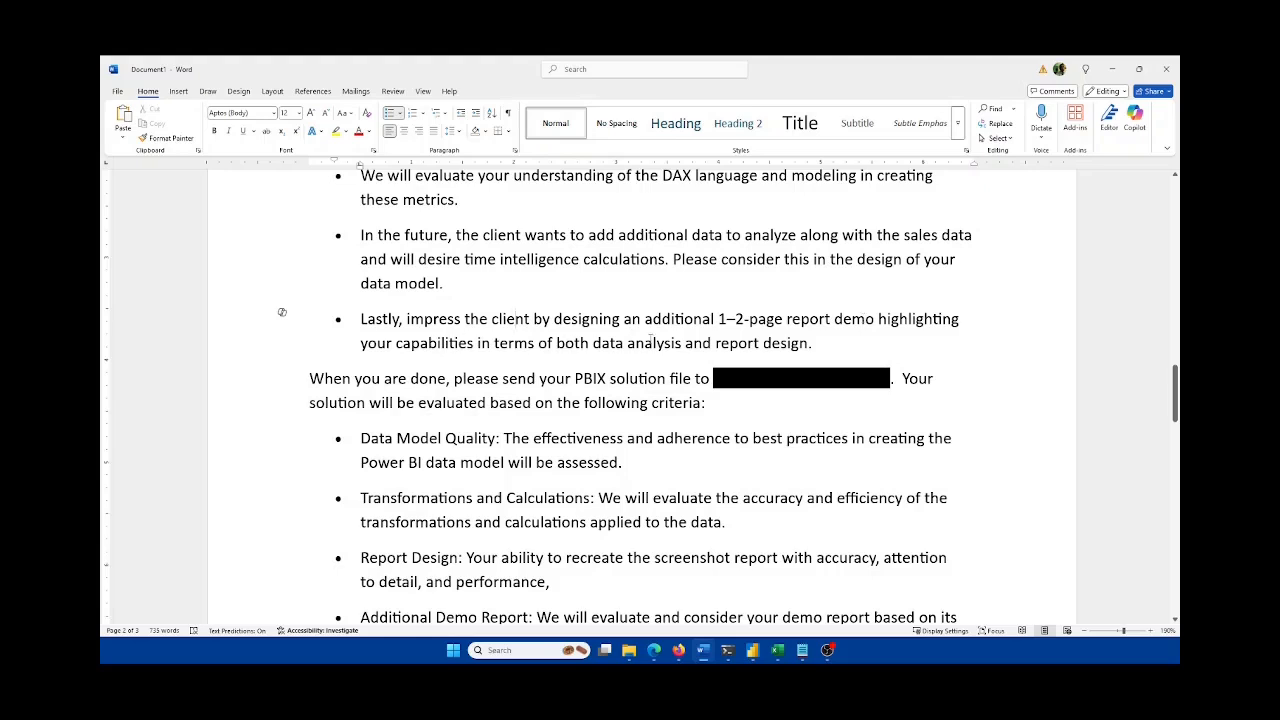
left_click(842, 343)
scroll(842, 343, "down", 2)
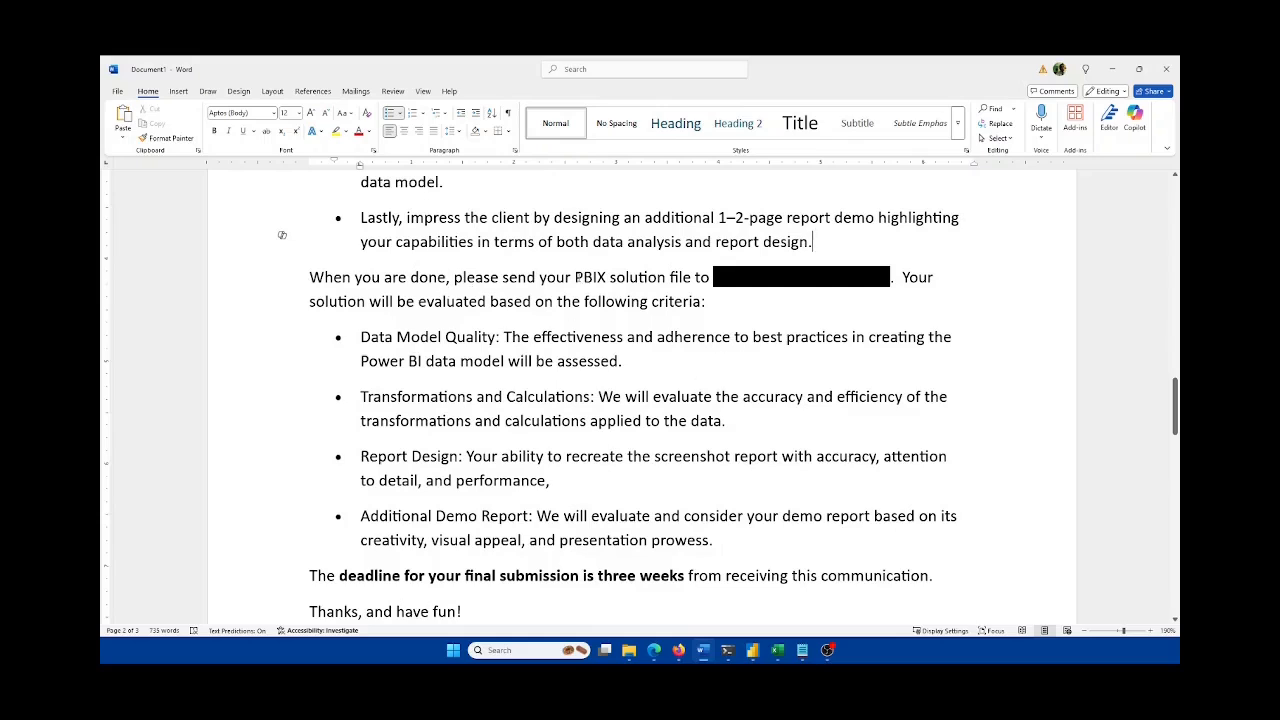
Step: Highlight 'PBIX solution' and the Data Model Quality, Transformations and Calculations, and Report Design criteria
left_click_drag(575, 277, 667, 278)
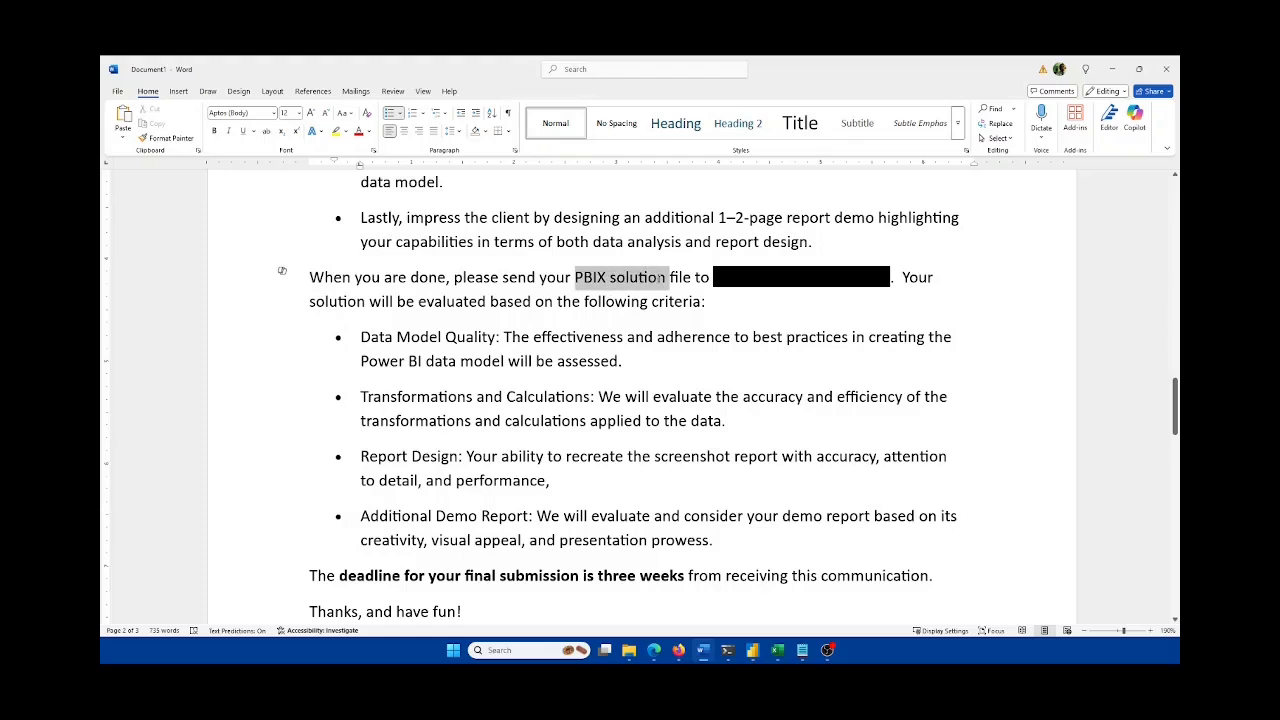
left_click(706, 337)
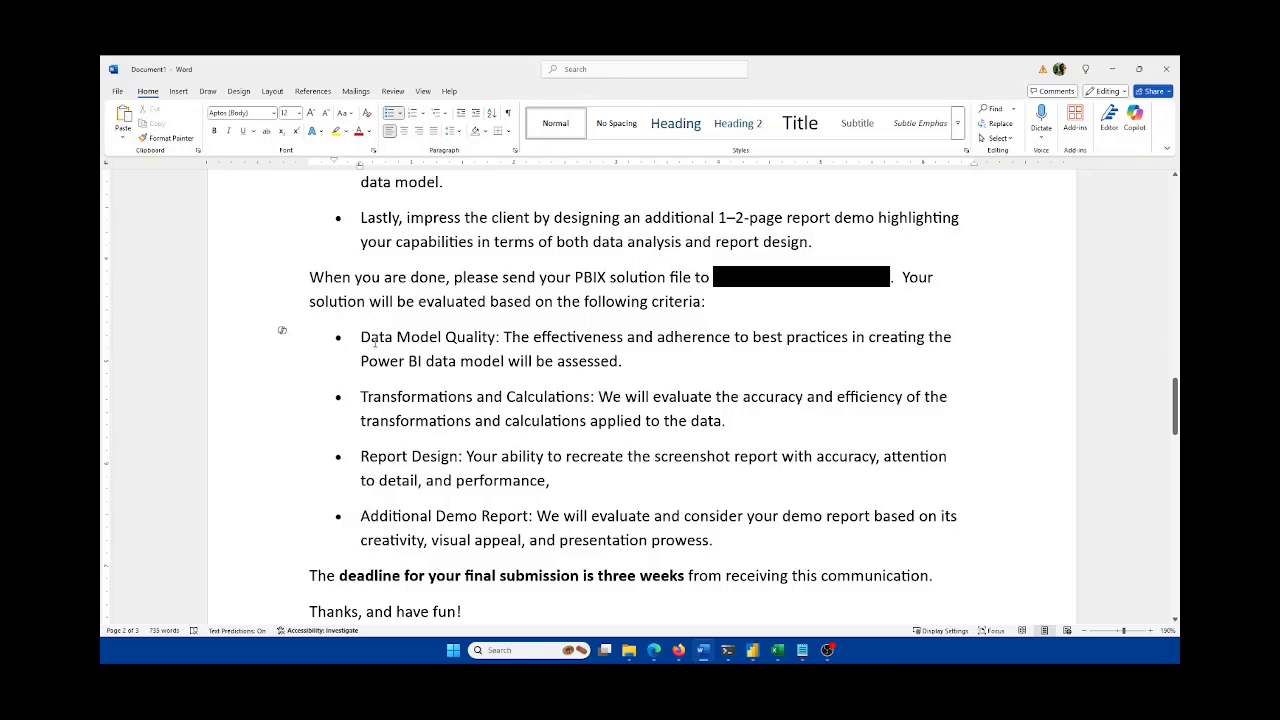
left_click_drag(362, 340, 498, 340)
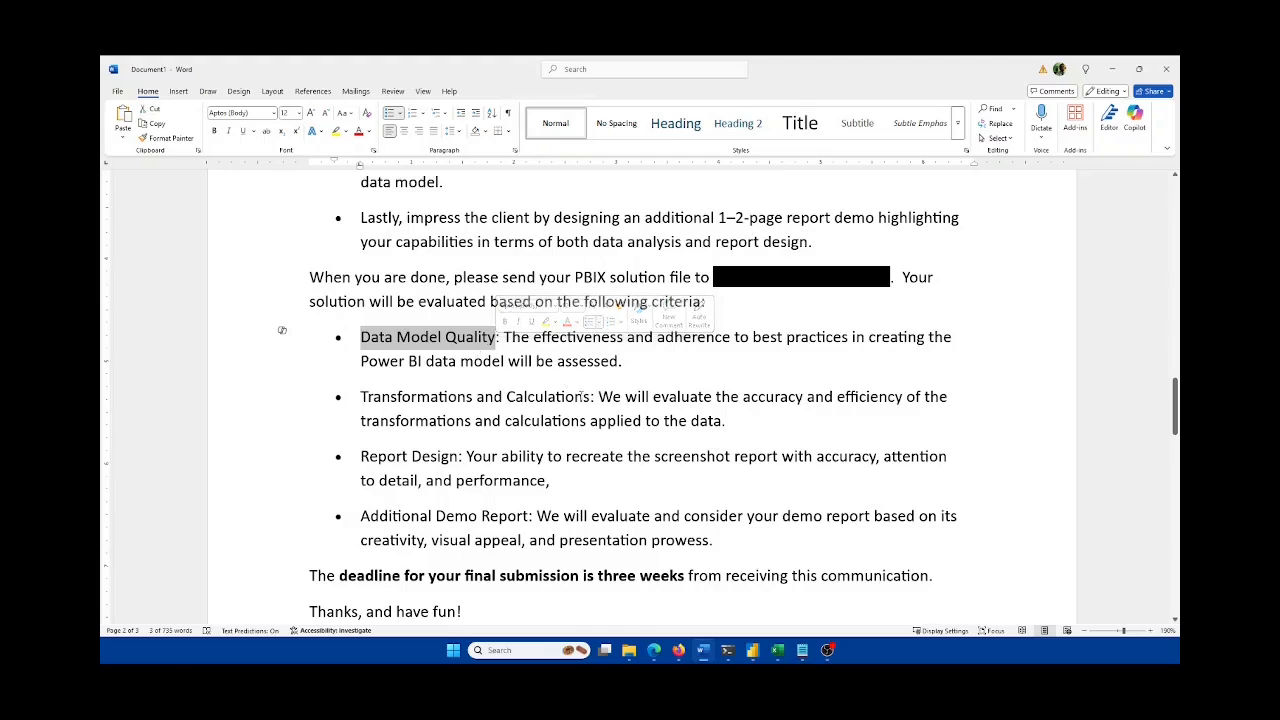
left_click_drag(591, 397, 360, 397)
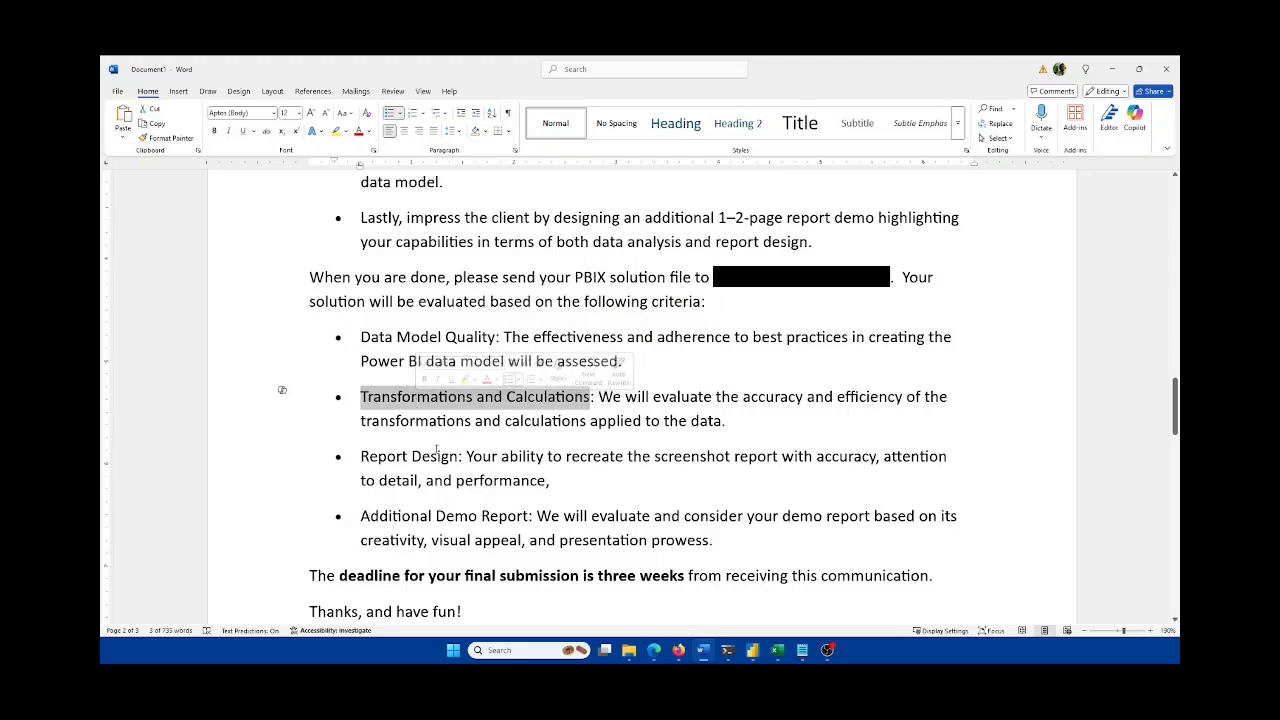
left_click_drag(459, 456, 343, 460)
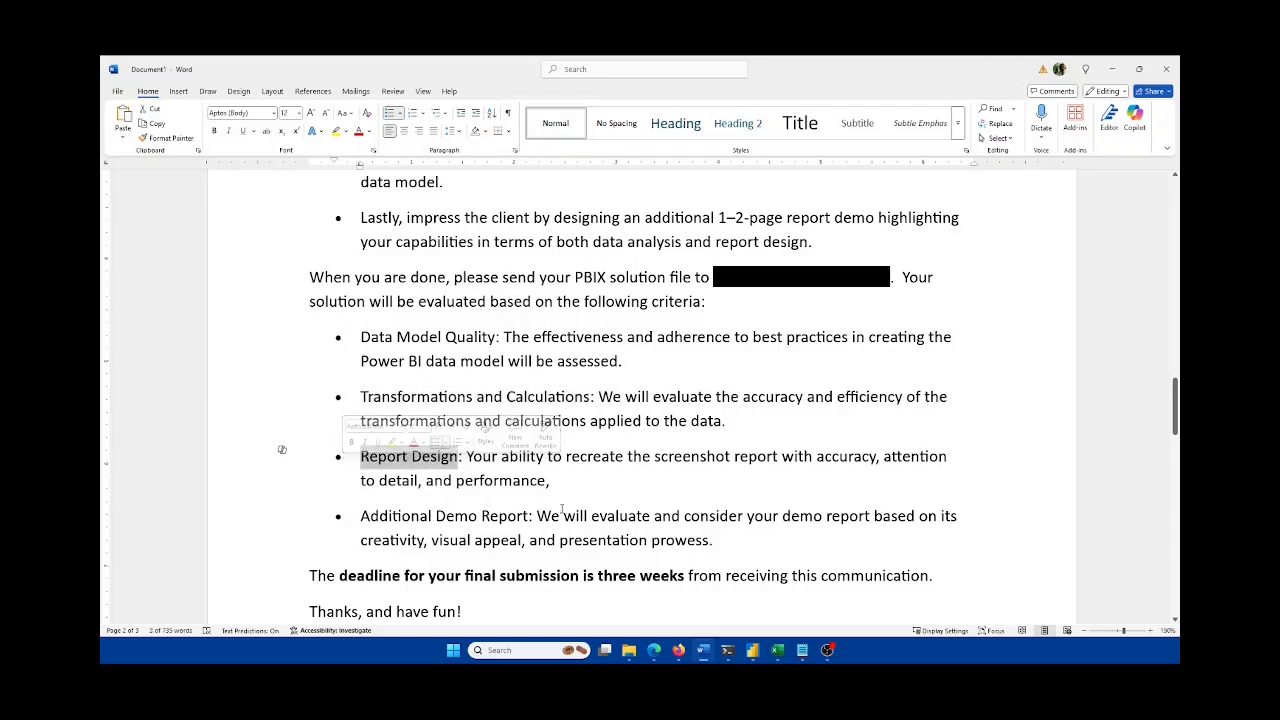
Step: Glance at Excel's Report For Replication sheet and return to the Word brief
left_click(778, 650)
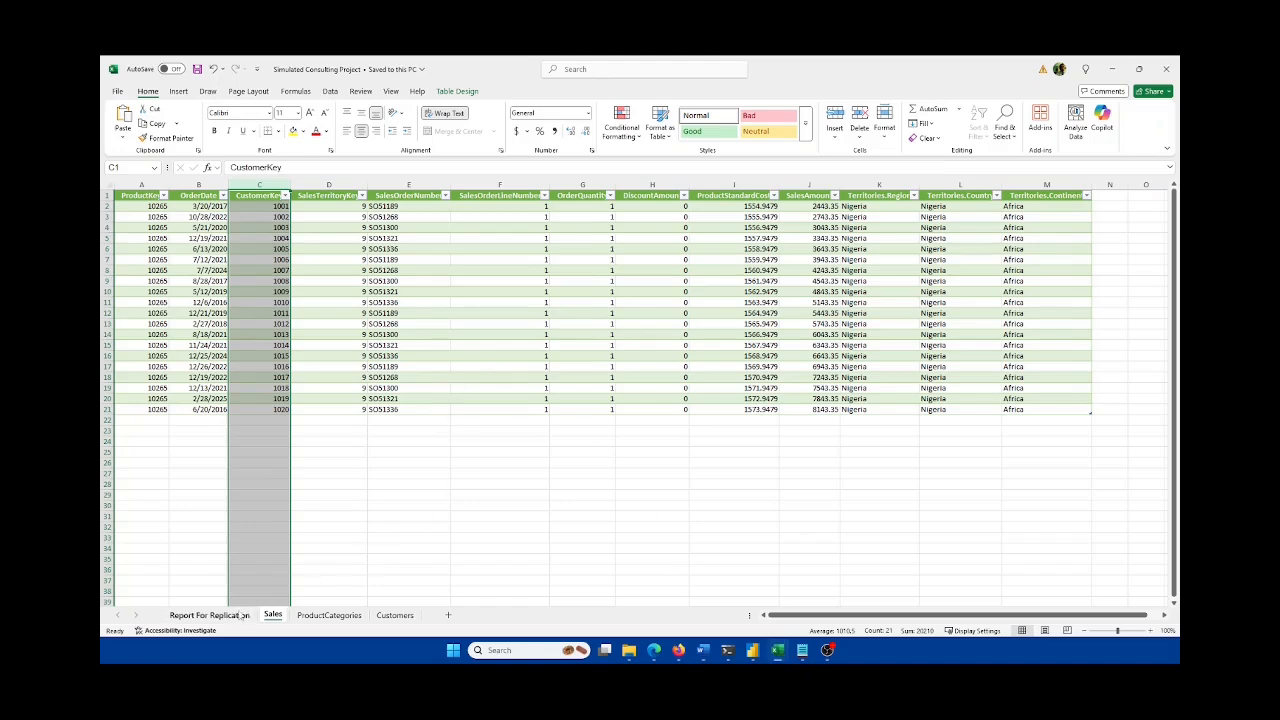
left_click(241, 615)
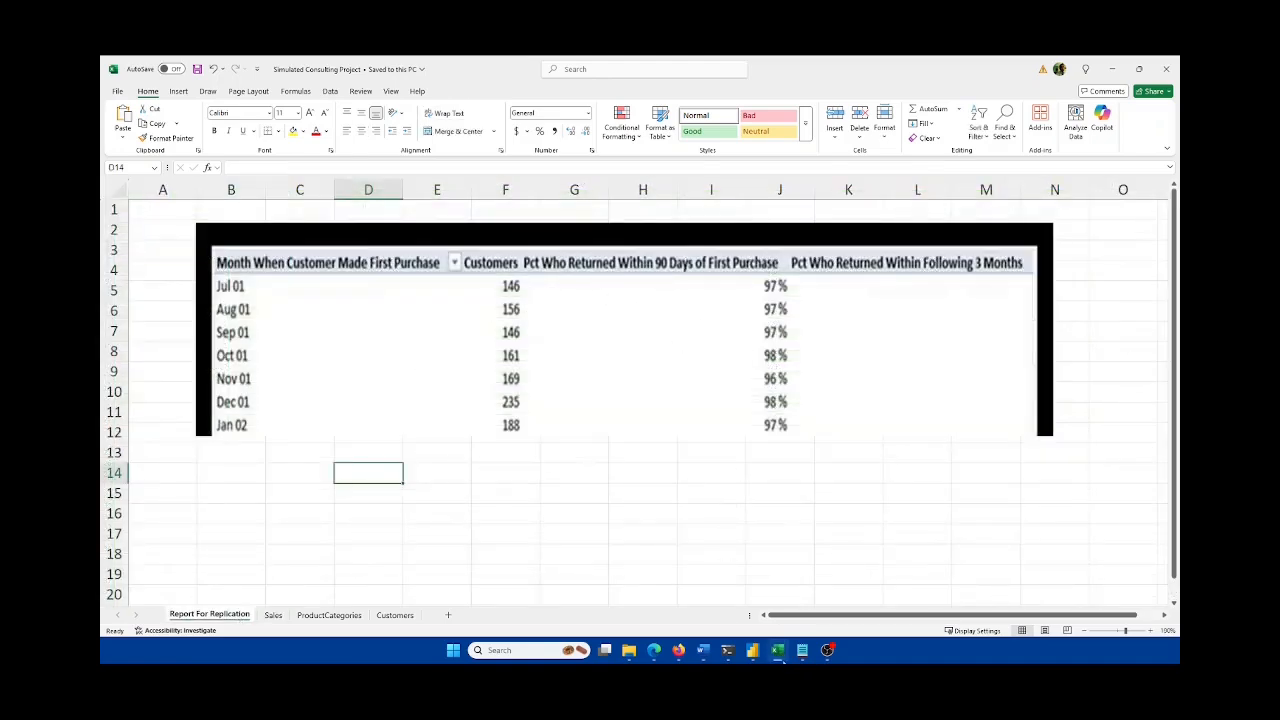
left_click(778, 650)
Step: Highlight the Additional Demo Report criterion, read on, clear it, and bring Excel forward
left_click(480, 516)
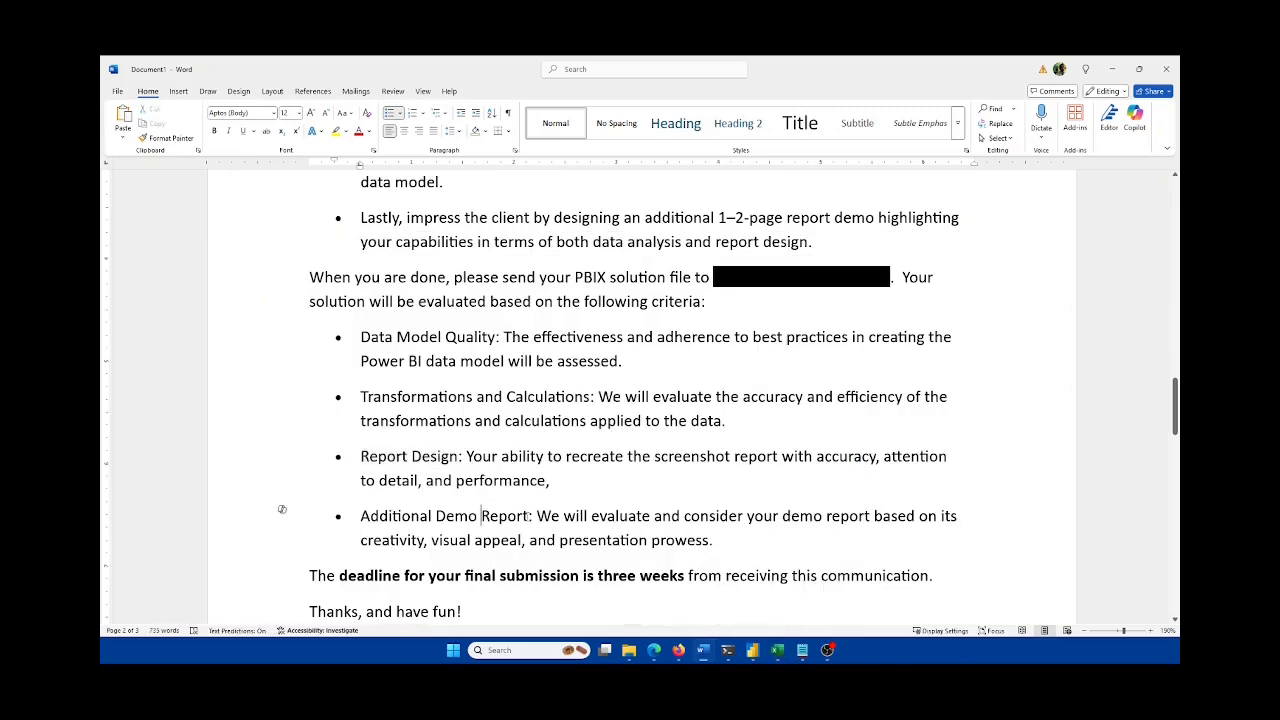
left_click_drag(528, 516, 360, 516)
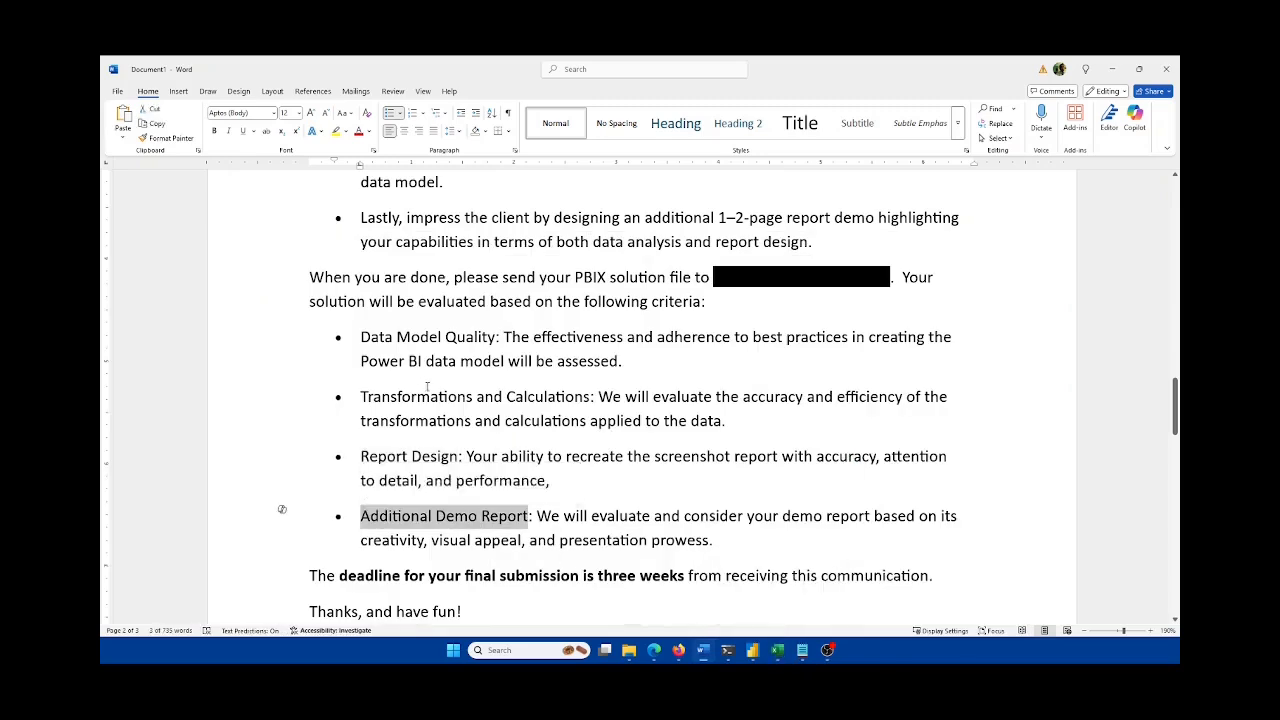
scroll(427, 386, "up", 5)
scroll(643, 516, "down", 2)
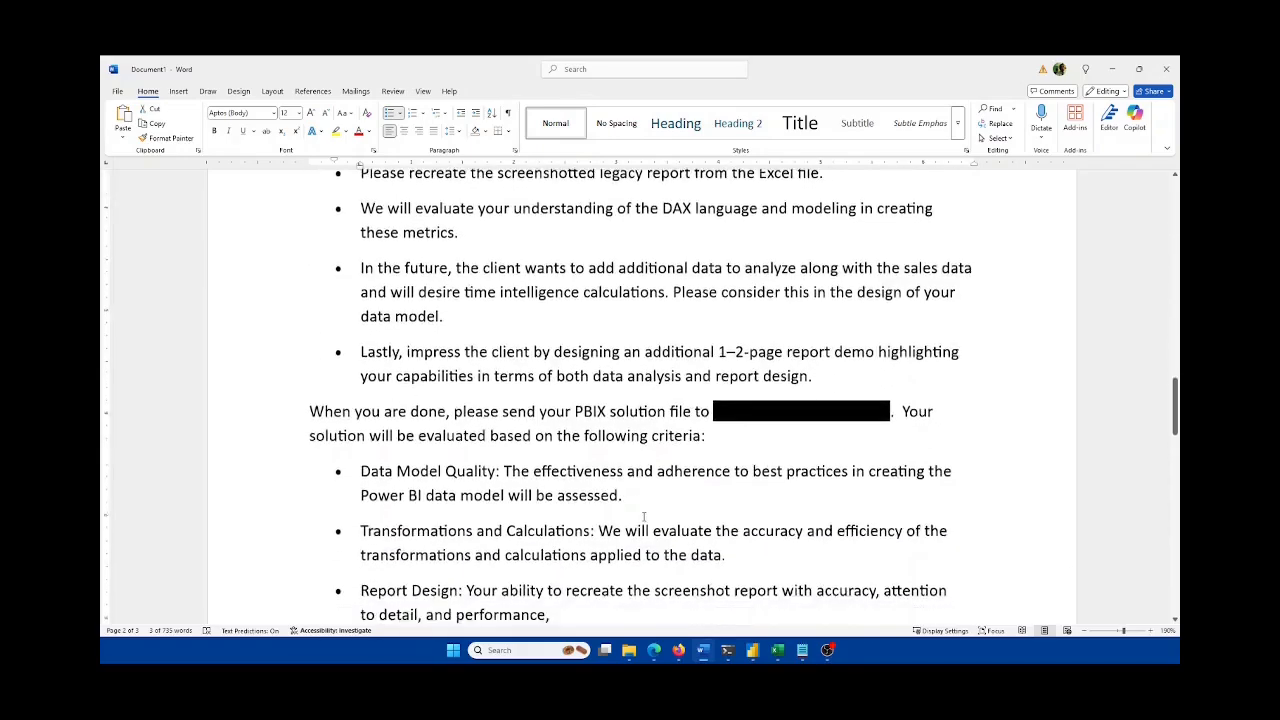
scroll(643, 516, "down", 6)
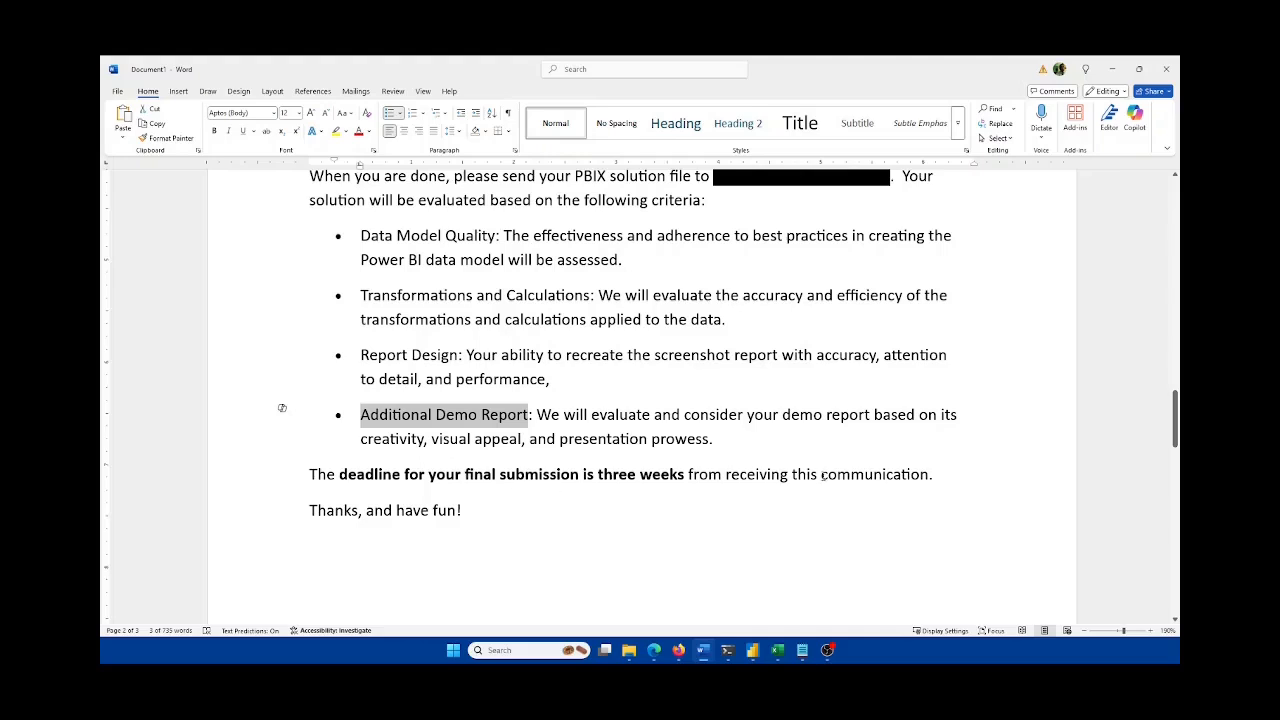
scroll(833, 477, "down", 1)
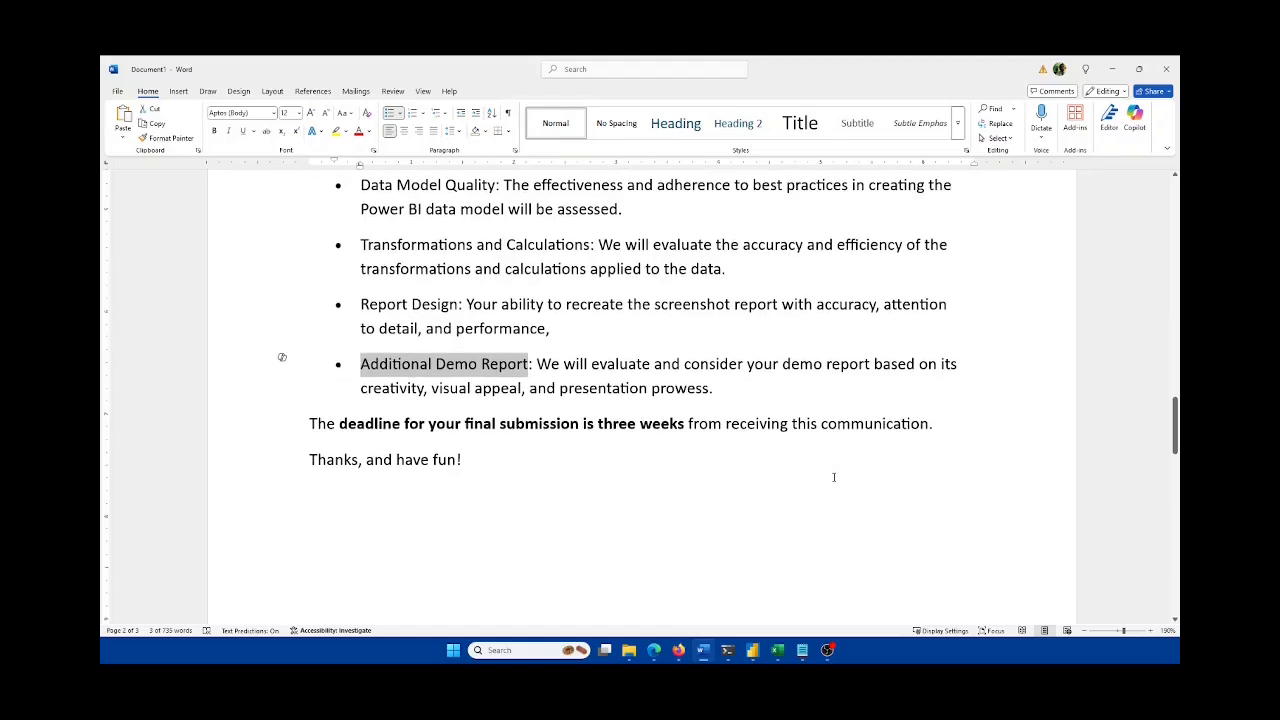
left_click(795, 449)
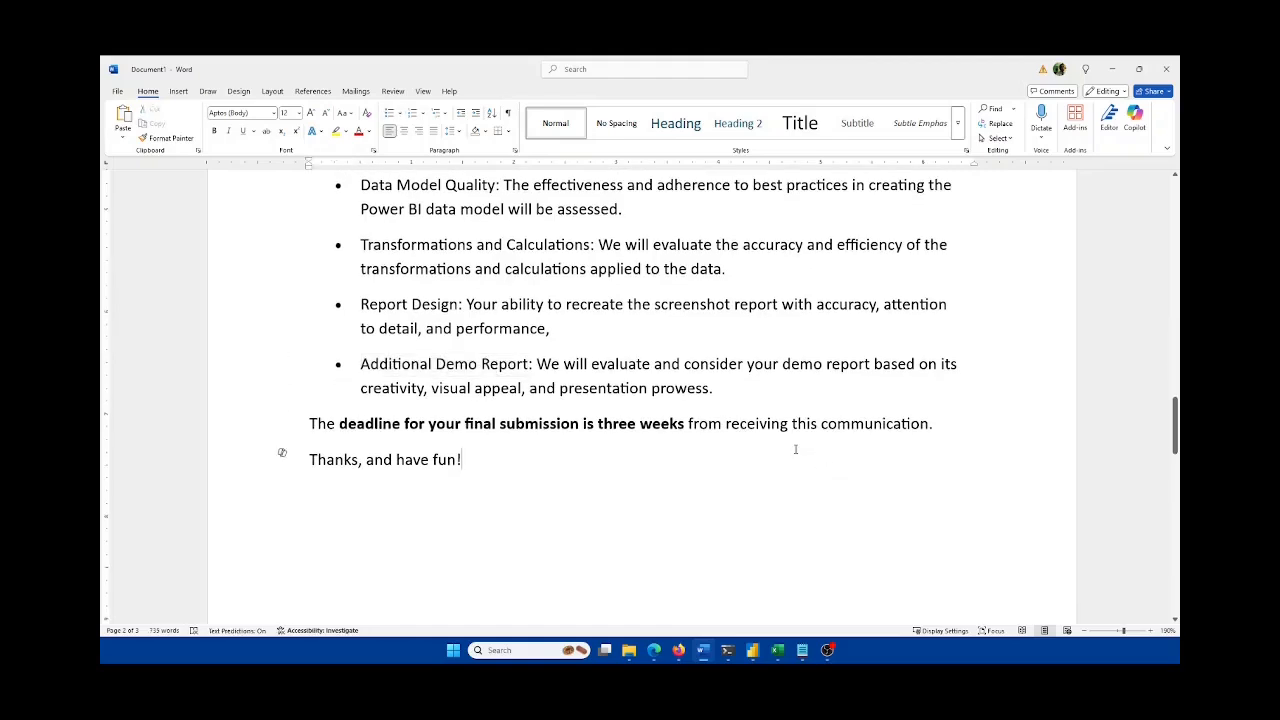
left_click(779, 651)
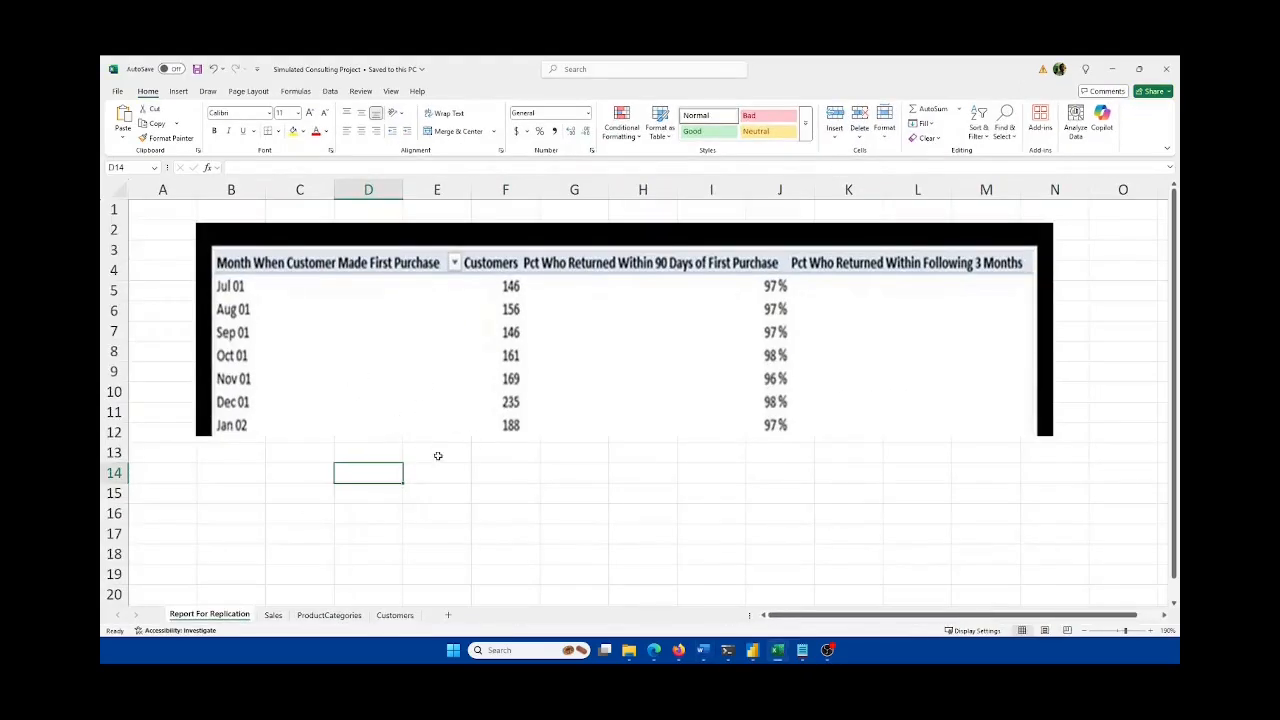
Step: Select the Sales table, then pass through ProductCategories and Report For Replication to end on Customers
left_click(274, 616)
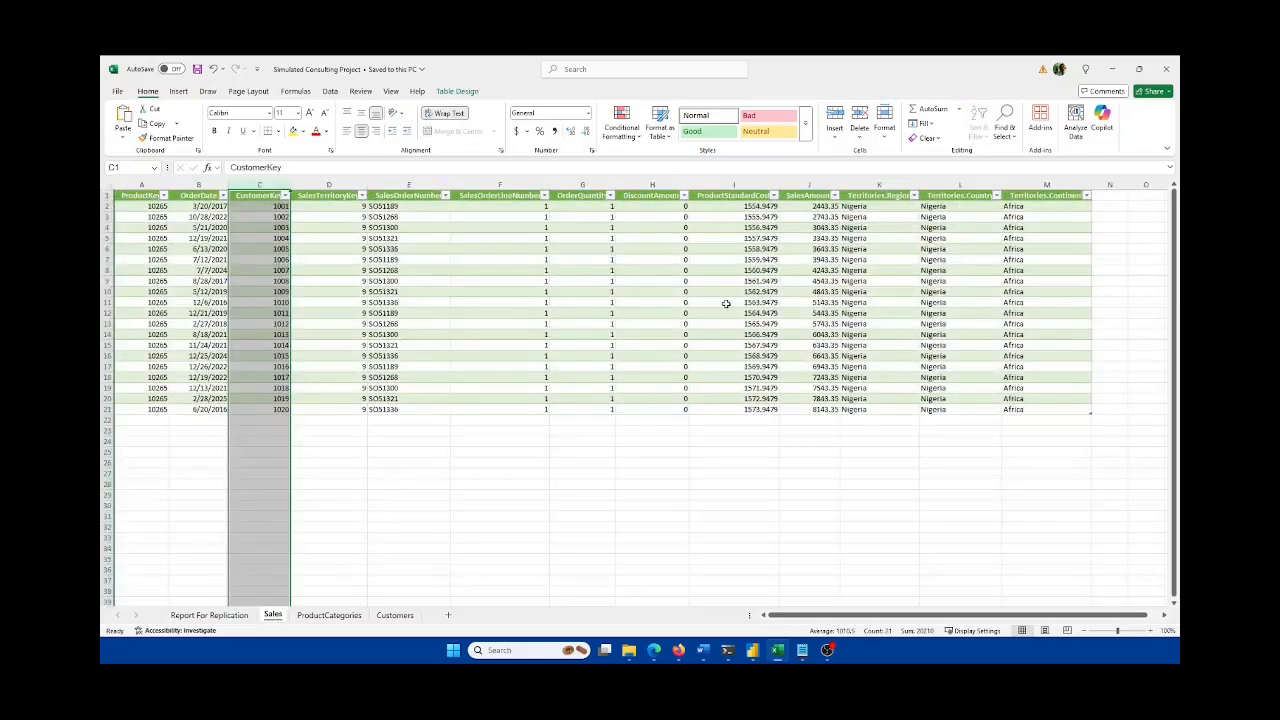
left_click_drag(1076, 409, 142, 198)
left_click(350, 615)
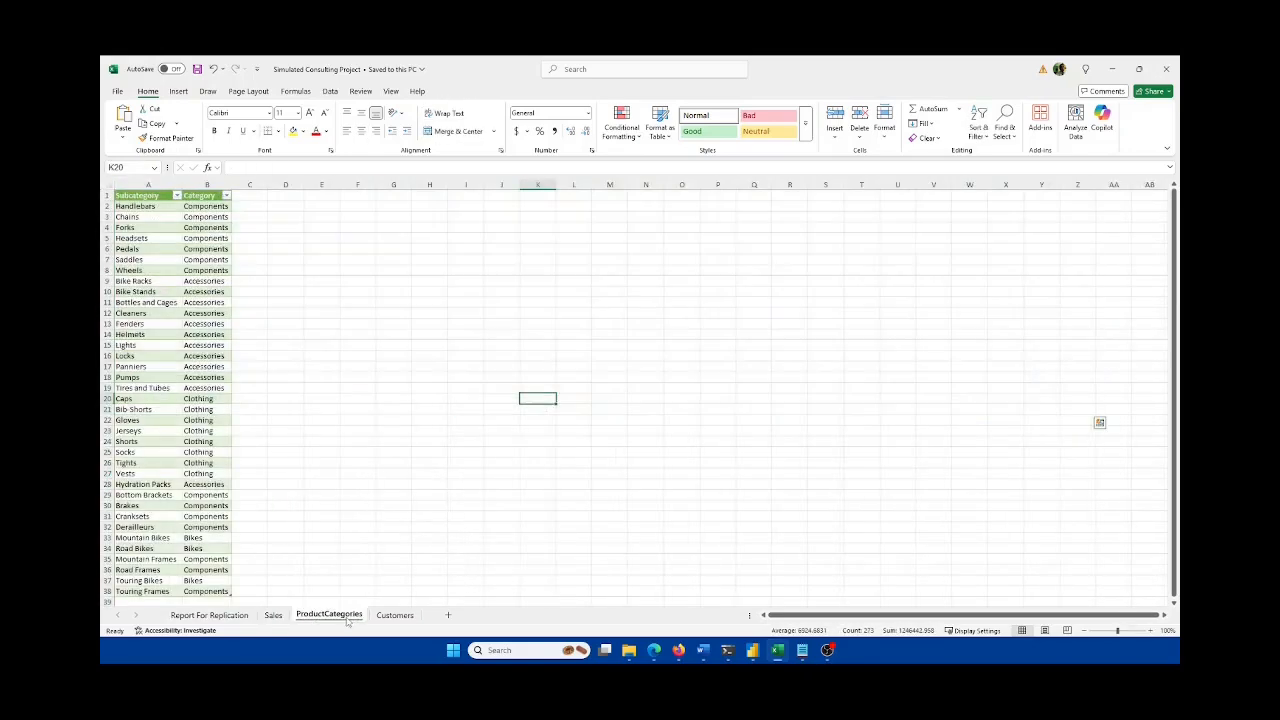
left_click(400, 616)
left_click(273, 615)
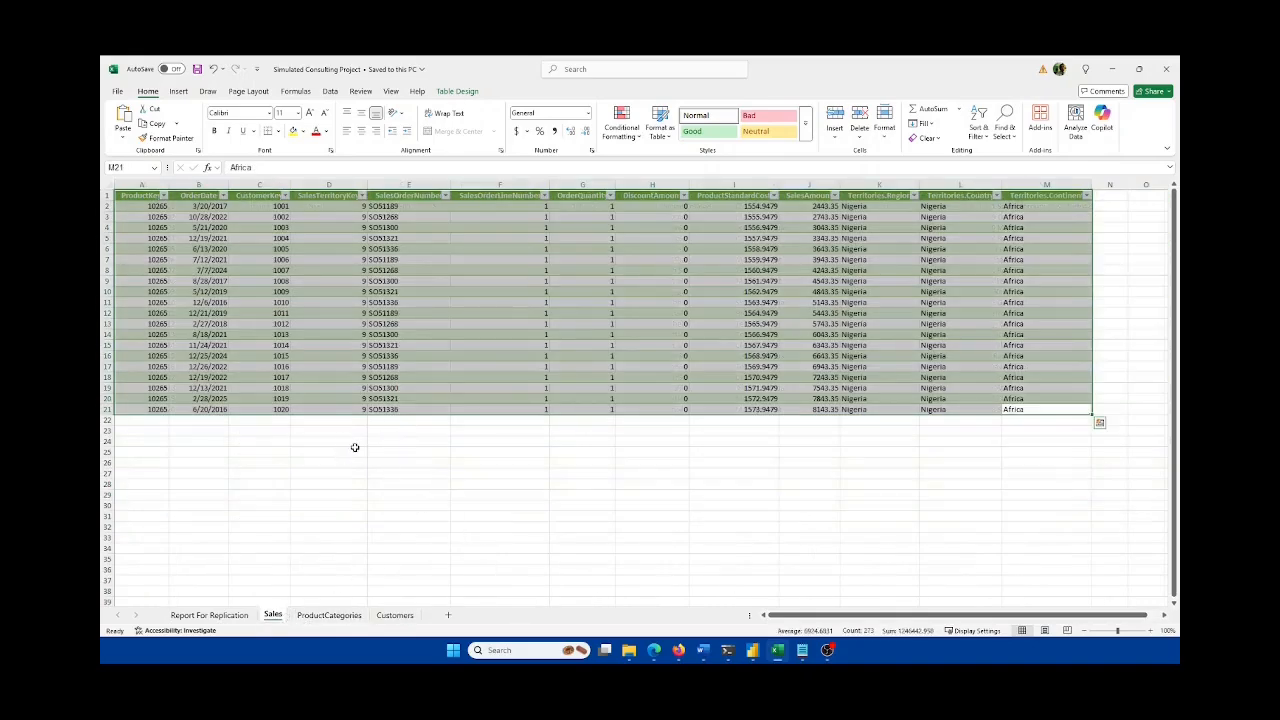
left_click(215, 615)
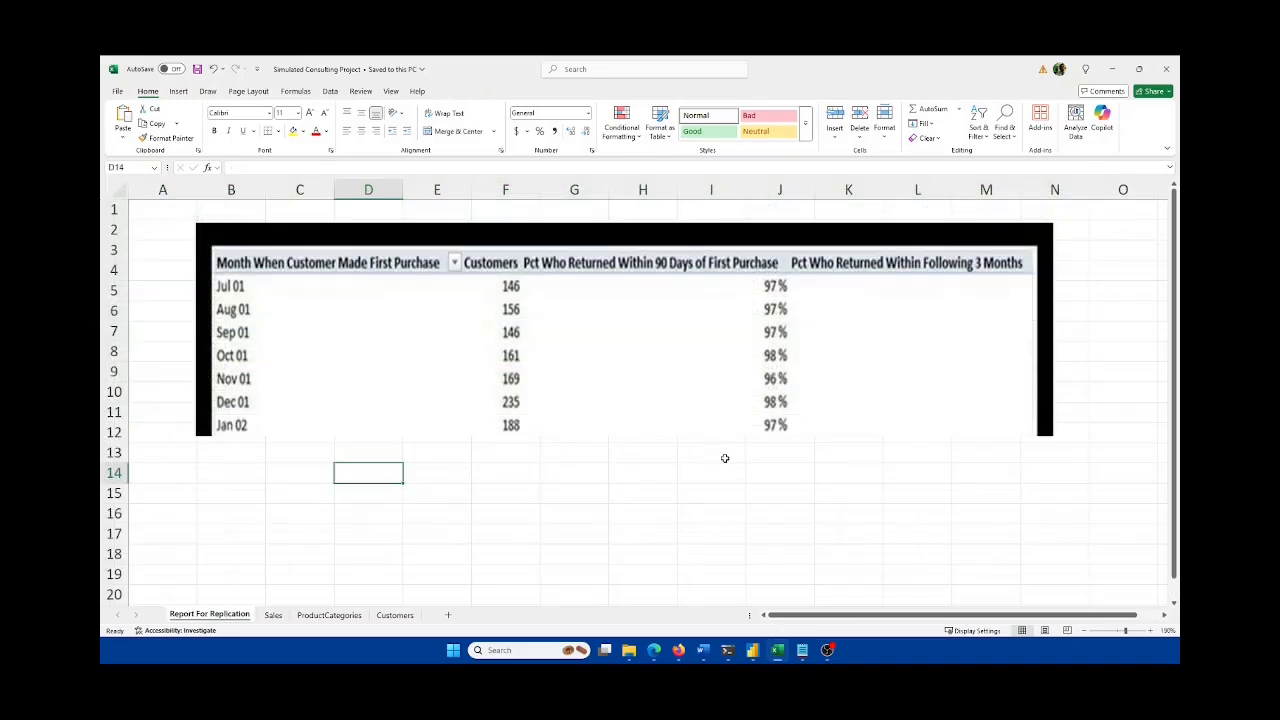
left_click(396, 615)
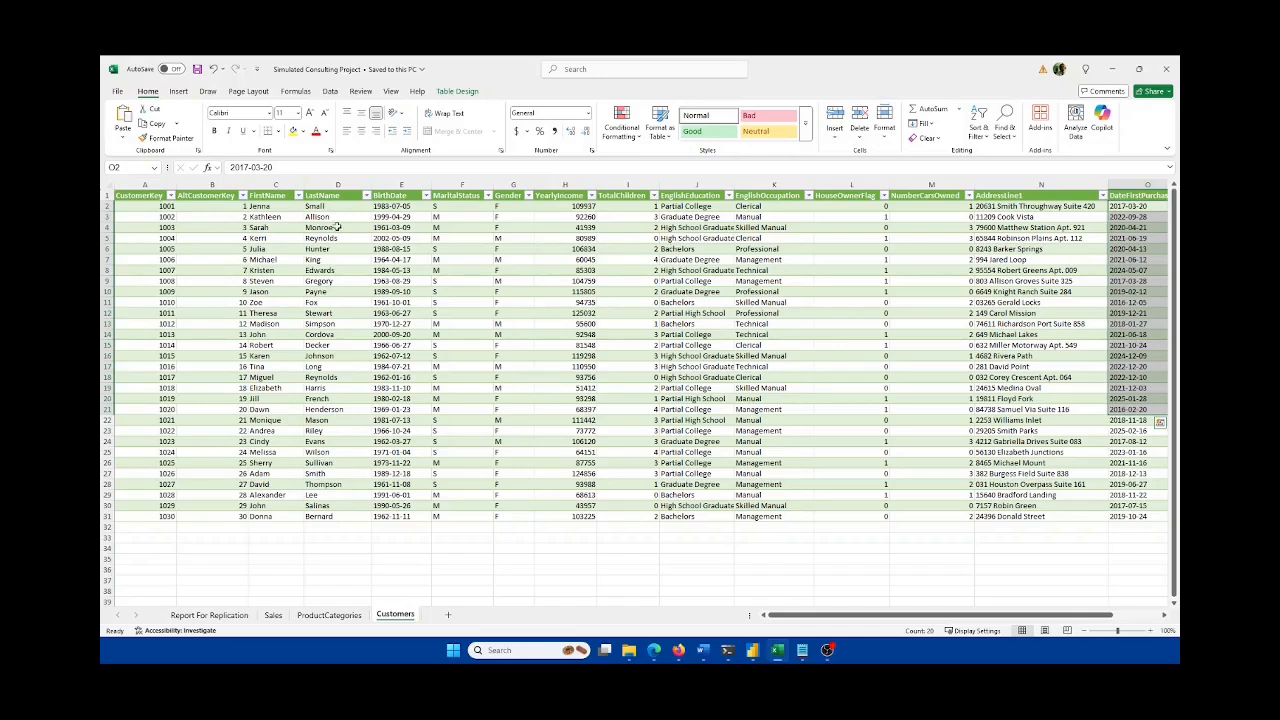
Step: Step along the Customers headings from CustomerKey through CommuteDistance and back to A1
left_click(150, 195)
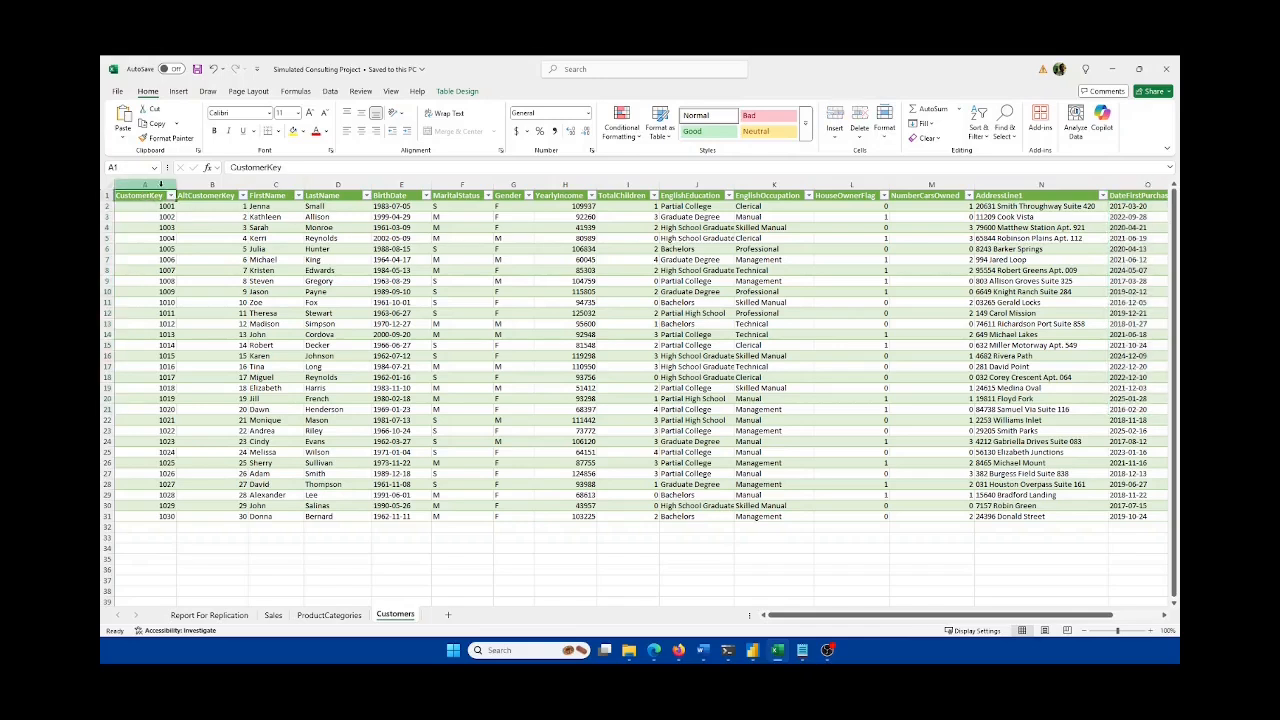
key("Right")
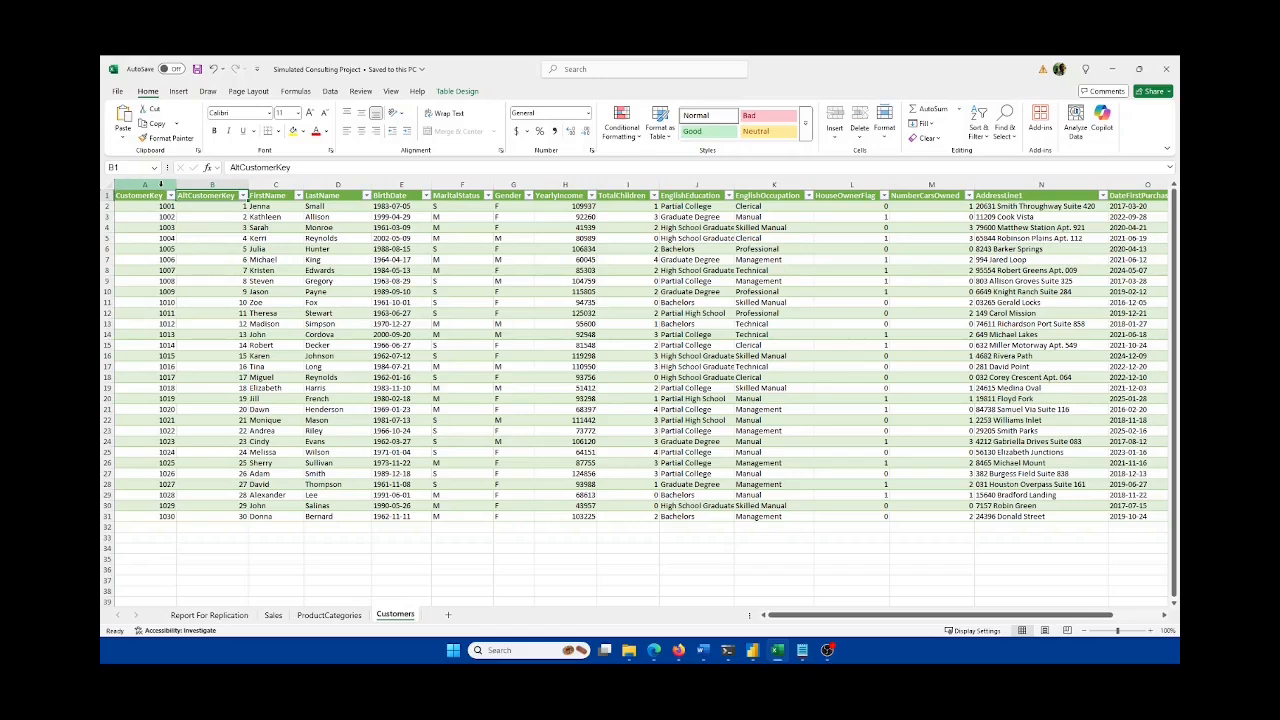
key("Right")
key("Right")
key("Right")
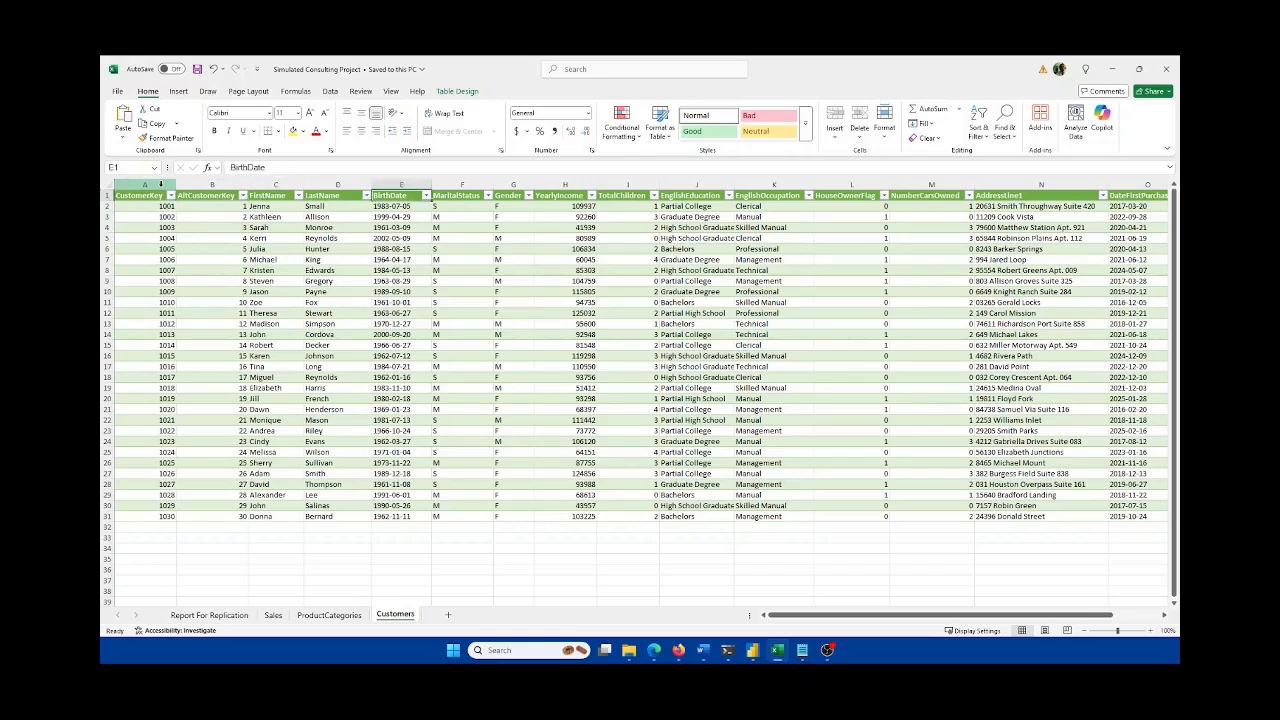
key("Right")
key("Right")
key("Right")
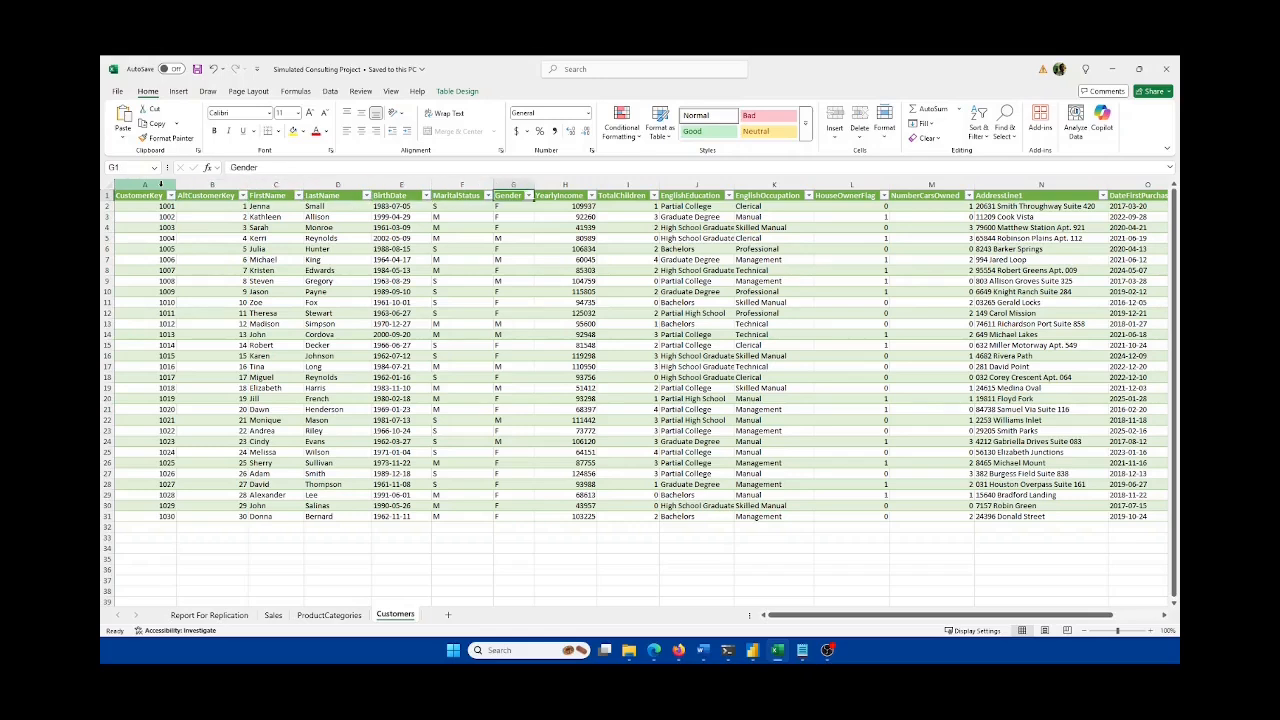
key("Right")
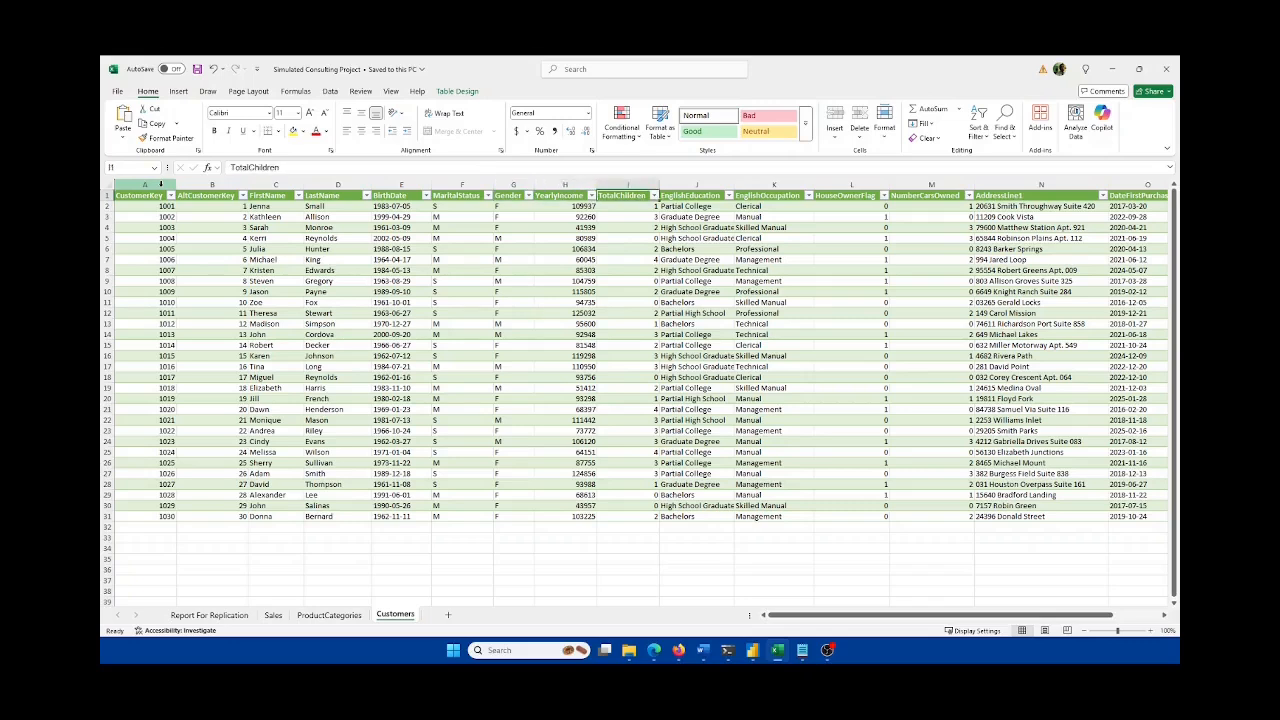
key("Right")
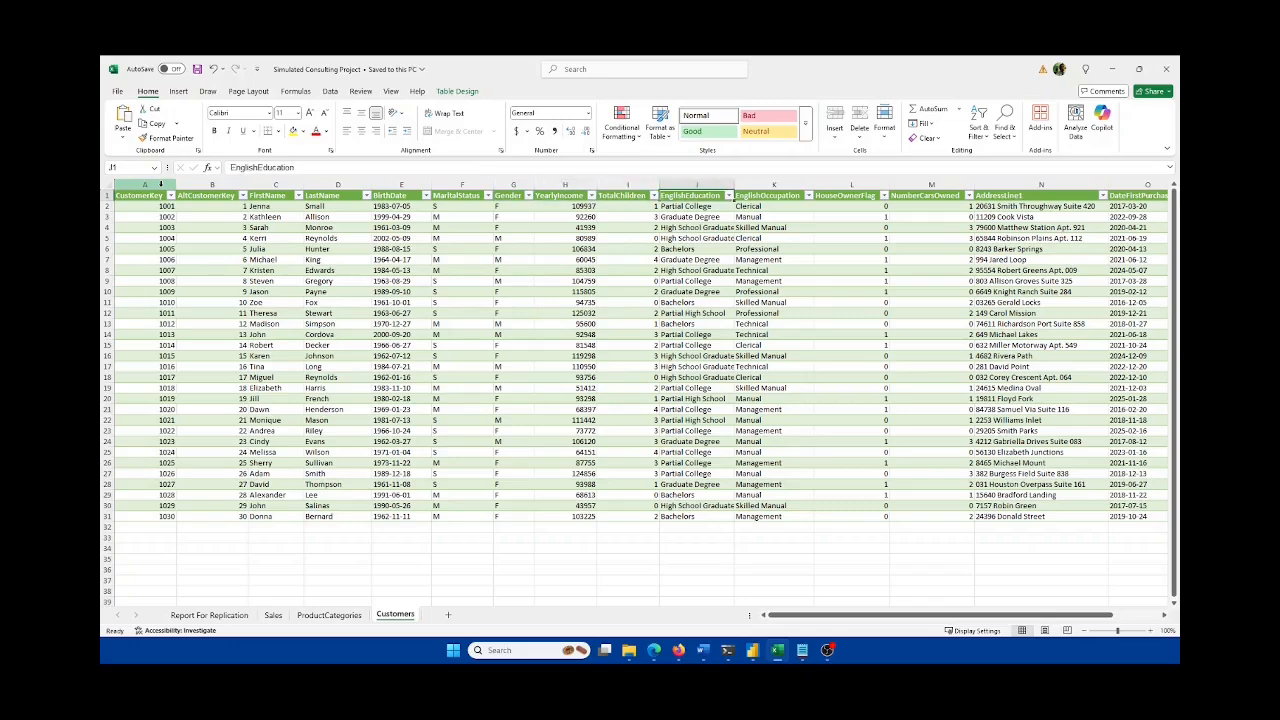
key("Right")
key("Right")
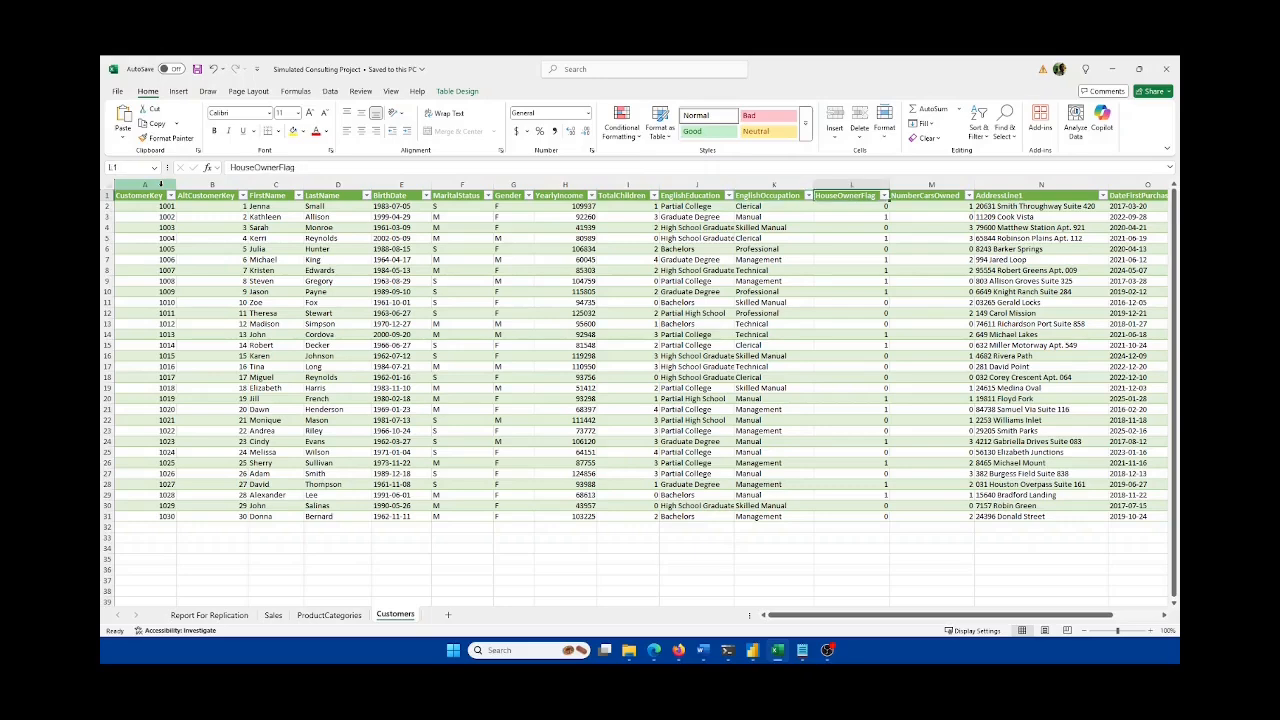
key("Right")
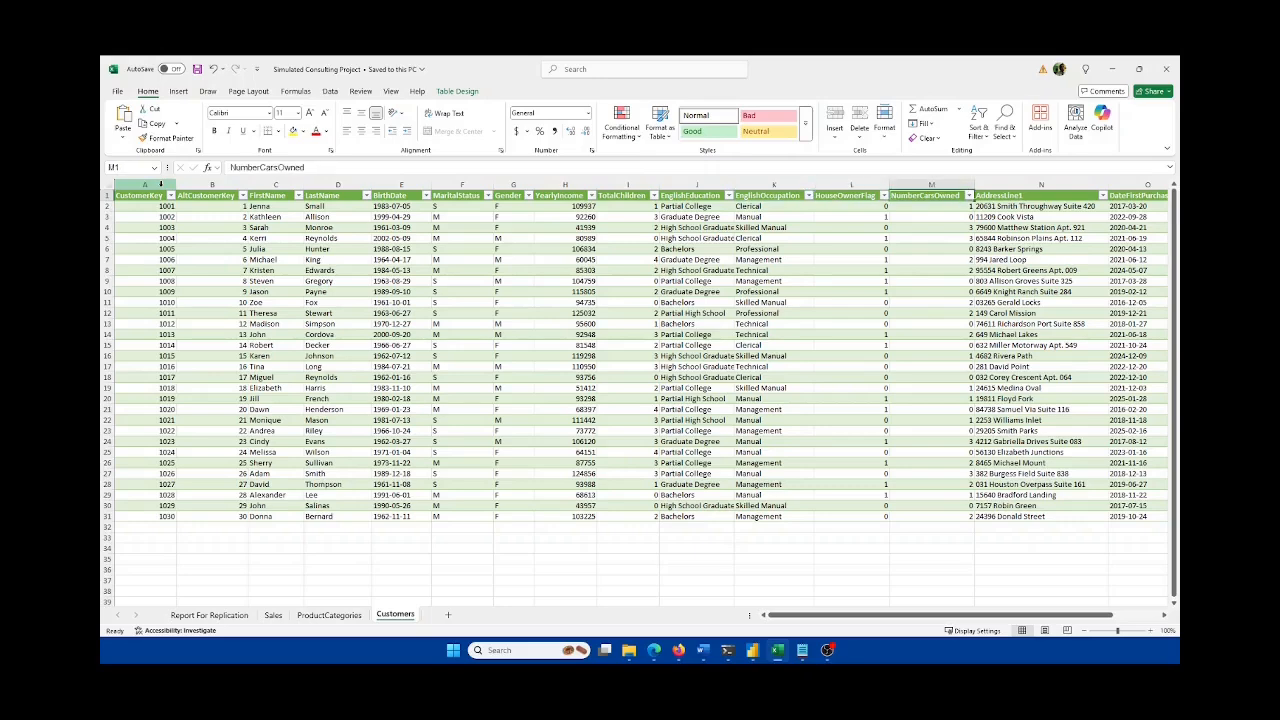
key("Right")
key("Right")
key("Right")
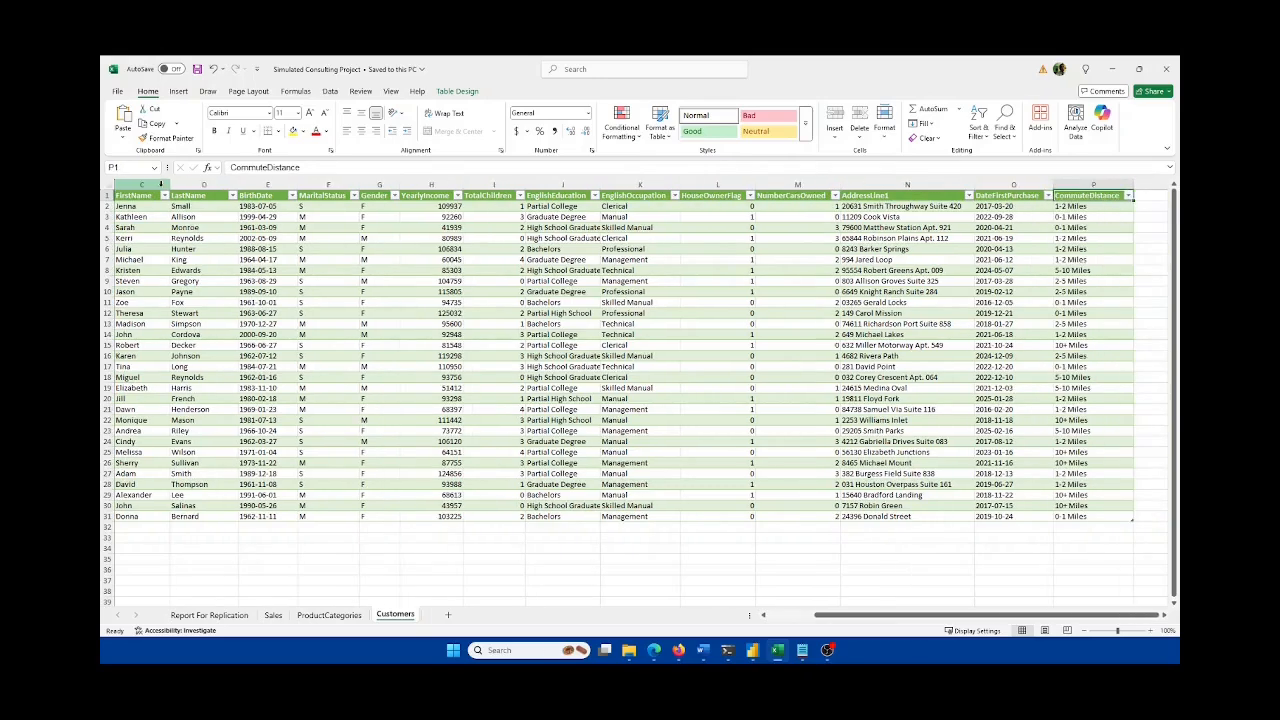
key("Left")
key("Left")
key("Right")
key("Right")
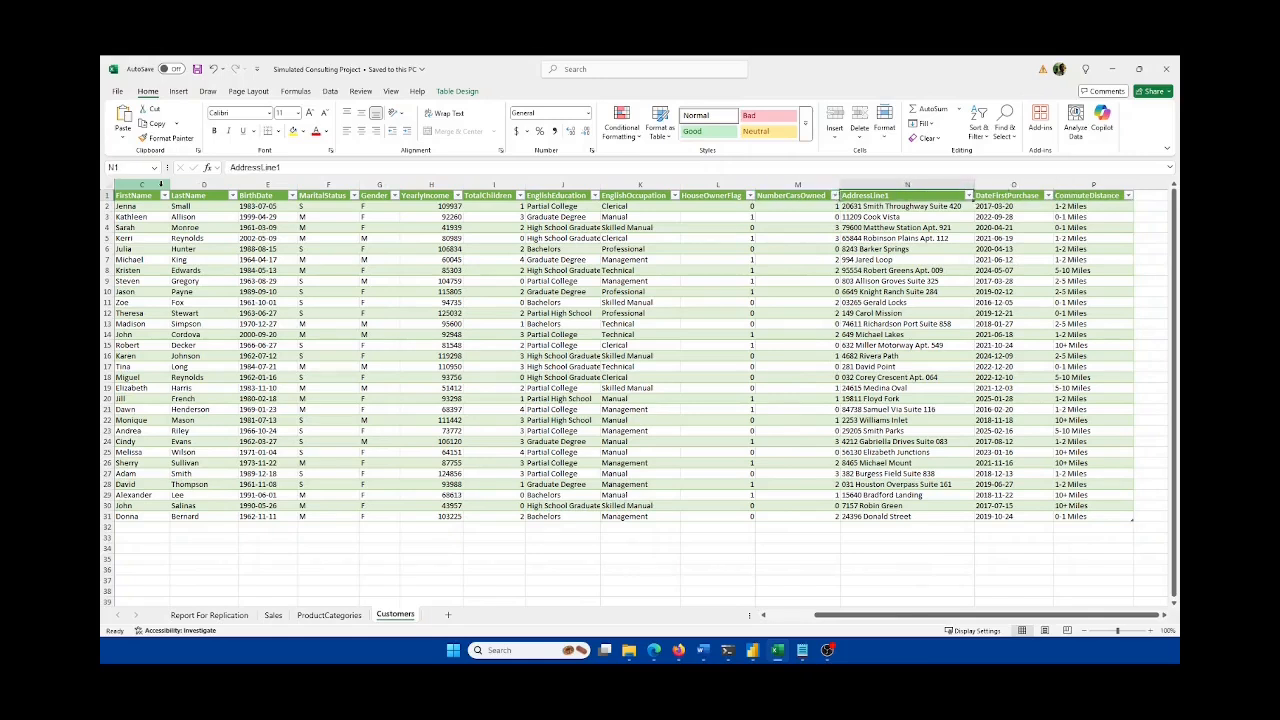
key("Left")
key("Left")
key("Left")
key("Left")
key("Left")
key("Left")
key("Left")
key("Left")
key("Left")
key("Left")
key("Left")
key("Left")
key("Left")
key("Left")
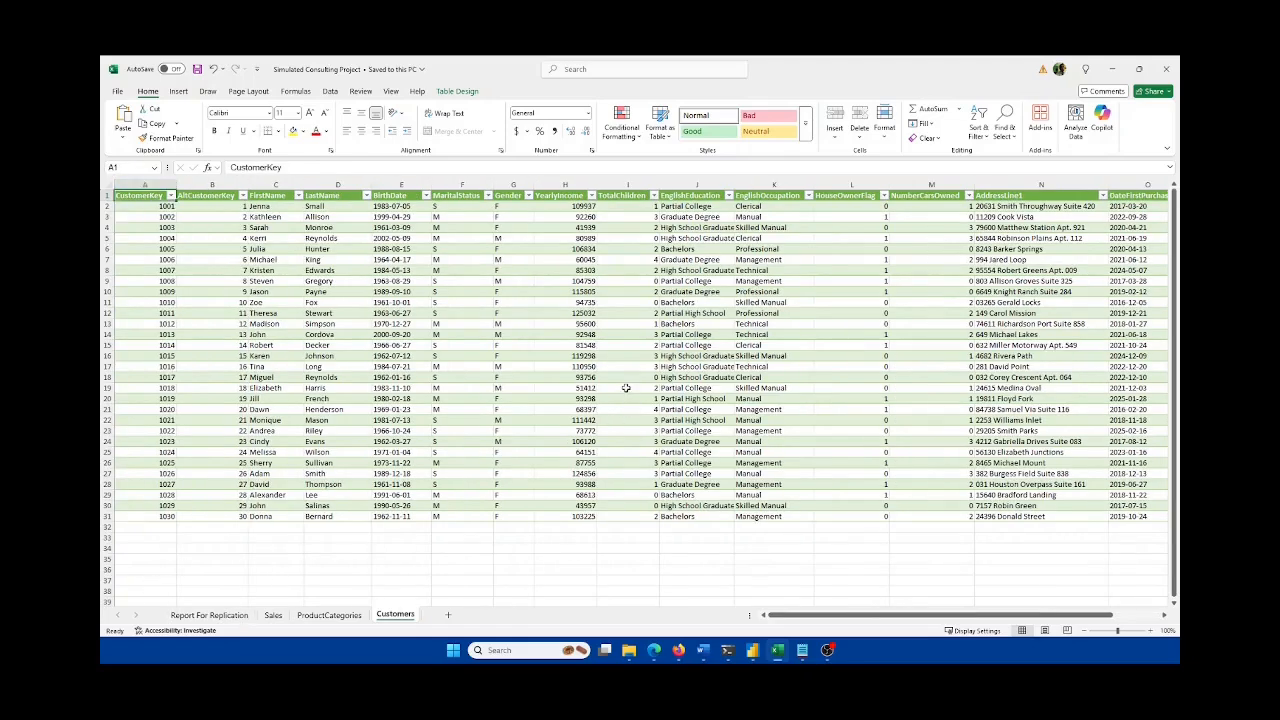
Step: Select the DateFirstPurchase and CustomerKey columns, glance at Report For Replication, then open ProductCategories
left_click_drag(1102, 616, 1097, 617)
left_click(1106, 185)
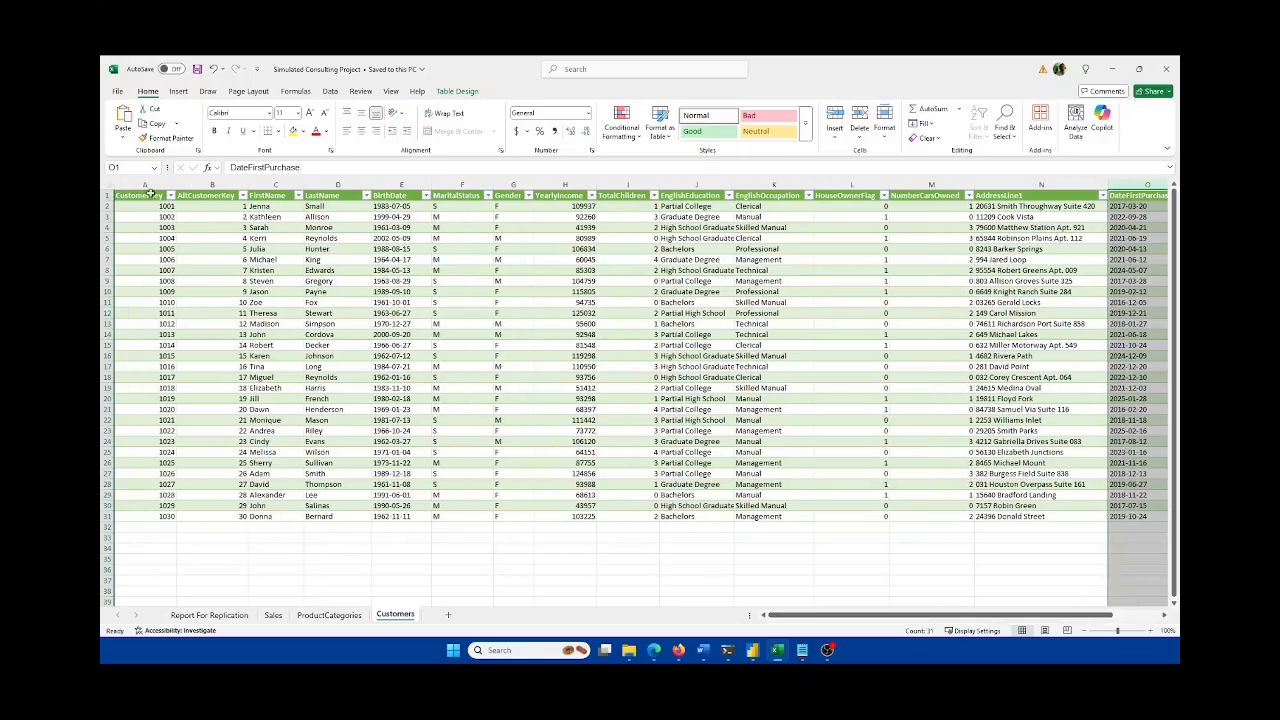
left_click(147, 185)
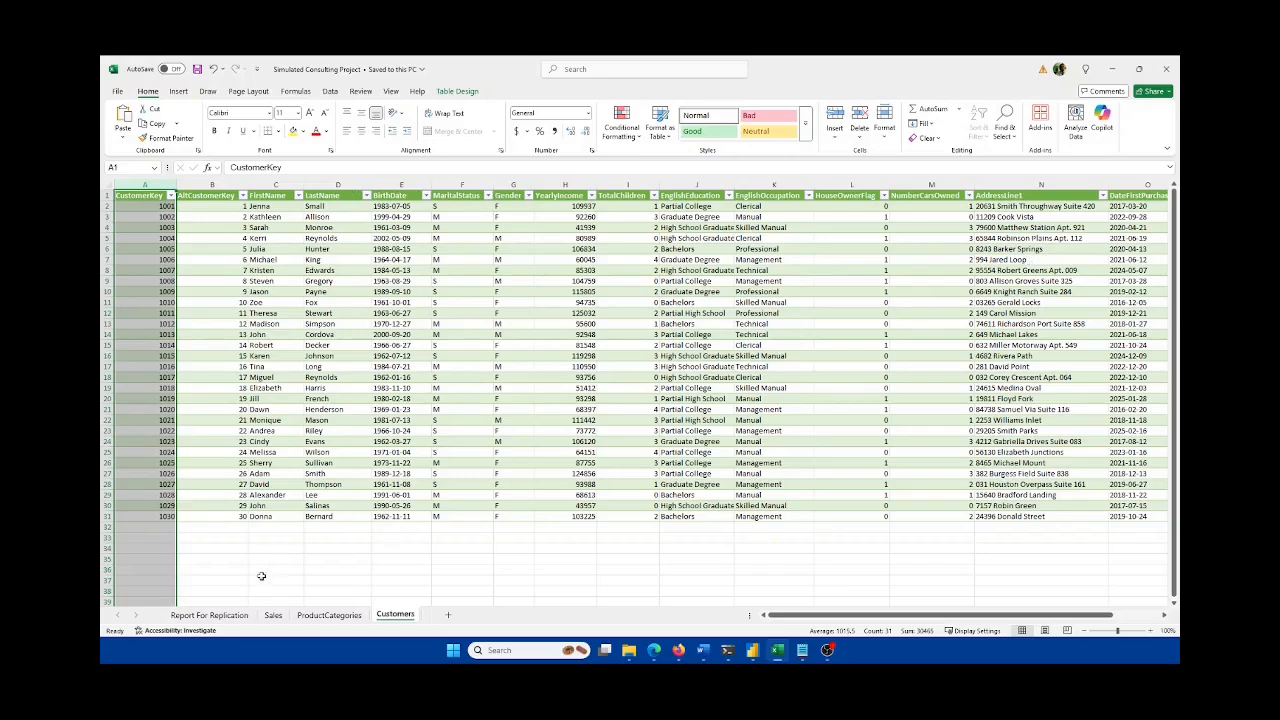
left_click(209, 614)
left_click(400, 615)
left_click(329, 615)
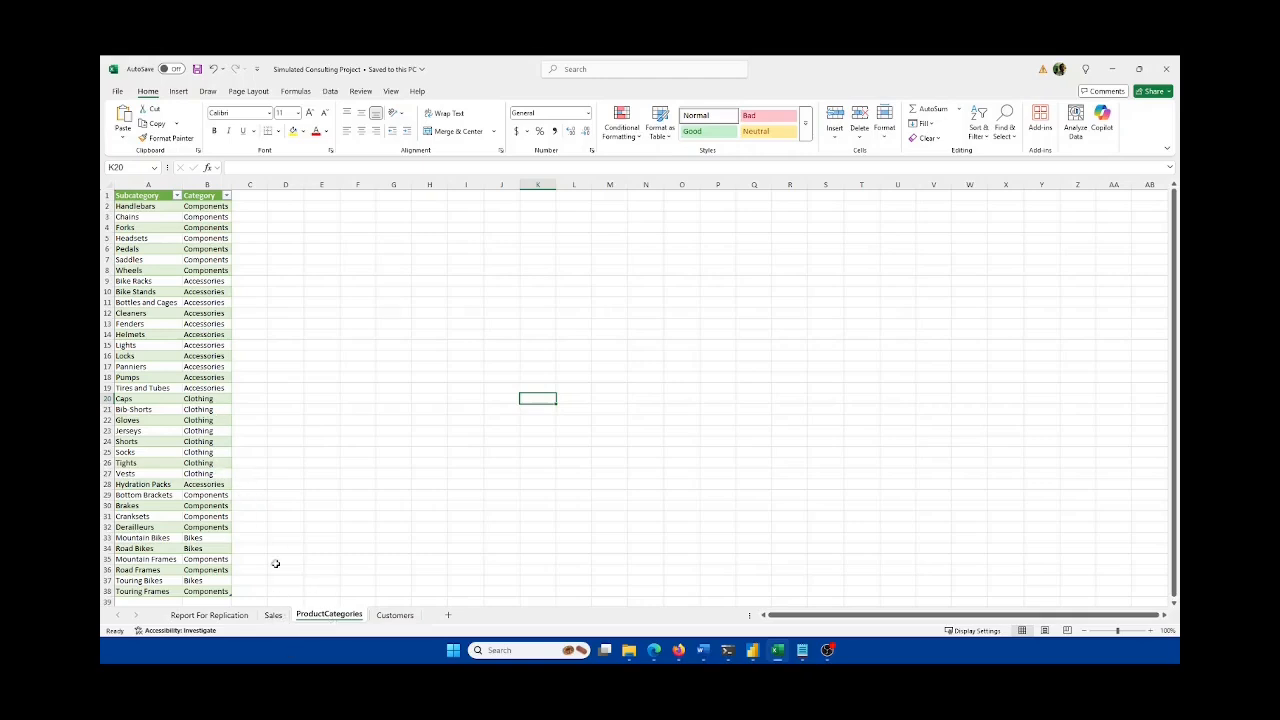
Step: On the Sales sheet, select the ProductKey column, comparing briefly with ProductCategories
left_click(278, 618)
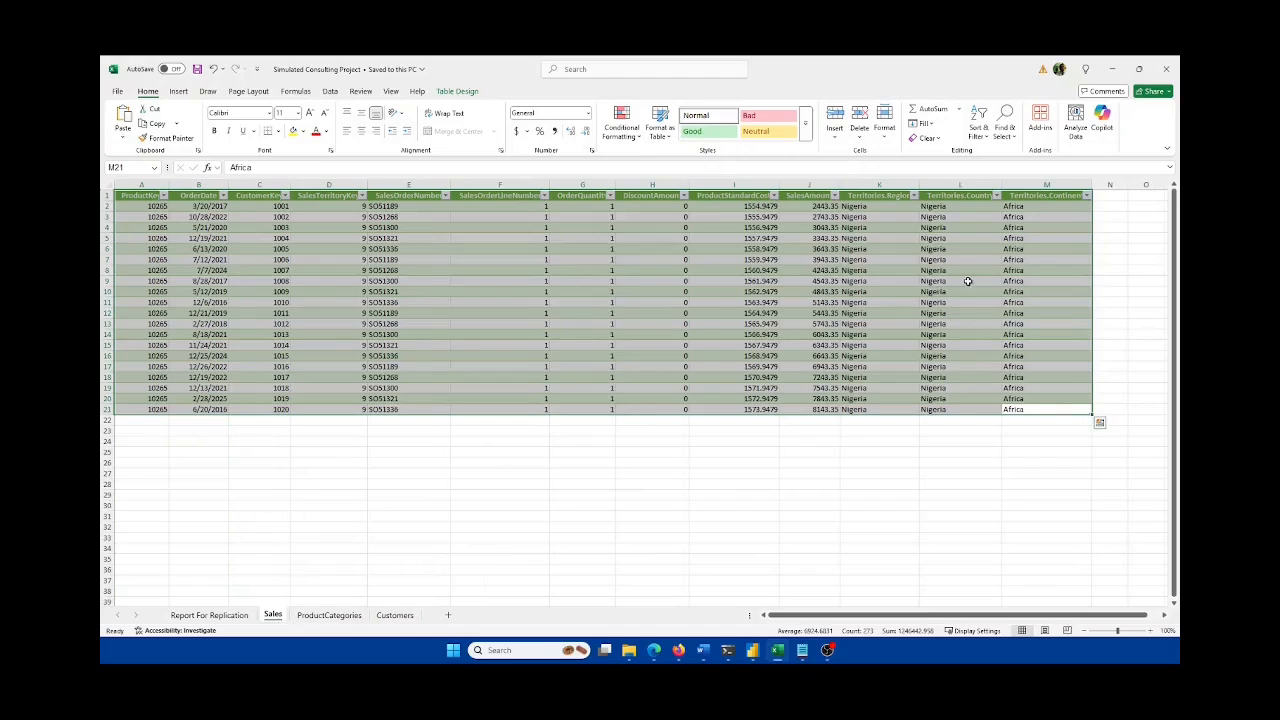
left_click(155, 189)
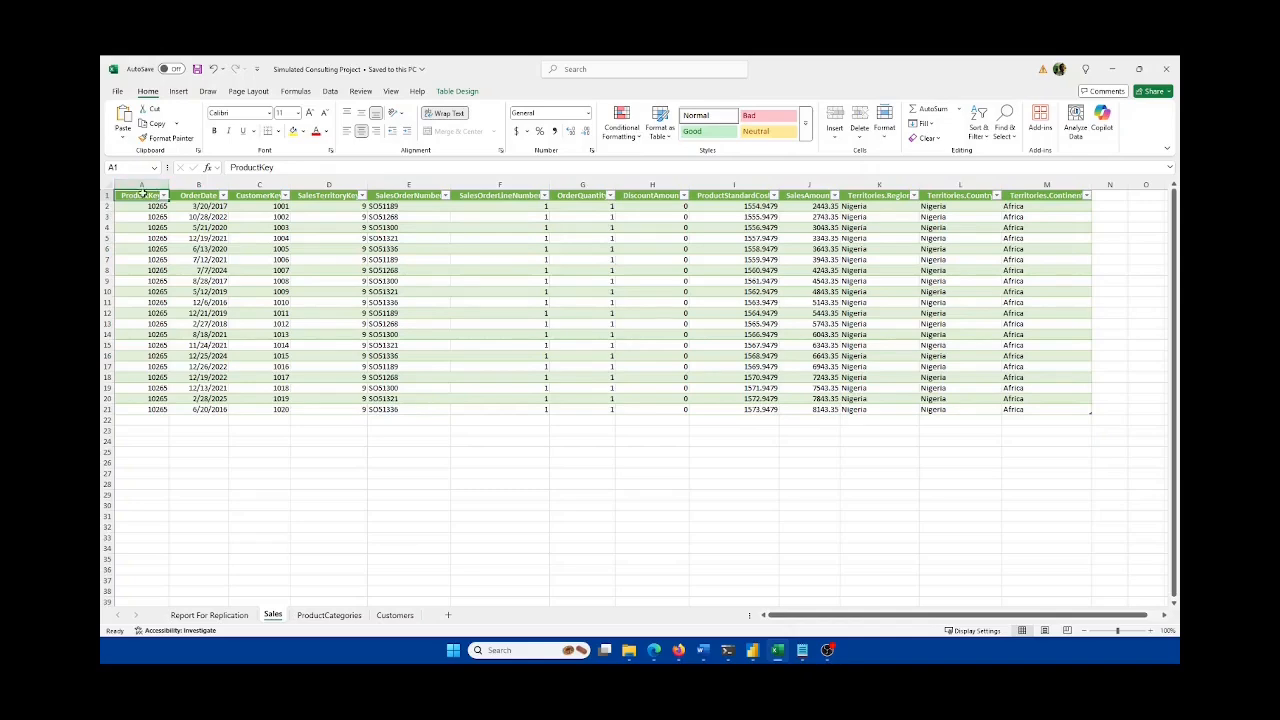
left_click(141, 185)
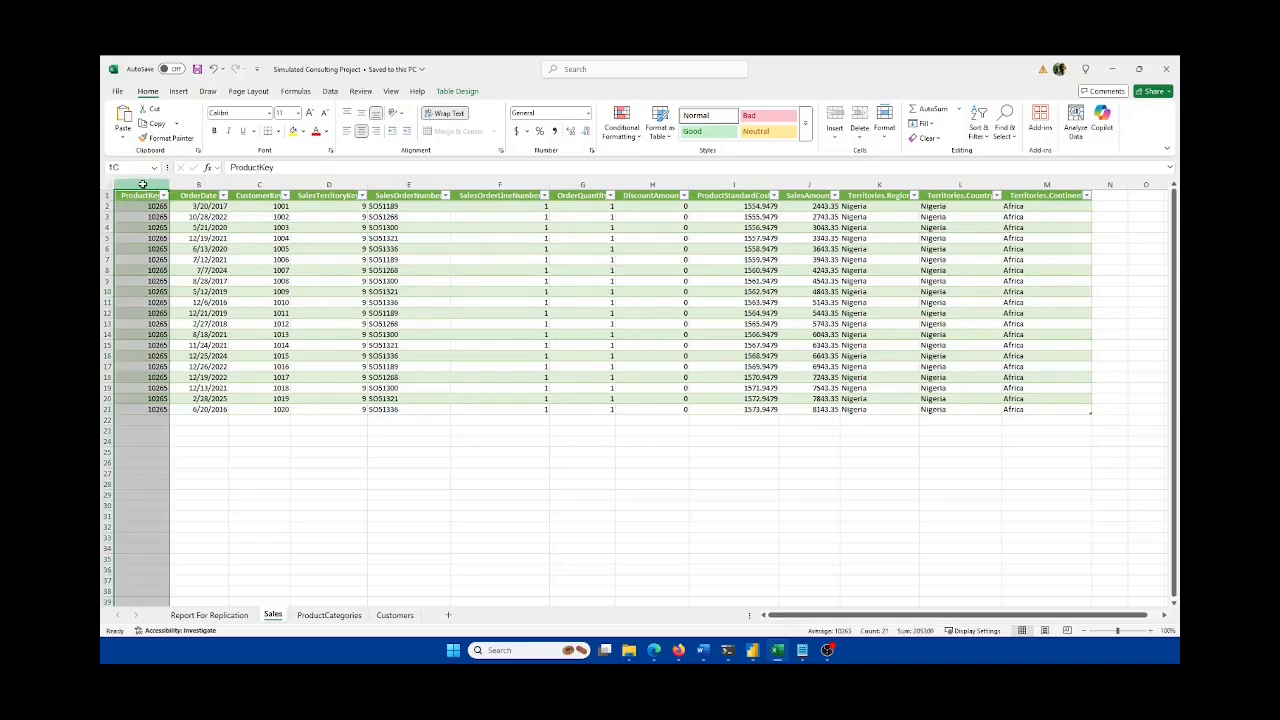
left_click(329, 614)
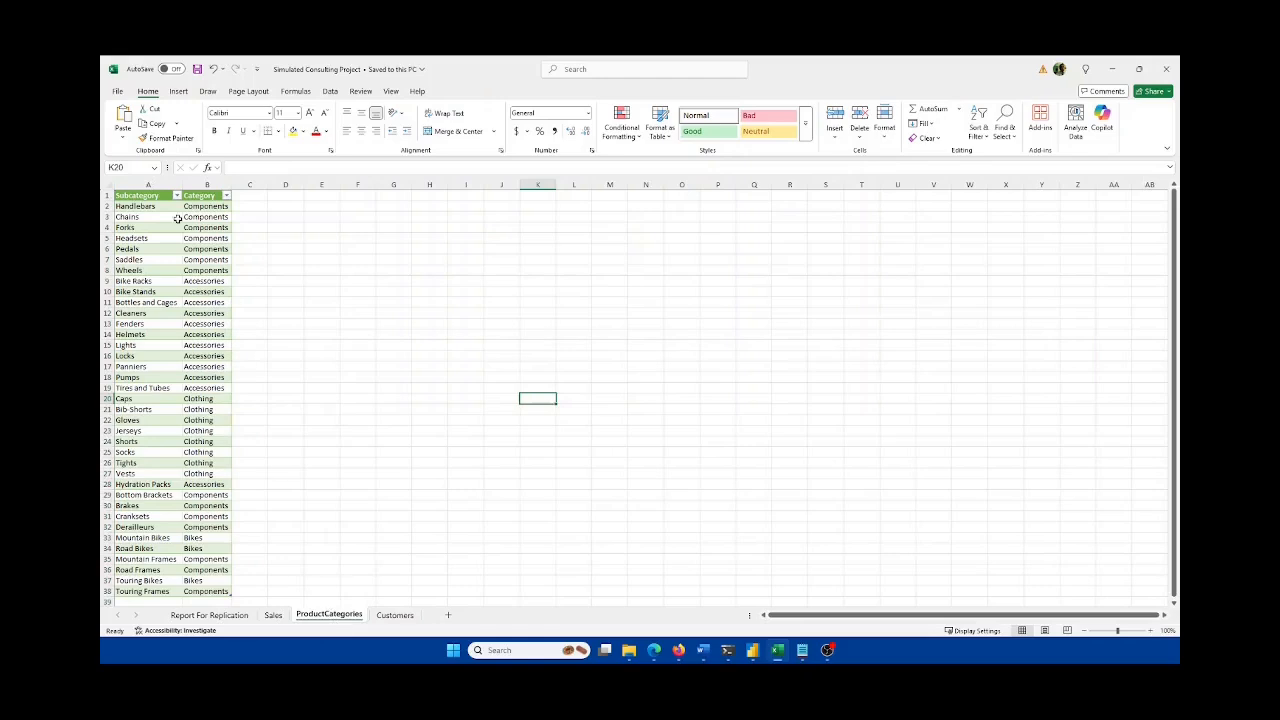
left_click(273, 615)
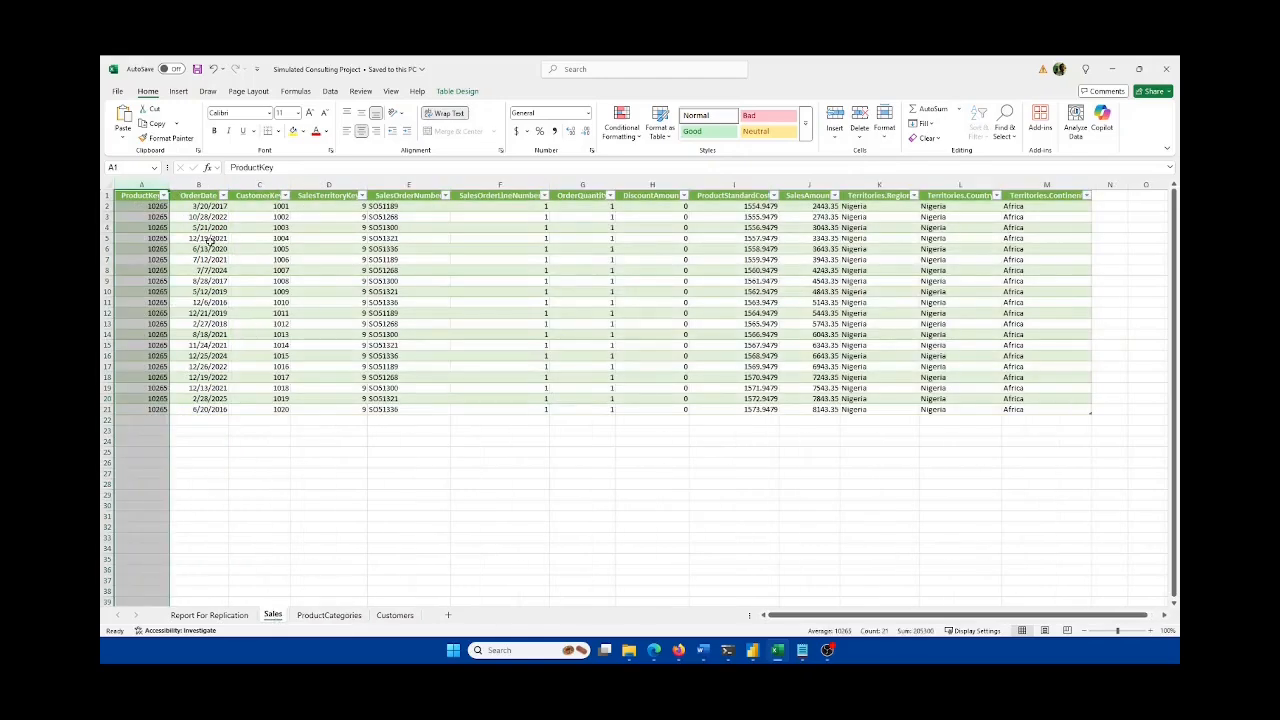
left_click(141, 199)
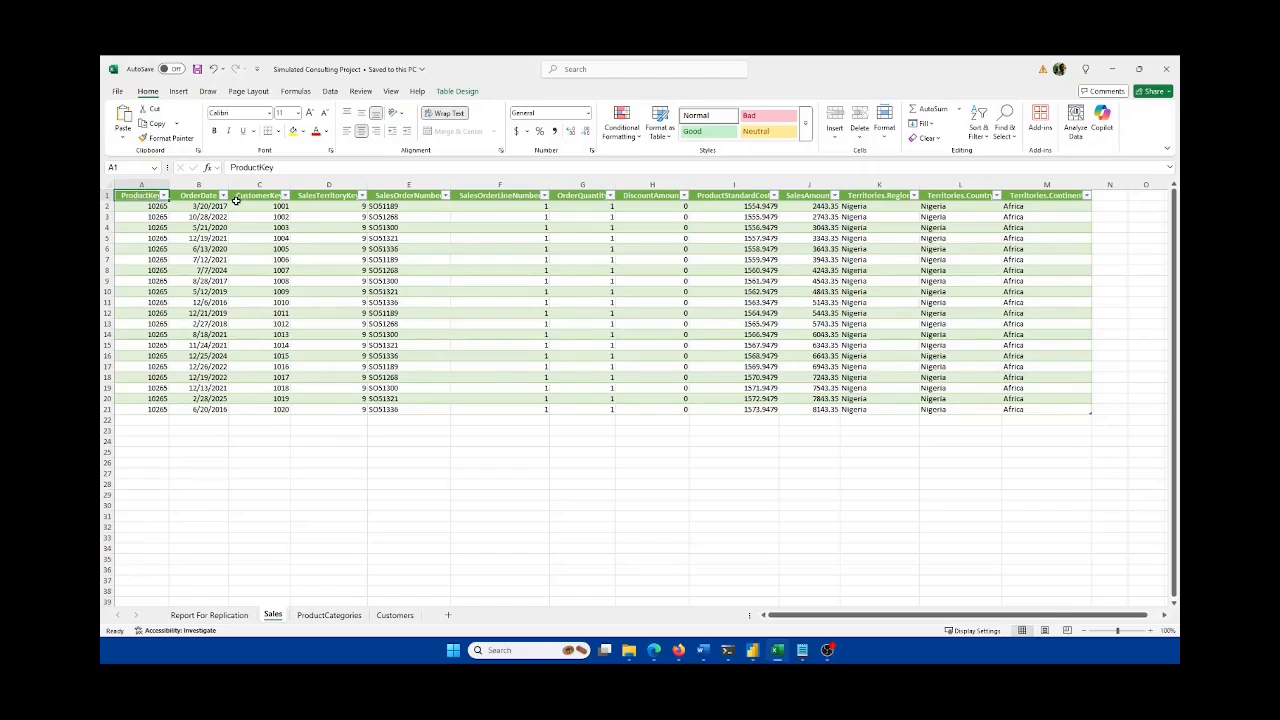
Step: Step across the Sales headings from OrderDate through SalesAmount to Territories.Region
key("Right")
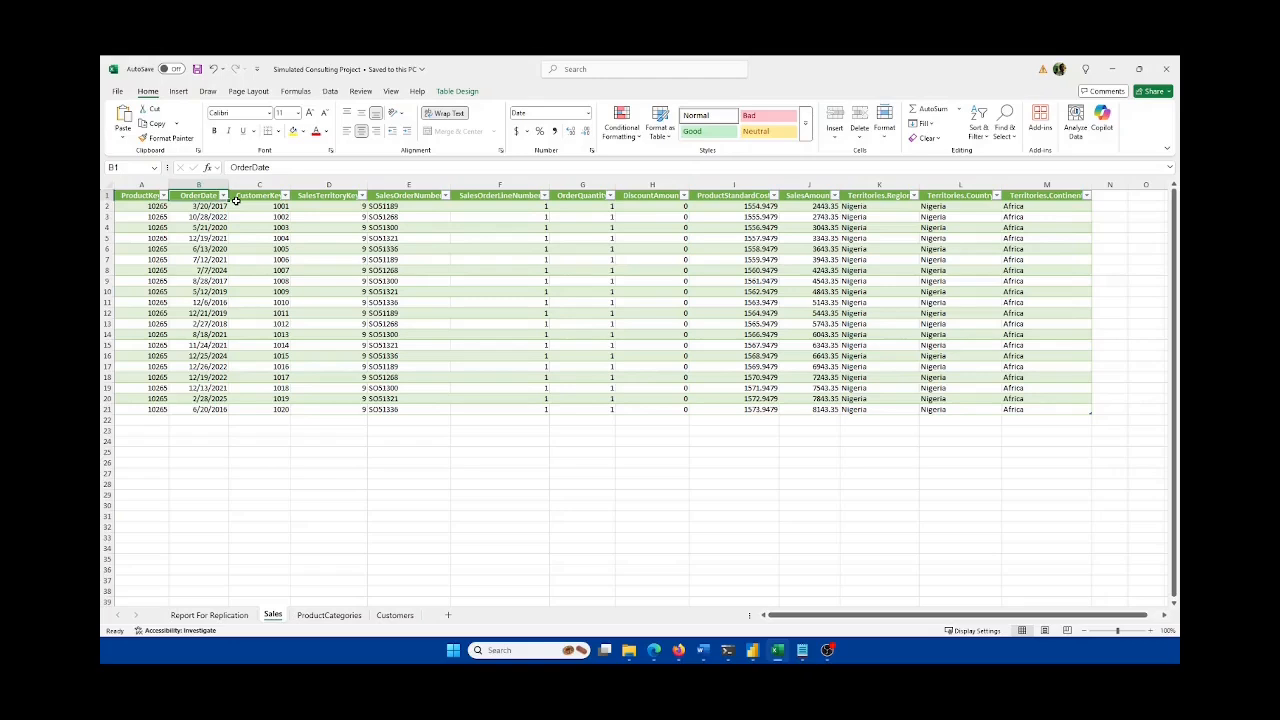
left_click(237, 202)
key("Right")
key("Right")
key("Right")
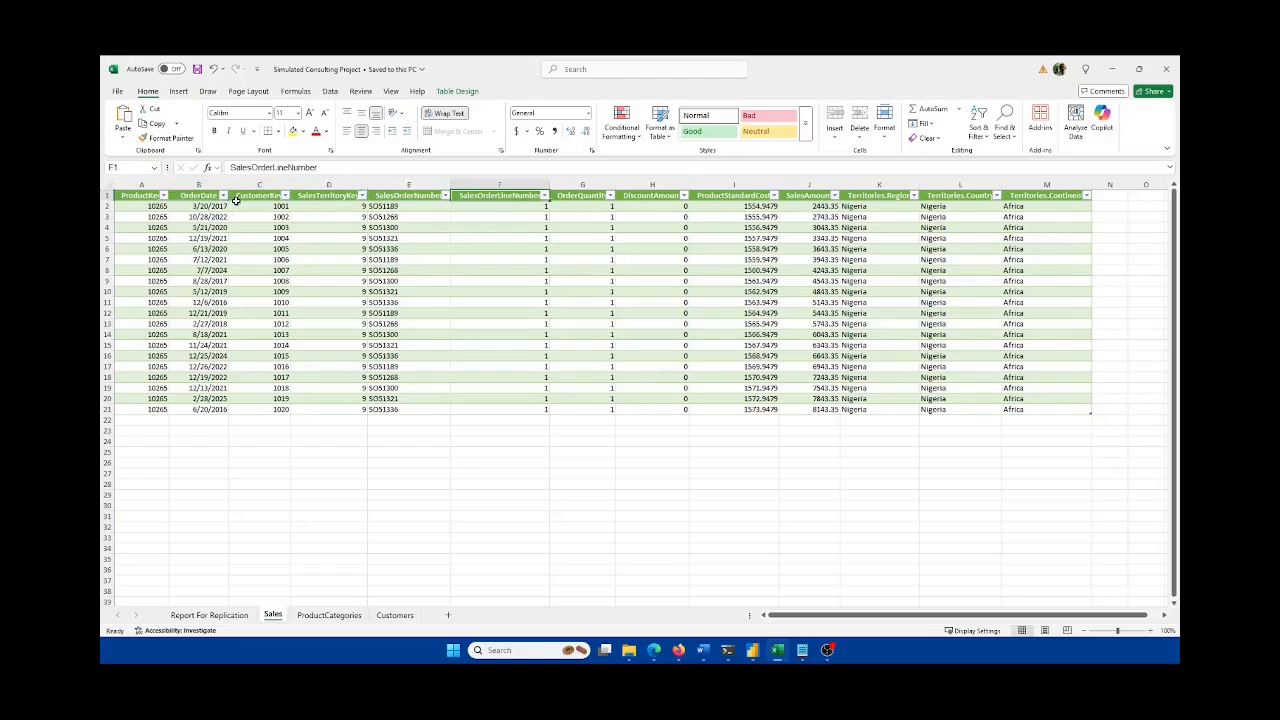
key("Right")
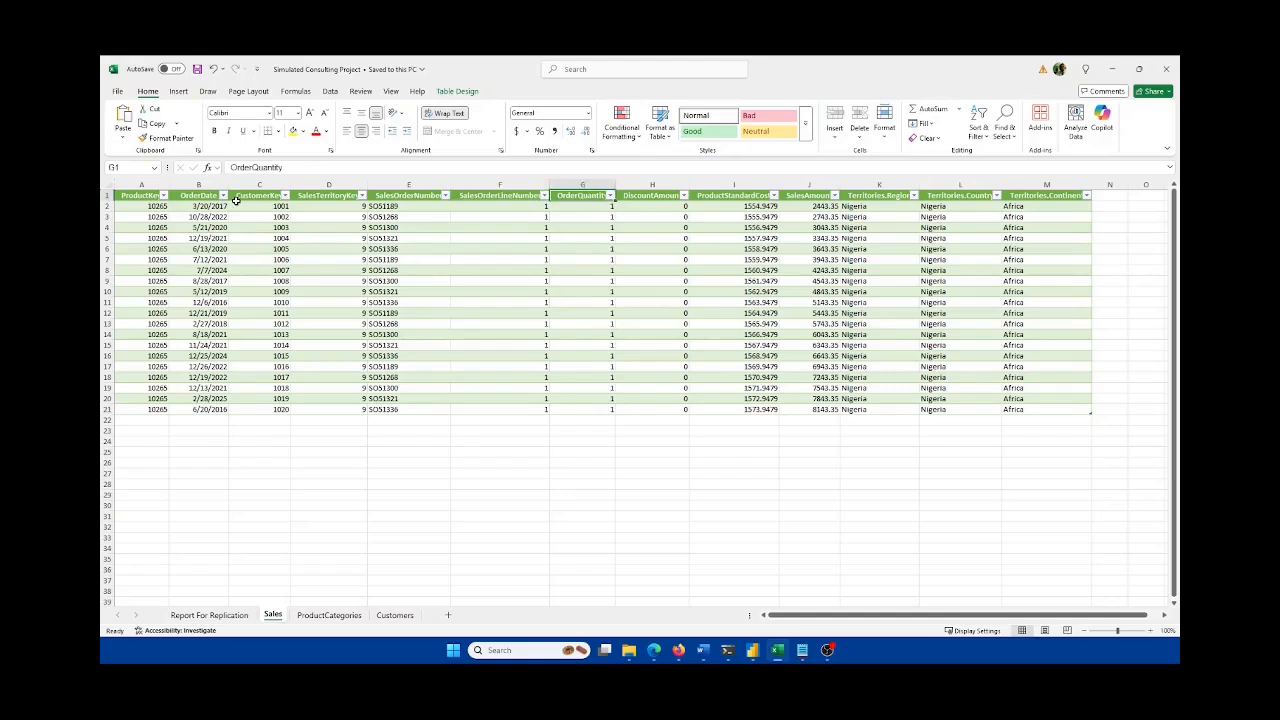
key("Right")
key("Right")
key("Right")
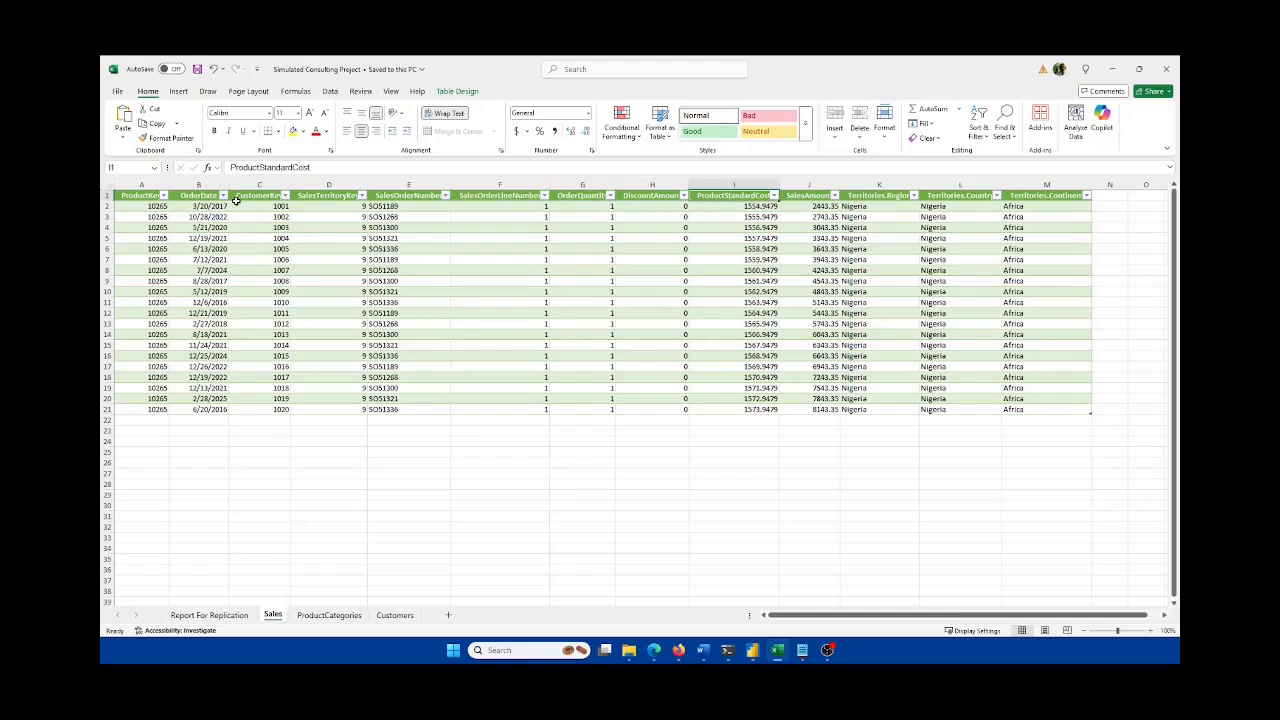
key("Right")
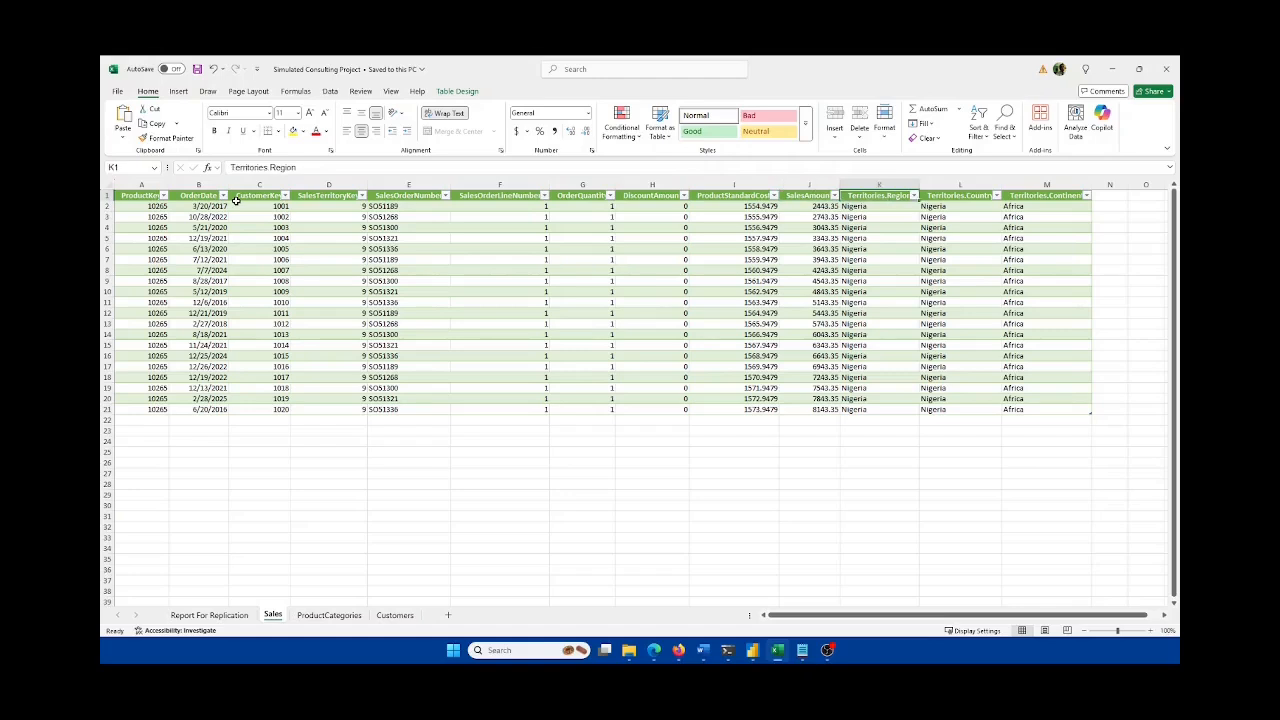
key("Right")
key("Right")
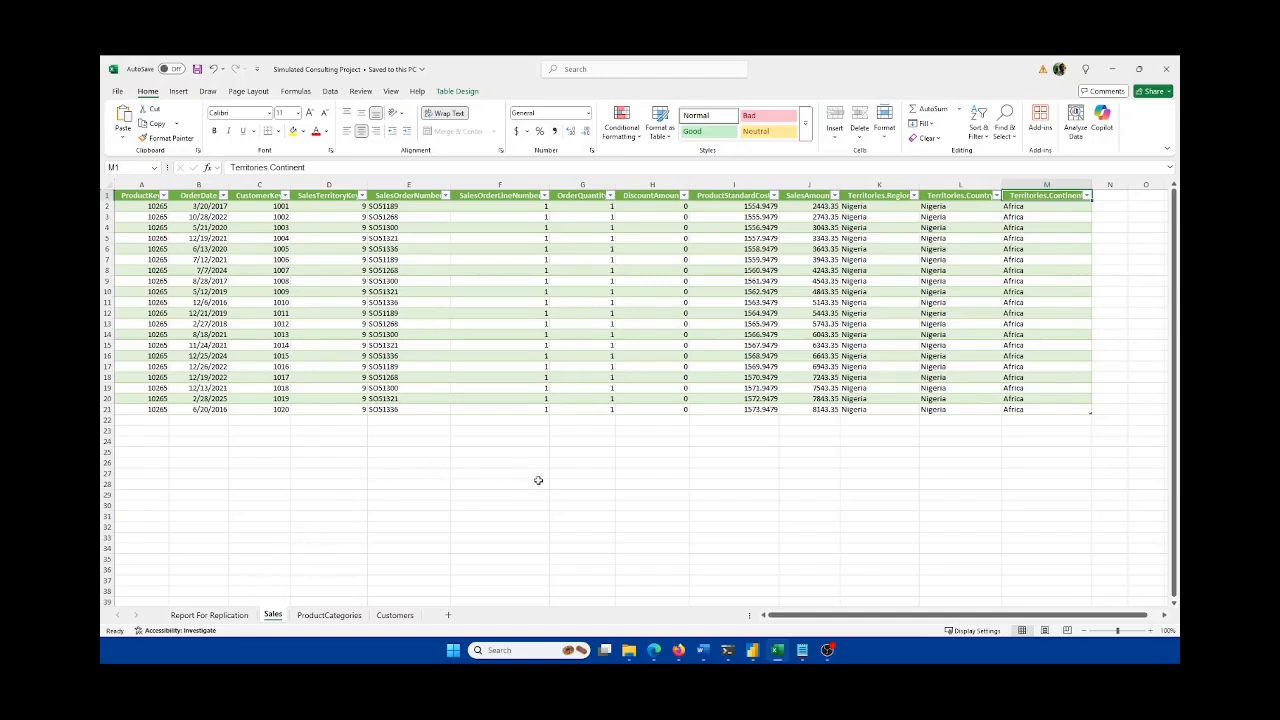
left_click(705, 650)
scroll(567, 420, "up", 10)
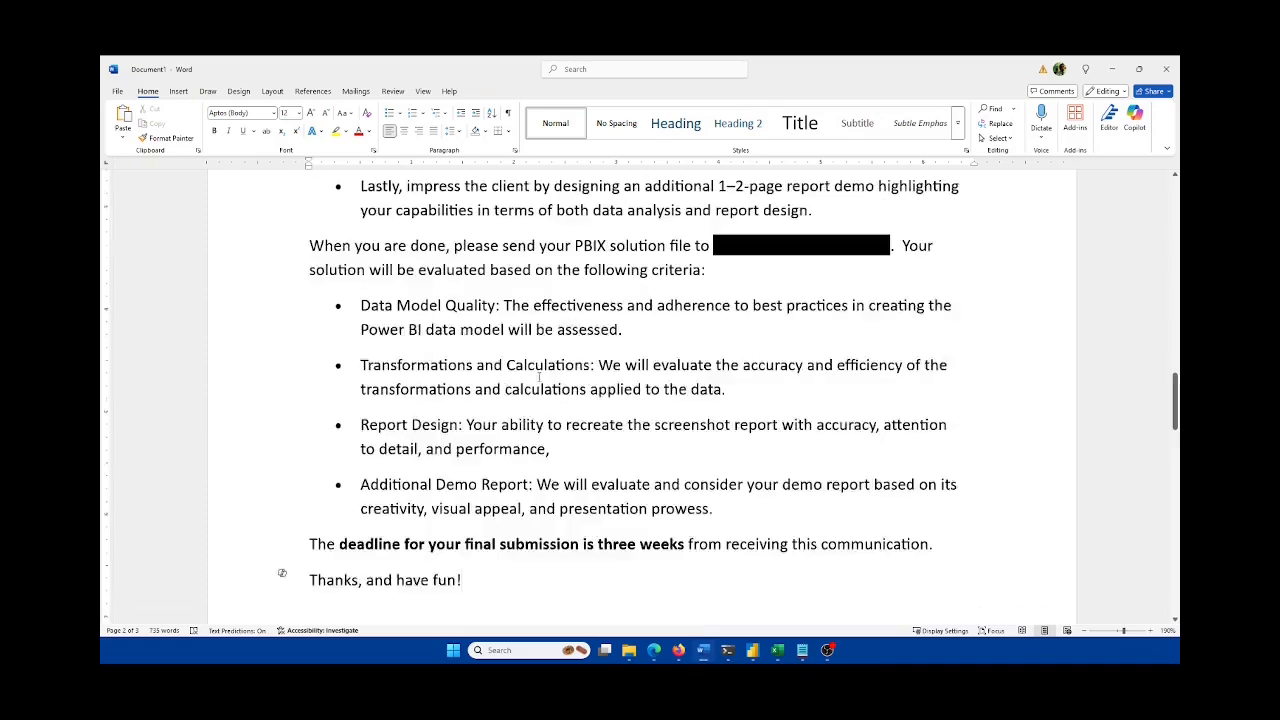
scroll(567, 420, "up", 10)
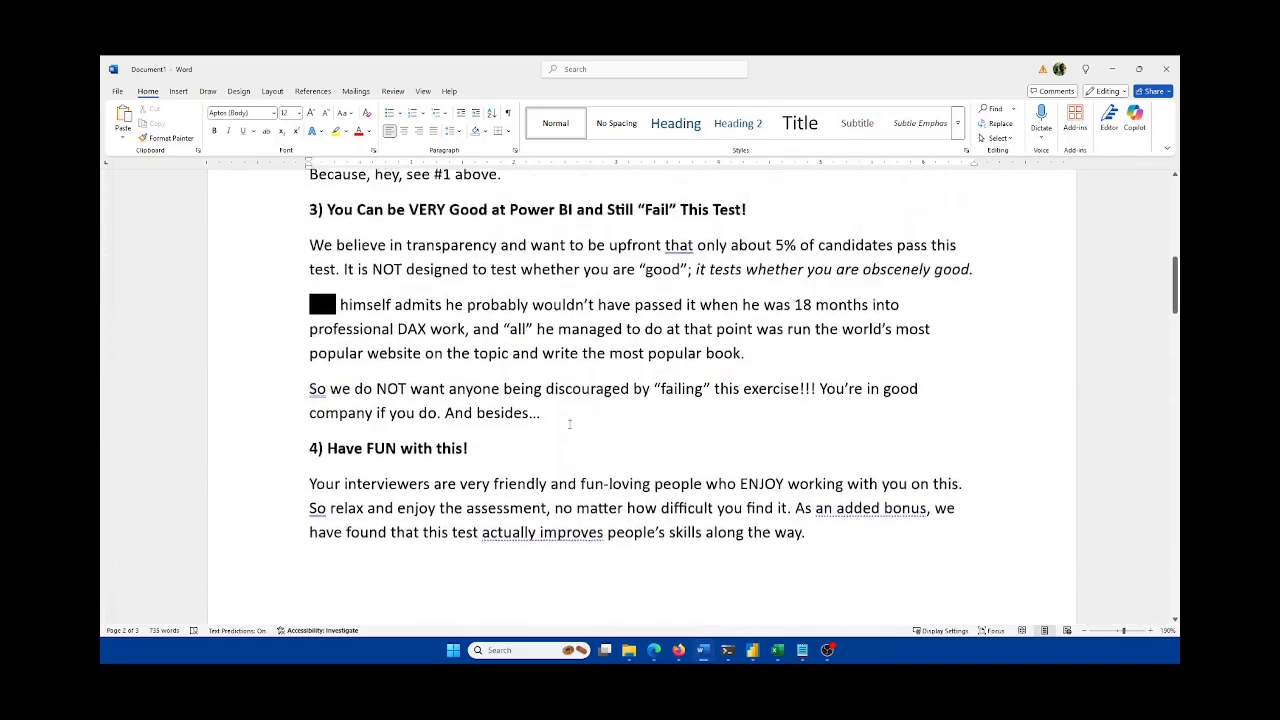
scroll(570, 424, "up", 4)
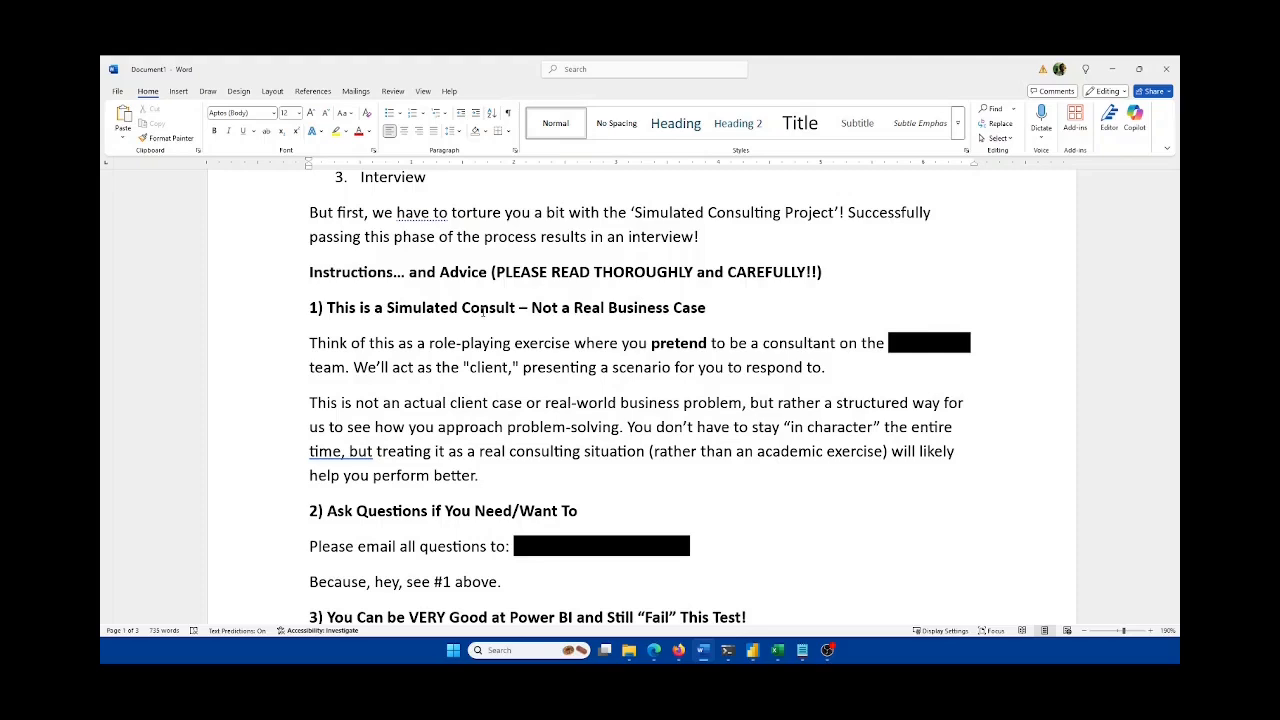
left_click(780, 650)
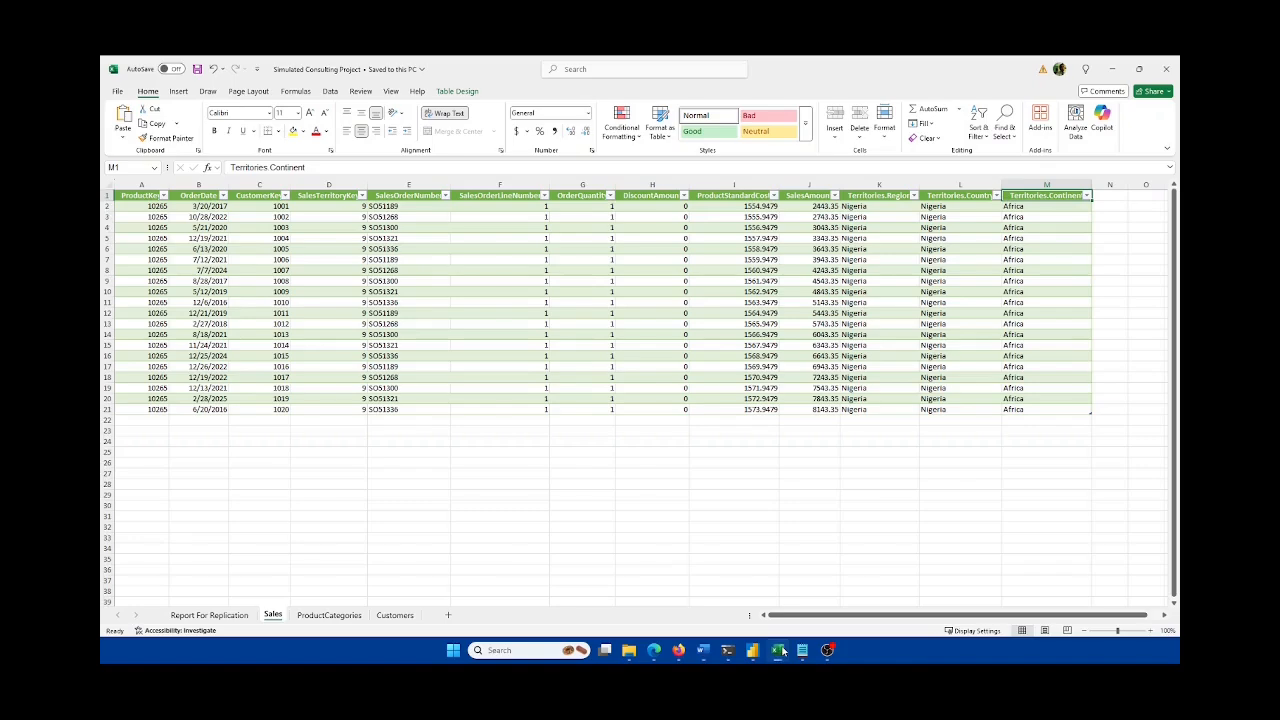
Step: Flip between the Customers and Sales sheets, then bring up the Untitled13 Jupyter notebook
left_click(395, 615)
left_click(273, 615)
left_click(397, 615)
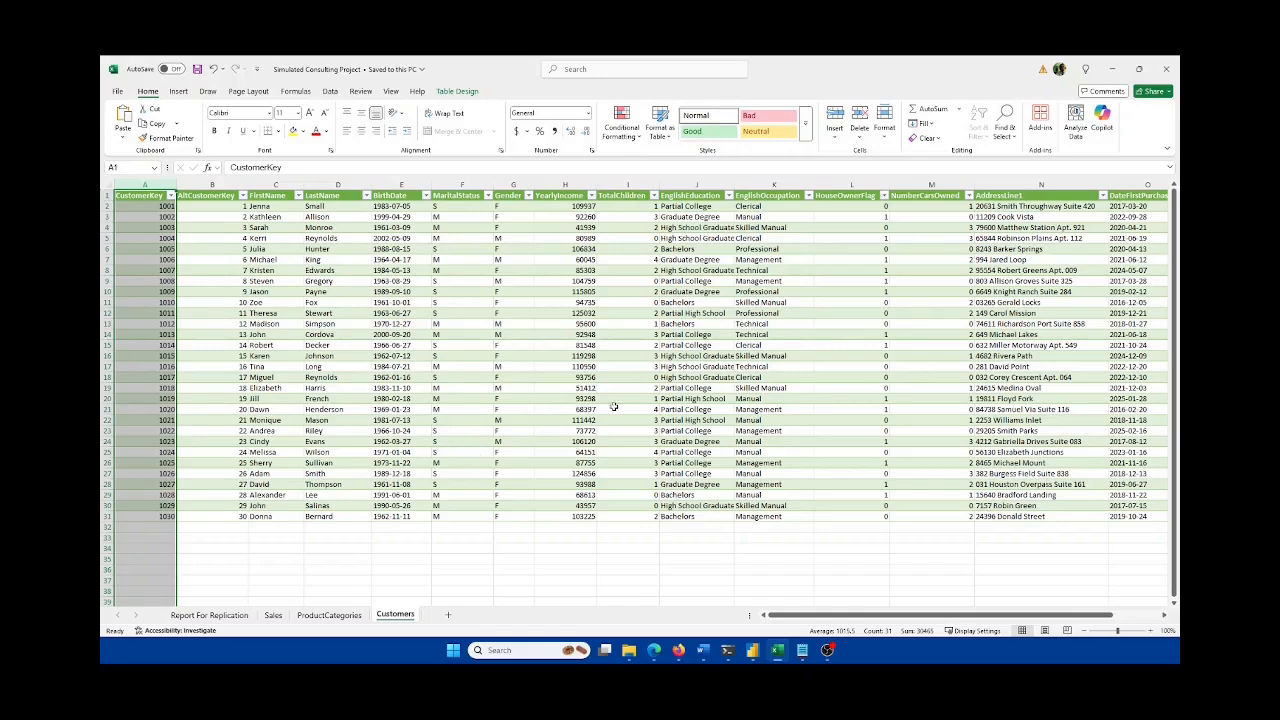
mouse_move(679, 642)
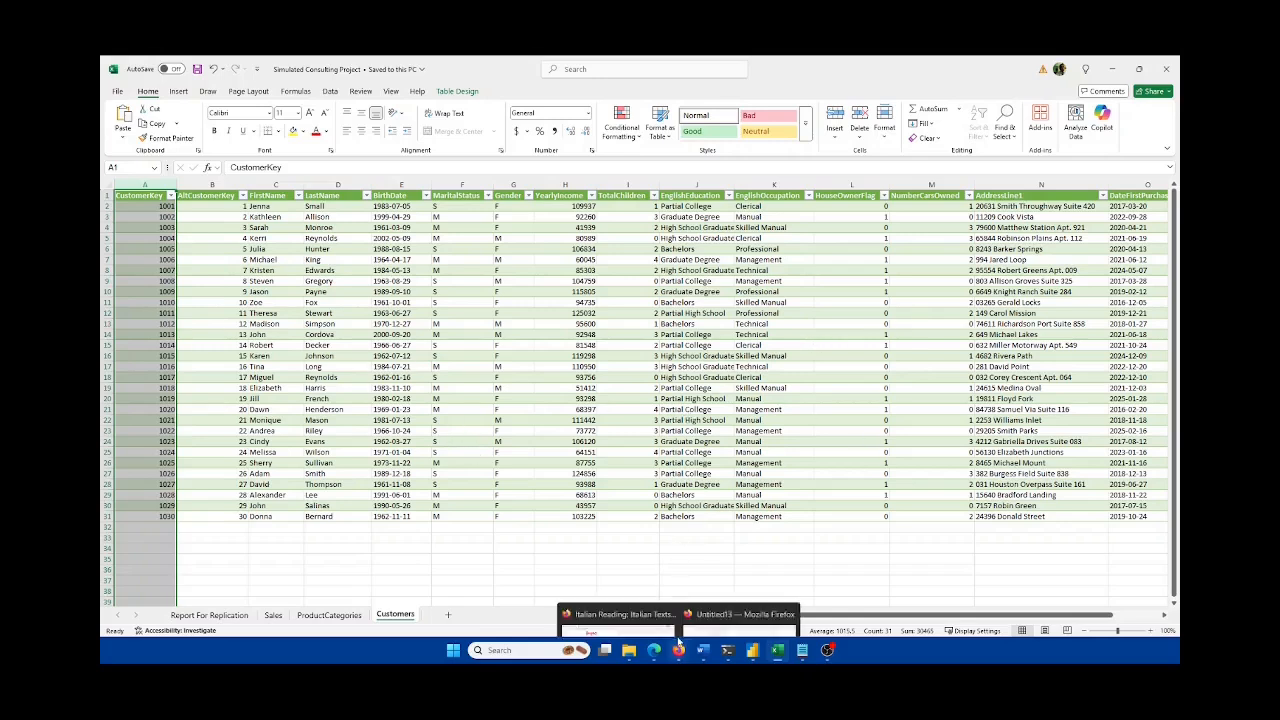
left_click(740, 592)
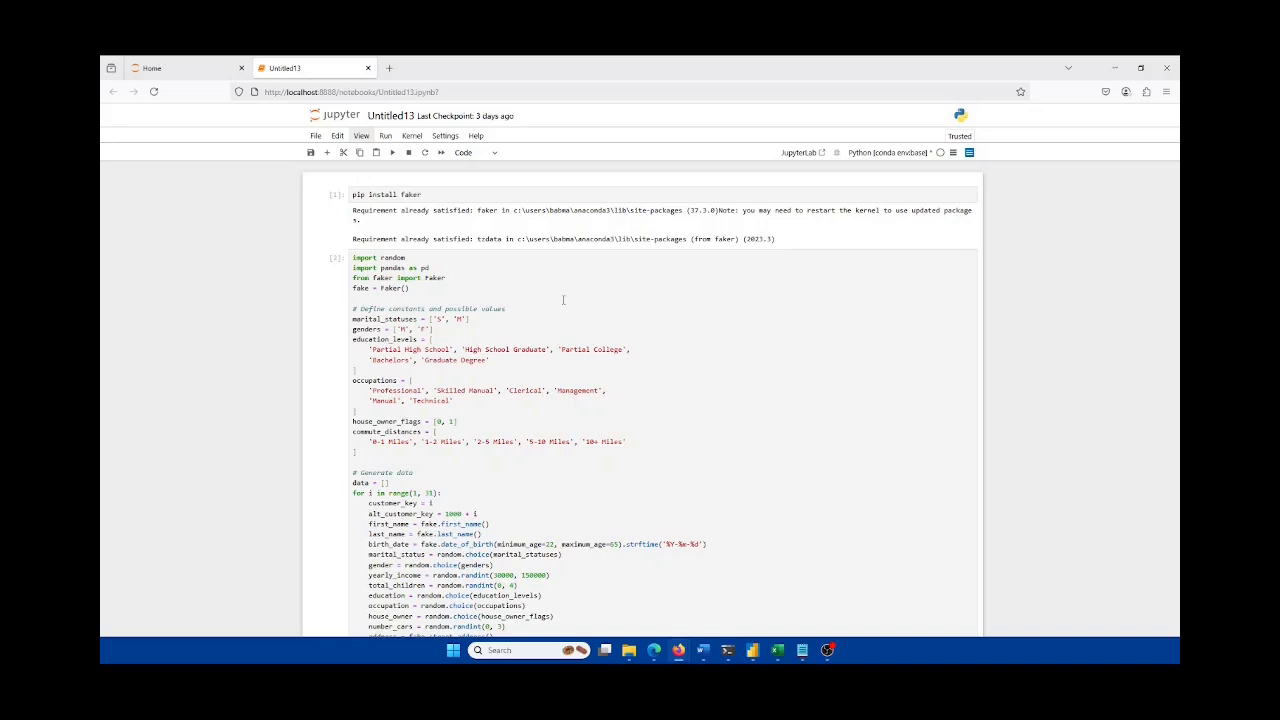
left_click(417, 287)
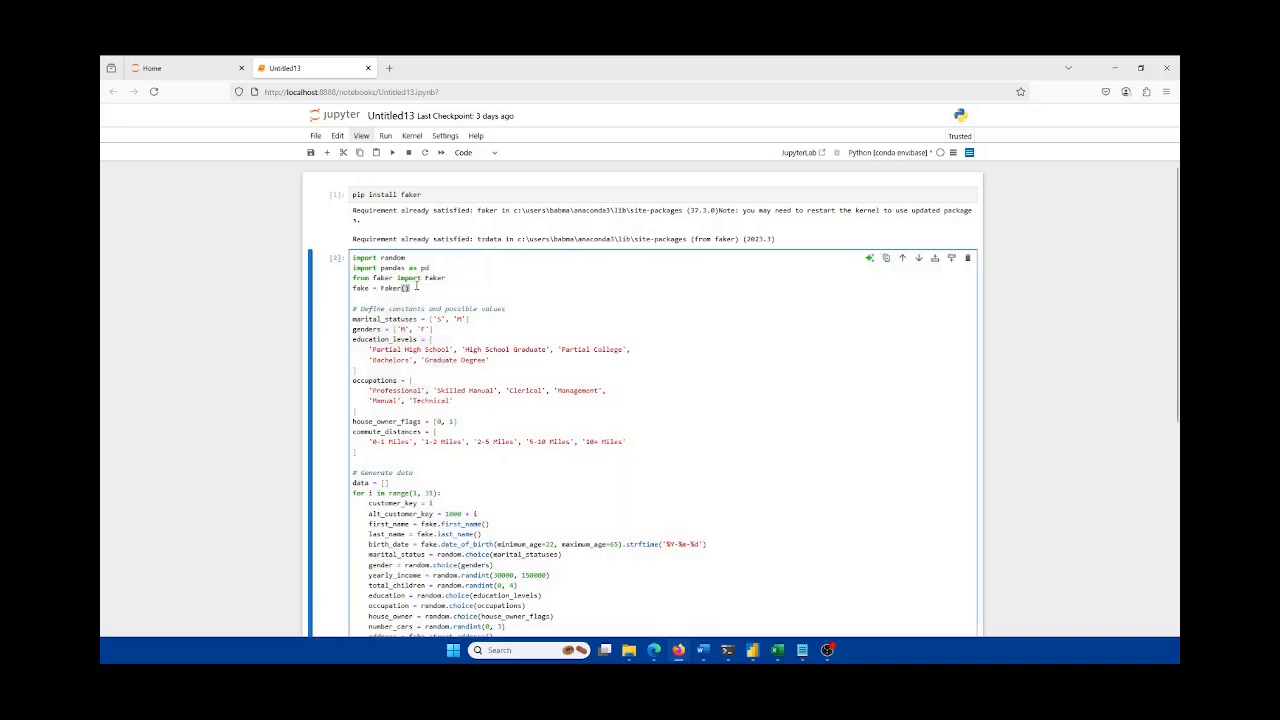
left_click_drag(417, 287, 353, 258)
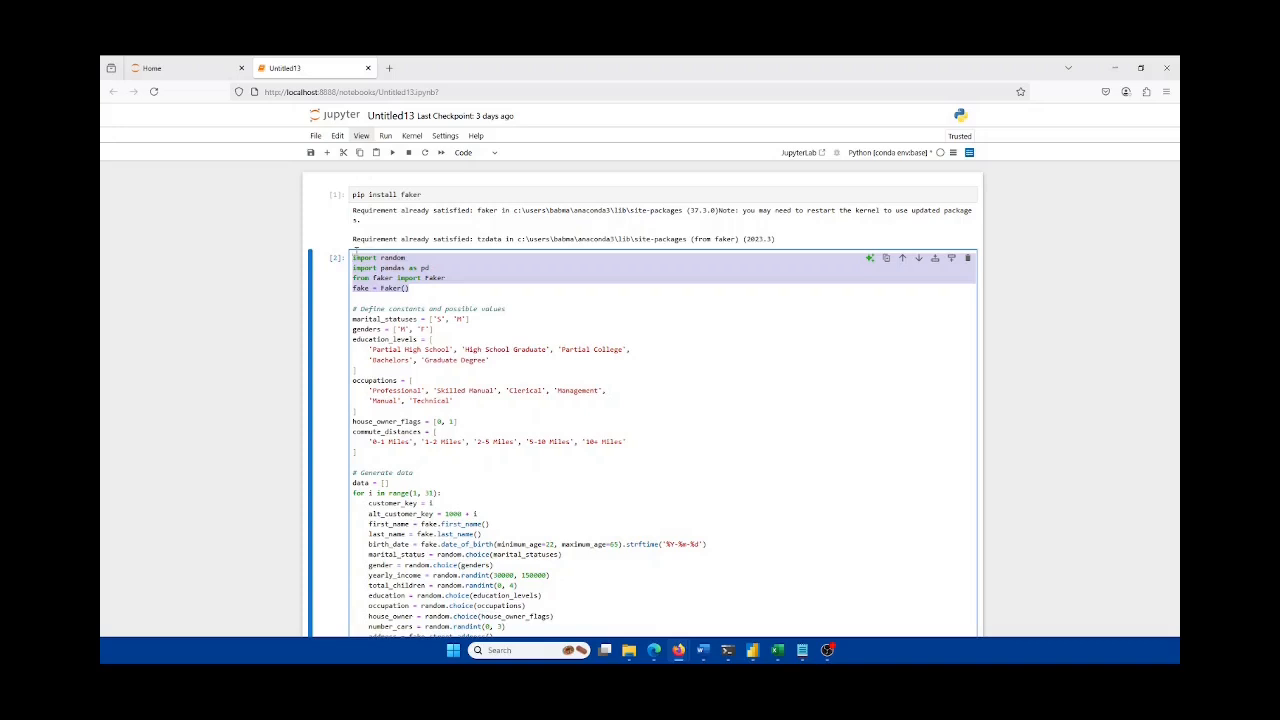
triple_click(382, 259)
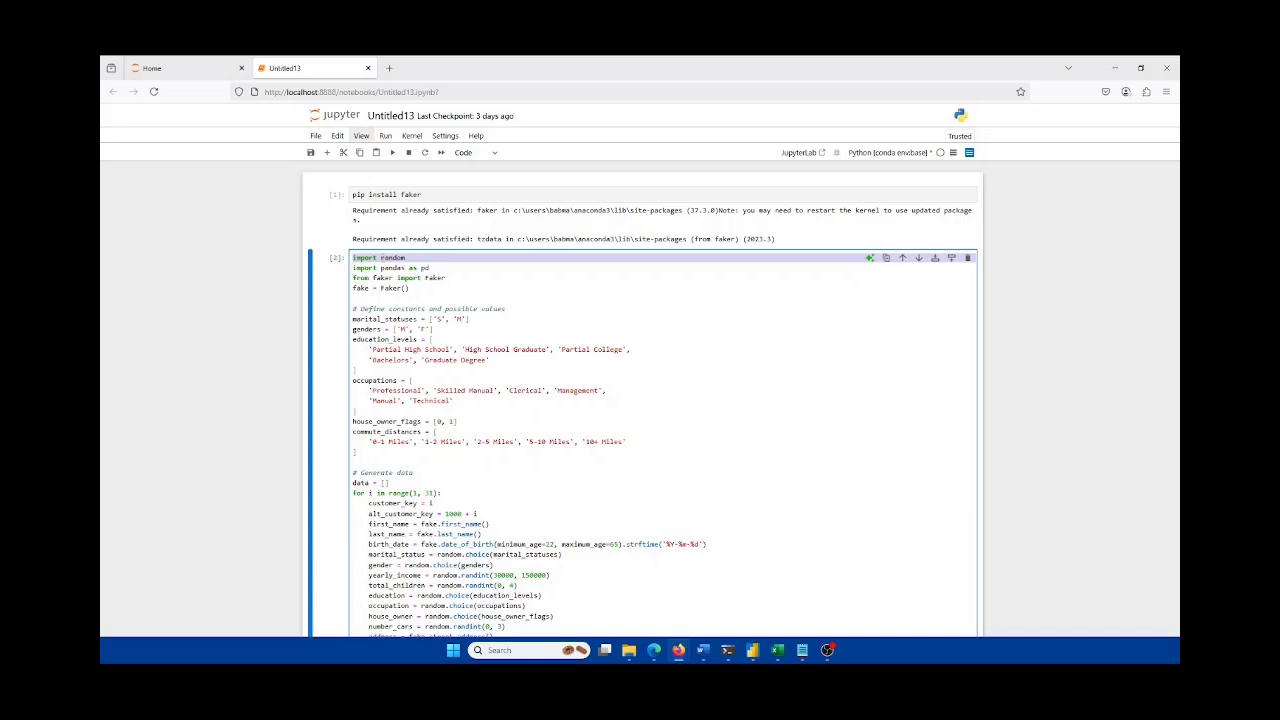
left_click(413, 267)
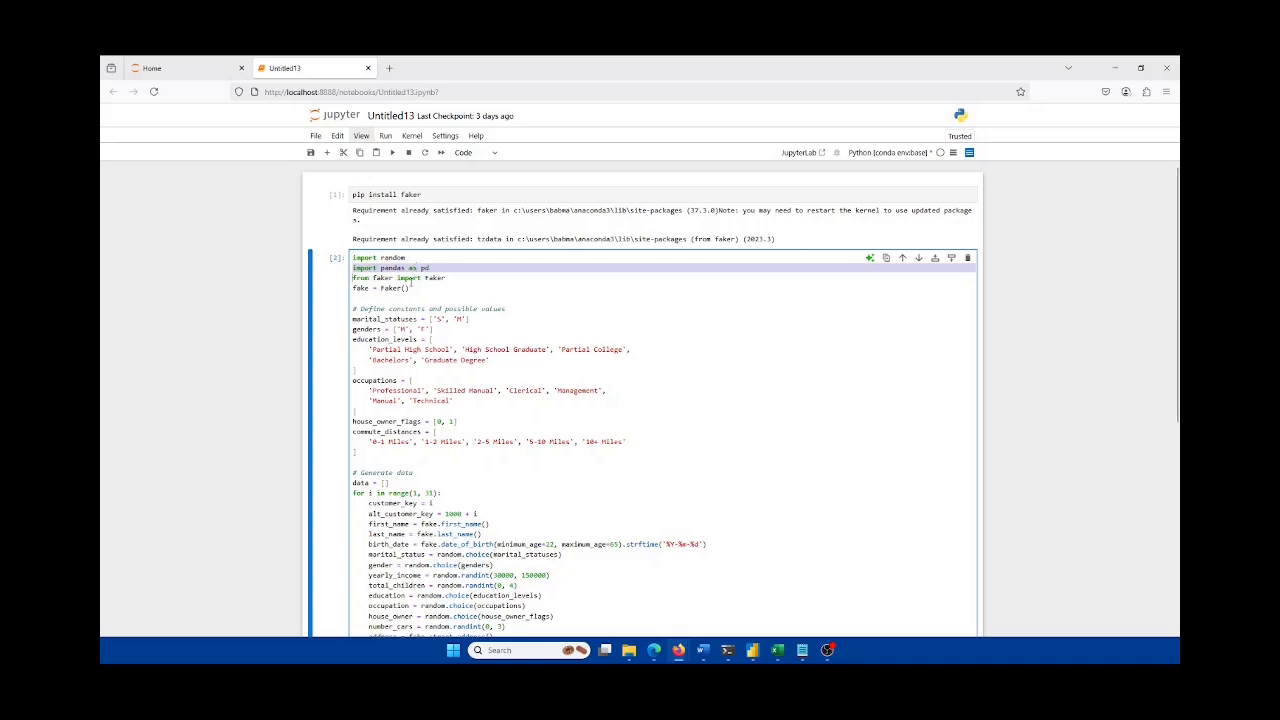
left_click(411, 279)
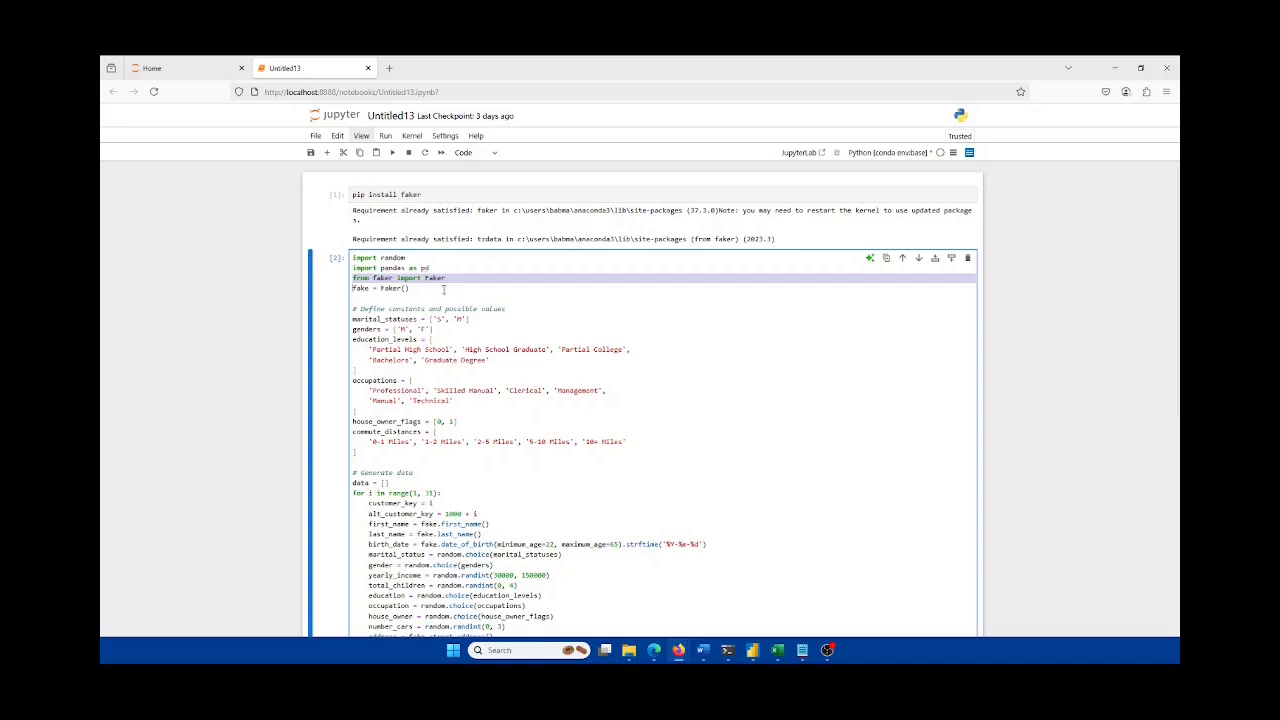
left_click(444, 296)
scroll(446, 292, "down", 1)
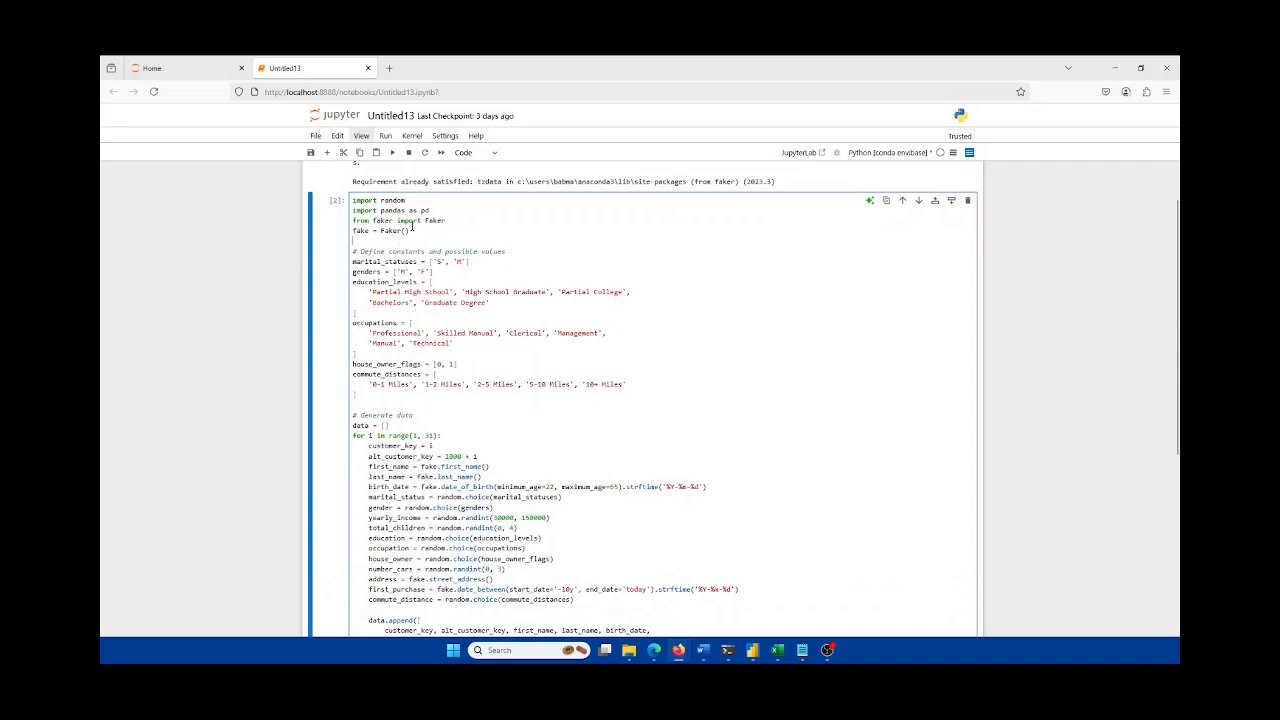
Step: Select the notebook's import lines, scroll to the CustomerDataSample.xlsx output, then switch to Excel's Customers sheet
key("ctrl+shift+Home")
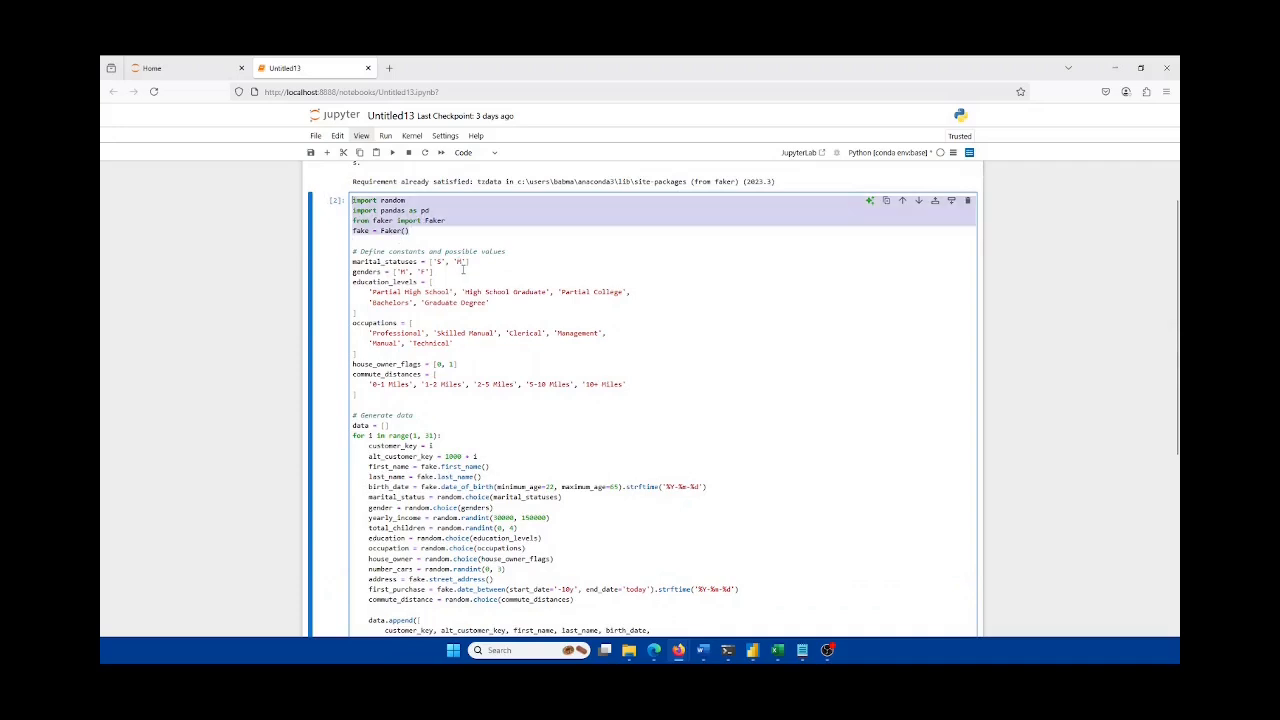
scroll(463, 269, "down", 1)
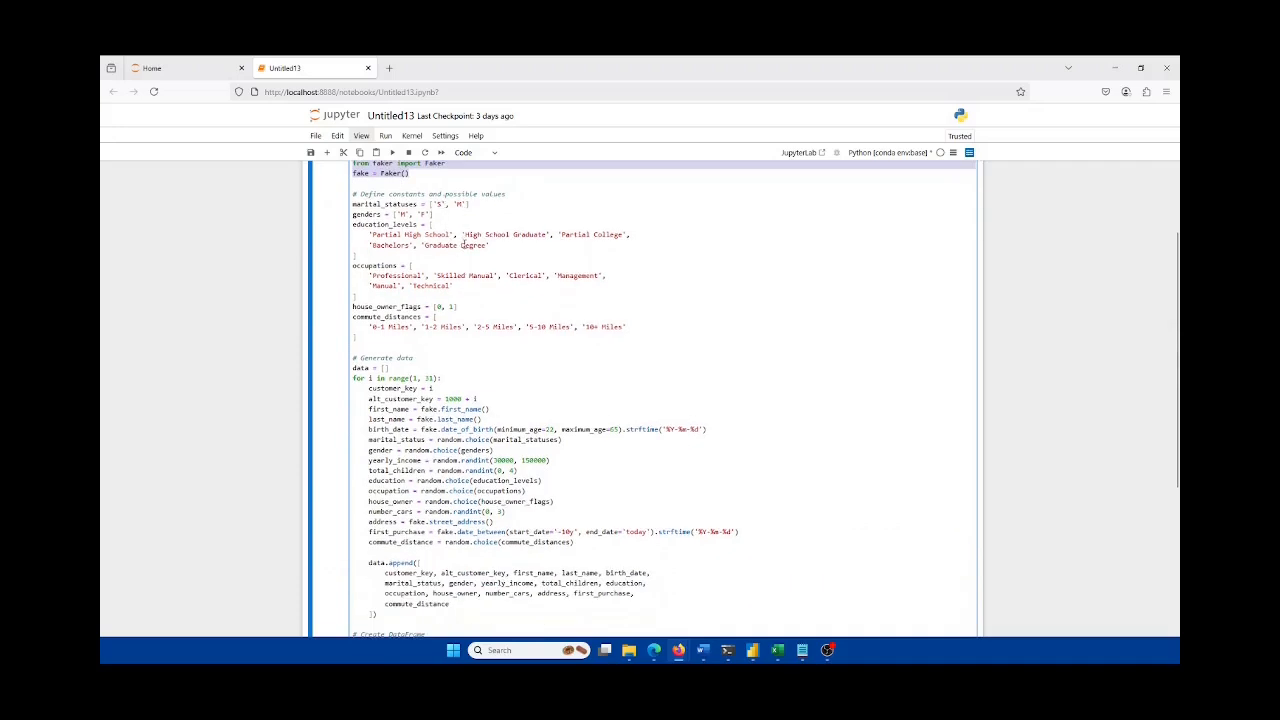
scroll(465, 244, "down", 1)
scroll(474, 281, "down", 1)
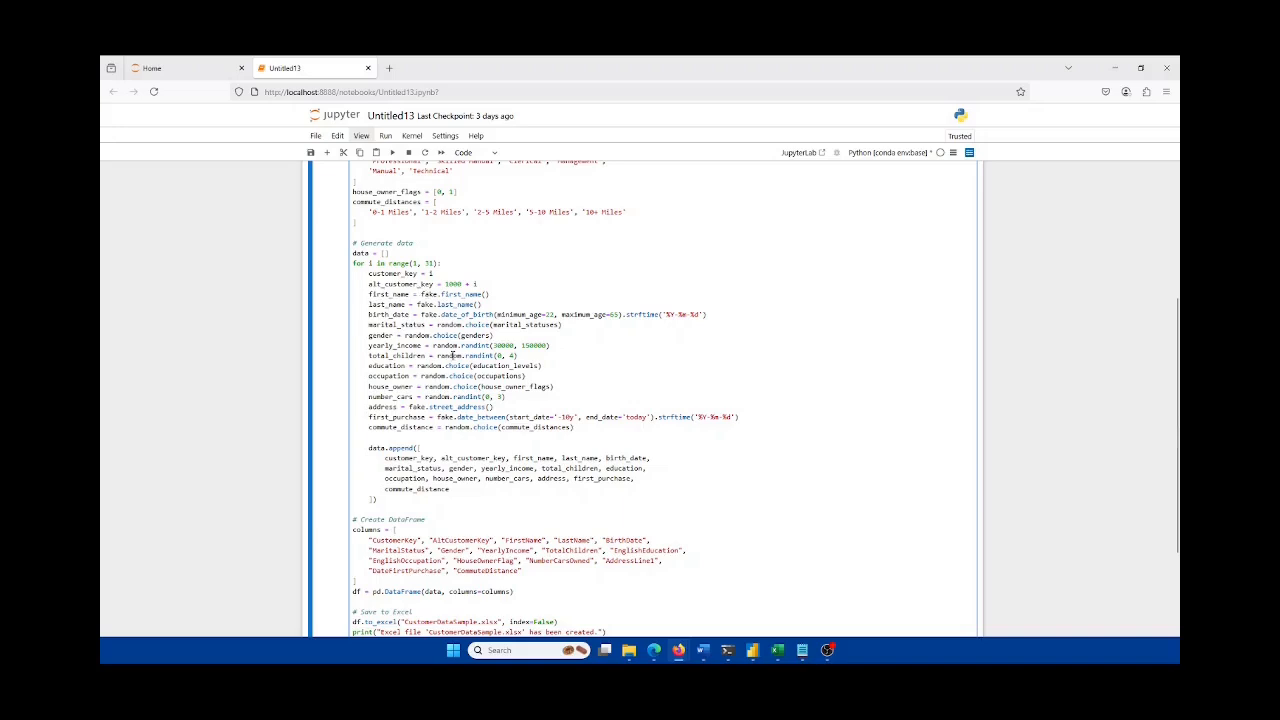
scroll(452, 355, "down", 2)
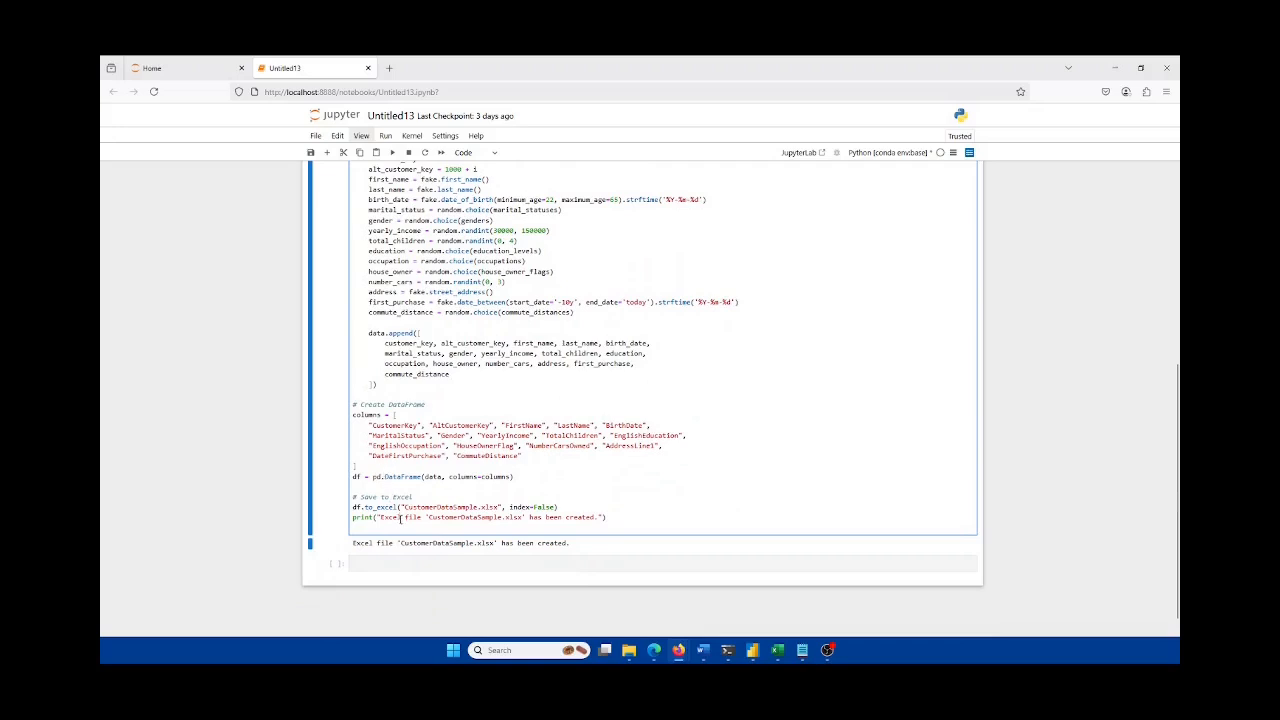
scroll(401, 517, "down", 1)
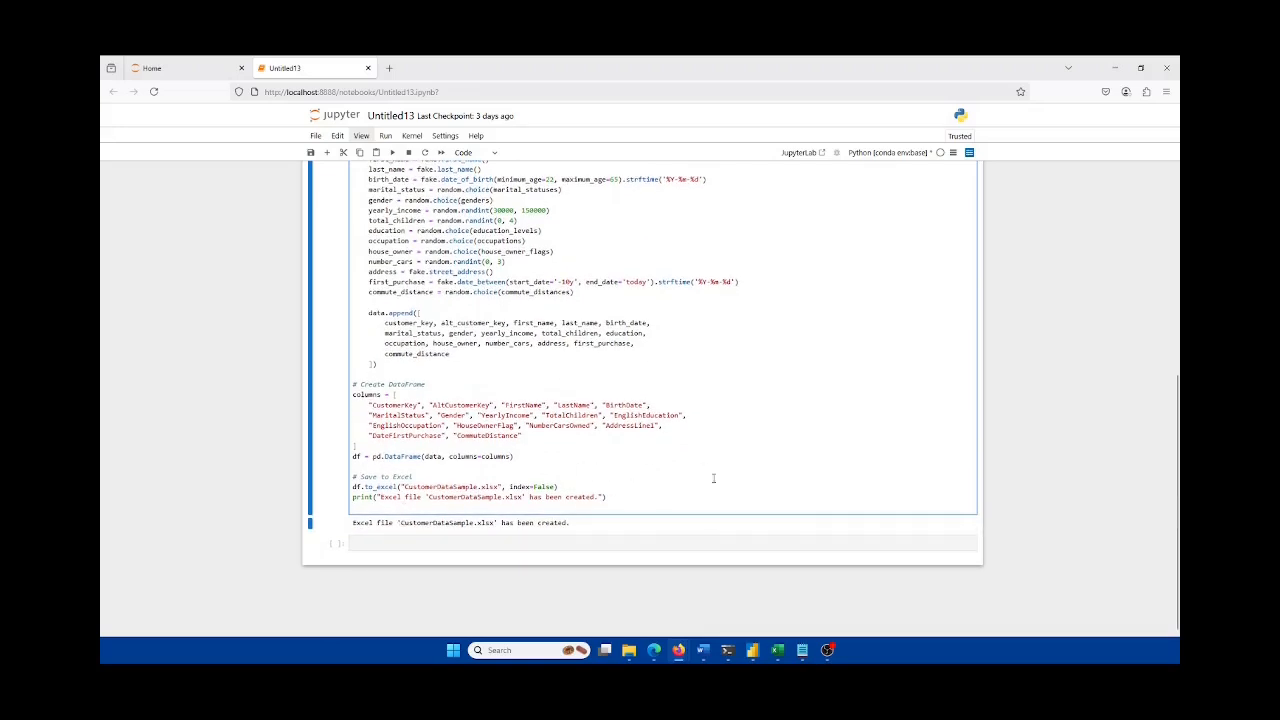
left_click(780, 650)
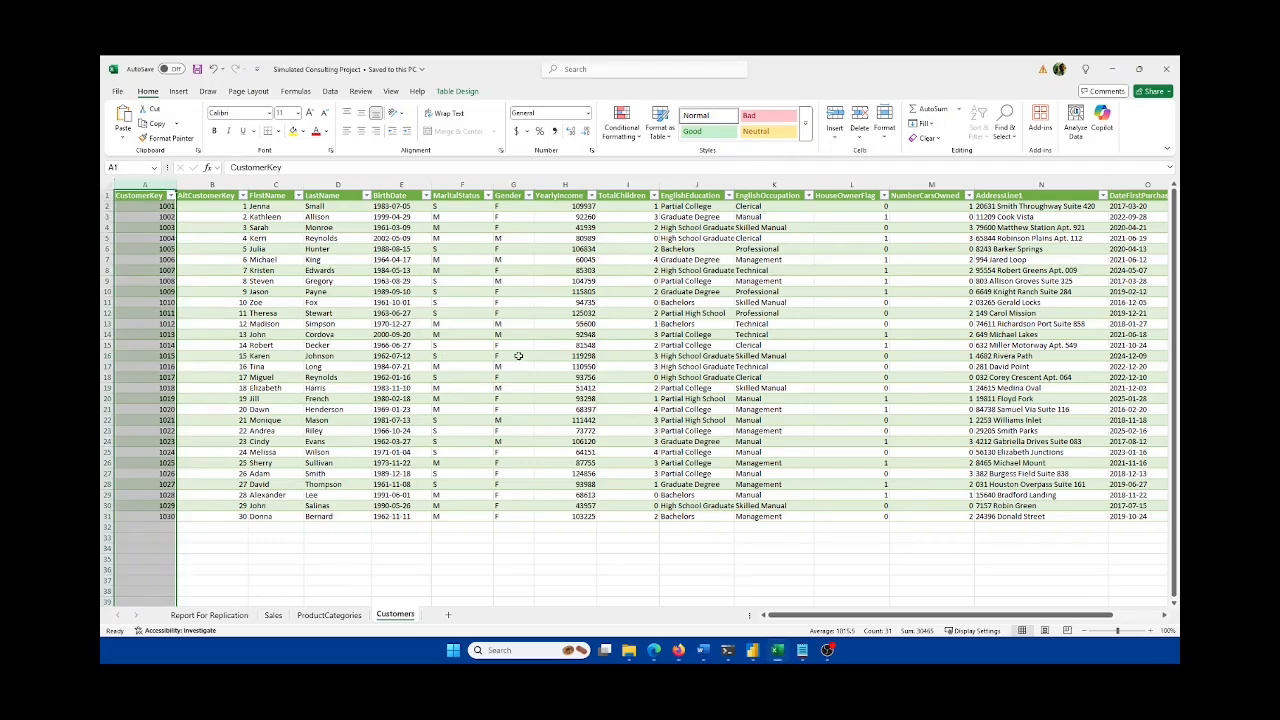
Step: Check the Sales sheet, return to Customers, then bring the Word brief forward
left_click(278, 615)
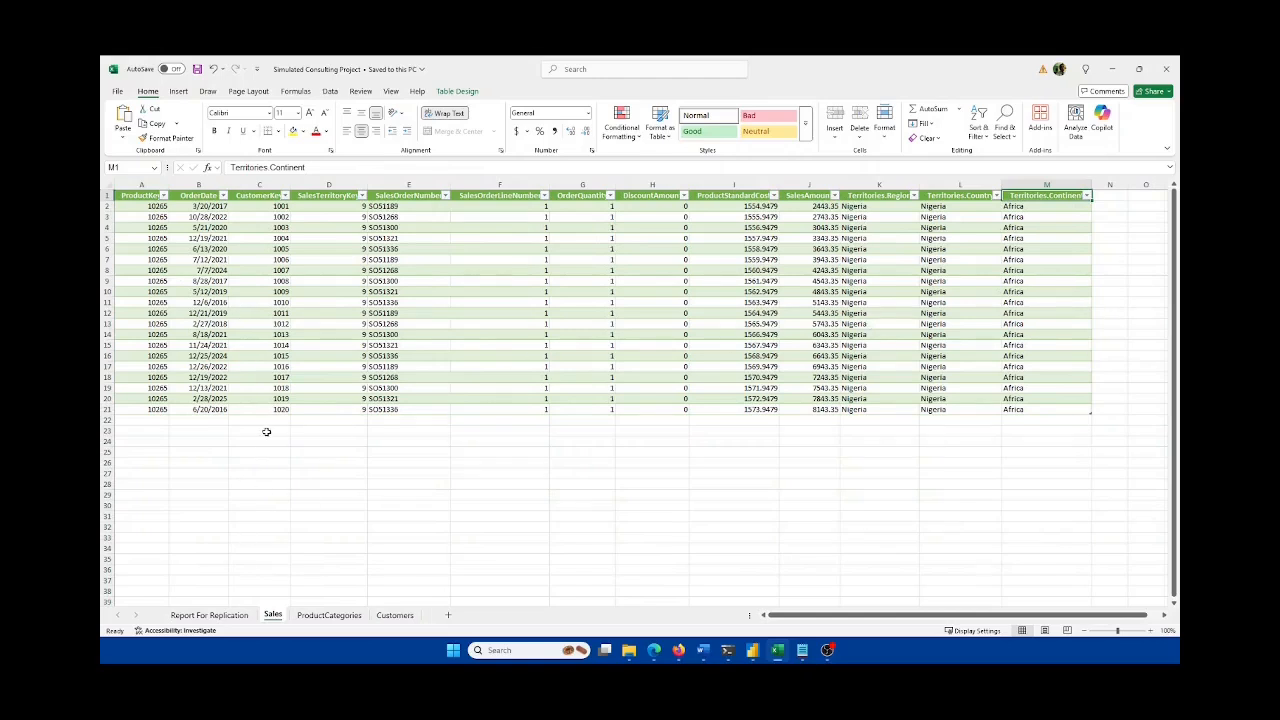
left_click(396, 615)
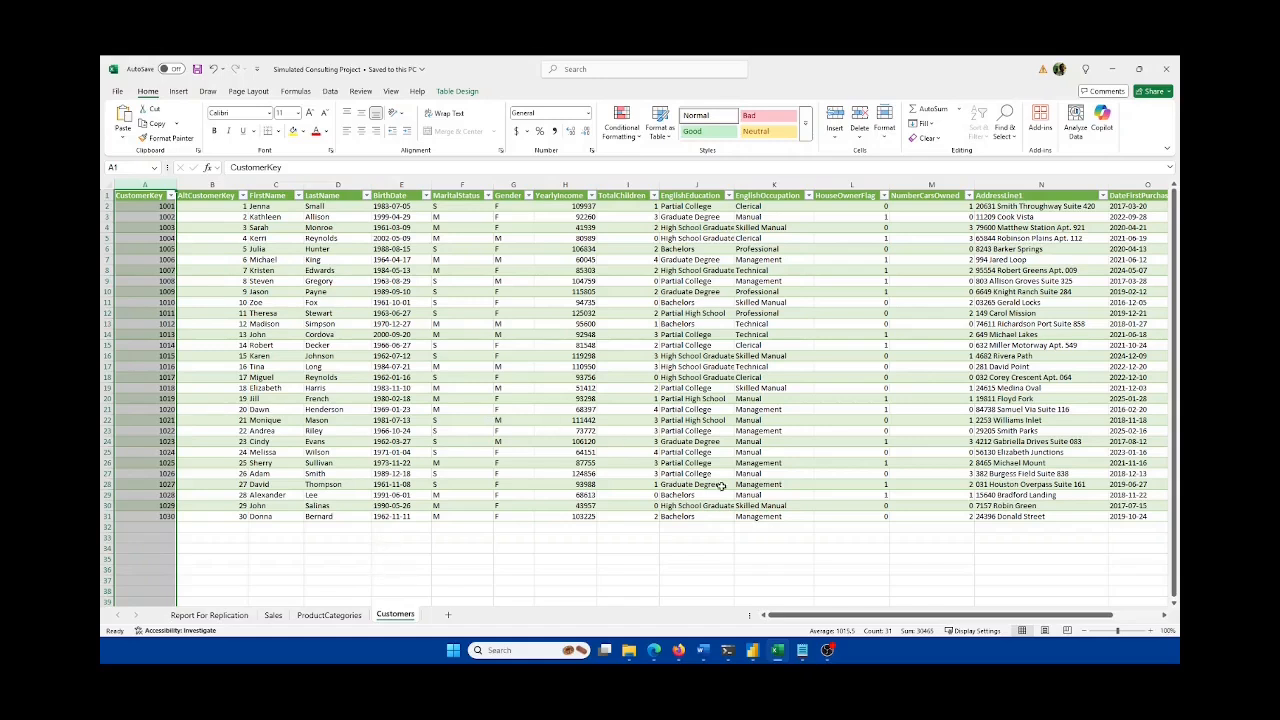
left_click(703, 651)
scroll(669, 504, "down", 15)
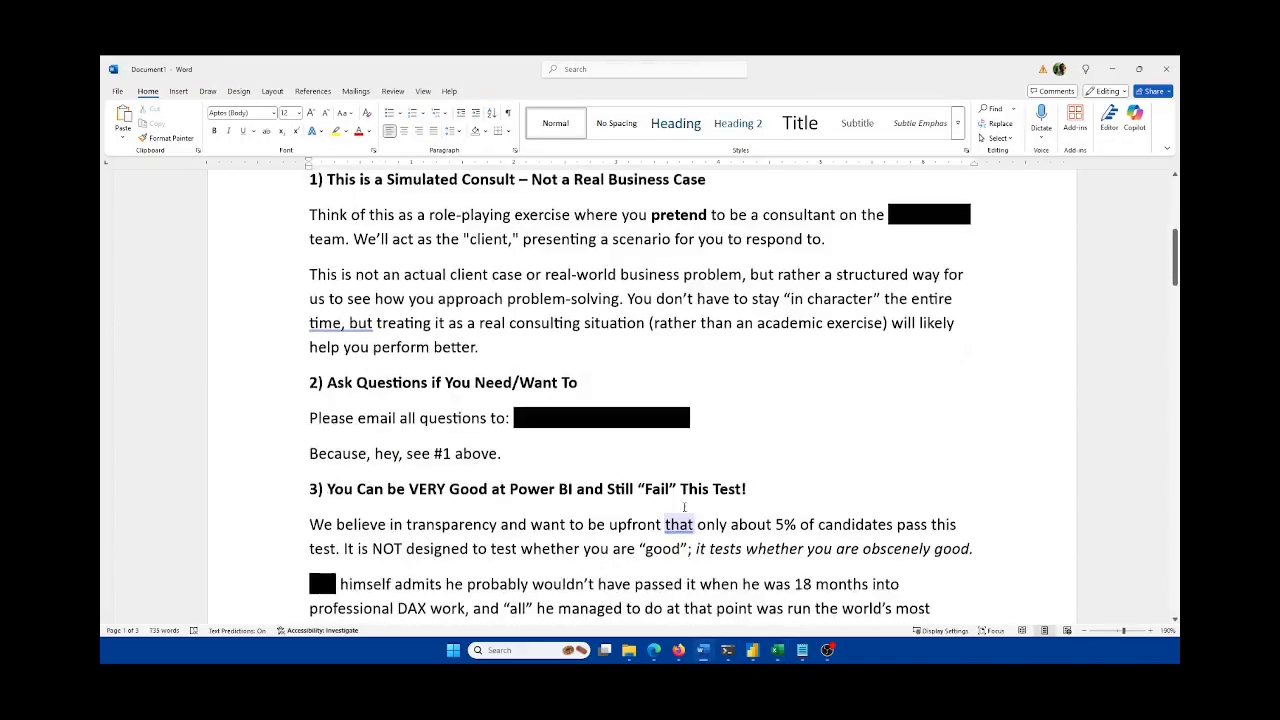
Step: Read the Word brief down to Key Measures, then show Excel's Report For Replication sheet
scroll(669, 504, "down", 10)
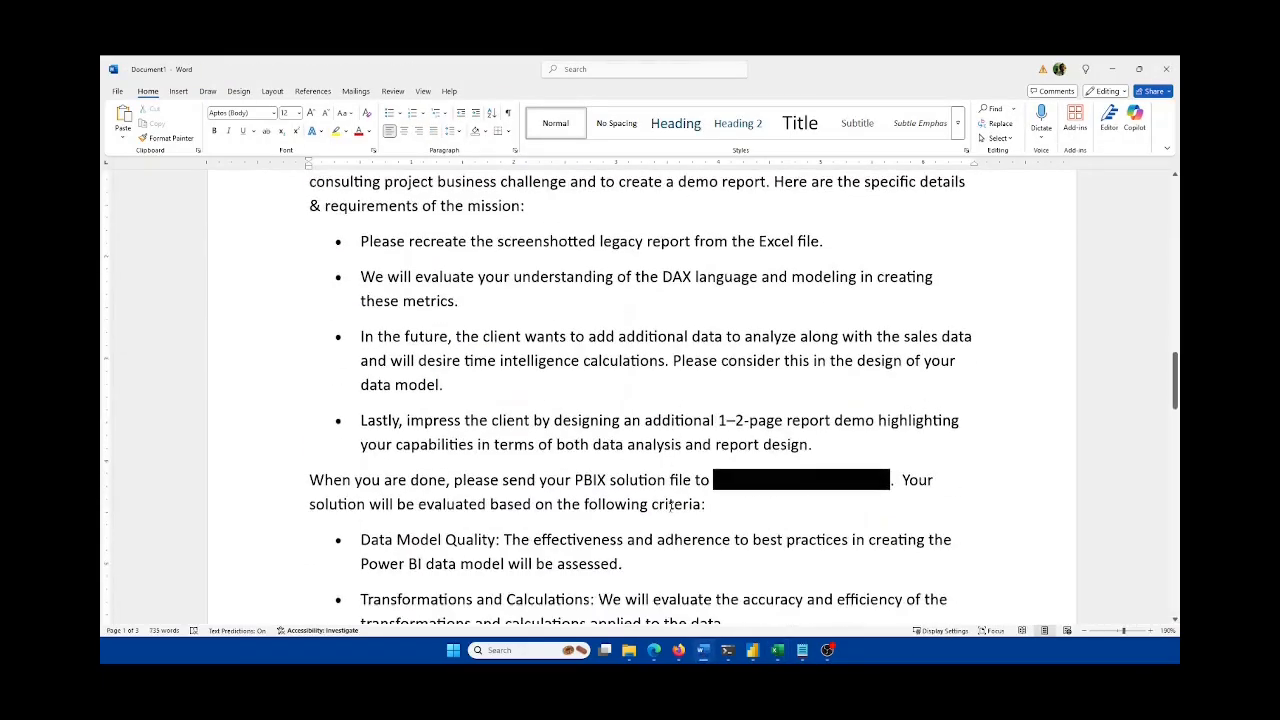
scroll(669, 510, "down", 10)
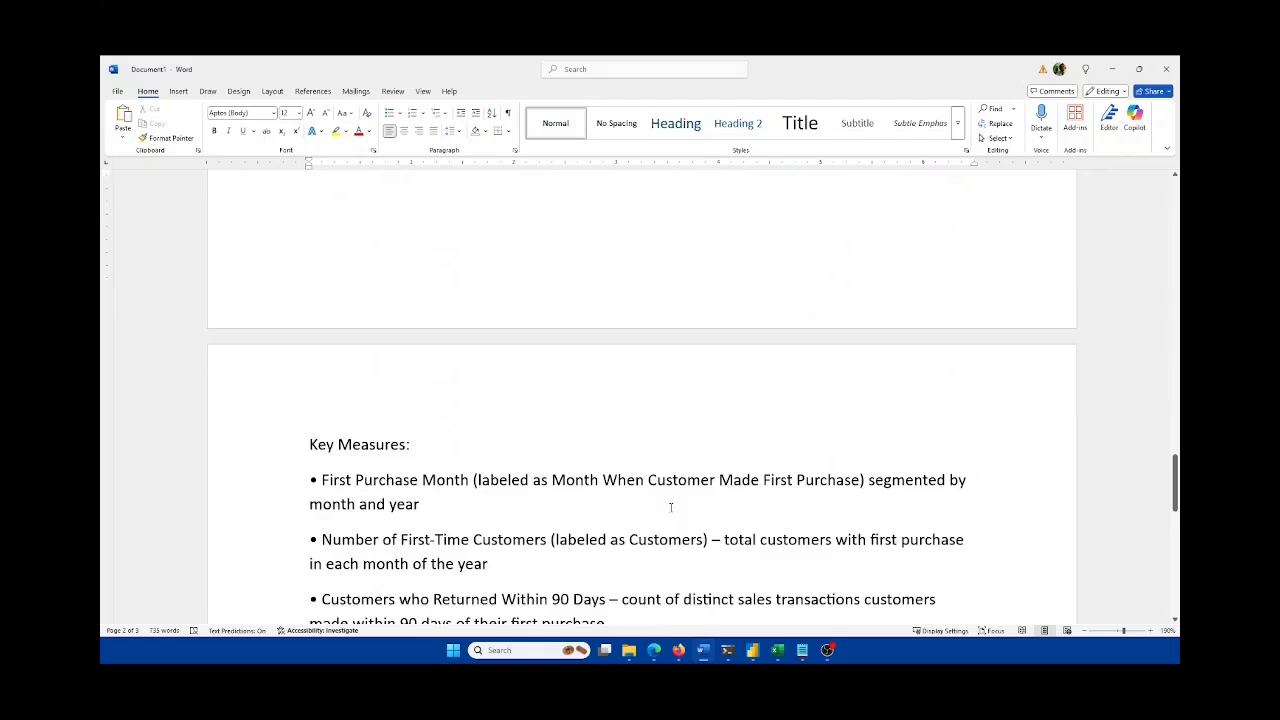
scroll(671, 508, "down", 2)
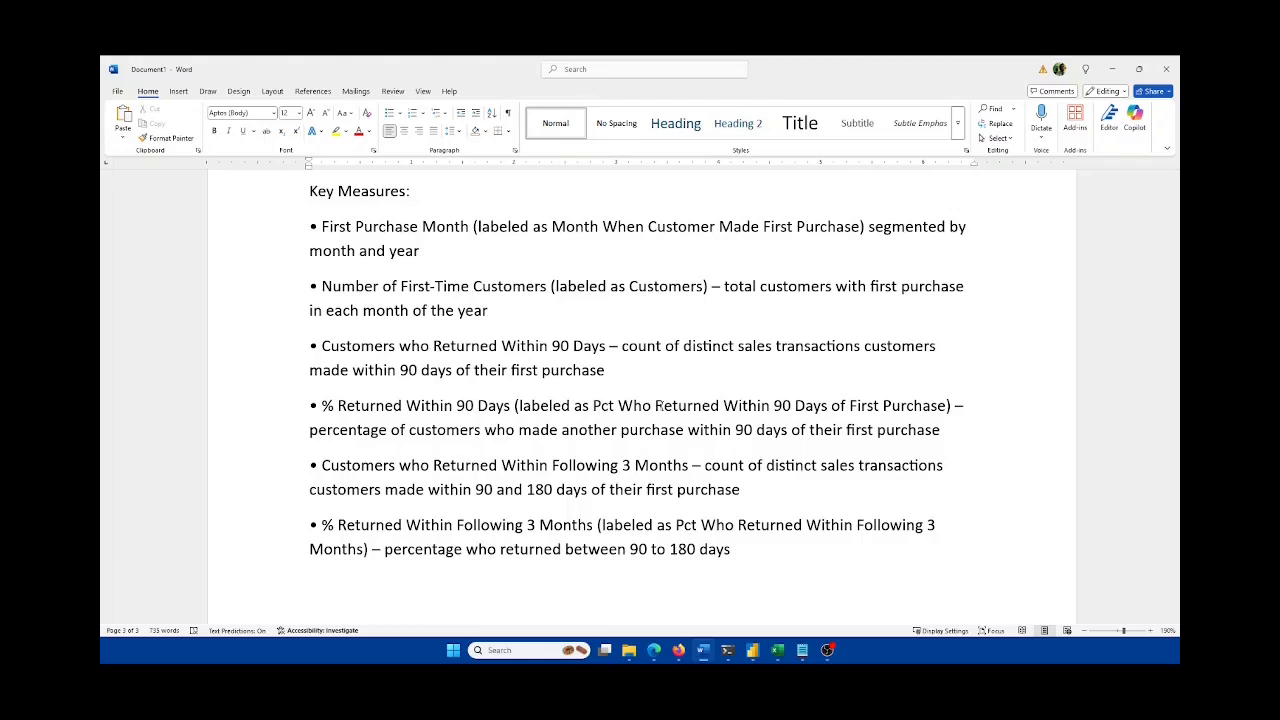
scroll(501, 300, "up", 1)
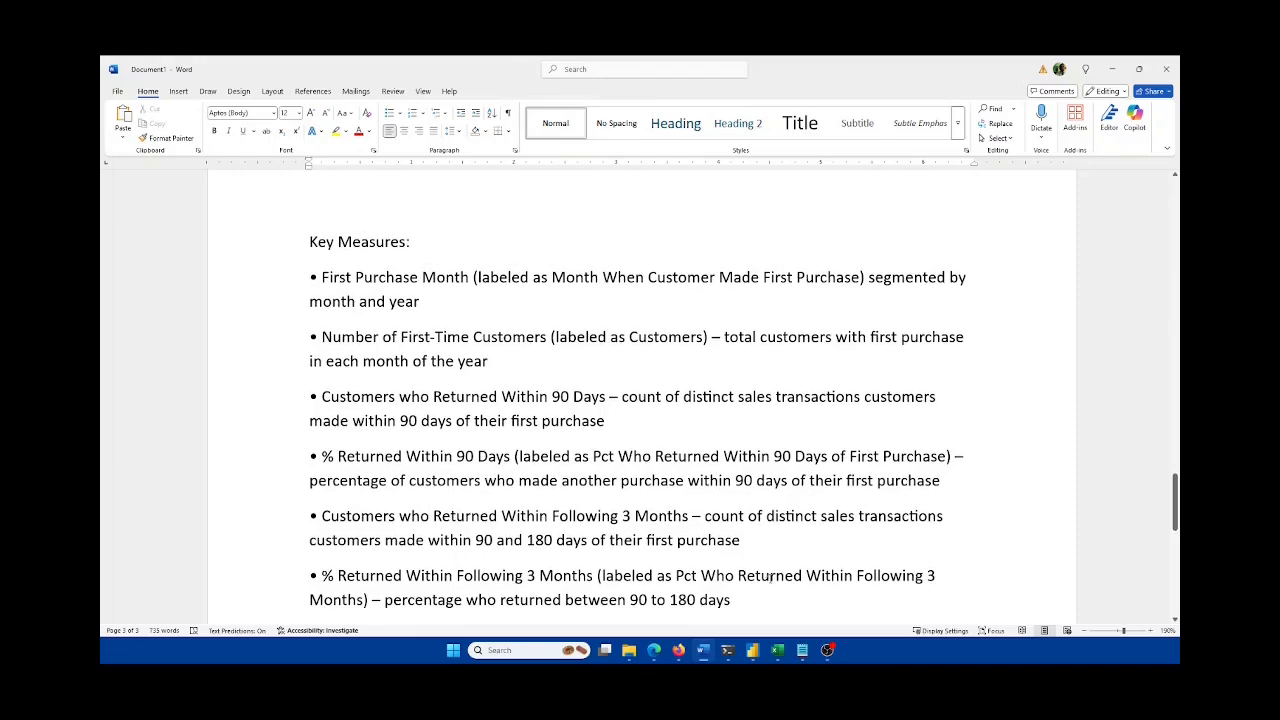
left_click(778, 650)
left_click(222, 614)
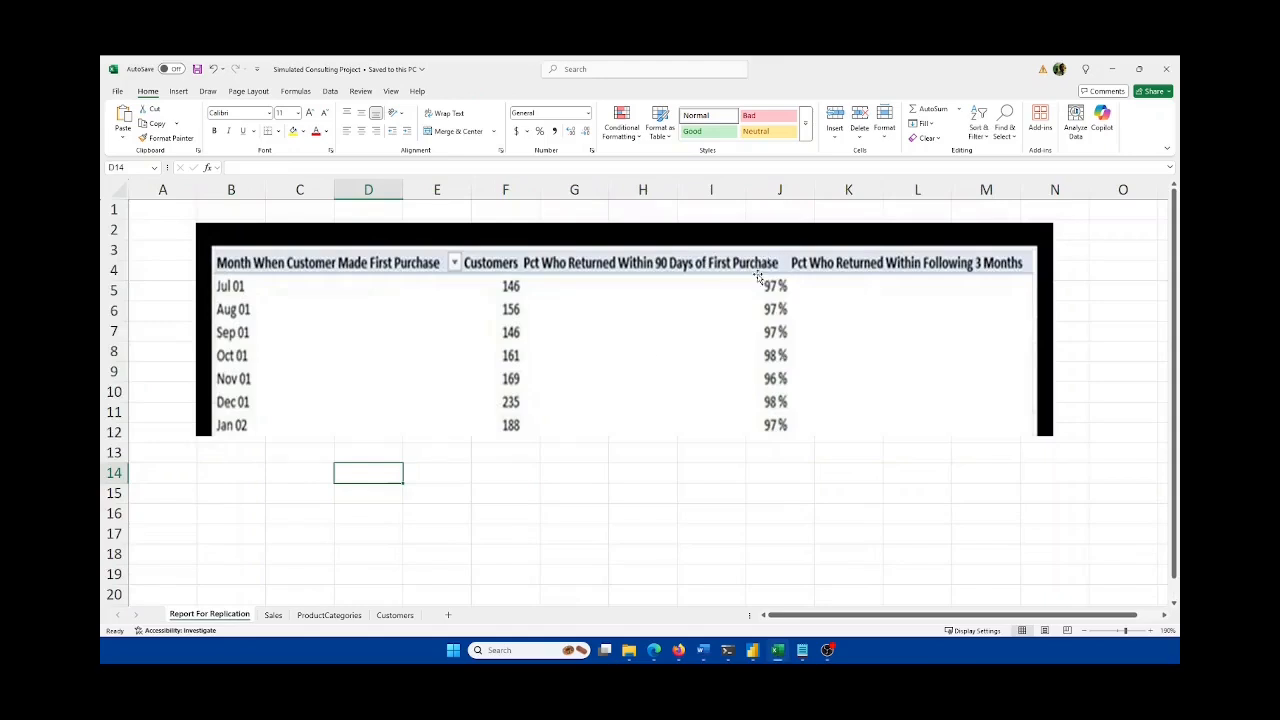
left_click(778, 652)
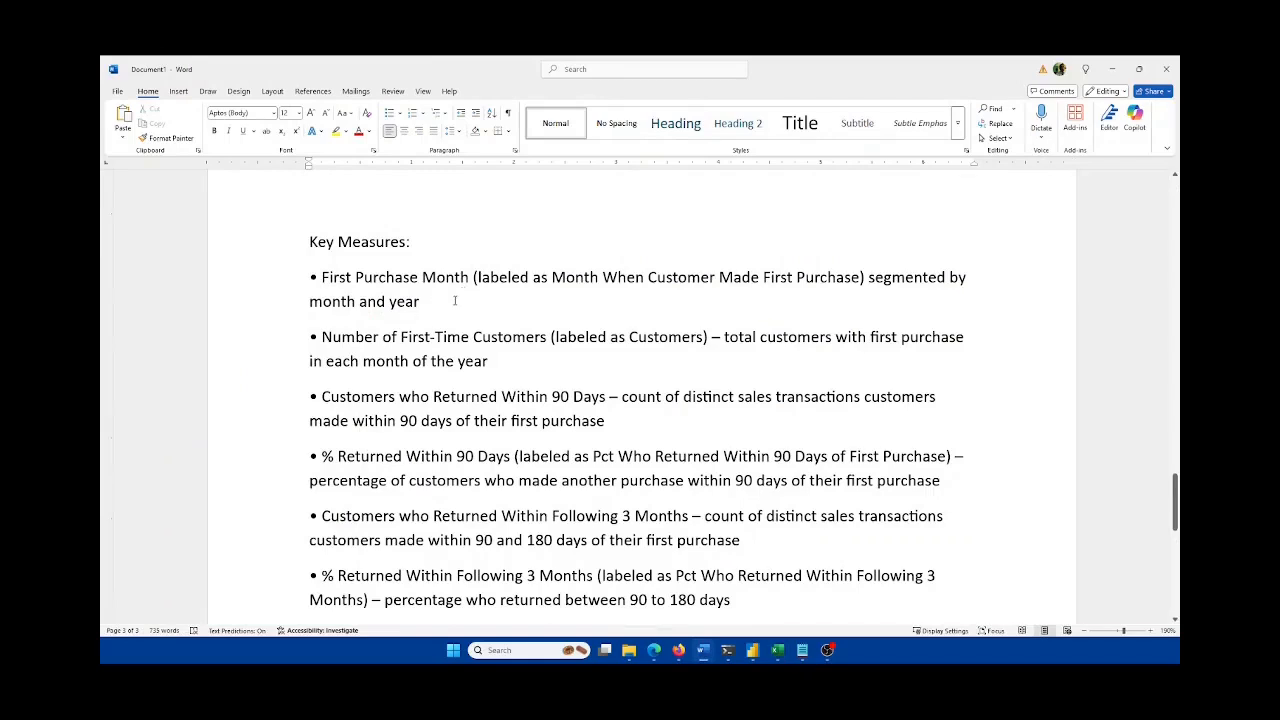
scroll(410, 360, "down", 1)
scroll(367, 417, "up", 1)
left_click(426, 301)
left_click_drag(470, 281, 321, 279)
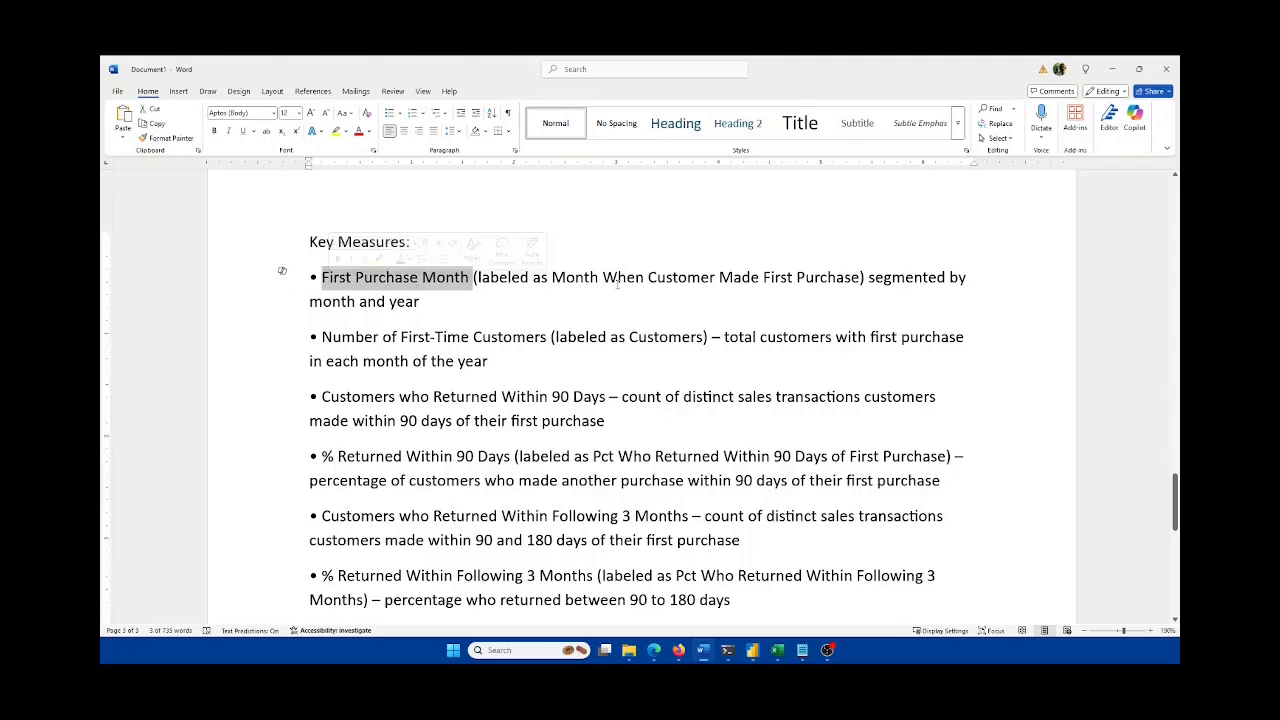
left_click_drag(553, 280, 860, 281)
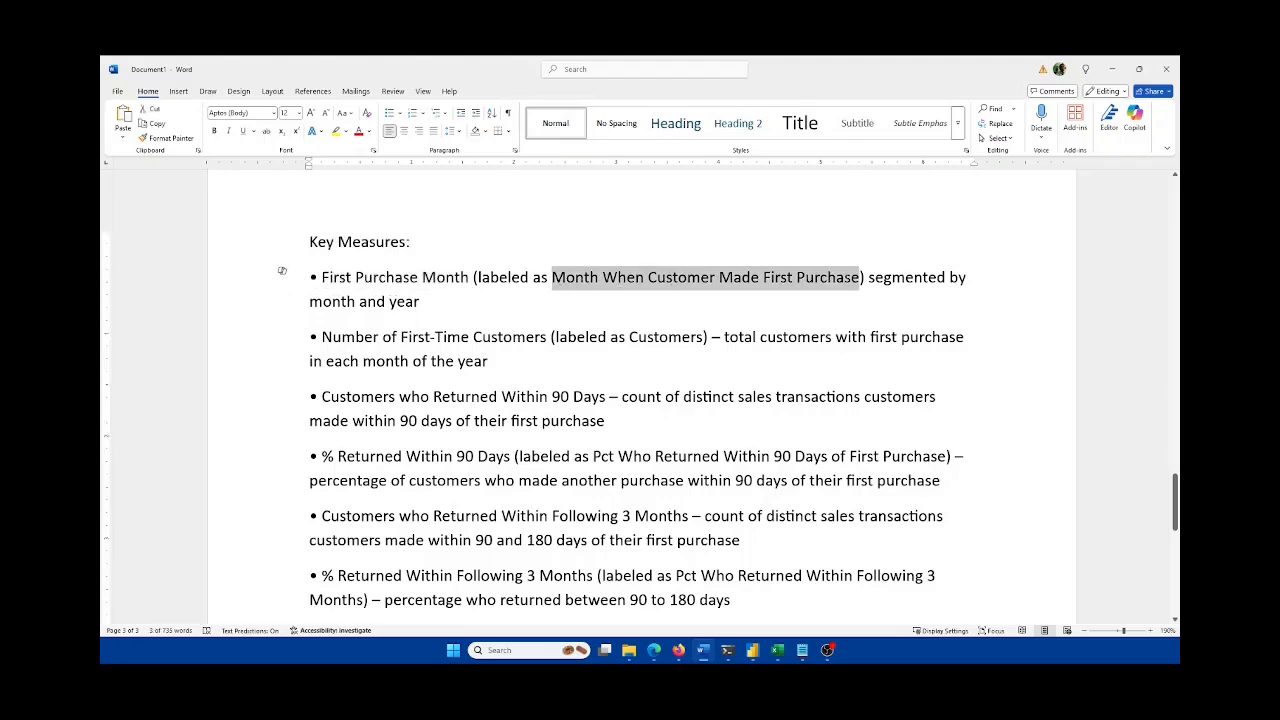
left_click(777, 650)
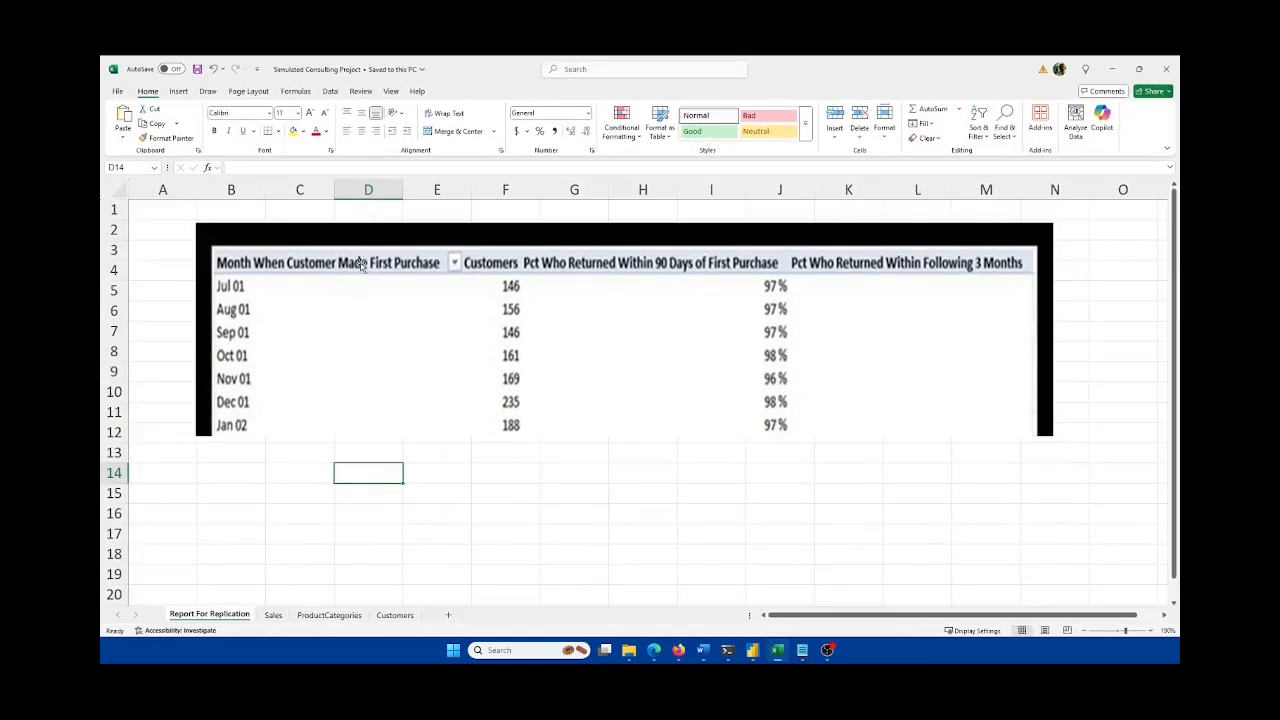
left_click(779, 652)
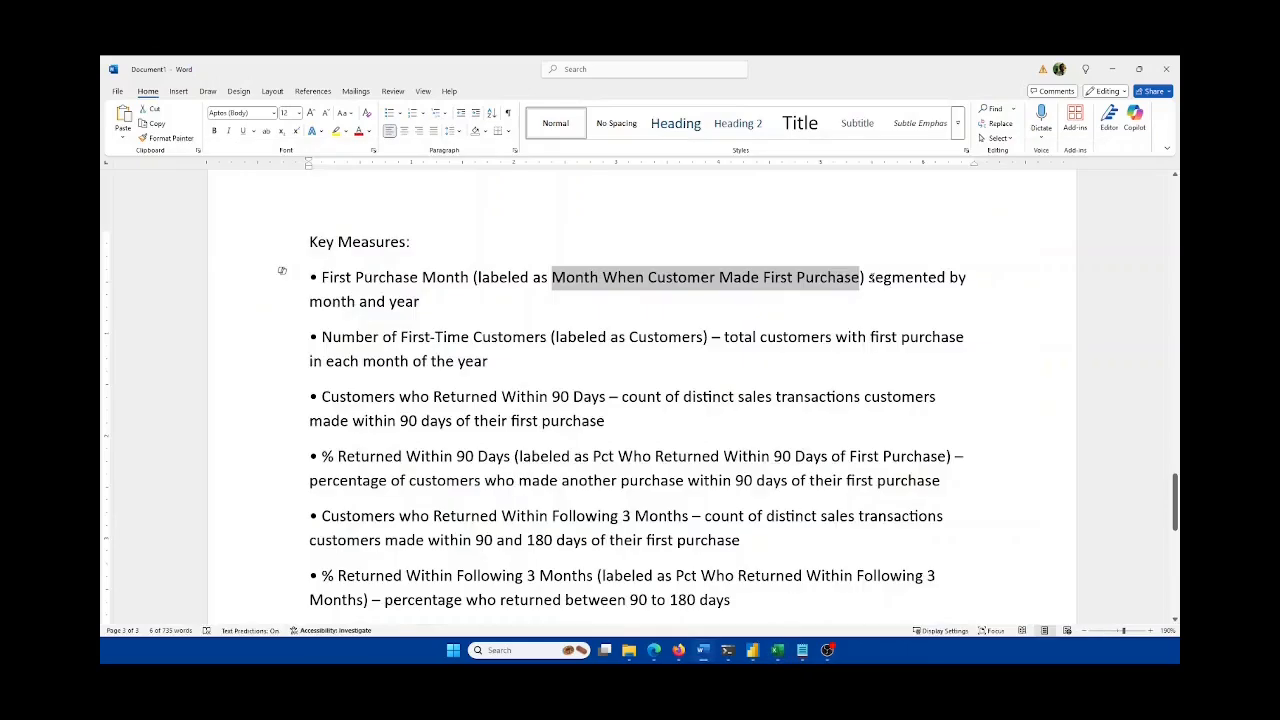
left_click(432, 308)
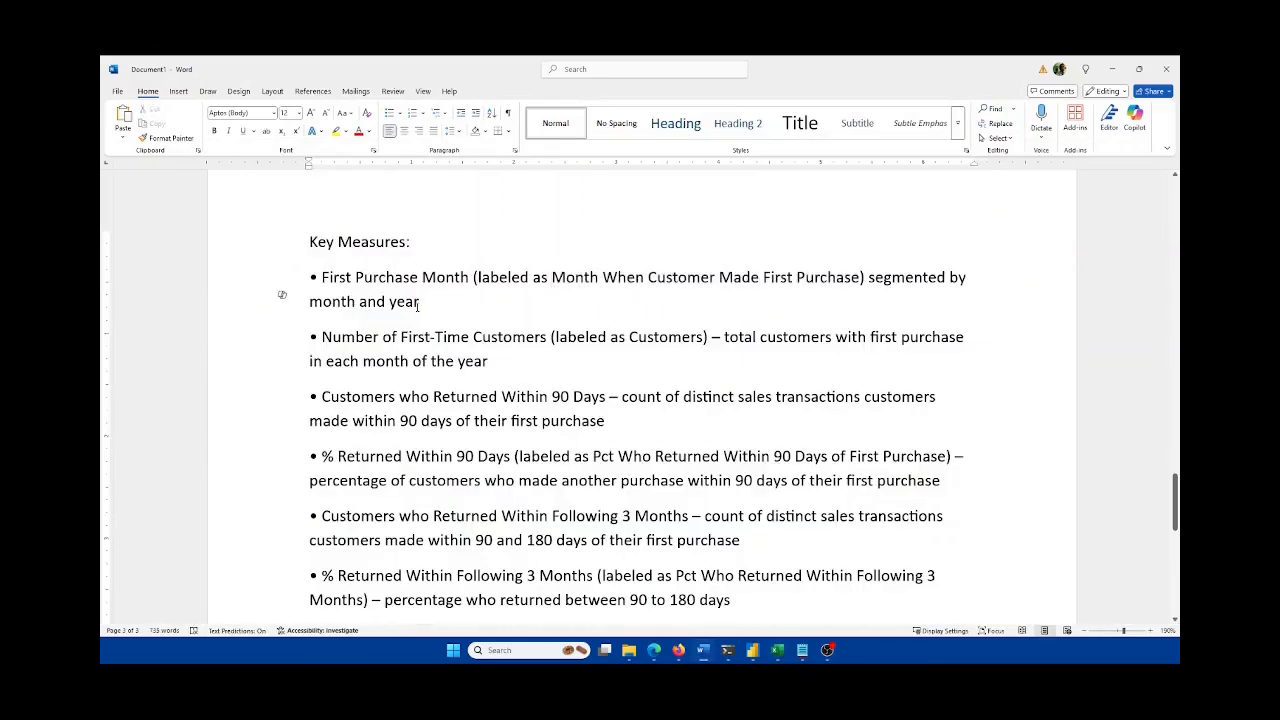
scroll(489, 311, "down", 1)
double_click(282, 303)
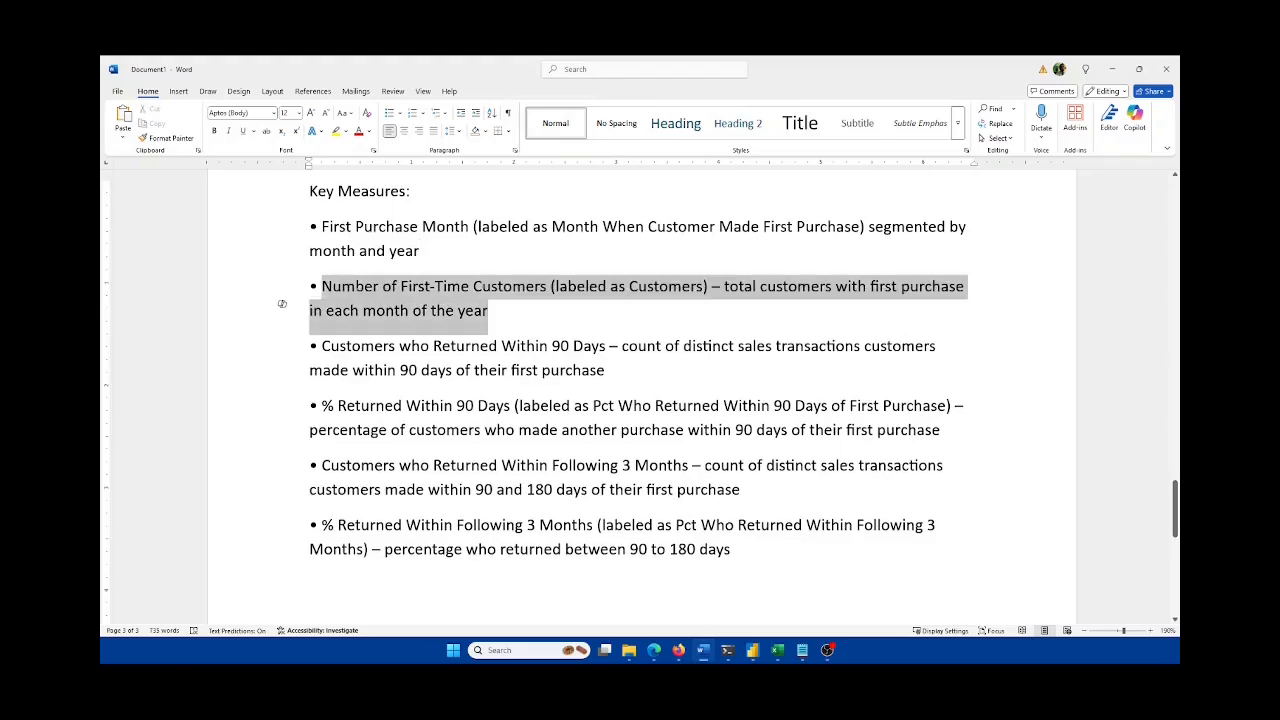
left_click_drag(488, 312, 550, 318)
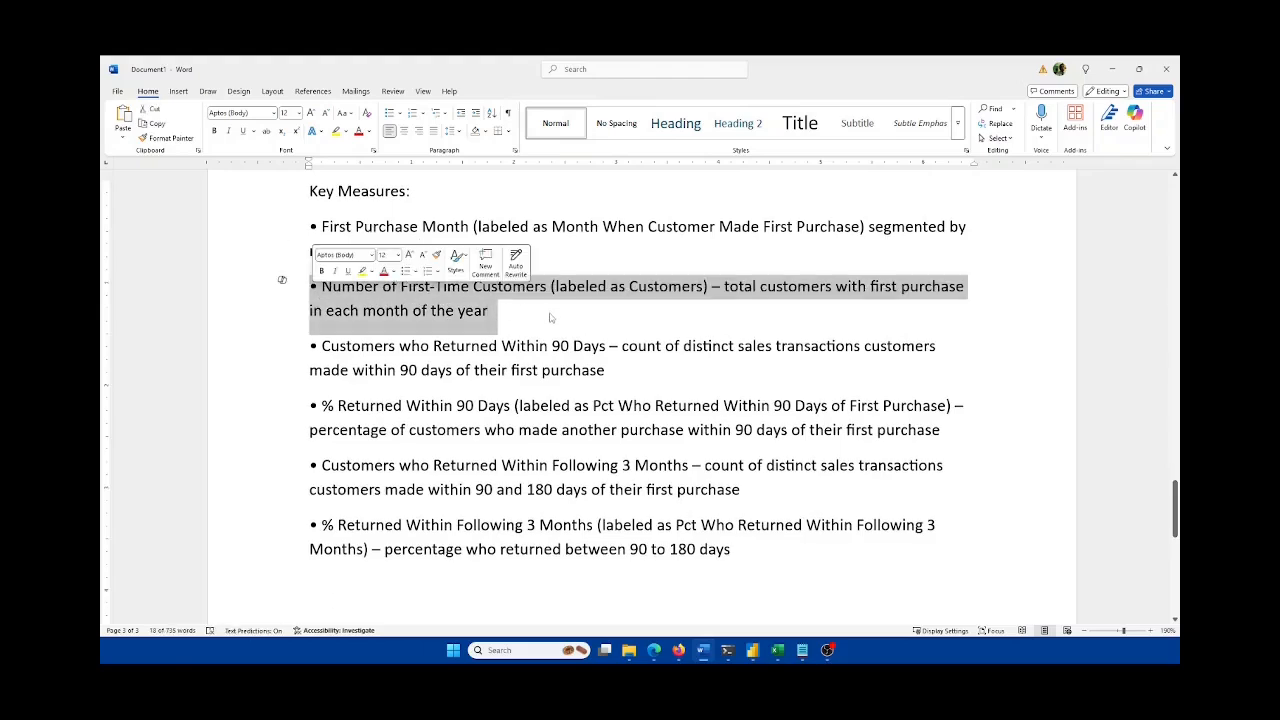
left_click(634, 314)
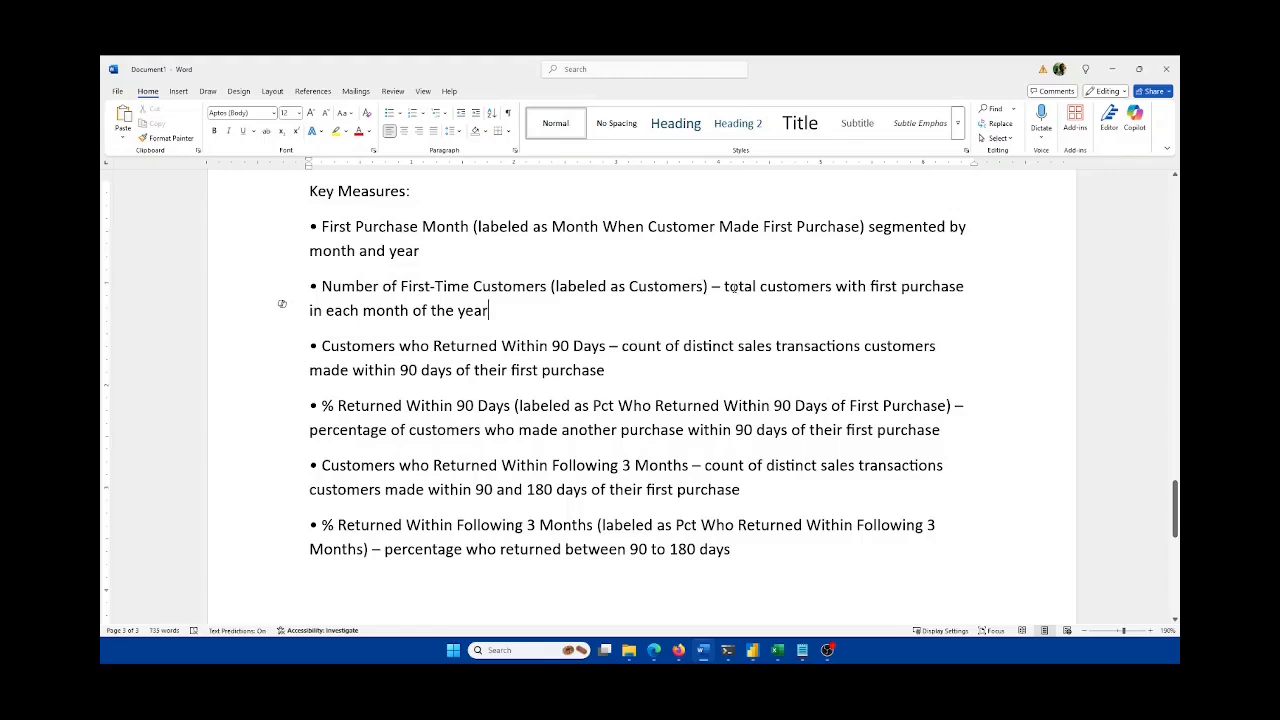
left_click_drag(713, 286, 960, 312)
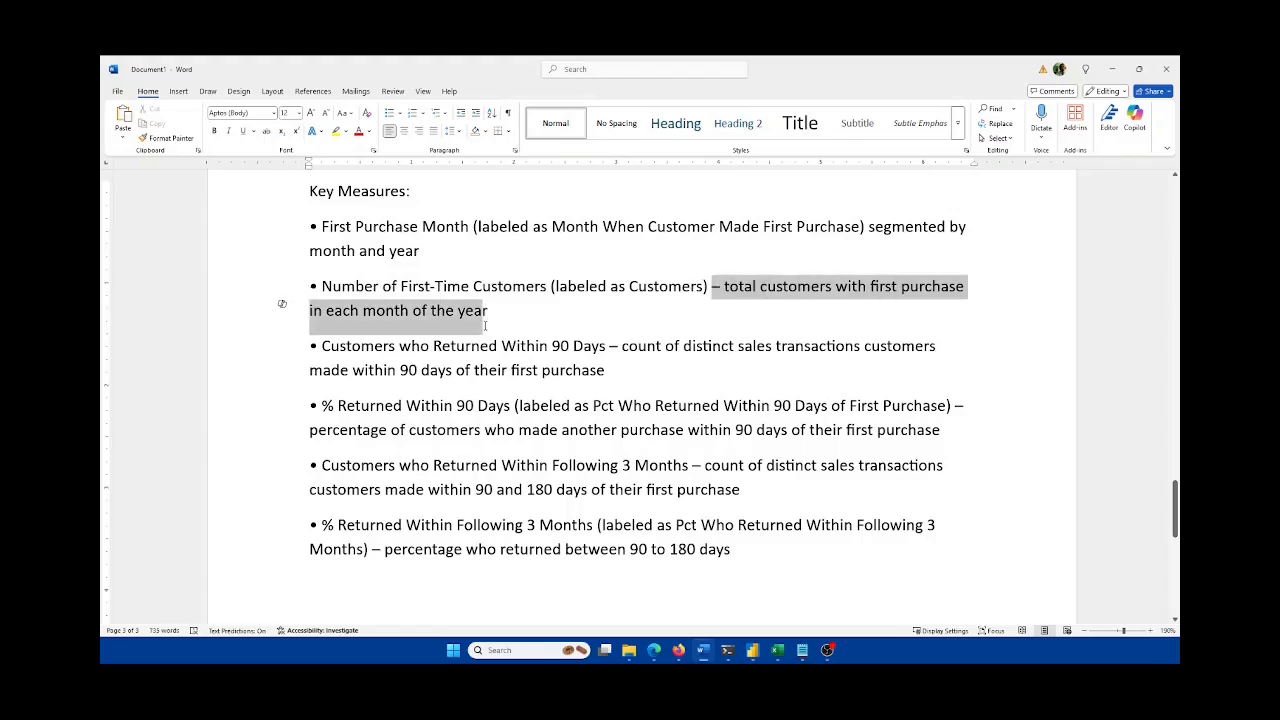
left_click(593, 322)
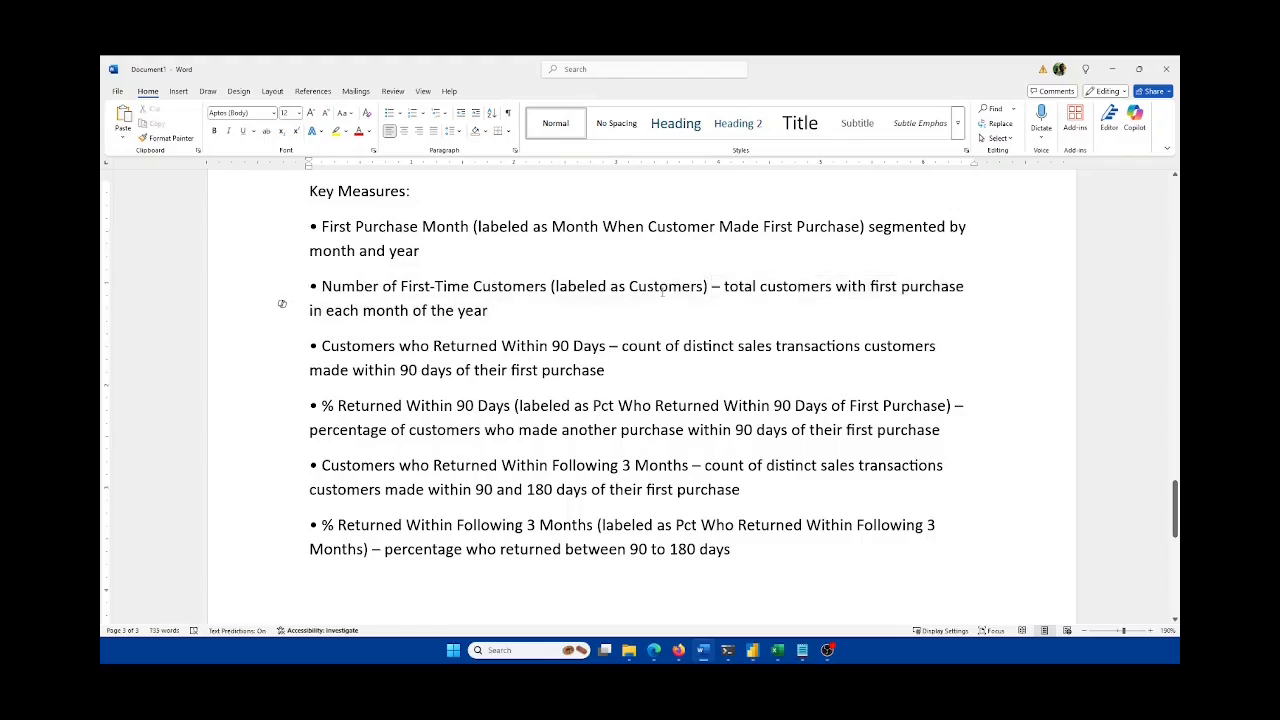
left_click(781, 654)
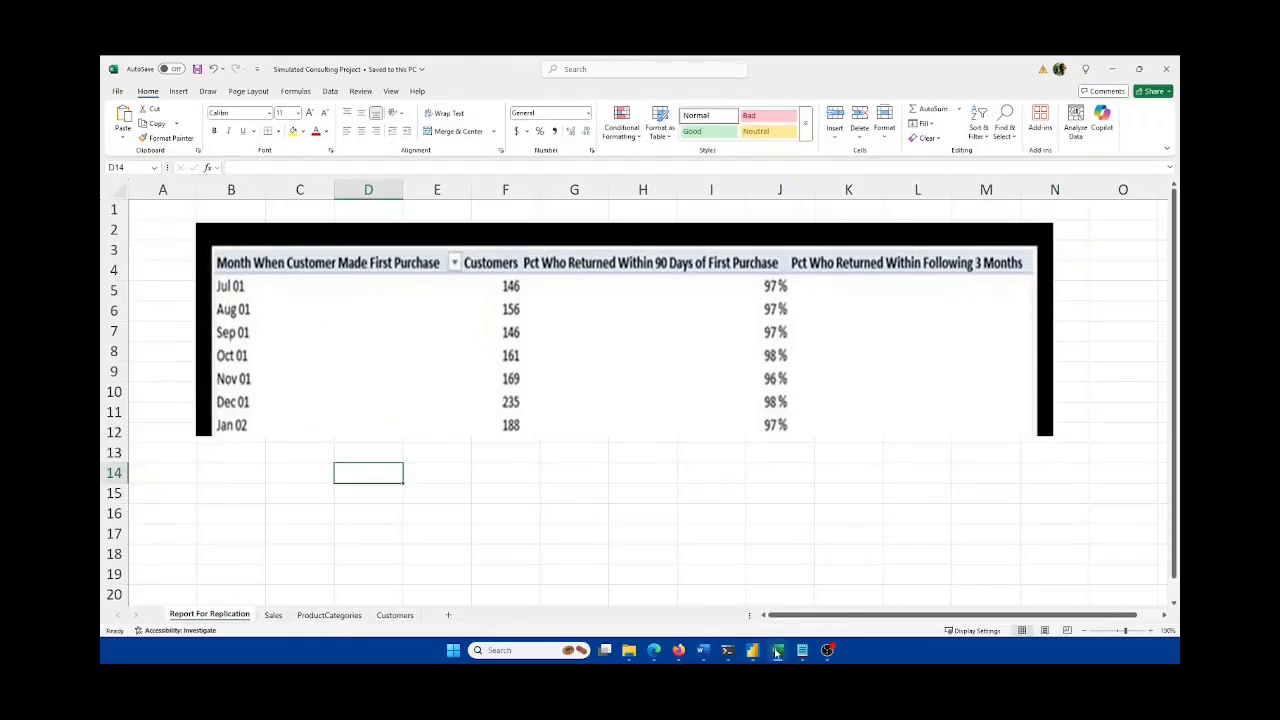
left_click(777, 652)
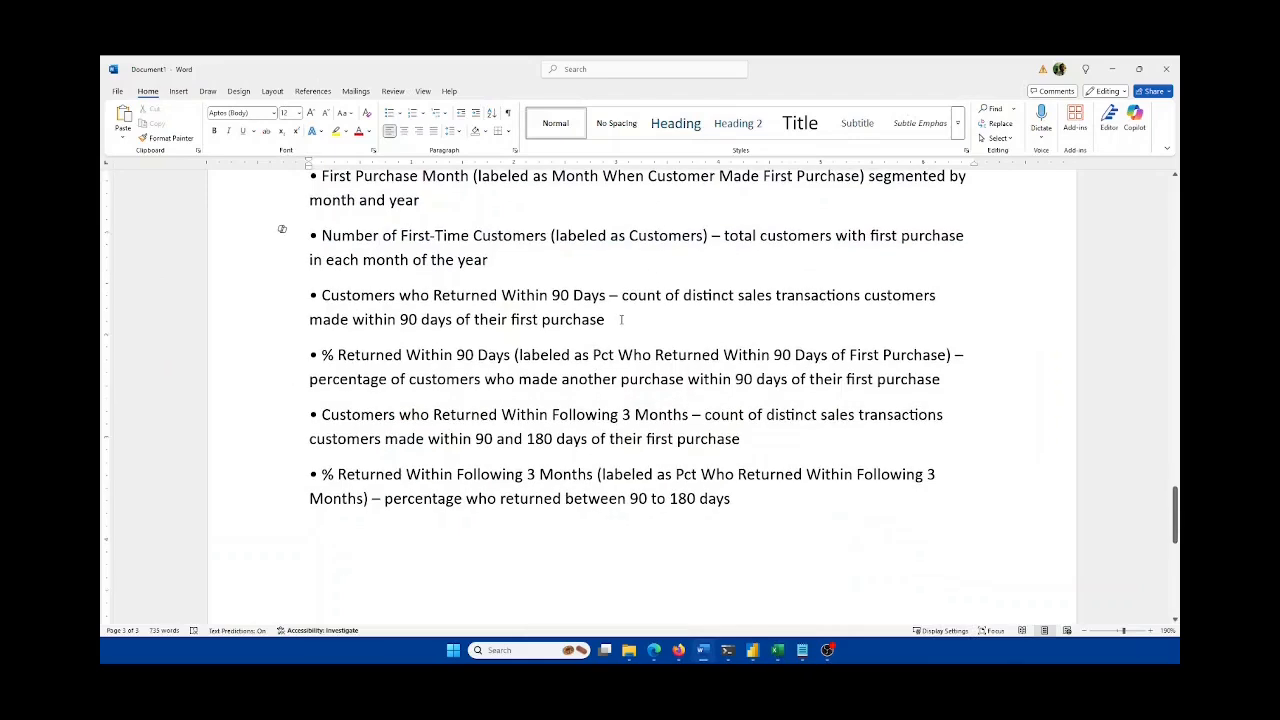
triple_click(617, 320)
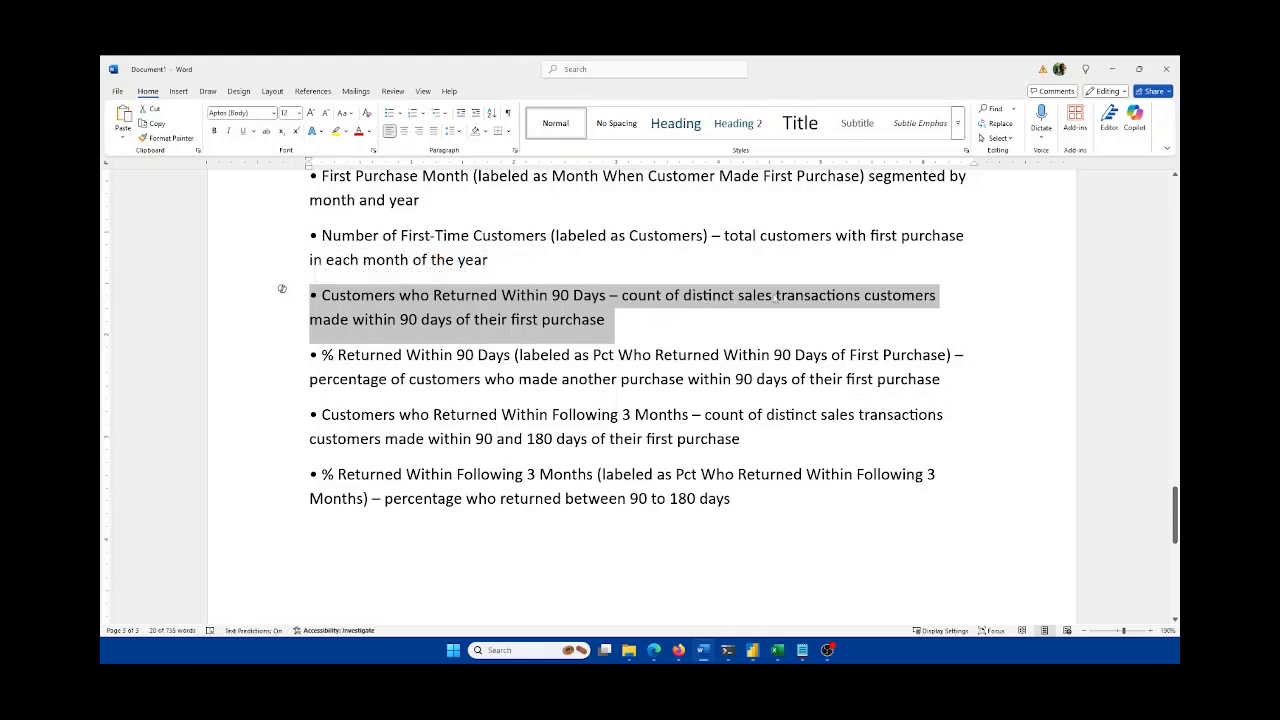
left_click(413, 331)
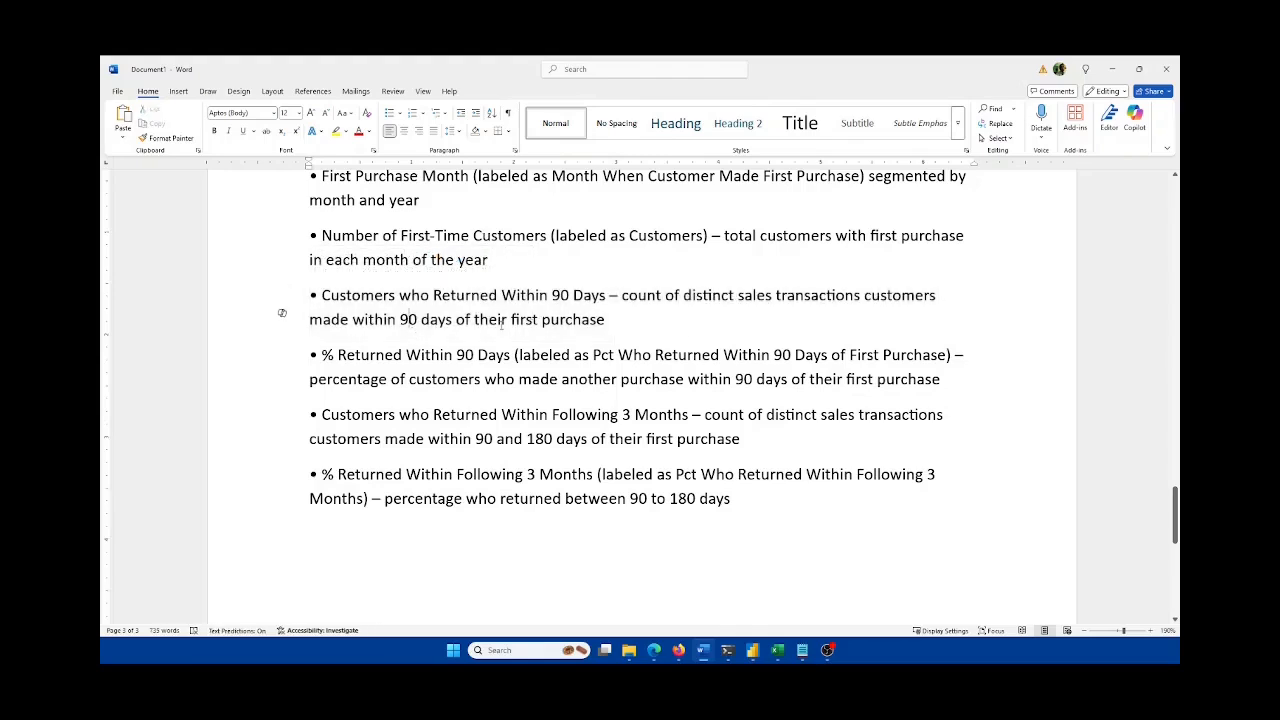
left_click_drag(620, 323, 309, 294)
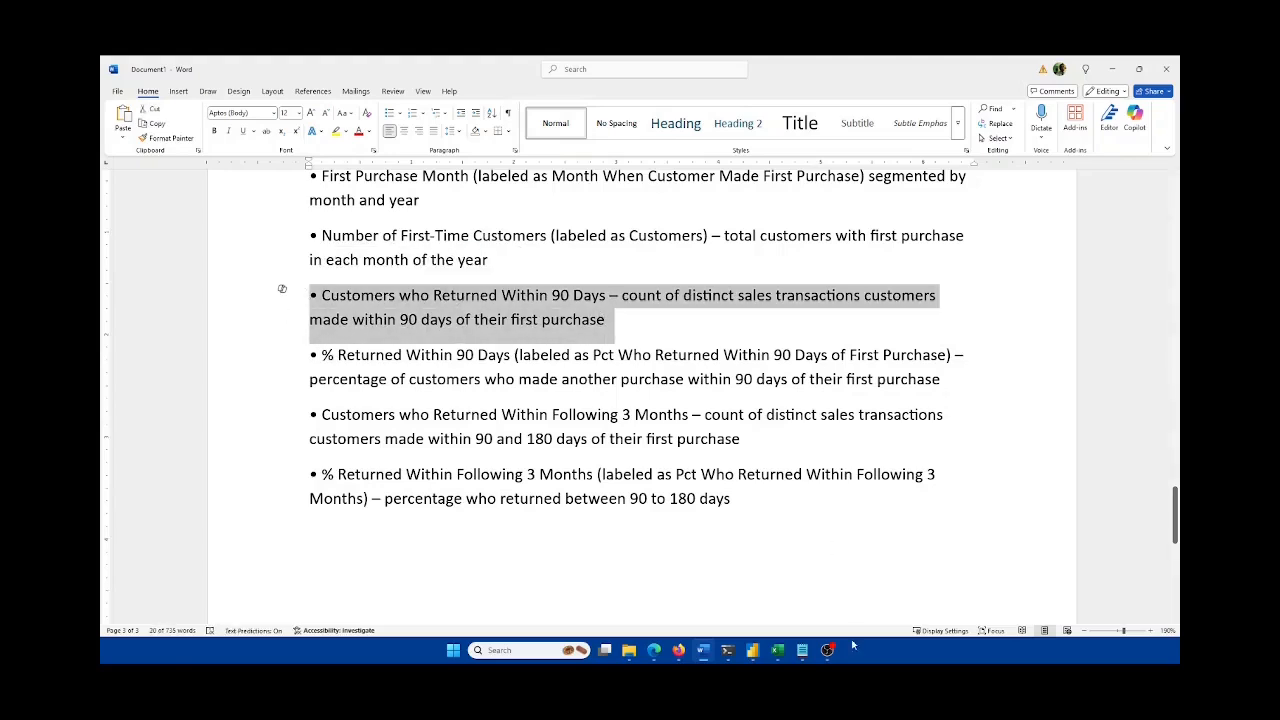
key("alt+Tab")
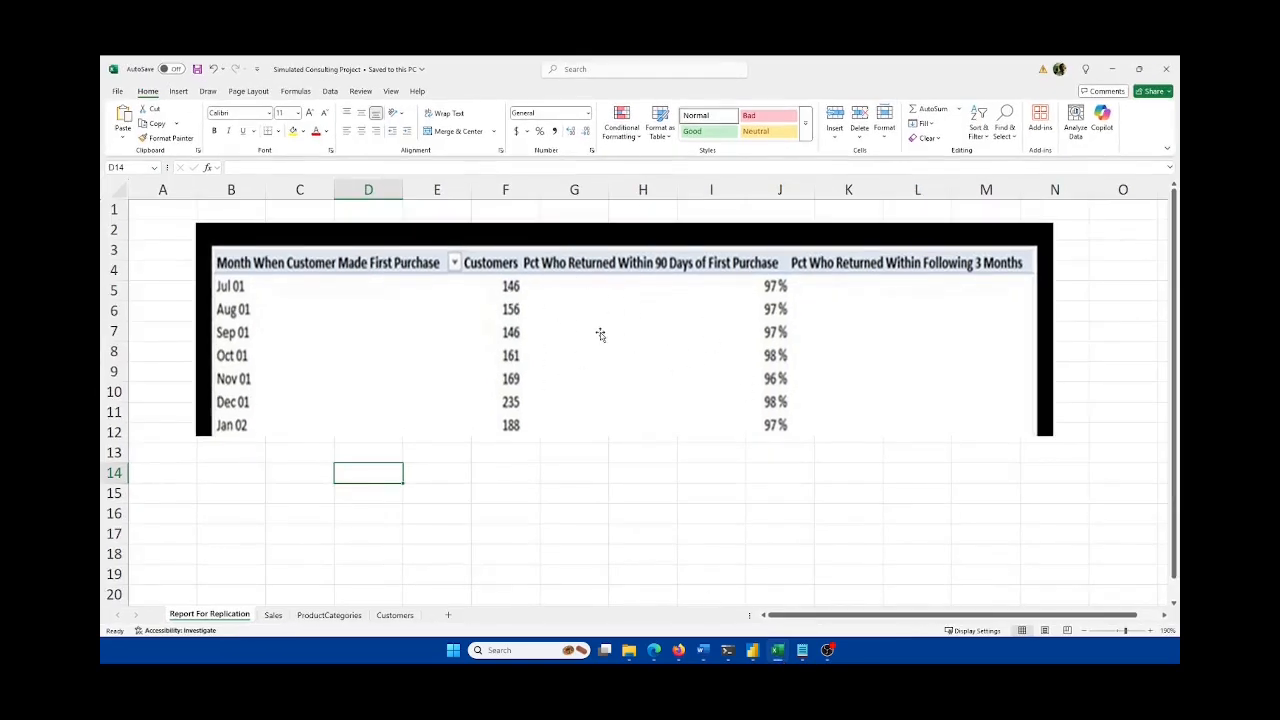
mouse_move(783, 652)
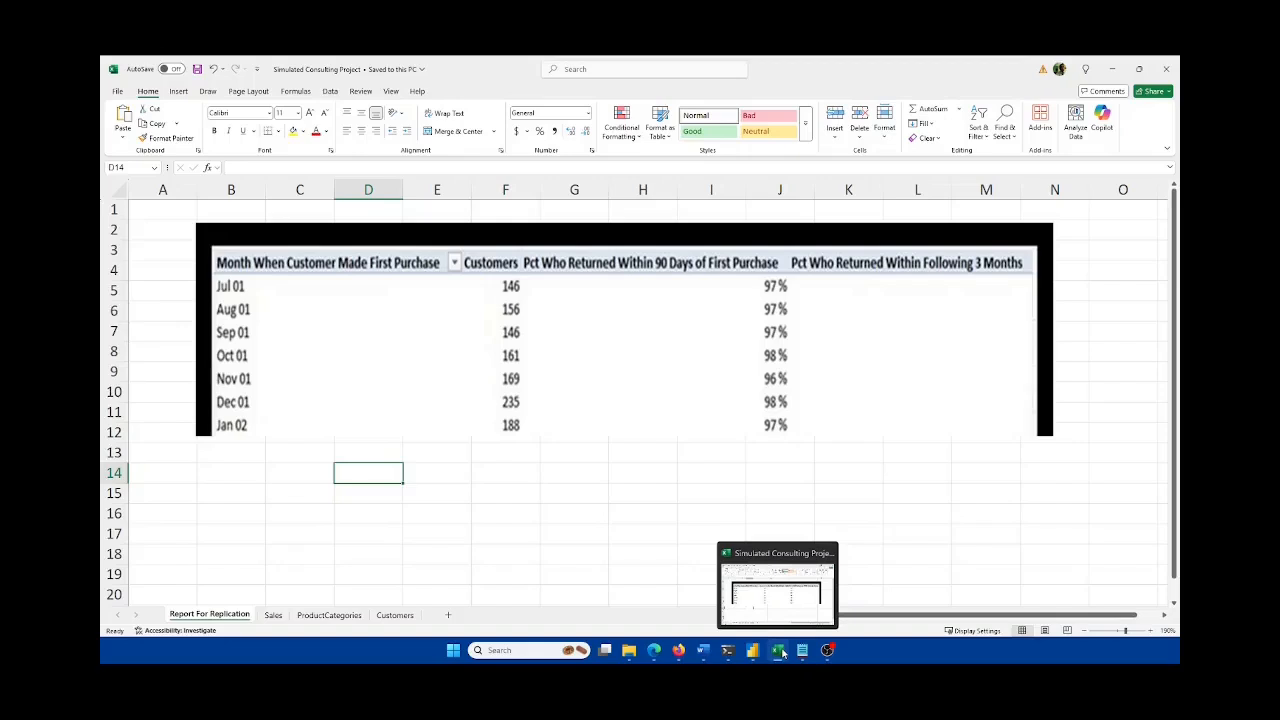
key("alt+Tab")
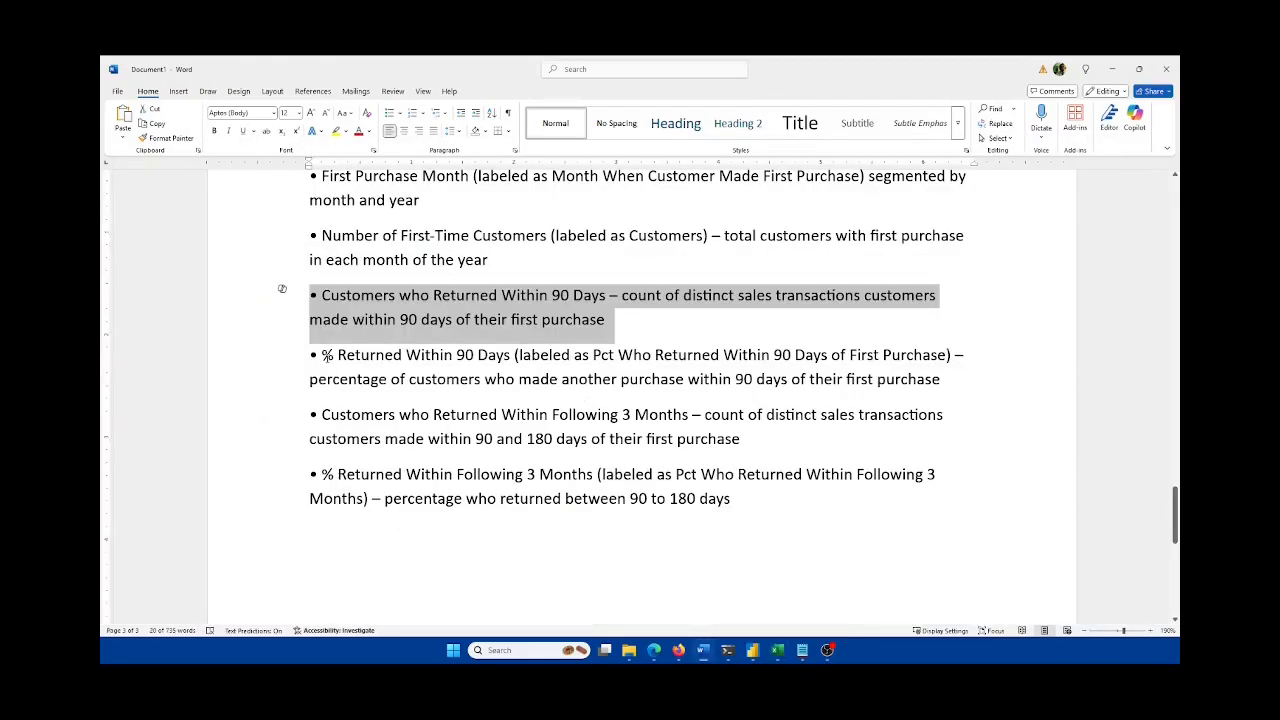
left_click(327, 358)
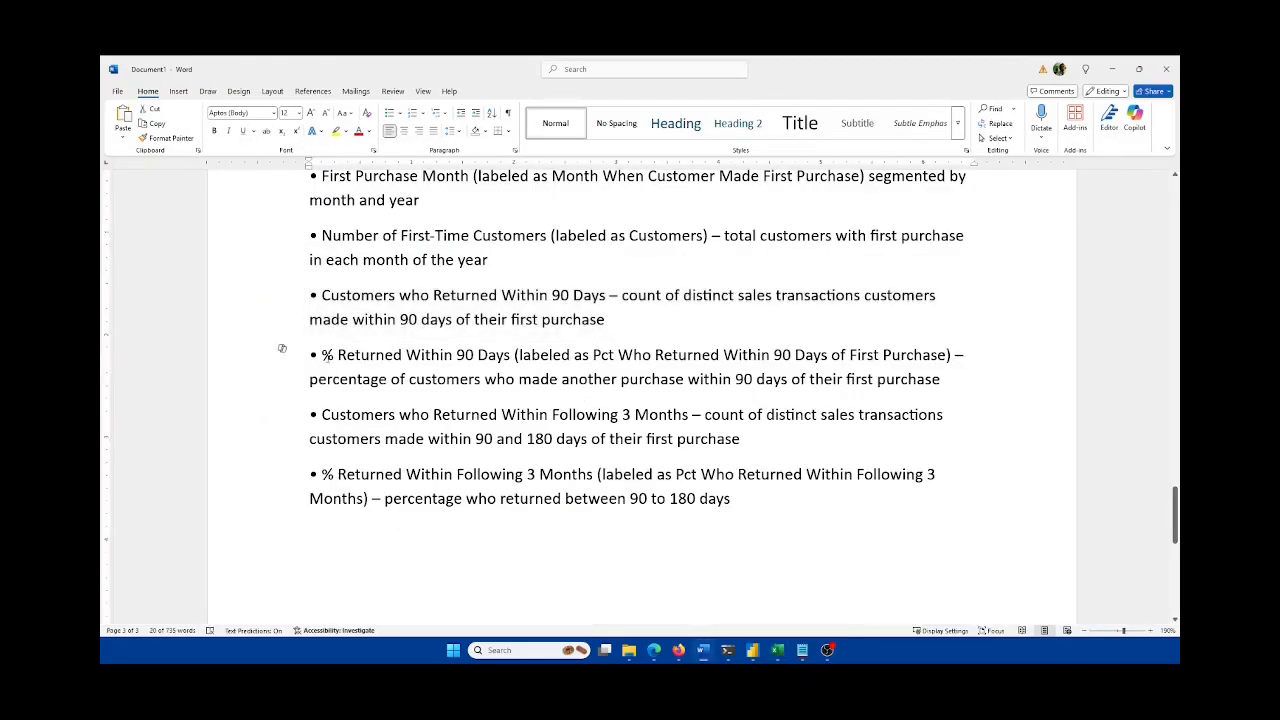
left_click(657, 318)
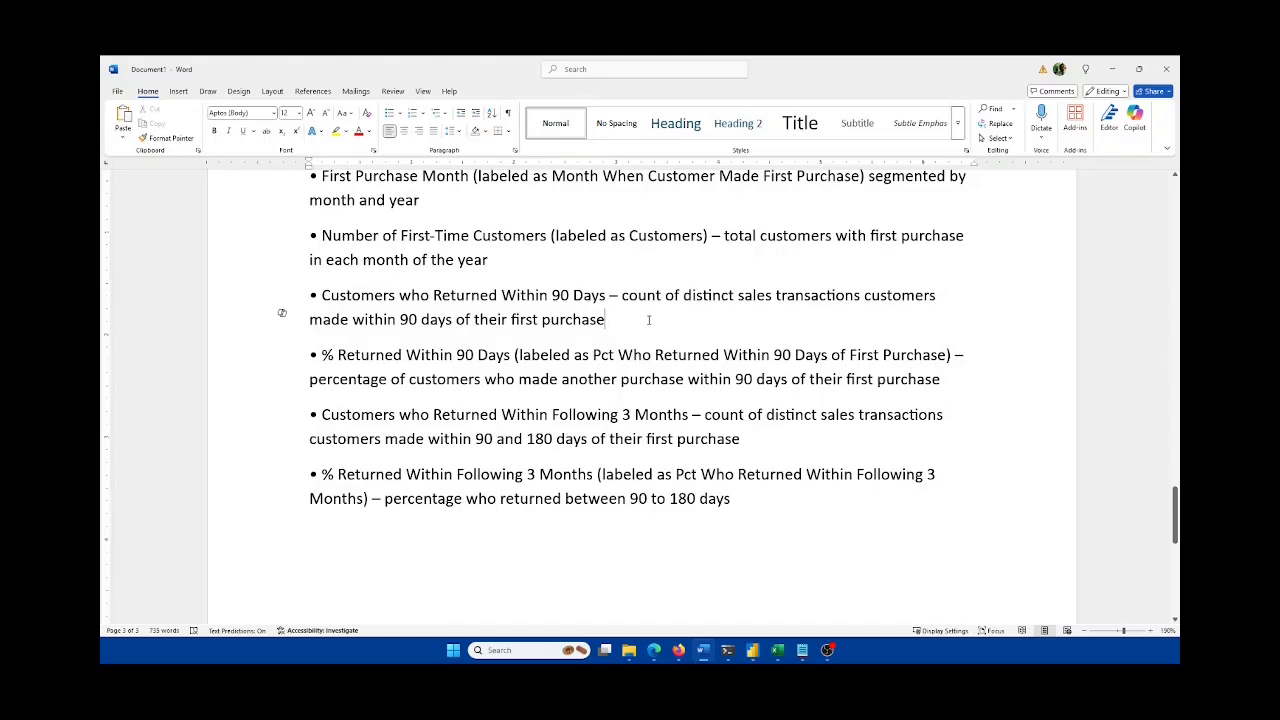
left_click_drag(633, 320, 294, 297)
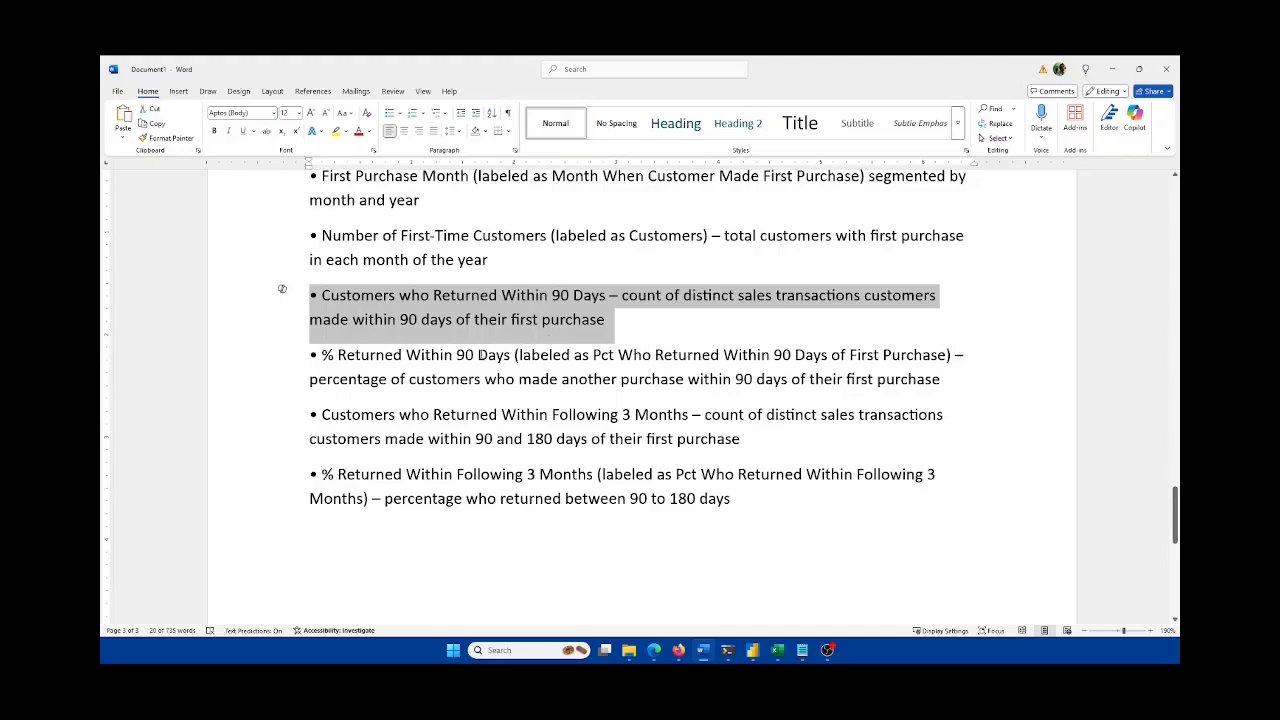
left_click(313, 354)
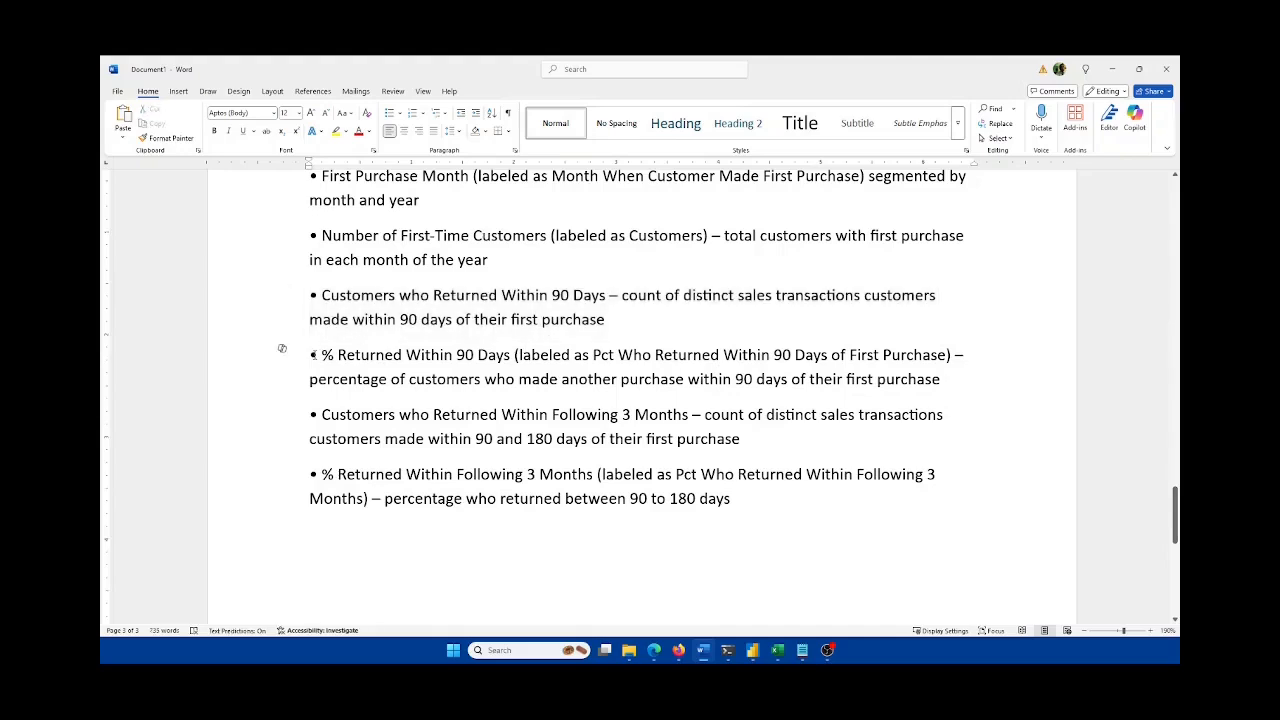
left_click_drag(950, 379, 310, 355)
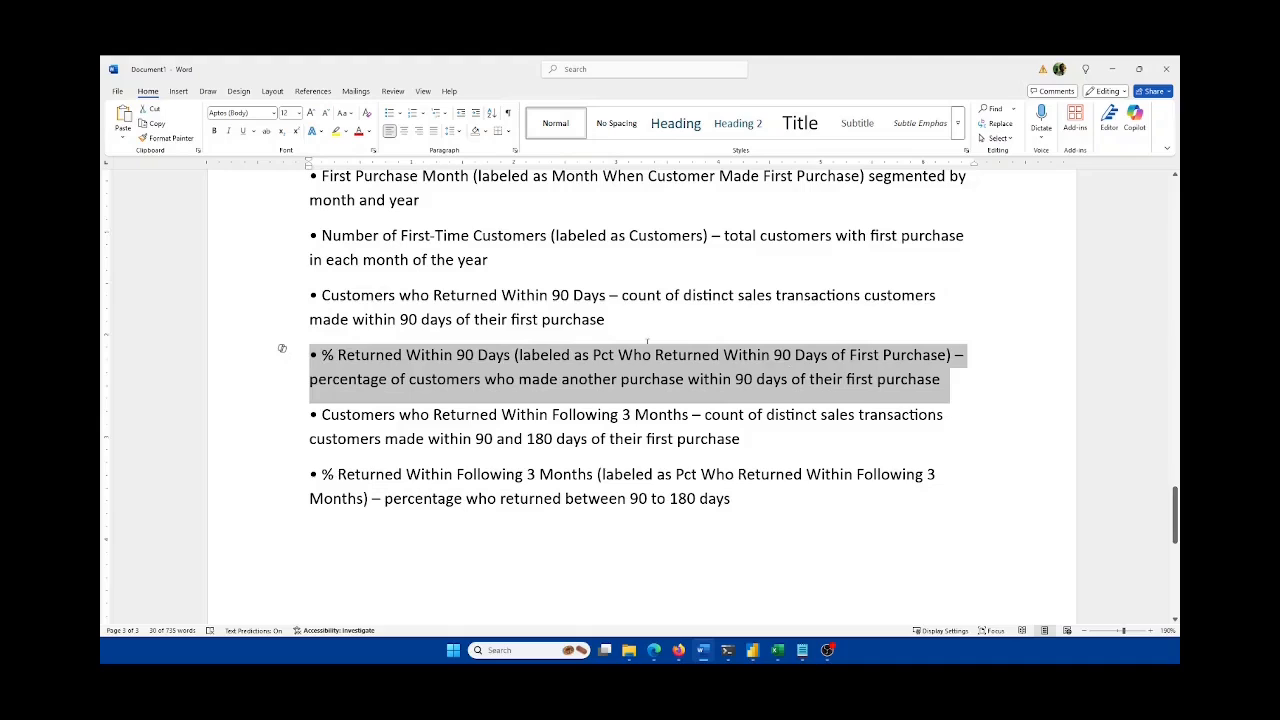
scroll(647, 341, "up", 1)
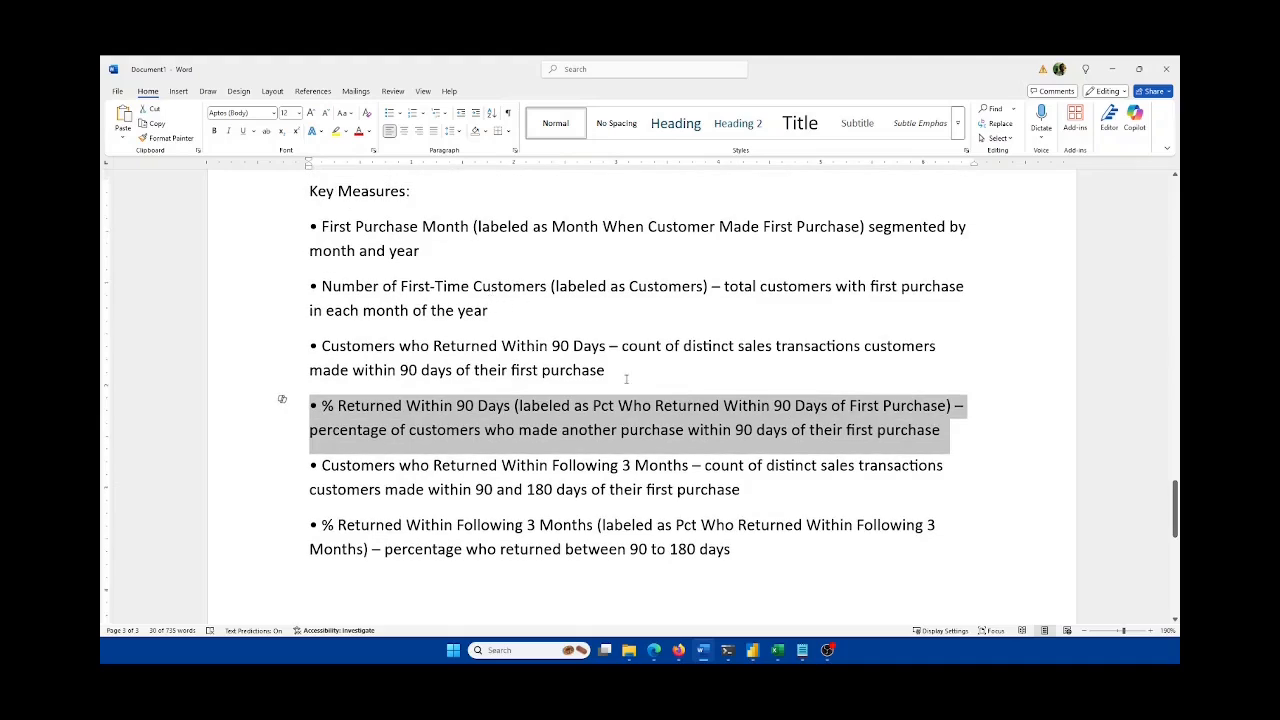
scroll(915, 419, "down", 1)
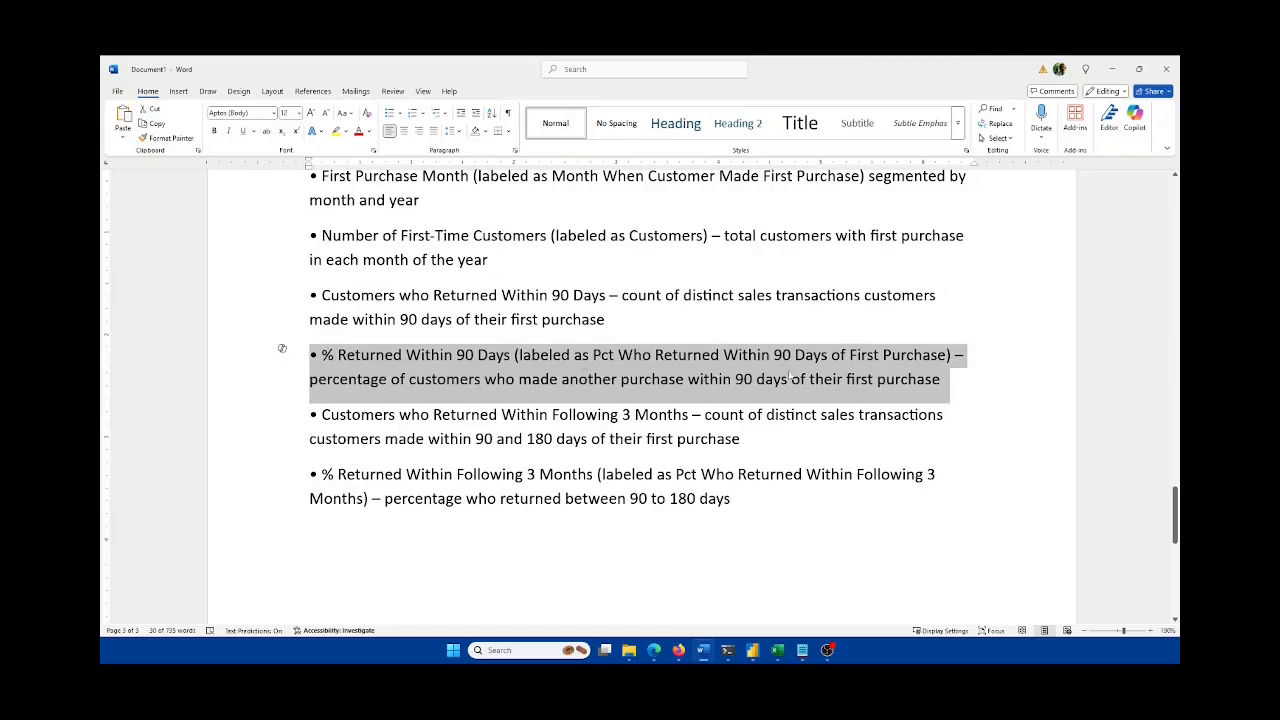
scroll(790, 376, "down", 1)
left_click(305, 380)
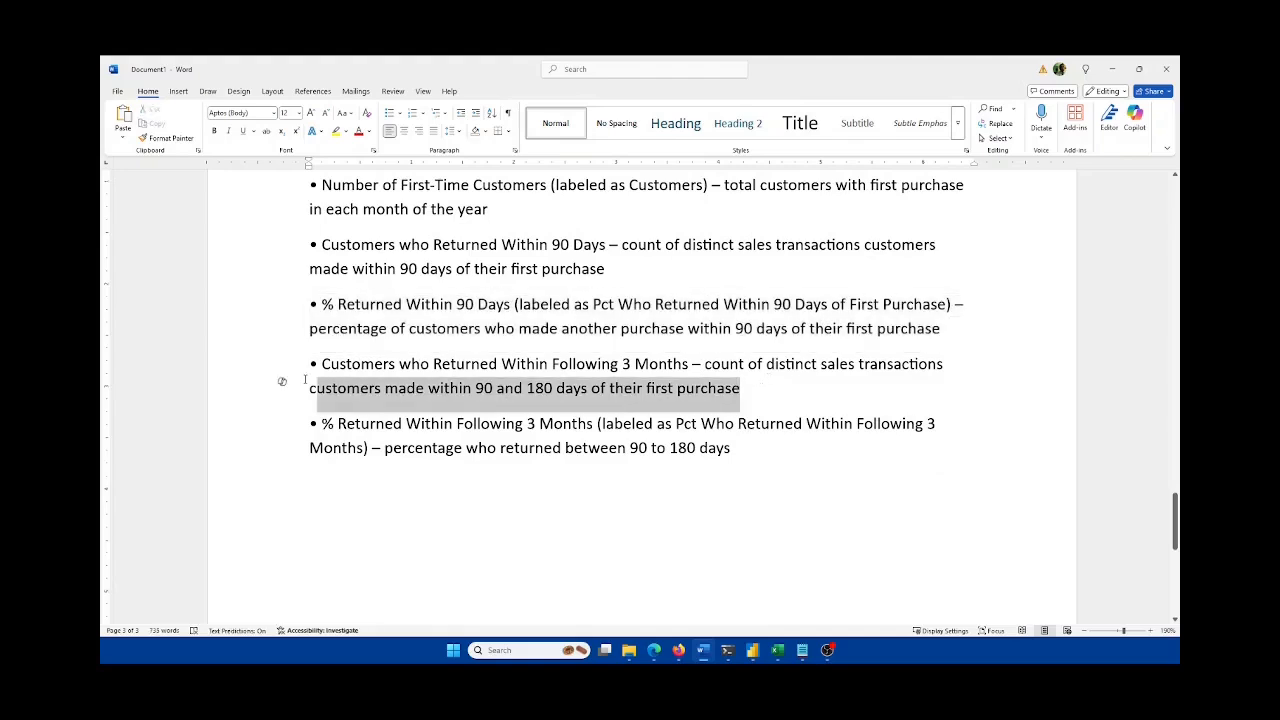
double_click(289, 378)
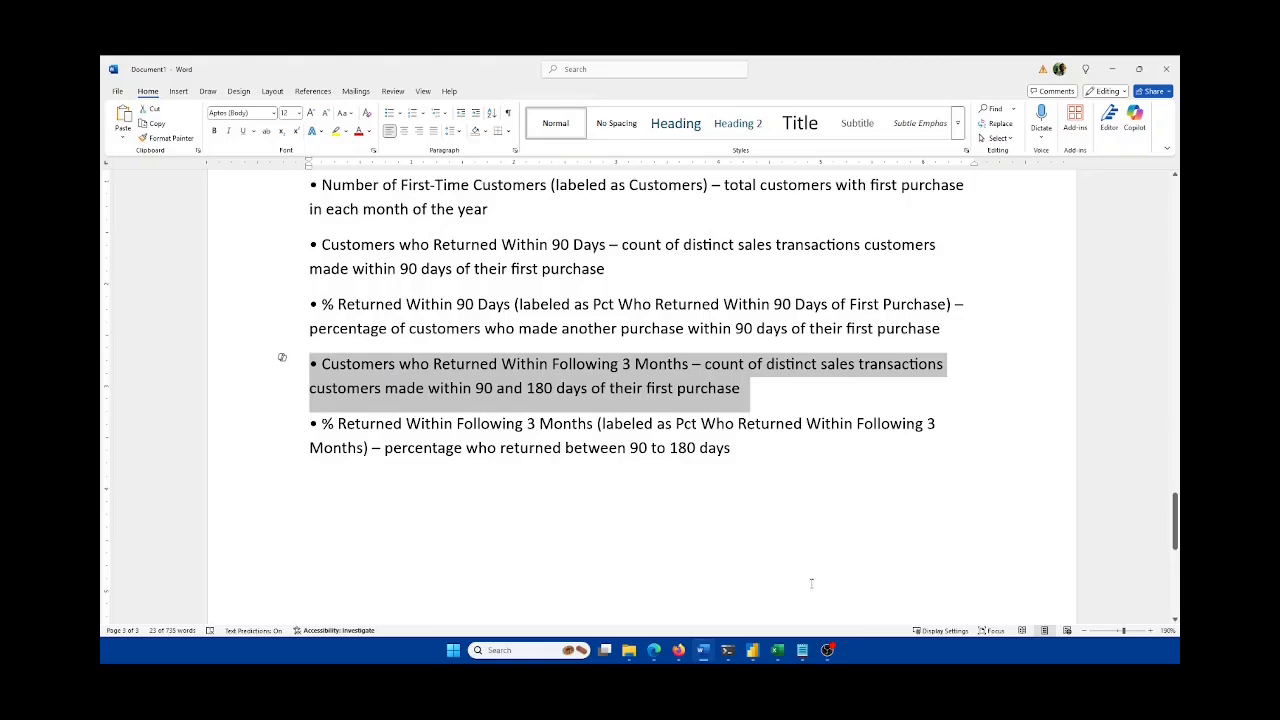
left_click(778, 652)
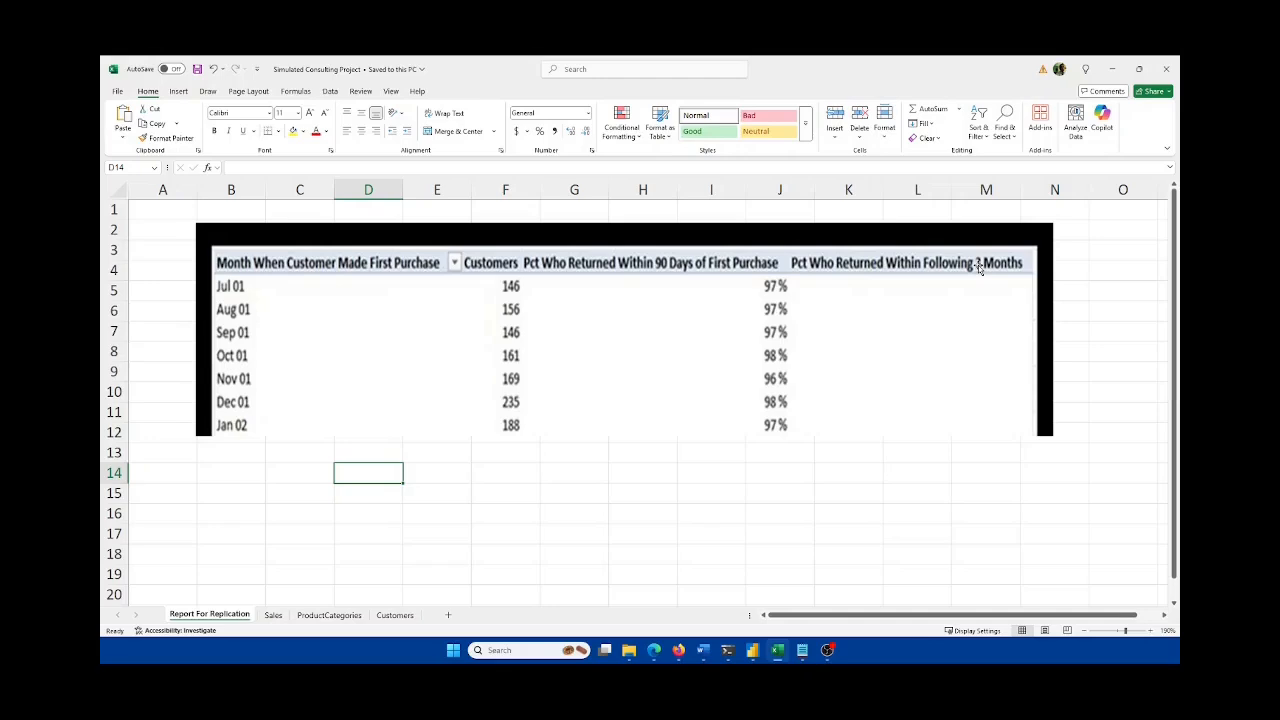
left_click(705, 649)
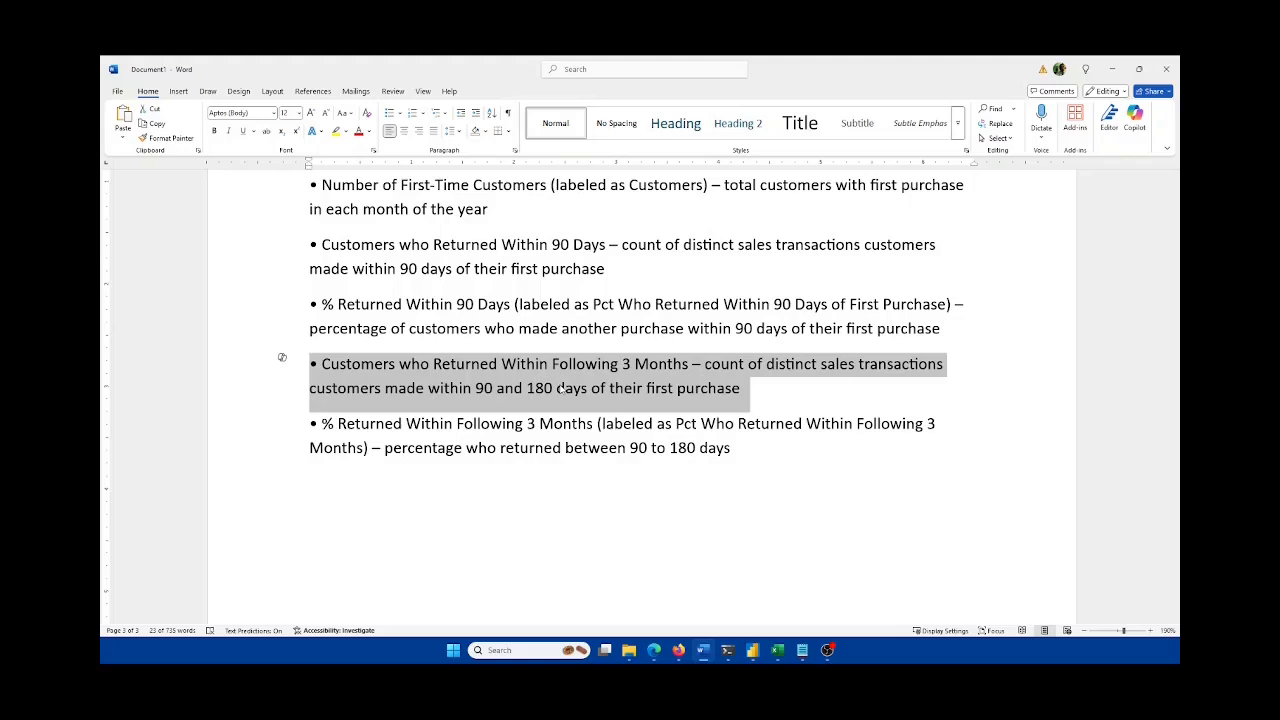
left_click(706, 437)
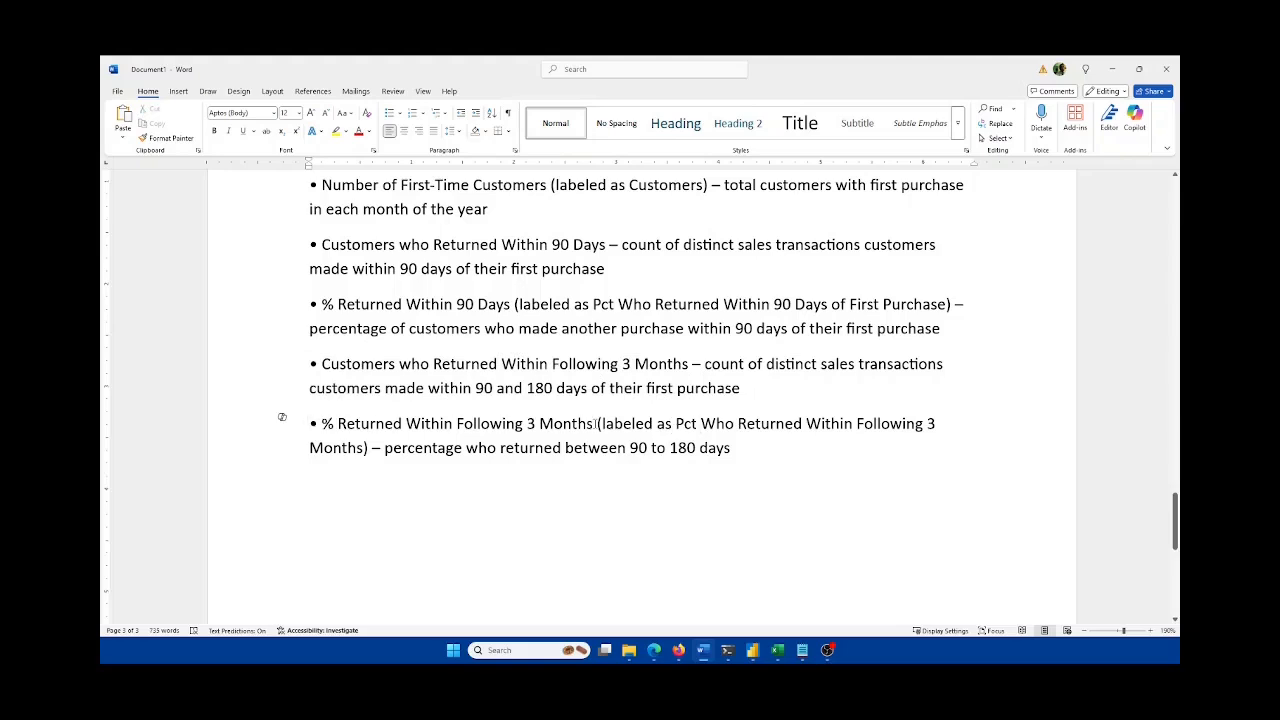
left_click_drag(597, 423, 310, 423)
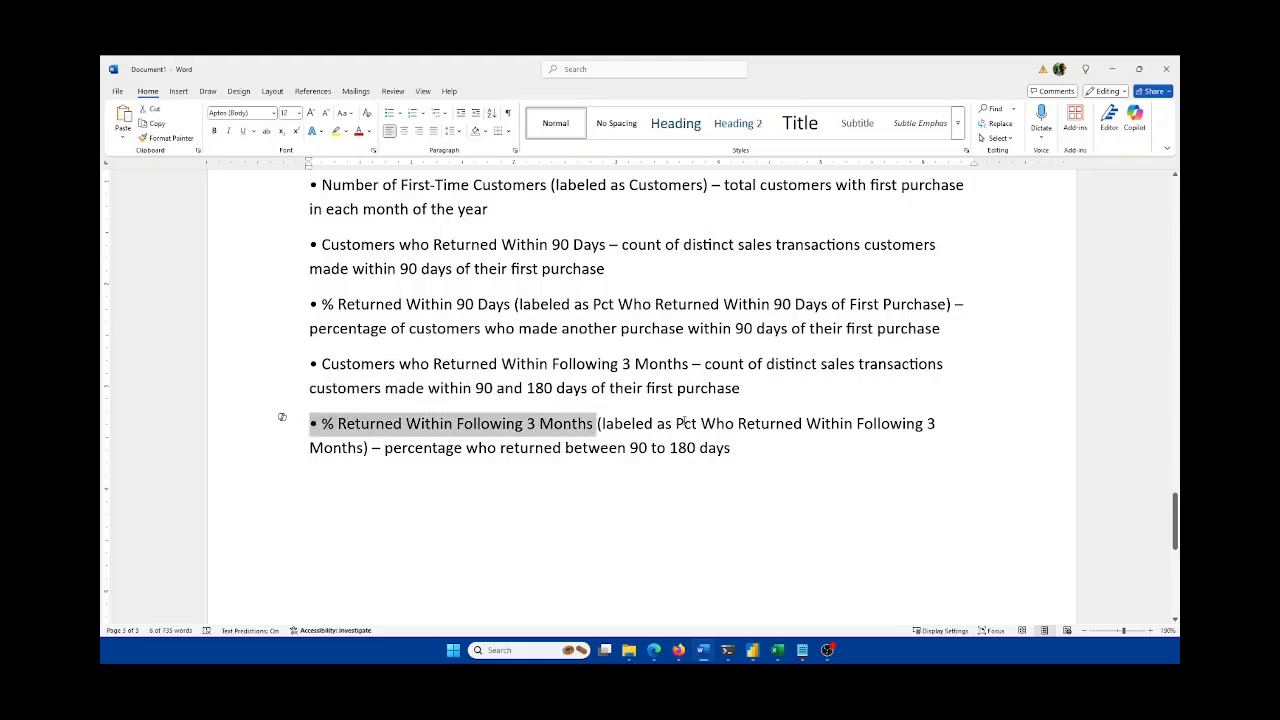
left_click_drag(676, 423, 926, 424)
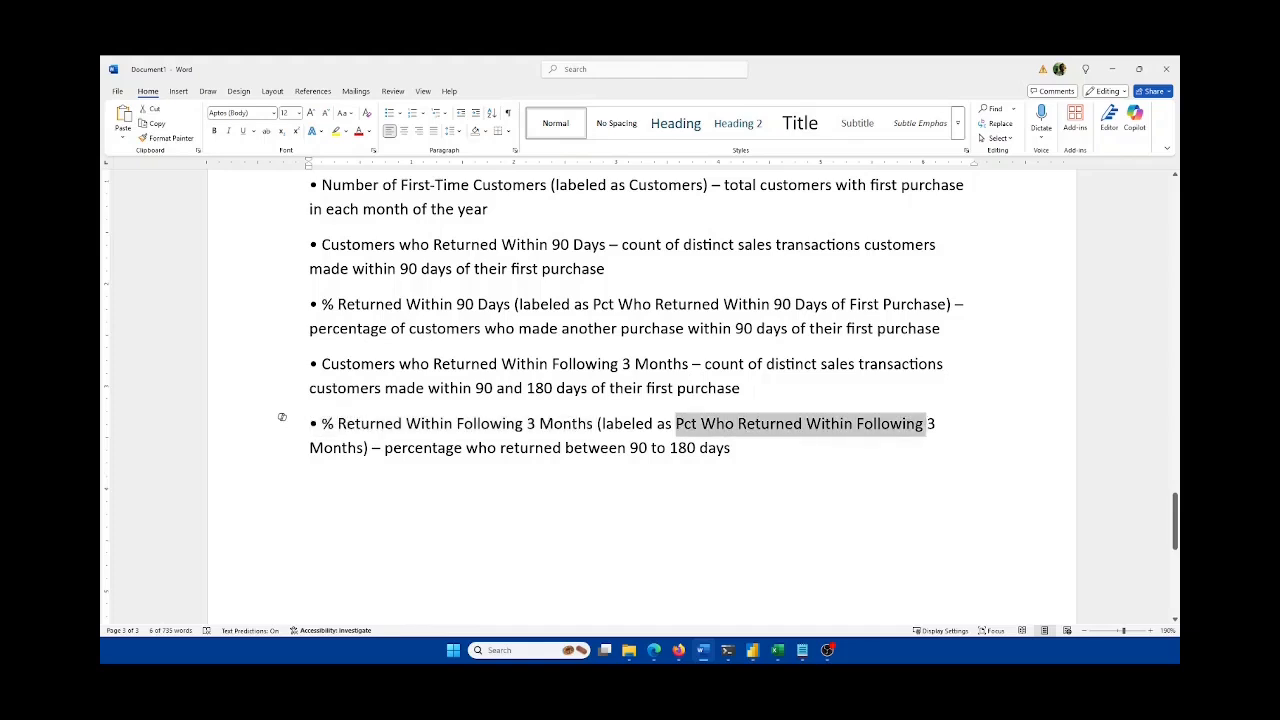
left_click(778, 650)
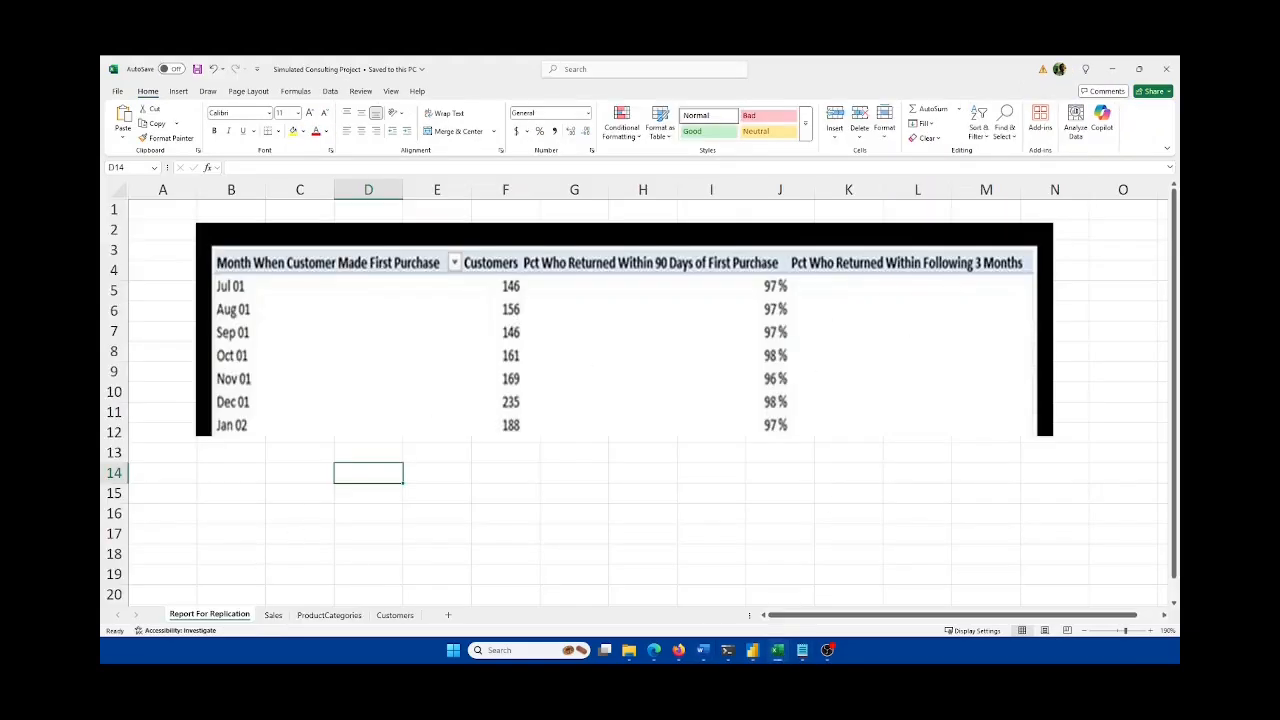
left_click(776, 651)
left_click(766, 437)
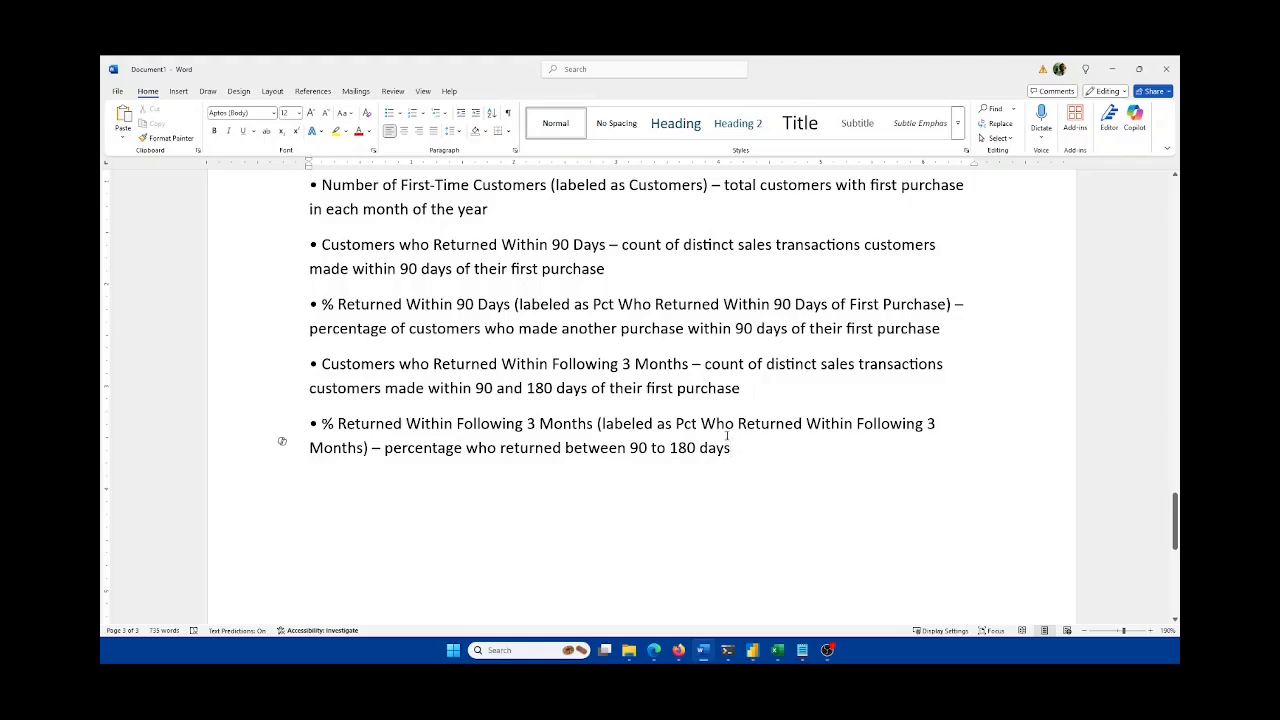
scroll(747, 443, "up", 1)
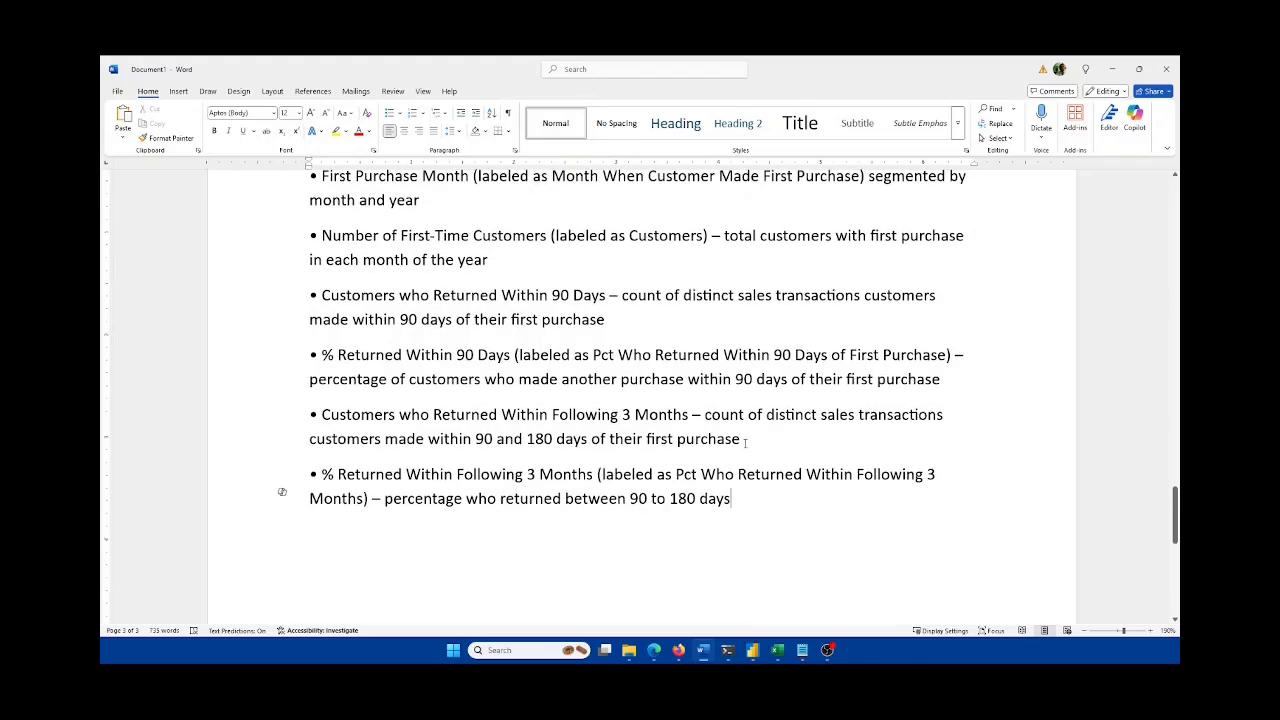
scroll(745, 442, "up", 3)
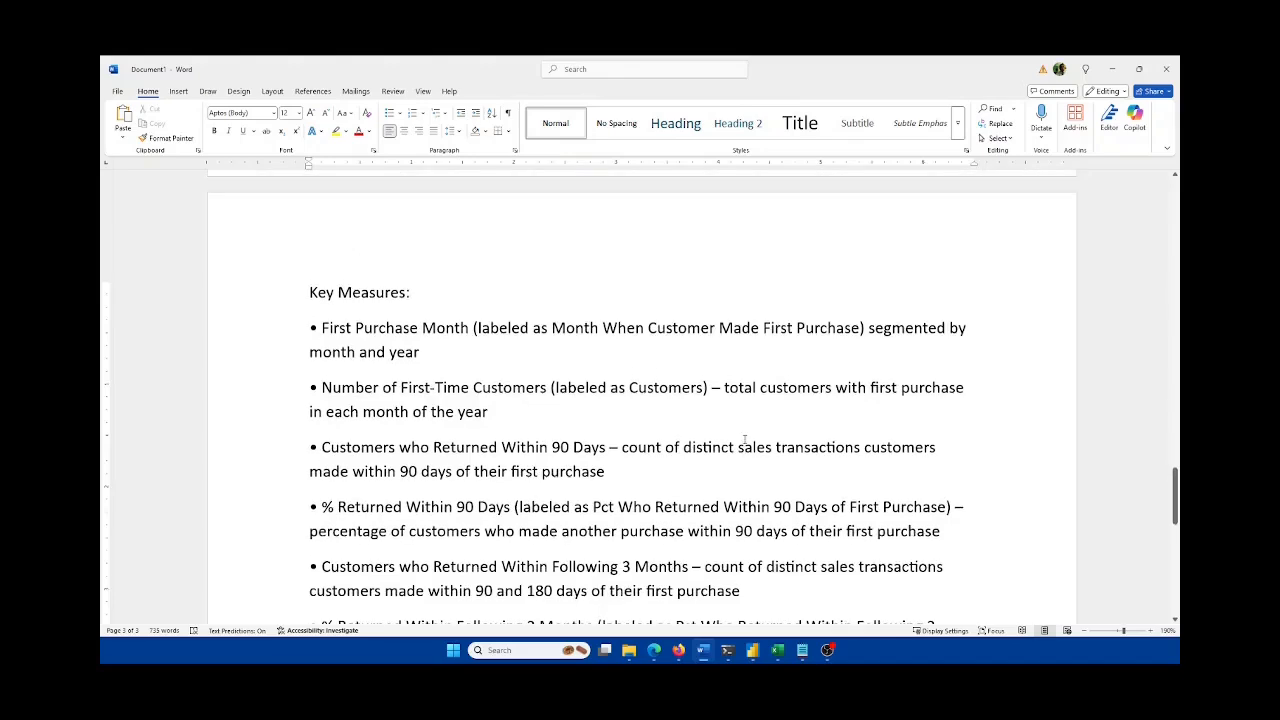
Step: Scroll to the end of the Word brief's Key Measures list, then switch to the Jupyter notebook
scroll(745, 441, "down", 1)
scroll(744, 439, "down", 1)
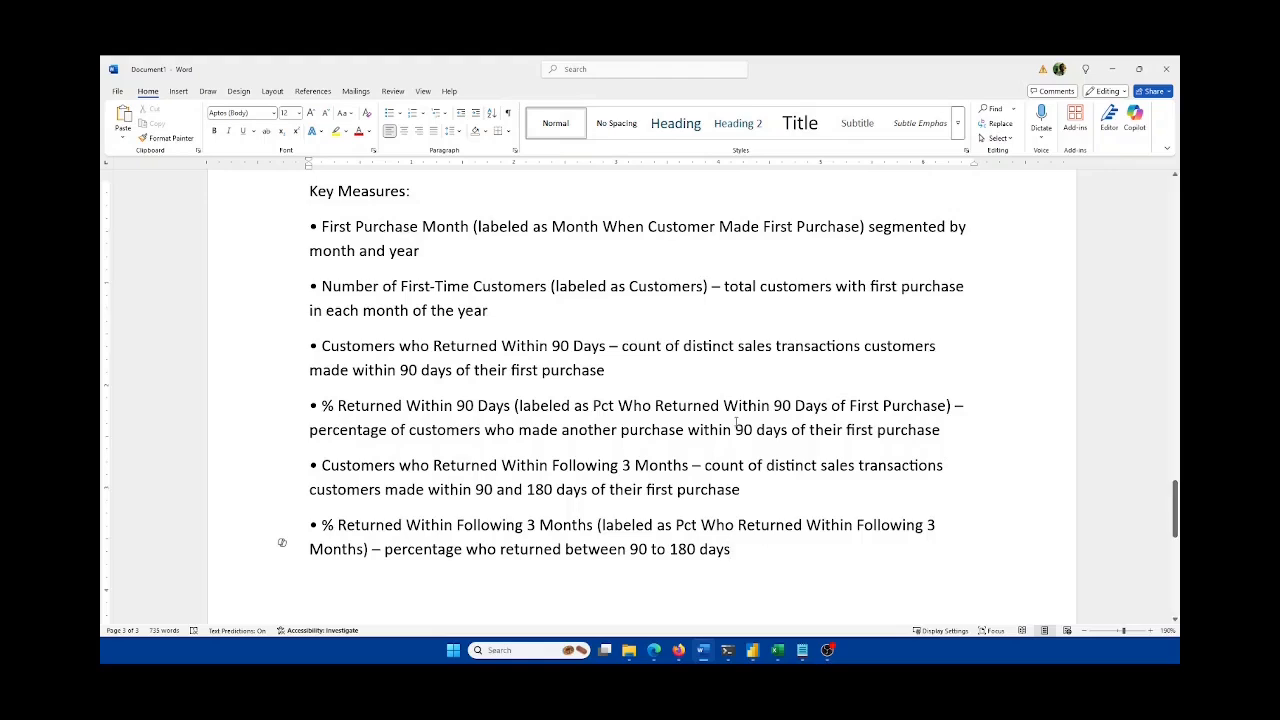
left_click(705, 650)
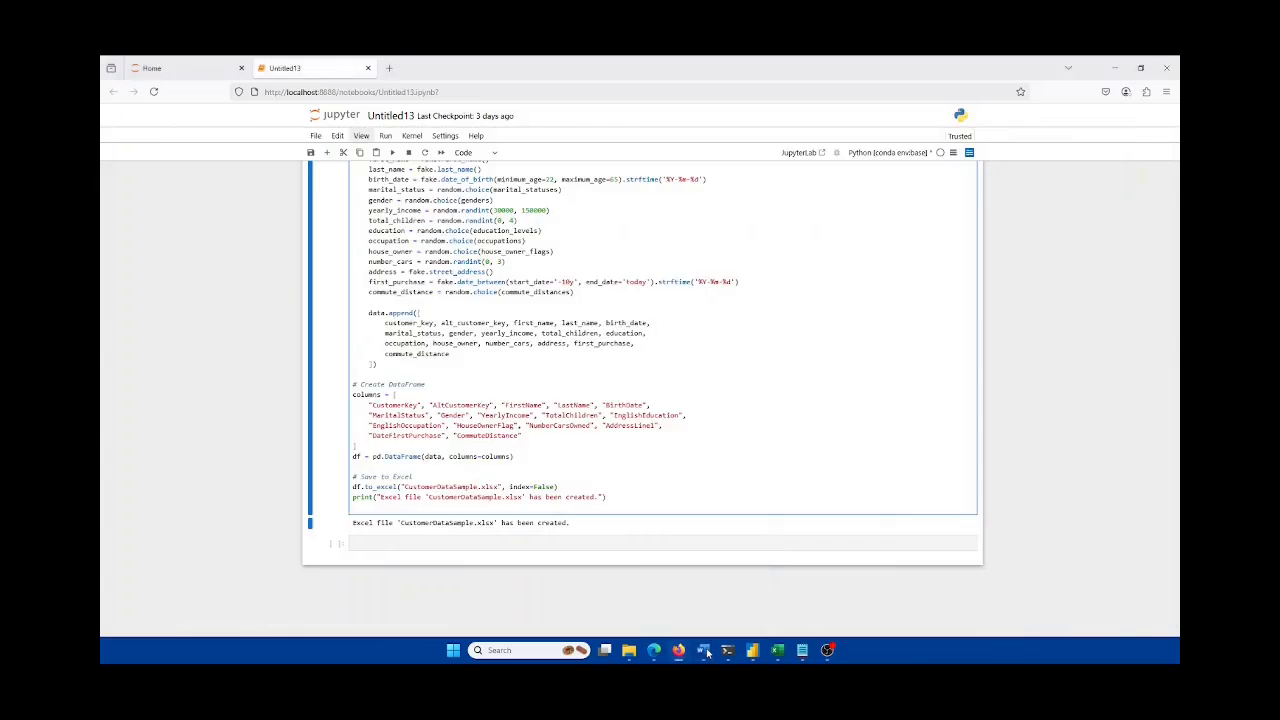
Step: Hide the notebook browser, start a blank Power BI report and list the common data sources
left_click(1117, 67)
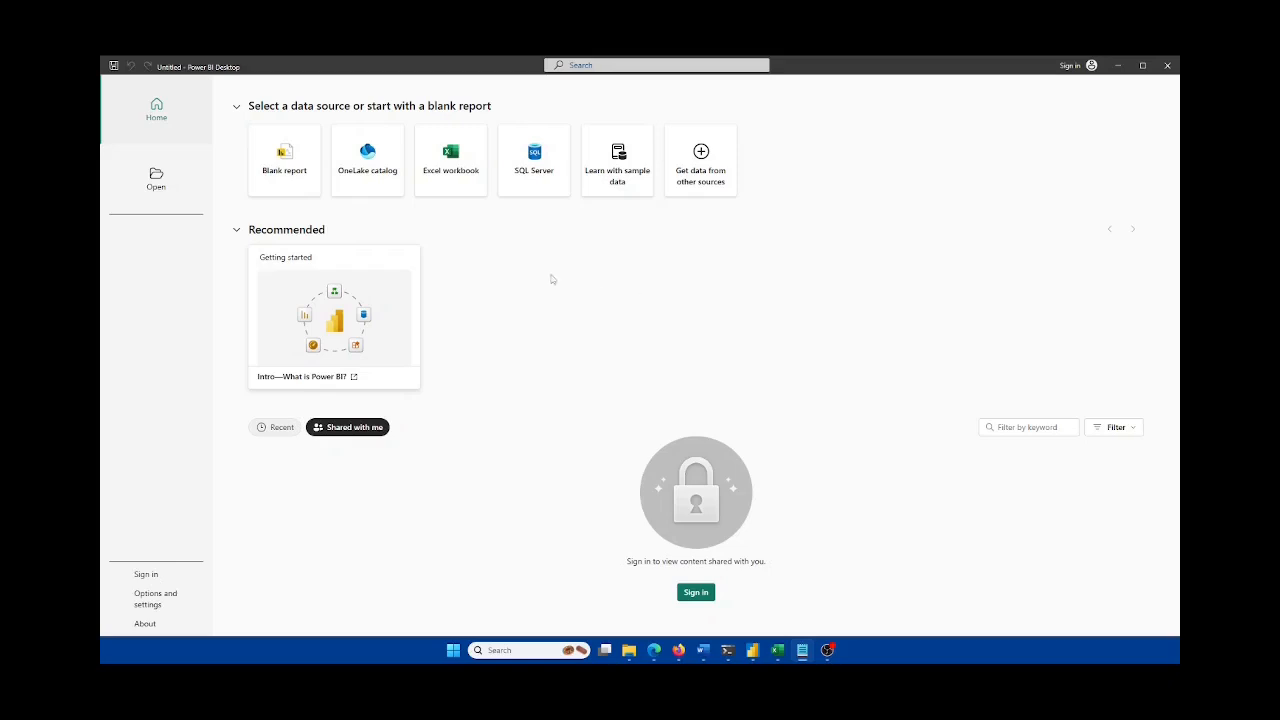
left_click(289, 172)
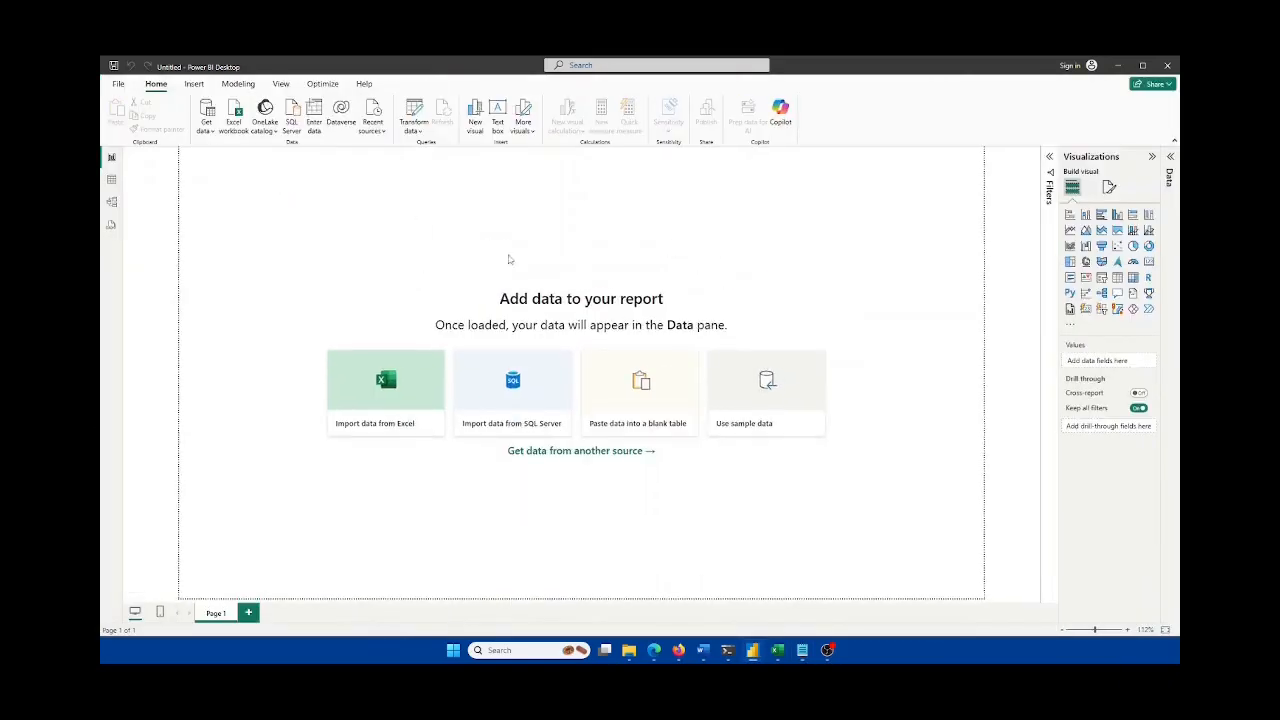
left_click(207, 128)
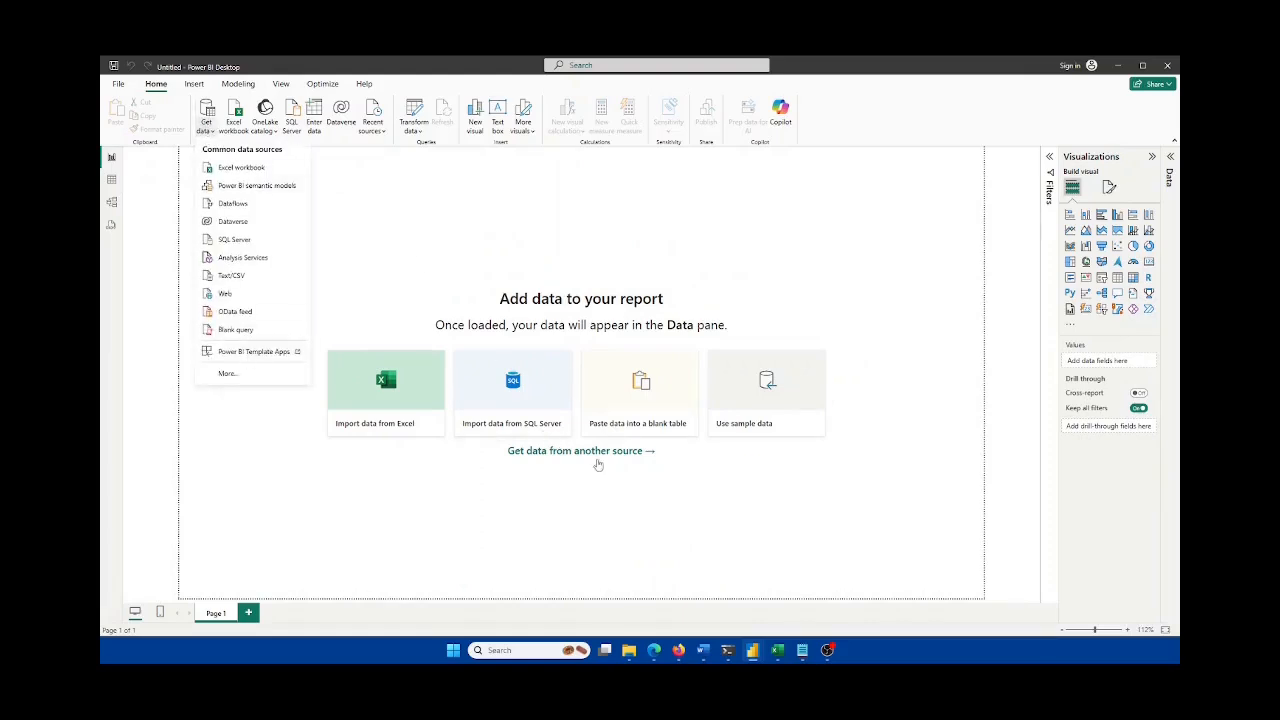
Step: Bring up the full data connector list and browse through it
left_click(228, 374)
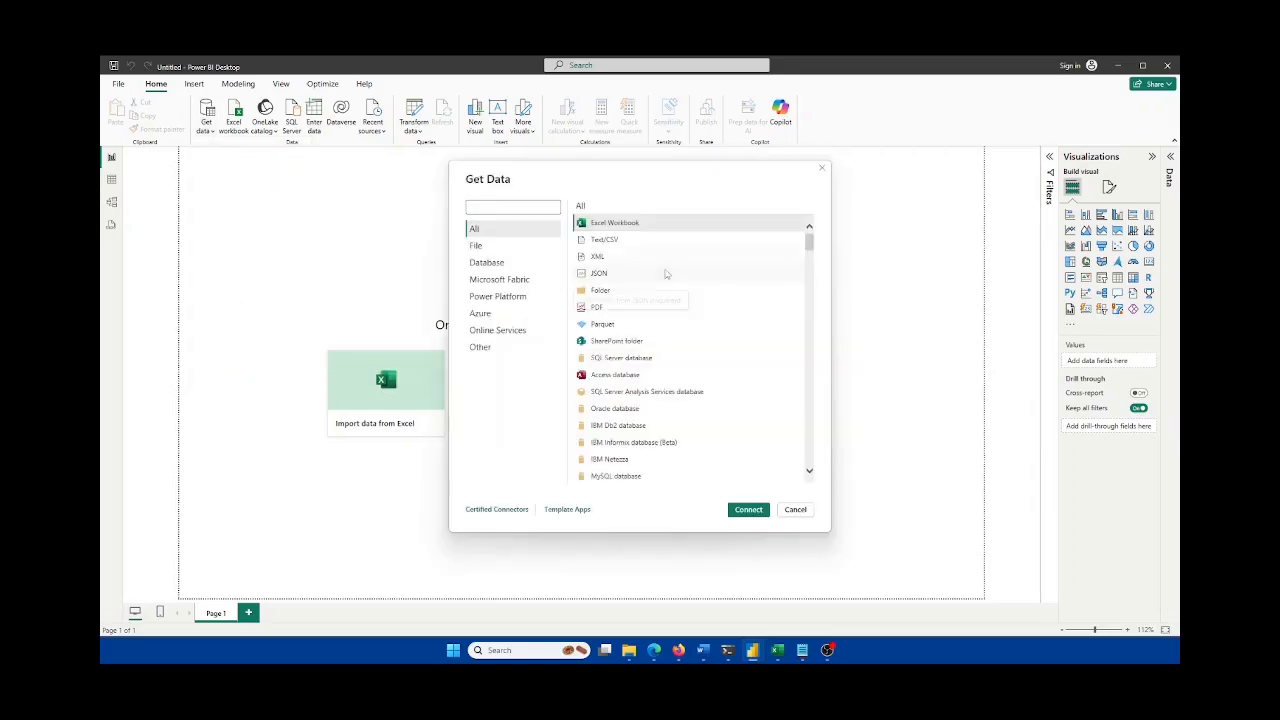
scroll(714, 306, "down", 10)
scroll(719, 345, "down", 15)
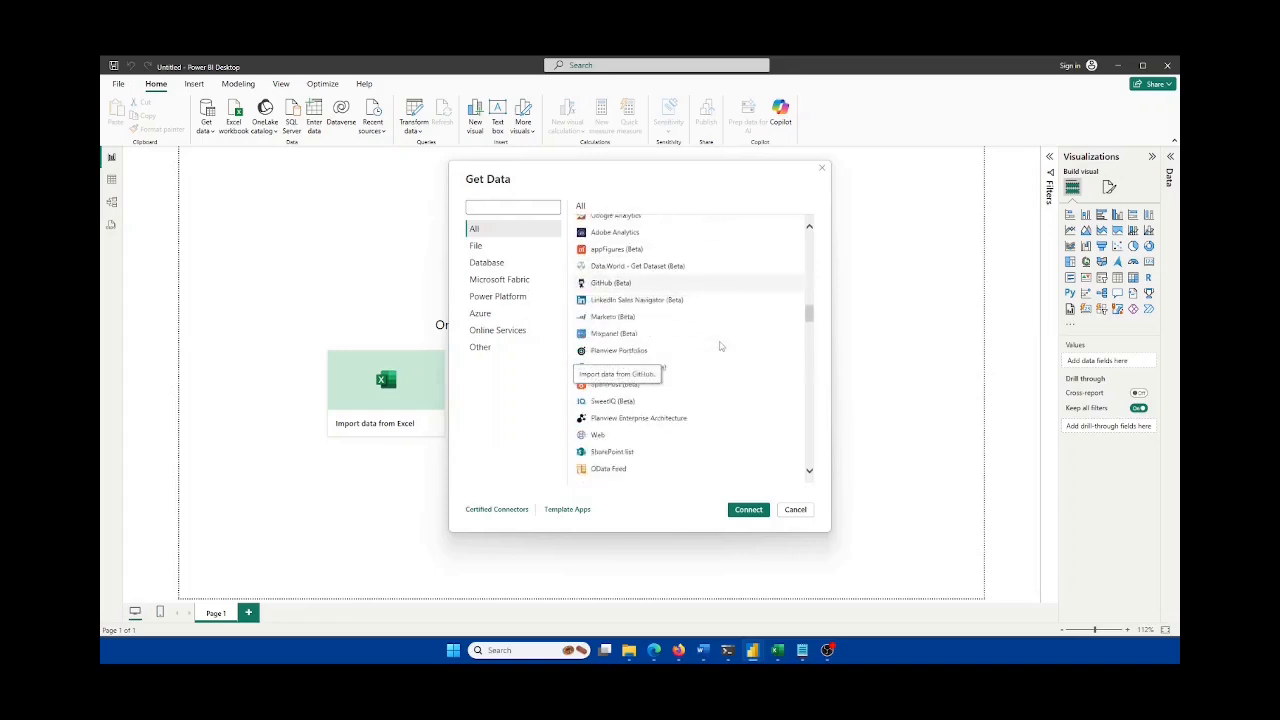
scroll(715, 385, "up", 3)
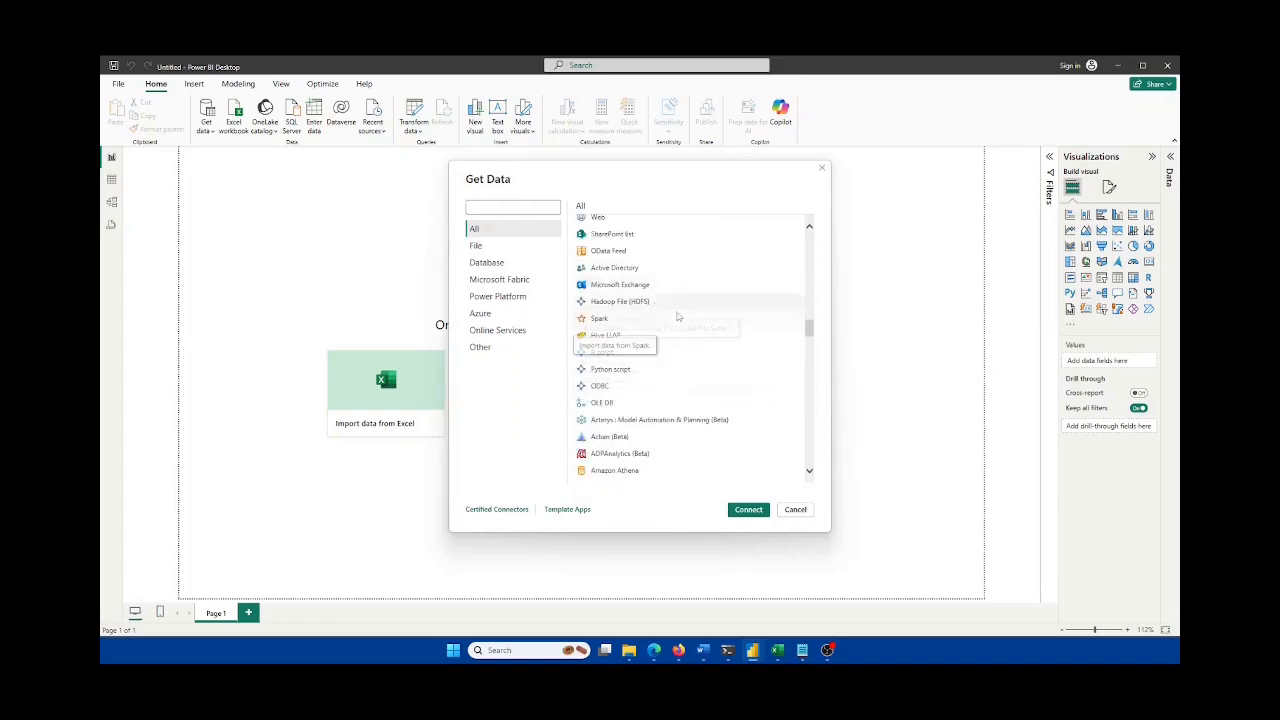
scroll(710, 415, "up", 10)
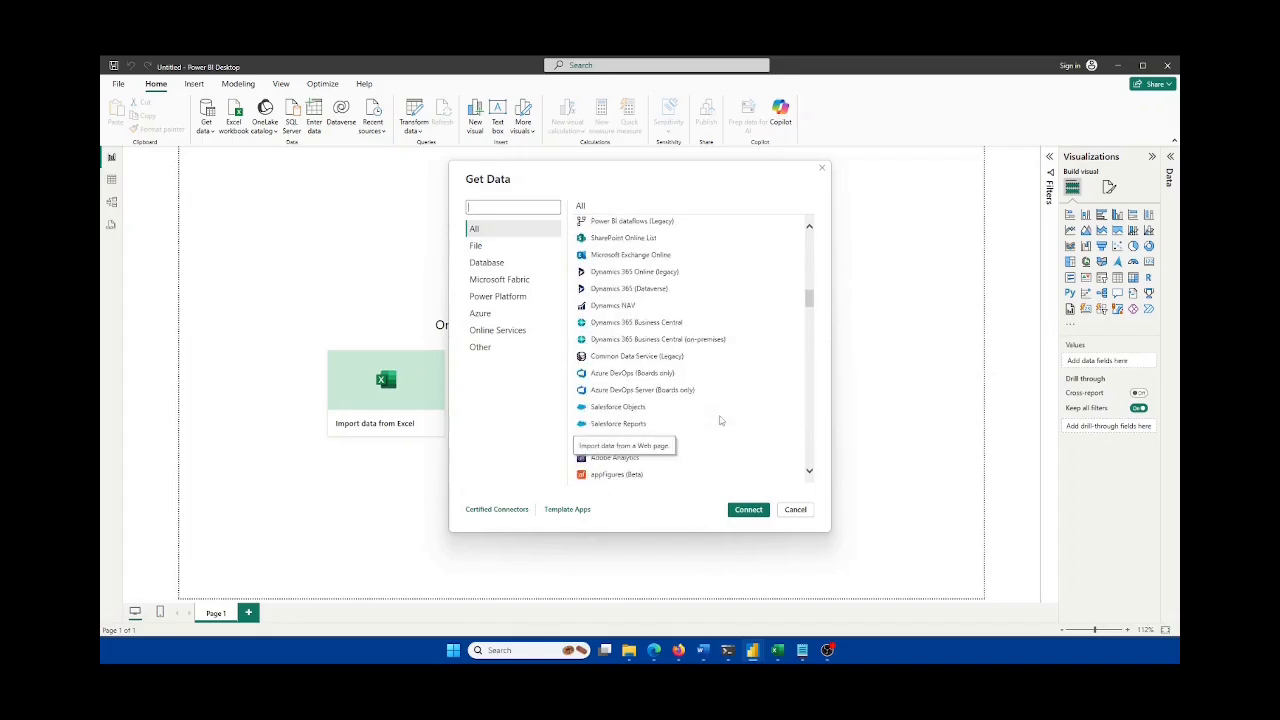
scroll(720, 420, "up", 3)
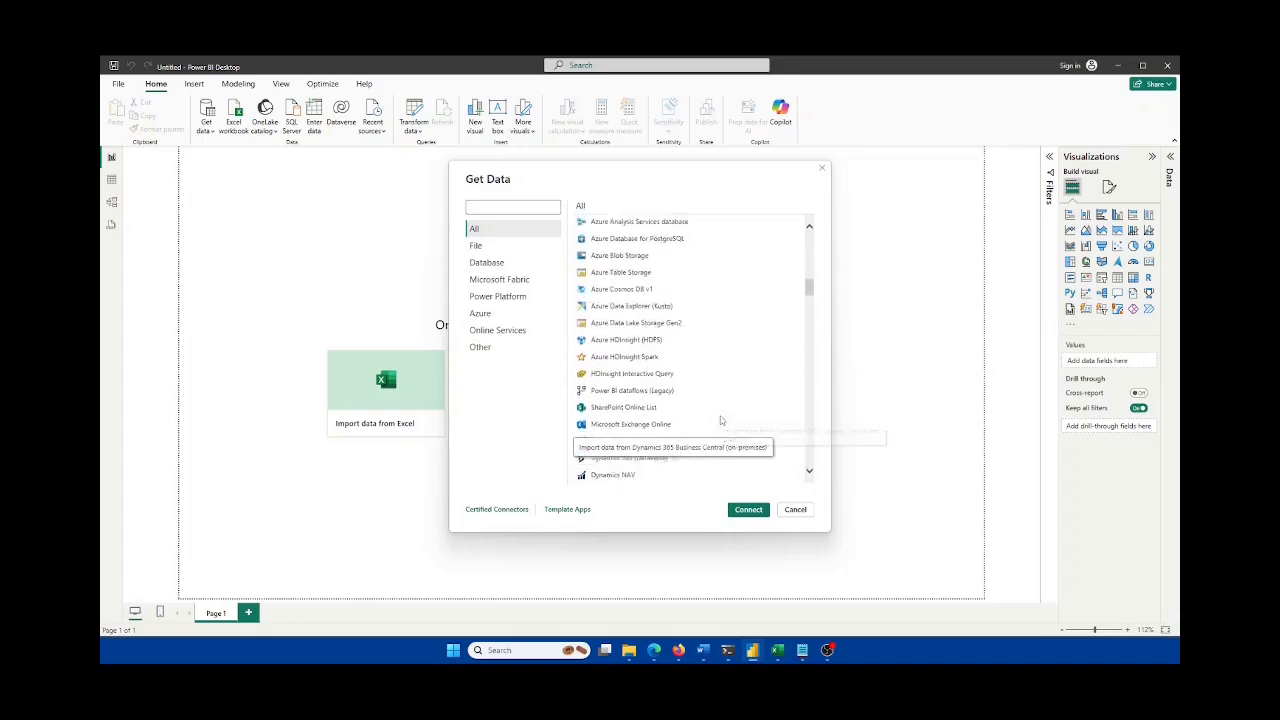
scroll(720, 420, "up", 10)
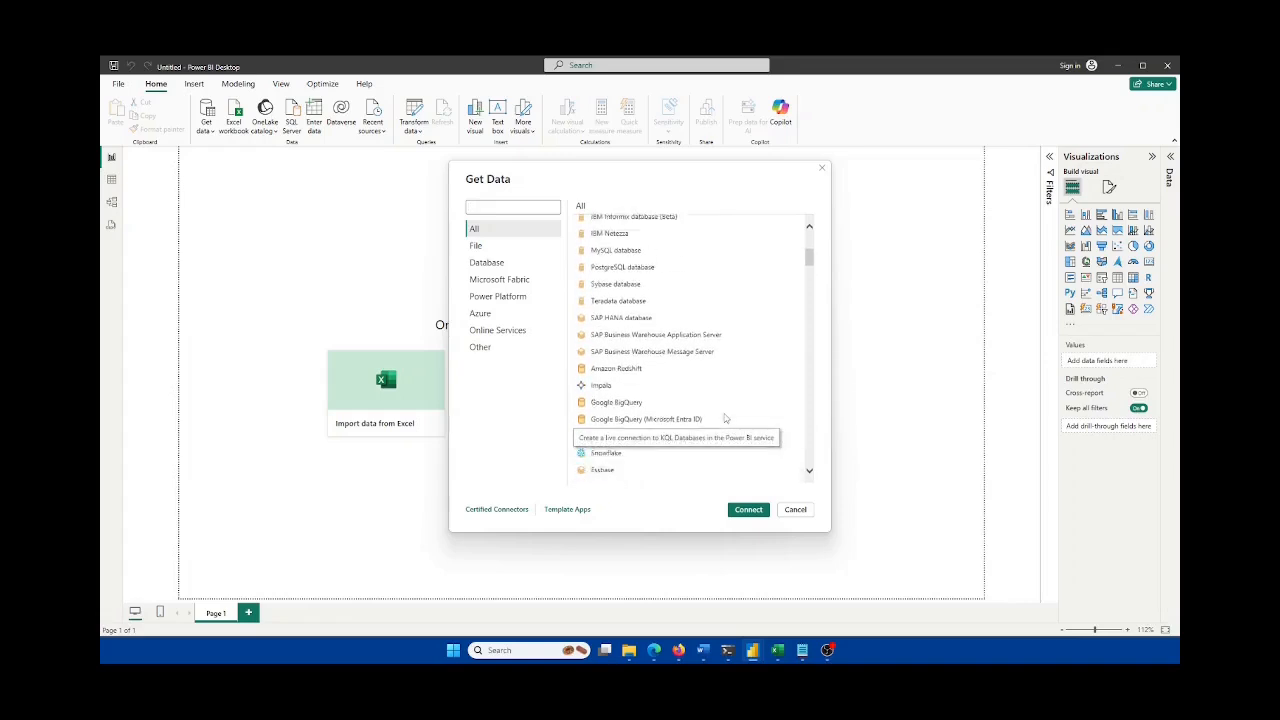
scroll(725, 418, "up", 5)
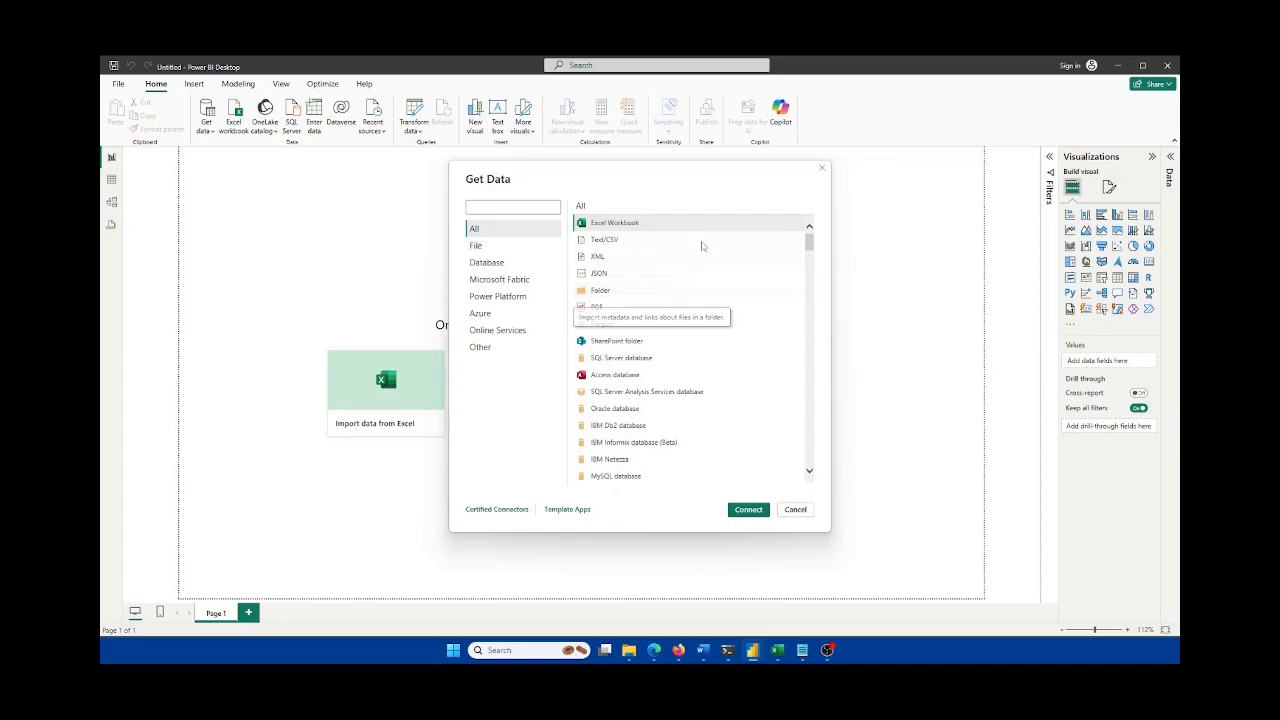
Step: Glance at the Excel workbook, then choose Excel Workbook as the source and connect
left_click(778, 650)
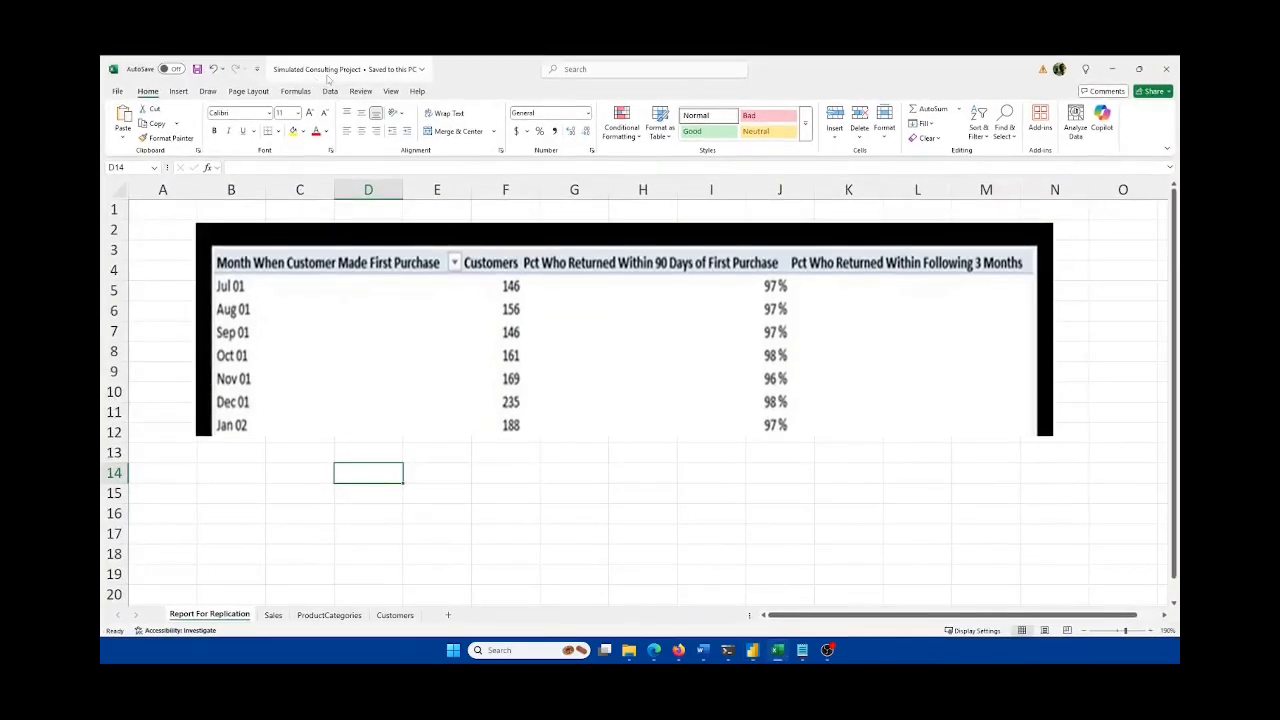
left_click(783, 654)
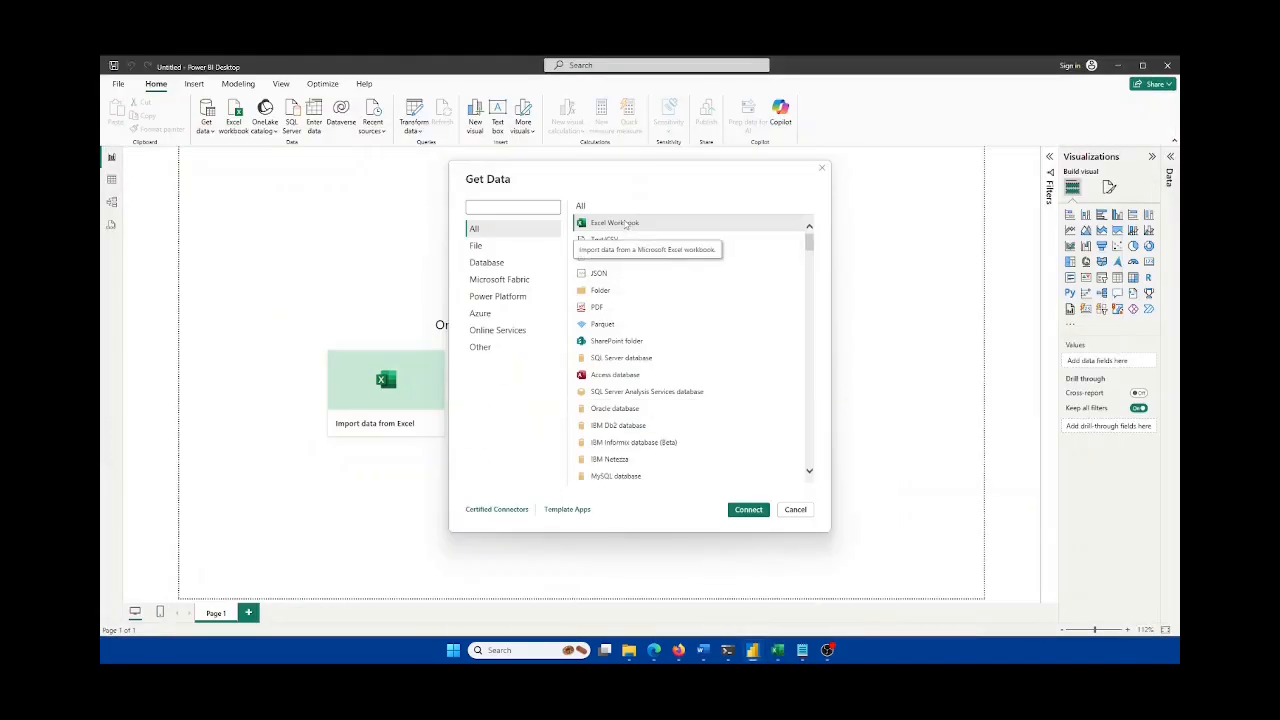
left_click(626, 224)
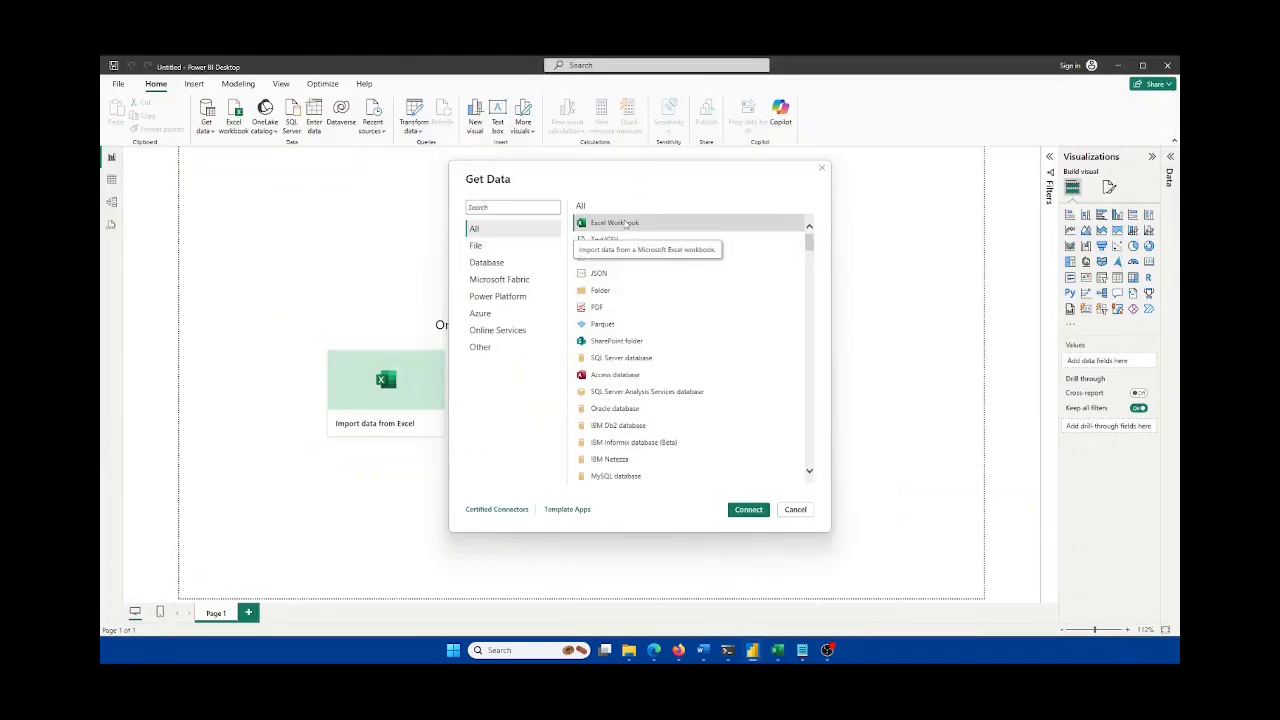
left_click(748, 510)
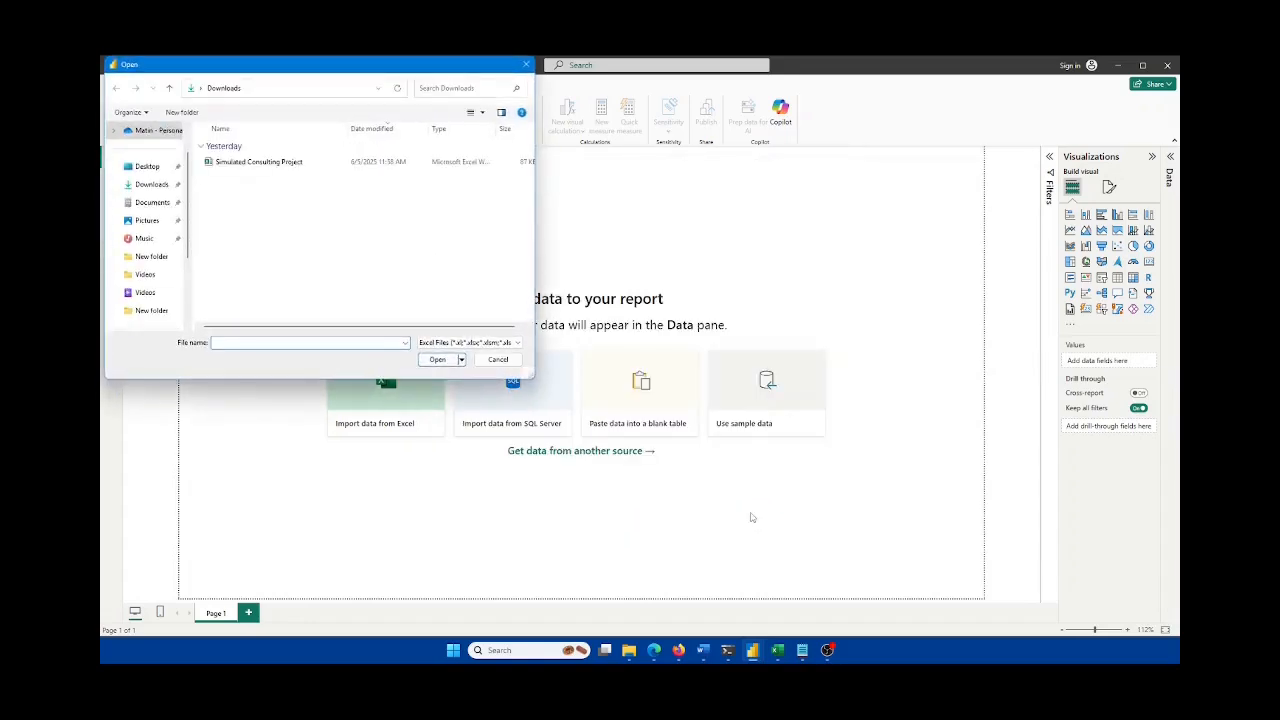
Step: Open the Simulated Consulting Project workbook from Downloads, then bring Excel to the front
double_click(251, 163)
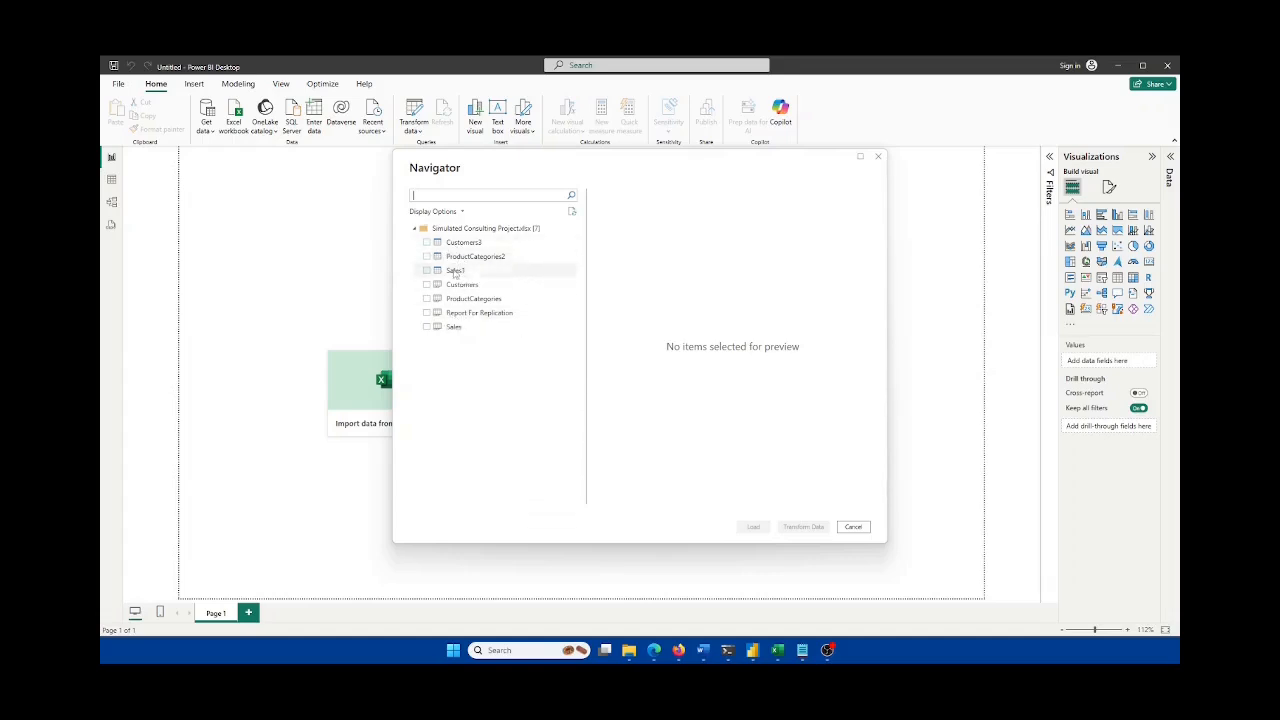
left_click(779, 651)
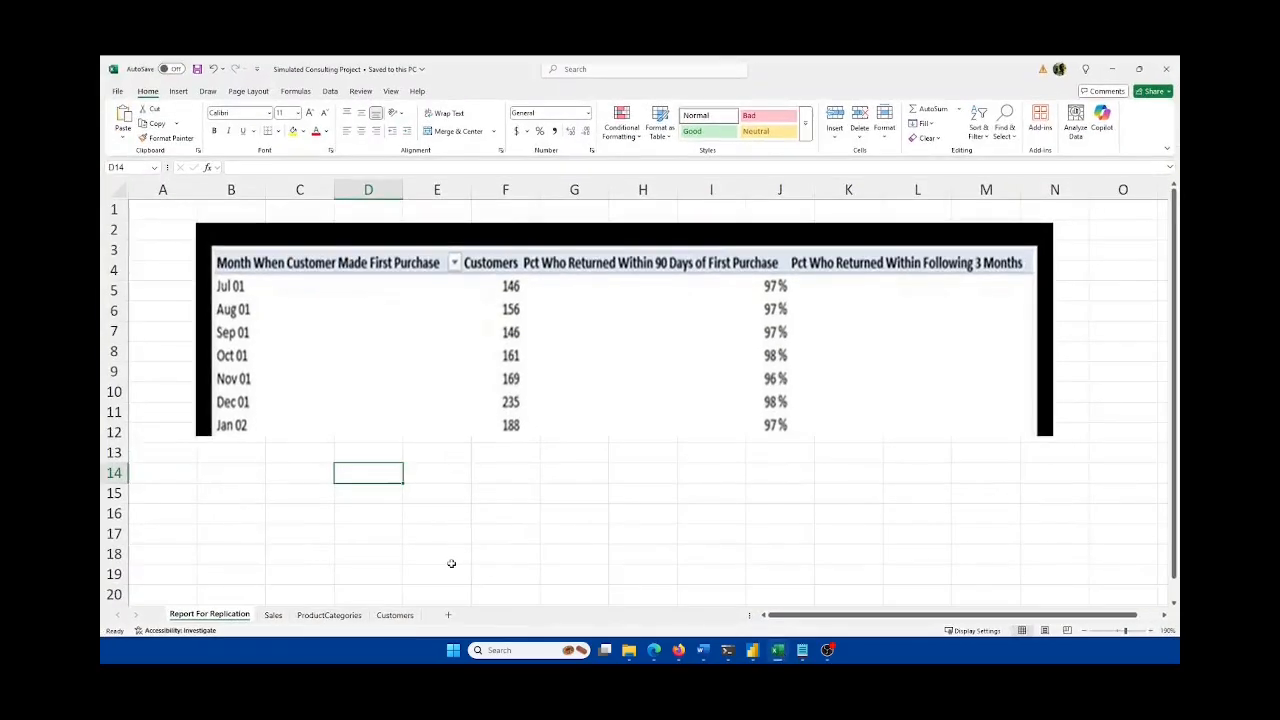
left_click(272, 615)
left_click(329, 614)
left_click(395, 615)
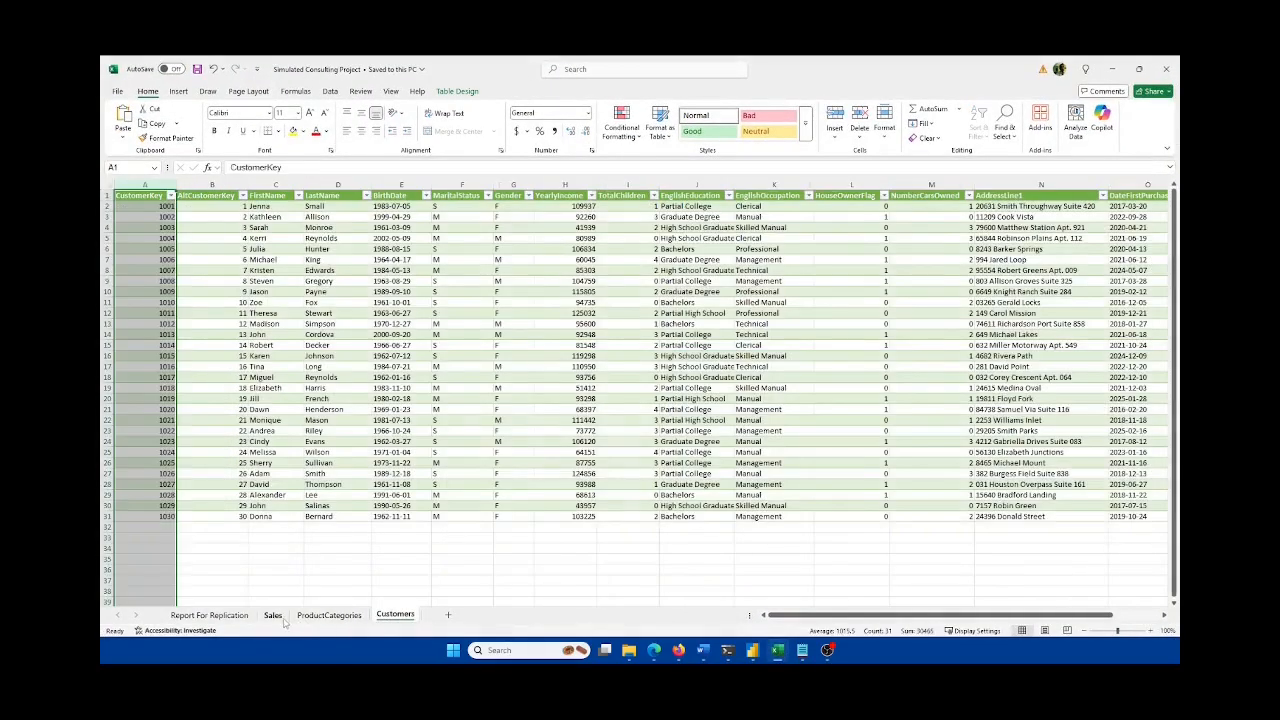
left_click(272, 615)
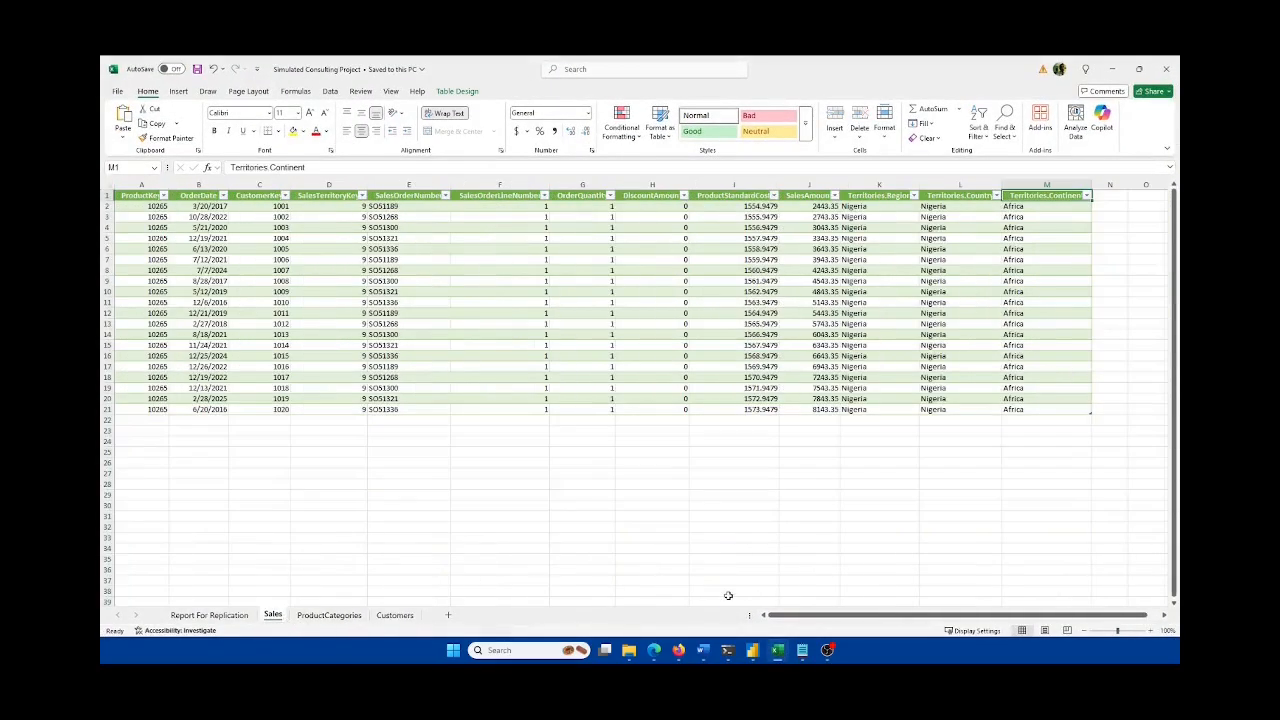
left_click(209, 615)
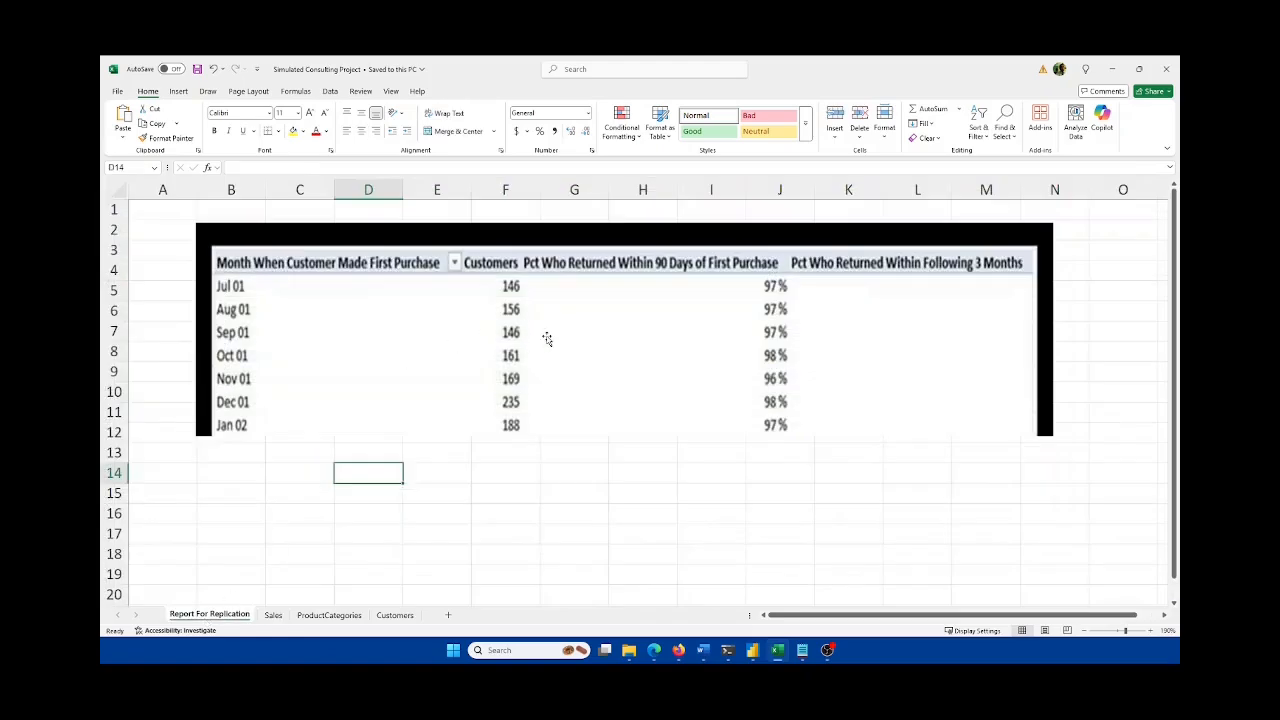
left_click(779, 651)
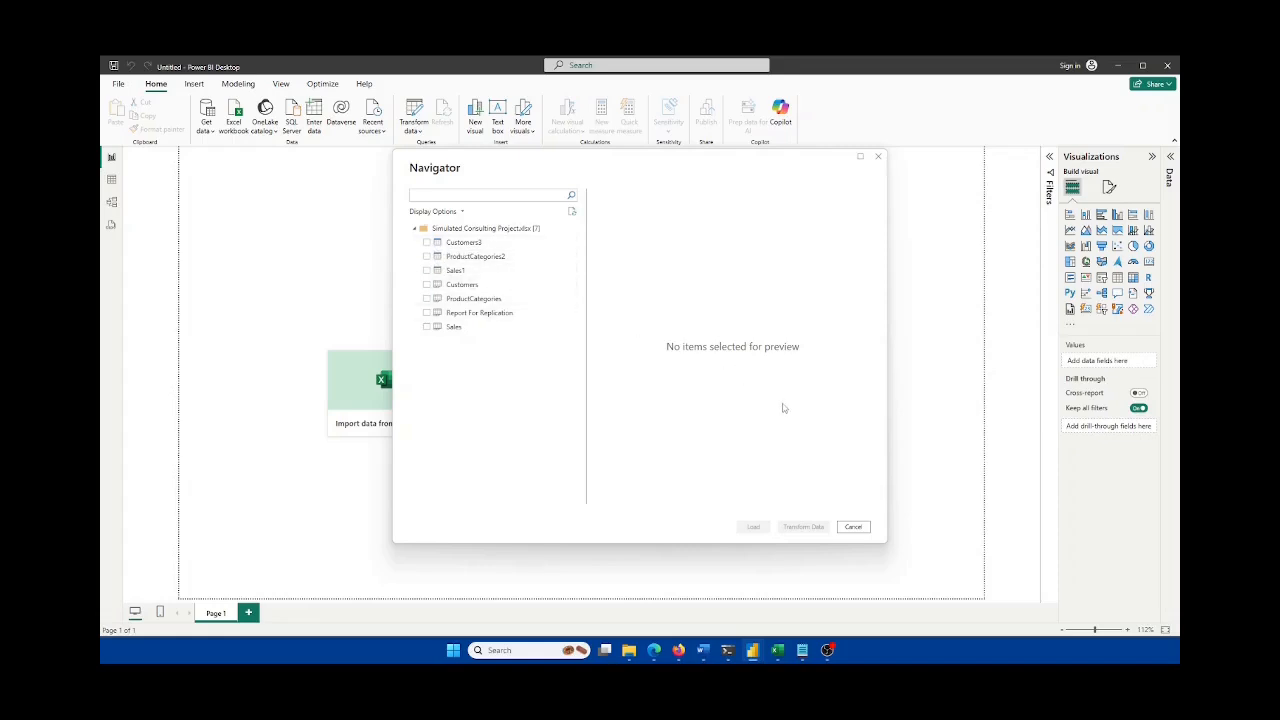
Step: Preview the Customers and Customers3 sheets in the Navigator, leaving both unticked
left_click(426, 285)
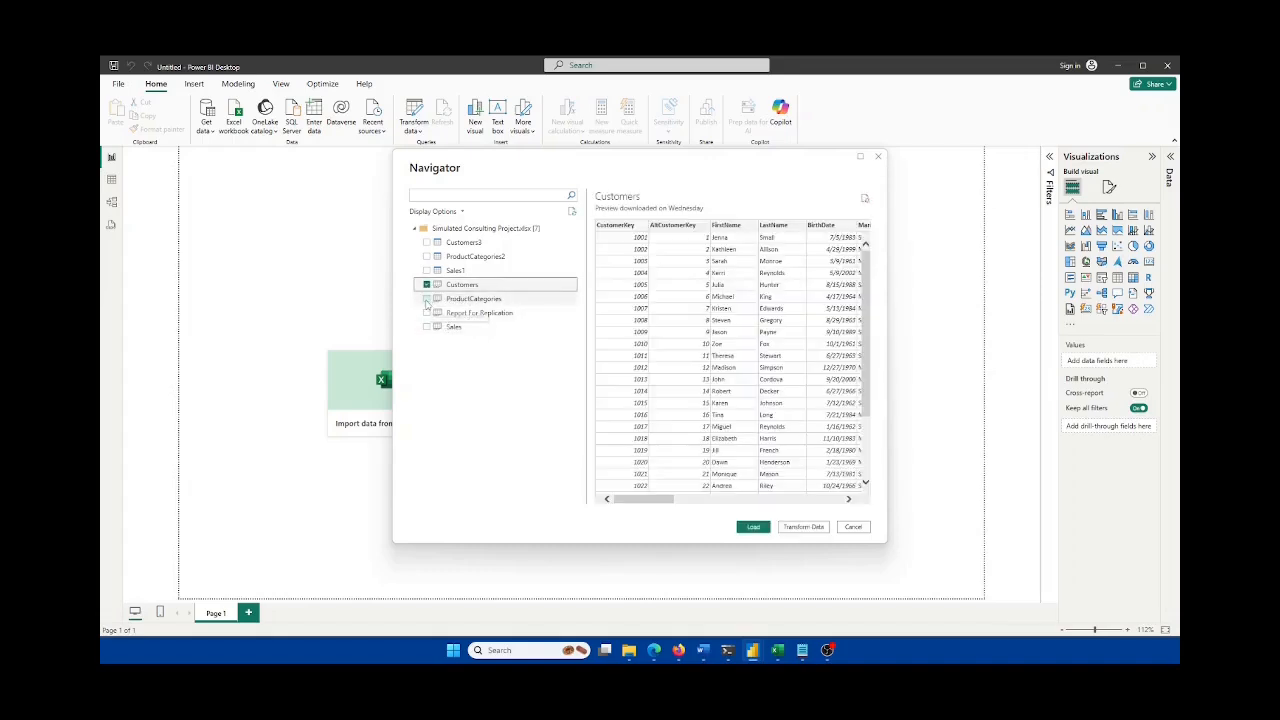
mouse_move(659, 496)
left_mouse_down()
mouse_move(797, 500)
mouse_move(670, 498)
left_mouse_up()
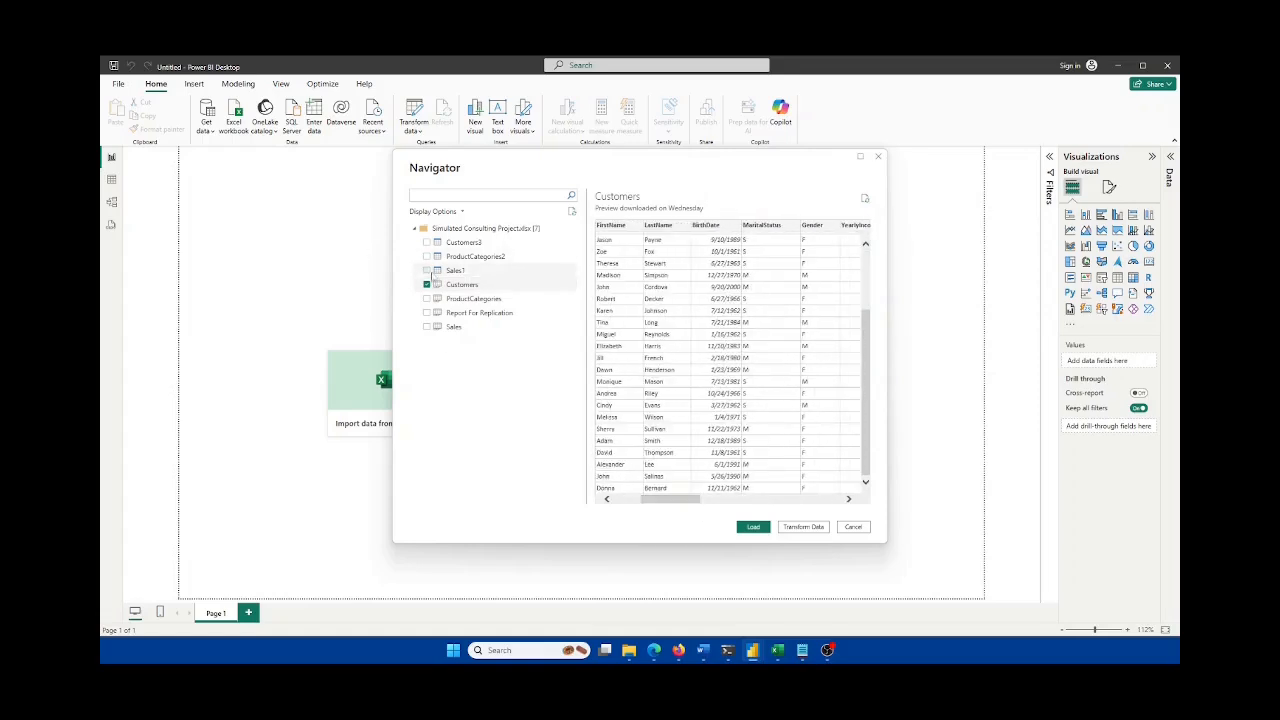
left_click(426, 285)
left_click(426, 242)
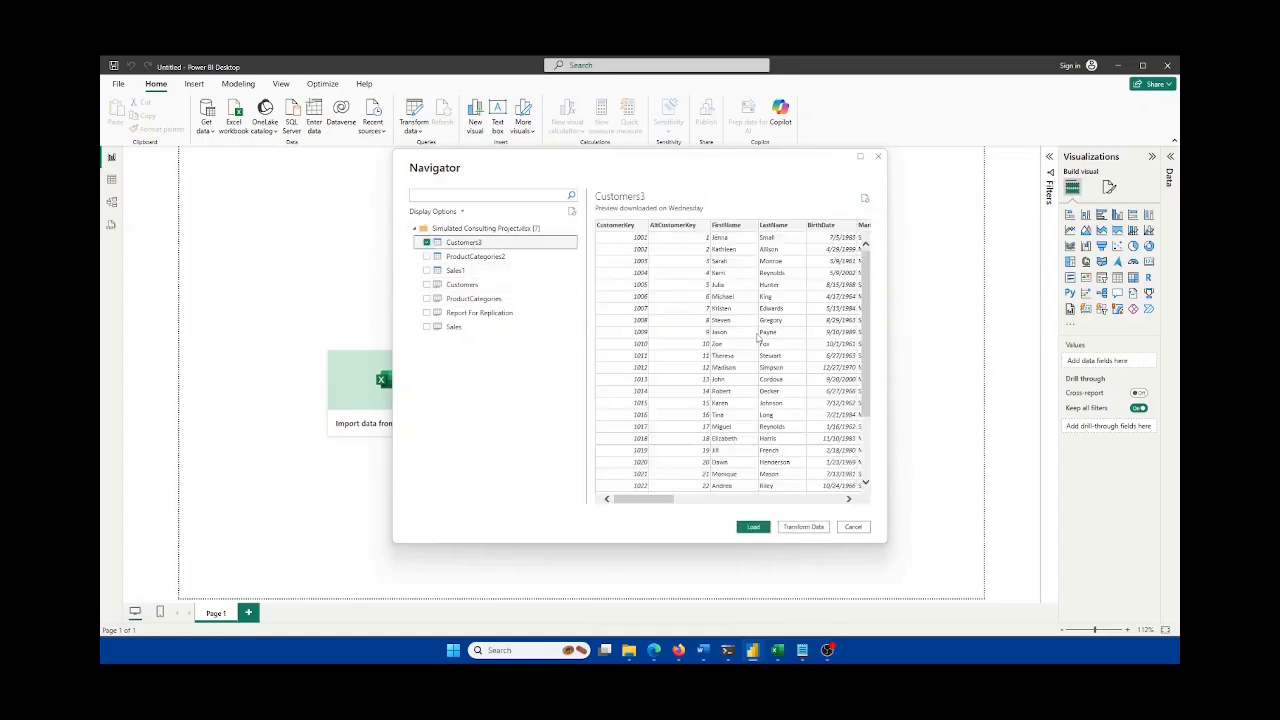
scroll(760, 360, "down", 3)
scroll(785, 375, "up", 1)
scroll(785, 375, "up", 2)
left_click(426, 242)
Step: Tick the Customers, ProductCategories and Sales sheets for import
left_click(426, 285)
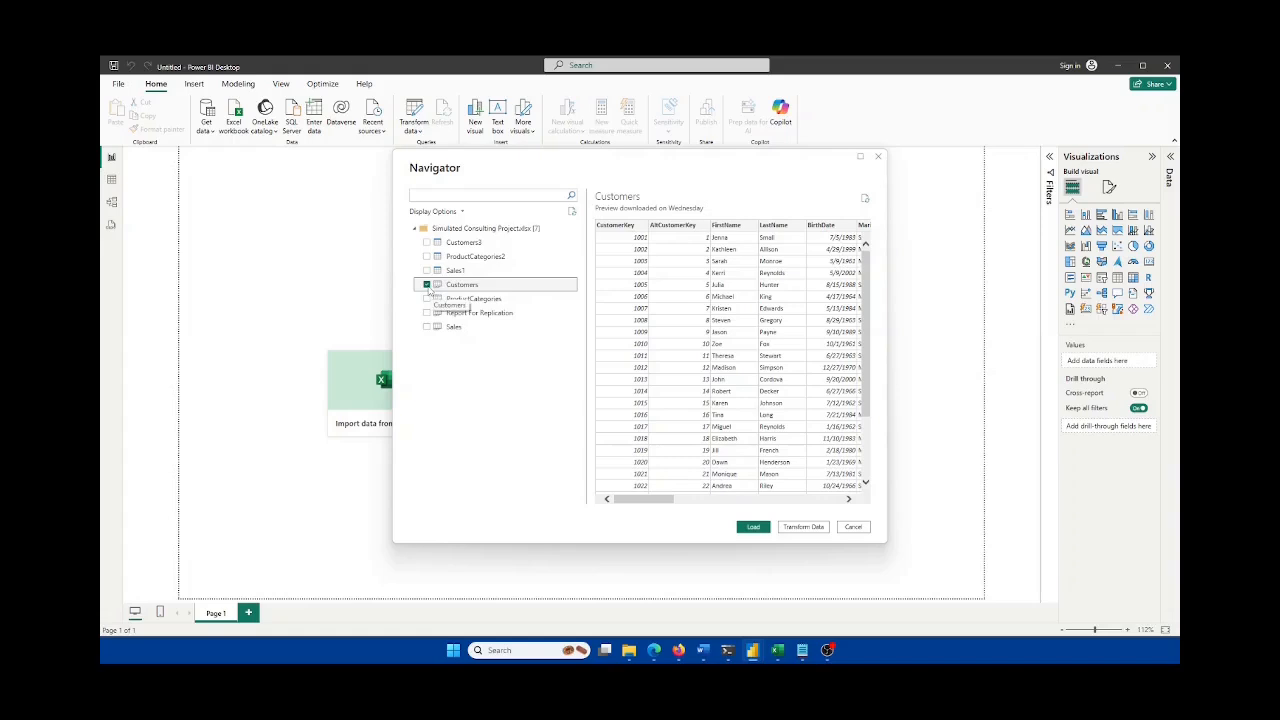
left_click(427, 299)
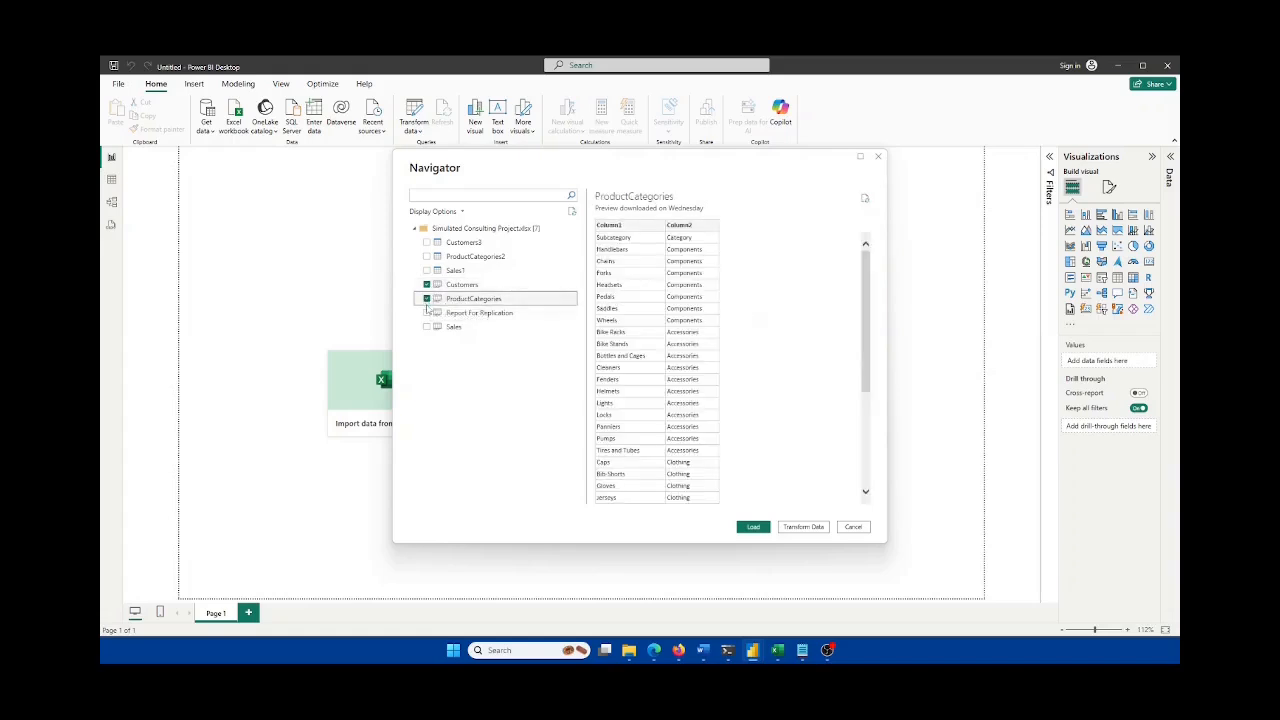
left_click(427, 327)
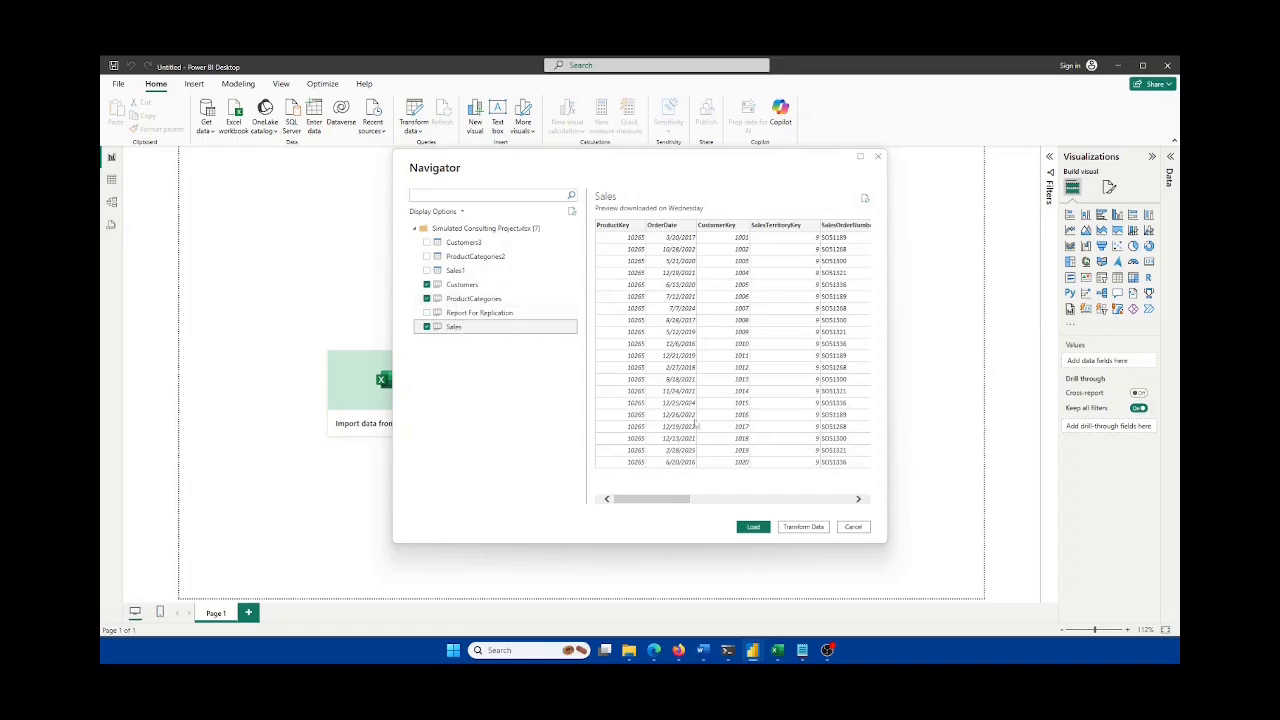
Step: Switch to Excel and select, then deselect, the report picture
left_click(777, 650)
left_click(466, 380)
left_click(457, 455)
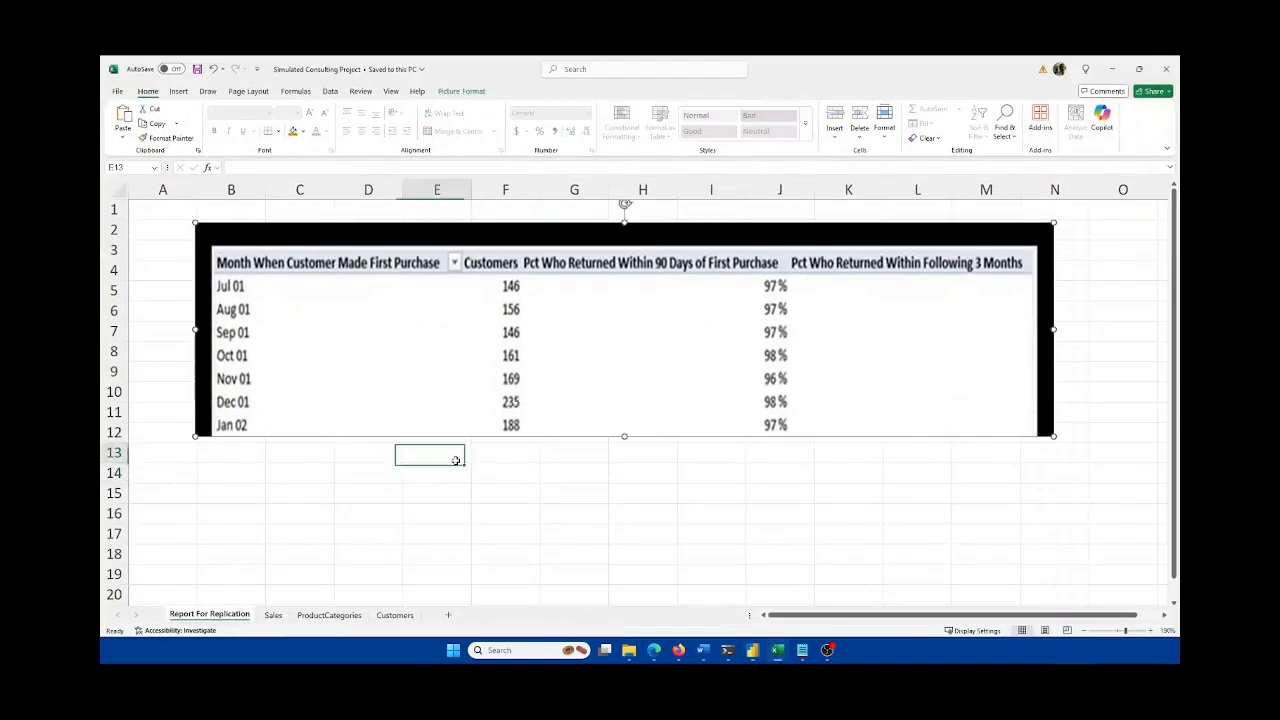
left_click(777, 651)
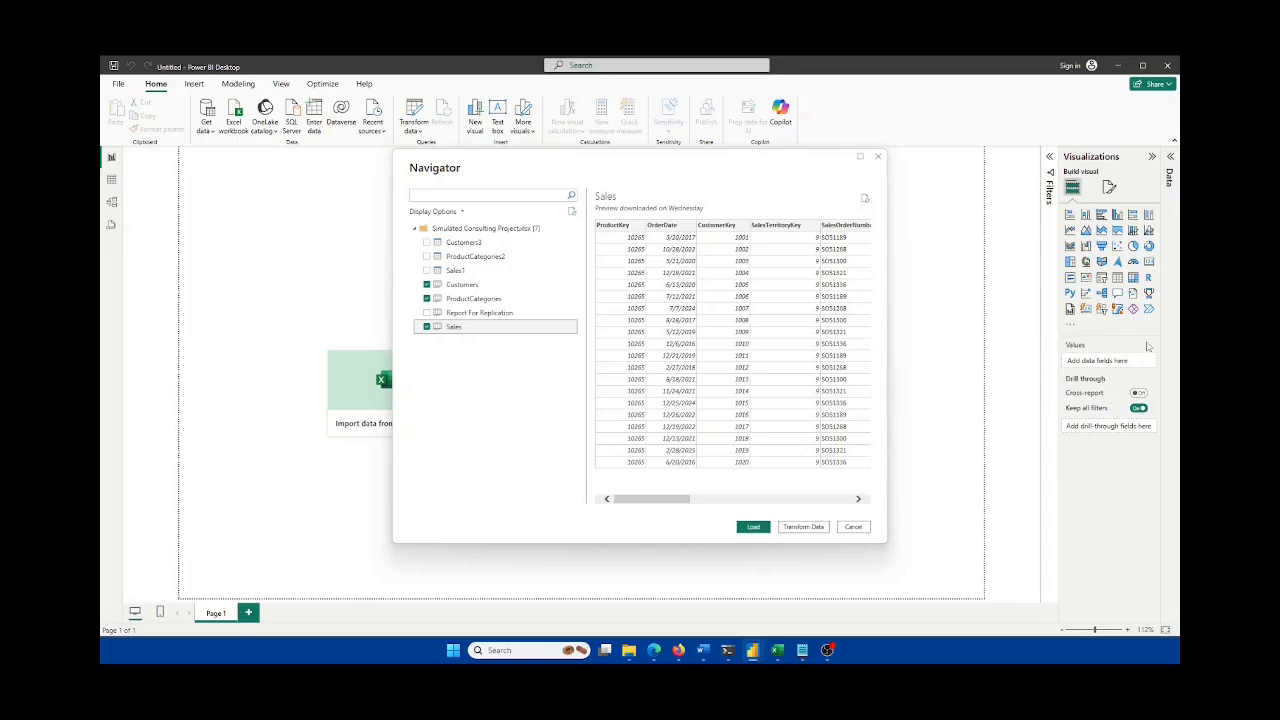
left_click(801, 528)
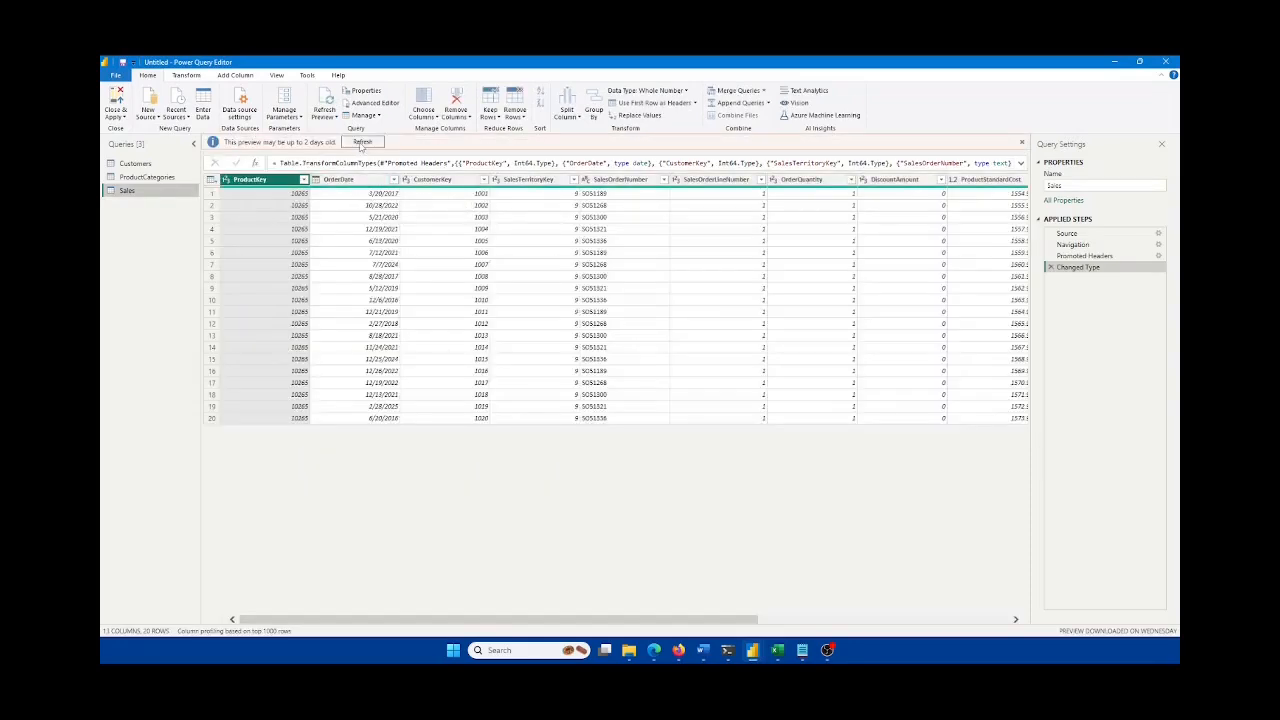
Step: Refresh the preview and review the Customers, ProductCategories and Sales queries, ending on Sales
left_click(362, 142)
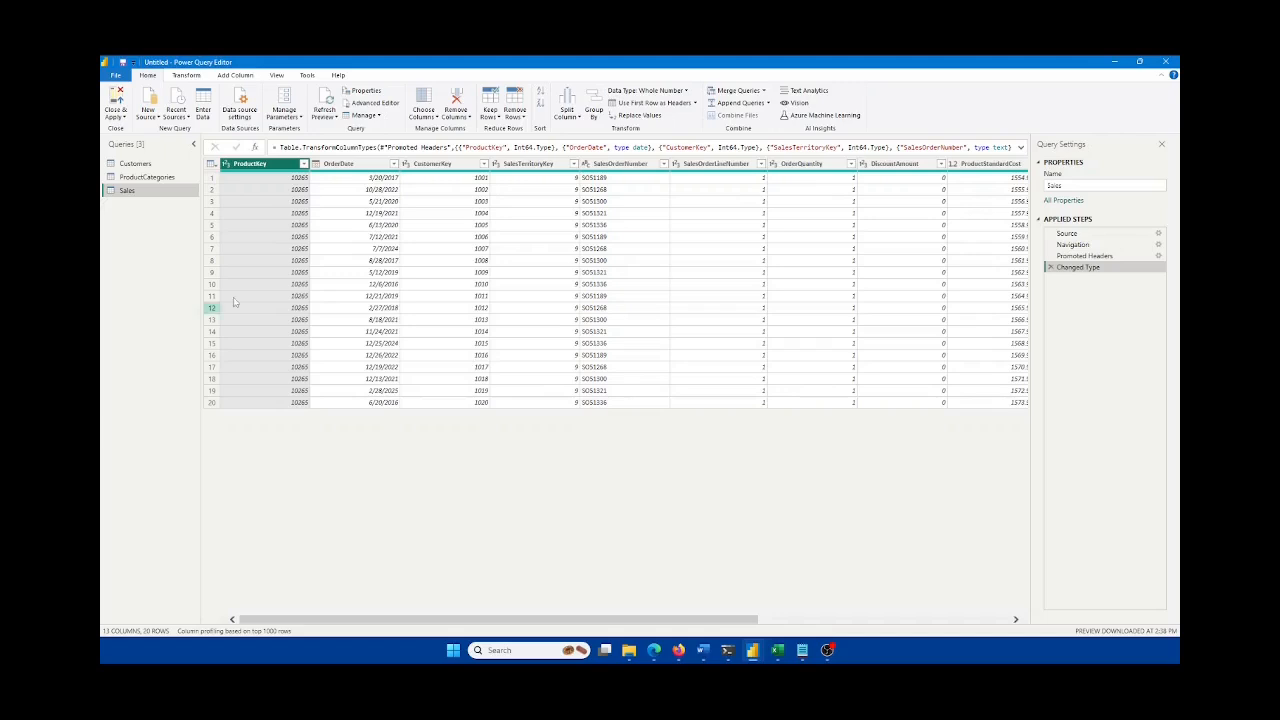
left_click(145, 177)
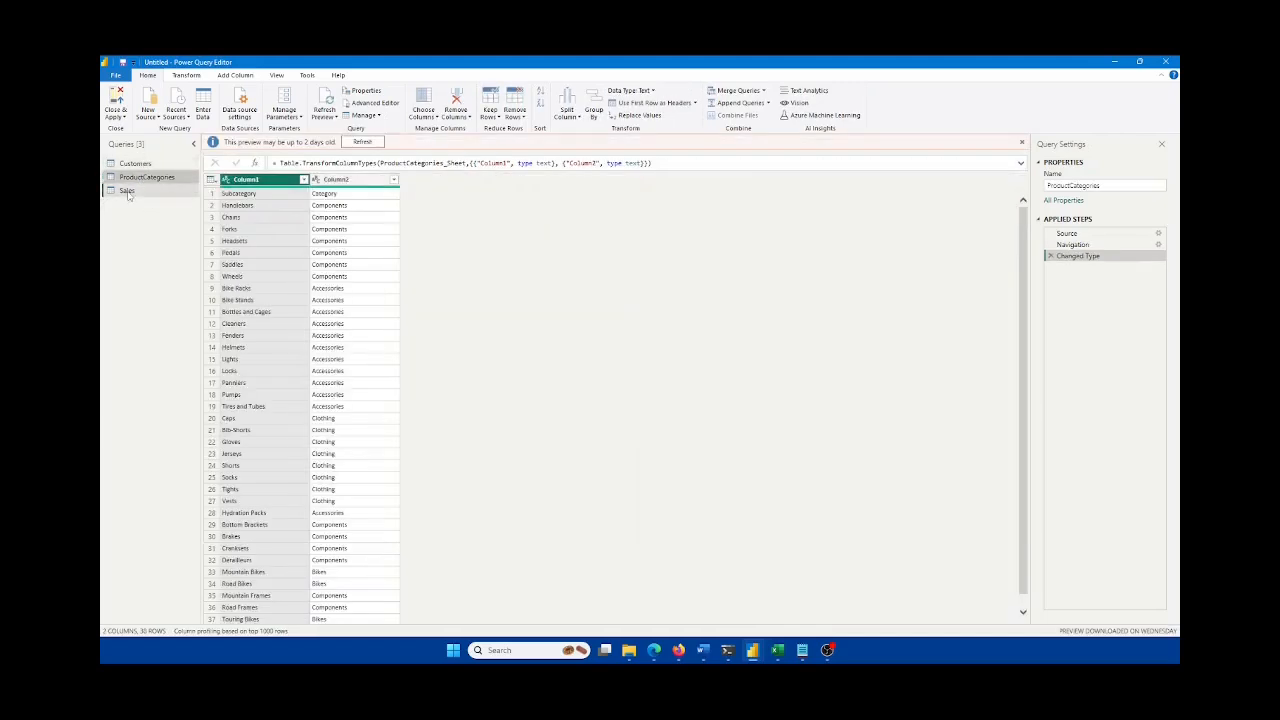
left_click(127, 190)
left_click(131, 179)
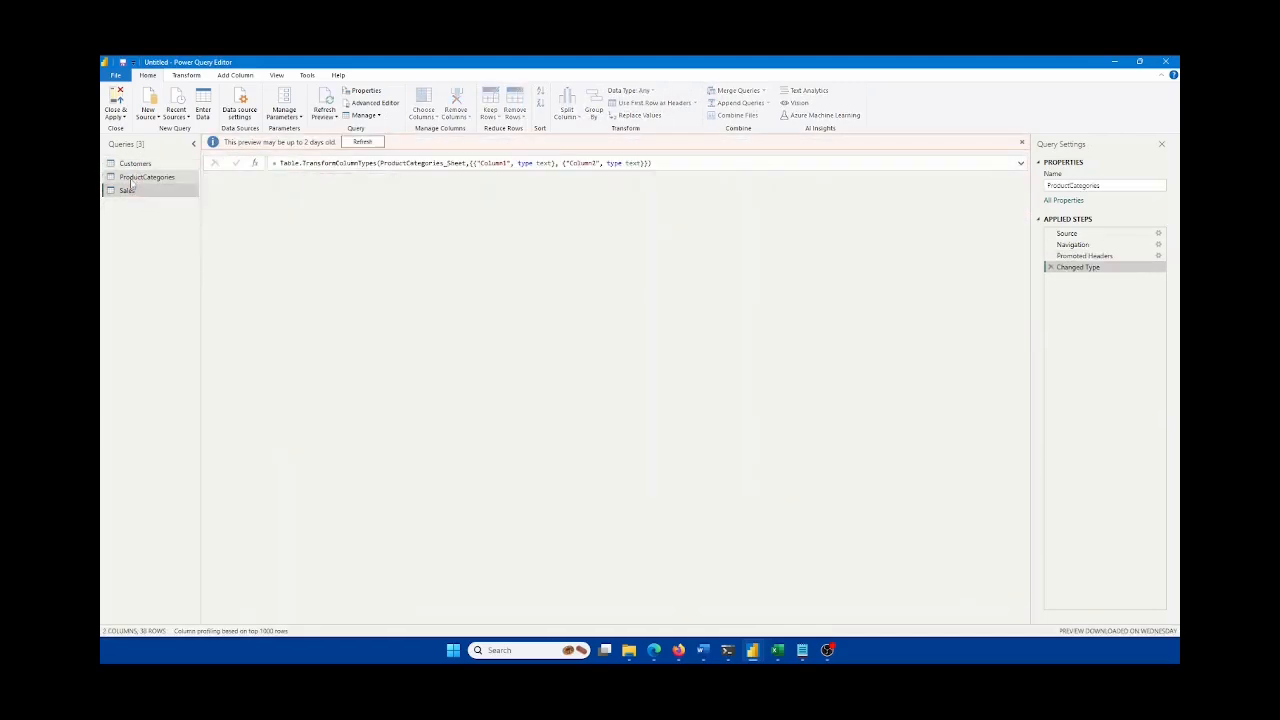
left_click(131, 179)
left_click(131, 165)
left_click(130, 179)
left_click(130, 190)
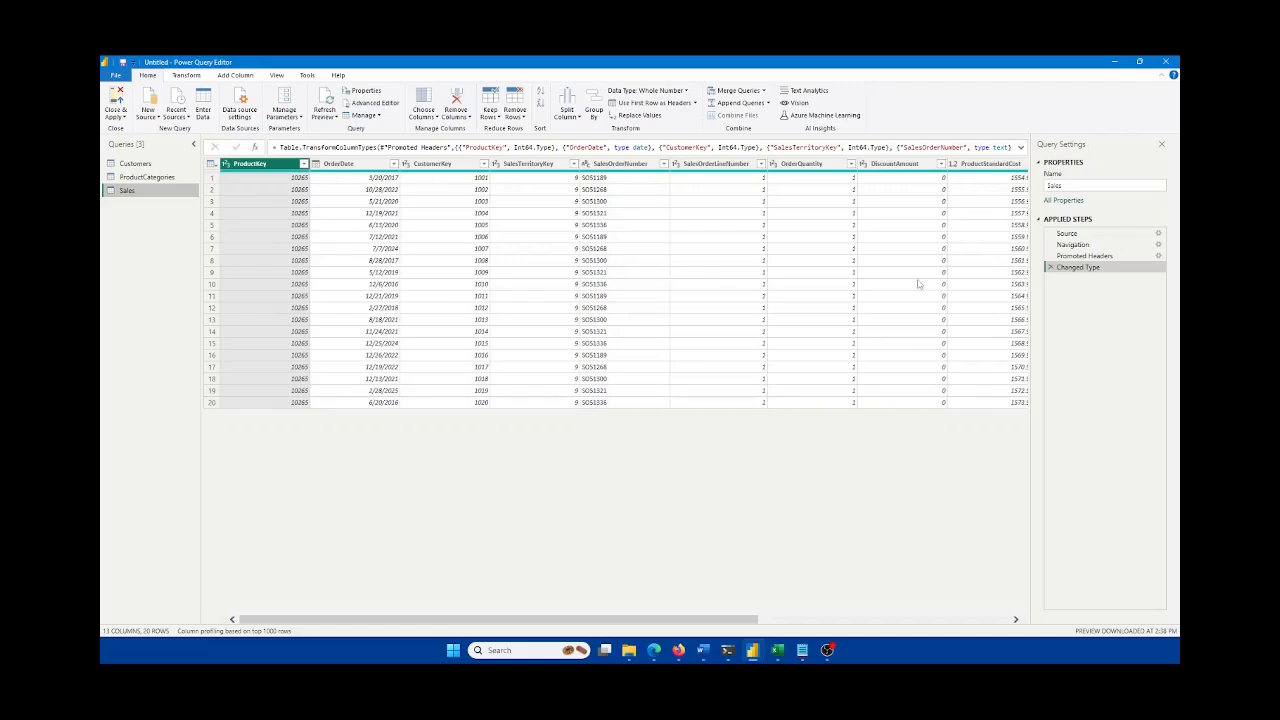
Step: Show the Customers query and scroll its grid right to select the CommuteDistance column
left_click(135, 163)
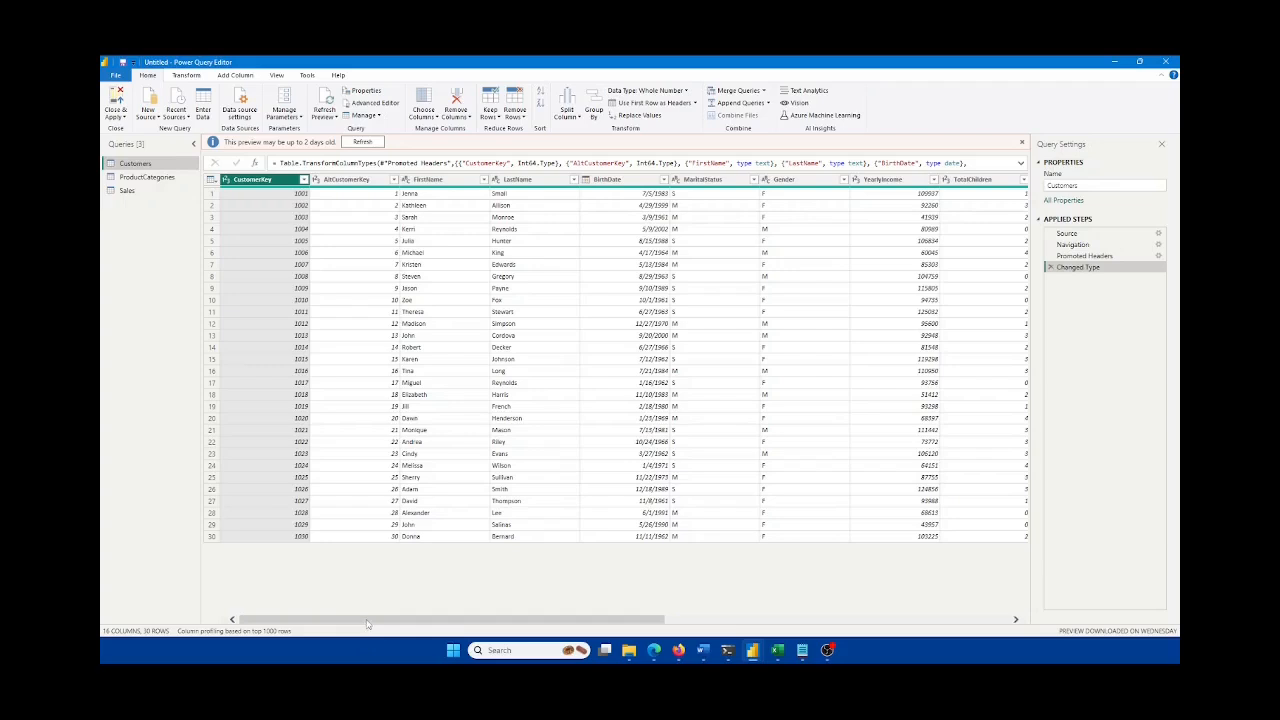
left_click_drag(367, 623, 400, 632)
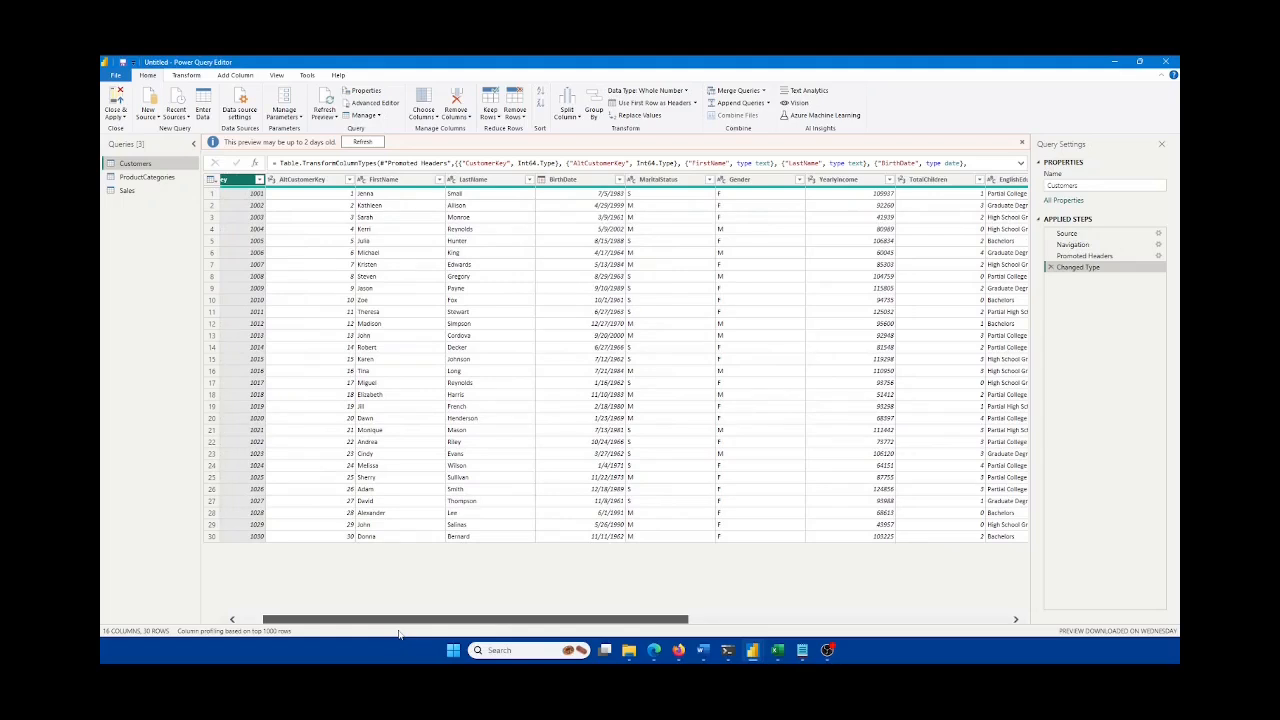
left_click_drag(399, 633, 408, 630)
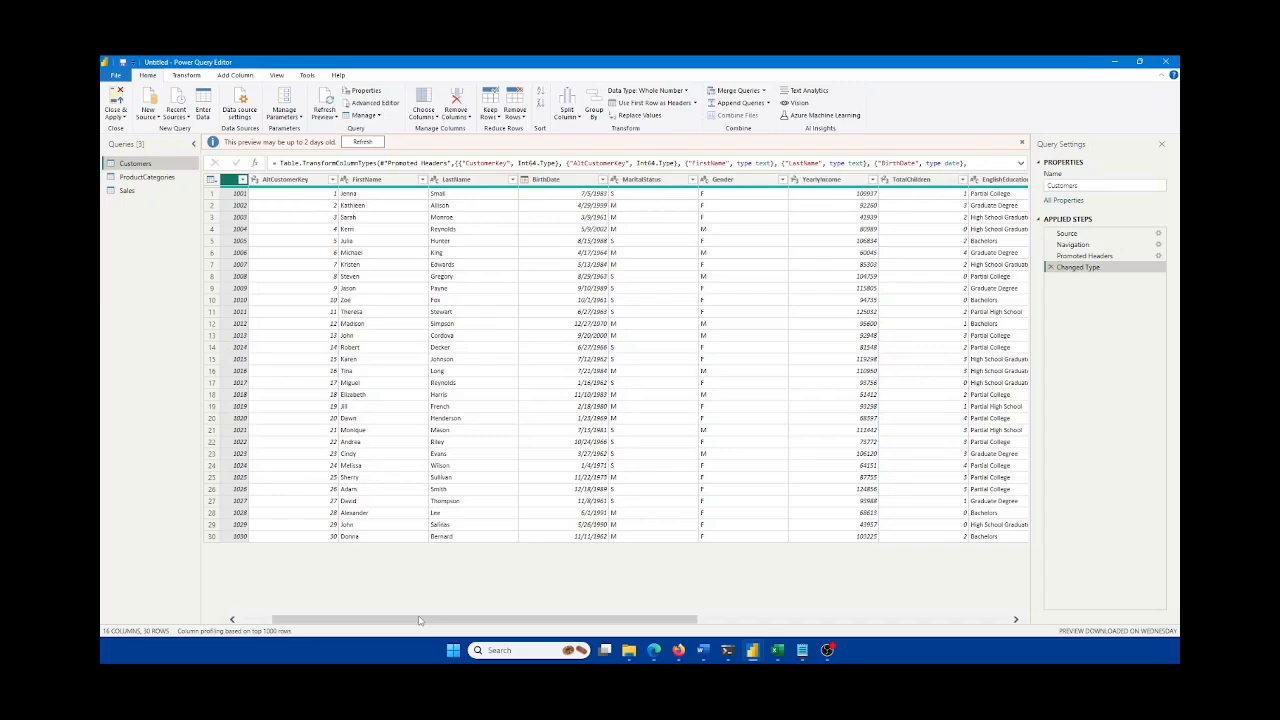
left_click_drag(420, 621, 733, 621)
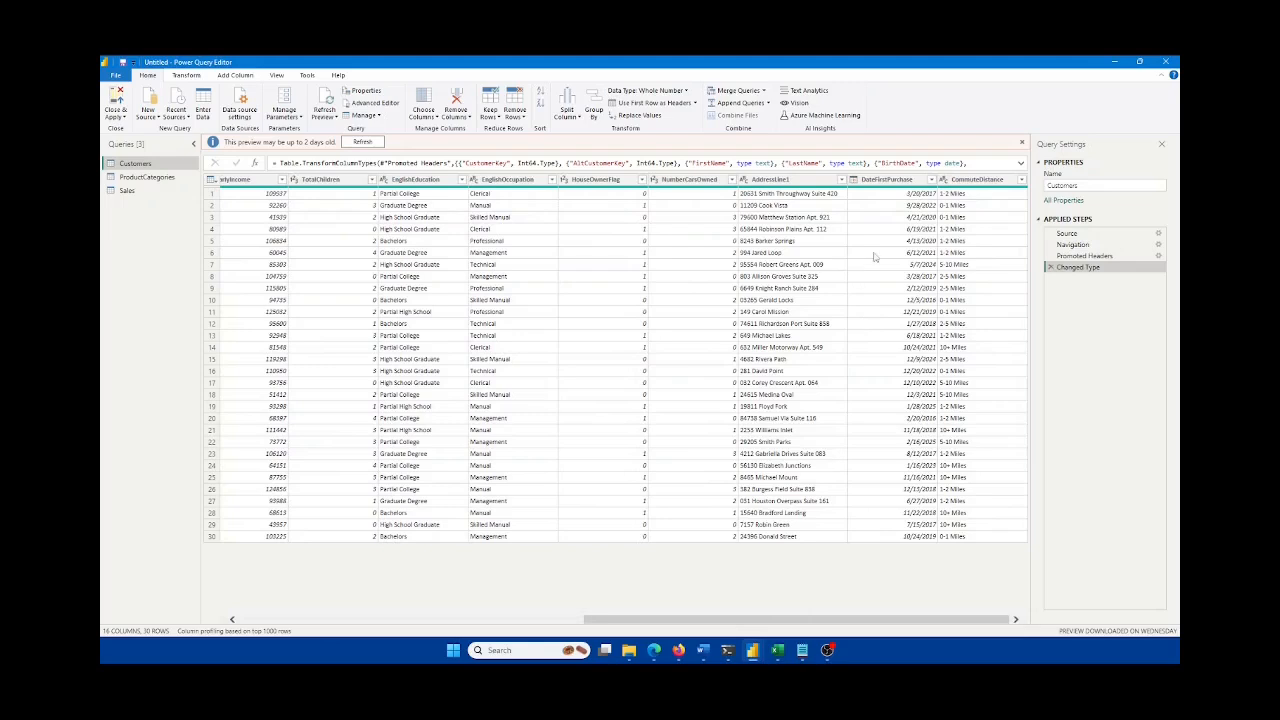
left_click(977, 180)
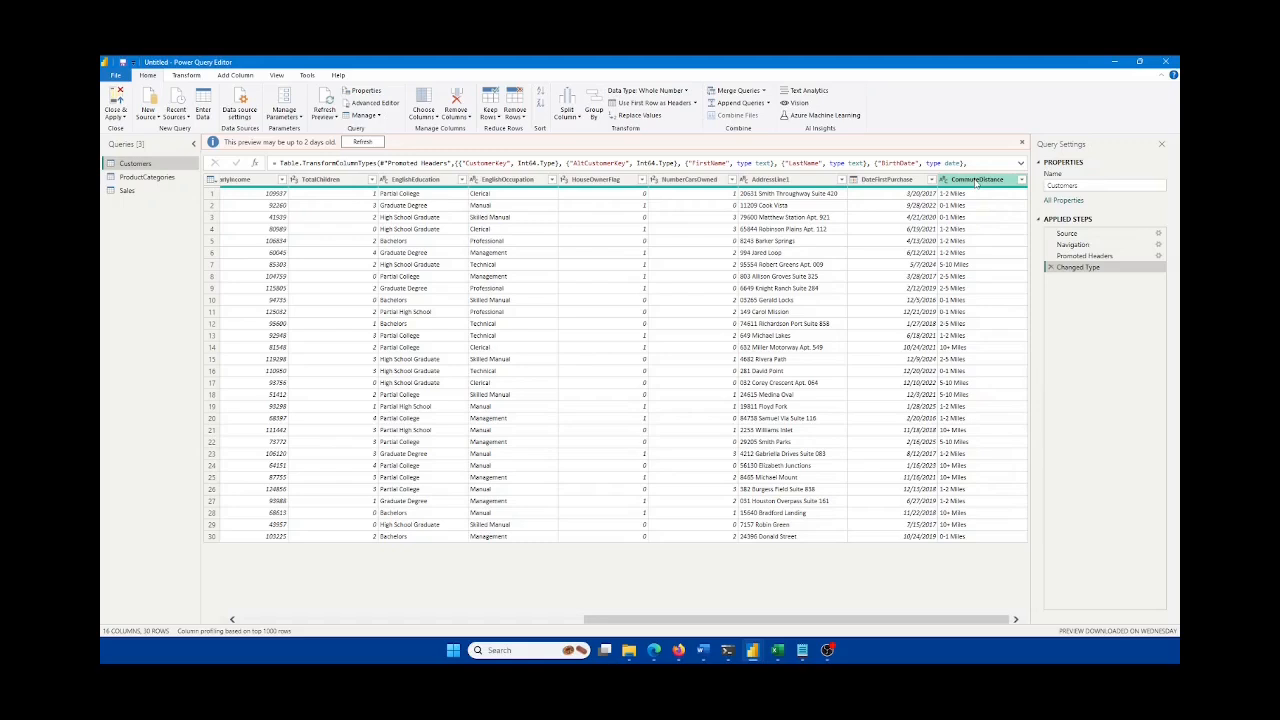
right_click(977, 180)
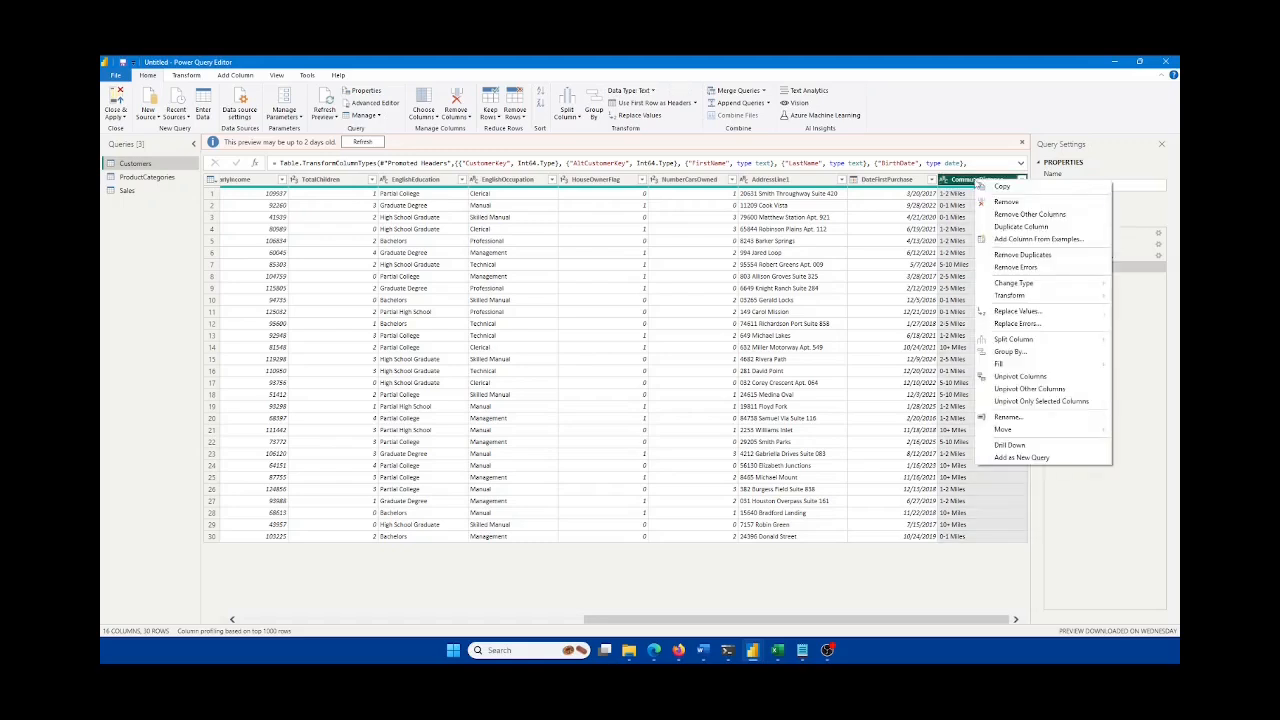
Step: Remove the CommuteDistance, NumberCarsOwned and TotalChildren columns from Customers, after one undone attempt
left_click(1008, 202)
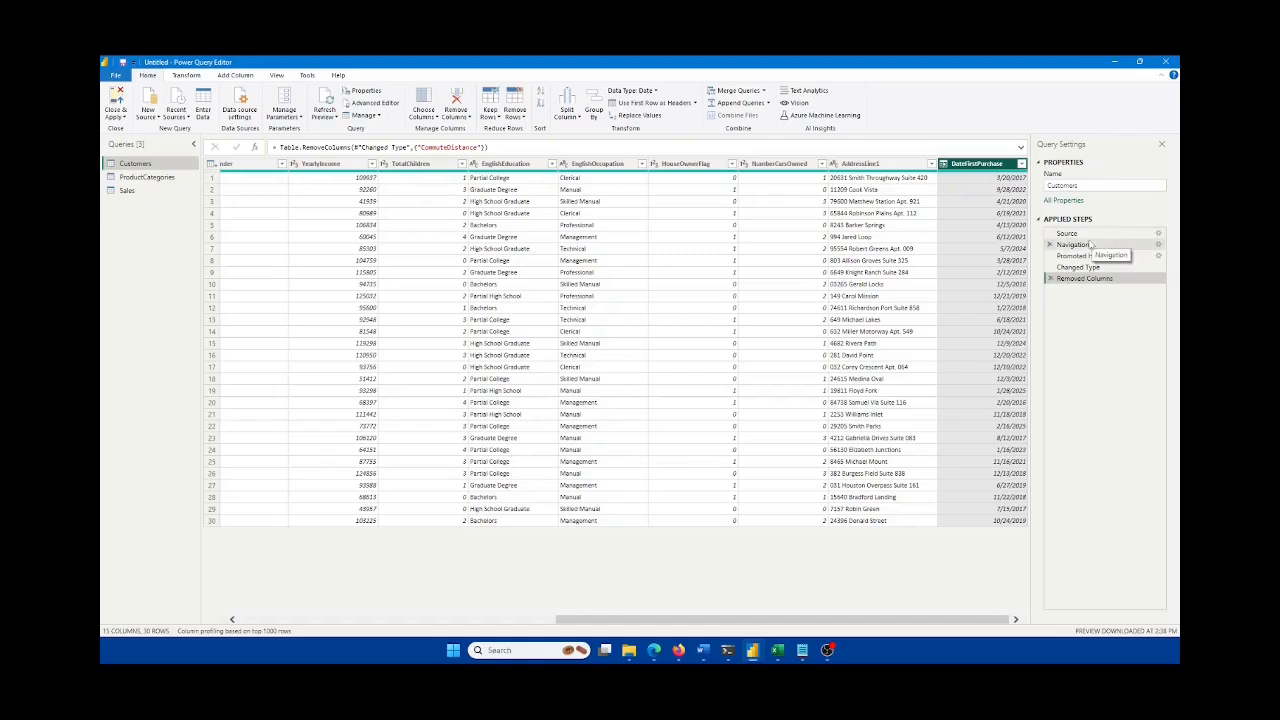
left_click(1050, 279)
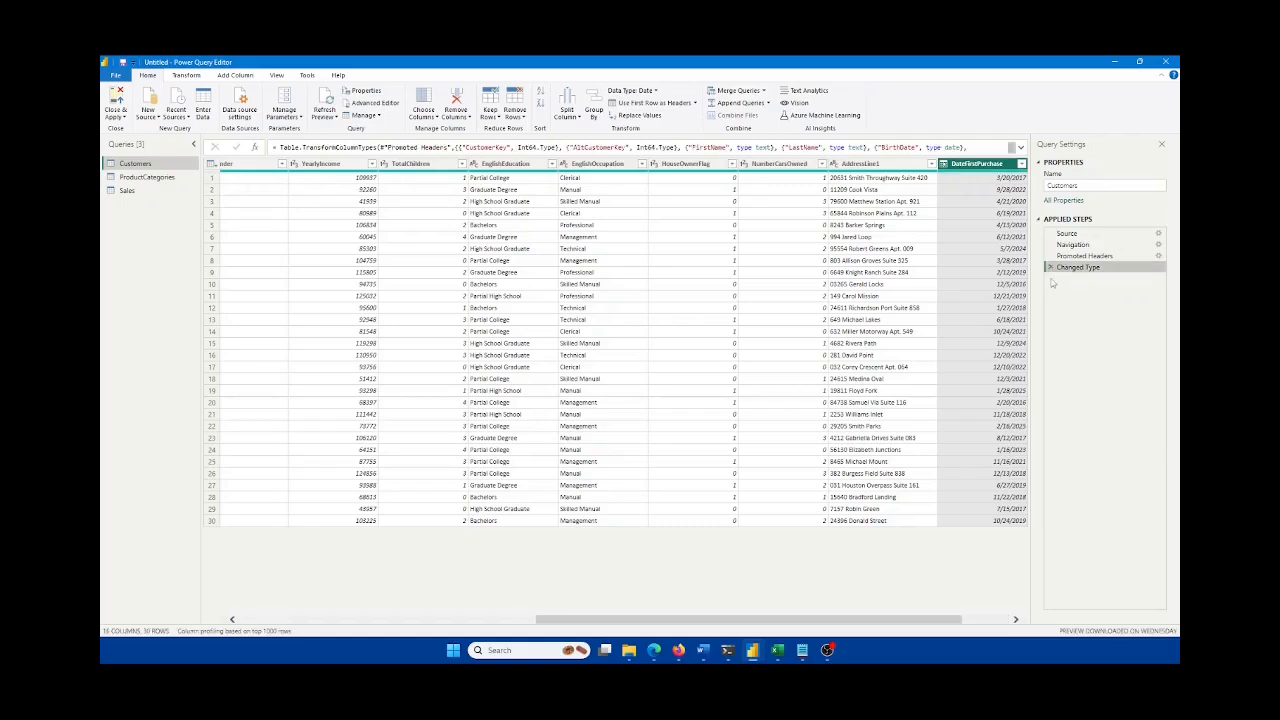
left_click_drag(739, 621, 788, 621)
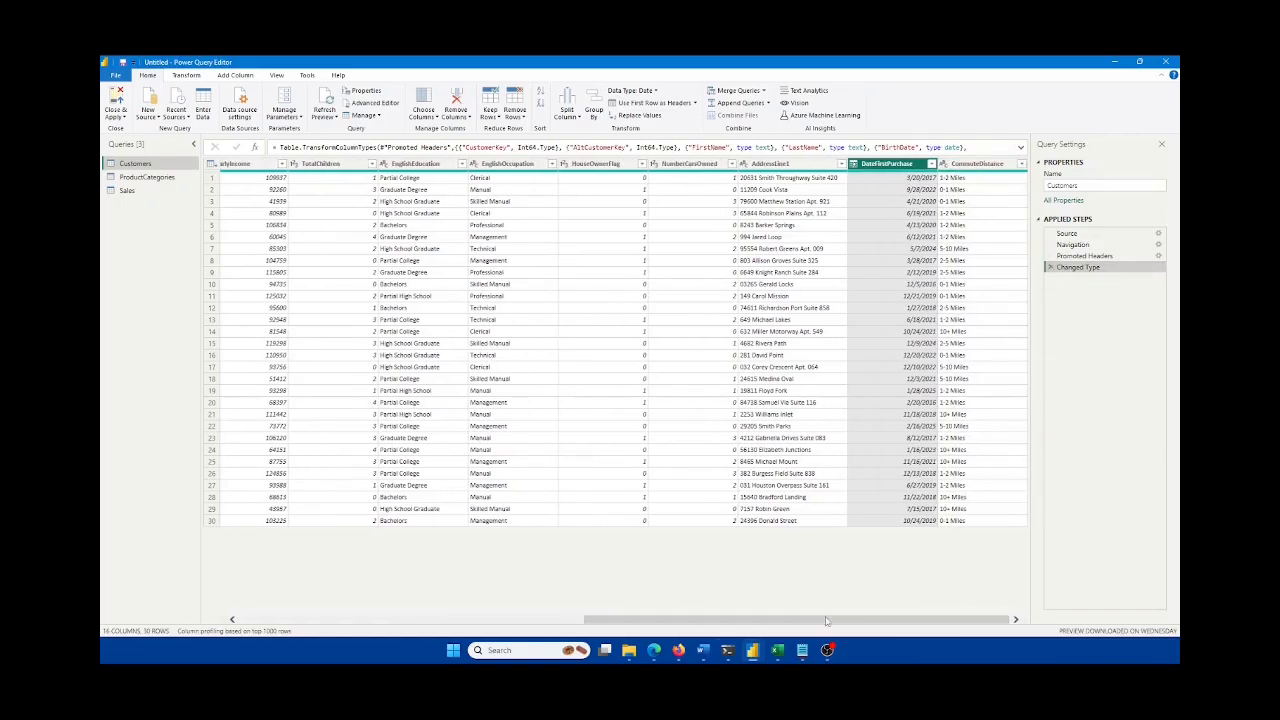
right_click(983, 173)
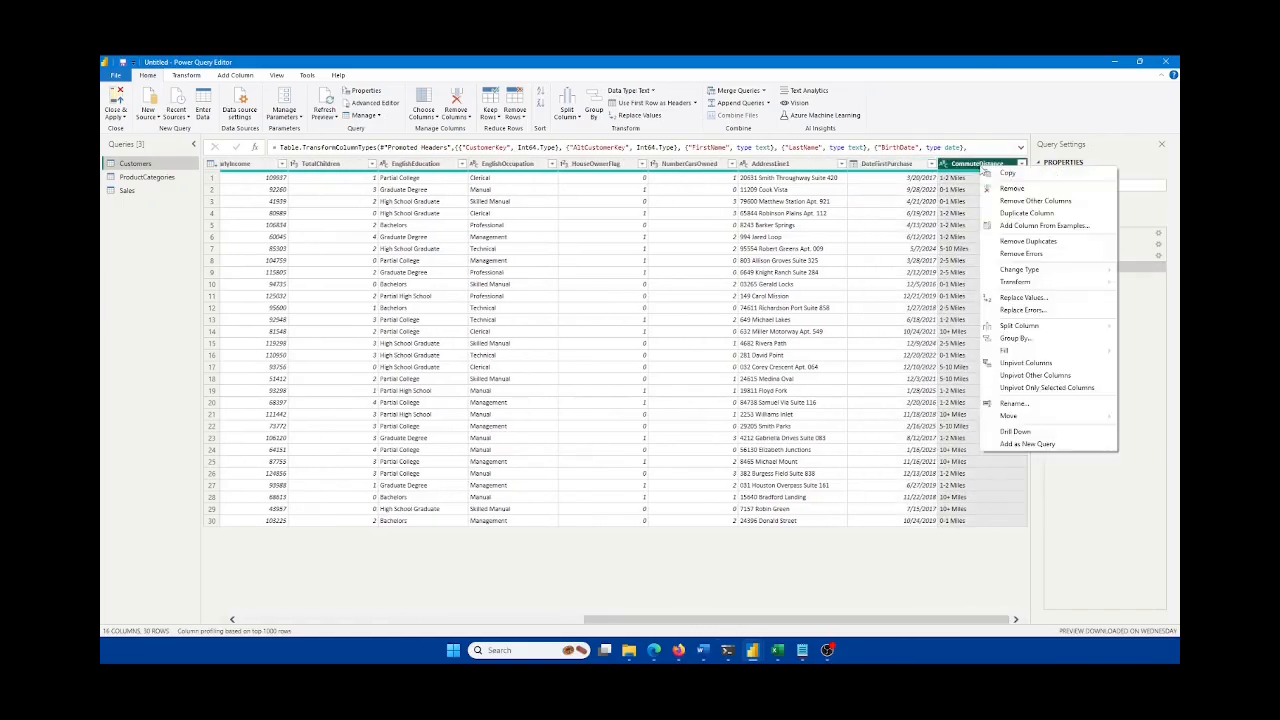
left_click(1010, 192)
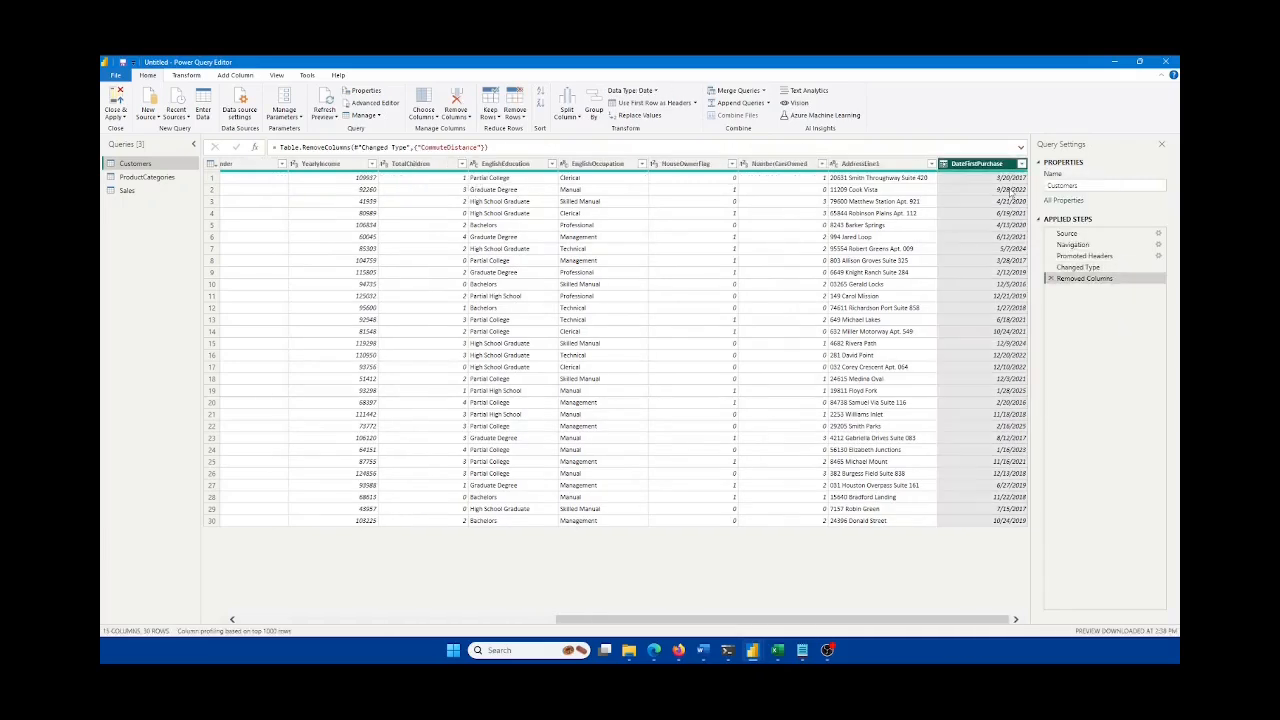
right_click(786, 166)
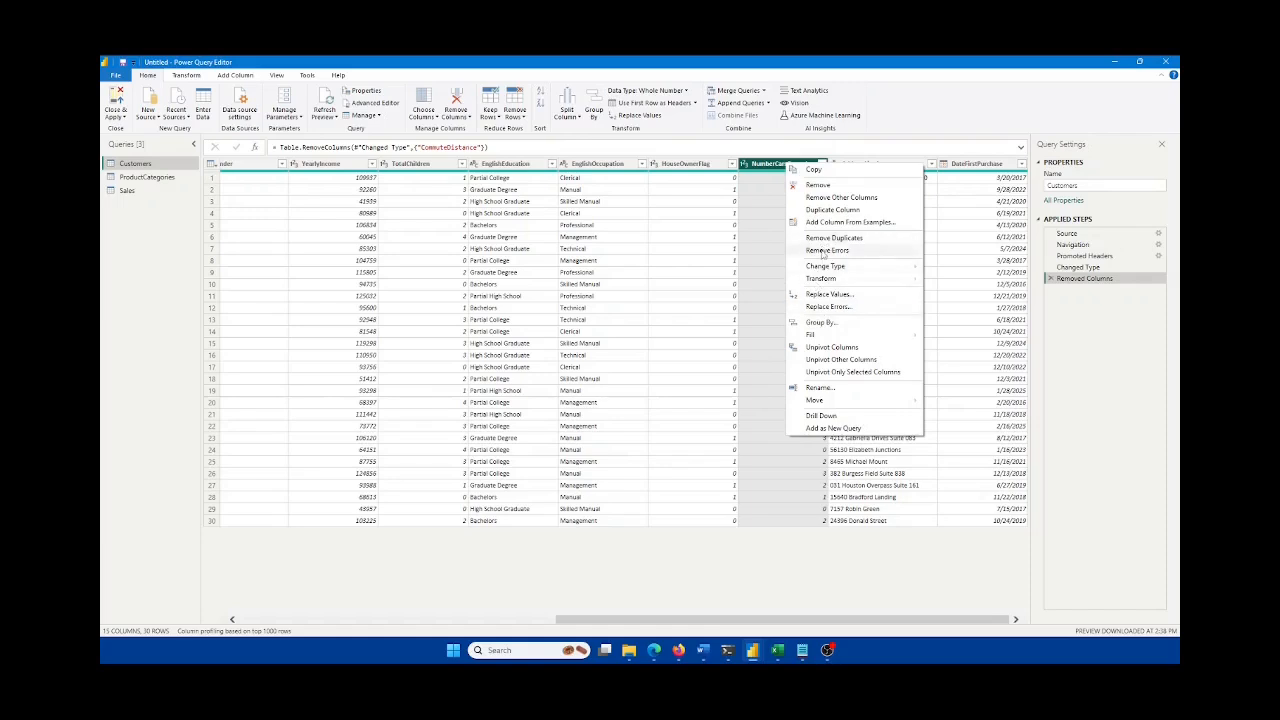
left_click(827, 187)
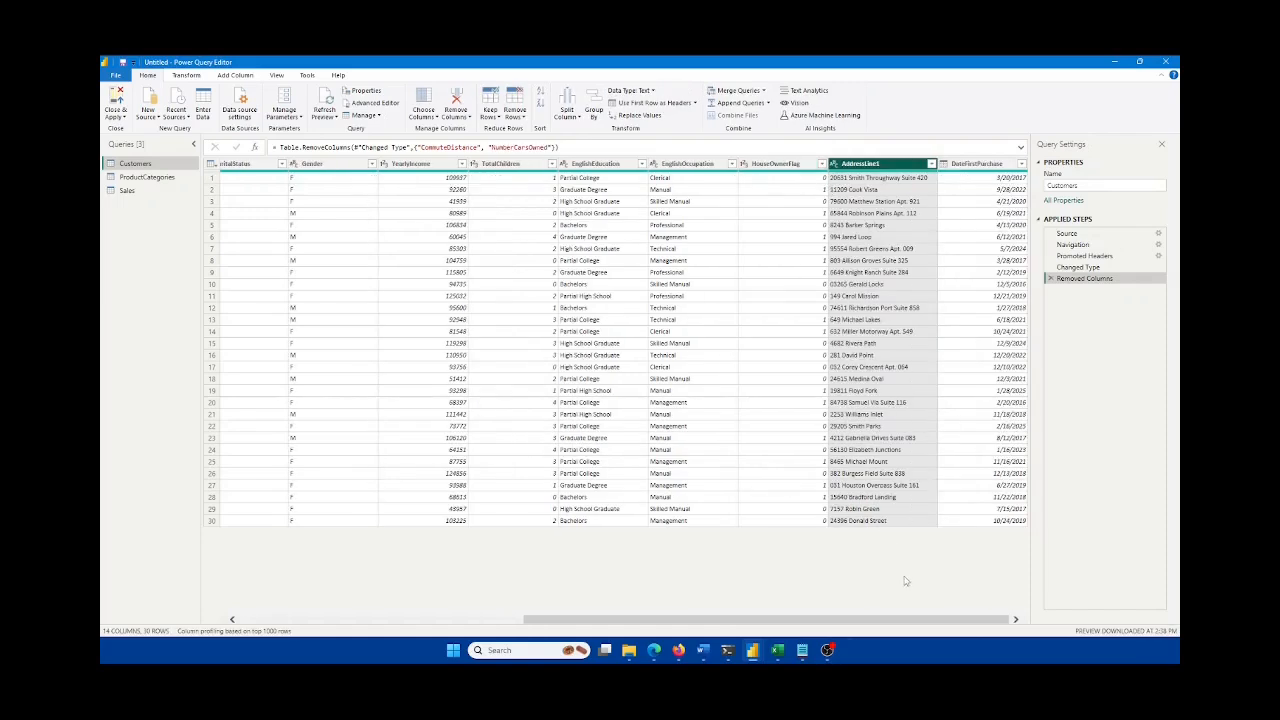
left_click_drag(998, 624, 962, 627)
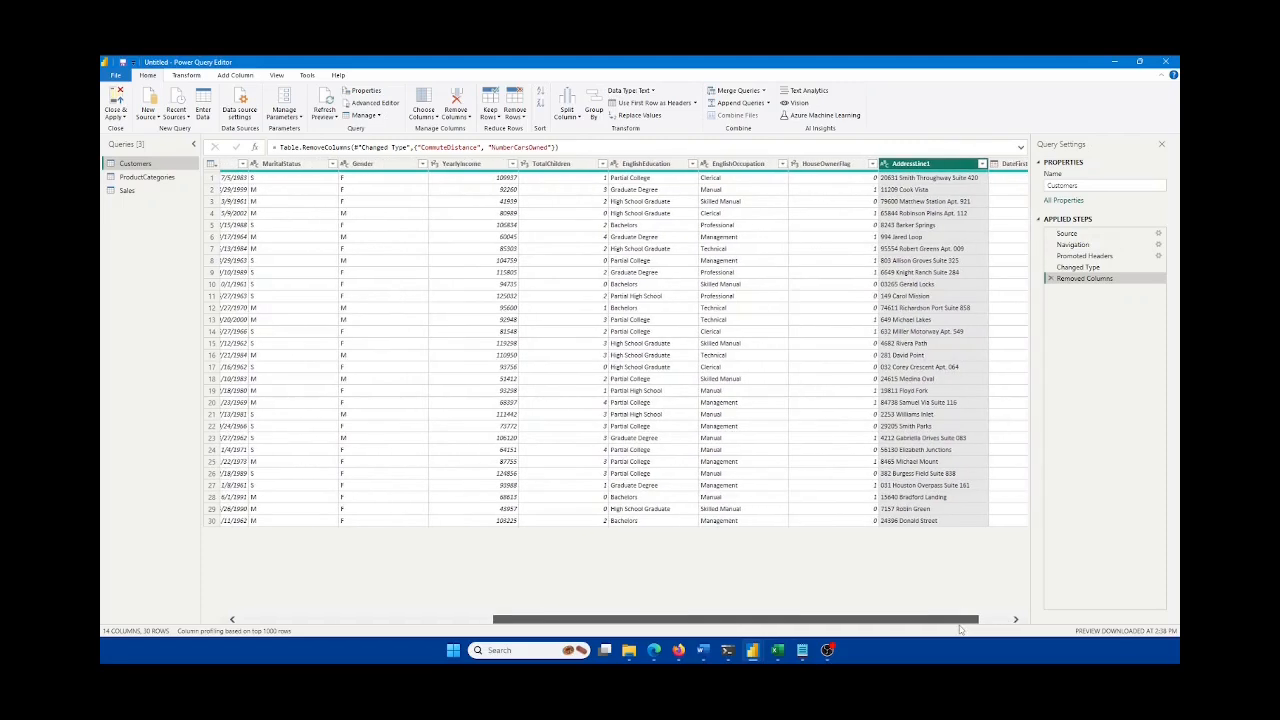
right_click(562, 165)
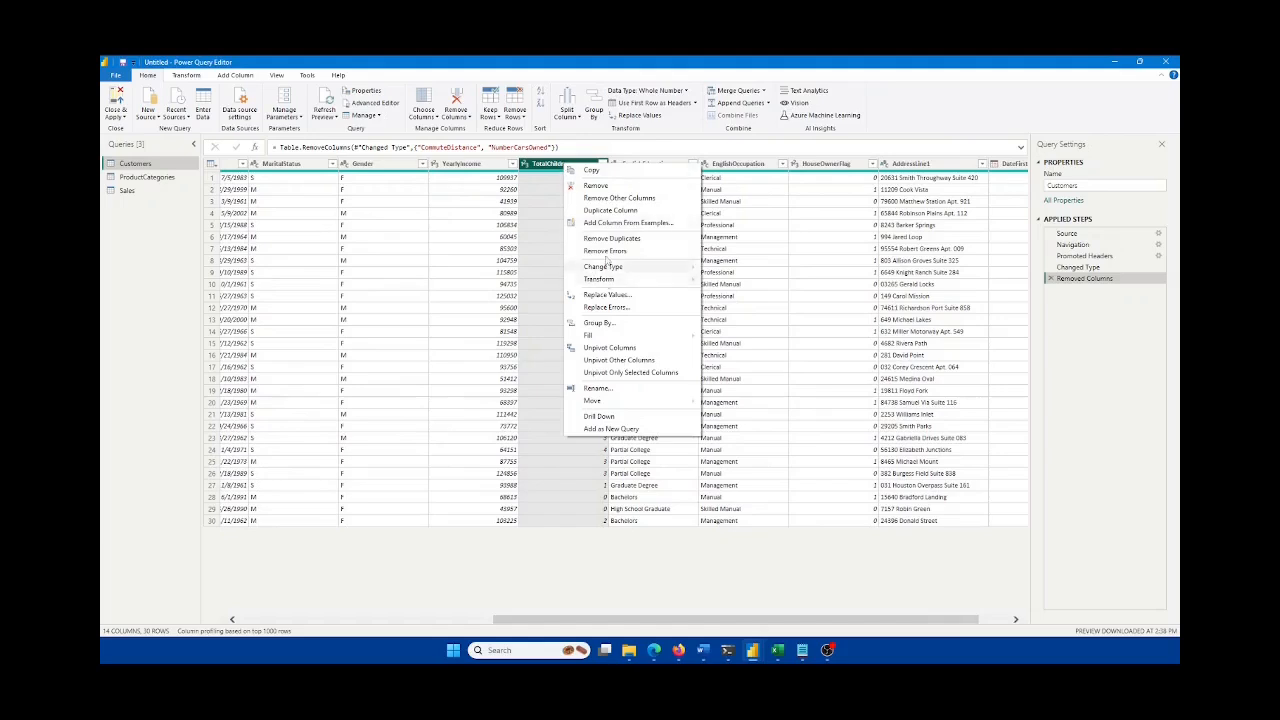
left_click(600, 186)
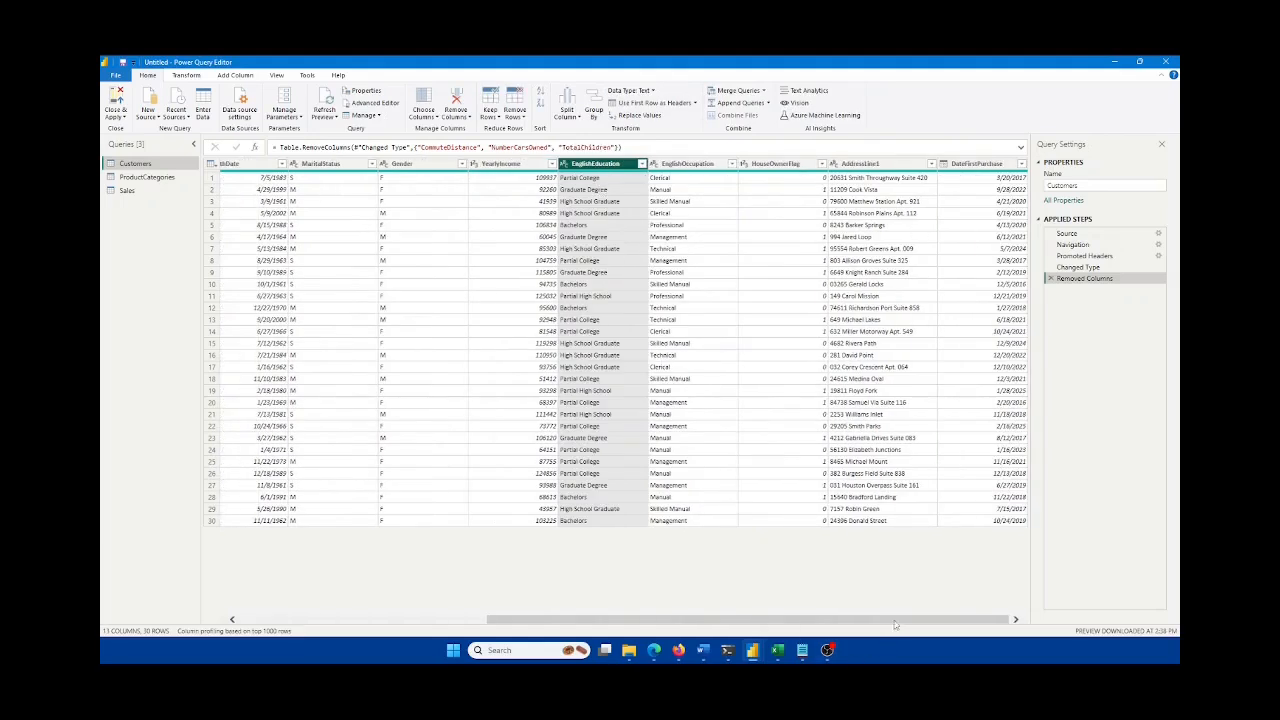
left_click_drag(897, 628, 565, 630)
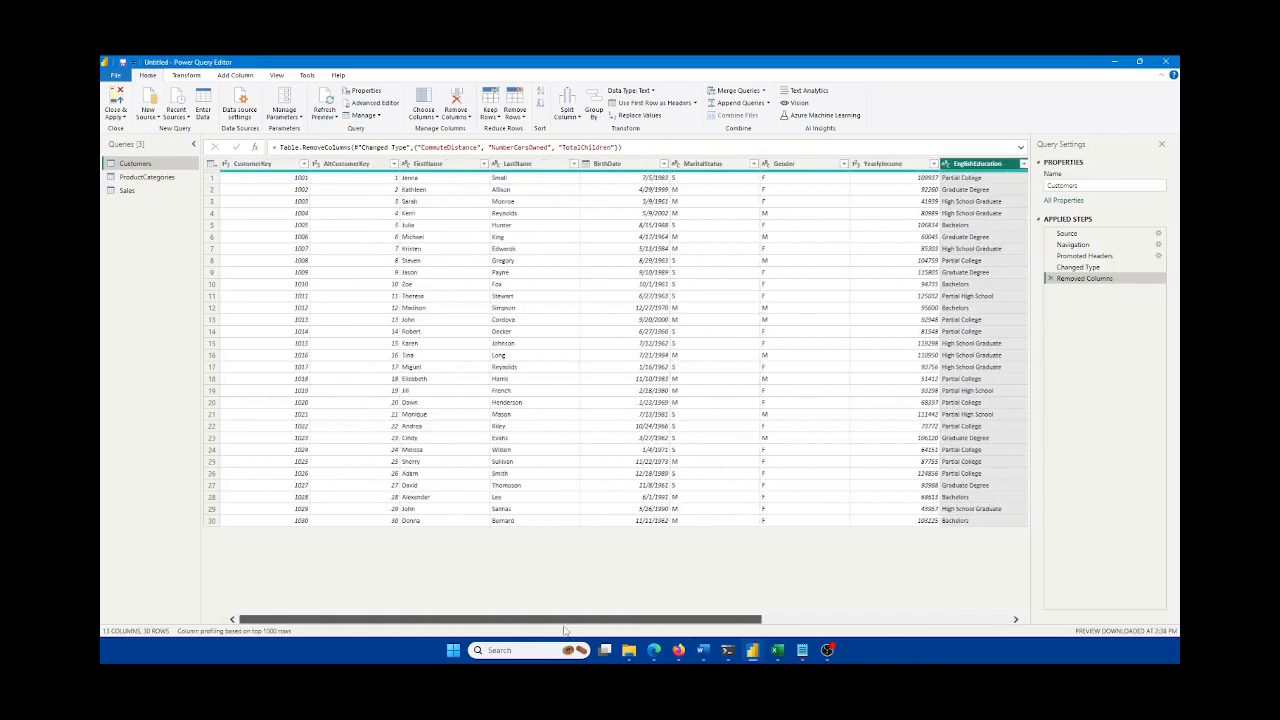
left_click_drag(644, 619, 766, 597)
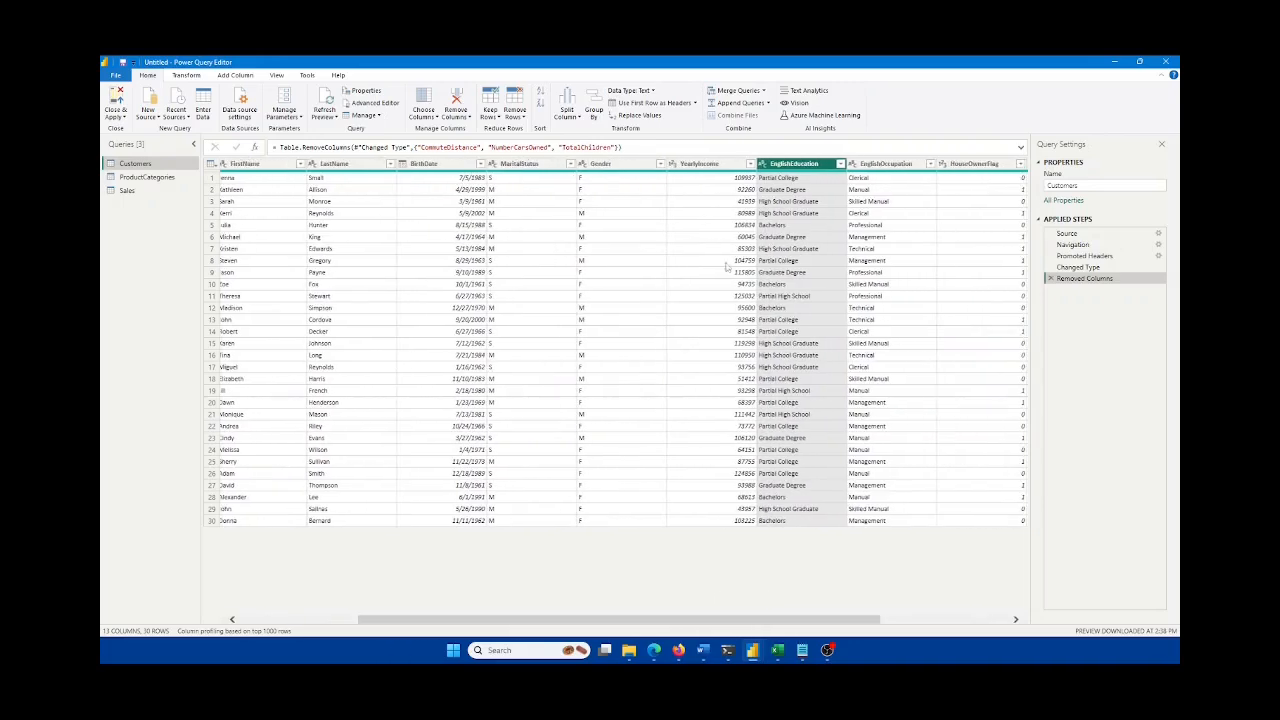
Step: Select YearlyIncome and check its data type list without changing it
left_click(698, 162)
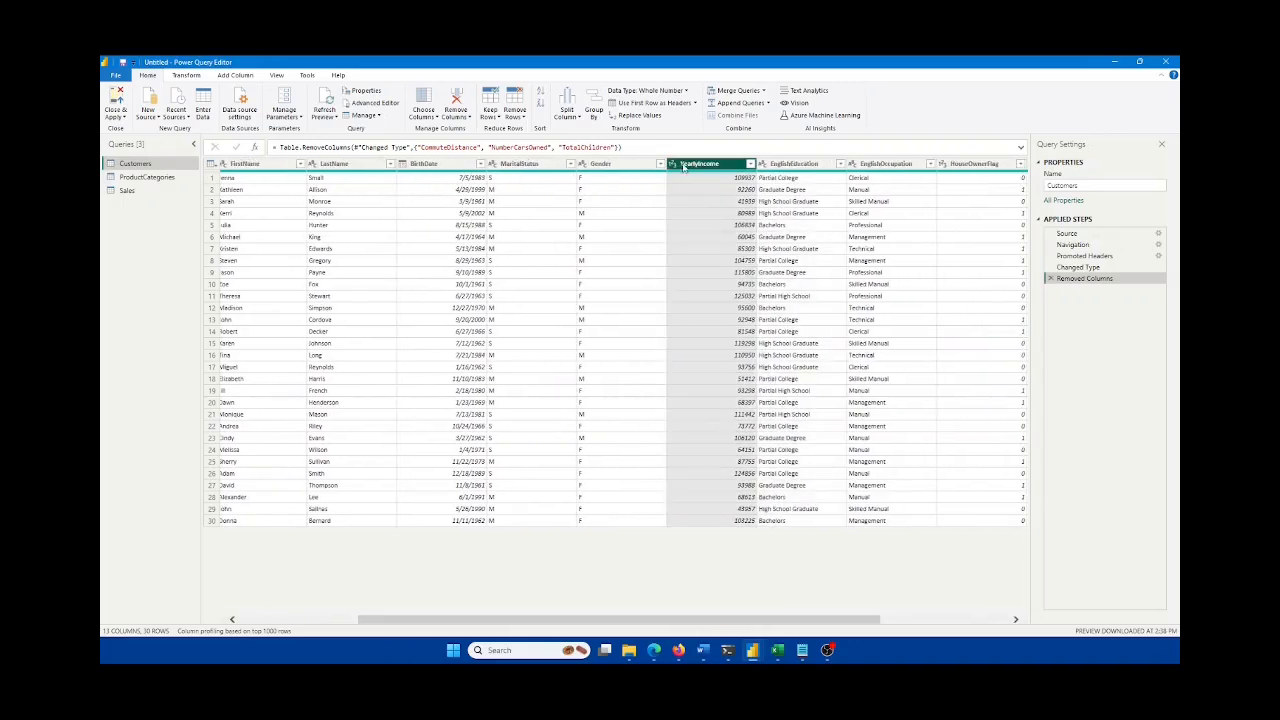
left_click(673, 164)
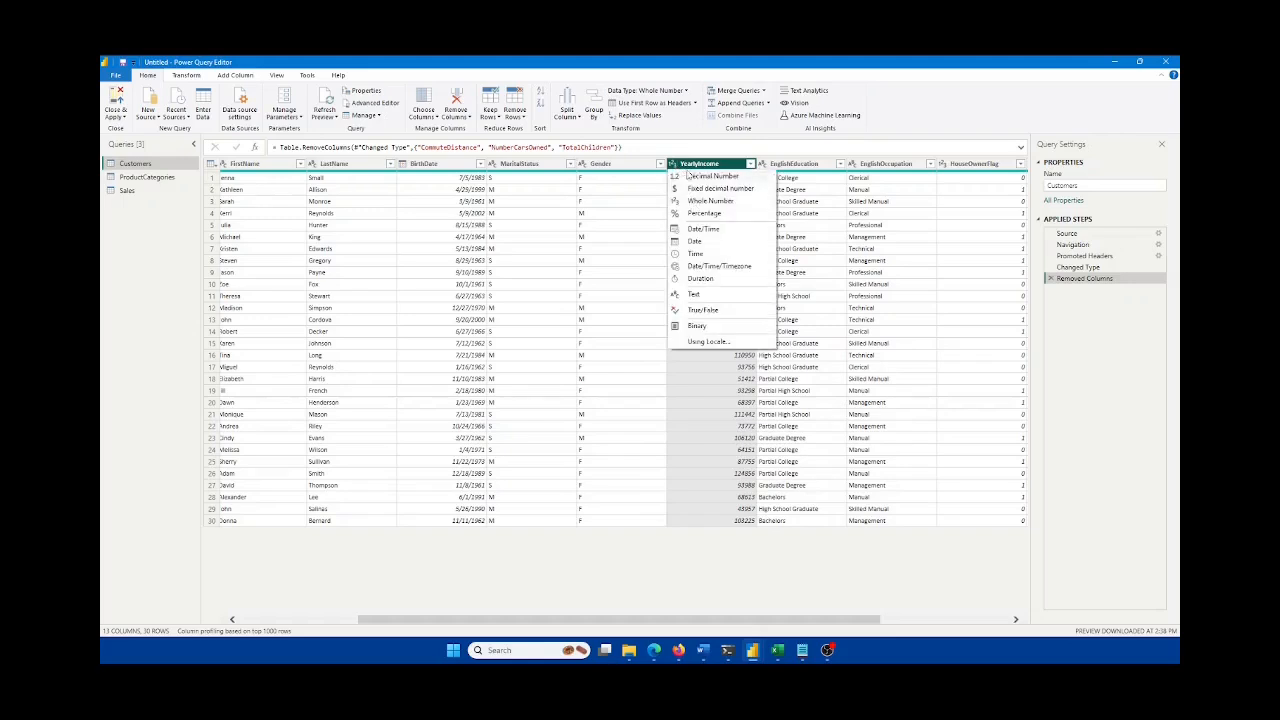
left_click(1012, 130)
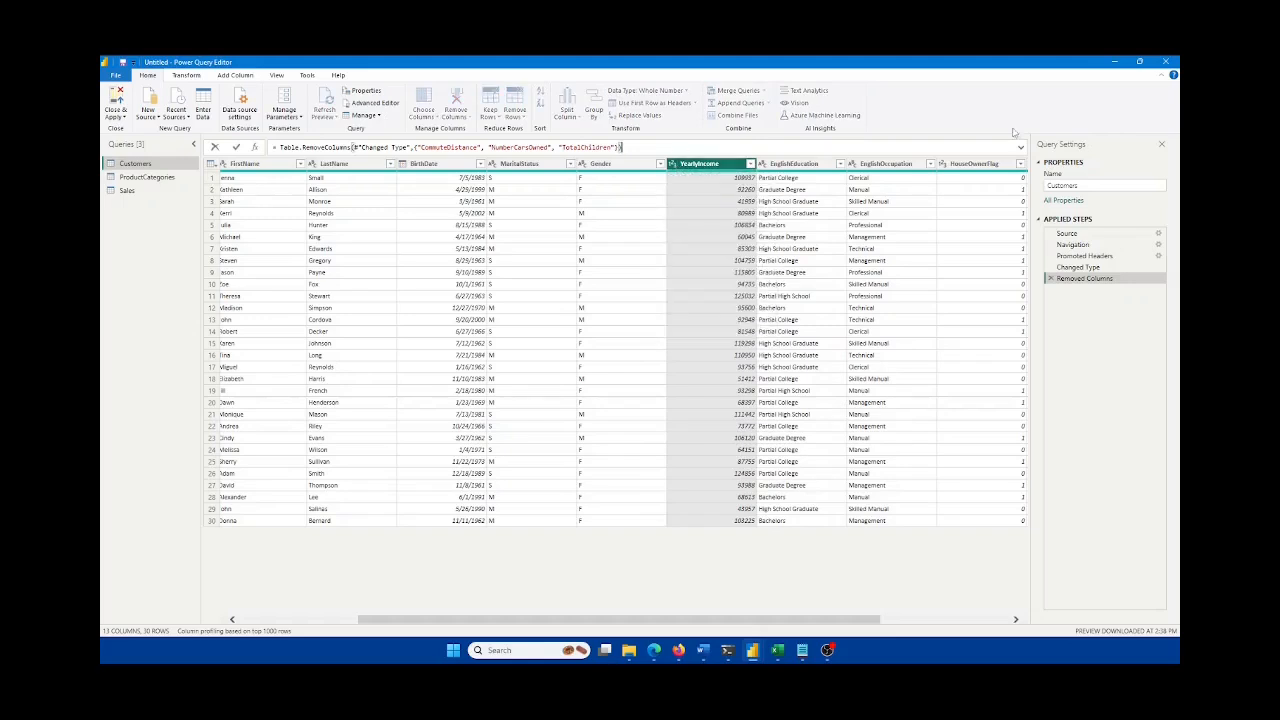
Step: Step through Source, Navigation and Promoted Headers to Changed Type, highlighting YearlyIncome's Int64.Type in the formula
left_click(1077, 236)
left_click(1080, 245)
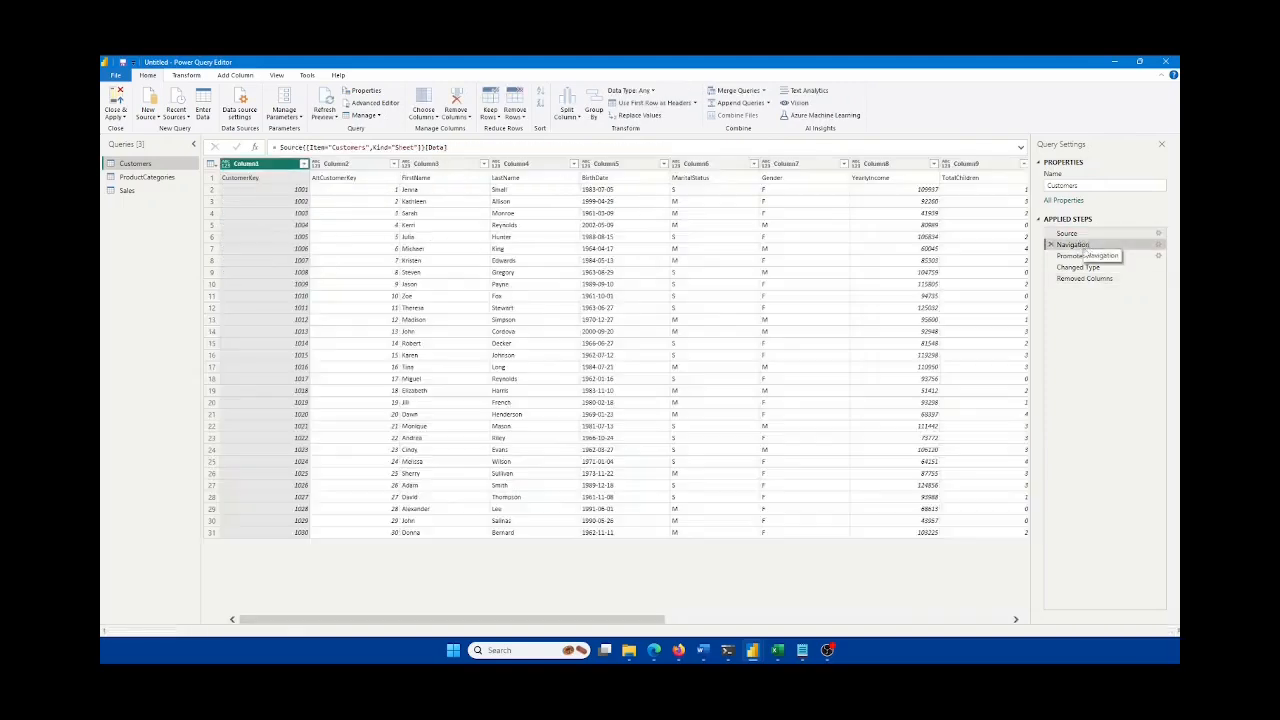
left_click(1083, 256)
left_click(1078, 267)
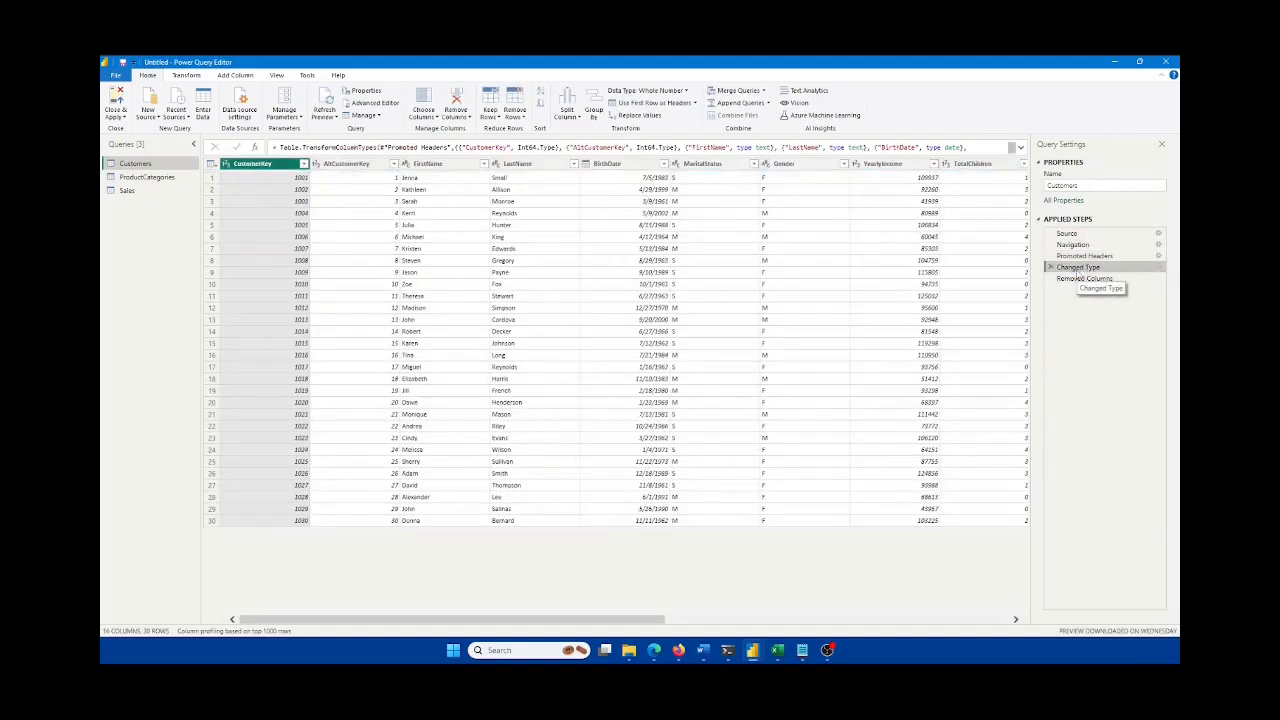
left_click(1021, 148)
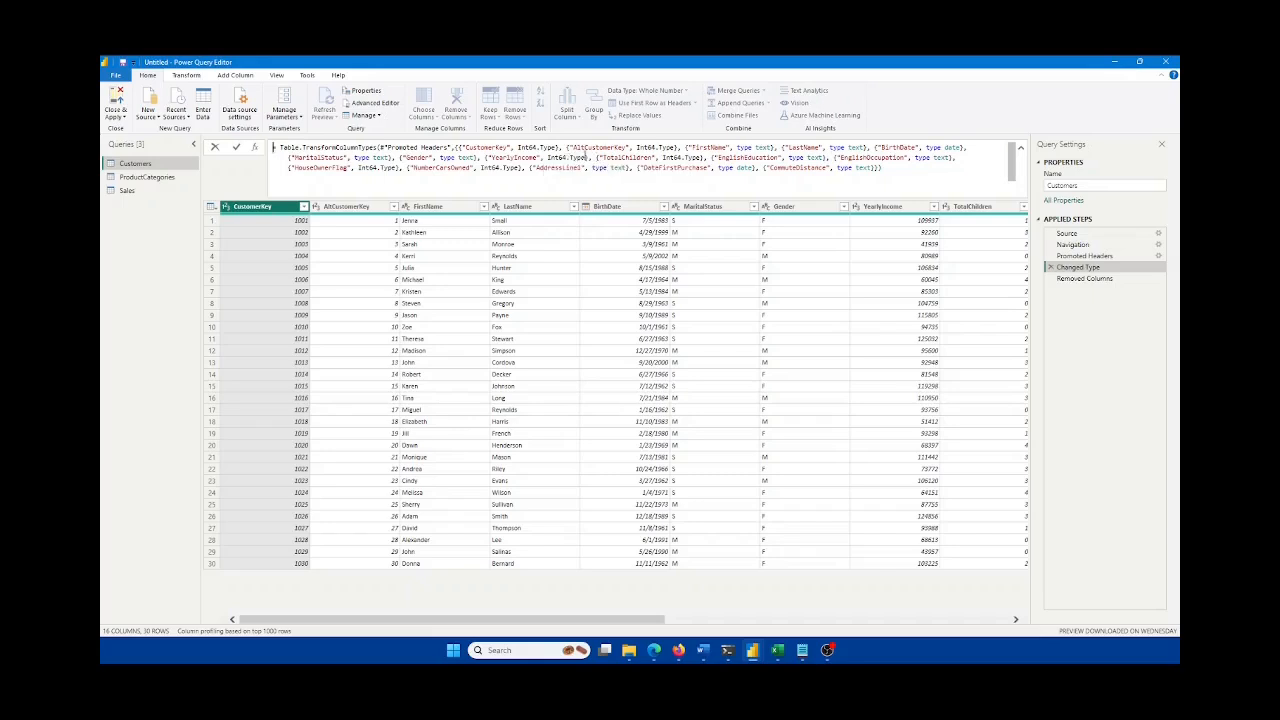
left_click_drag(586, 156, 546, 157)
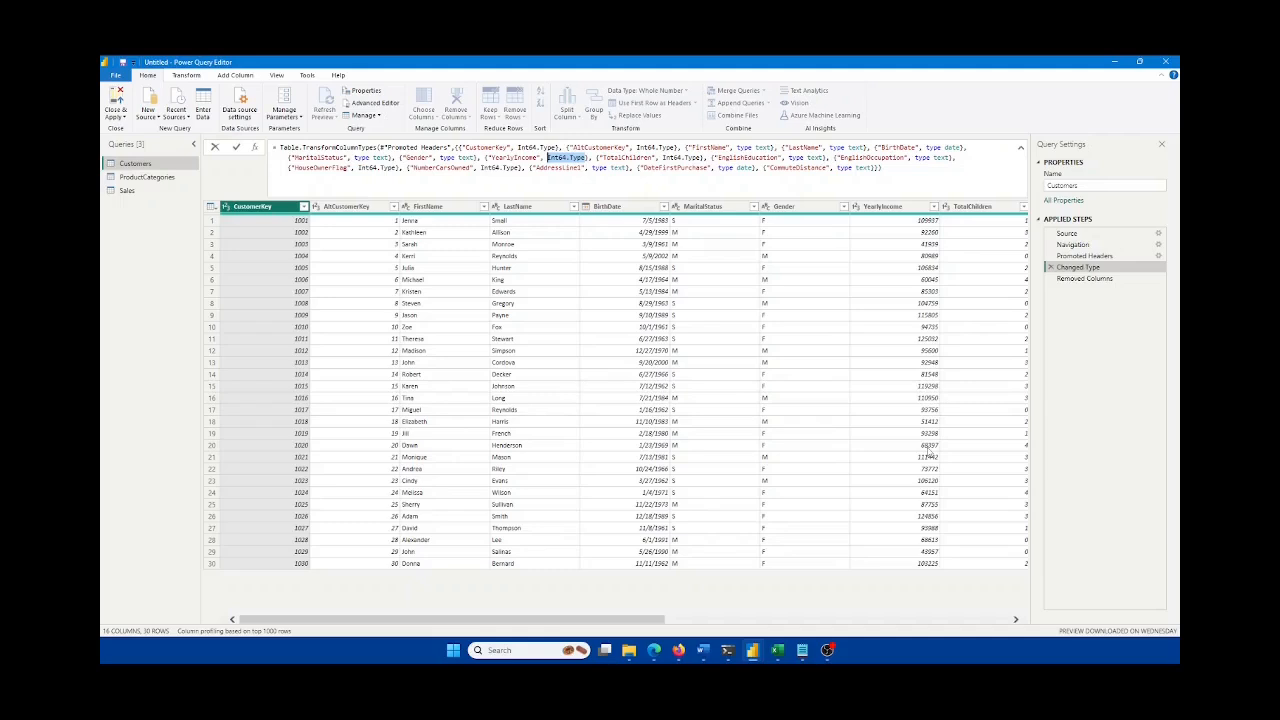
Step: Replace YearlyIncome's Int64.Type with type text in the Changed Type formula and commit it
type("type text")
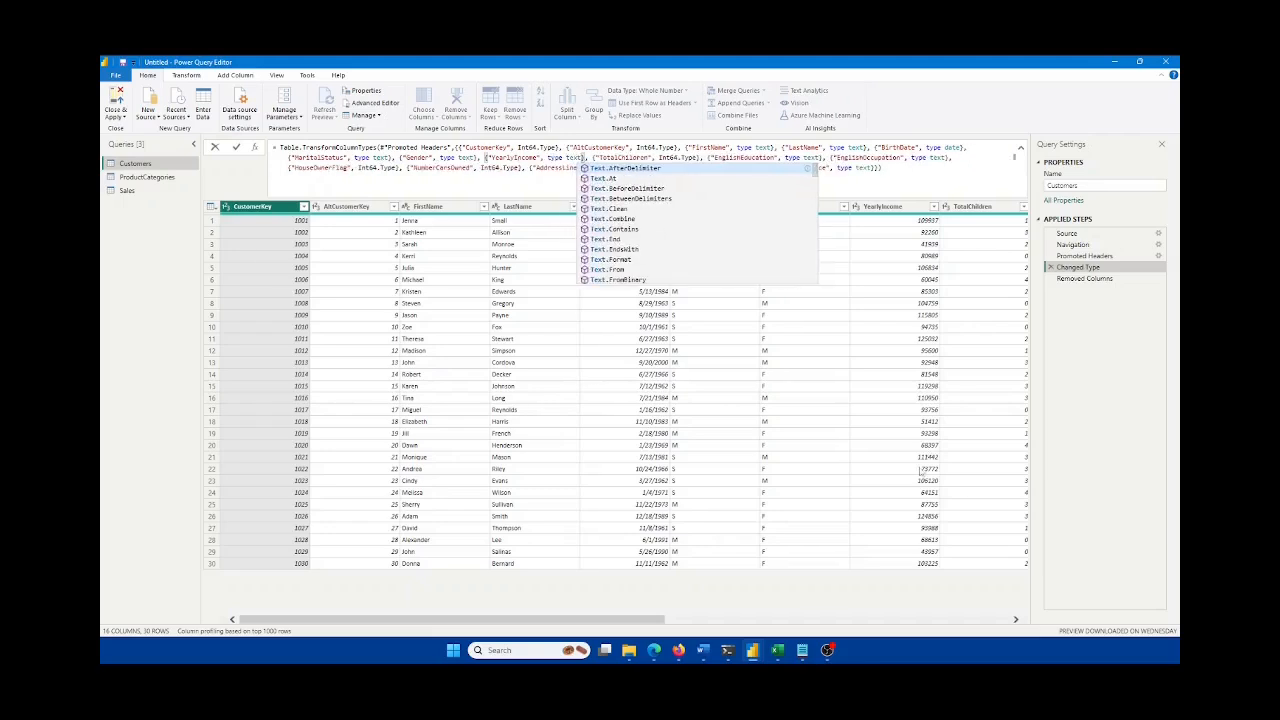
left_click(548, 157)
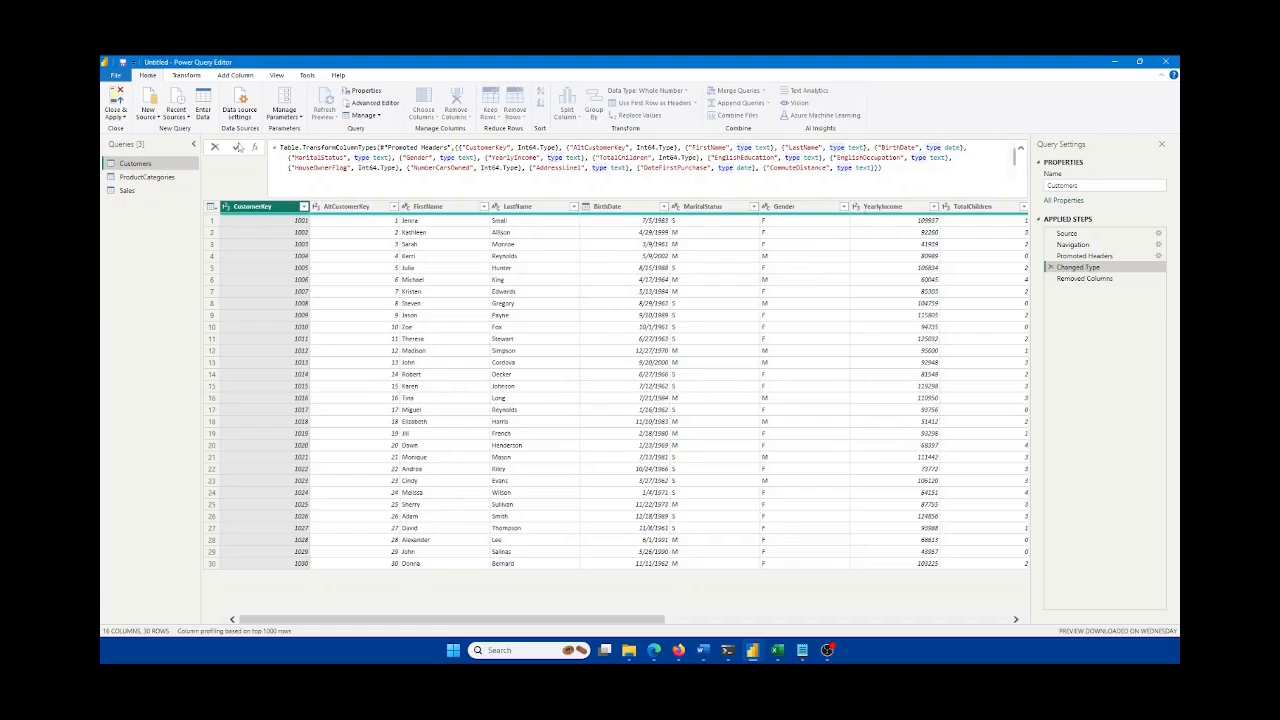
left_click(237, 147)
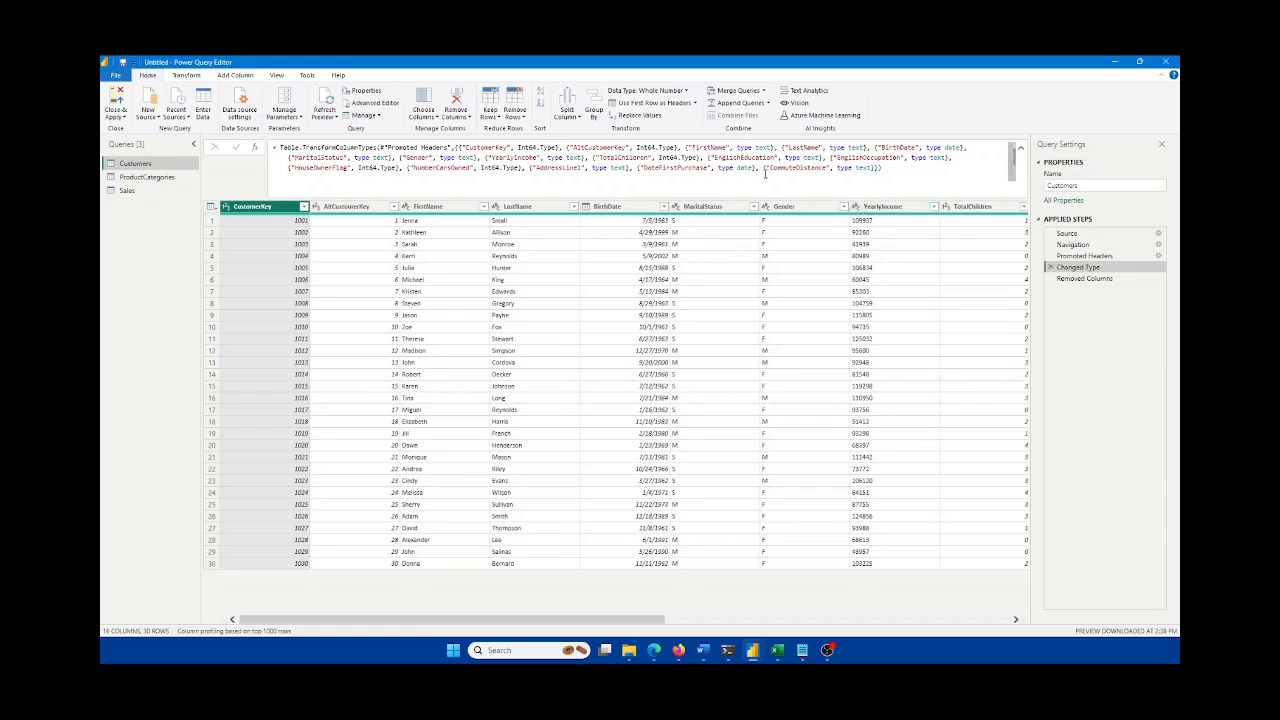
Step: Re-enter the type-change formula to check the edit, then move on to the Sales query
left_click(765, 169)
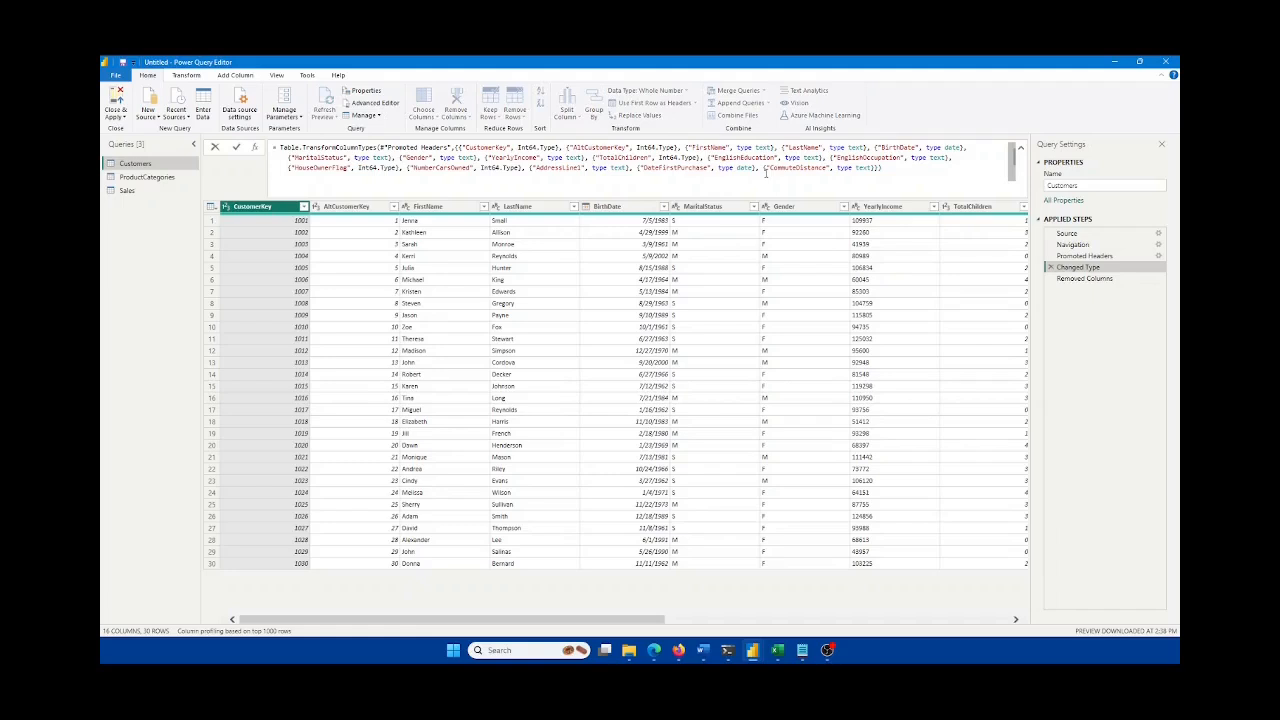
left_click(906, 168)
left_click(138, 181)
left_click(138, 178)
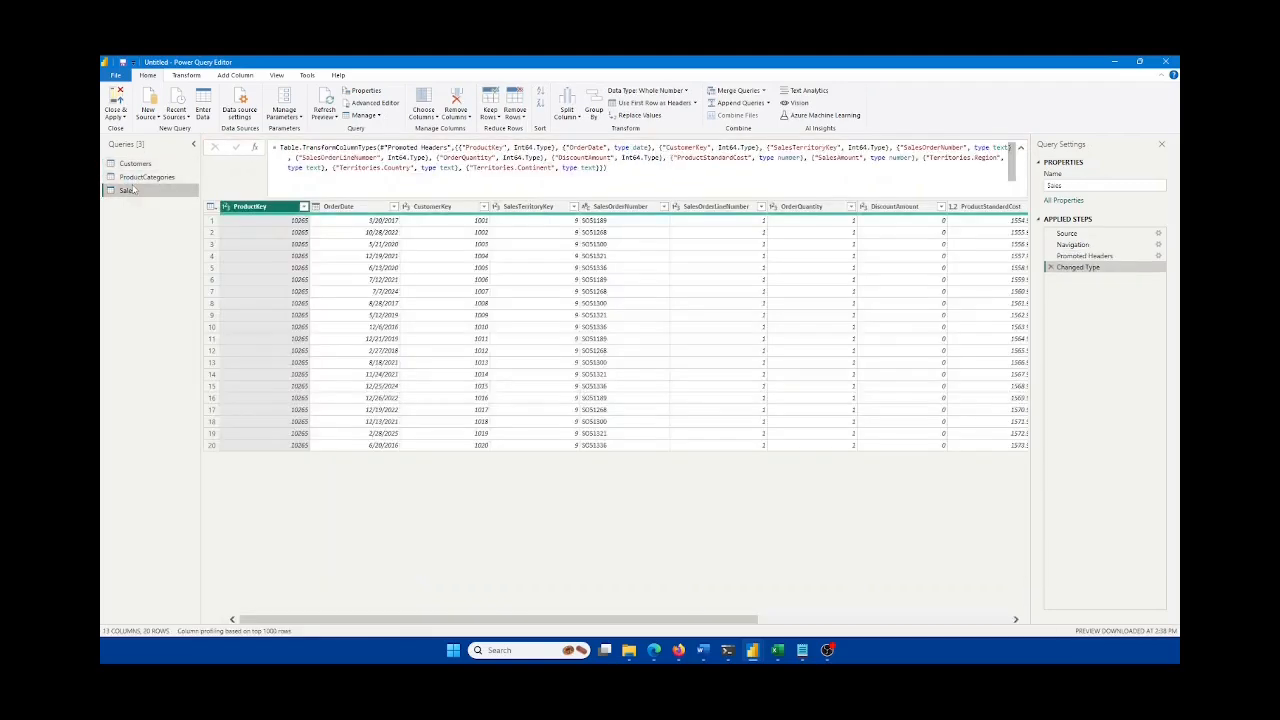
Step: Promote ProductCategories' first row to headers, giving Subcategory and Category columns, then view Sales
left_click(138, 178)
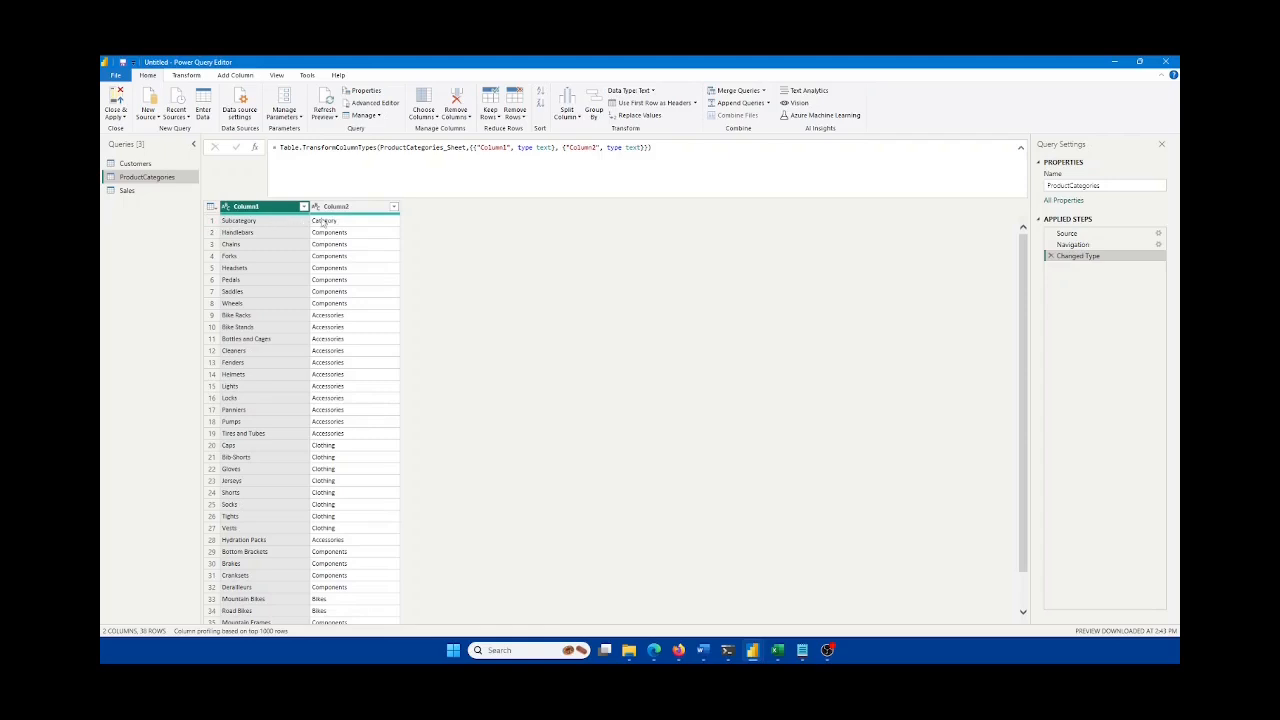
left_click(186, 76)
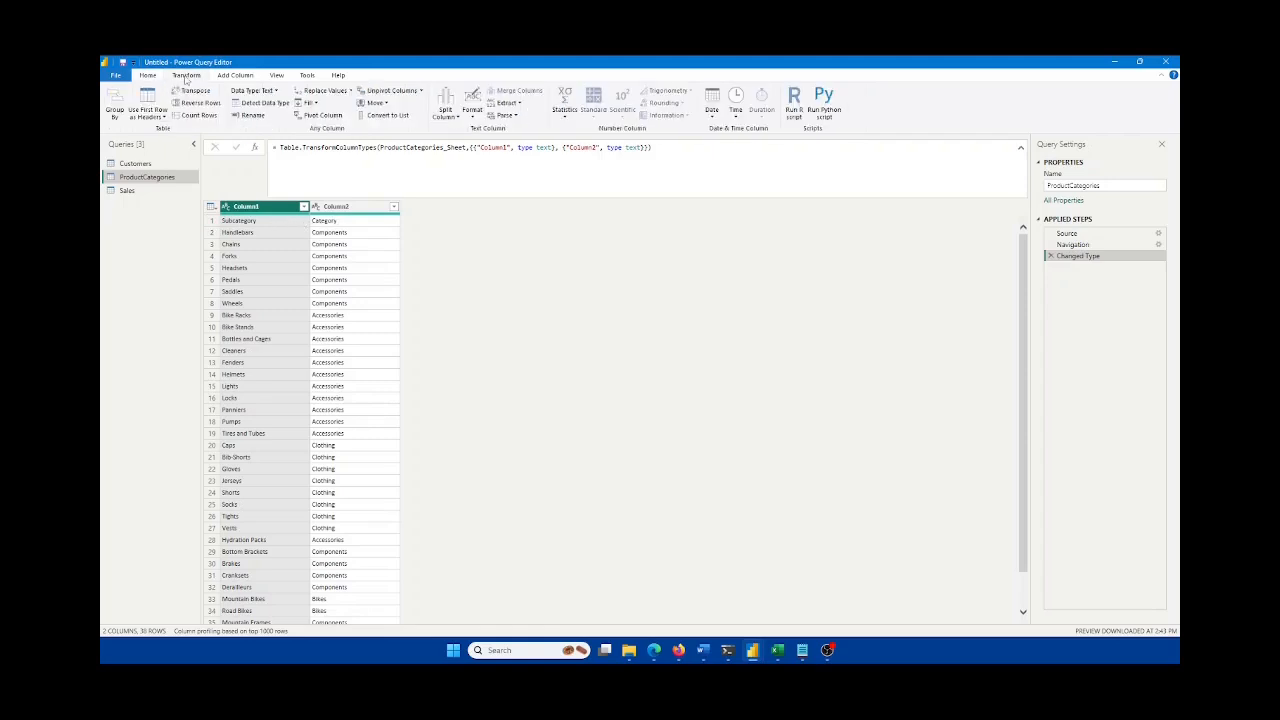
left_click(157, 117)
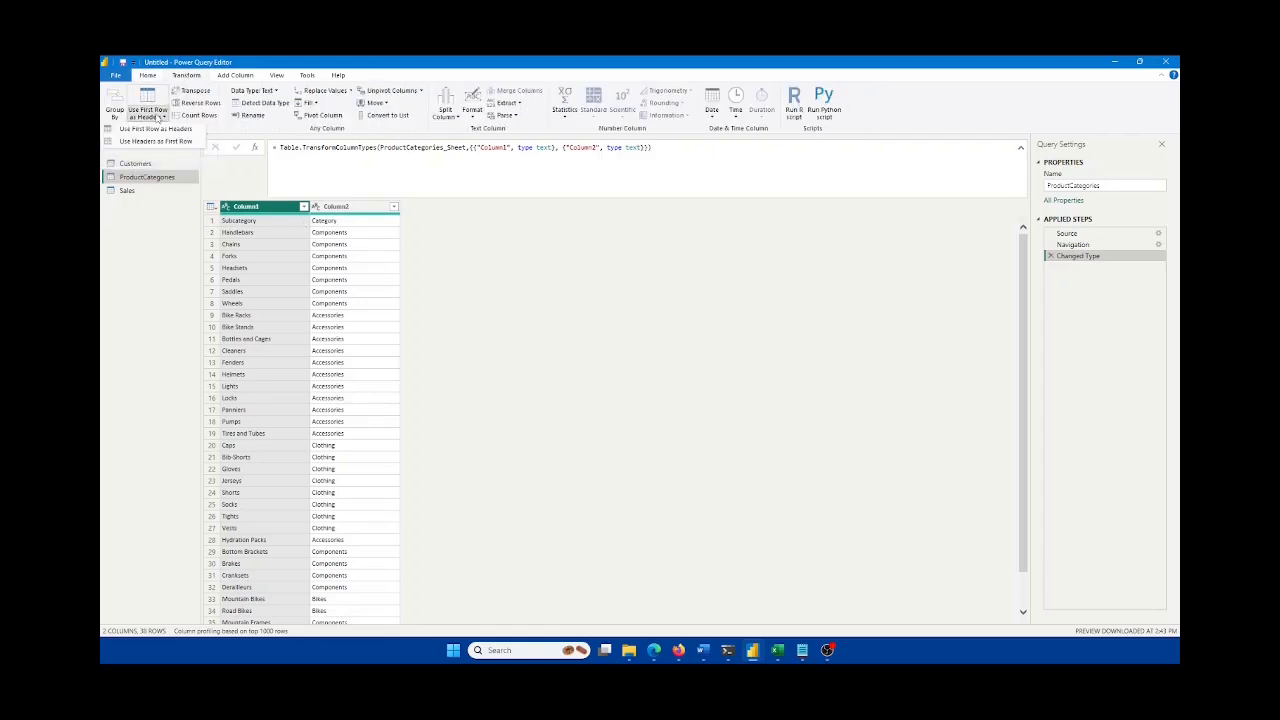
left_click(158, 129)
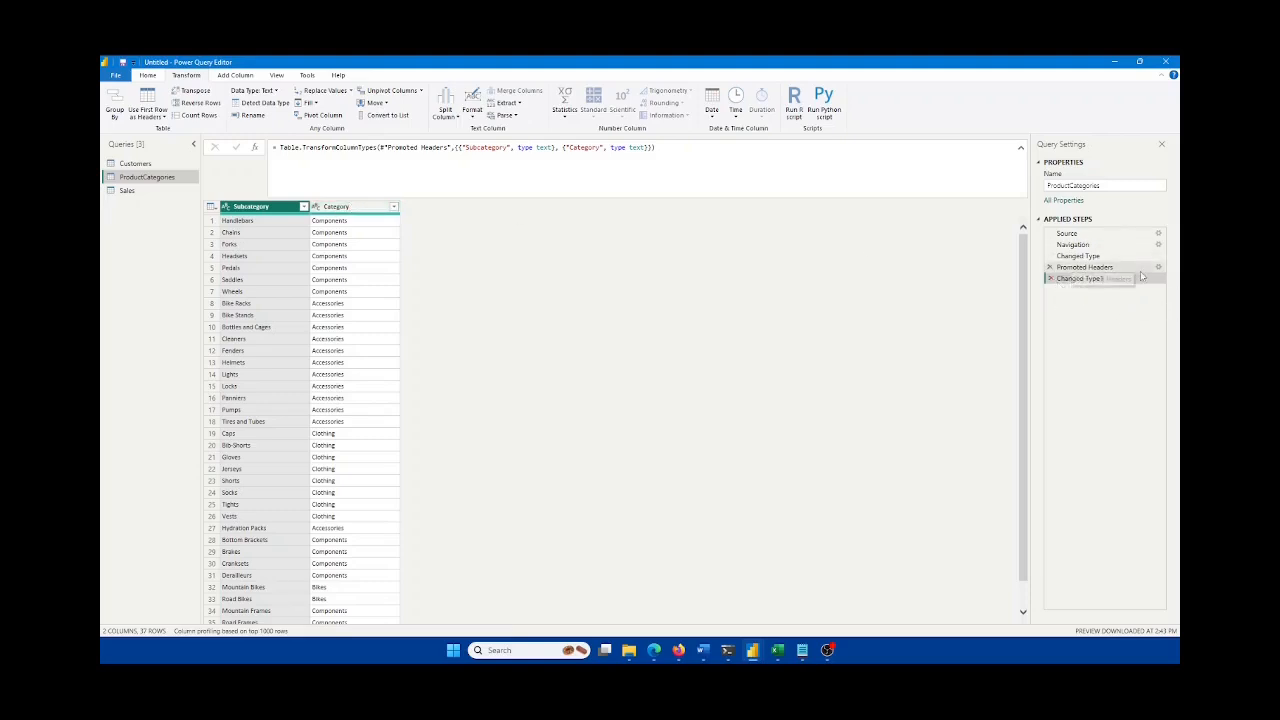
left_click(128, 191)
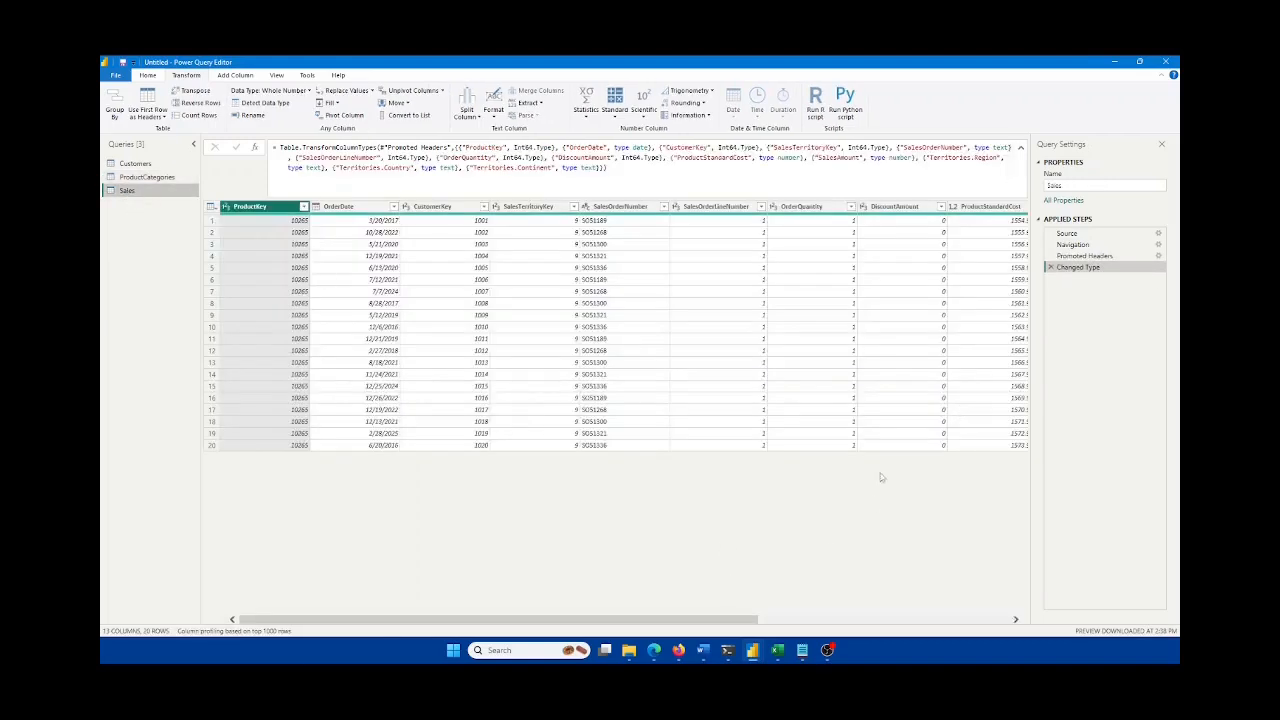
left_click_drag(315, 621, 740, 587)
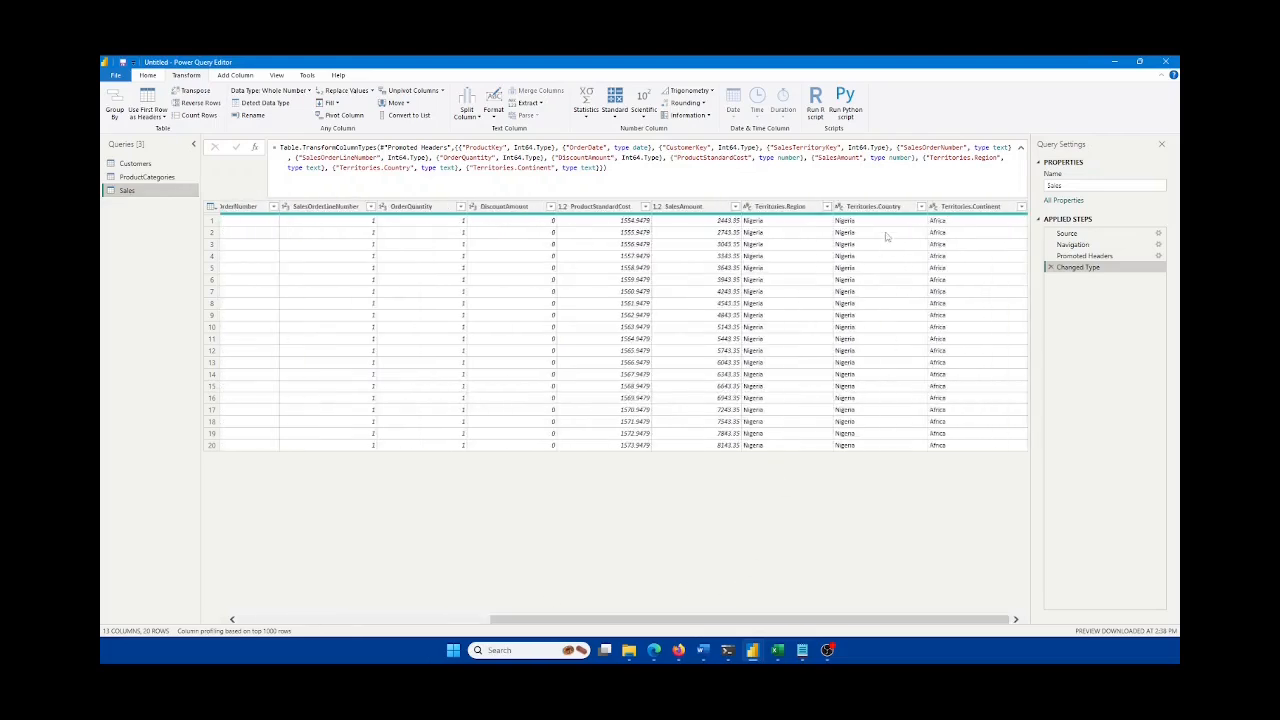
Step: Drop Territories.Continent and then Territories.Region from Sales, leaving 11 columns
left_click(962, 210)
right_click(964, 211)
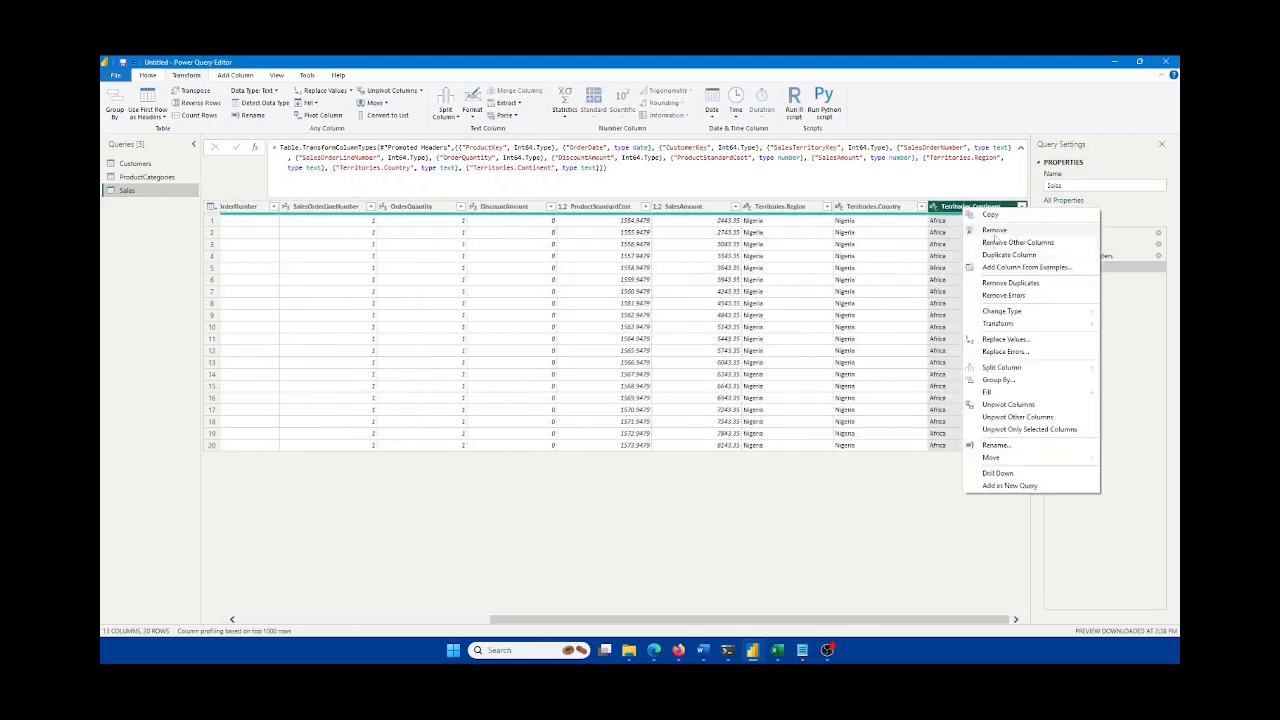
left_click(995, 230)
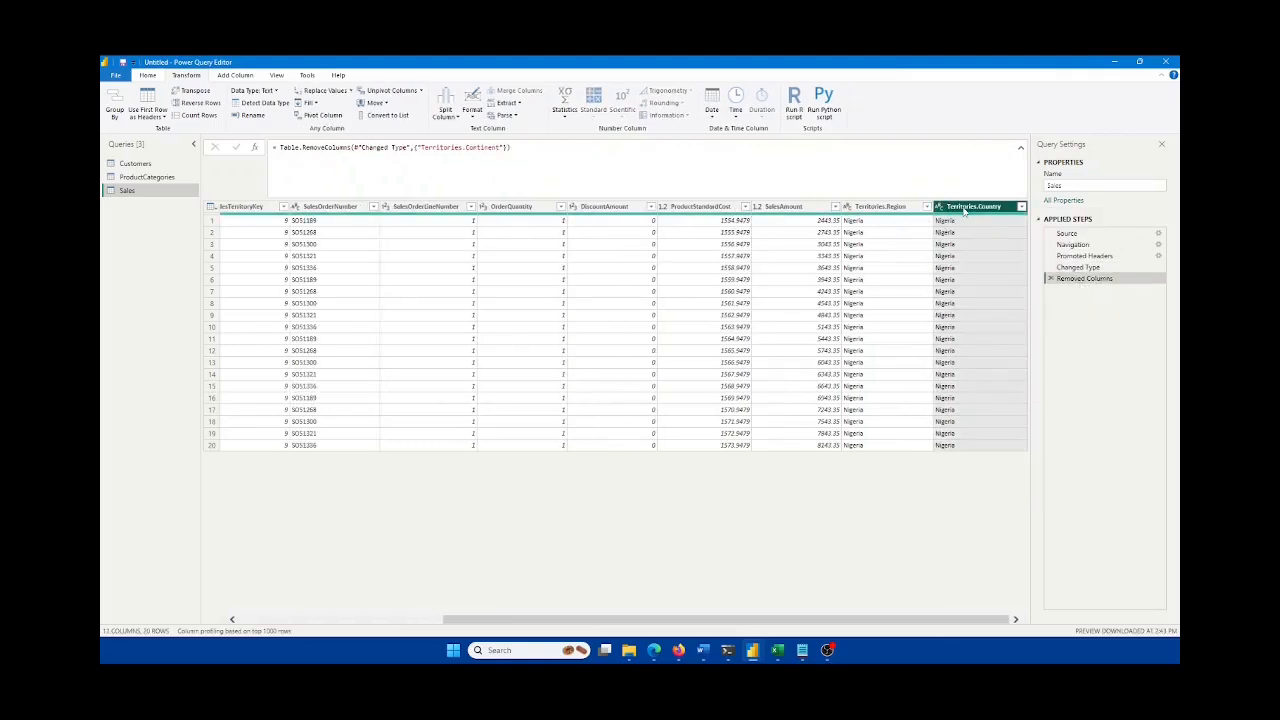
left_click(886, 207, "ctrl")
right_click(888, 207)
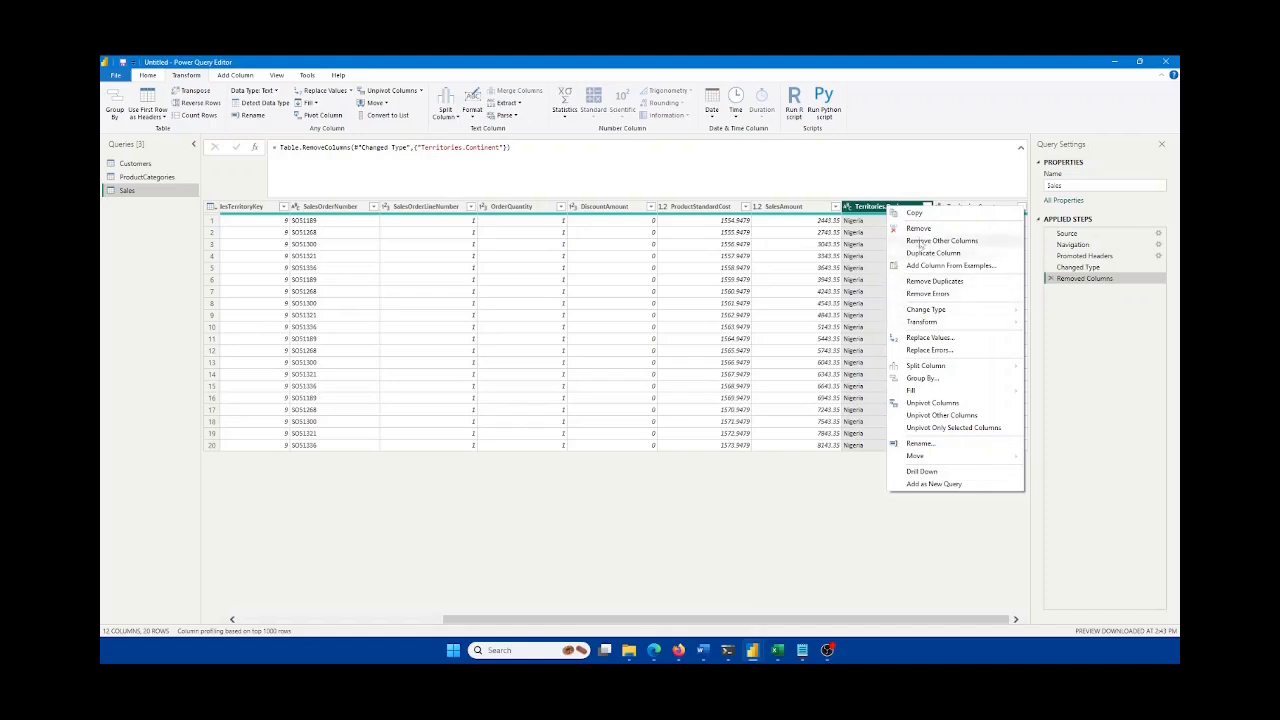
left_click(918, 228)
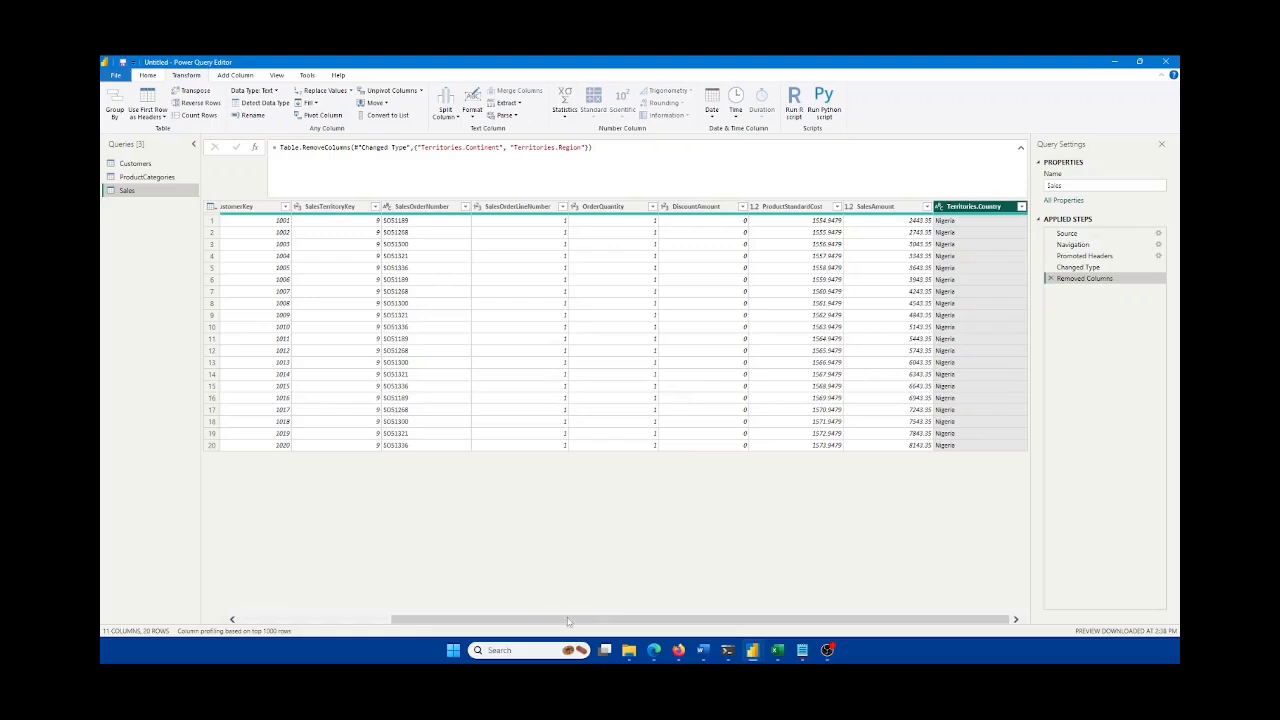
left_click_drag(569, 621, 508, 620)
left_click(699, 208)
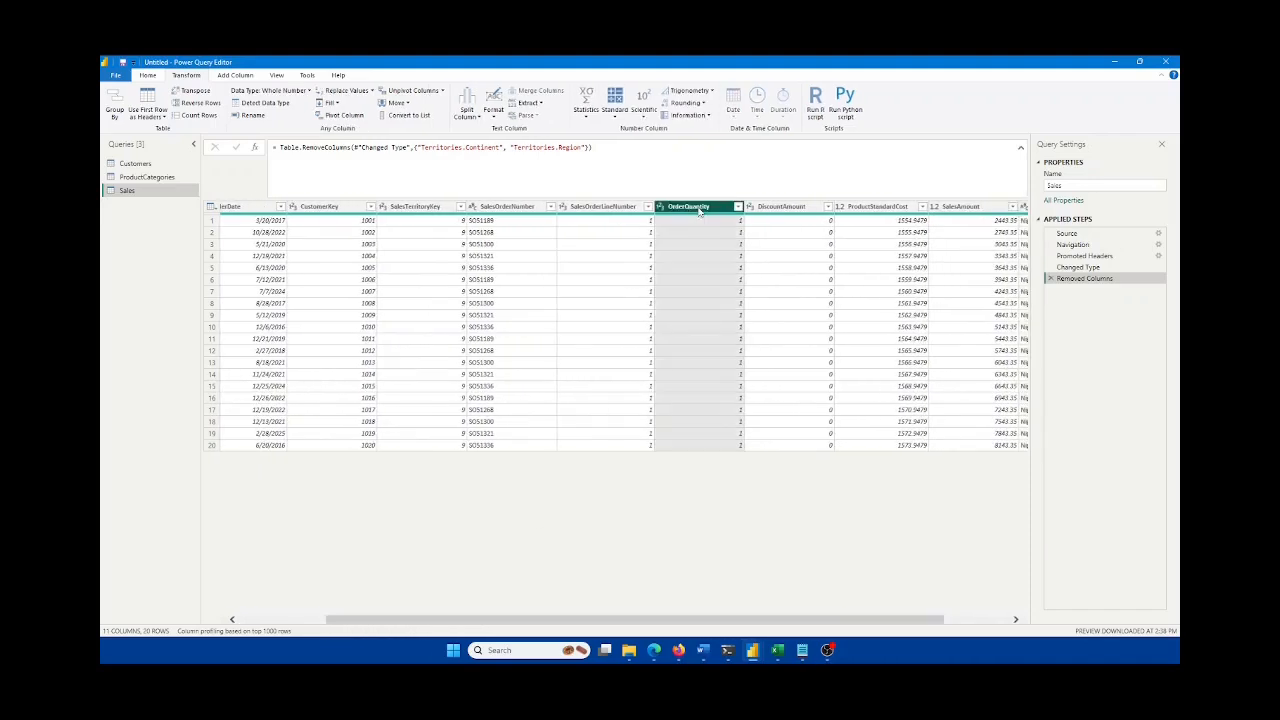
Step: In the Changed Type step, change OrderQuantity's Int64.Type to type text and commit
left_click(1078, 267)
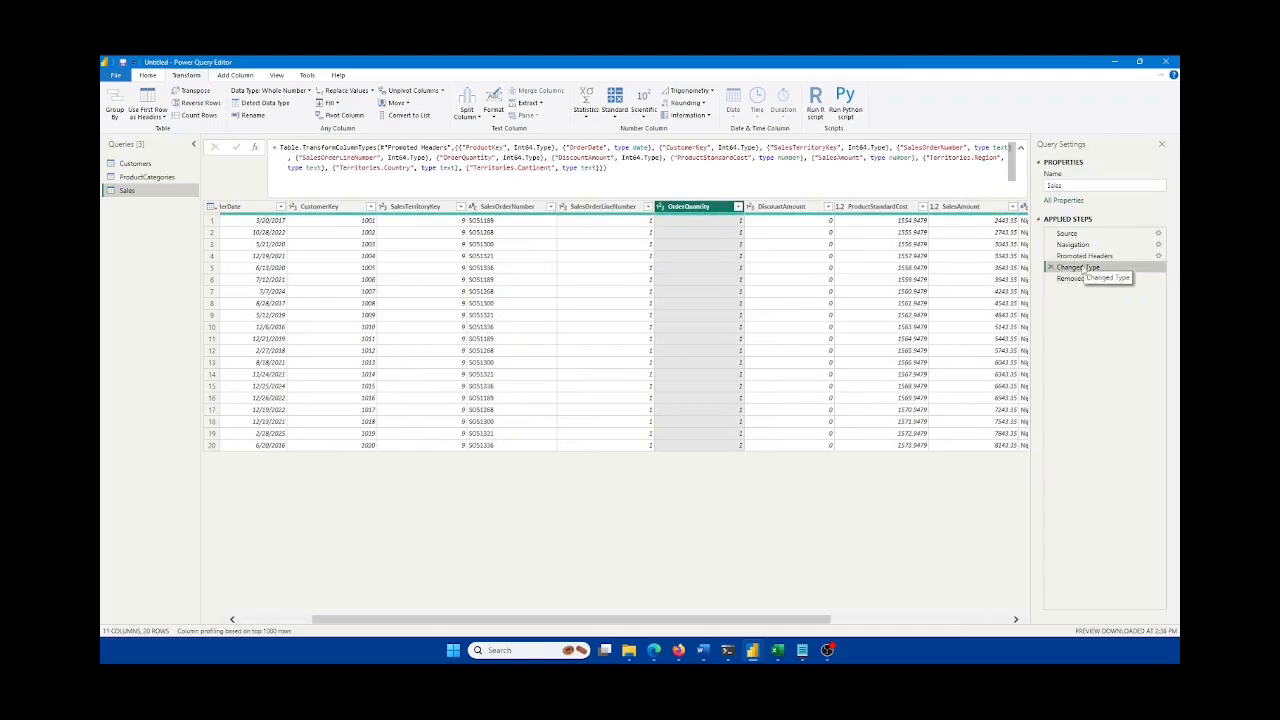
left_click(661, 168)
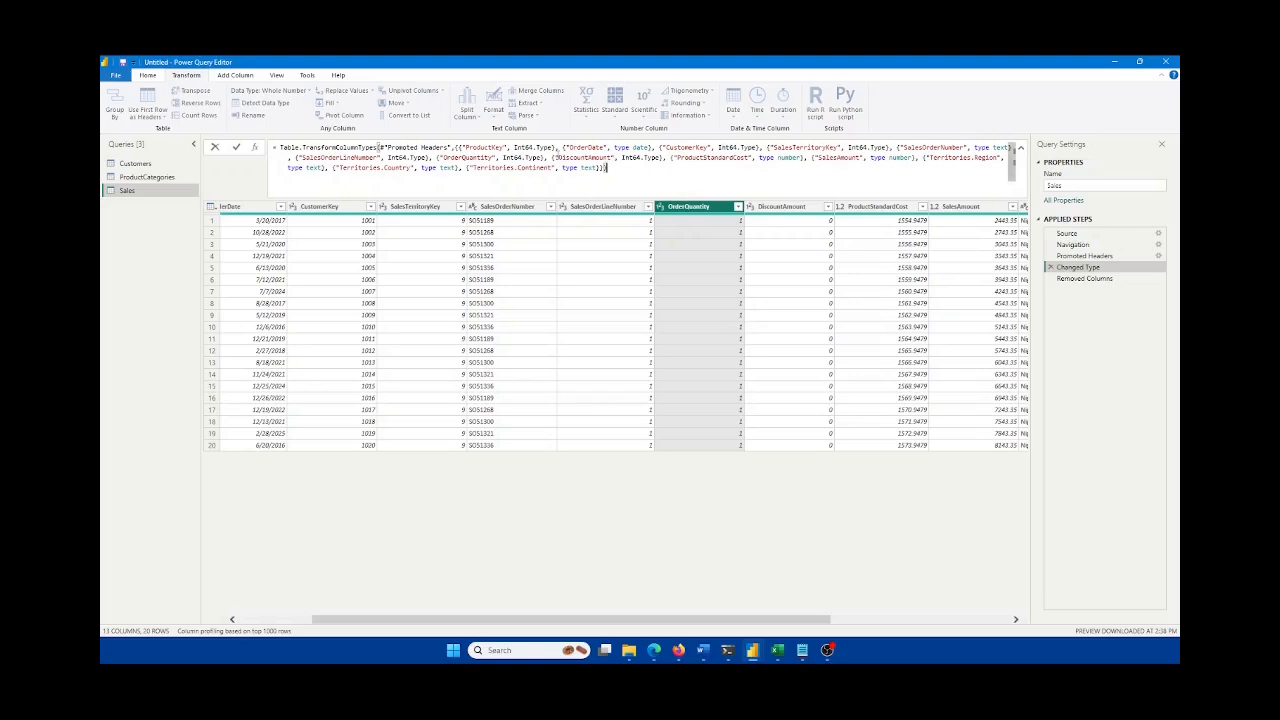
left_click_drag(542, 157, 502, 157)
type("type text")
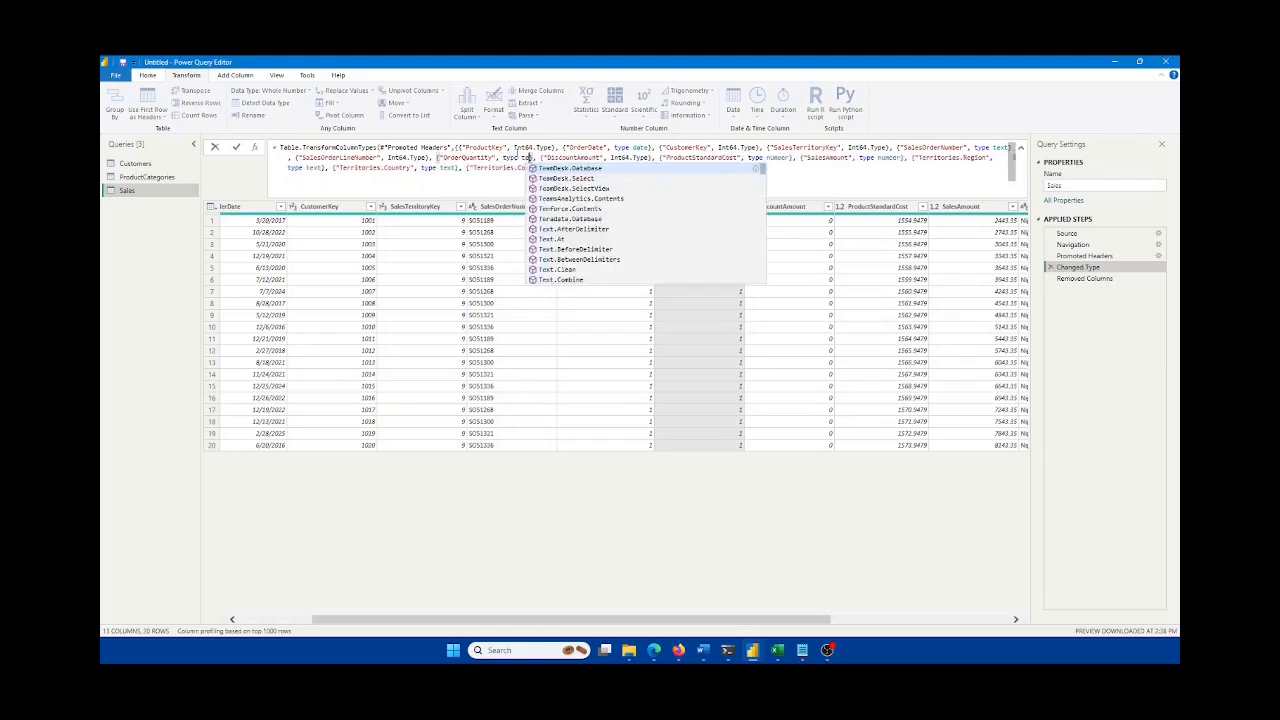
key("Return")
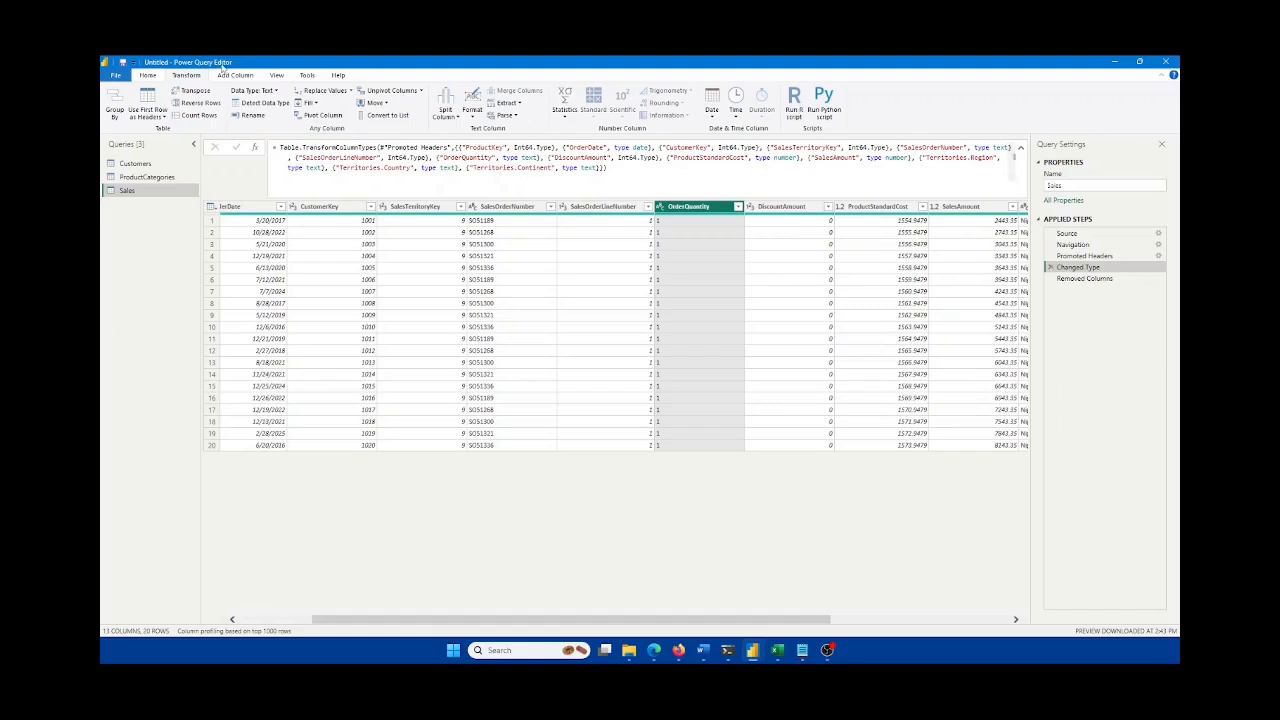
left_click(150, 76)
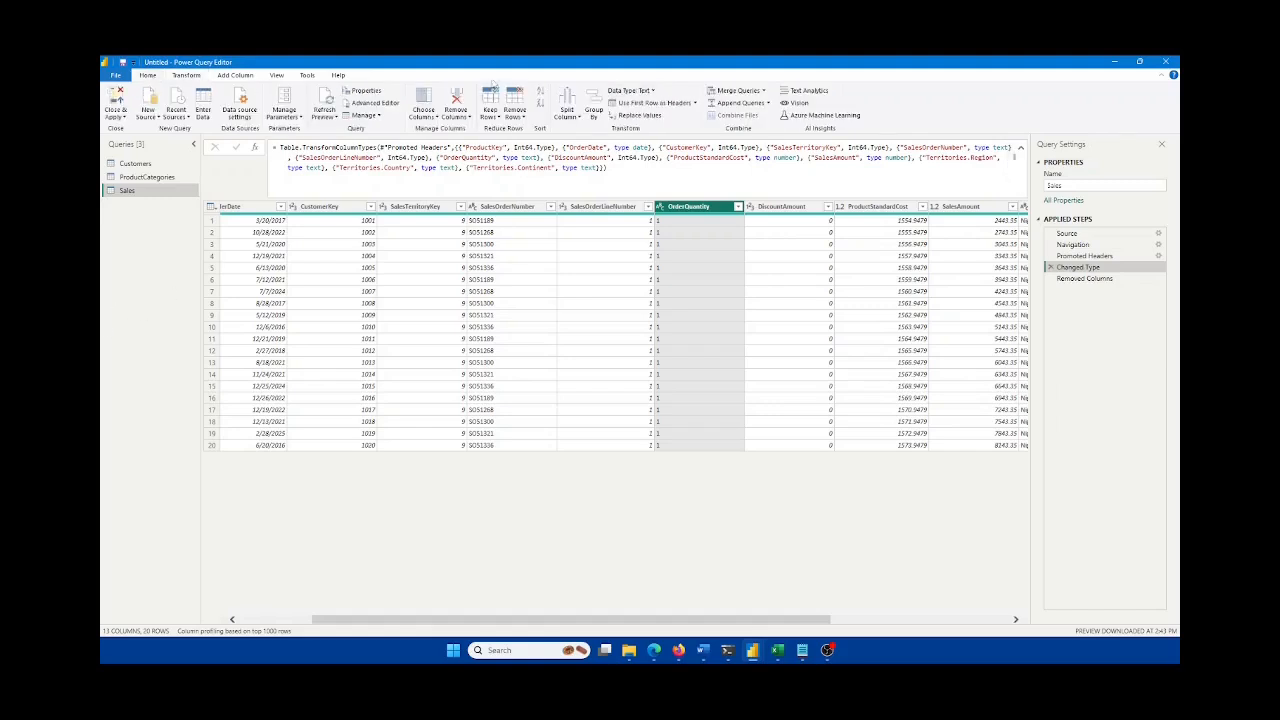
Step: Start Merge Queries as New on Sales, keeping the Left Outer join and expanding fuzzy matching options
left_click(763, 91)
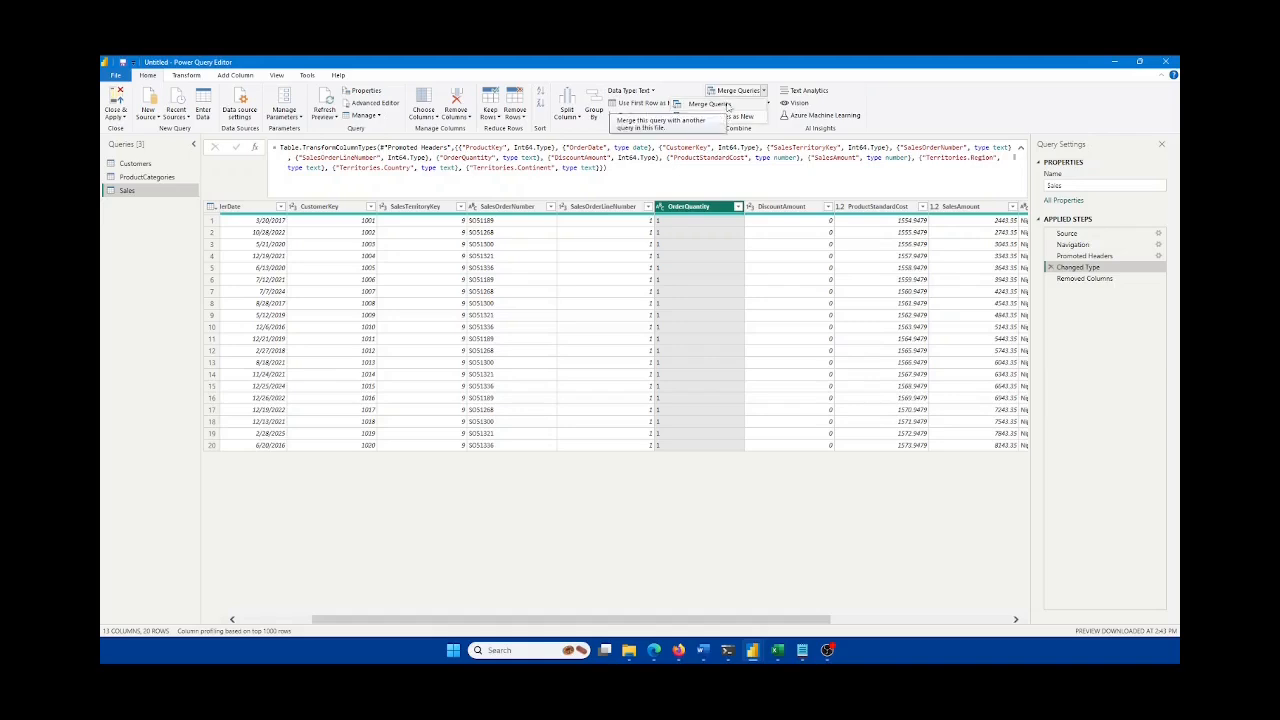
left_click(732, 117)
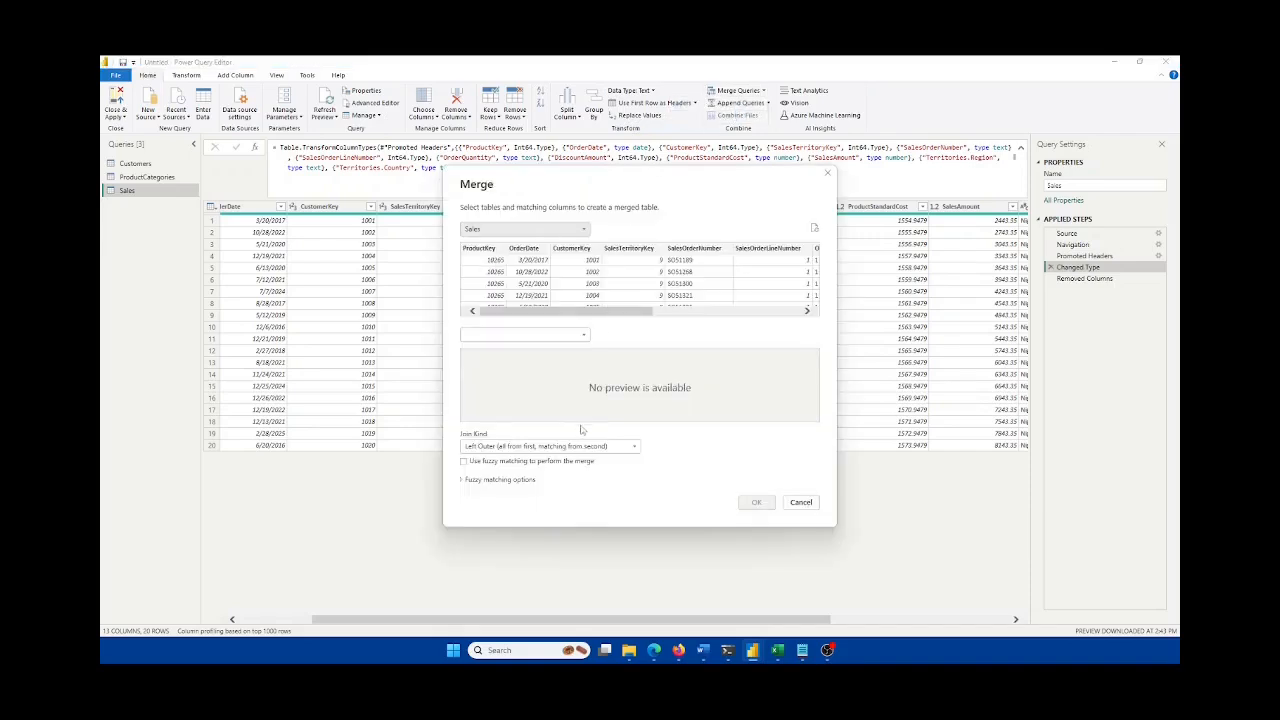
left_click(580, 446)
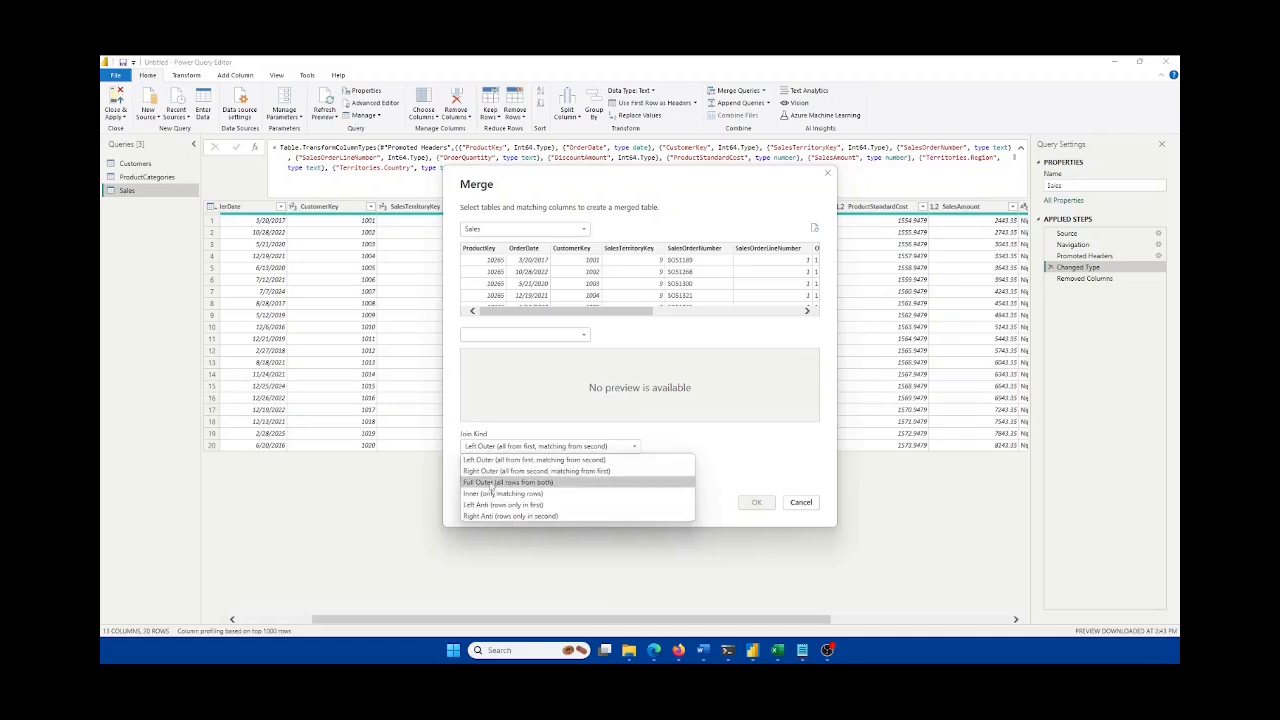
left_click(463, 460)
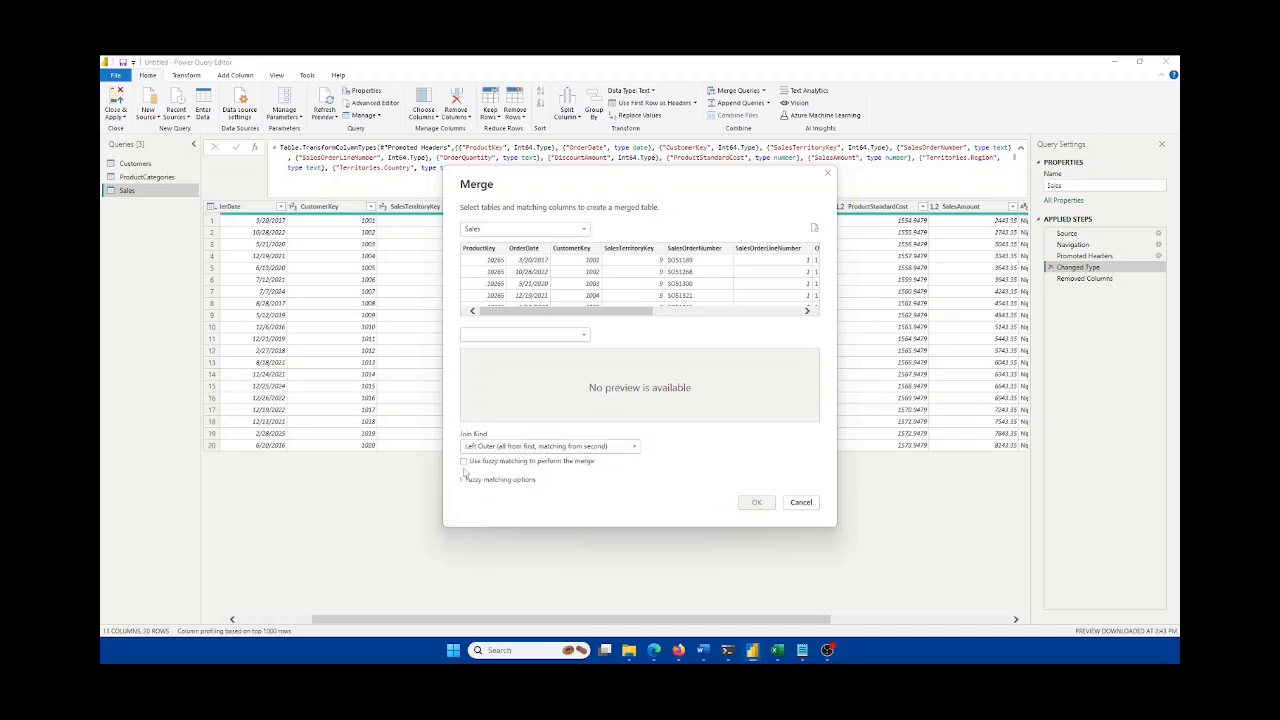
left_click(467, 480)
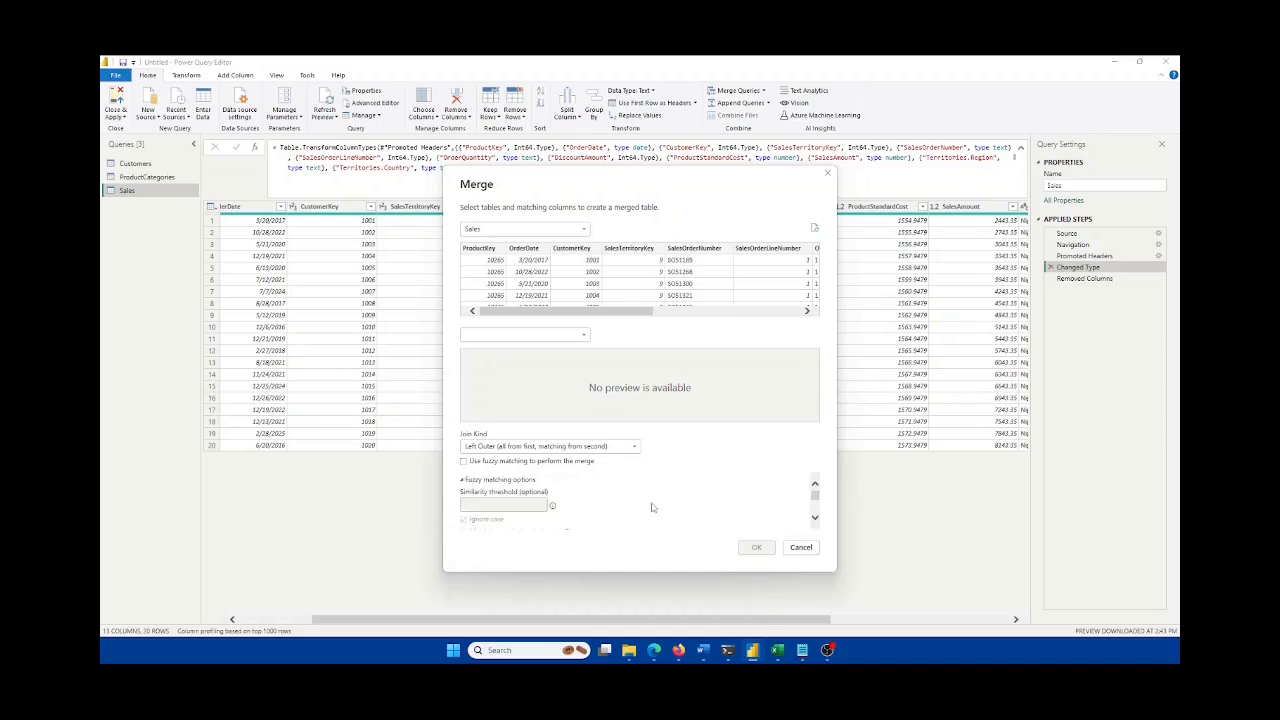
Step: Scroll through the Merge dialog's options, then cancel without merging
scroll(648, 506, "down", 1)
scroll(648, 506, "up", 1)
scroll(556, 499, "down", 1)
scroll(556, 500, "down", 2)
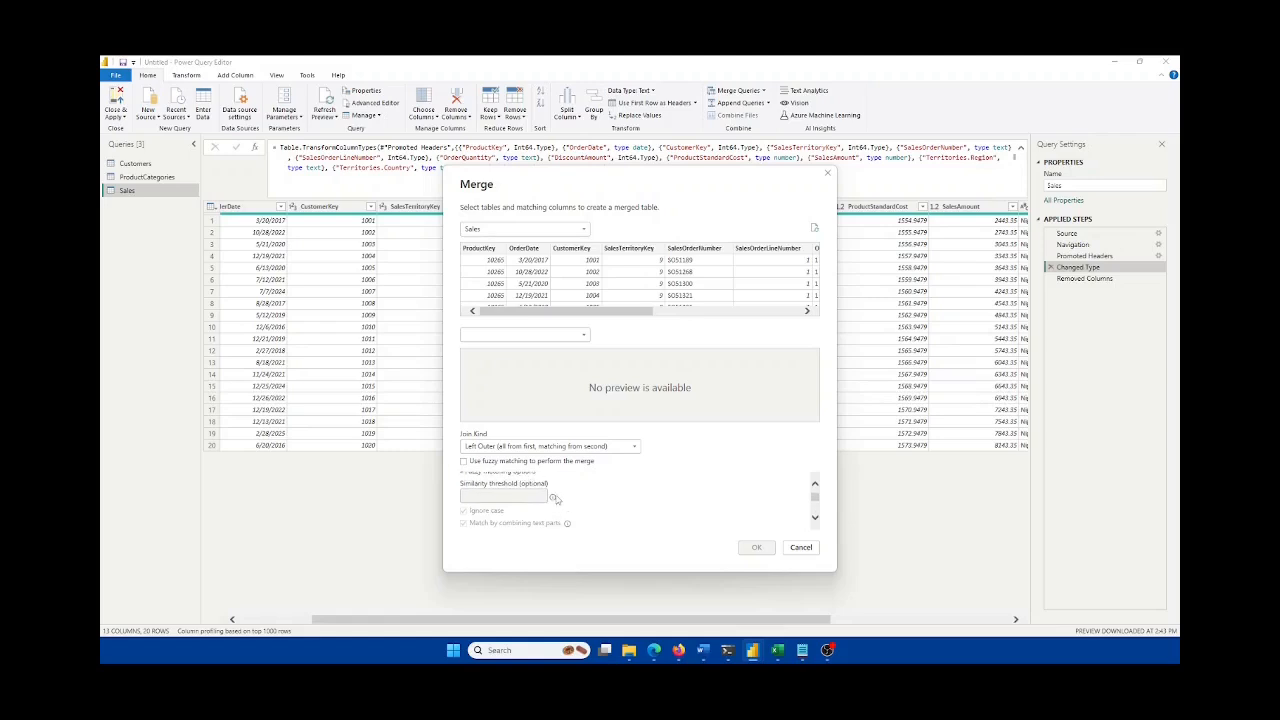
scroll(557, 502, "down", 3)
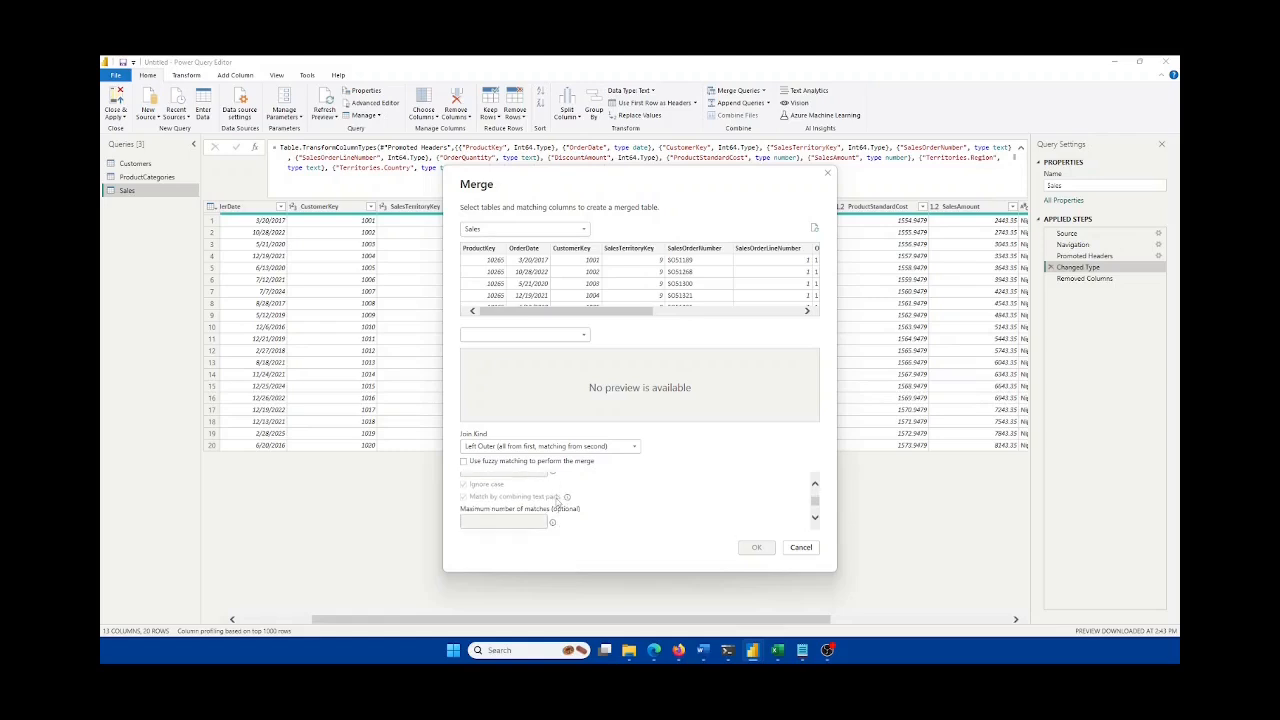
scroll(558, 502, "up", 4)
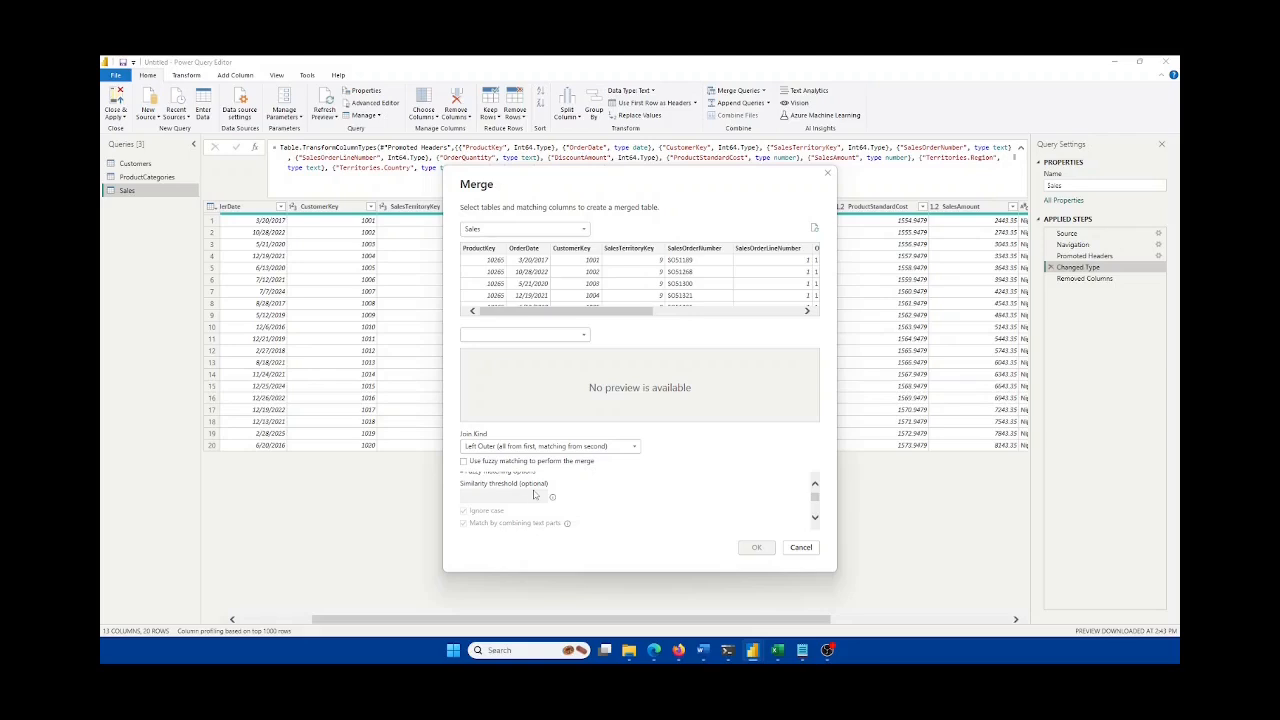
scroll(534, 495, "up", 1)
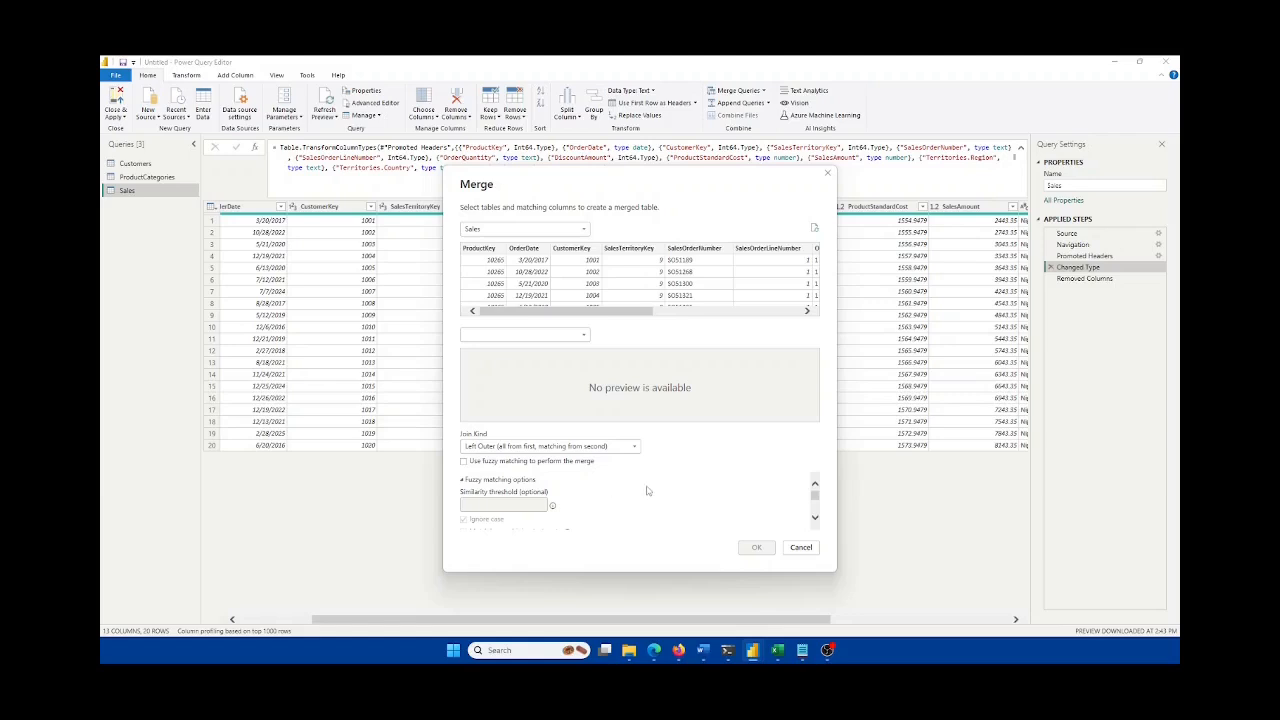
scroll(646, 491, "down", 4)
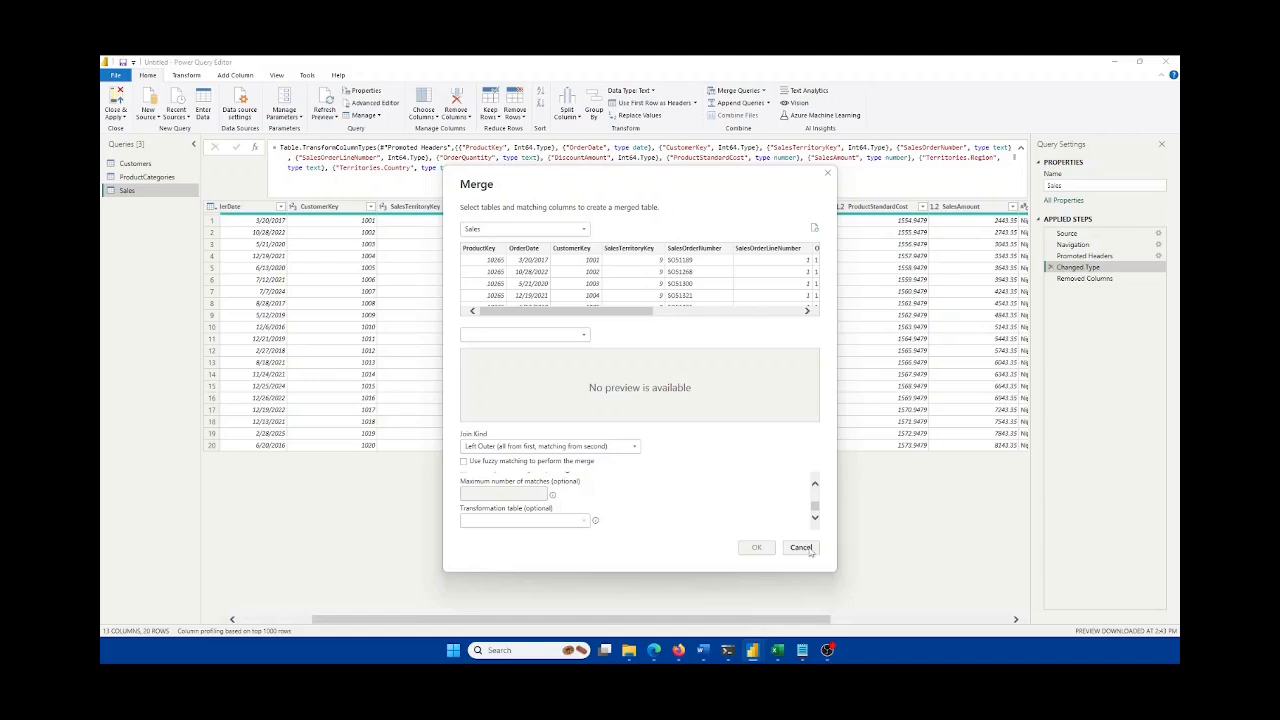
left_click(801, 548)
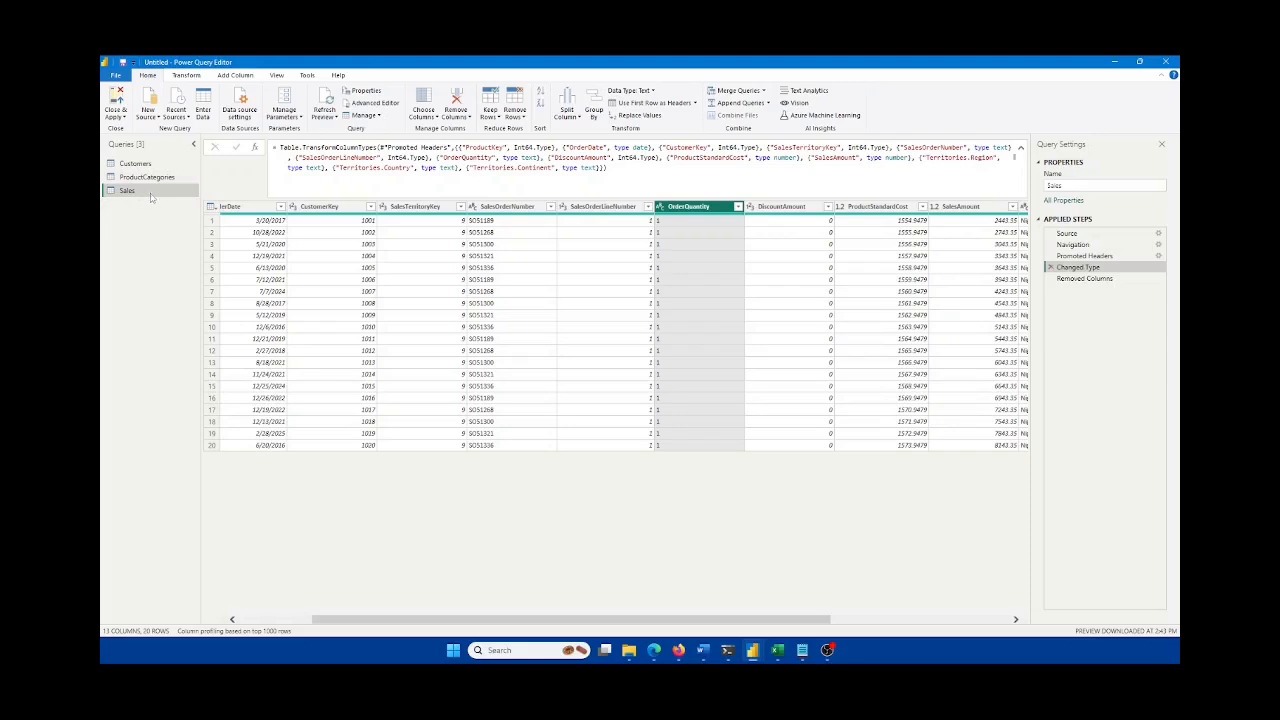
left_click(123, 120)
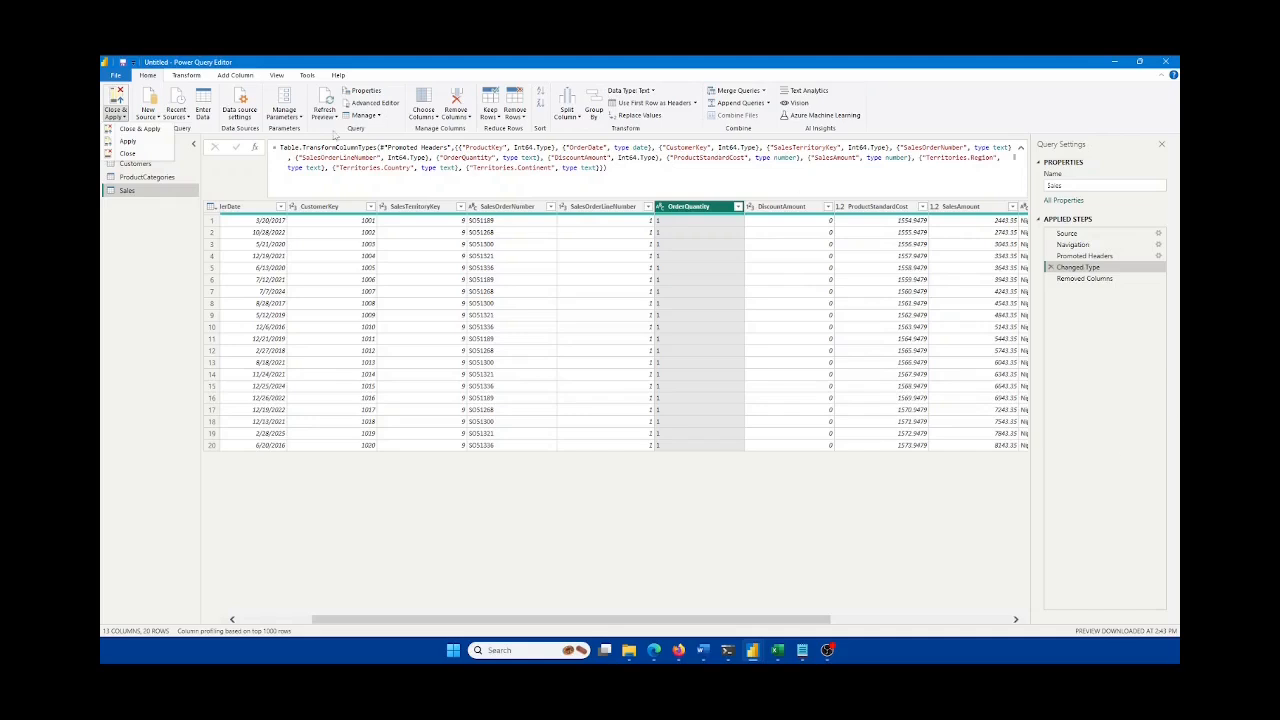
Step: Close the query editor, view the loaded Customers table, and count CustomerKey values in Excel's Customers sheet
left_click(128, 153)
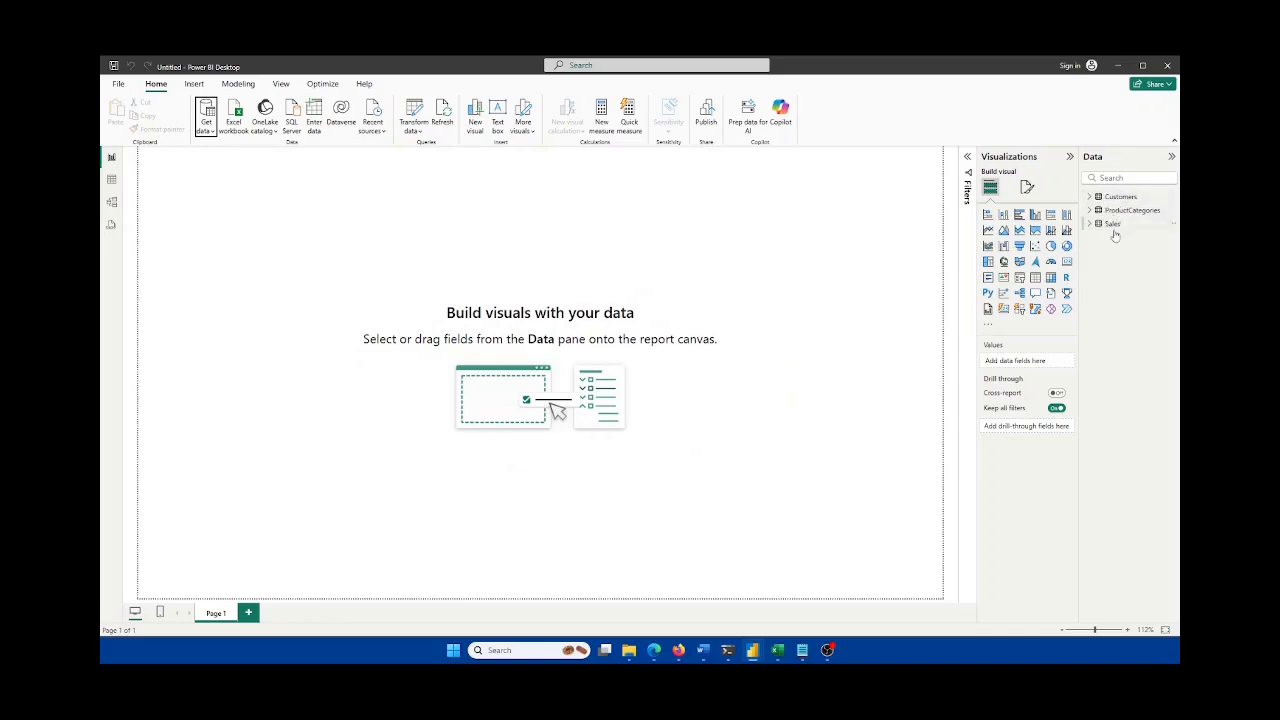
left_click(112, 181)
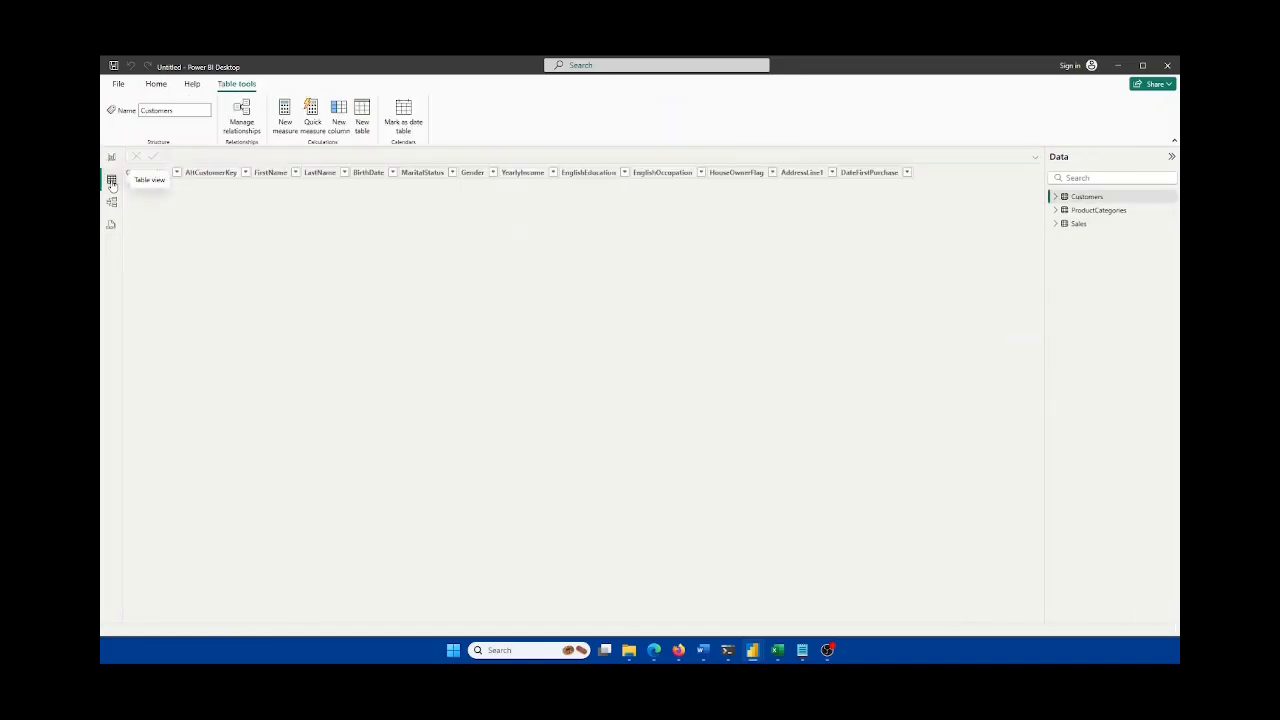
left_click(1104, 198)
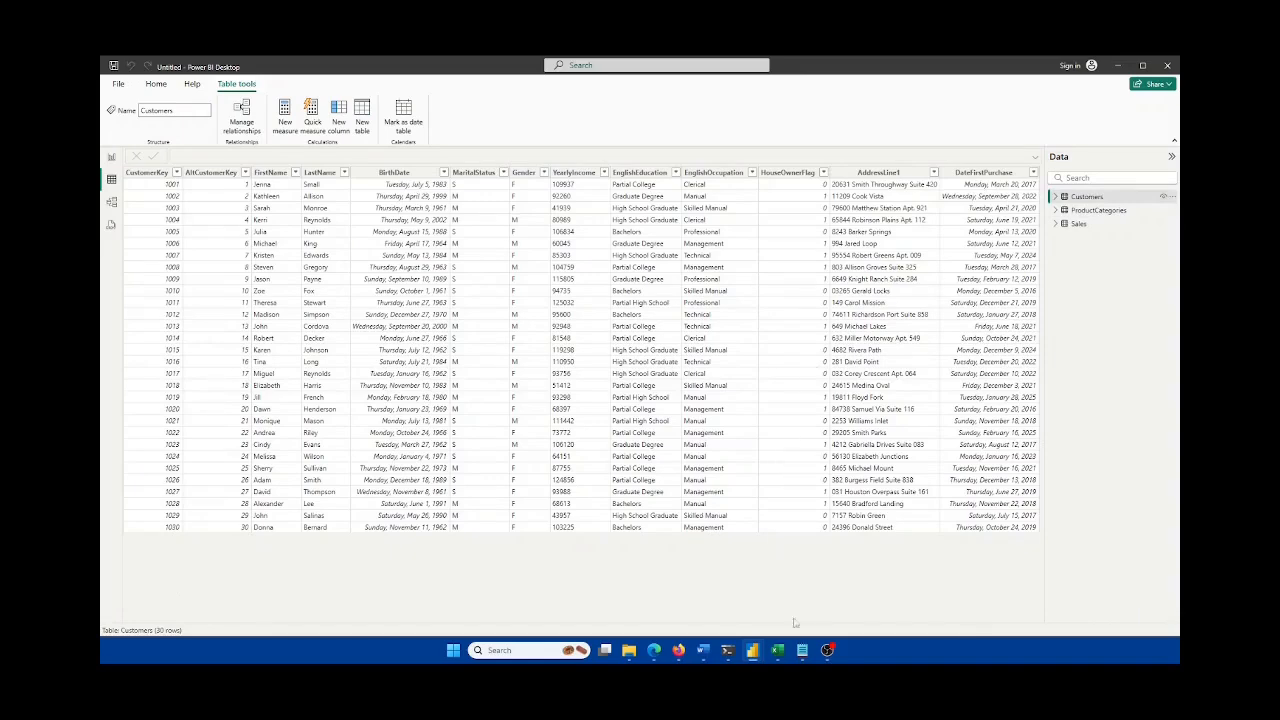
left_click(777, 650)
left_click(392, 616)
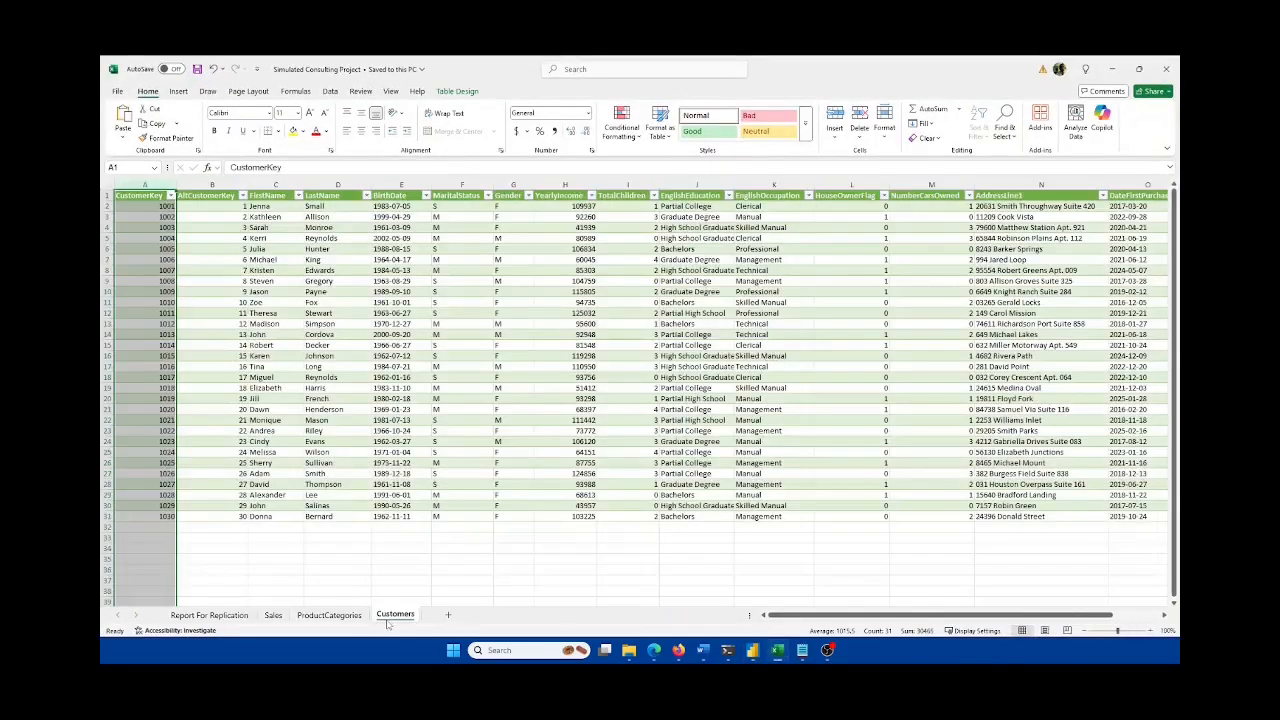
left_click_drag(158, 517, 158, 207)
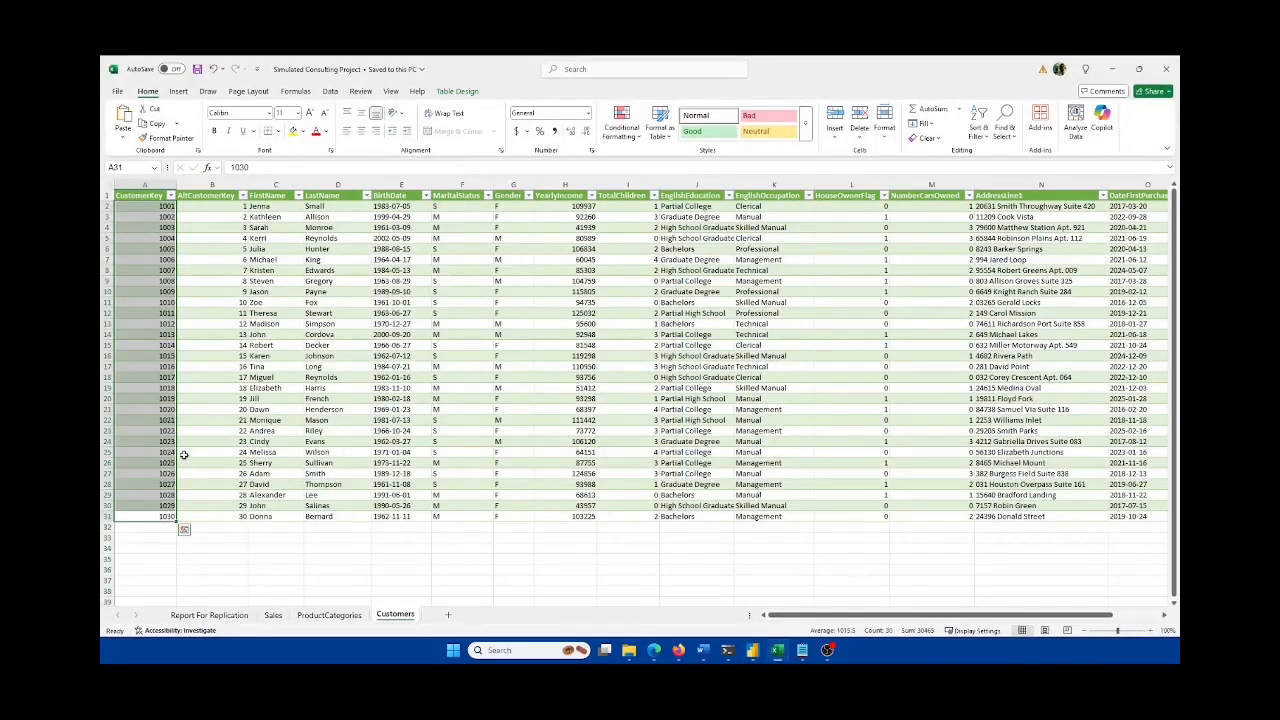
Step: Browse the ProductCategories and Sales tables, then count ProductKey rows in Excel's Sales sheet
left_click(1119, 70)
left_click(1084, 212)
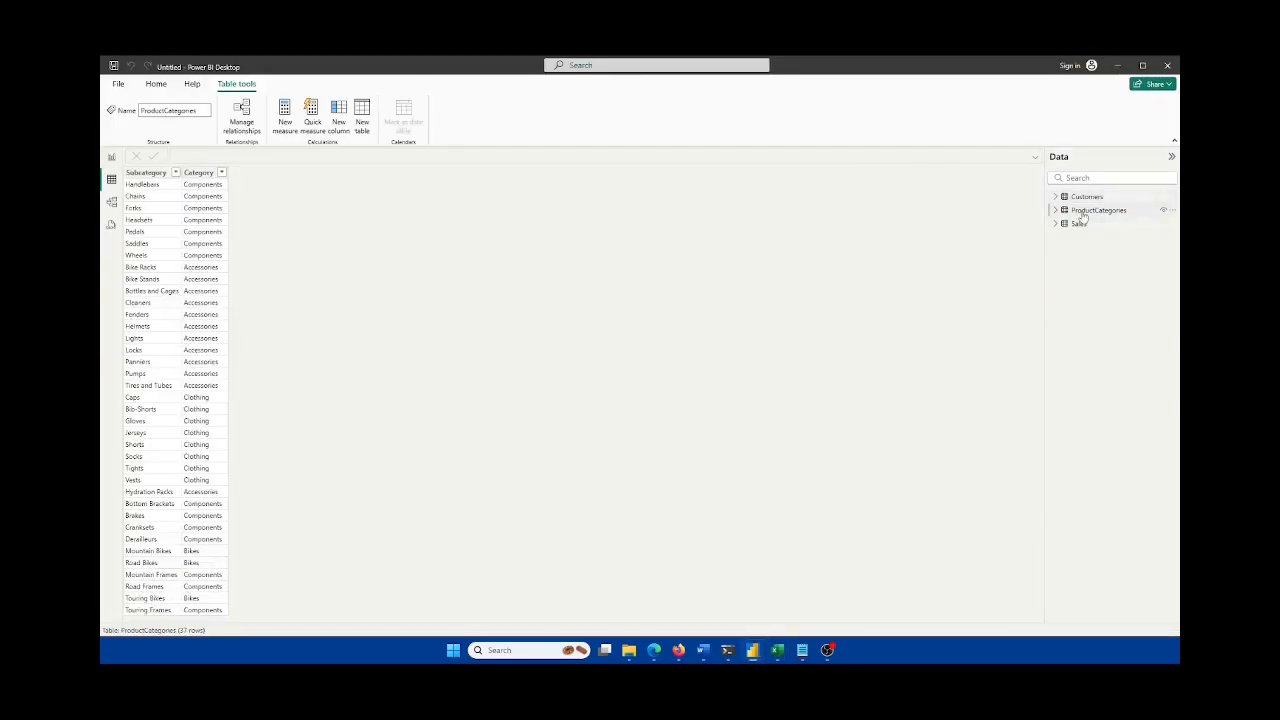
left_click(1077, 226)
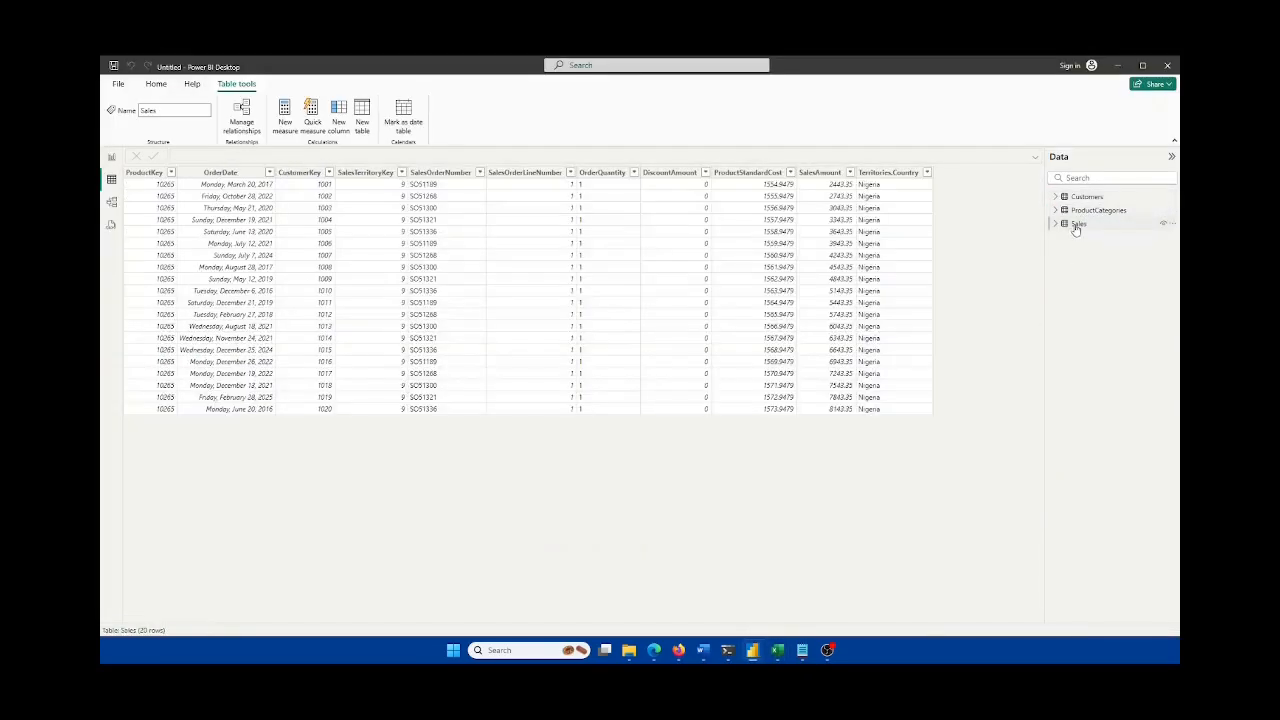
left_click(778, 650)
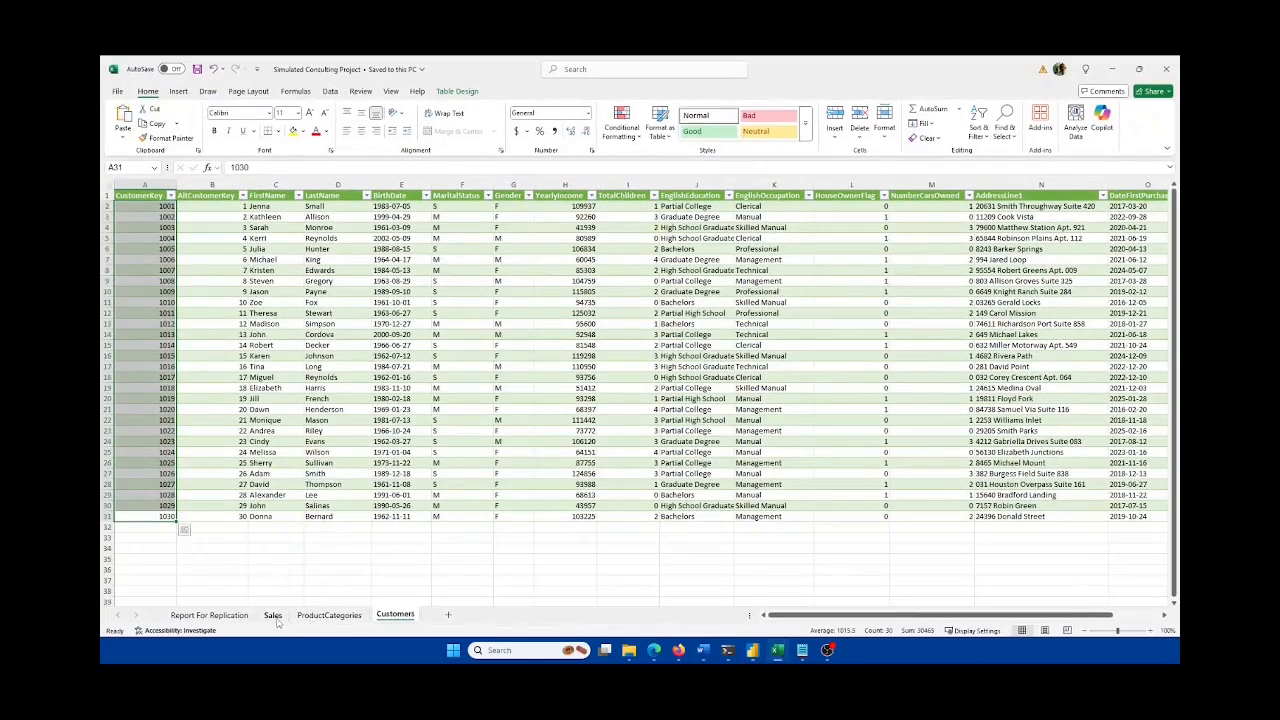
left_click(272, 615)
left_click_drag(145, 206, 148, 411)
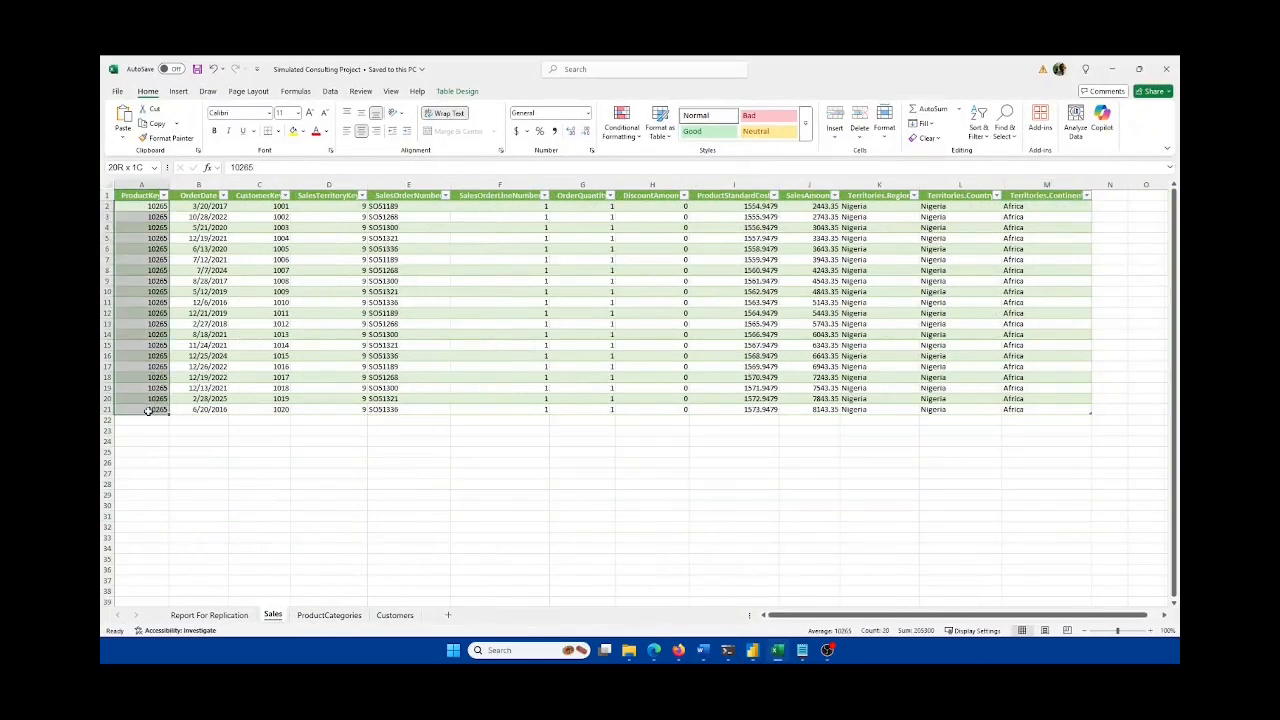
Step: In Model view, place Customers right of Sales and ProductCategories below them
left_click(1111, 69)
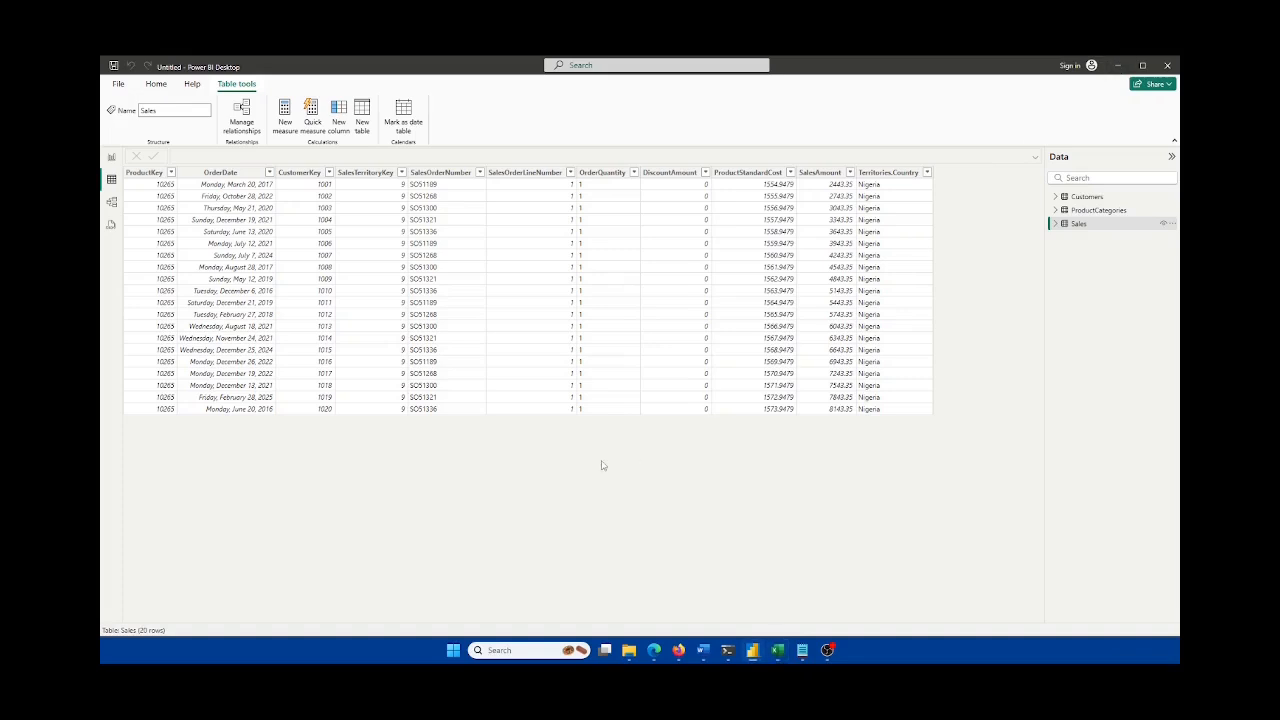
left_click(113, 158)
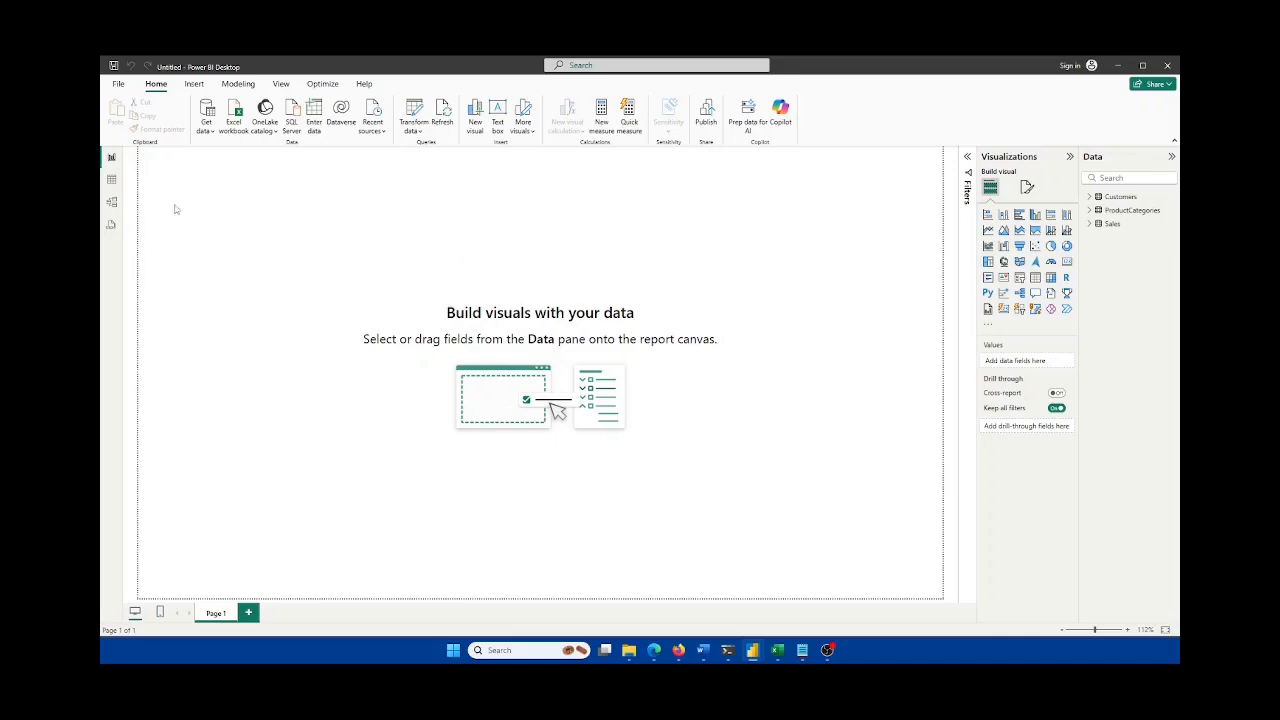
left_click(112, 202)
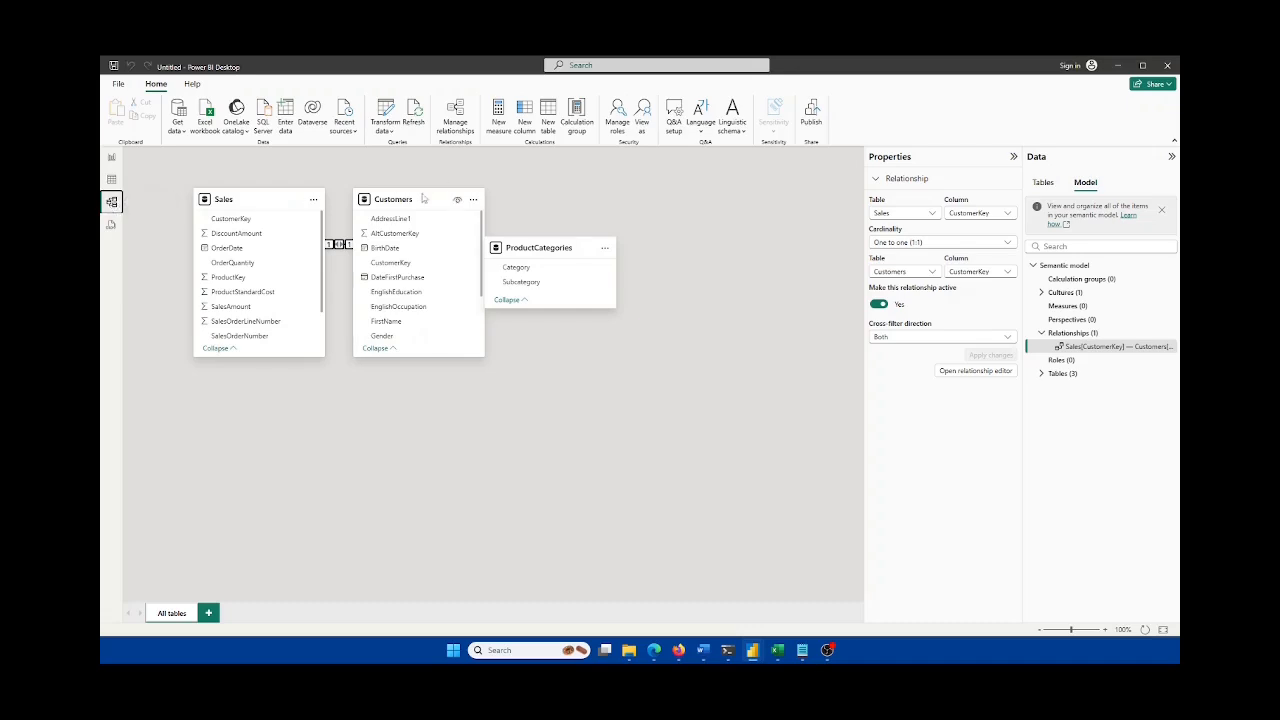
mouse_move(425, 200)
left_click_drag(425, 200, 564, 200)
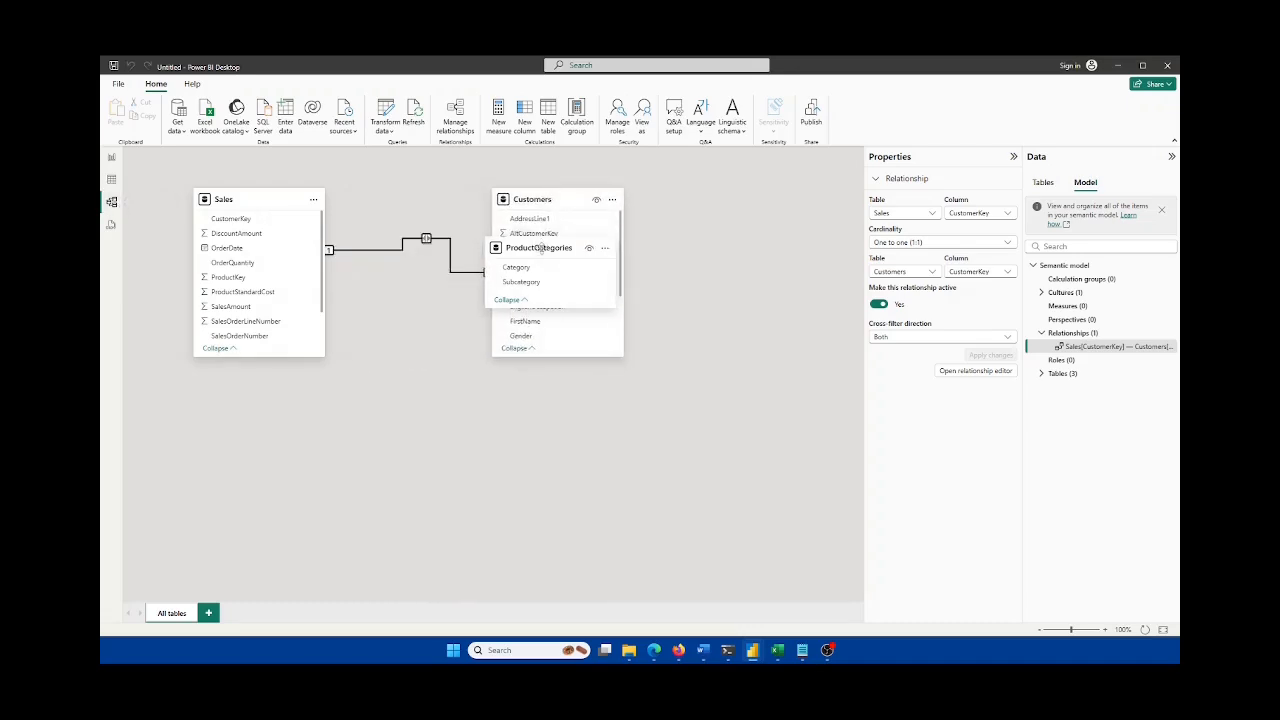
left_click_drag(532, 256, 420, 426)
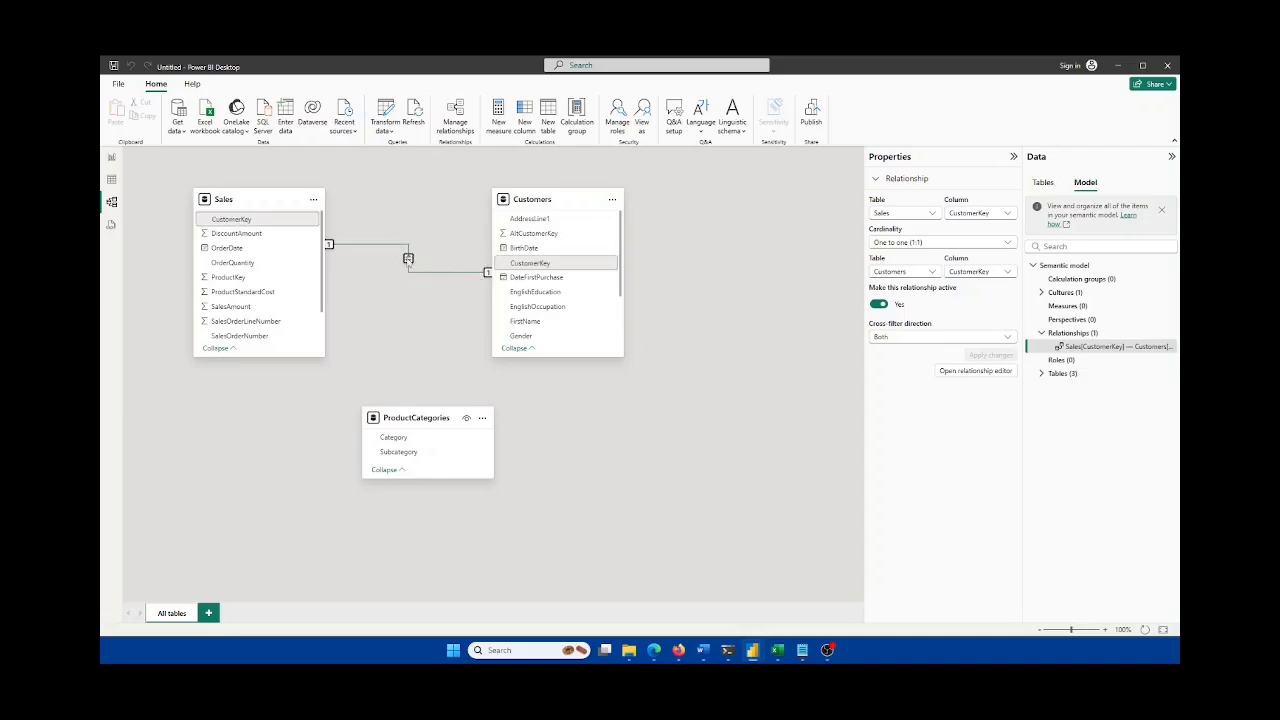
double_click(408, 259)
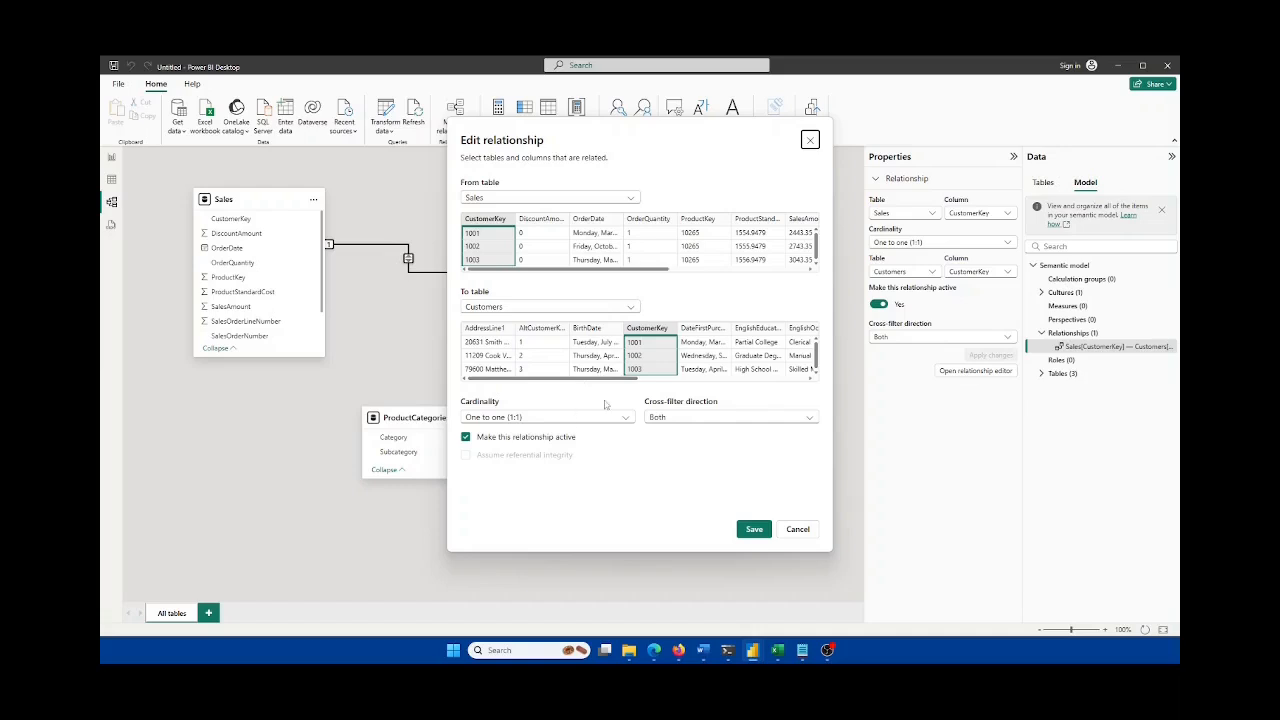
Step: Review the Sales–Customers cardinality options, keeping one to one, then switch to Excel
left_click(538, 418)
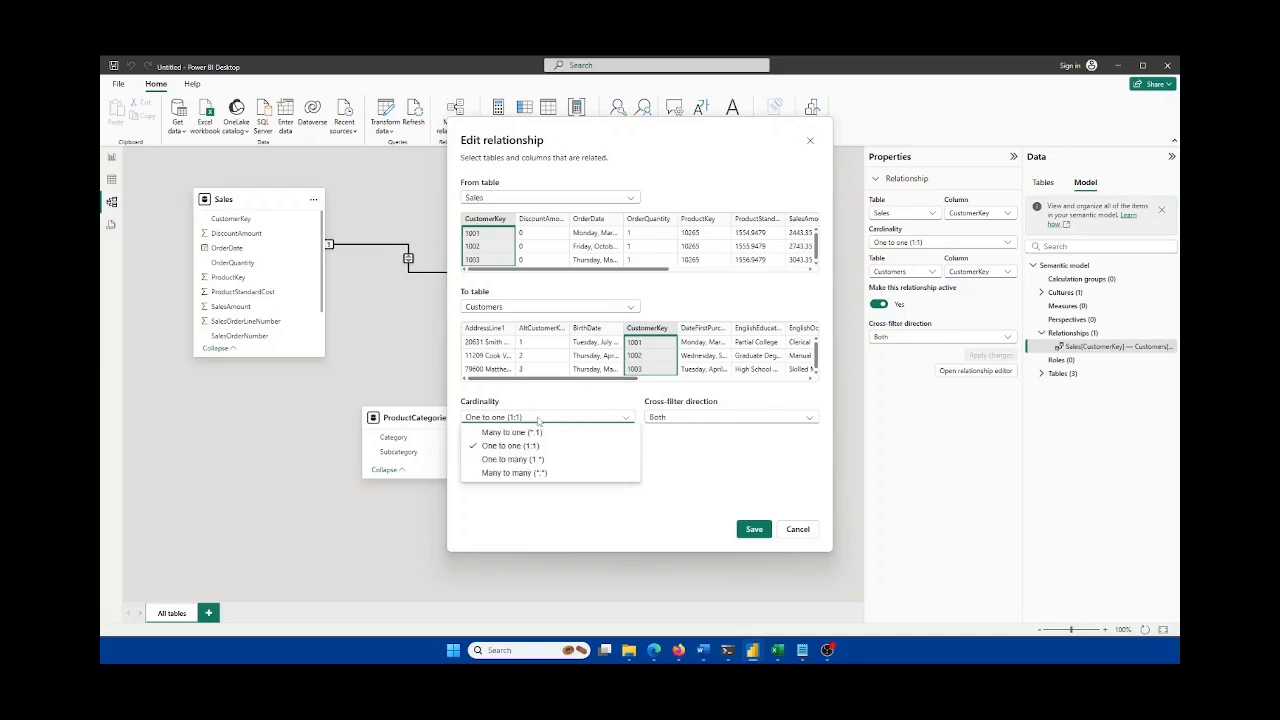
left_click(542, 399)
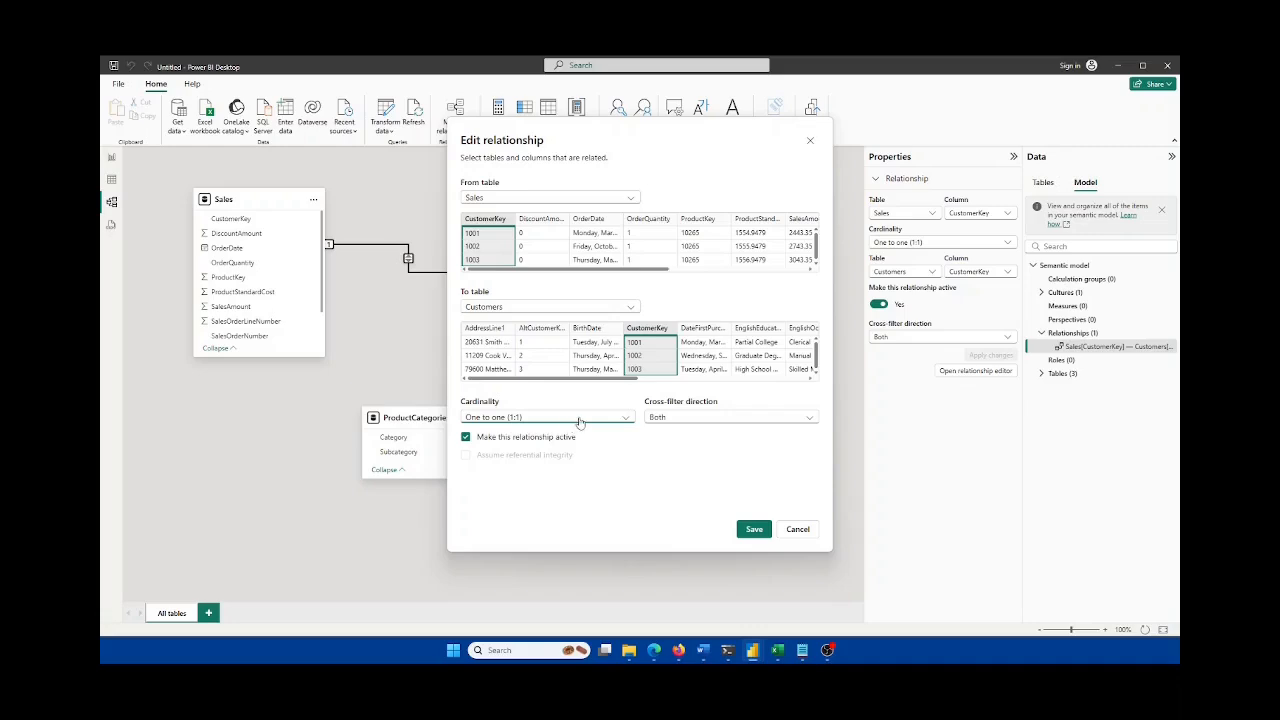
left_click(778, 650)
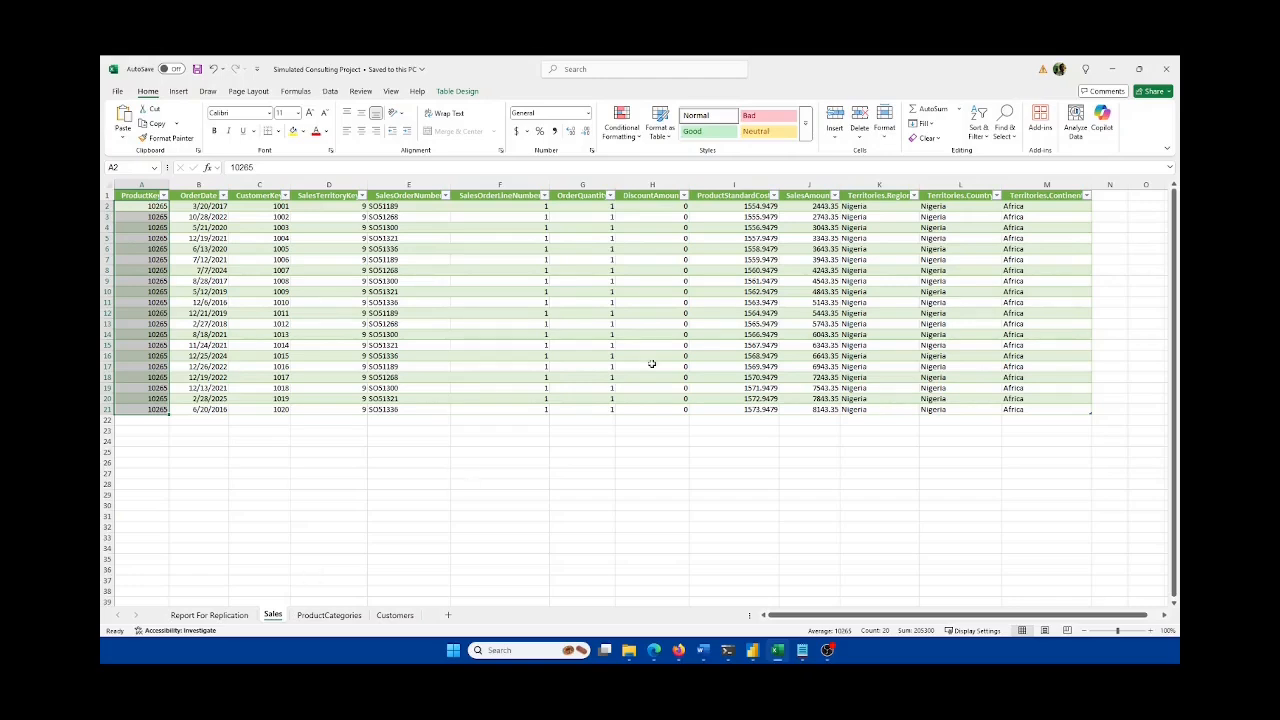
Step: Leave Excel's Sales sheet and return to Power BI's Edit relationship dialog
left_click(778, 652)
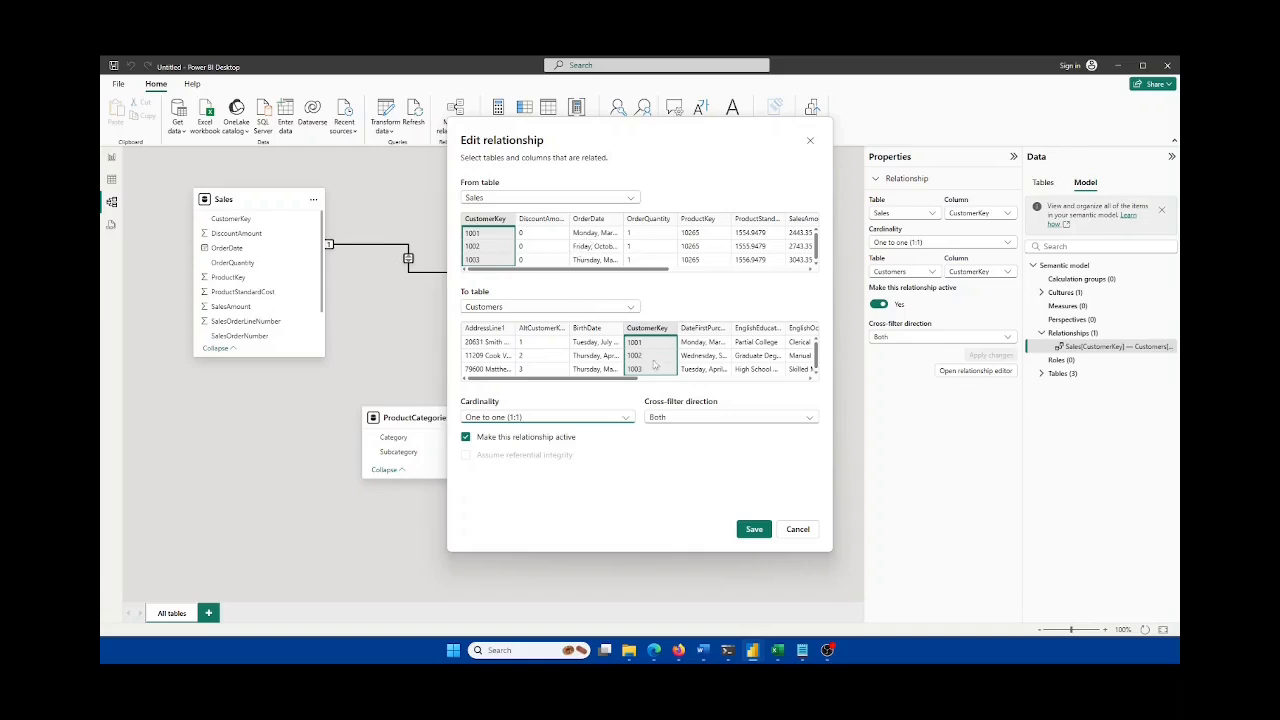
left_click(548, 421)
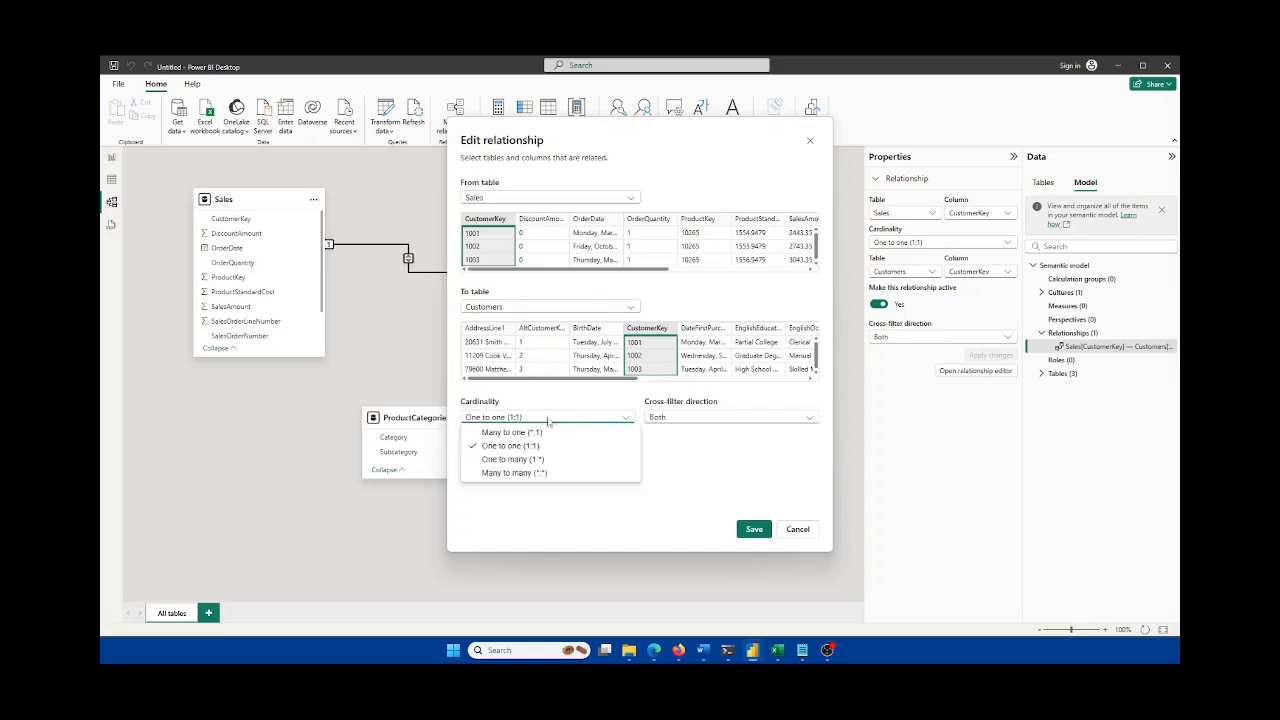
left_click(548, 421)
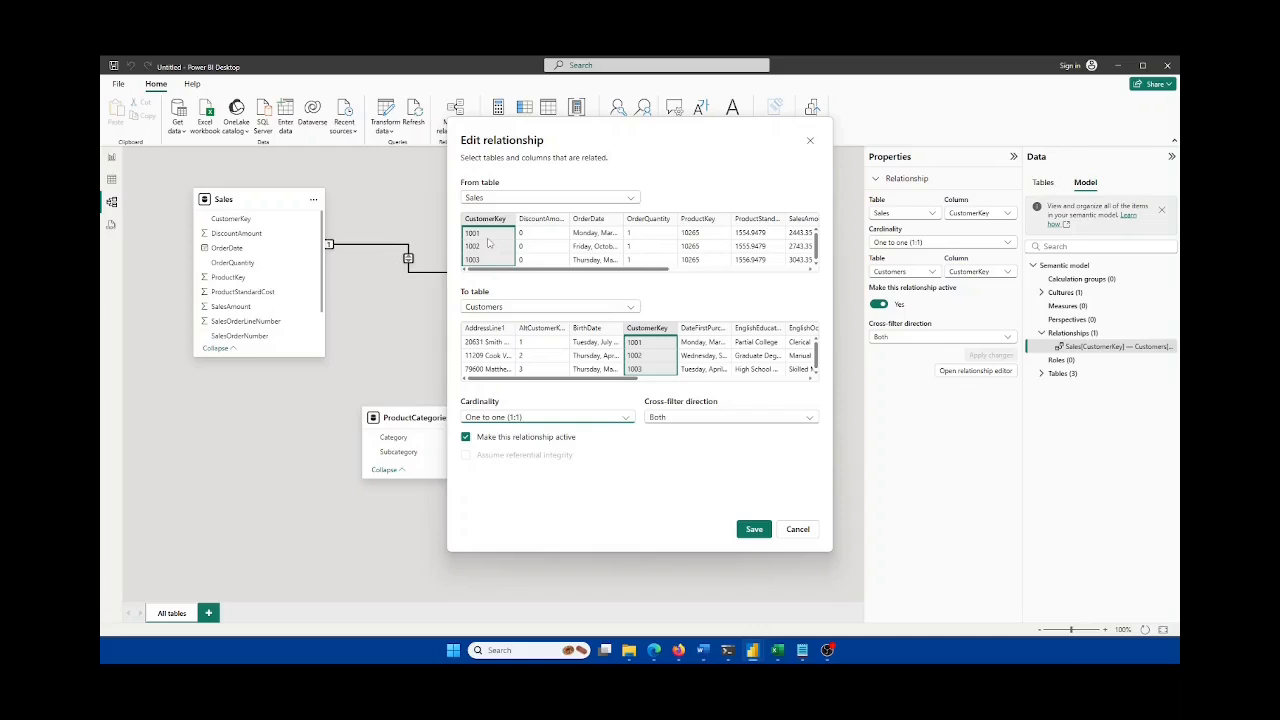
left_click(526, 419)
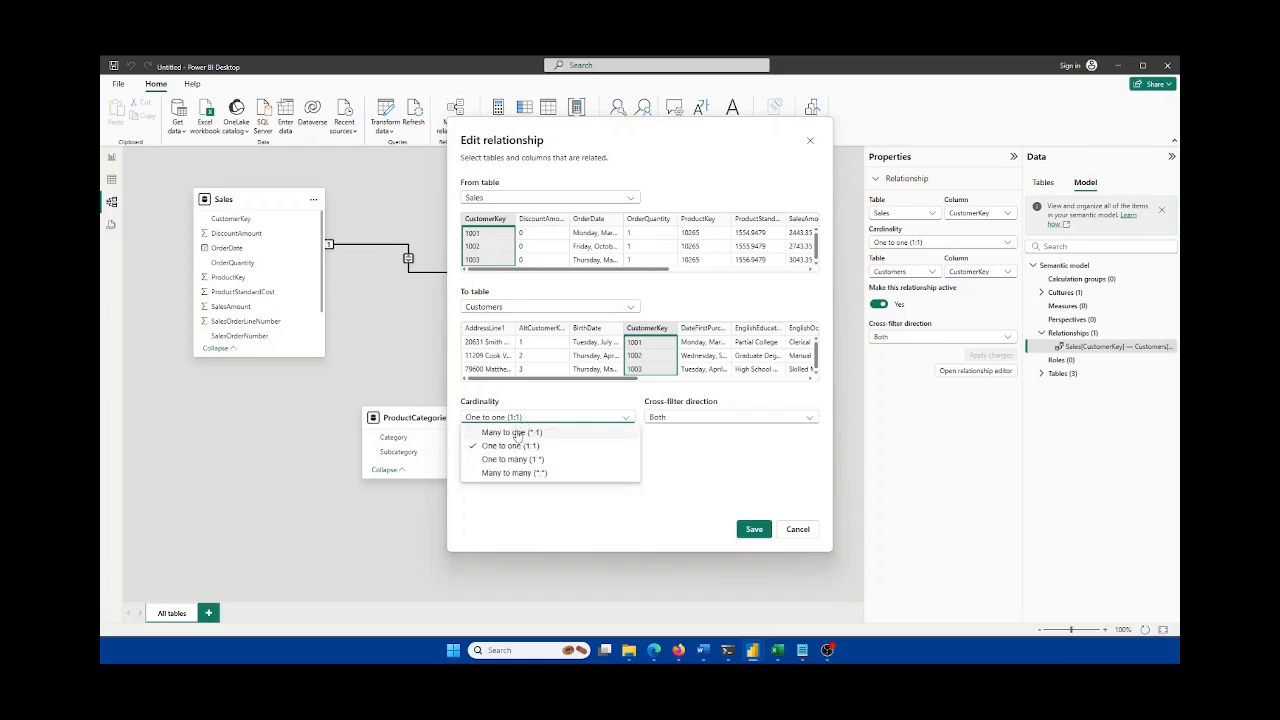
left_click(512, 432)
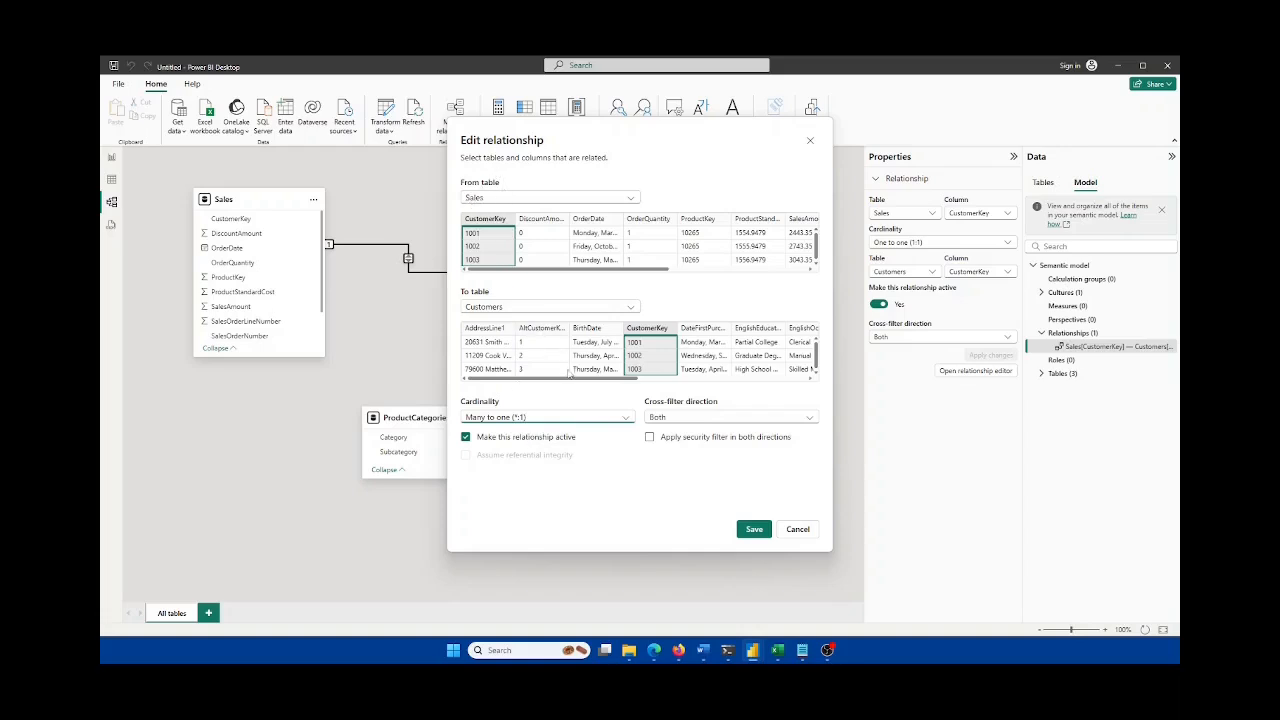
left_click(490, 198)
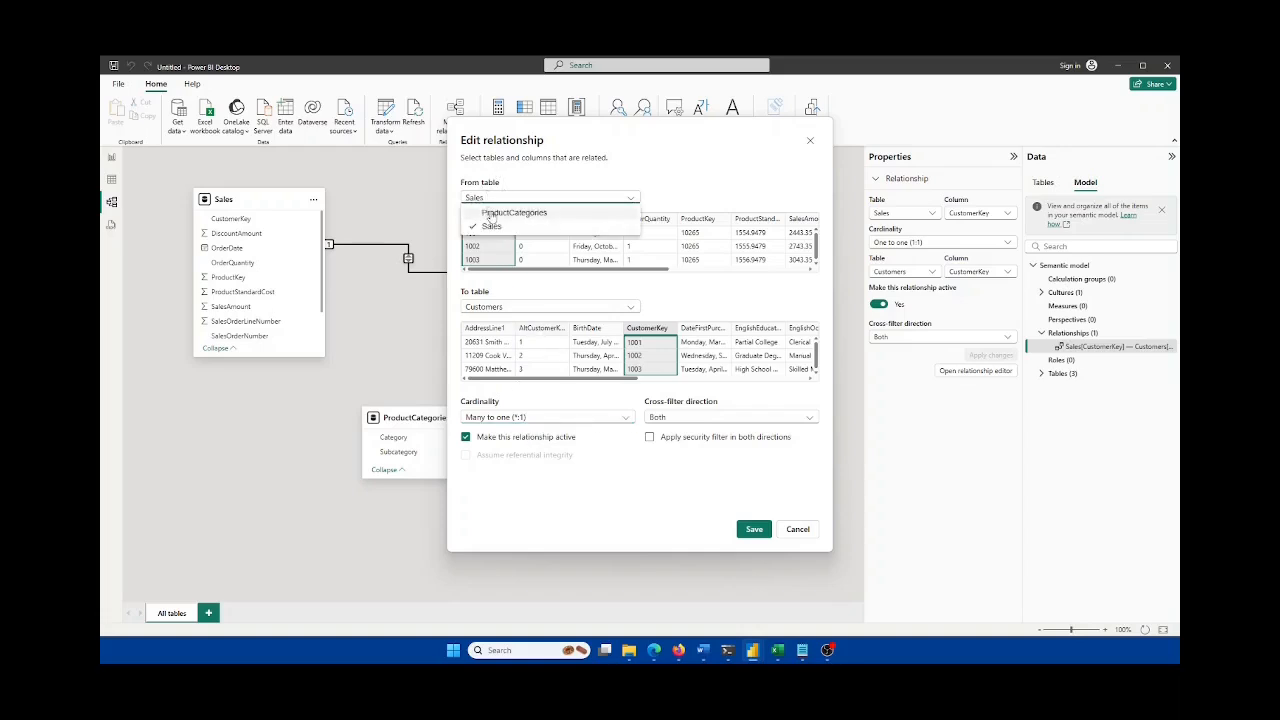
left_click(490, 213)
left_click(490, 307)
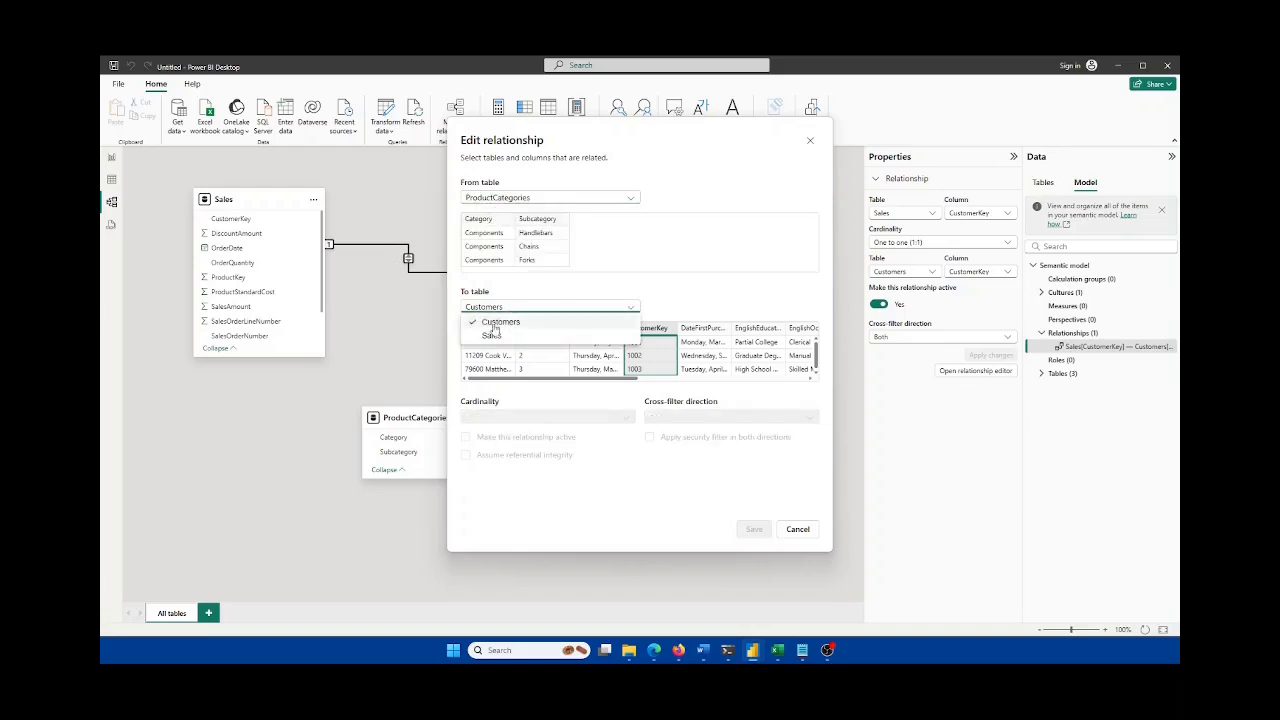
left_click(490, 336)
left_click(508, 200)
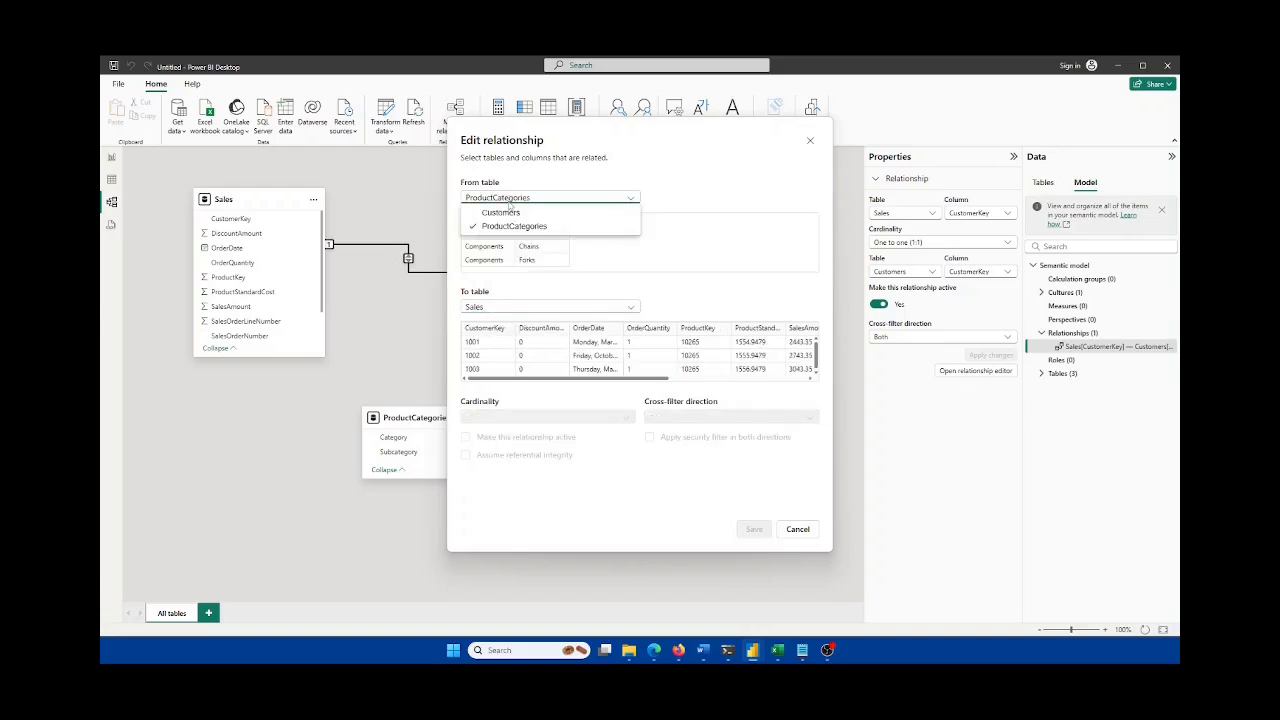
left_click(501, 213)
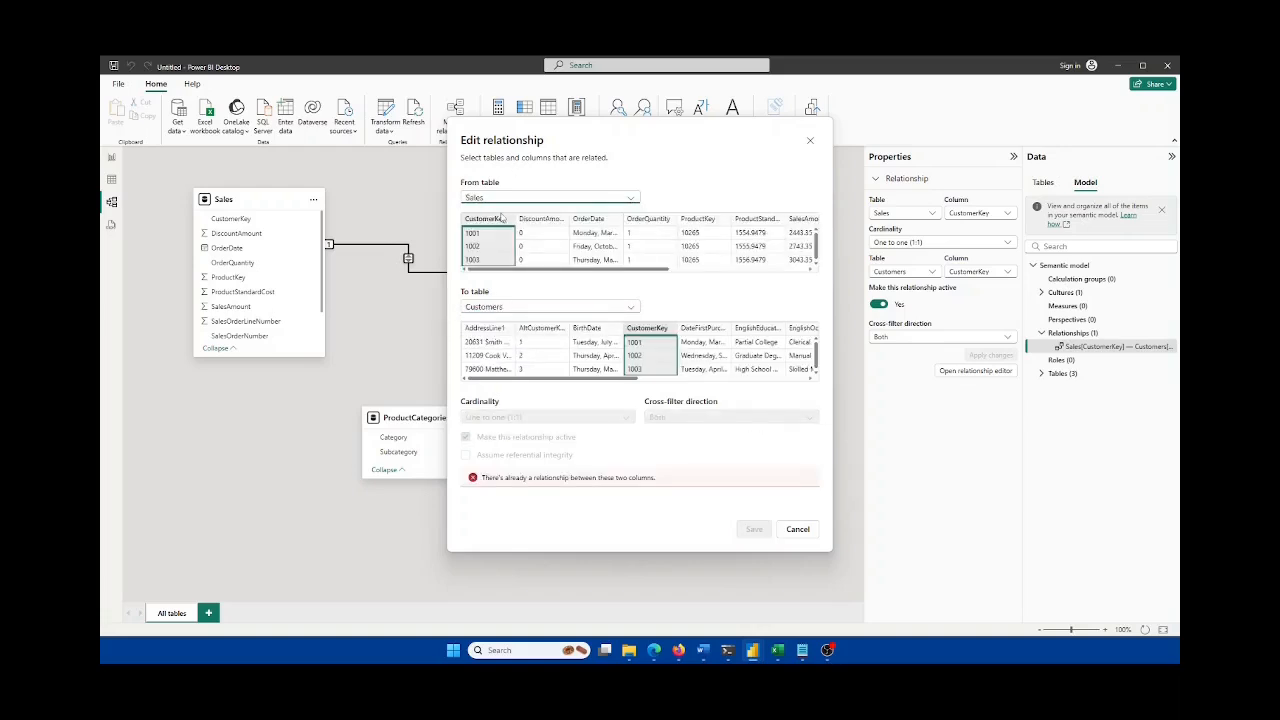
left_click(497, 307)
left_click(494, 337)
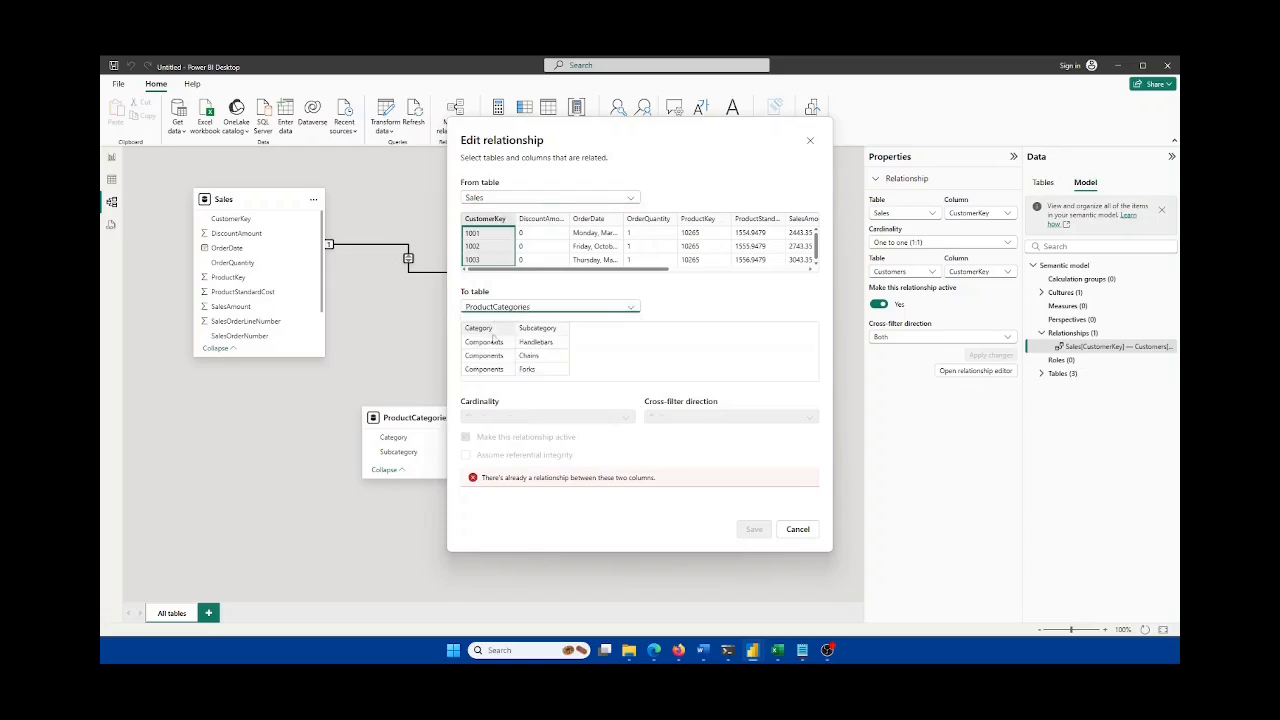
left_click(484, 200)
left_click(491, 226)
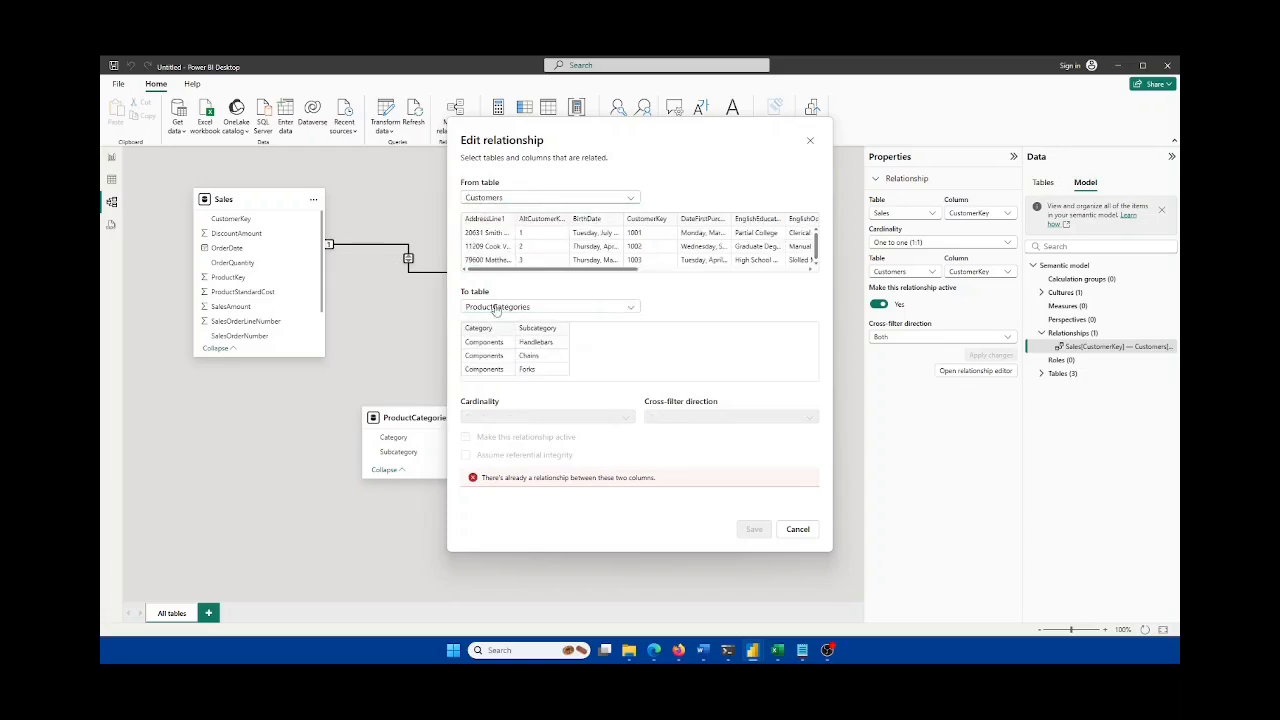
left_click(497, 307)
left_click(497, 333)
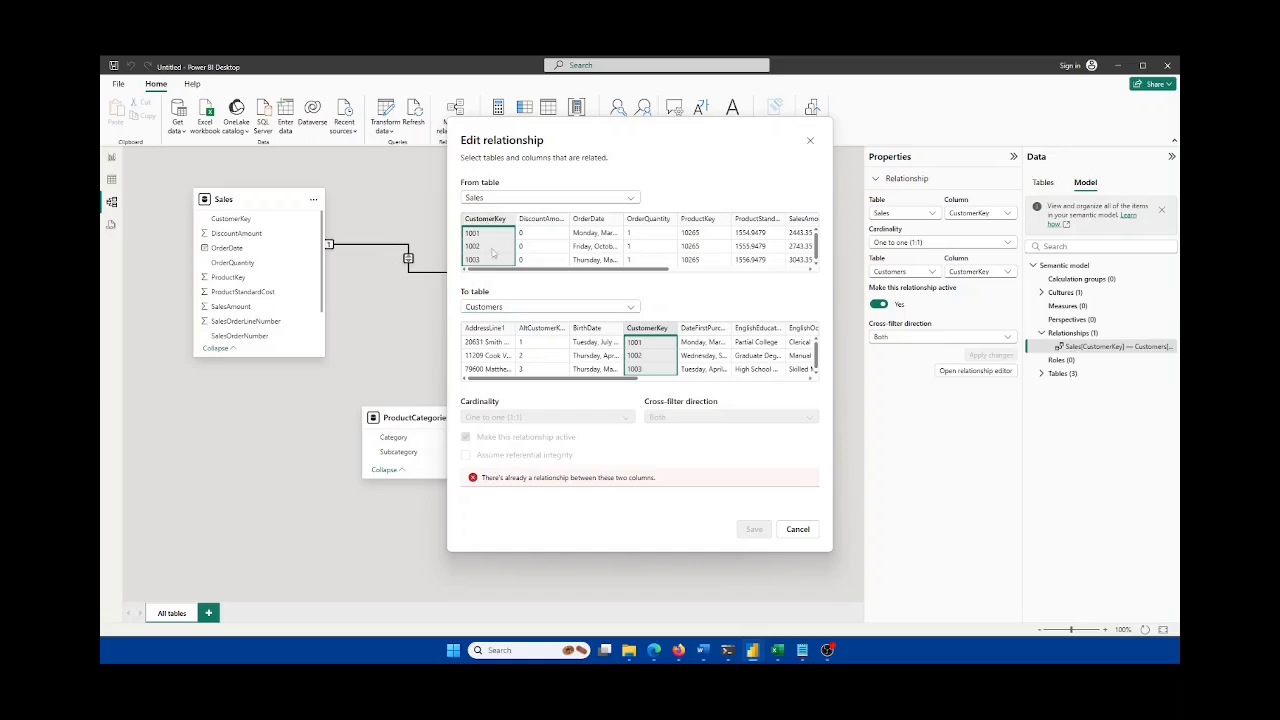
left_click(798, 531)
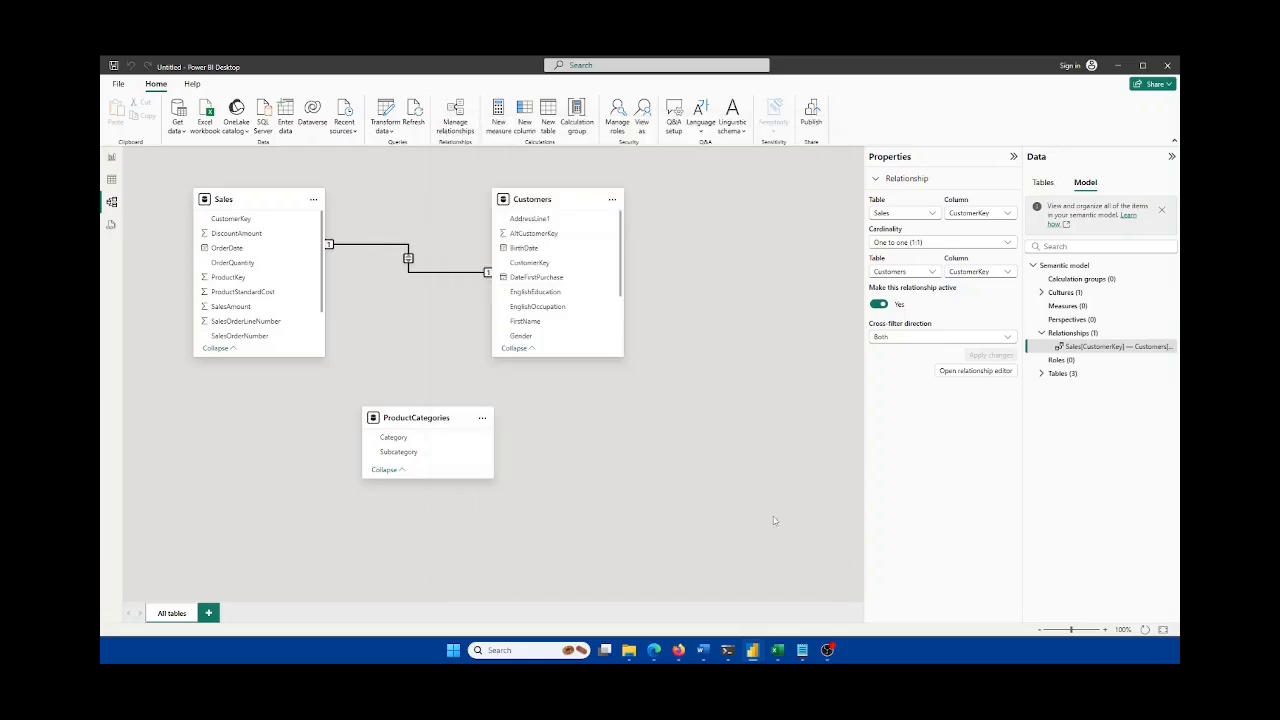
Step: Delete the existing one-to-one Sales–Customers relationship
right_click(409, 259)
left_click(421, 269)
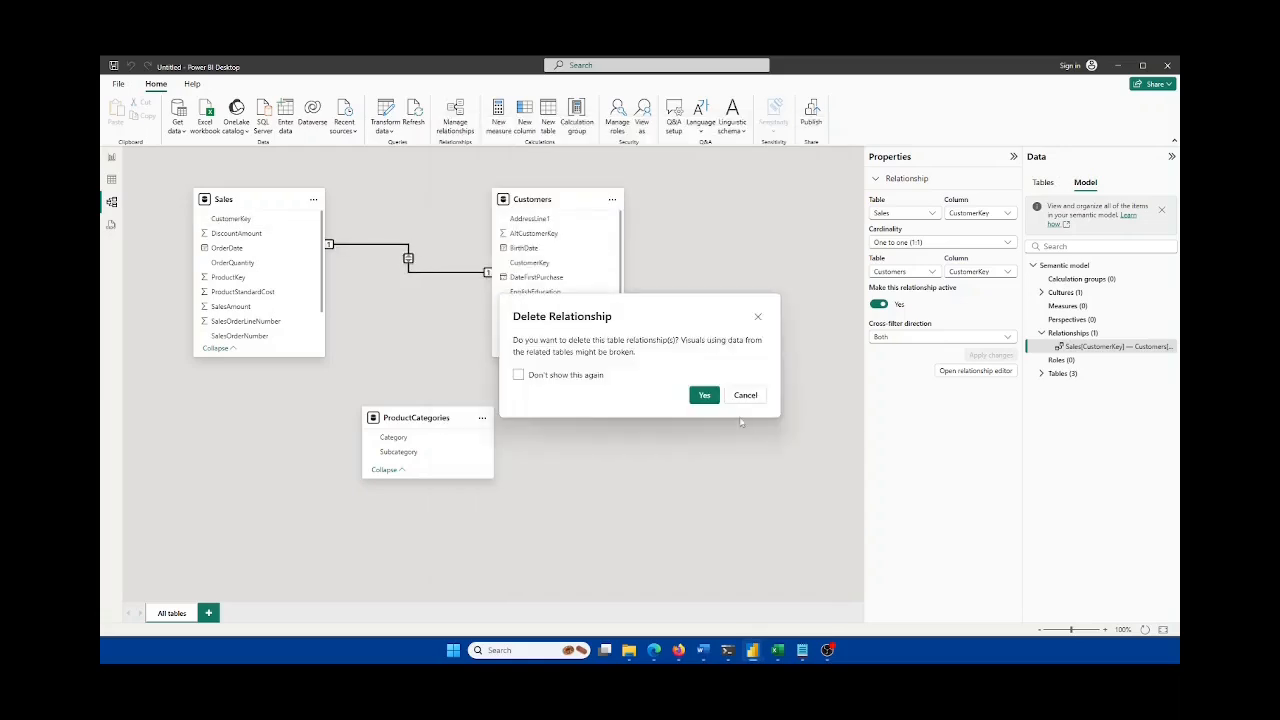
left_click(706, 396)
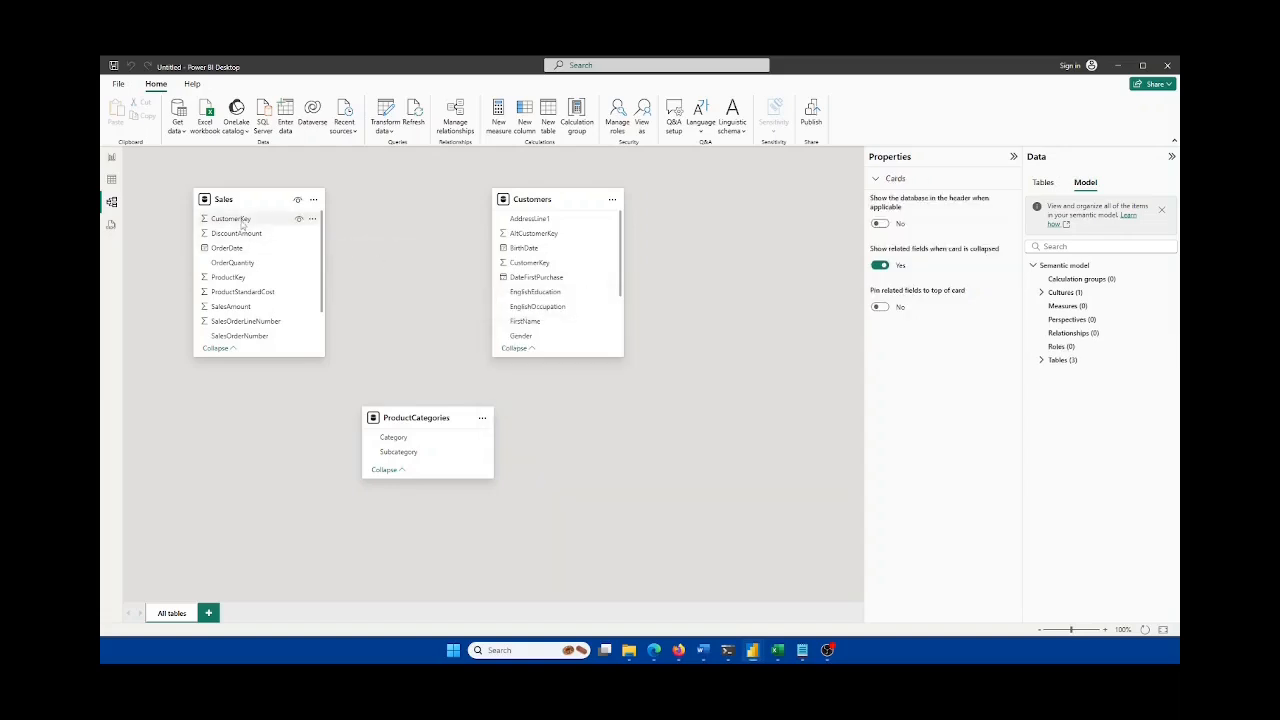
Step: Link the tables on CustomerKey, with Customers as the from table and Sales as the to table
left_click_drag(258, 222, 526, 264)
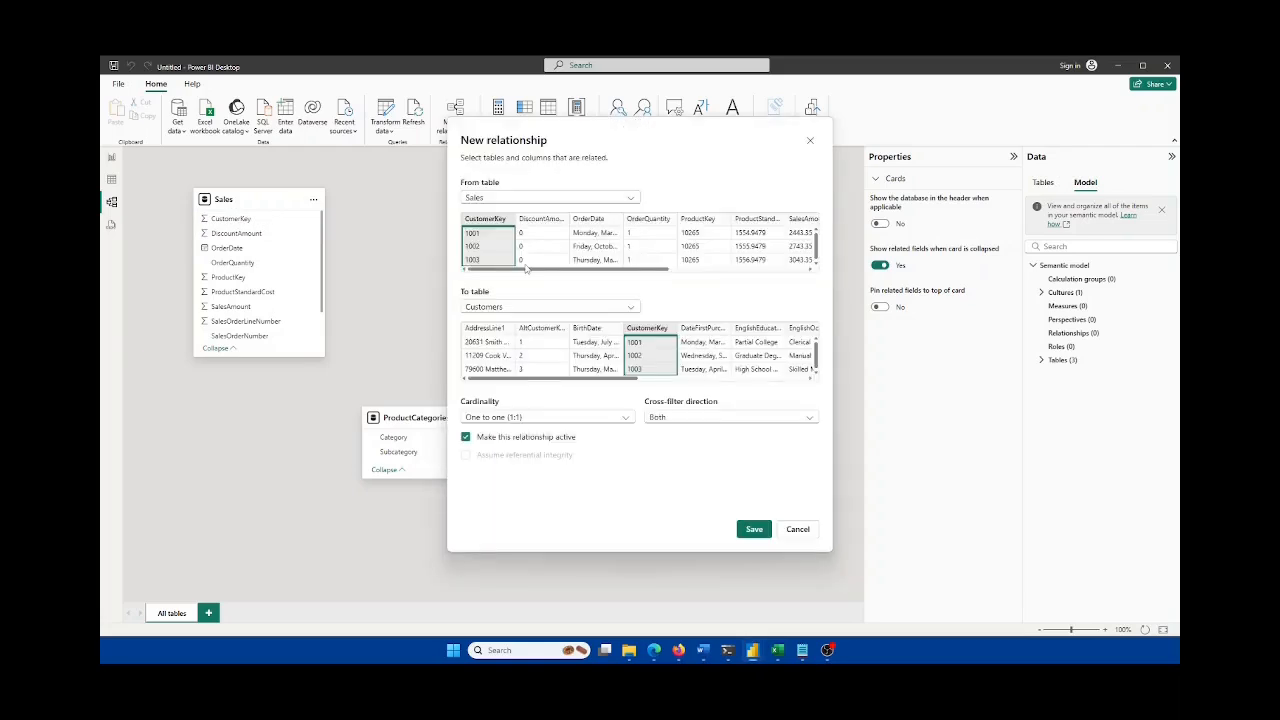
left_click(498, 201)
left_click(484, 308)
left_click(484, 308)
left_click(500, 340)
left_click(480, 198)
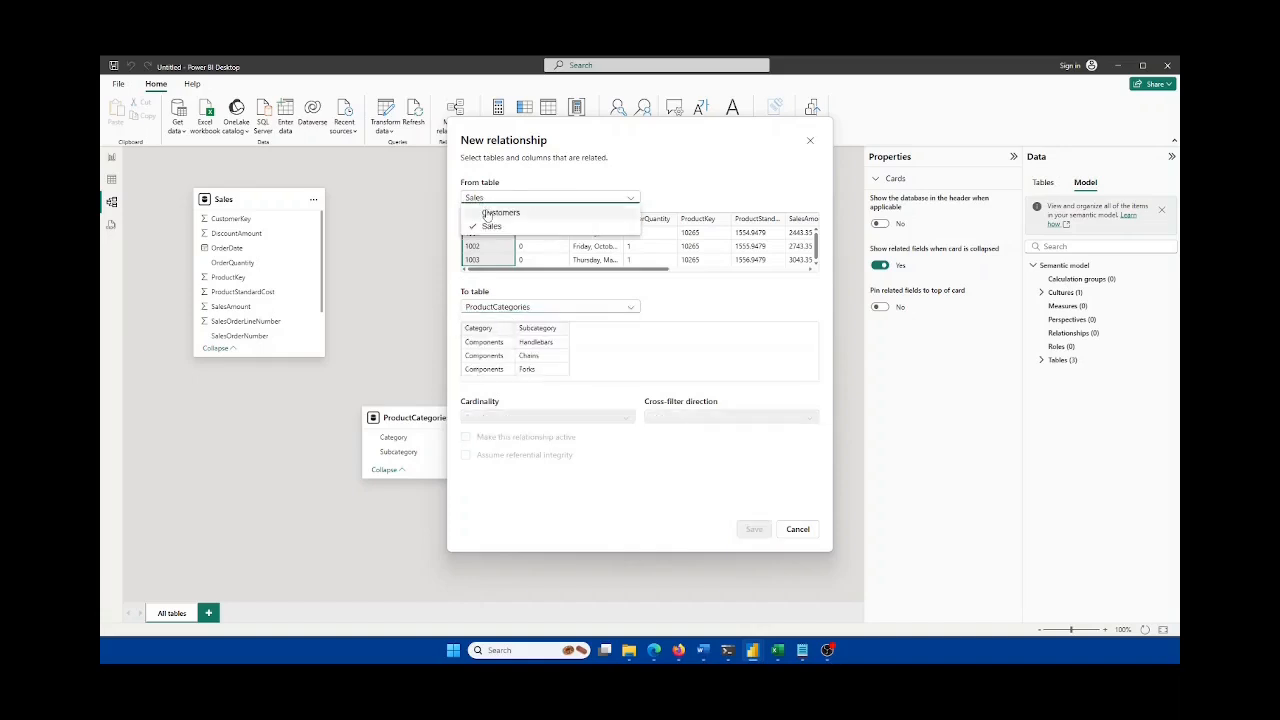
left_click(482, 212)
left_click(500, 306)
left_click(495, 337)
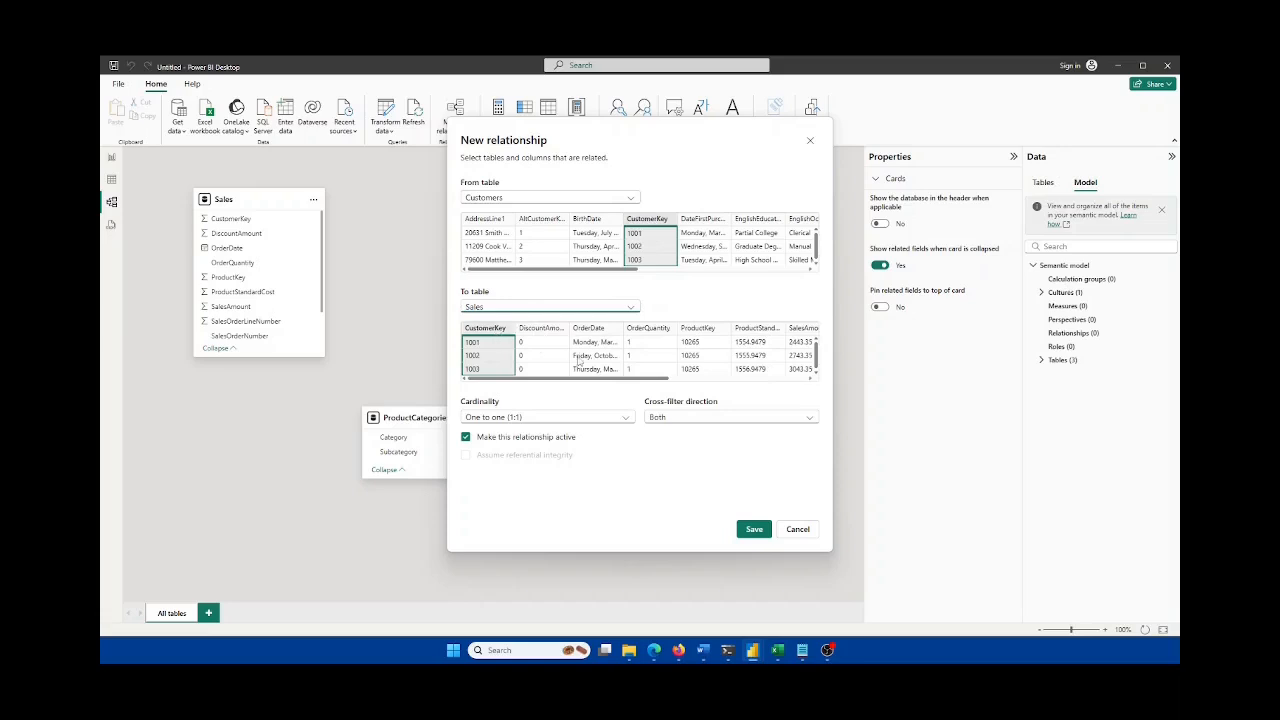
Step: Set the relationship to One to many with Single cross-filtering and save it
left_click(510, 417)
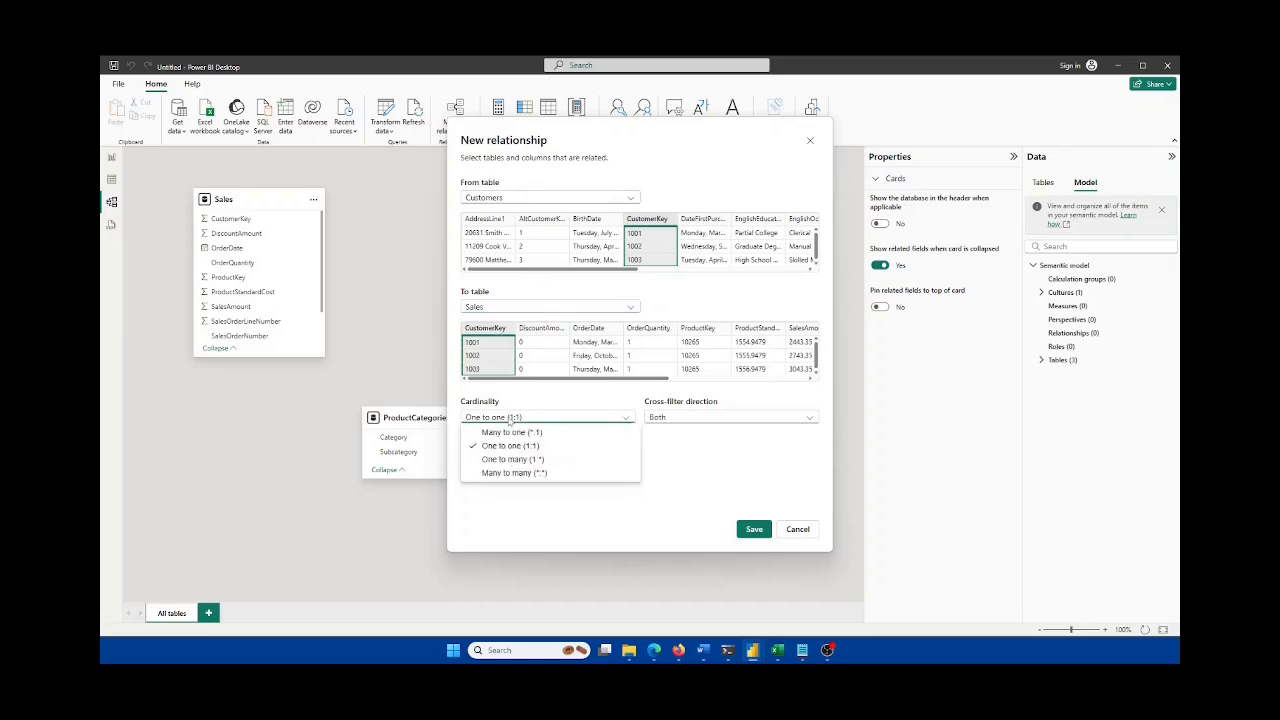
left_click(513, 460)
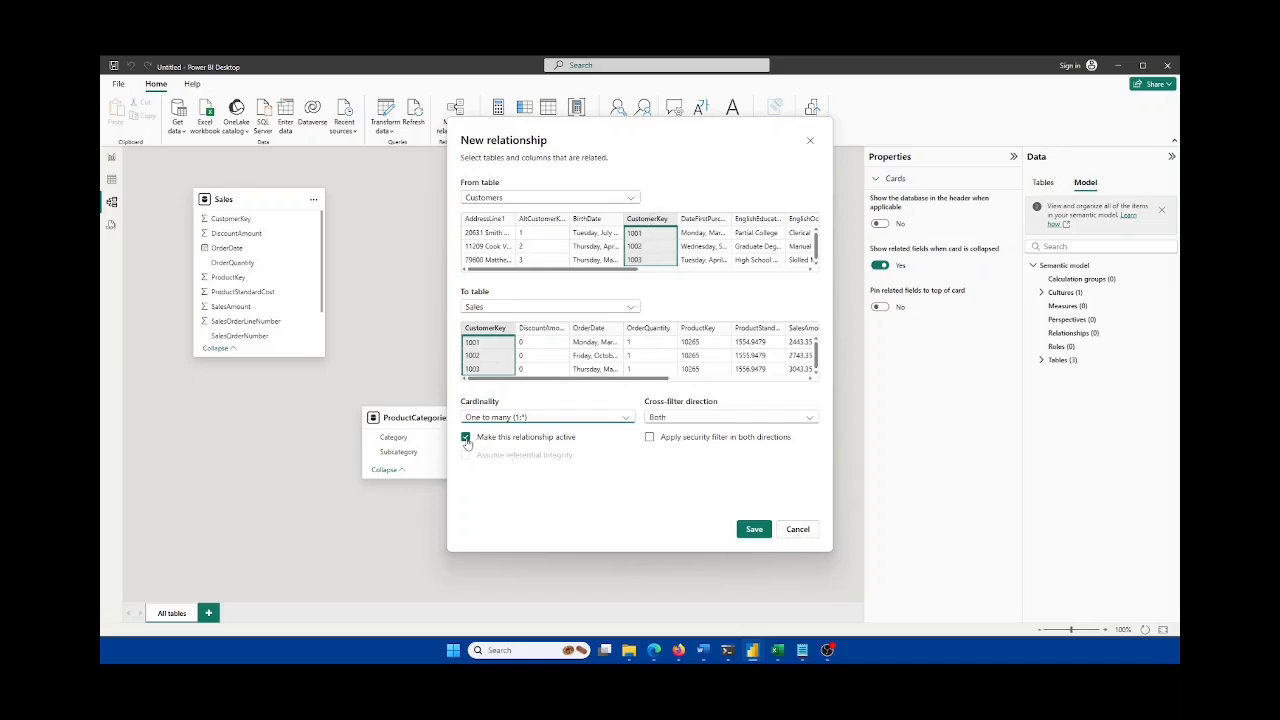
left_click(666, 419)
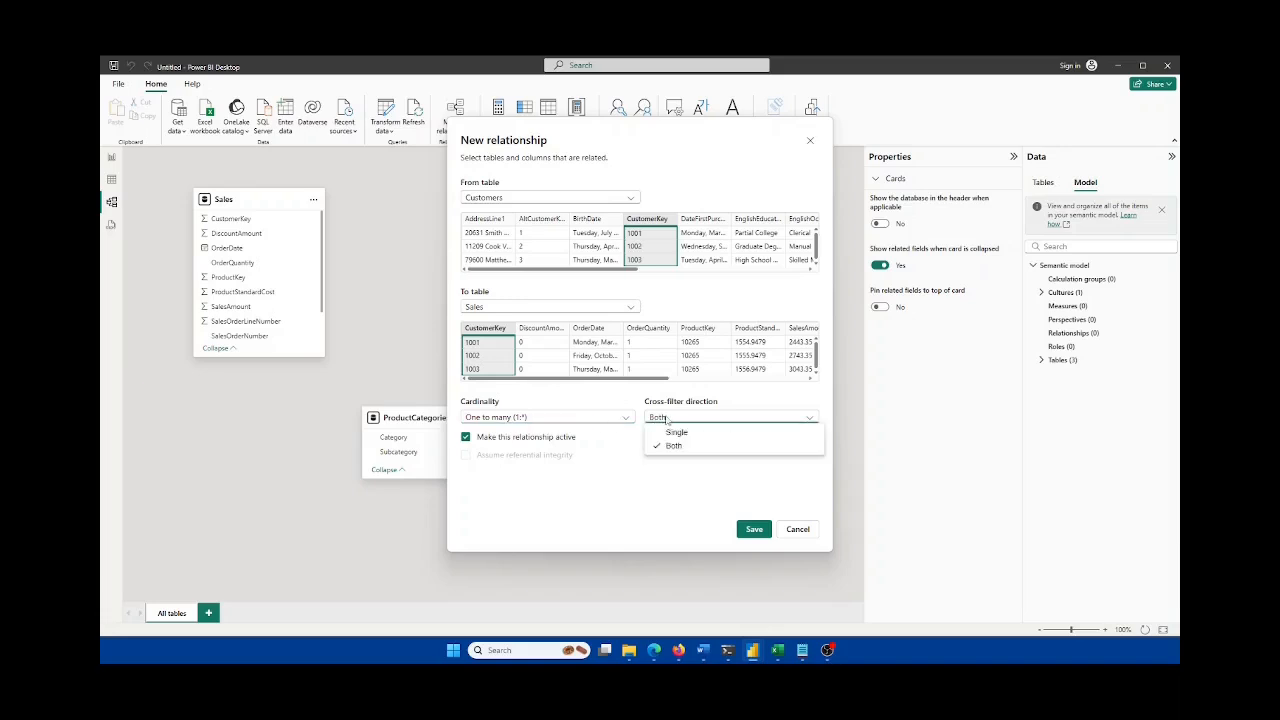
left_click(678, 433)
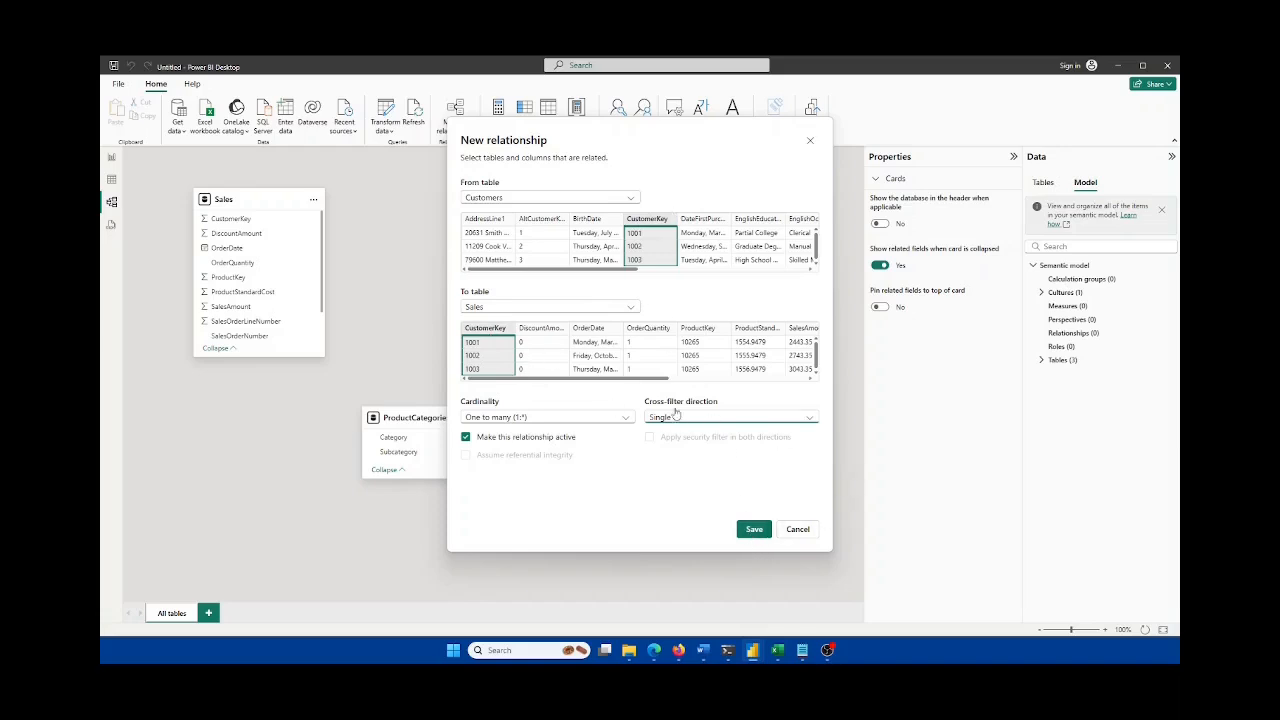
left_click(754, 529)
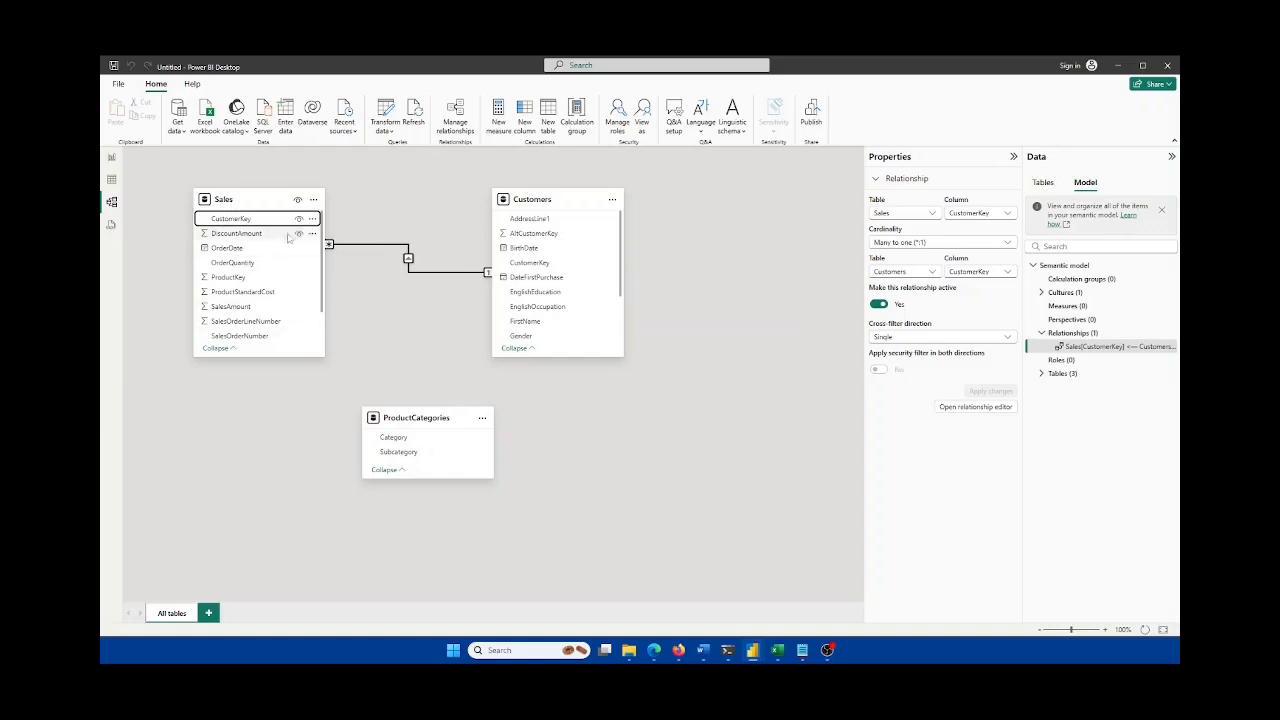
Step: Place the Customers card left of the Sales card, then go to the Report view
left_click_drag(308, 213, 719, 322)
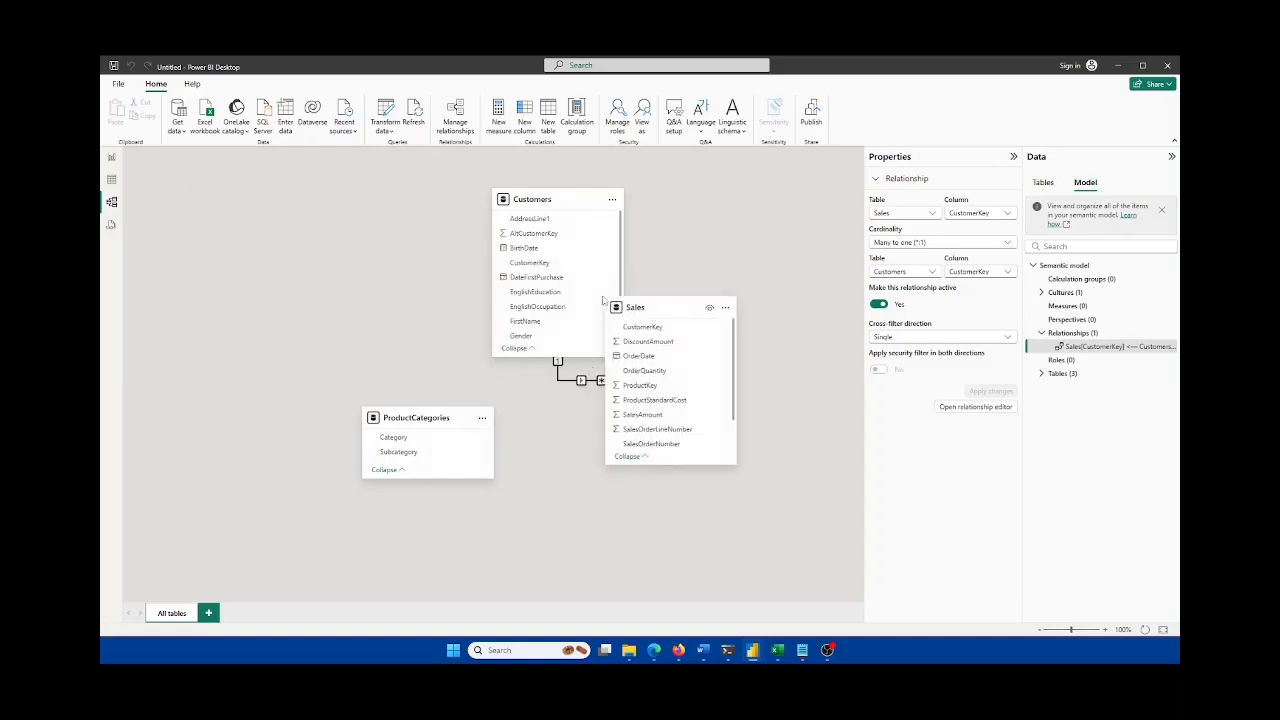
left_click_drag(548, 204, 243, 238)
left_click_drag(682, 309, 519, 237)
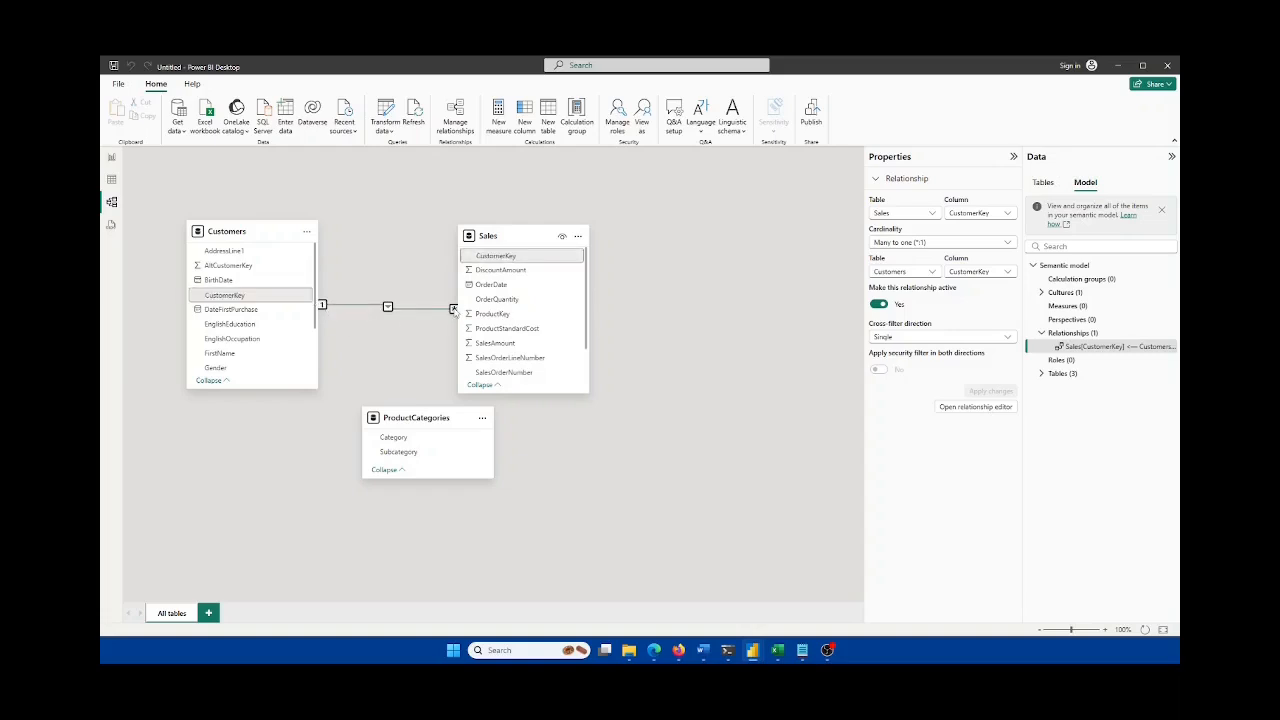
left_click(112, 157)
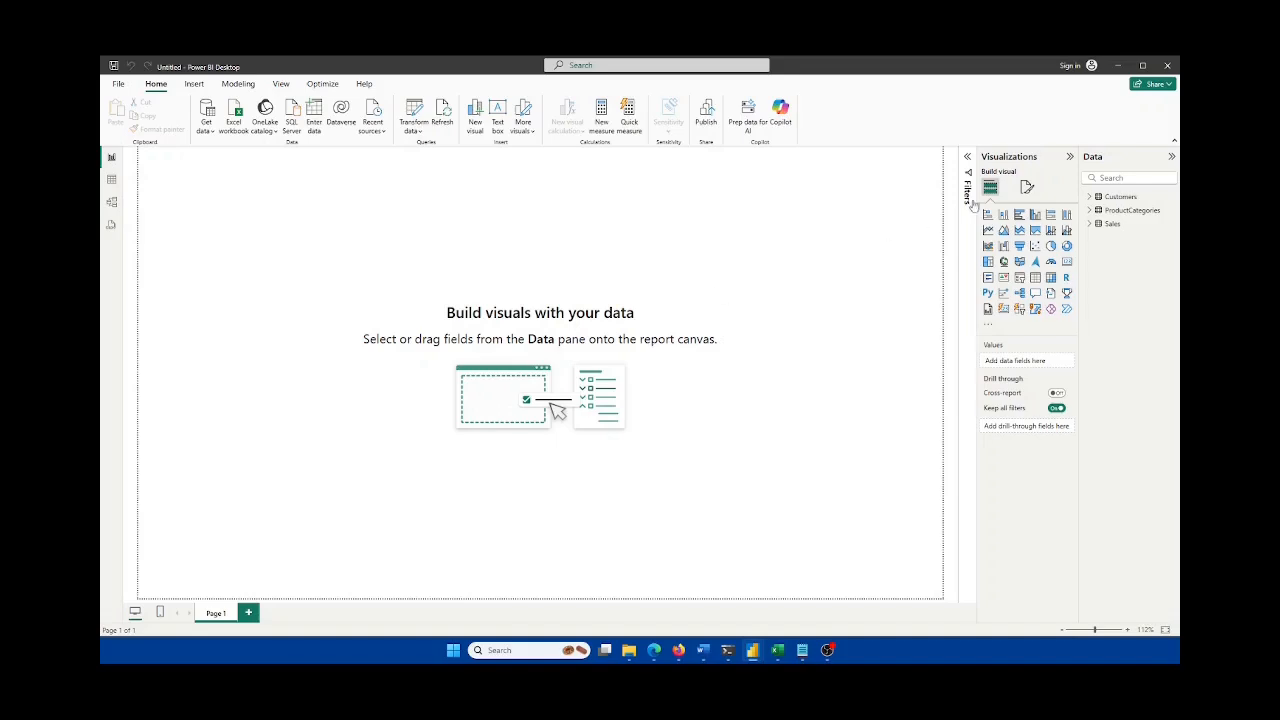
left_click(1036, 280)
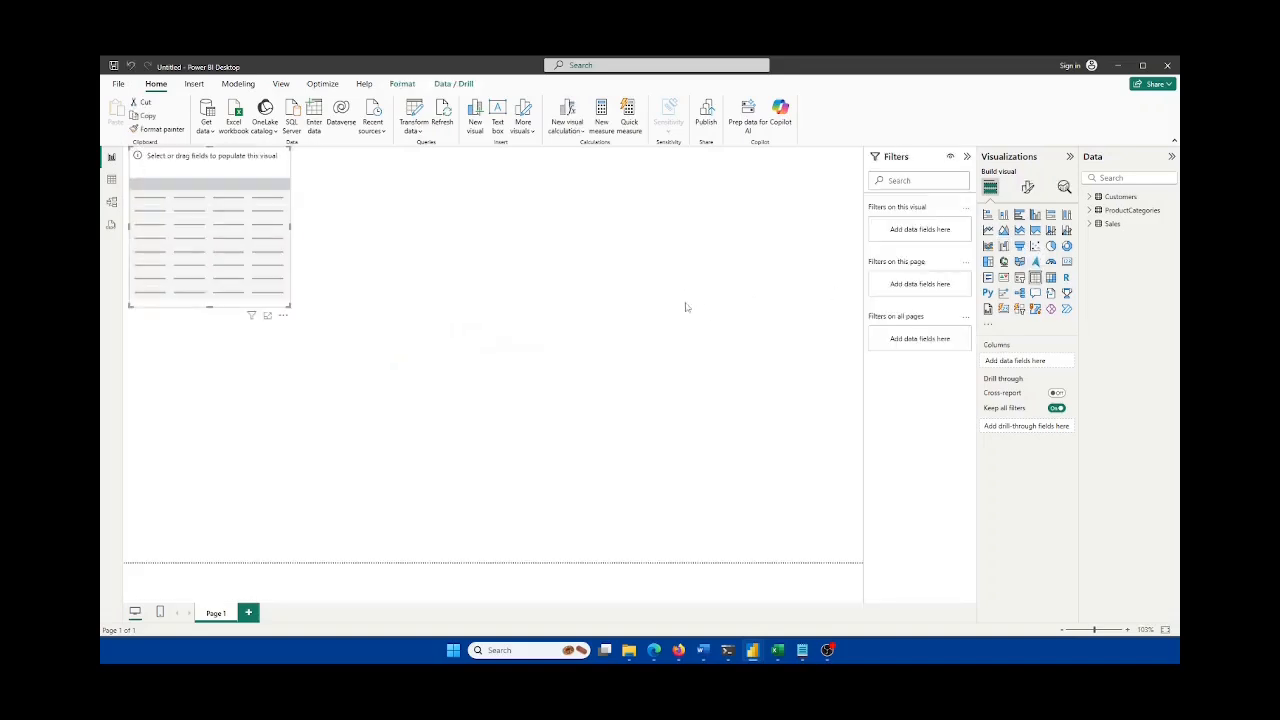
left_click_drag(217, 254, 413, 268)
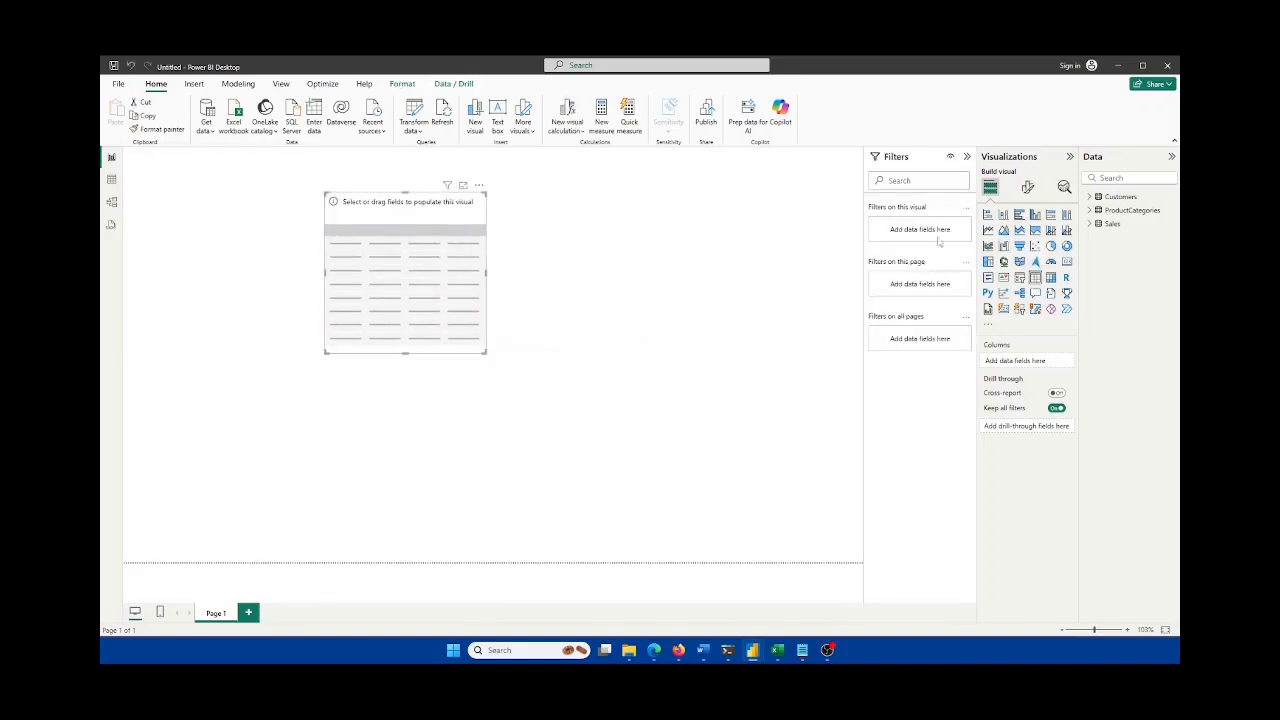
left_click(1090, 197)
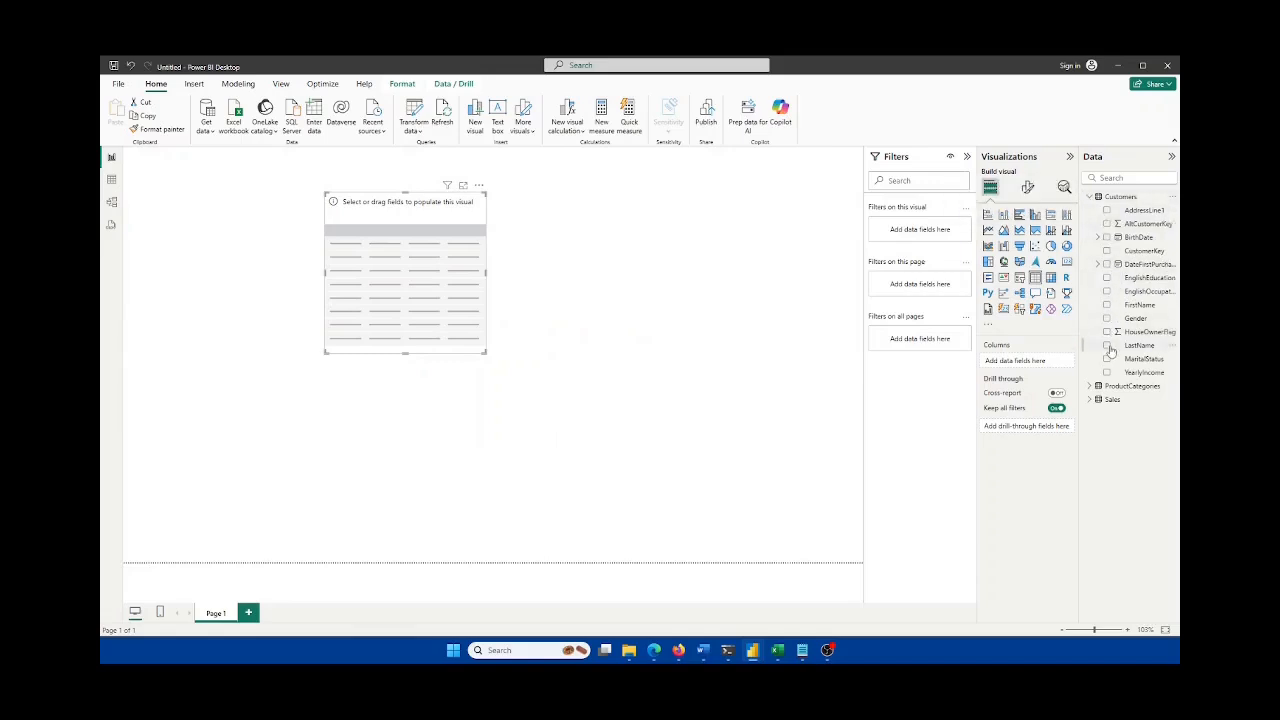
left_click(1106, 251)
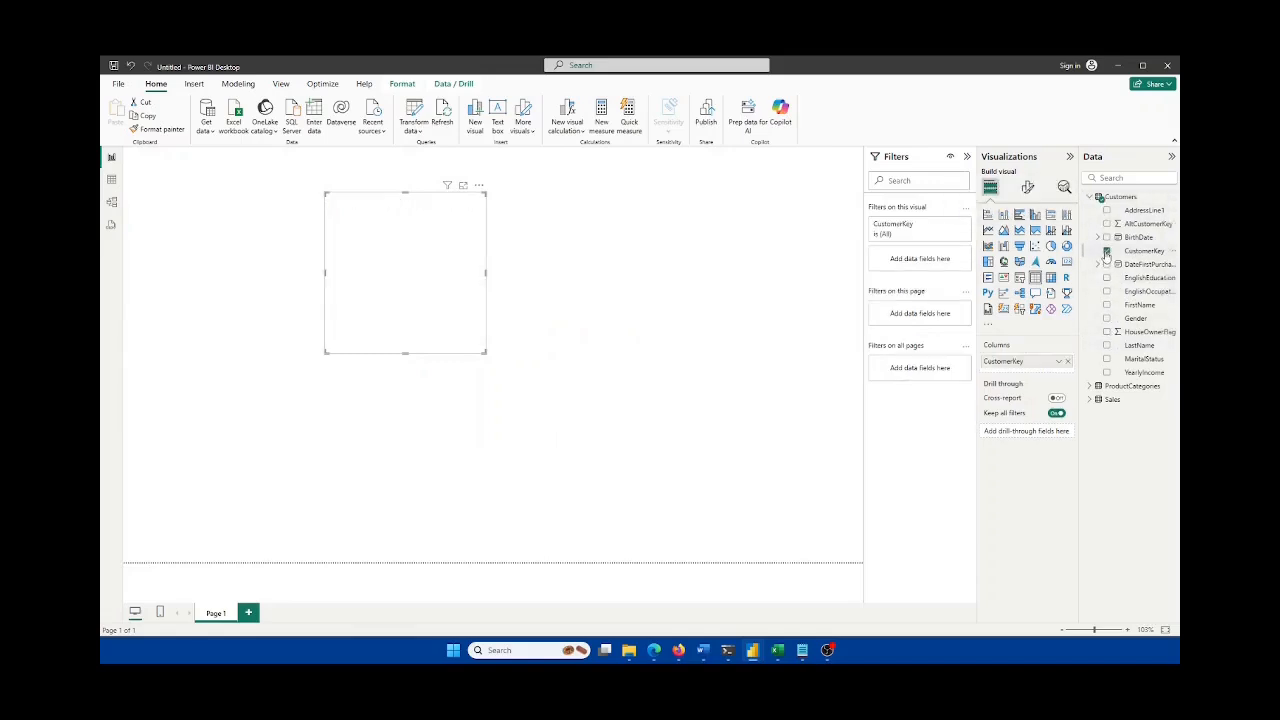
left_click(1106, 305)
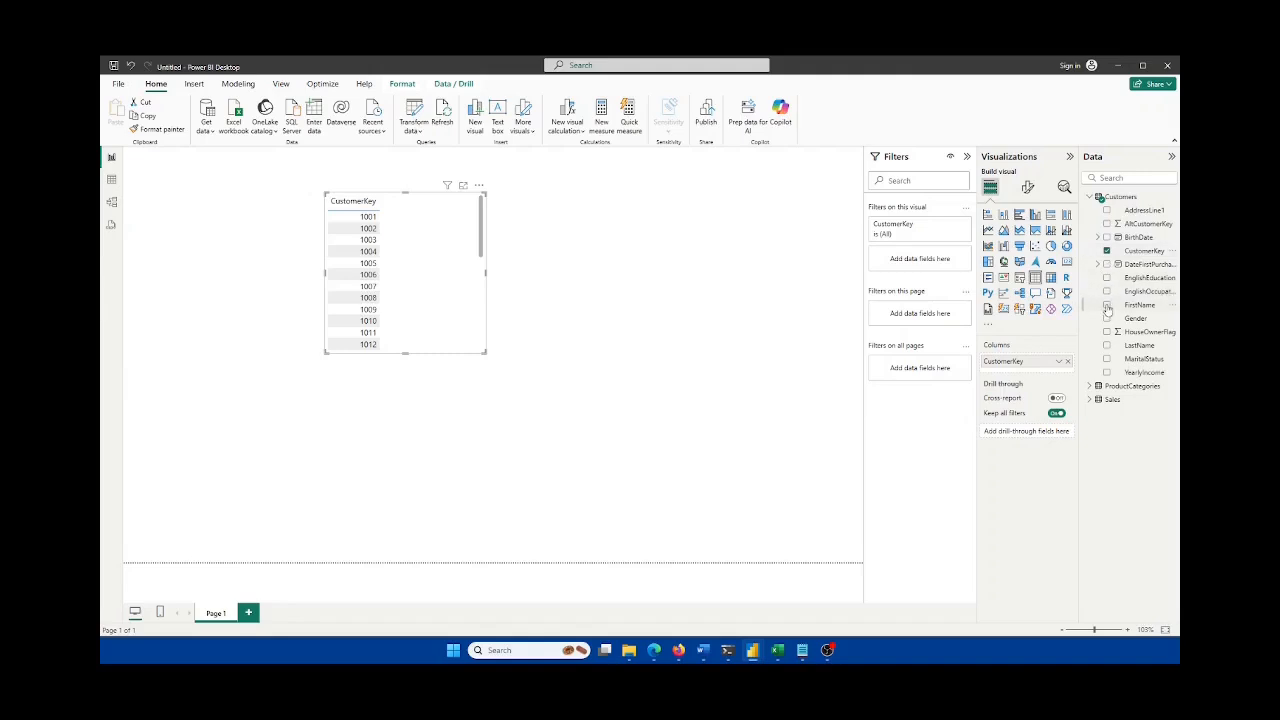
left_click(1106, 345)
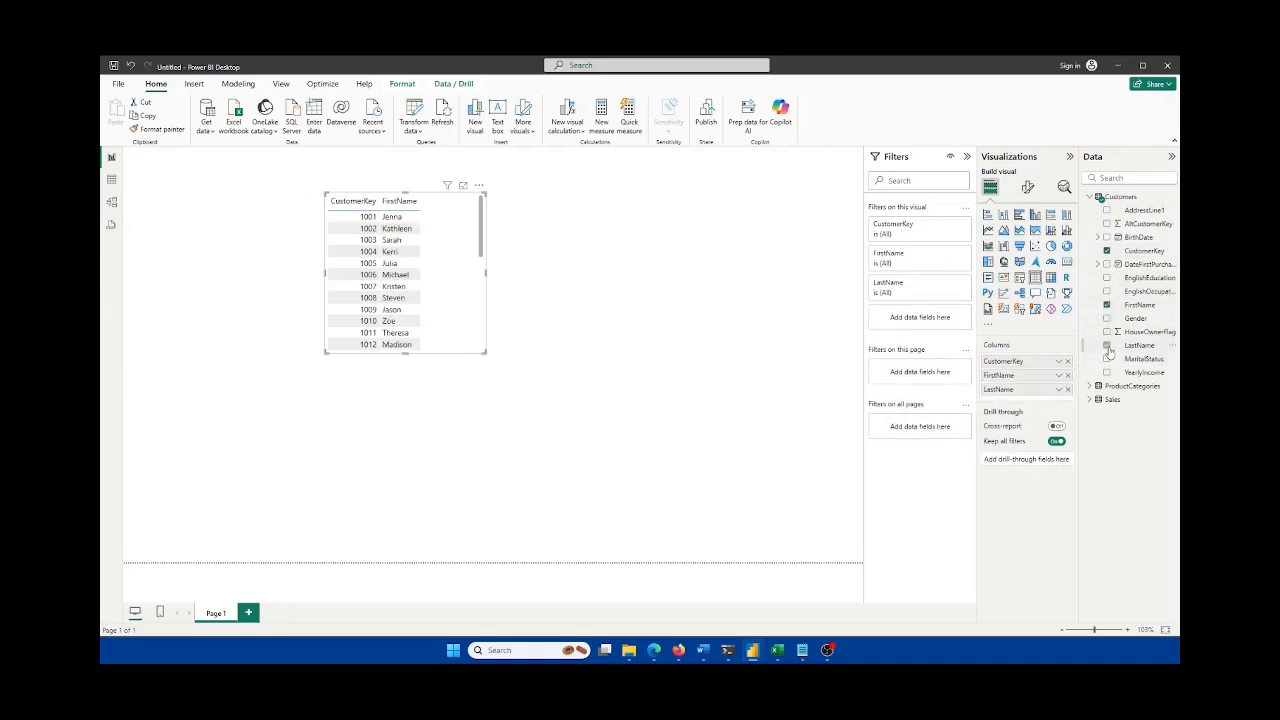
left_click(1090, 399)
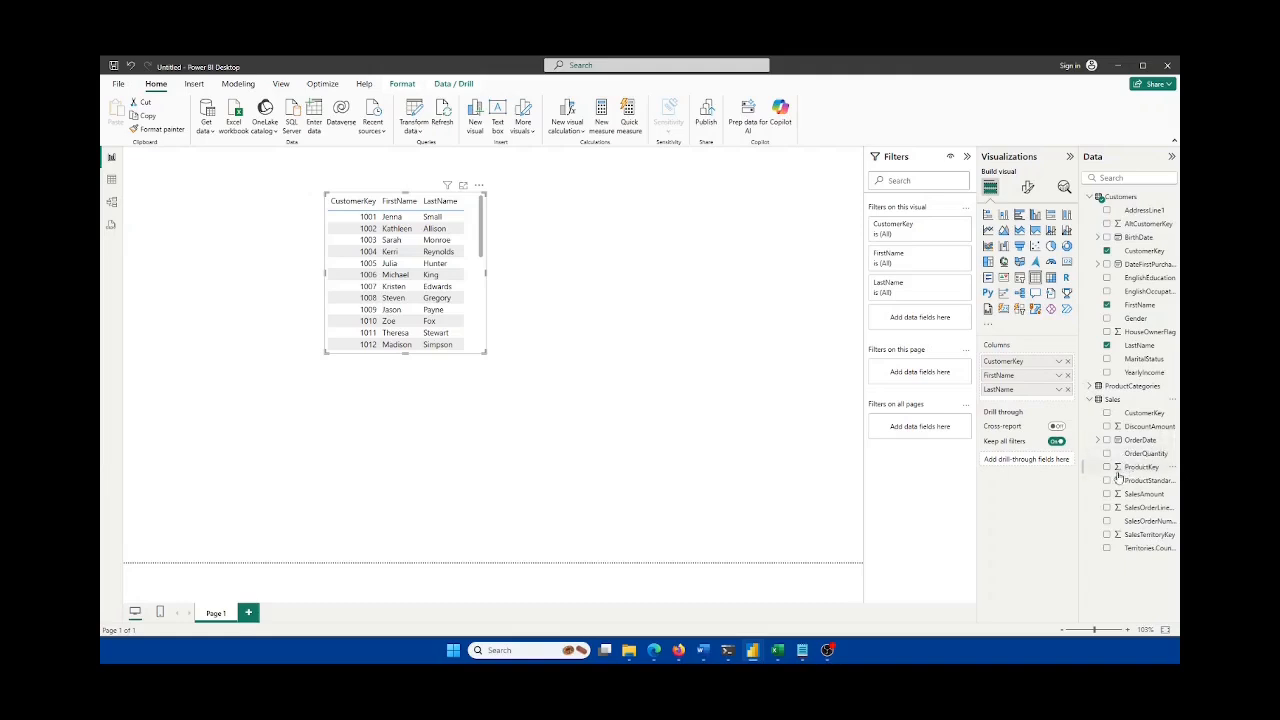
left_click(1107, 413)
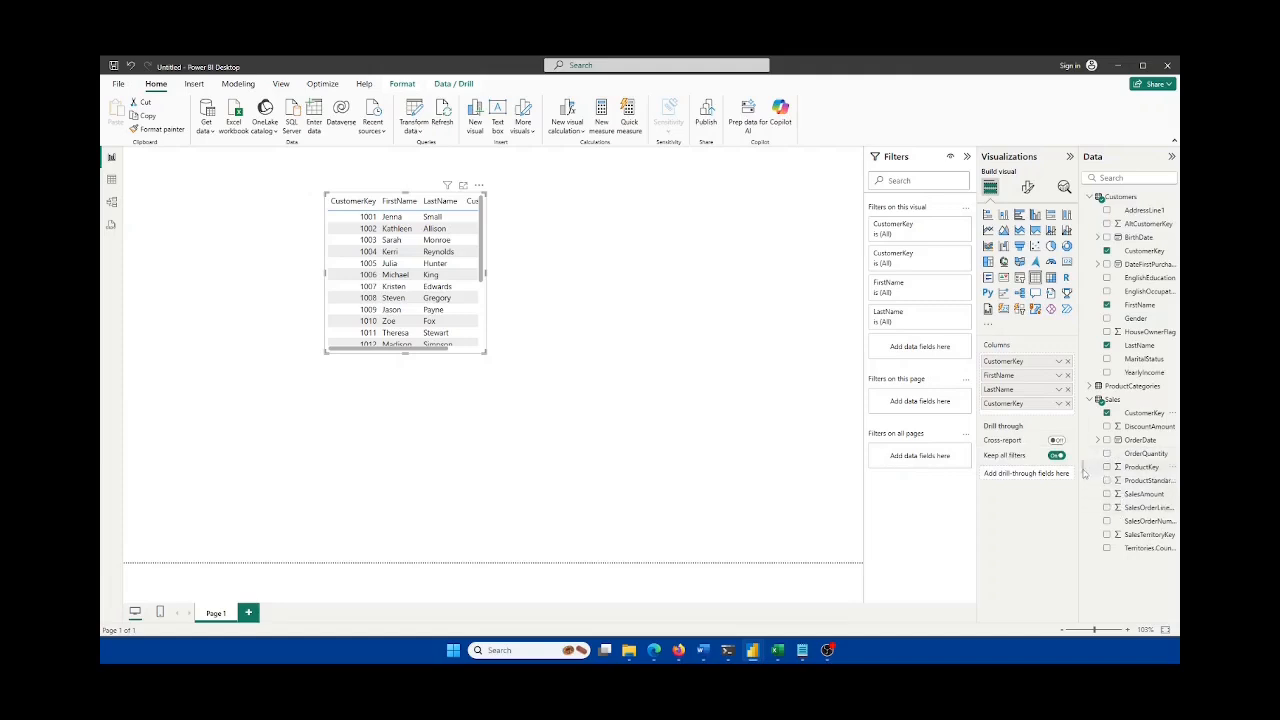
left_click_drag(1083, 472, 1029, 470)
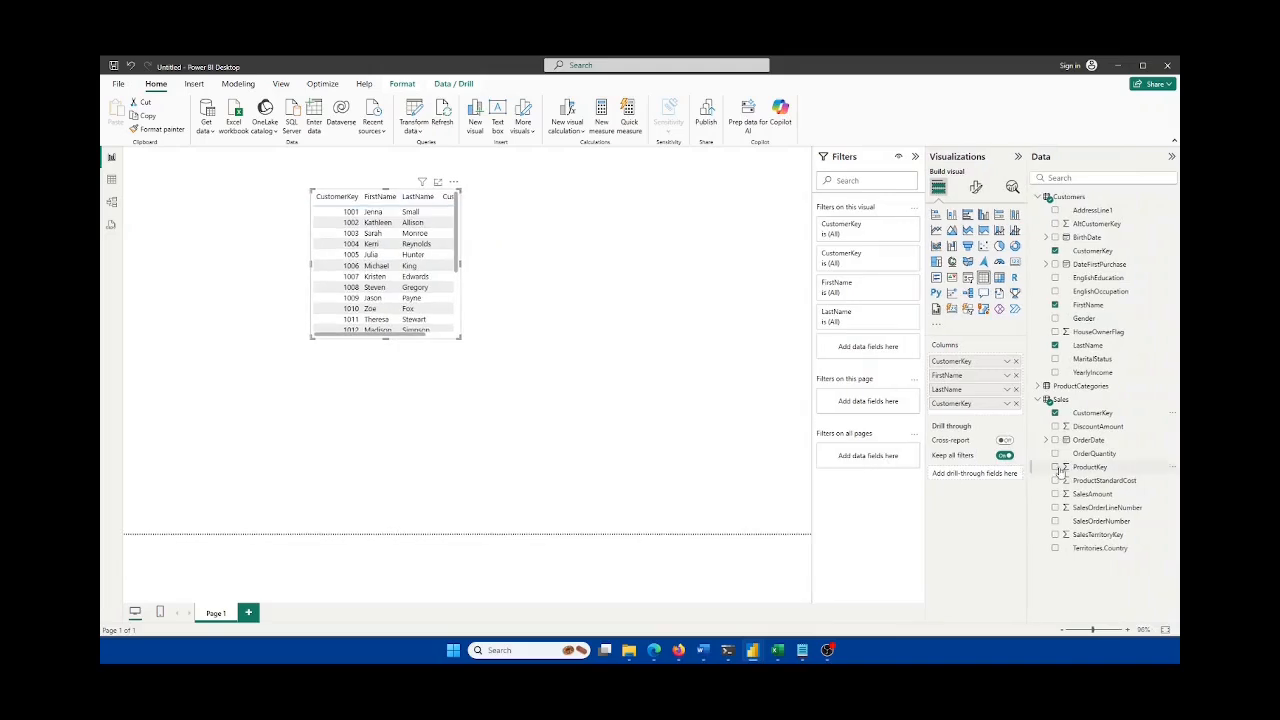
left_click(1056, 467)
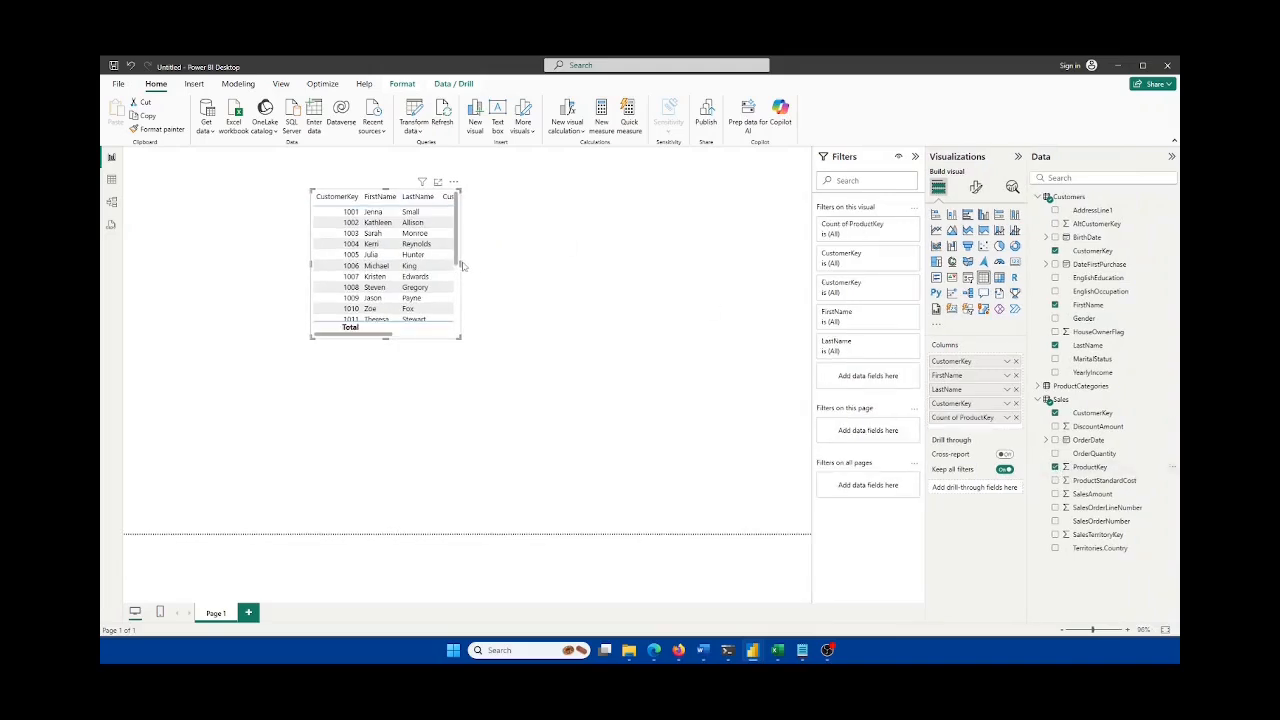
left_click_drag(460, 265, 704, 273)
left_click_drag(569, 267, 449, 255)
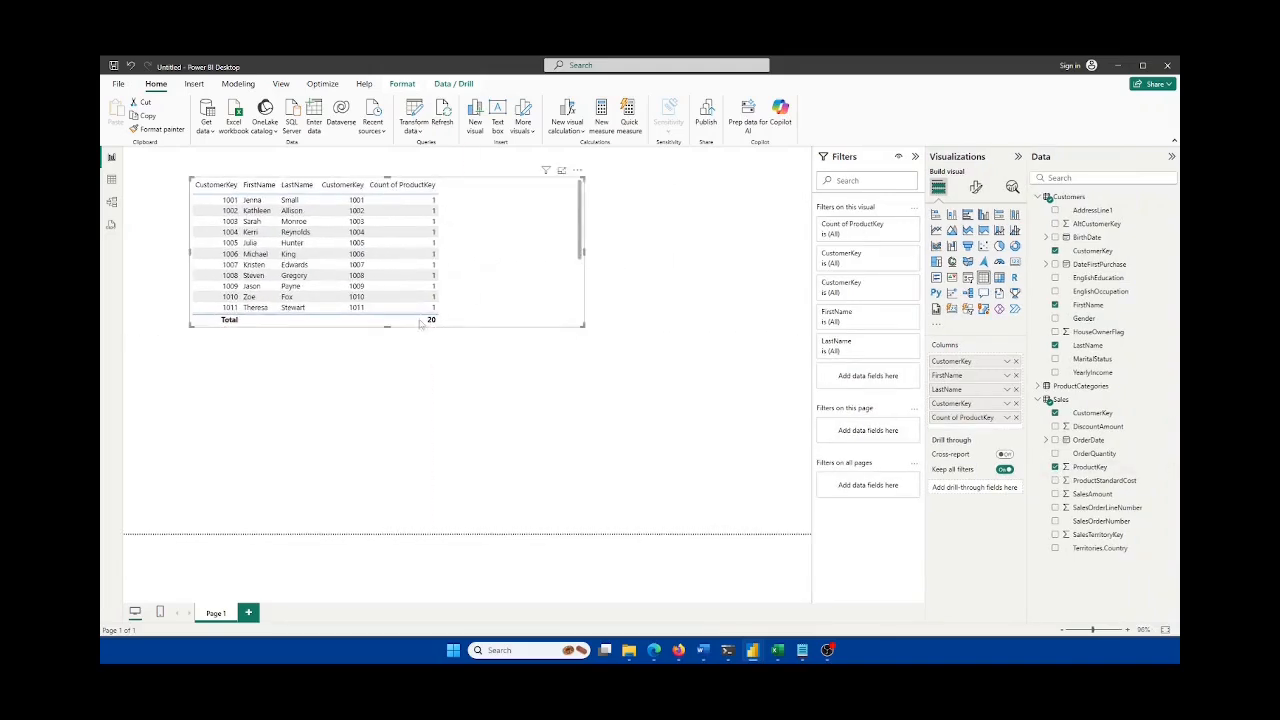
left_click_drag(391, 329, 413, 415)
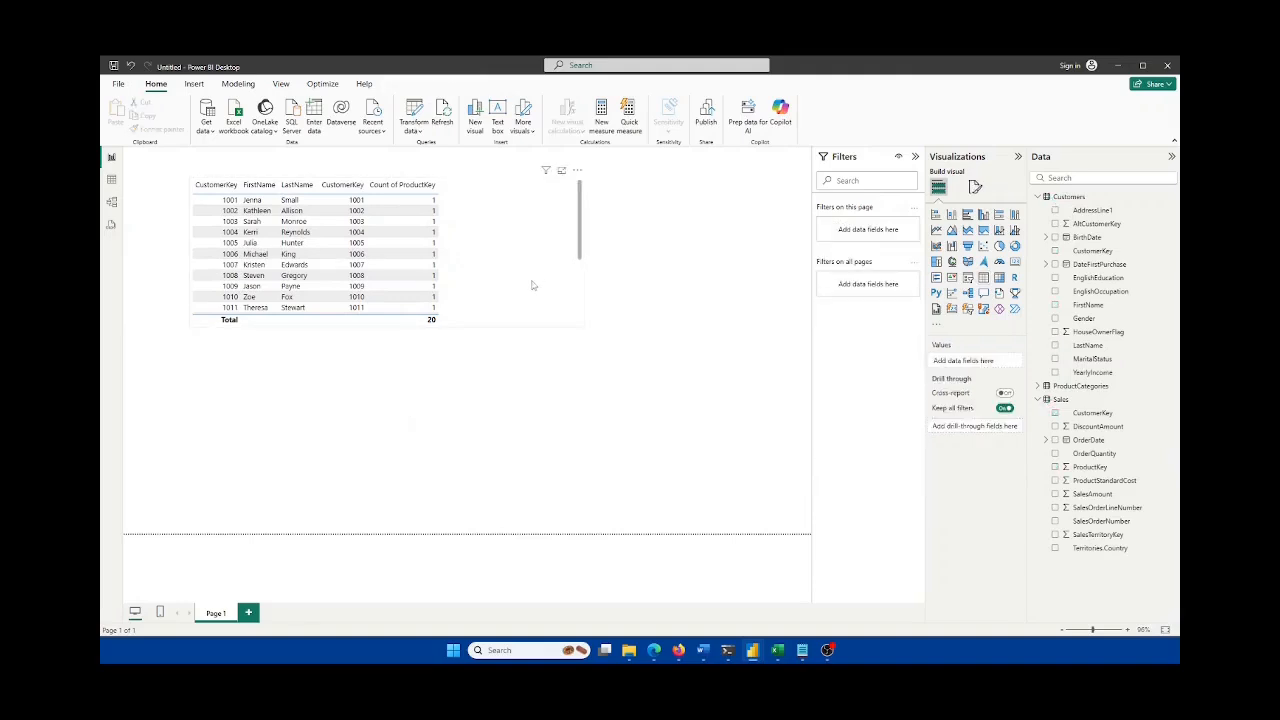
left_click(532, 284)
left_click_drag(385, 330, 500, 488)
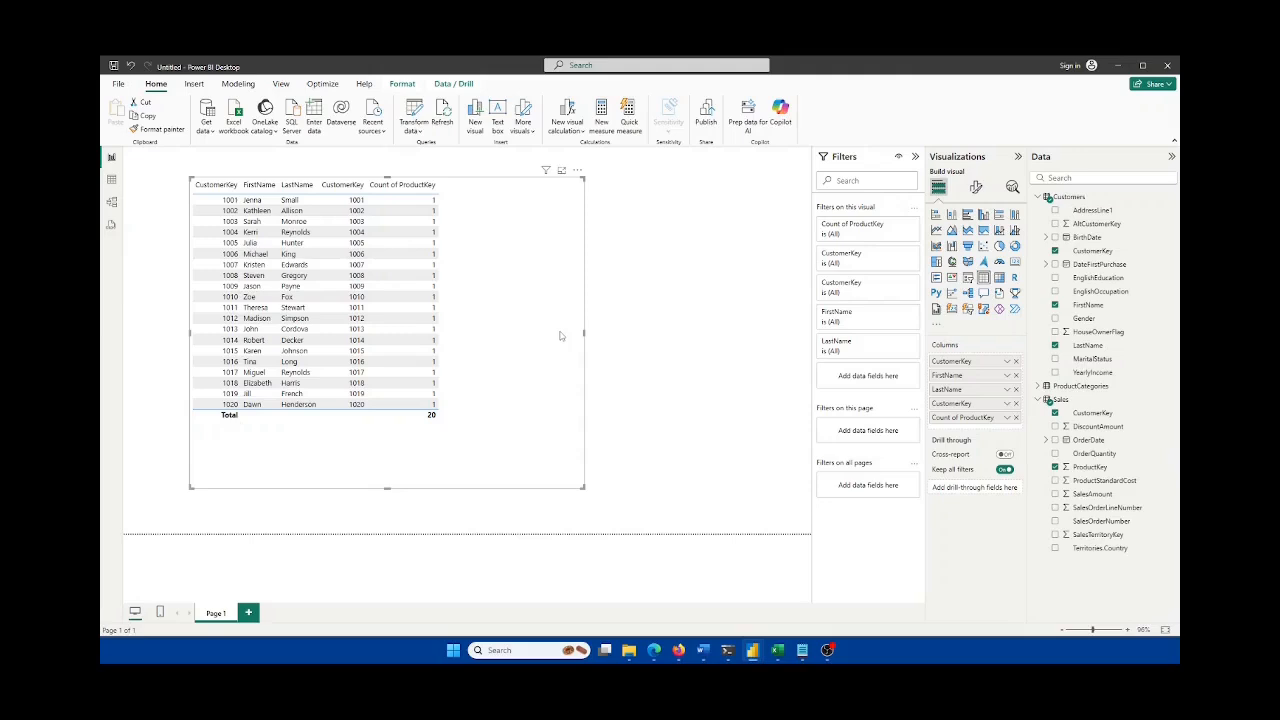
key("Delete")
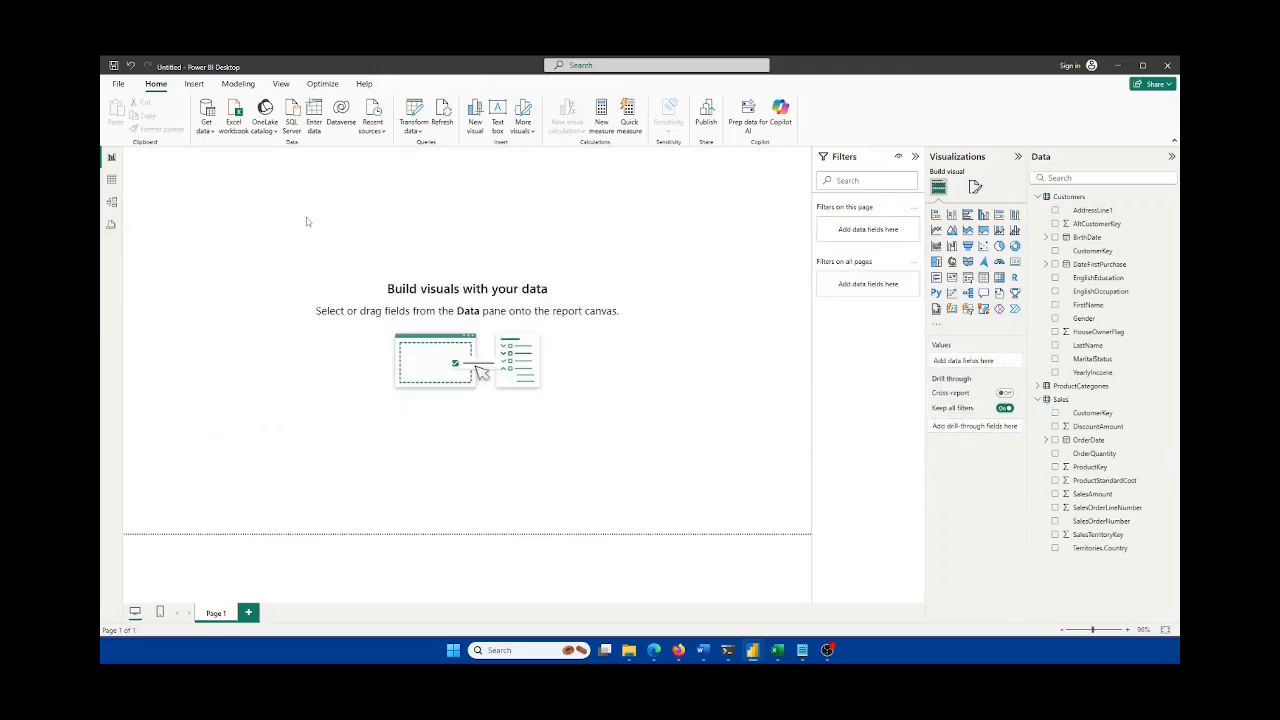
Step: Back in Model view, move the ProductCategories card down-left and enlarge it slightly
left_click(111, 205)
left_click_drag(431, 416, 410, 462)
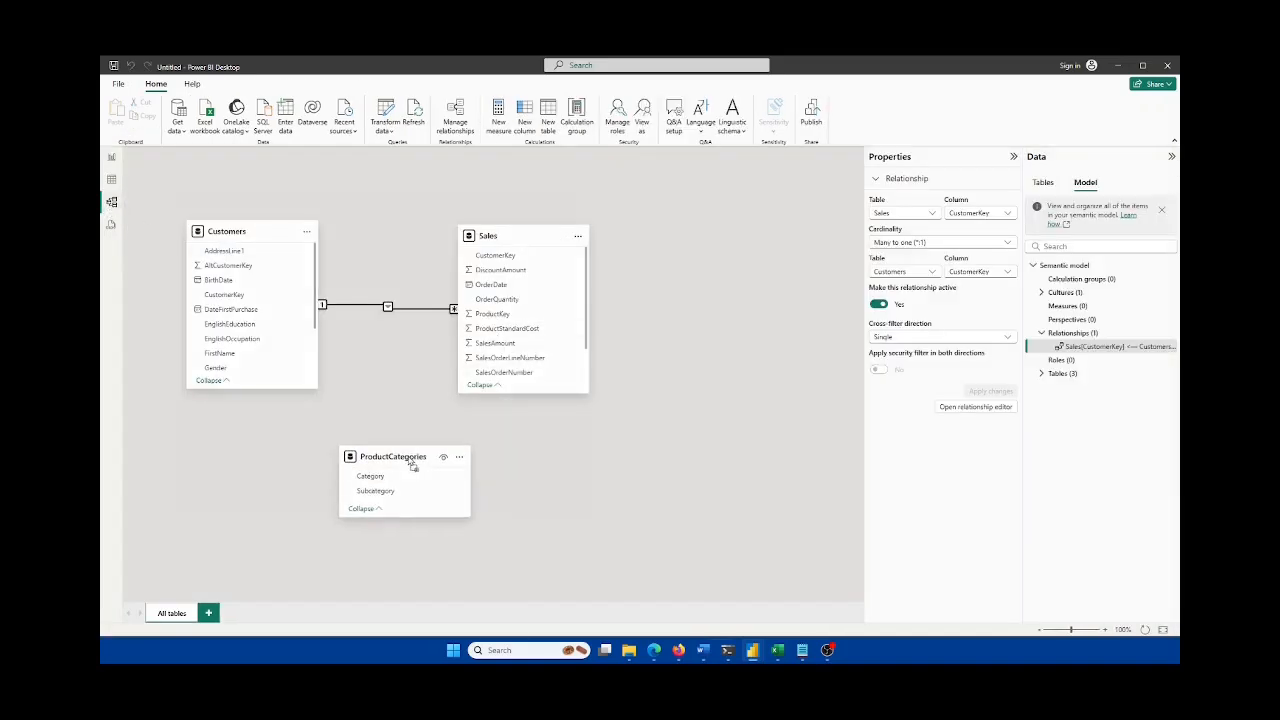
left_click_drag(469, 517, 501, 565)
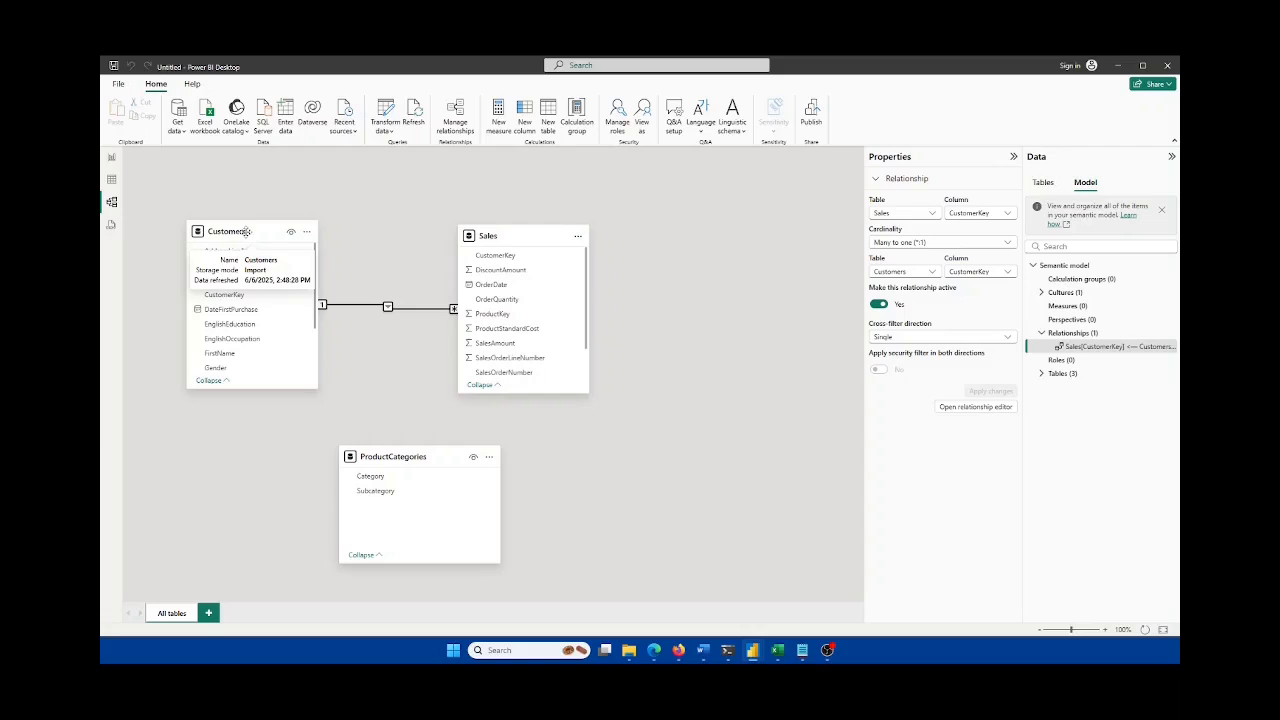
Step: Nudge ProductCategories and Customers, then move ProductCategories right, beneath Sales
mouse_move(421, 456)
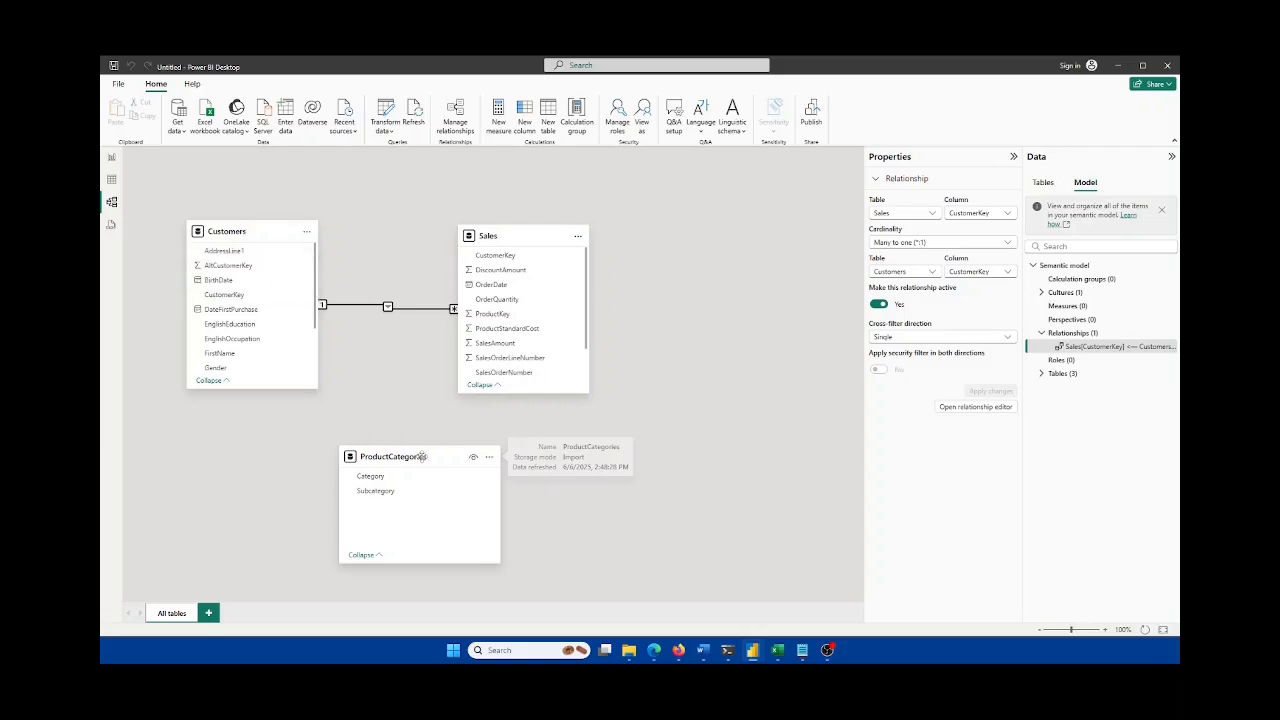
left_click_drag(421, 456, 413, 462)
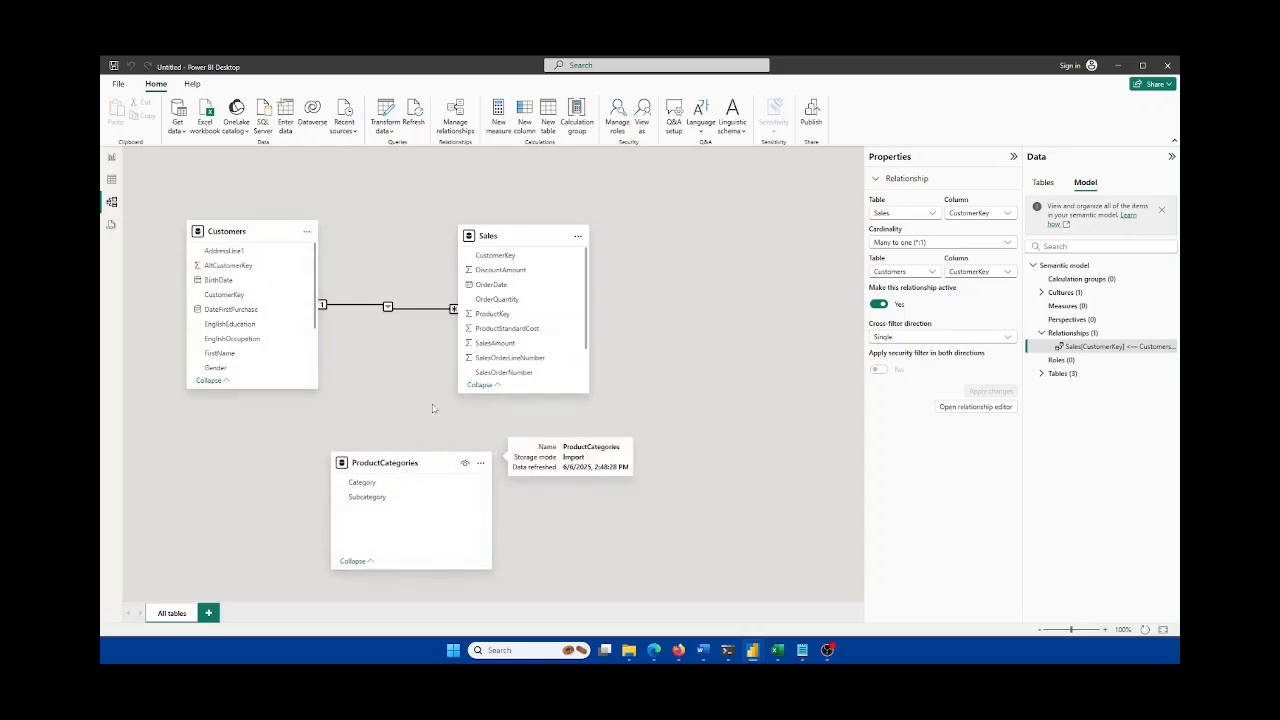
mouse_move(263, 231)
left_click_drag(263, 231, 259, 234)
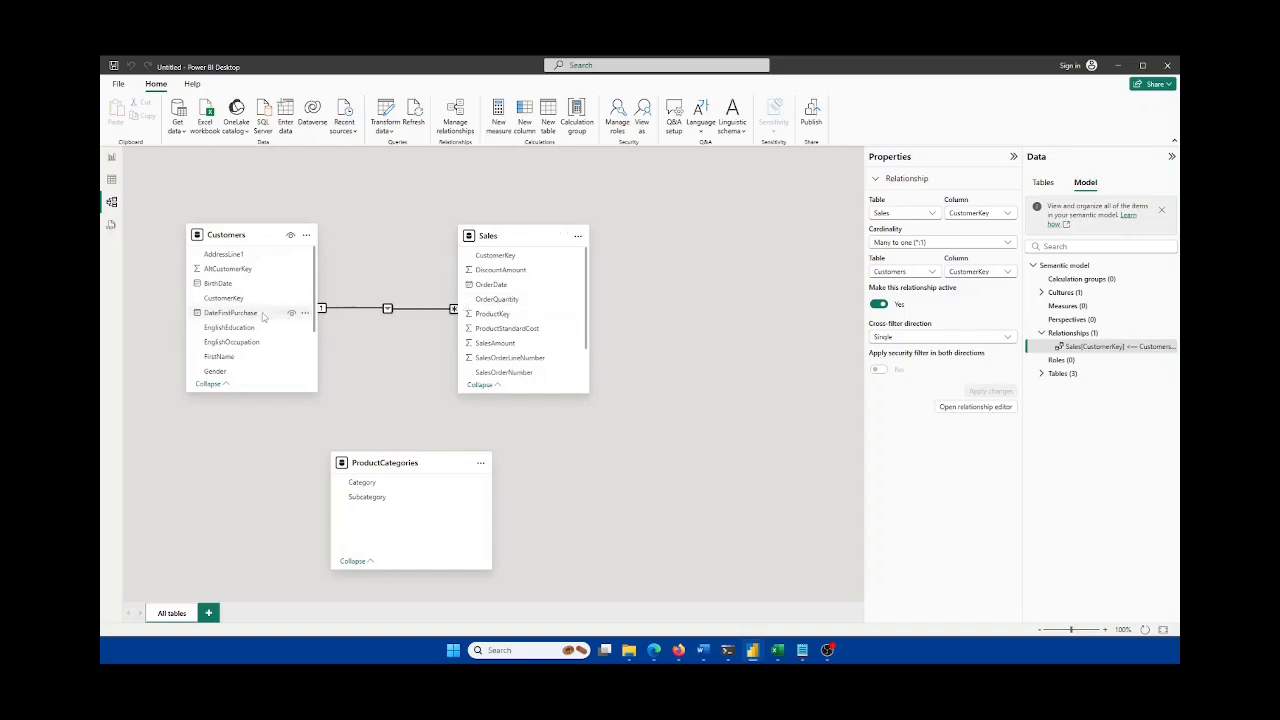
scroll(260, 311, "down", 1)
scroll(252, 285, "up", 1)
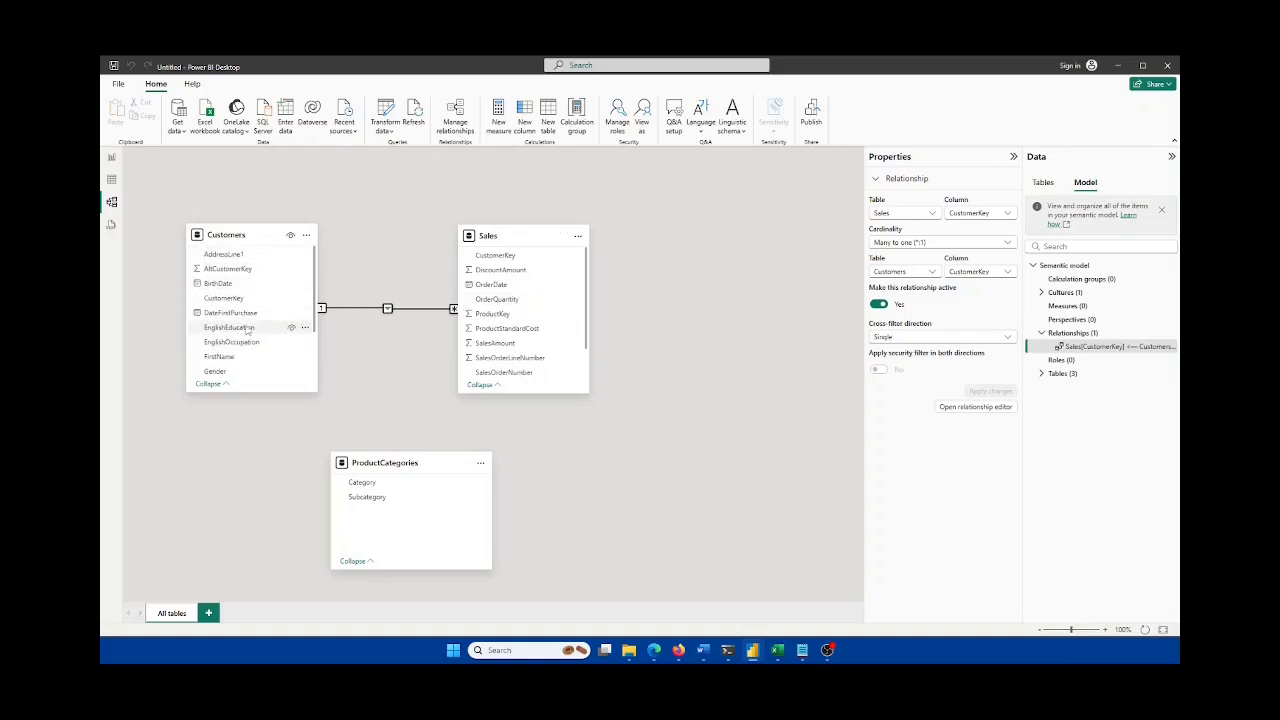
scroll(245, 305, "down", 2)
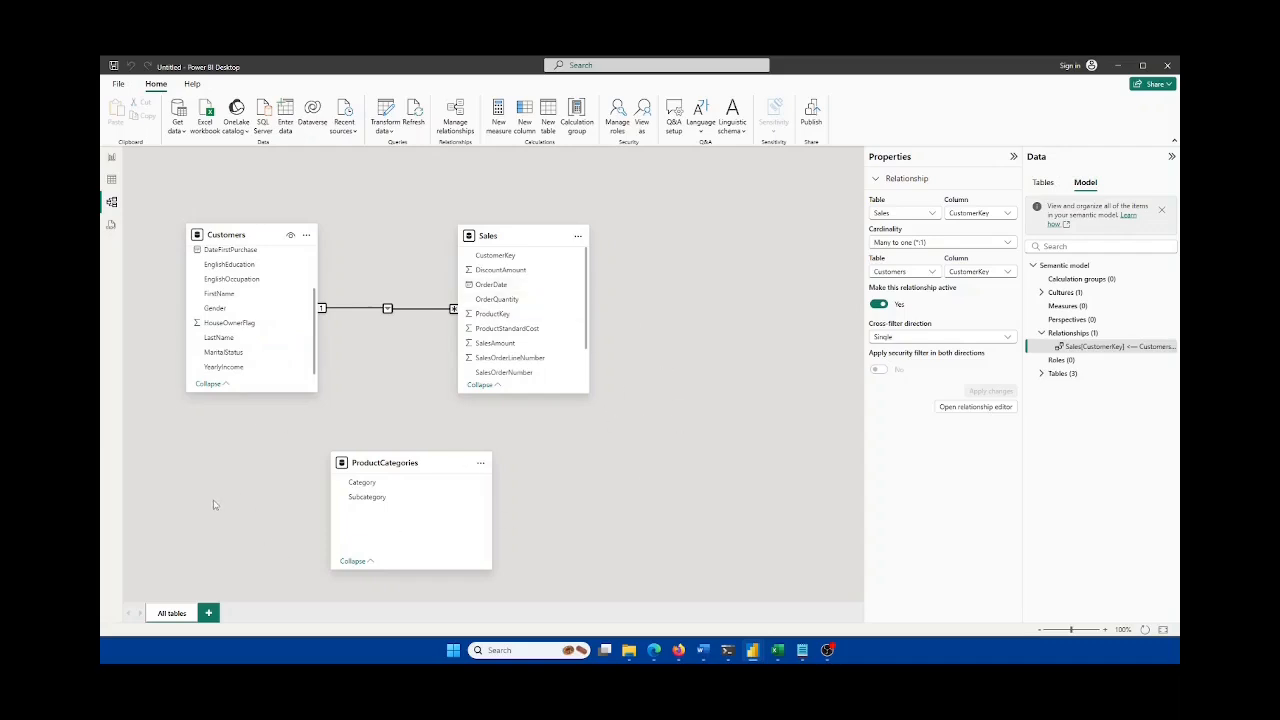
left_click_drag(395, 465, 609, 476)
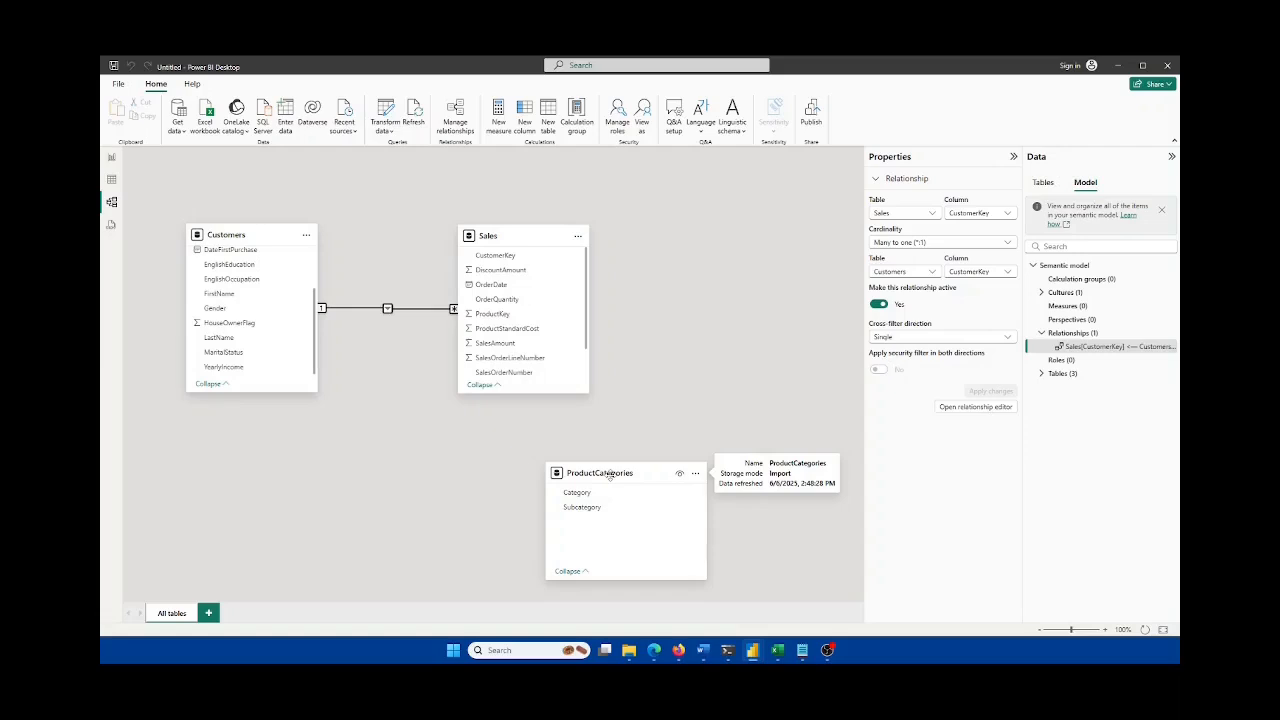
Step: In Table view, start a new calculated table with Table tools > New table and clear its default name
left_click(112, 180)
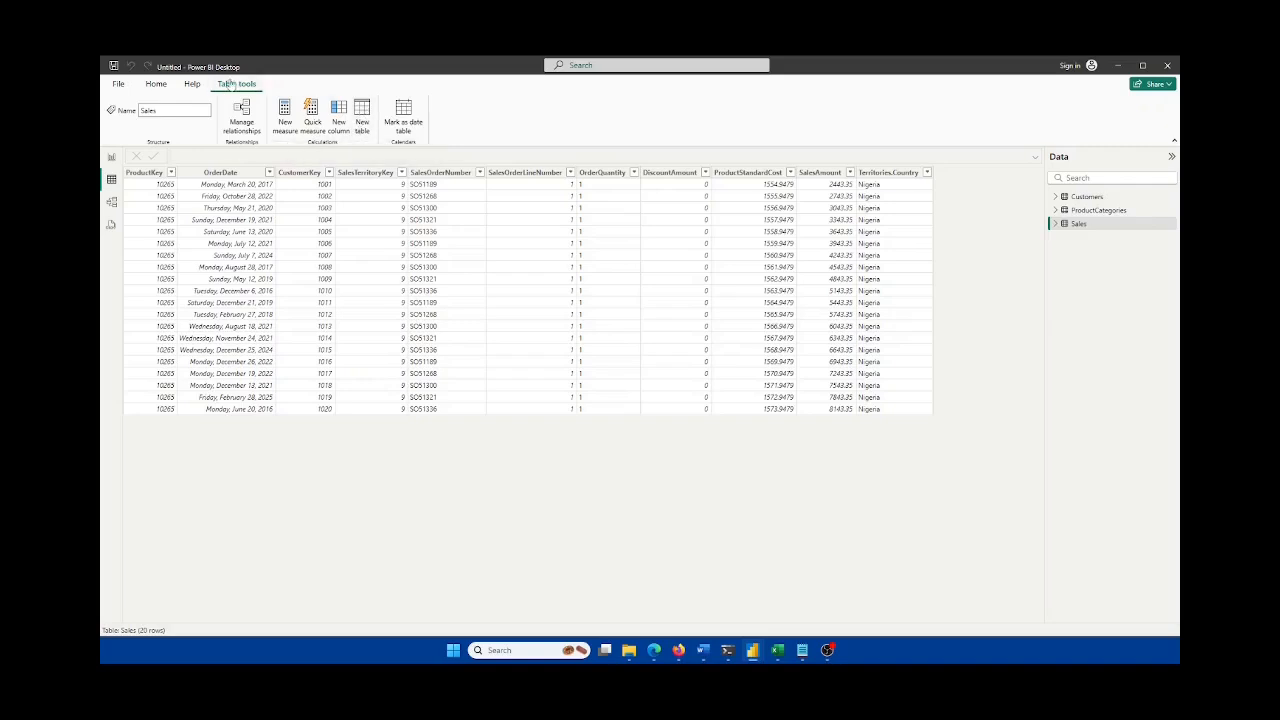
left_click(156, 84)
left_click(237, 84)
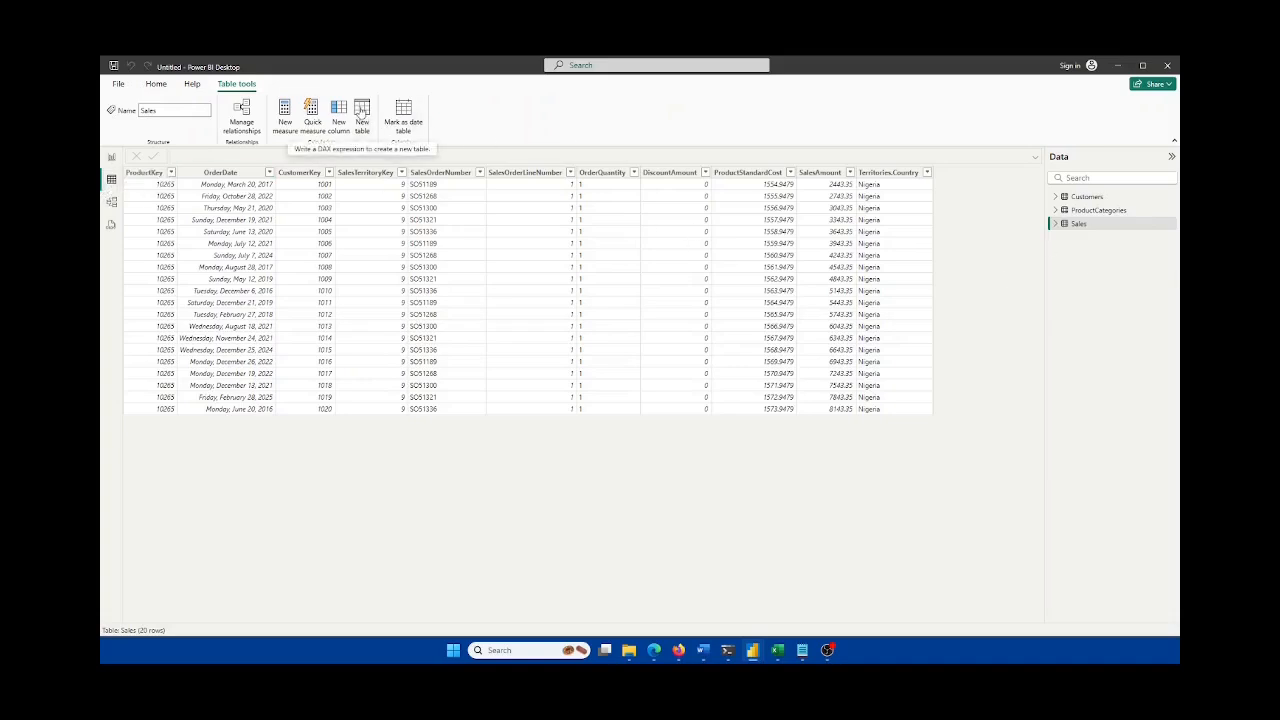
left_click(361, 112)
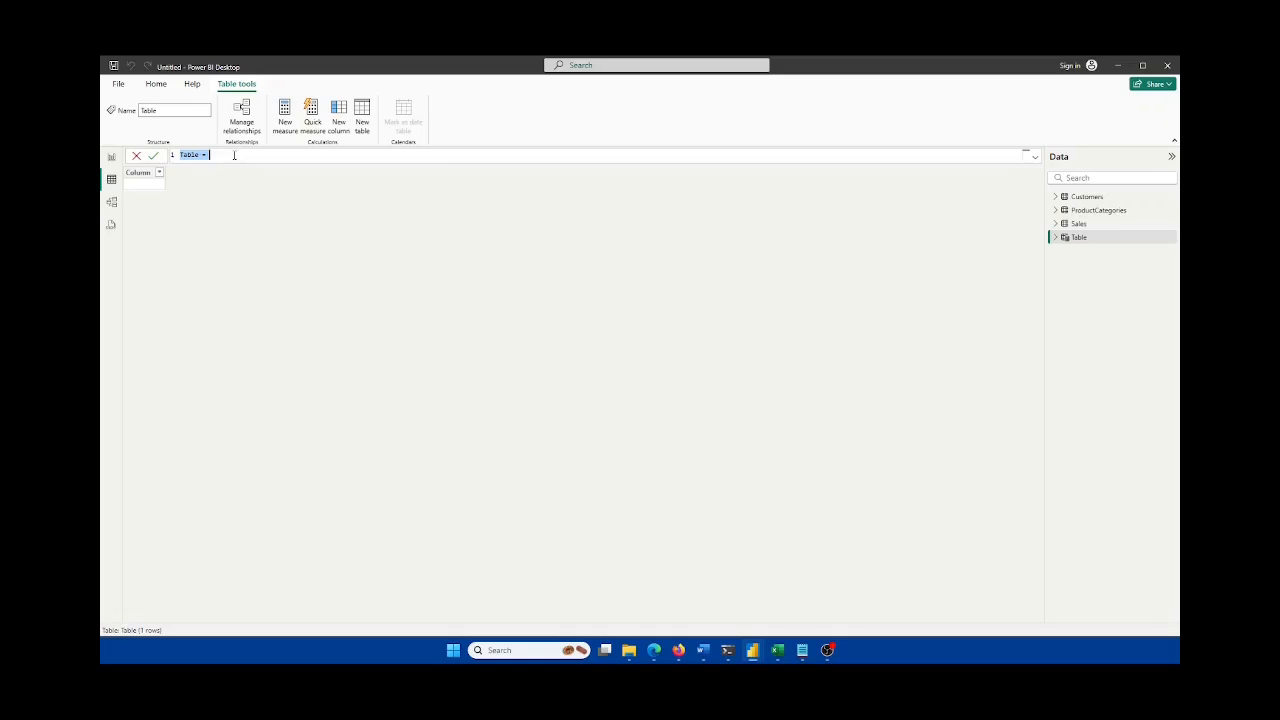
key("BackSpace")
Step: Begin the formula as 'DateTable =' with ADDCOLUMNS( on the next line
type("DateTable")
key("BackSpace")
key("BackSpace")
key("BackSpace")
key("BackSpace")
key("BackSpace")
type("Table =")
key("shift+Return")
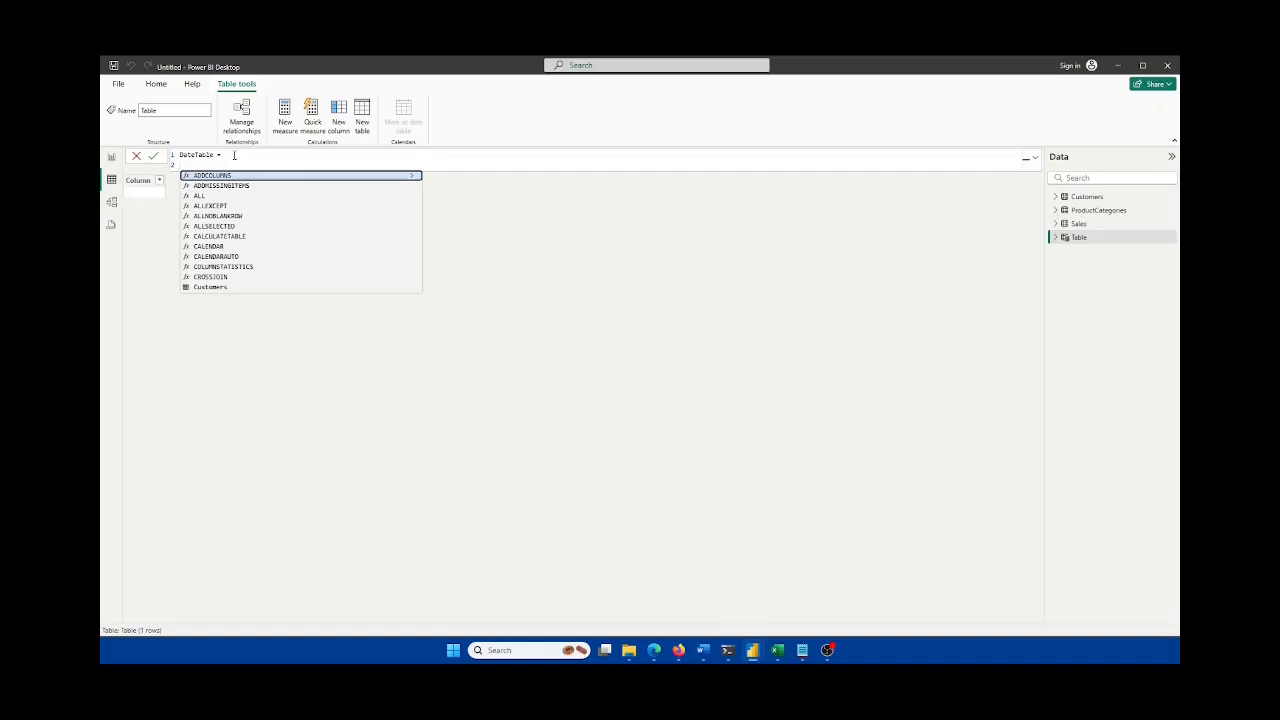
type("ADDCOLUMNS(")
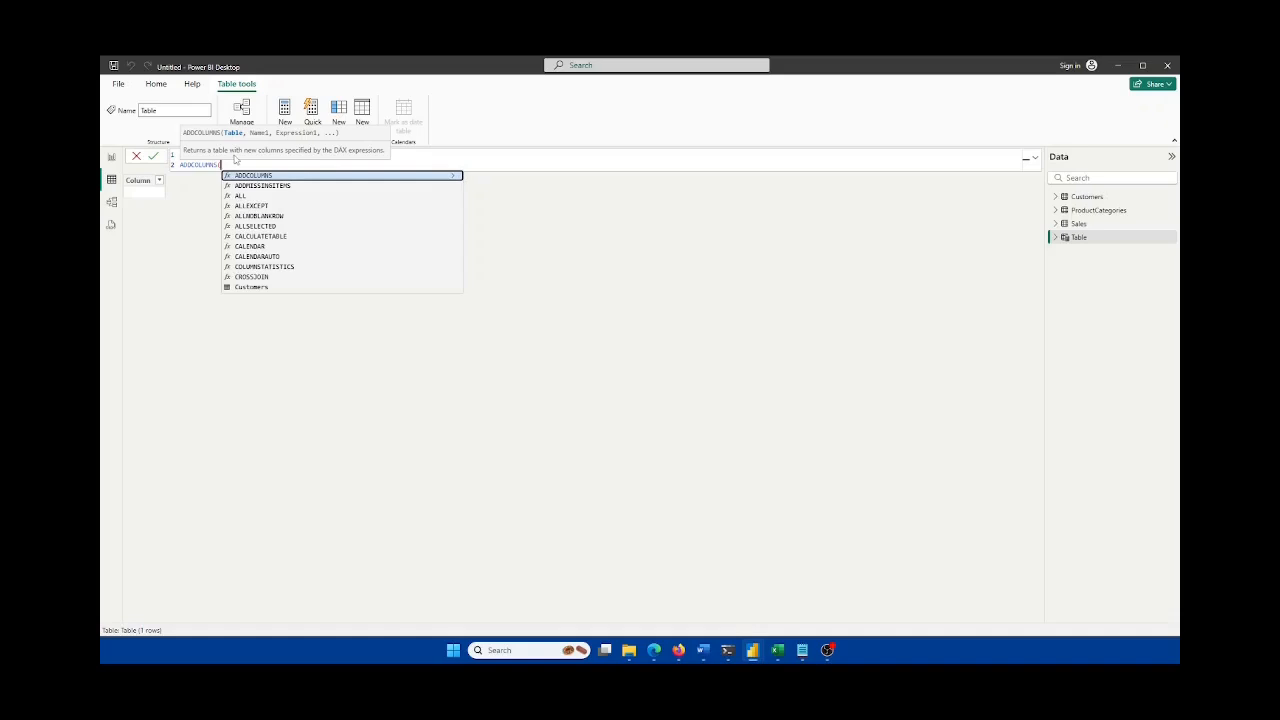
key("shift+Return")
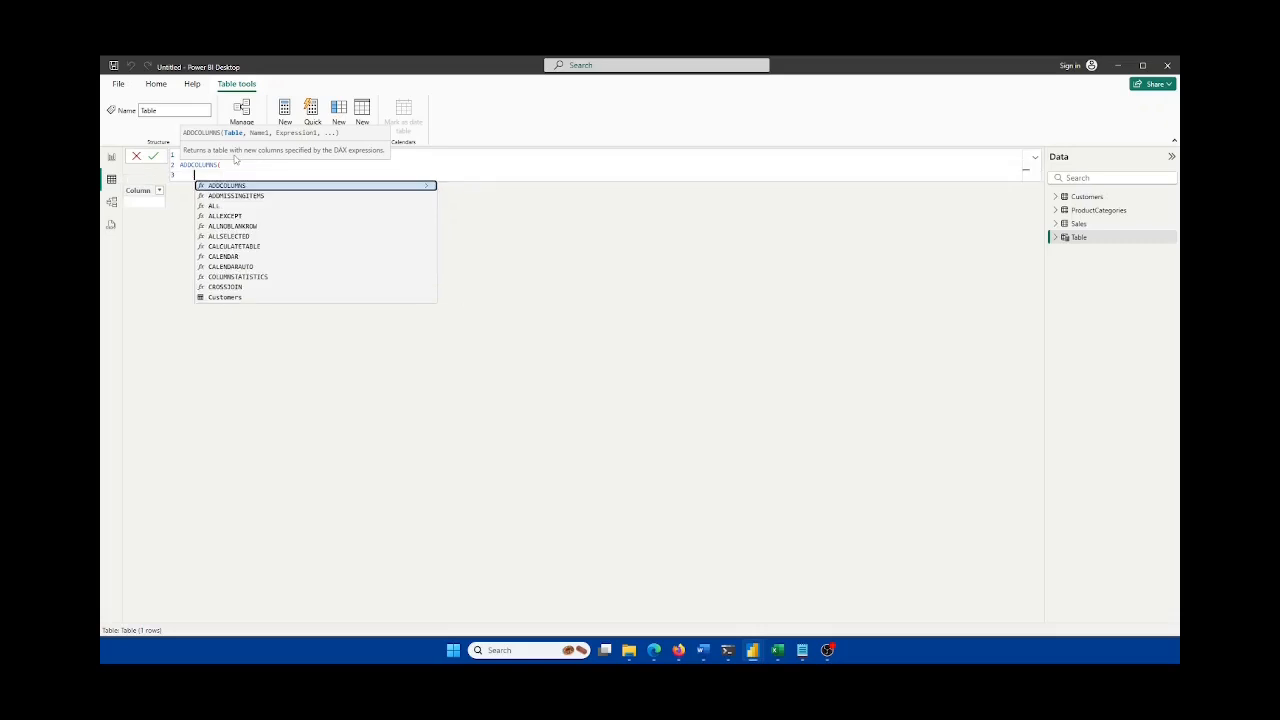
Step: Add CALENDAR(DATE(2023 on a new line, then switch to the Excel workbook
type("cal")
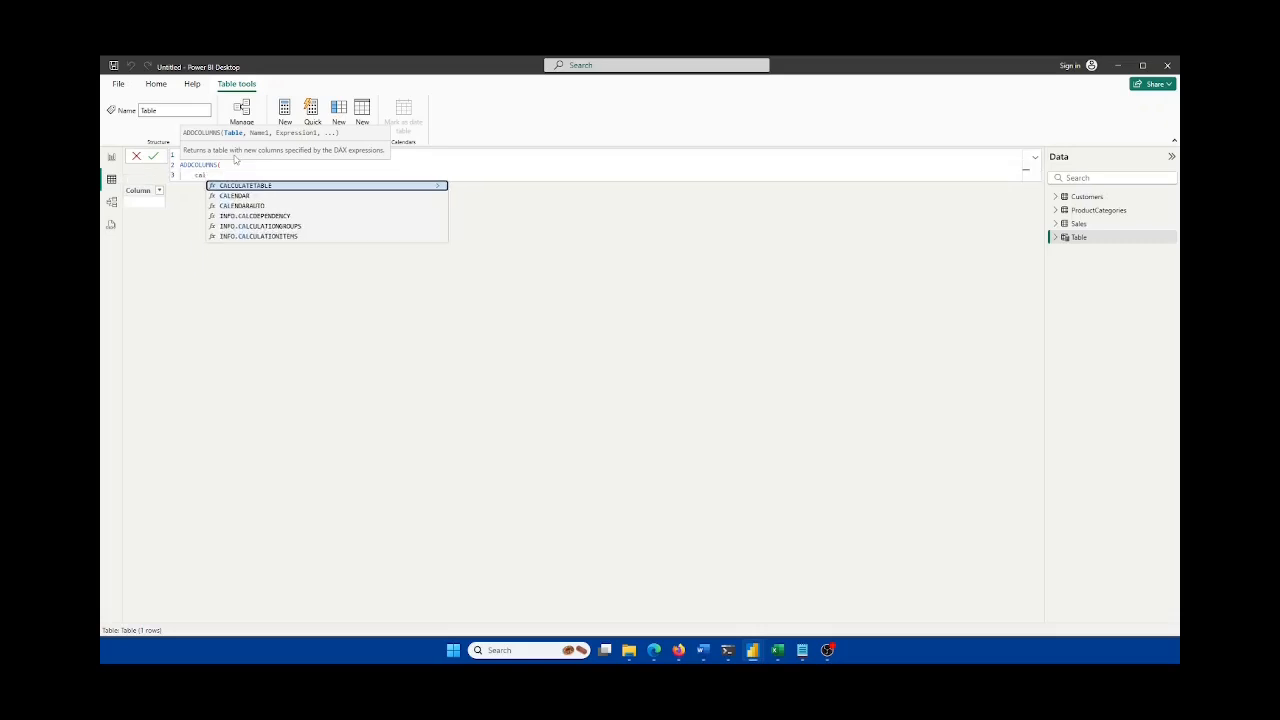
key("Down")
key("Tab")
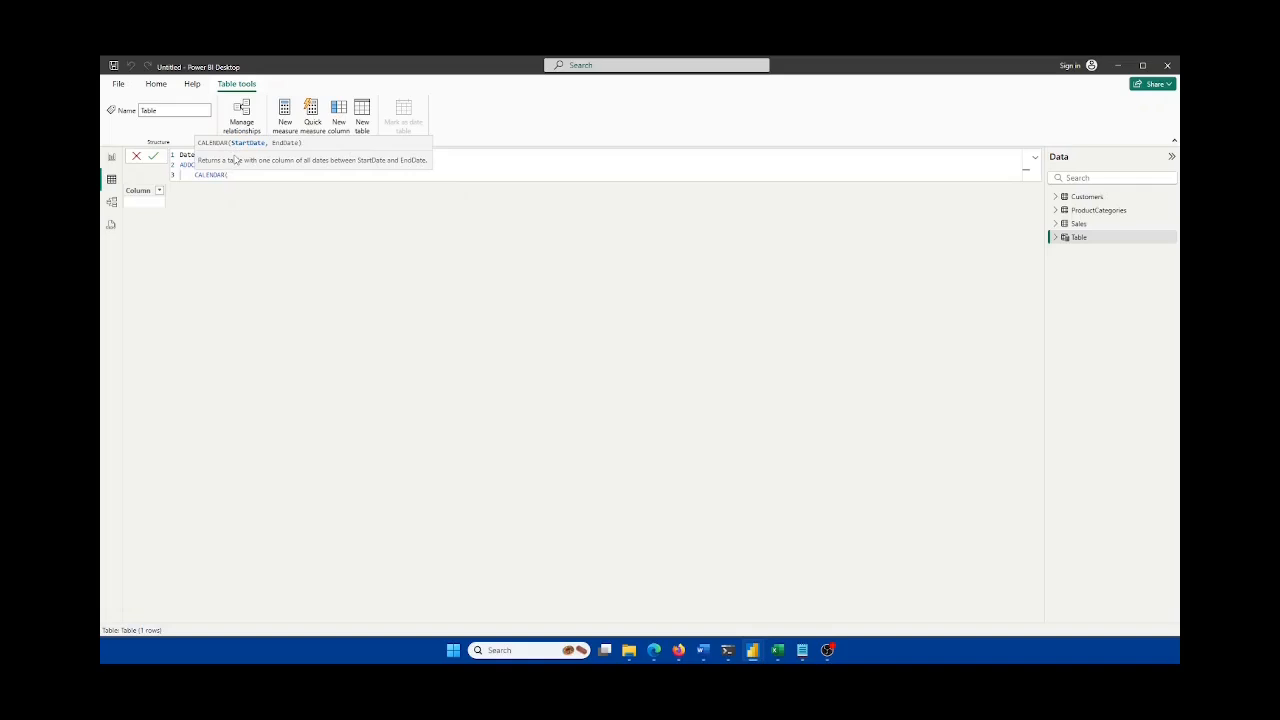
type("dat")
key("Down")
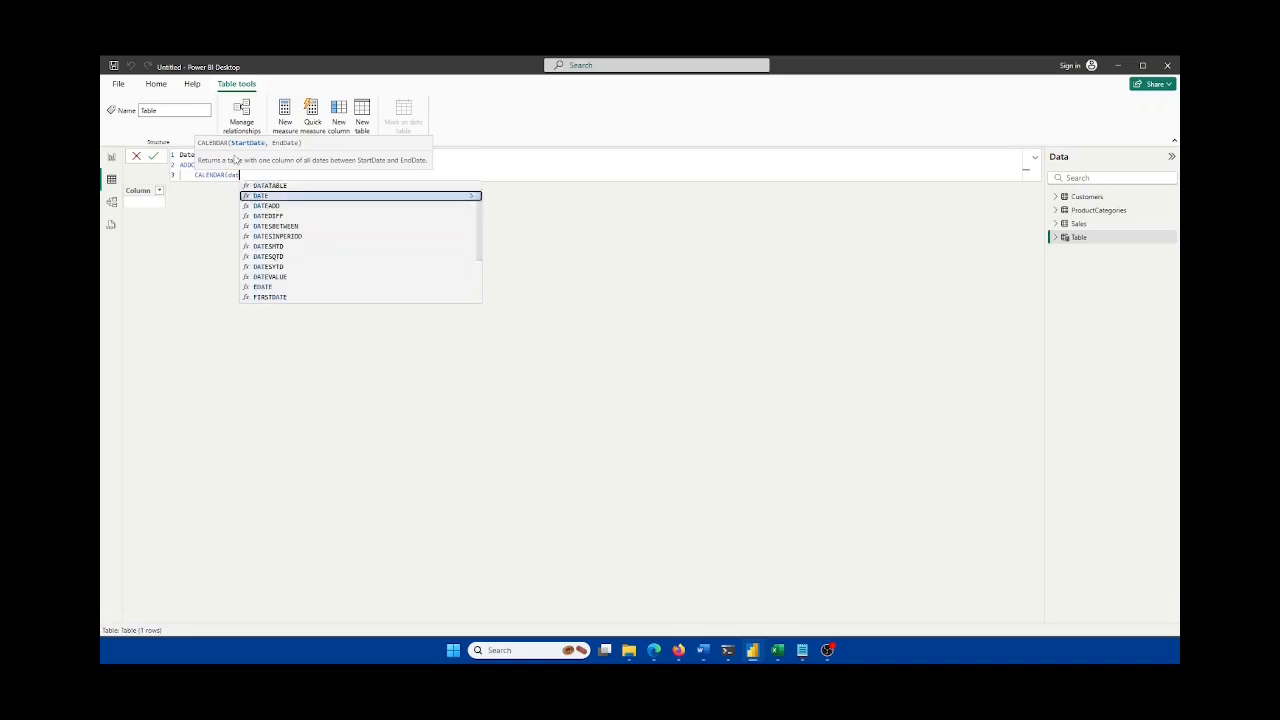
key("Tab")
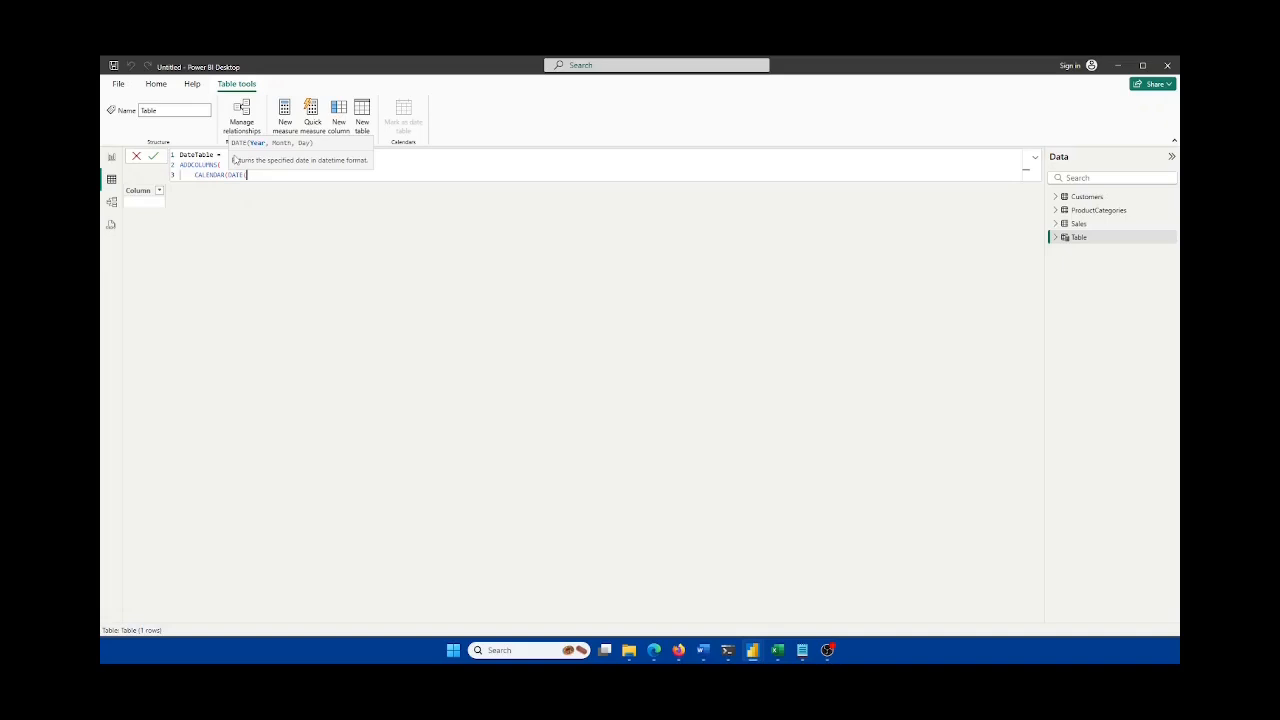
type("2023")
left_click(777, 650)
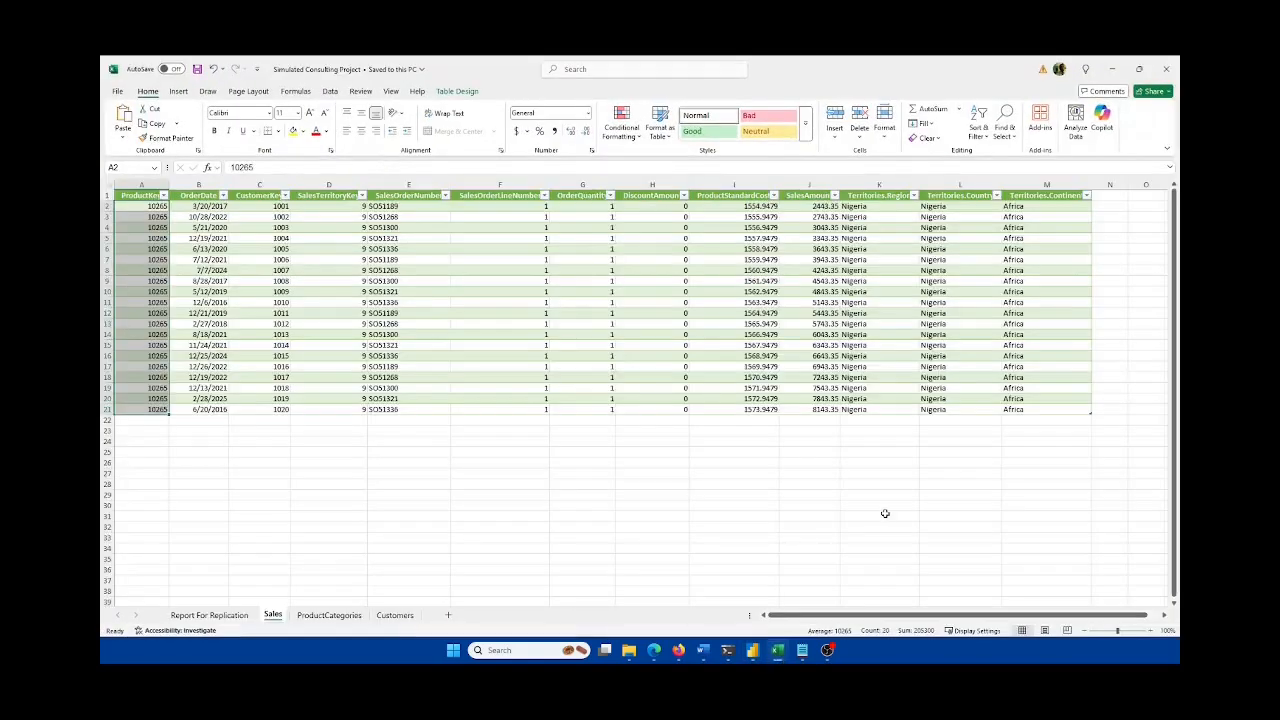
Step: Sort the Customers sheet by DateFirstPurchase oldest first, check earliest date 2016-02-20, return to Power BI
left_click(398, 616)
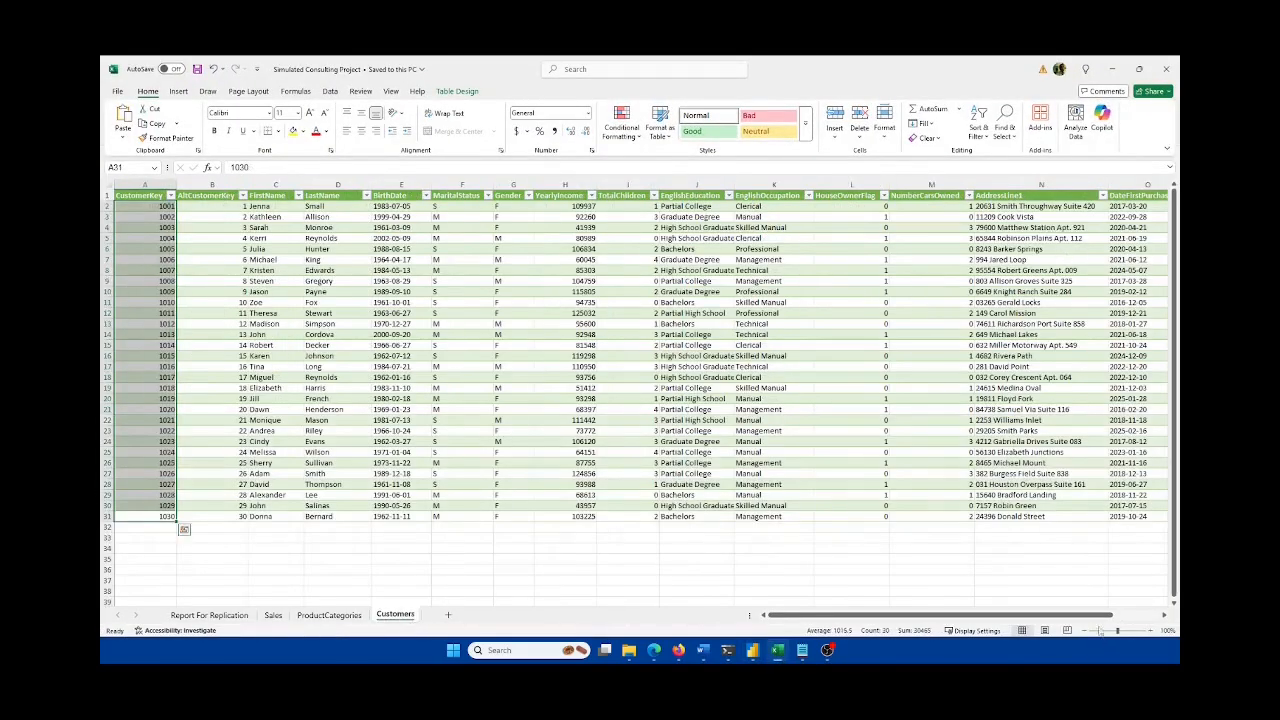
left_click_drag(1099, 616, 1146, 598)
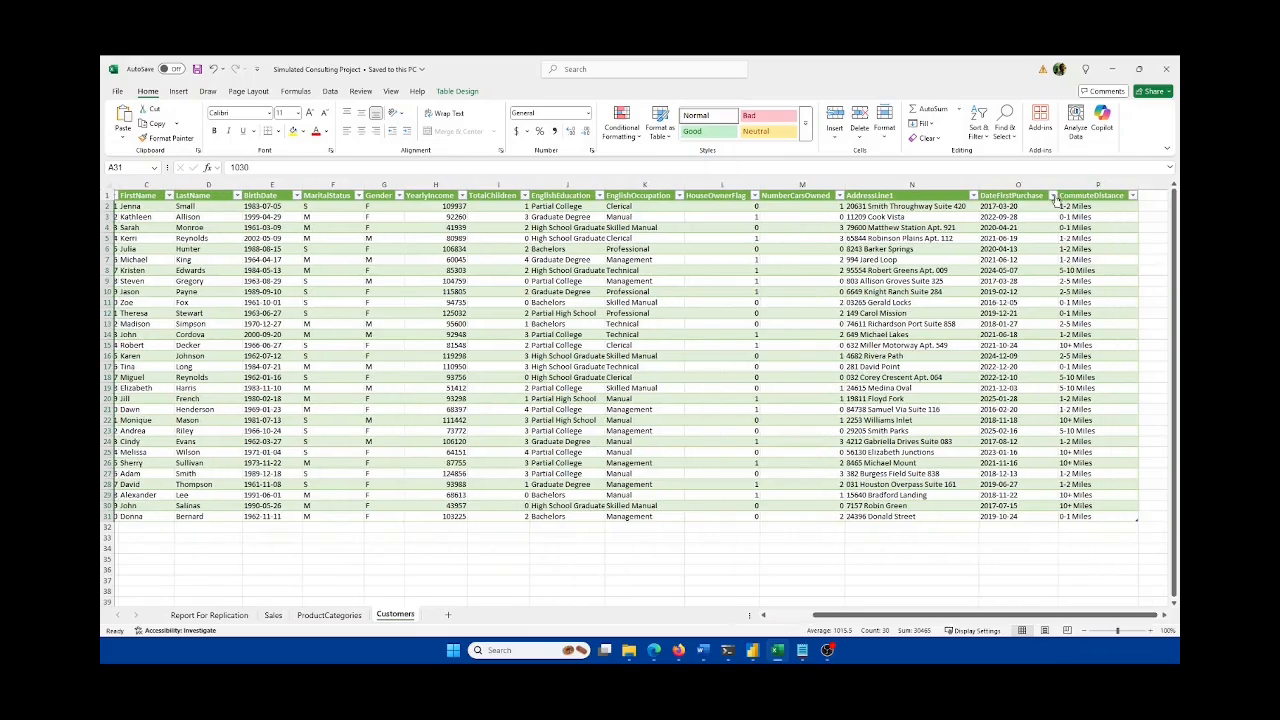
left_click(1052, 197)
left_click(988, 207)
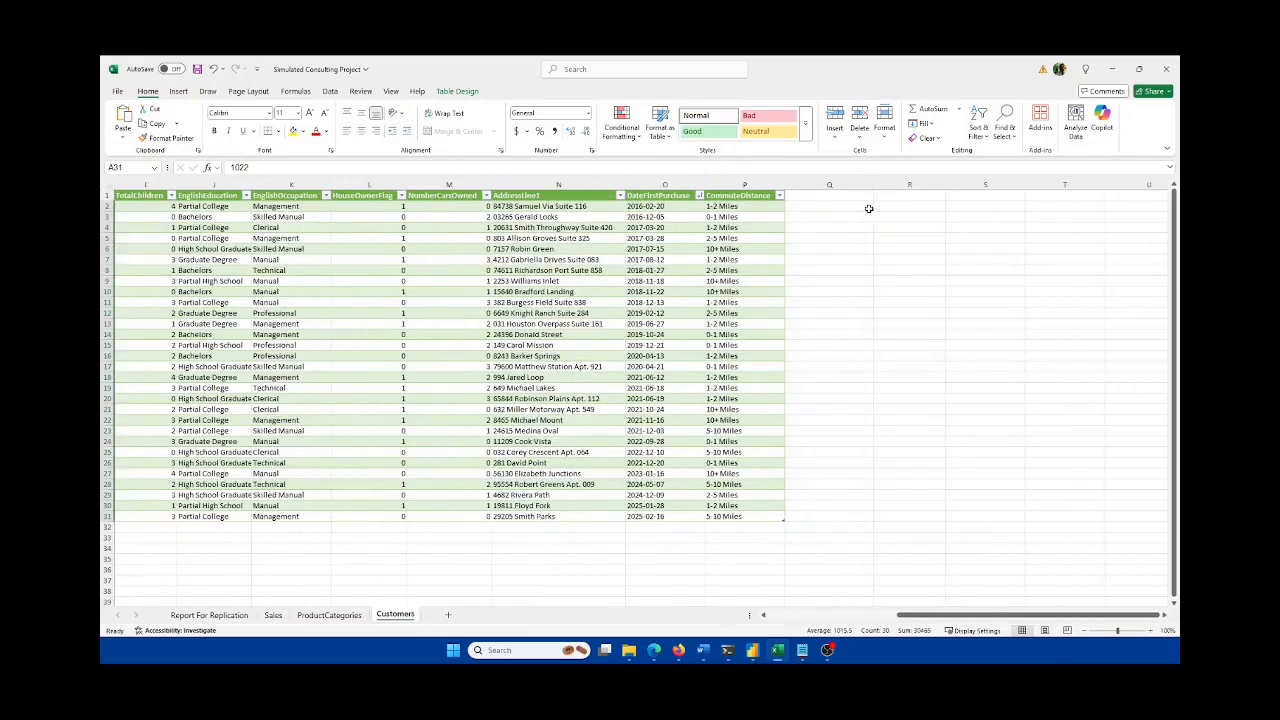
left_click(668, 206)
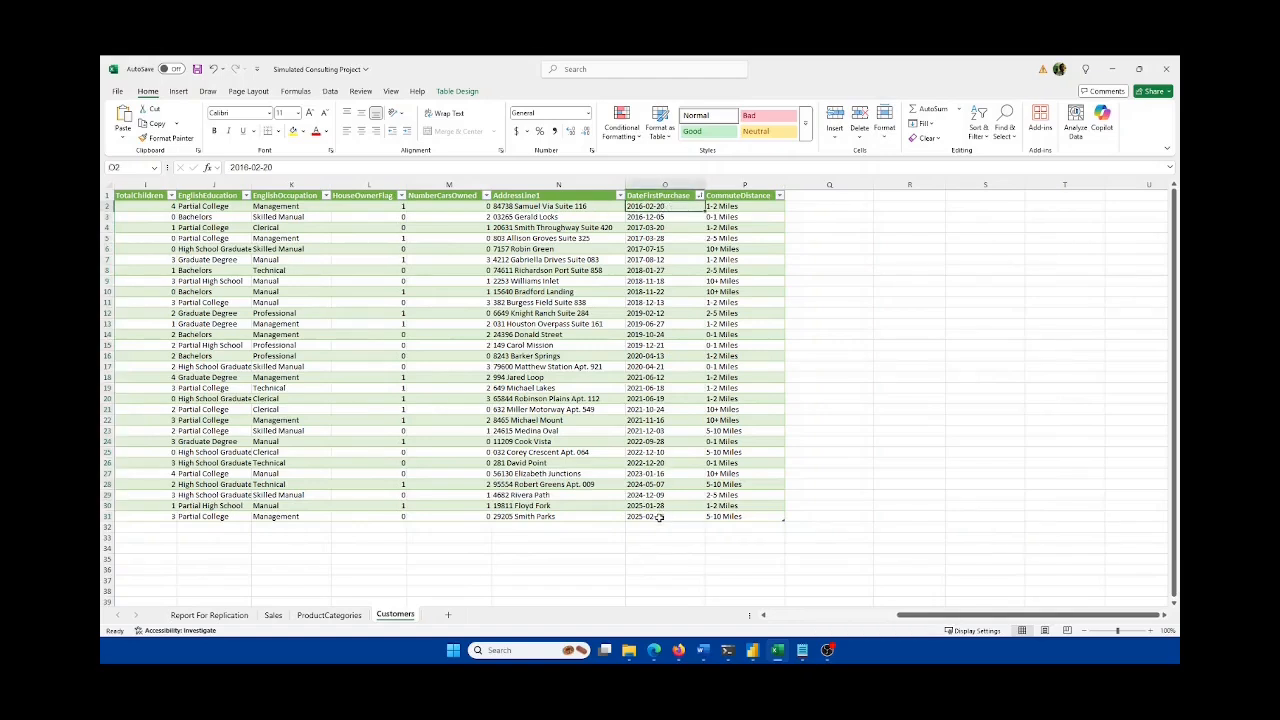
left_click(778, 650)
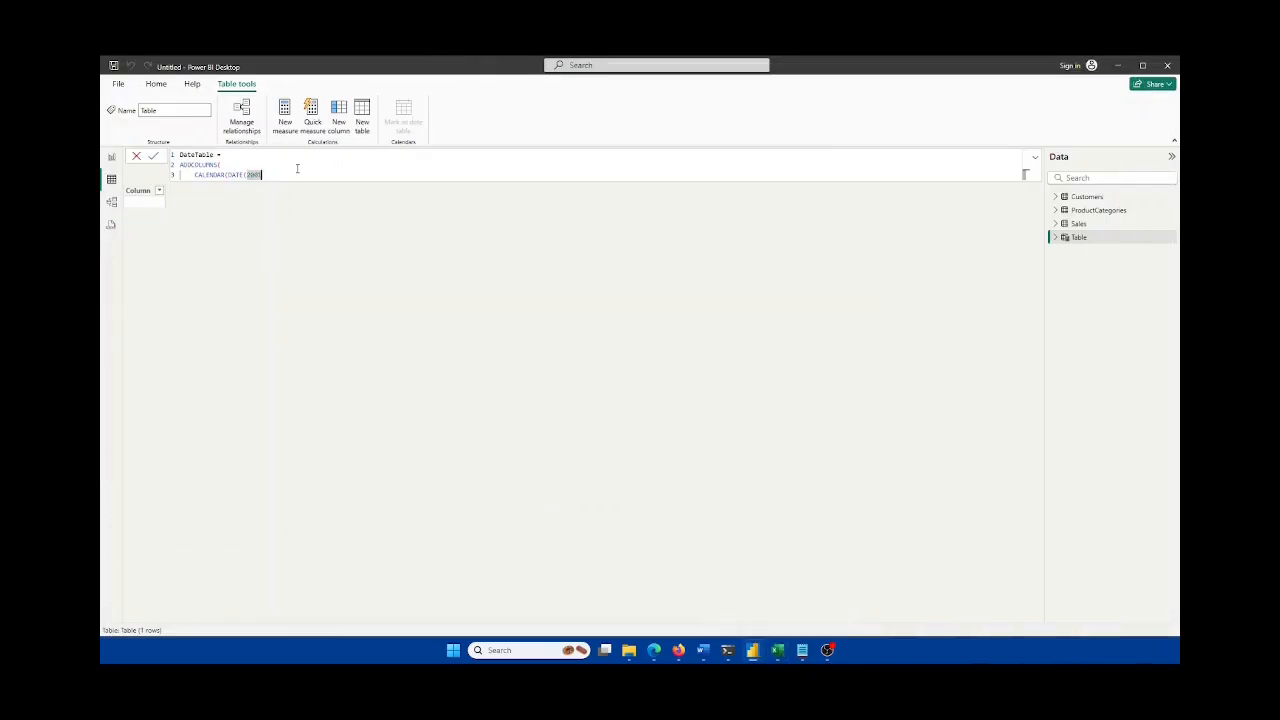
Step: Set the CALENDAR range from DATE(2016, 1, 1) to DATE(2025, 3, 1)
type("2016, 1, 1")
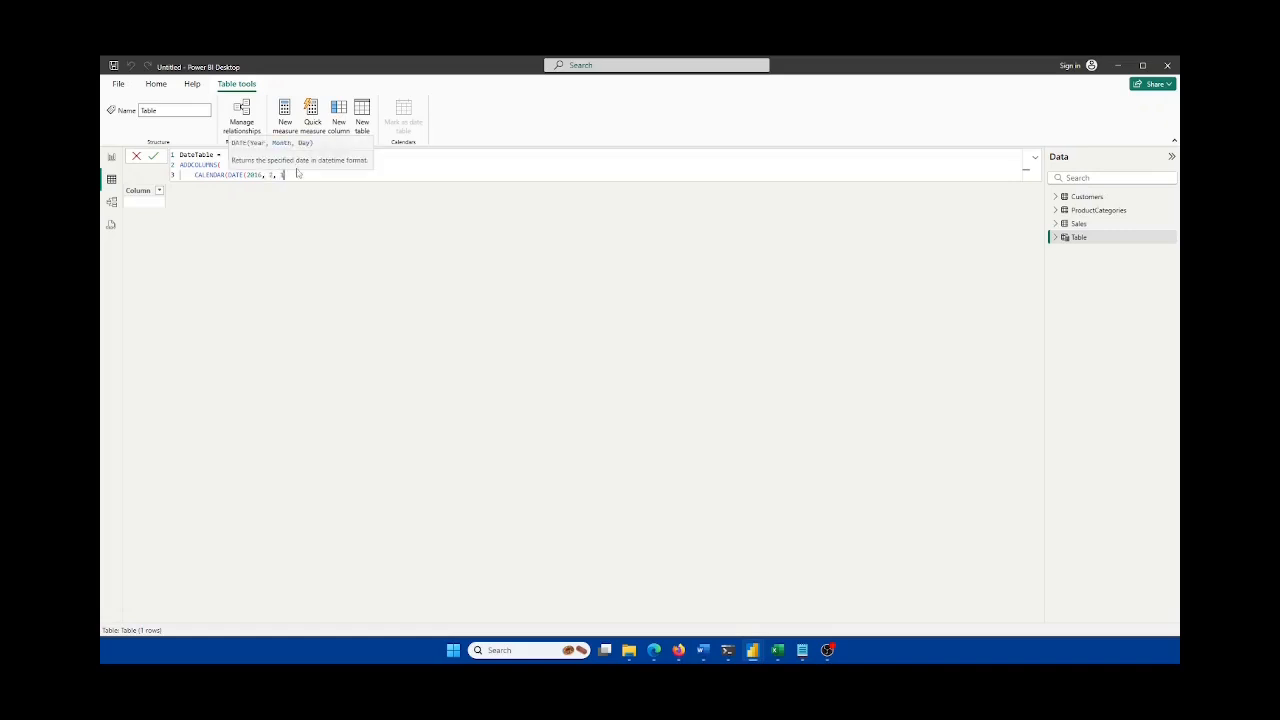
type("), ")
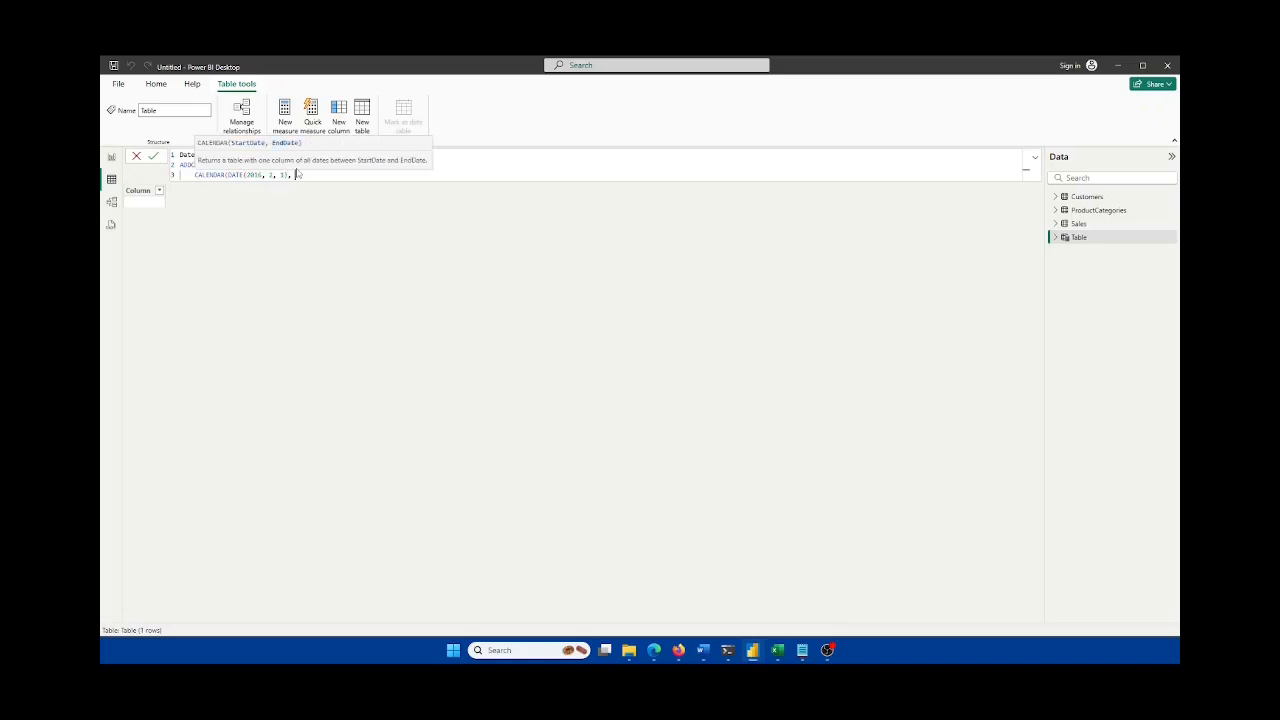
type("Date")
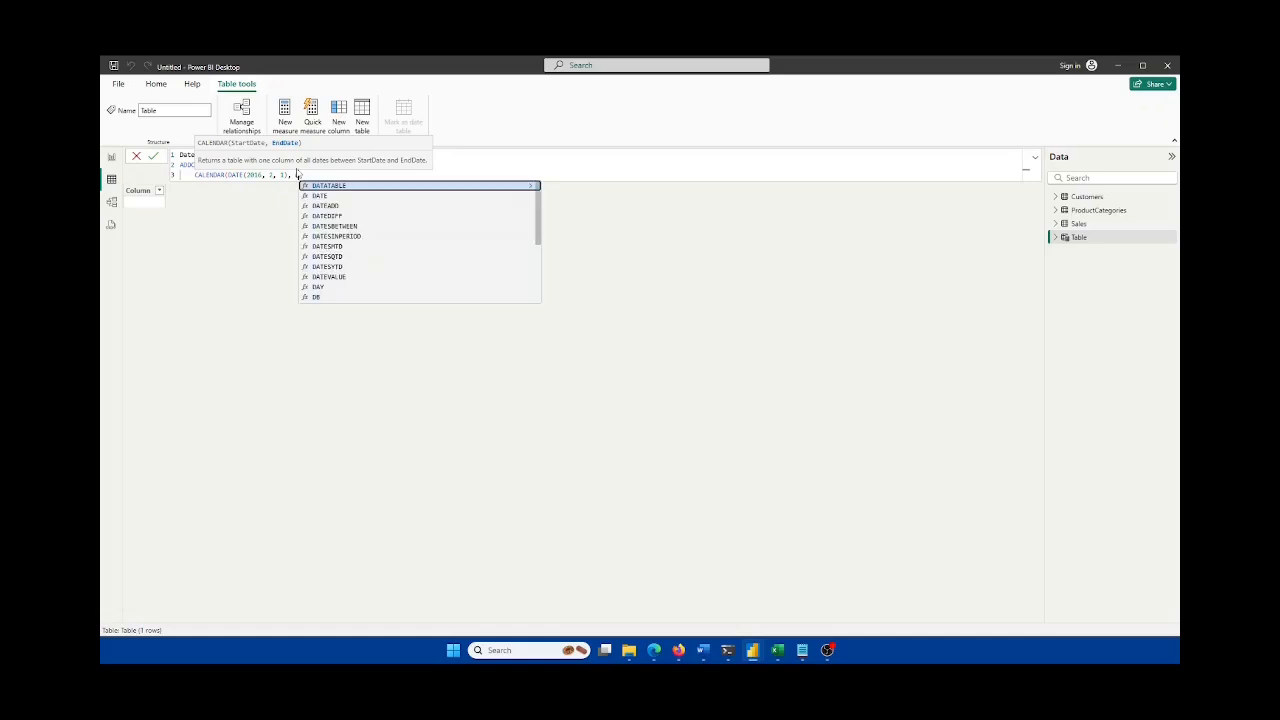
key("Tab")
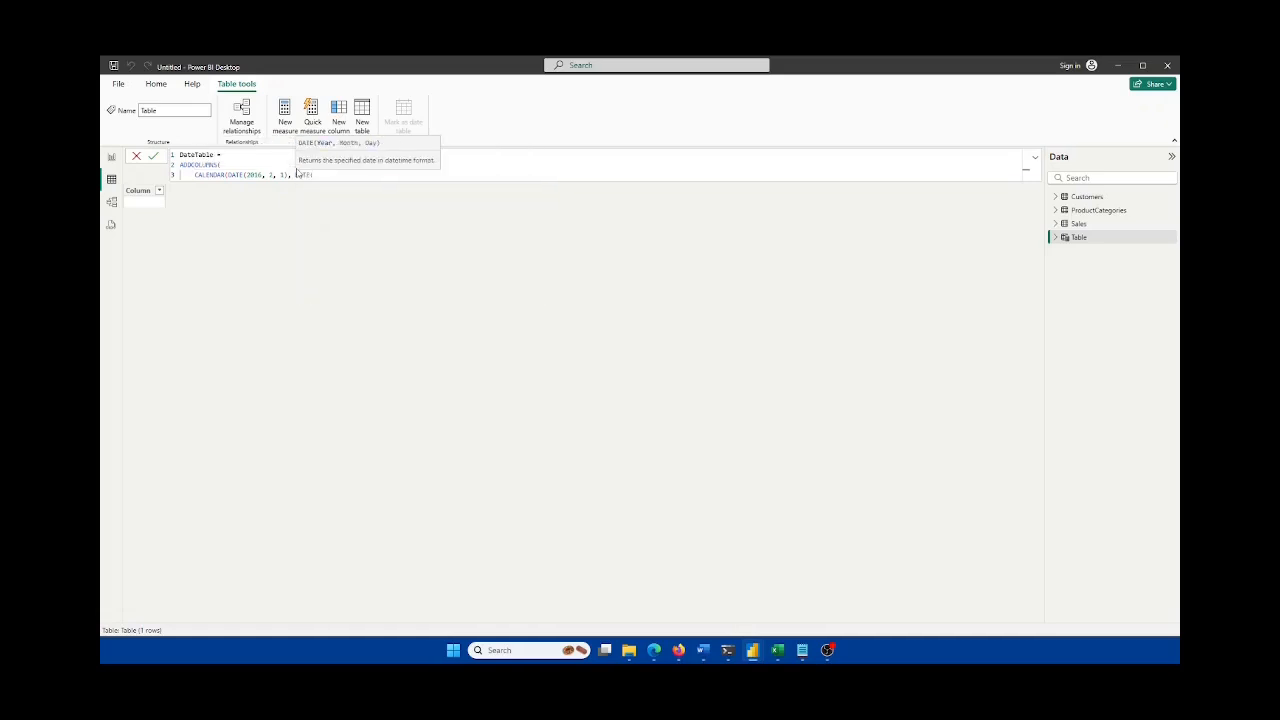
type("2025, 3, 1)")
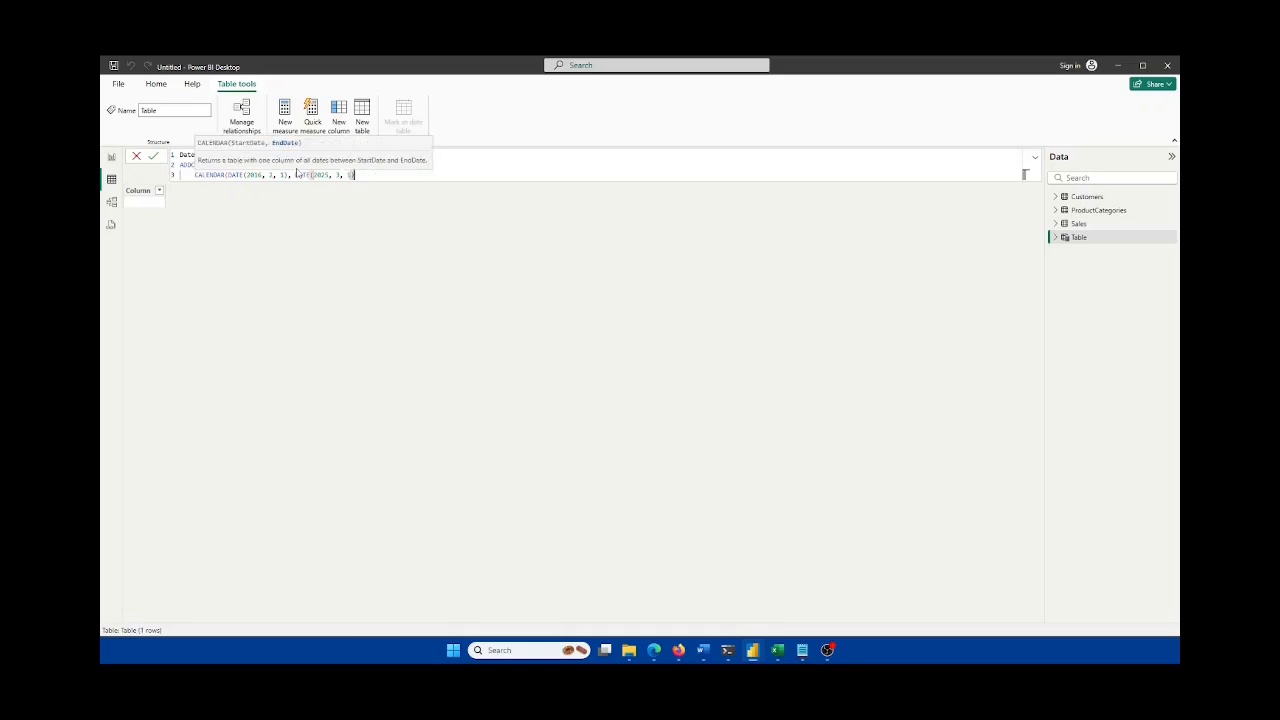
type(")")
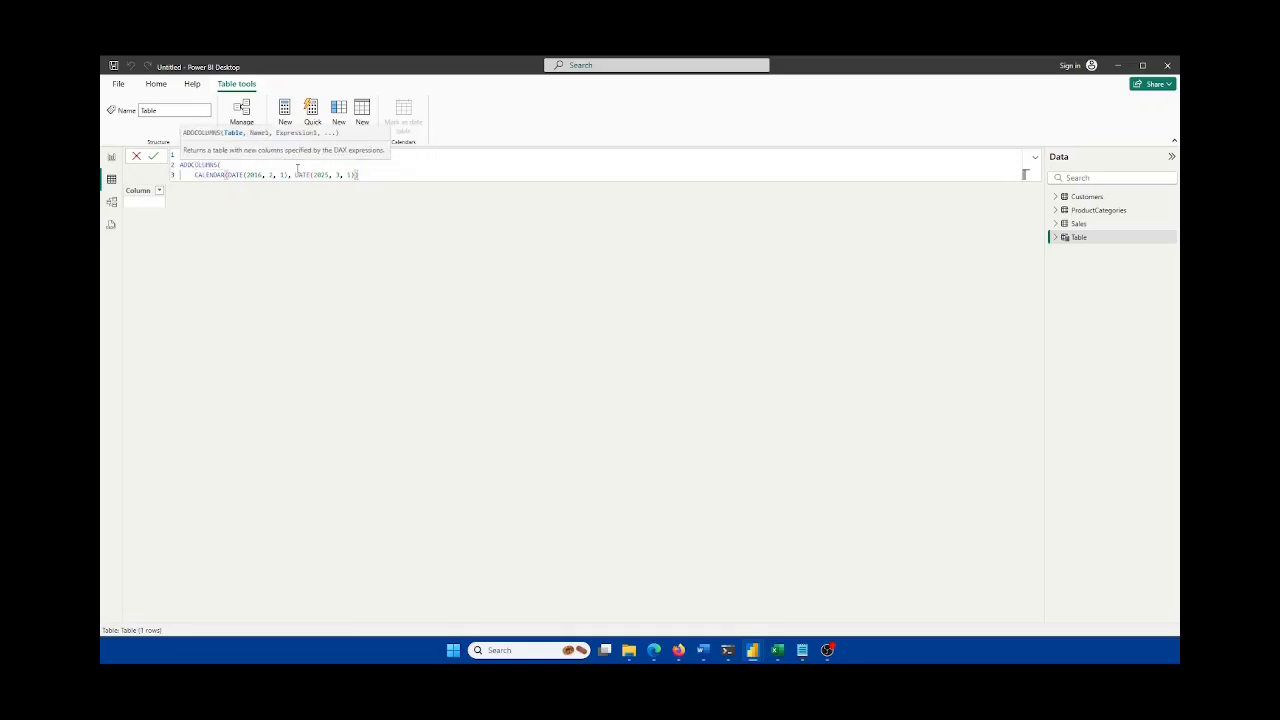
type(",")
key("BackSpace")
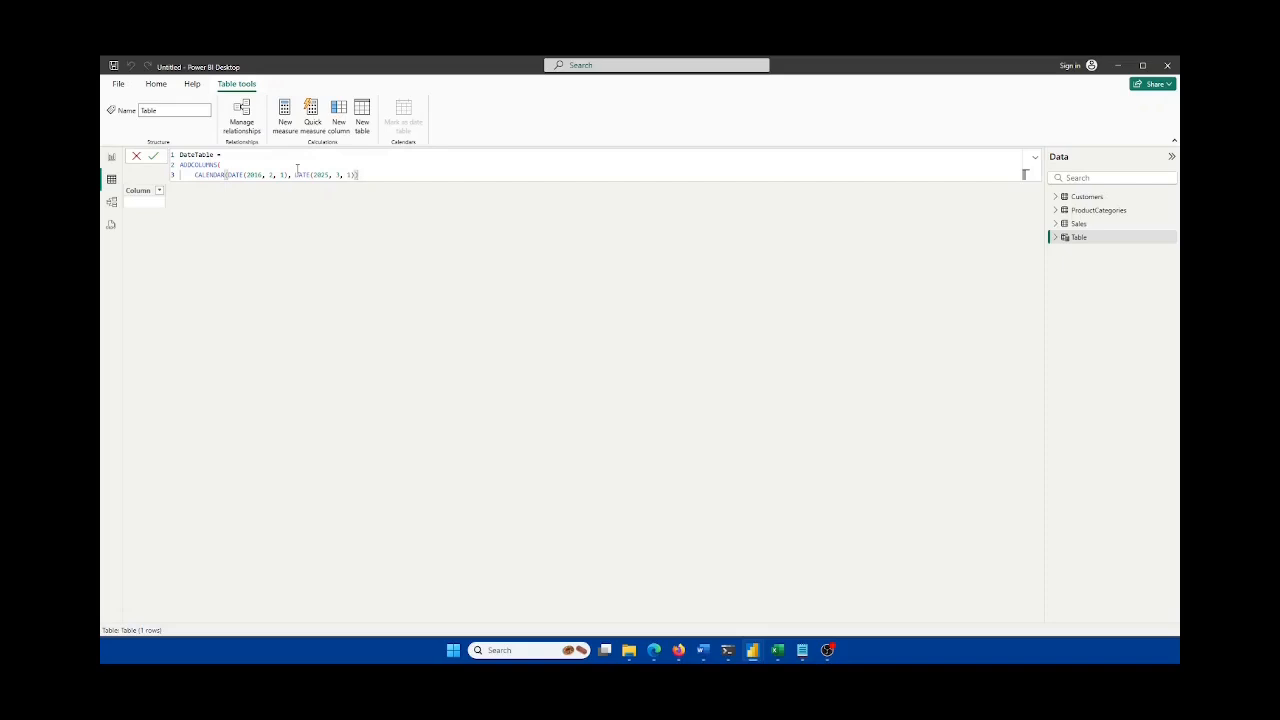
type(")")
key("BackSpace")
type(",")
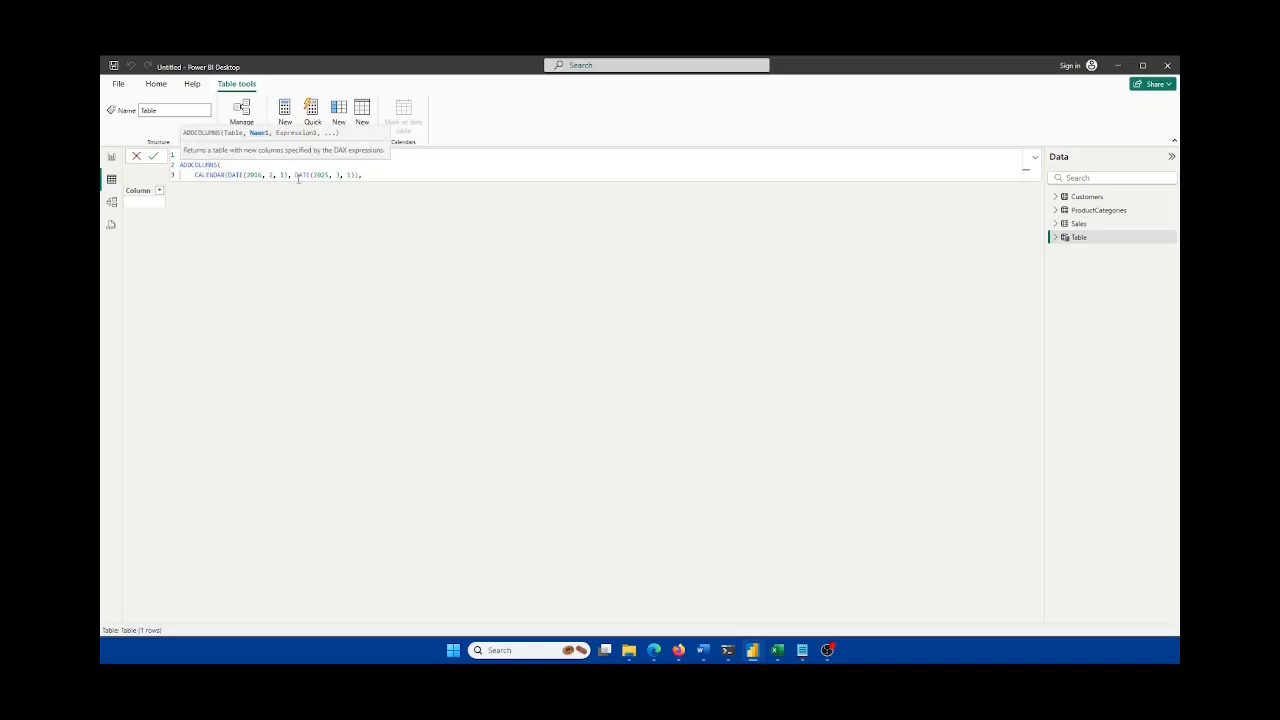
key("shift+Return")
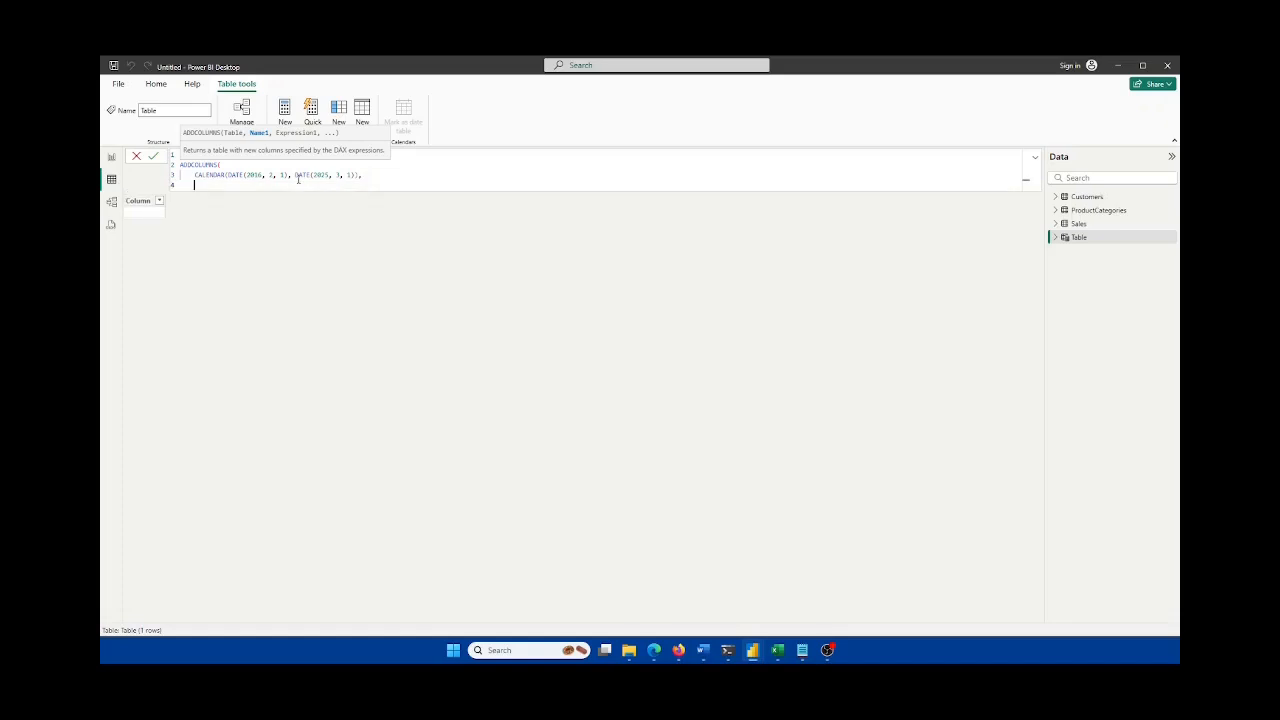
Step: Add a "Year" column as YEAR([Date]) and start a "Month" column with FORMAT
type("\"Year")
type("year")
key("Tab")
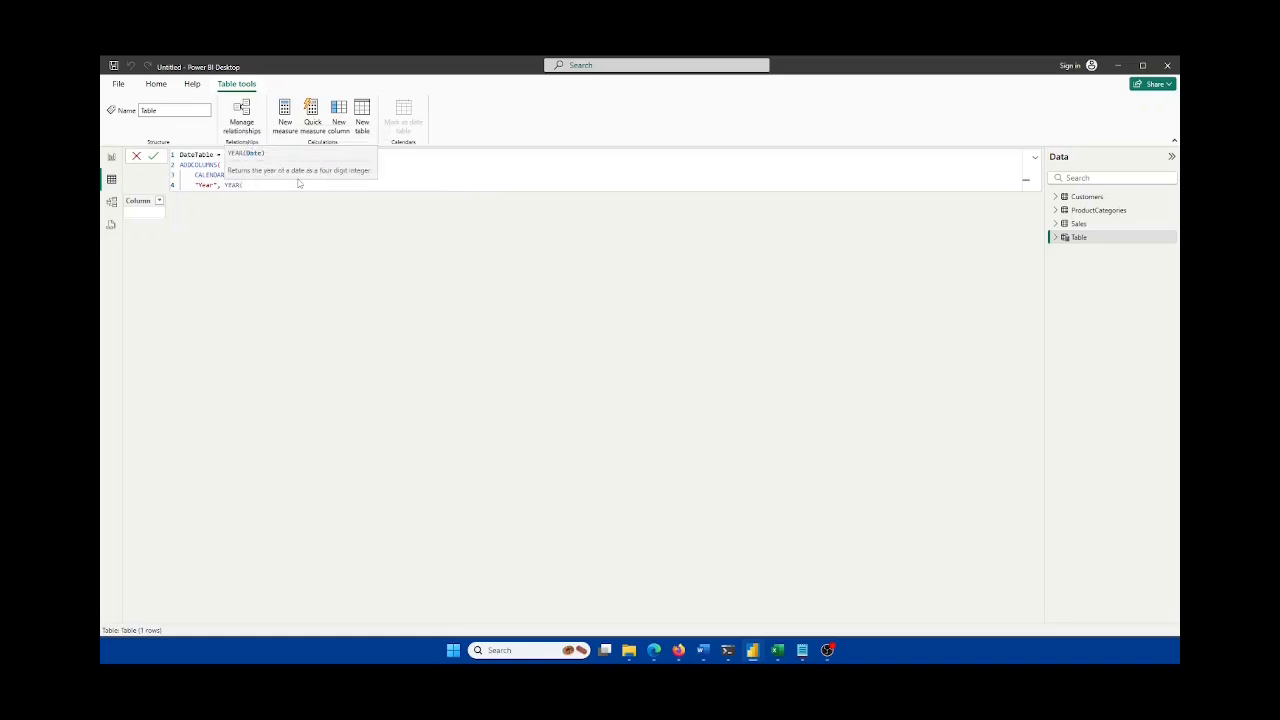
type("[Date])")
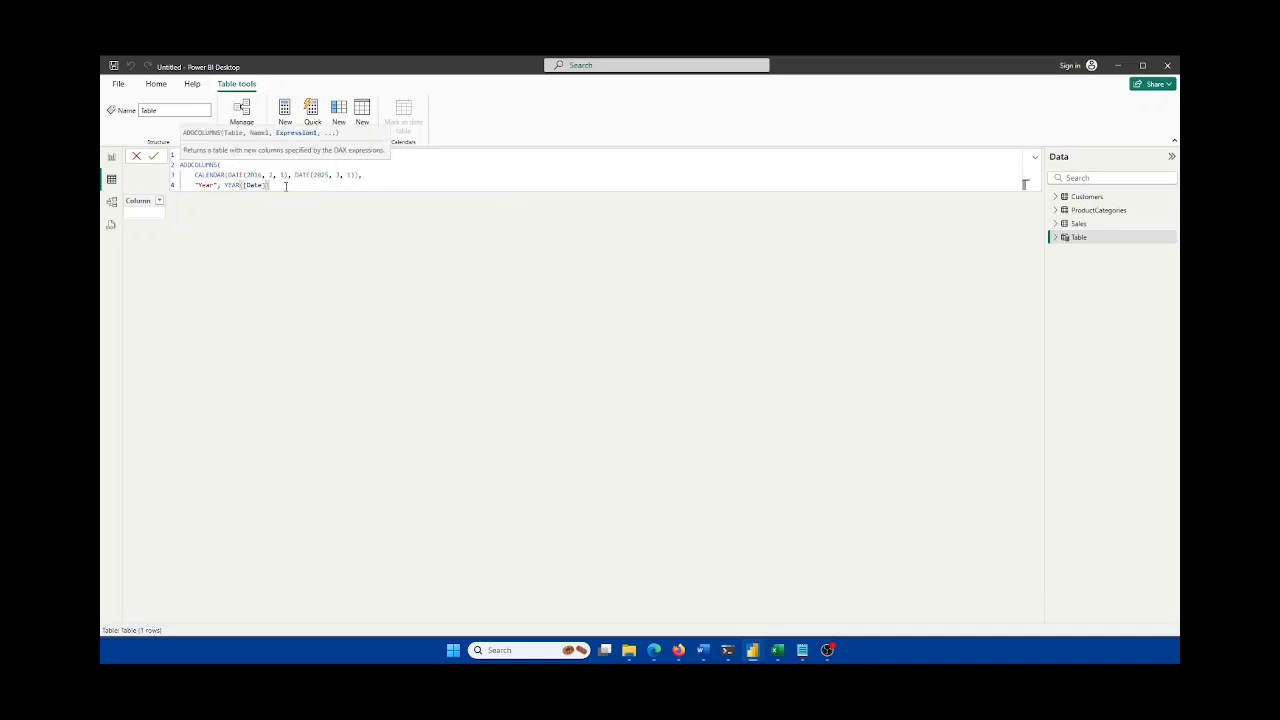
type(",")
key("shift+Return")
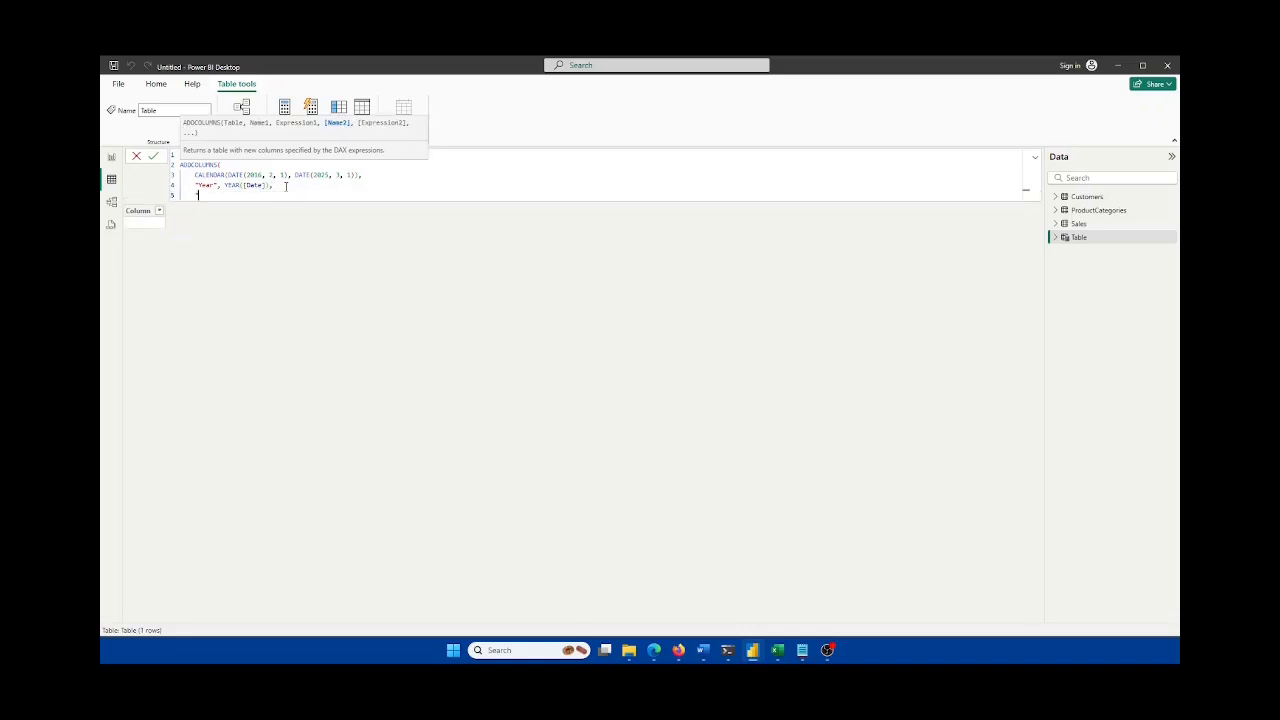
type("\"Month\", For")
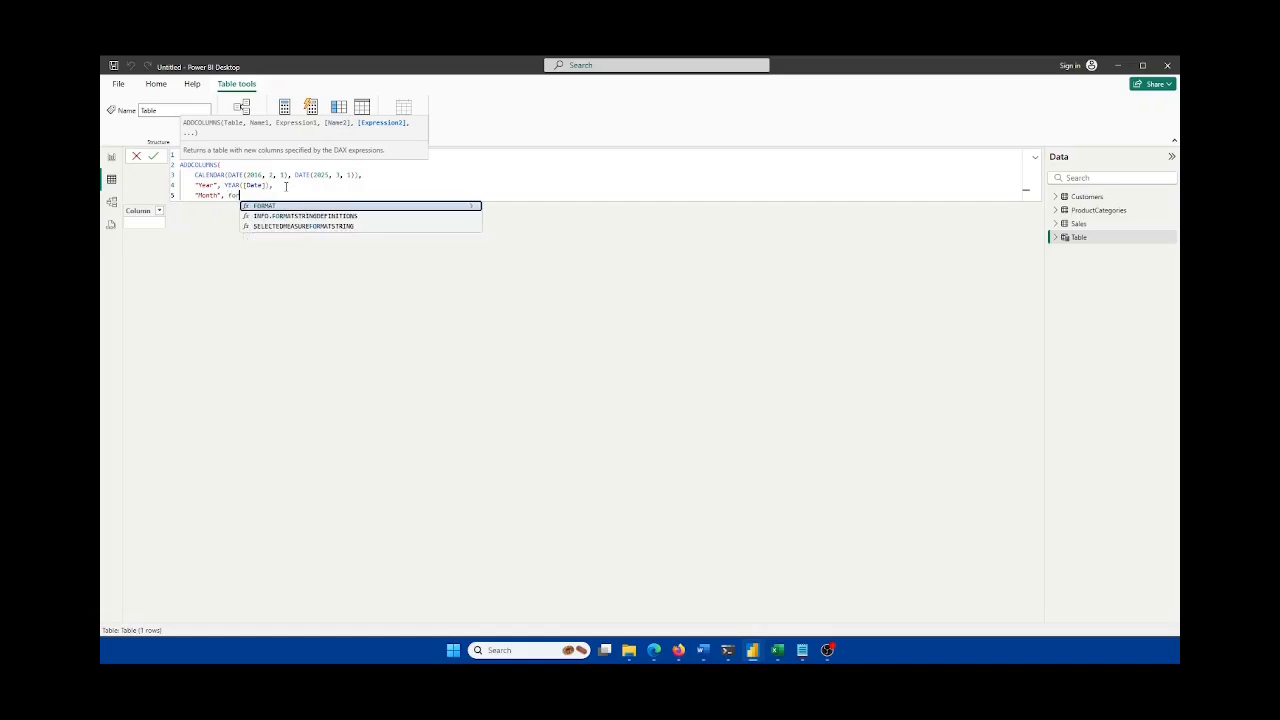
key("Tab")
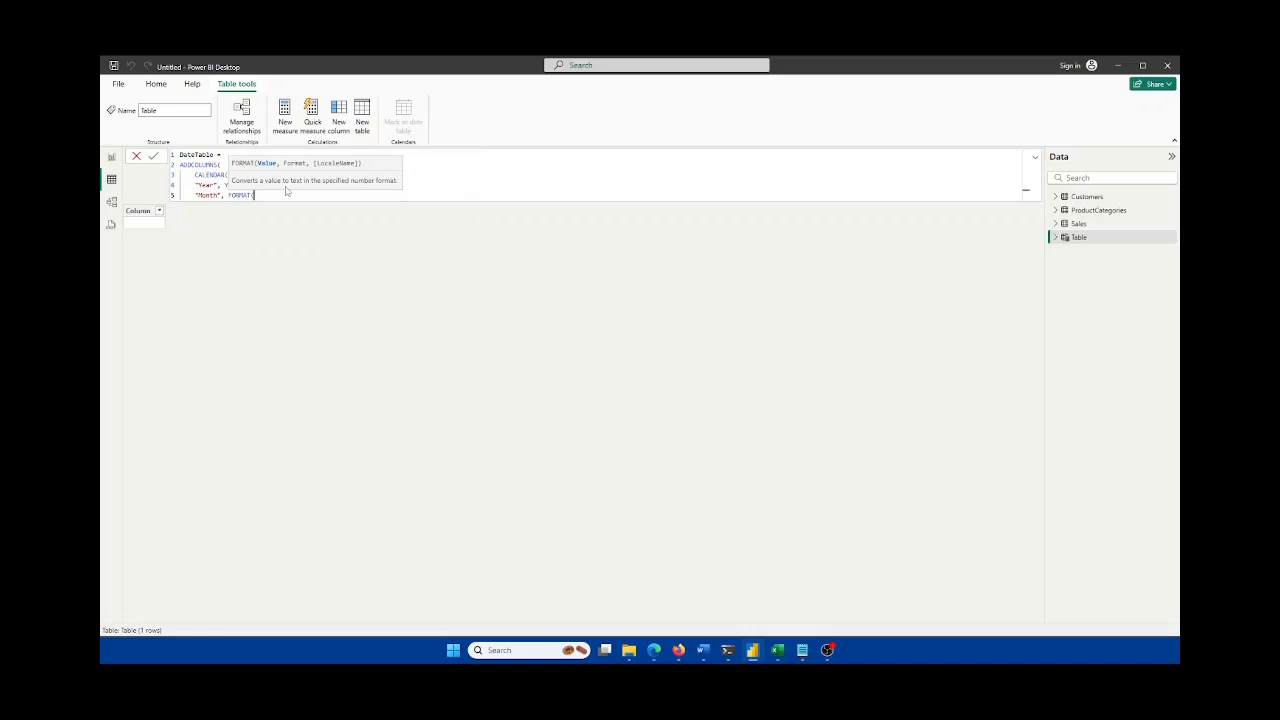
Step: Complete the Month column as FORMAT([Date], "MMMM")
type("[Date], ")
type("MMMM")
key("BackSpace")
key("BackSpace")
key("BackSpace")
key("BackSpace")
type("\"")
key("Return")
type("MM")
key("BackSpace")
key("BackSpace")
key("BackSpace")
key("BackSpace")
type("\"MMMM\")")
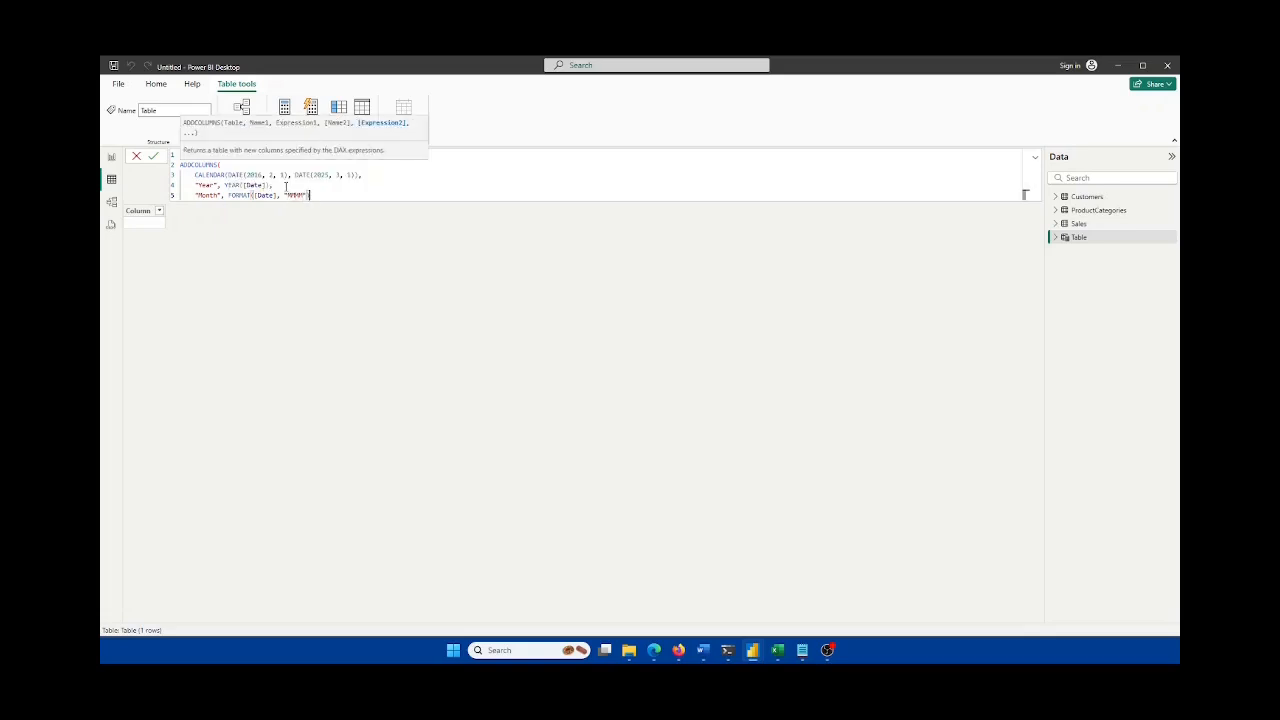
type(",")
key("shift+Return")
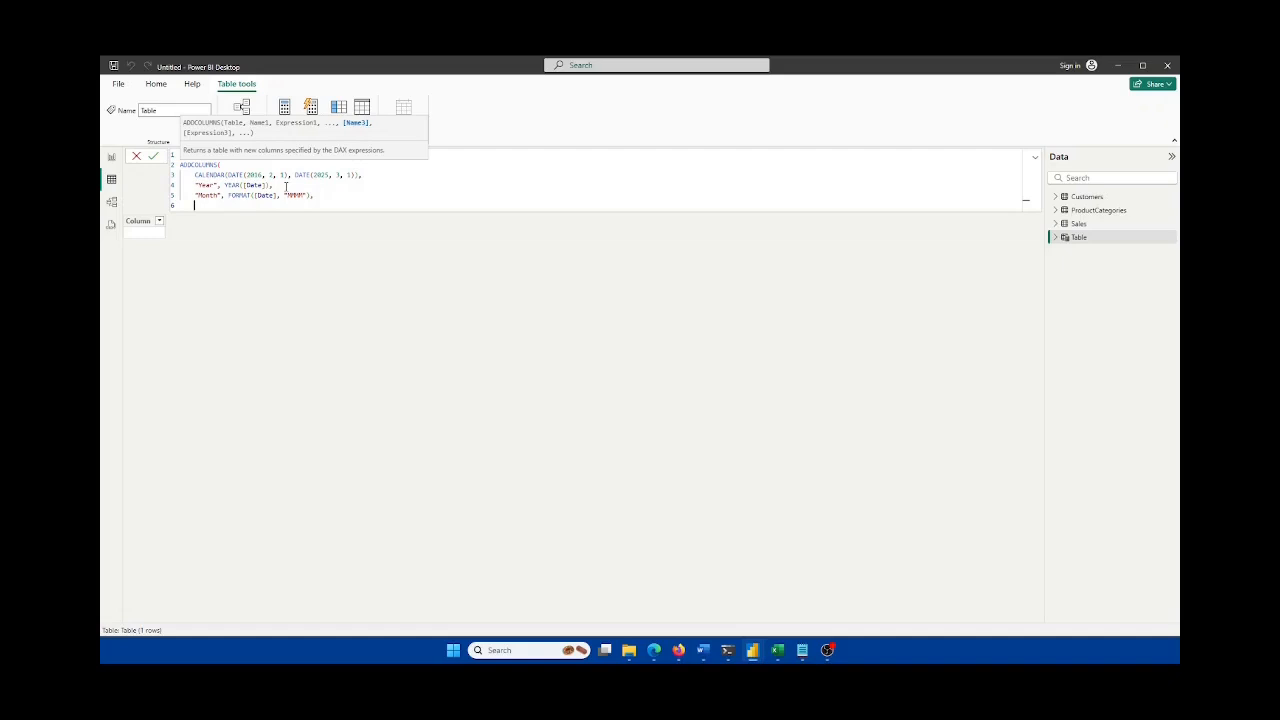
Step: Add a "MonthYear" column as FORMAT([Date], "MMM YYYY"), close ADDCOLUMNS and commit the formula
type("\"Month")
type("Year\", FORMAT(")
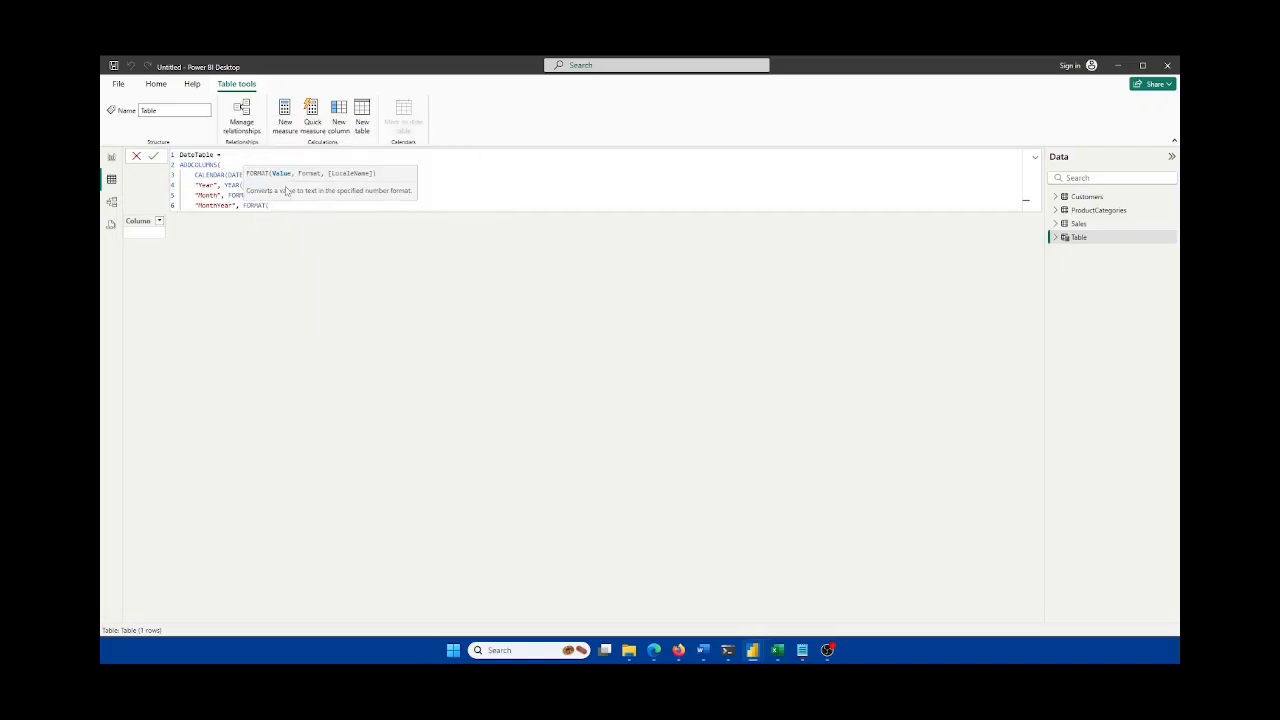
type("[Date], \"MMM YYYY\")")
key("shift+Return")
type(")")
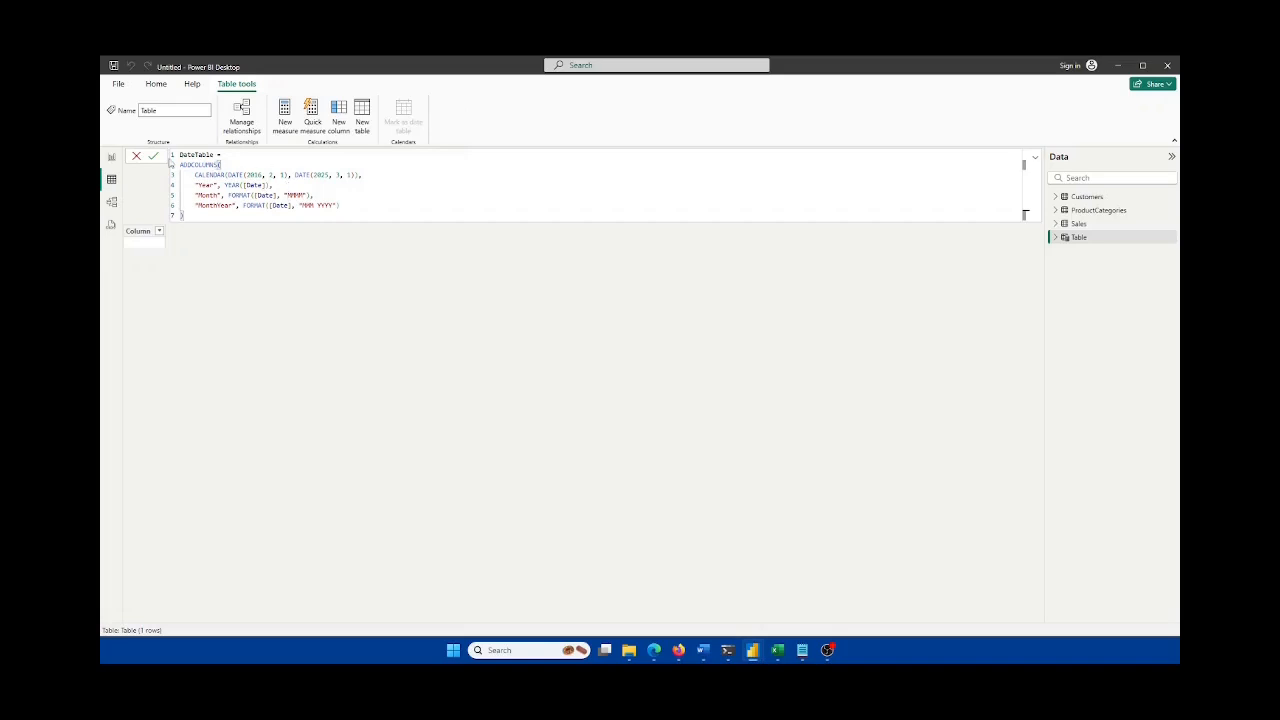
left_click(155, 158)
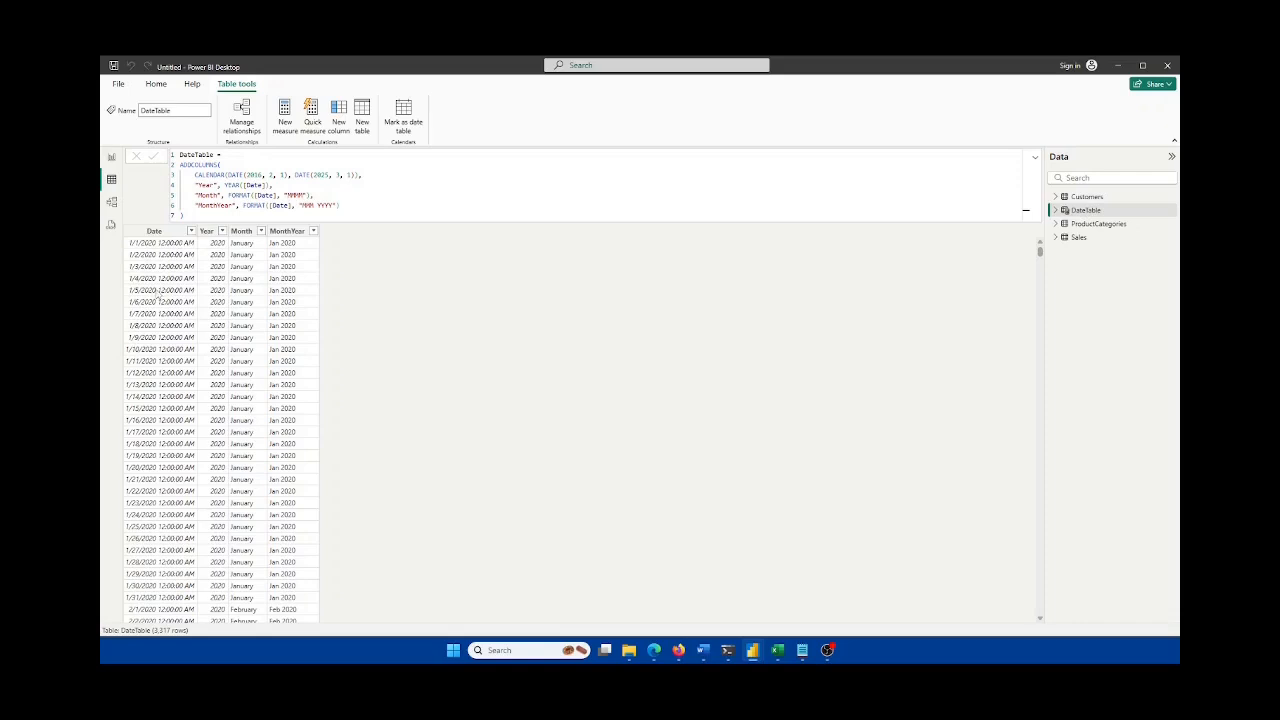
Step: Sort DateTable by Date ascending, review the date range, and switch to the Excel customer workbook
left_click(191, 231)
left_click(214, 241)
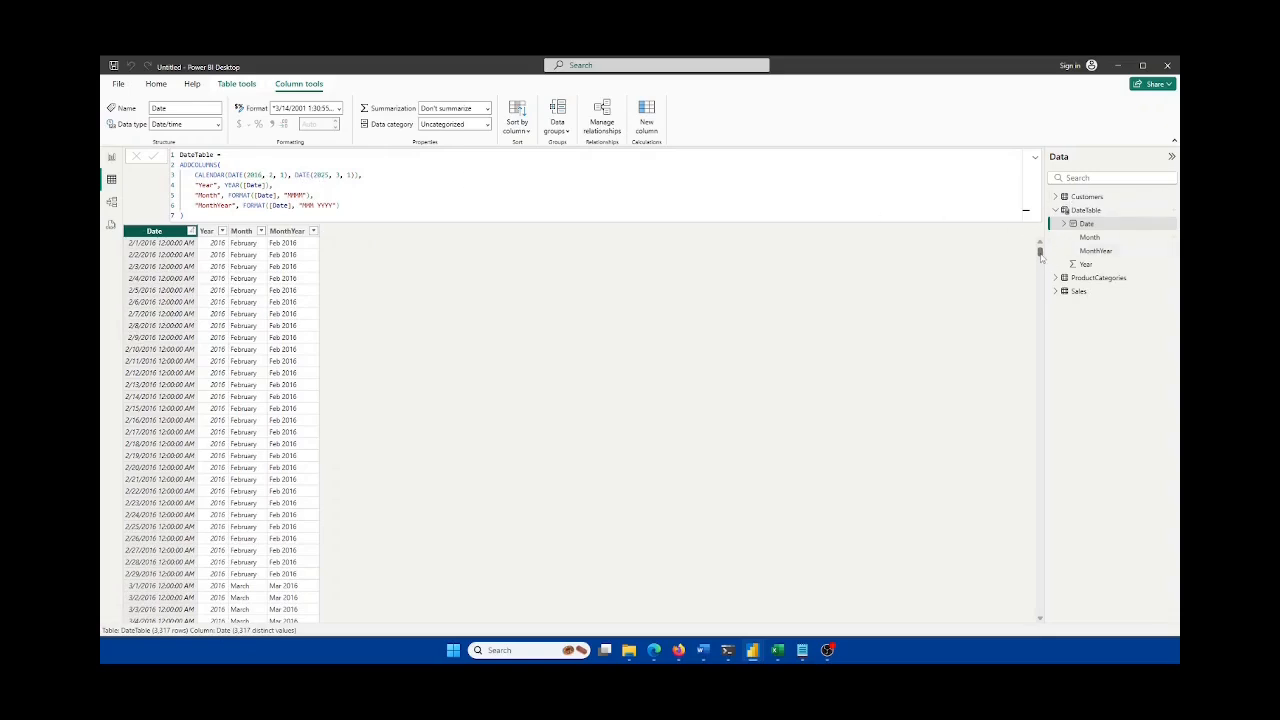
mouse_move(1041, 254)
left_mouse_down()
mouse_move(1056, 628)
mouse_move(1040, 251)
left_mouse_up()
left_click(413, 179)
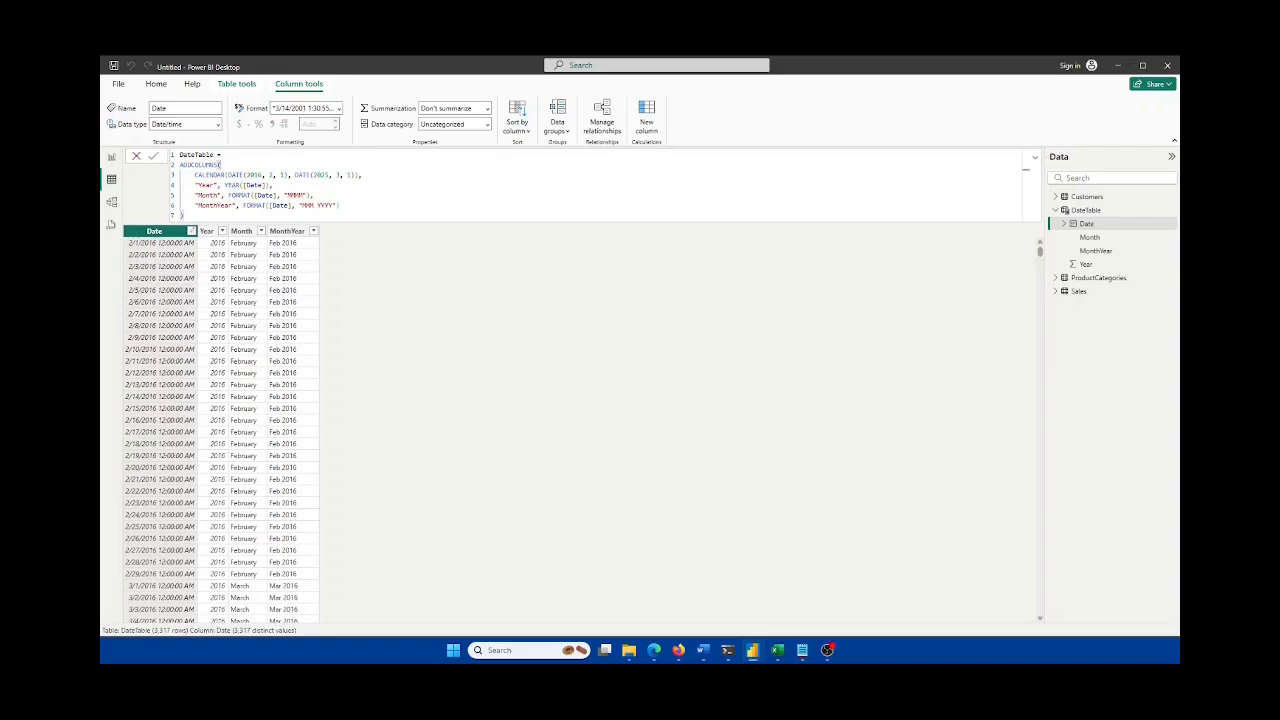
left_click(778, 651)
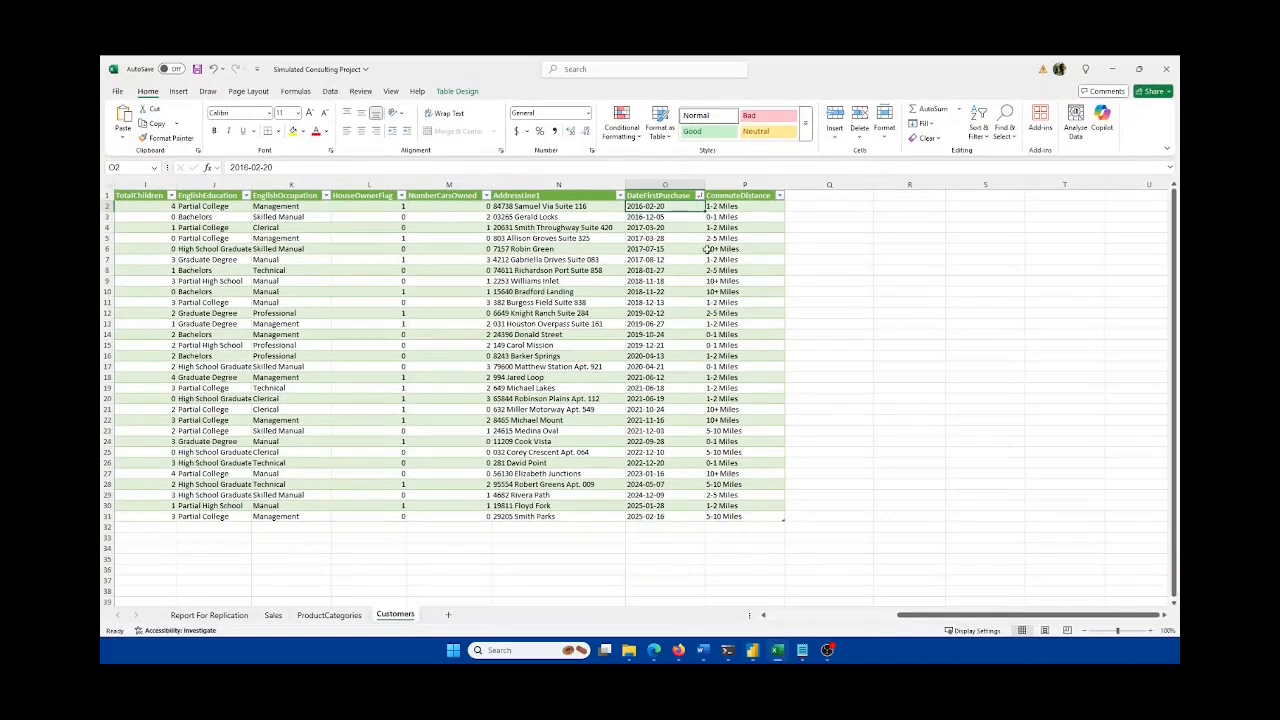
Step: Select the hardcoded DATE range in the DateTable CALENDAR formula
left_click(1112, 69)
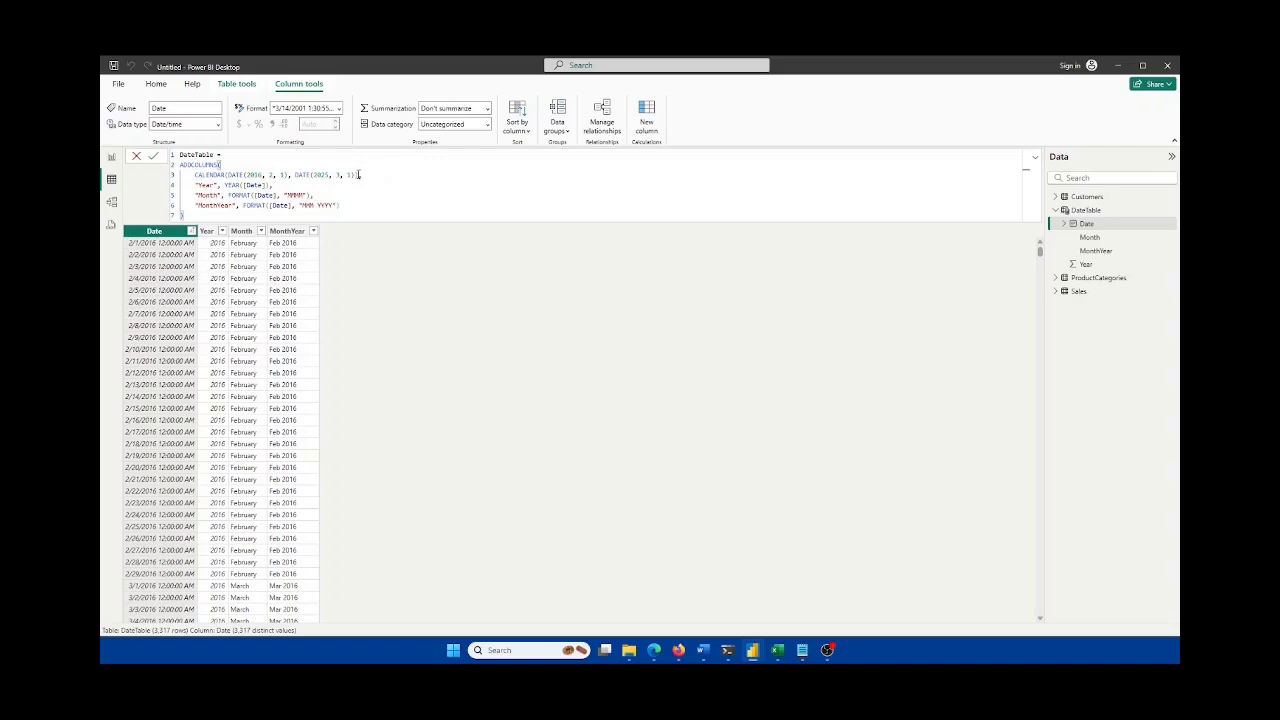
left_click(358, 175)
left_click_drag(358, 175, 228, 175)
Step: Check the last DateFirstPurchase entries in Excel, then reselect the DATE(2016, 2, 1) to DATE(2025, 3, 1) range
left_click(778, 649)
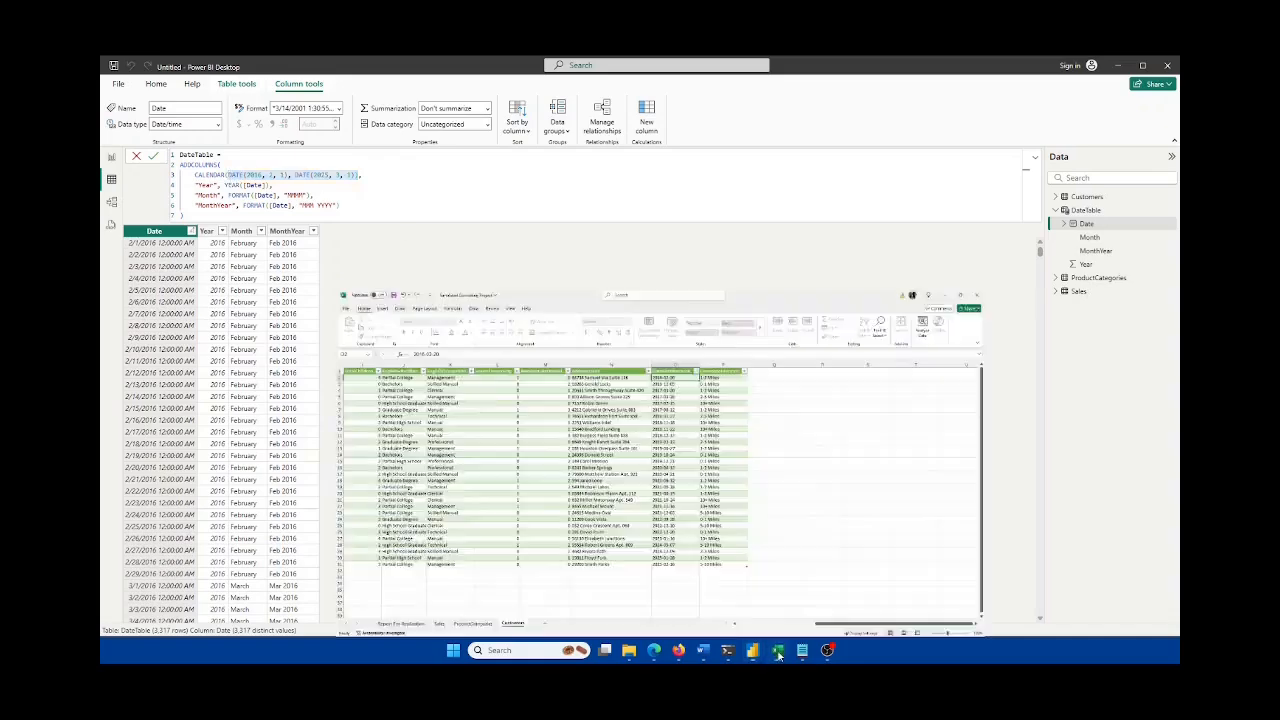
left_click(664, 526)
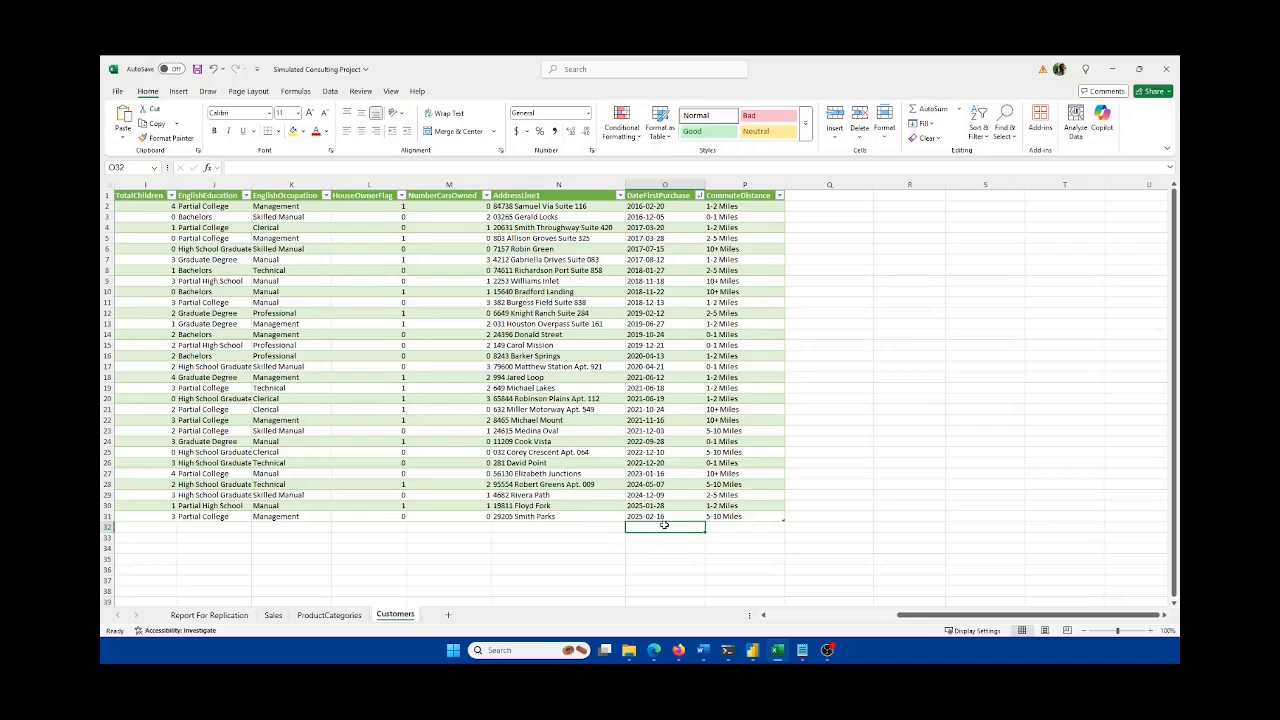
left_click(1112, 70)
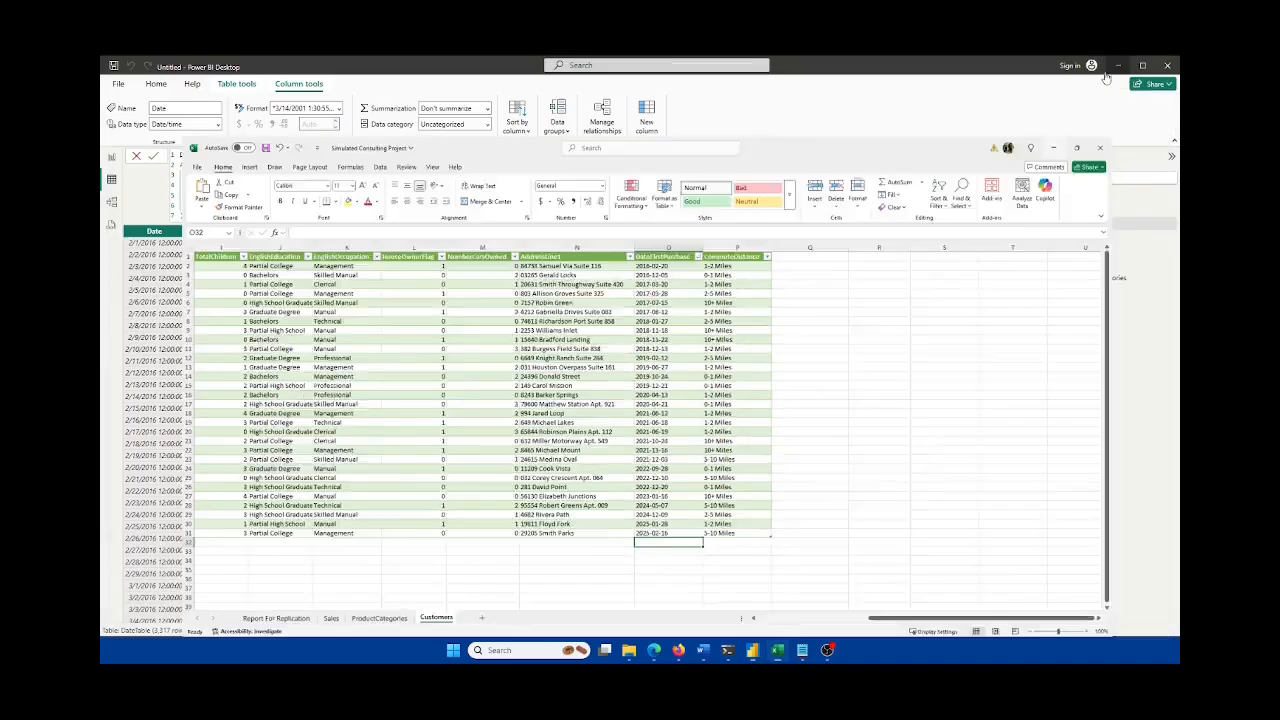
left_click(340, 185)
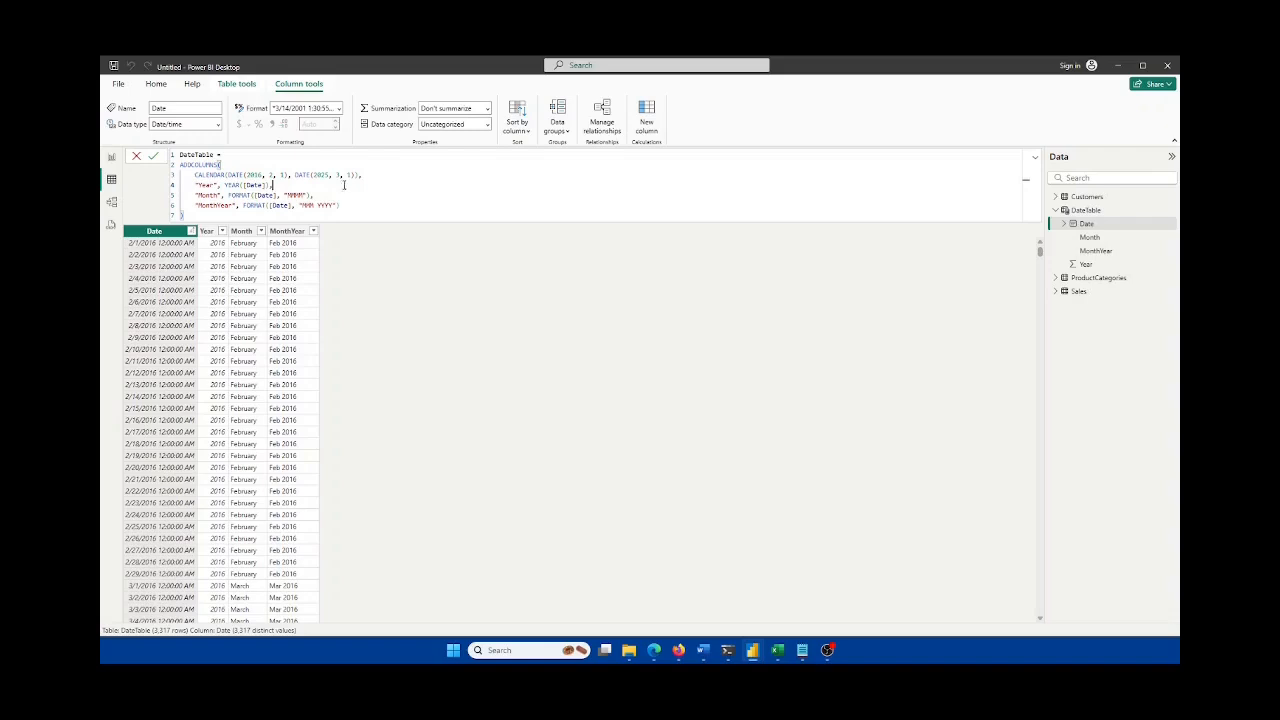
left_click_drag(354, 174, 246, 174)
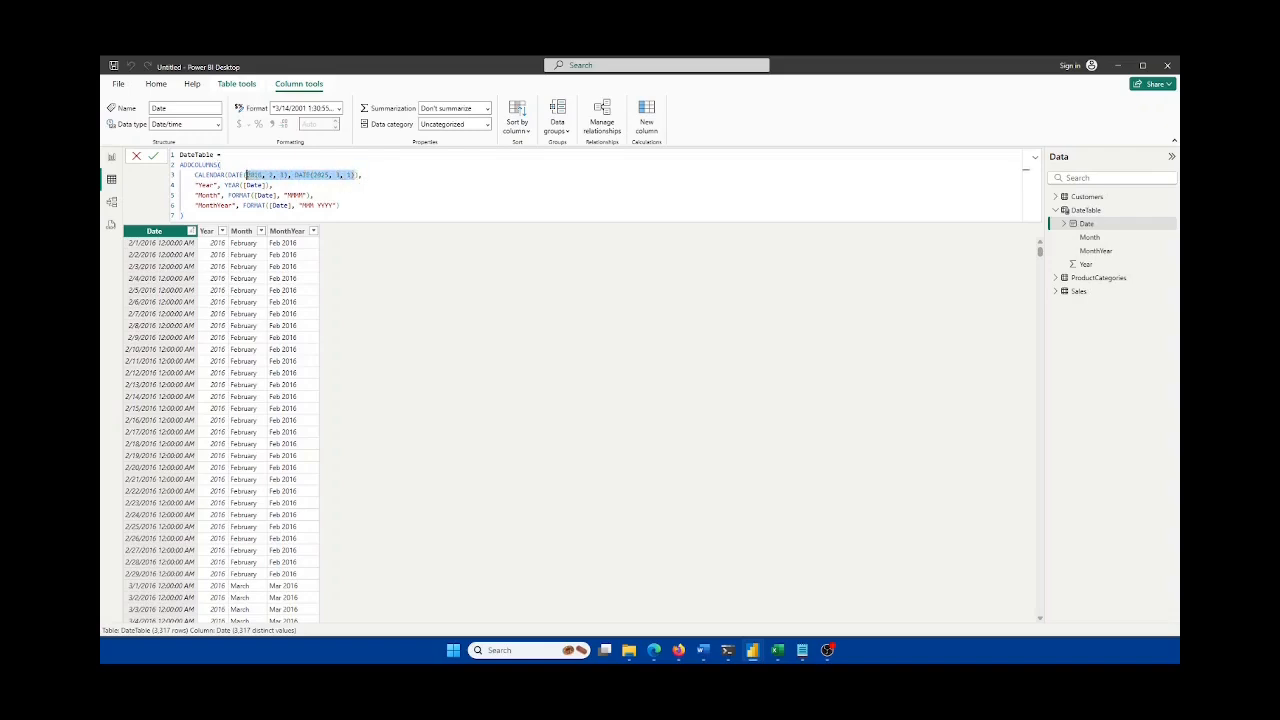
Step: Delete the hardcoded DATE arguments from CALENDAR, leaving a new empty line
left_click(334, 174)
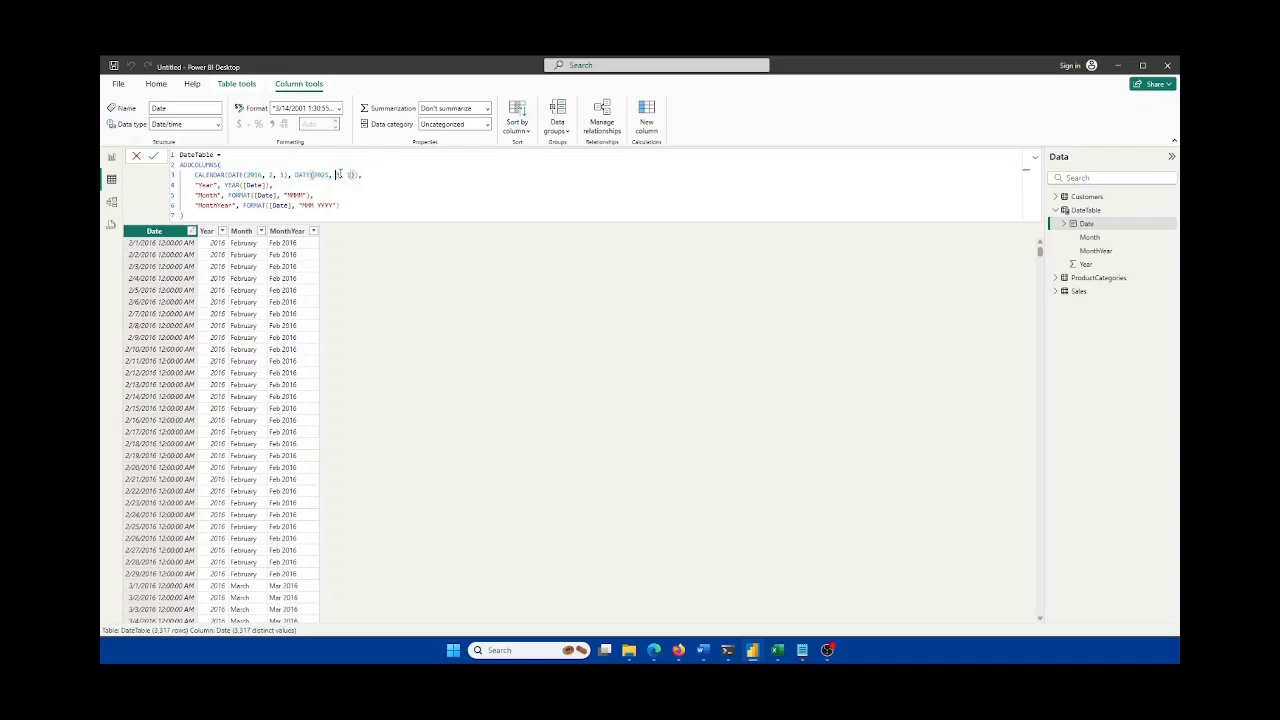
type("3")
left_click_drag(355, 174, 228, 175)
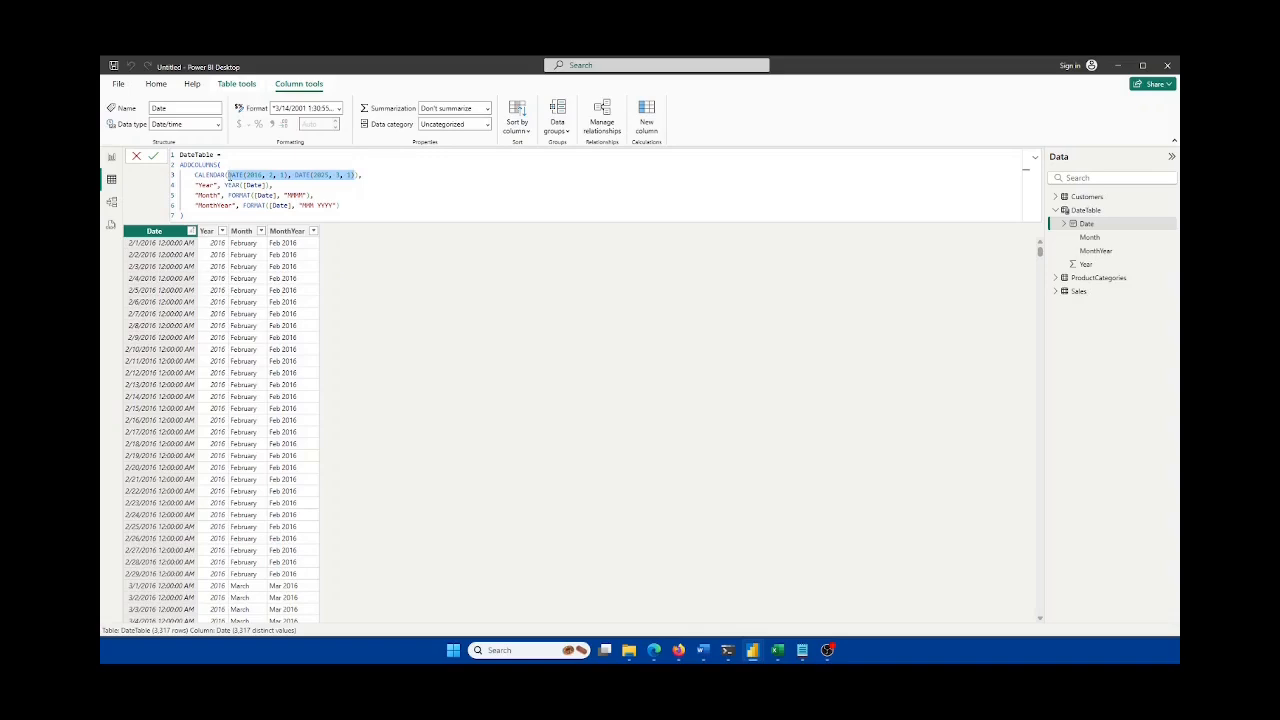
key("BackSpace")
key("shift+Return")
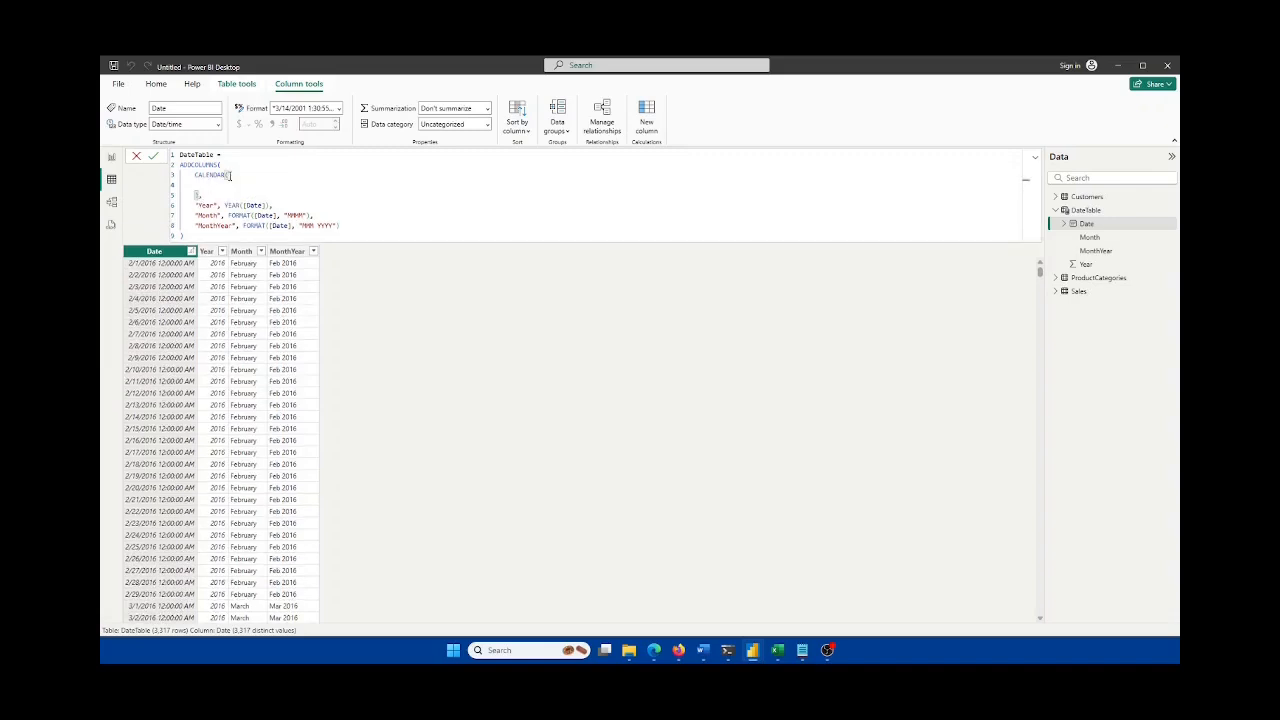
Step: Enter CALCULATE(MIN(Customers[DateFirstPurchase])) as the calendar start date
type("CALCULATE(")
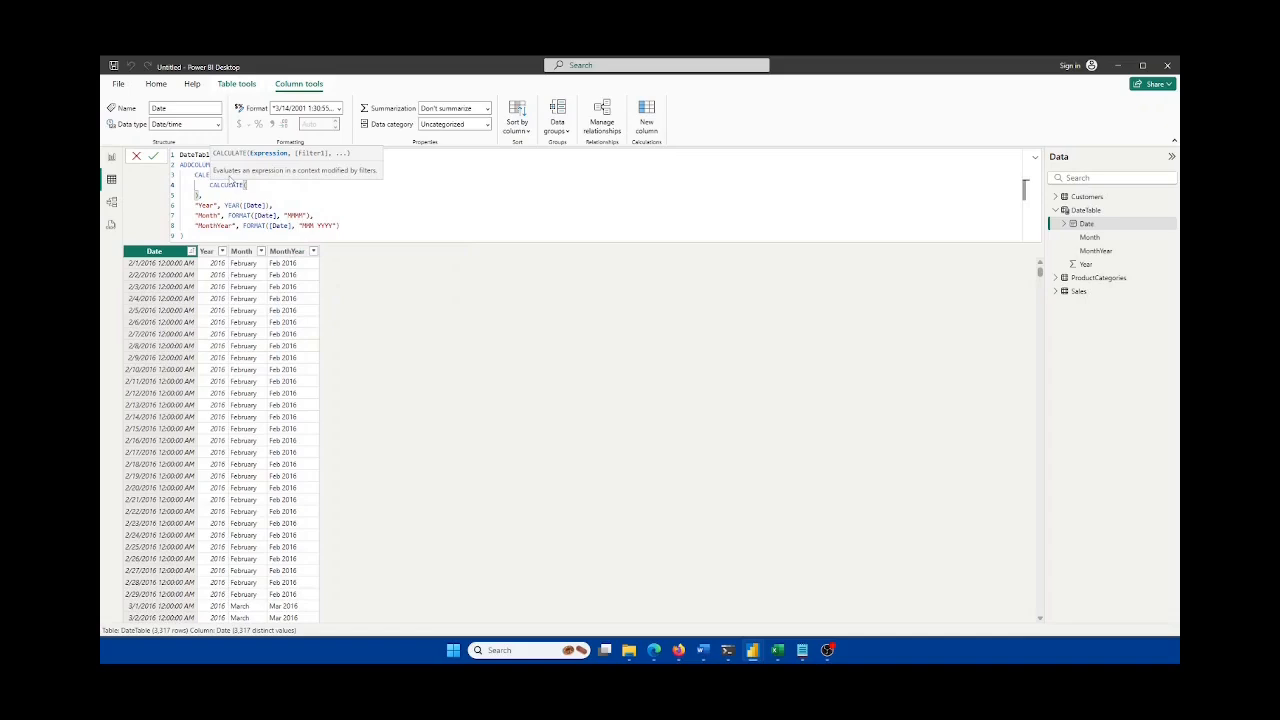
type("MIN(")
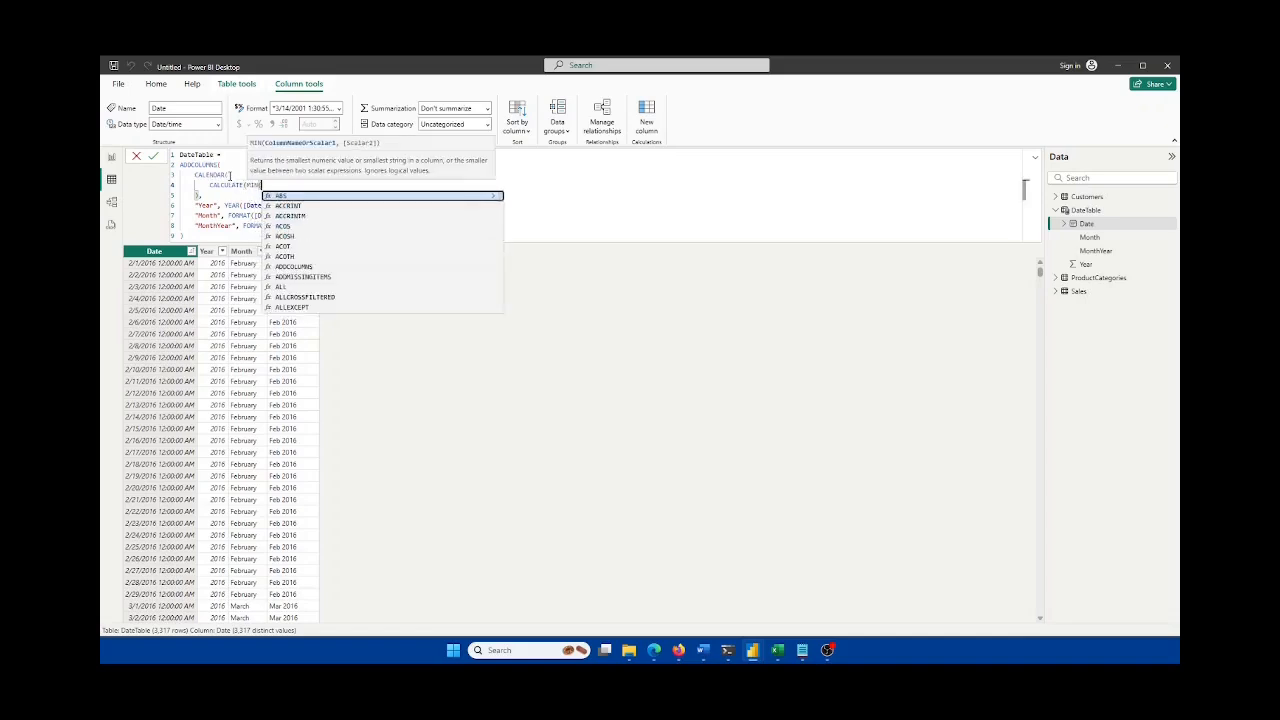
type("Customers")
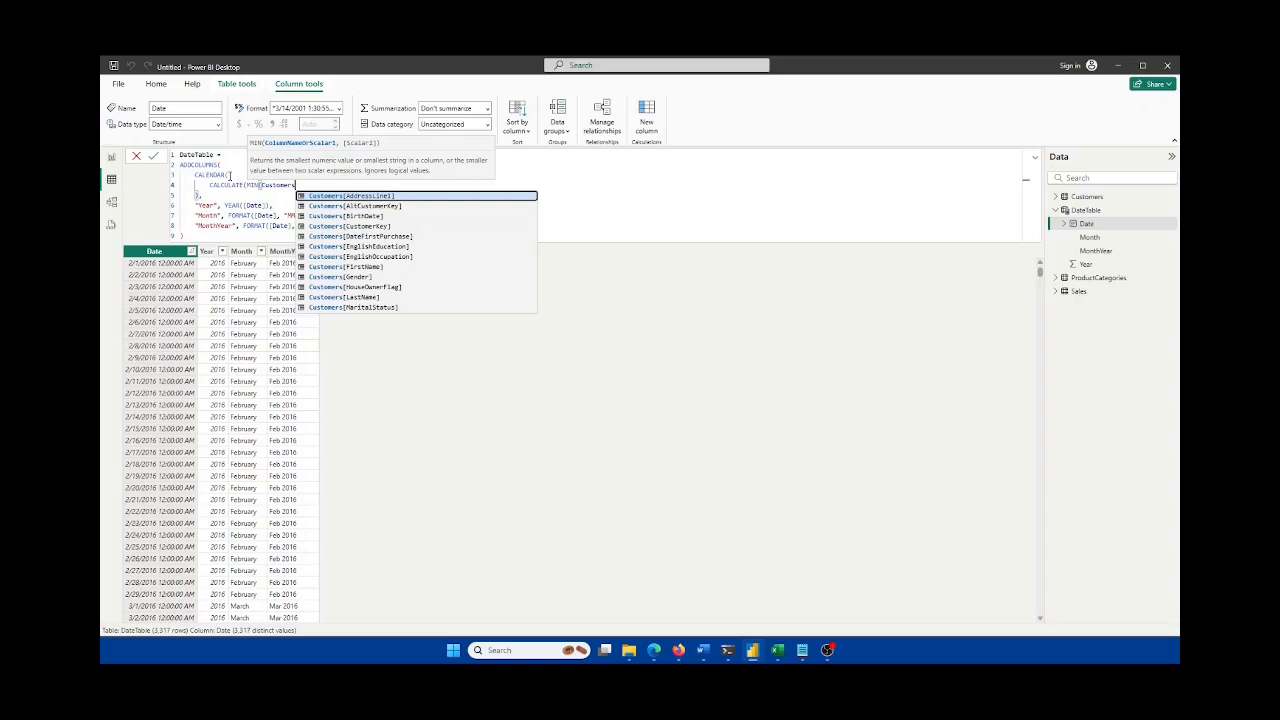
type("[")
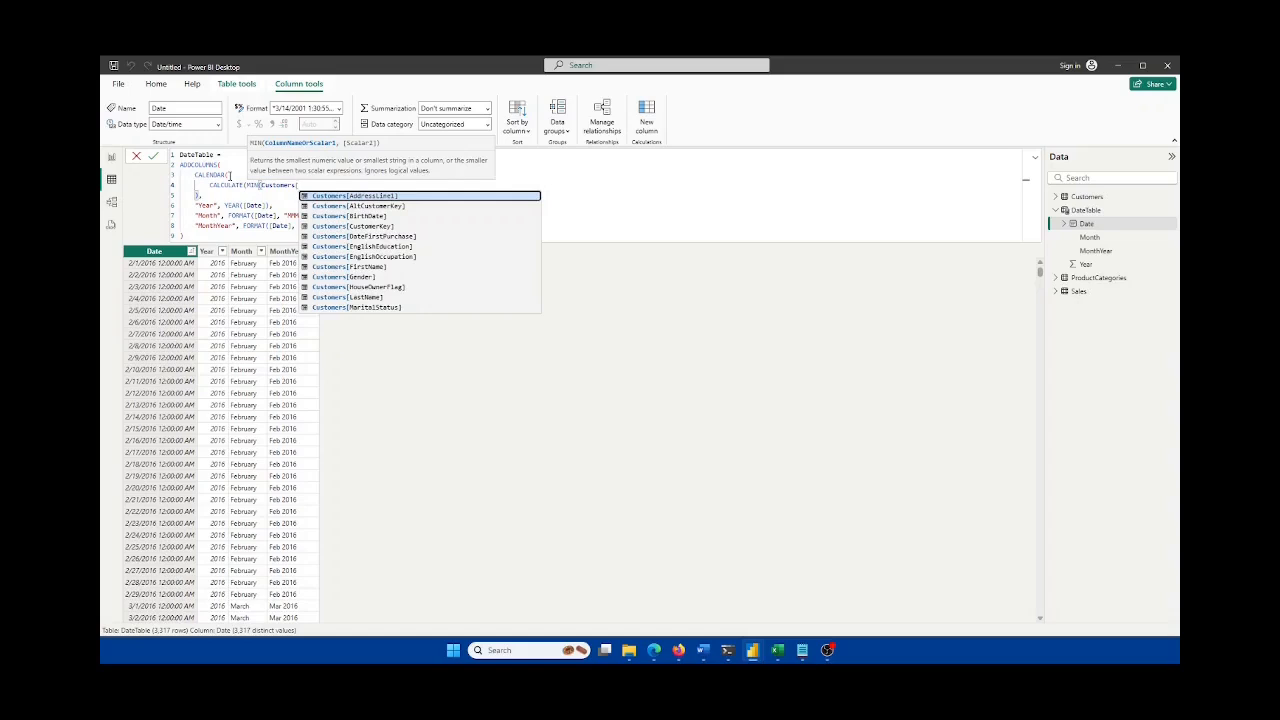
left_click(777, 650)
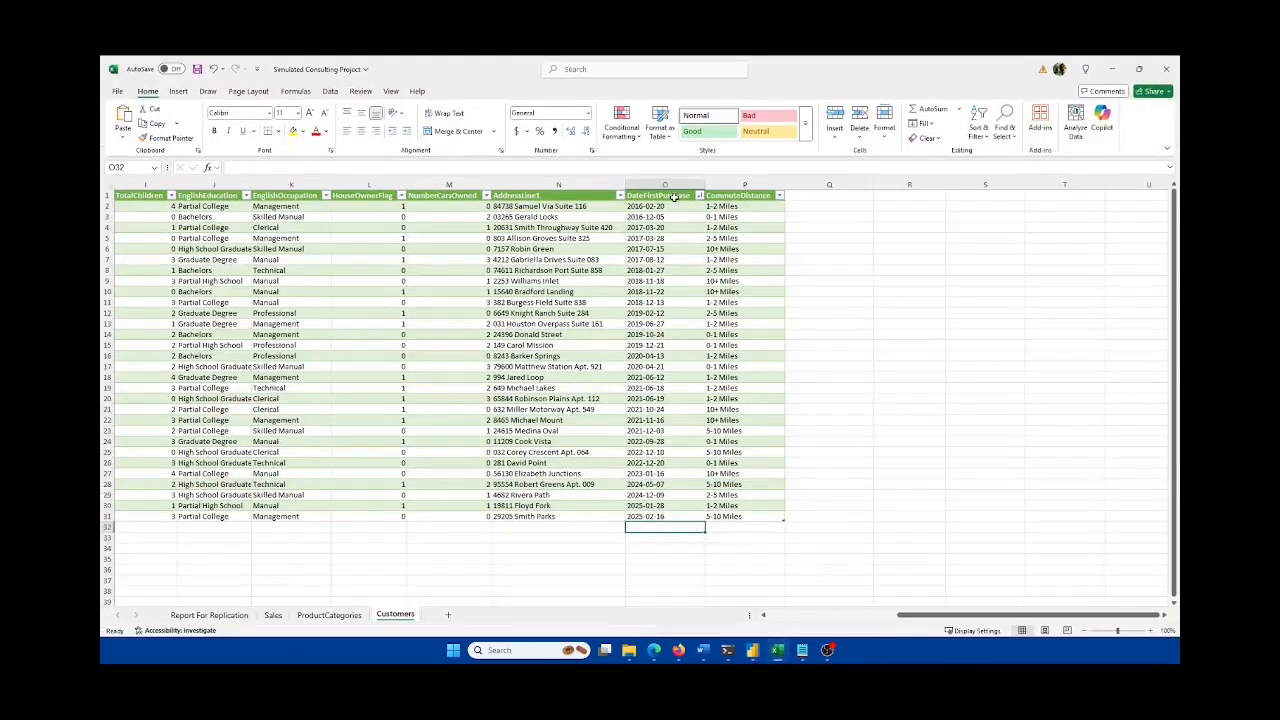
left_click(752, 650)
type("[DateFirstPurchase")
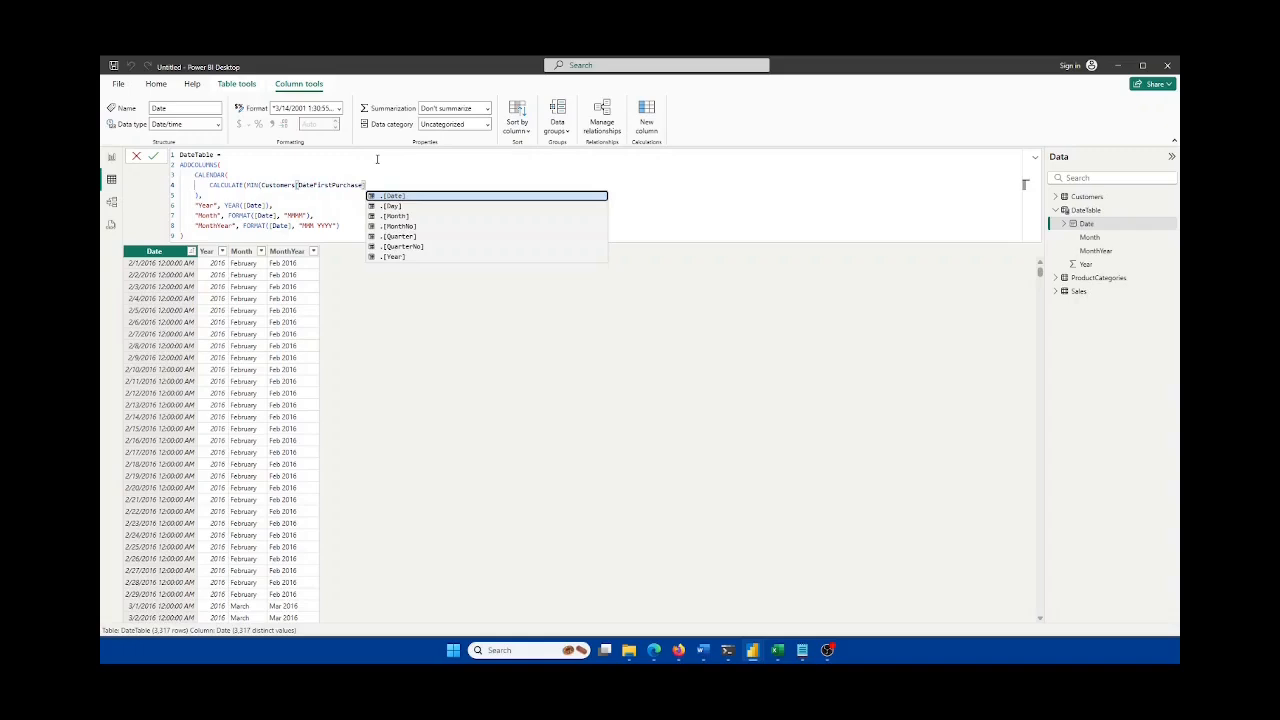
type("]))")
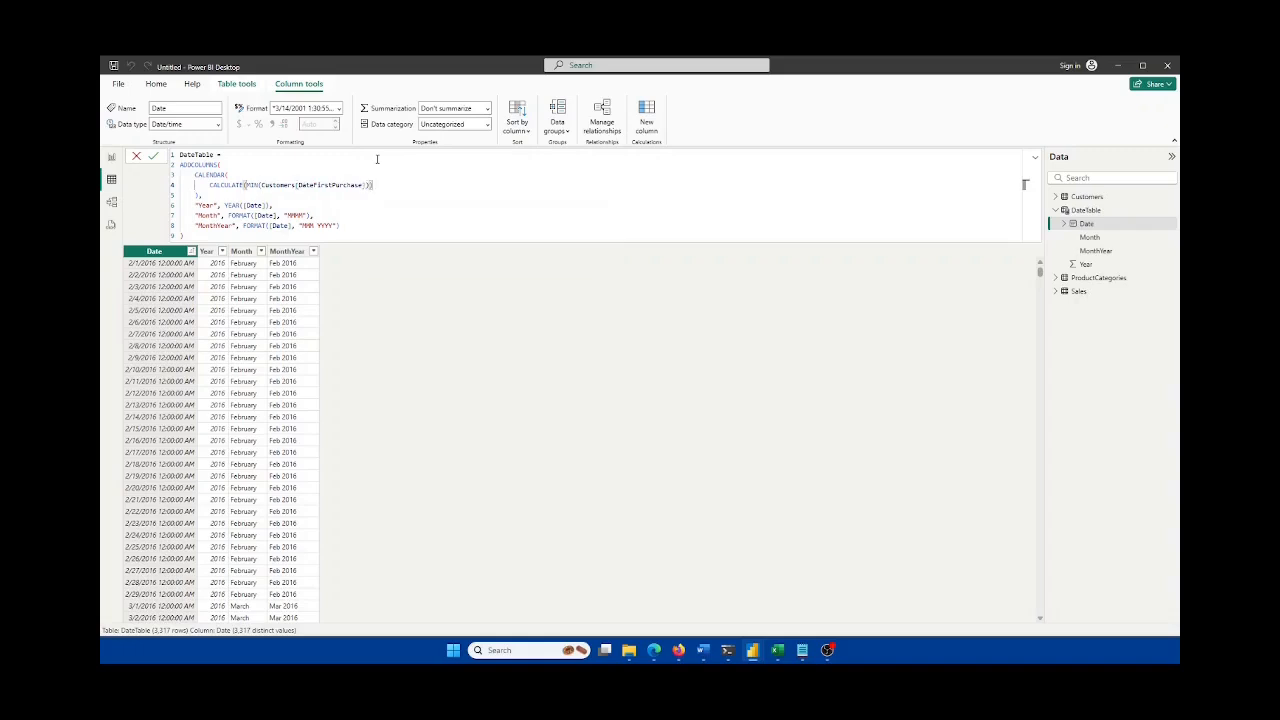
type(",")
key("Return")
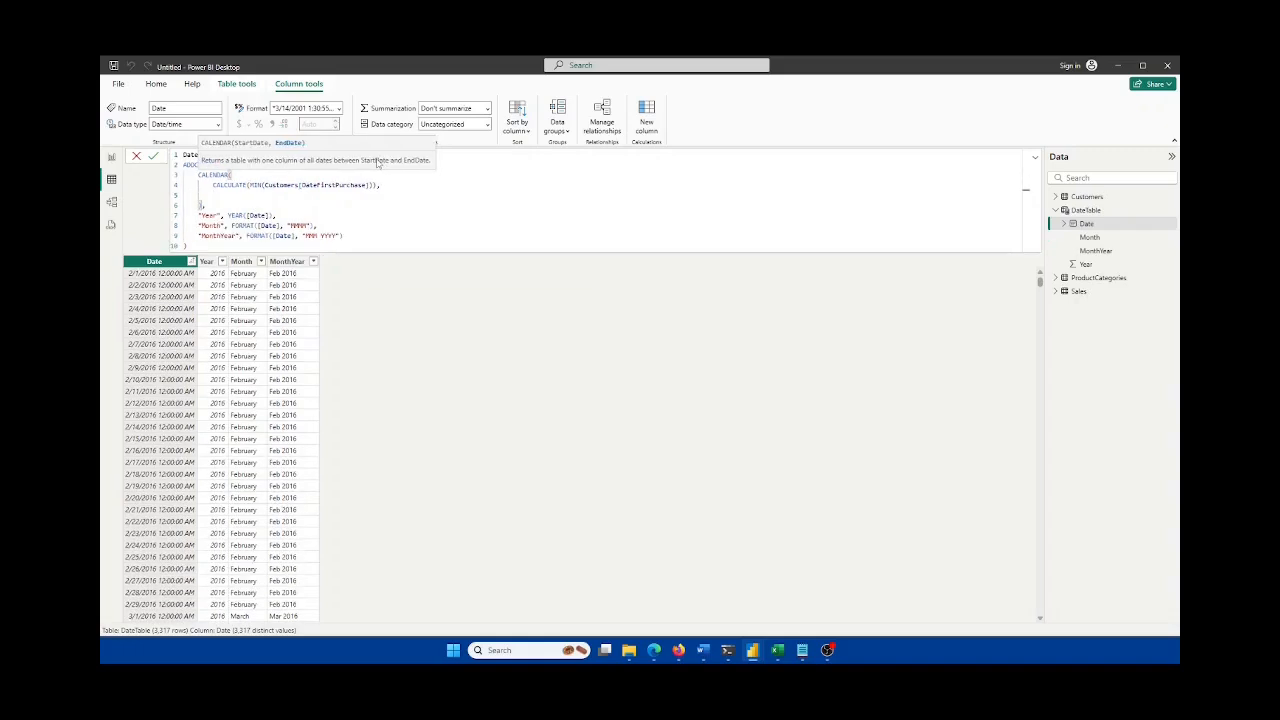
Step: Enter CALCULATE(MAX(Customers[DateFirstPurchase])) as the end date, commit the formula, and go to Report view
type("CALCULATE(MAX(")
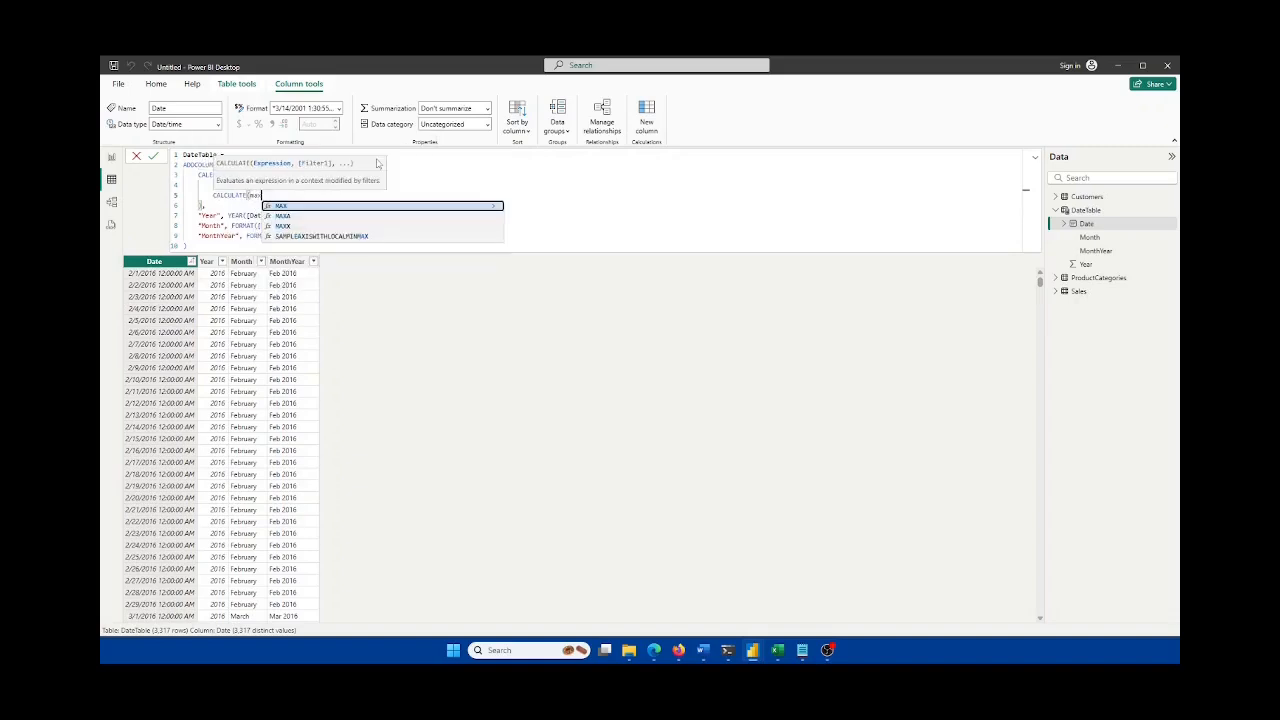
type("Customers")
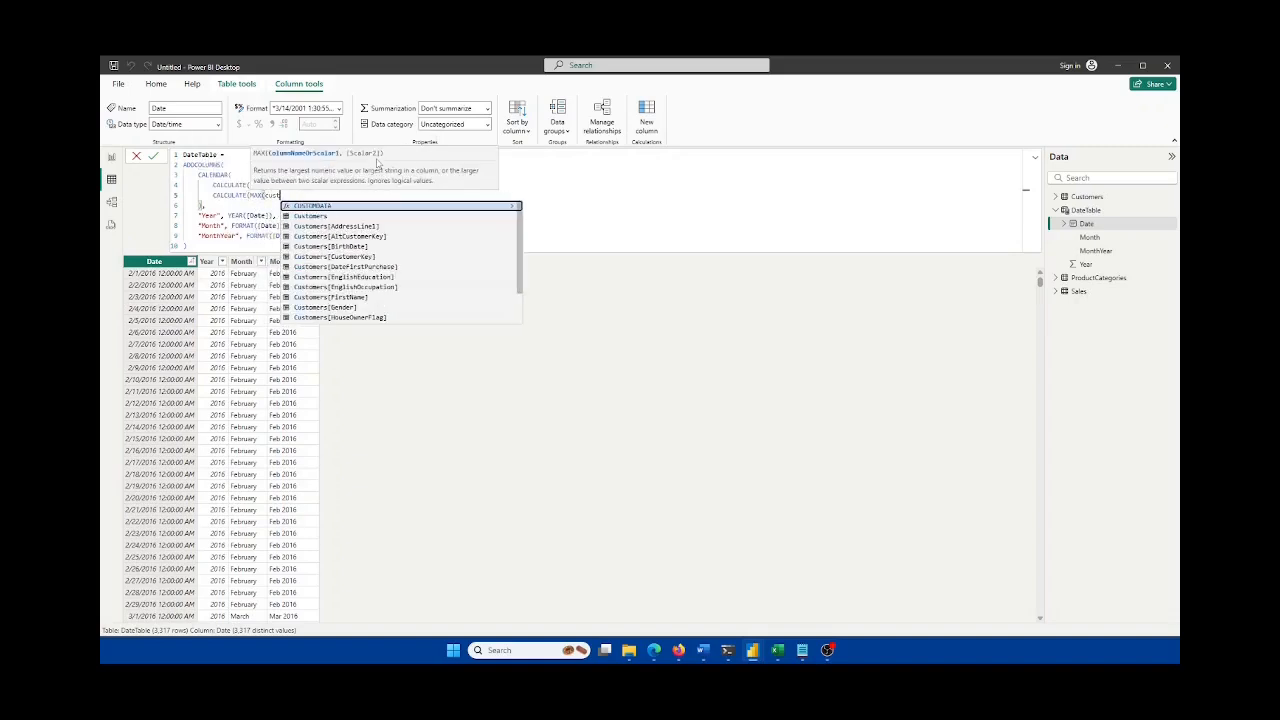
type("[Date")
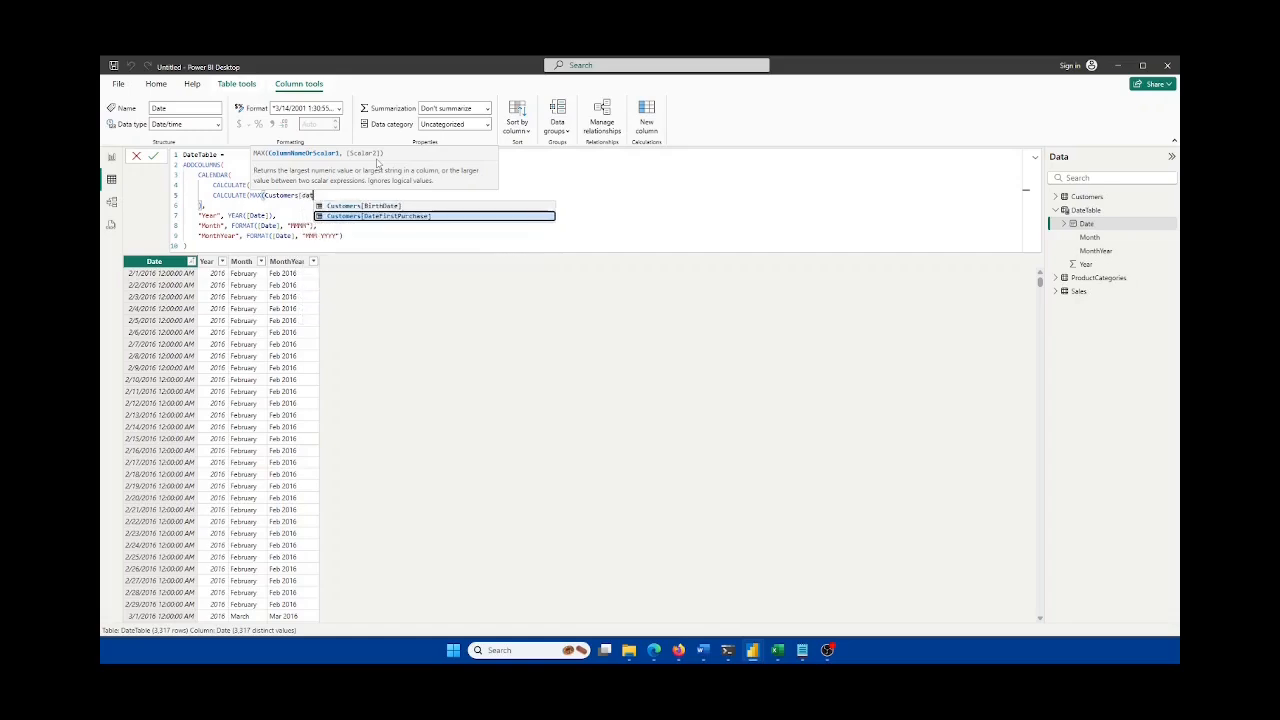
key("Tab")
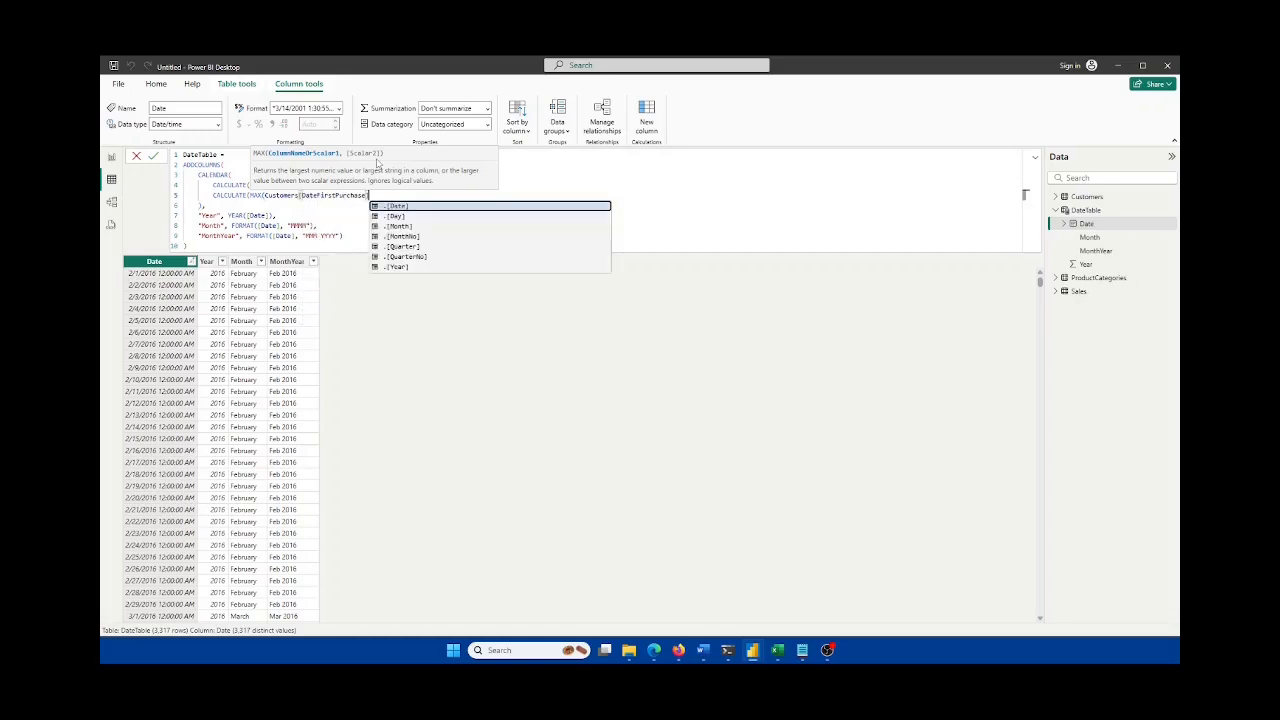
type("))")
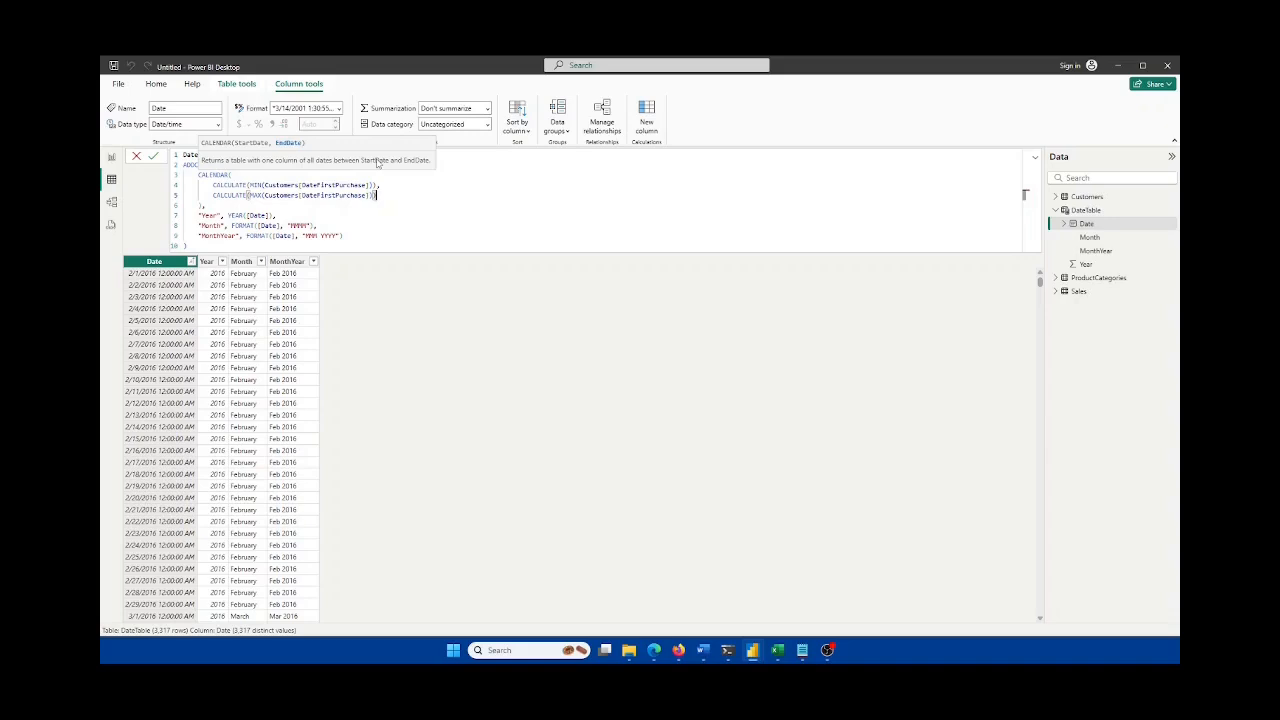
key("Down")
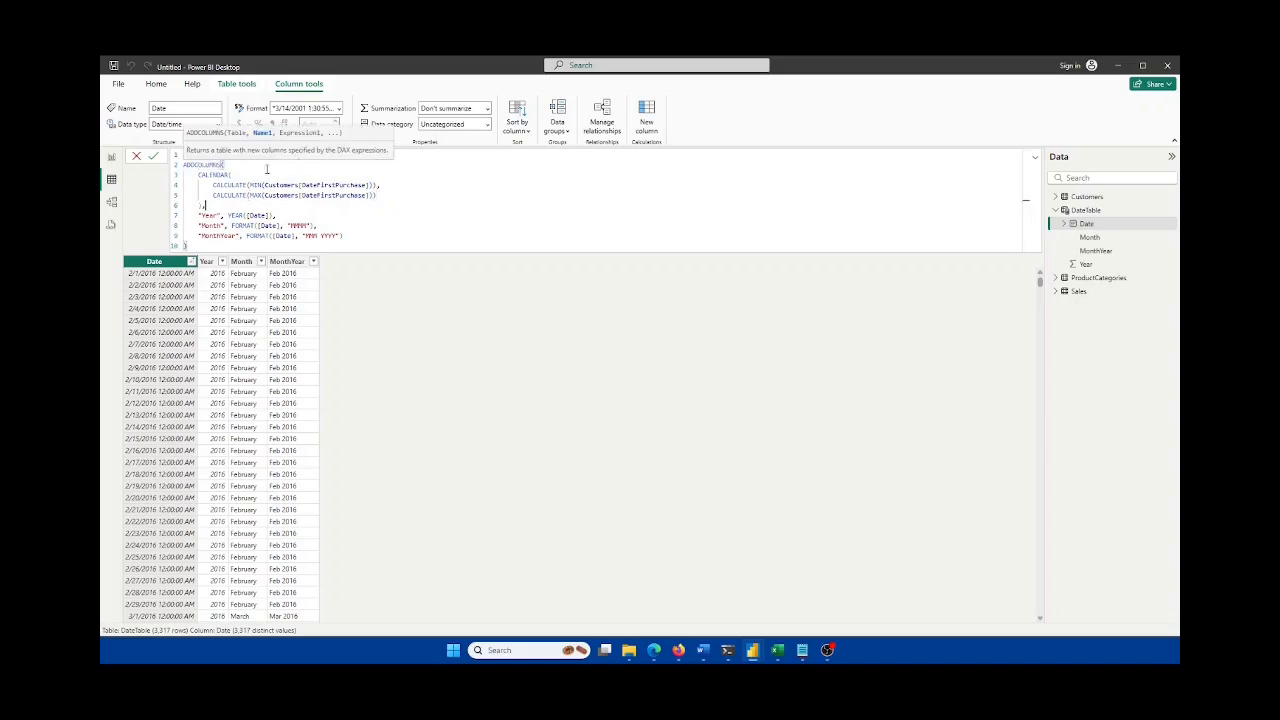
left_click(155, 157)
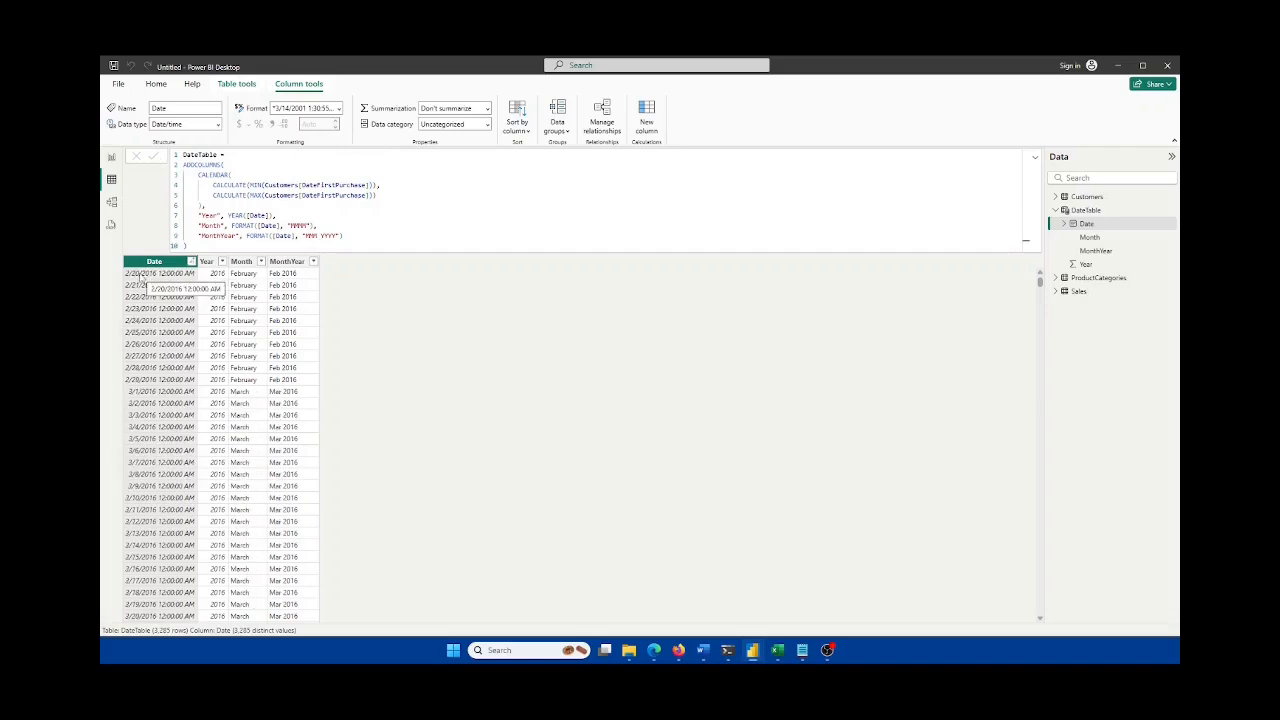
left_click(112, 160)
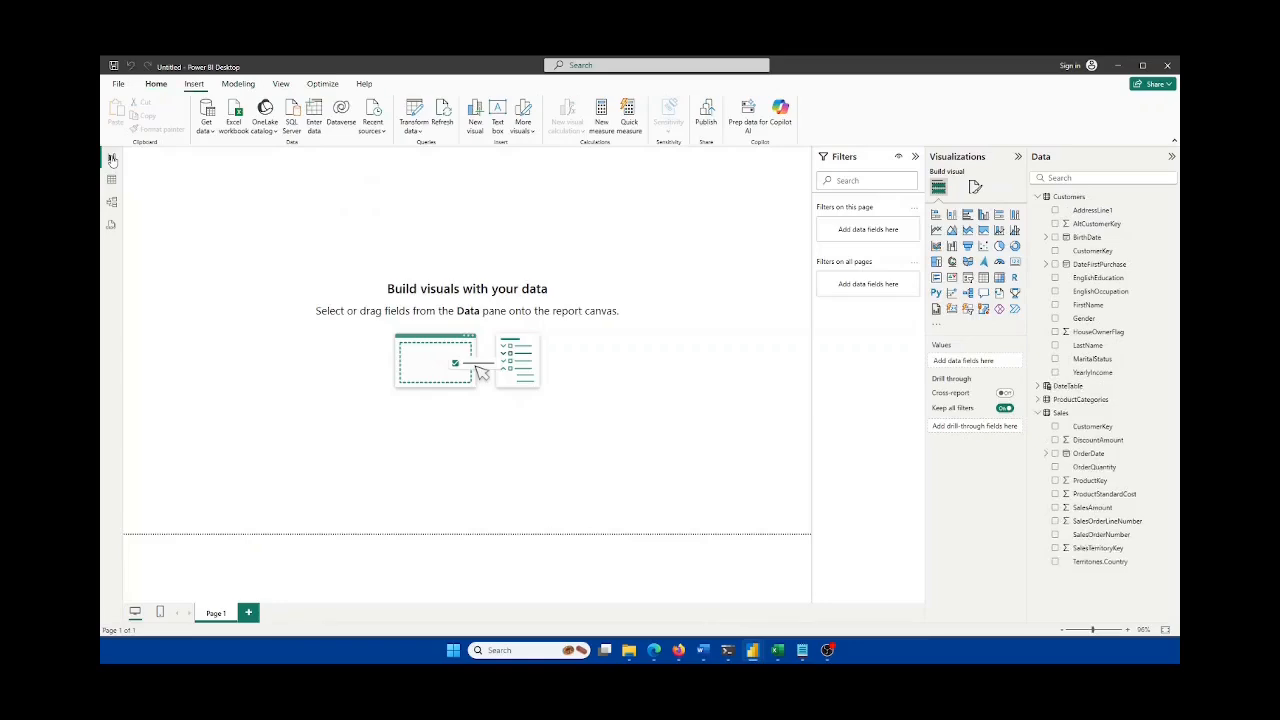
left_click(779, 652)
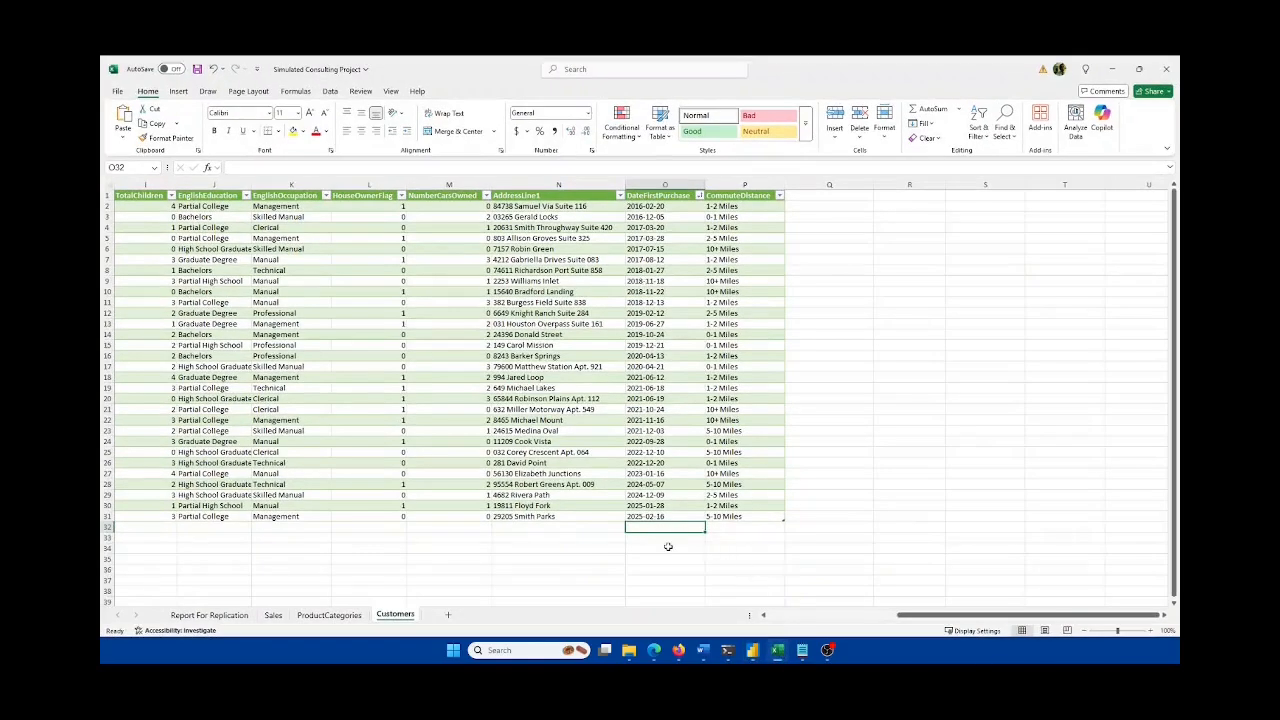
Step: Enter a new date in O32, copy O31's date format to it, and fill it from O31
type("04")
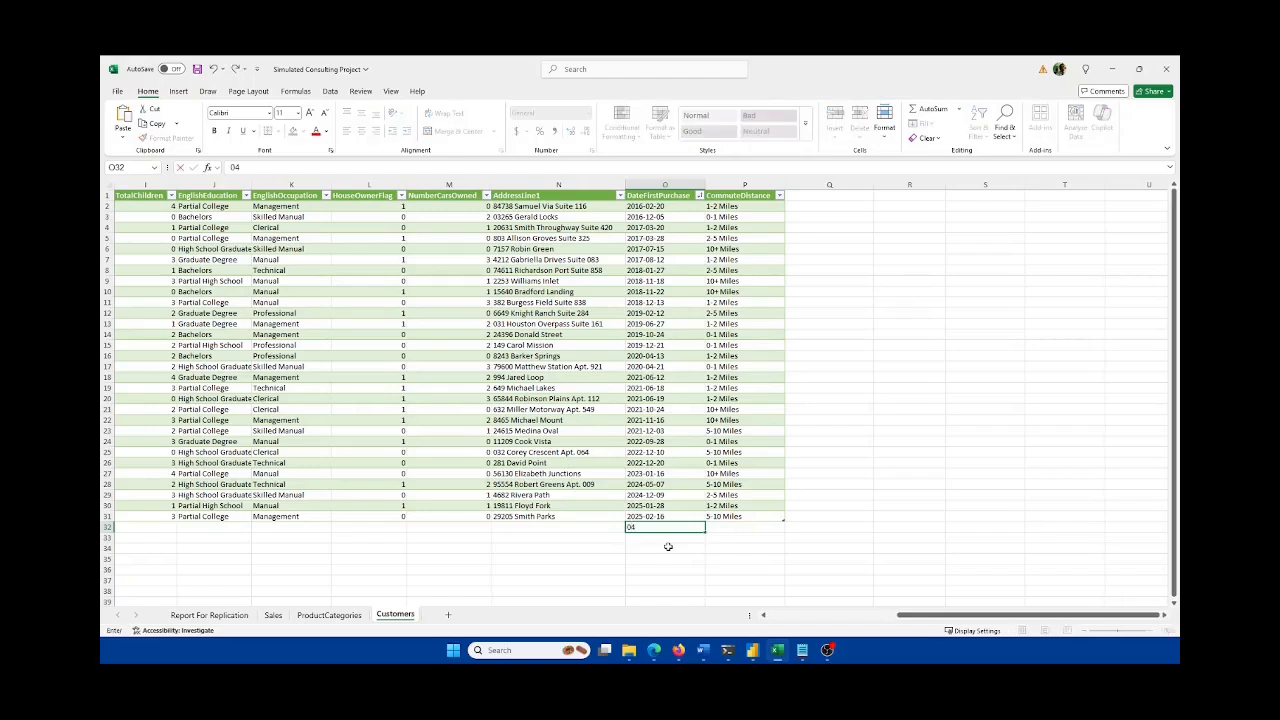
type("/25/2025")
key("Return")
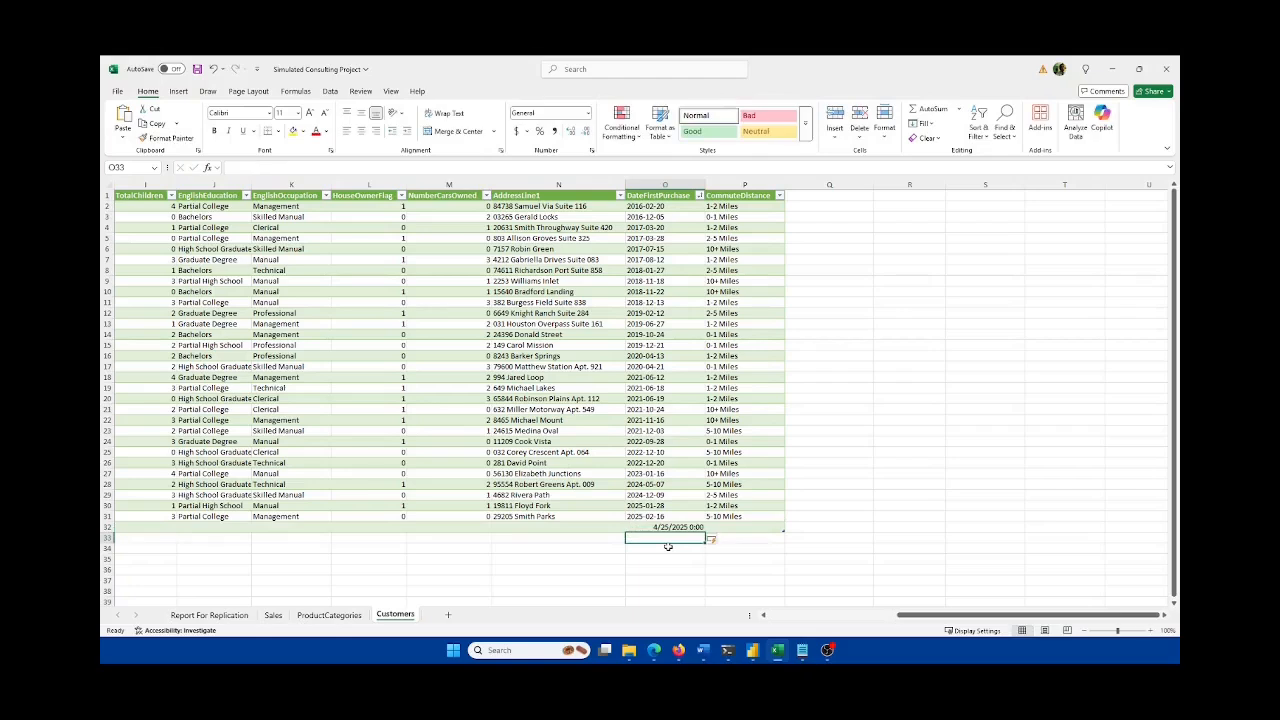
left_click(668, 516)
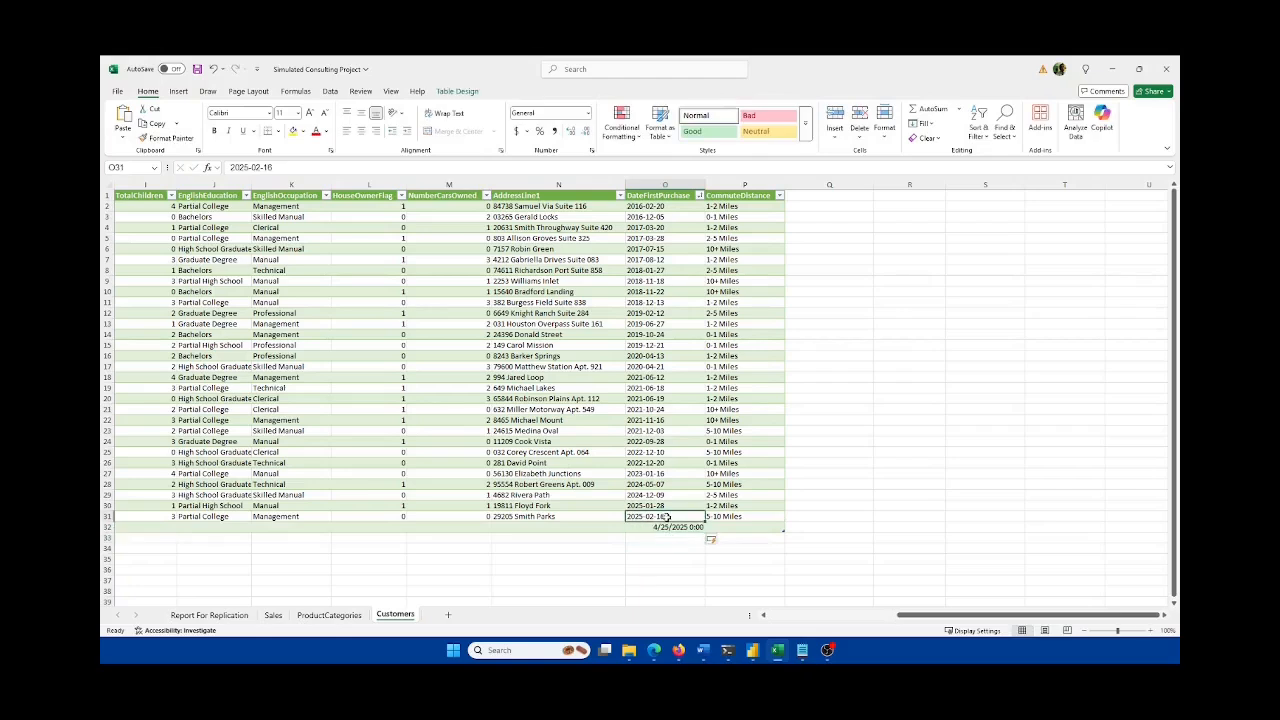
left_click(166, 138)
left_click(672, 529)
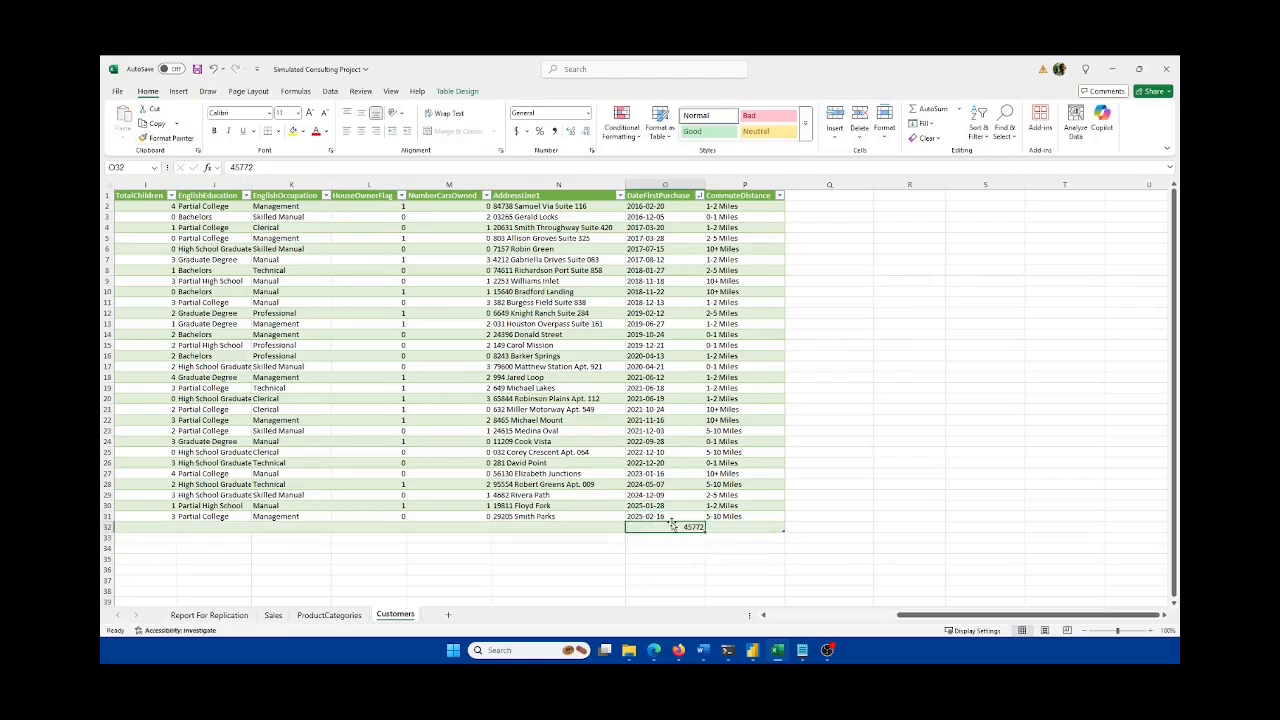
left_click(655, 516)
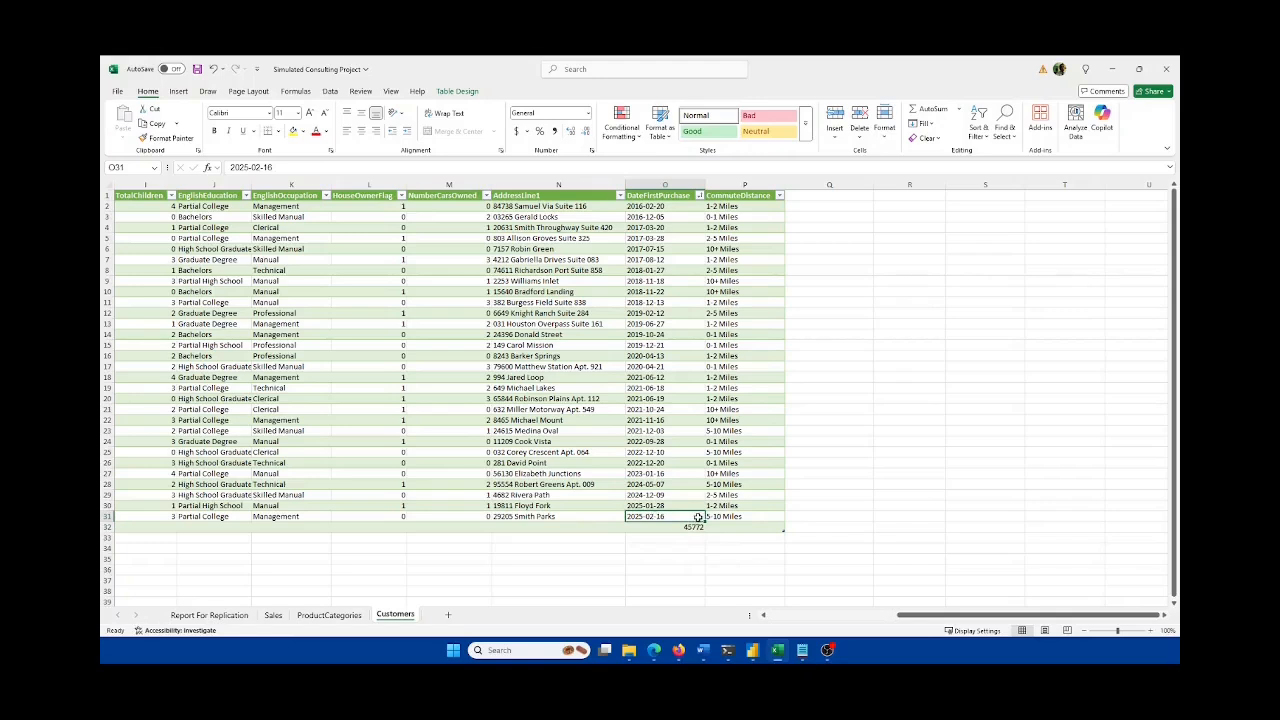
left_click_drag(704, 521, 667, 534)
Step: Change the O32 date's month to 4 for 4/17/2025 and save the workbook
double_click(660, 526)
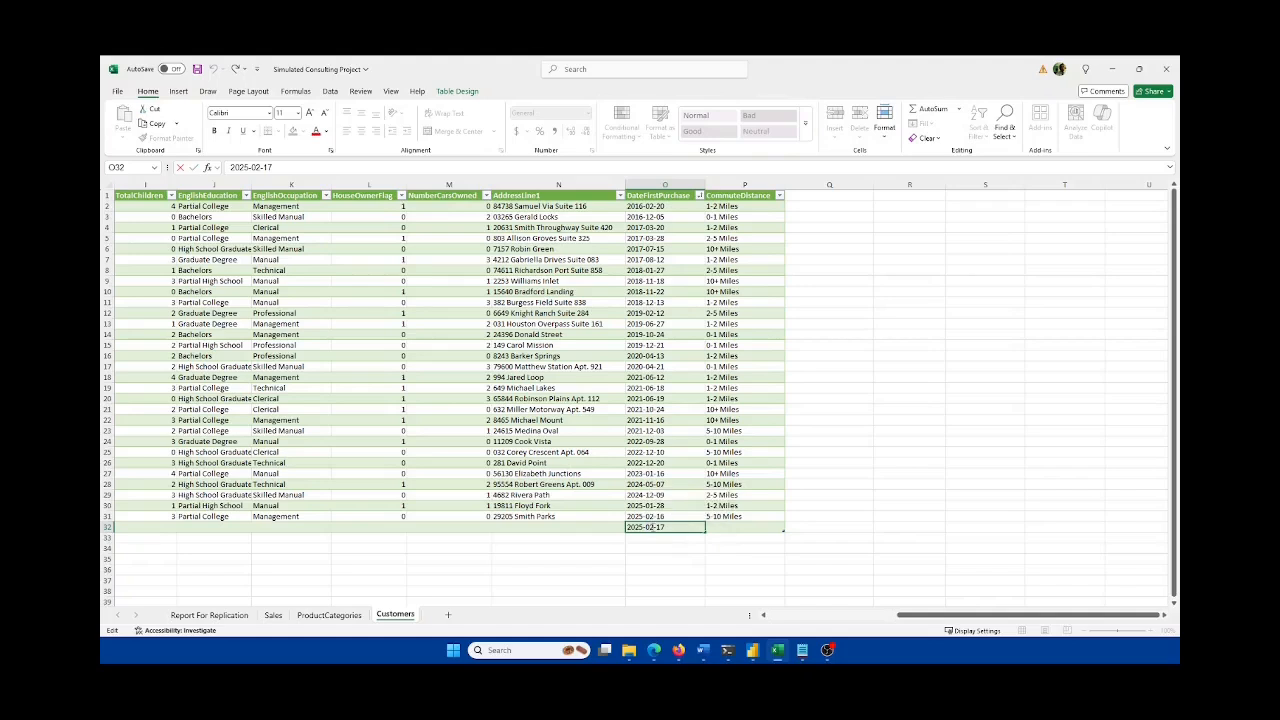
key("BackSpace")
type("4")
key("Return")
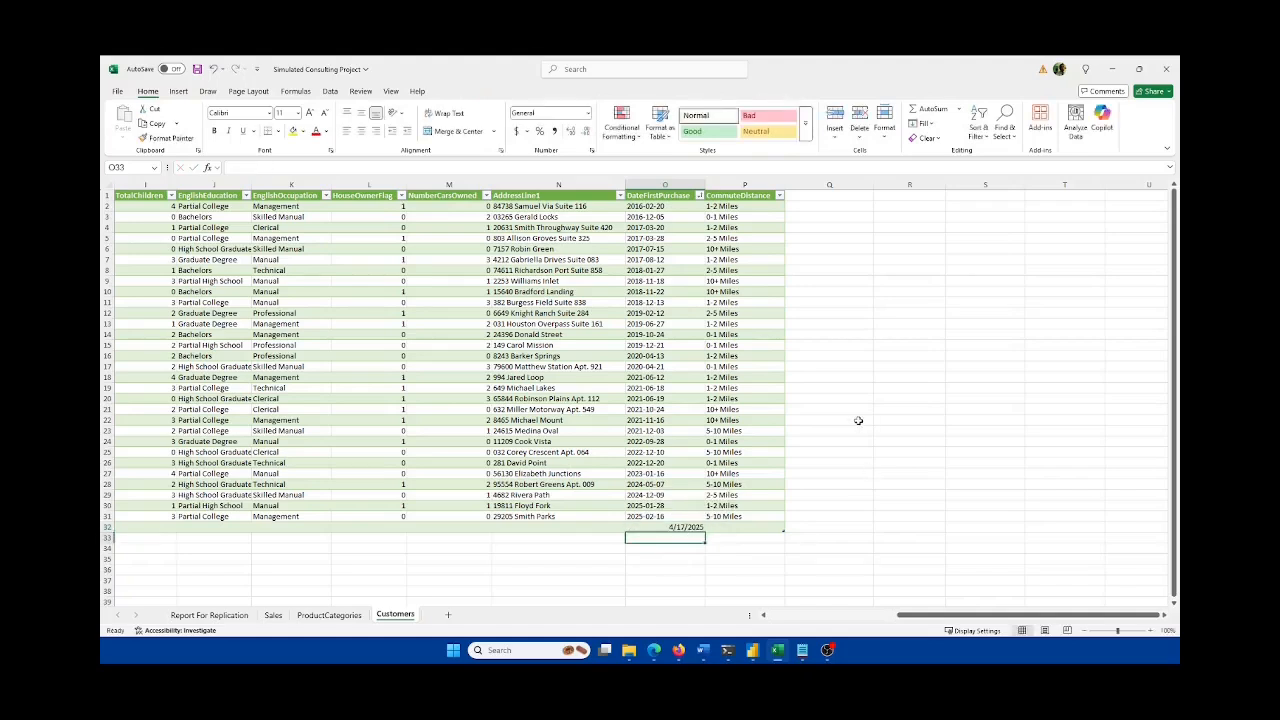
key("ctrl+s")
left_click(785, 652)
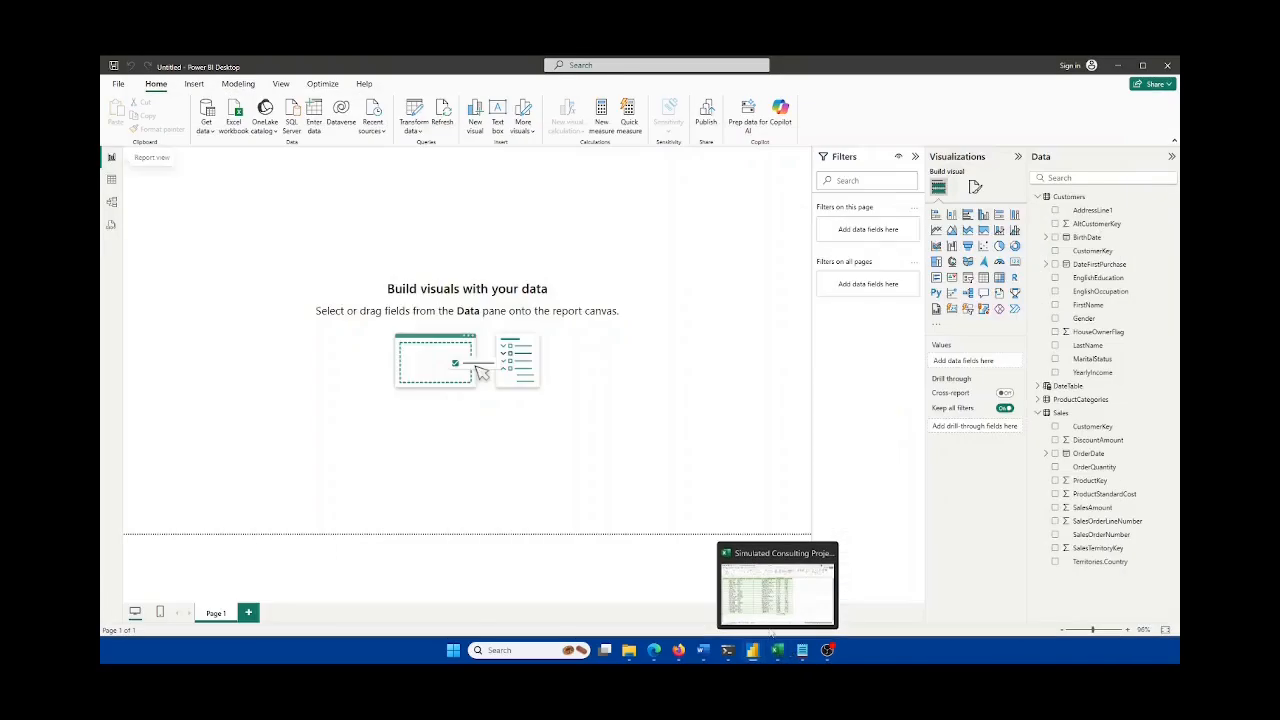
left_click(112, 181)
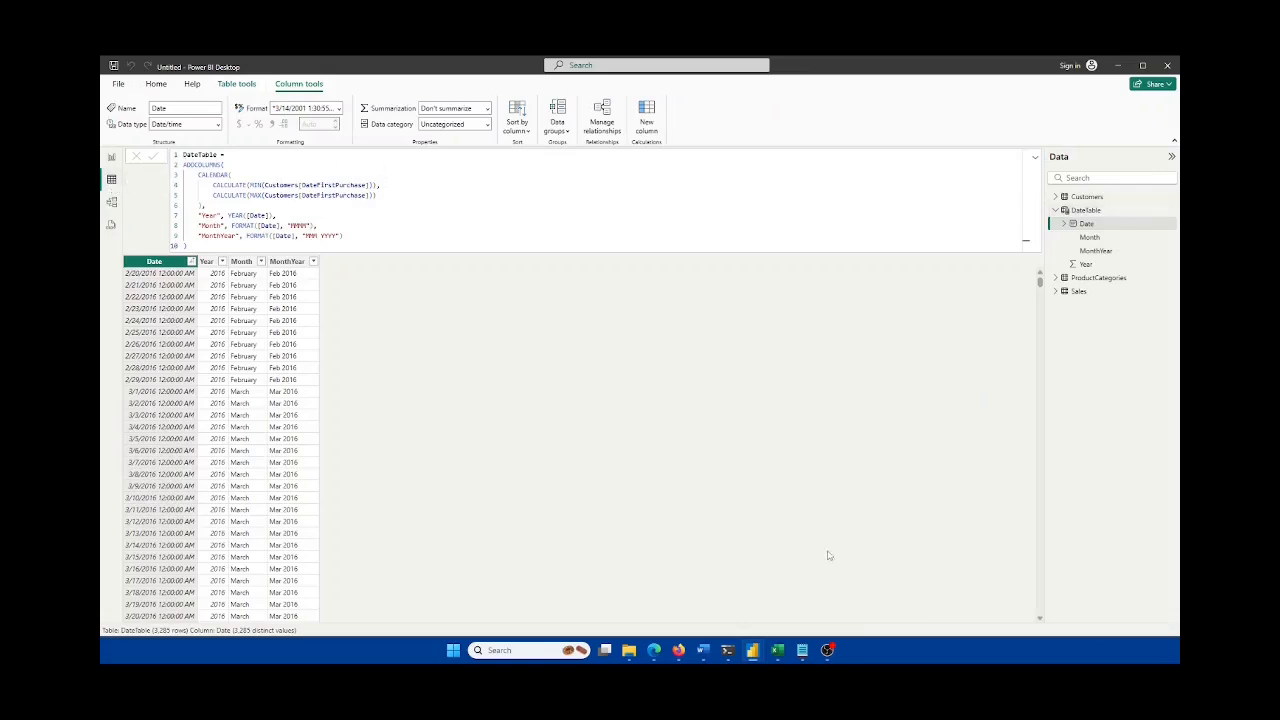
Step: Collapse the DAX formula, refresh the data, and review the blank CustomerKey errors
left_click(1035, 158)
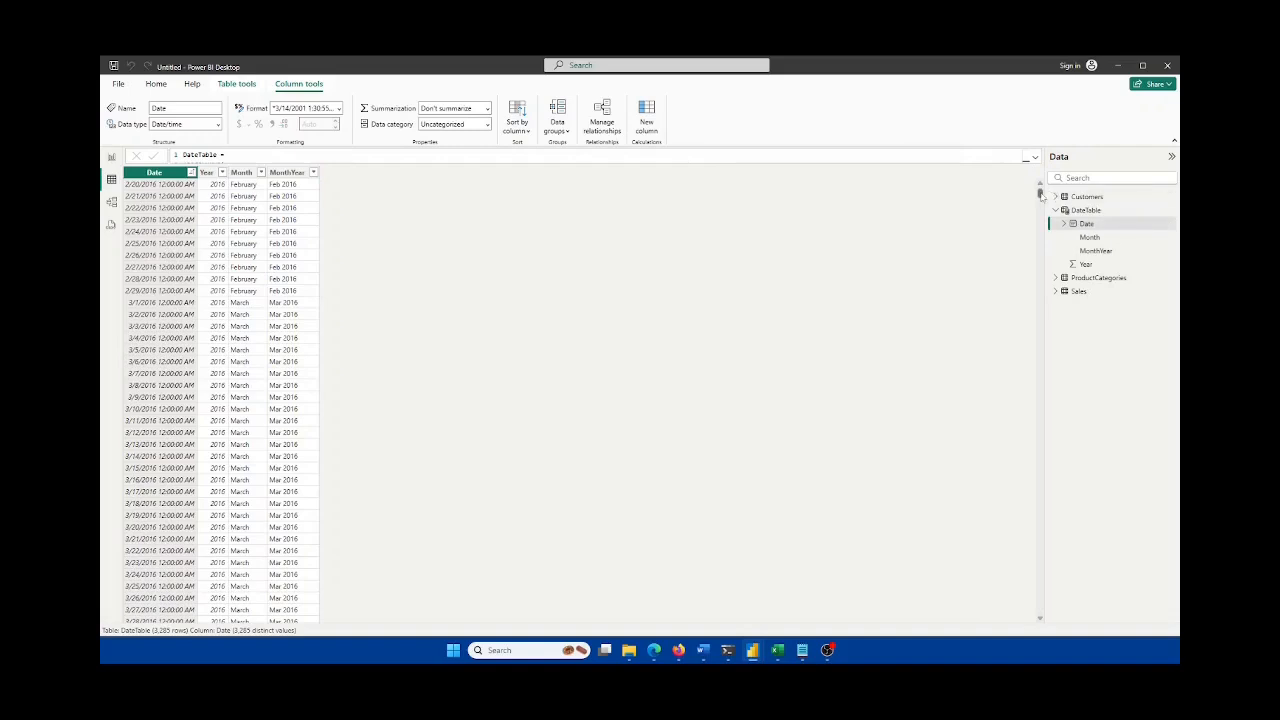
left_click_drag(1040, 195, 1040, 607)
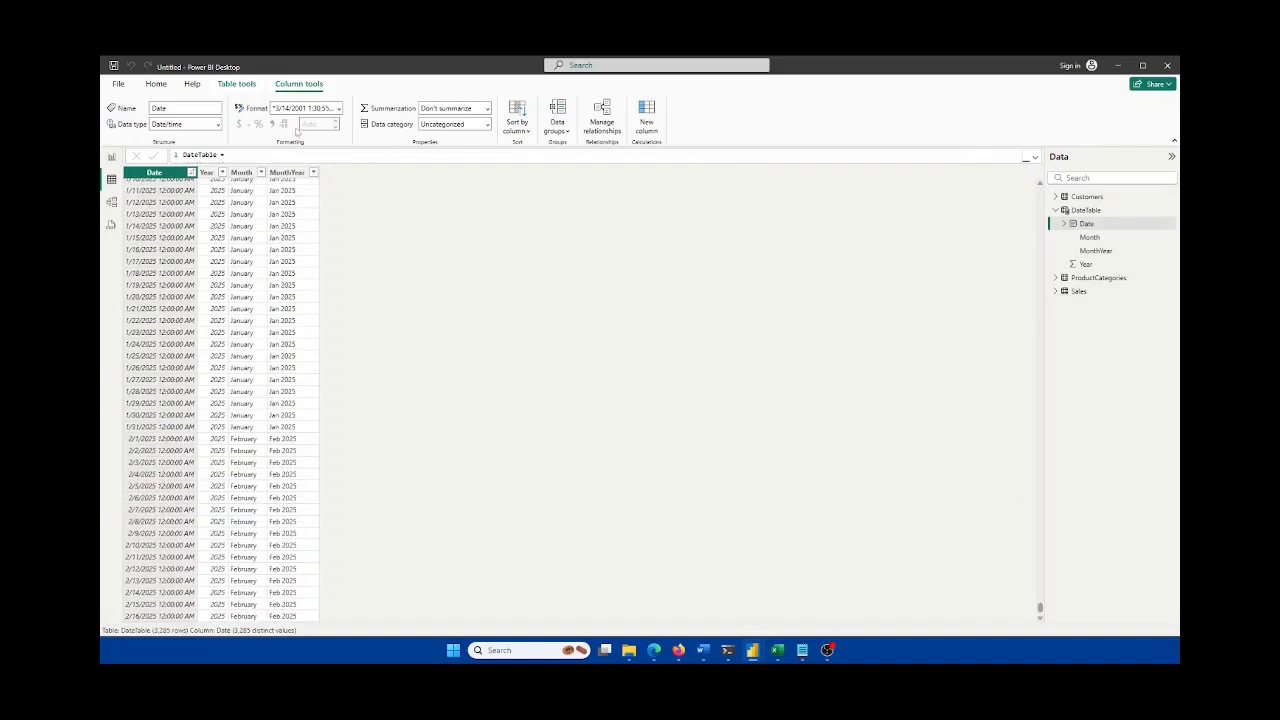
left_click(156, 84)
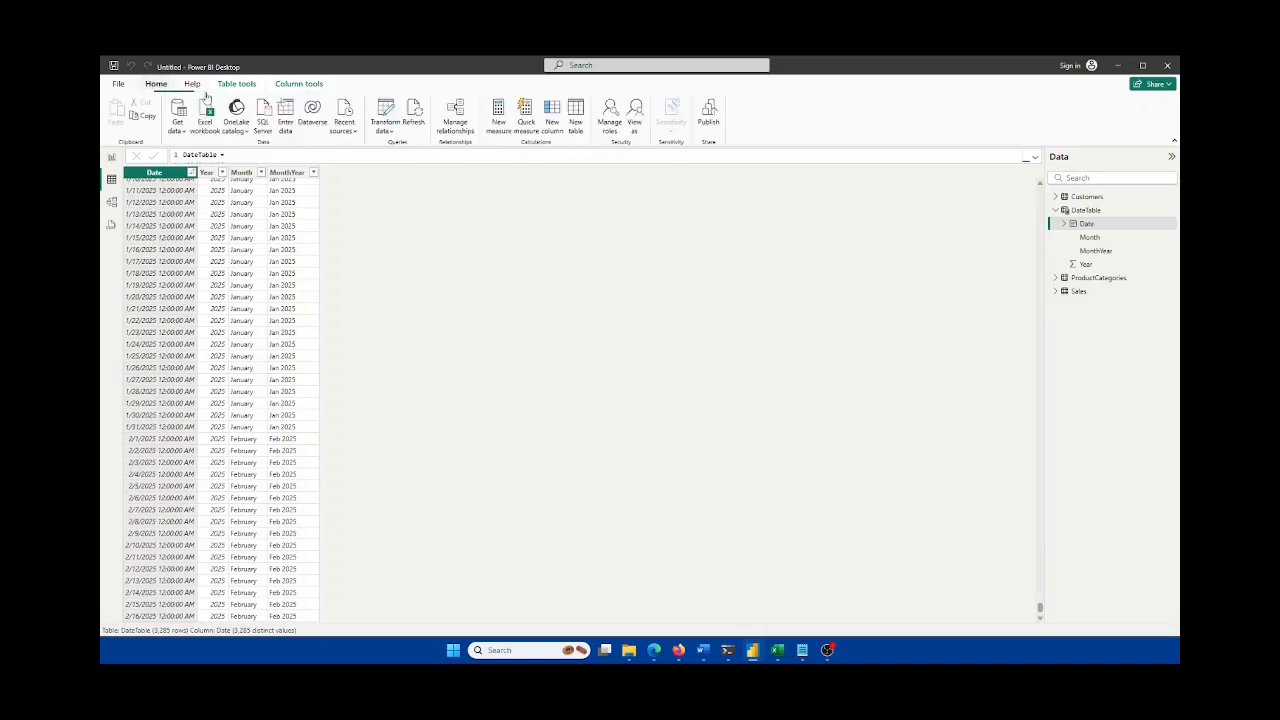
left_click(414, 118)
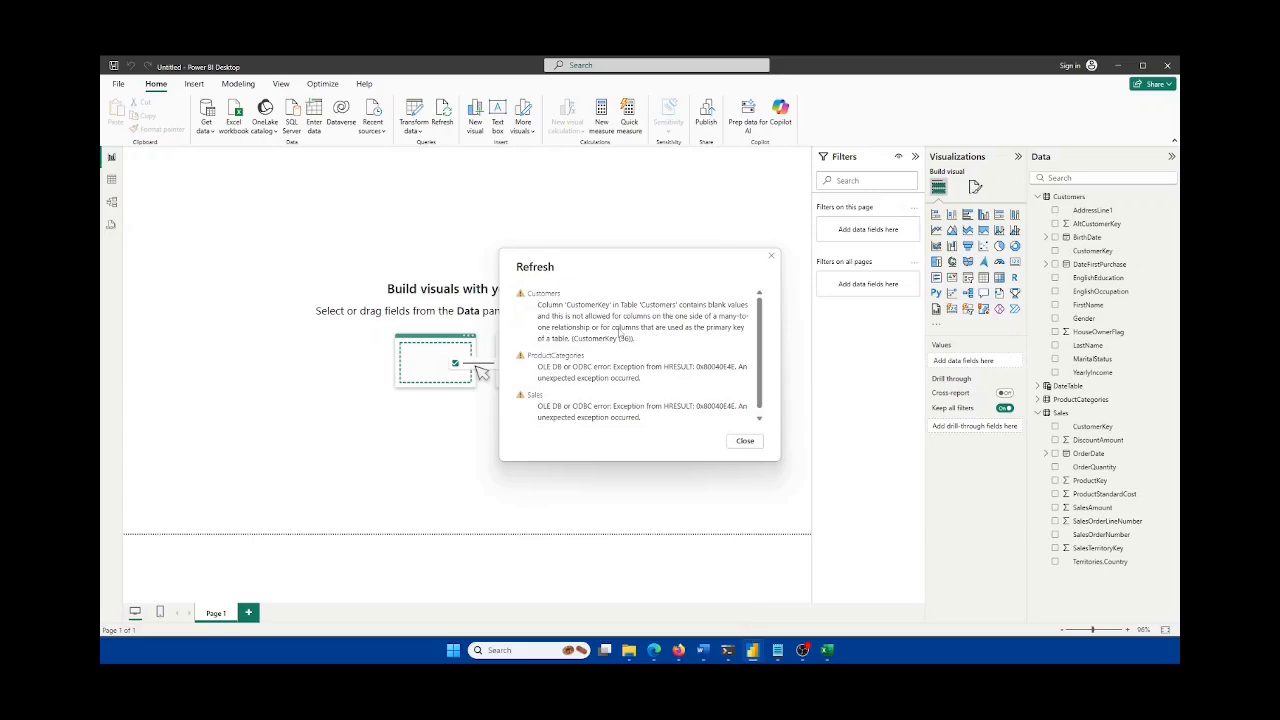
scroll(619, 334, "down", 1)
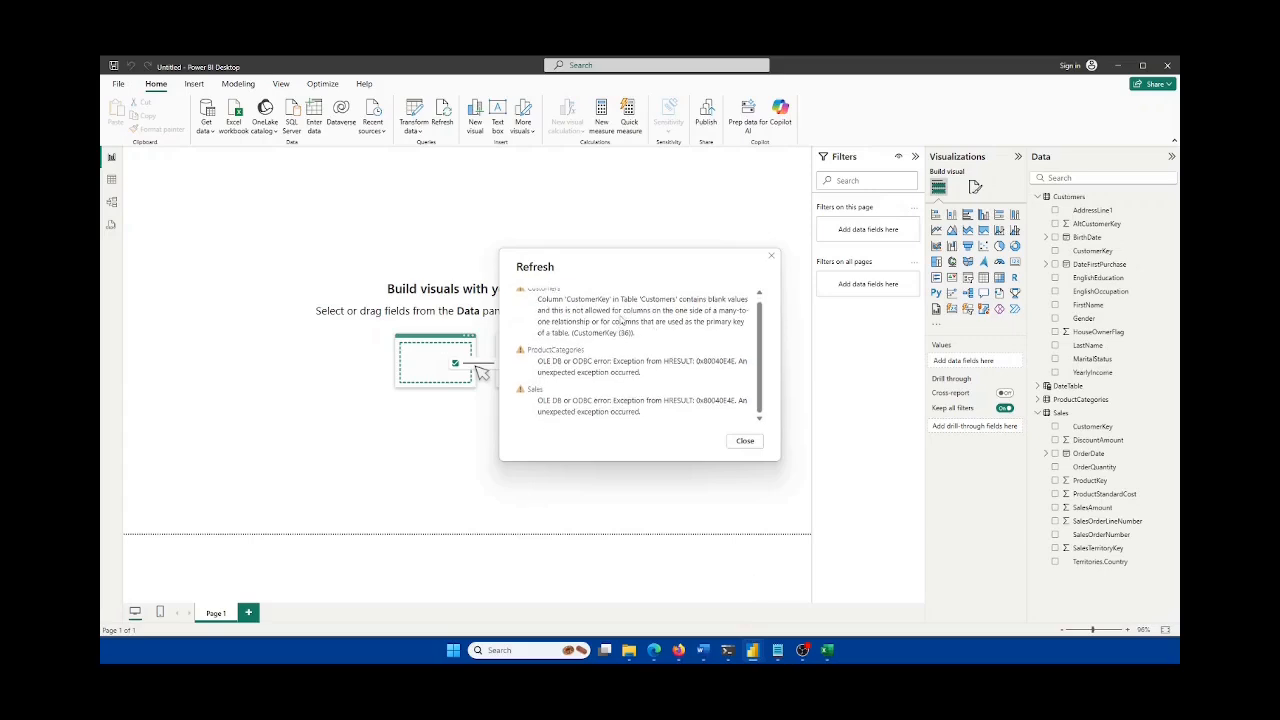
scroll(622, 321, "up", 1)
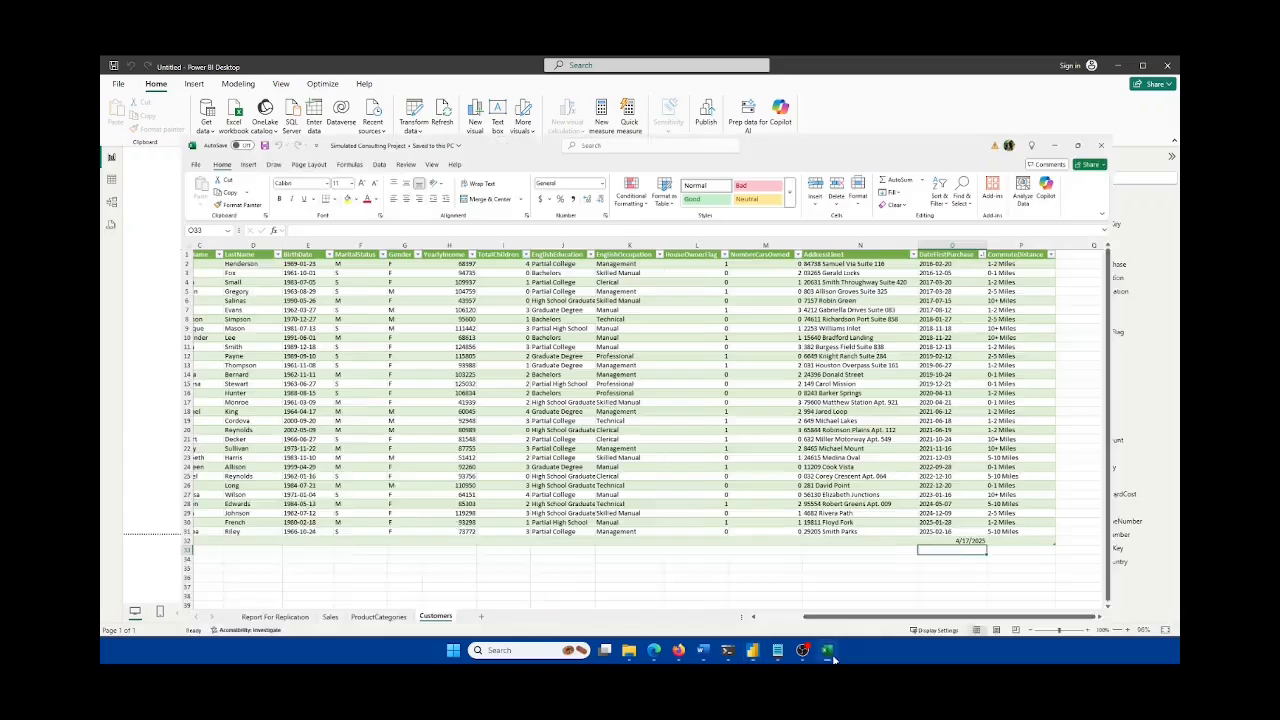
left_click(828, 652)
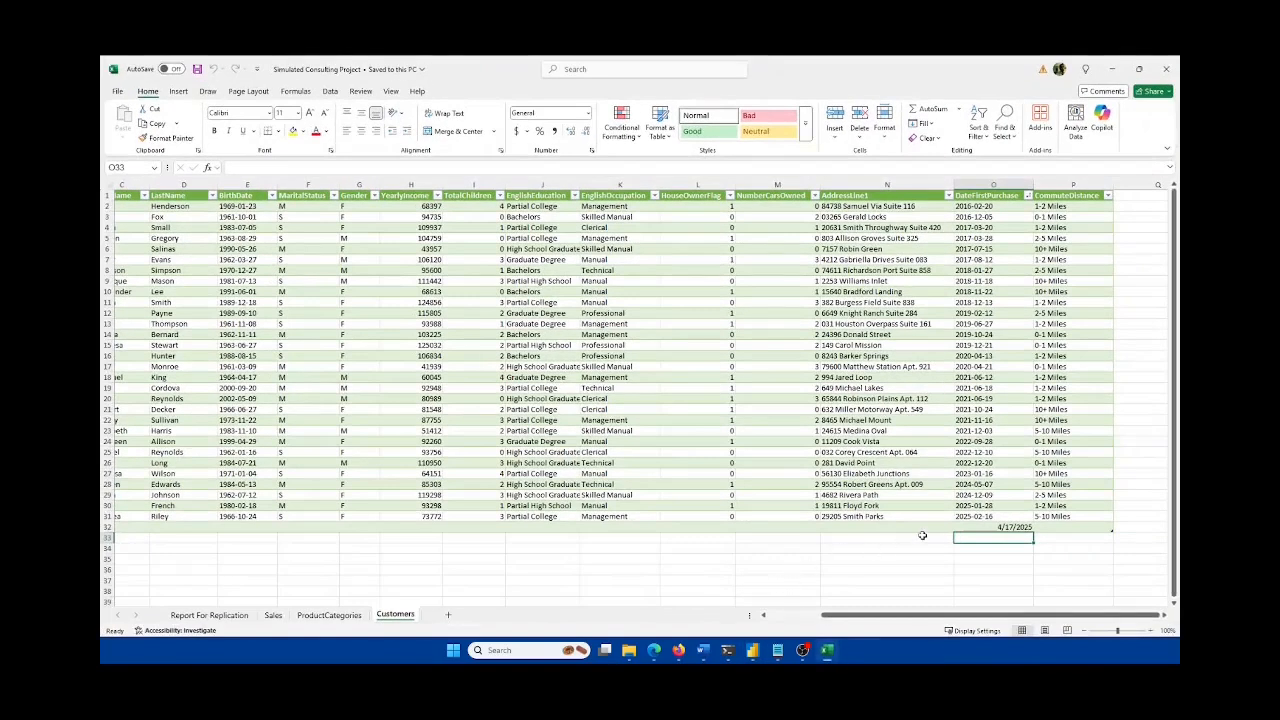
Step: Enter CustomerKey 1023 in A32 for the new row, then close Power BI's refresh error report
key("Up")
key("Home")
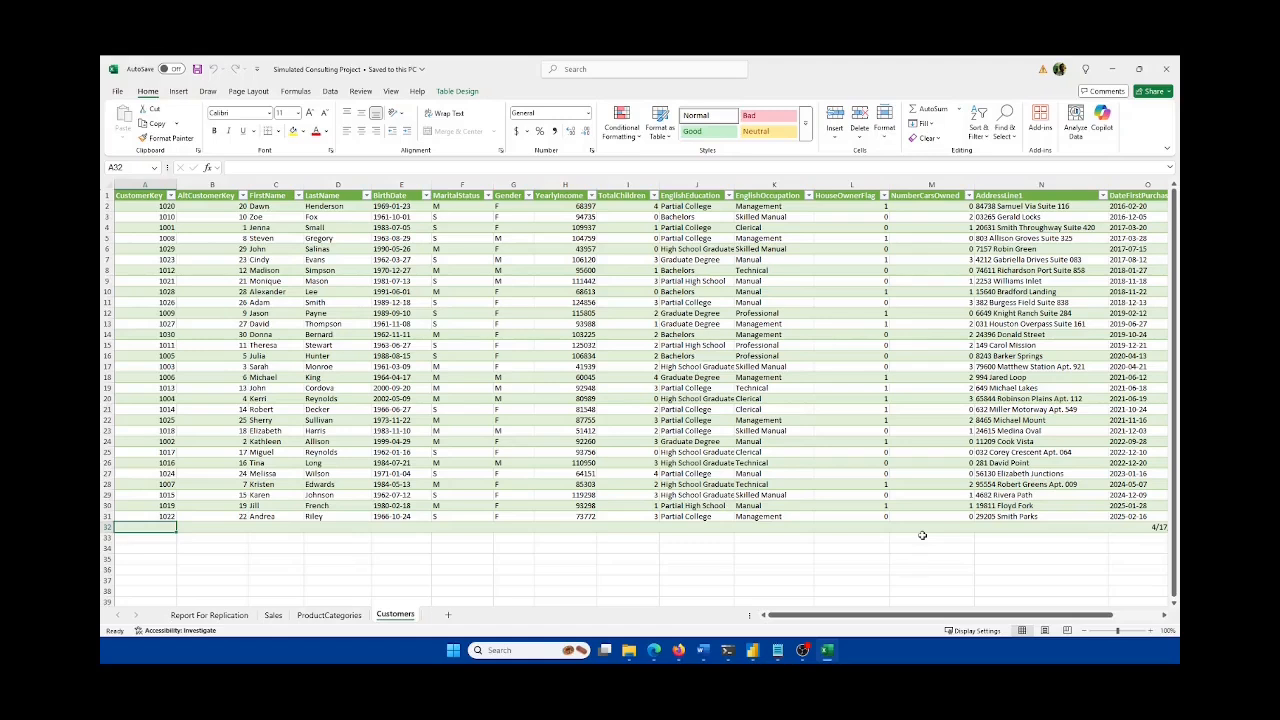
type("1023")
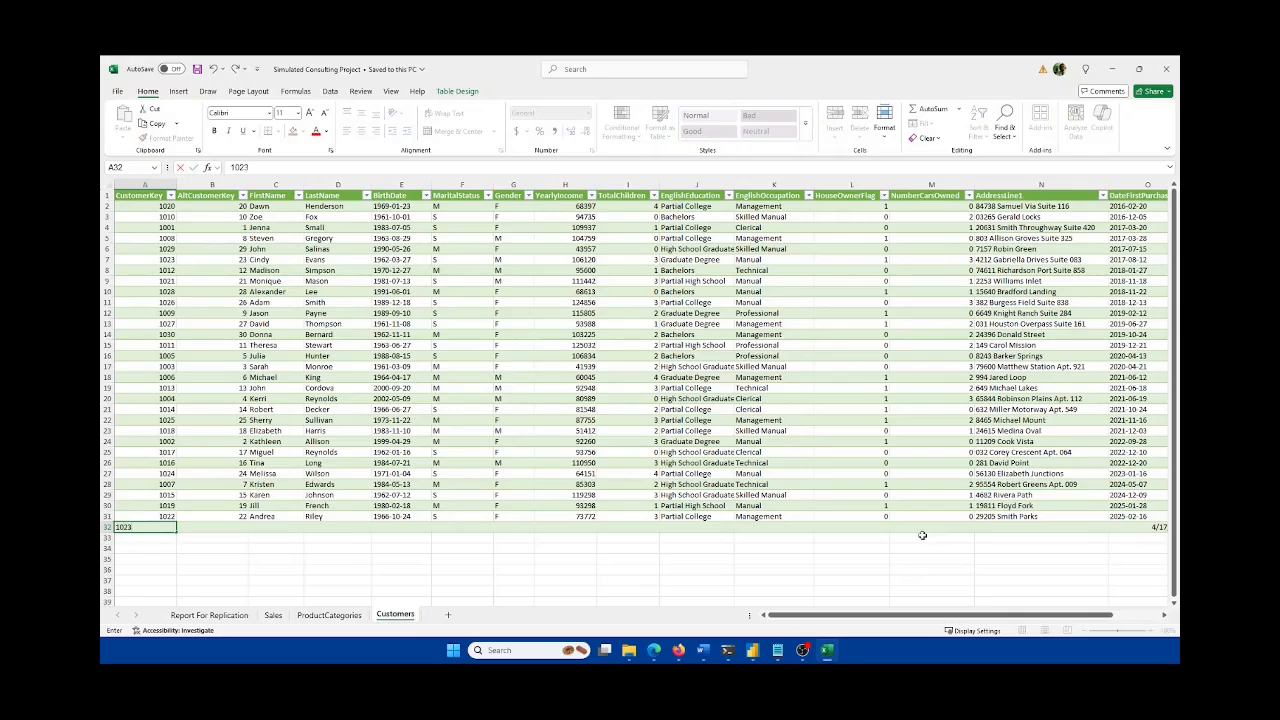
key("Tab")
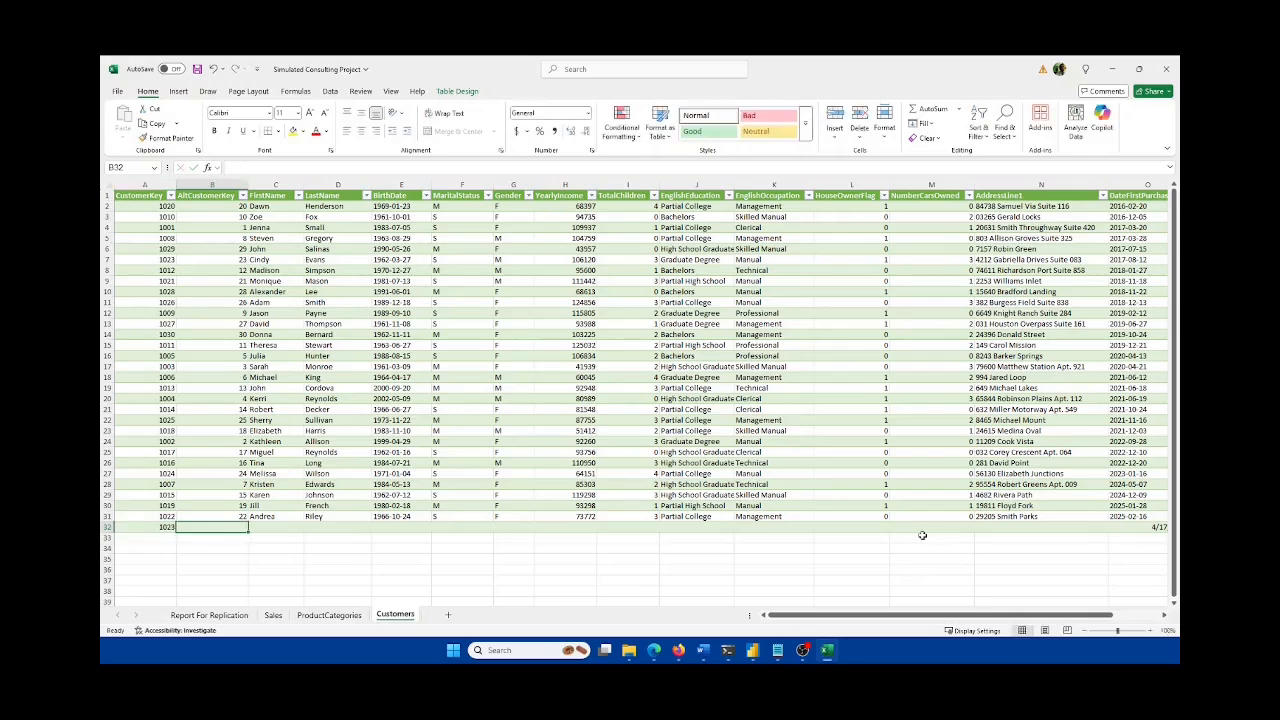
left_click(832, 653)
left_click(745, 440)
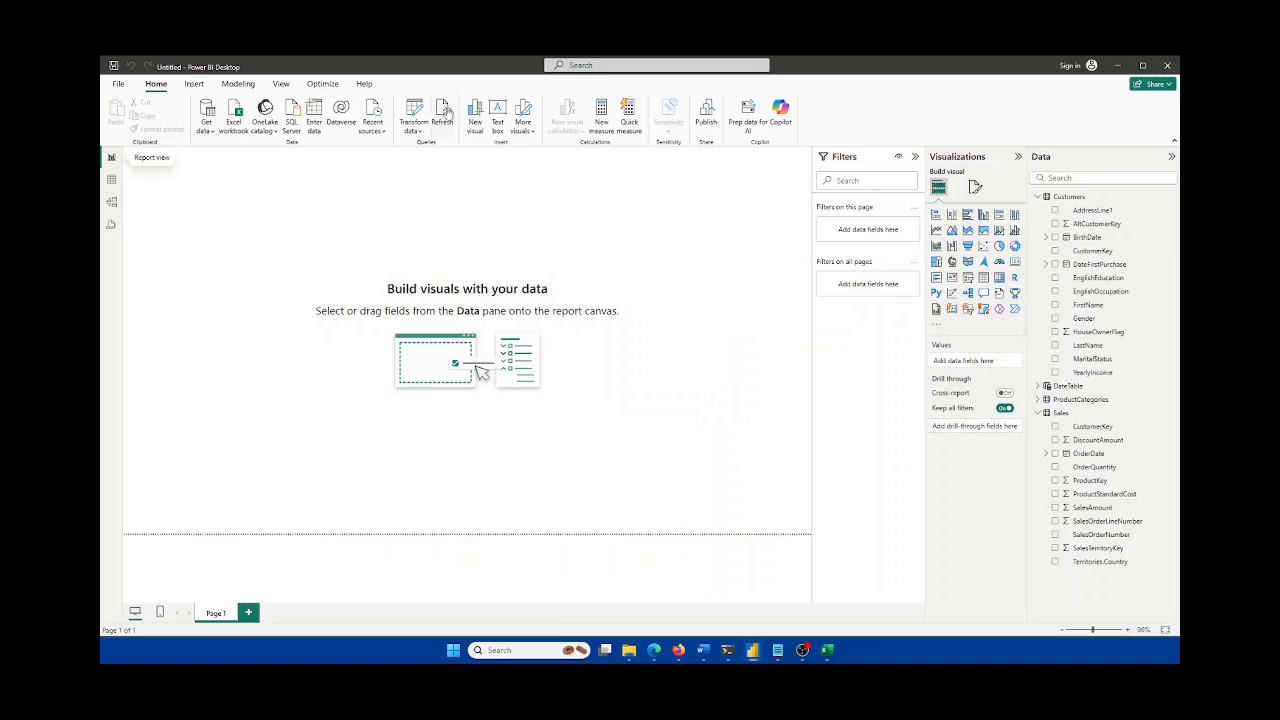
Step: Save the workbook and rerun the refresh, dismissing the duplicate CustomerKey 1023 error
left_click(442, 112)
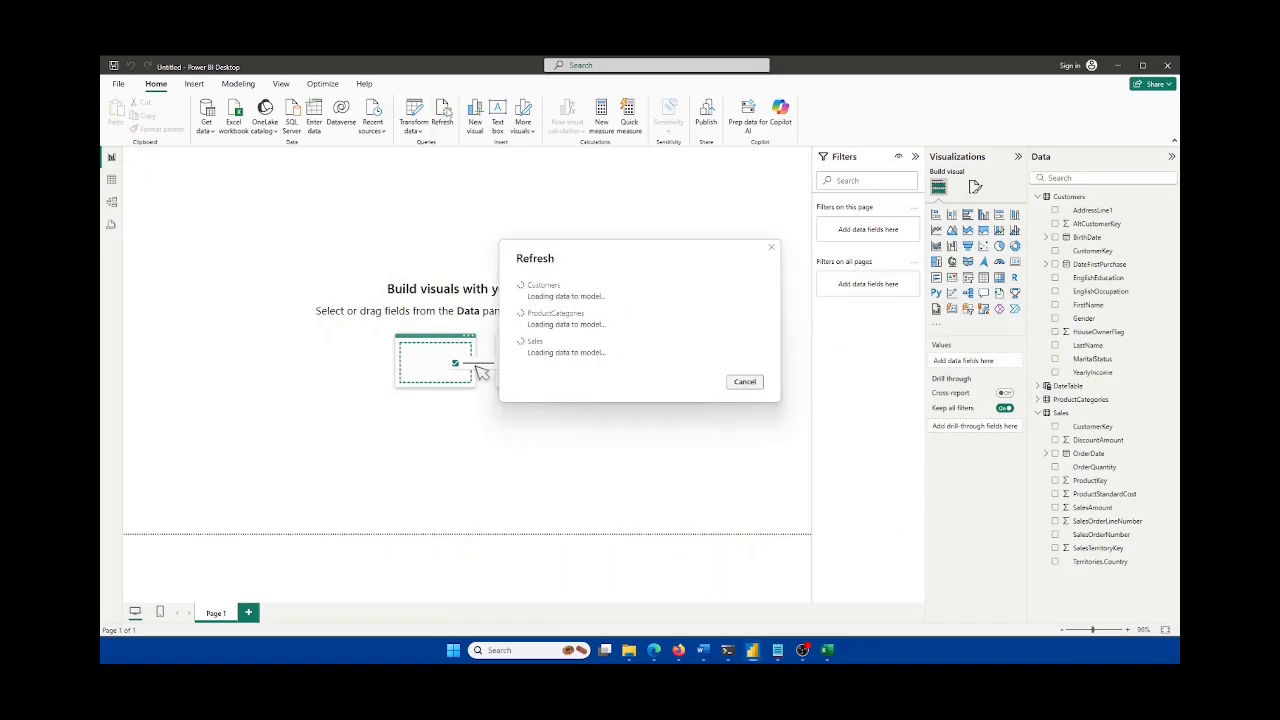
left_click(828, 651)
key("ctrl+s")
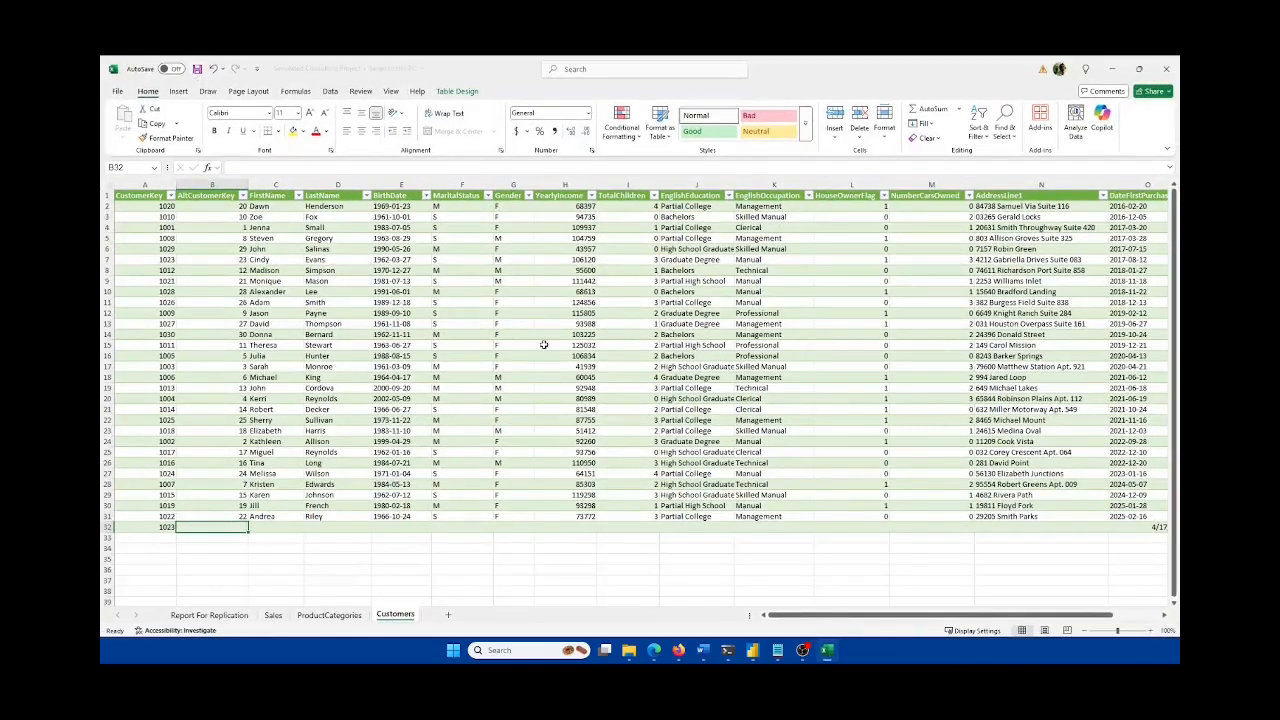
left_click(805, 650)
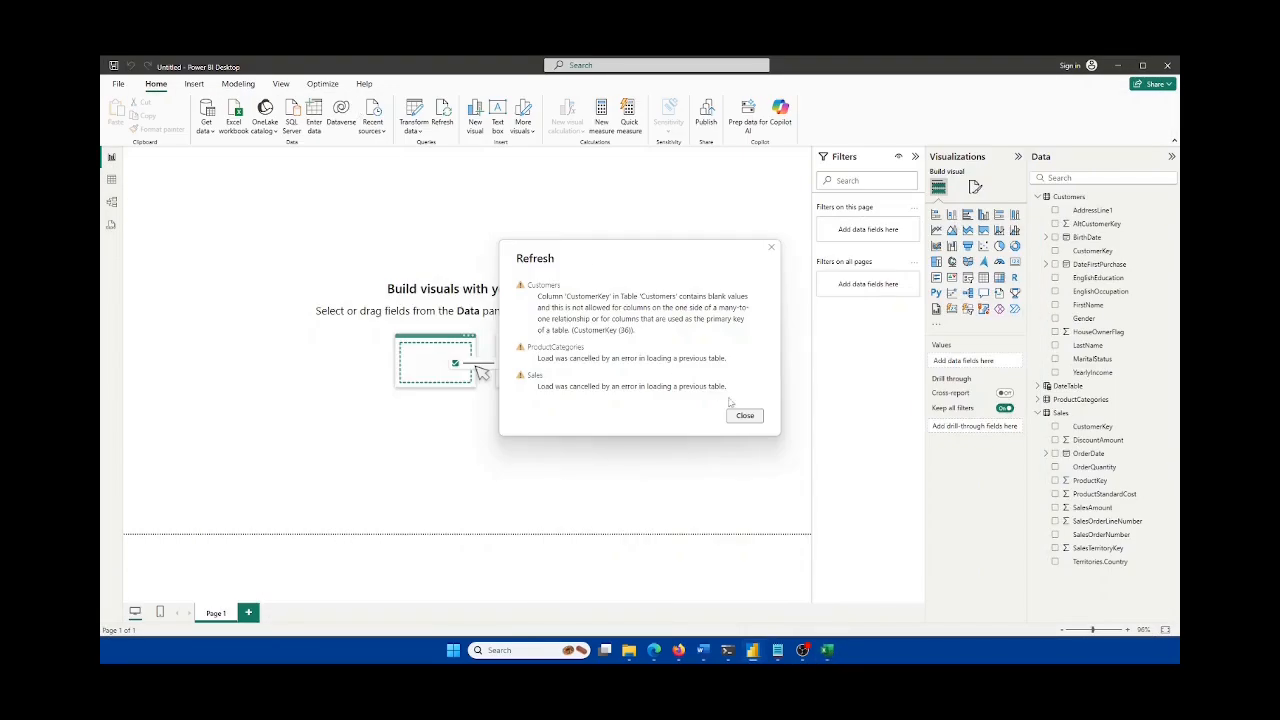
left_click(742, 419)
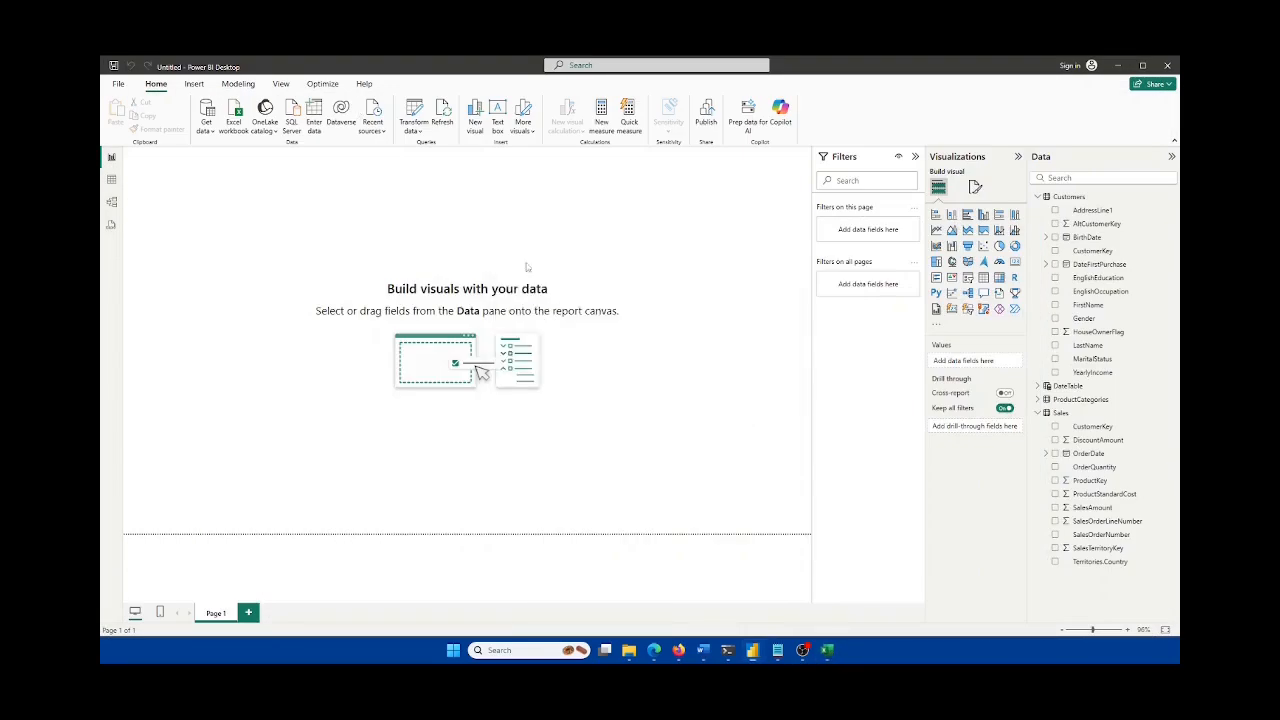
left_click(443, 113)
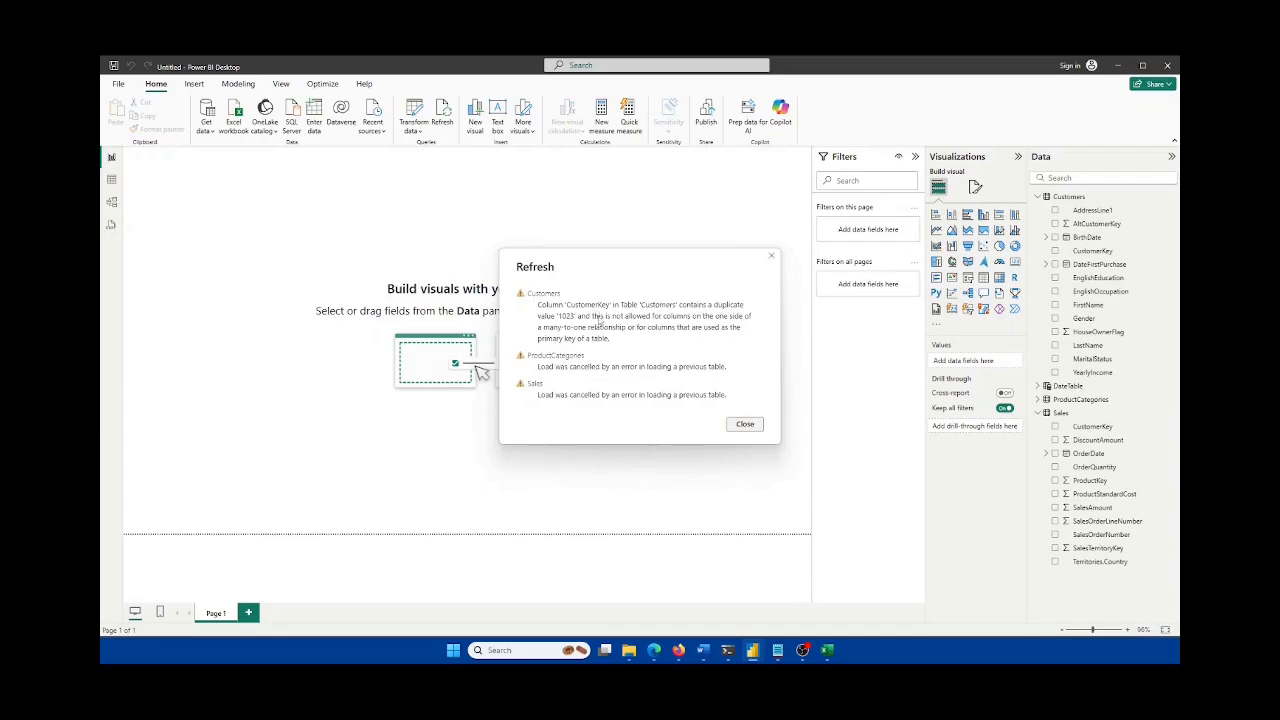
left_click(745, 424)
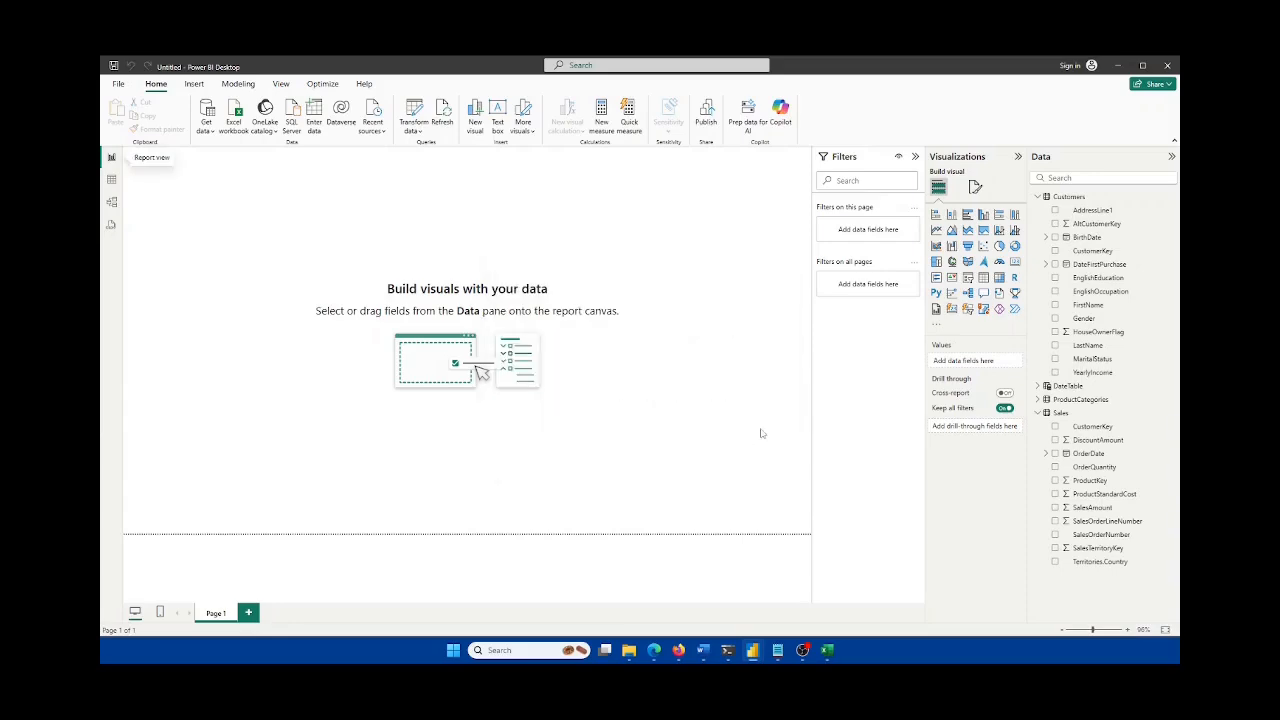
left_click(829, 651)
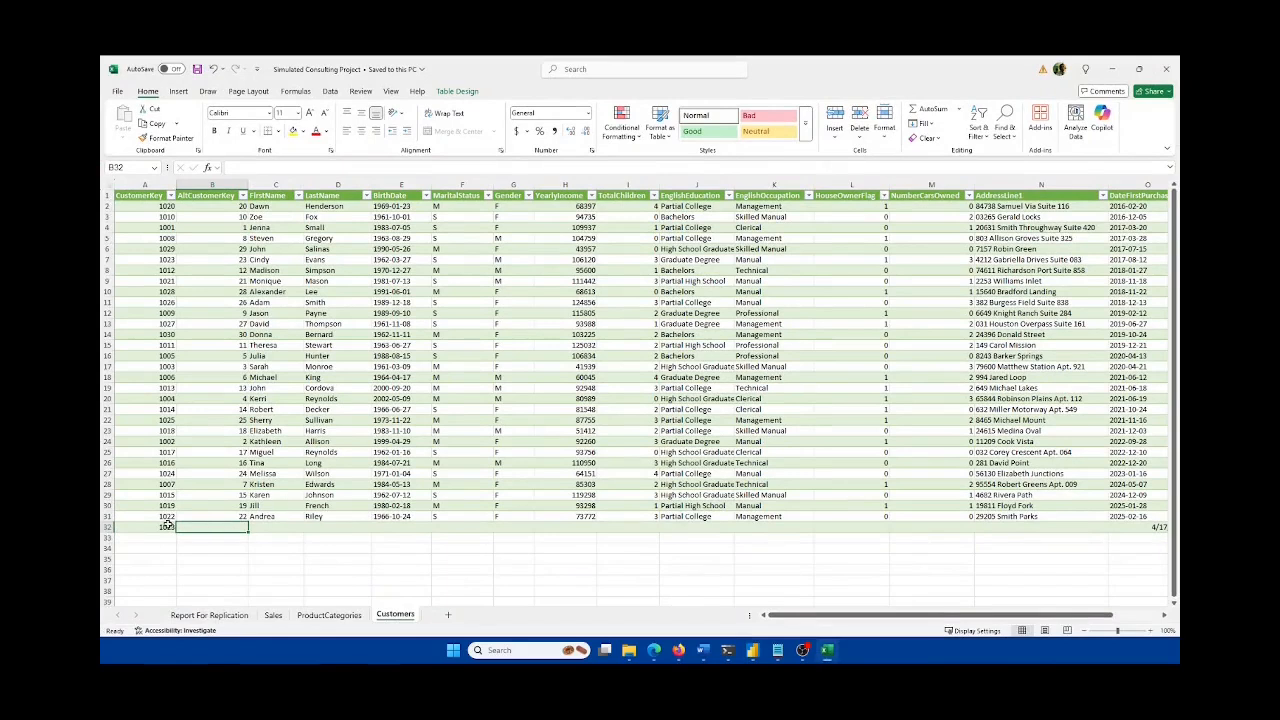
Step: Replace A32's duplicate CustomerKey 1023 with 1111 and save the workbook
left_click(165, 259)
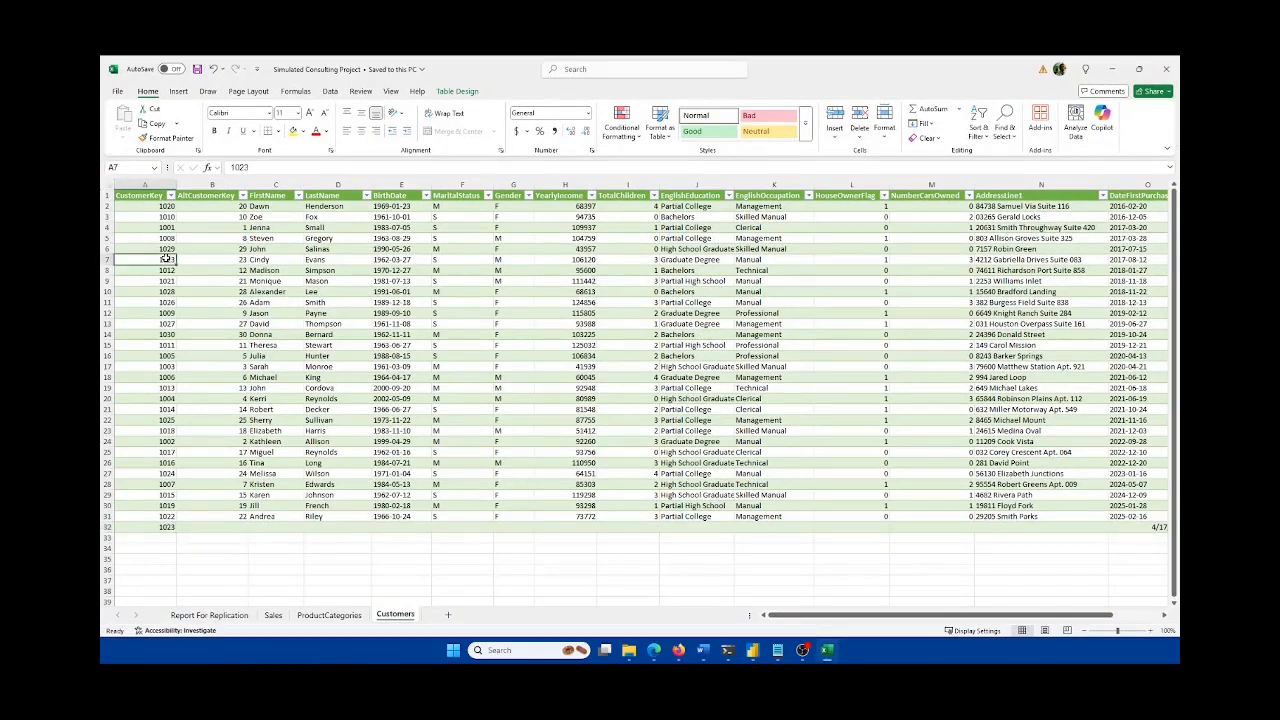
left_click(168, 527)
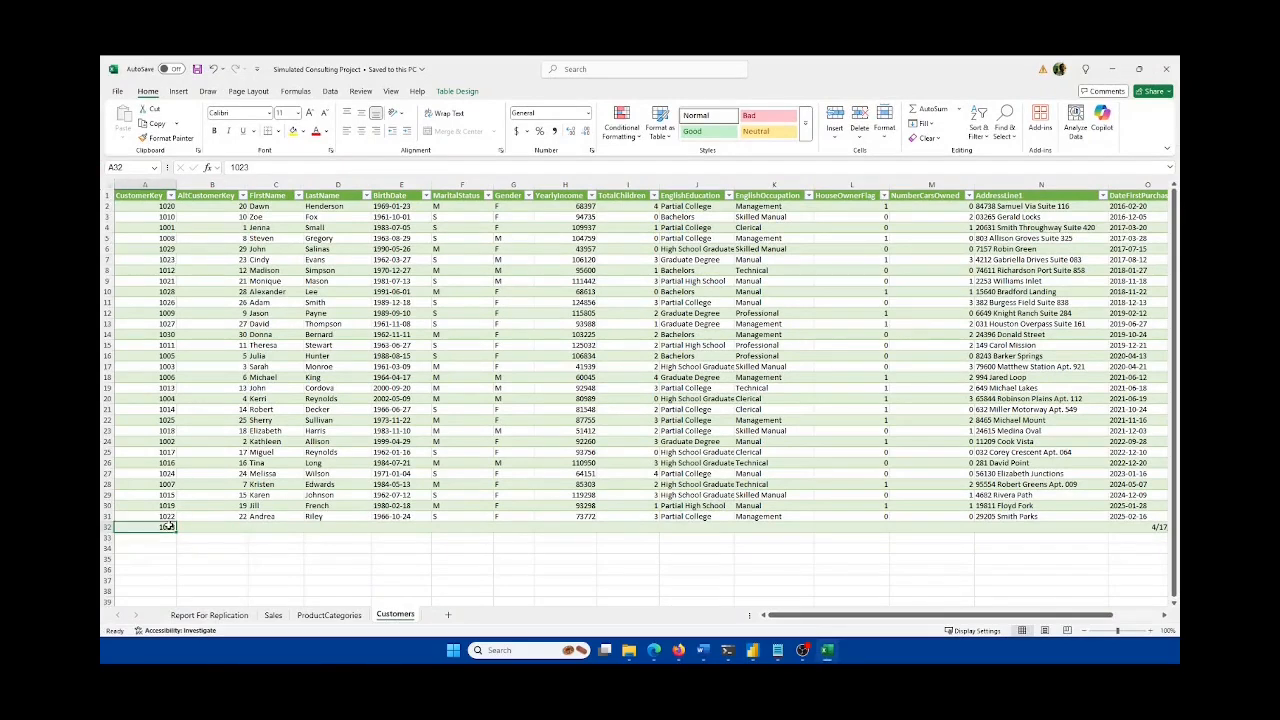
type("1111")
key("Return")
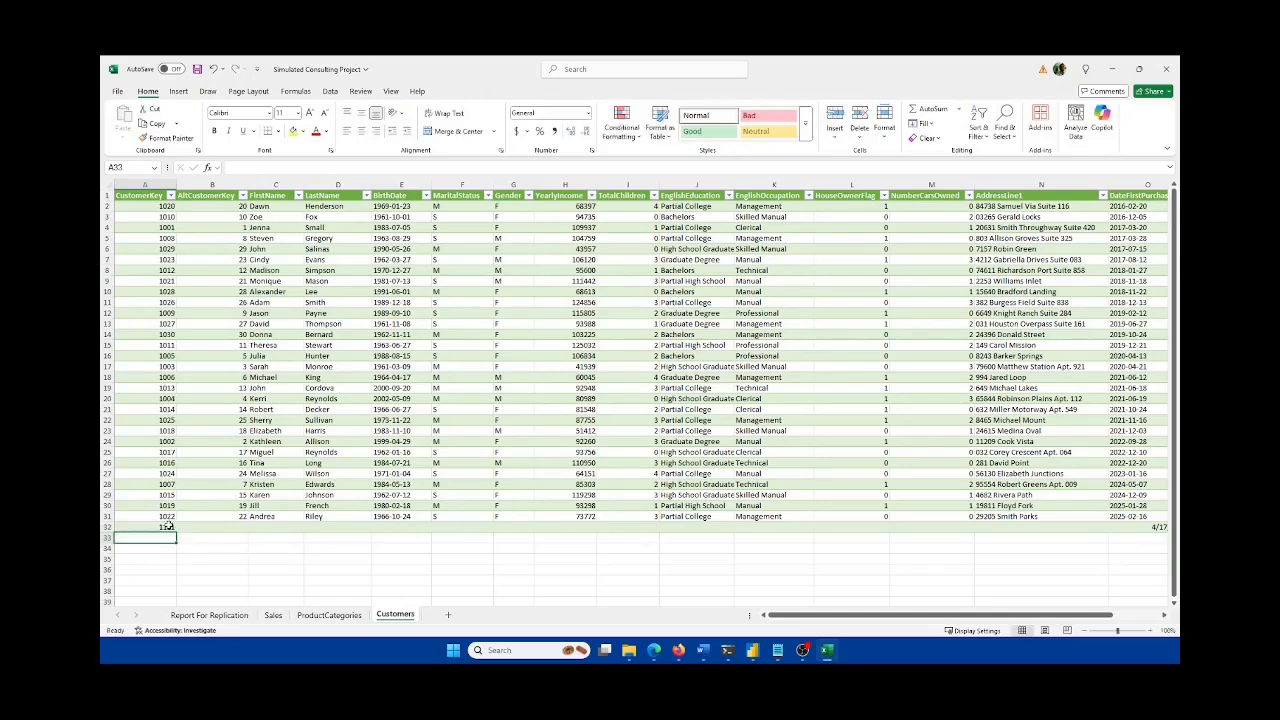
left_click(197, 69)
left_click(827, 650)
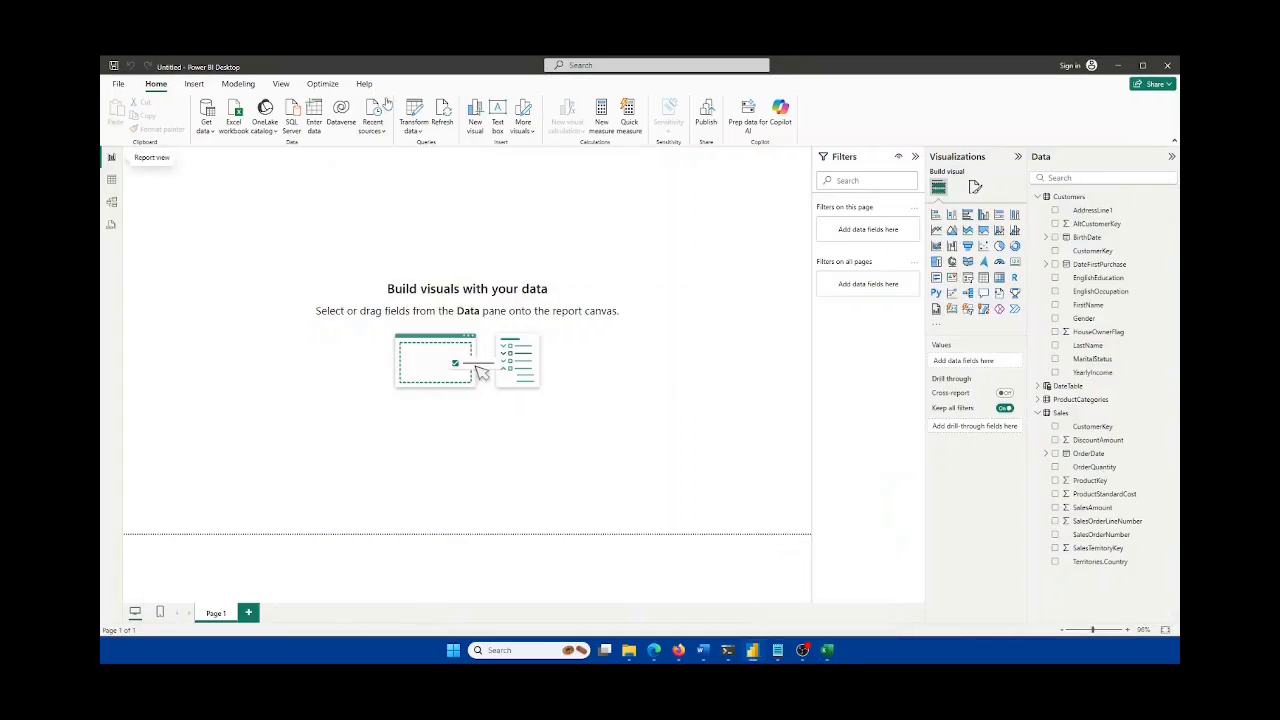
Step: Refresh the data with the corrected key and open the DateTable rows
left_click(446, 114)
left_click(113, 183)
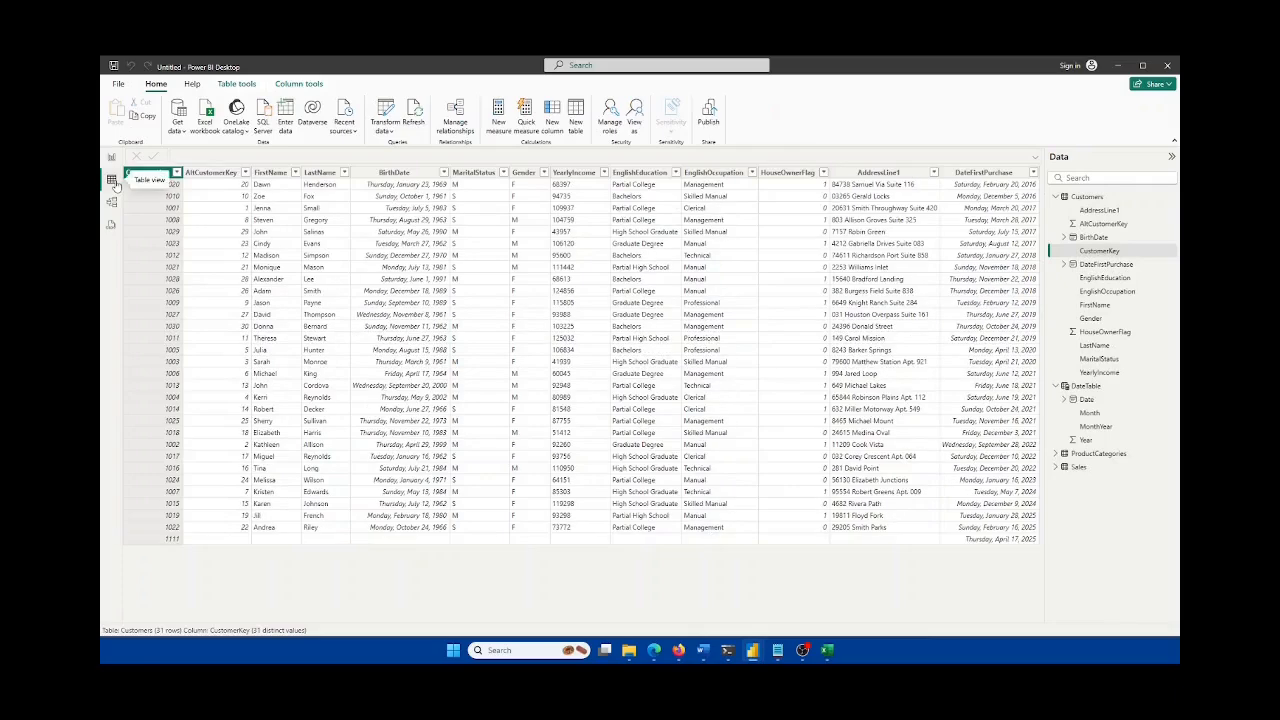
left_click(1057, 197)
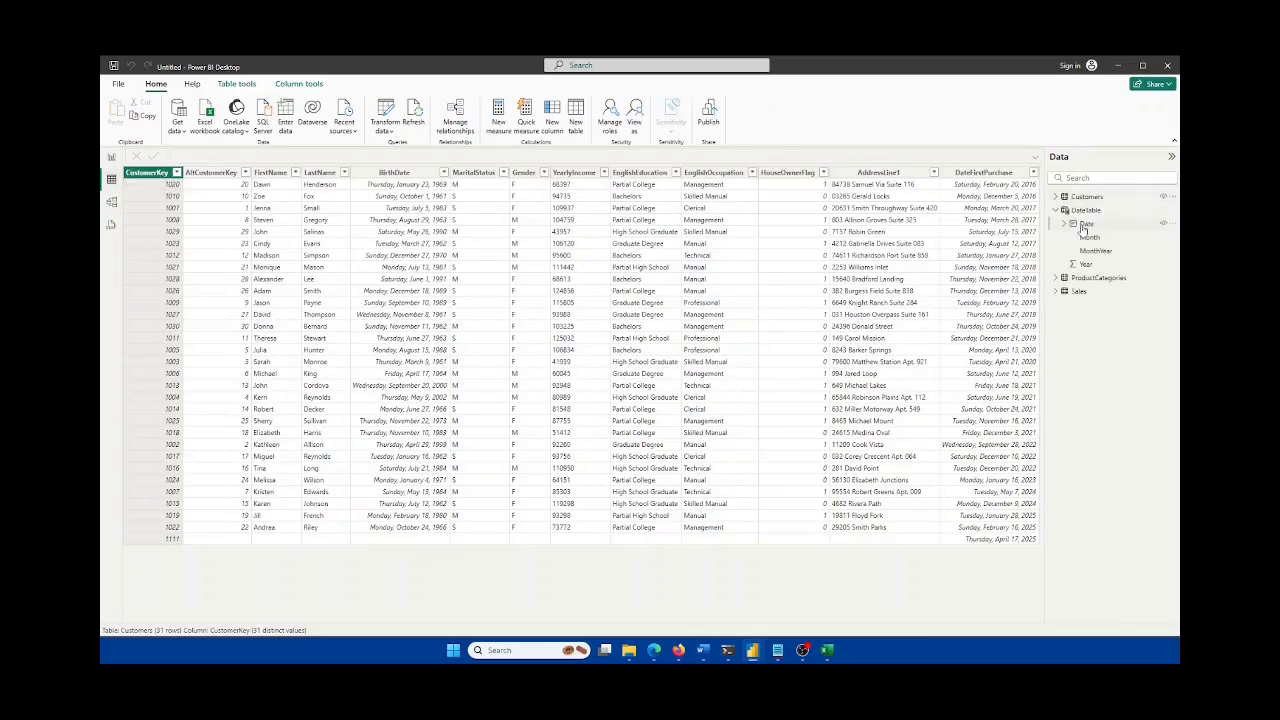
left_click(1083, 210)
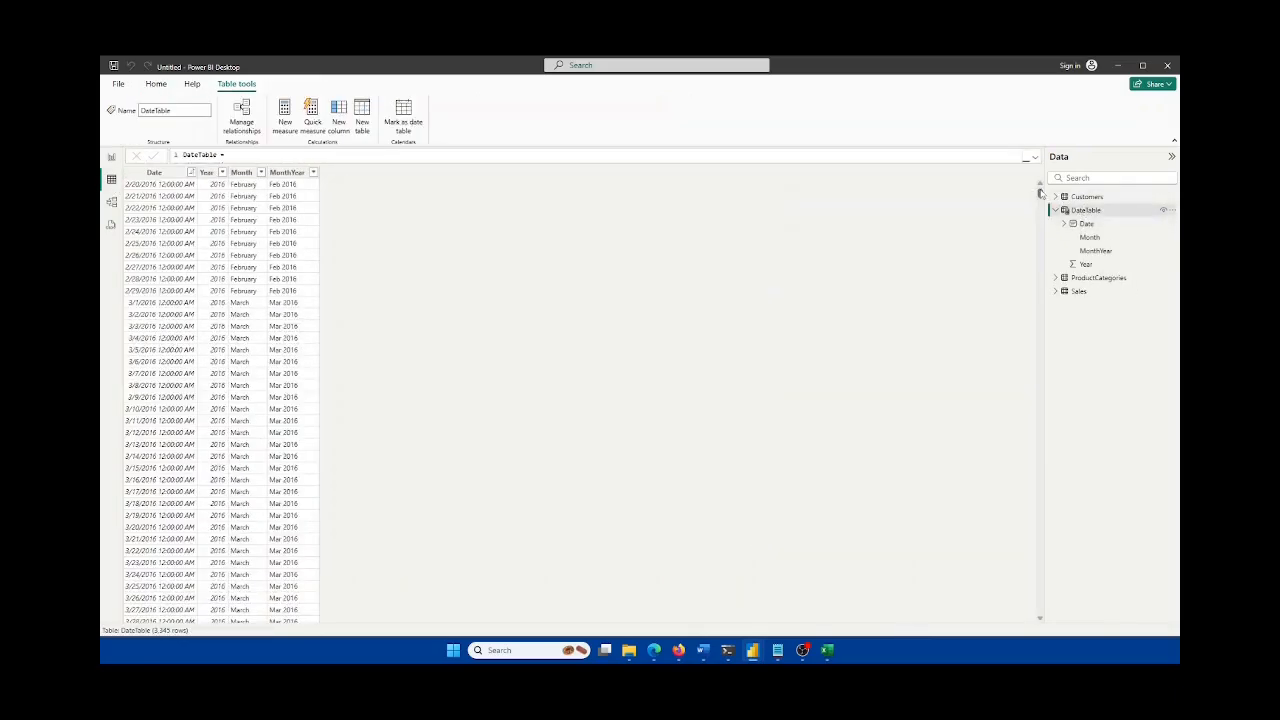
Step: Scroll to DateTable's last rows, now reaching April 2025, and expand its full DAX formula
left_click_drag(1040, 193, 1036, 616)
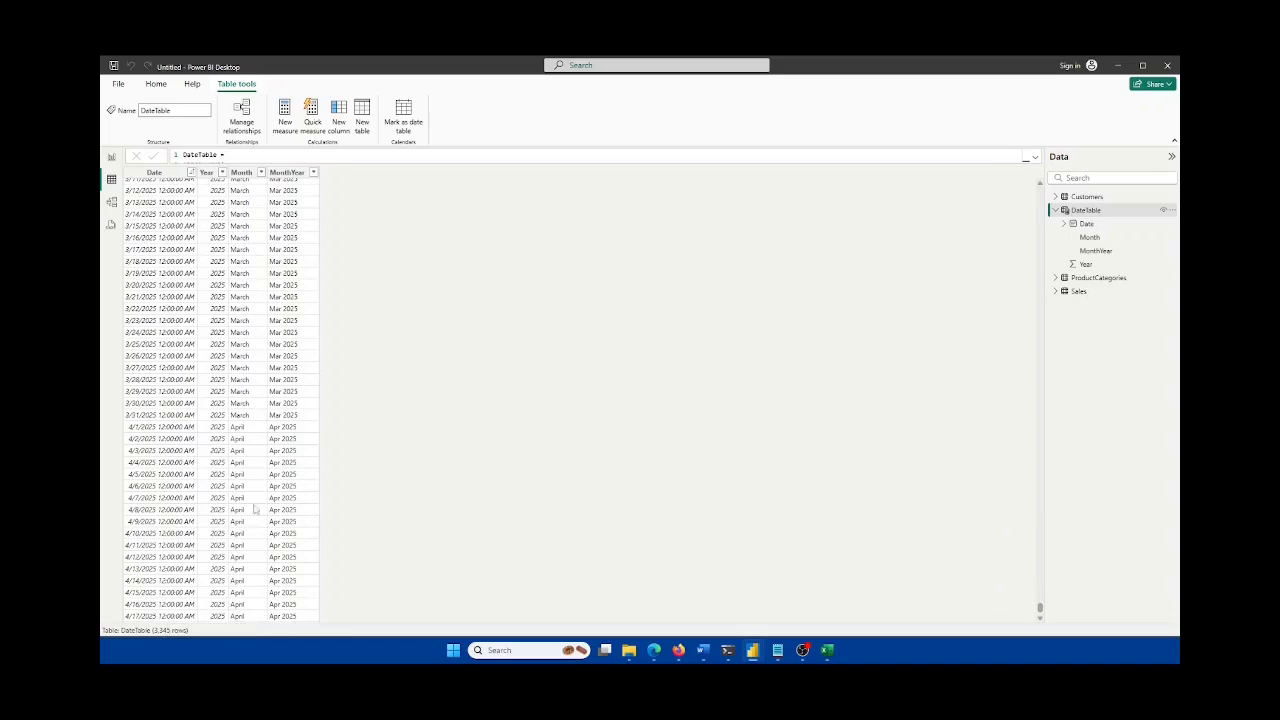
scroll(711, 454, "up", 7)
left_click_drag(1040, 607, 1038, 162)
left_click(1038, 160)
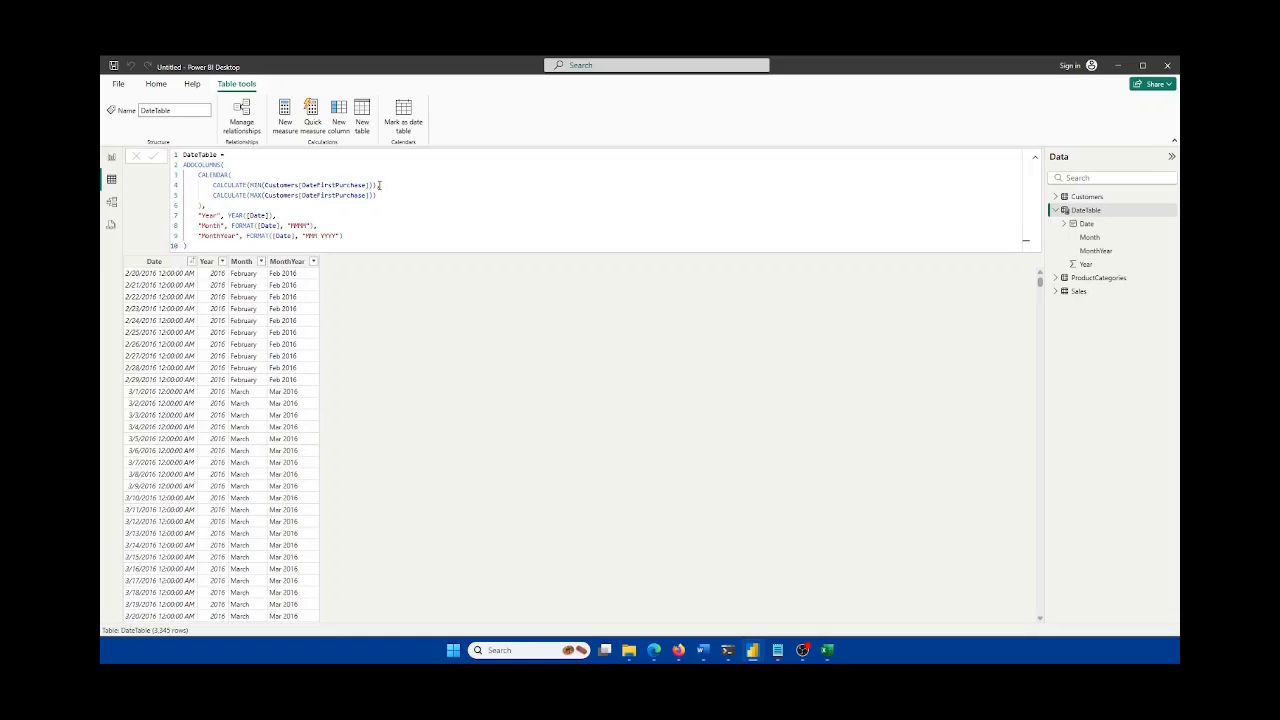
type(",")
left_click(113, 205)
Step: Place DateTable at the top of the diagram, with Customers below-left and Sales below-right
left_click_drag(767, 338, 381, 199)
left_click_drag(284, 244, 264, 312)
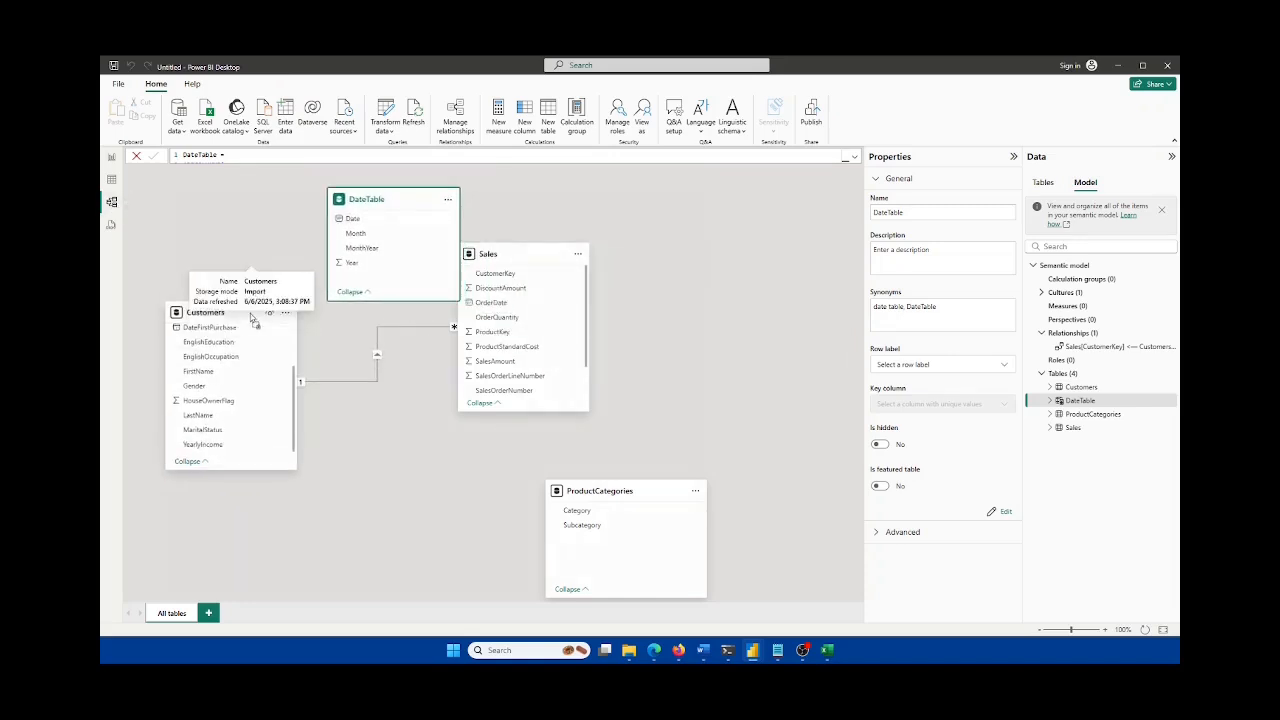
left_click_drag(536, 256, 562, 322)
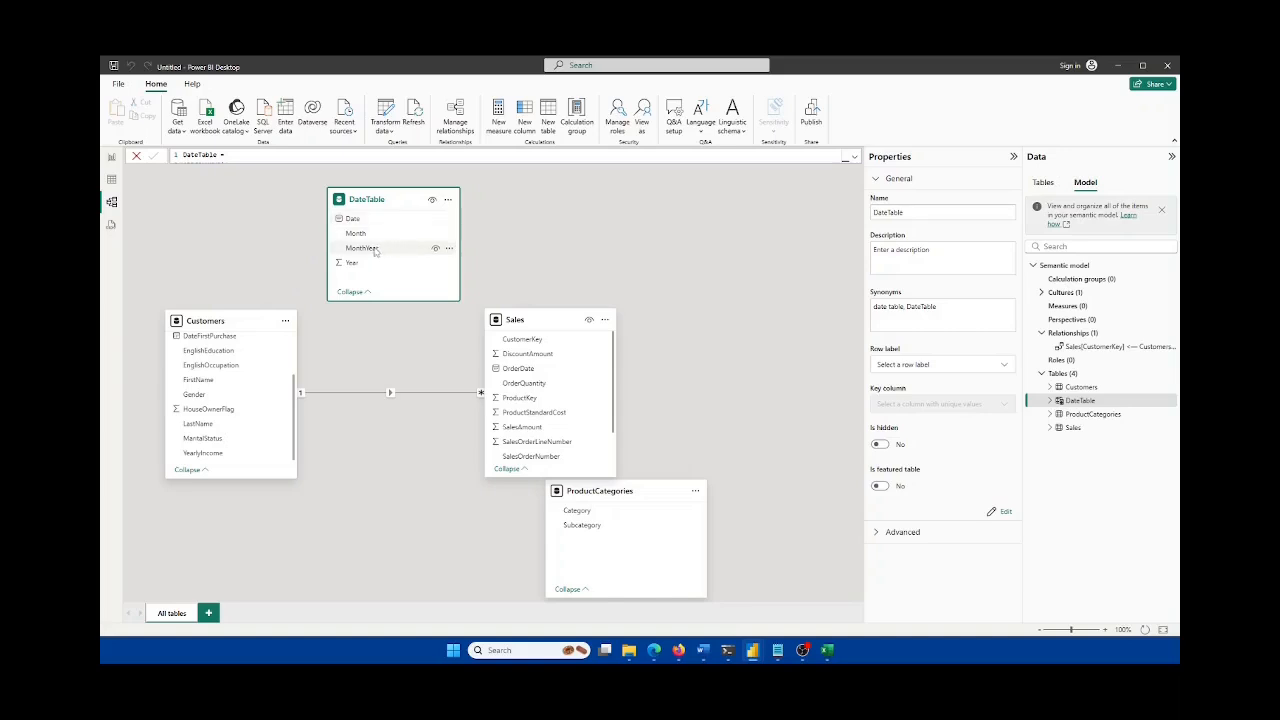
scroll(270, 397, "up", 3)
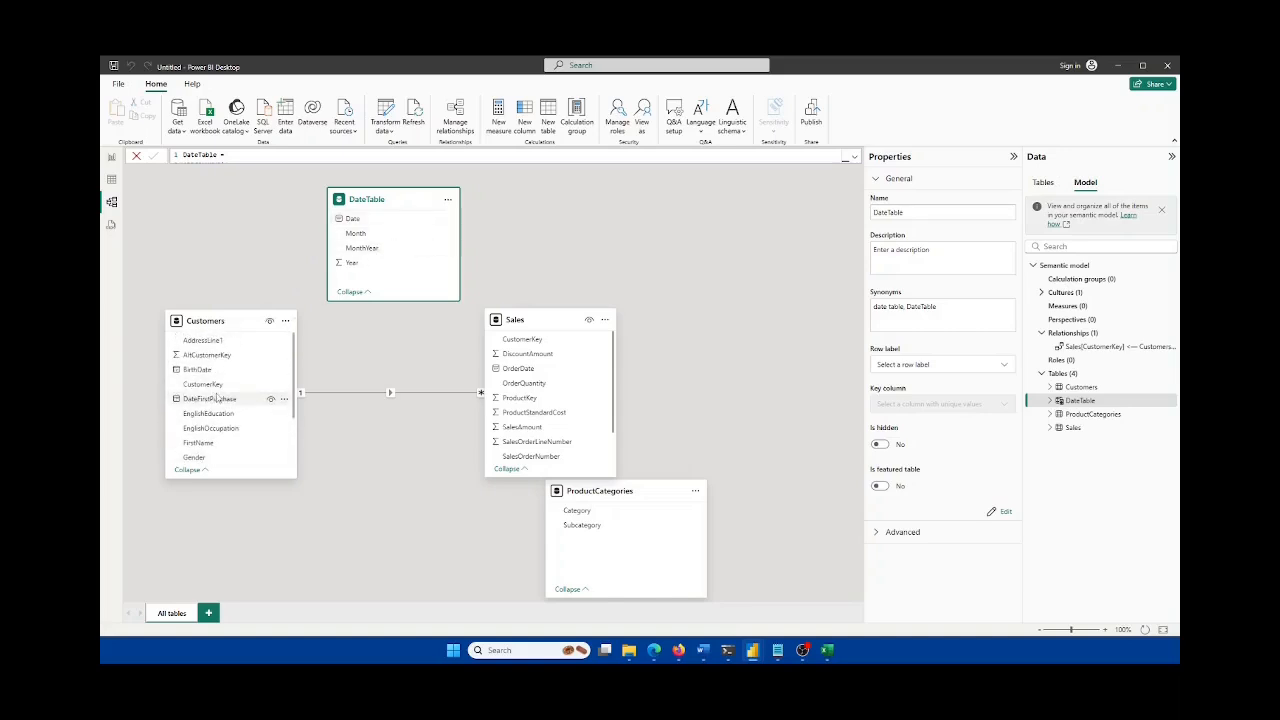
left_click(112, 180)
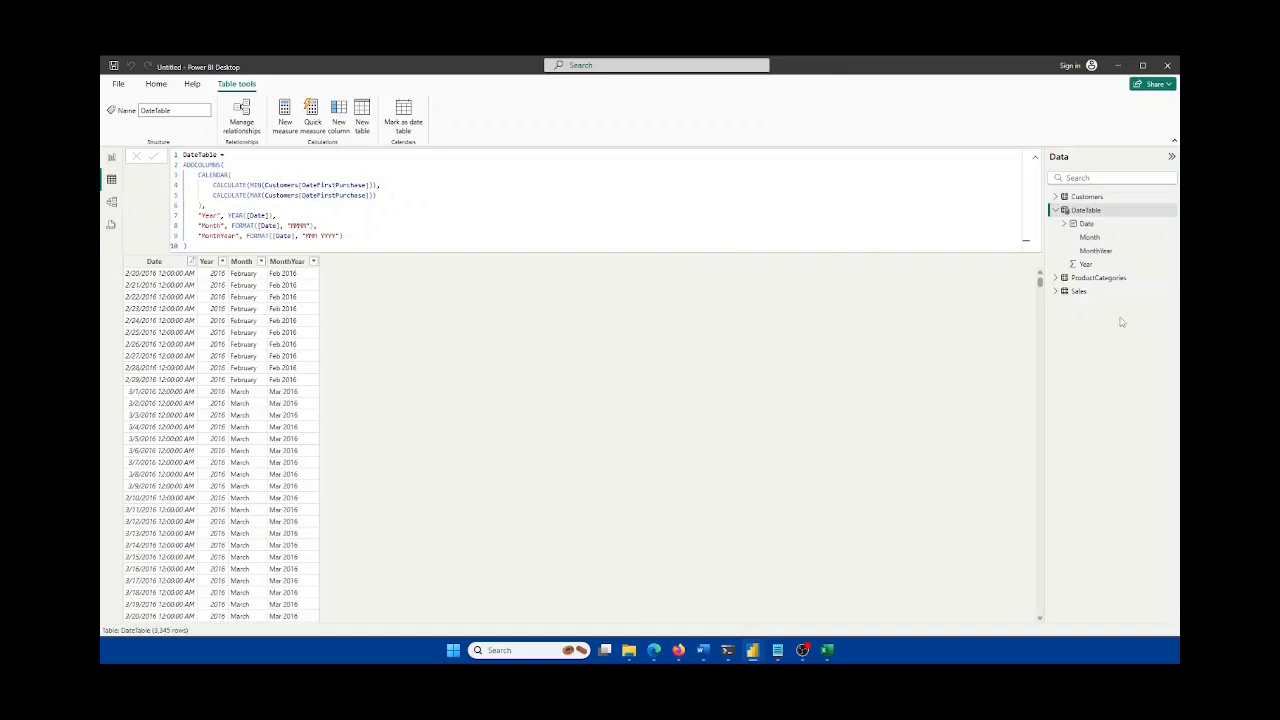
Step: Add a new calculated column to Customers from the DateFirstPurchase column's context menu
left_click(1056, 197)
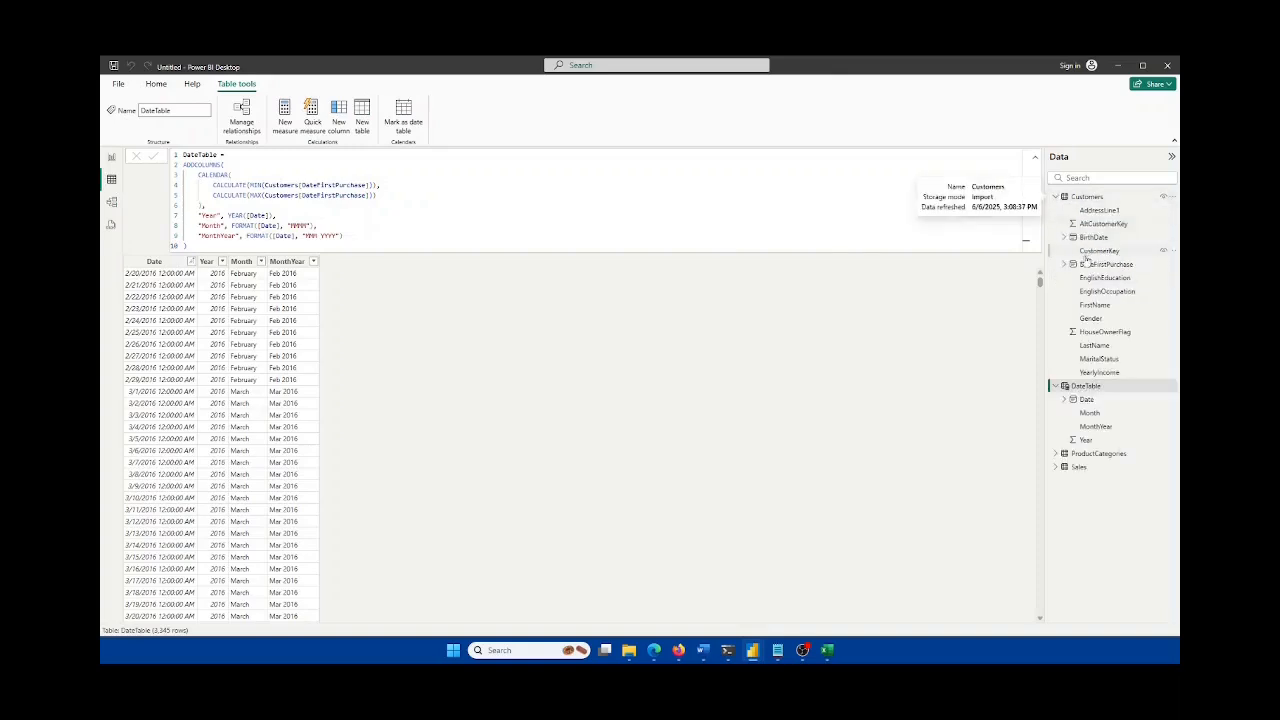
left_click(1103, 264)
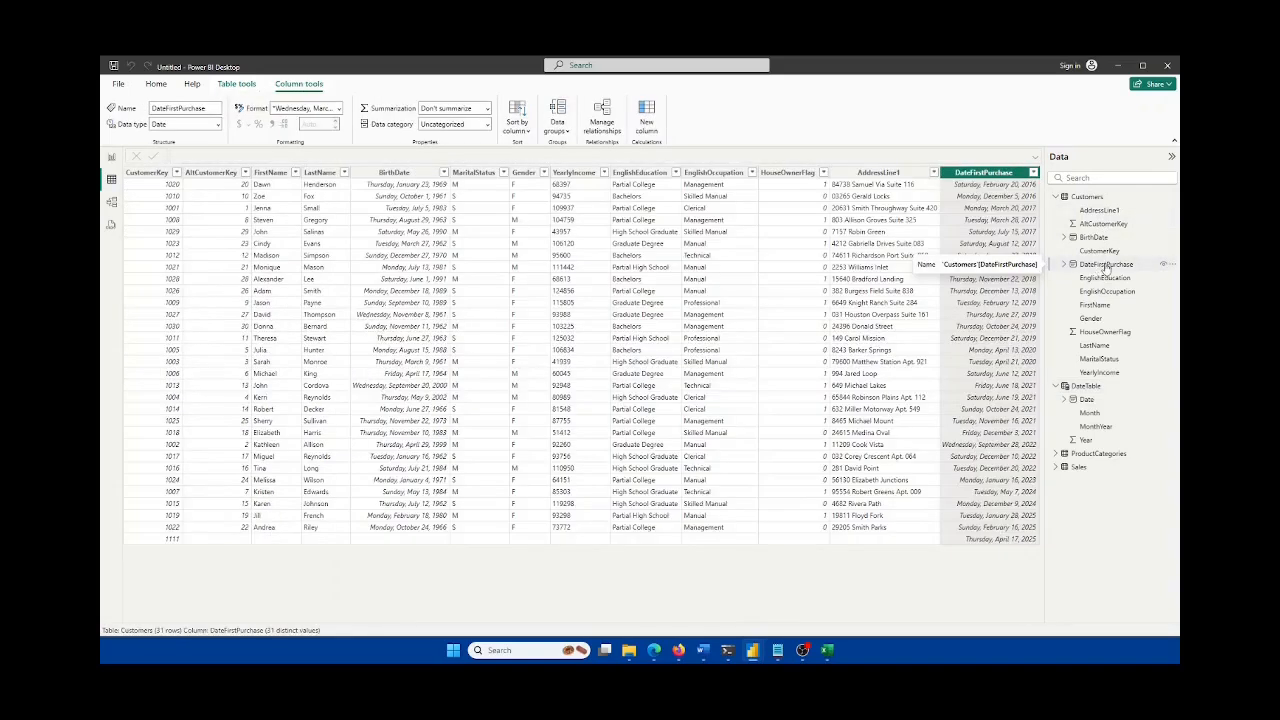
right_click(997, 172)
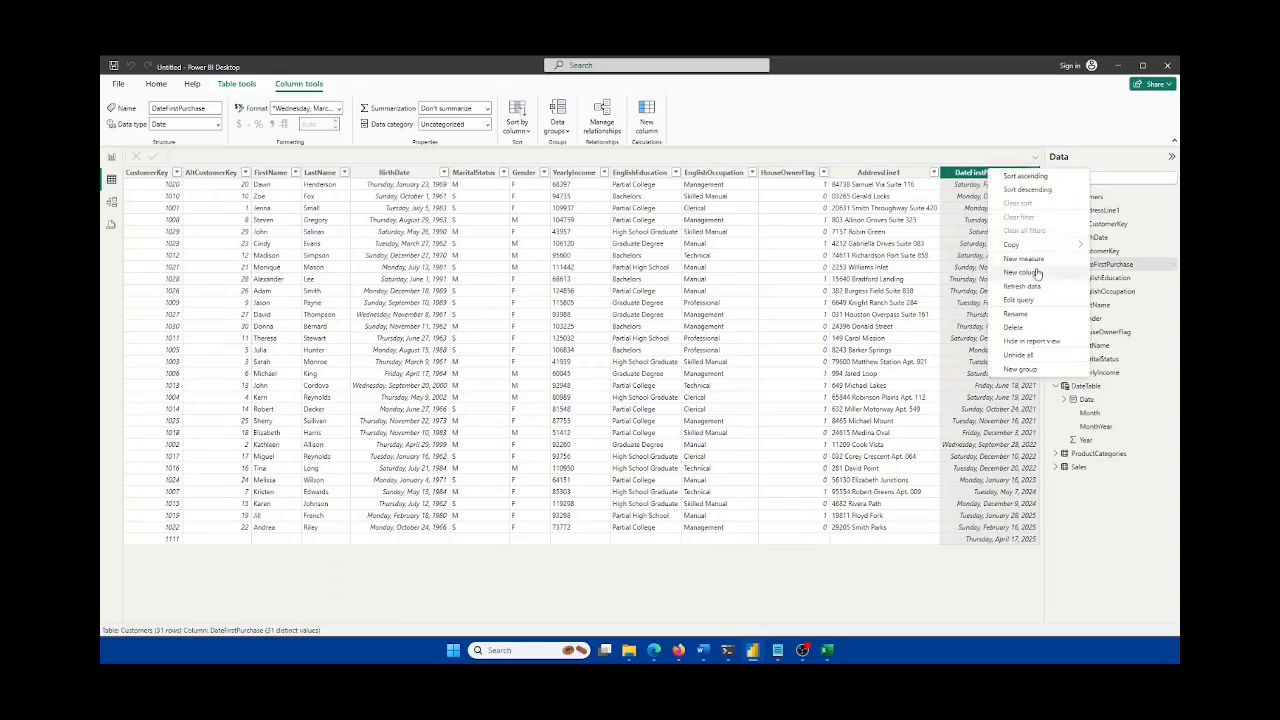
left_click(970, 108)
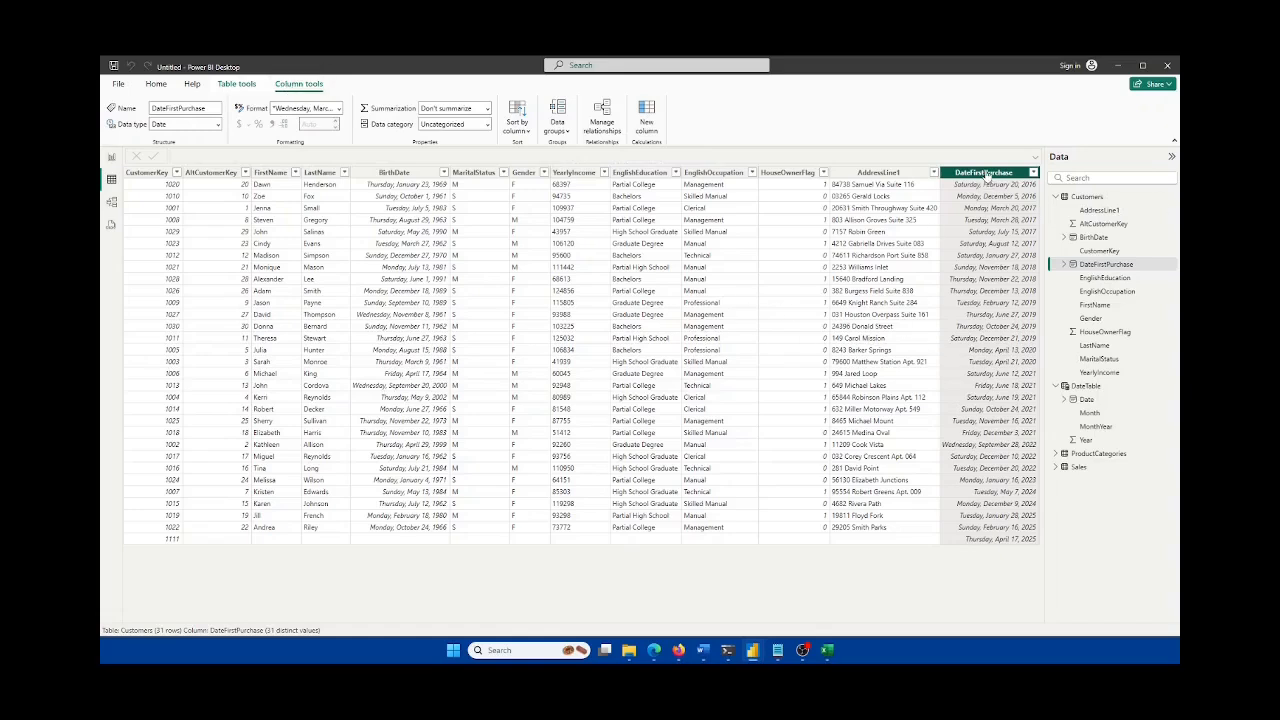
right_click(862, 176)
left_click(975, 133)
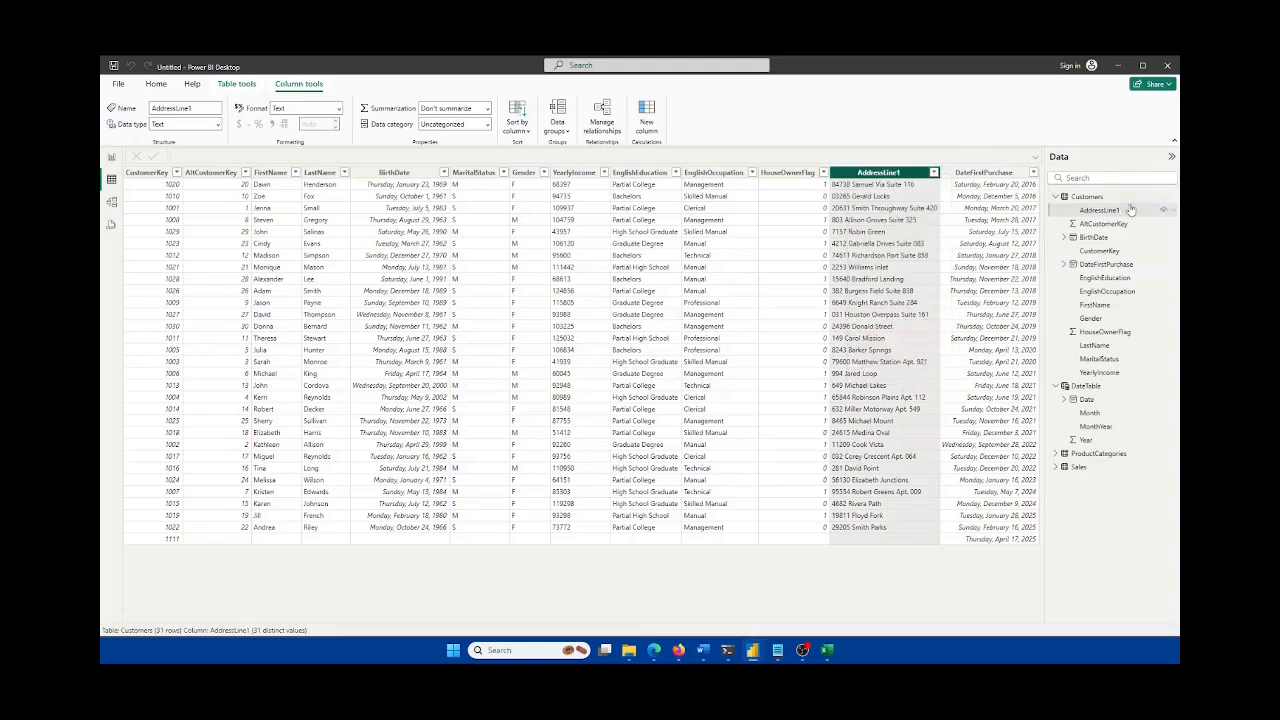
right_click(1092, 199)
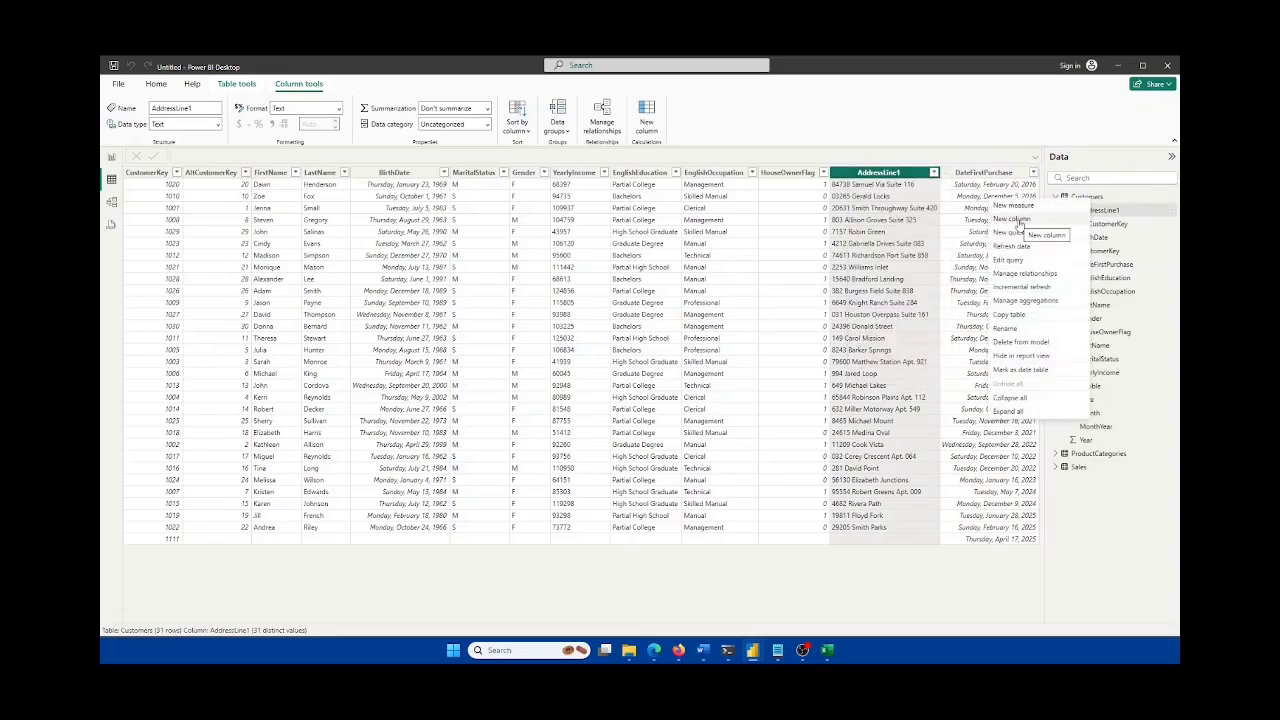
key("Escape")
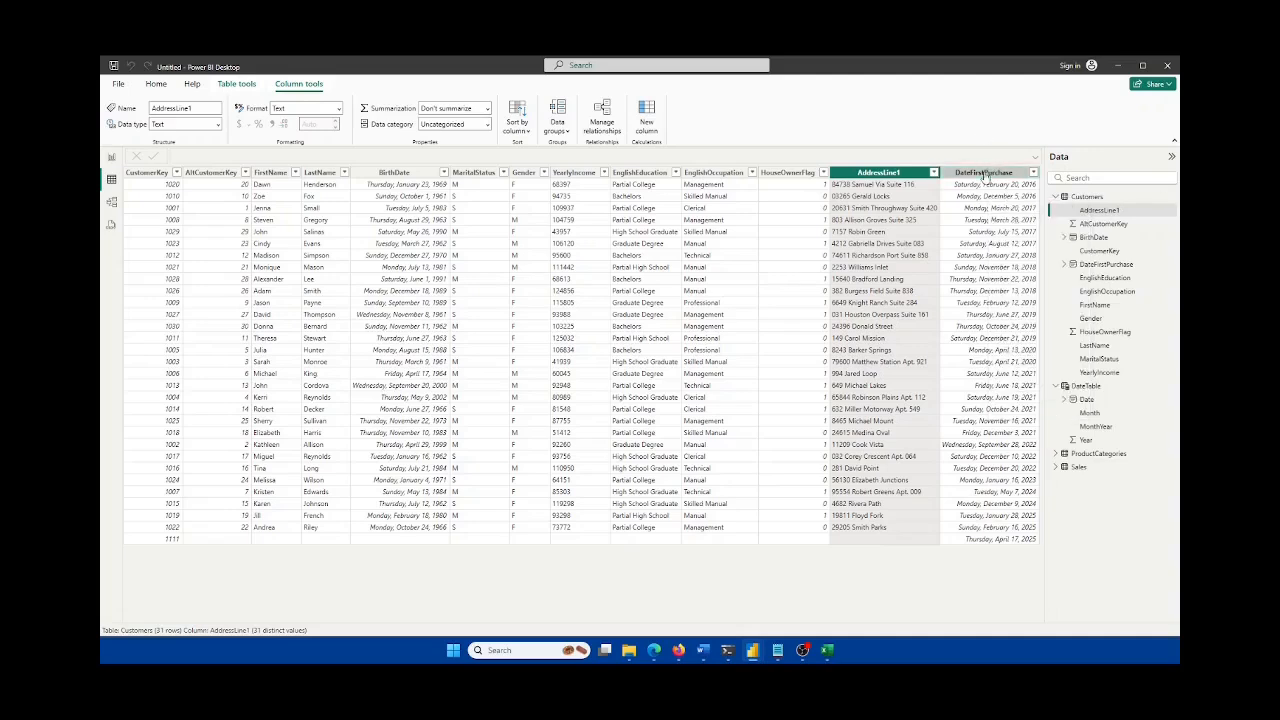
right_click(985, 176)
left_click(1020, 276)
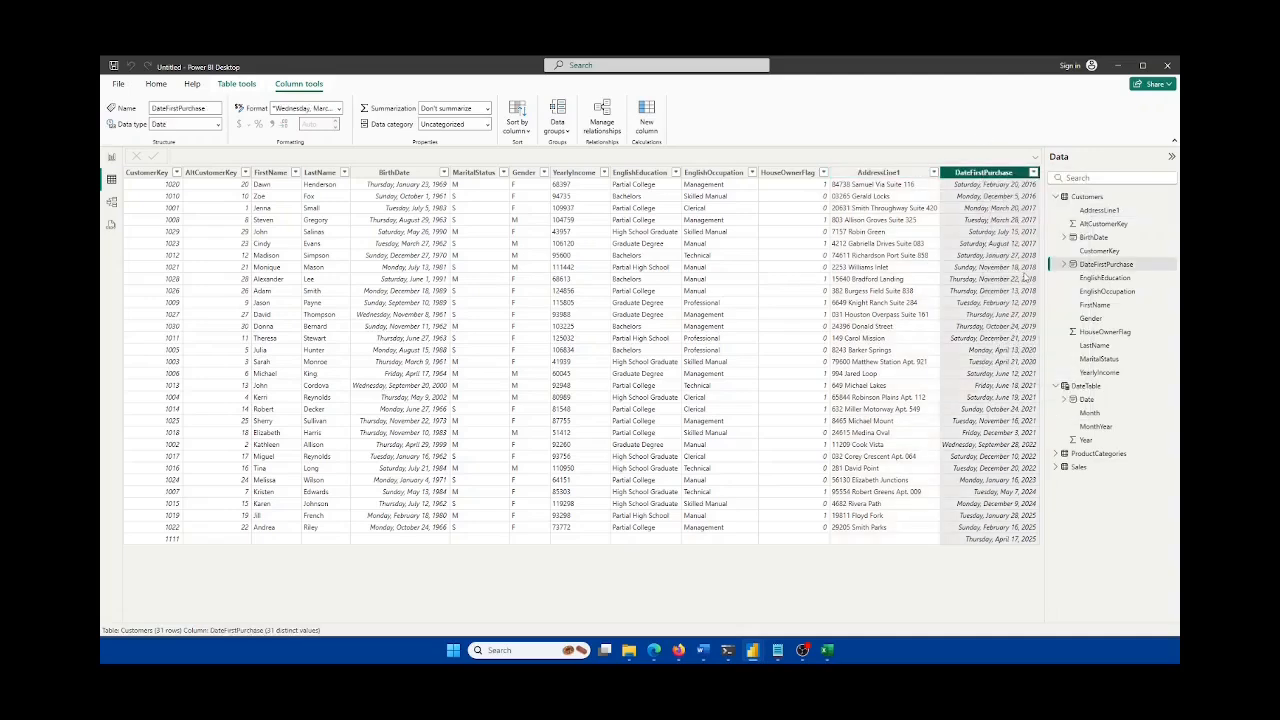
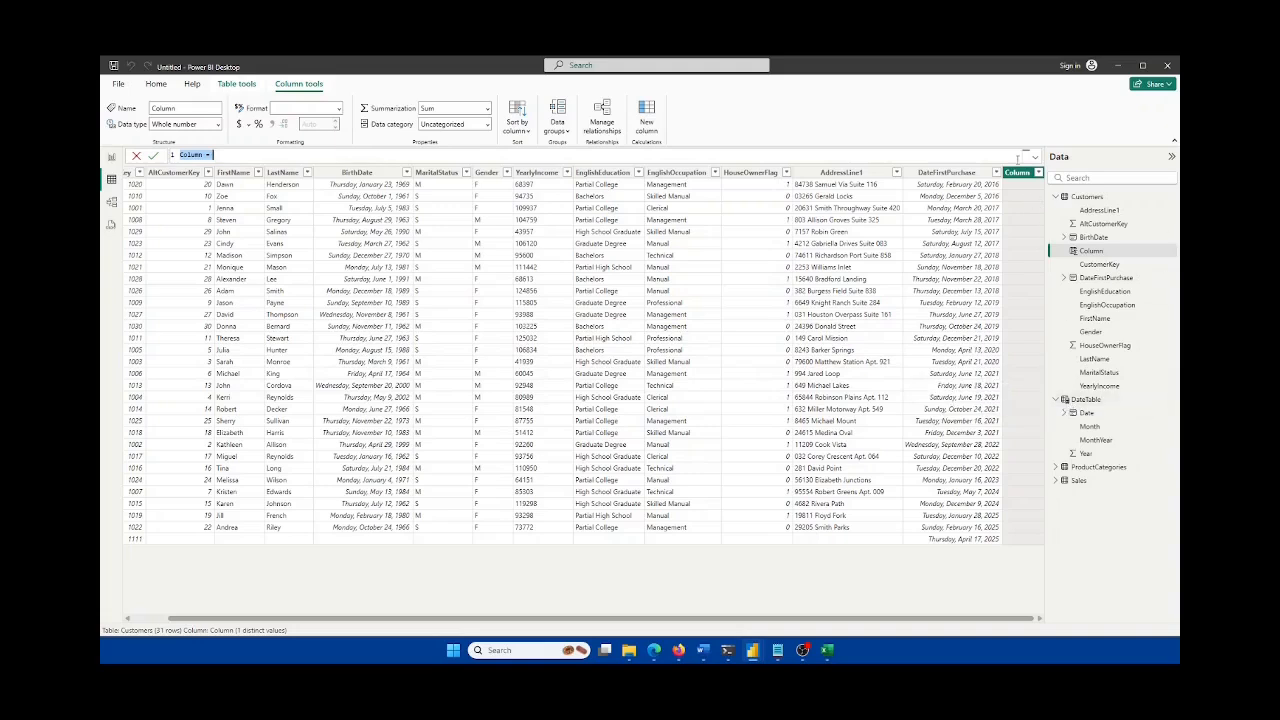
Step: Create the Customers column Month-YearCustomer = FORMAT(Customers[DateFirstPurchase], "MMM YYYY"), then view the model diagram
type("Month-Year")
key("ctrl+shift+Left")
type("Customer = FORMAT(")
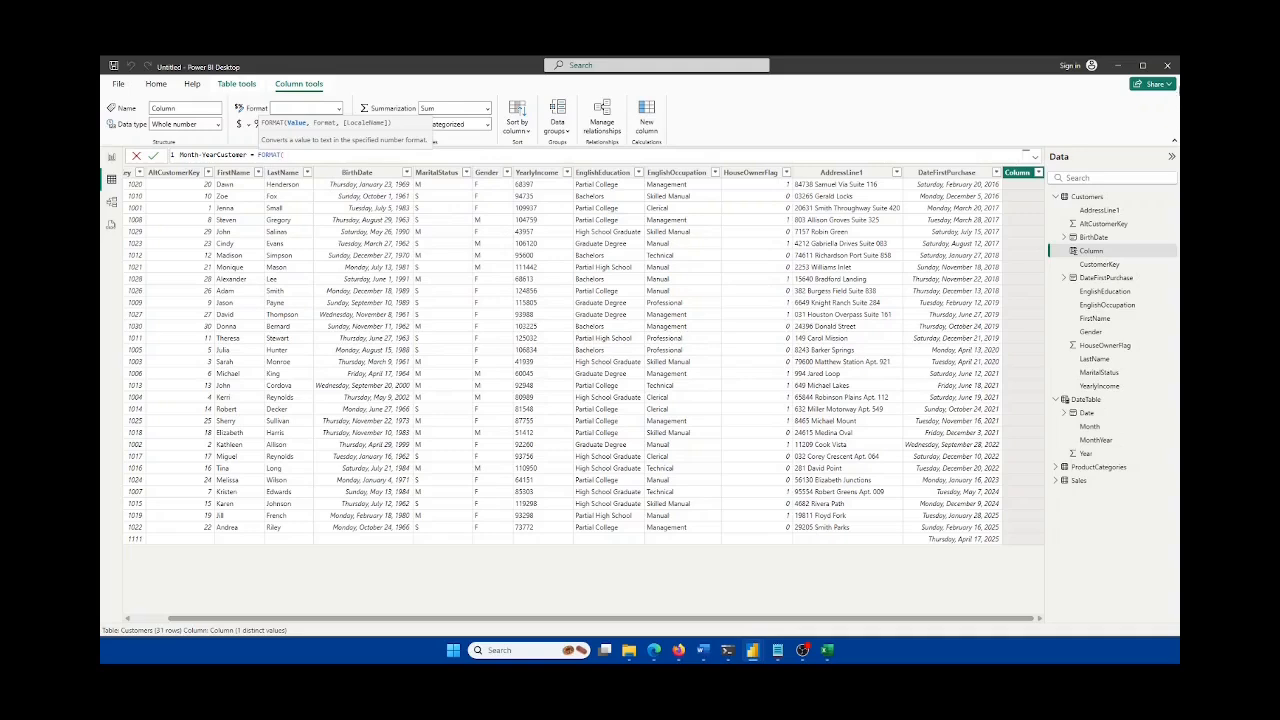
type("Date")
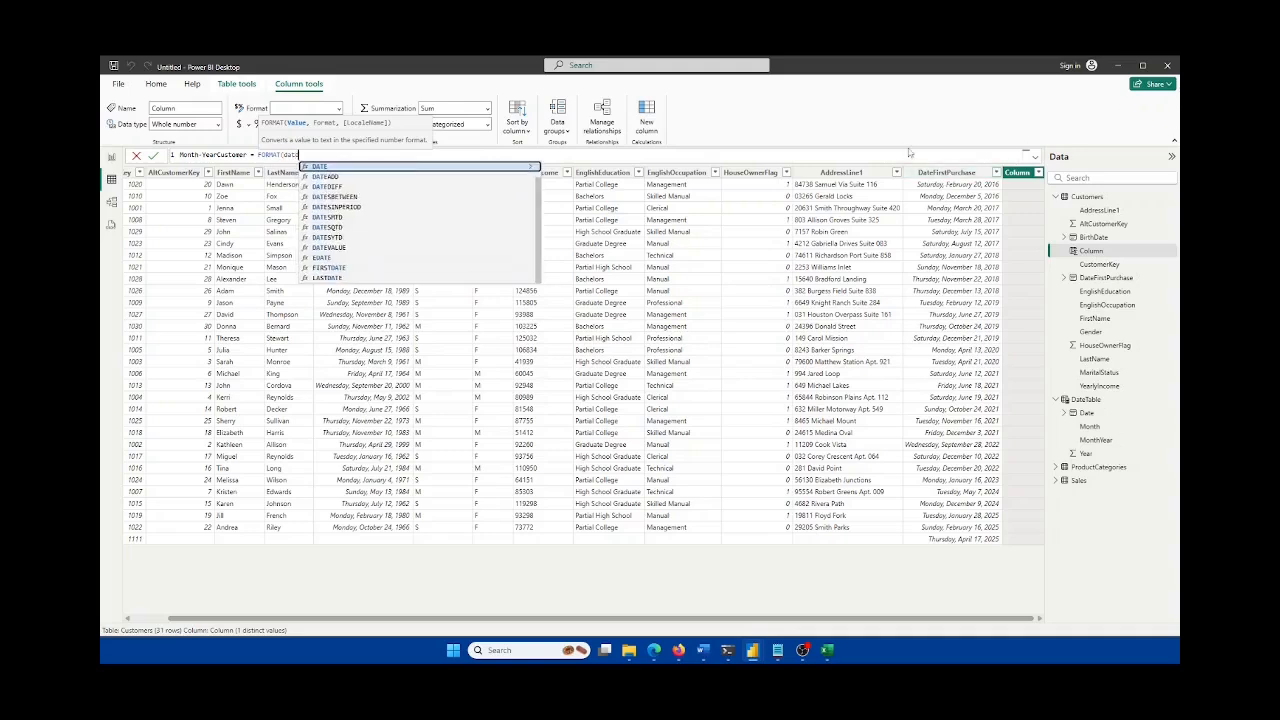
key("BackSpace")
key("BackSpace")
key("BackSpace")
key("BackSpace")
type("cu")
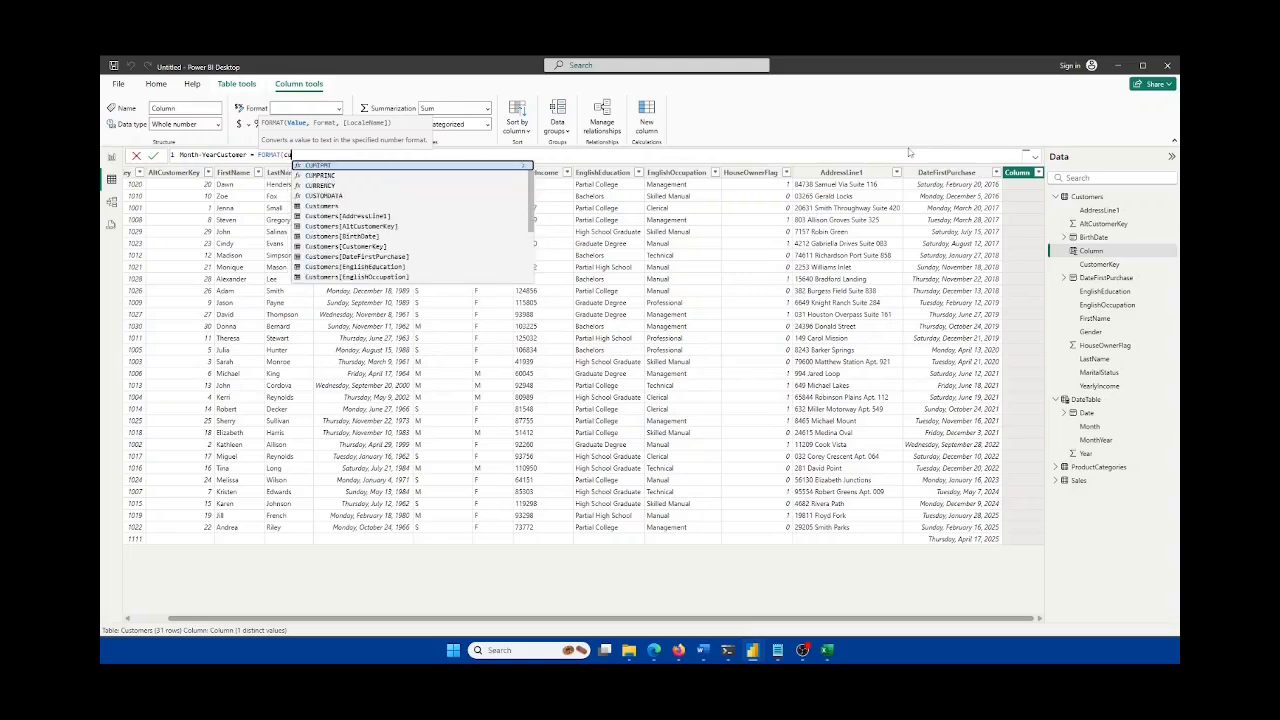
type("stomers")
type("[")
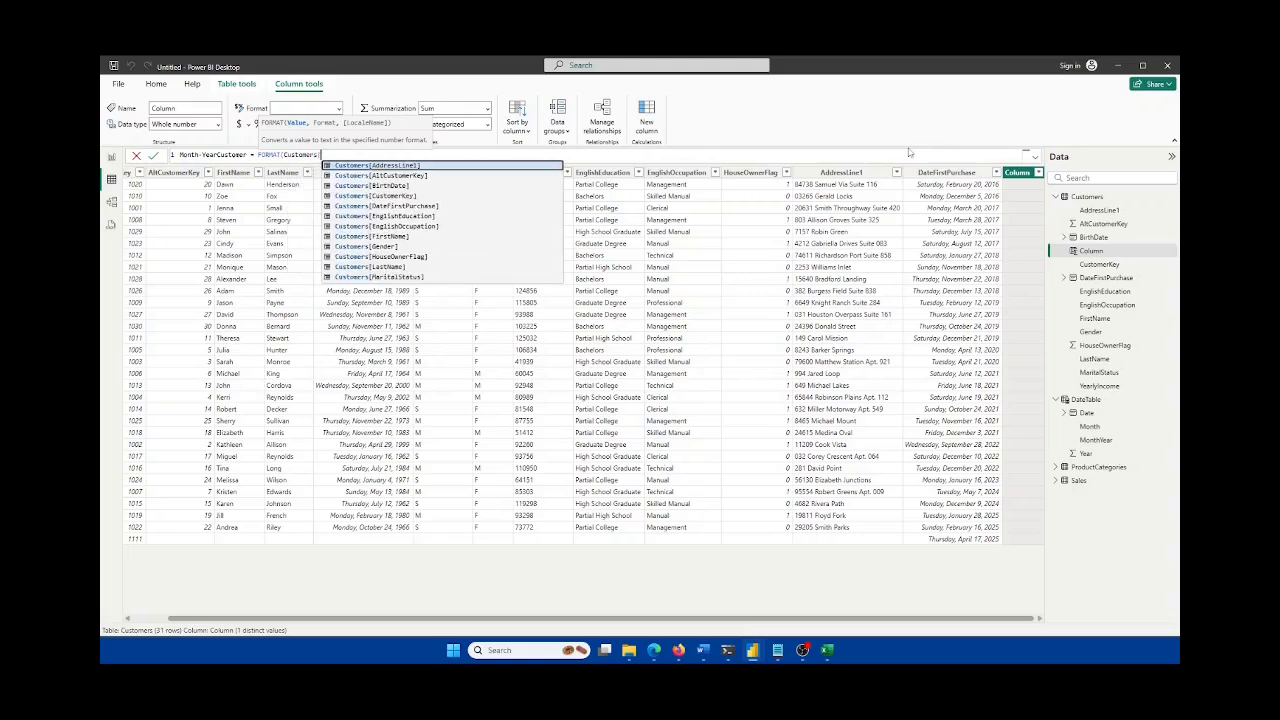
type("dateF")
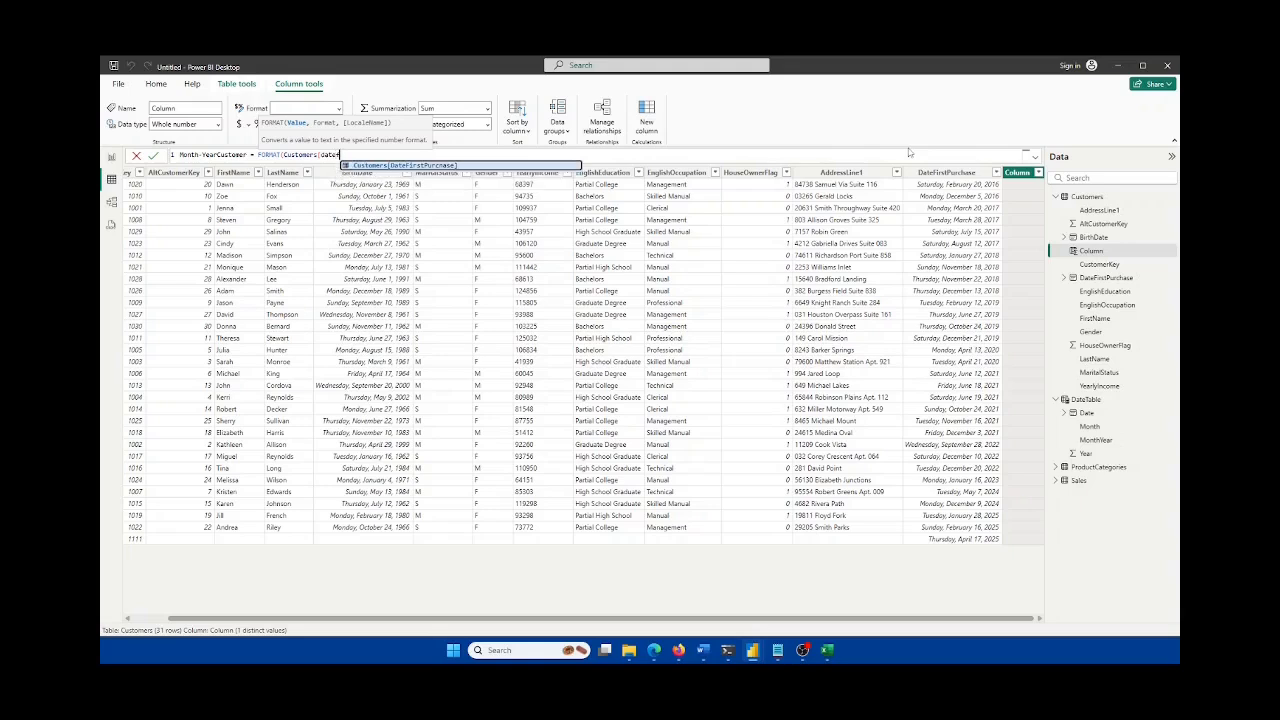
key("Tab")
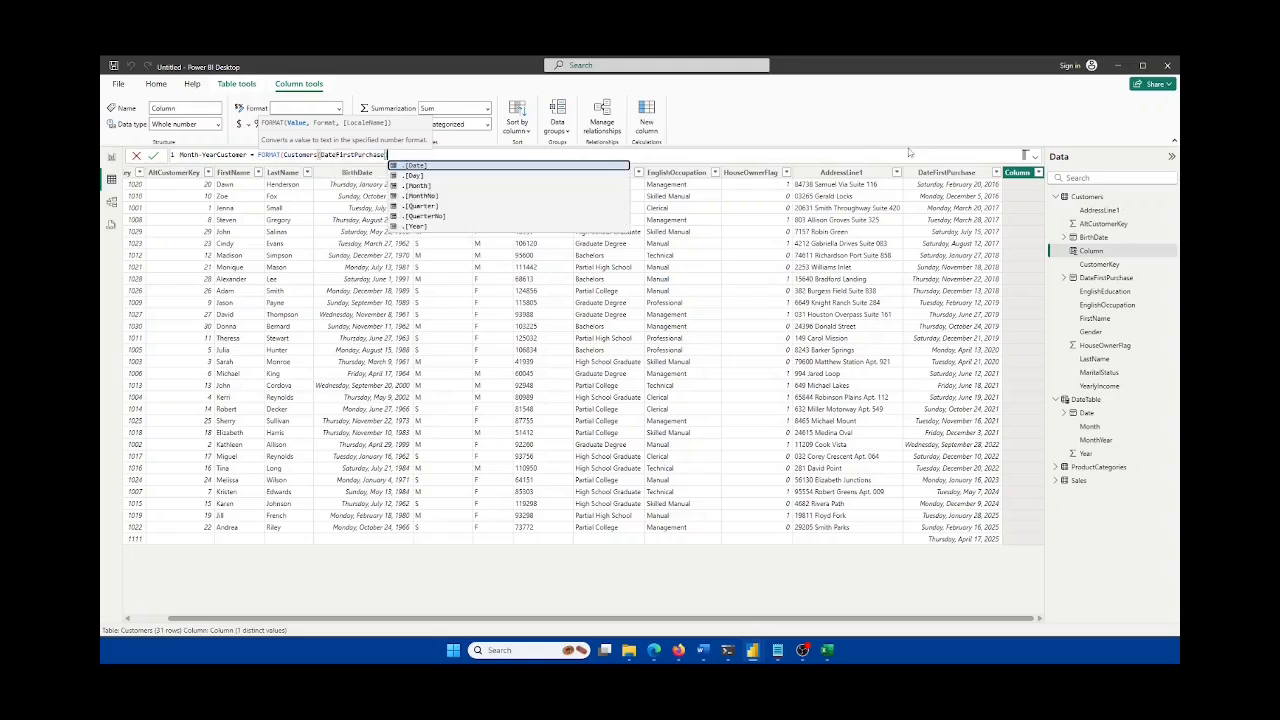
type("], \"MMM YYYY")
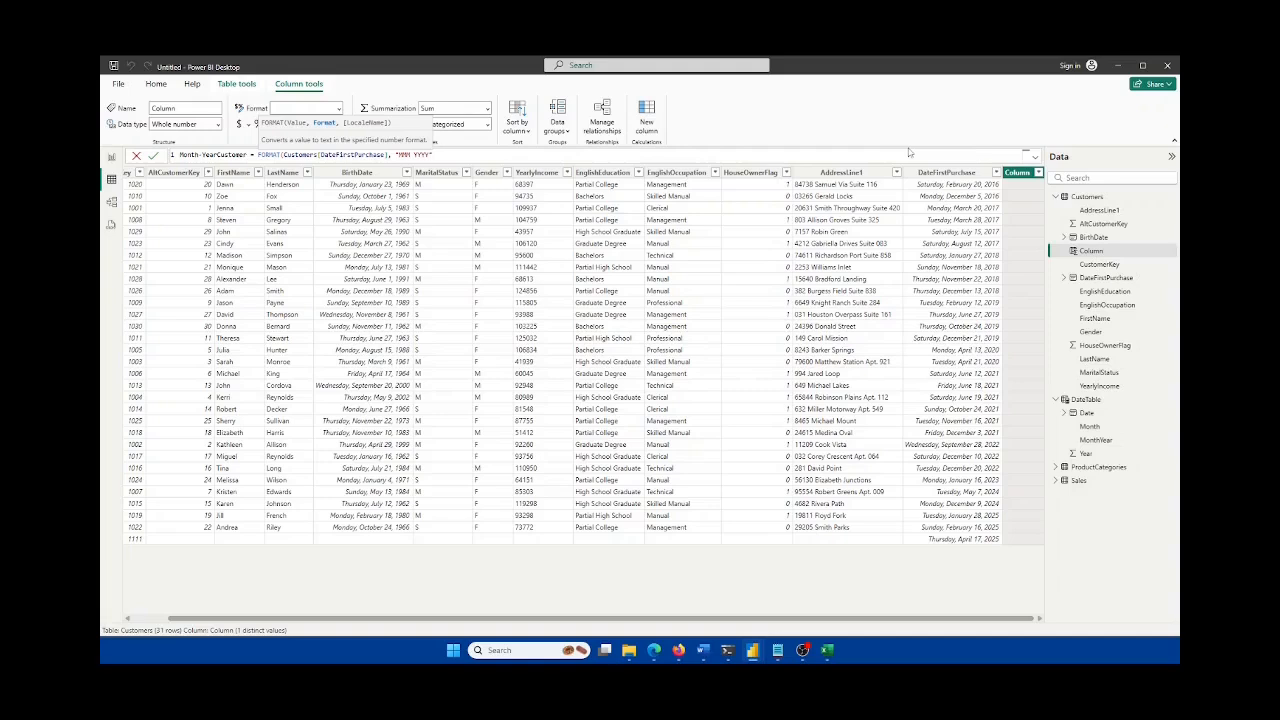
type("\")")
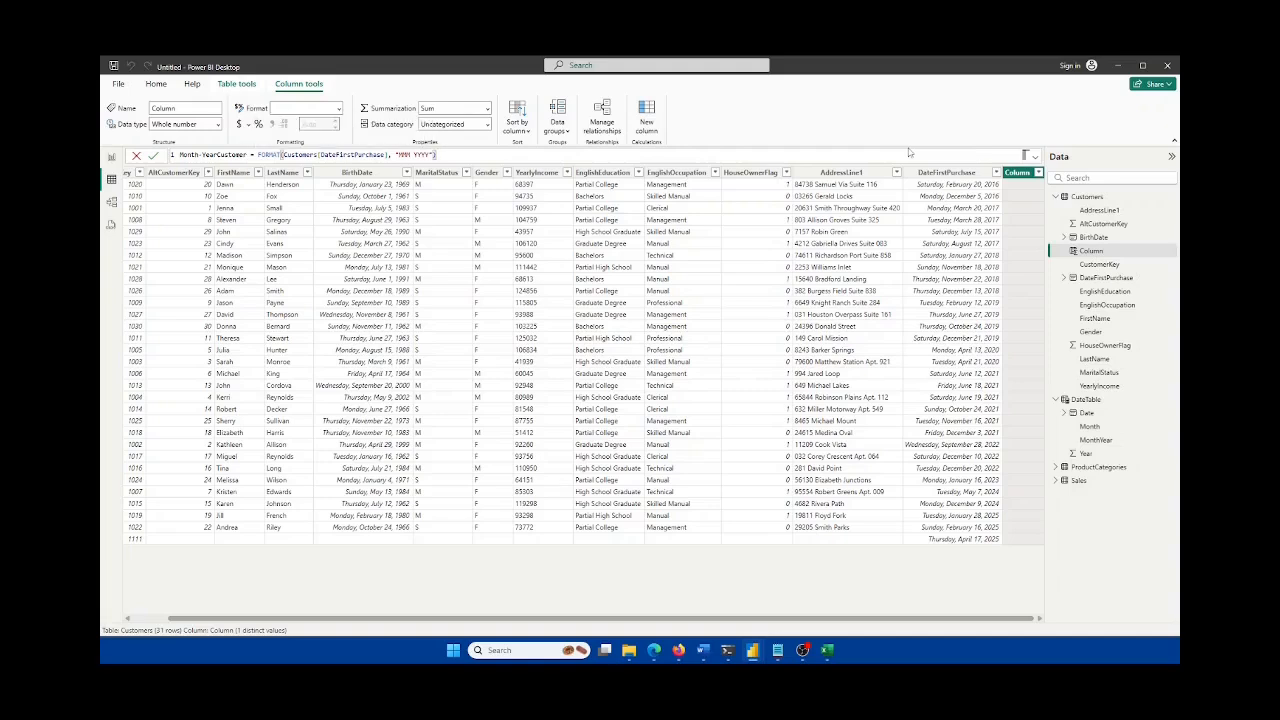
left_click(153, 156)
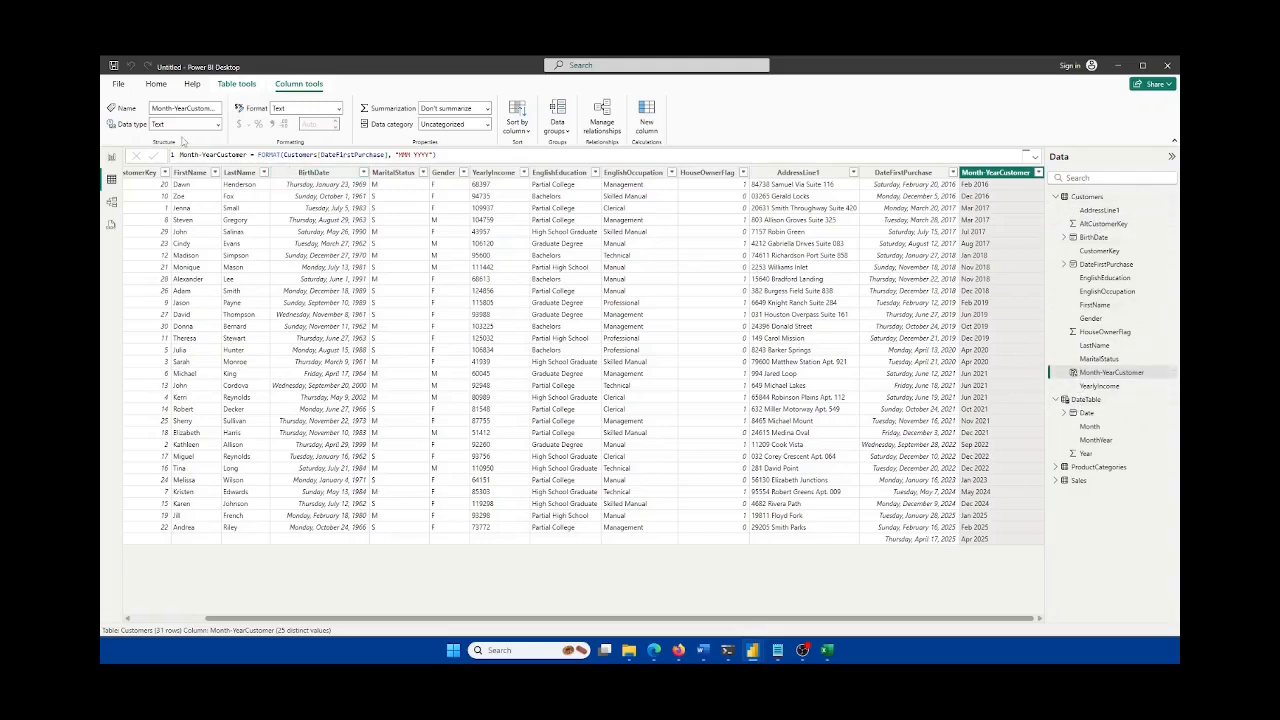
left_click(111, 201)
left_click(550, 226)
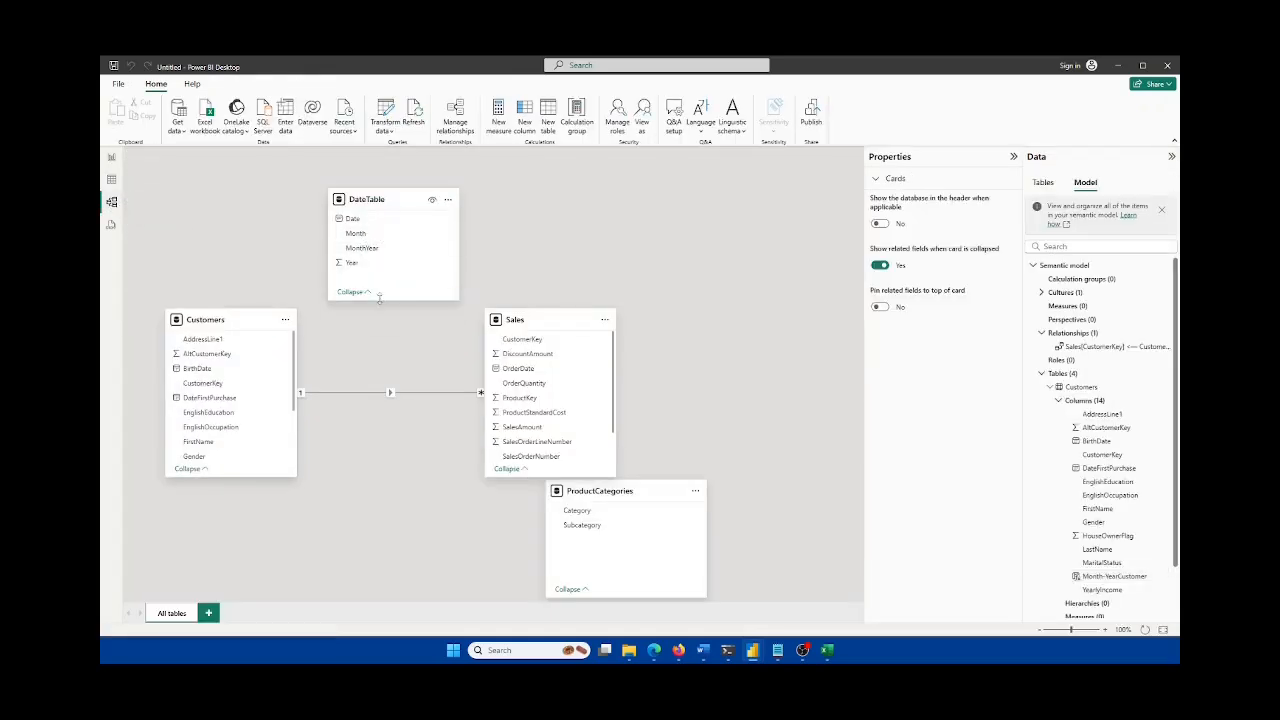
Step: Enlarge the Customers card and drag DateTable MonthYear onto Customers Month-YearCustomer to relate them
left_click_drag(258, 479, 256, 512)
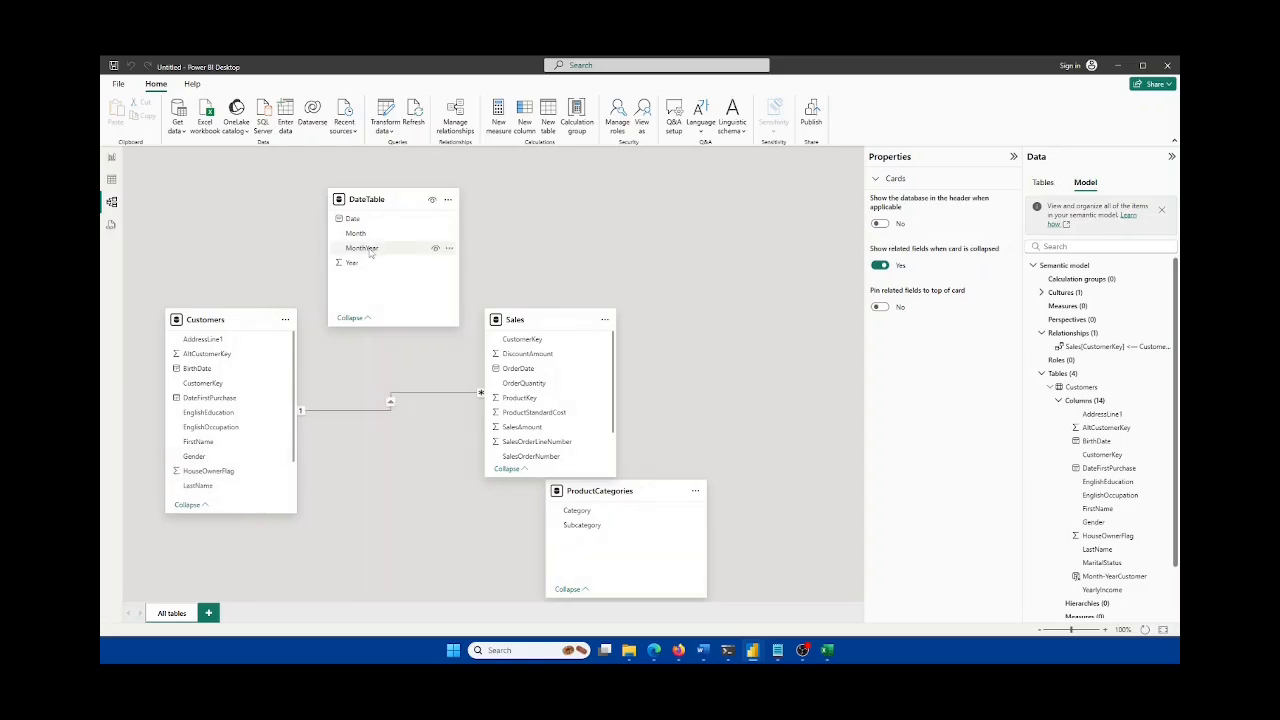
scroll(210, 475, "down", 2)
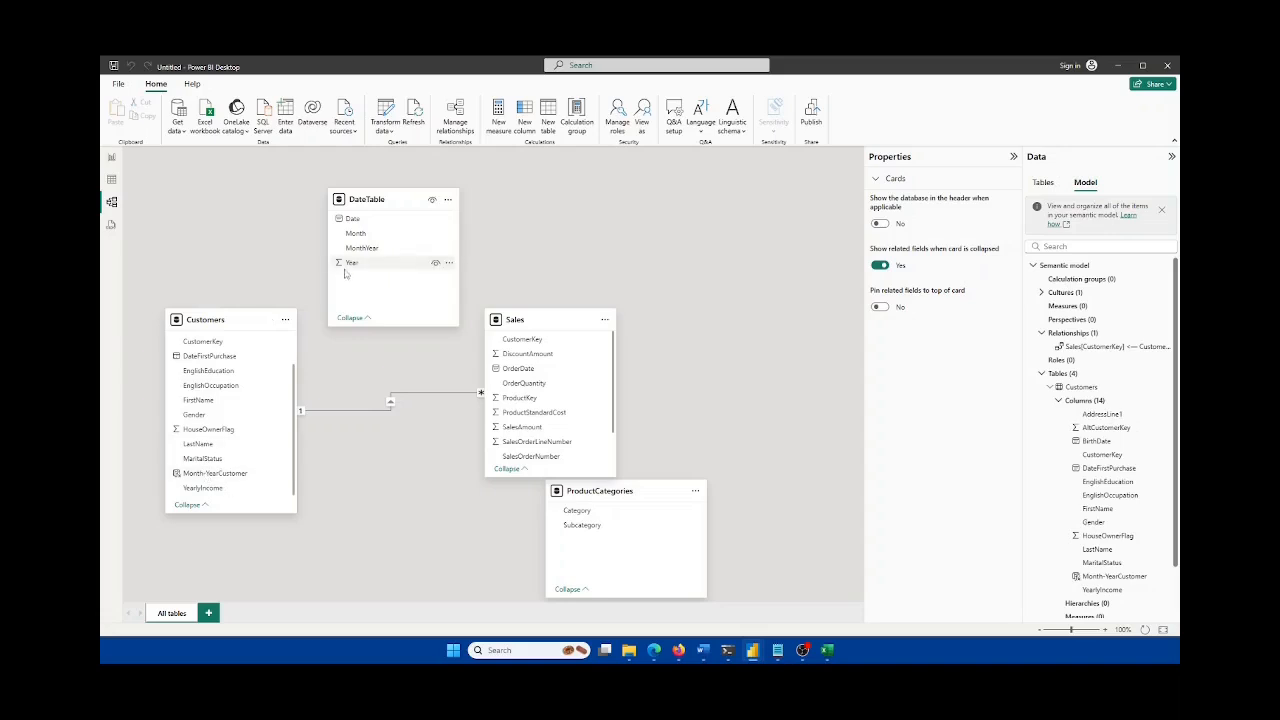
left_click_drag(360, 248, 199, 481)
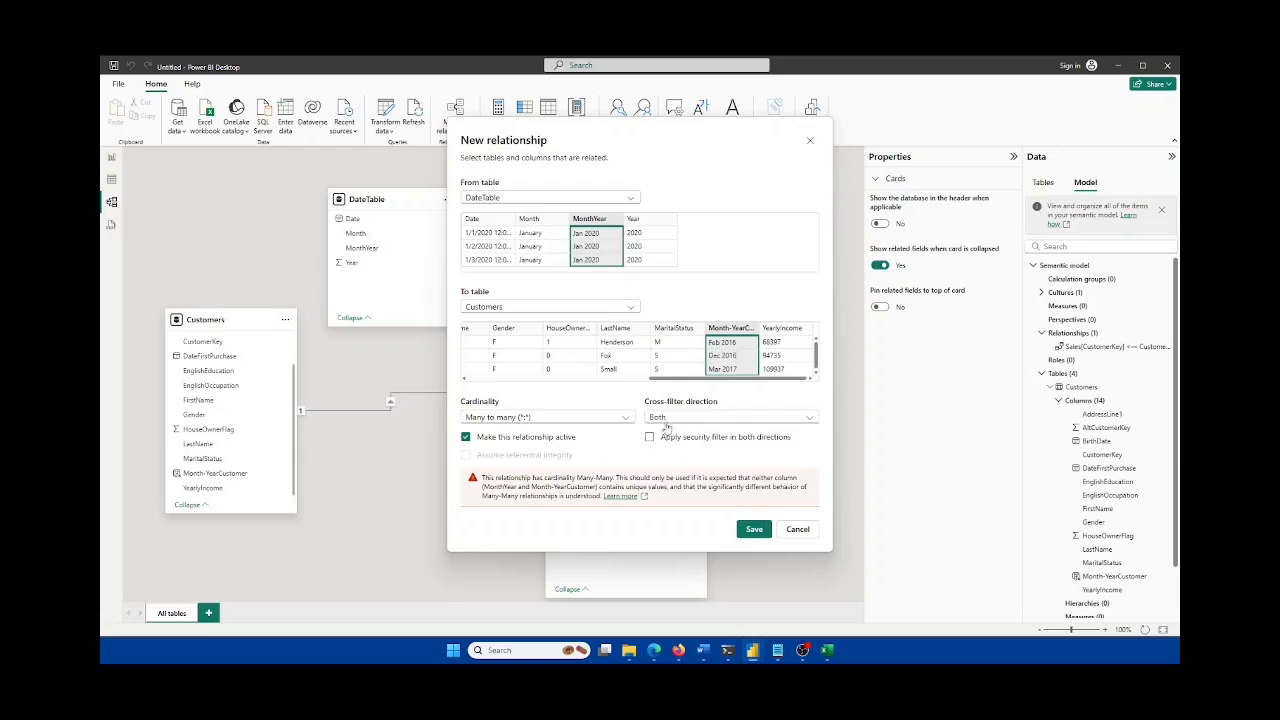
Step: Save the many-to-many relationship and arrange the Customers, Sales and ProductCategories cards side by side
left_click(754, 530)
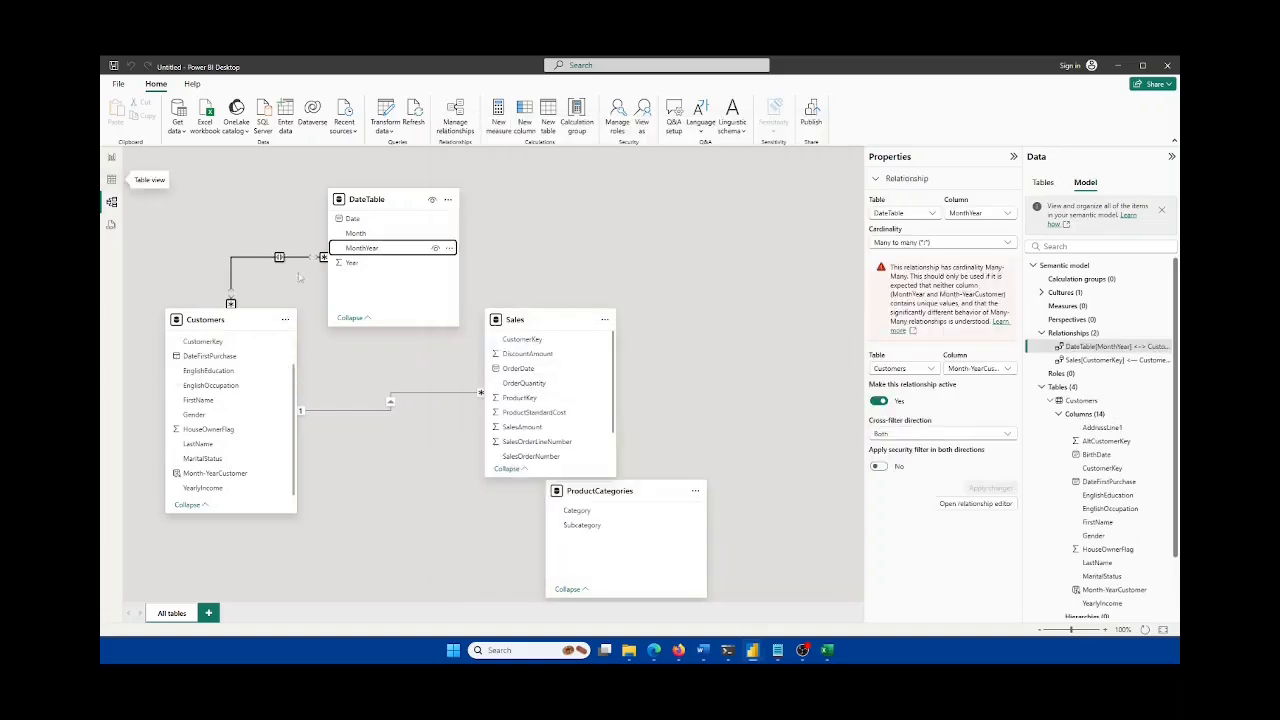
left_click_drag(248, 322, 246, 340)
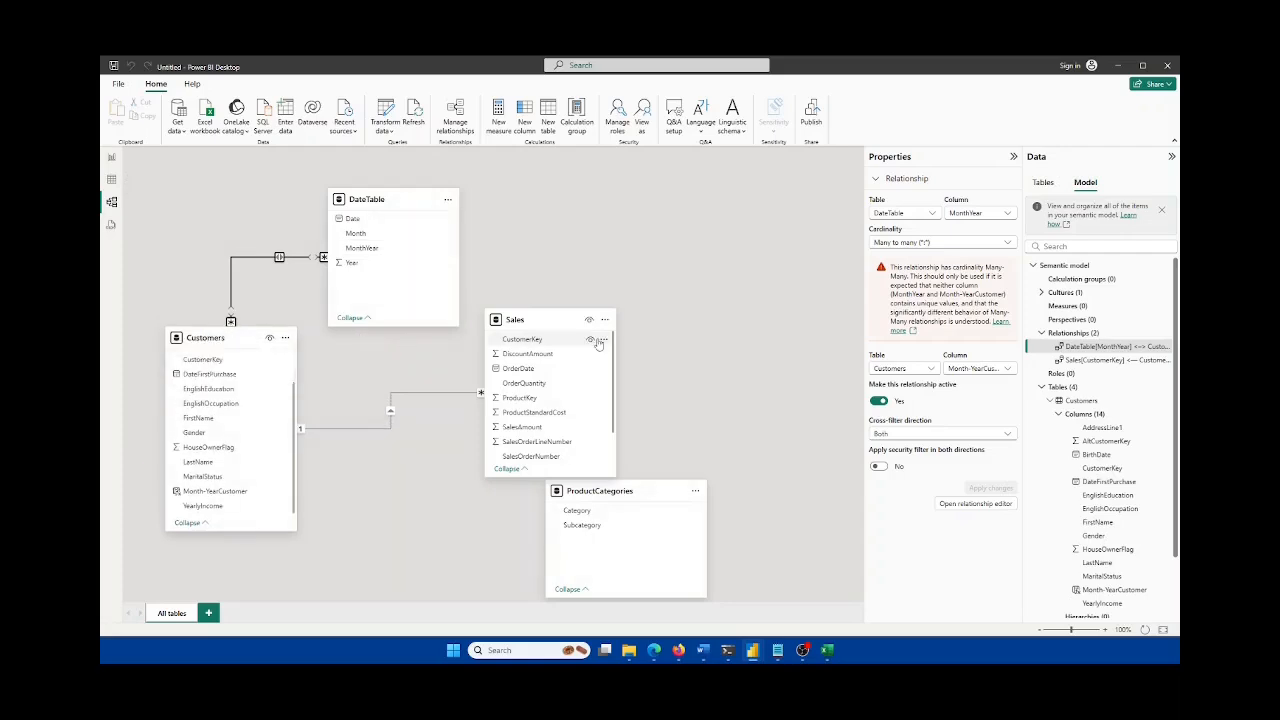
left_click_drag(561, 325, 477, 360)
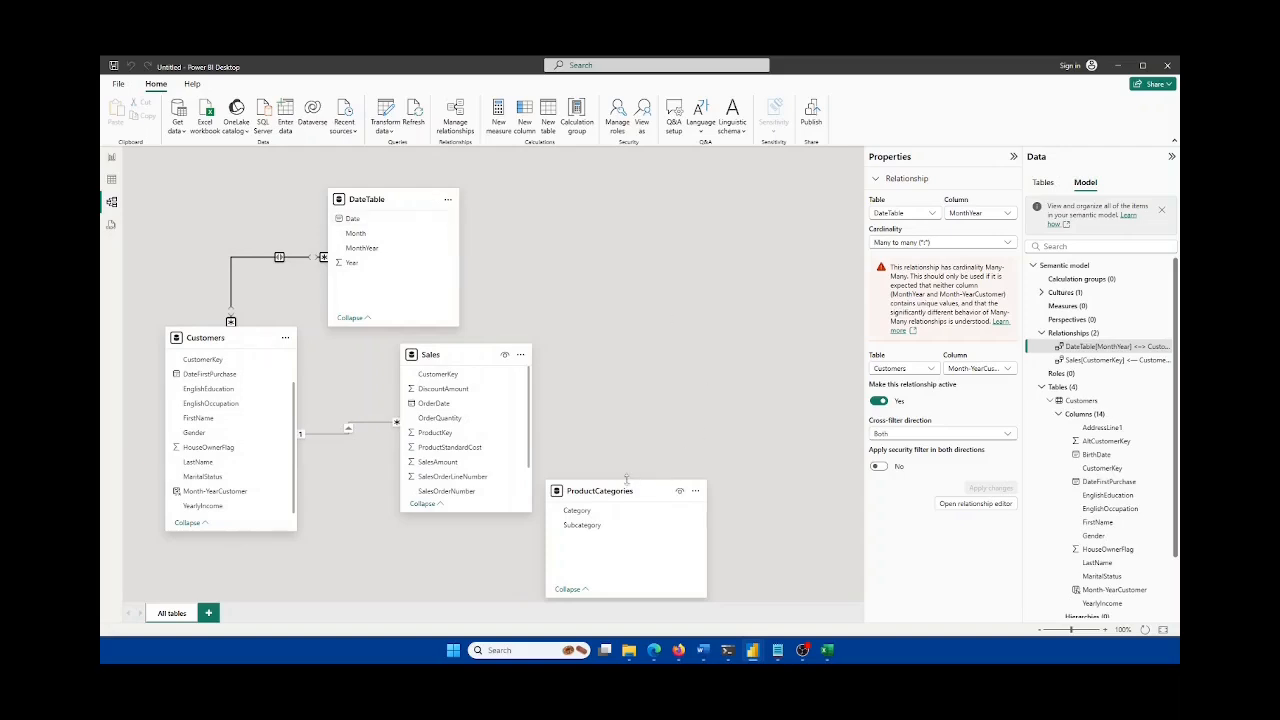
left_click_drag(634, 494, 659, 357)
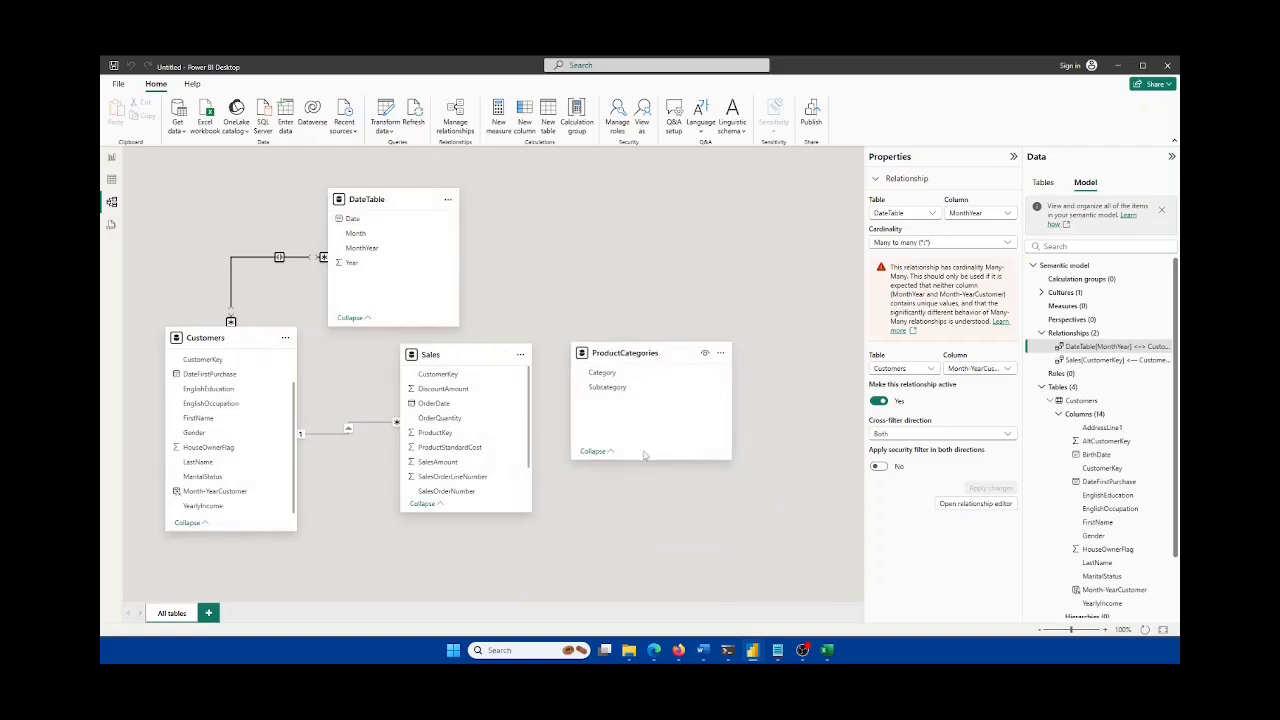
left_click_drag(646, 458, 675, 512)
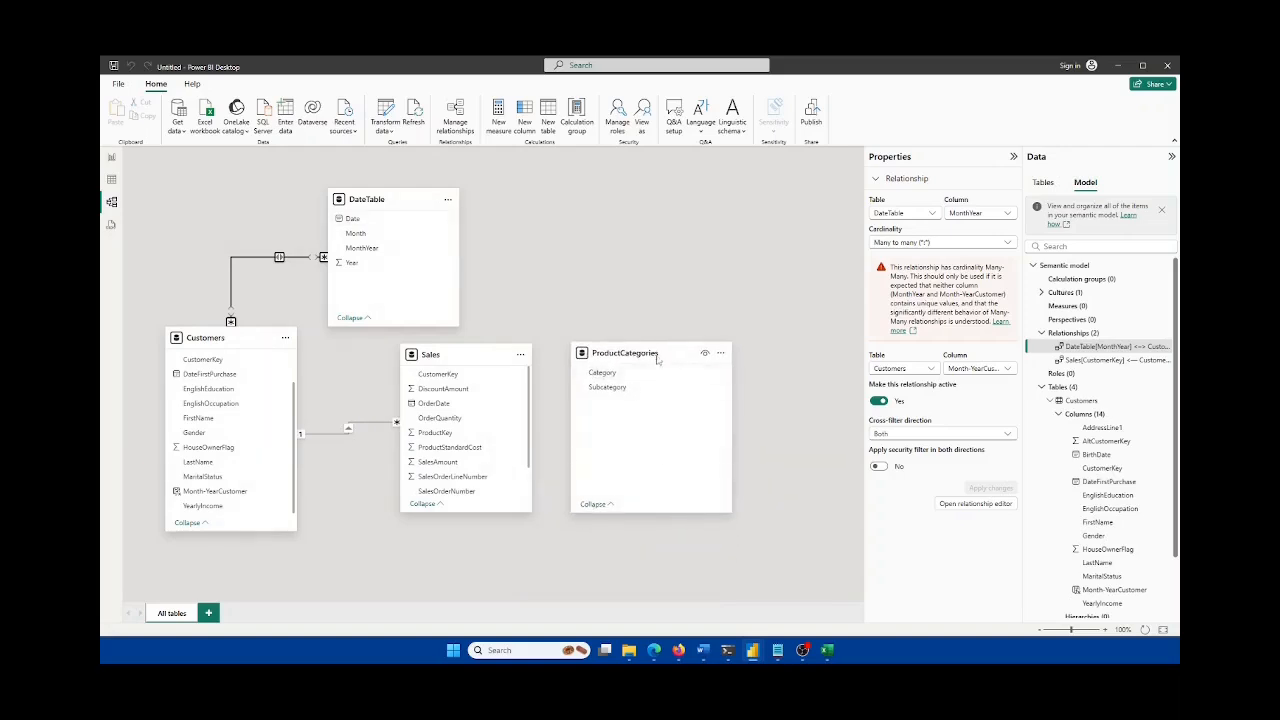
mouse_move(660, 361)
left_mouse_down()
mouse_move(642, 360)
mouse_move(665, 364)
left_mouse_up()
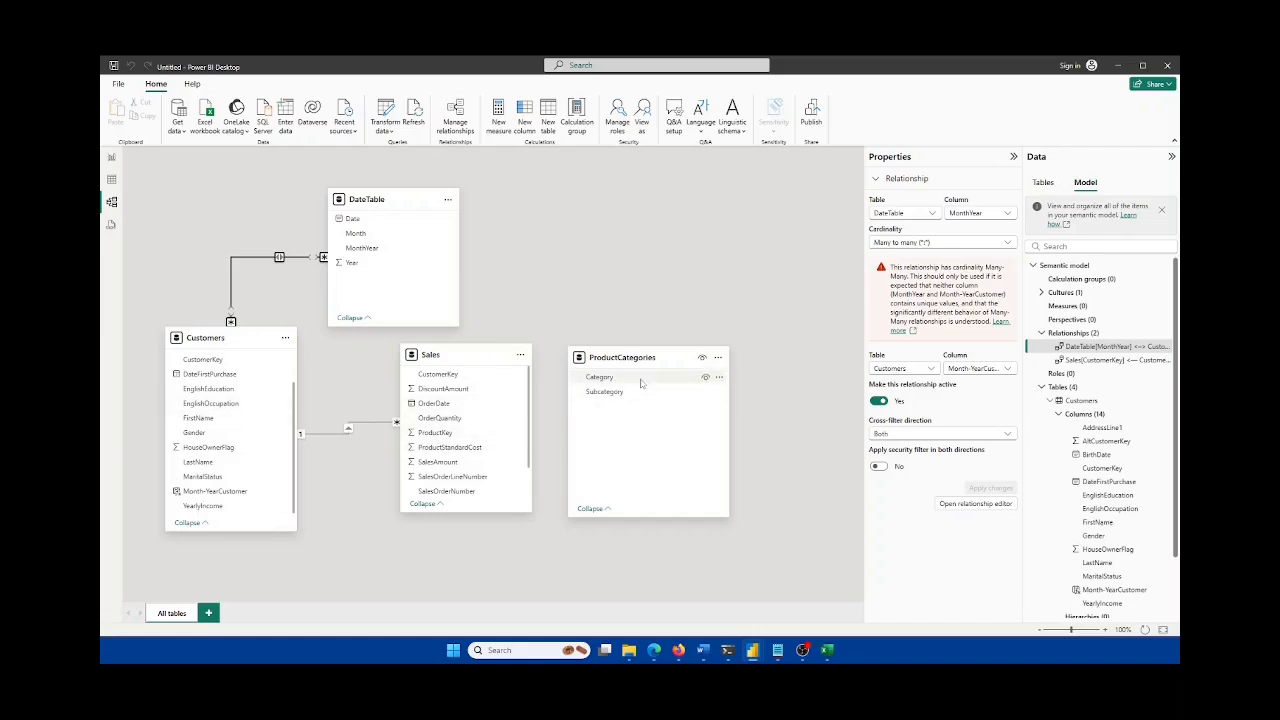
left_click(112, 160)
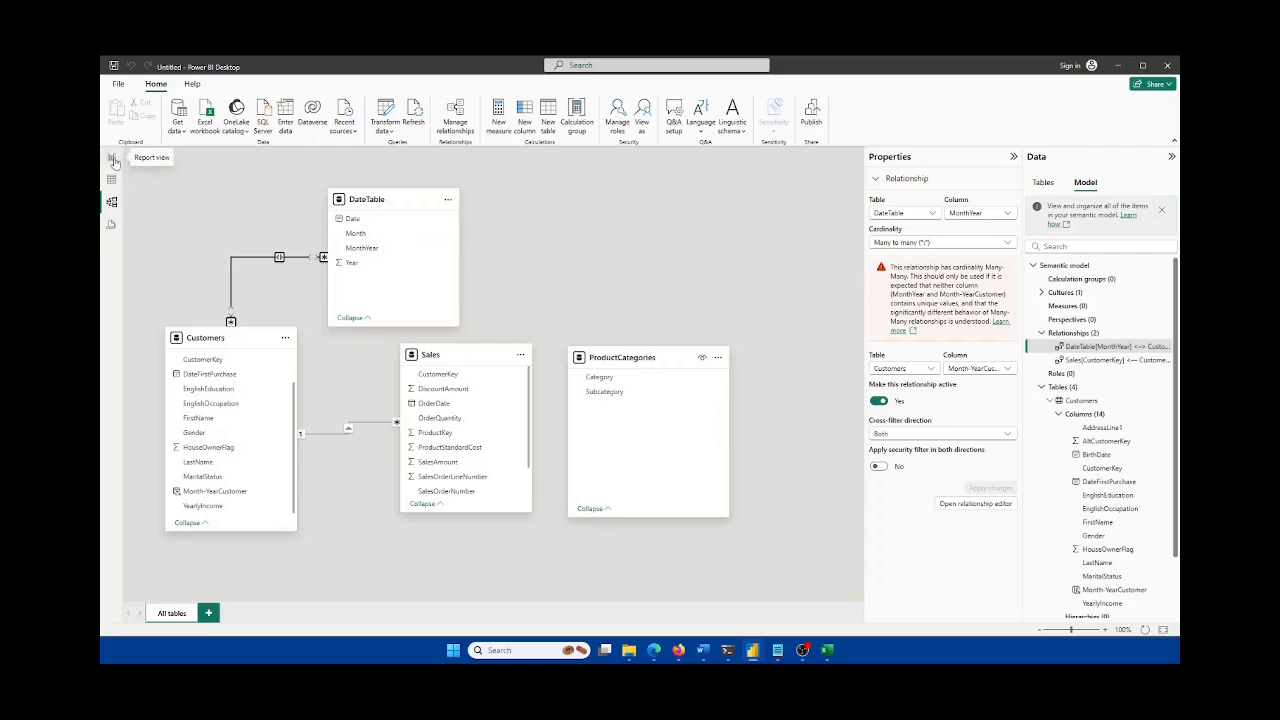
Step: Return to the model diagram and highlight the many-to-many relationship warning text
left_click(110, 204)
left_click(112, 160)
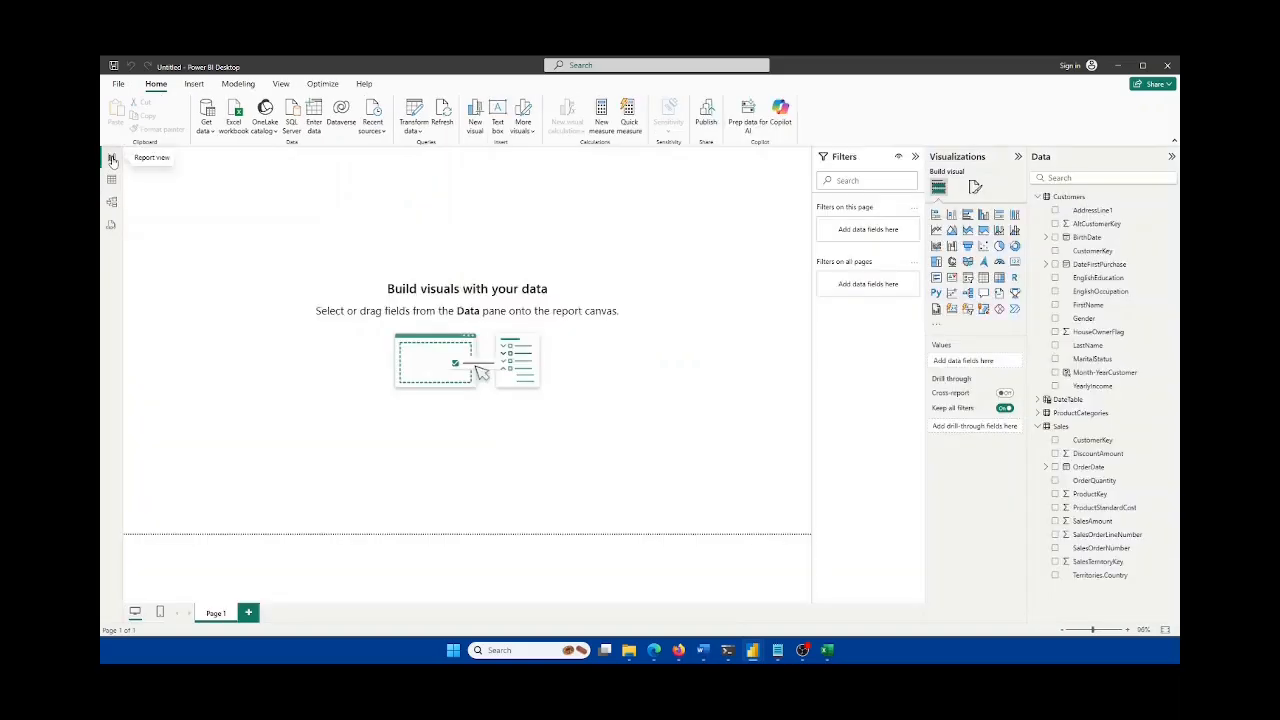
left_click(112, 202)
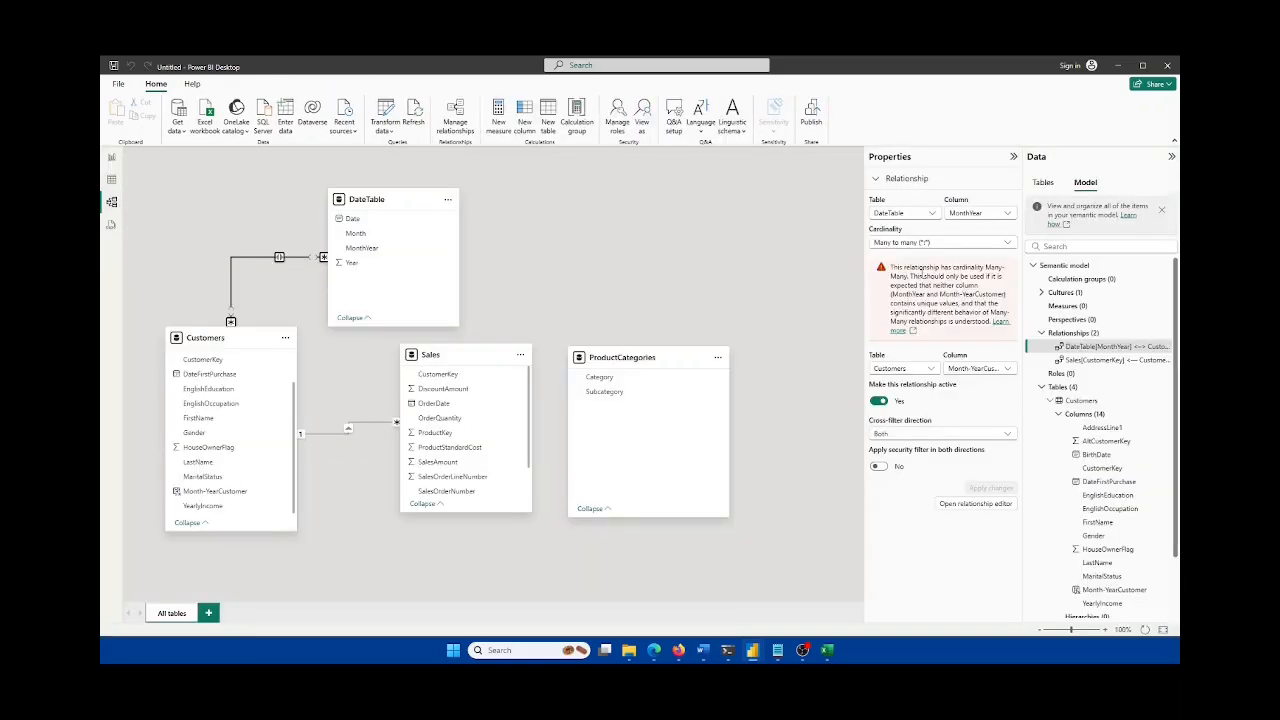
left_click_drag(891, 267, 979, 325)
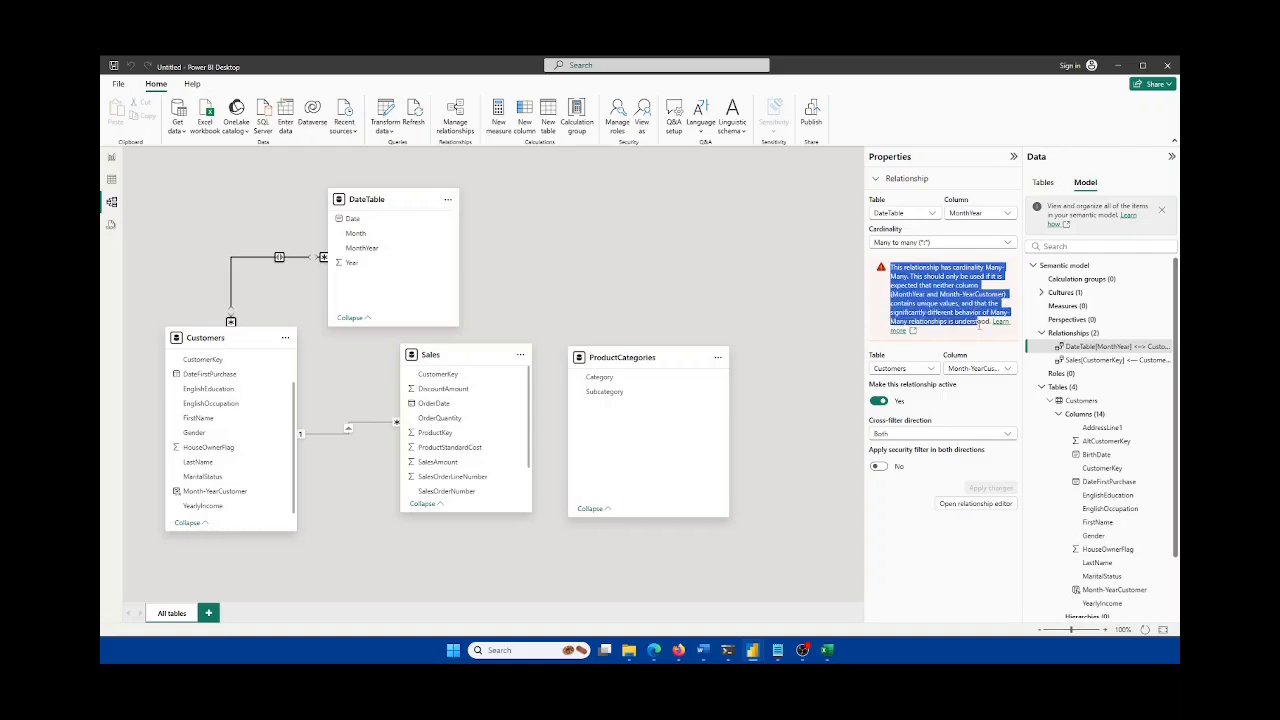
Step: Review the DateTable–Customers relationship settings and cancel without changes
left_click(283, 258)
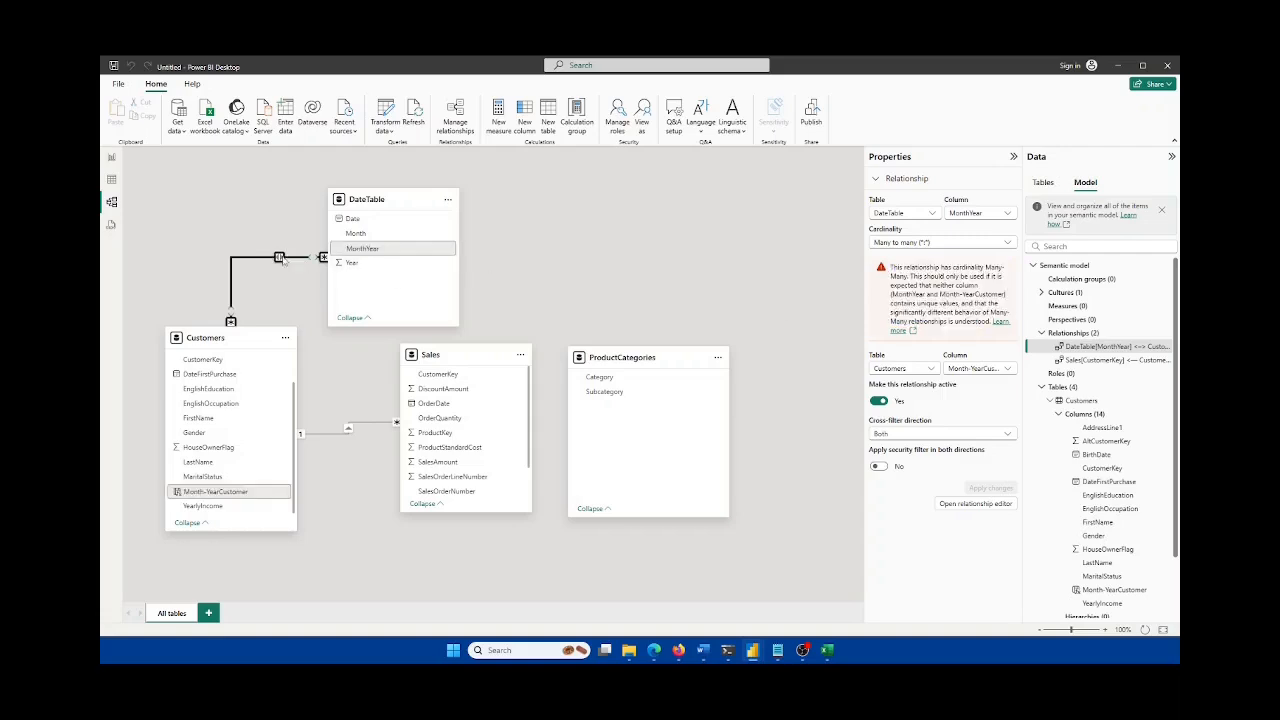
double_click(283, 258)
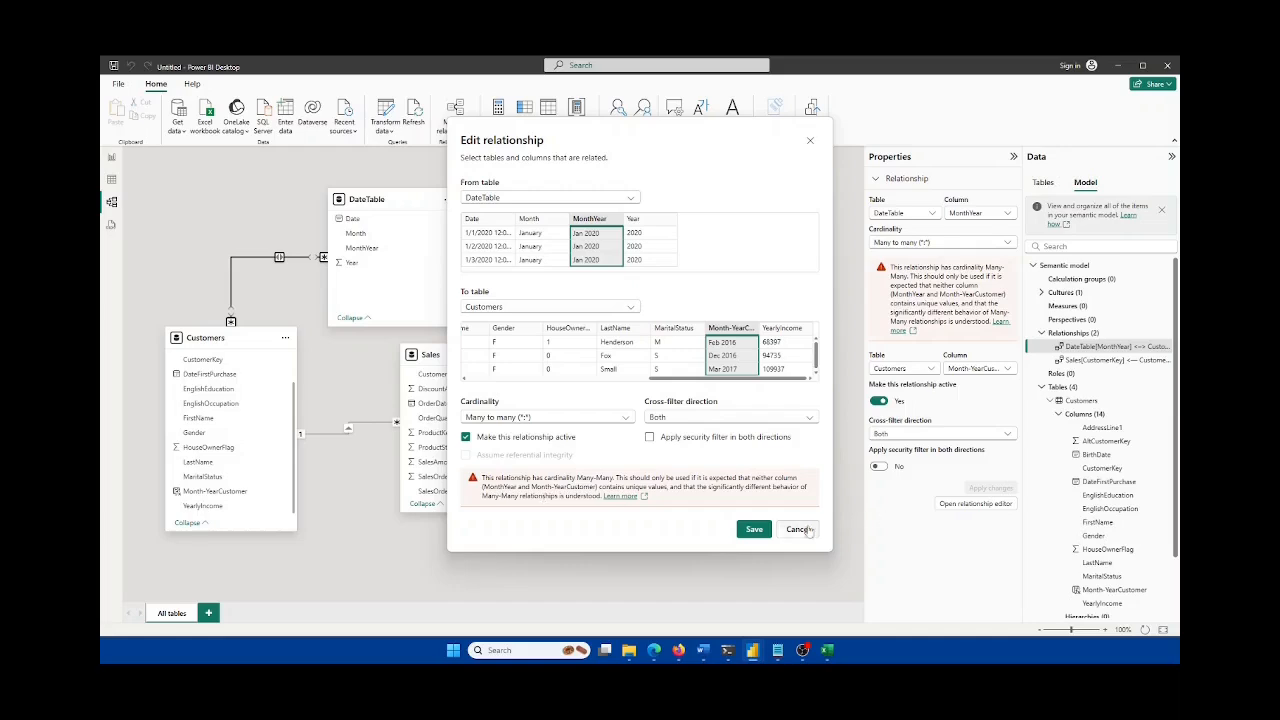
left_click(768, 536)
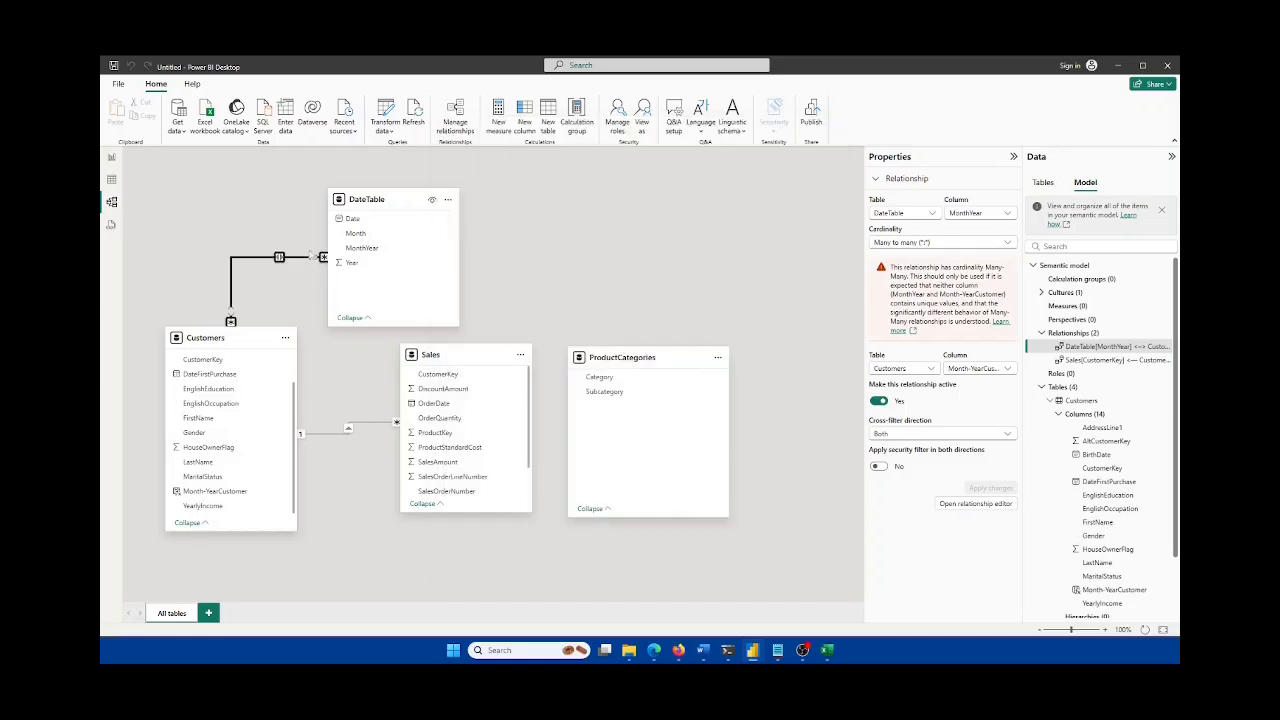
left_click(112, 157)
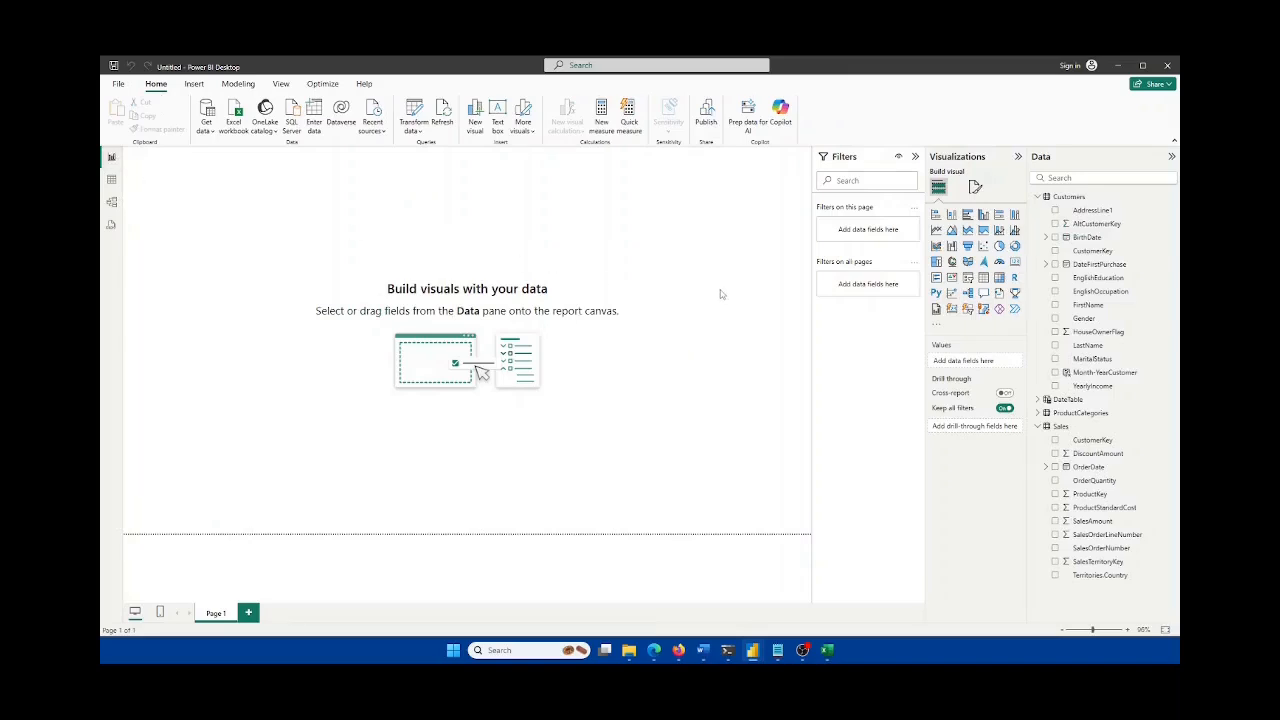
Step: Display the Sales table's 20 rows, with CustomerKey, OrderDate and SalesAmount, in table view
left_click(112, 180)
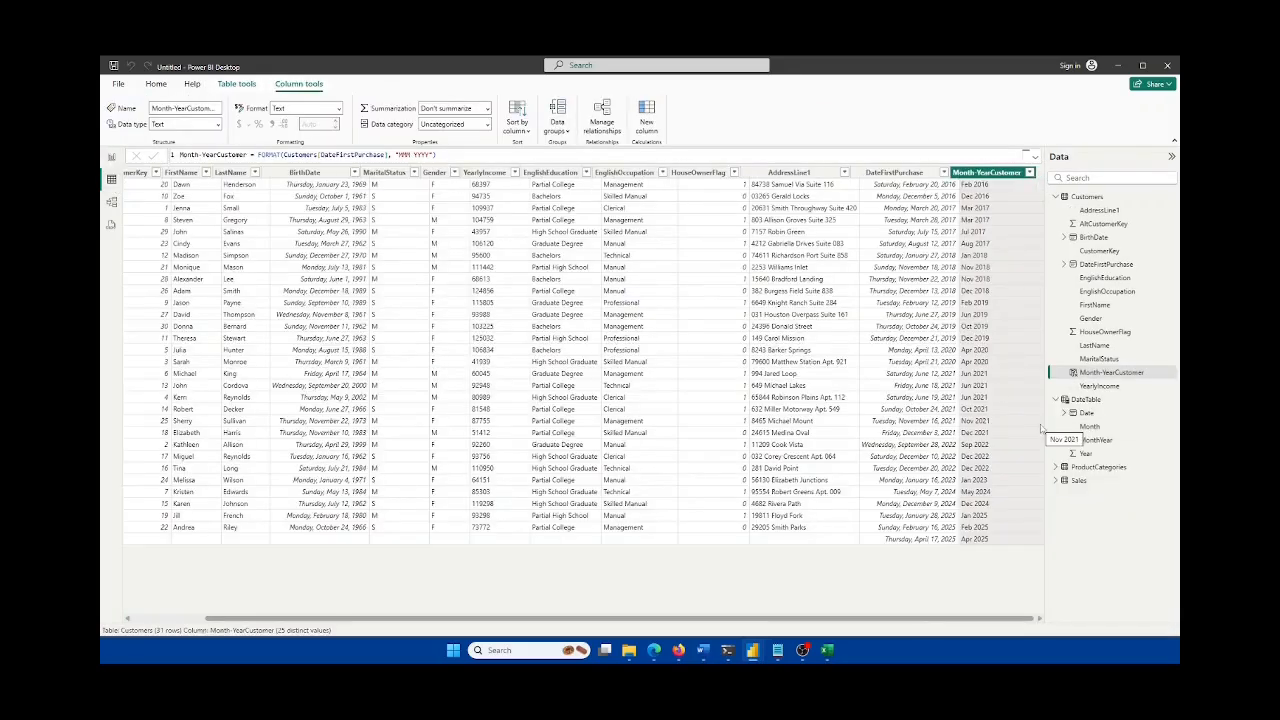
left_click(112, 157)
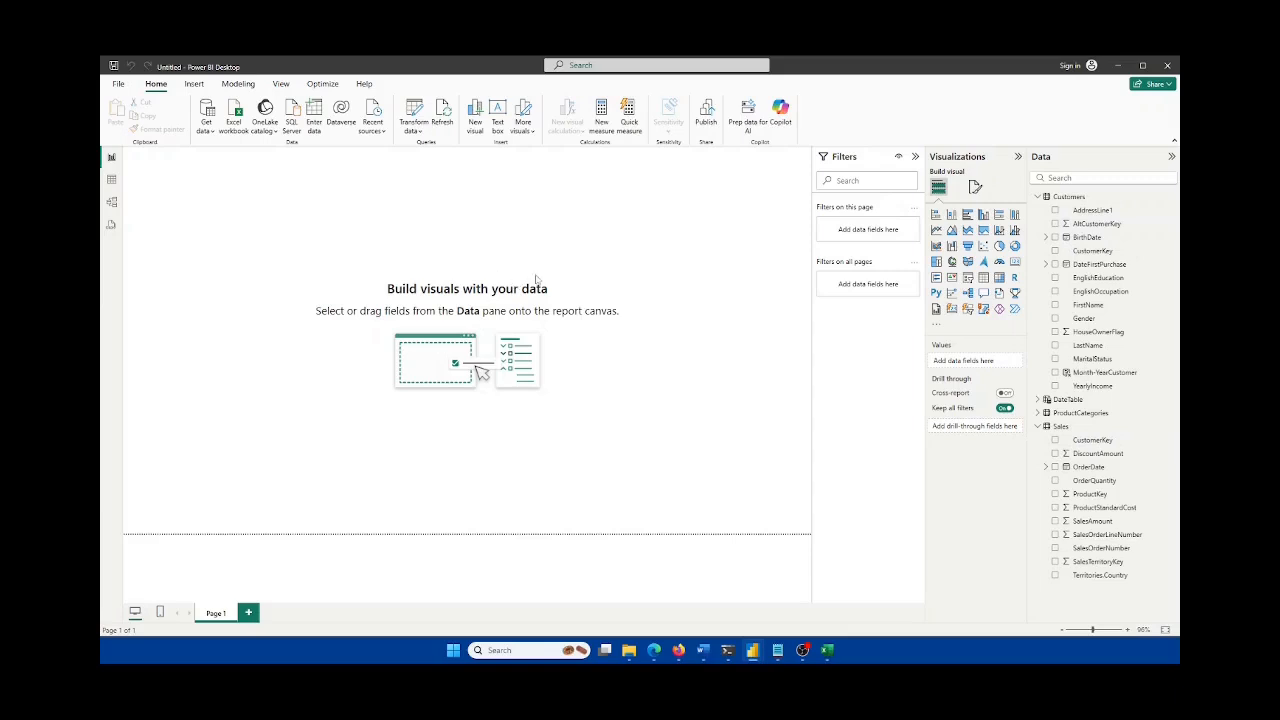
left_click(112, 201)
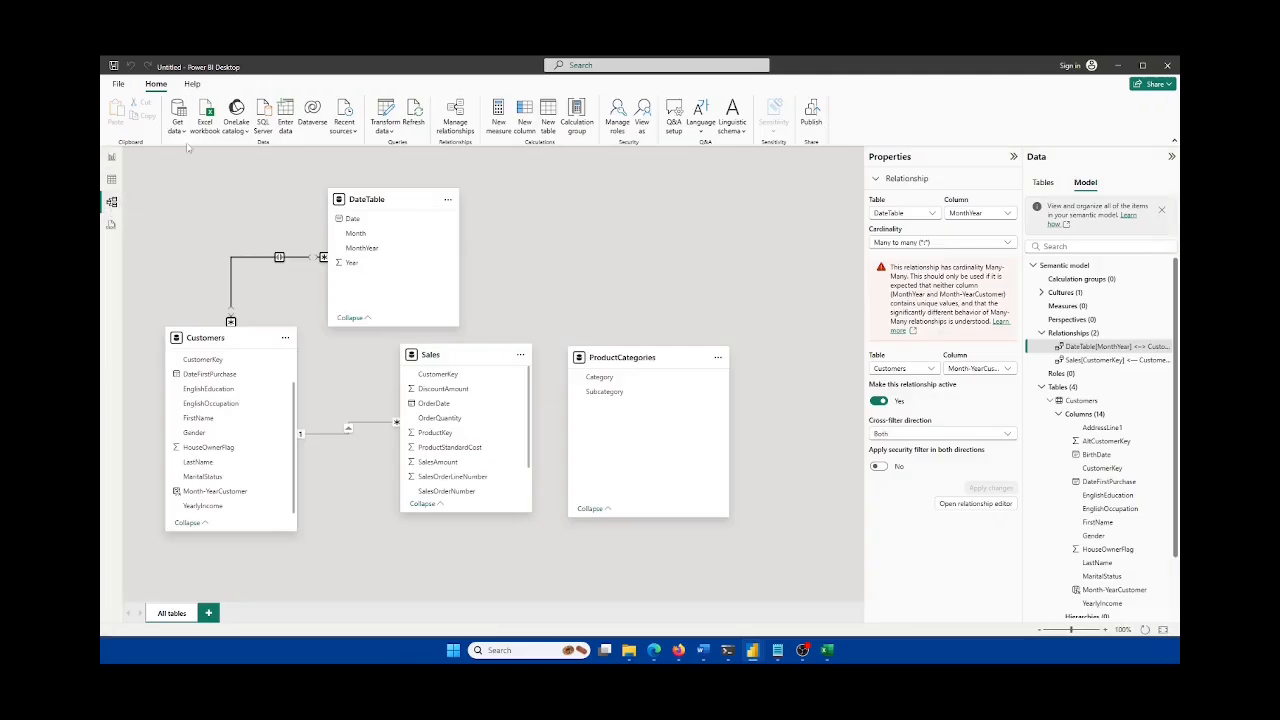
left_click(112, 157)
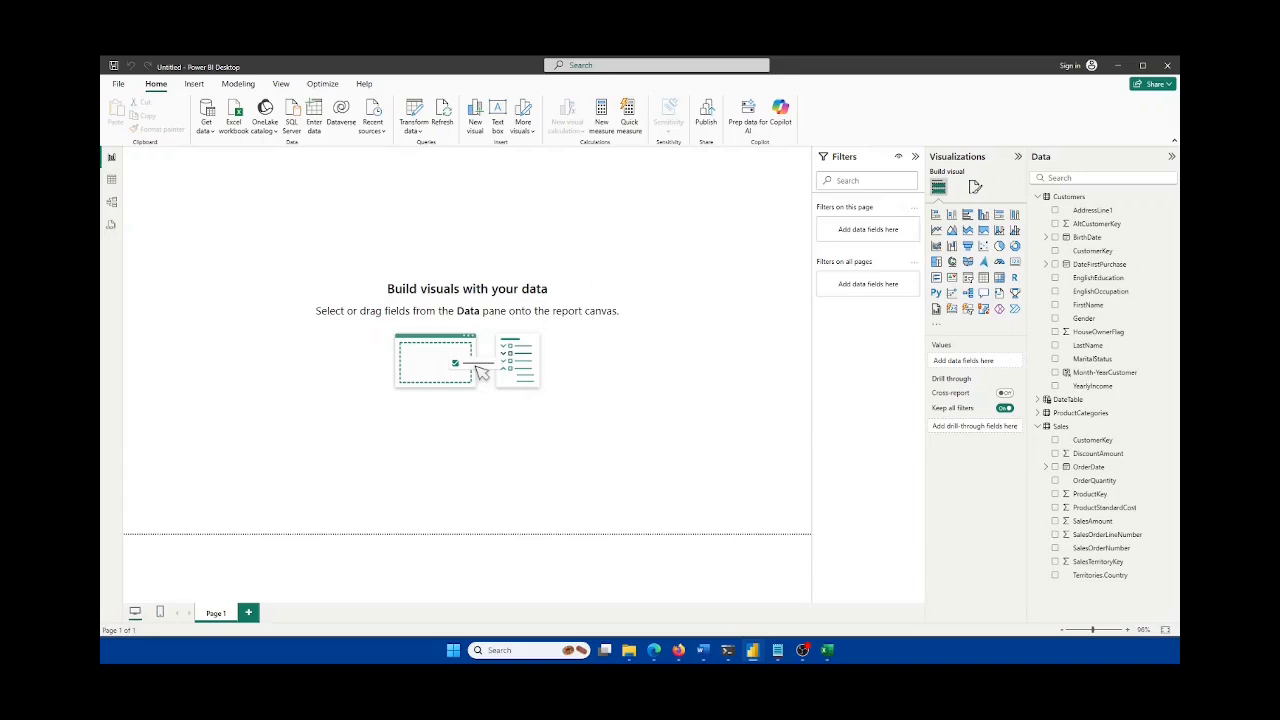
key("super+d")
key("super+d")
left_click(113, 184)
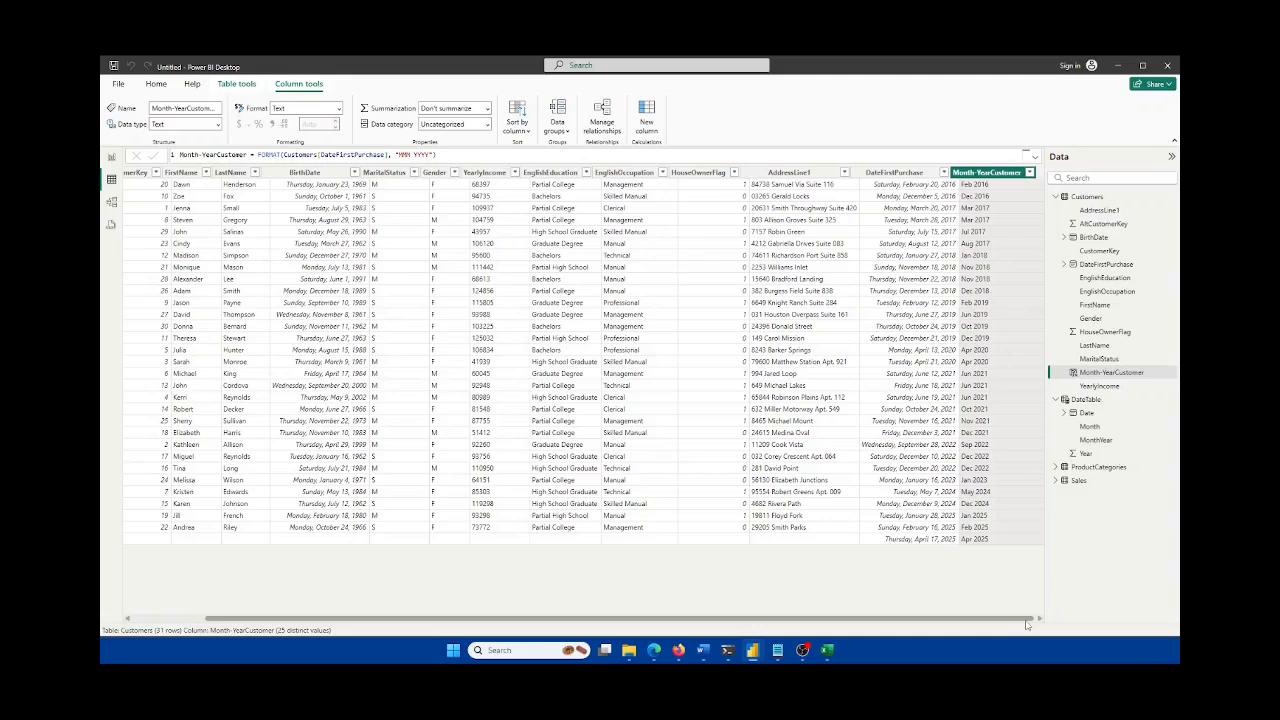
left_click_drag(1027, 619, 952, 619)
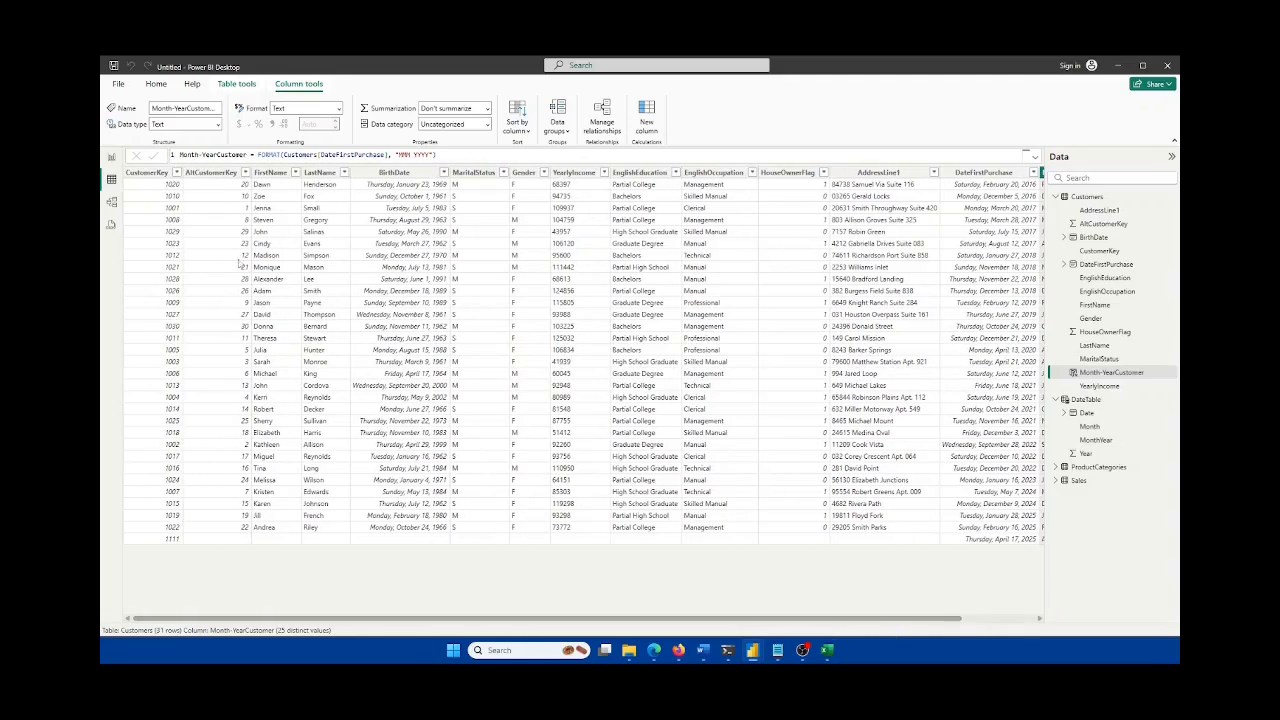
left_click(1084, 482)
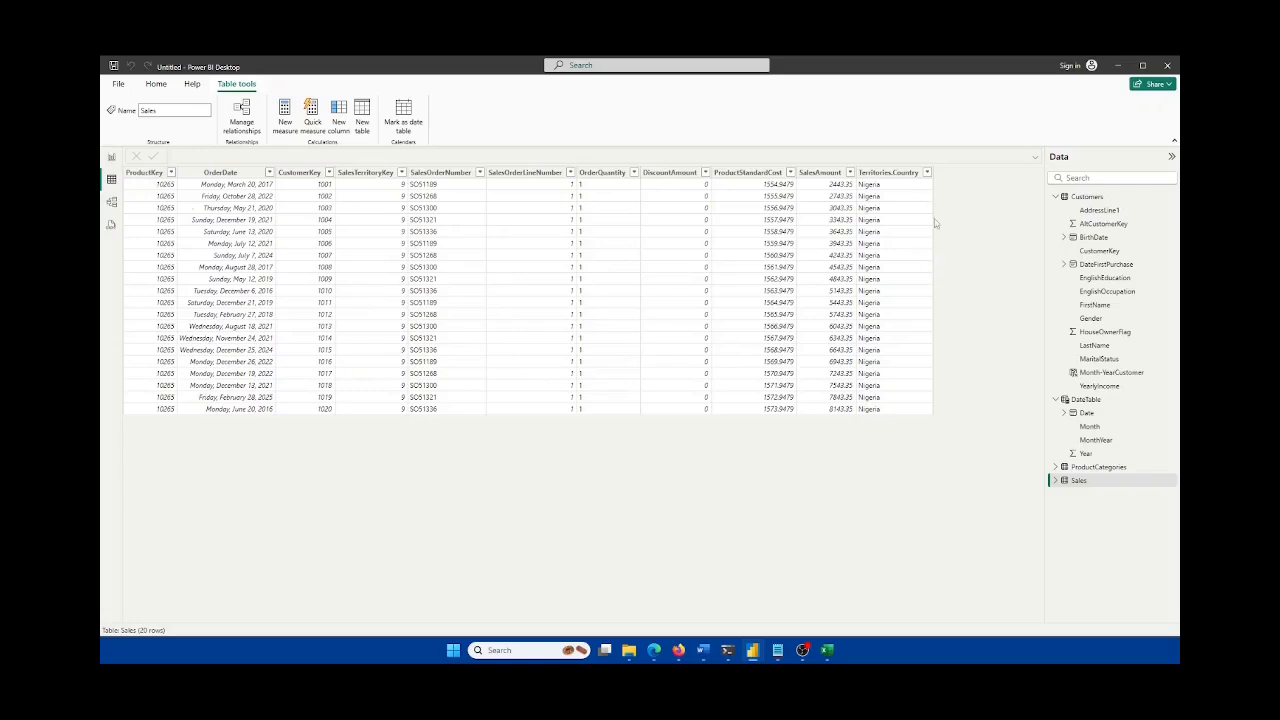
Step: Add a new Sales calculated column named DaysSinceFirstPurchase
left_click(1078, 483)
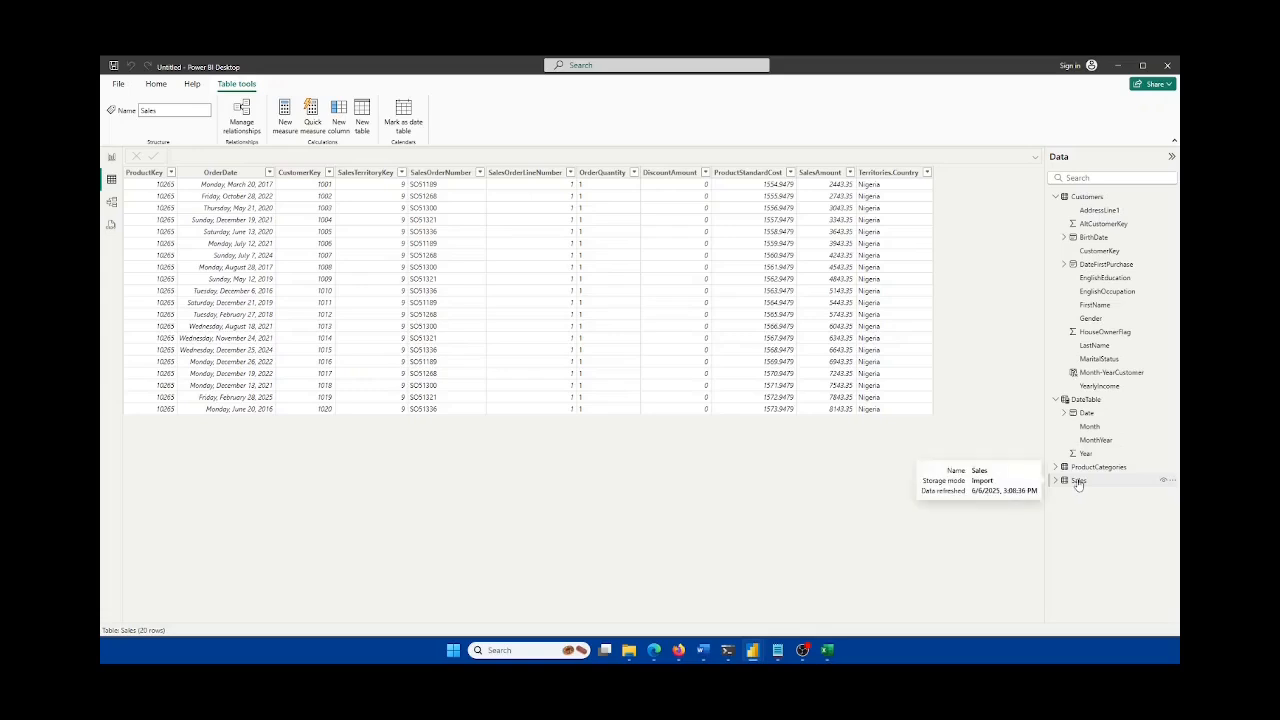
right_click(899, 176)
left_click(950, 279)
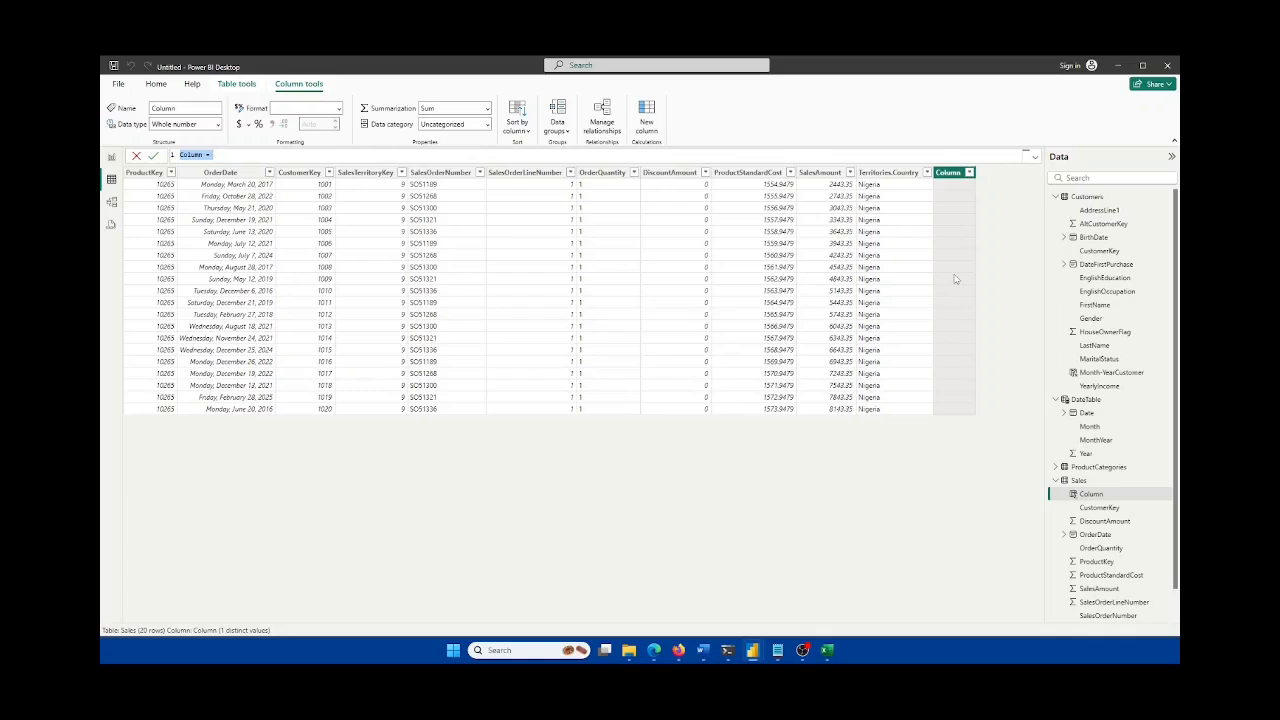
type("DaysSinceFirstPurchase =")
key("shift+Return")
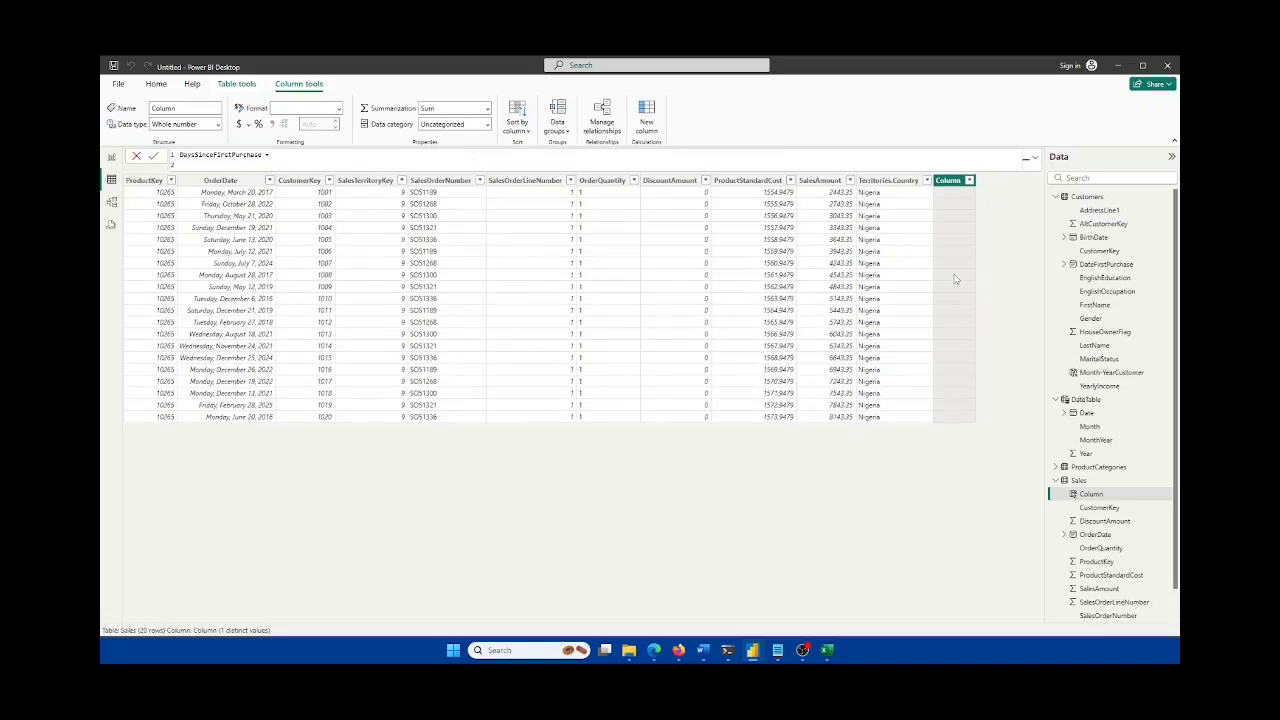
Step: Begin the formula with DATEDIFF(RELATED(Customers[DateFirstPurchase]),
type("d")
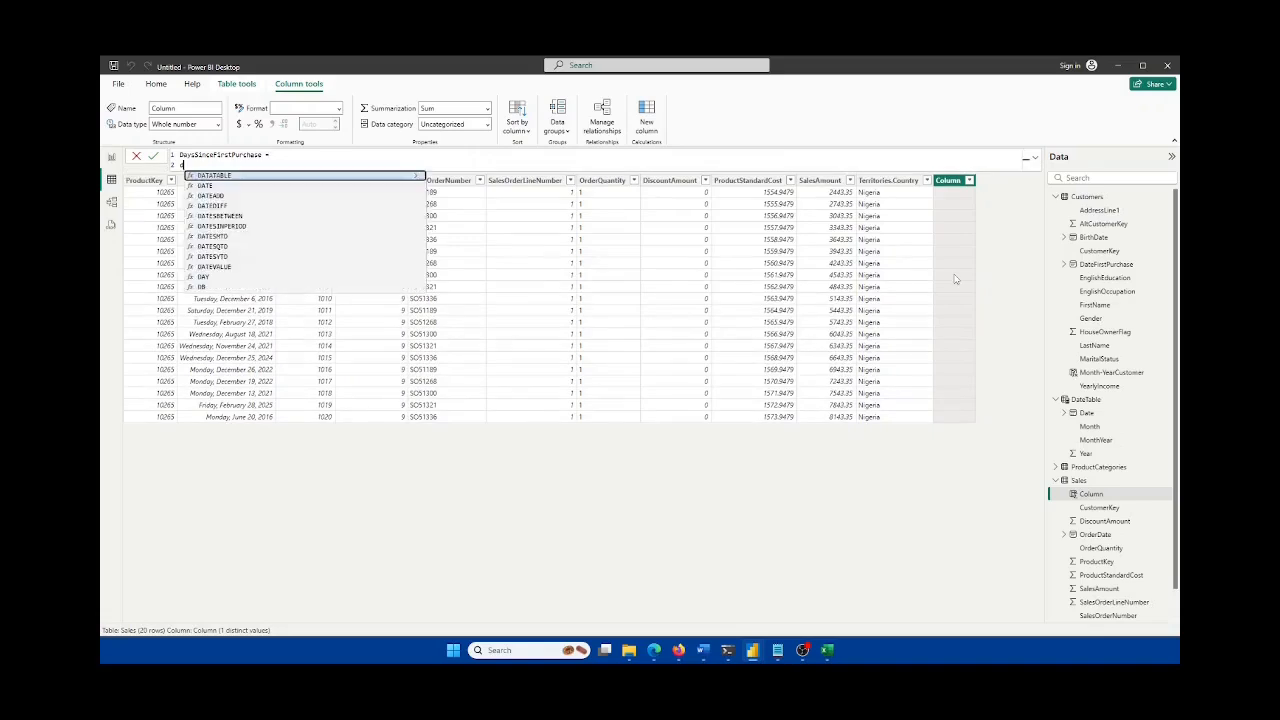
type("atedi")
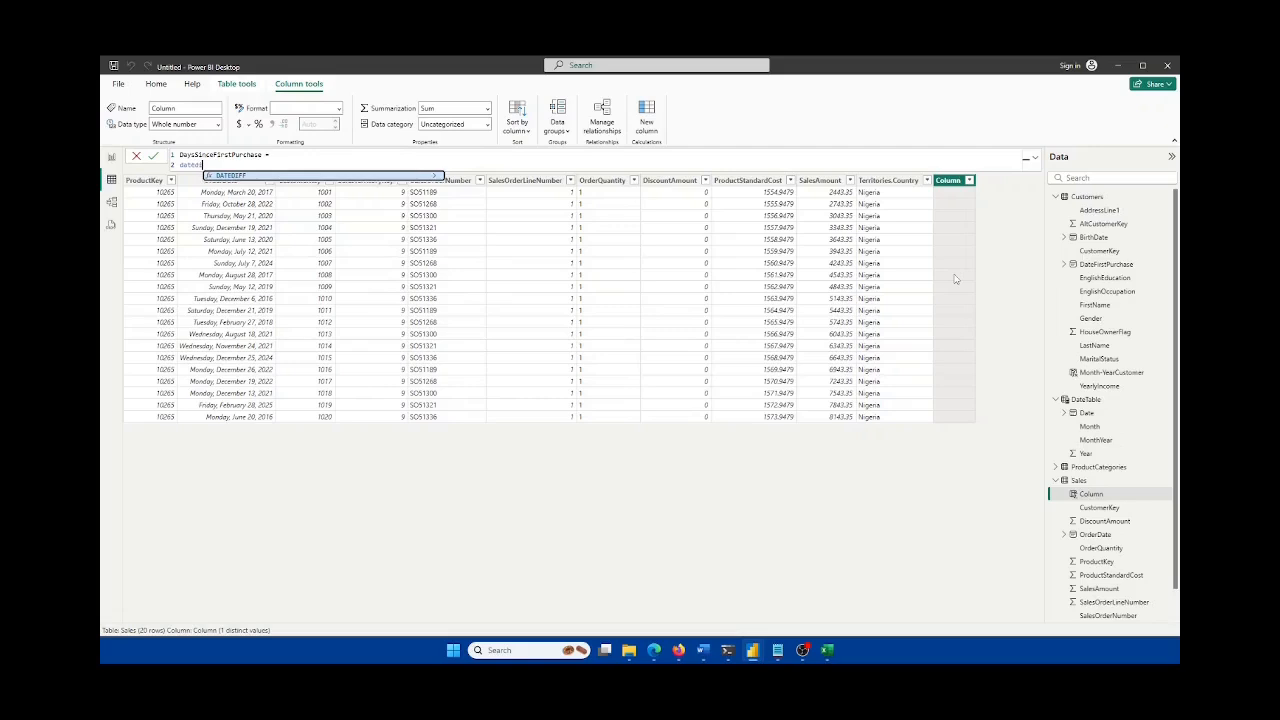
key("Tab")
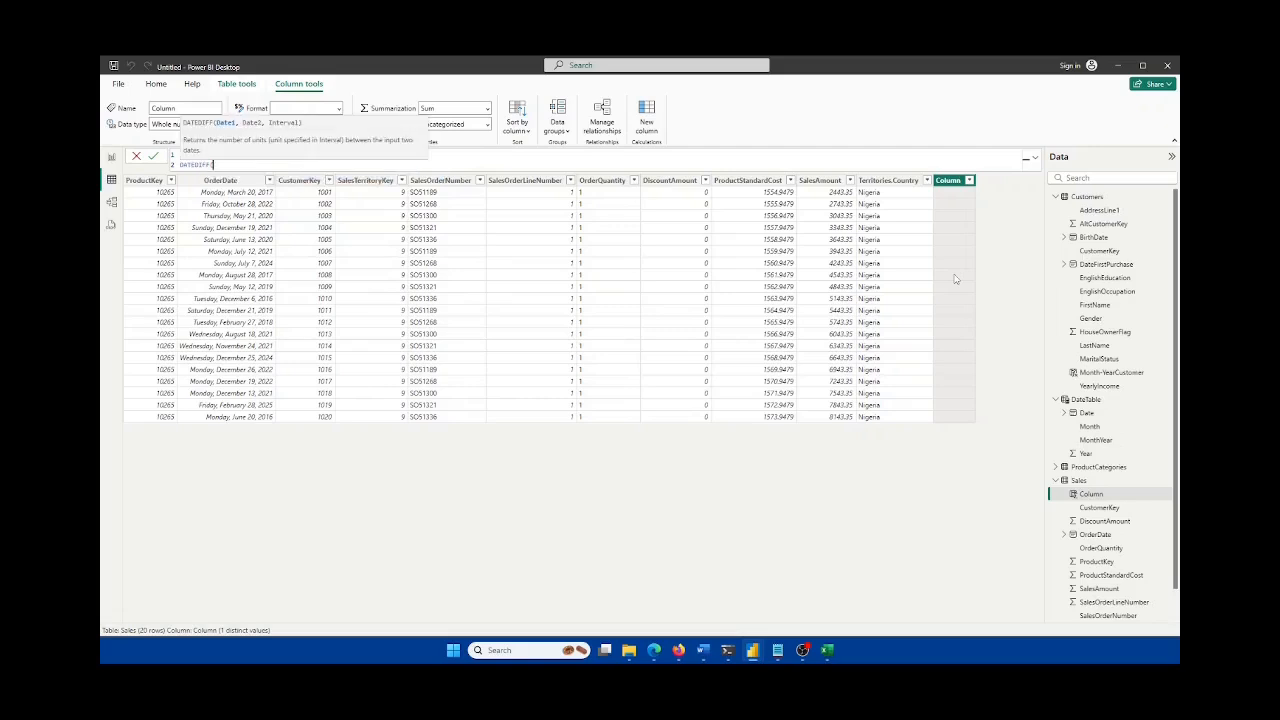
key("shift+Return")
type("rel")
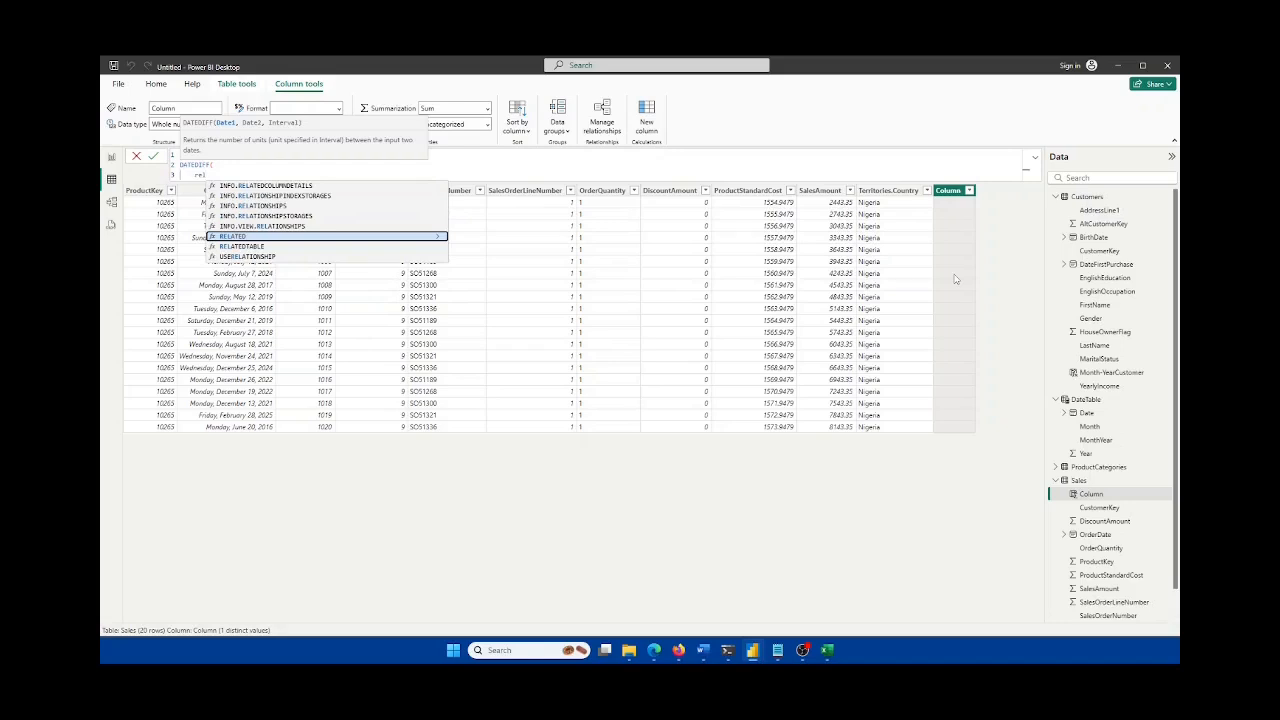
key("Tab")
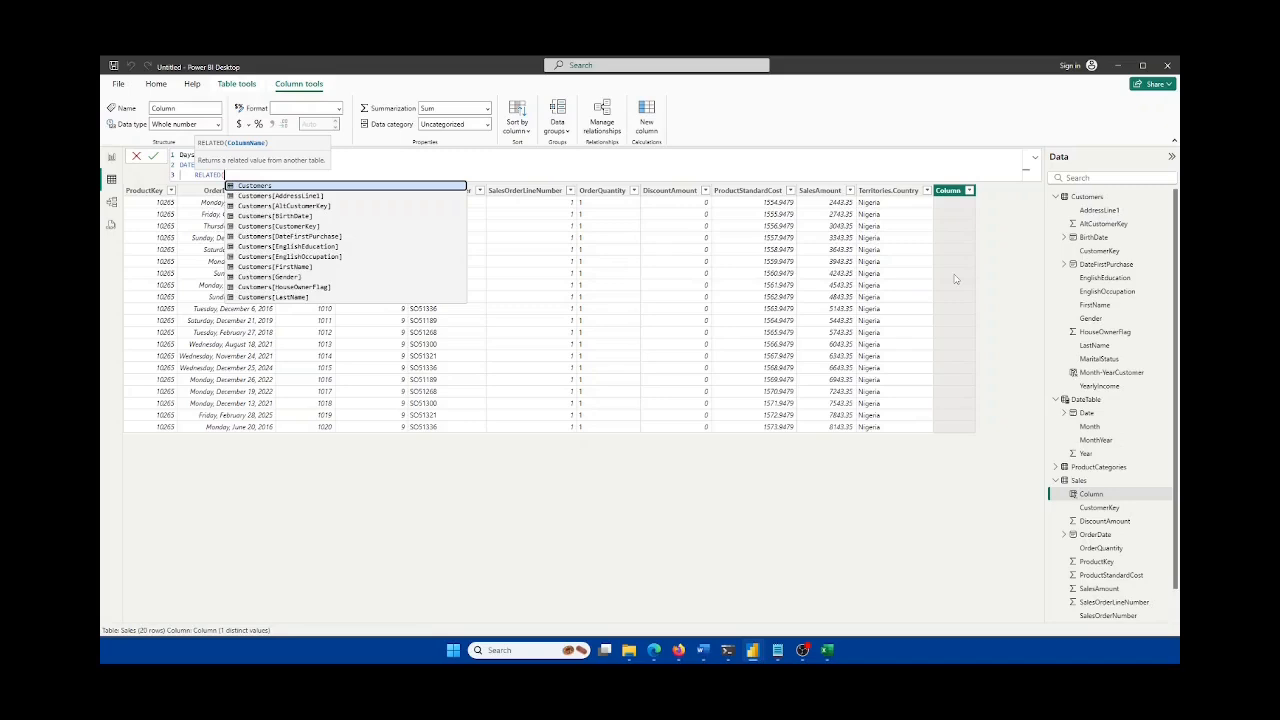
key("Tab")
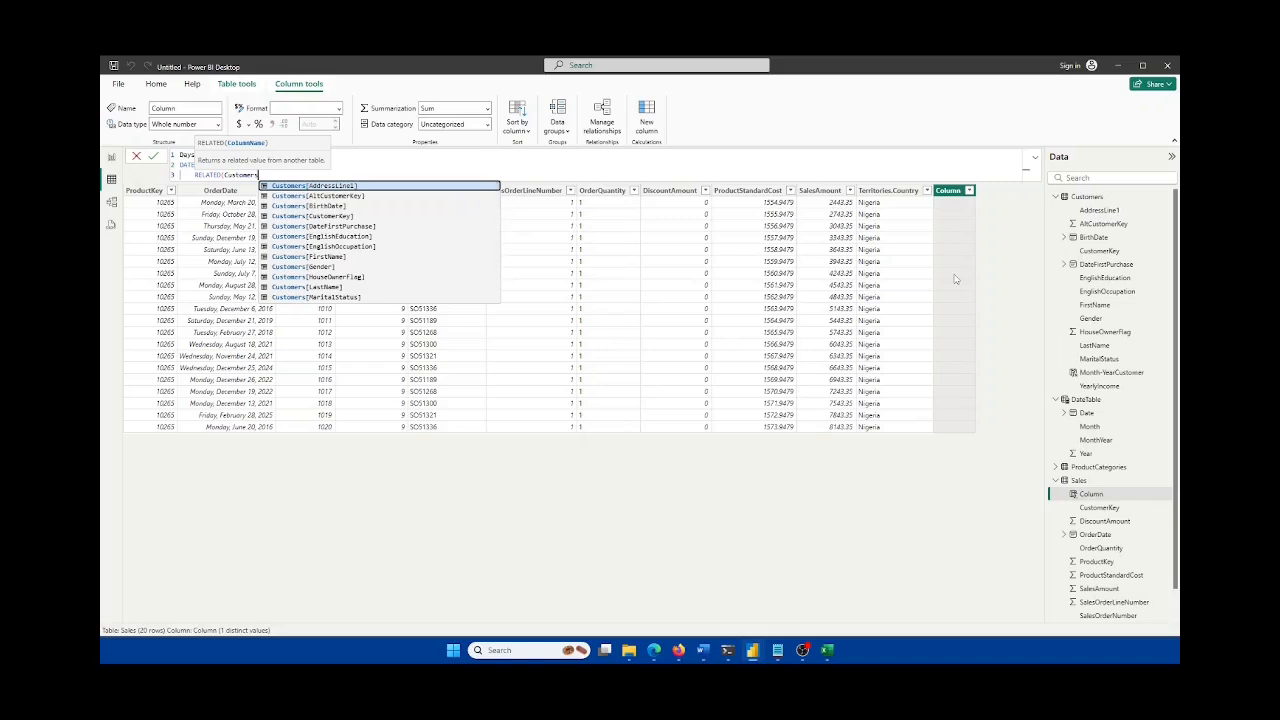
type("[dat")
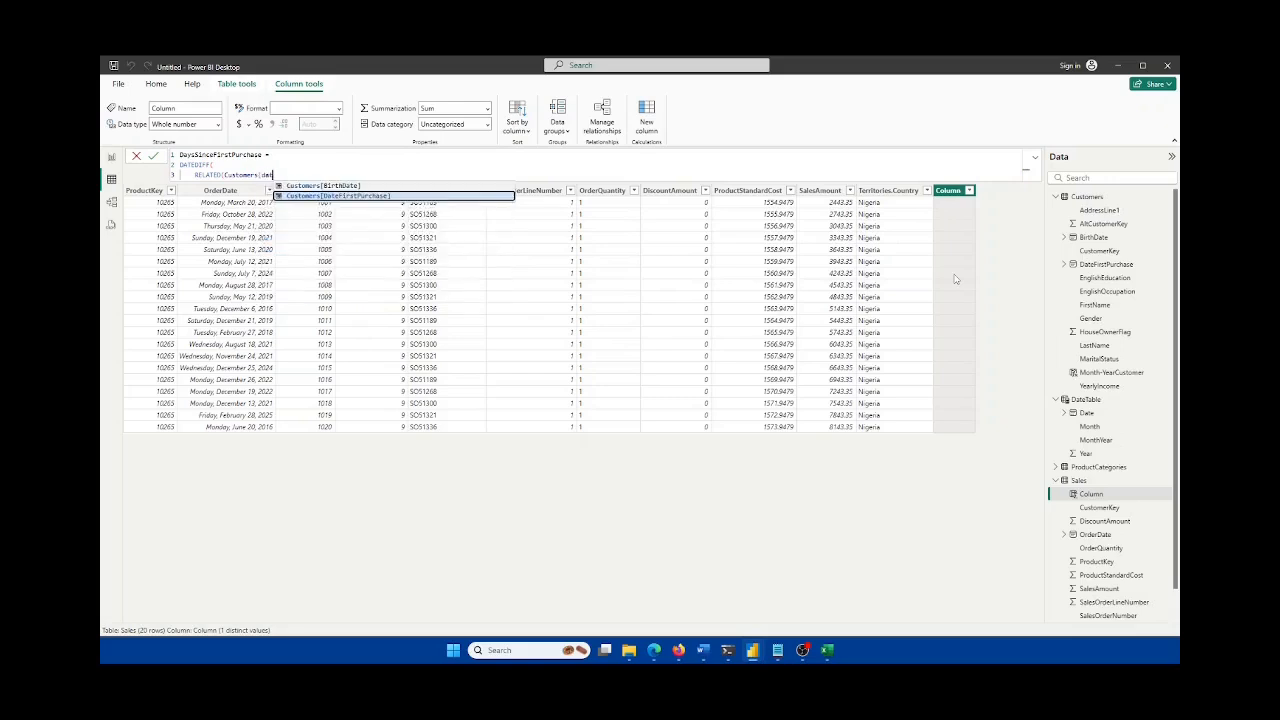
key("Tab")
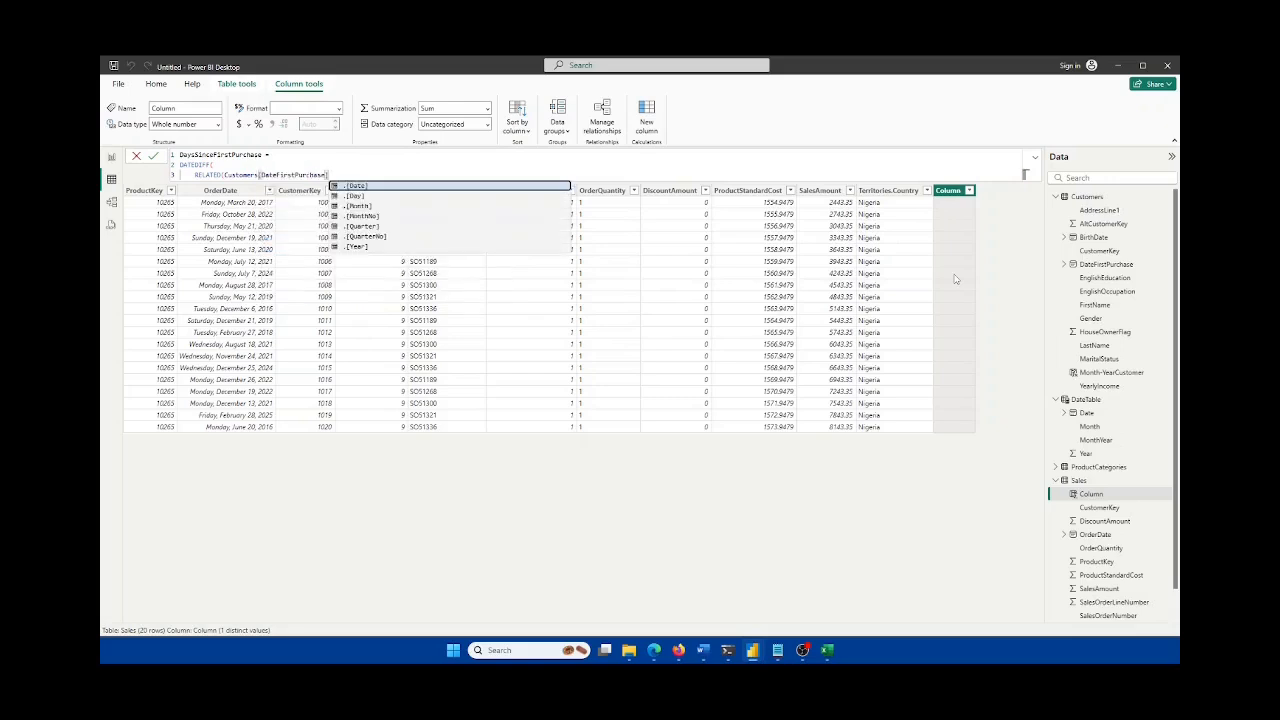
type("),")
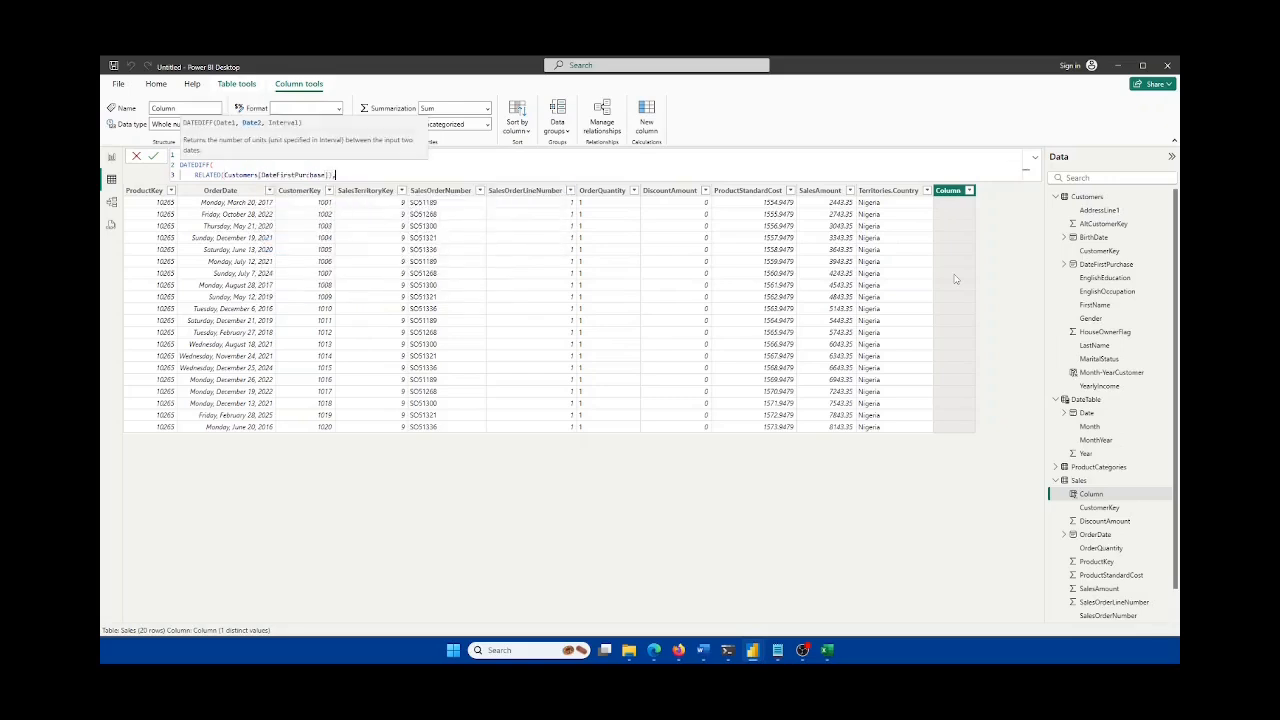
Step: Finish the DATEDIFF with Sales[OrderDate] and the DAY interval, and commit the formula
key("shift+Return")
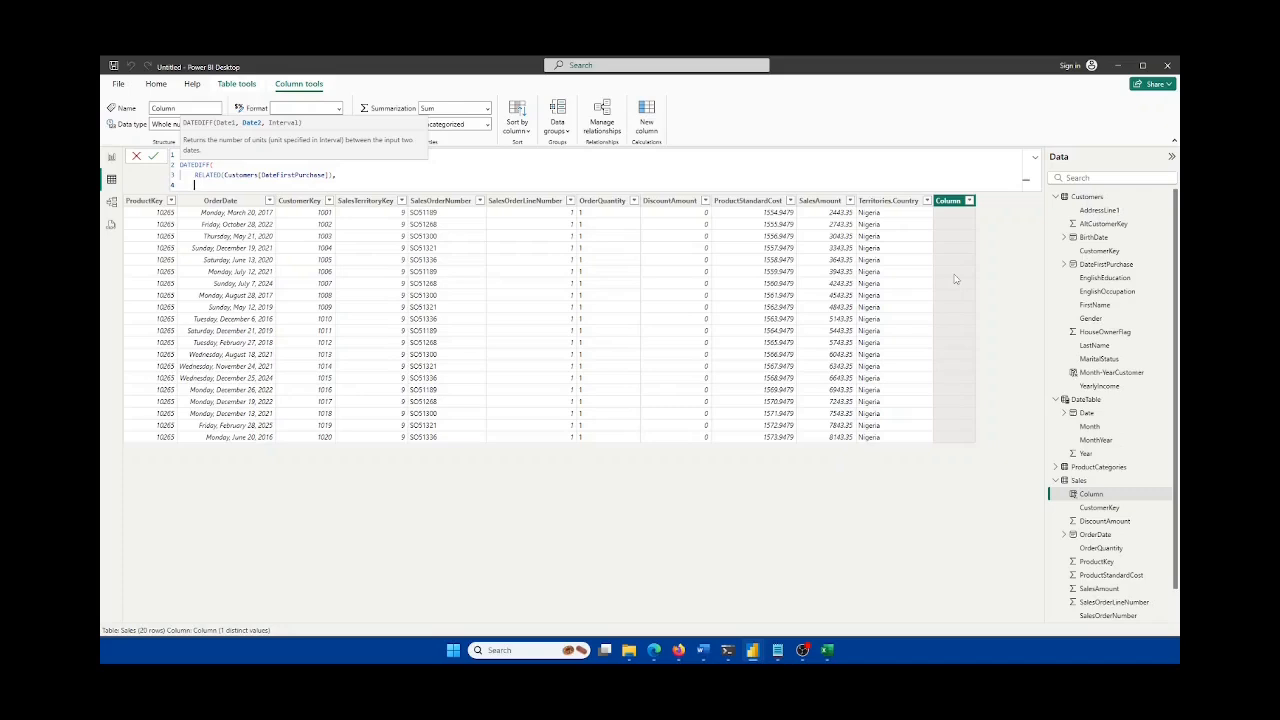
type("S")
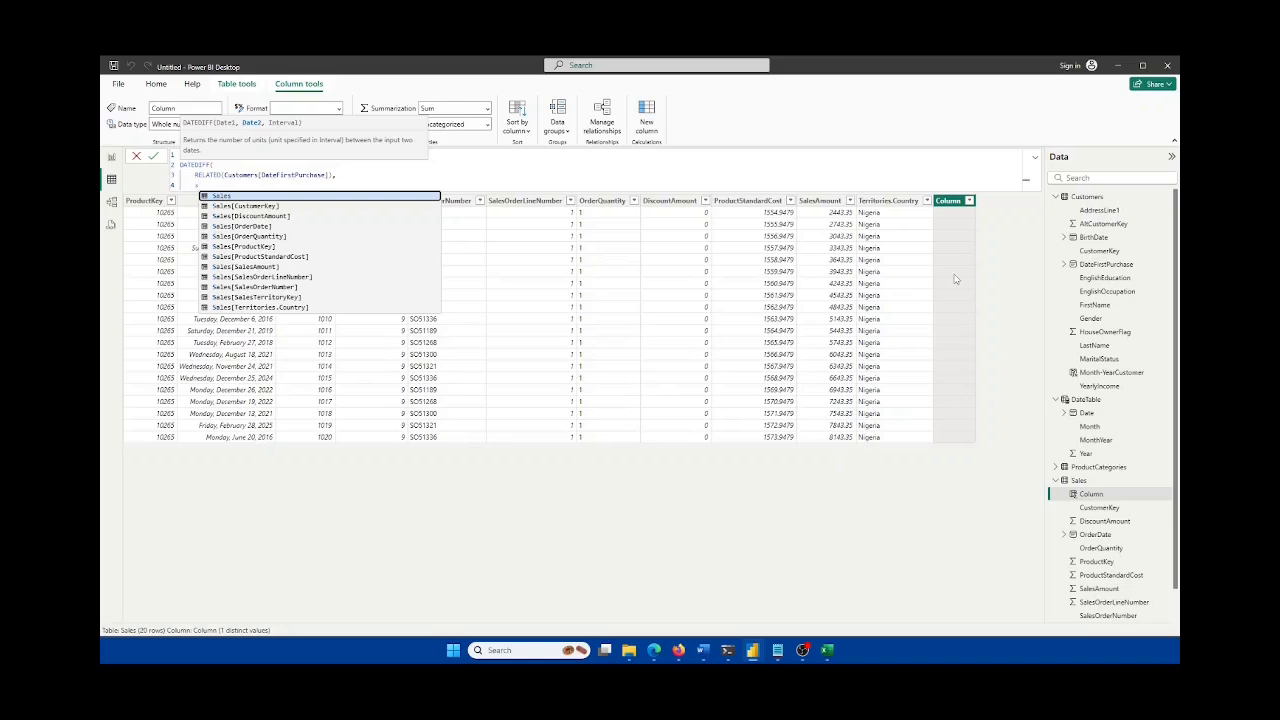
type("ales[")
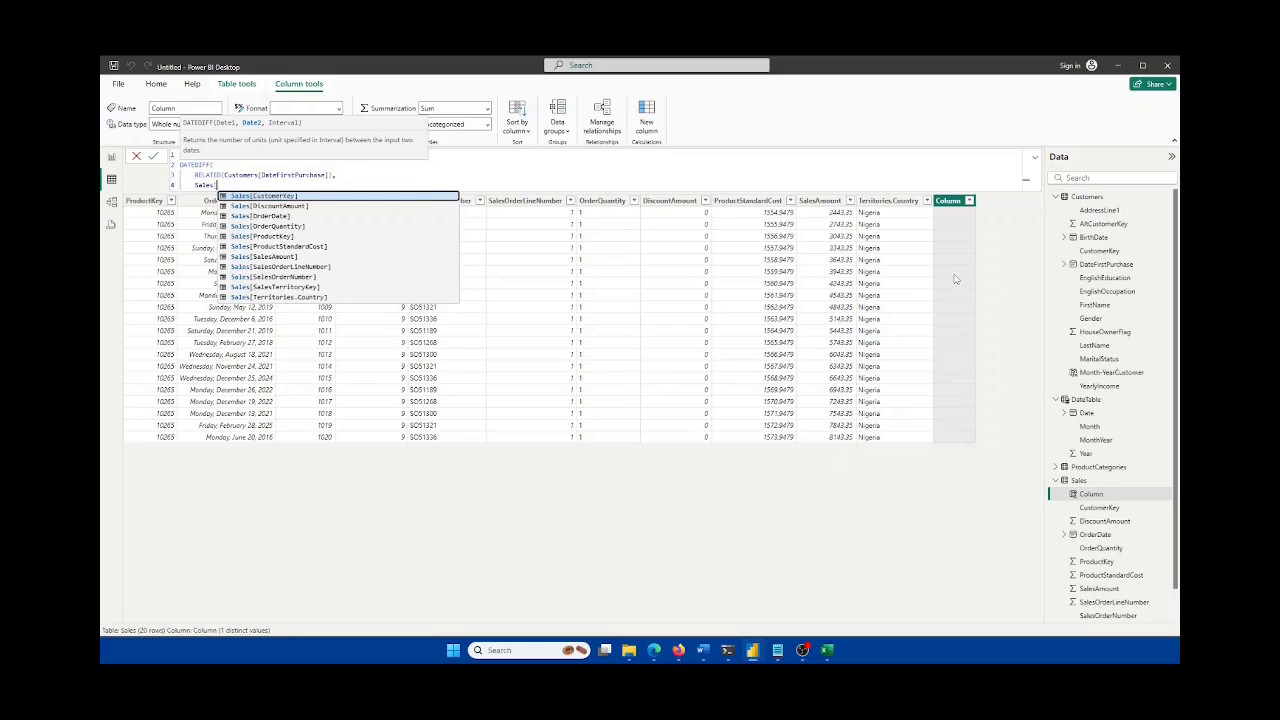
type("OrderDate]")
key("Tab")
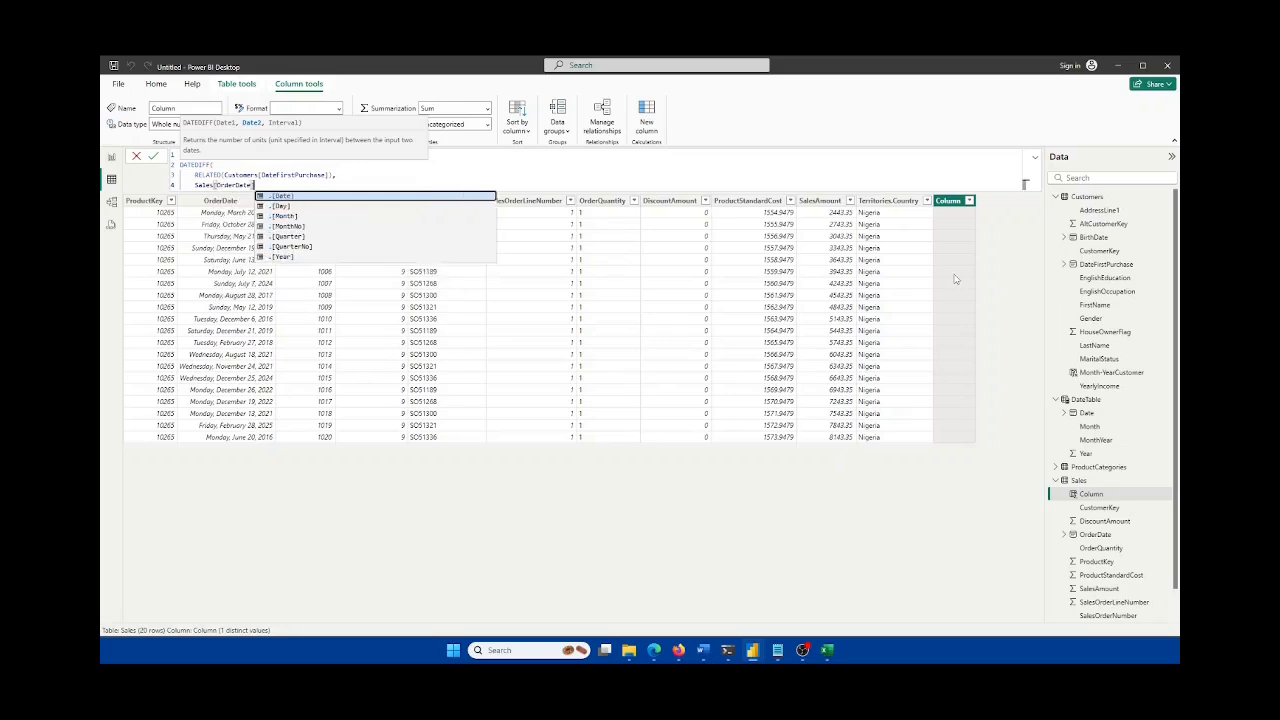
type(",")
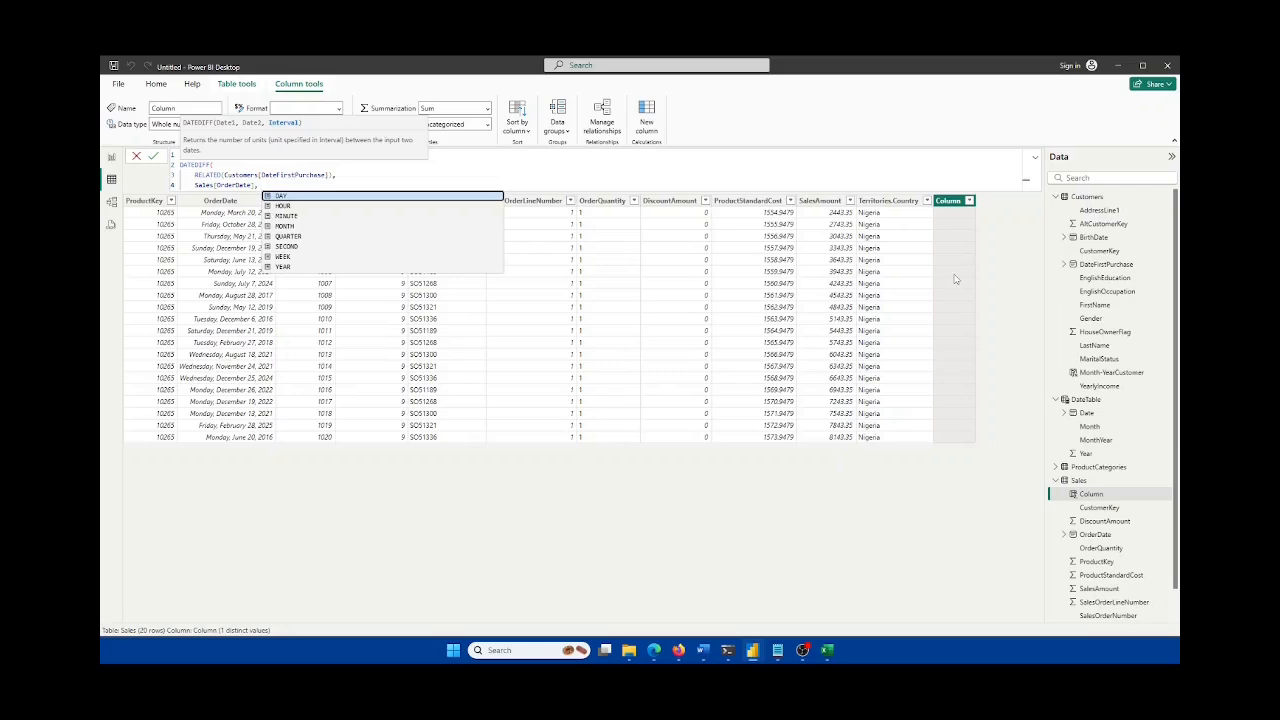
left_click(281, 197)
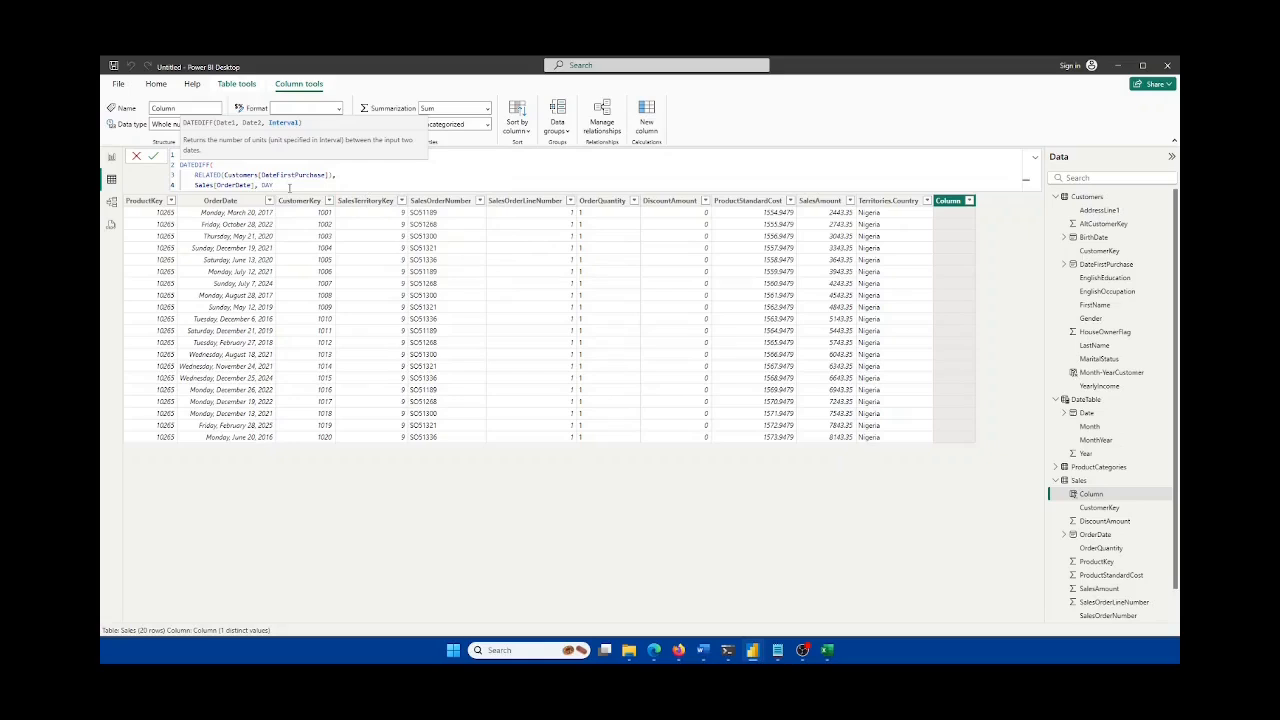
type(")")
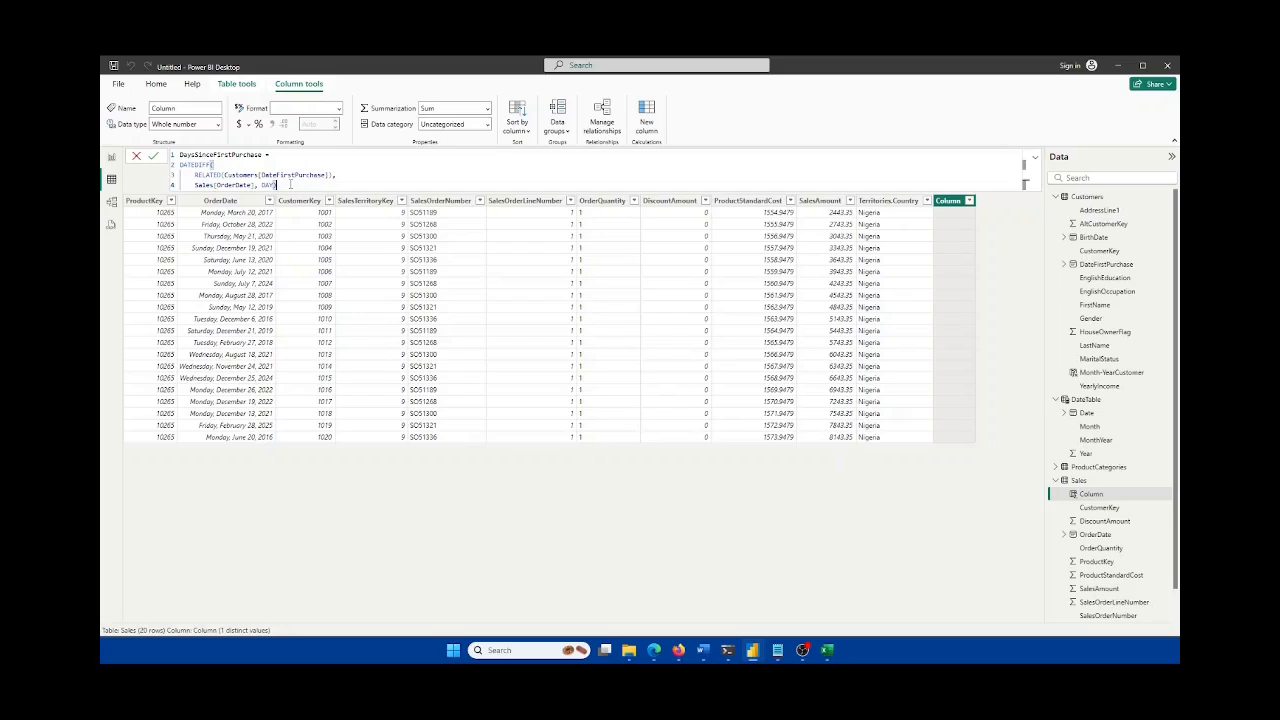
left_click(153, 157)
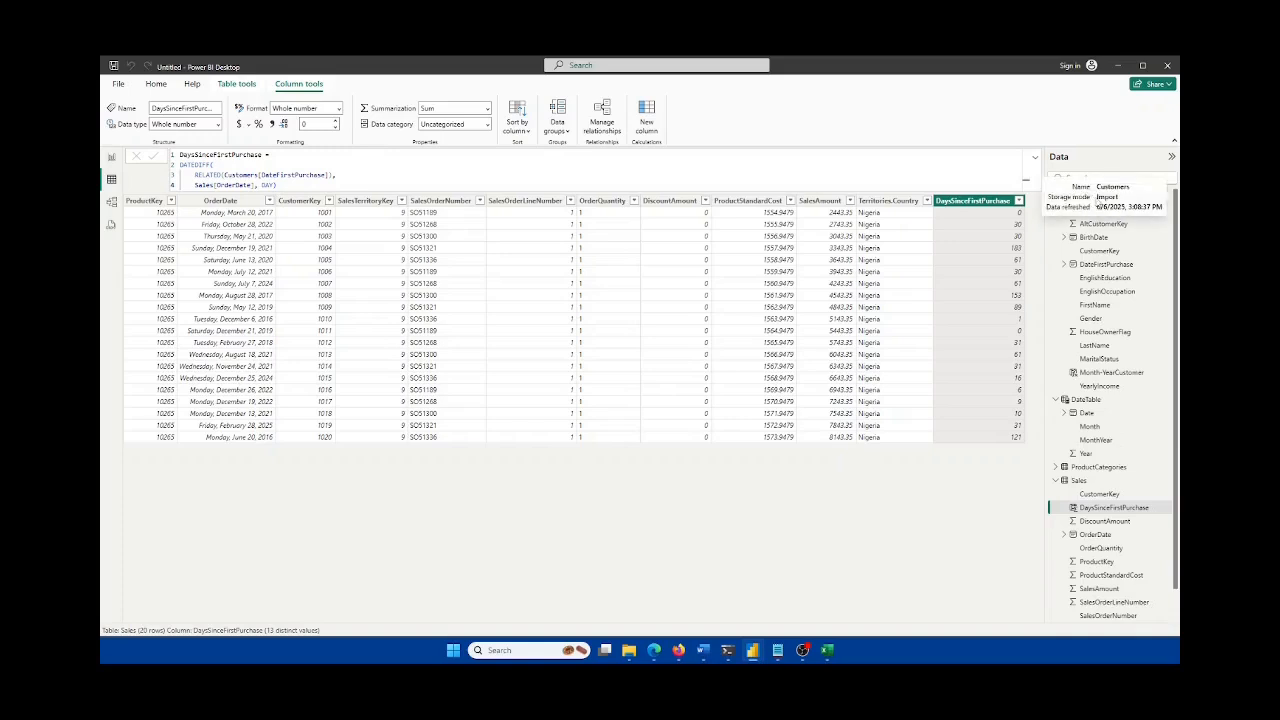
Step: Show the Customers table's 31 rows in table view
left_click(1084, 198)
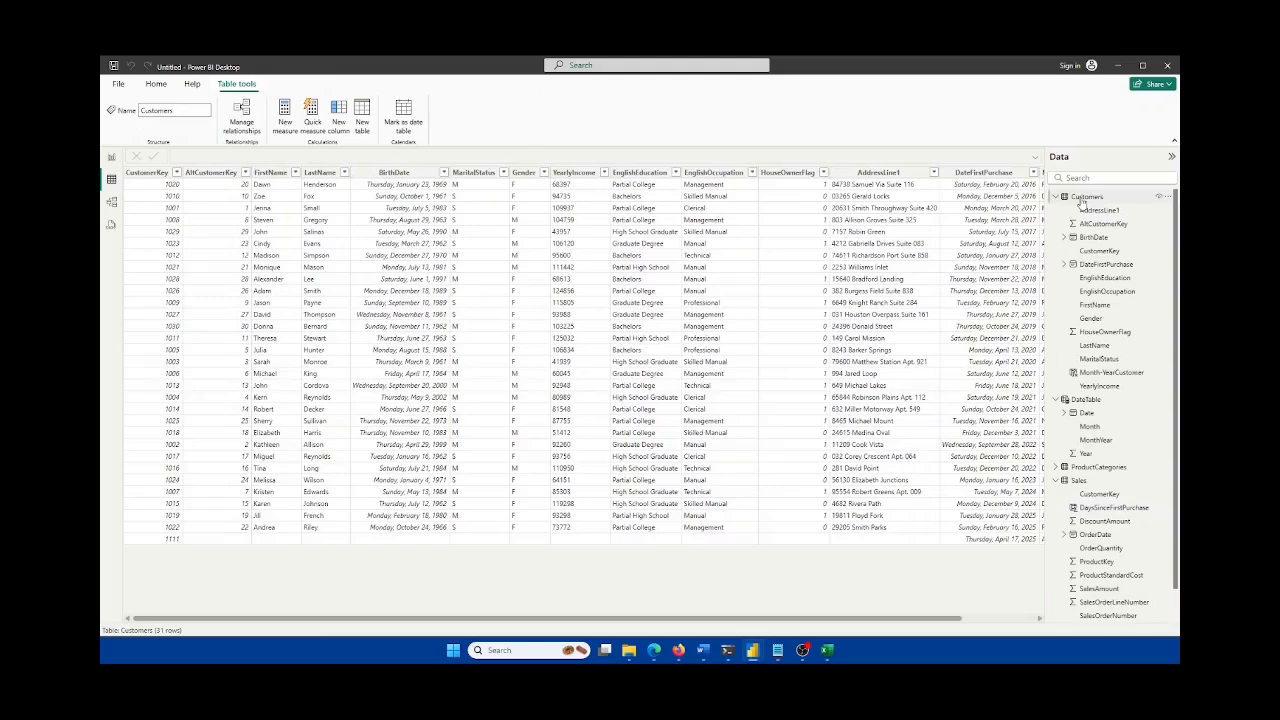
Step: Sort Customers by CustomerKey ascending (1001 to 1030), then go back to Sales
left_click(176, 172)
left_click(192, 190)
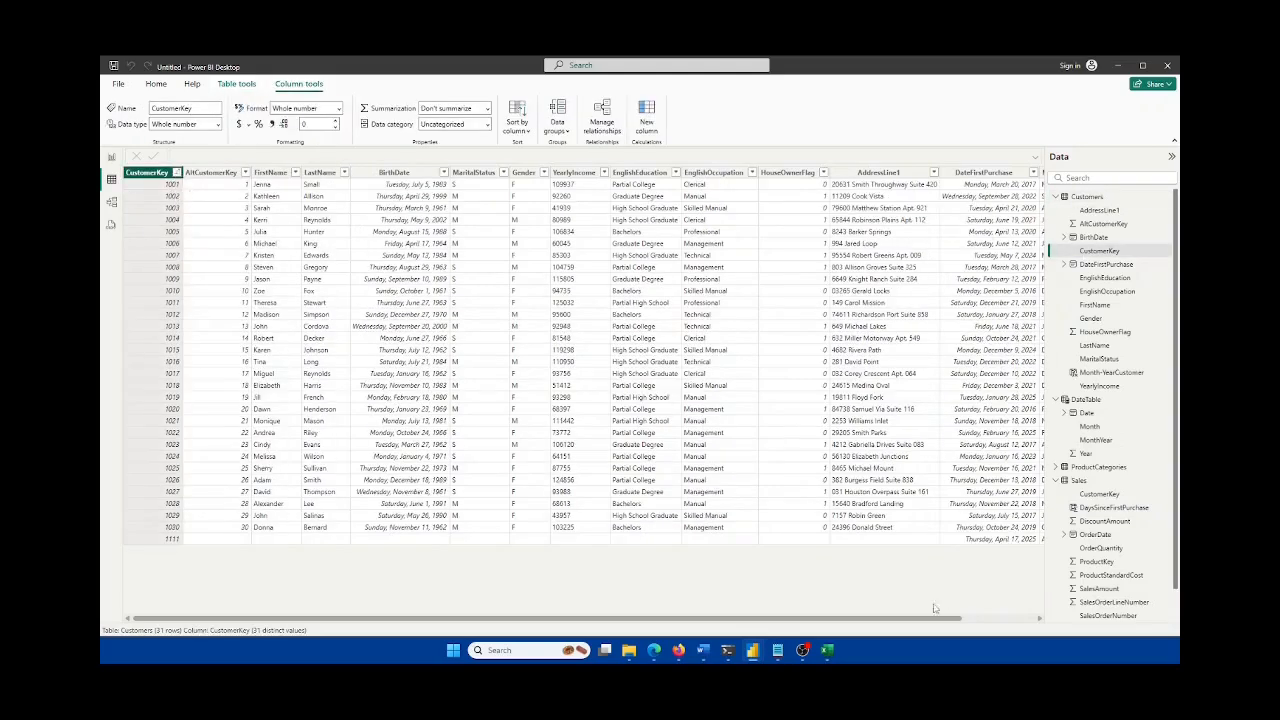
left_click_drag(936, 619, 1012, 619)
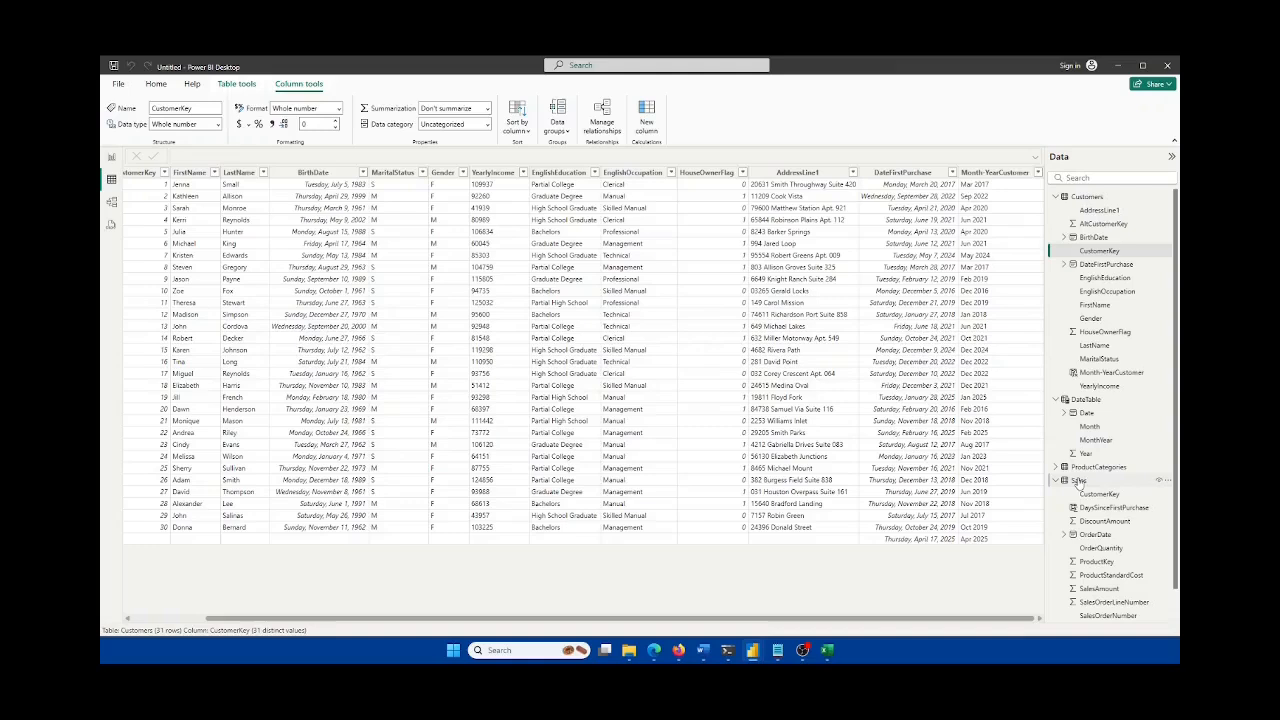
left_click(1076, 481)
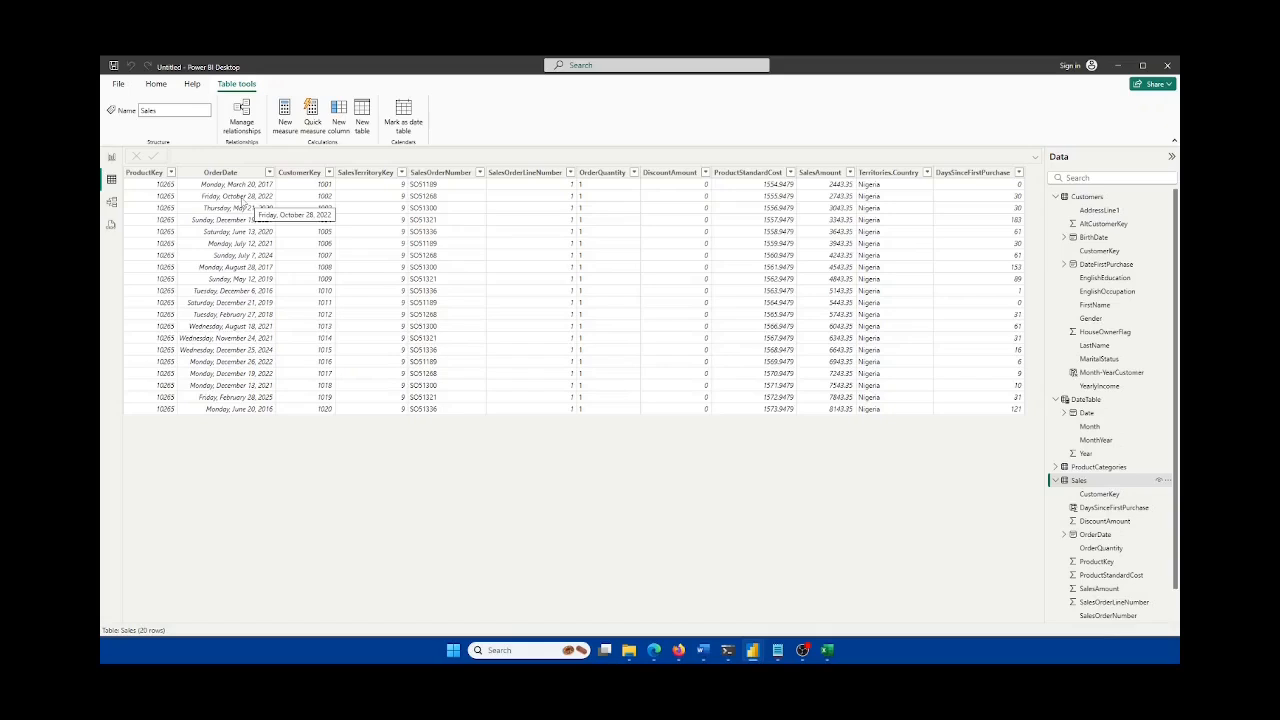
Step: Compare the Customers and Sales data and the model, then bring the Excel workbook forward
left_click(1087, 196)
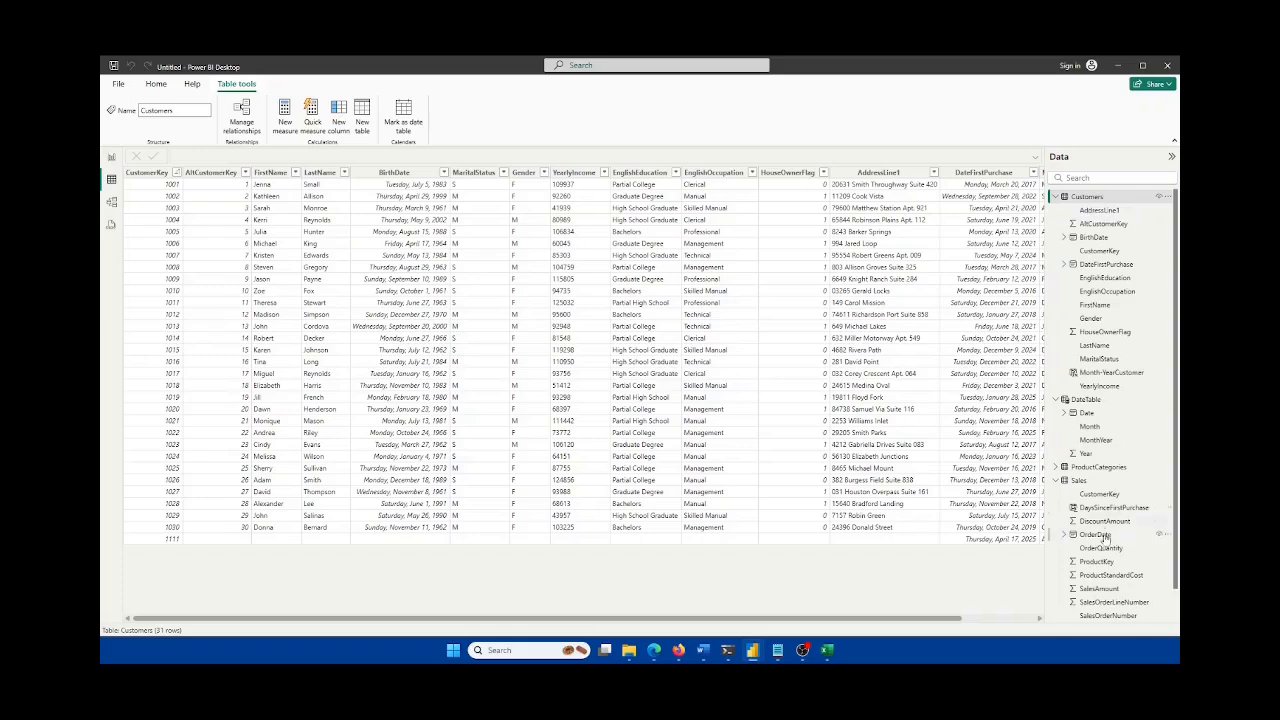
left_click(1082, 481)
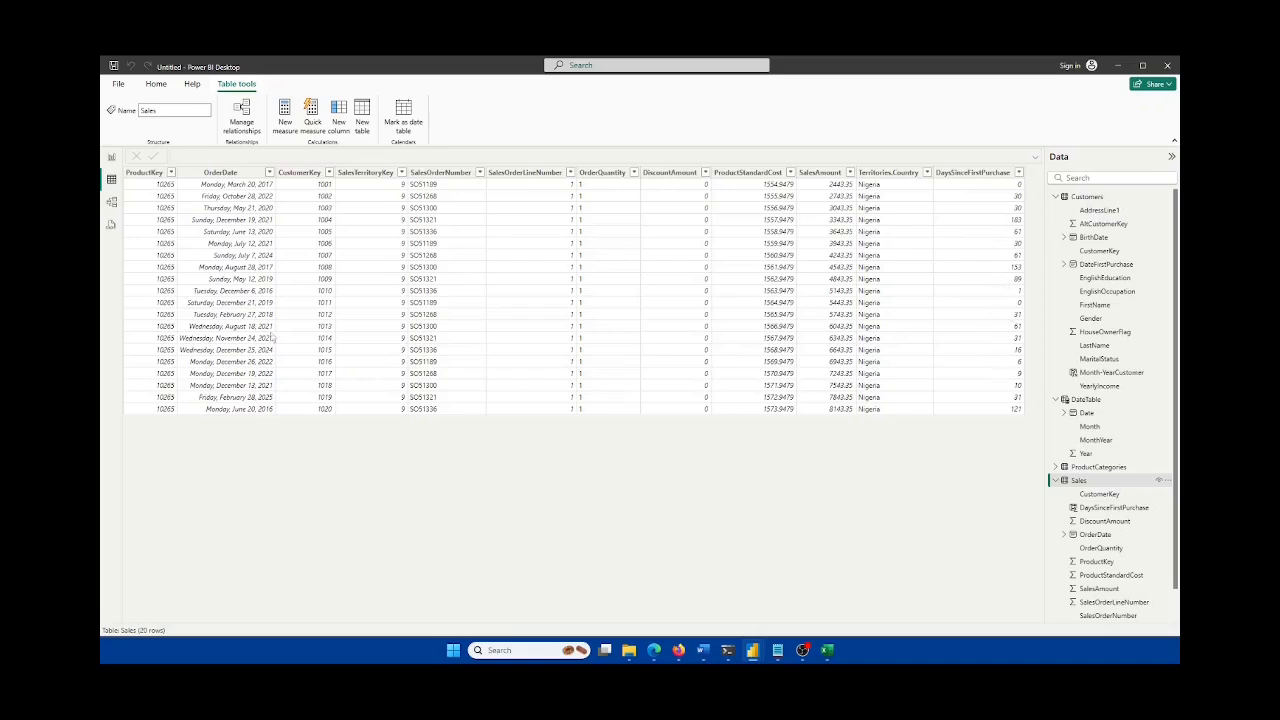
left_click(112, 205)
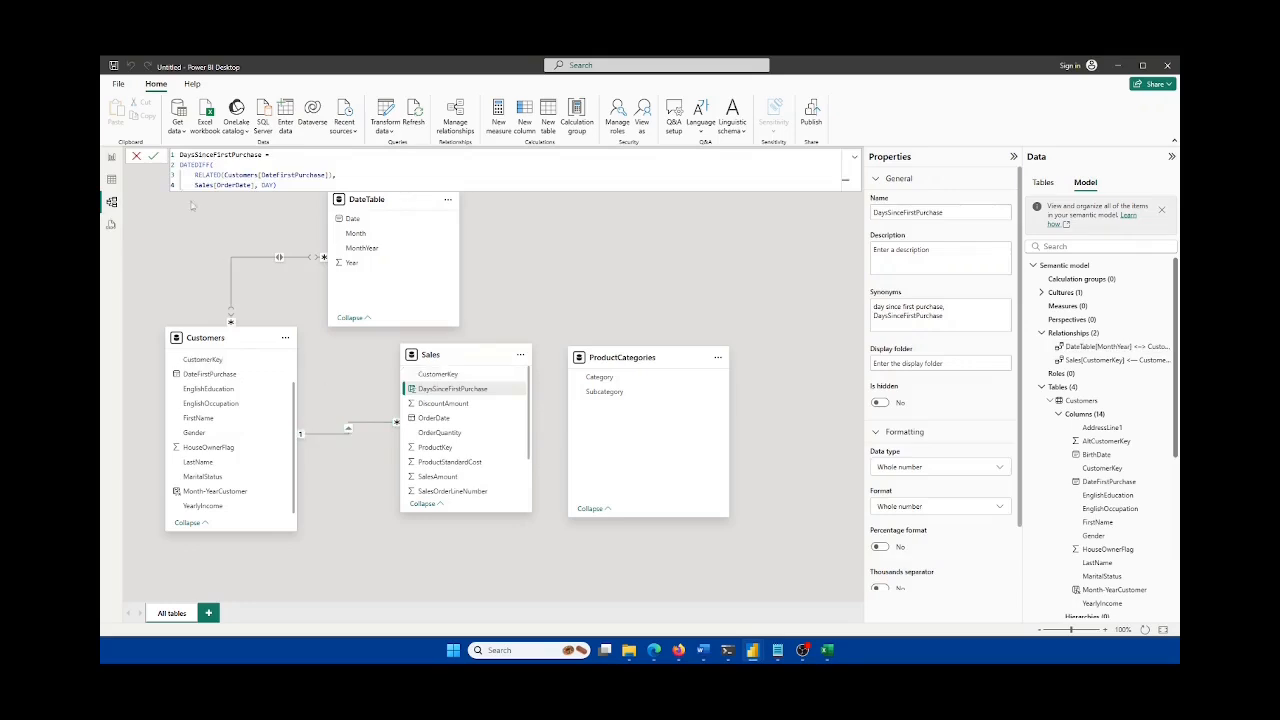
left_click(112, 160)
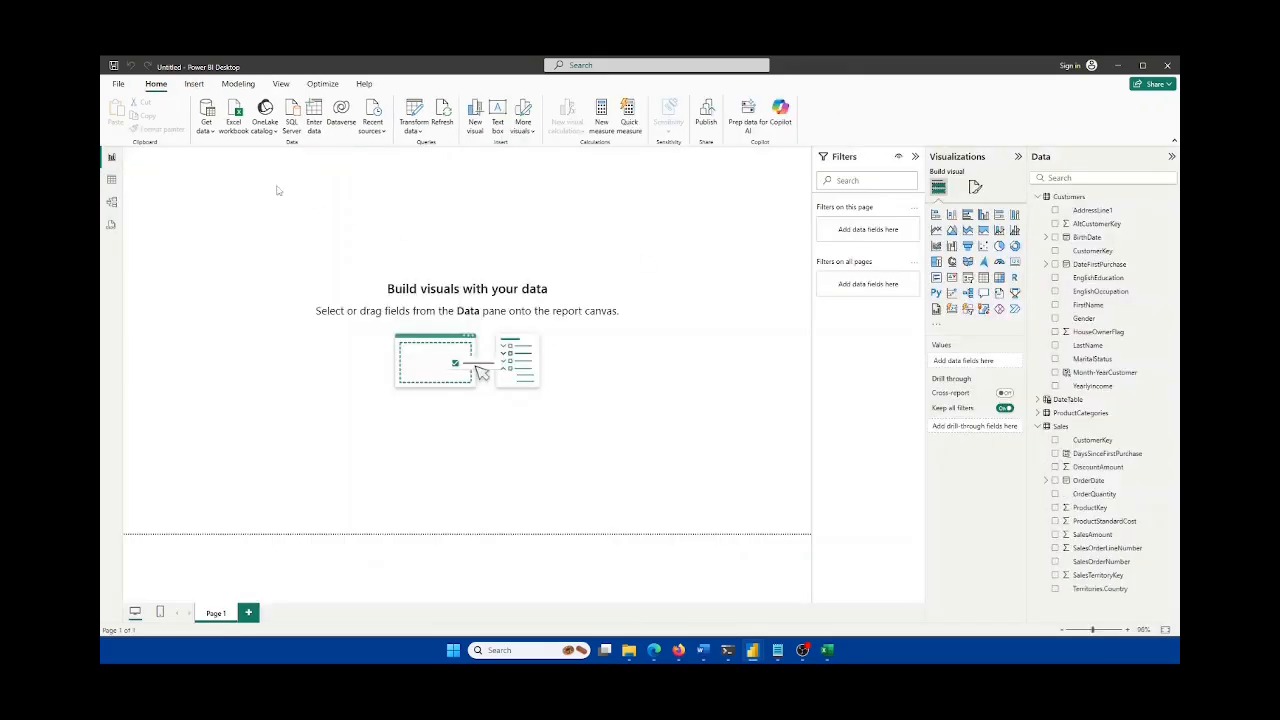
left_click(112, 180)
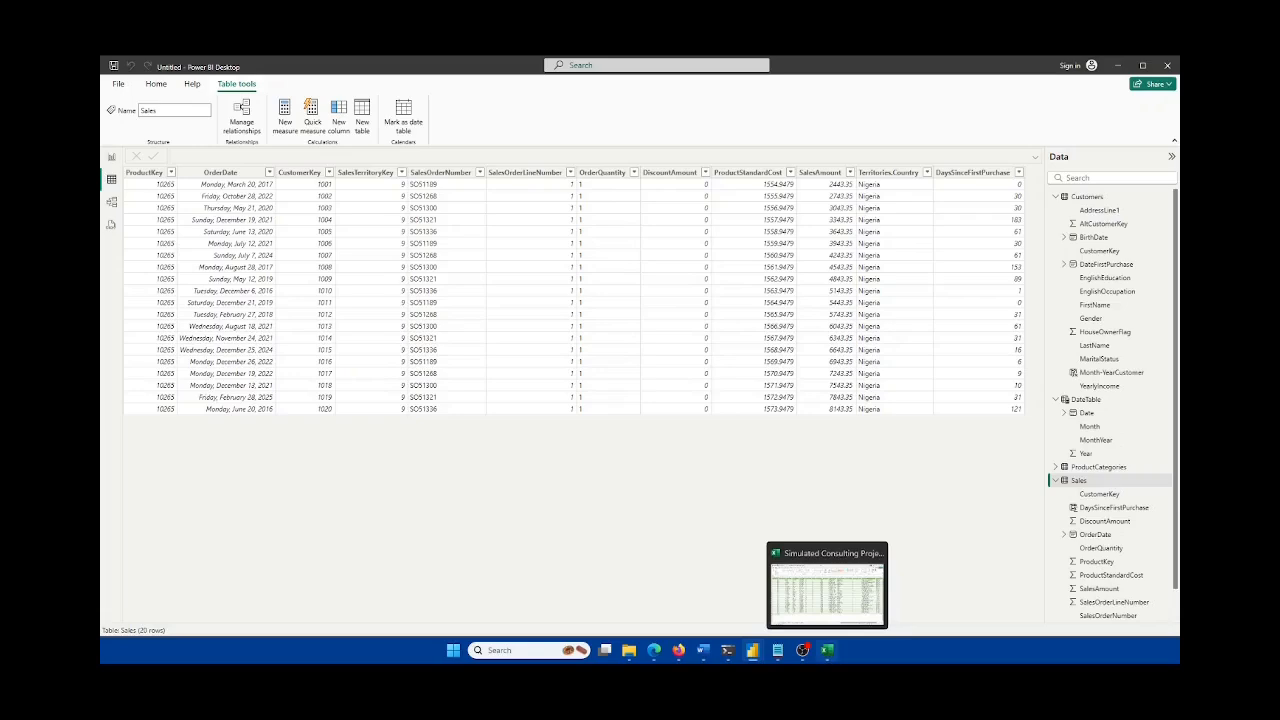
left_click(827, 650)
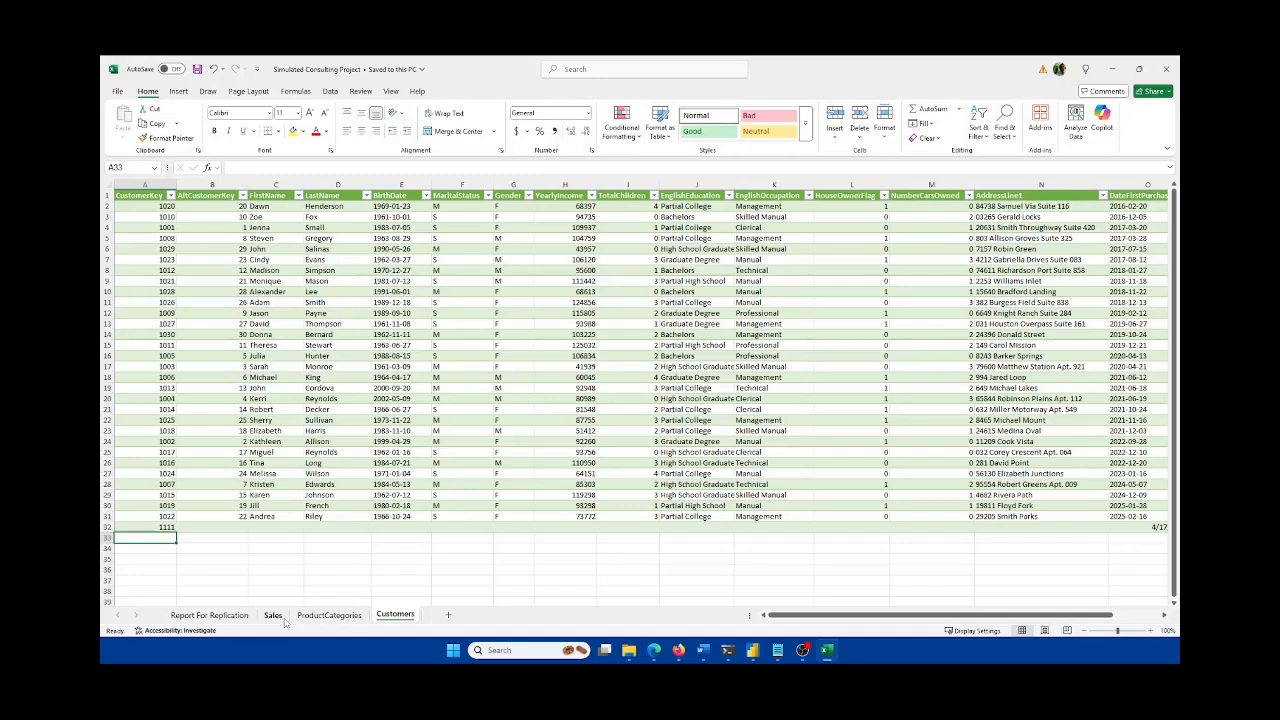
Step: In Excel, inspect the CustomerKey and AltCustomerKey columns, then return to Power BI
left_click(204, 194)
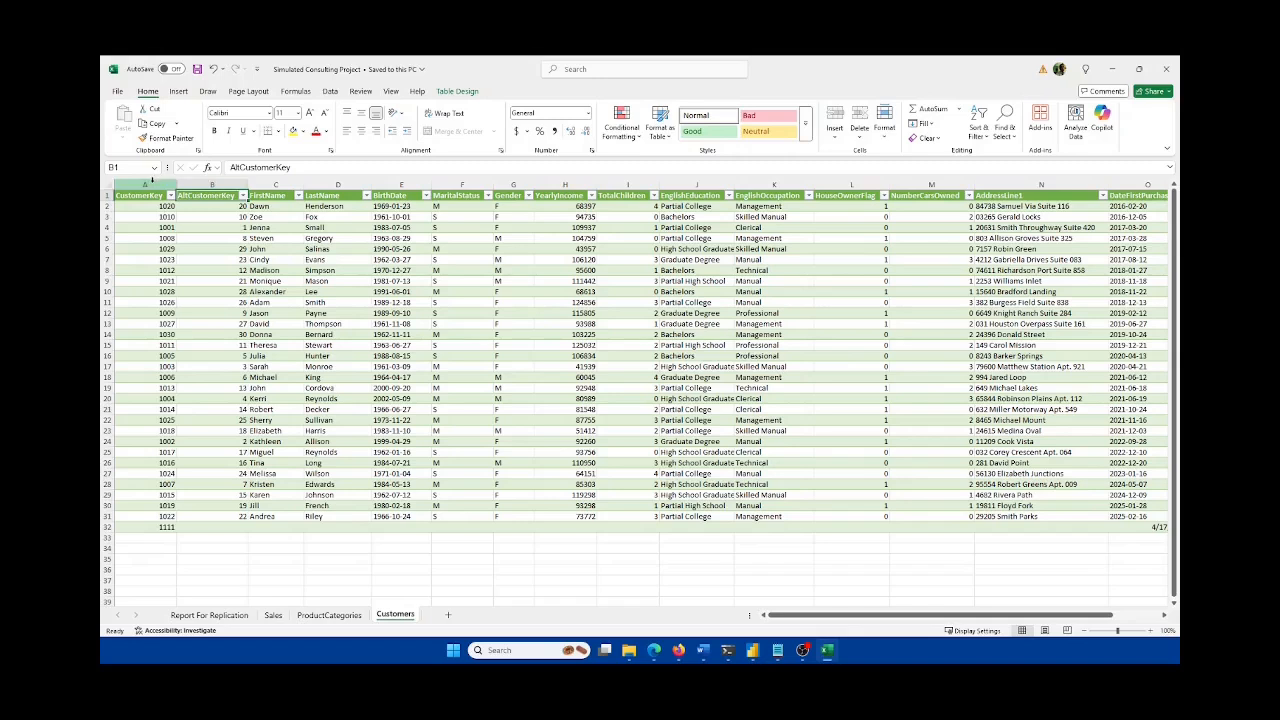
left_click(158, 184)
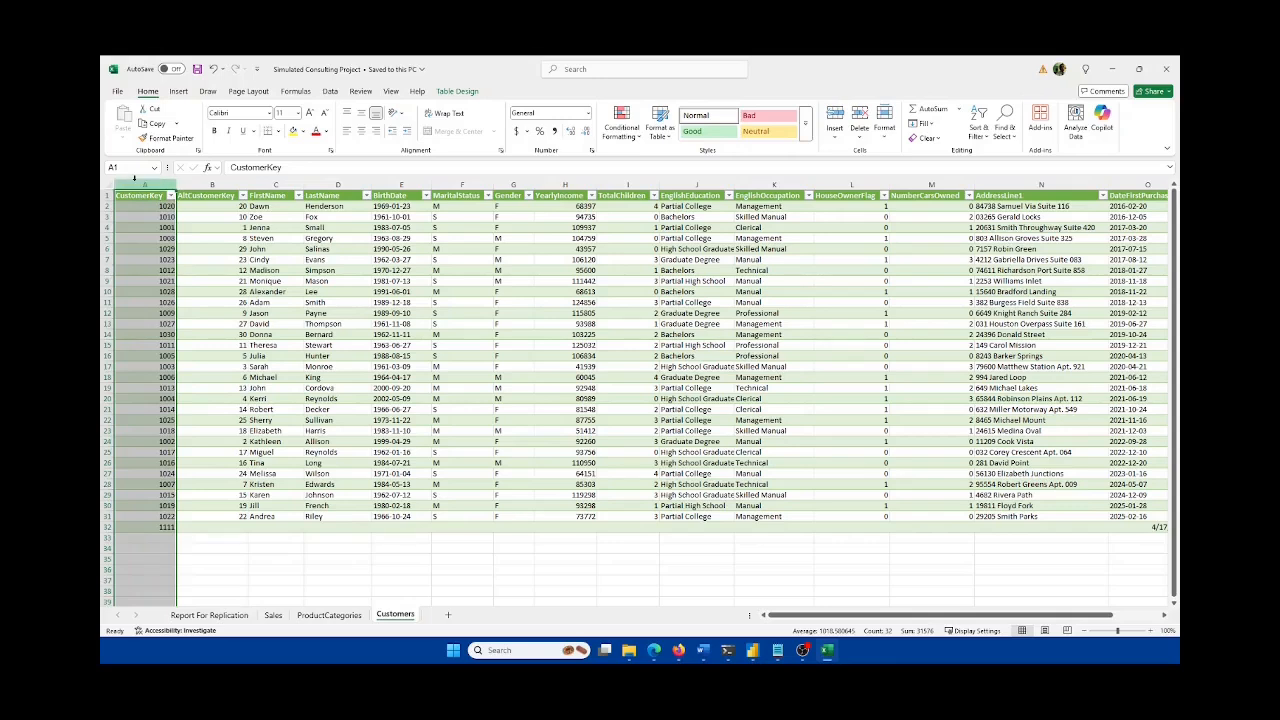
left_click(212, 184)
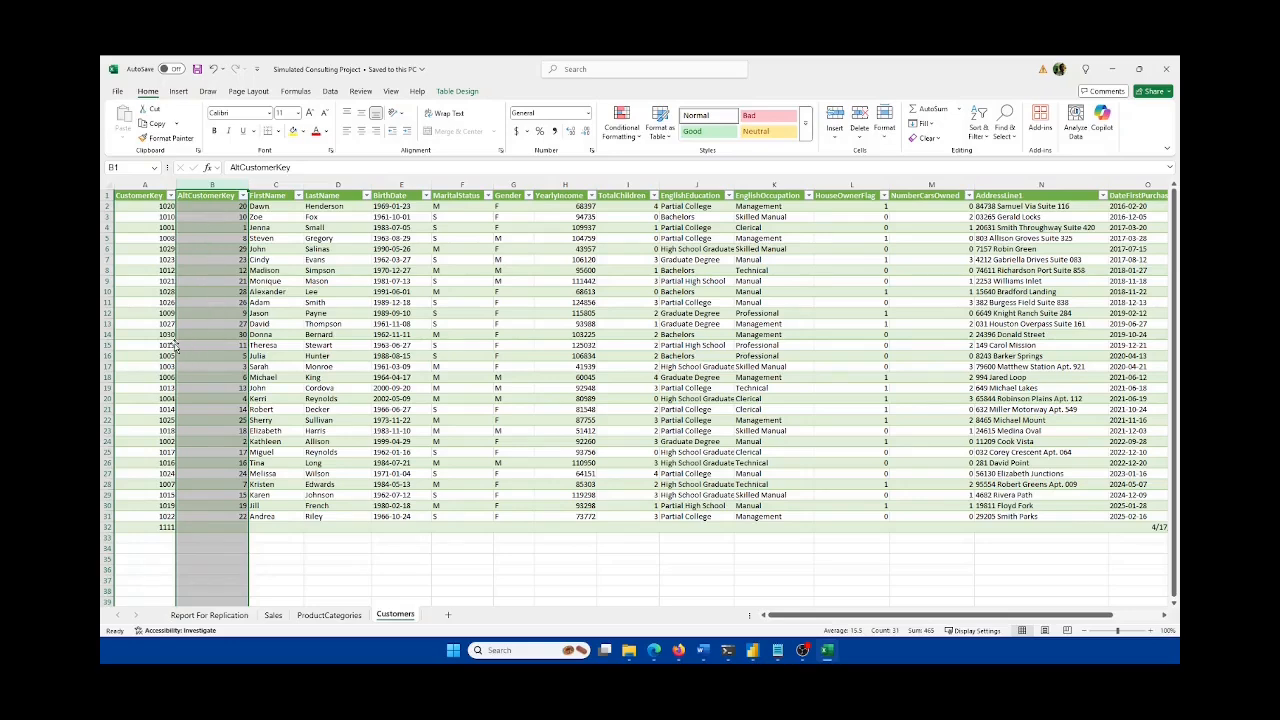
mouse_move(752, 650)
left_click(794, 592)
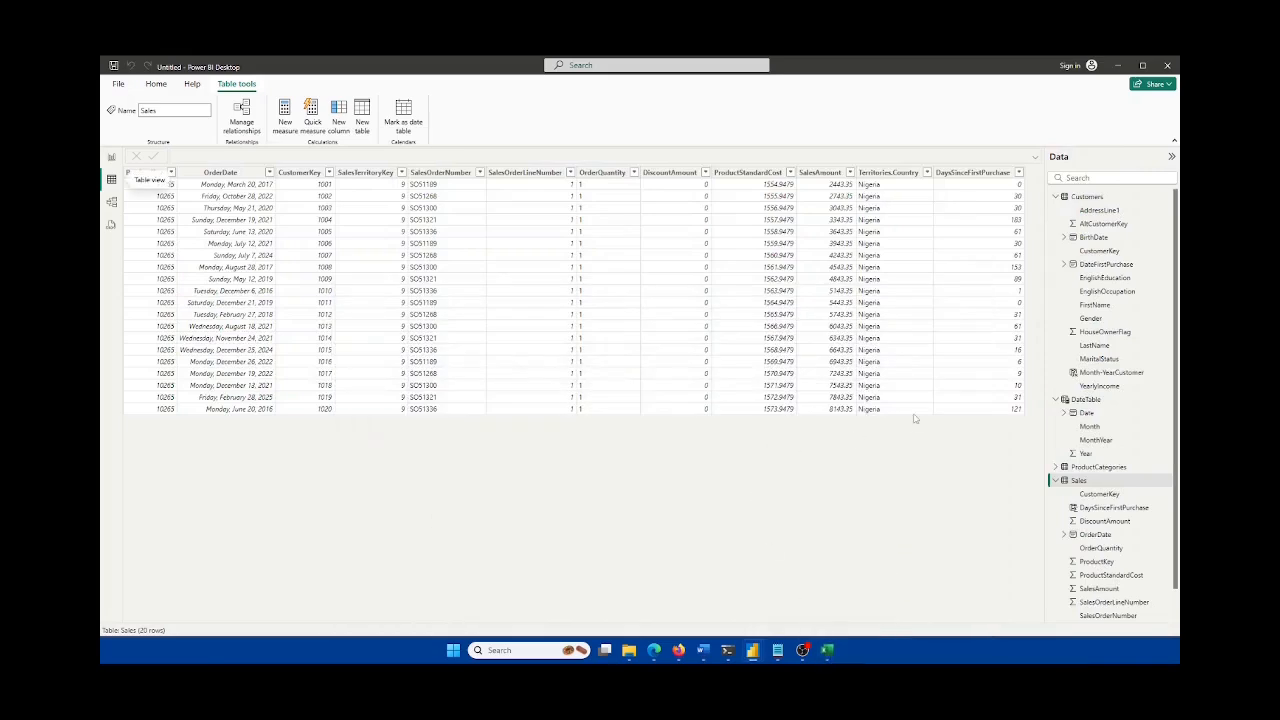
Step: Return to Report view, collapse Customers, and open the Sales table's context menu
left_click(112, 157)
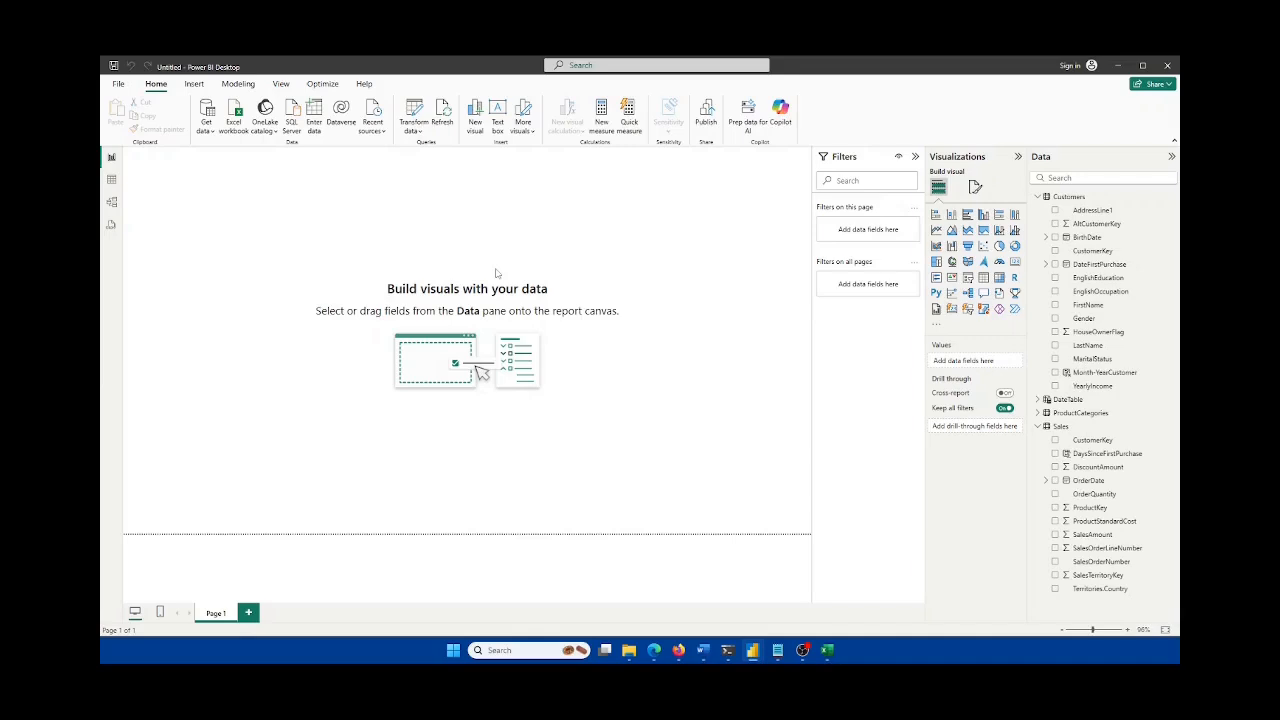
left_click(1038, 196)
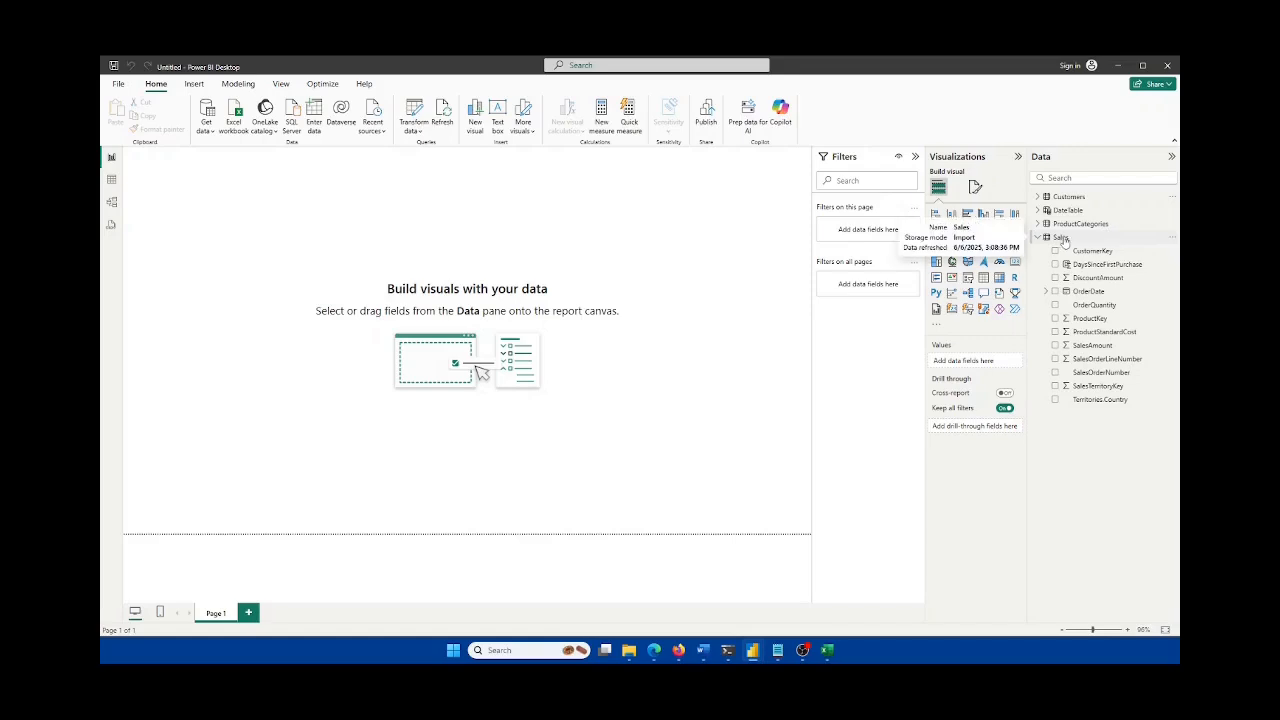
left_click(1061, 238)
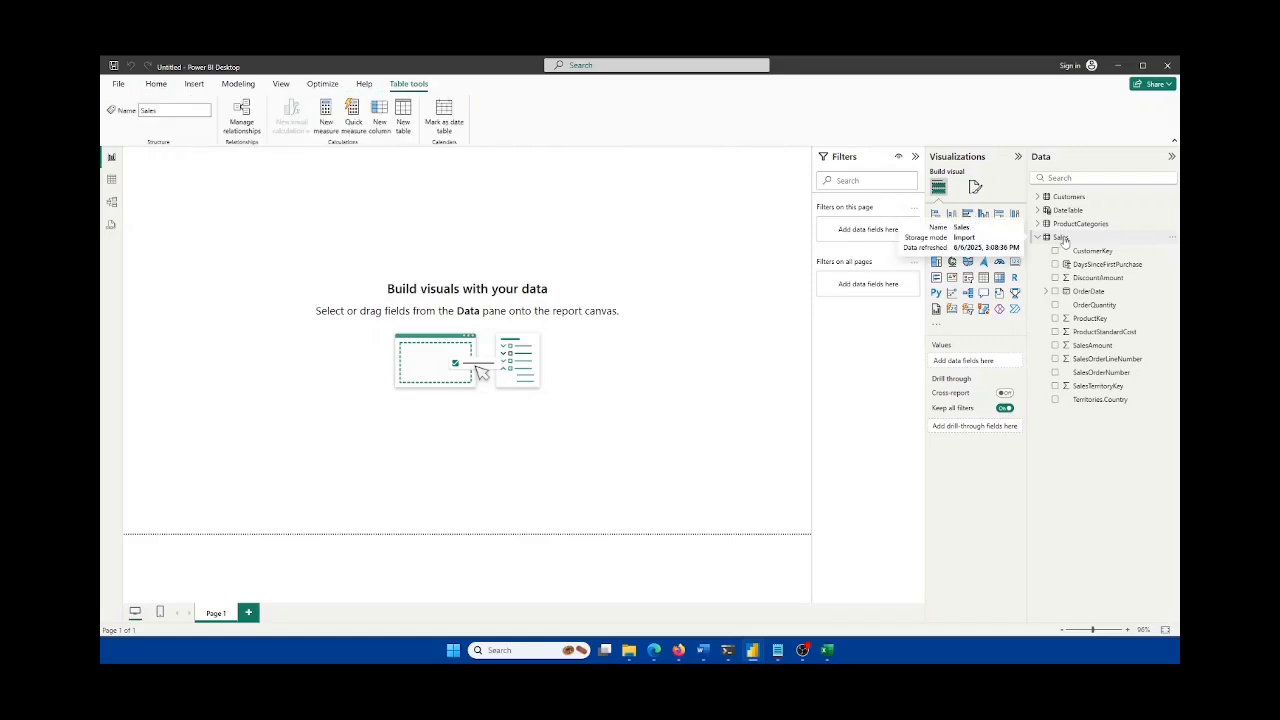
right_click(1063, 240)
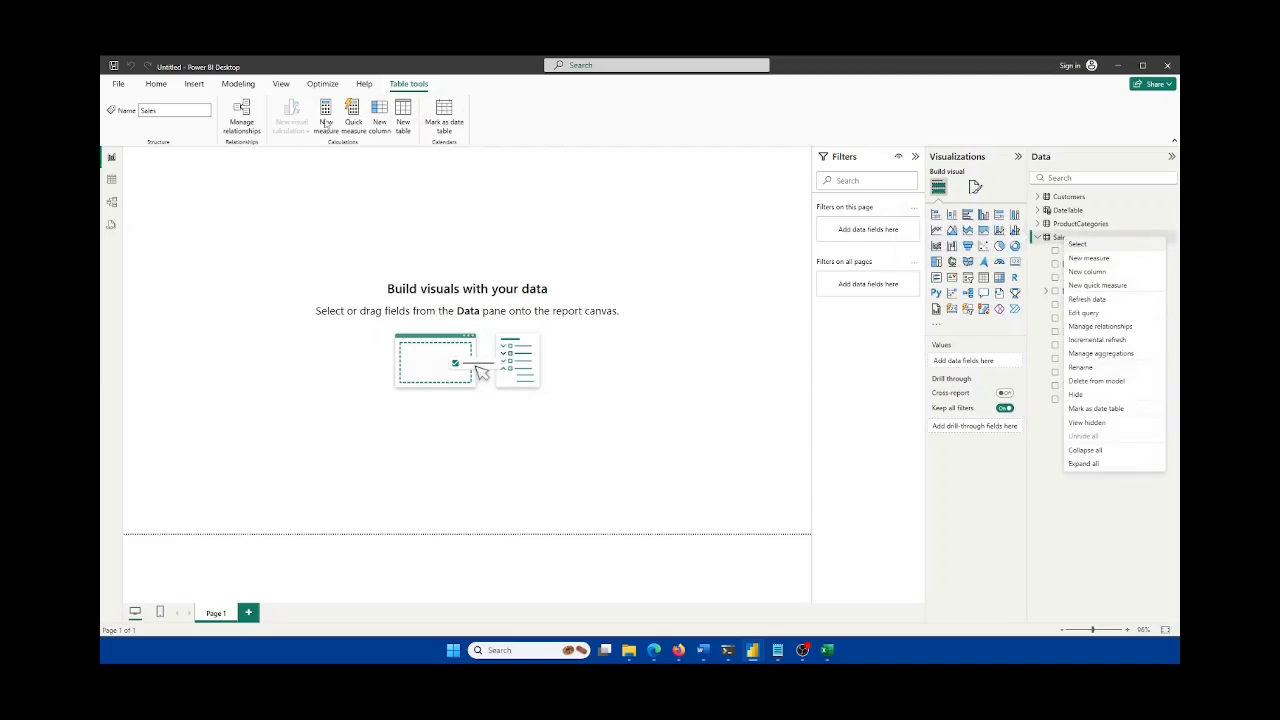
Step: Start a Sales measure ReturnedWithin90Days with VAR mindays90 = 1, VAR maxdays90 = 90 and RETURN
left_click(1089, 259)
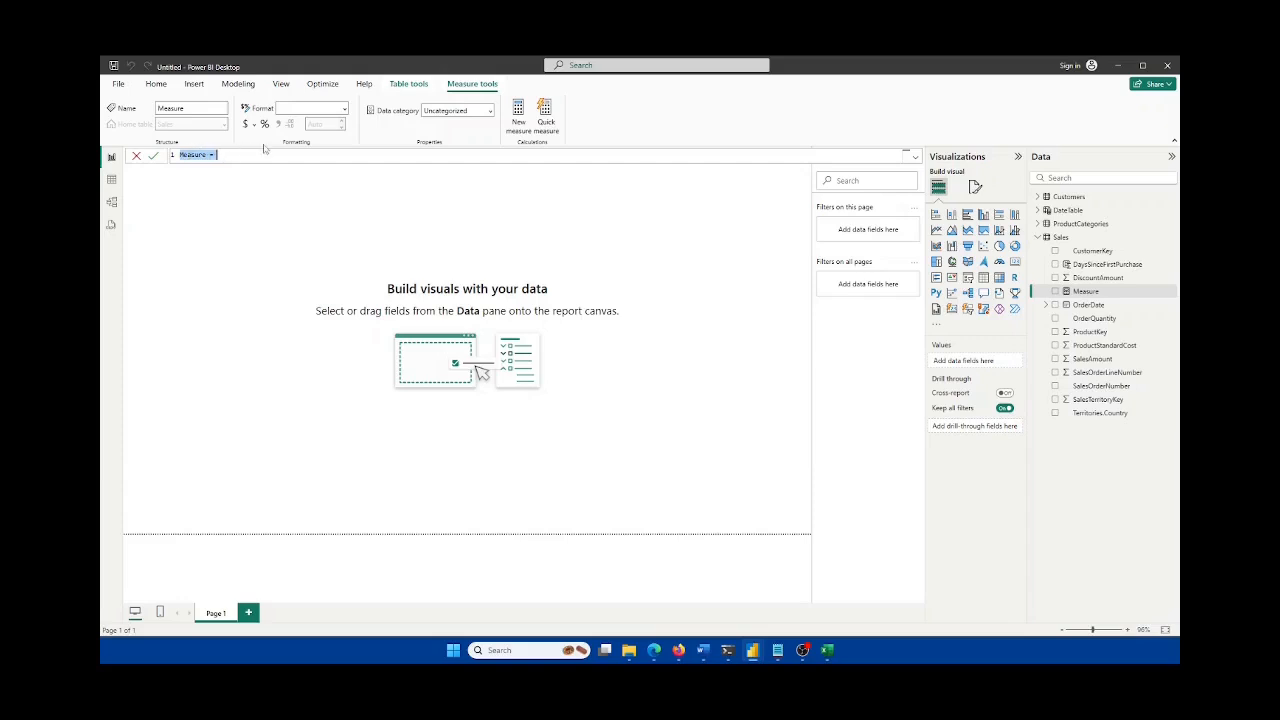
key("BackSpace")
type("ReturnedWithin90Days =")
key("shift+Return")
type("VAR")
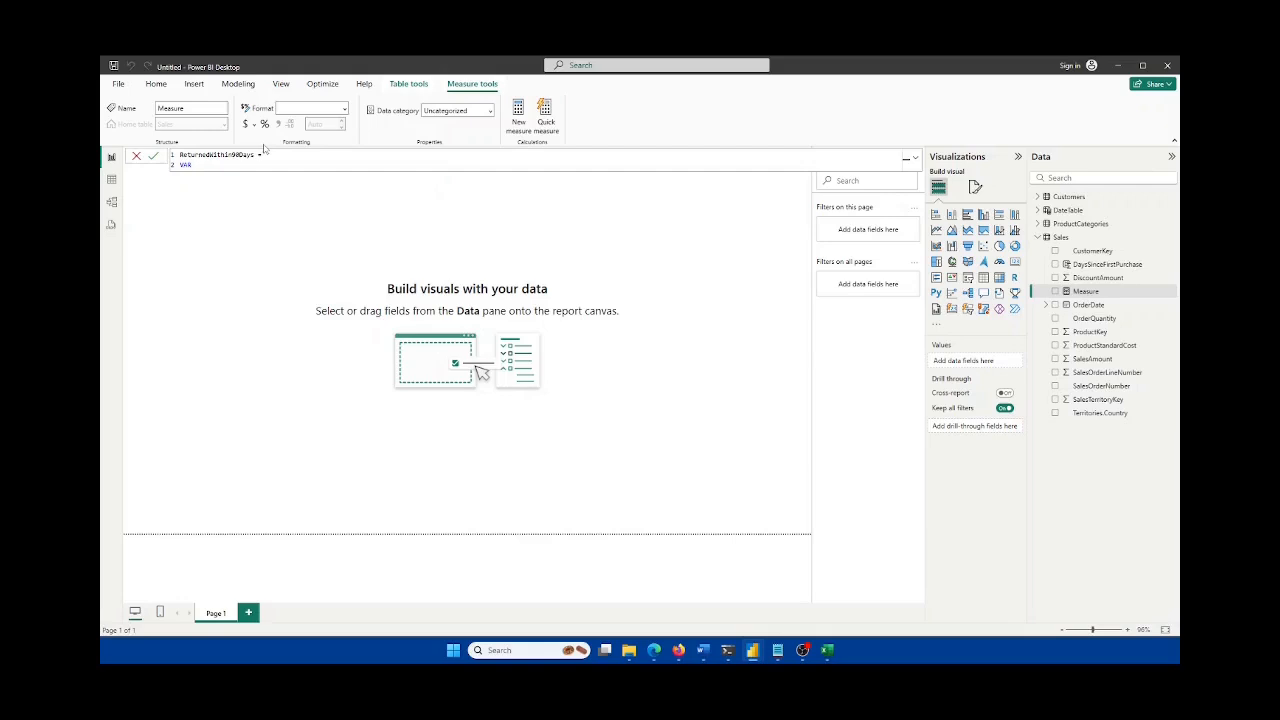
type(" mindays90 = 1")
key("shift+Return")
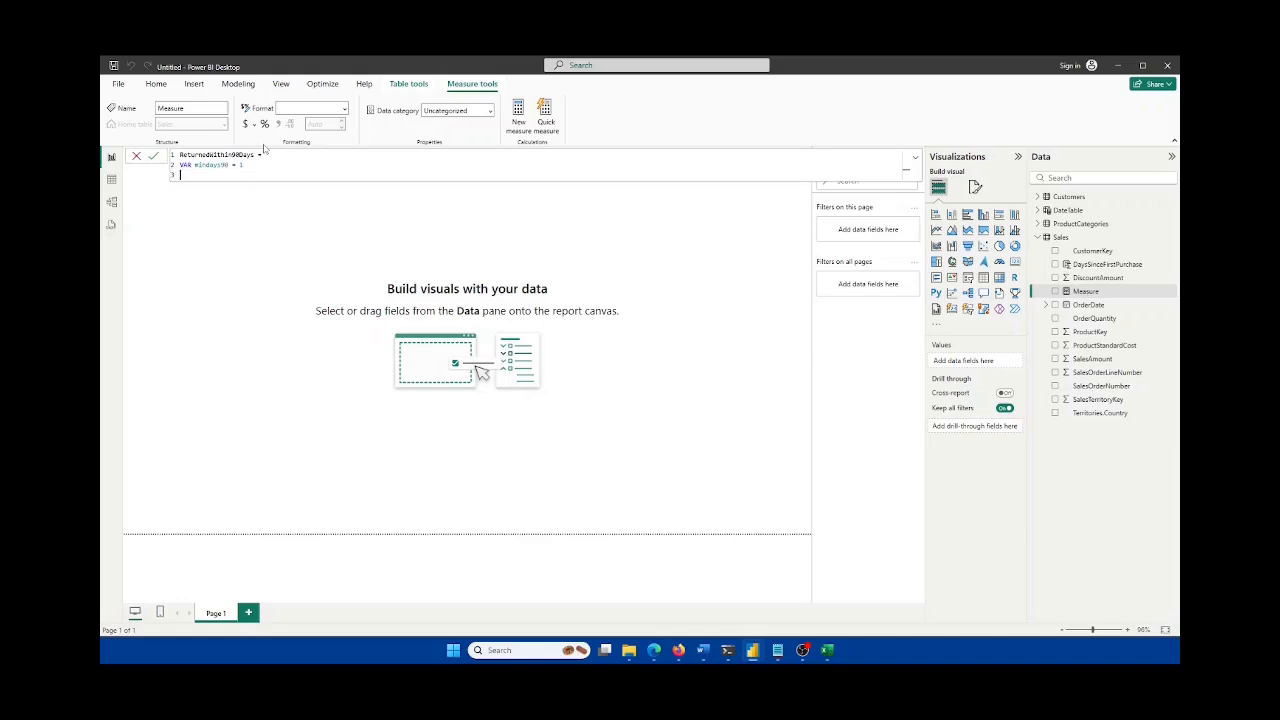
type("VAR maxdays90 = 90")
key("Return")
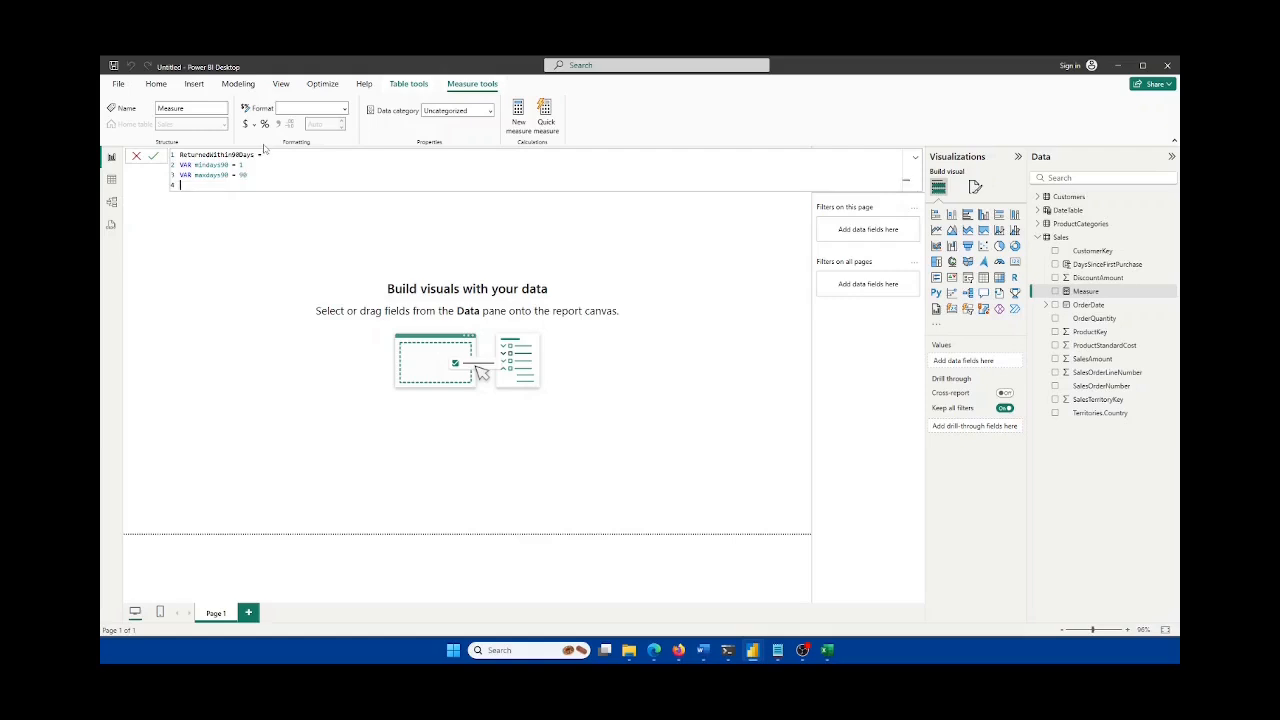
key("Return")
type("RETURN")
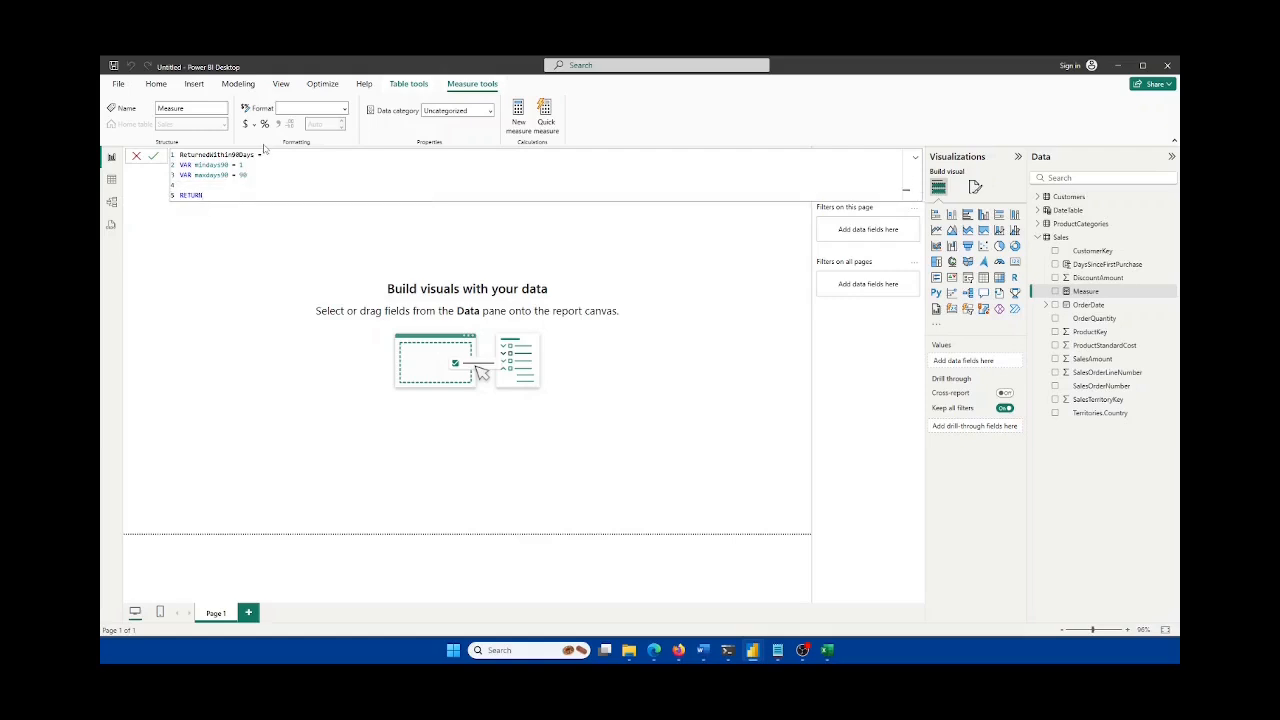
key("Return")
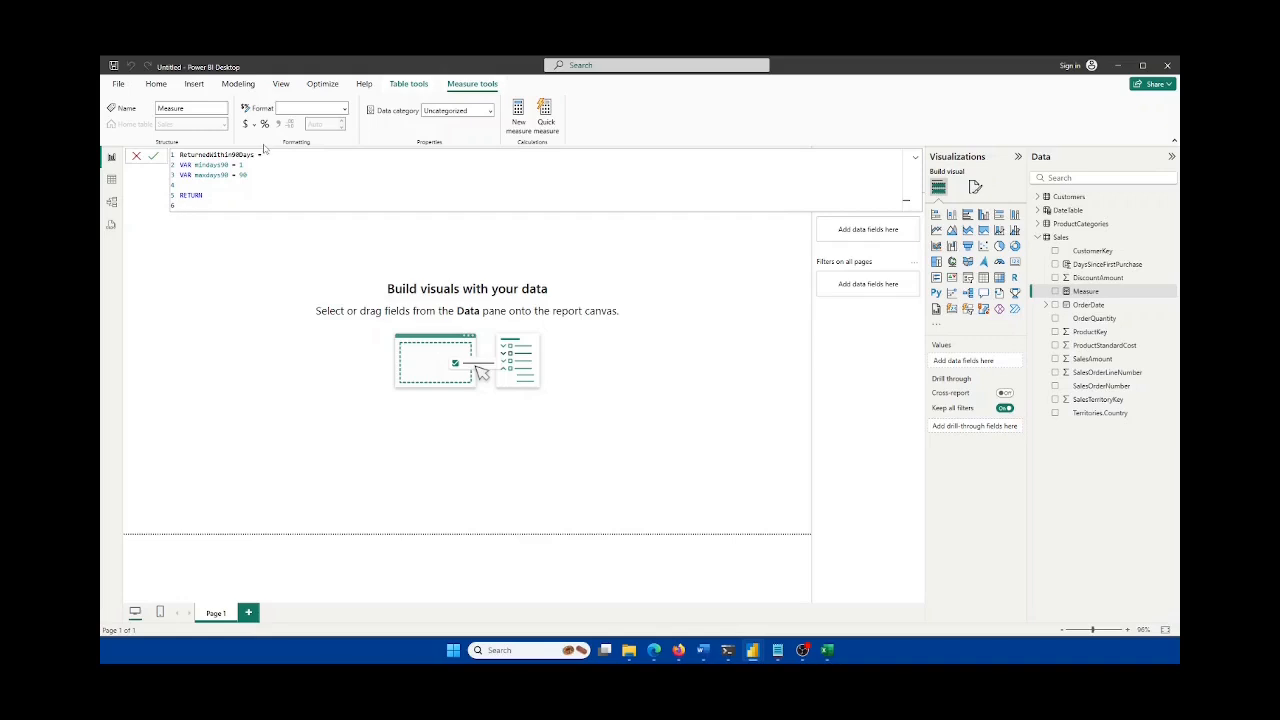
Step: Write CALCULATE(DISTINCTCOUNT(Sales[CustomerKey]), Sales[DaysSinceFirstPurchase] >= mindays90) as the return expression
type("CALCULATE(")
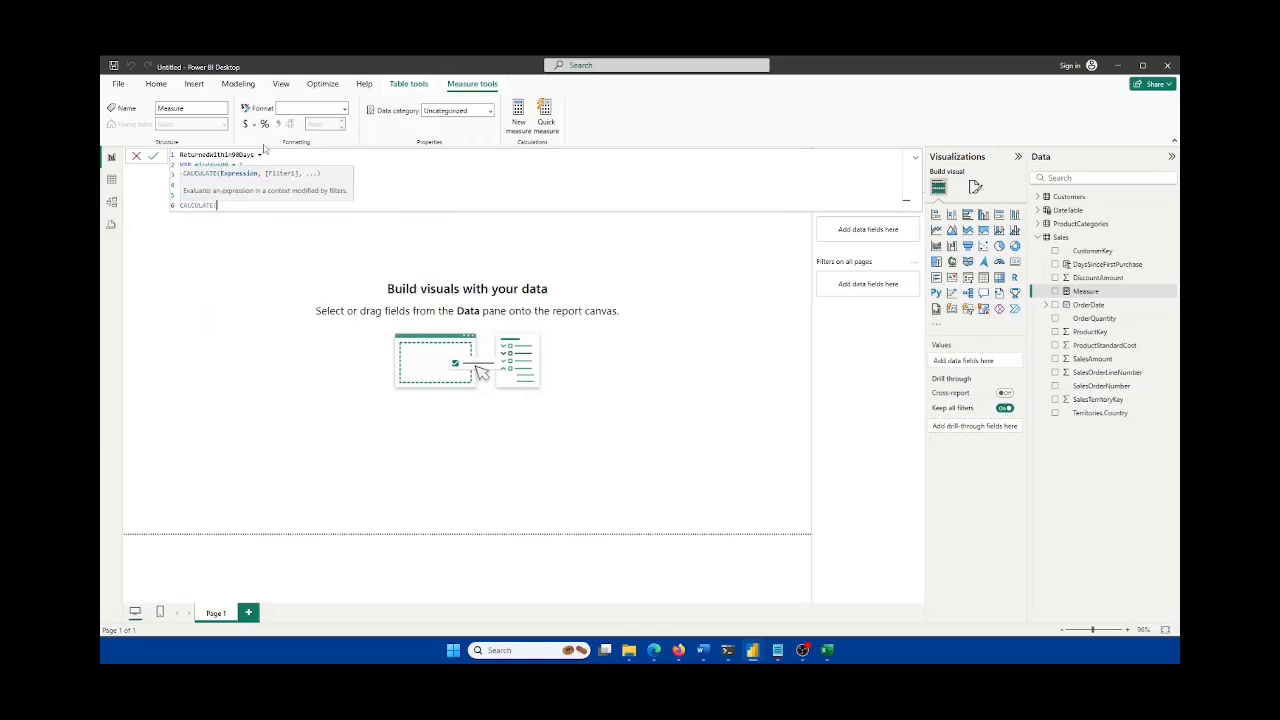
key("shift+Return")
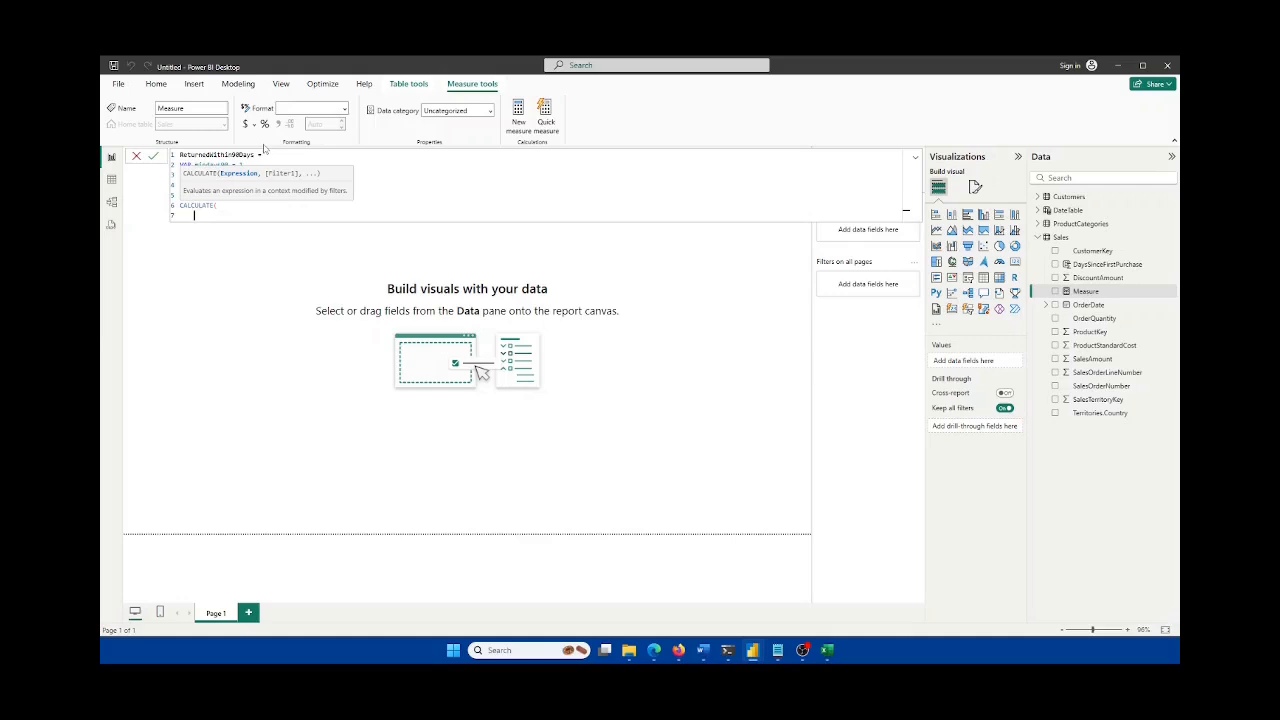
type("dist")
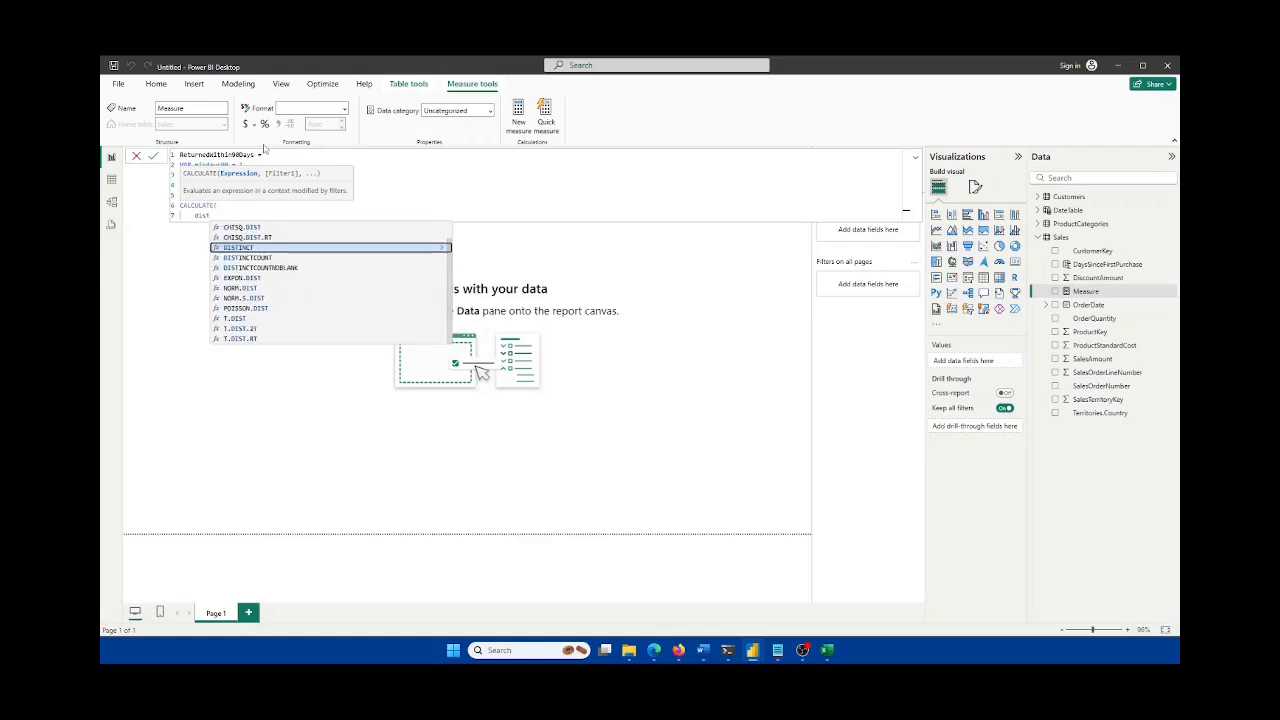
key("Down")
key("Tab")
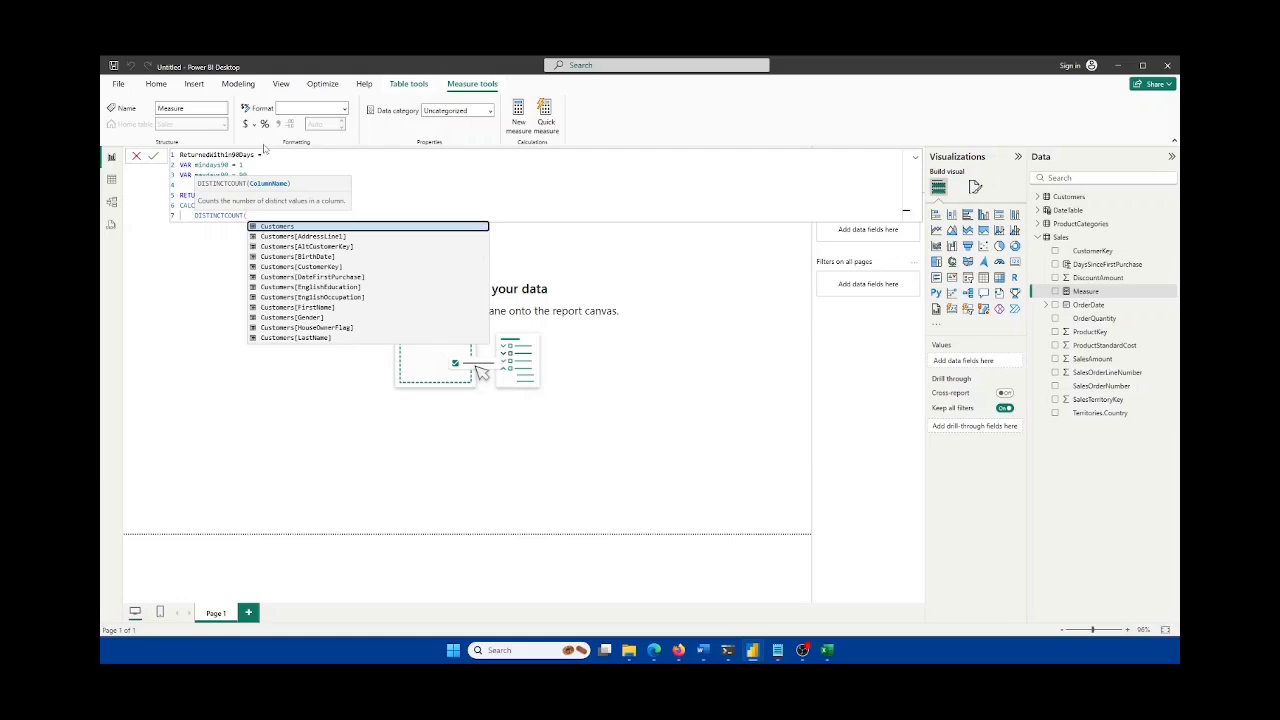
type("Sales[cu")
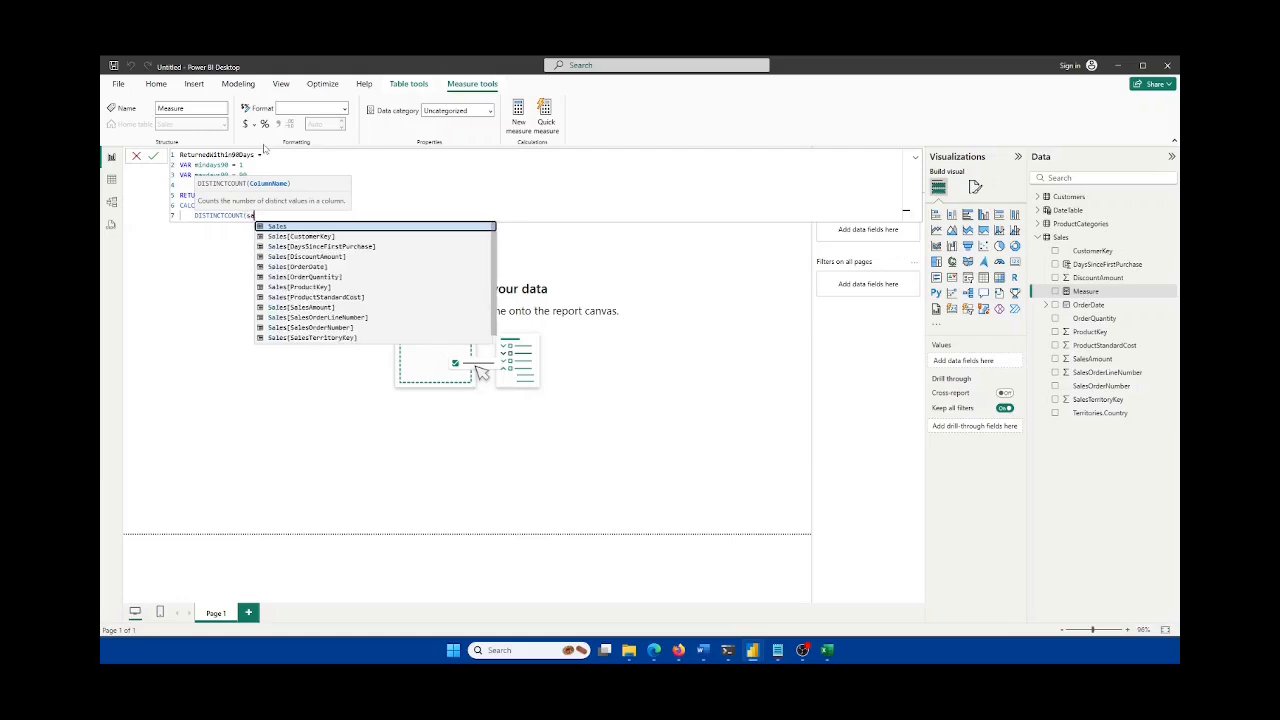
key("Tab")
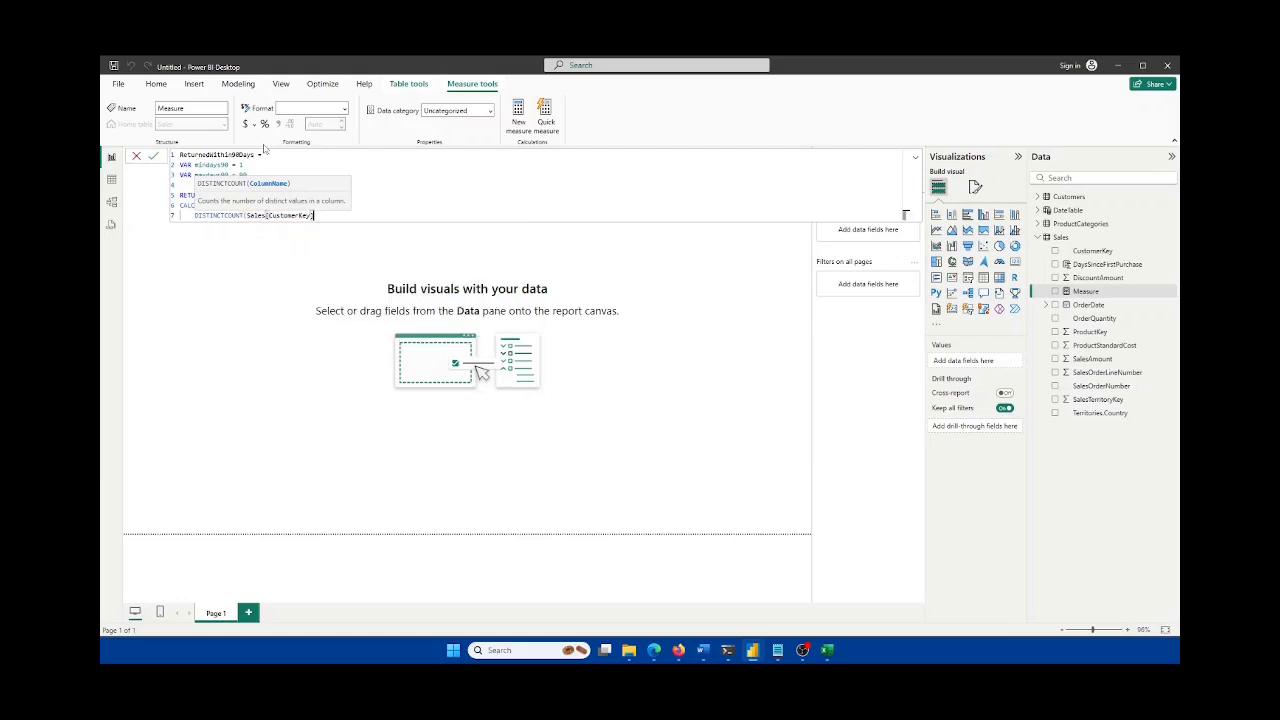
type(")")
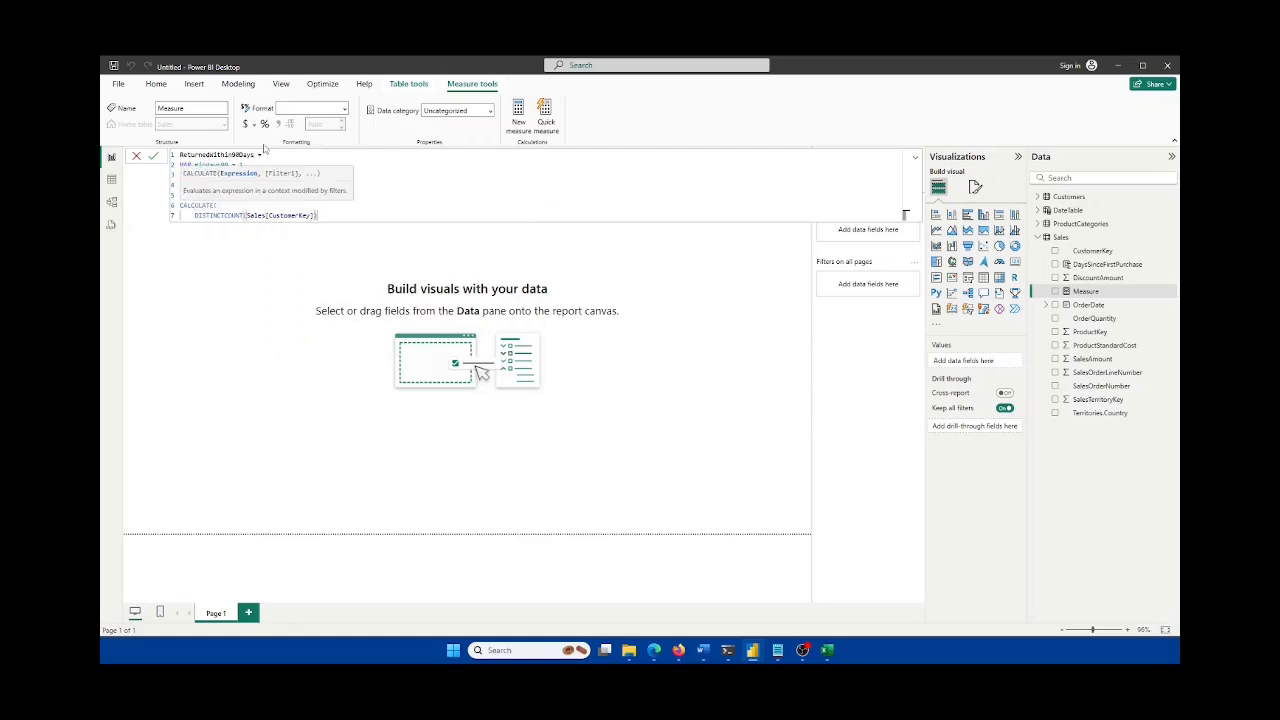
type(",")
key("shift+Return")
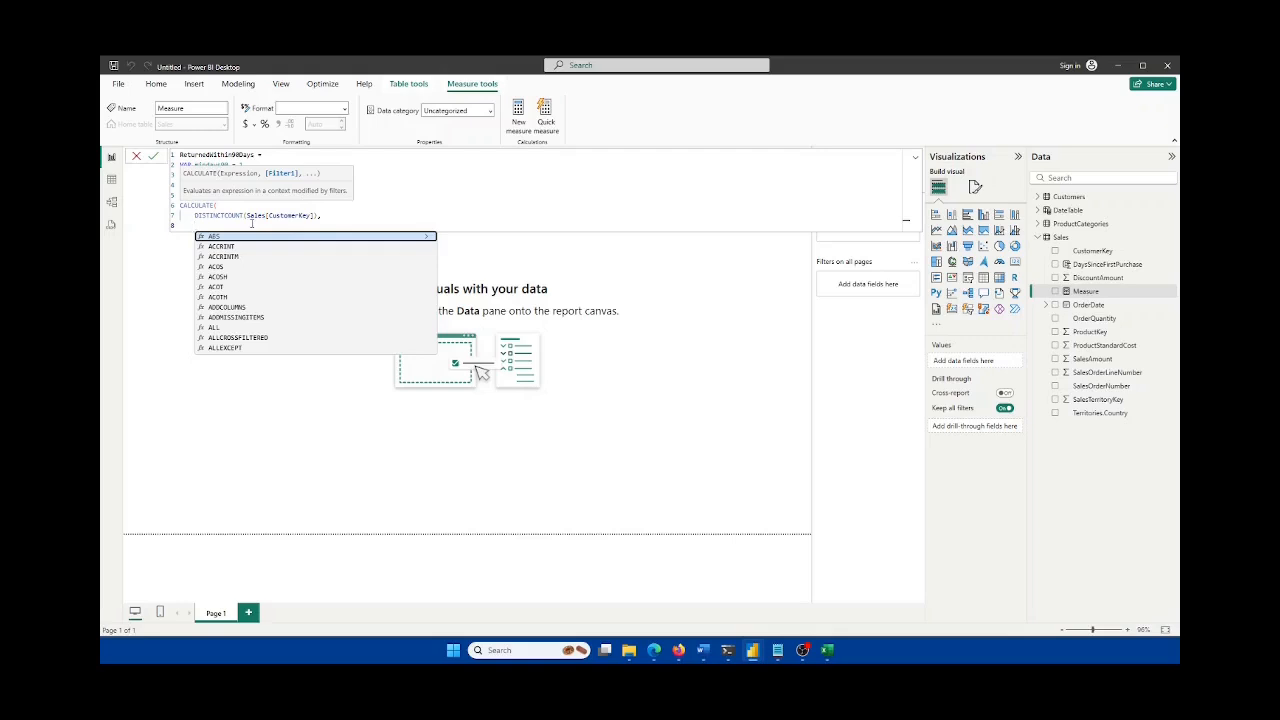
type("Sales[")
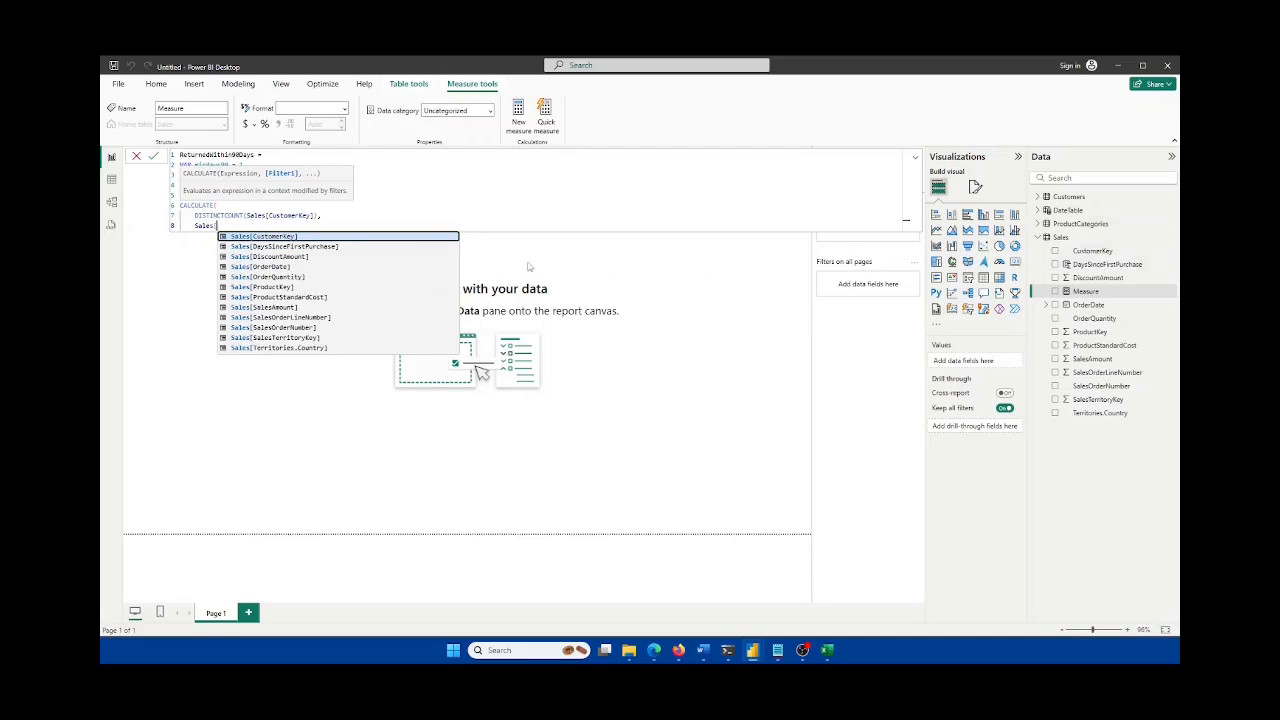
type("Da")
key("Tab")
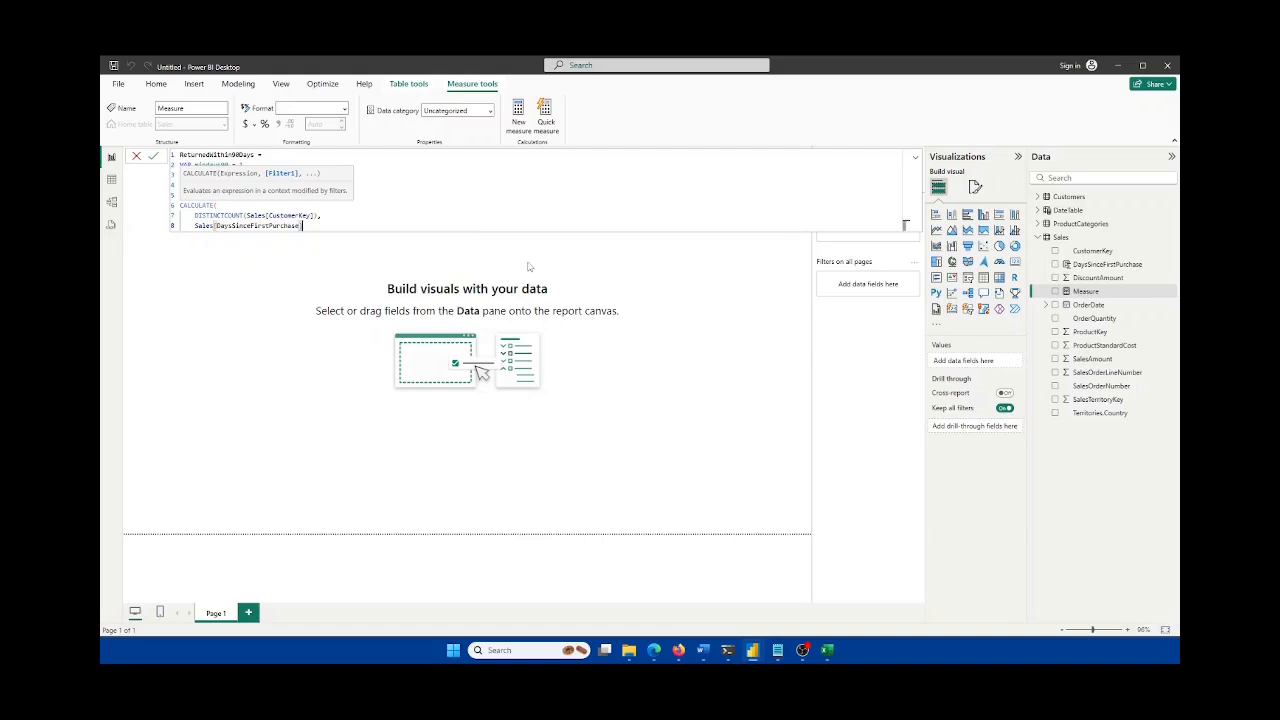
type(">= min")
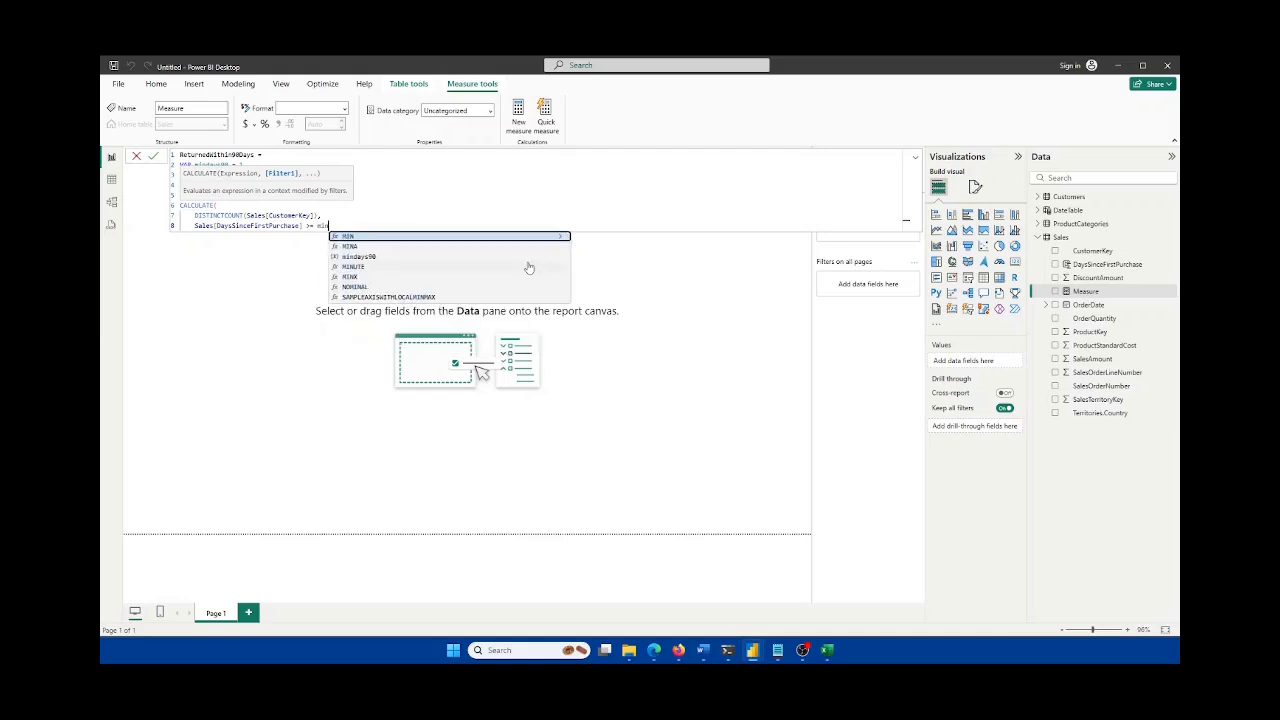
left_click(368, 257)
Step: Set mindays90 to 1 and check the maxdays90 value of 90
left_click(248, 165)
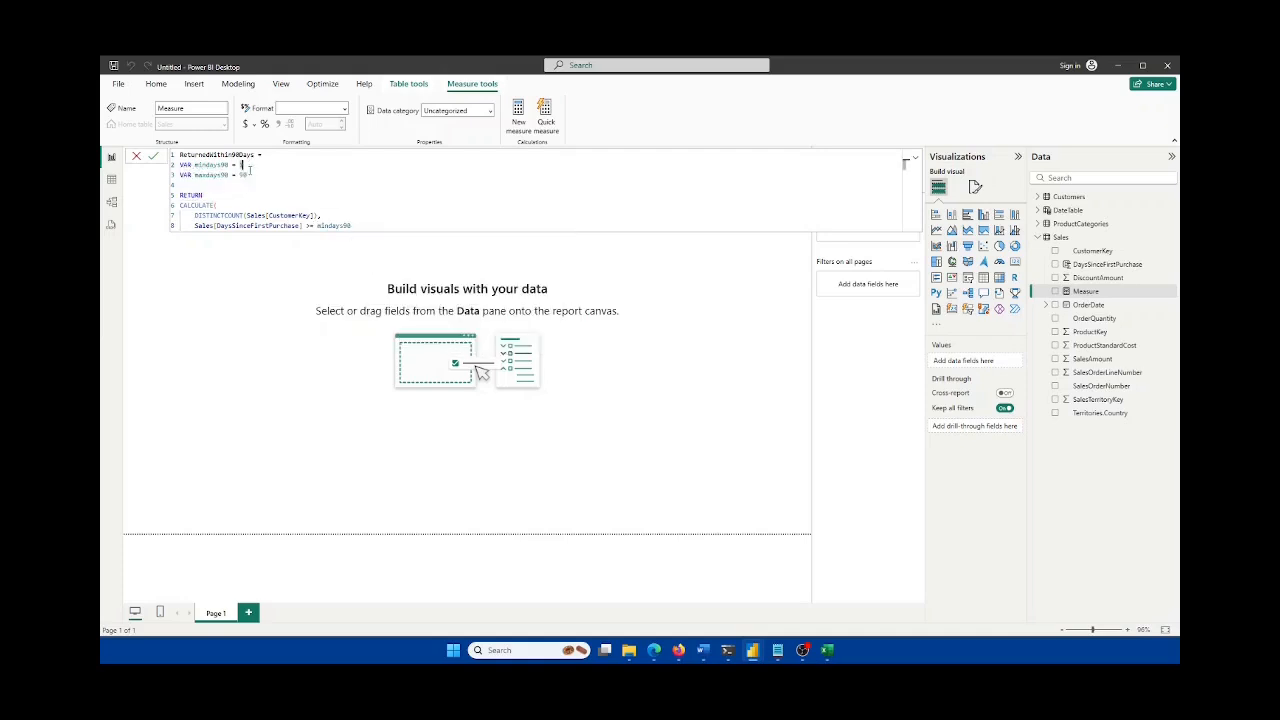
type("1")
left_click(362, 226)
left_click(241, 166)
double_click(246, 174)
left_click(358, 221)
Step: Try && and comma separators after the first filter, settling on a comma
type(",")
key("shift+Return")
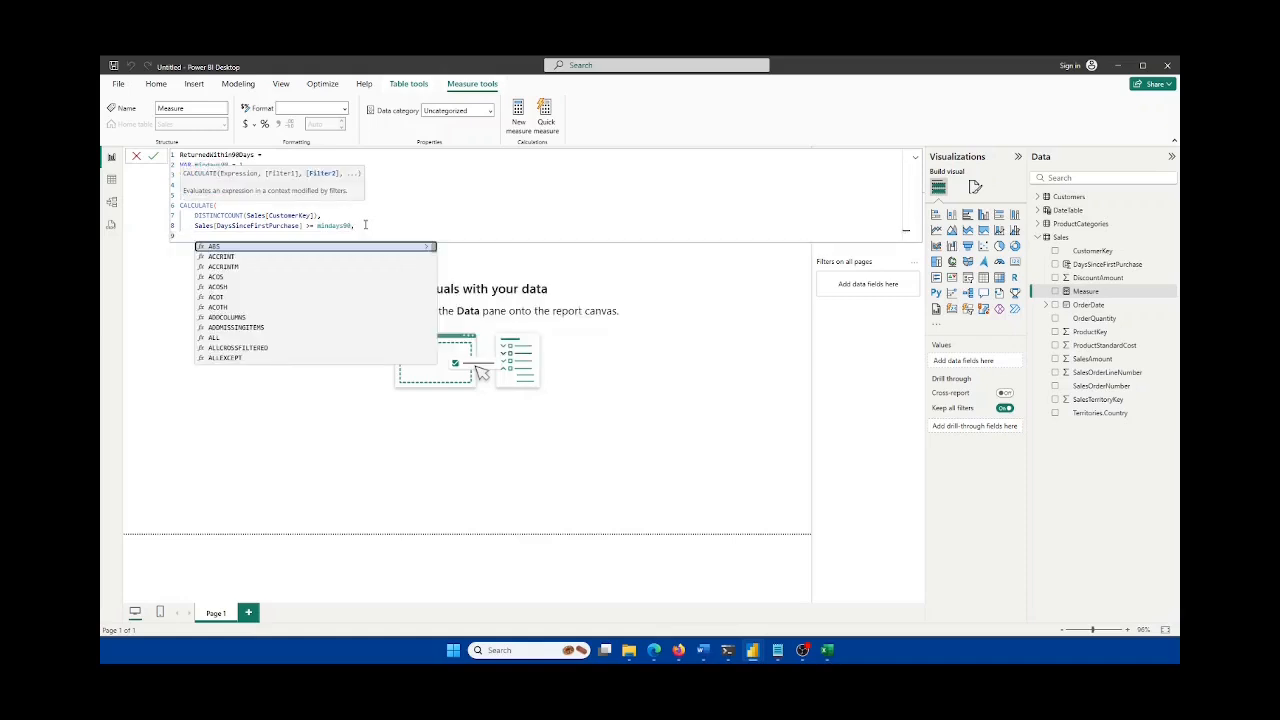
key("BackSpace")
key("BackSpace")
type("&&")
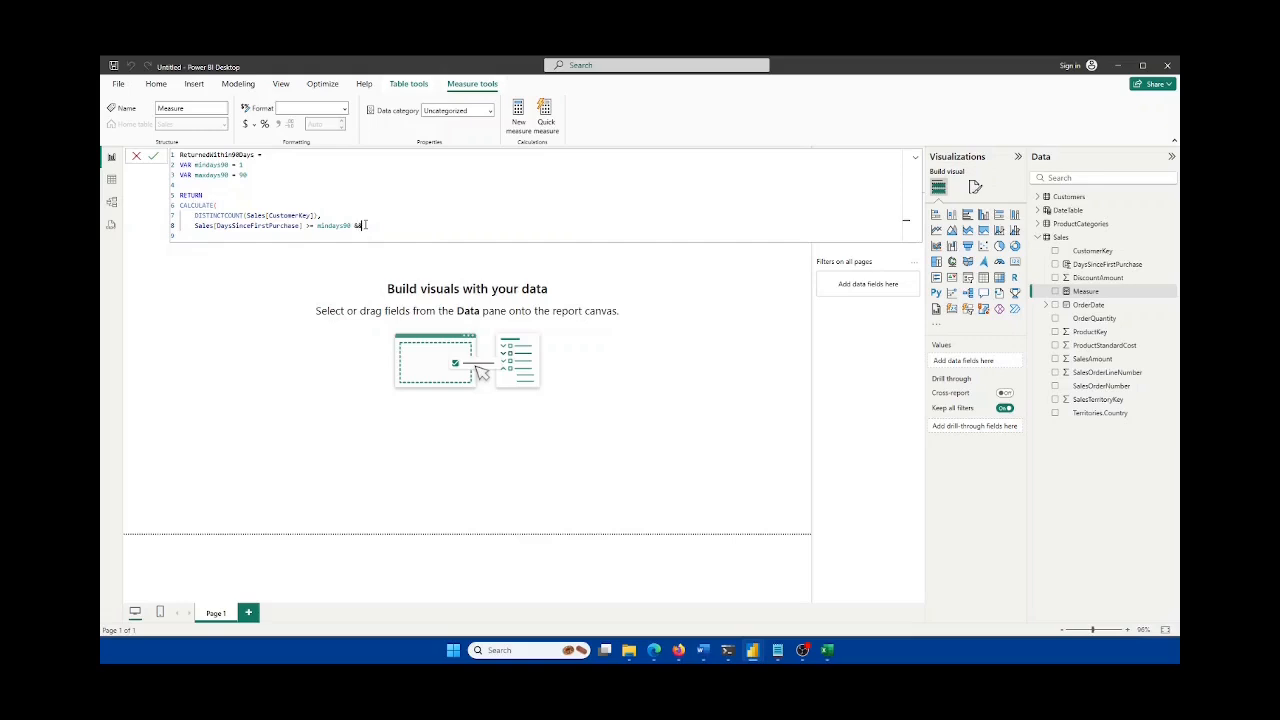
key("BackSpace")
key("BackSpace")
type("&&")
key("BackSpace")
key("BackSpace")
key("BackSpace")
type(",")
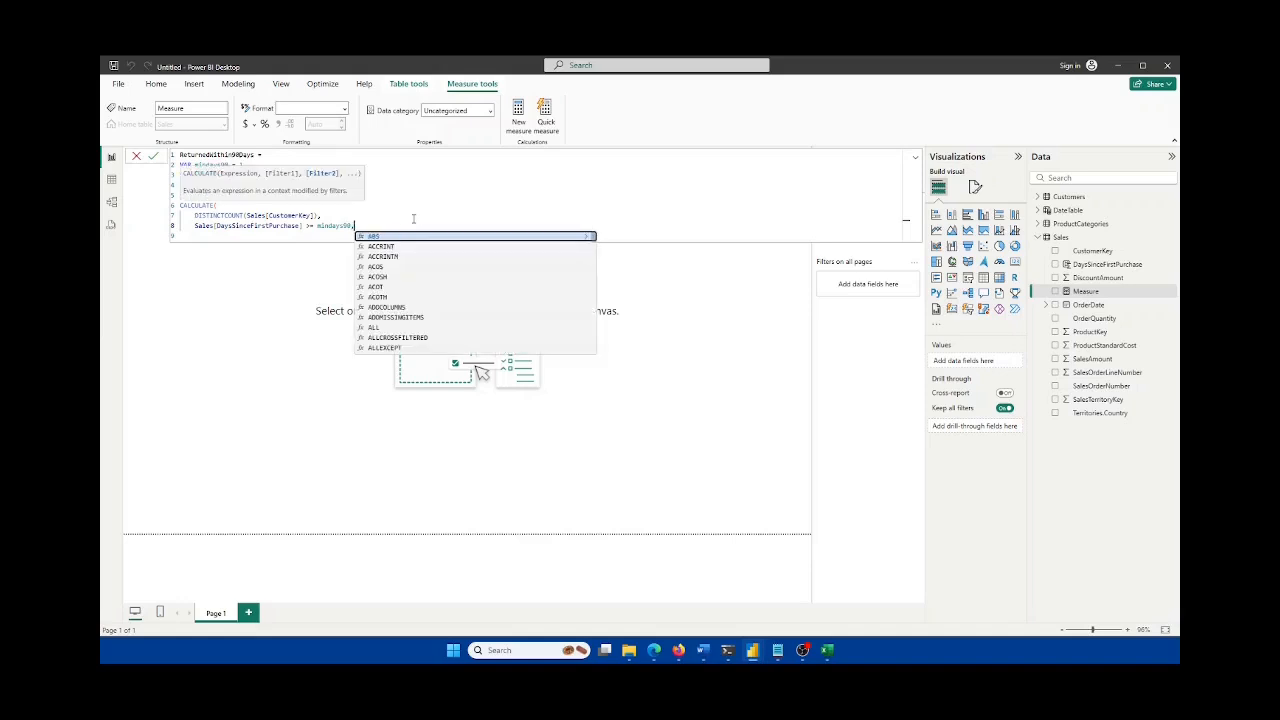
Step: Add the filter Sales[DaysSinceFirstPurchase] <= maxdays90, close with ) + 0, and commit the measure
key("shift+Return")
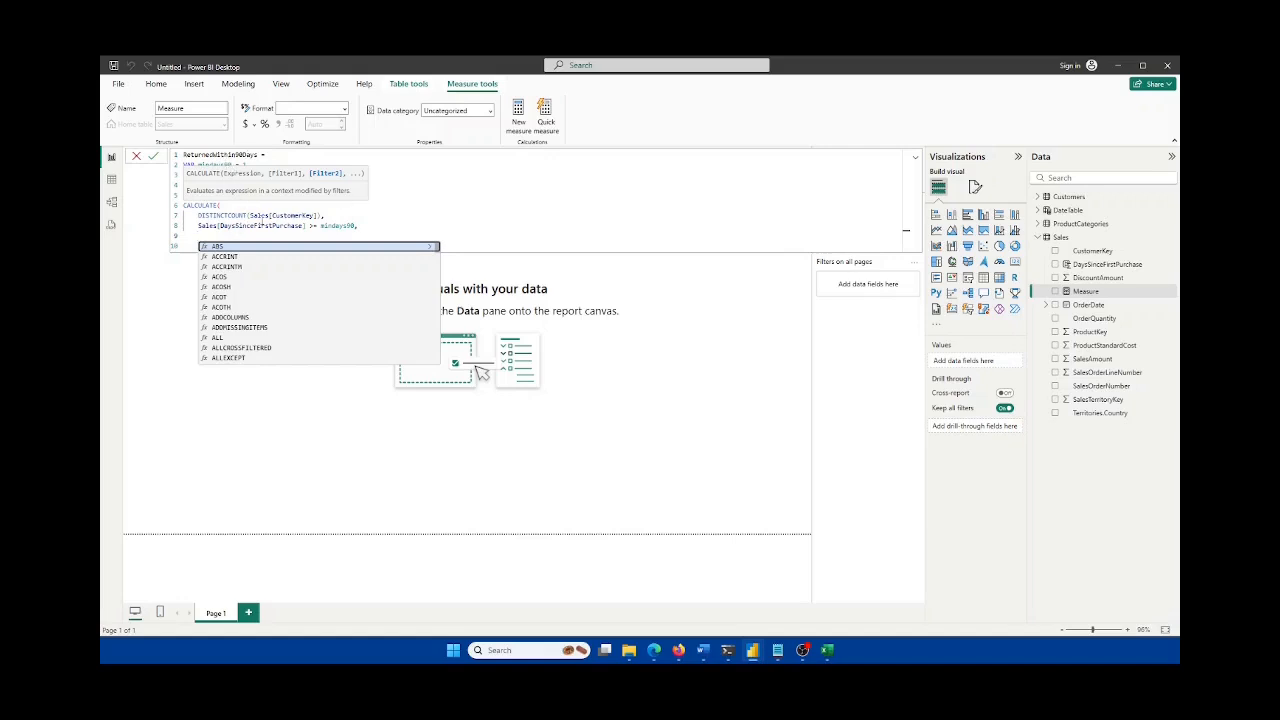
type("Sales")
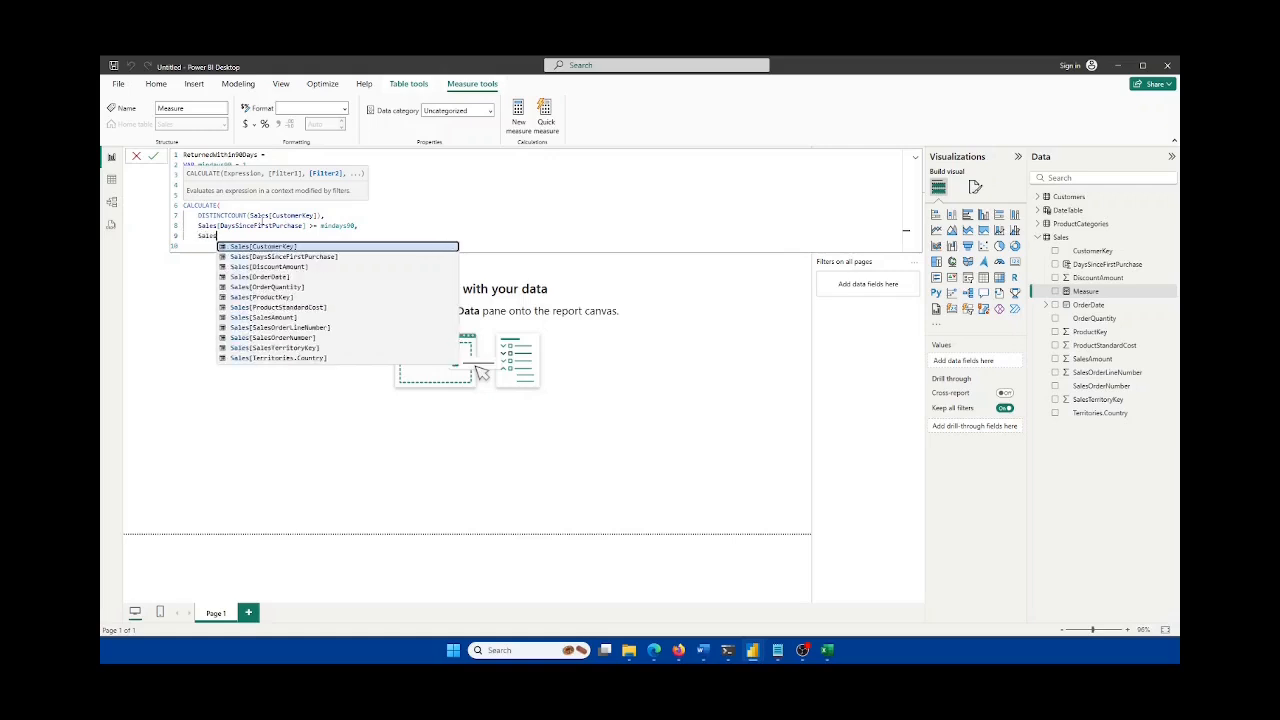
type("[DaysSinceFirstPurchase]")
key("Tab")
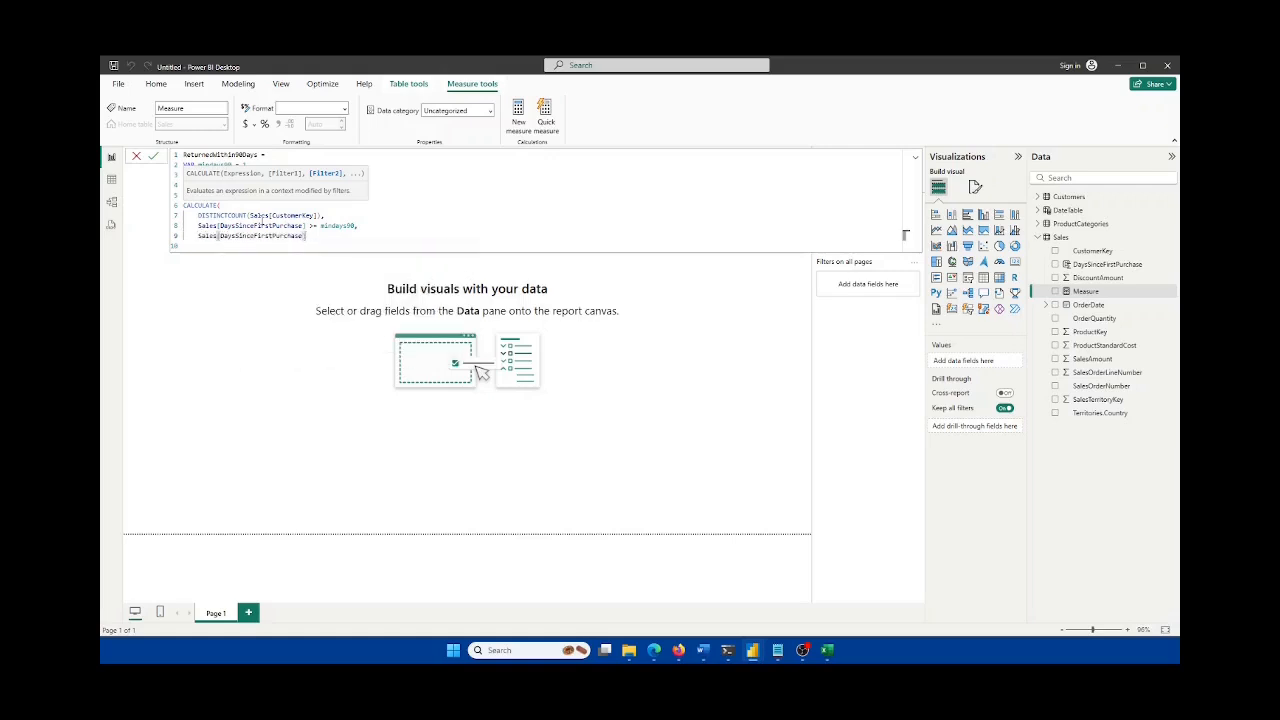
type("<= min")
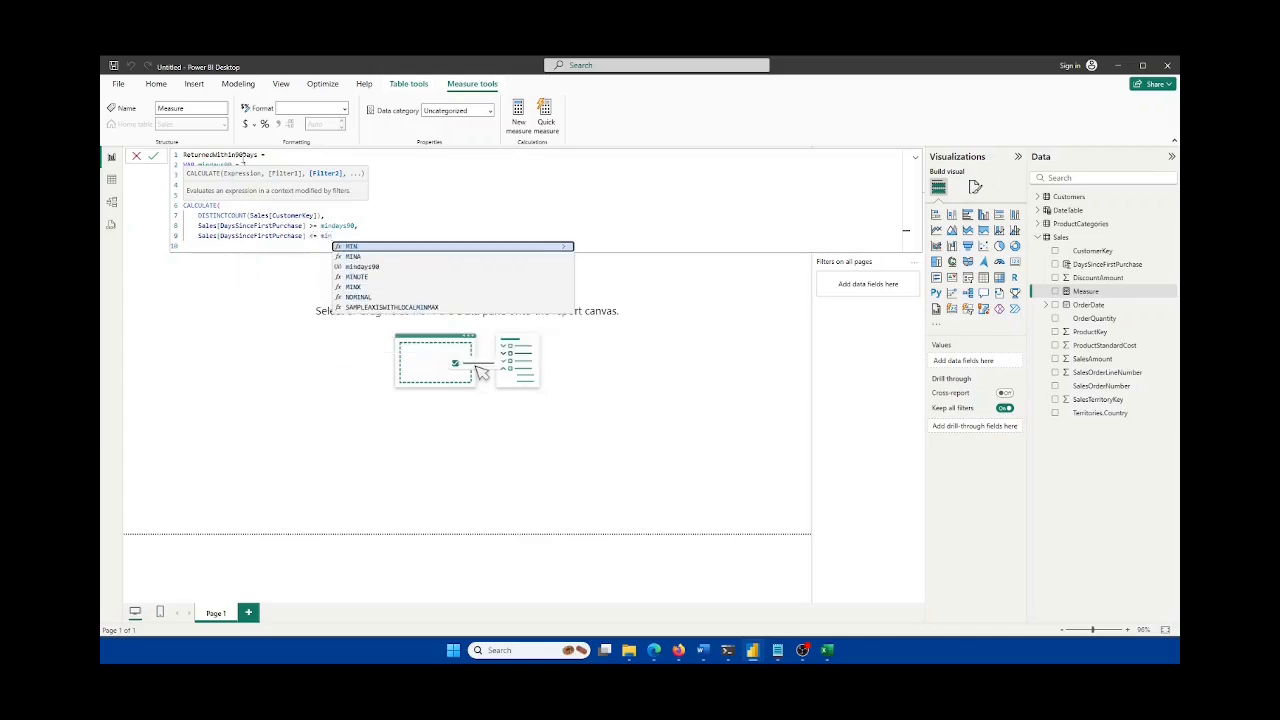
left_click(245, 164)
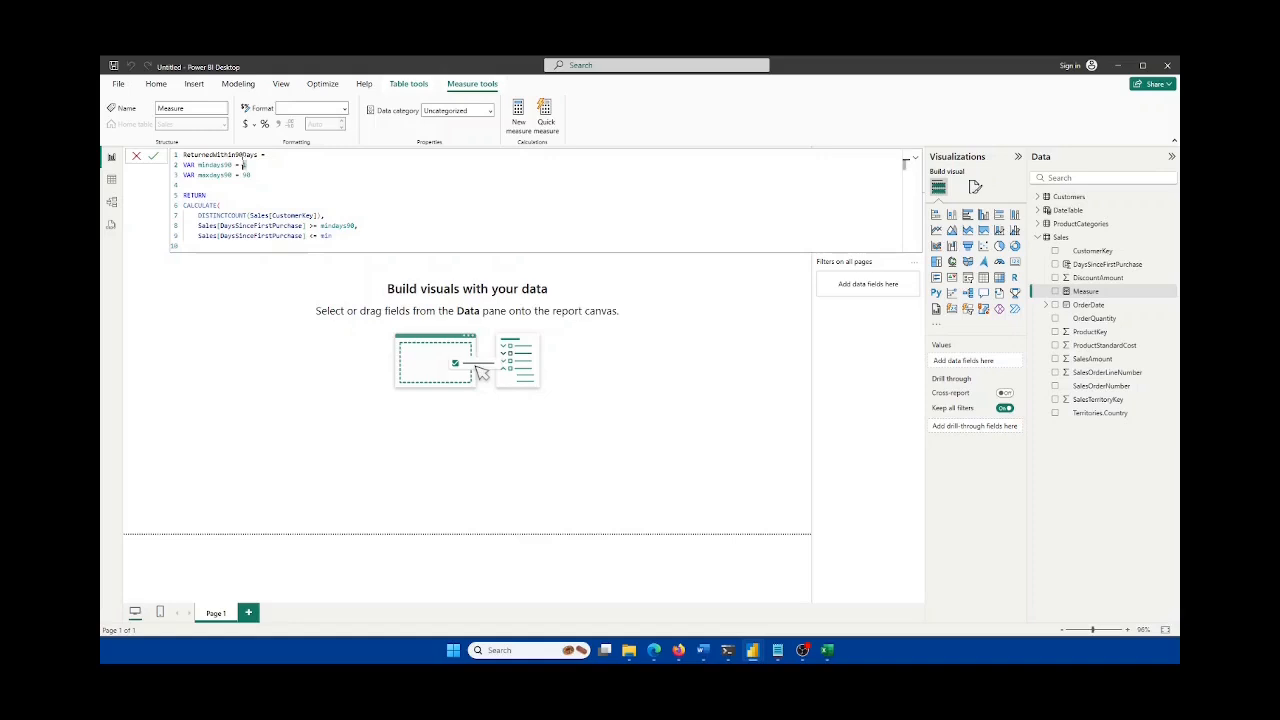
left_click(351, 236)
key("BackSpace")
key("BackSpace")
type("axdays90")
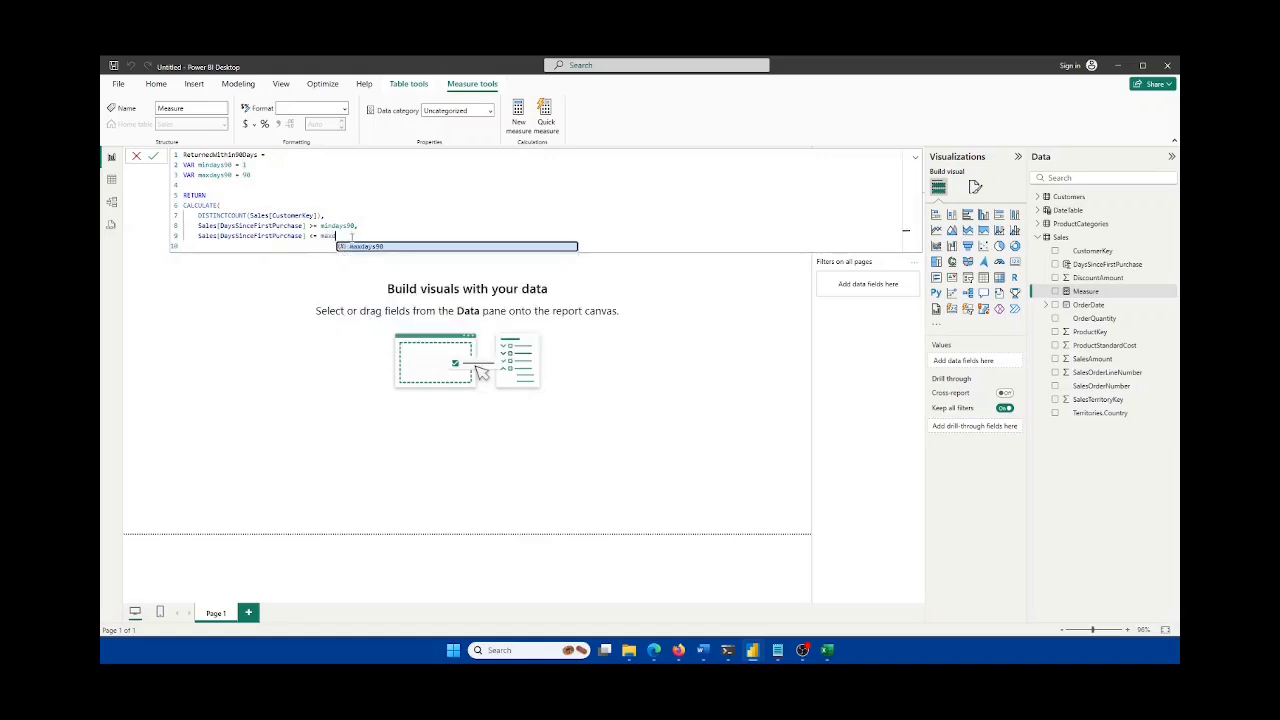
key("Tab")
type(",")
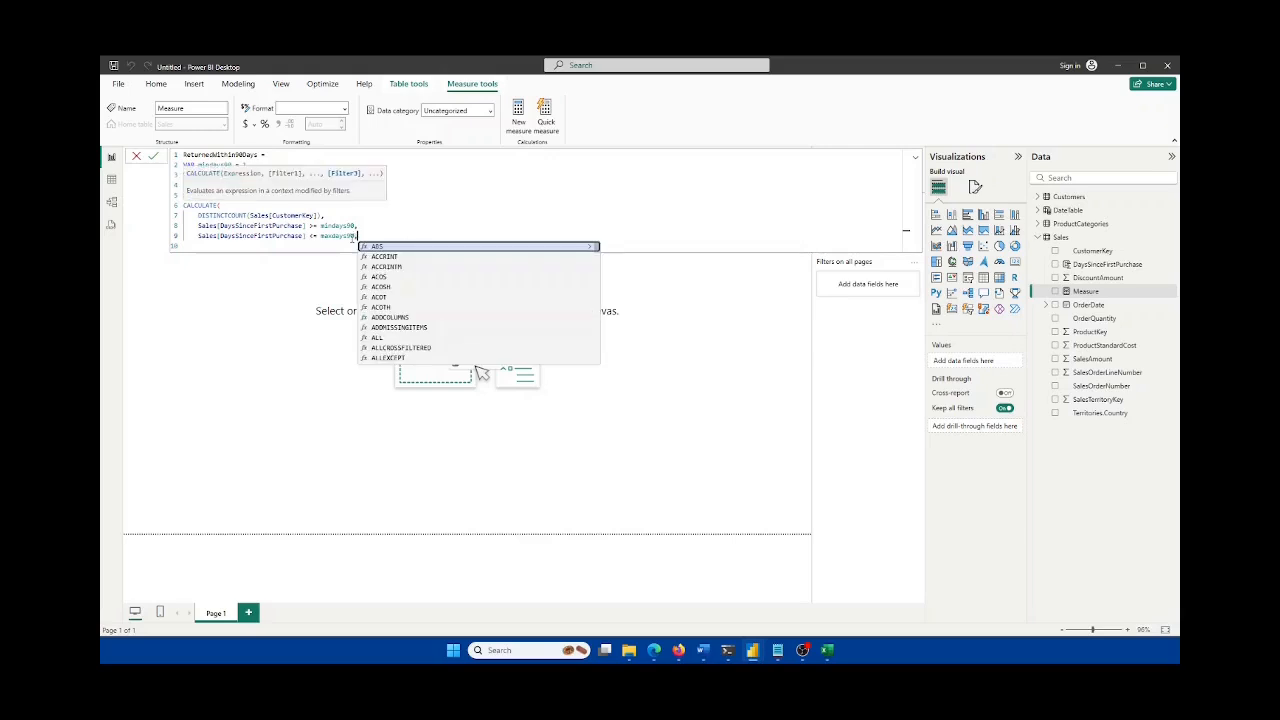
key("BackSpace")
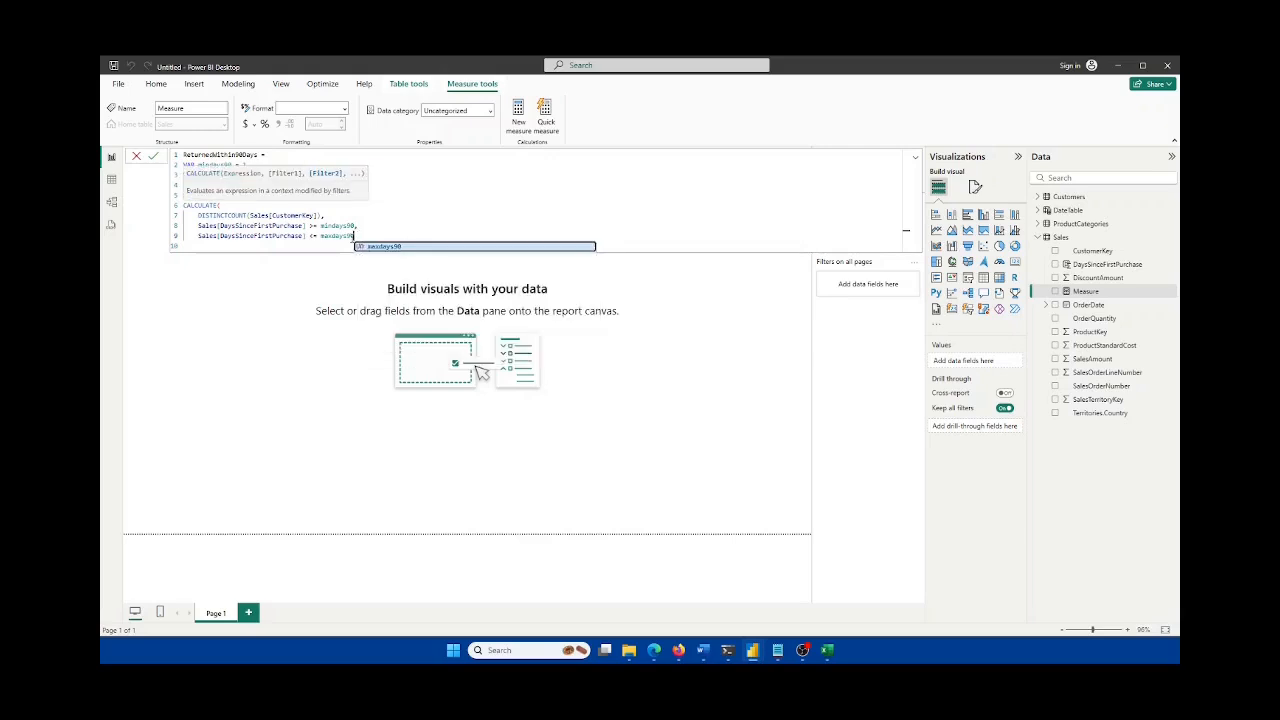
type(")")
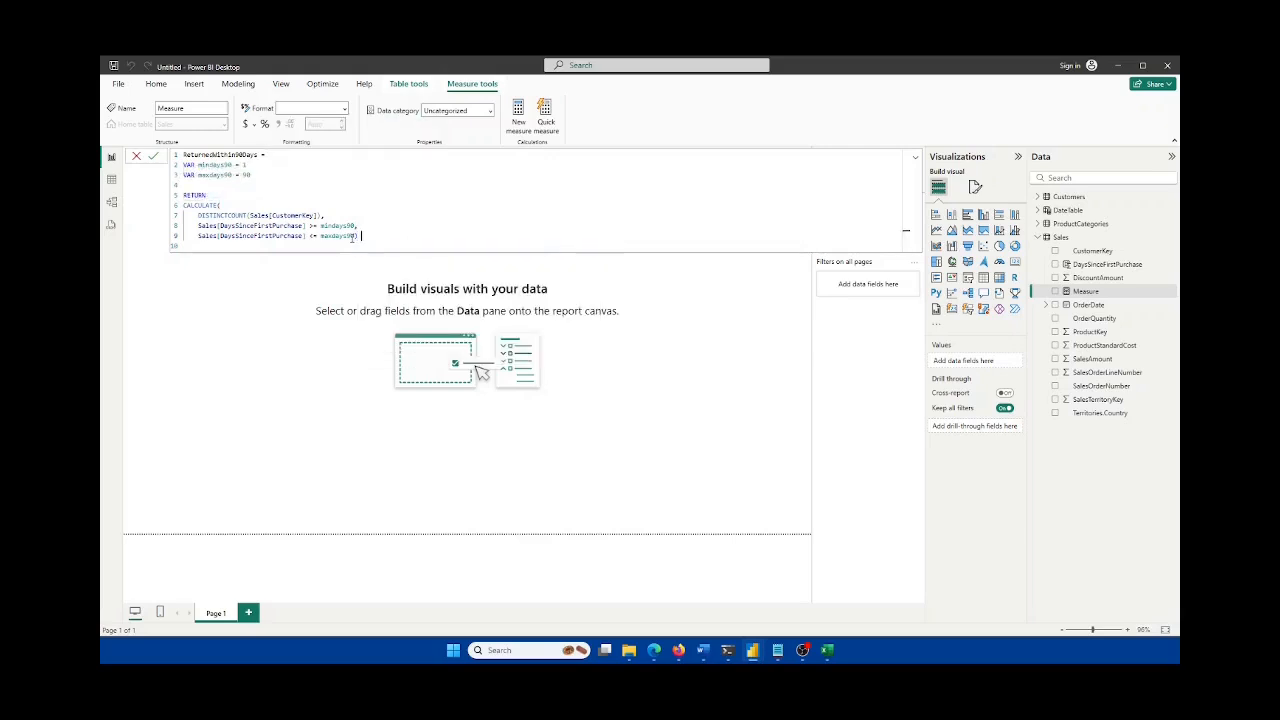
type(" + 0")
left_click(154, 159)
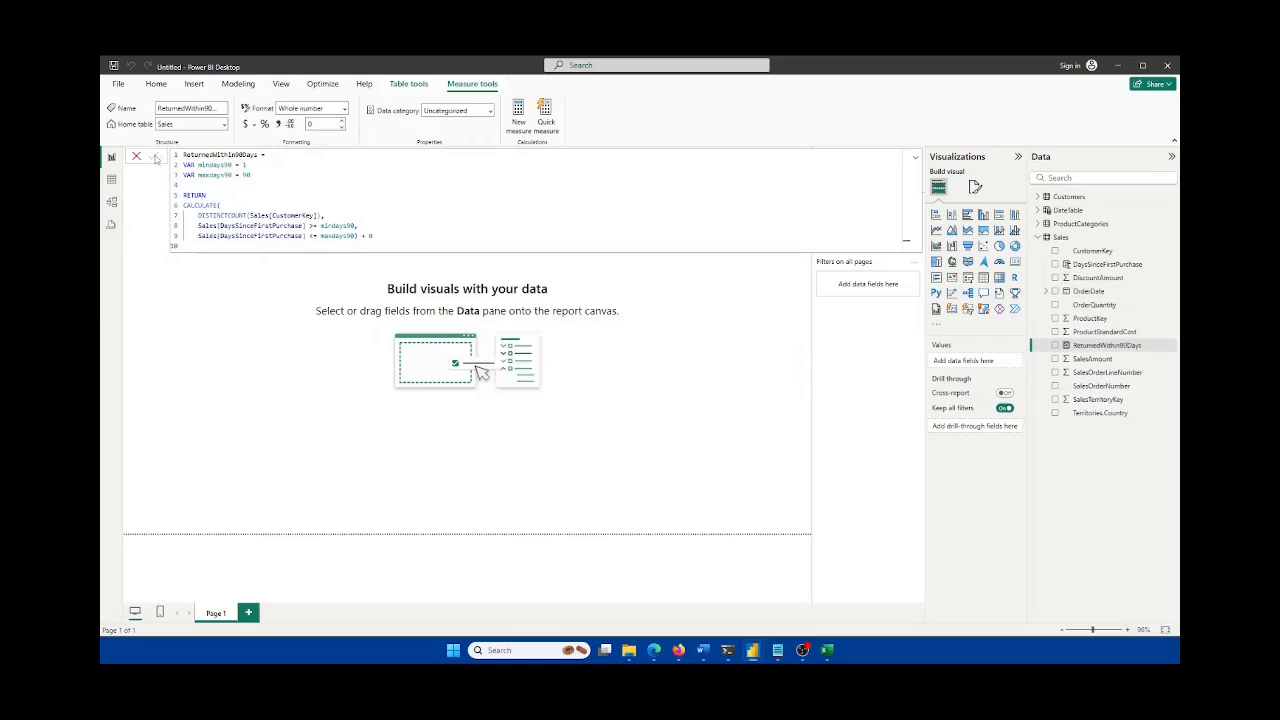
Step: Expand DateTable and ProductCategories, select ReturnedWithin90Days, and switch to Table view
left_click(334, 197)
left_click(1038, 210)
left_click(1041, 279)
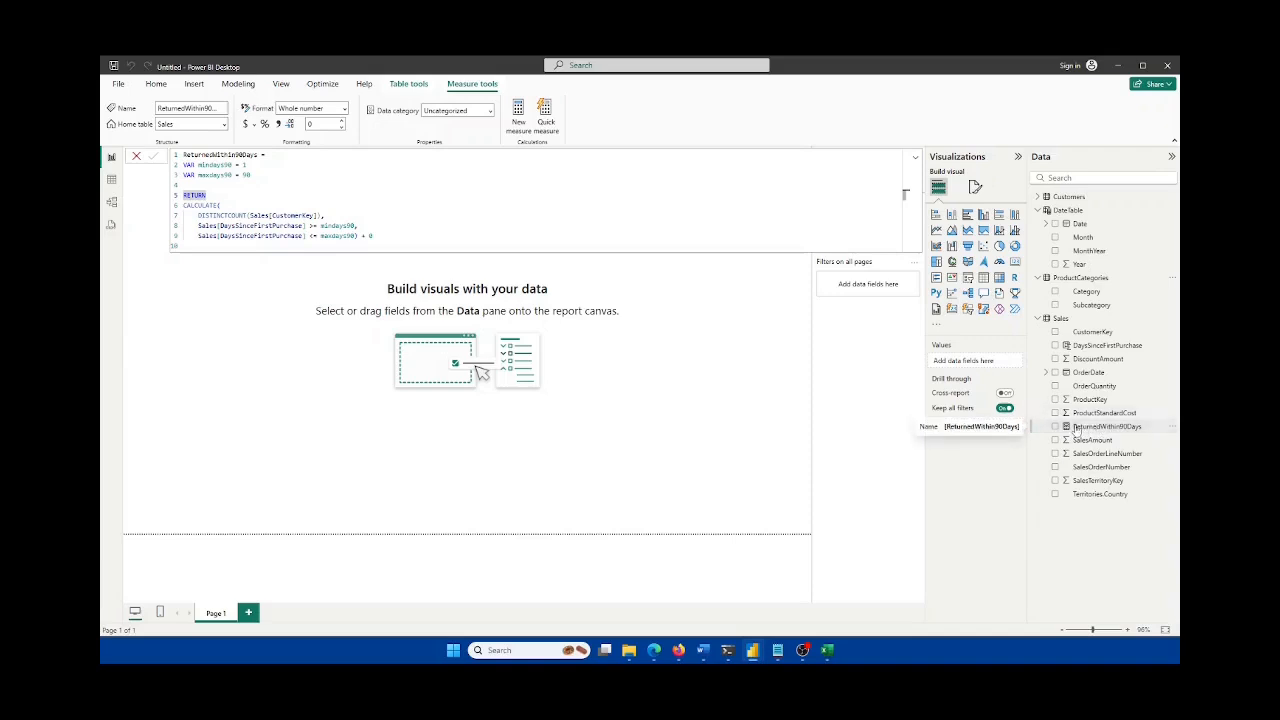
left_click(1078, 428)
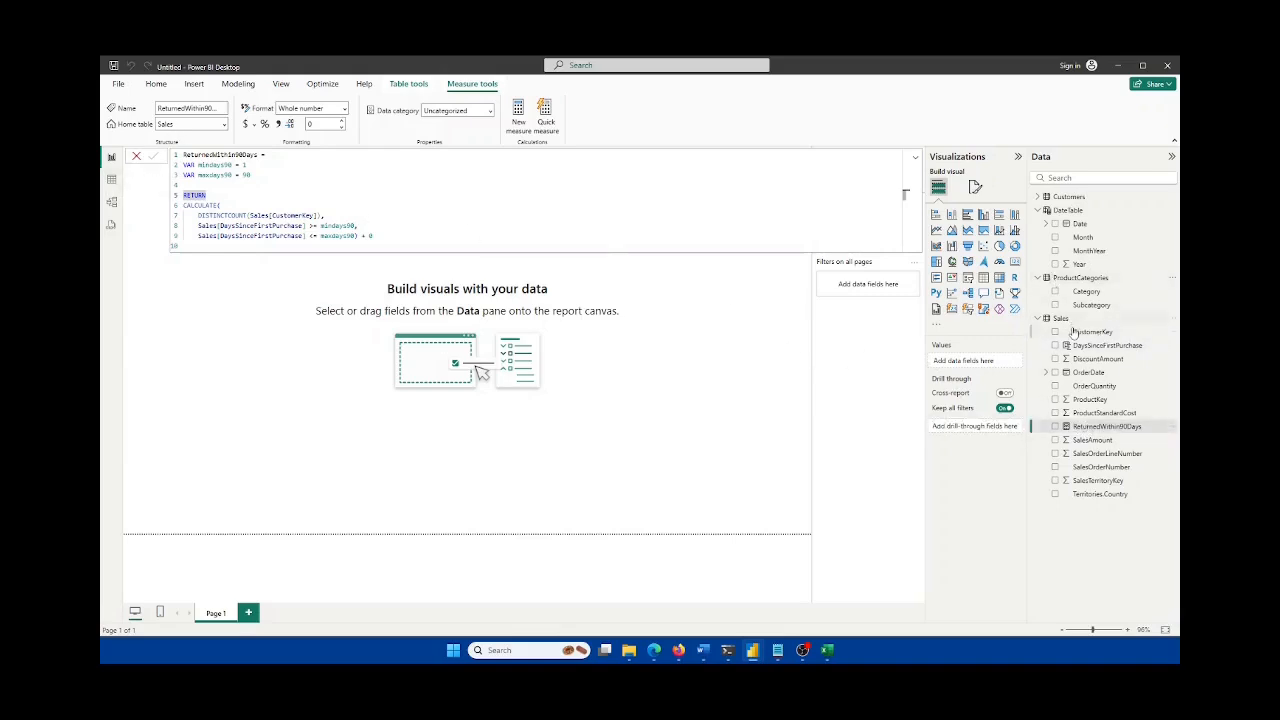
left_click(111, 181)
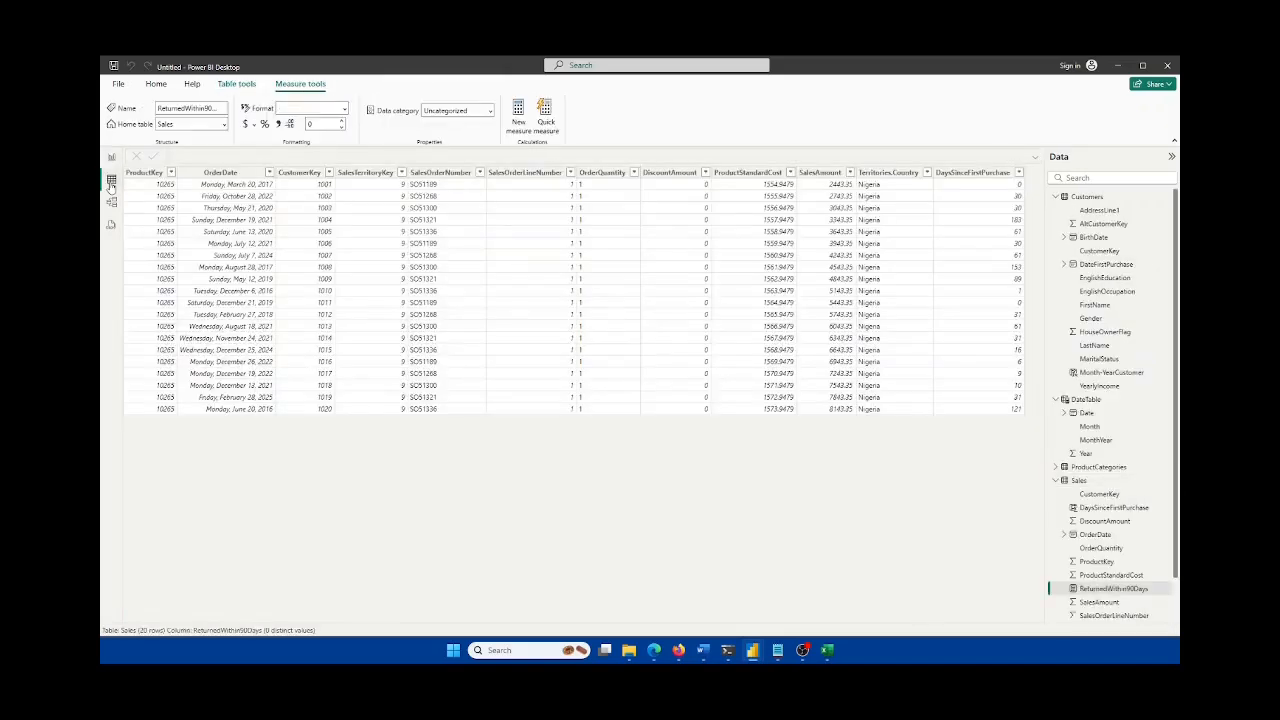
Step: Scroll through the Sales table data, then go back to Report view
scroll(1130, 470, "down", 1)
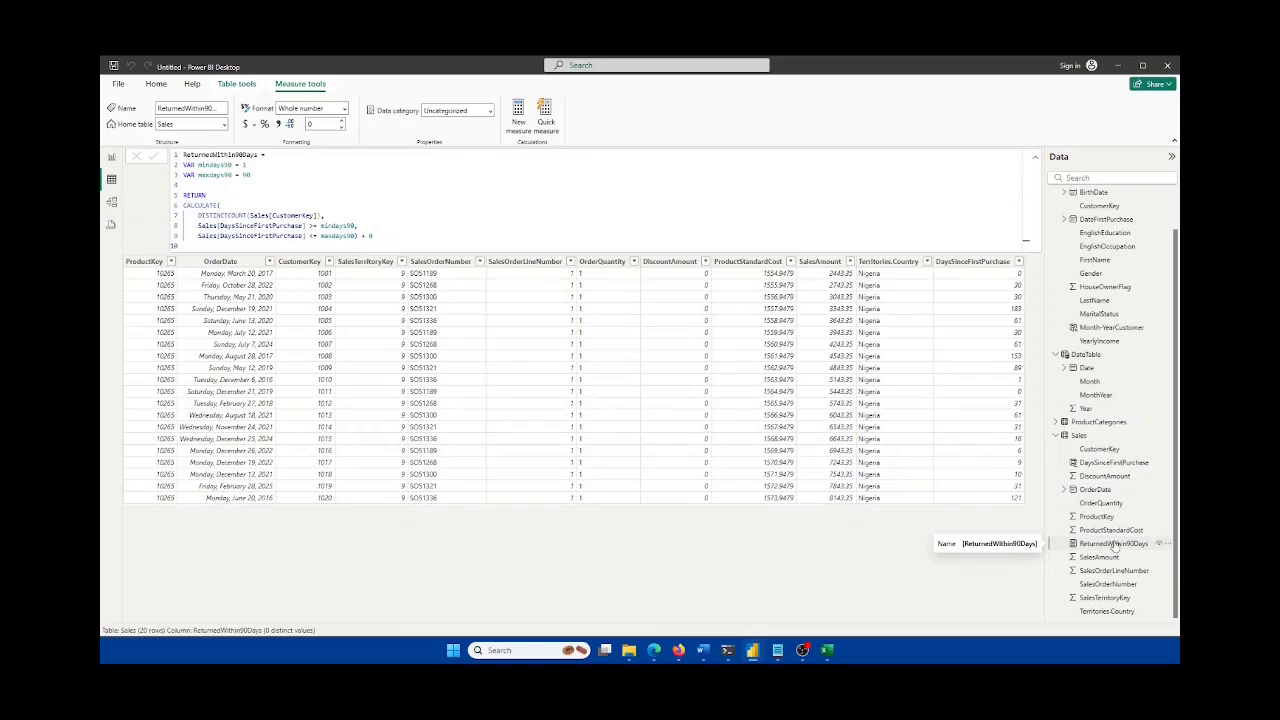
left_click(112, 158)
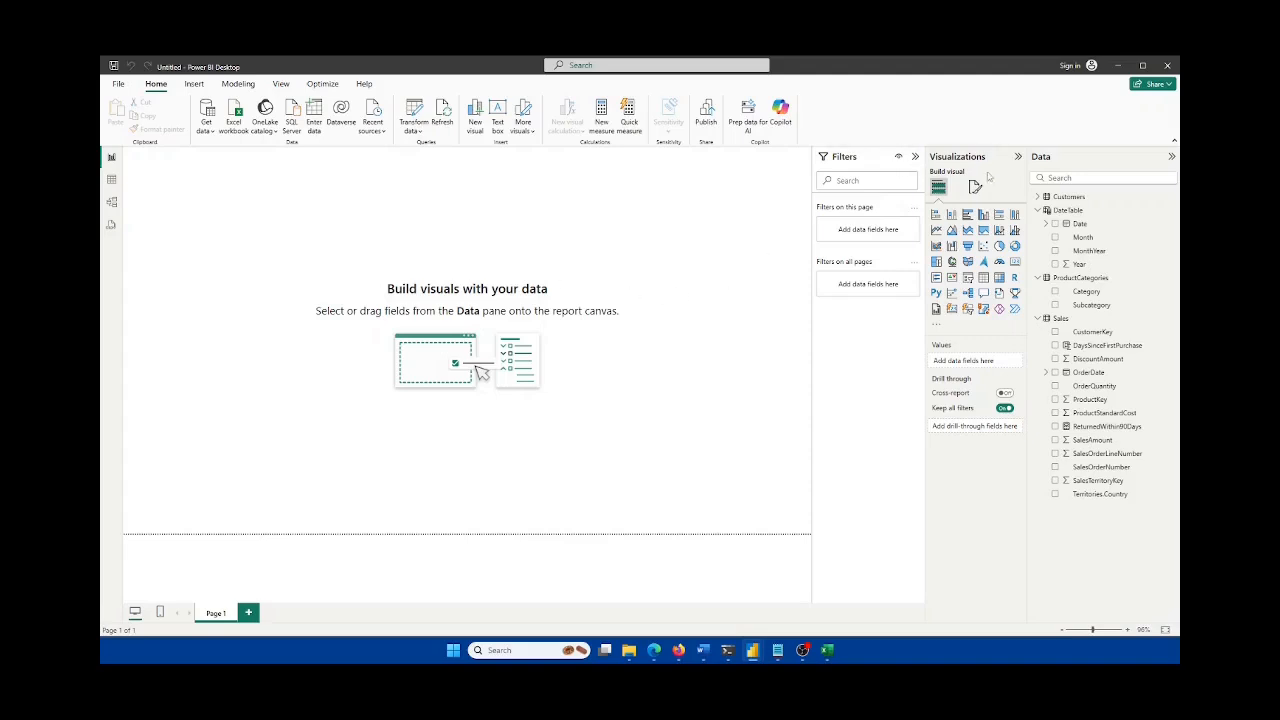
left_click(1038, 198)
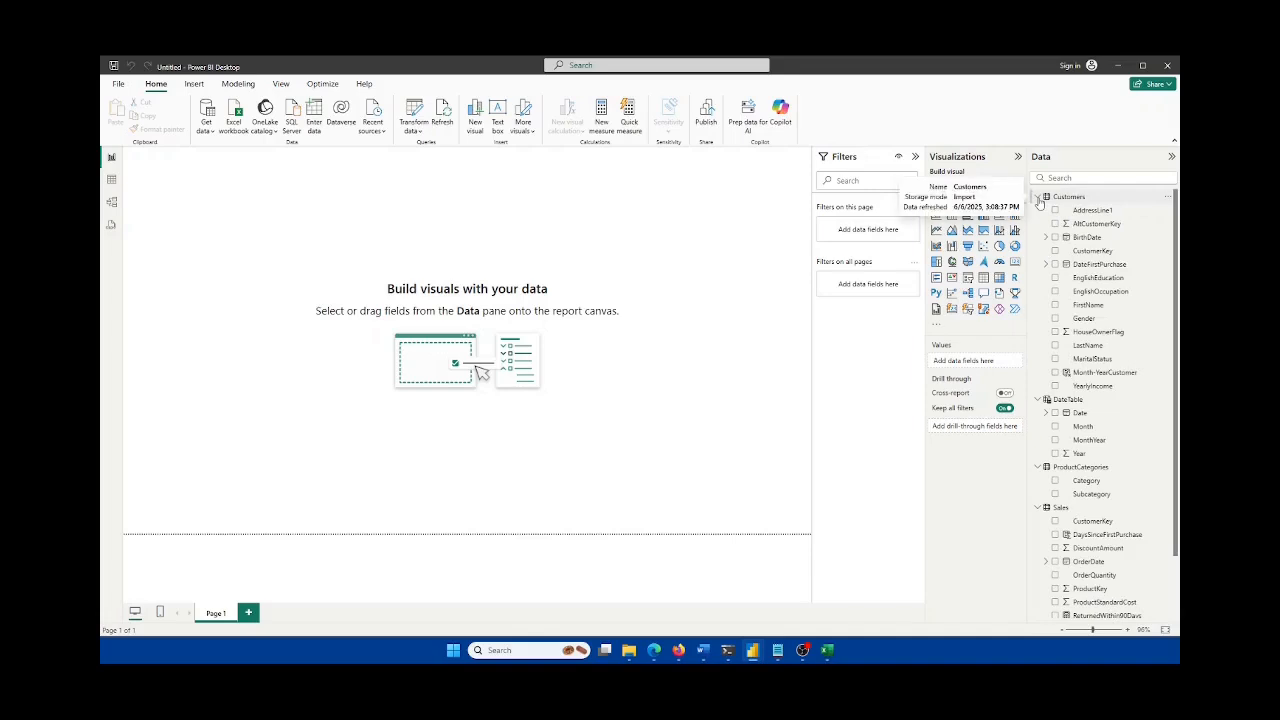
left_click(1038, 198)
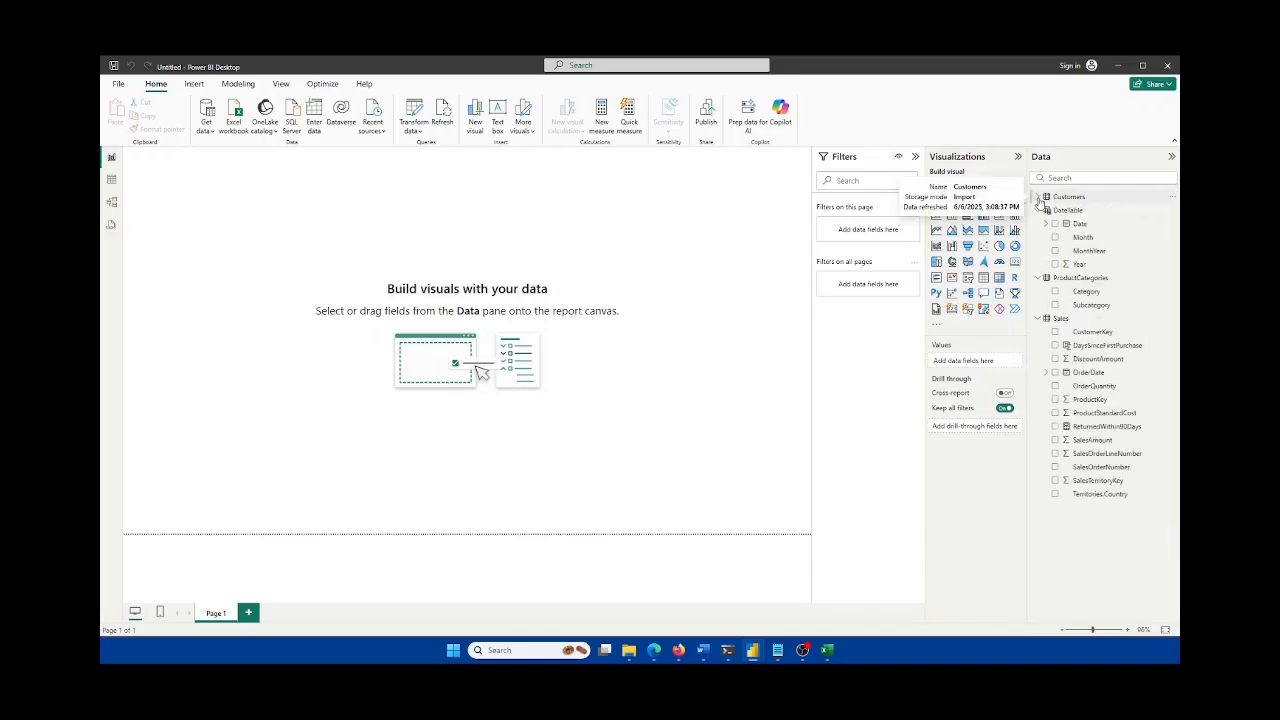
left_click(827, 650)
left_click(240, 615)
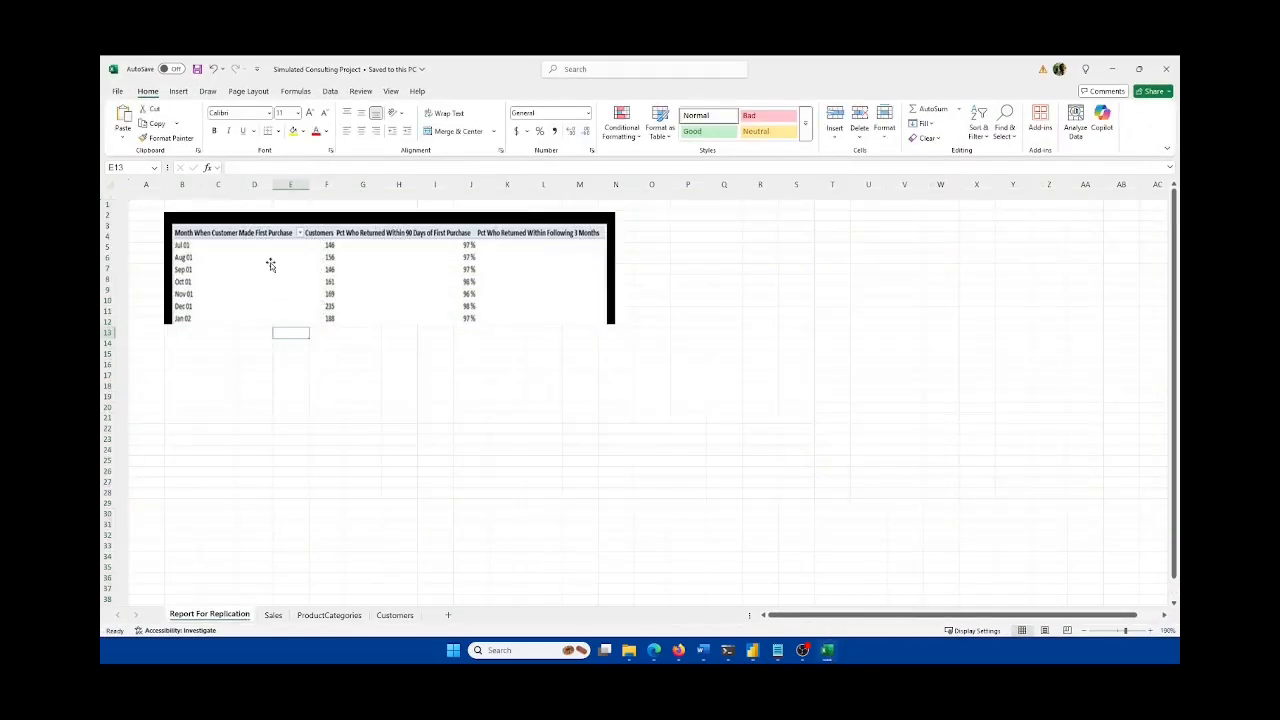
scroll(425, 330, "up", 10)
scroll(428, 330, "down", 10)
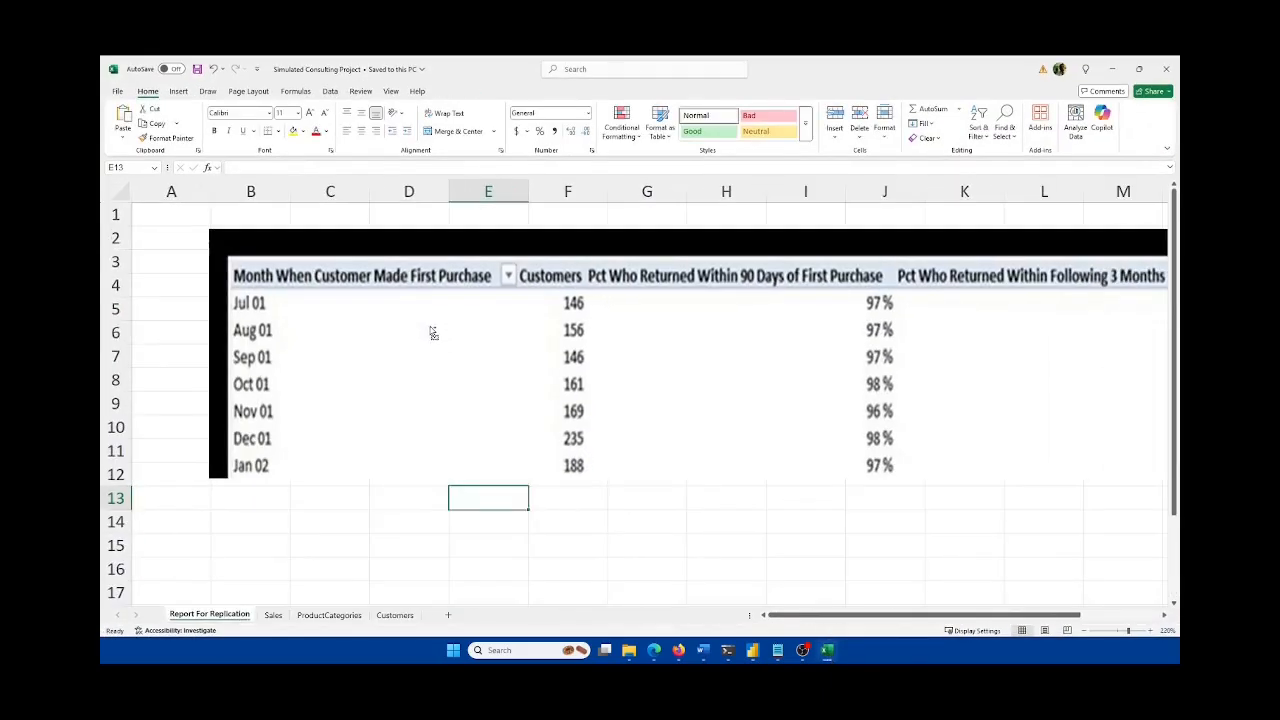
left_click(827, 651)
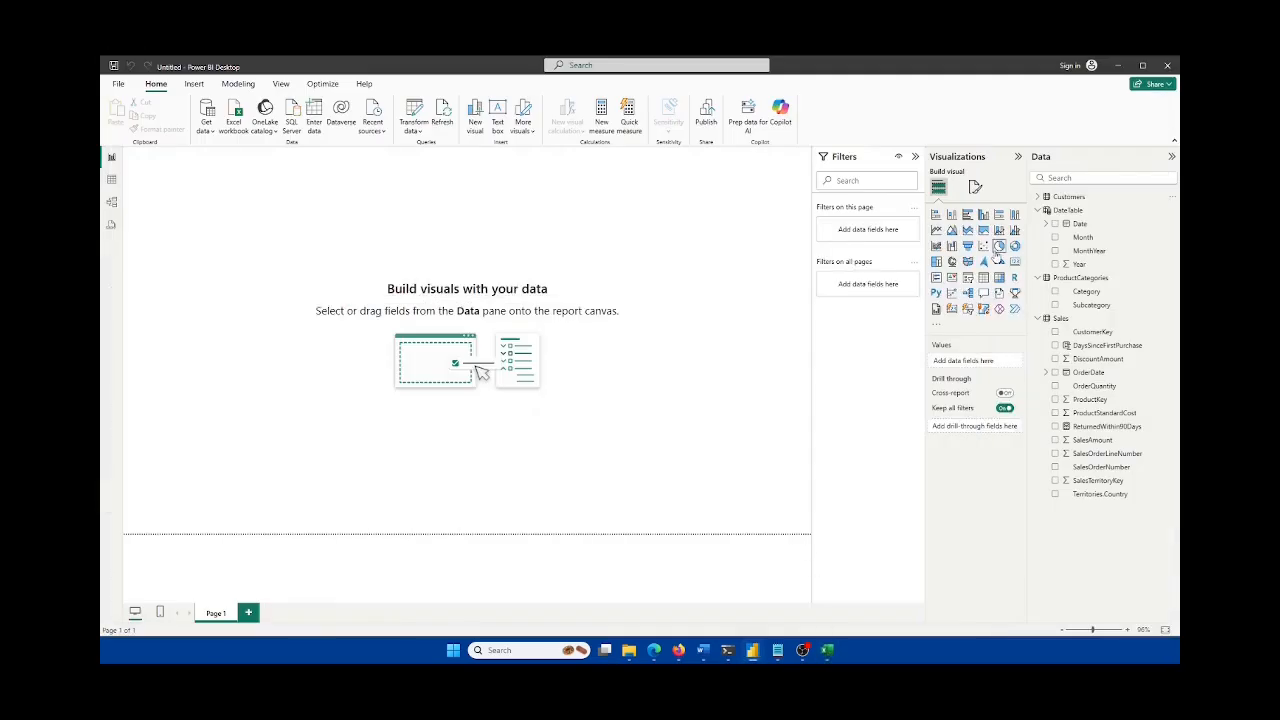
Step: Insert a table visual, position and enlarge it, and add MonthYear to it
left_click(983, 277)
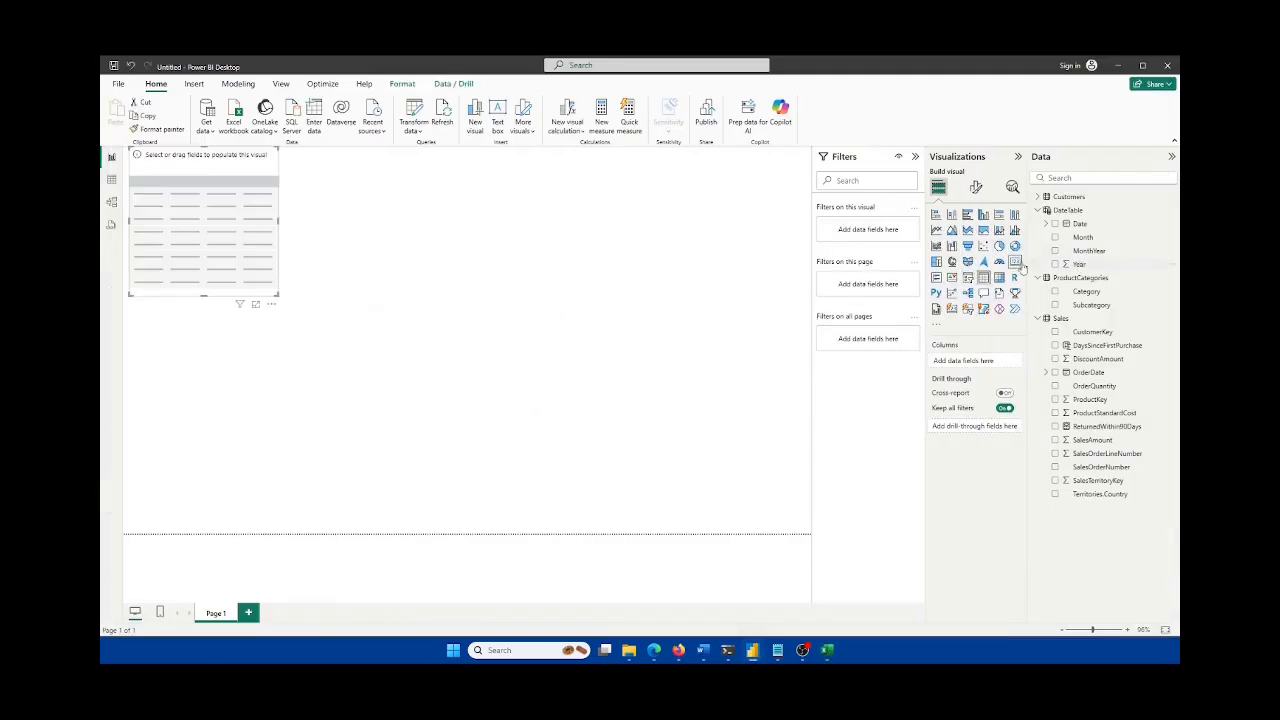
left_click_drag(260, 231, 450, 273)
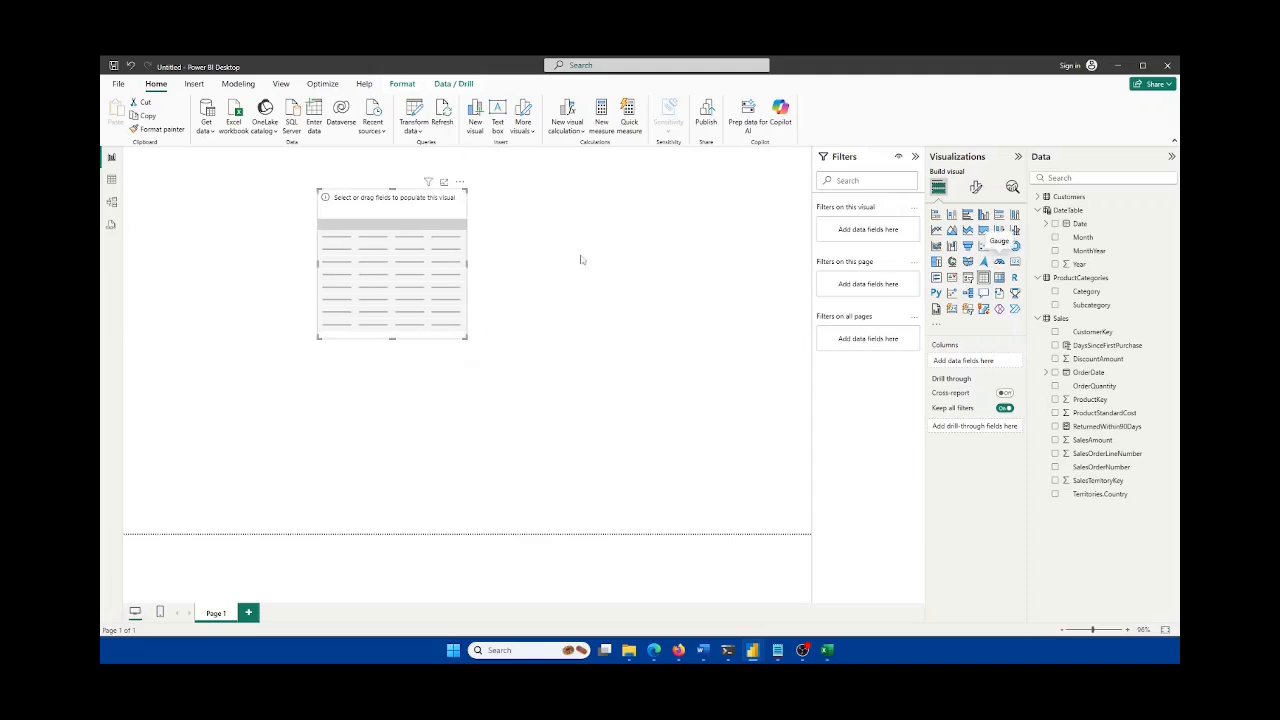
left_click_drag(466, 338, 506, 383)
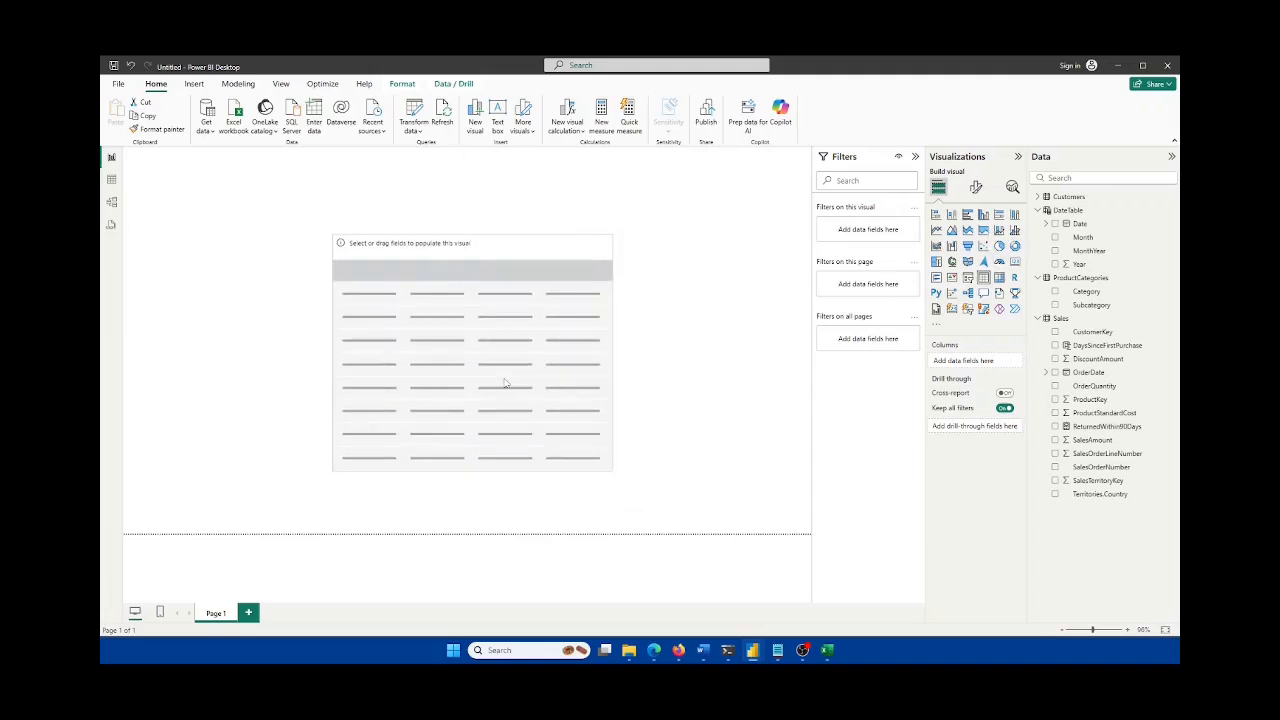
left_click(1055, 250)
left_click_drag(510, 307, 423, 288)
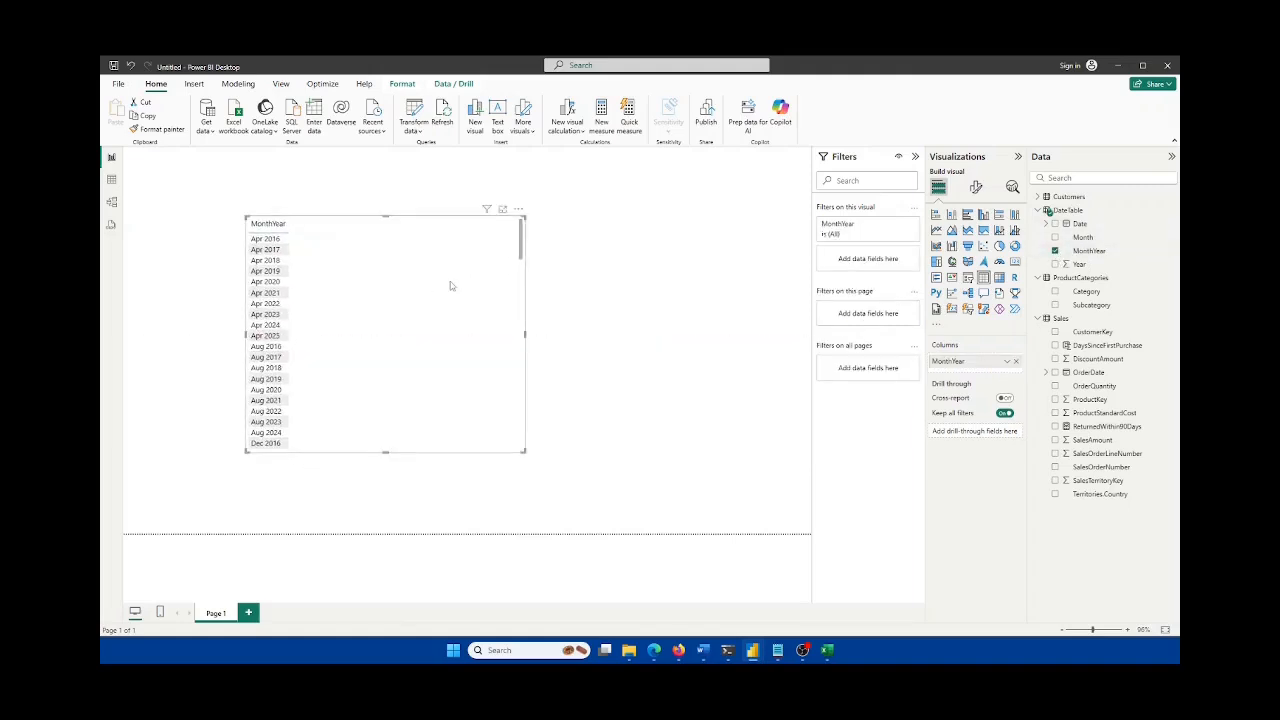
Step: Add ReturnedWithin90Days as a second column and scroll through its monthly values
scroll(412, 385, "down", 15)
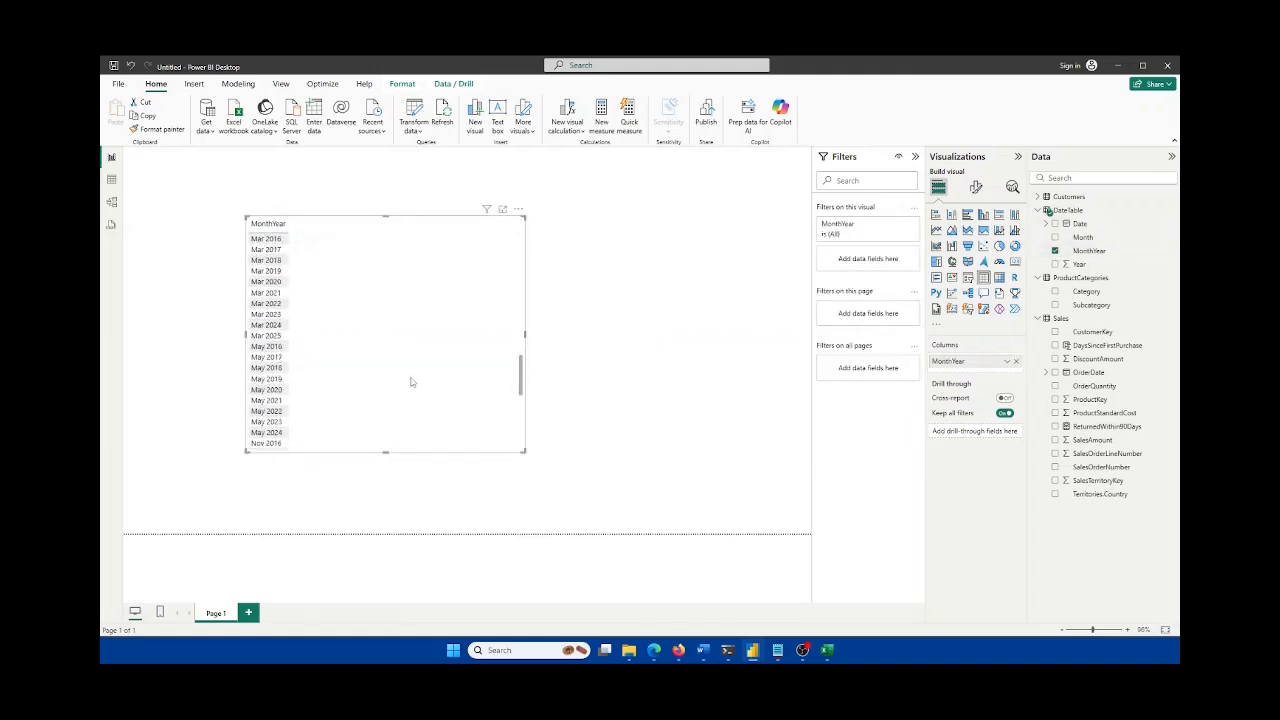
scroll(420, 391, "up", 15)
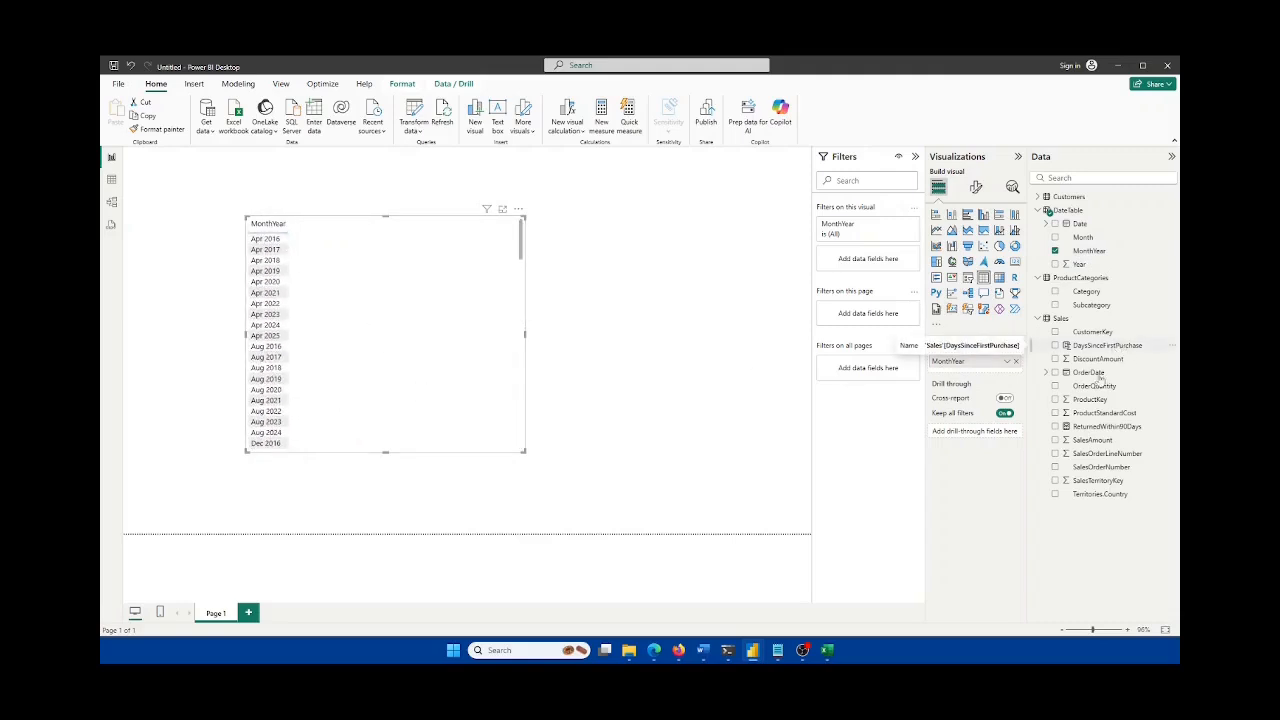
left_click(1055, 427)
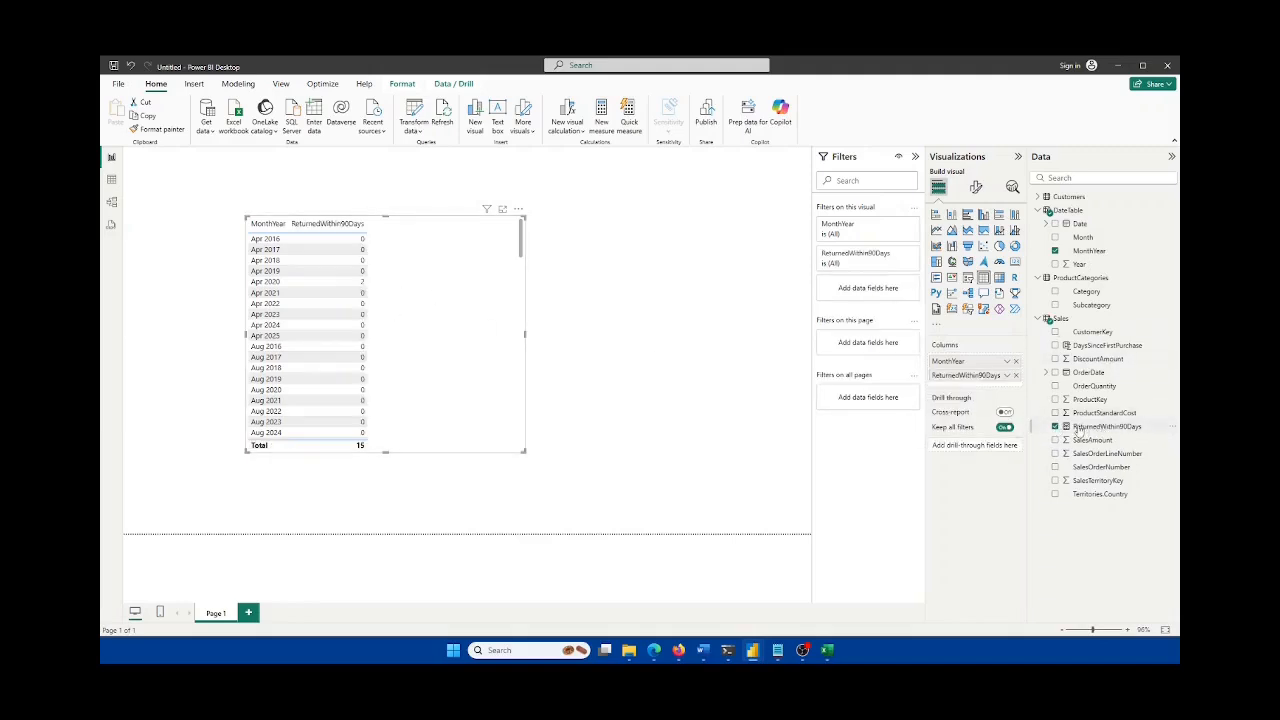
scroll(380, 400, "down", 15)
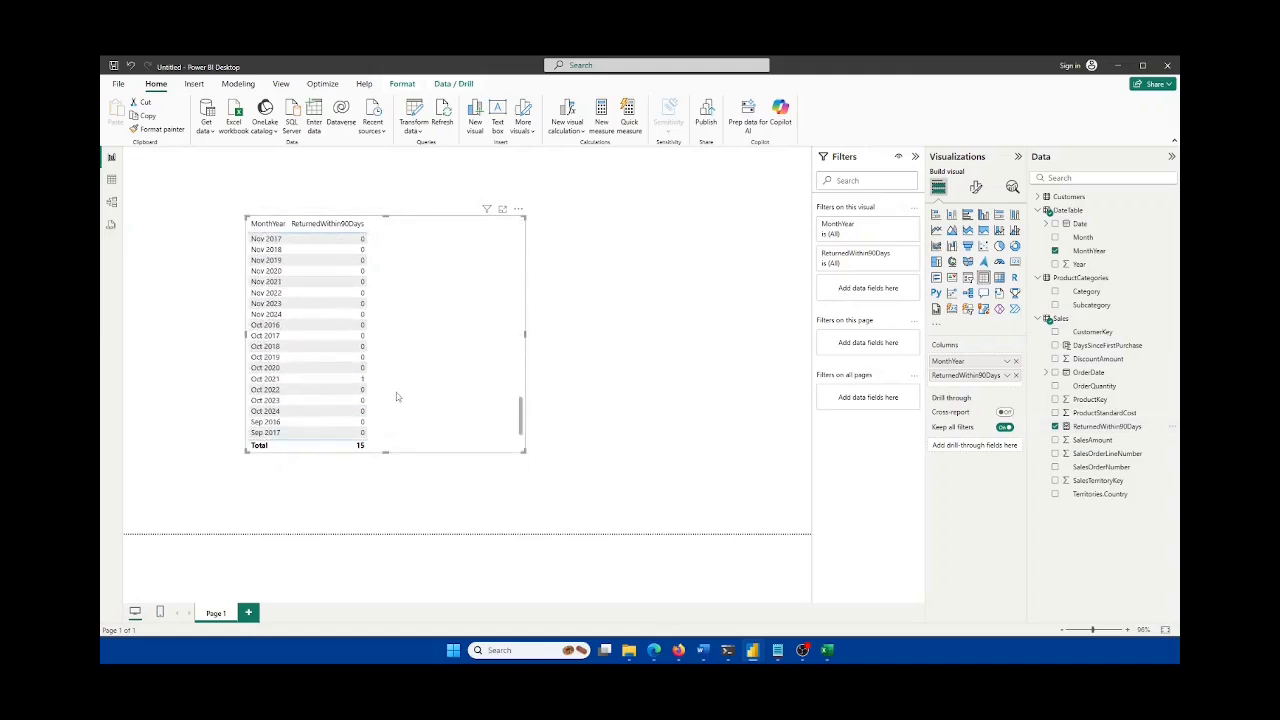
scroll(396, 397, "down", 3)
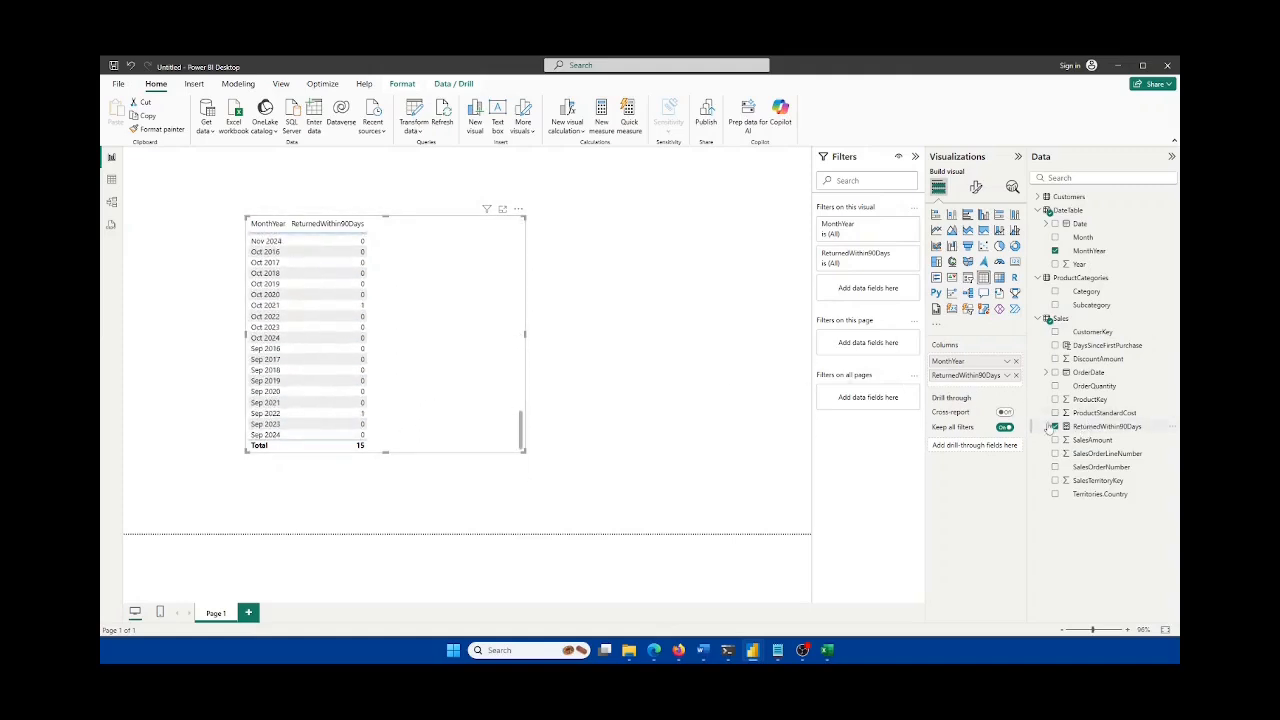
scroll(485, 412, "up", 15)
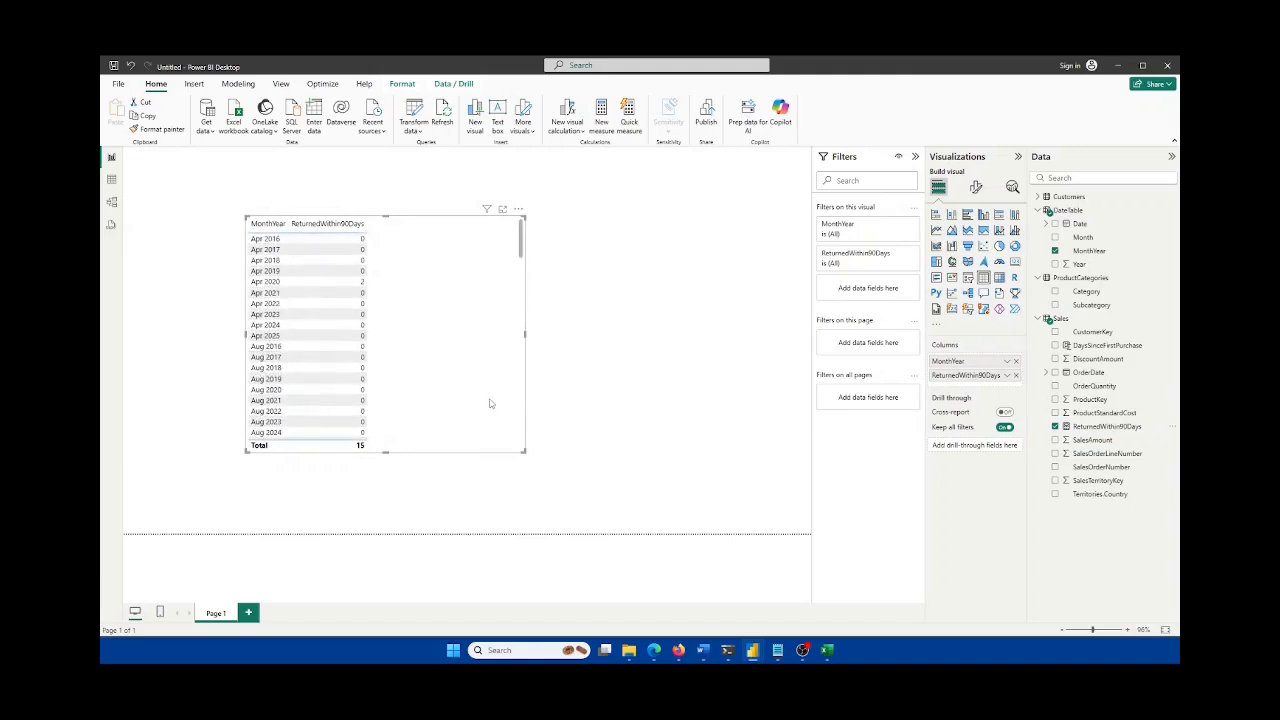
Step: Compare against the Excel report, then return to Power BI and expand Customers
left_click(828, 651)
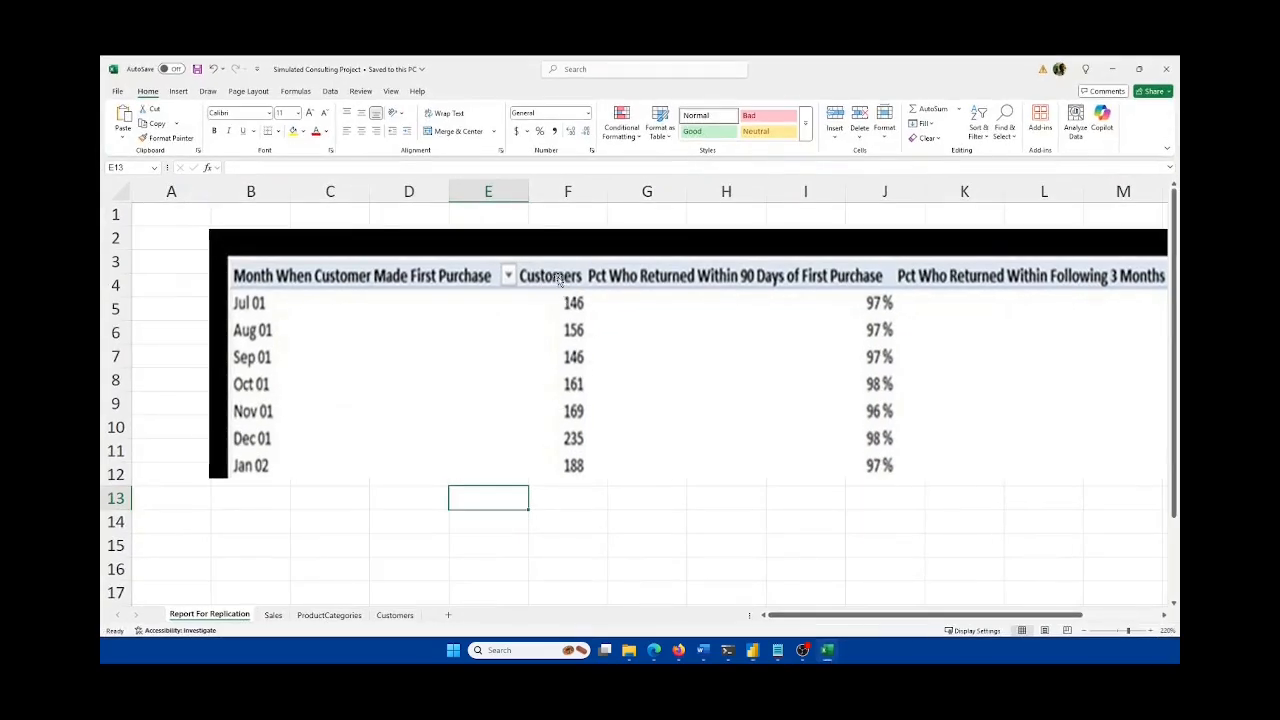
left_click(830, 651)
left_click(1046, 198)
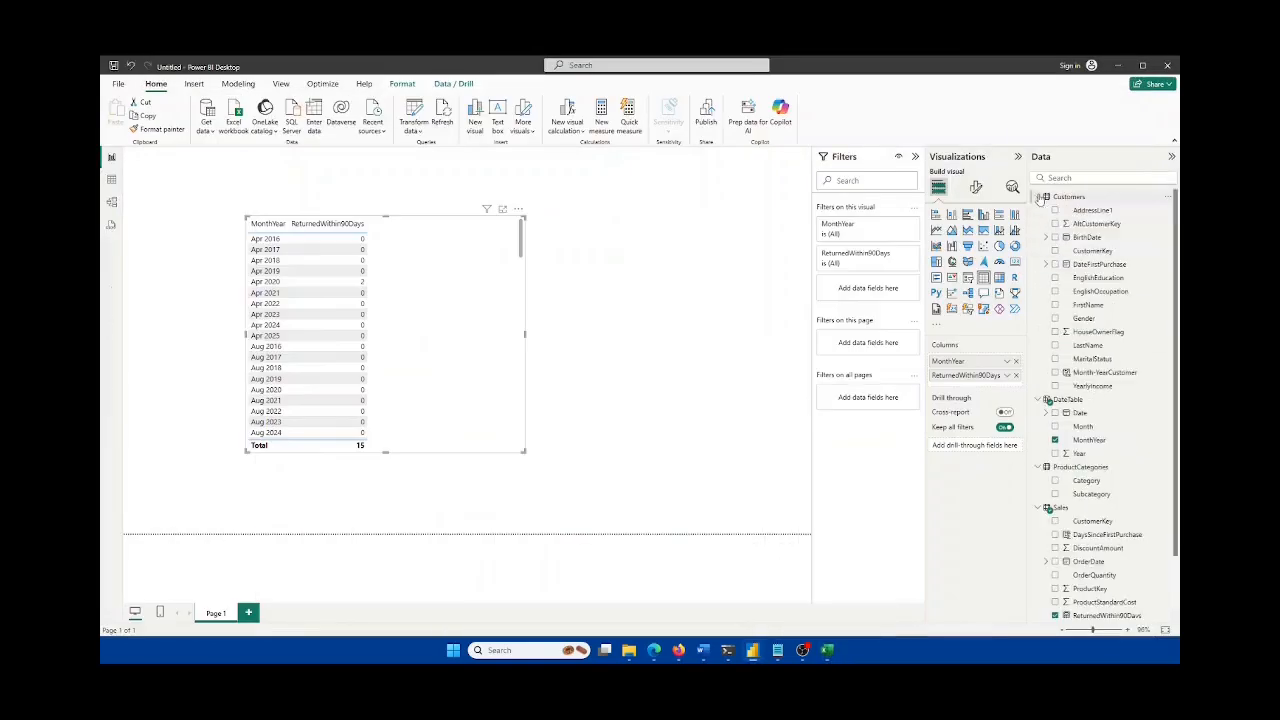
Step: Create and commit CustomersList = DISTINCTCOUNT(Customers[CustomerKey]) in the Customers table
right_click(1066, 199)
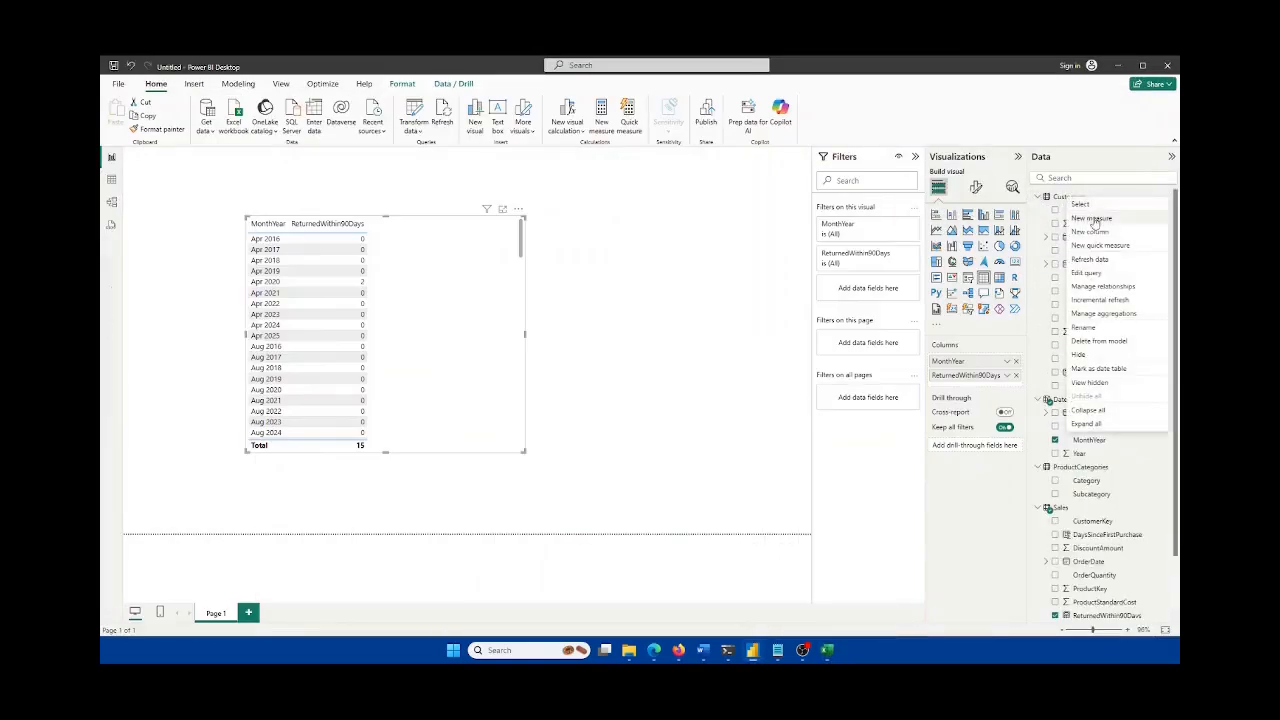
left_click(1094, 220)
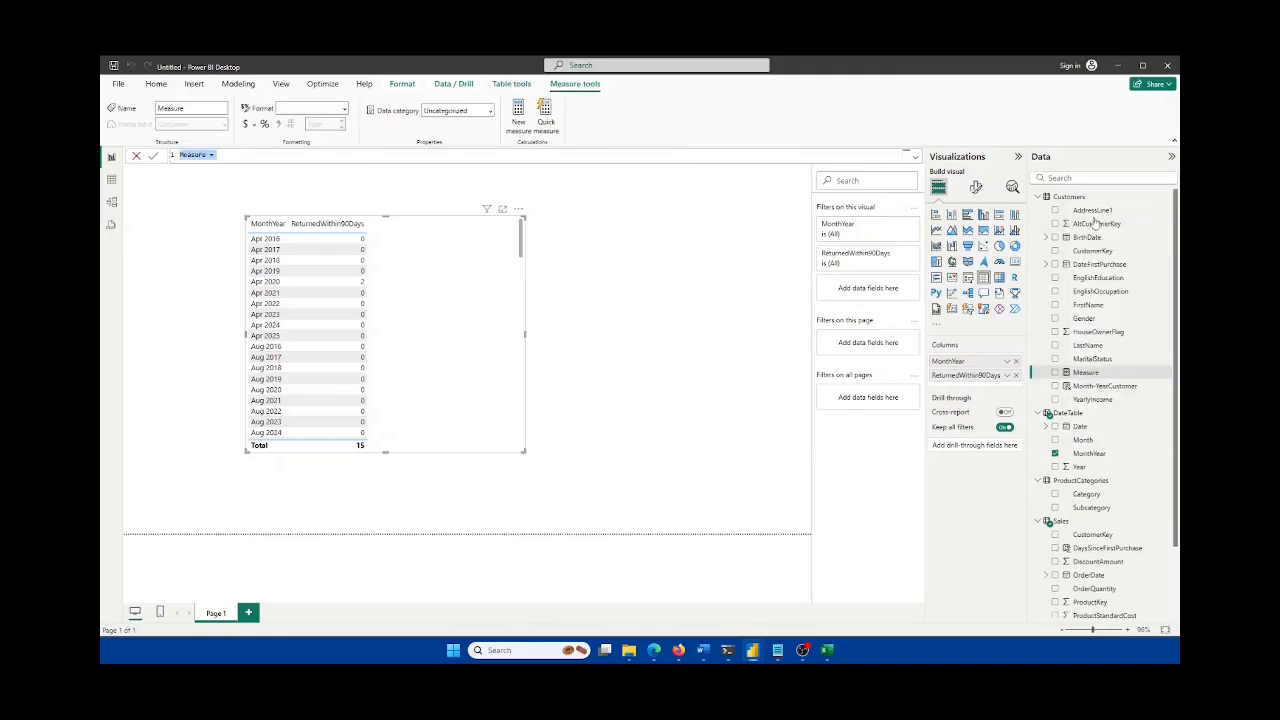
type("CustomersList = dis")
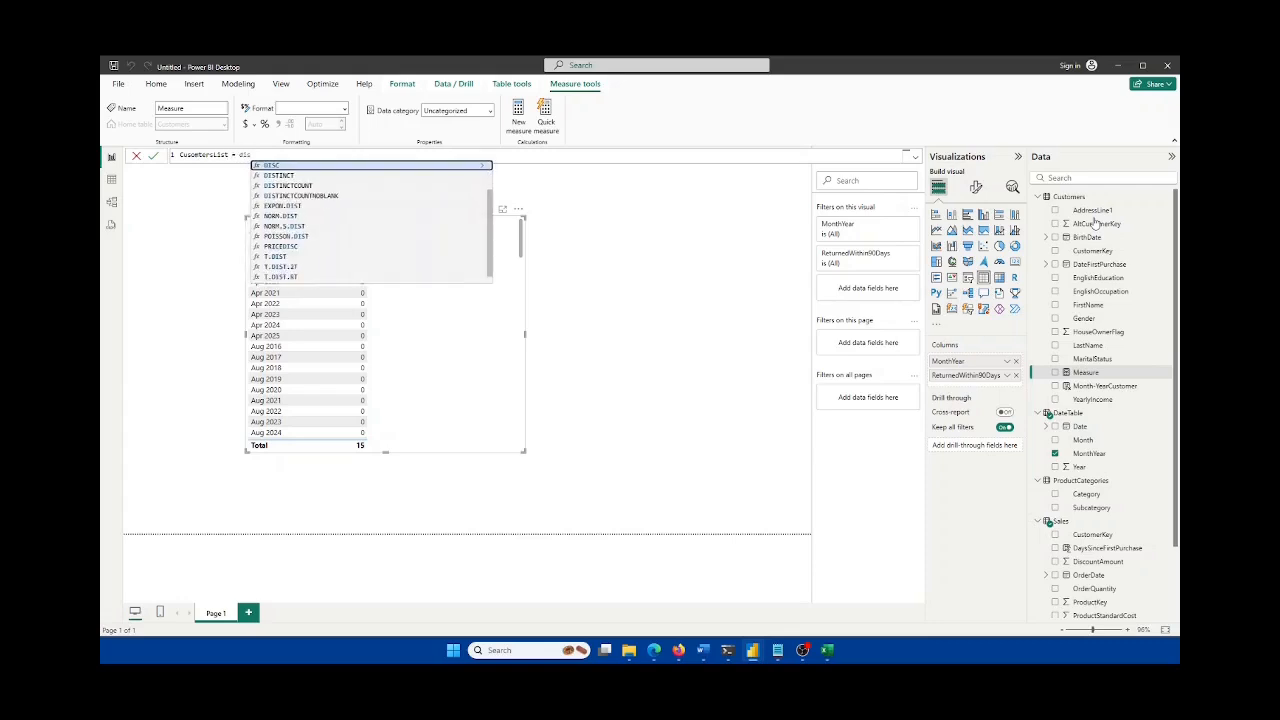
key("Down")
key("Down")
key("Tab")
type("custom")
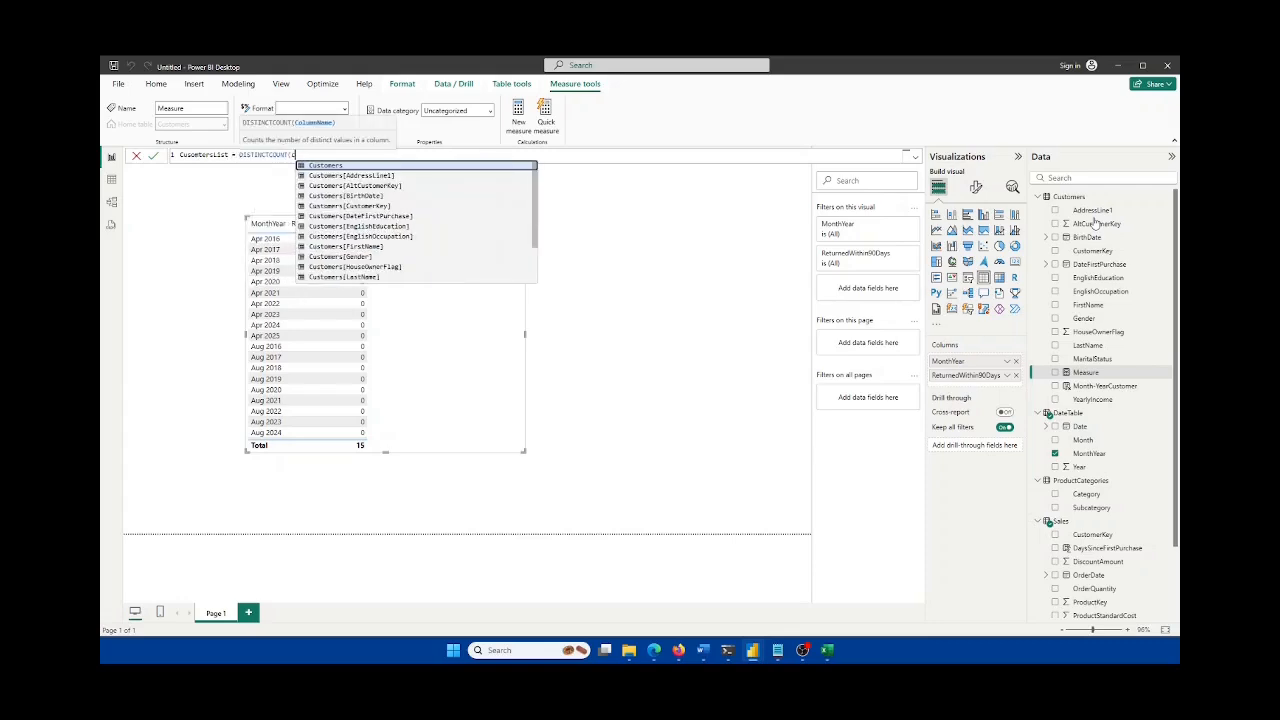
key("Tab")
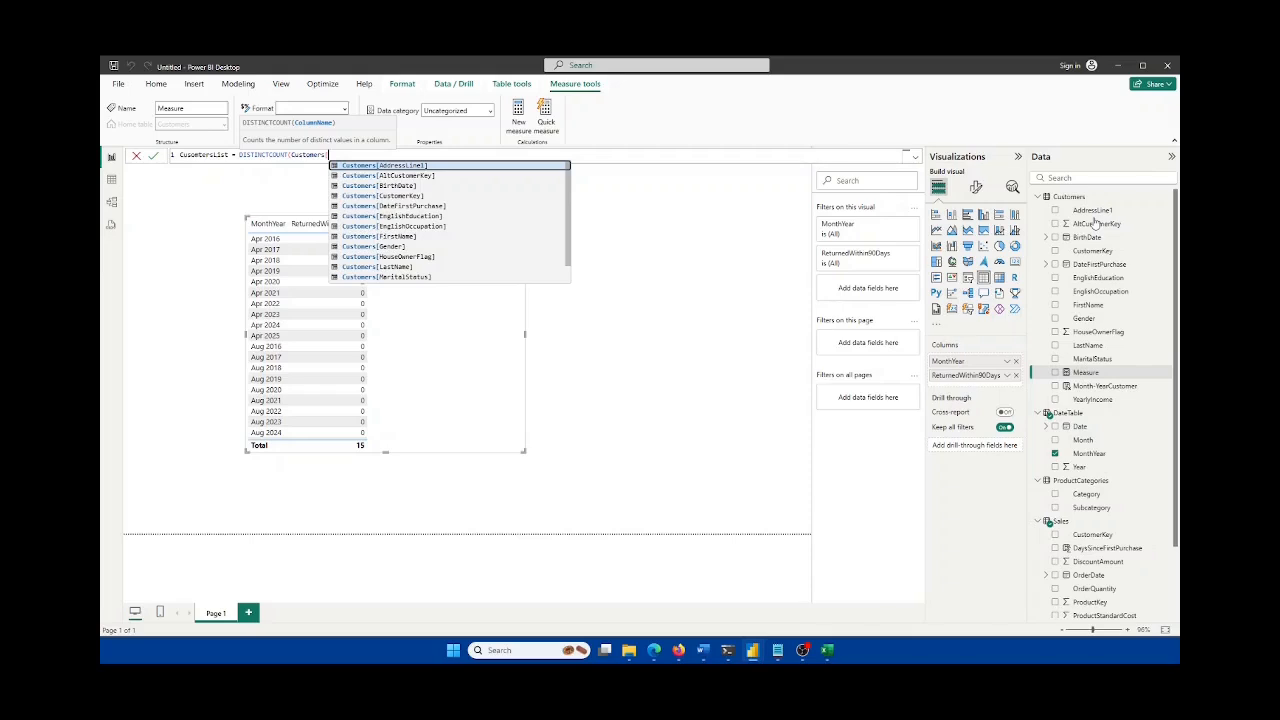
type("[key")
key("Down")
key("Tab")
type(")")
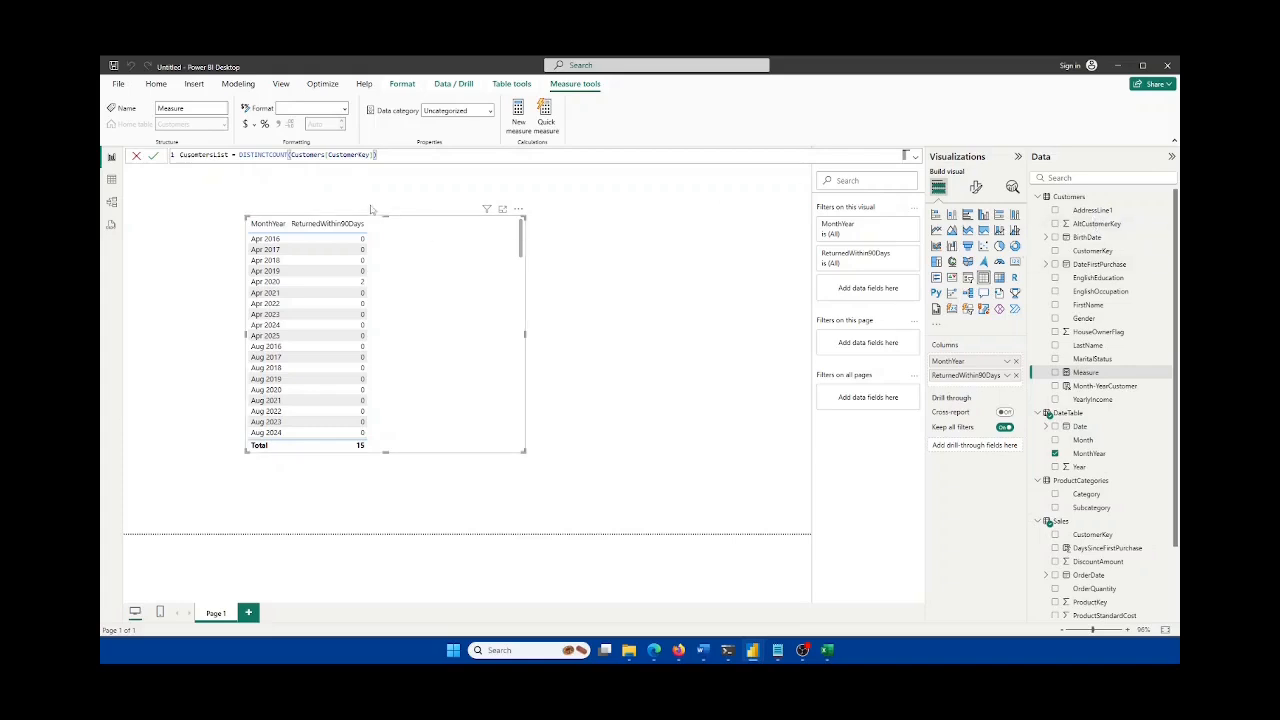
left_click(154, 157)
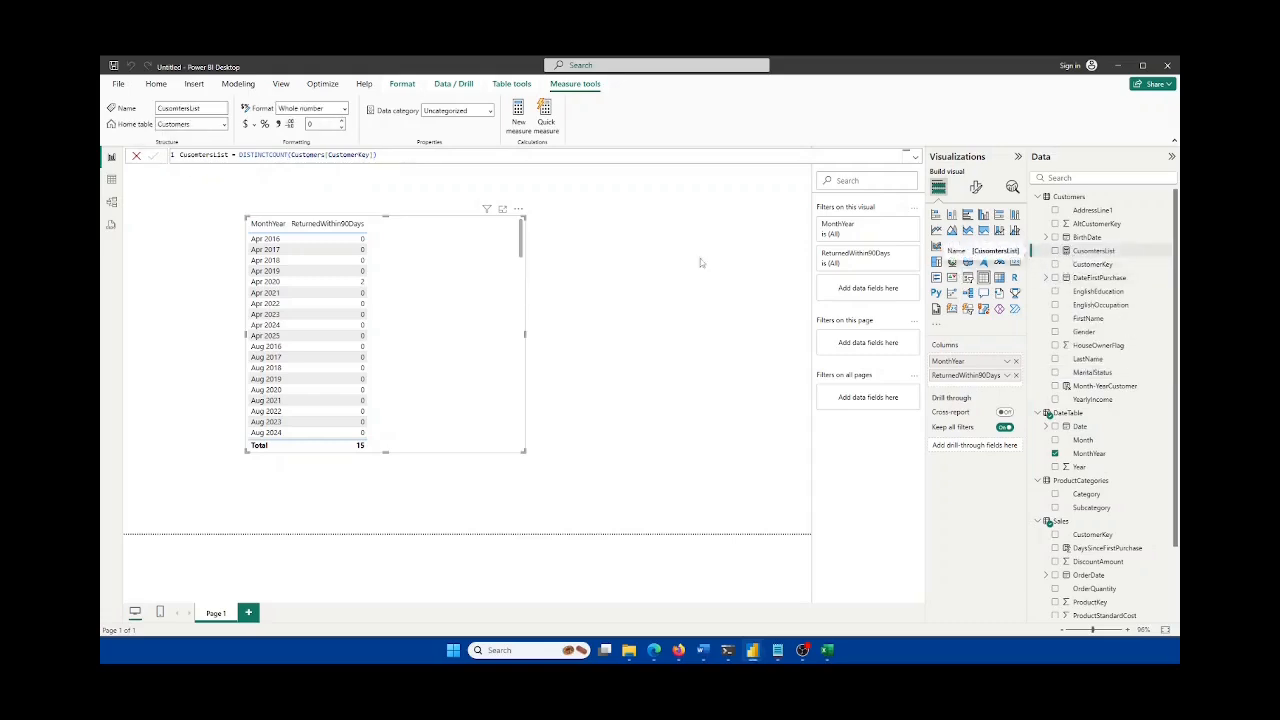
left_click(404, 288)
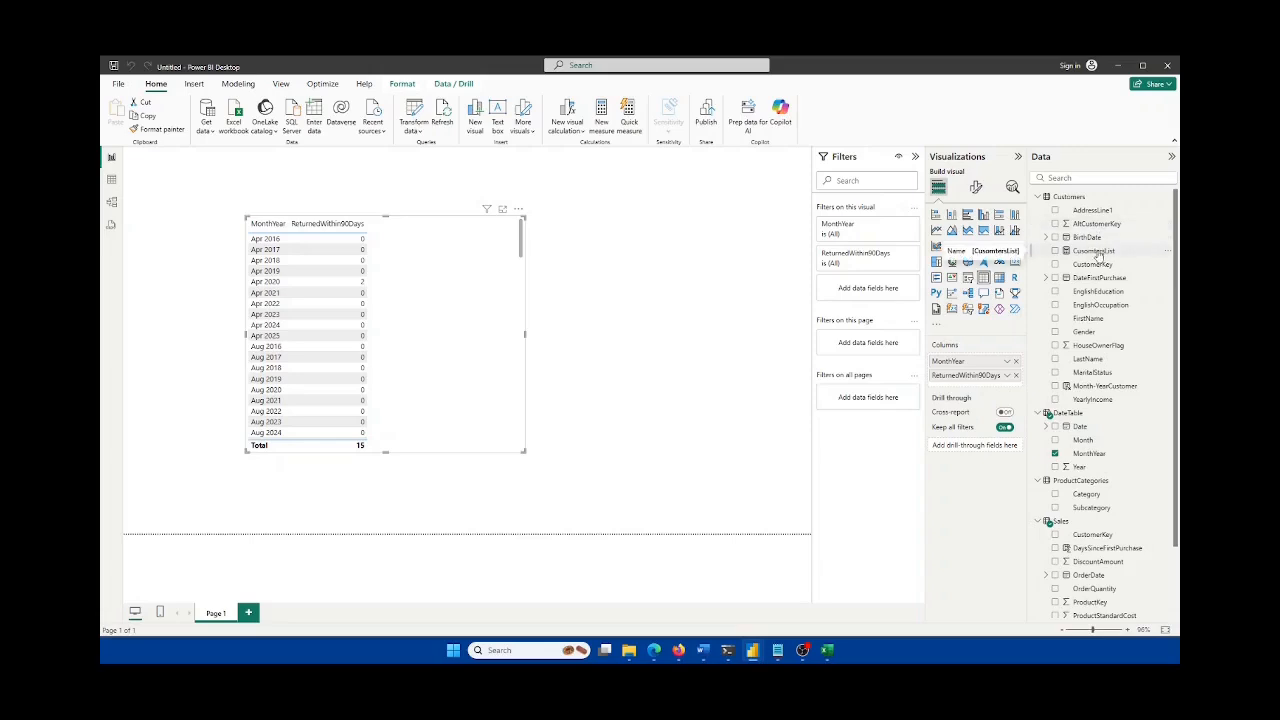
Step: Drag CustomersList into the table's columns, then enlarge, shift right and widen the visual
left_click_drag(1098, 256, 998, 372)
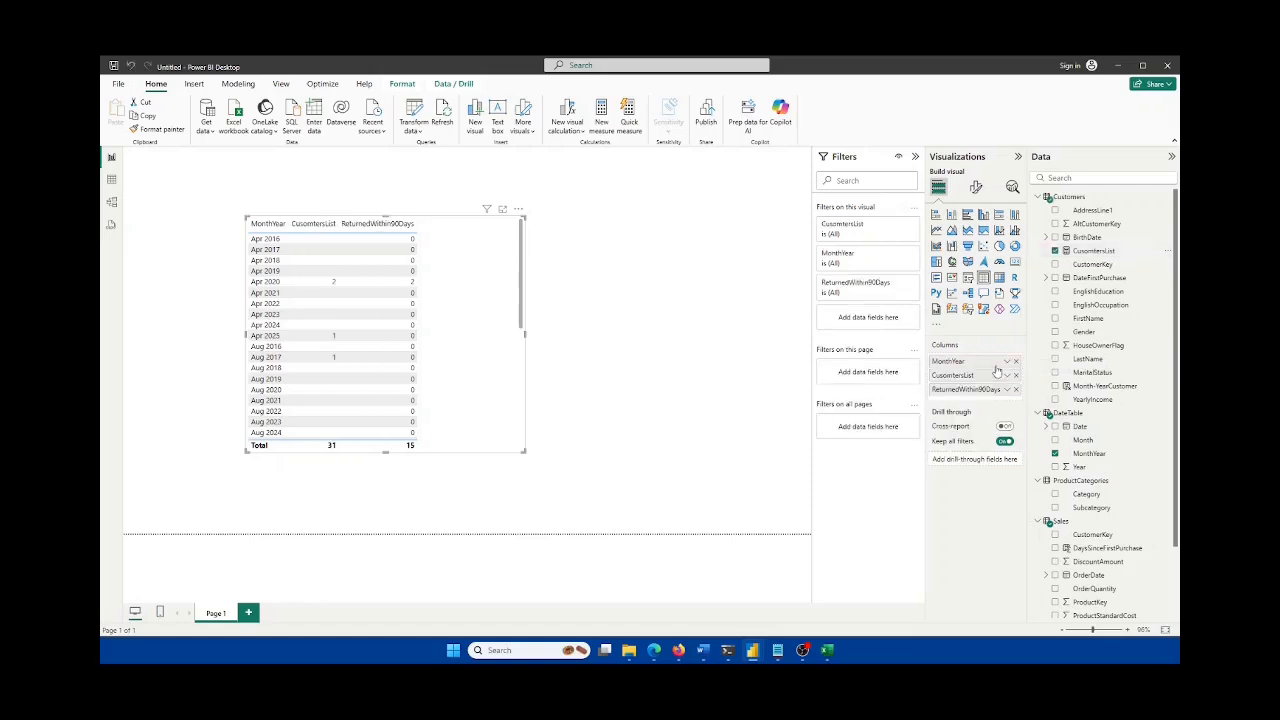
left_click_drag(522, 450, 585, 517)
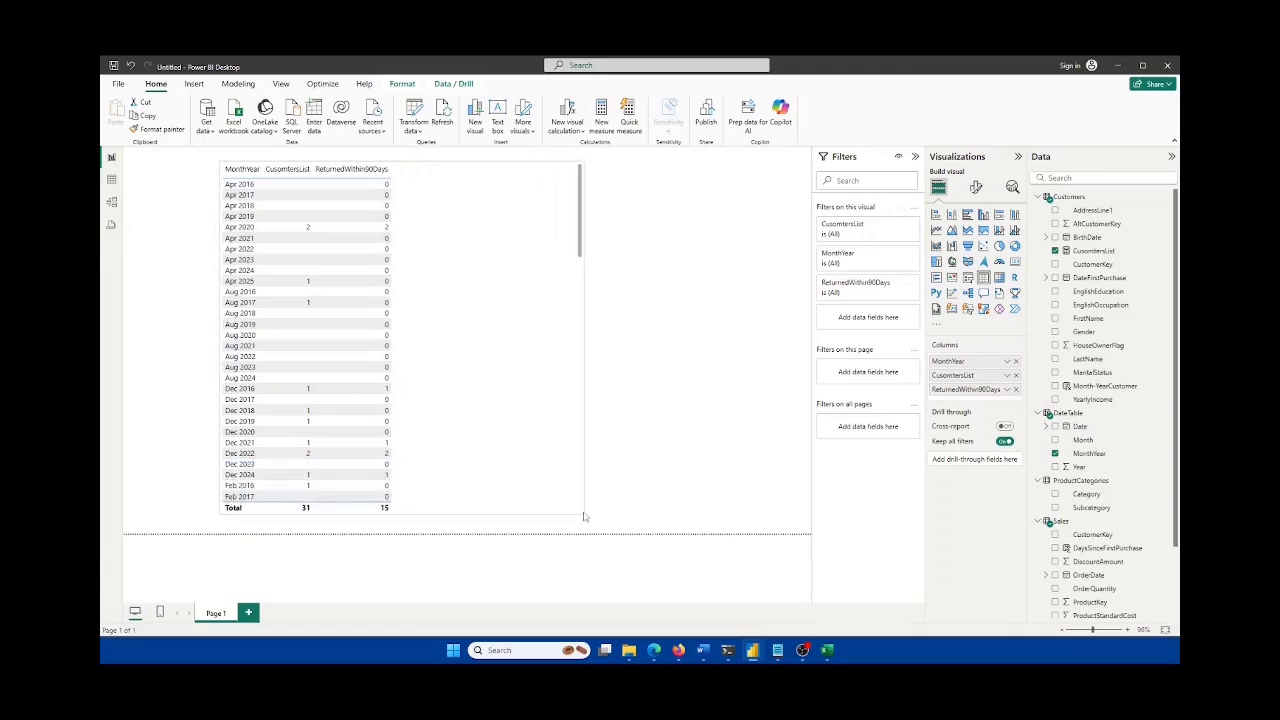
left_click_drag(529, 456, 563, 458)
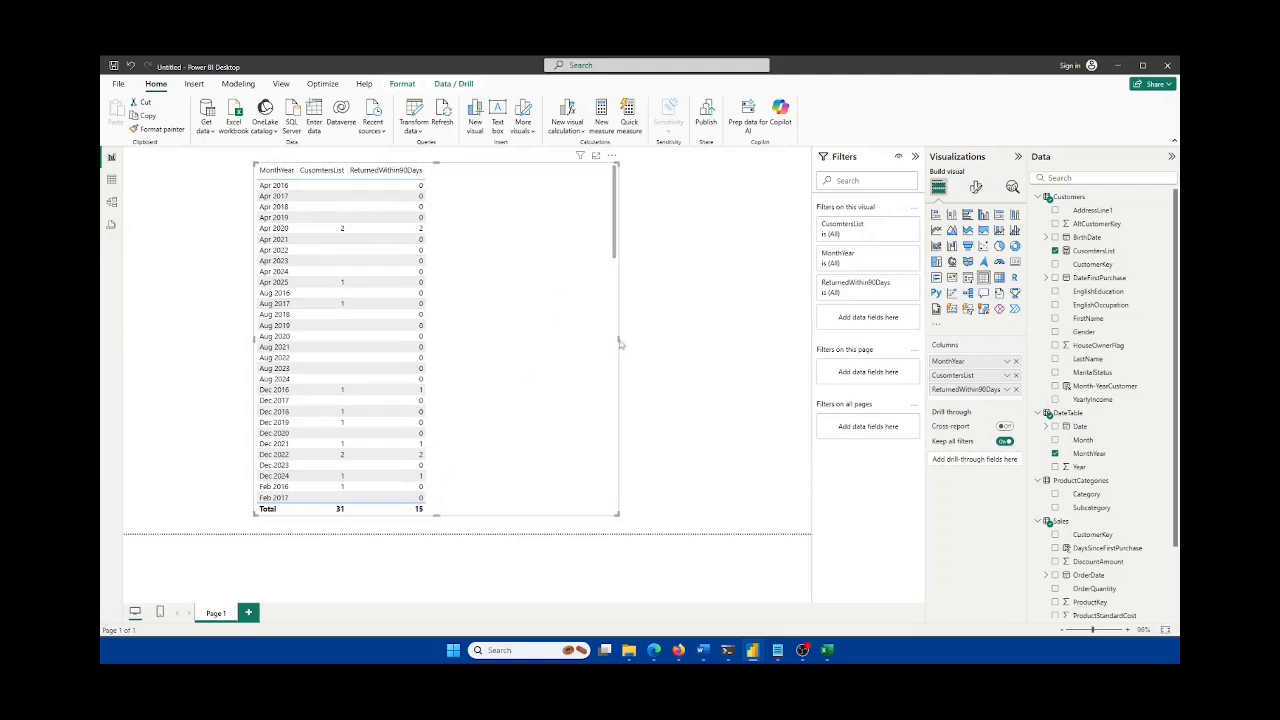
left_click_drag(620, 343, 660, 343)
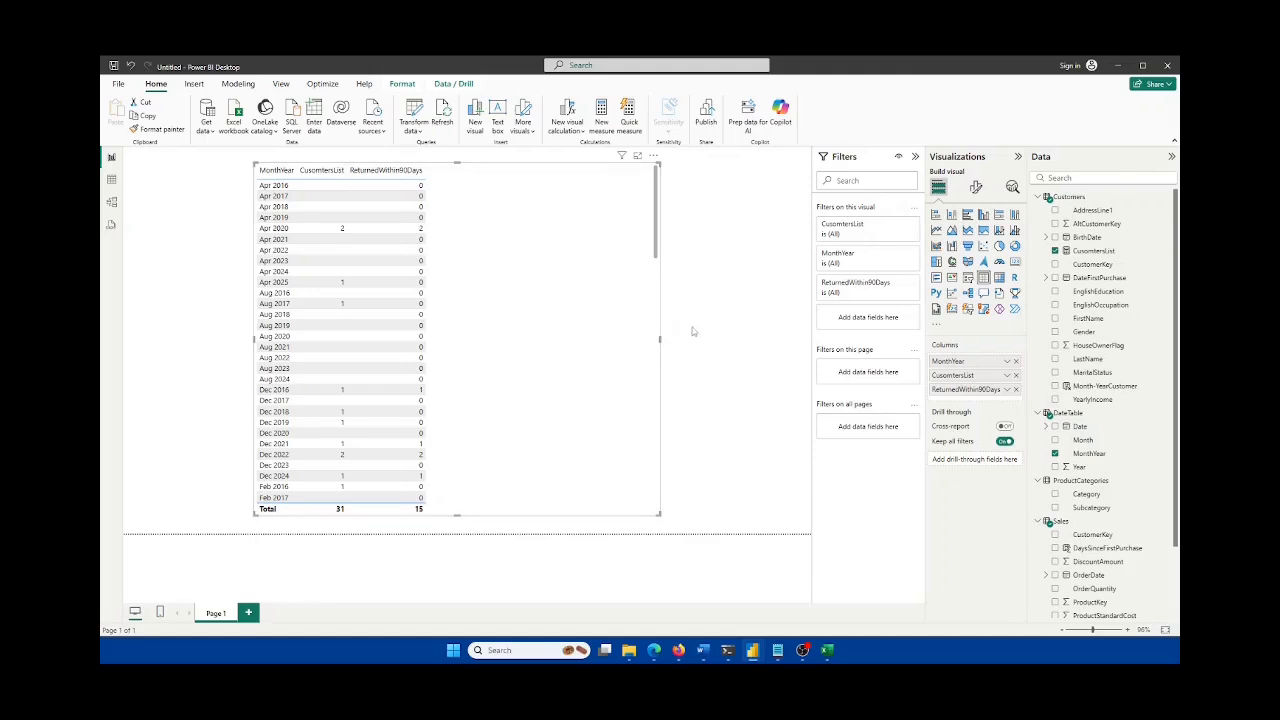
scroll(1098, 486, "down", 3)
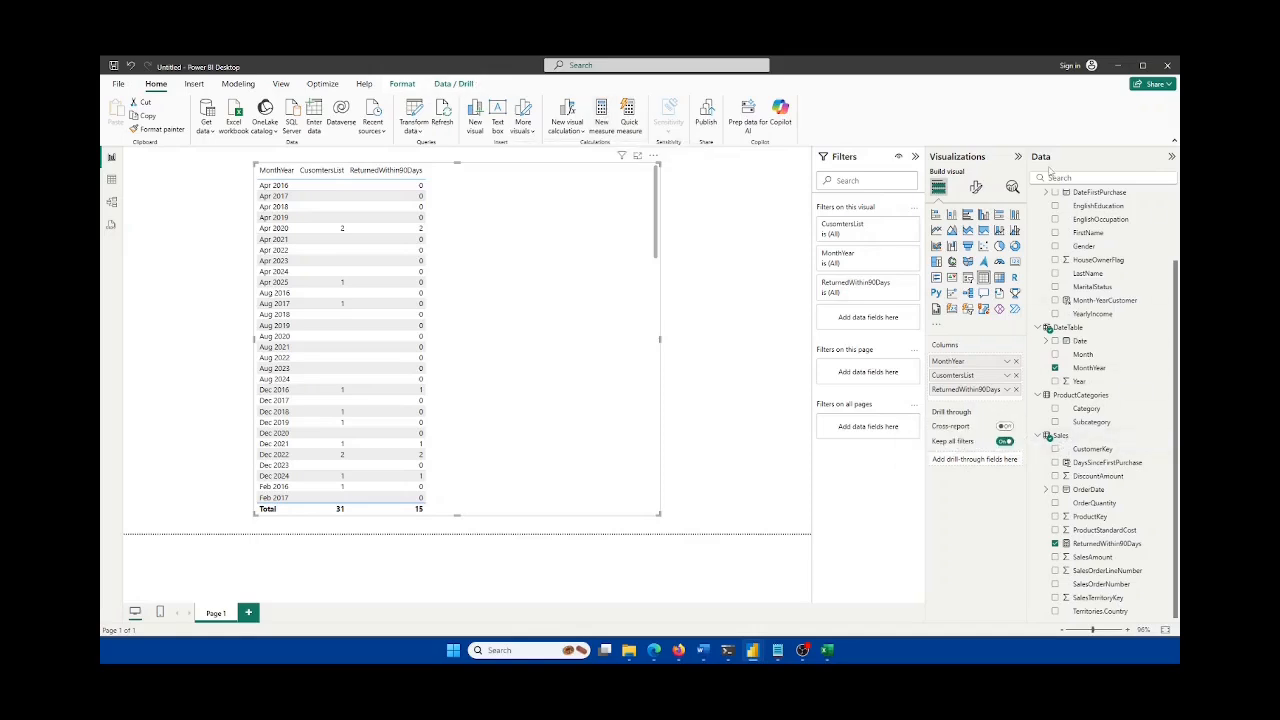
Step: Start a Sales measure ReturnedNext3Months with VAR mindays3month = 30, VAR maxdays3months = 180 and RETURN
right_click(1064, 438)
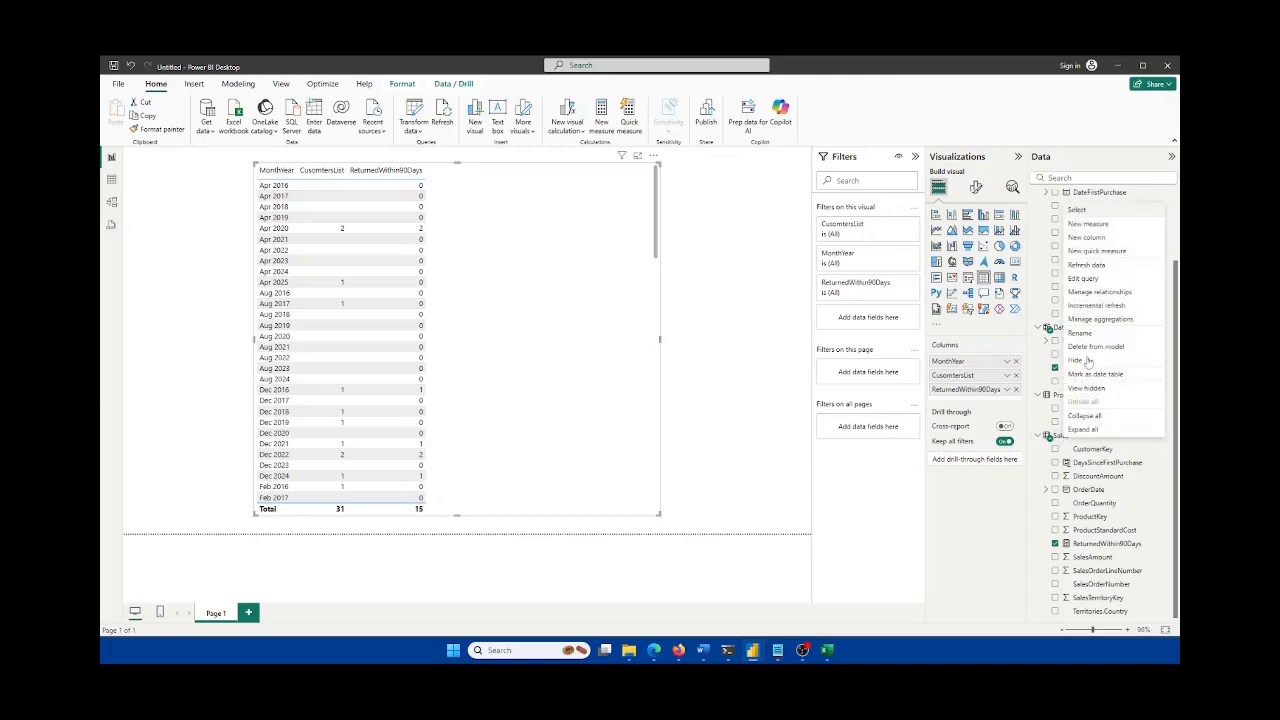
left_click(1082, 227)
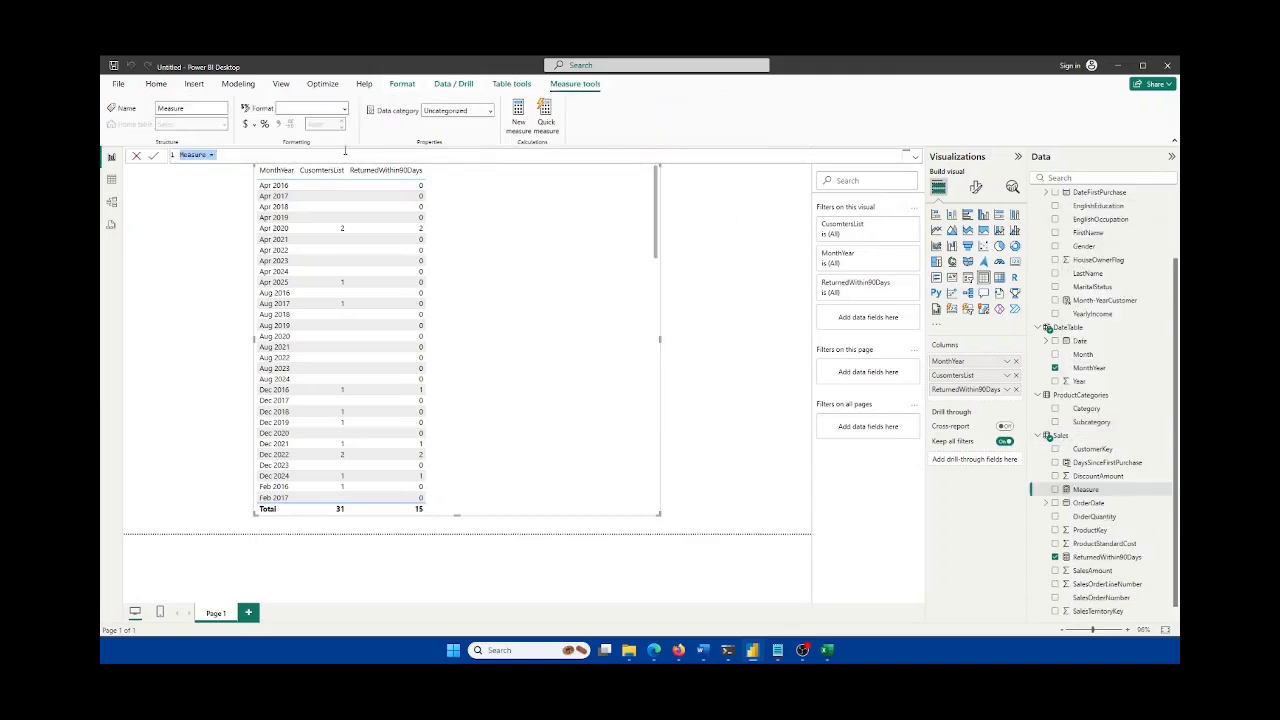
type("ReturnedNext3M")
type("onths =")
key("shift+Return")
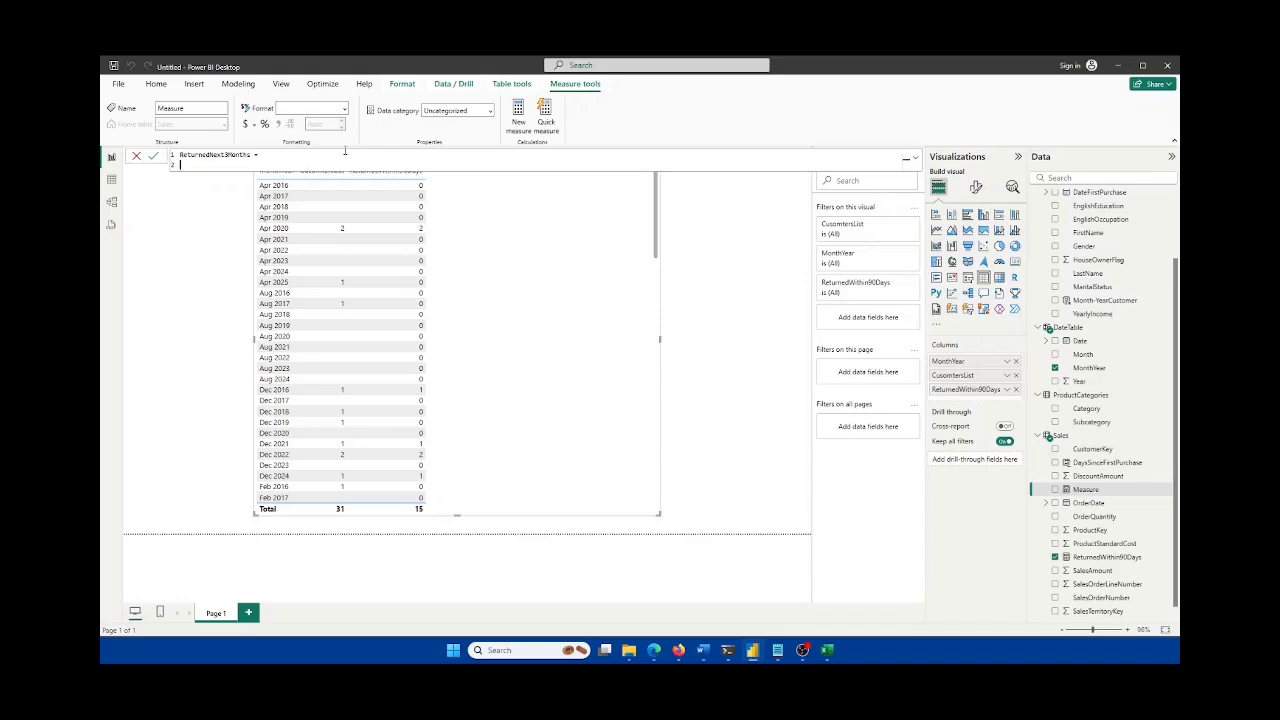
type("VAR")
type("mindays3month = 30")
key("Return")
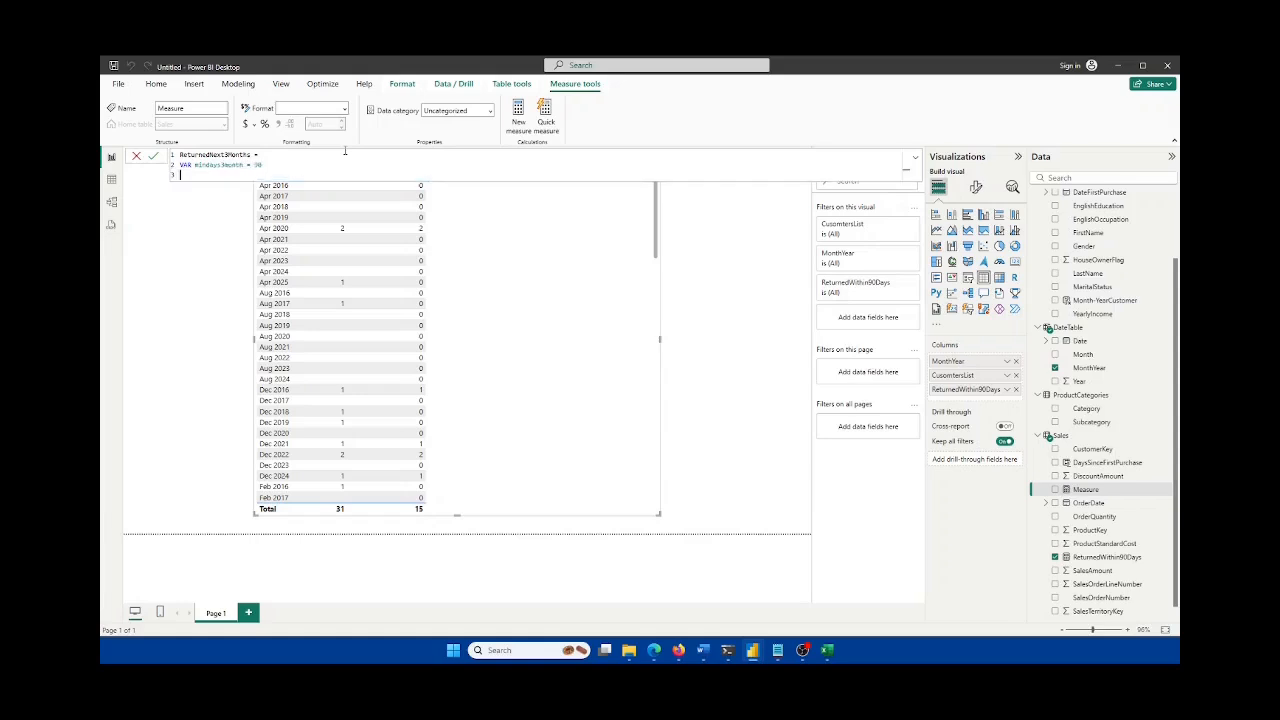
type("VAR maxdays3months = 180")
key("shift+Return")
key("shift+Return")
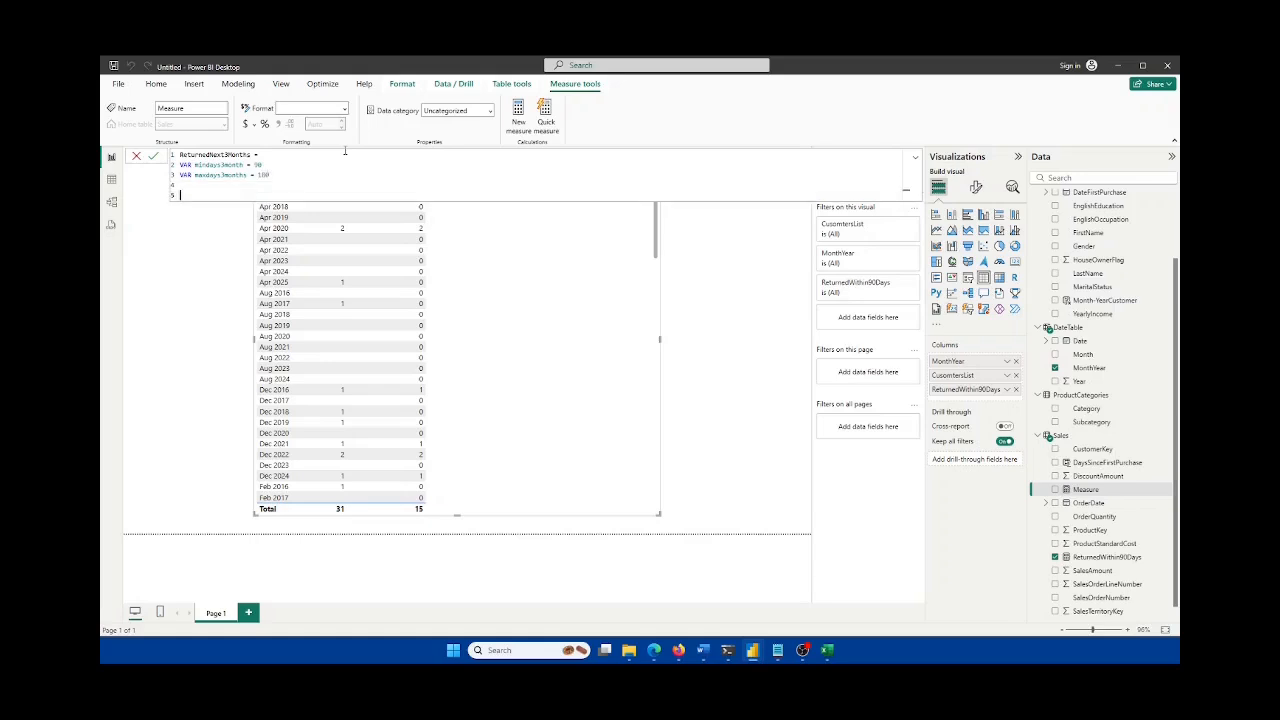
type("RETURN")
key("shift+Return")
Step: Begin the return expression CALCULATE(DISTINCTCOUNT(Sales[CustomerKey]), …)
type("CALCULATE(")
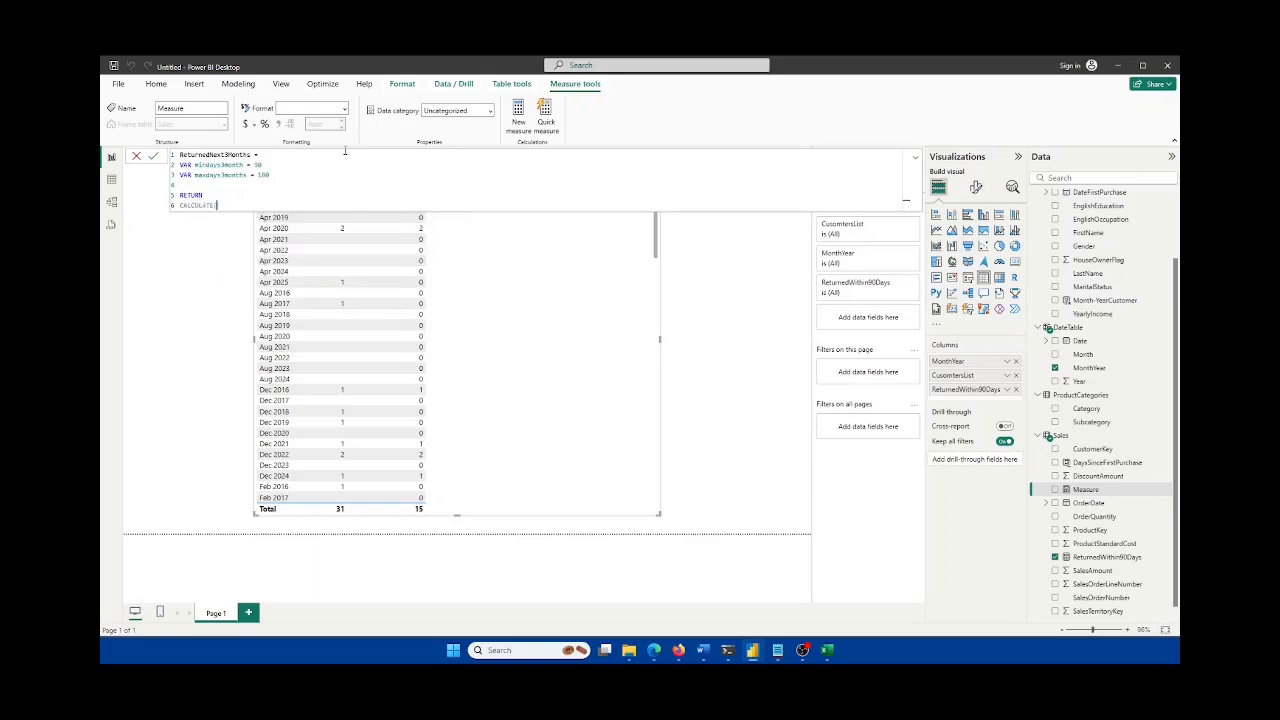
key("shift+Return")
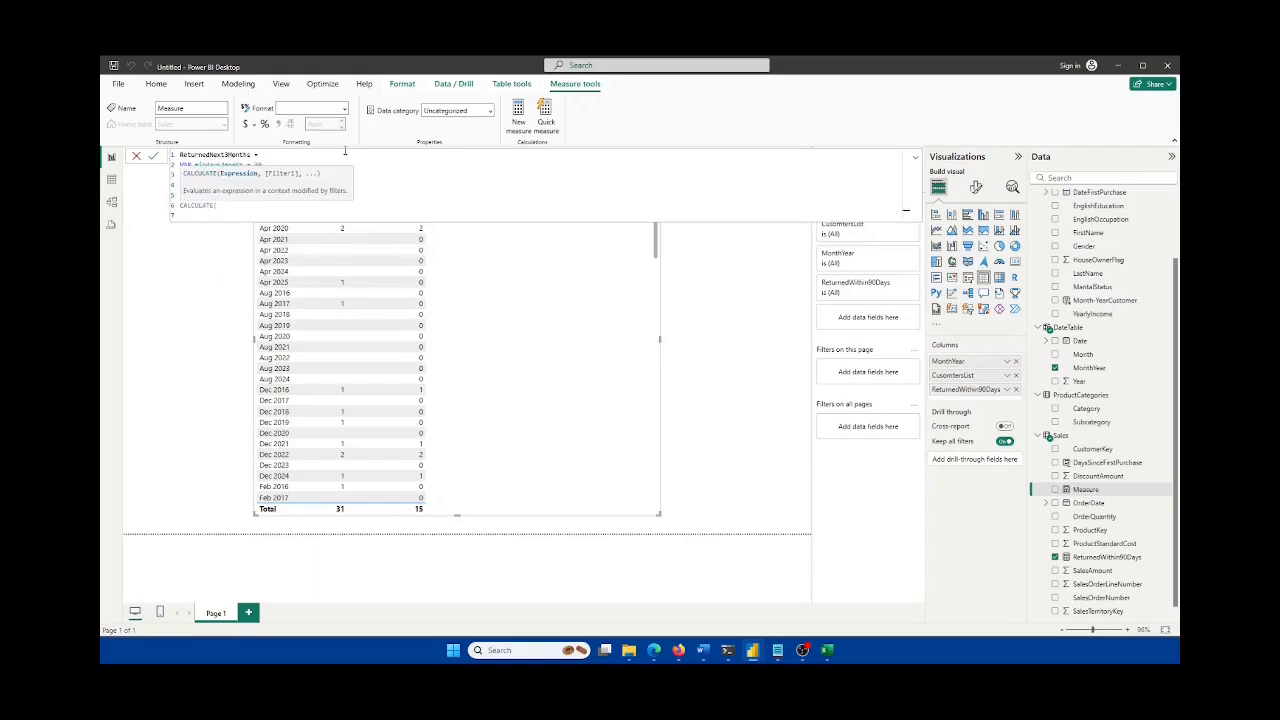
type("di")
key("Down")
key("Down")
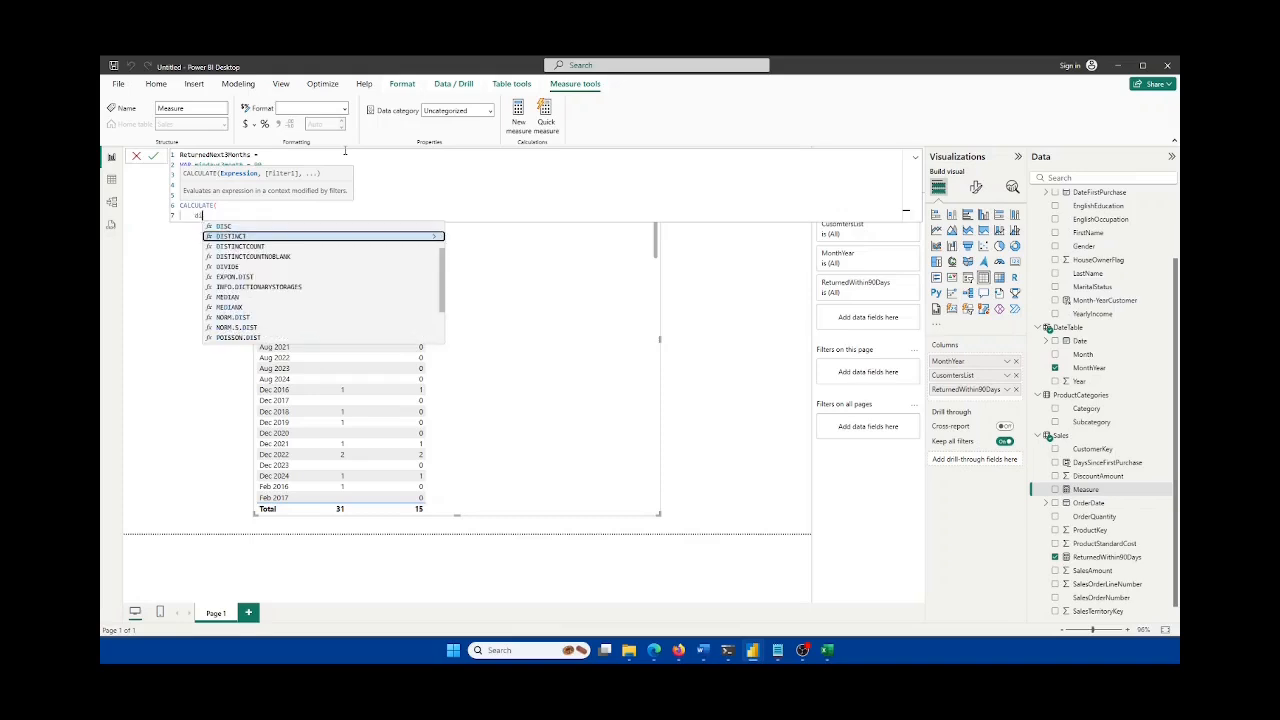
key("Tab")
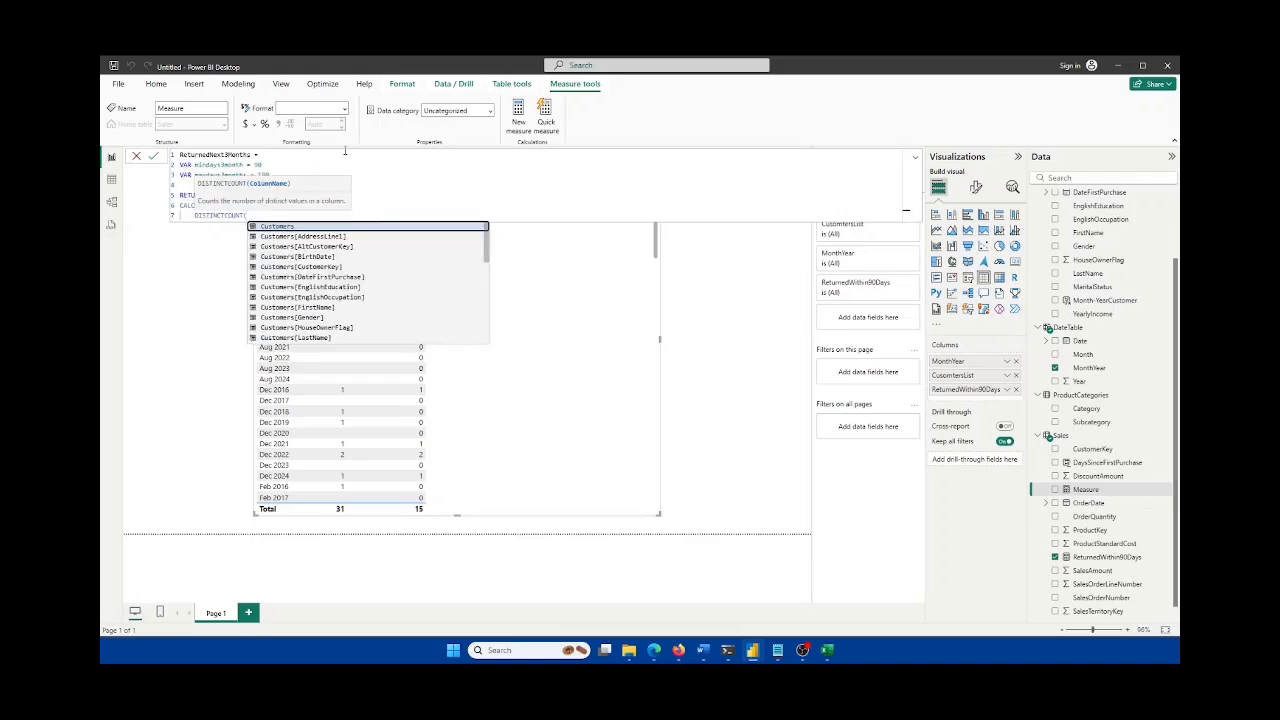
type("Sales[cu")
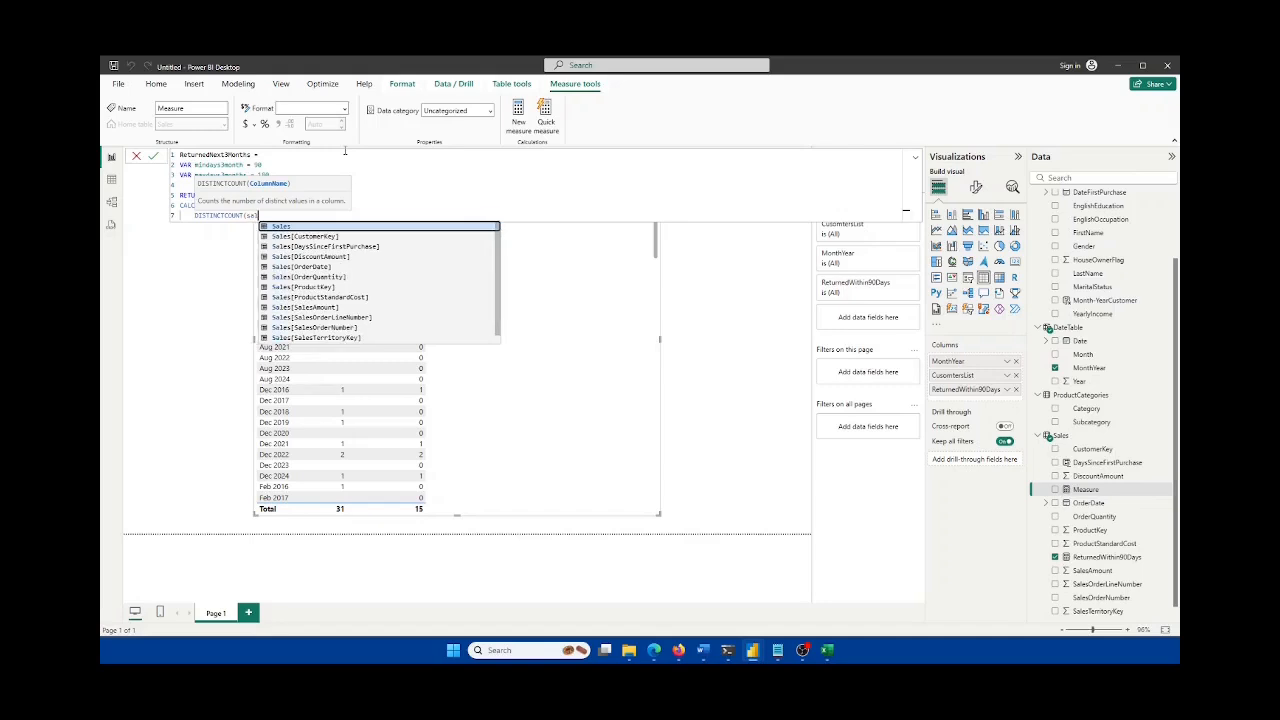
key("Tab")
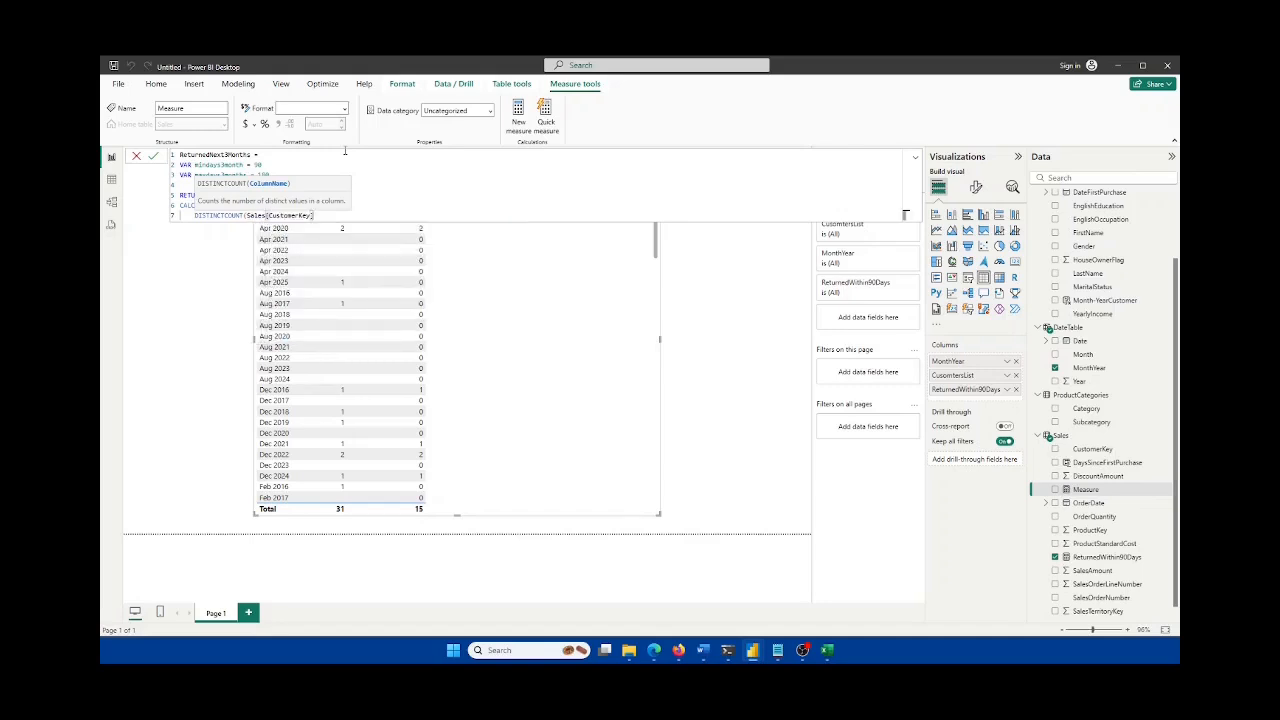
type("),")
Step: Add filters Sales[DaysSinceFirstPurchase] > 90 and Sales[DaysSinceFirstPurchase] <= 180
key("shift+Return")
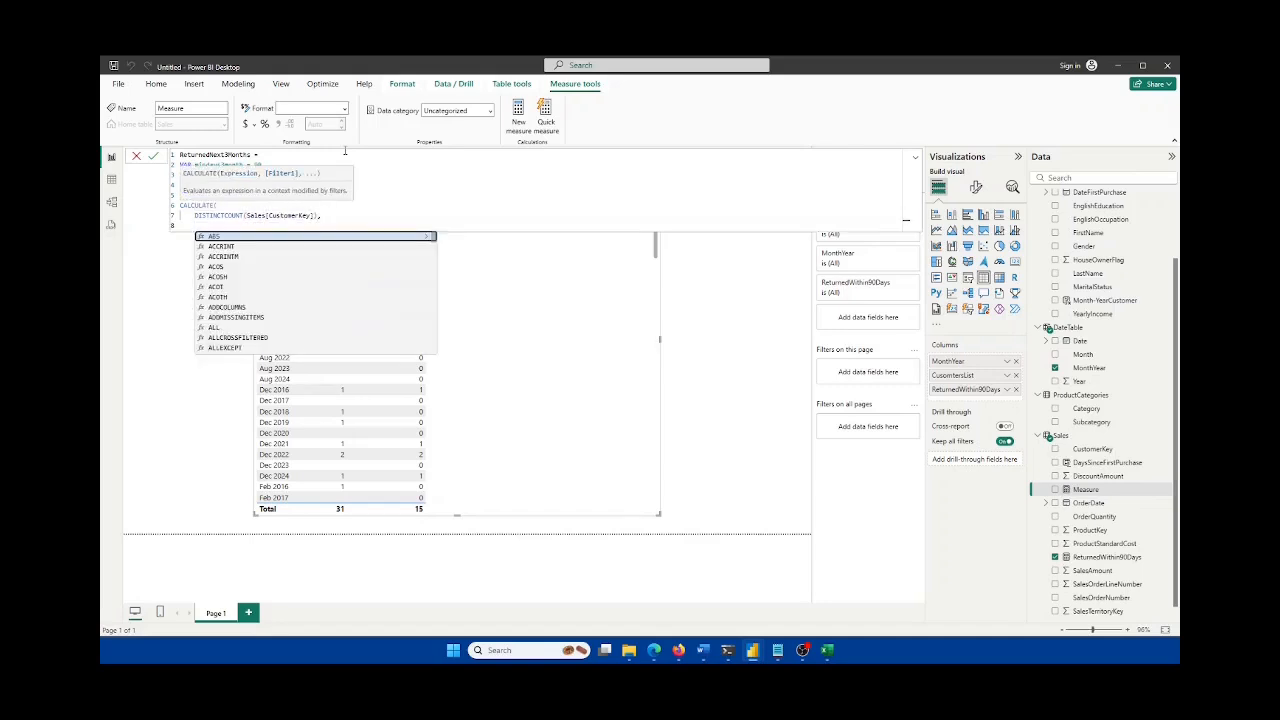
type("Sales")
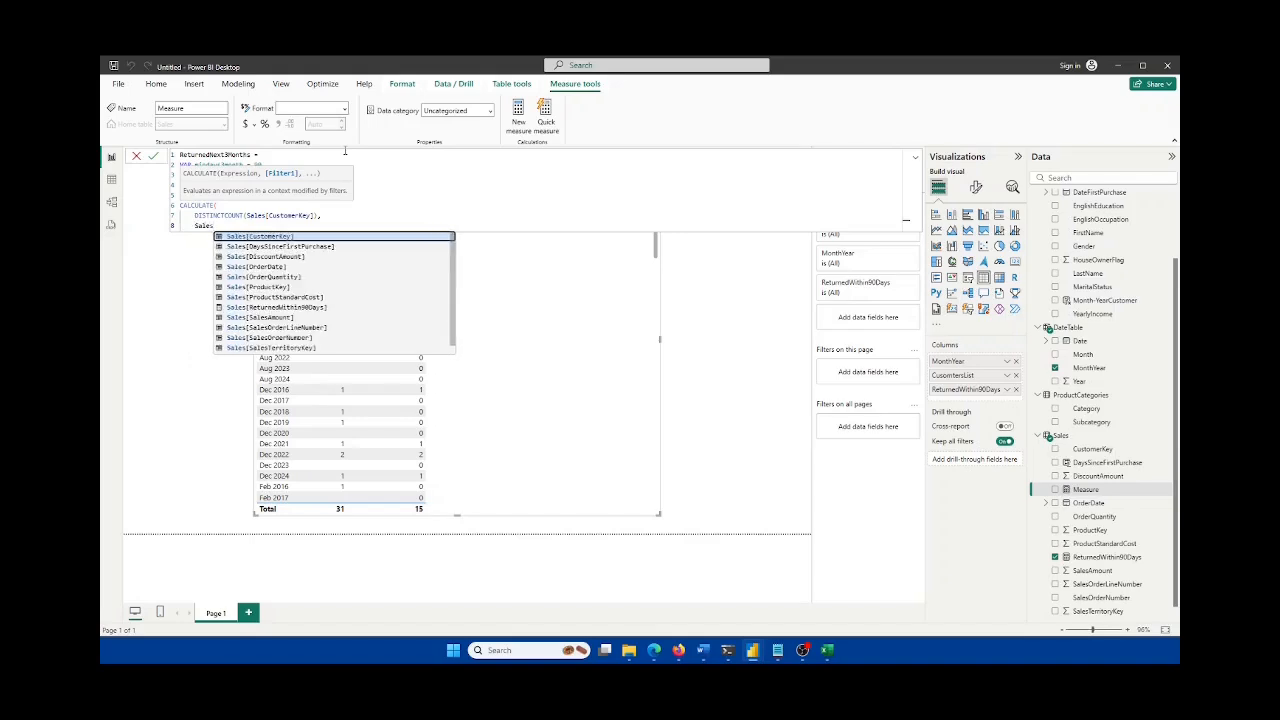
type("[")
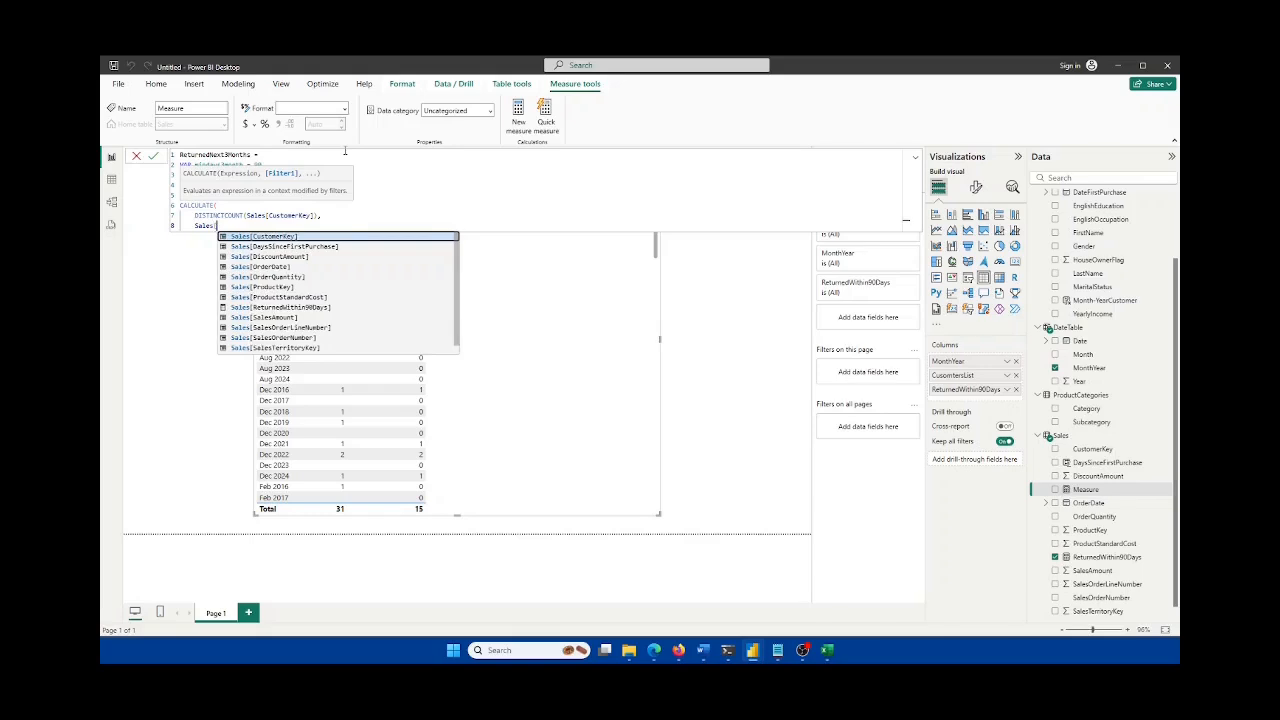
type("d")
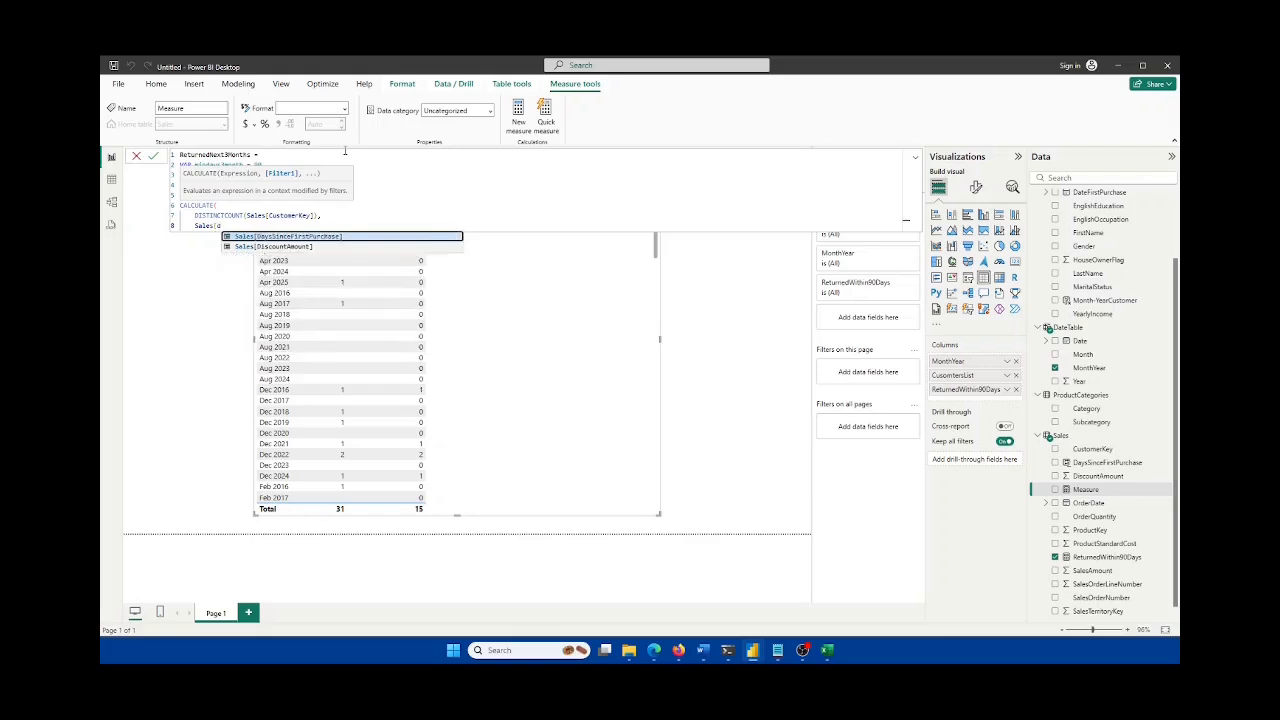
key("BackSpace")
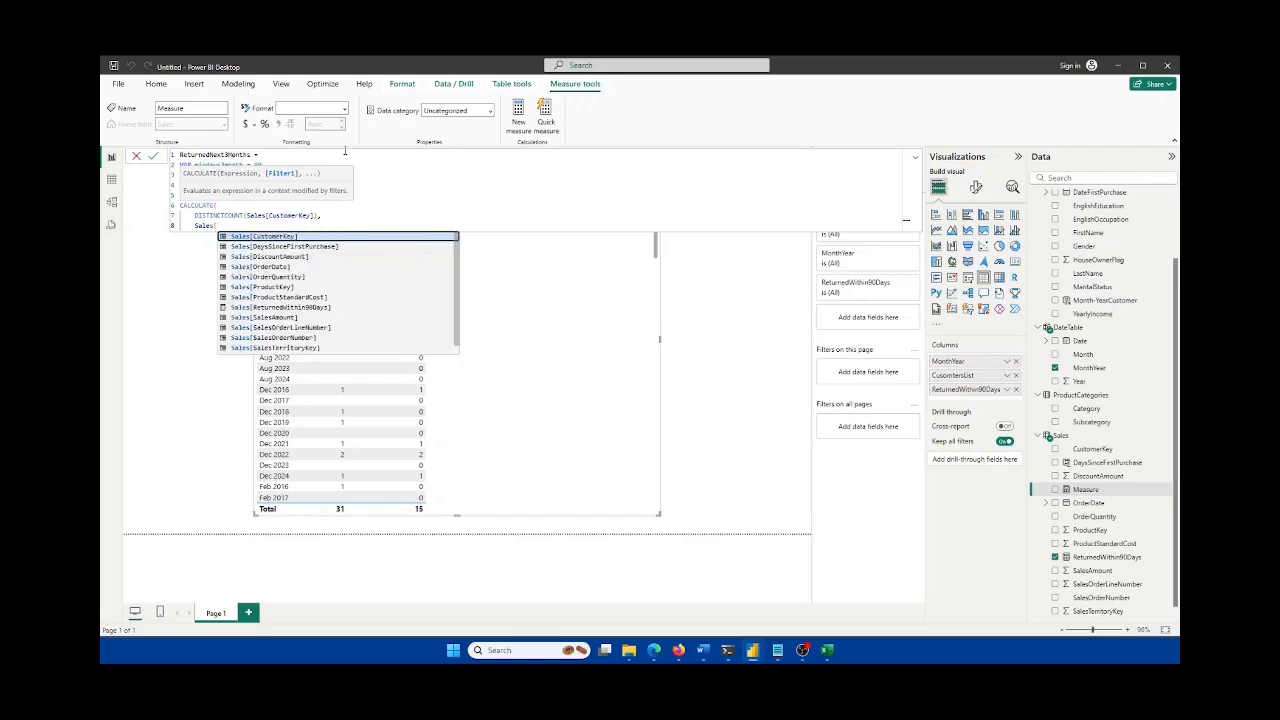
type("da")
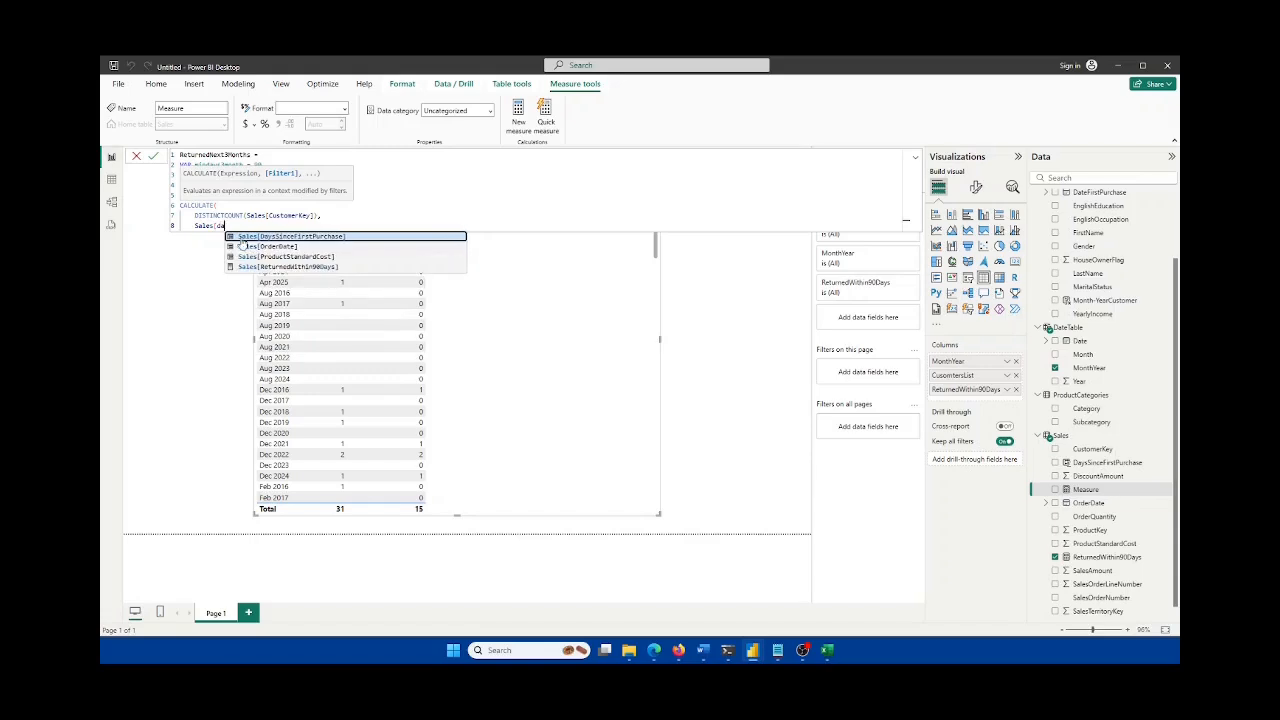
key("Tab")
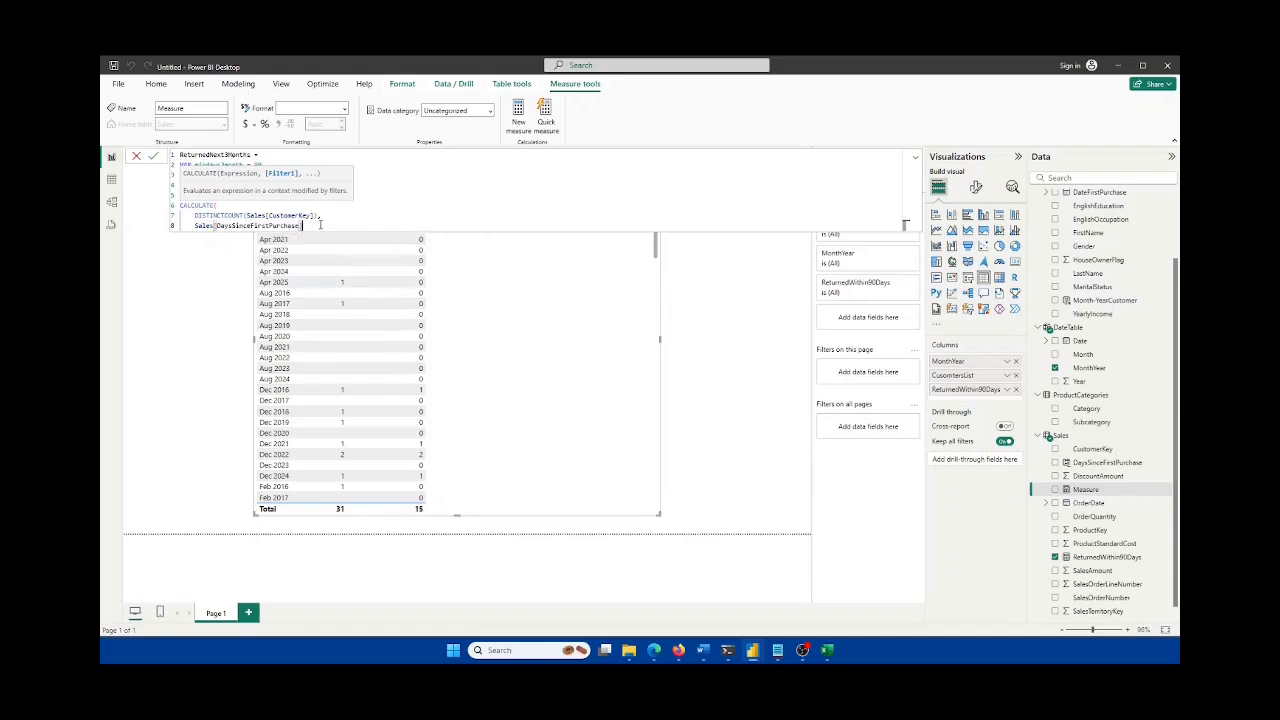
type("> 90")
type(",")
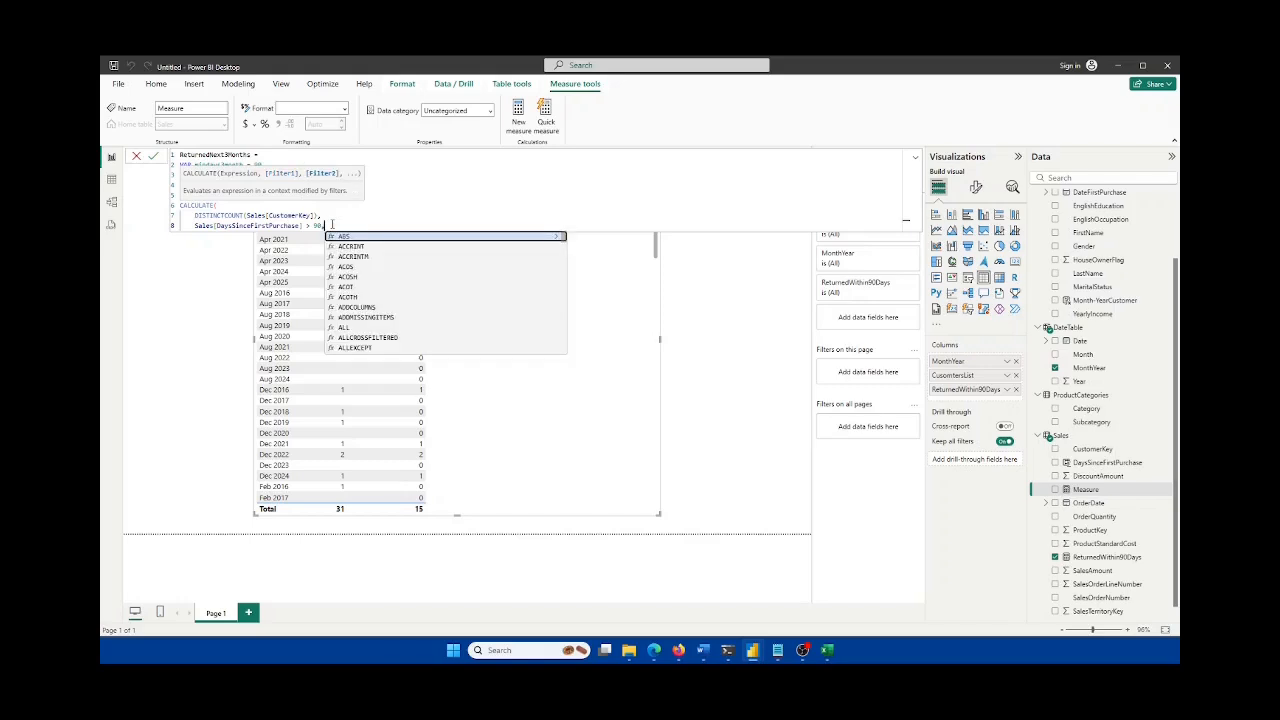
key("shift+Return")
type("S")
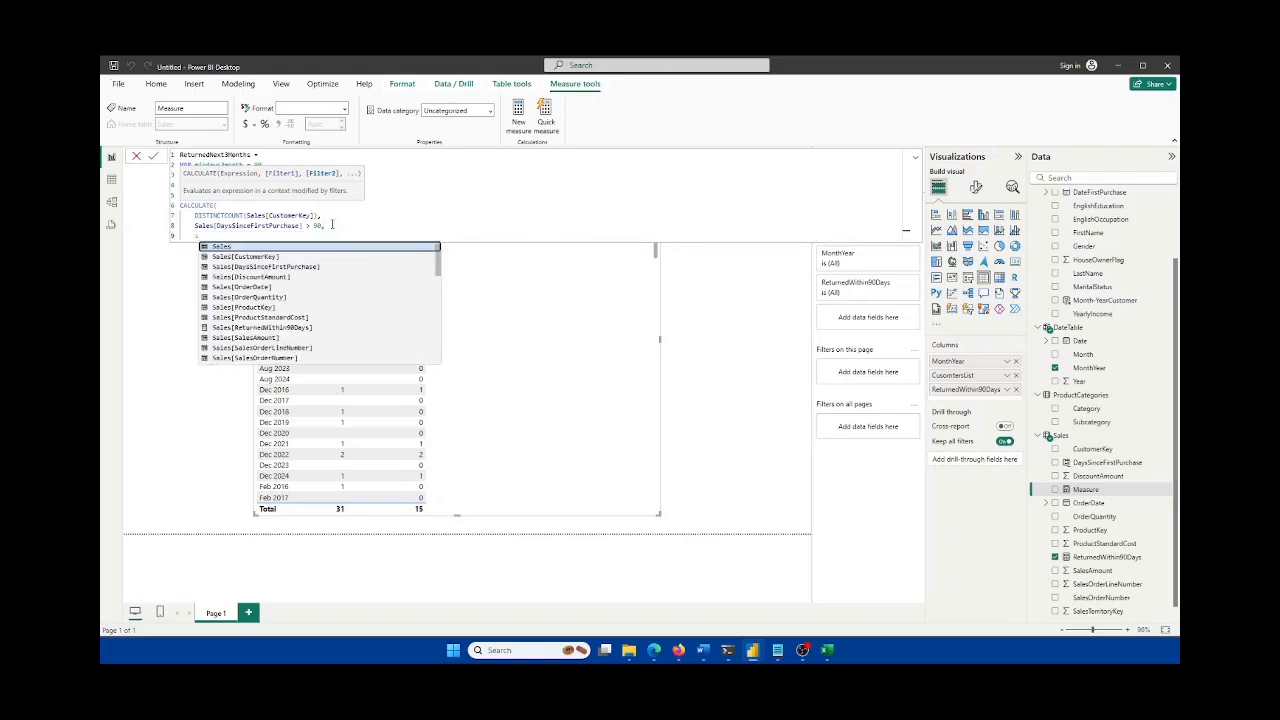
type("ales")
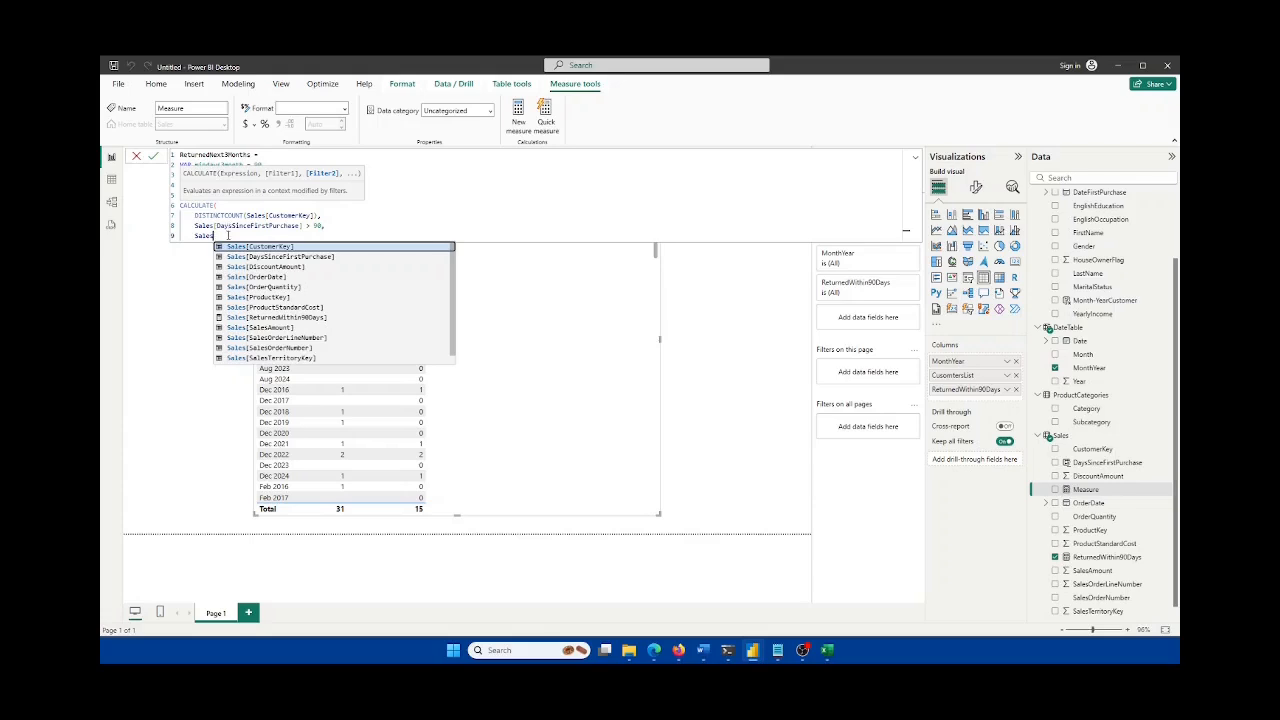
type("[da")
key("Tab")
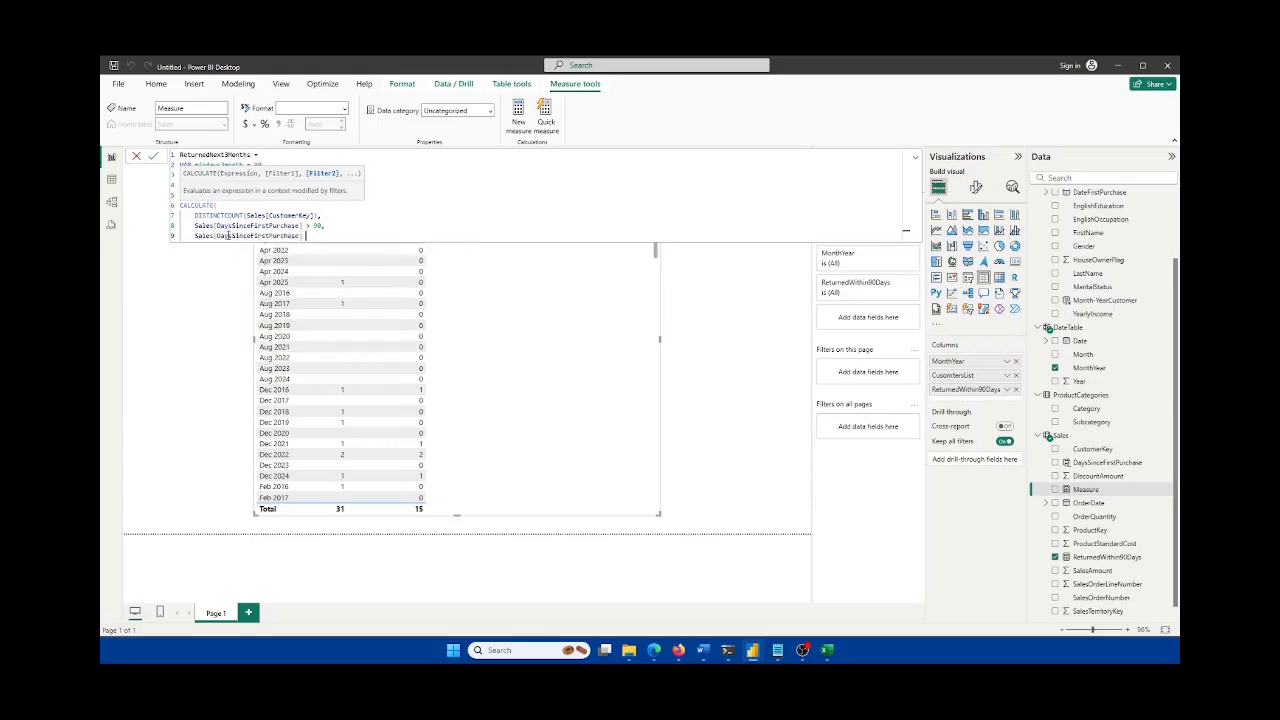
type("<= 180")
Step: Replace 90 and 180 with mindays3month and maxdays3months, close CALCULATE, and append + 0
left_click(248, 164)
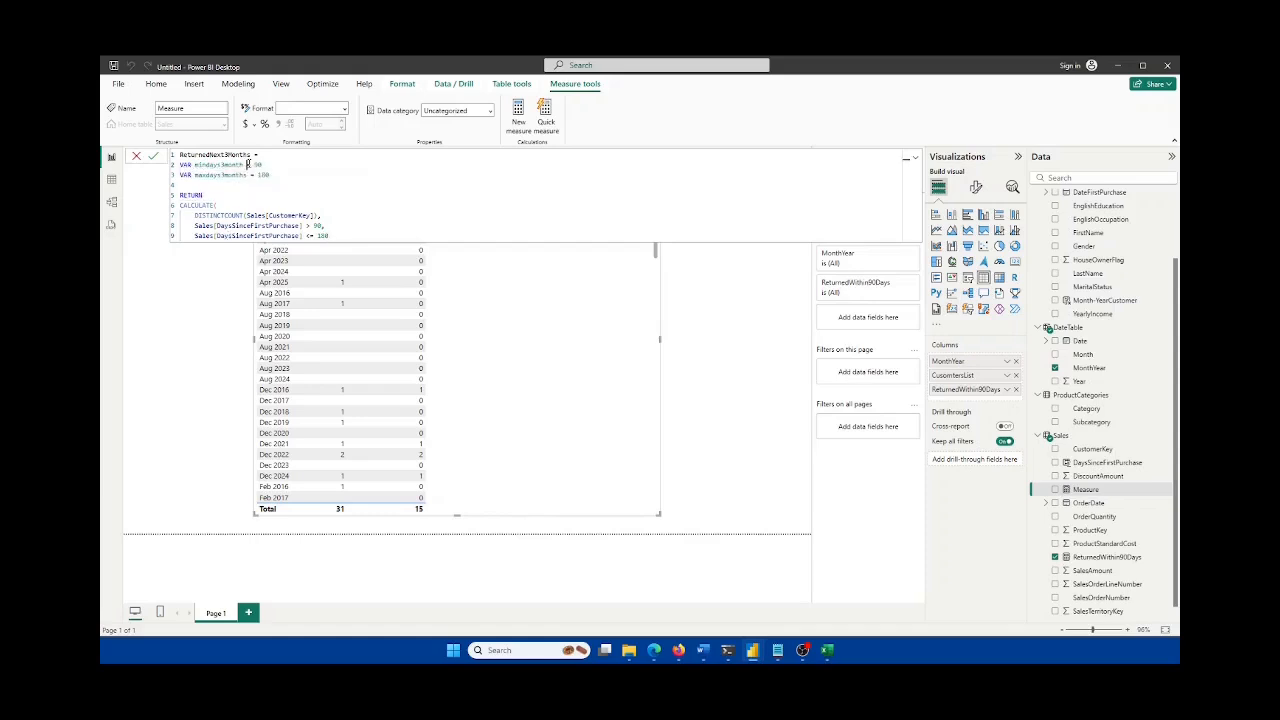
double_click(317, 226)
type("mind")
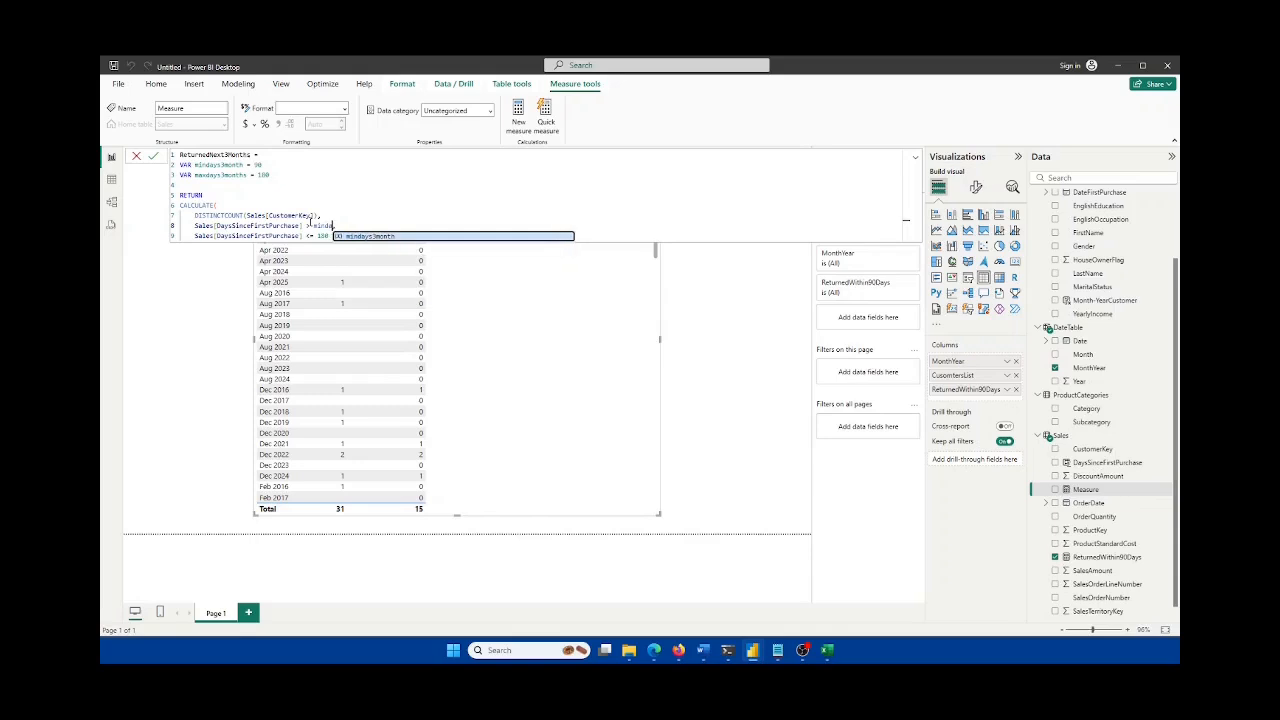
key("Tab")
double_click(322, 236)
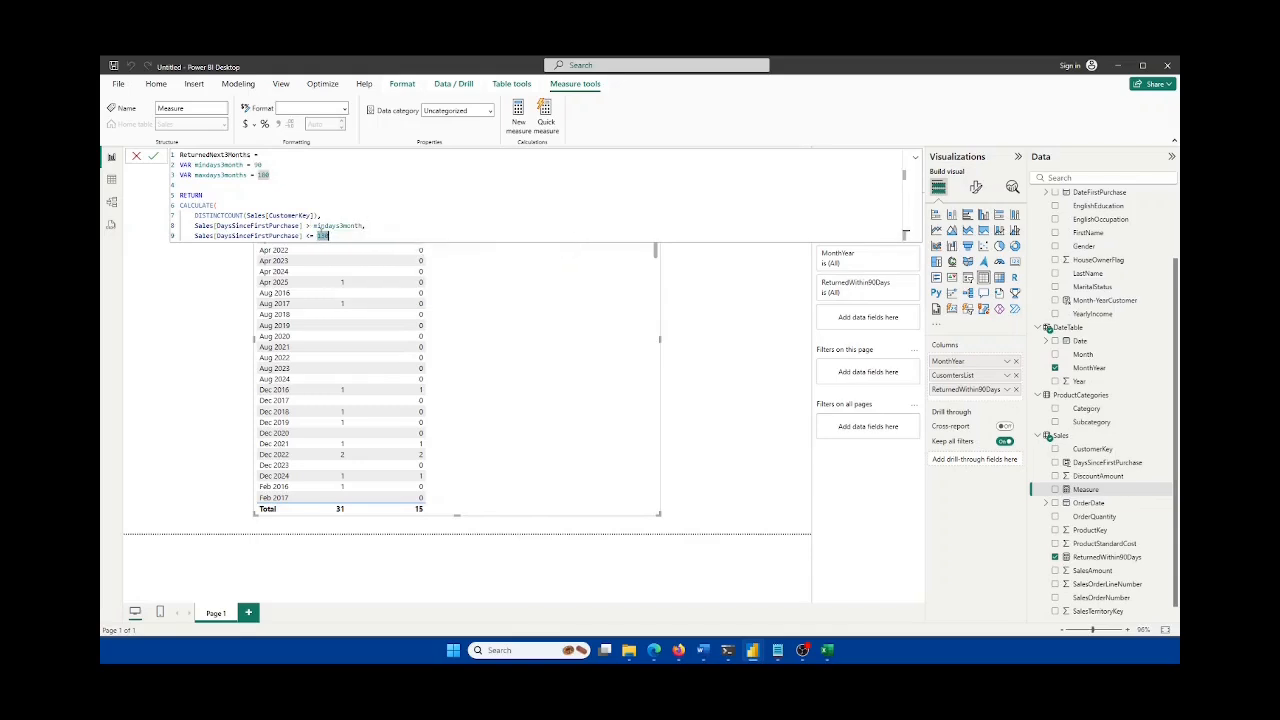
type("mind")
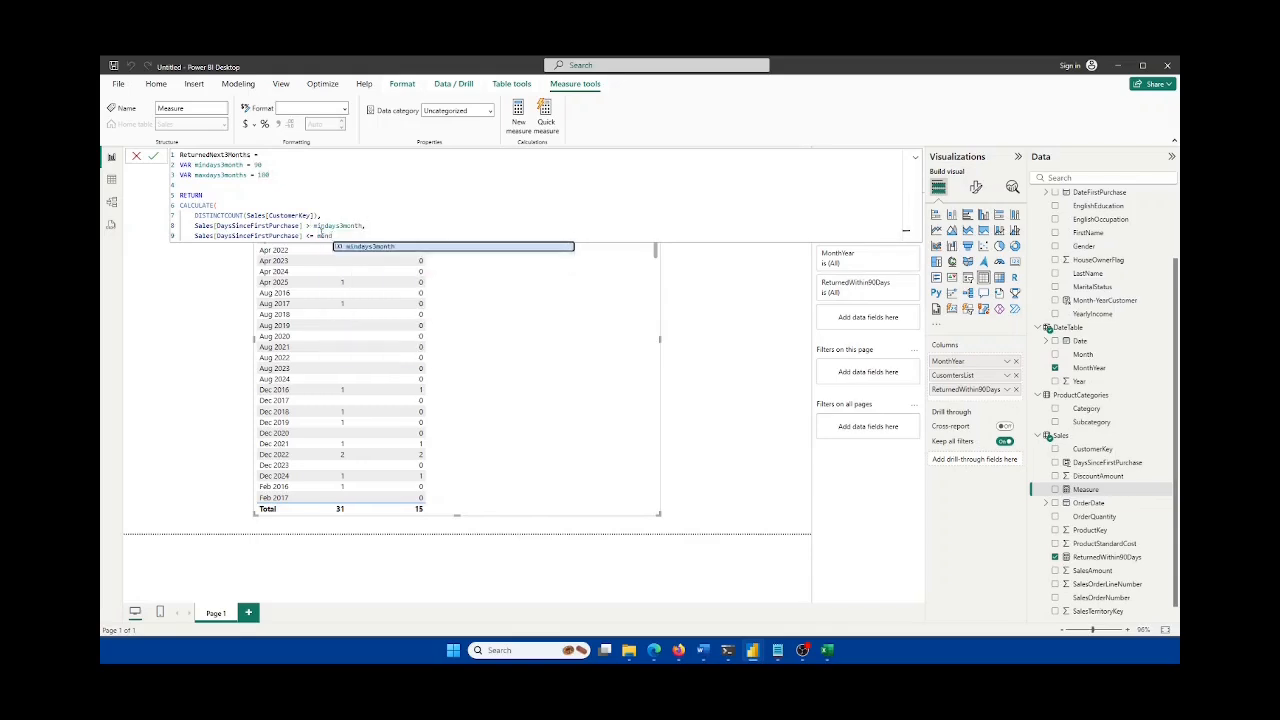
key("BackSpace")
key("BackSpace")
key("BackSpace")
type("ax")
key("Tab")
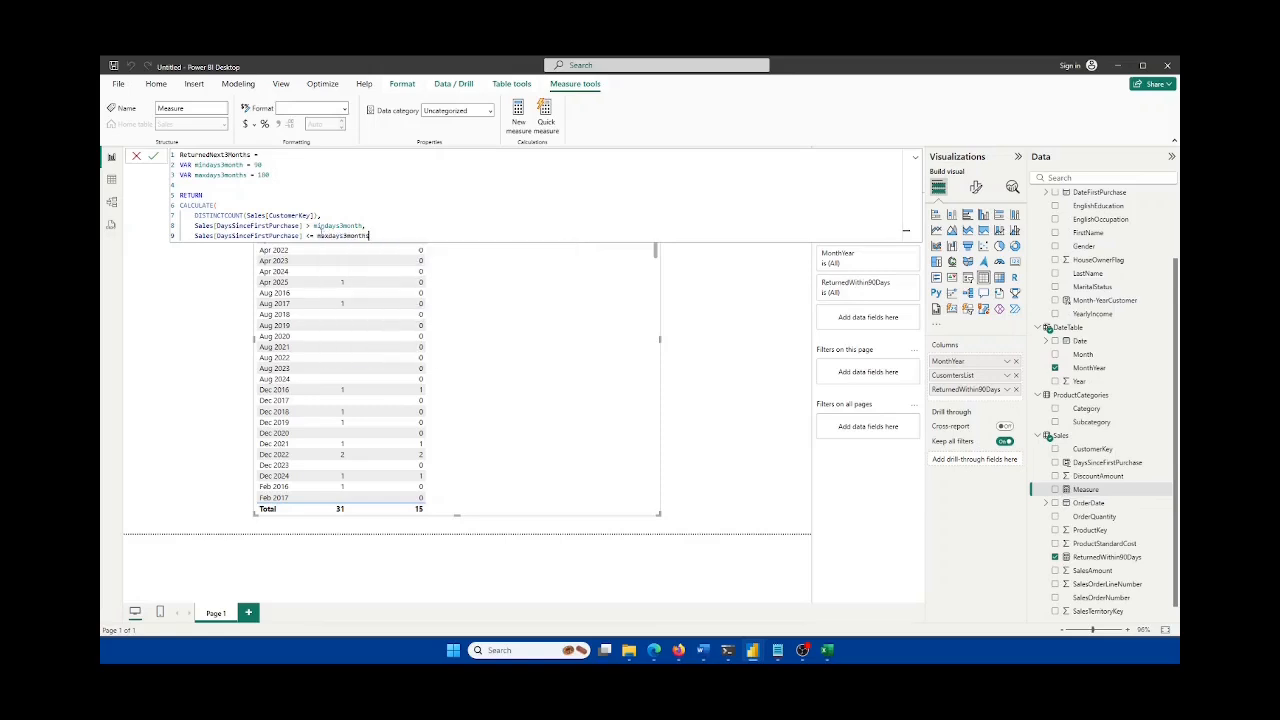
type("s)")
key("shift+Return")
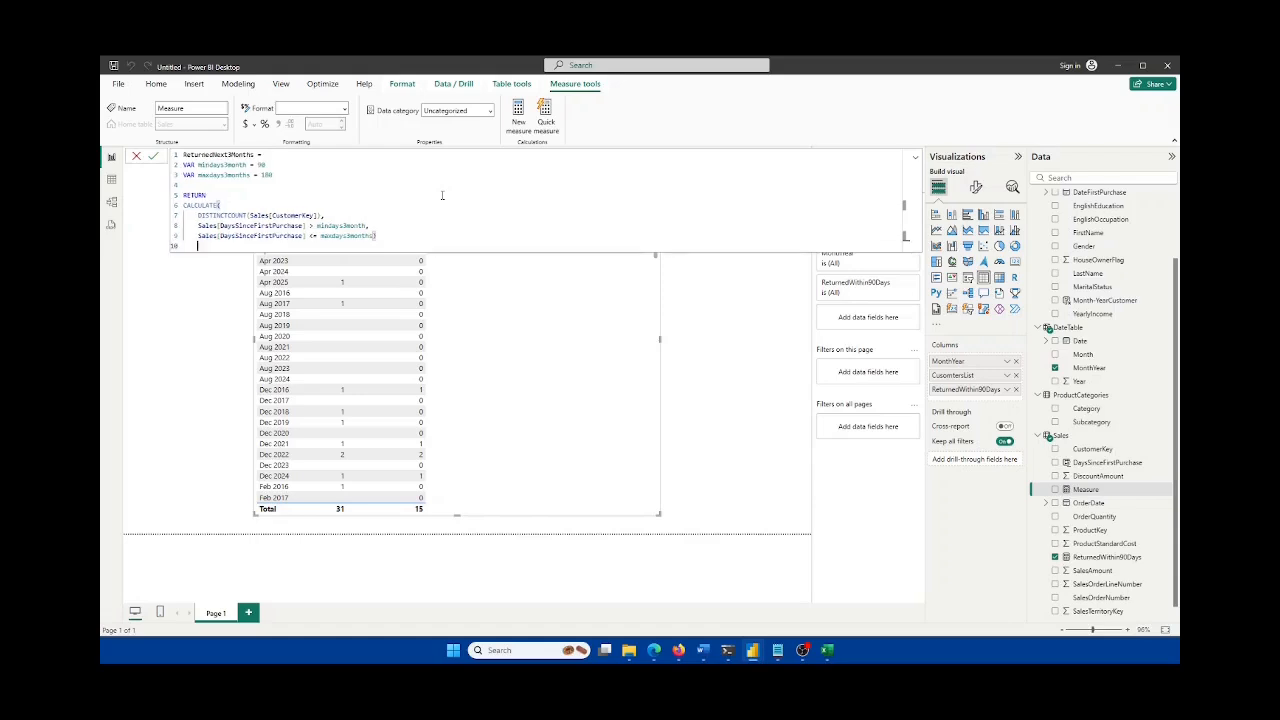
type("+ 0")
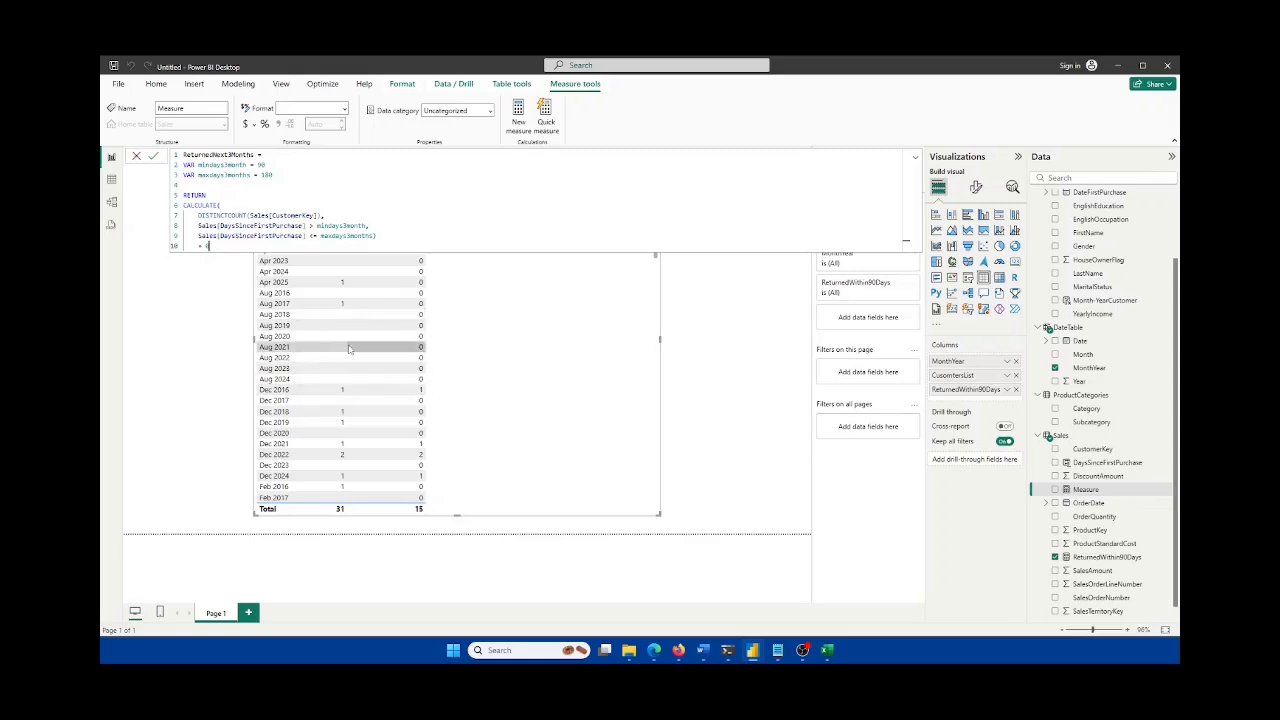
left_click(826, 652)
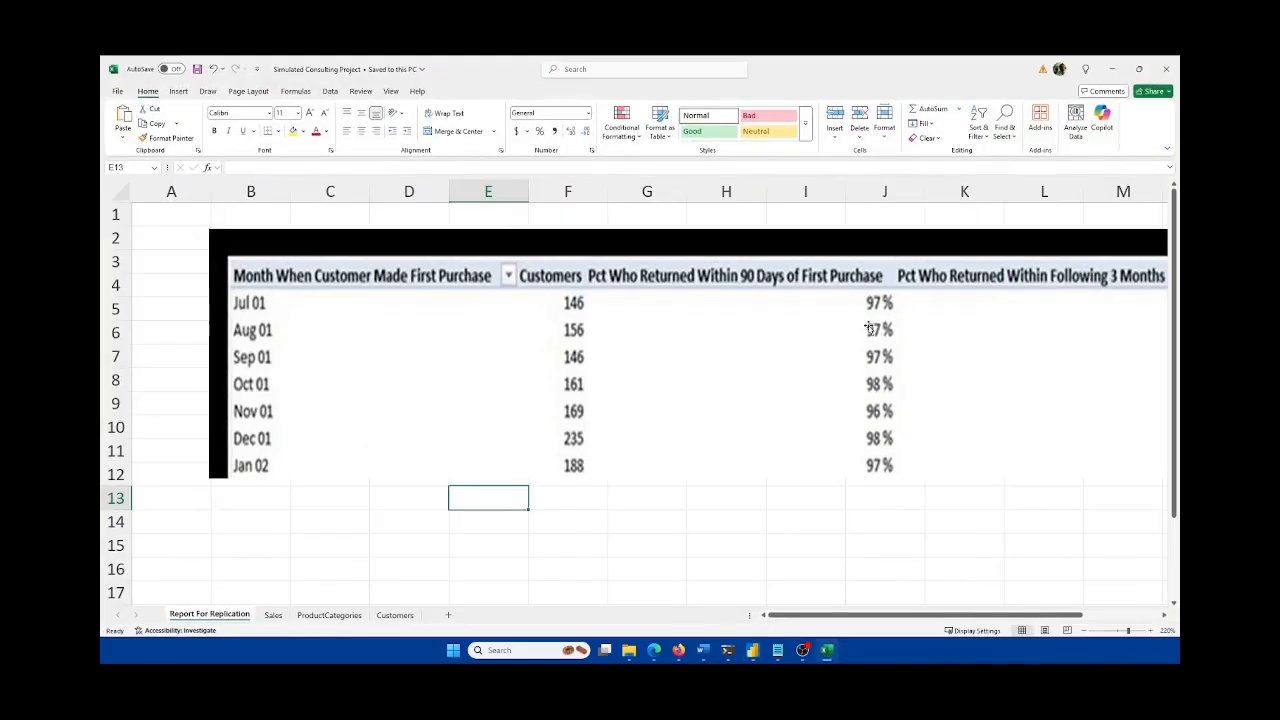
left_click_drag(1035, 617, 1118, 612)
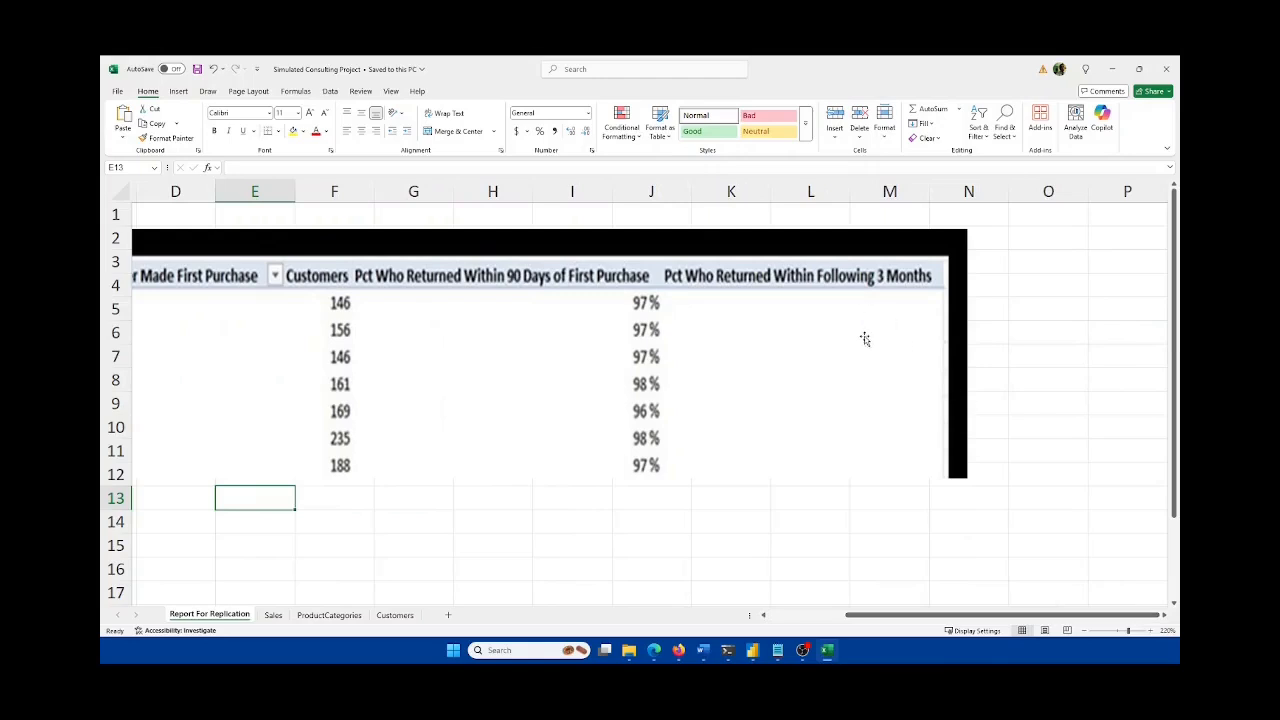
left_click(826, 652)
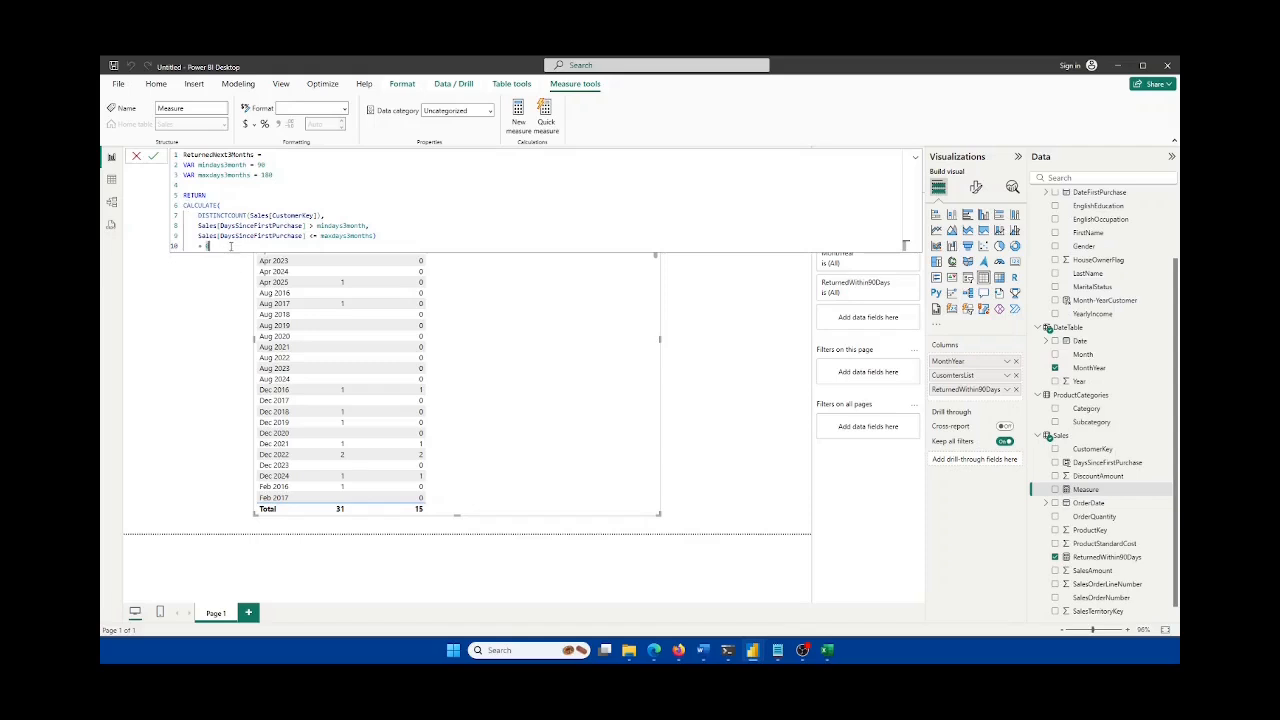
Step: Commit the ReturnedNext3Months measure and check its RETURN and CALCULATE bracket pairing
left_click(152, 156)
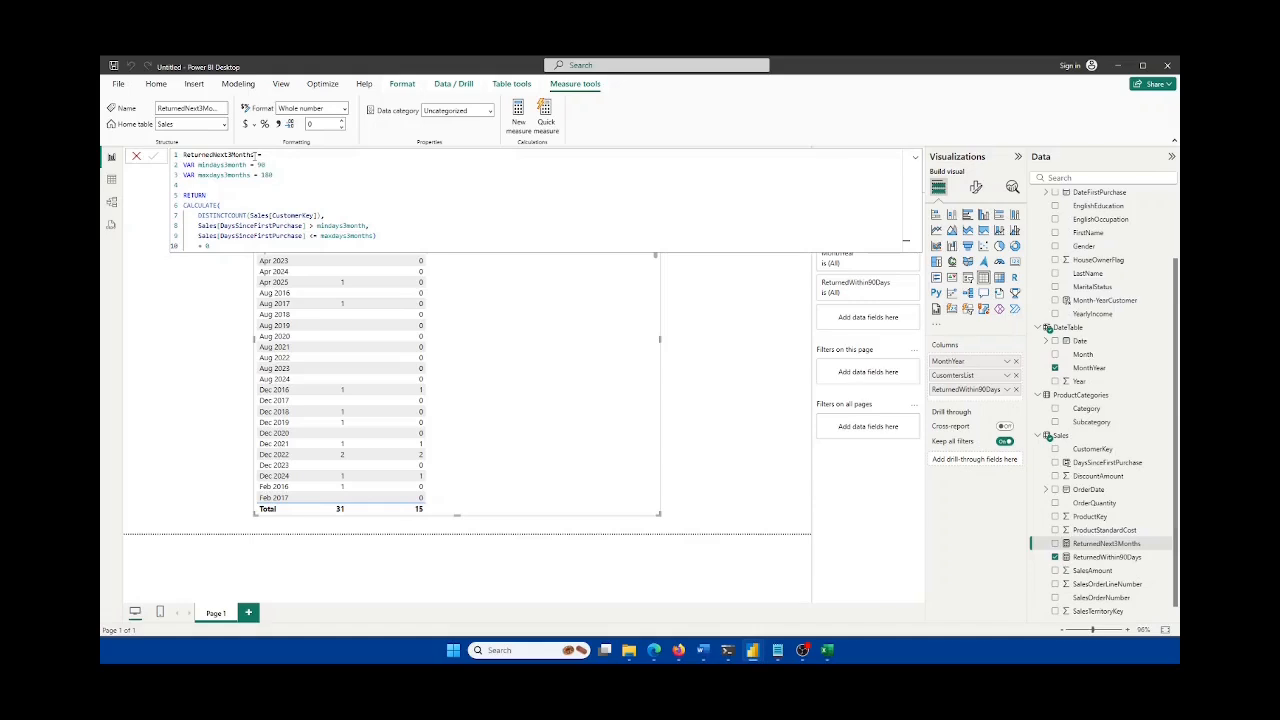
double_click(194, 195)
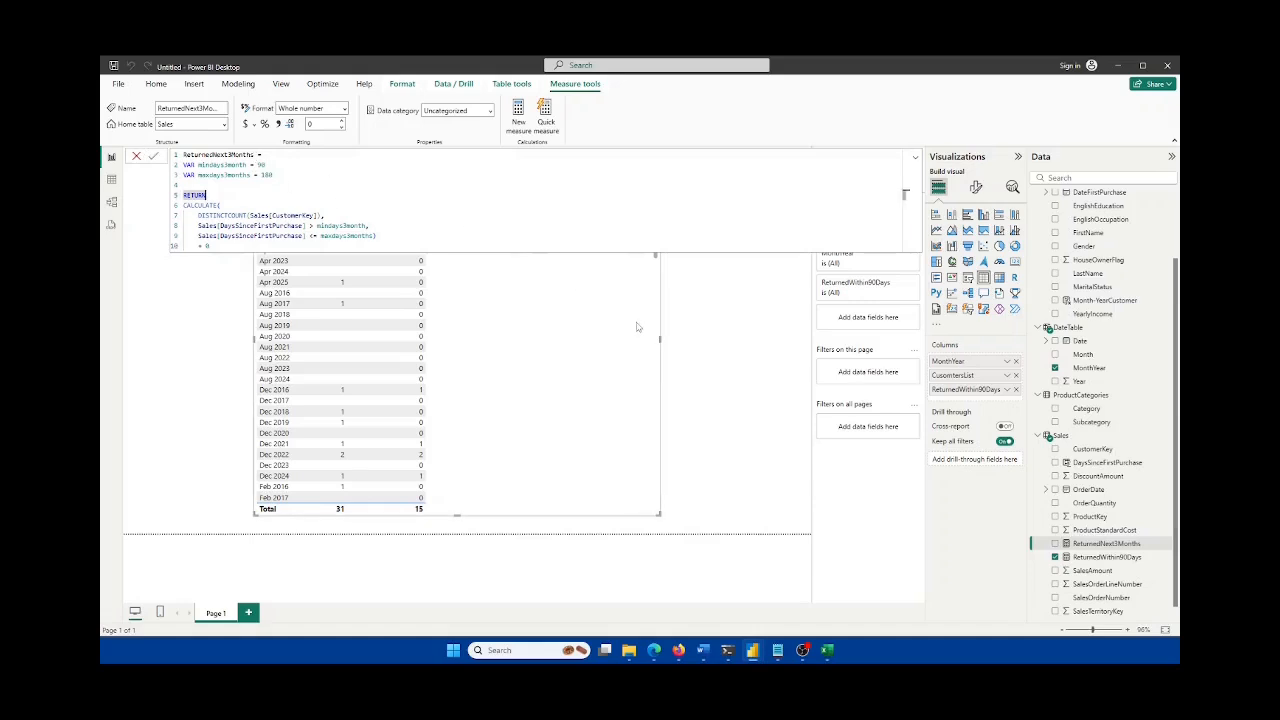
left_click(303, 204)
double_click(327, 196)
left_click(916, 159)
Step: Add ReturnedNext3Months as a column of the table visual and review the month values
left_click(718, 309)
left_click(611, 346)
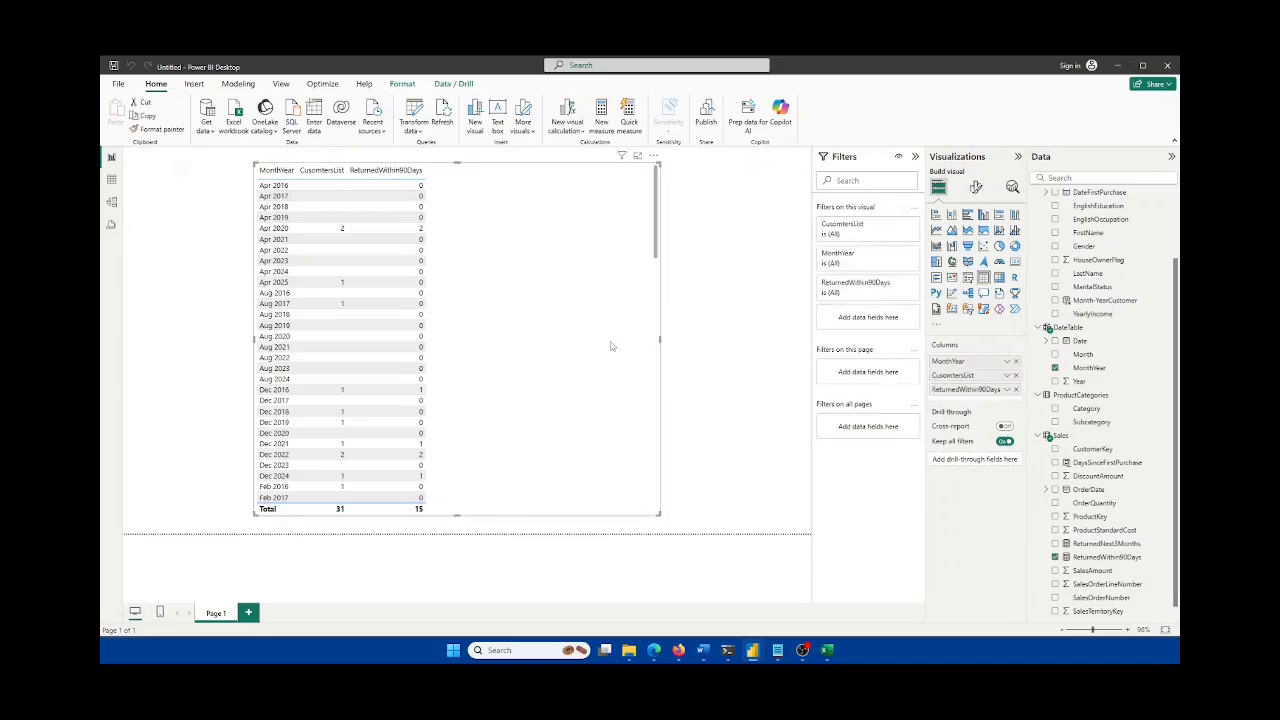
scroll(1146, 405, "down", 1)
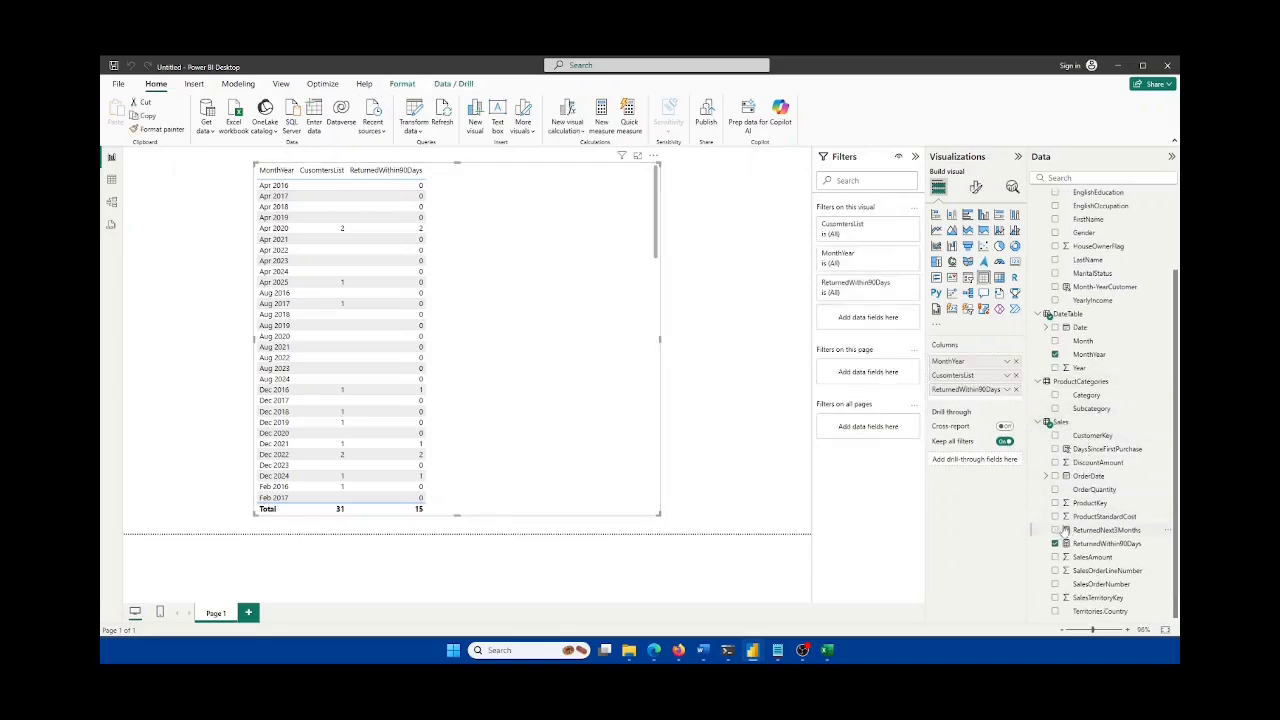
left_click_drag(1062, 529, 977, 399)
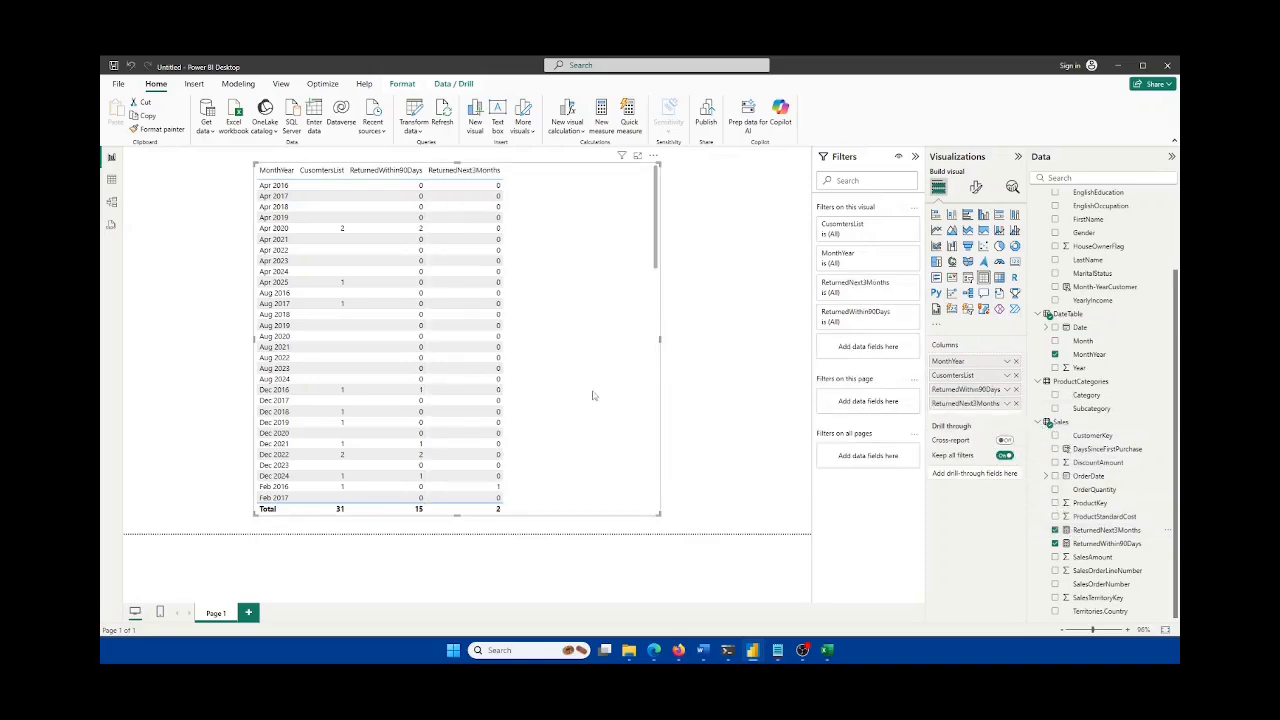
scroll(629, 400, "down", 10)
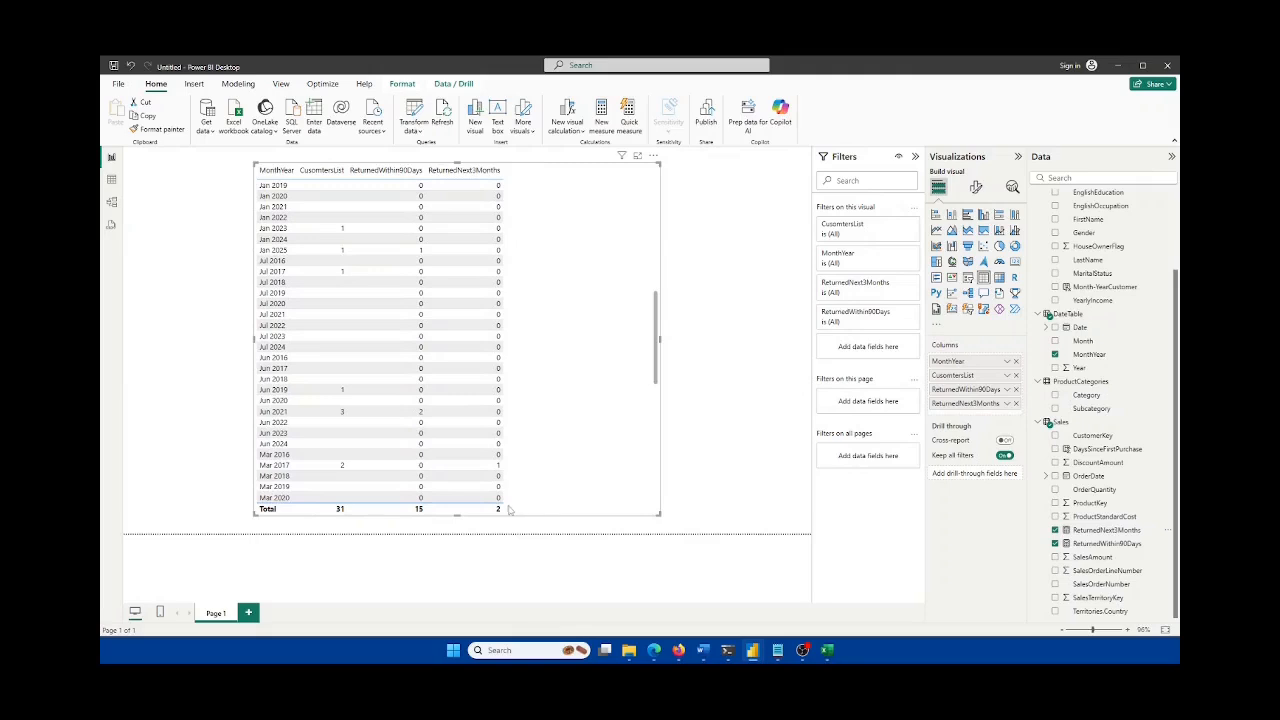
scroll(543, 371, "up", 10)
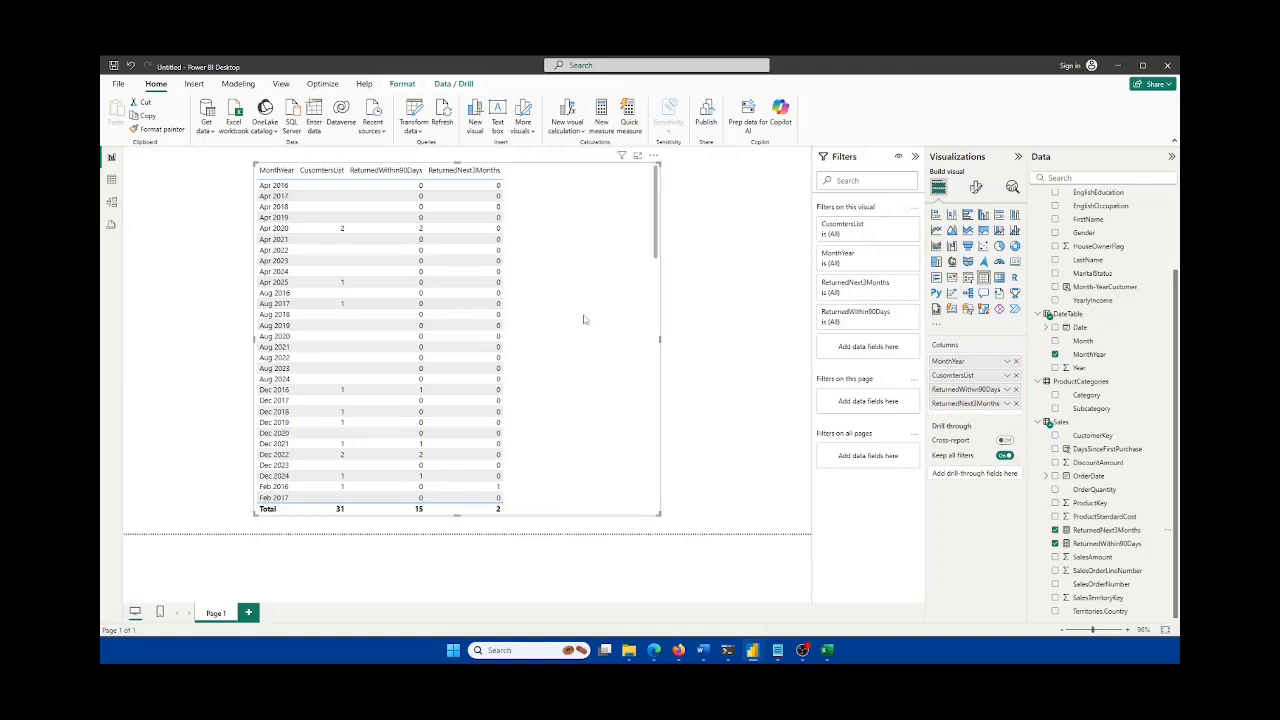
scroll(585, 320, "down", 5)
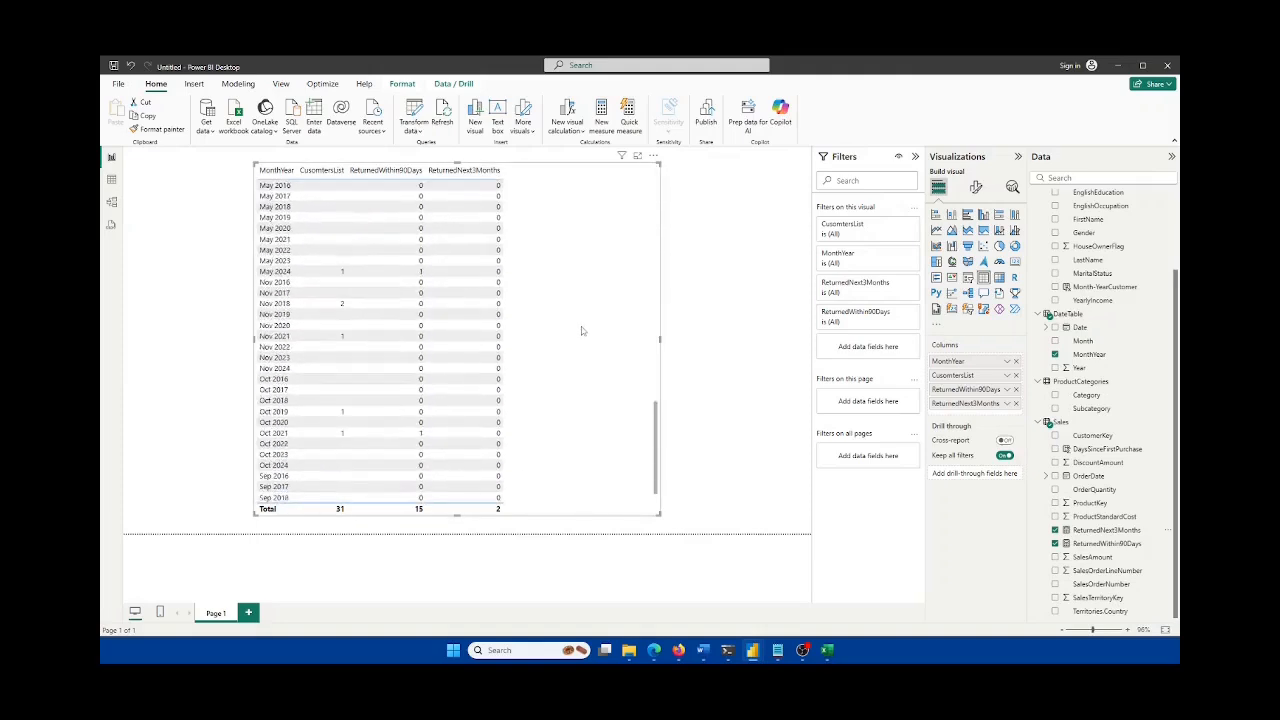
scroll(581, 336, "up", 5)
scroll(1108, 254, "up", 3)
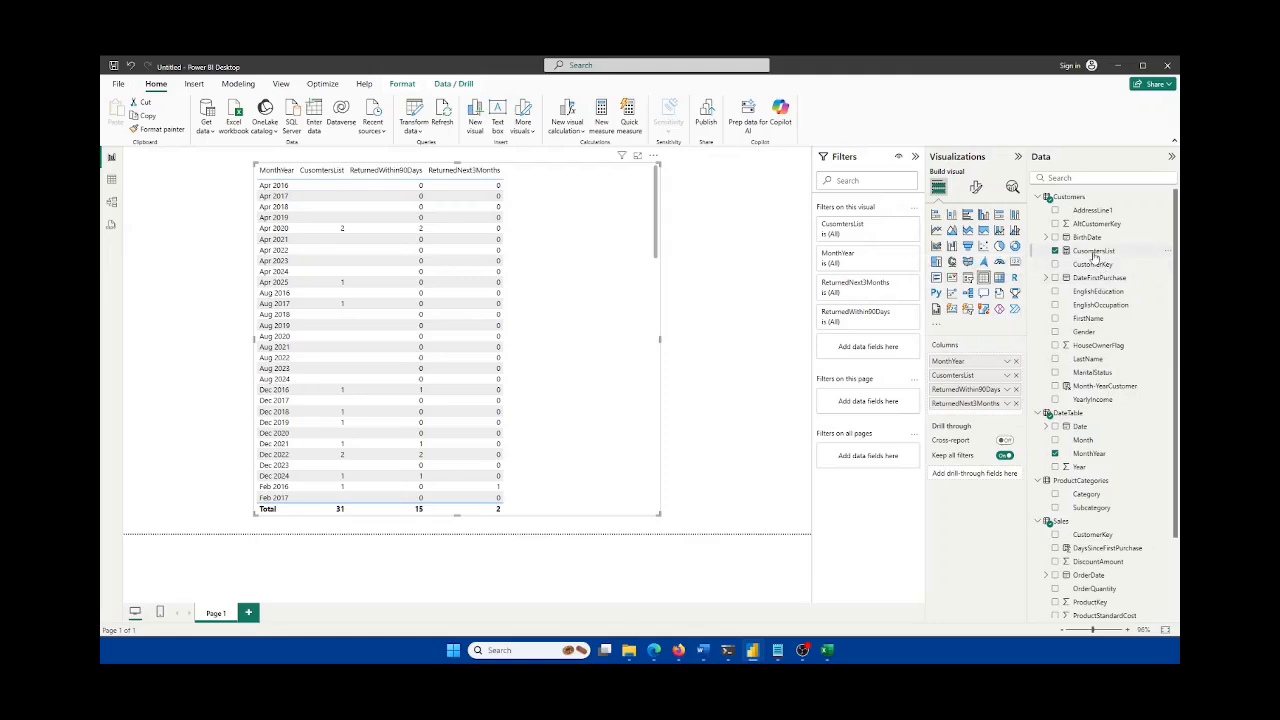
Step: Try appending + 0 to the CustomersList formula, then remove it again
left_click(1094, 253)
left_click(391, 154)
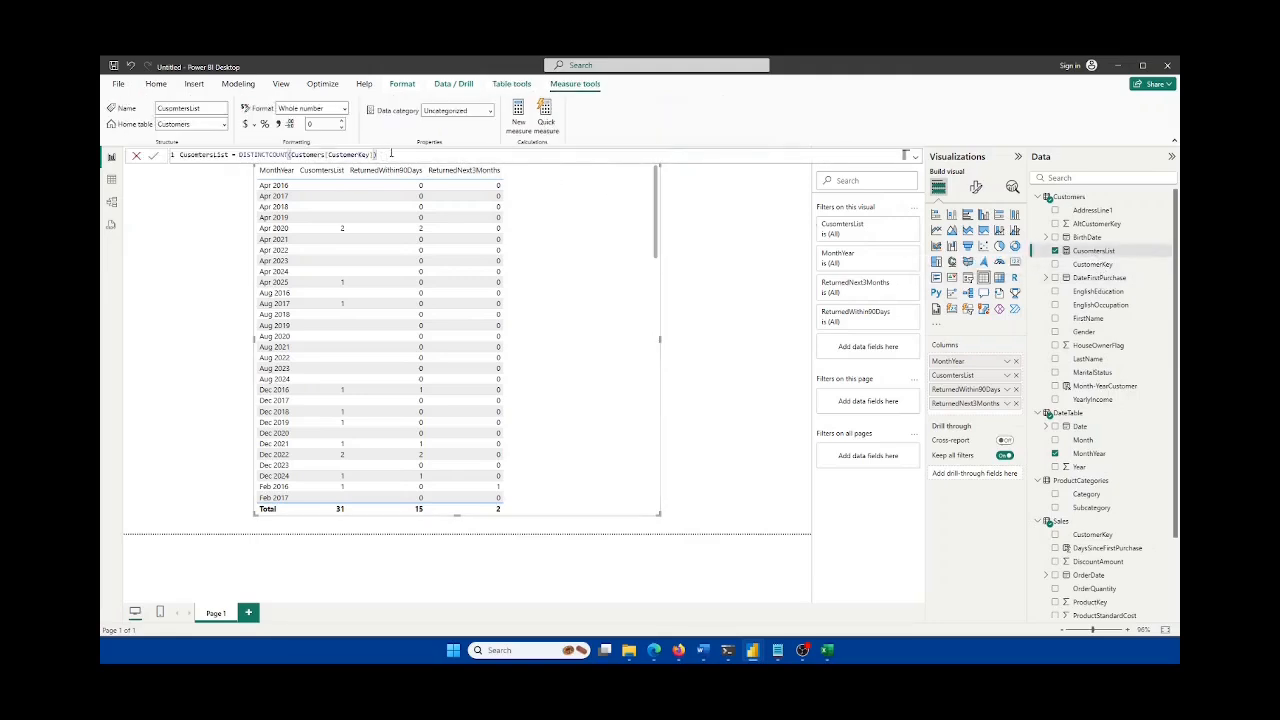
type("+ 0")
left_click(153, 155)
left_click_drag(392, 154, 377, 154)
key("BackSpace")
Step: Rewrite CustomersList as IF(ISBLANK(DISTINCTCOUNT(Customers[CustomerKey])), 0, DISTINCTCOUNT(Customers[CustomerKey])) and commit it
key("ctrl+shift+Right")
type("IF")
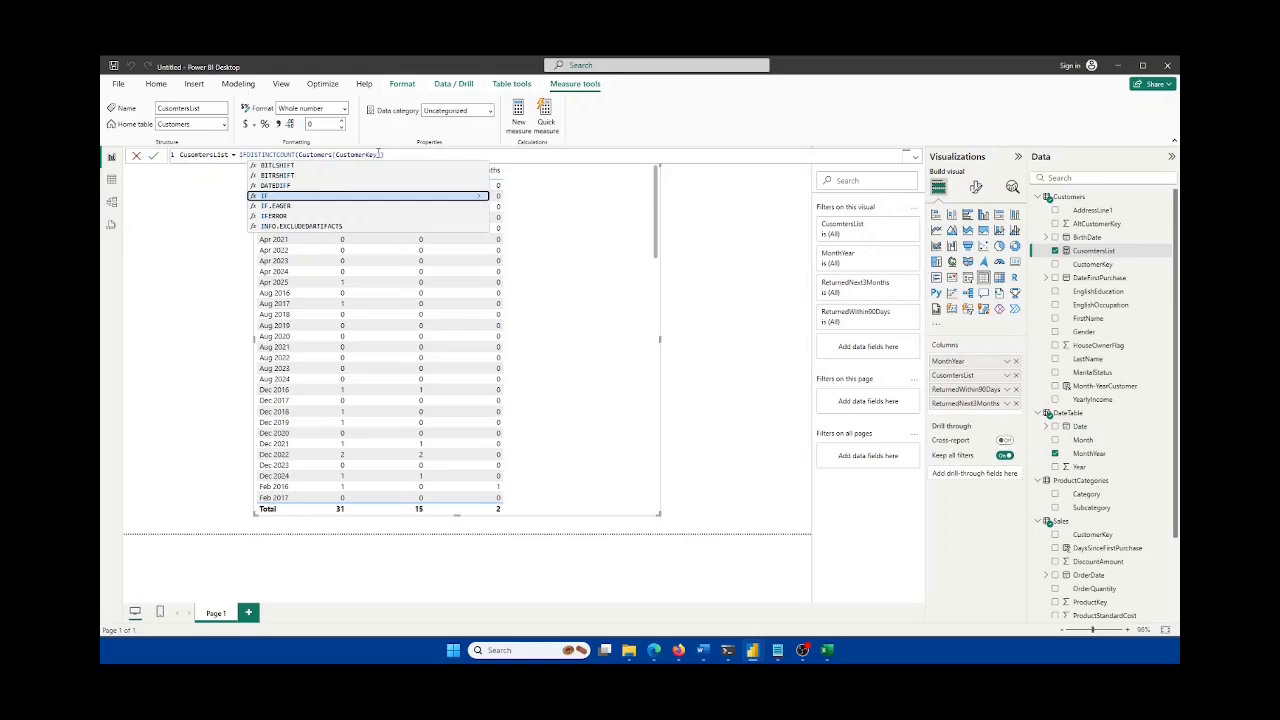
type("(ISBLANK(")
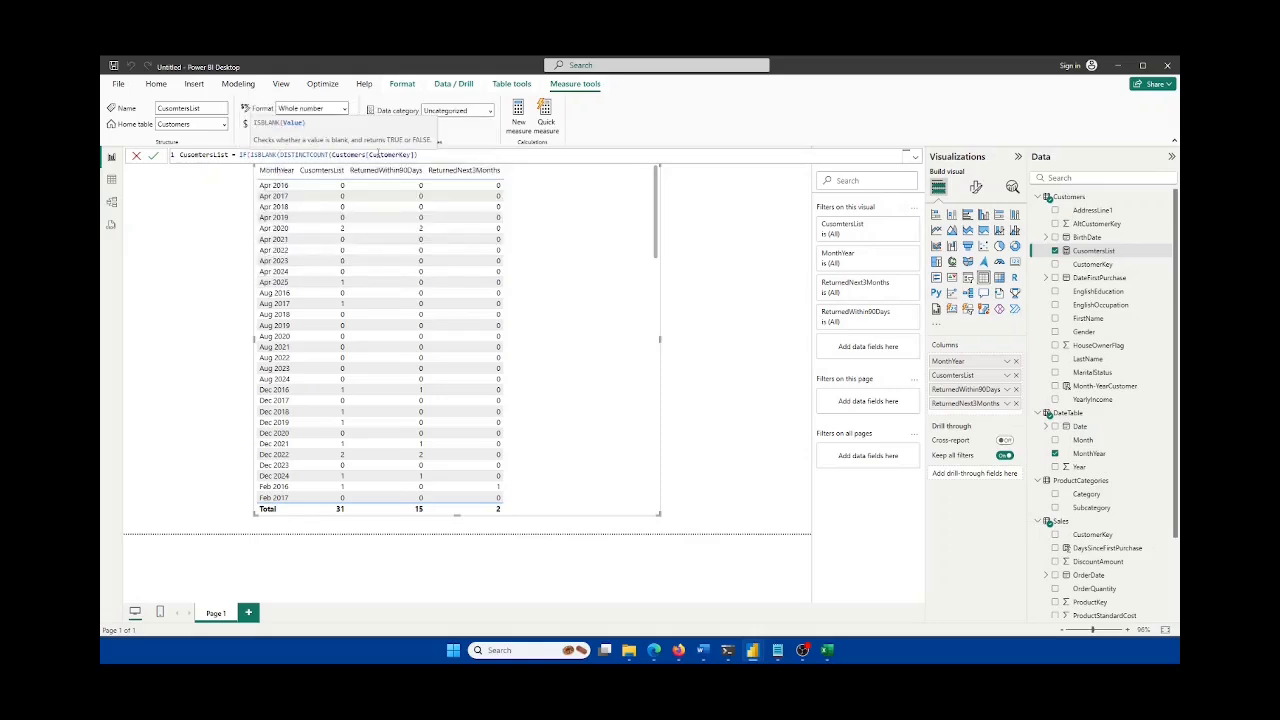
left_click_drag(424, 155, 282, 152)
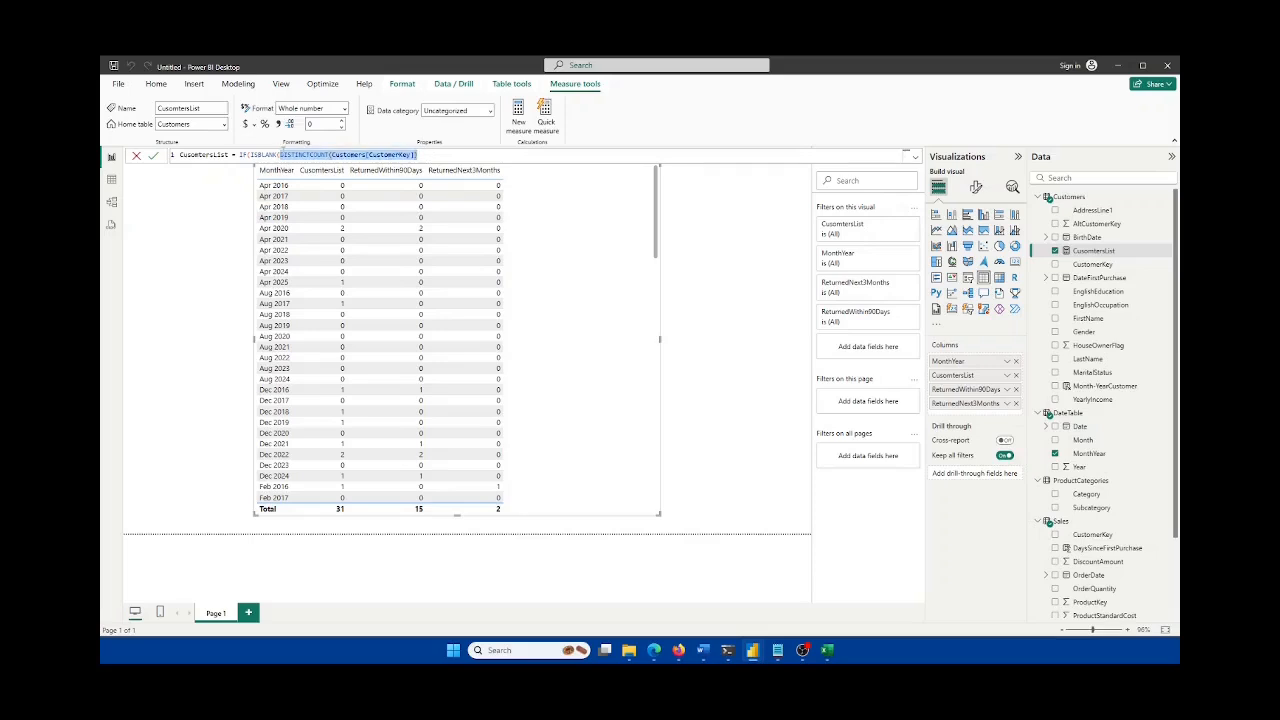
left_click(282, 153)
key("shift+Return")
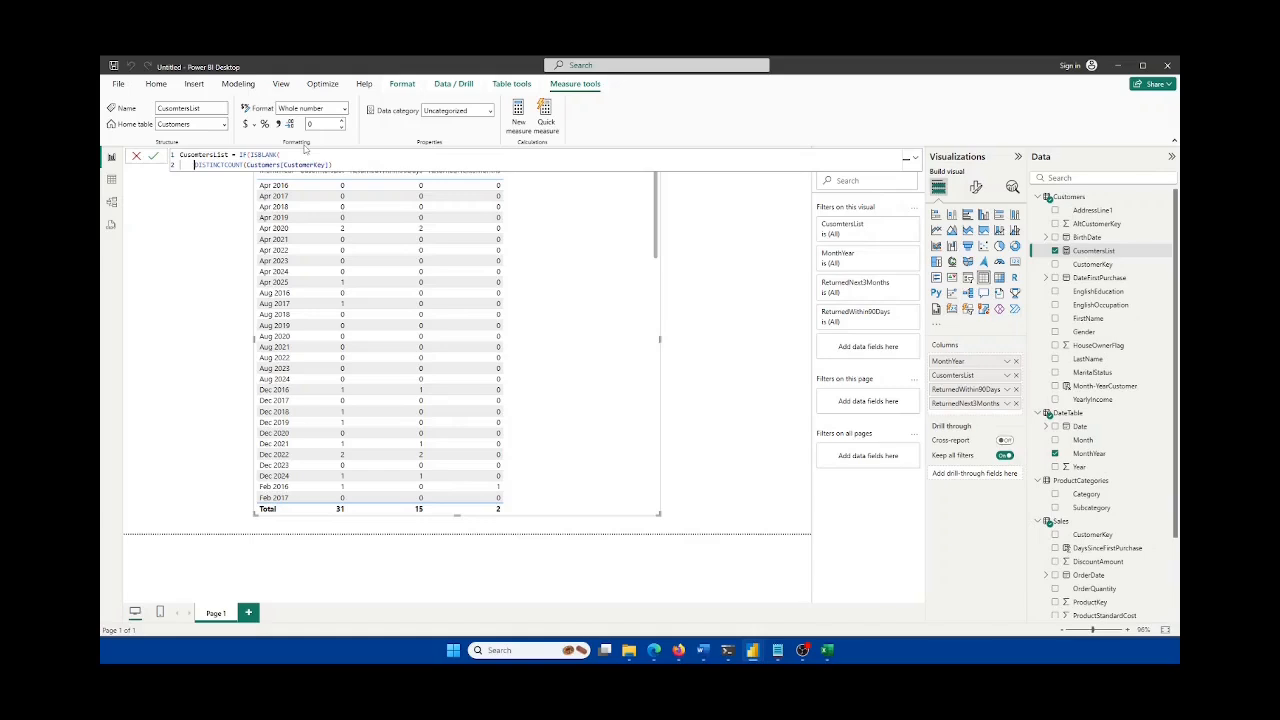
key("End")
type("), 0")
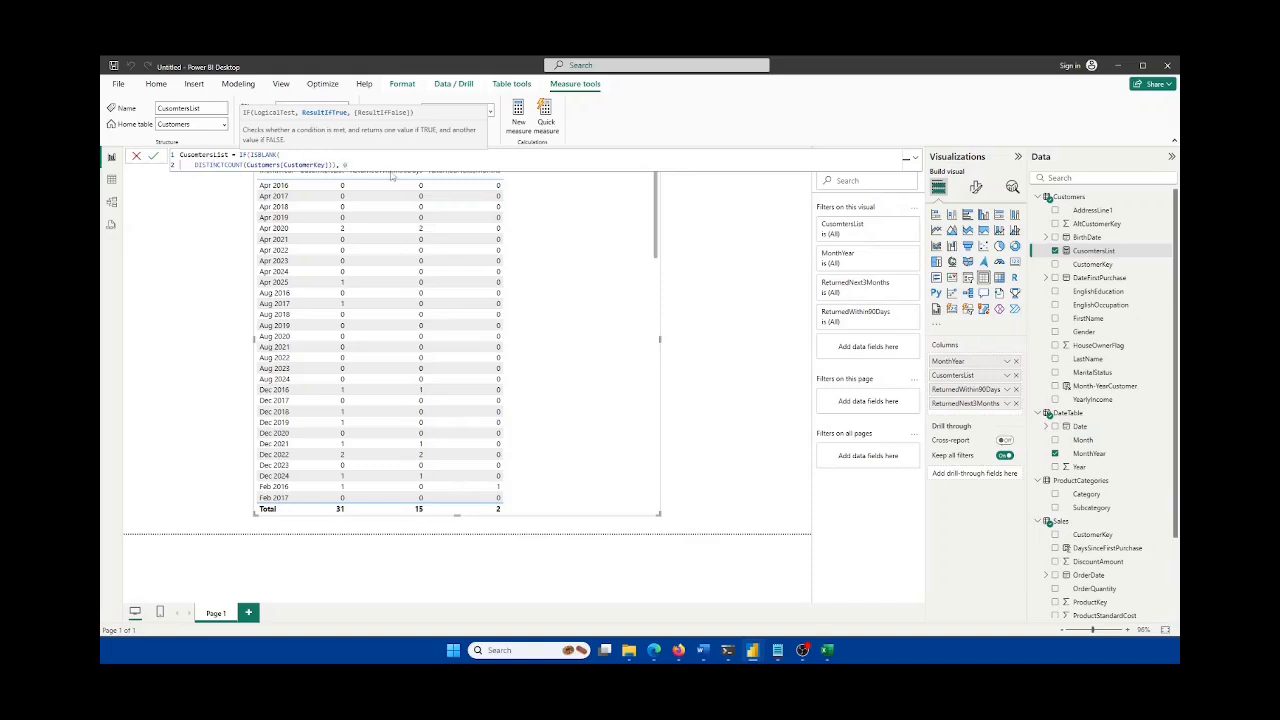
type(",")
key("shift+Return")
type("DISTINCTCOUNT(Customers[CustomerKey]))")
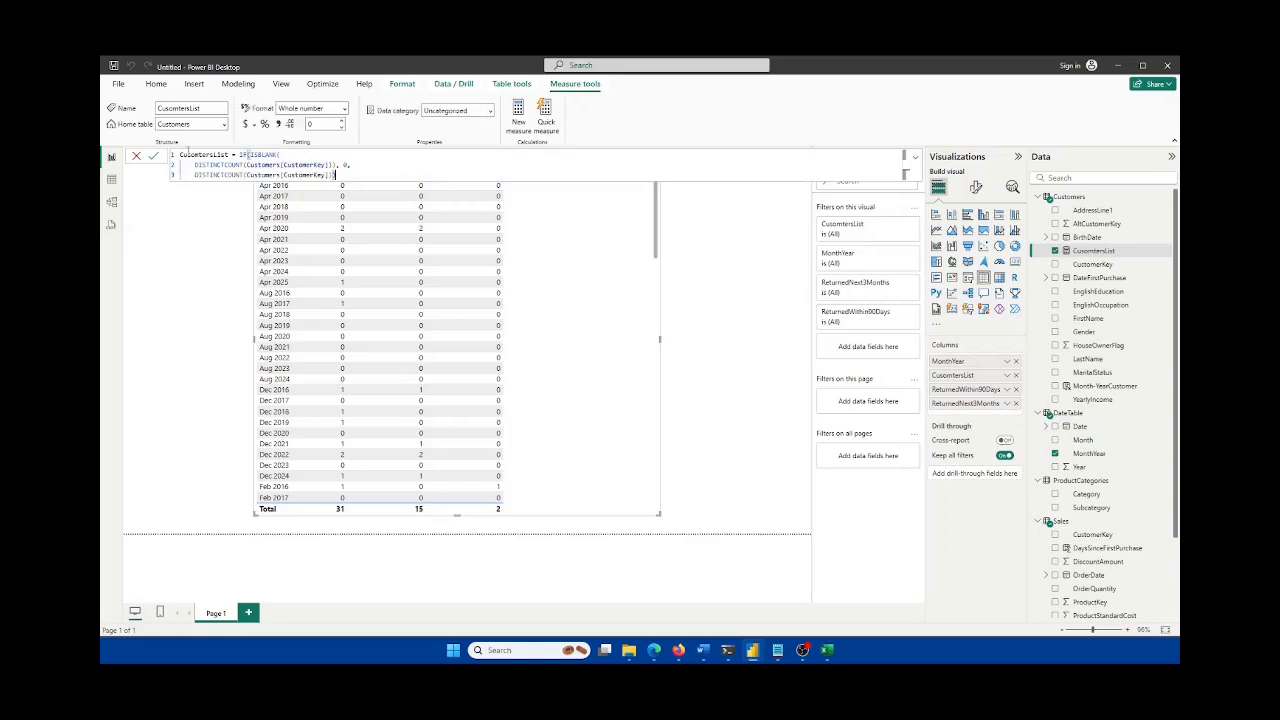
left_click(153, 156)
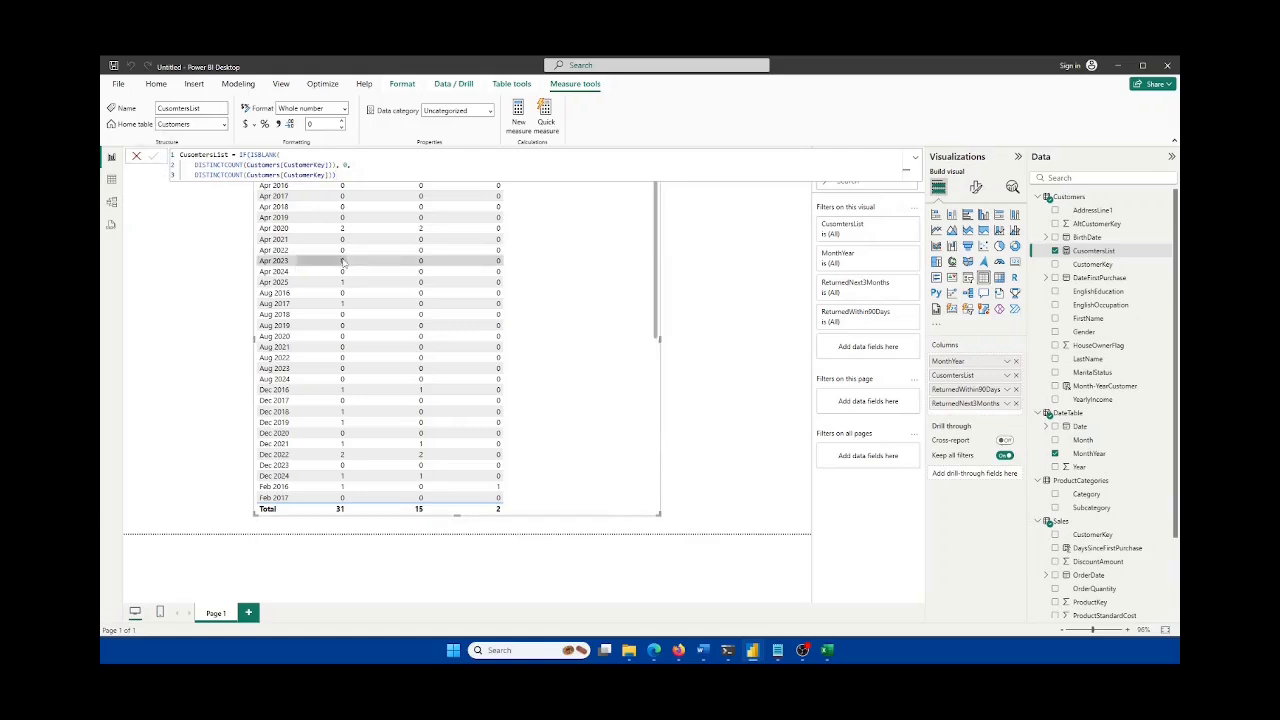
Step: Recommit the CustomersList formula, review the table's months, then switch to the Word notes
left_click(358, 177)
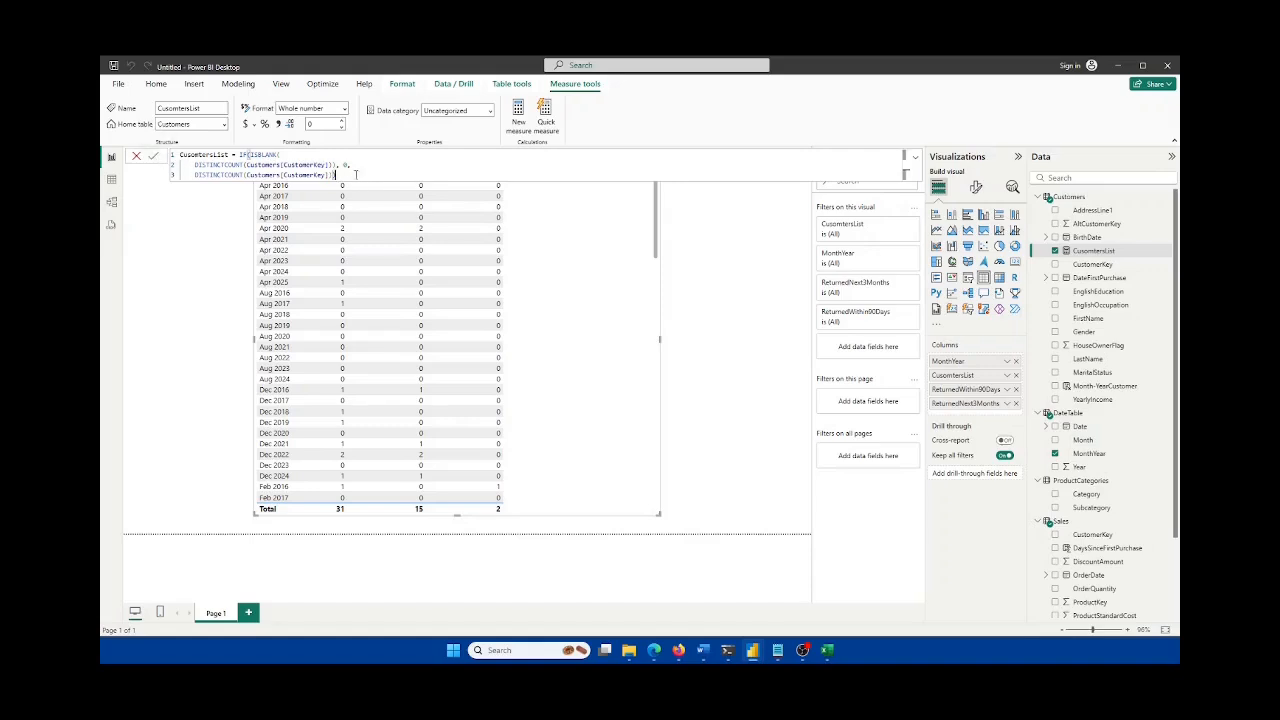
left_click(153, 158)
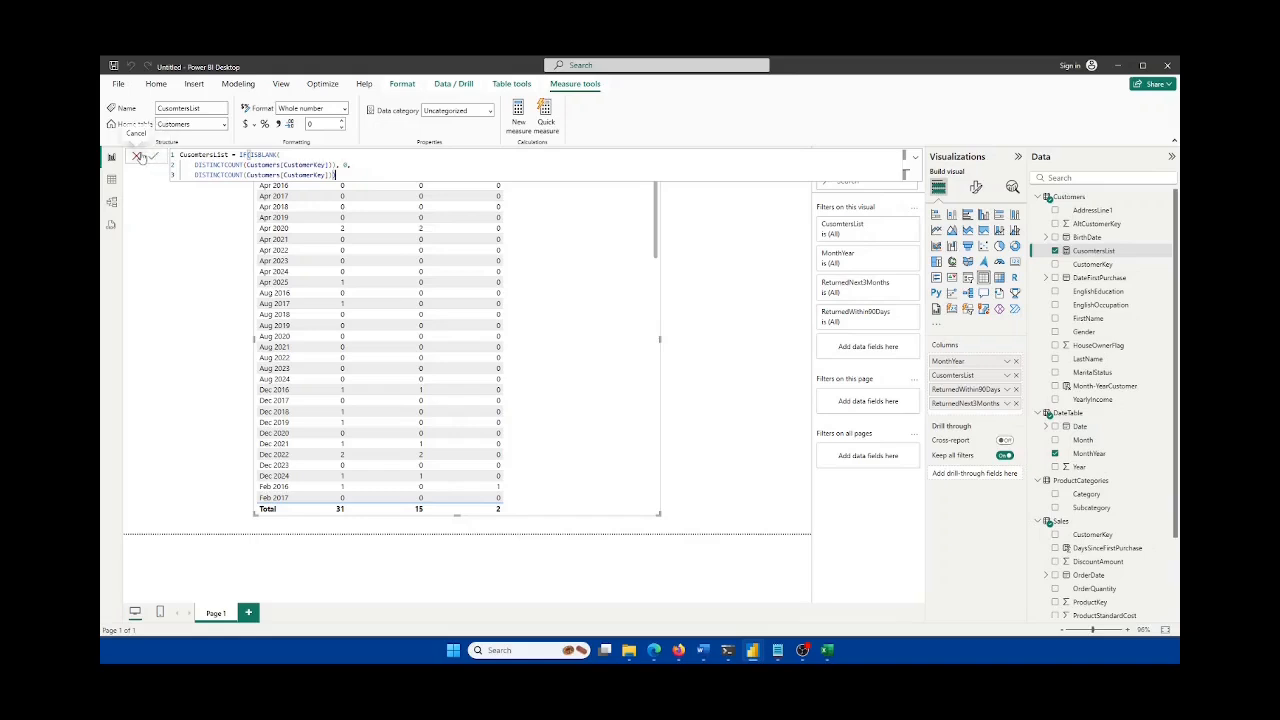
left_click(729, 309)
scroll(551, 329, "down", 10)
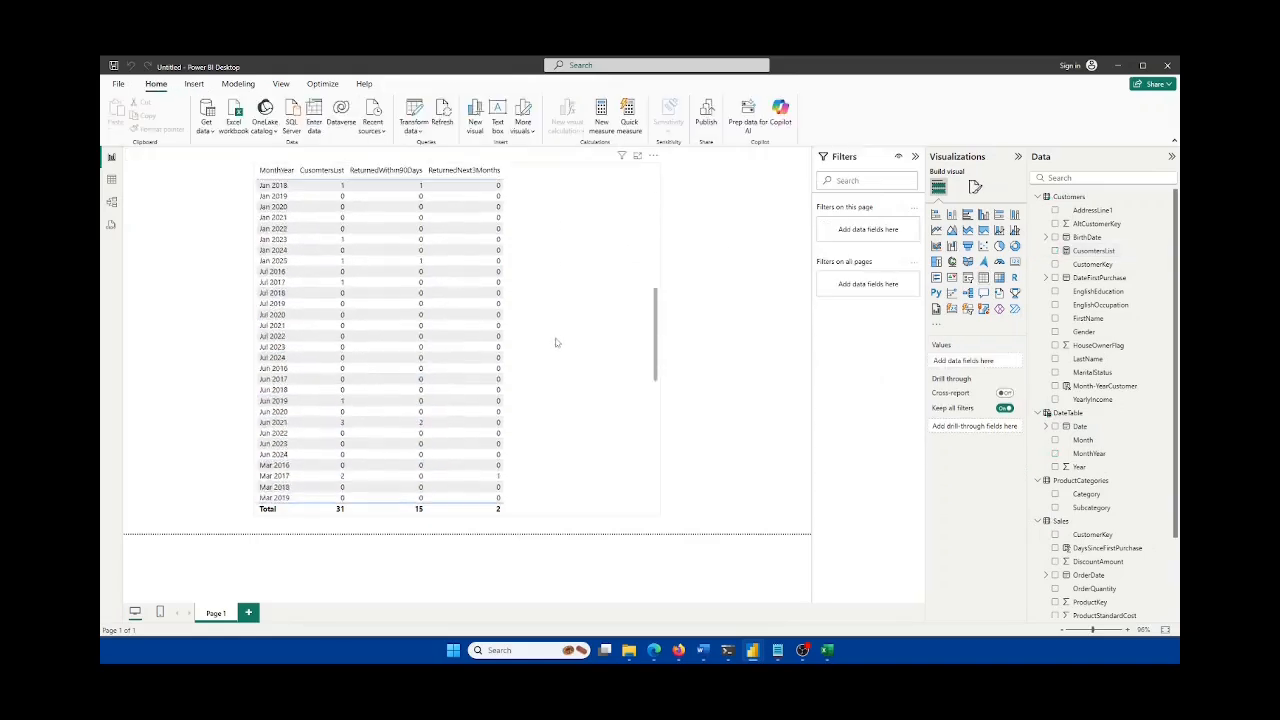
scroll(561, 360, "up", 10)
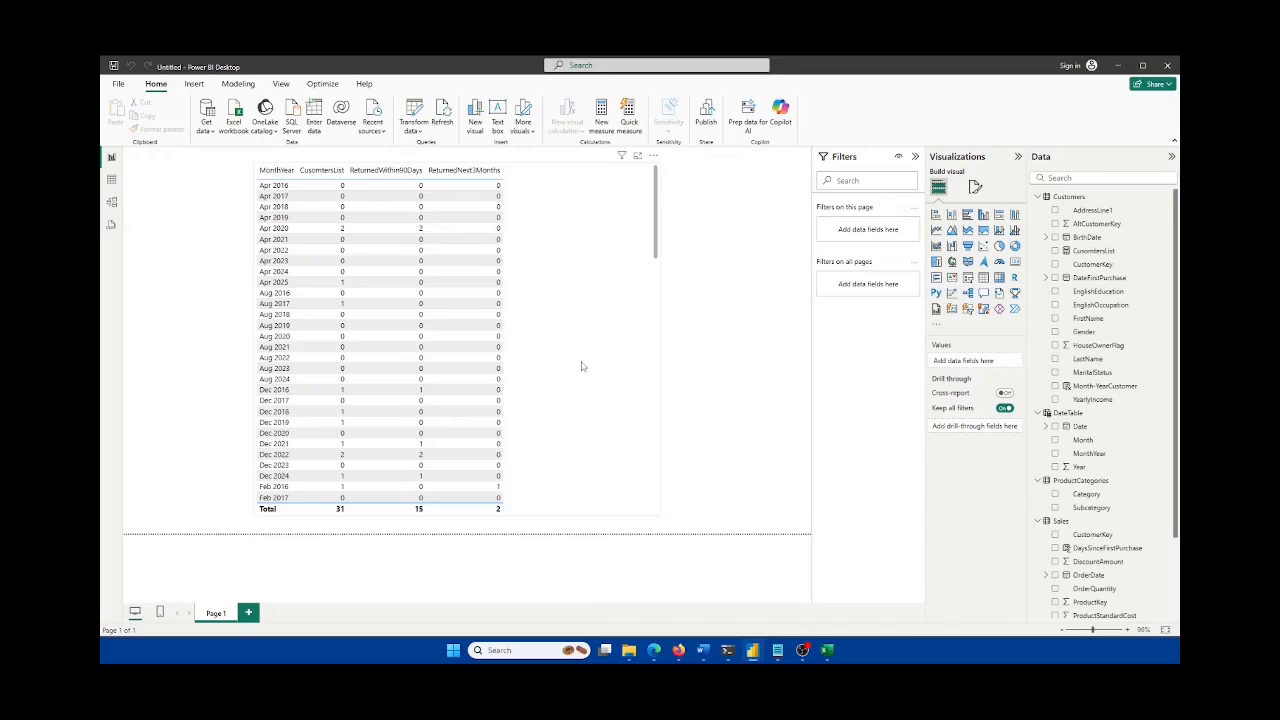
left_click(564, 309)
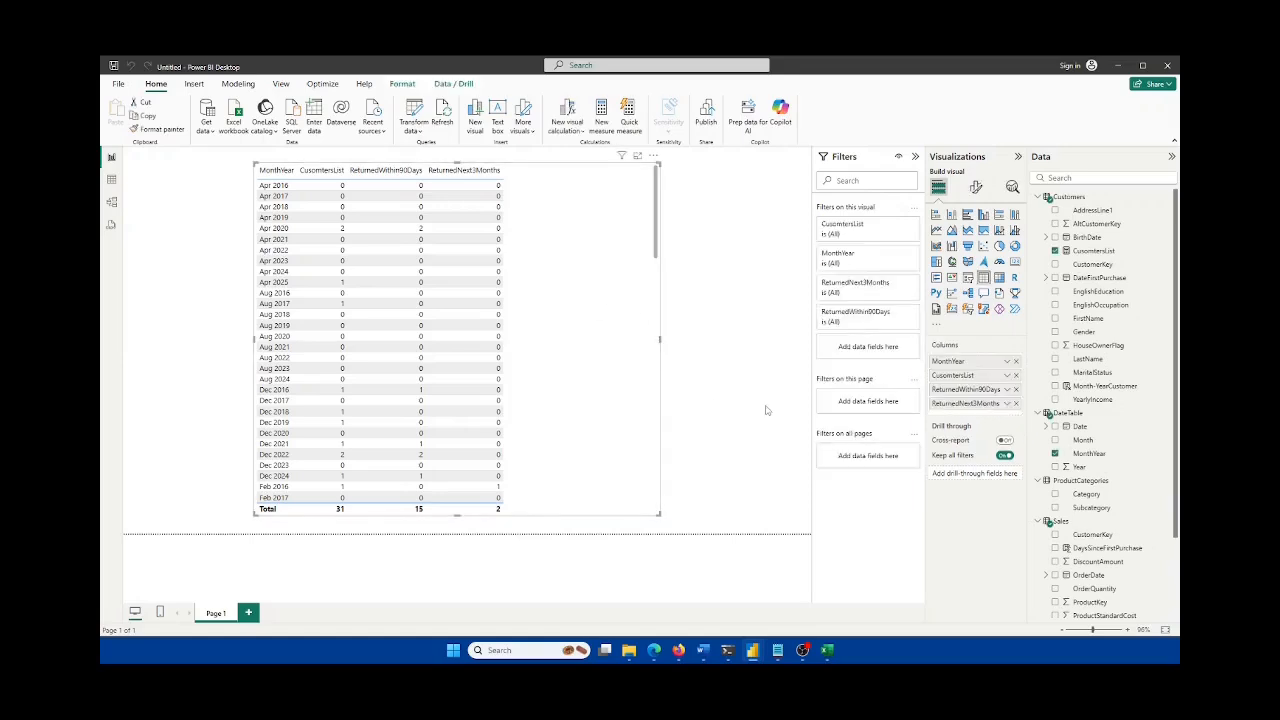
left_click(704, 650)
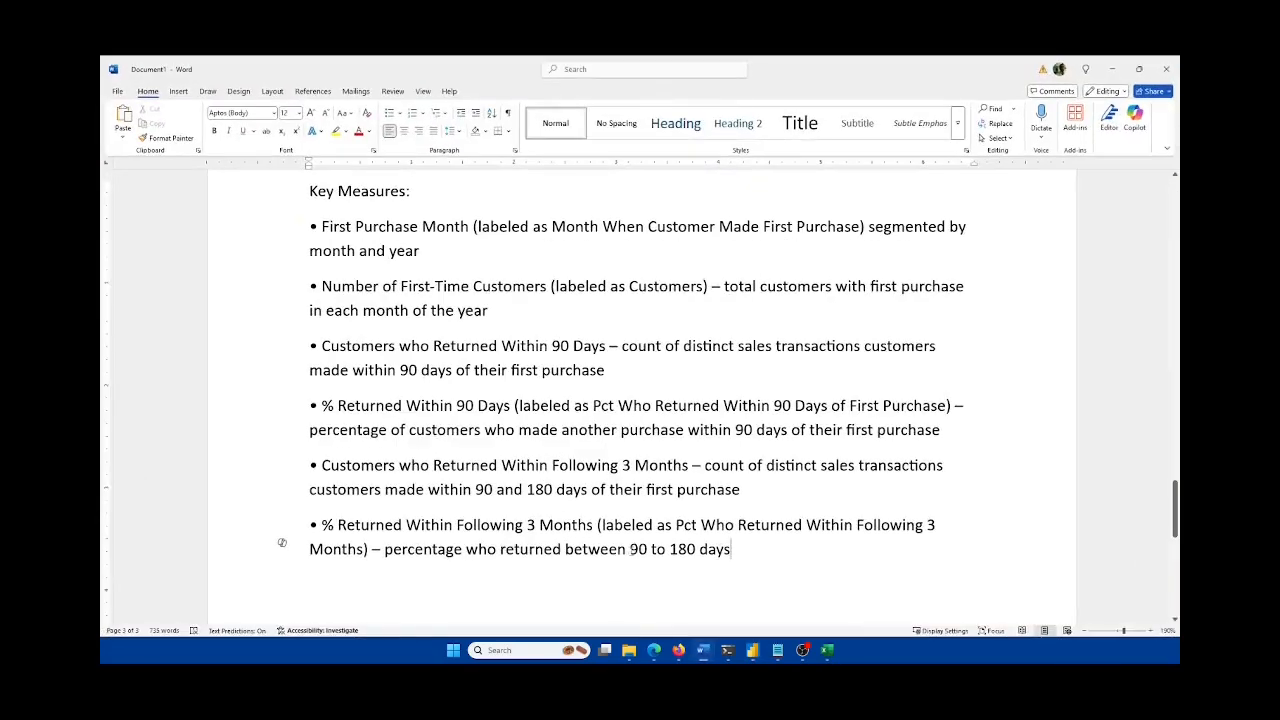
Step: Append '- Done' to the first, second, third and fifth key-measure bullets
scroll(552, 435, "up", 2)
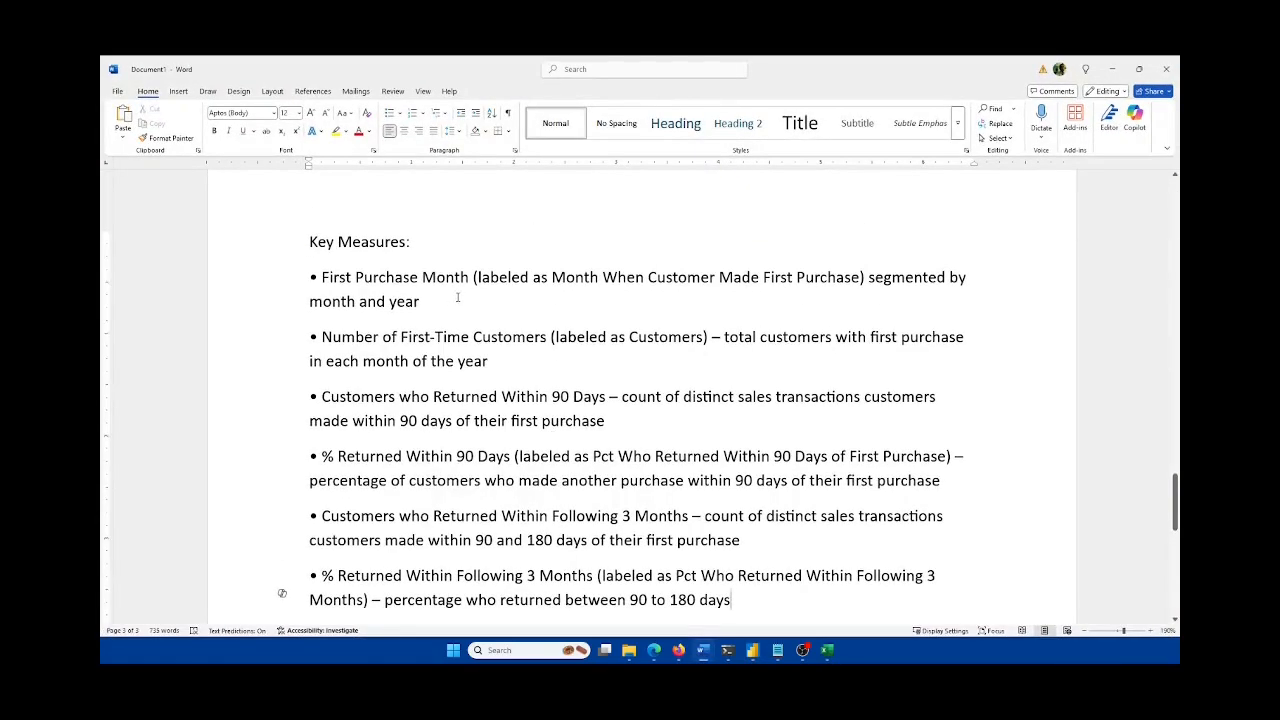
left_click(458, 300)
type("- Done")
left_click(489, 361)
type("- Done")
left_click(674, 423)
type("- Done")
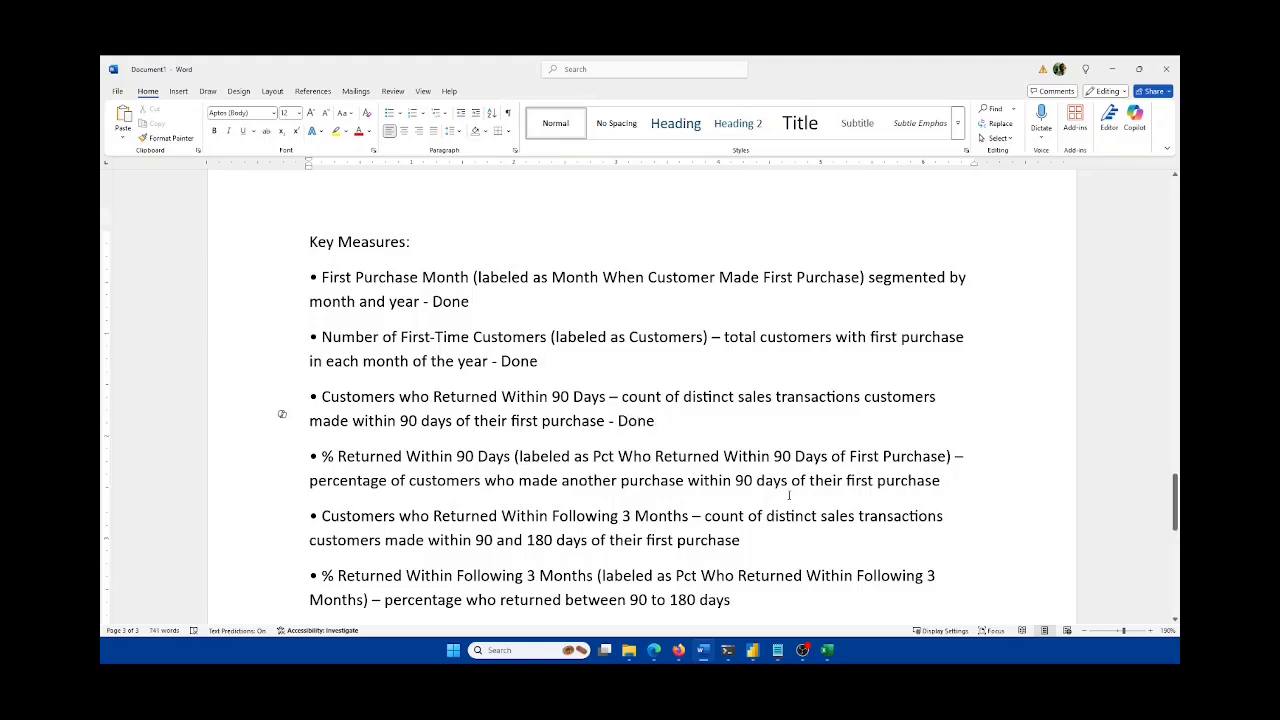
scroll(789, 494, "down", 2)
left_click(778, 447)
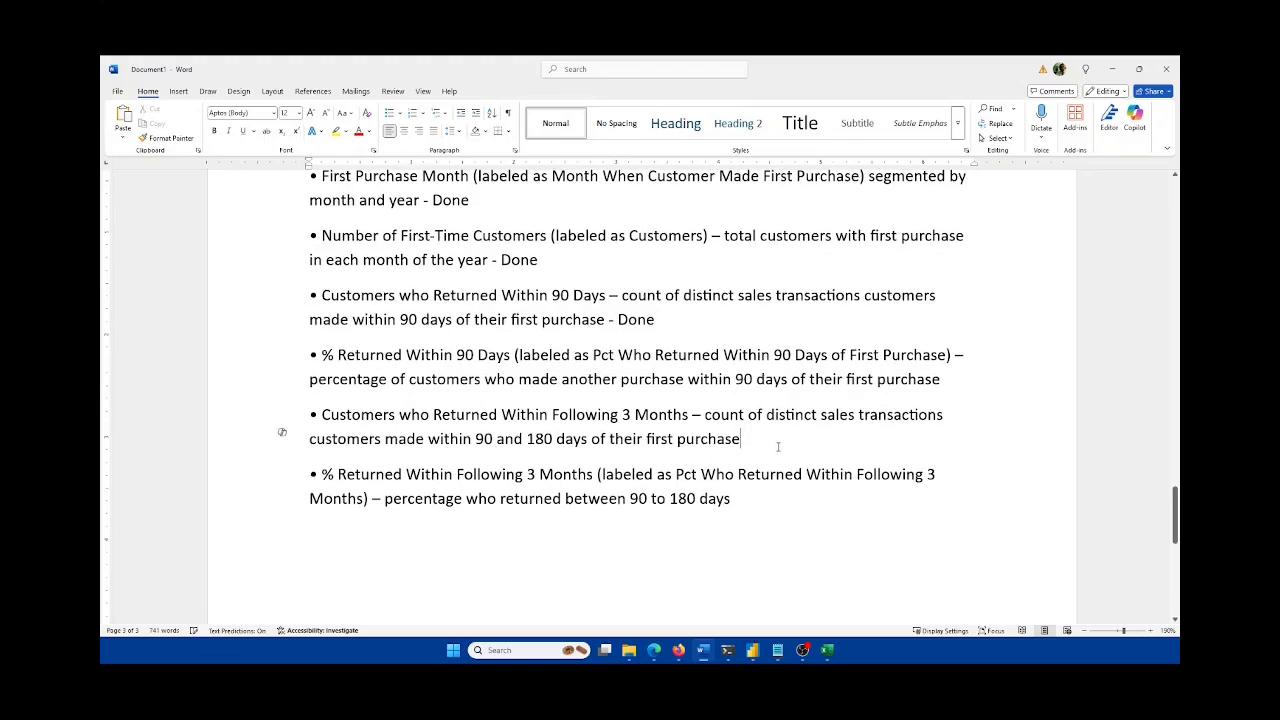
type("- Done")
Step: Select the fourth and sixth percentage bullets, glance at the Excel report, and return to Power BI
triple_click(476, 354)
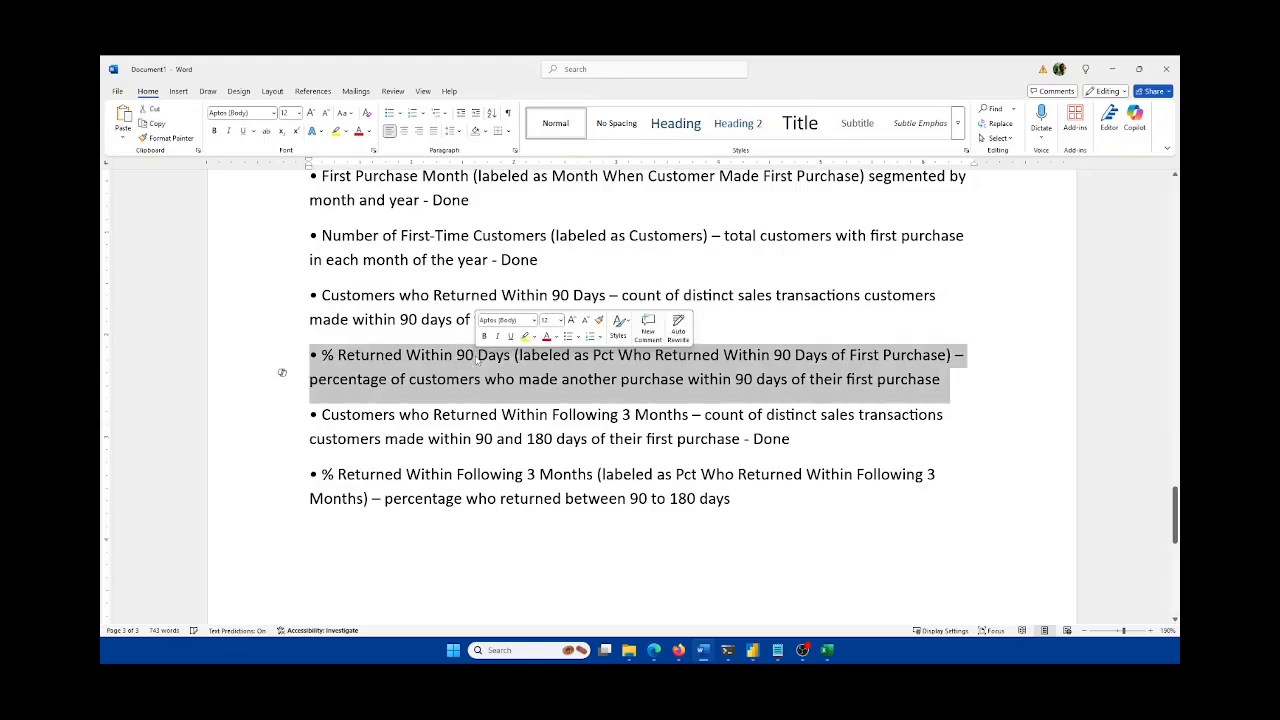
left_click(533, 478, "ctrl")
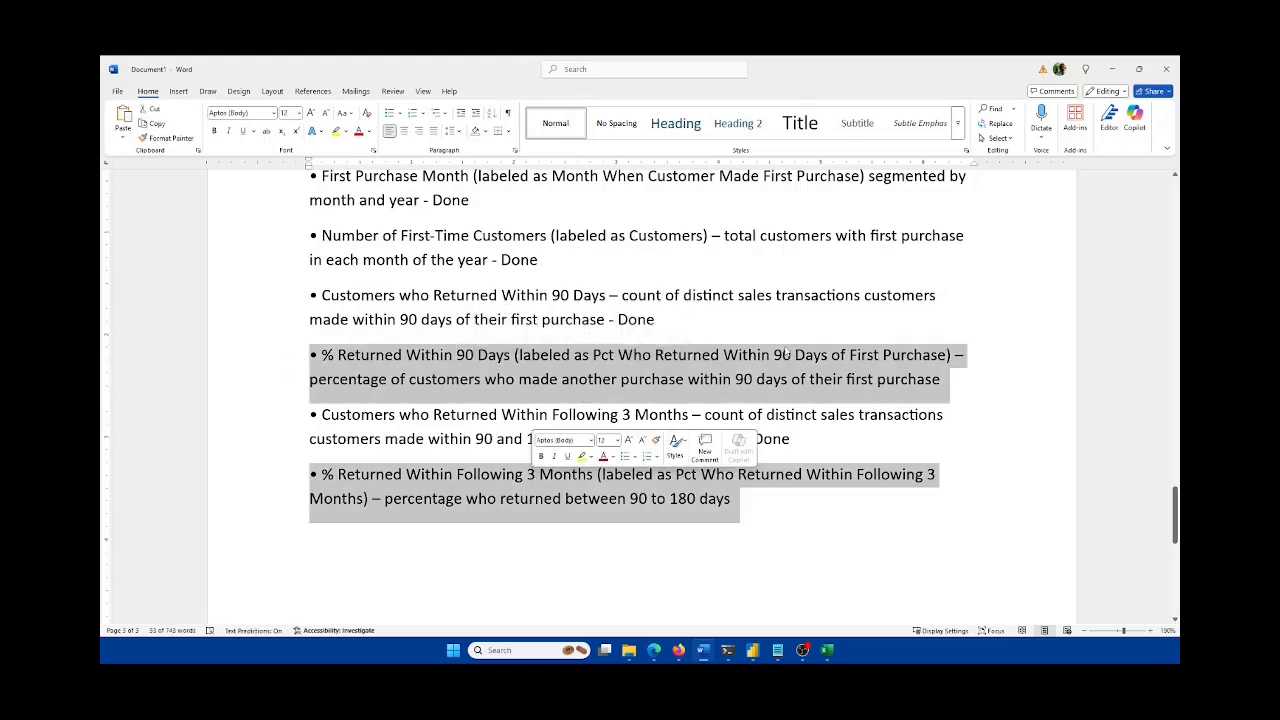
left_click(836, 651)
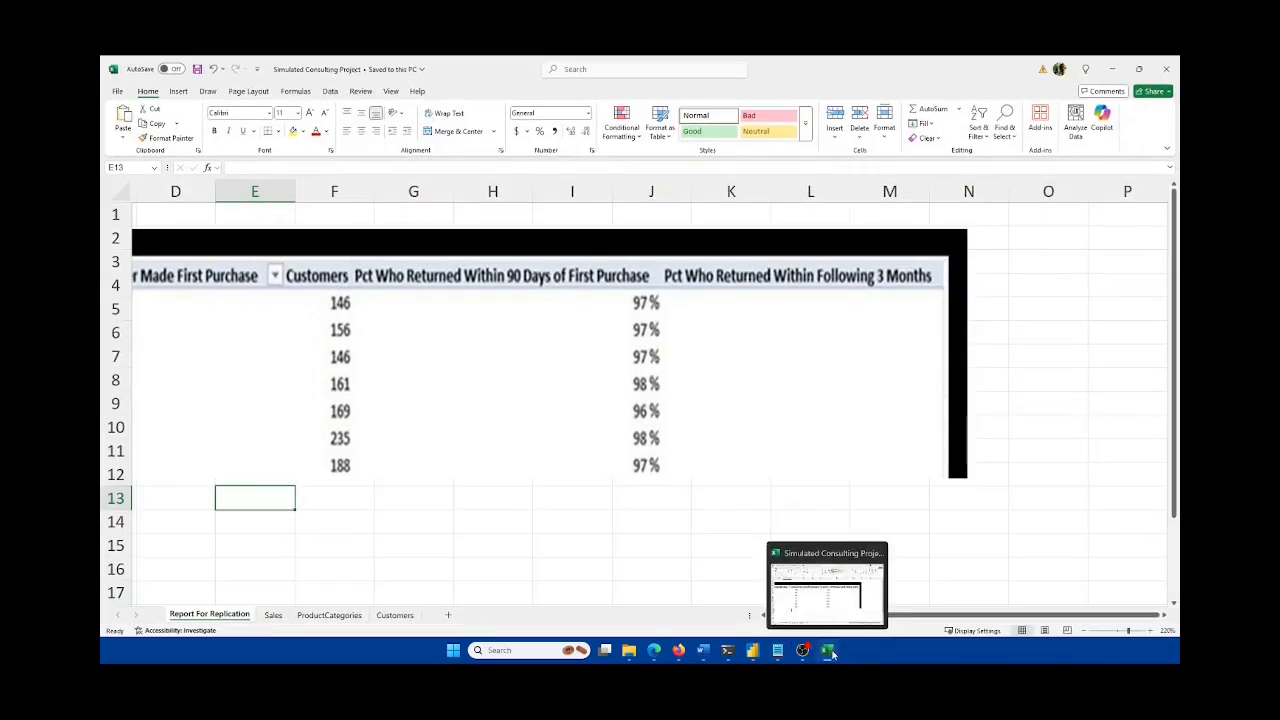
left_click(703, 651)
left_click(703, 651)
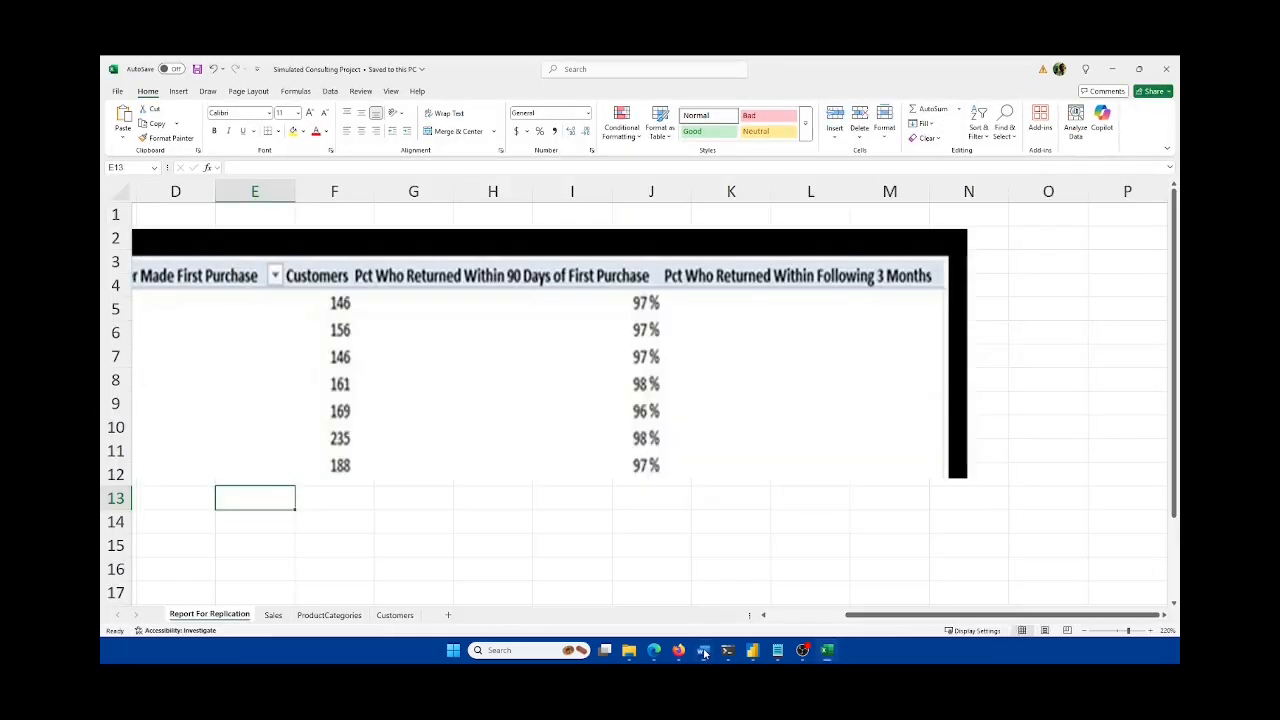
left_click(826, 651)
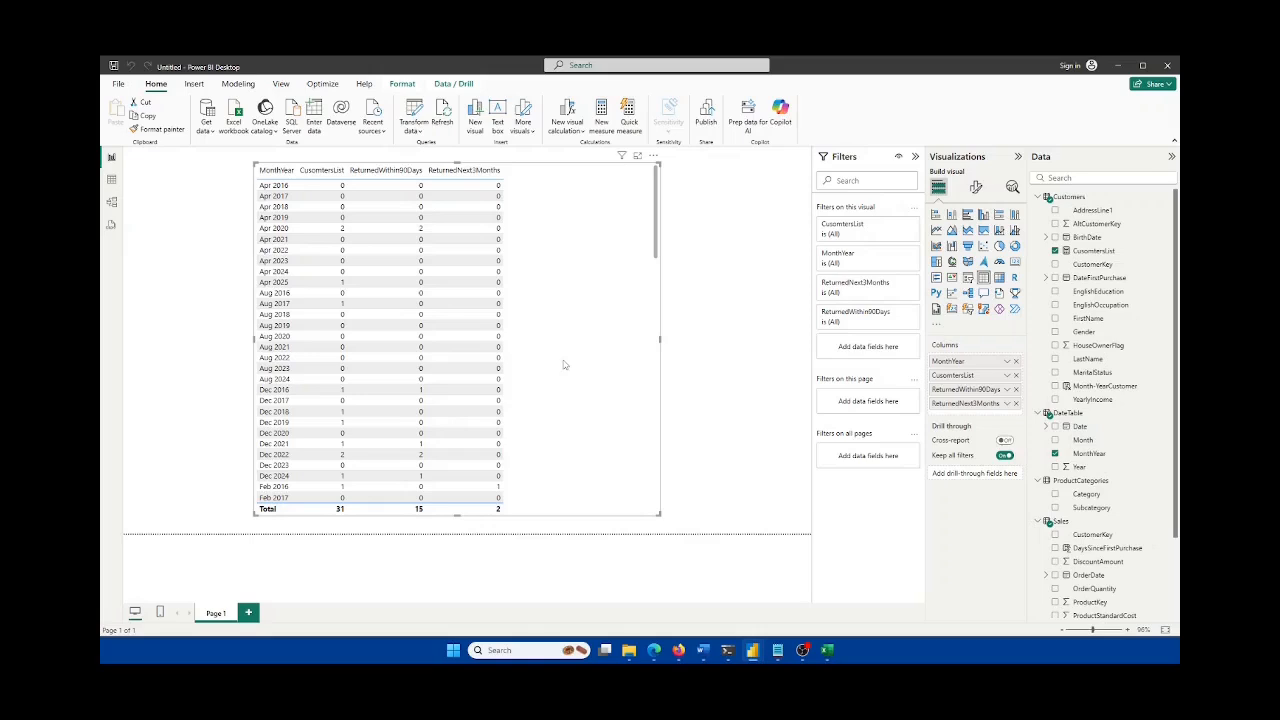
Step: Begin the new Sales measure formula with '%ReturnedWithin90Days =' and move to a second line
scroll(1120, 455, "down", 3)
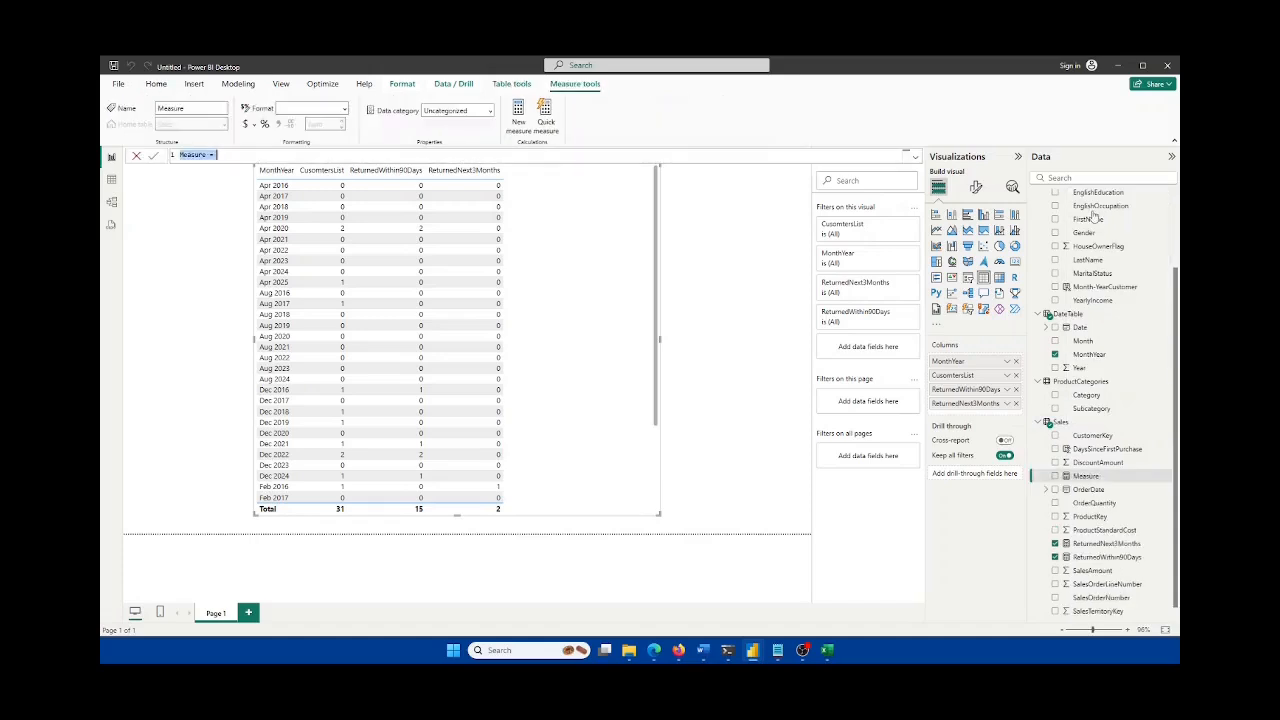
type("S")
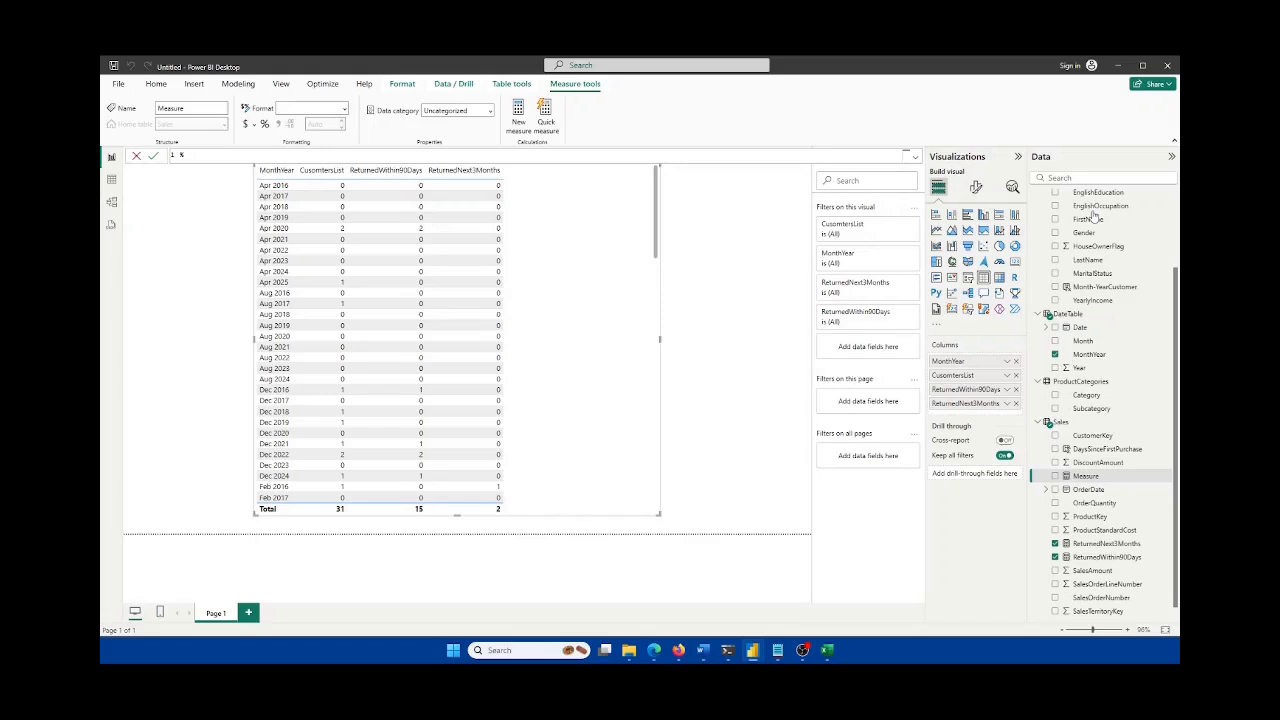
type("ReturnedWithin90Days =")
key("shift+Return")
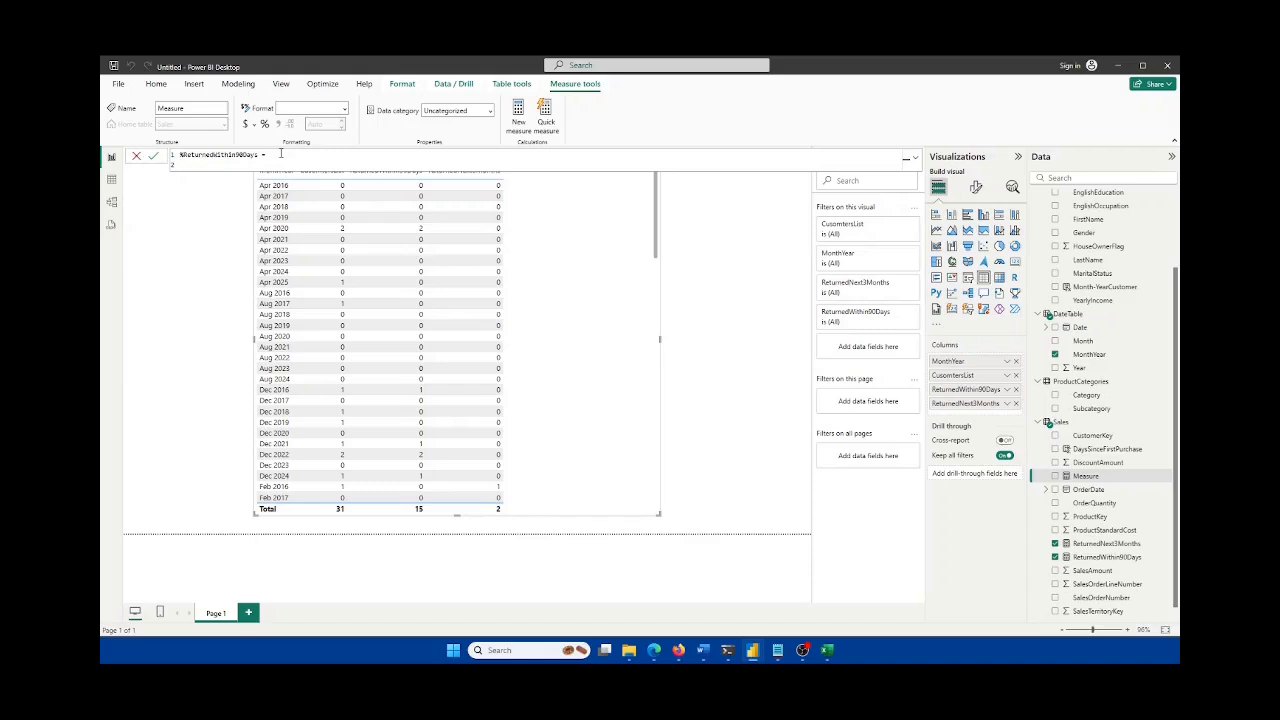
Step: Start the formula as DIVIDE( with [ReturnedWithin90Days] as the numerator
type("DIVIDE(")
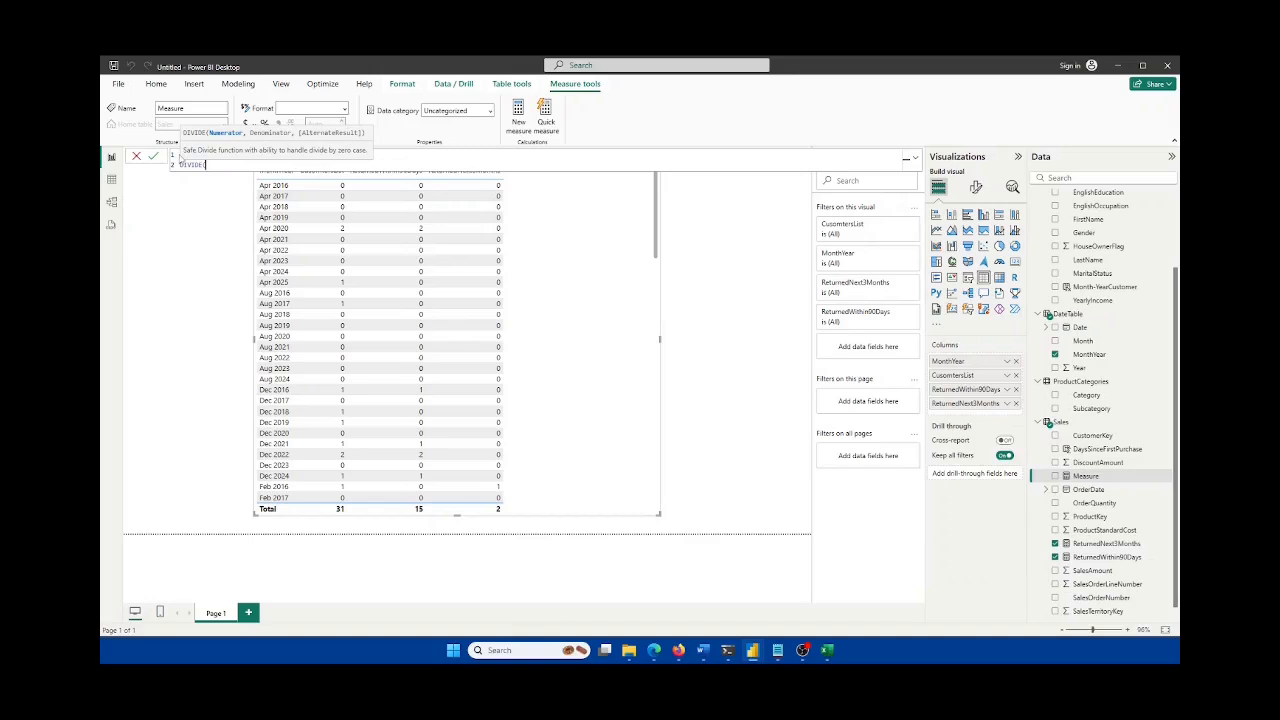
type("retu")
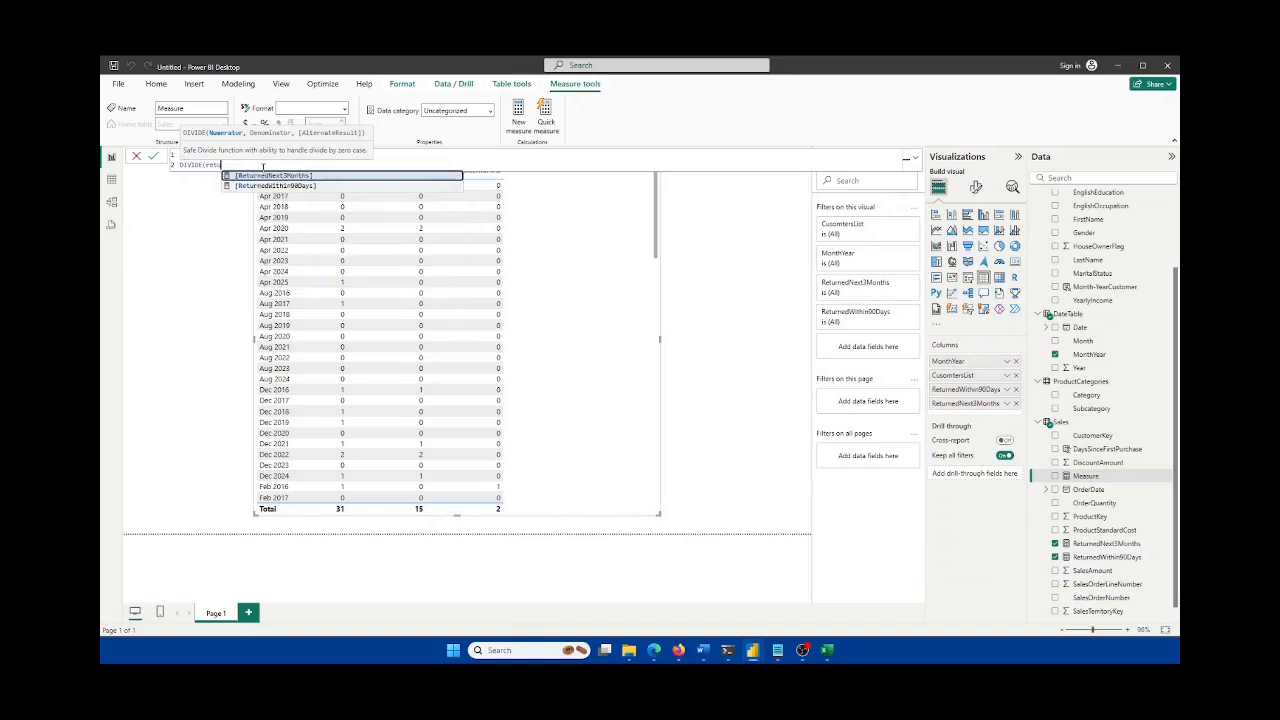
key("Down")
key("Tab")
left_click(419, 154)
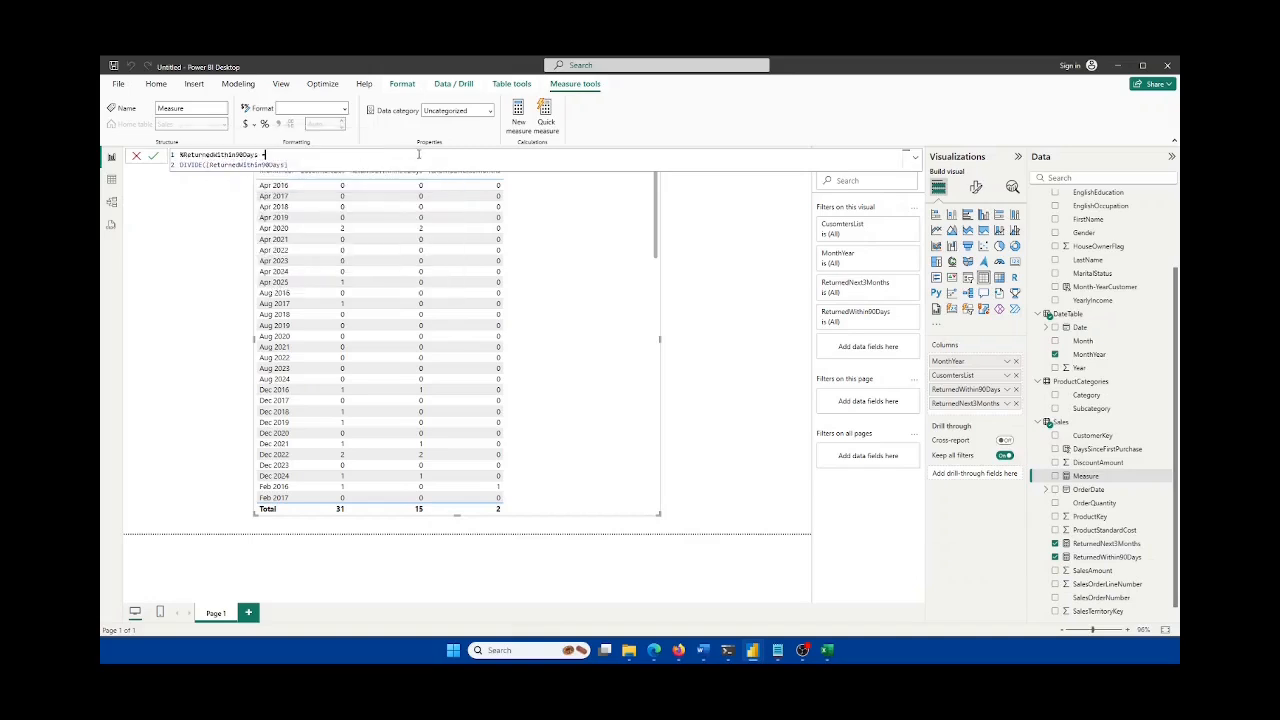
left_click(306, 163)
Step: Add Customers[CustomersList] + 0 as the denominator and commit the %ReturnedWithin90Days measure
type(", d")
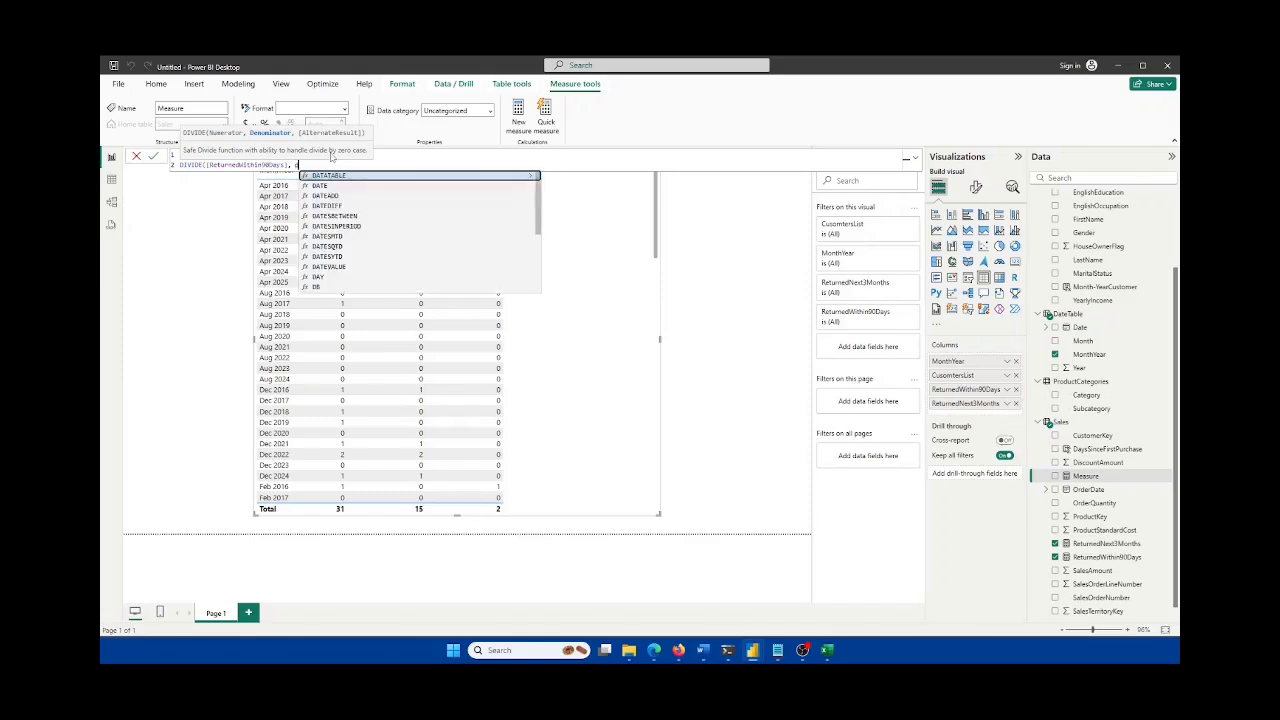
key("BackSpace")
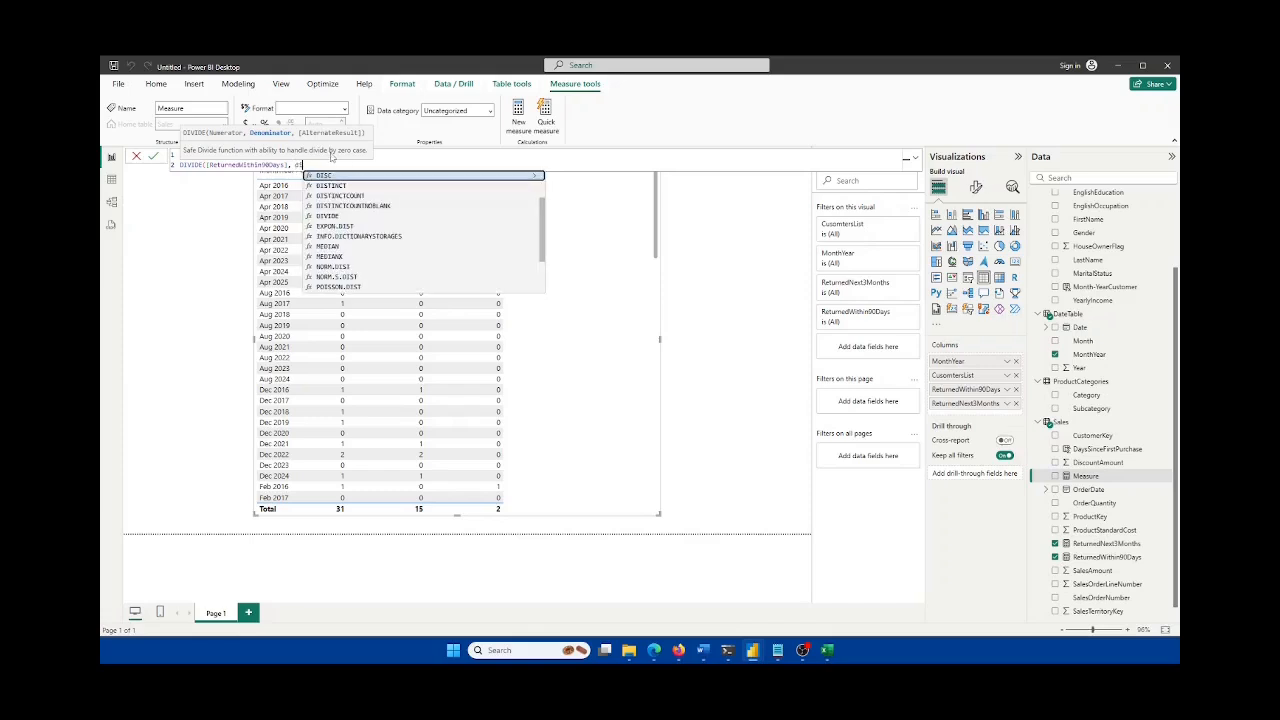
key("Escape")
scroll(1100, 300, "up", 3)
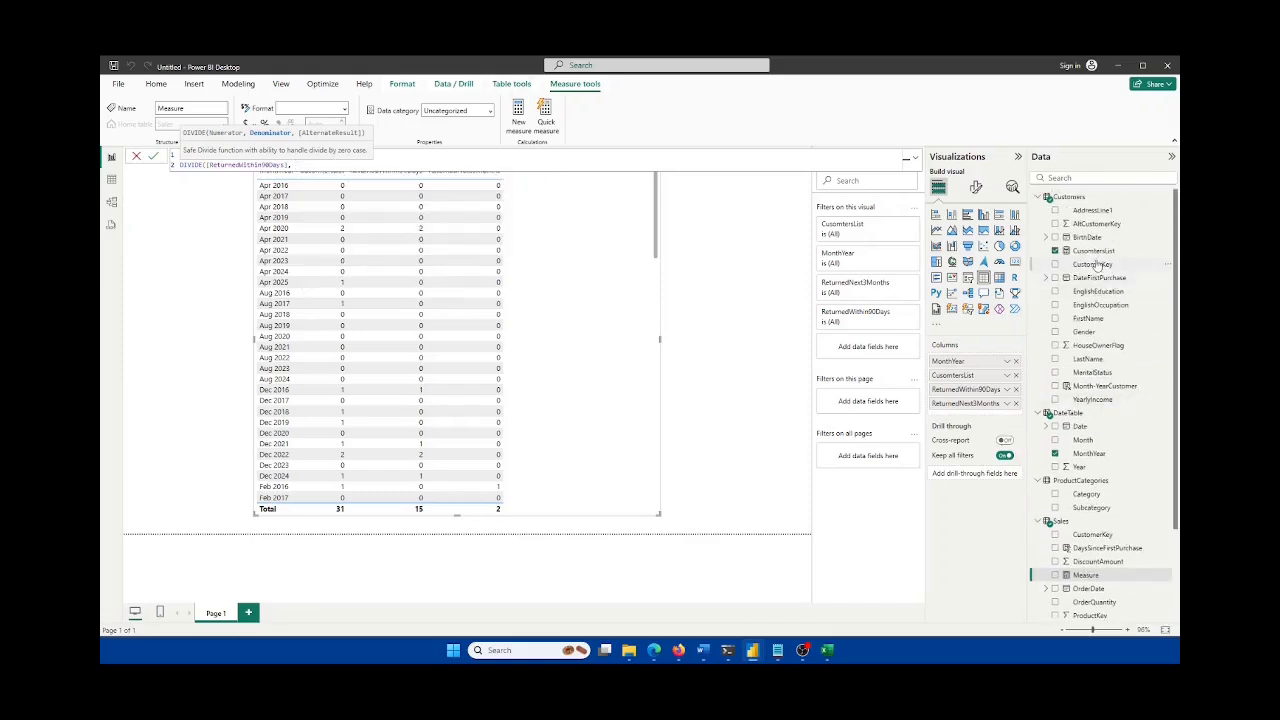
type("cust")
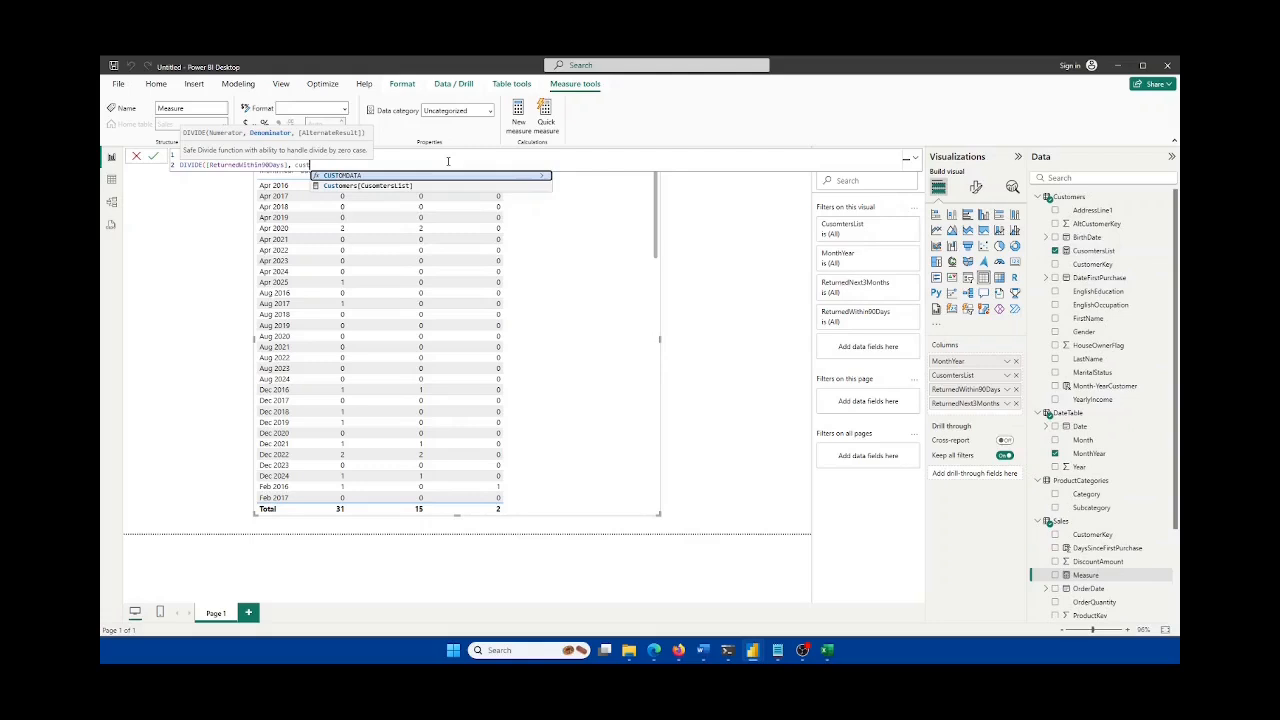
key("Down")
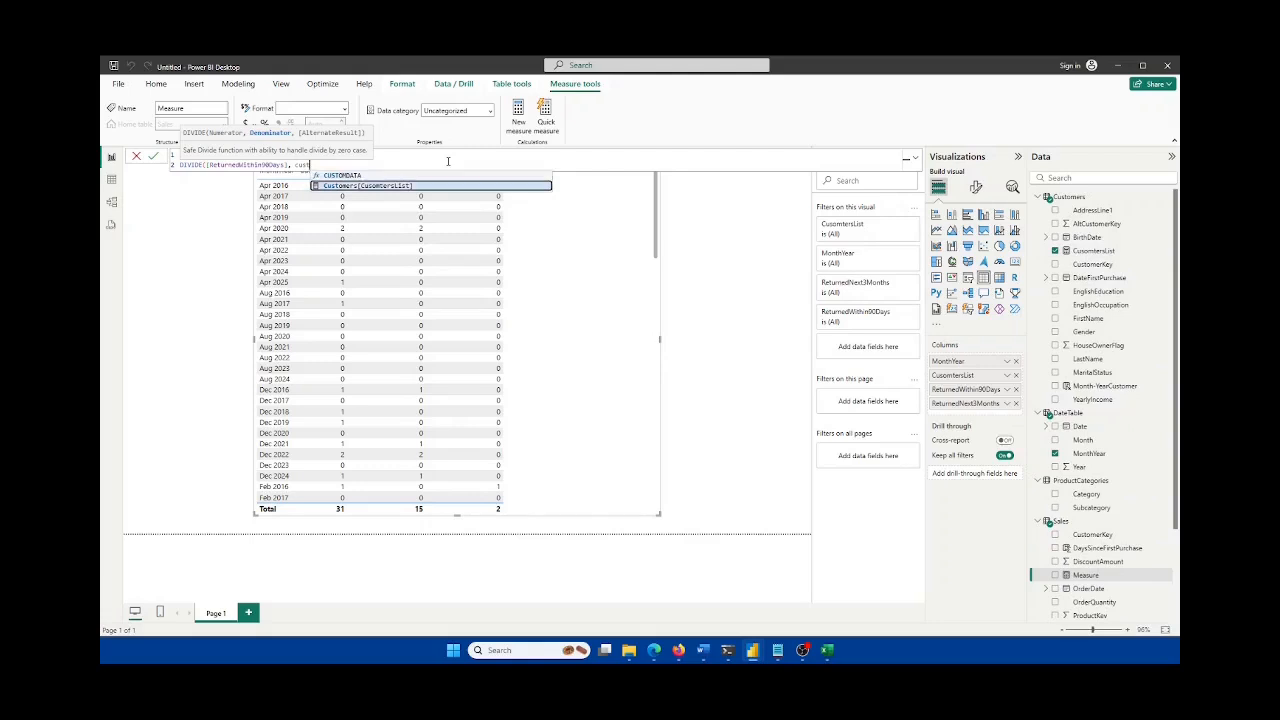
key("Tab")
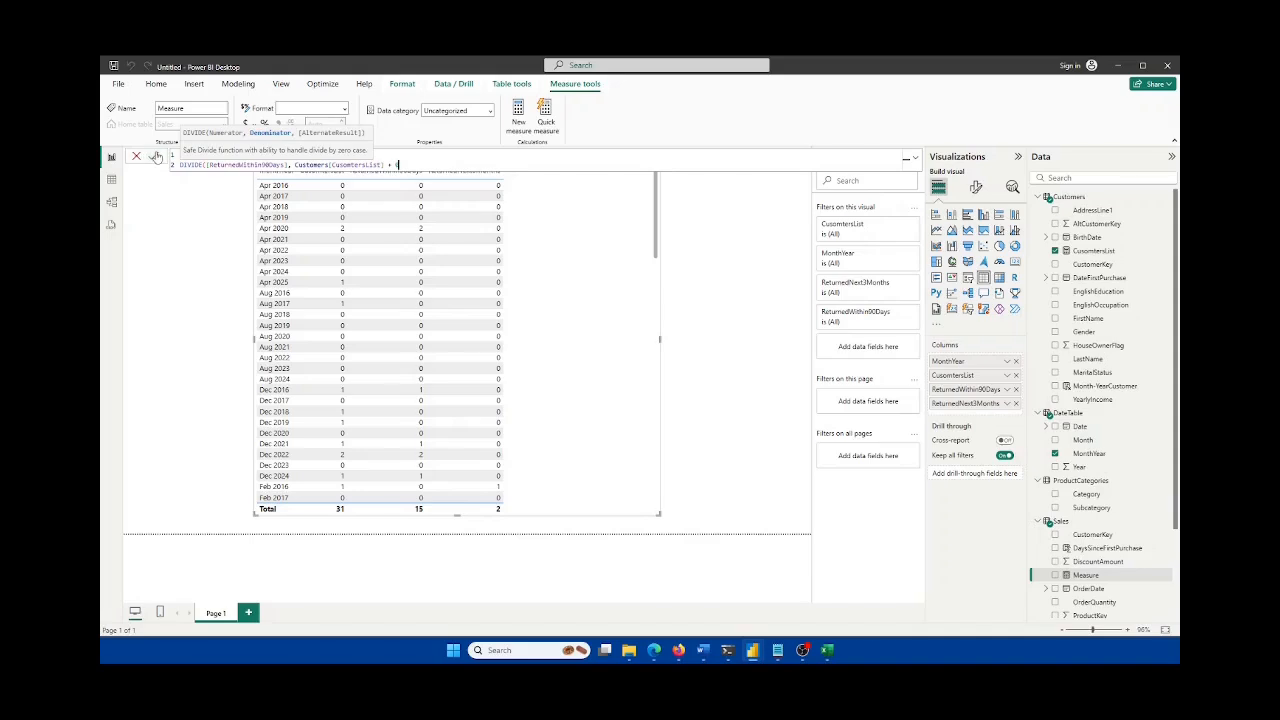
left_click(155, 159)
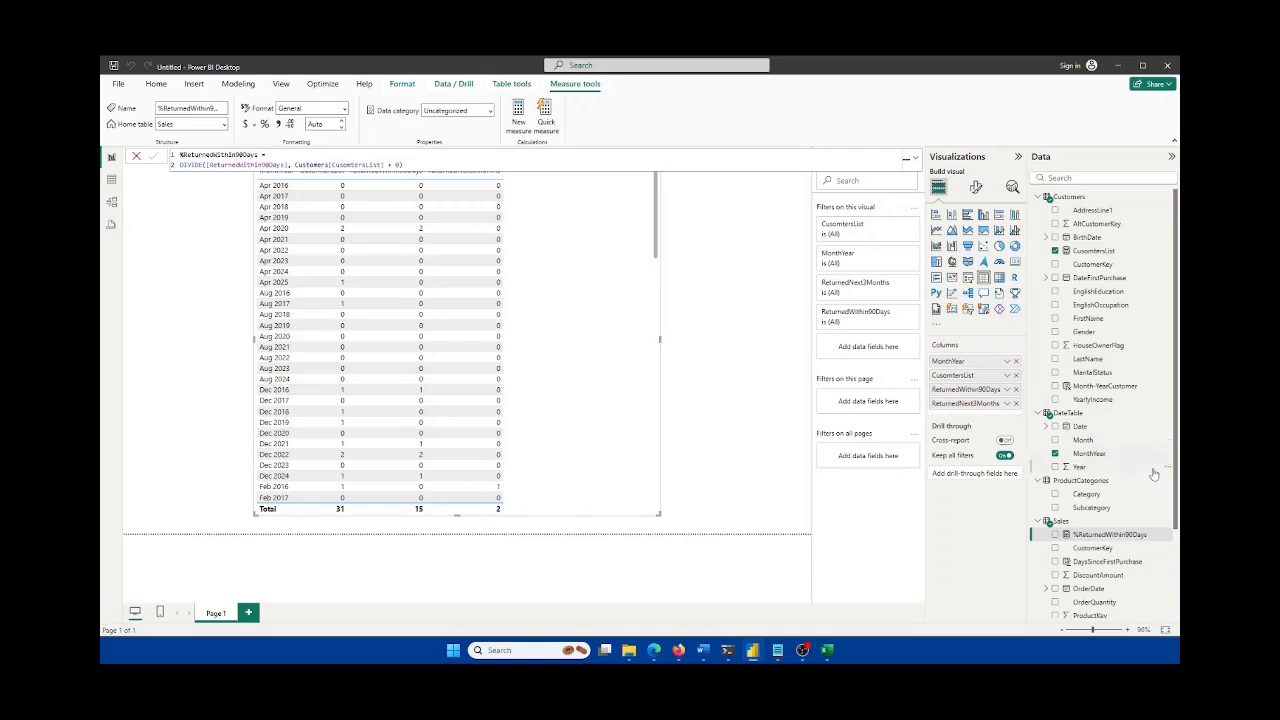
Step: Add %ReturnedWithin90Days to the table's columns, formatted as a percentage with 2 decimals
scroll(1151, 471, "down", 3)
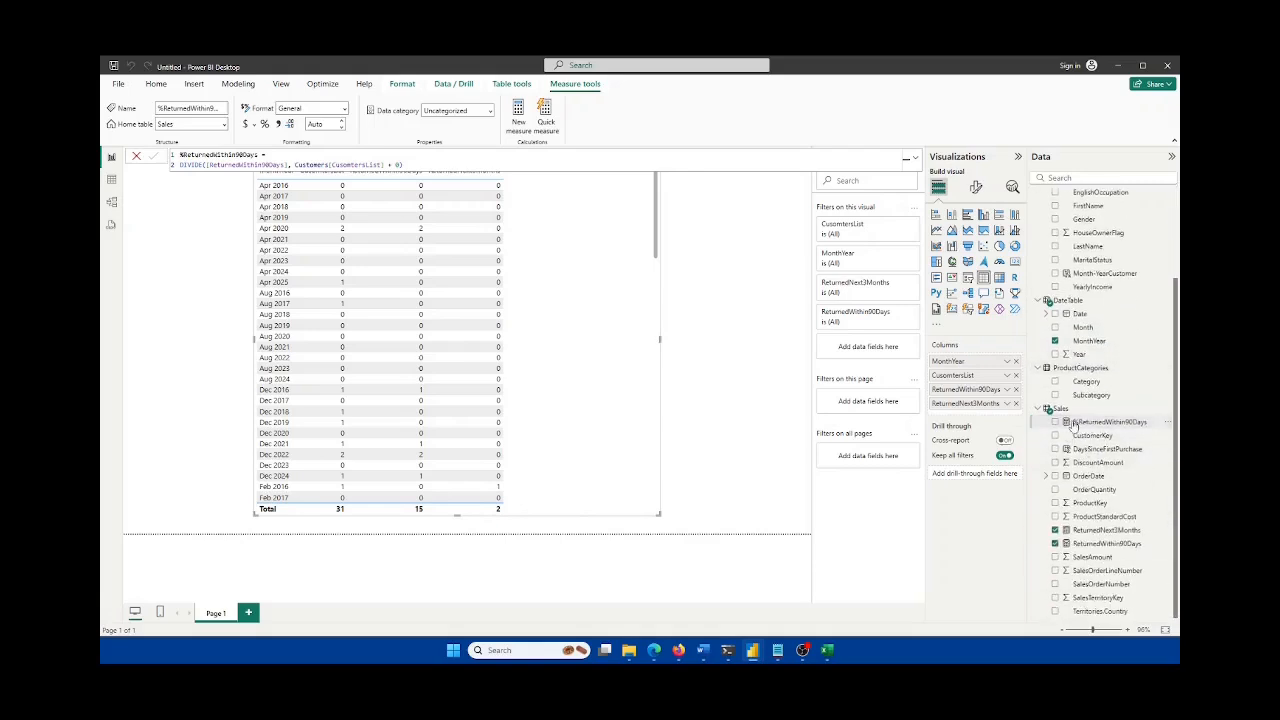
left_click_drag(1085, 428, 970, 395)
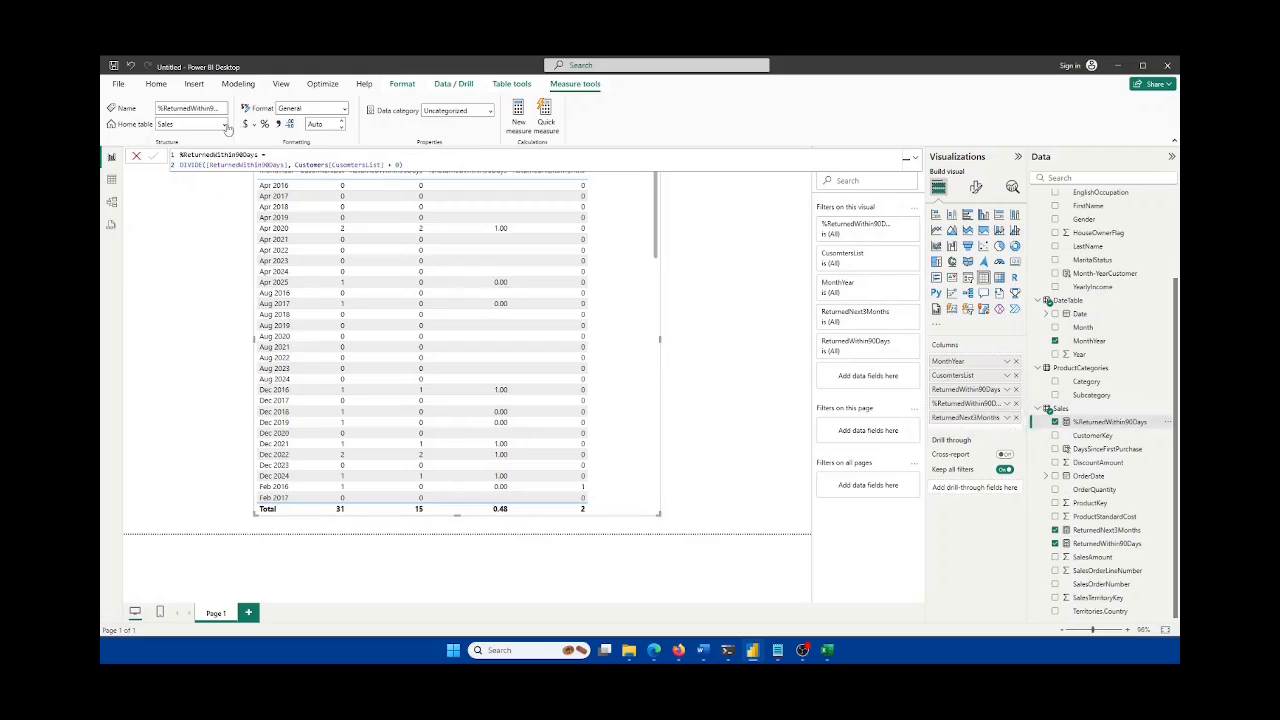
left_click(1113, 426)
left_click(345, 113)
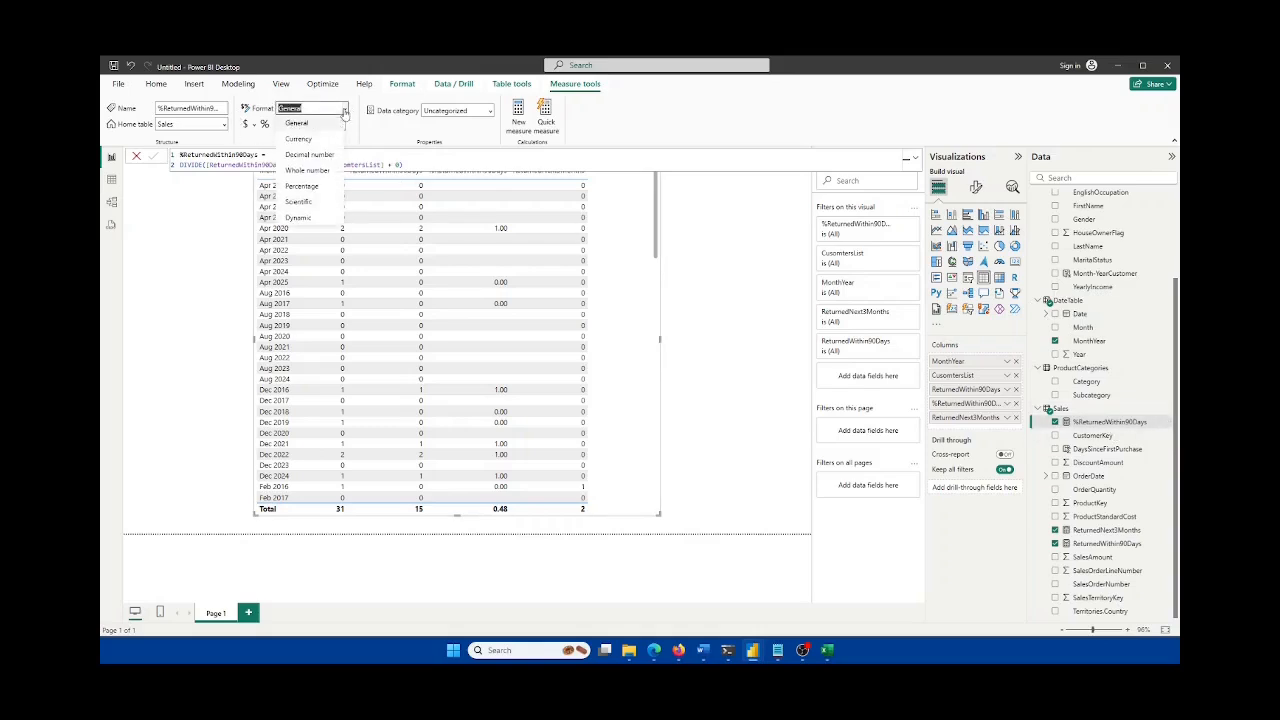
left_click(306, 188)
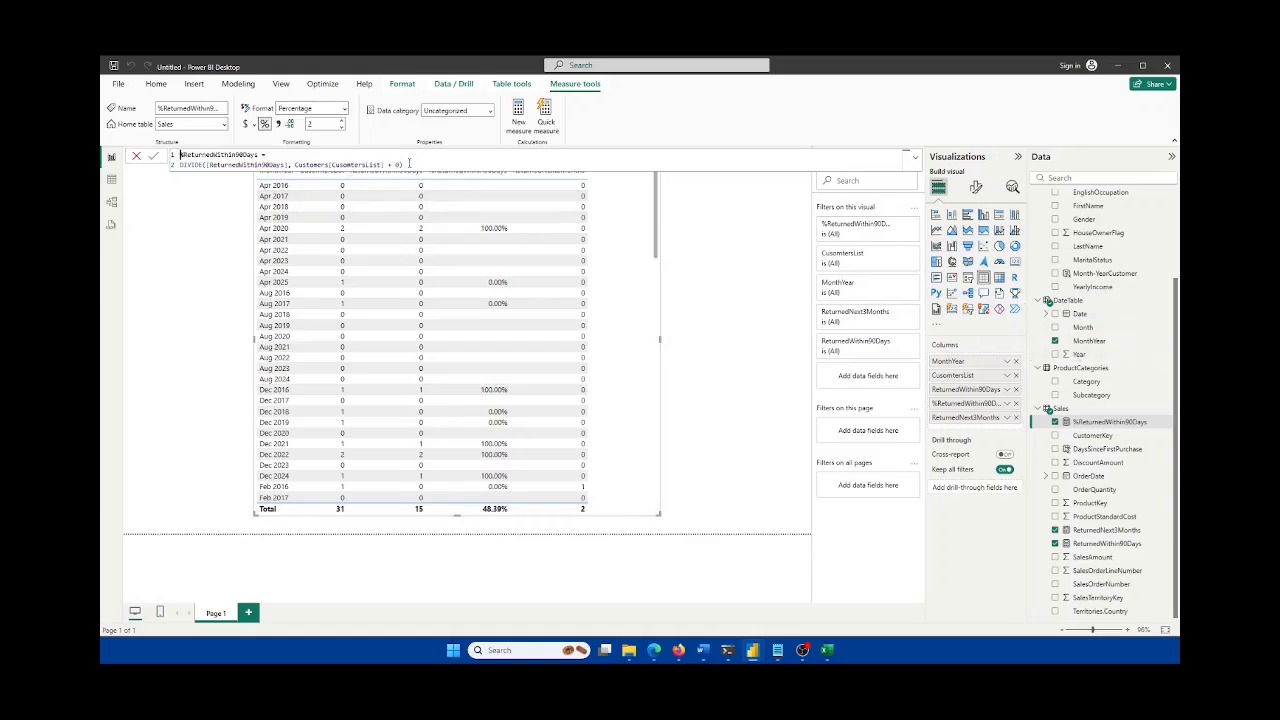
left_click(170, 160)
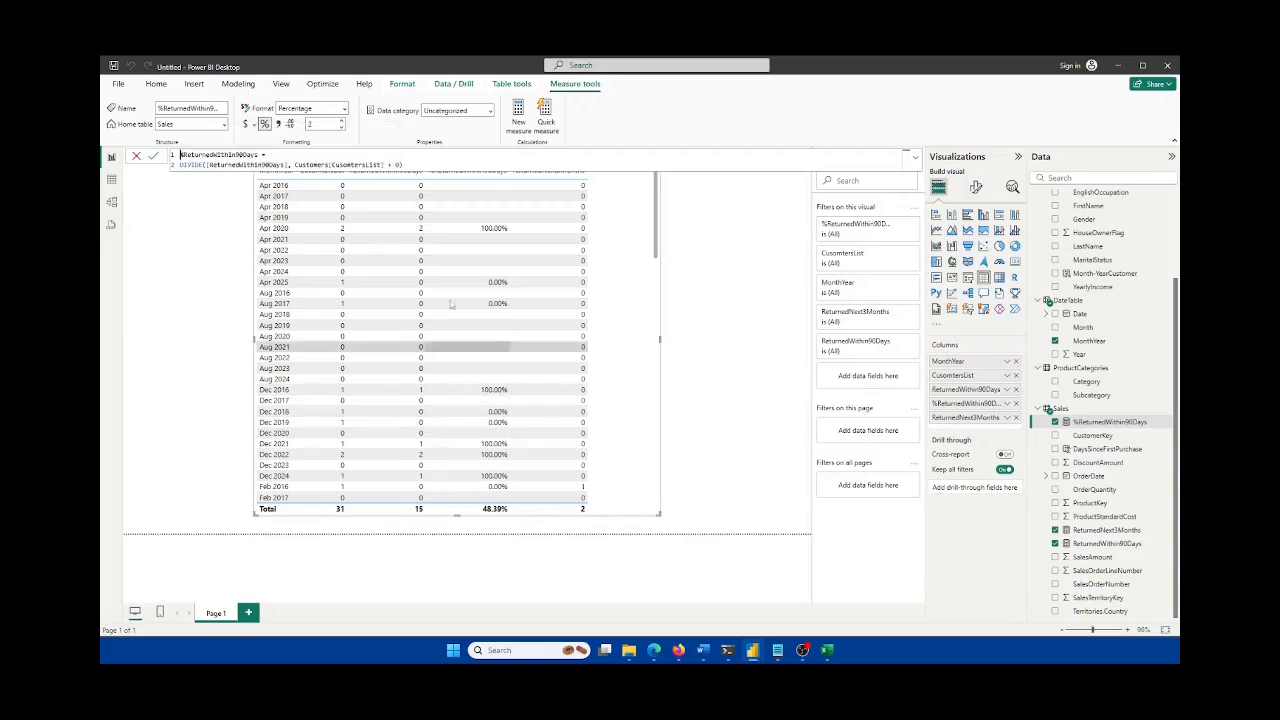
left_click(341, 128)
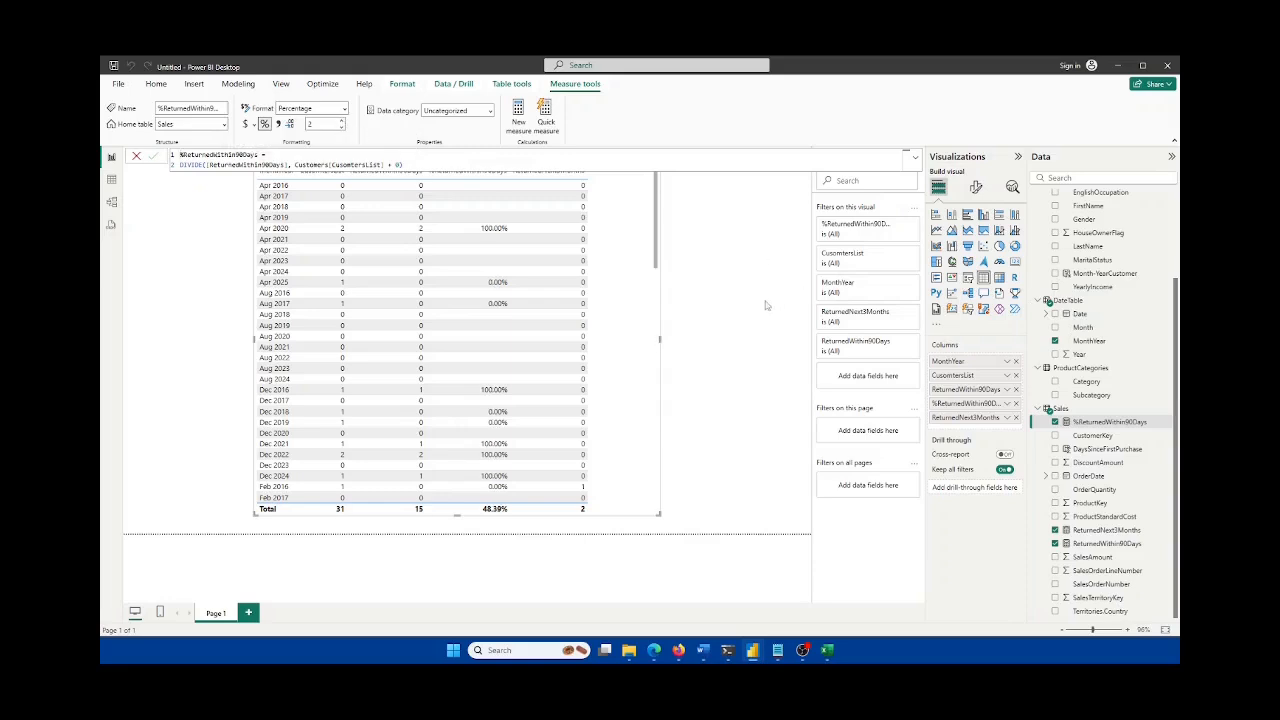
Step: Check the table's 48.39% total and the measure formula, then deselect the visual
scroll(580, 385, "down", 5)
scroll(580, 385, "down", 10)
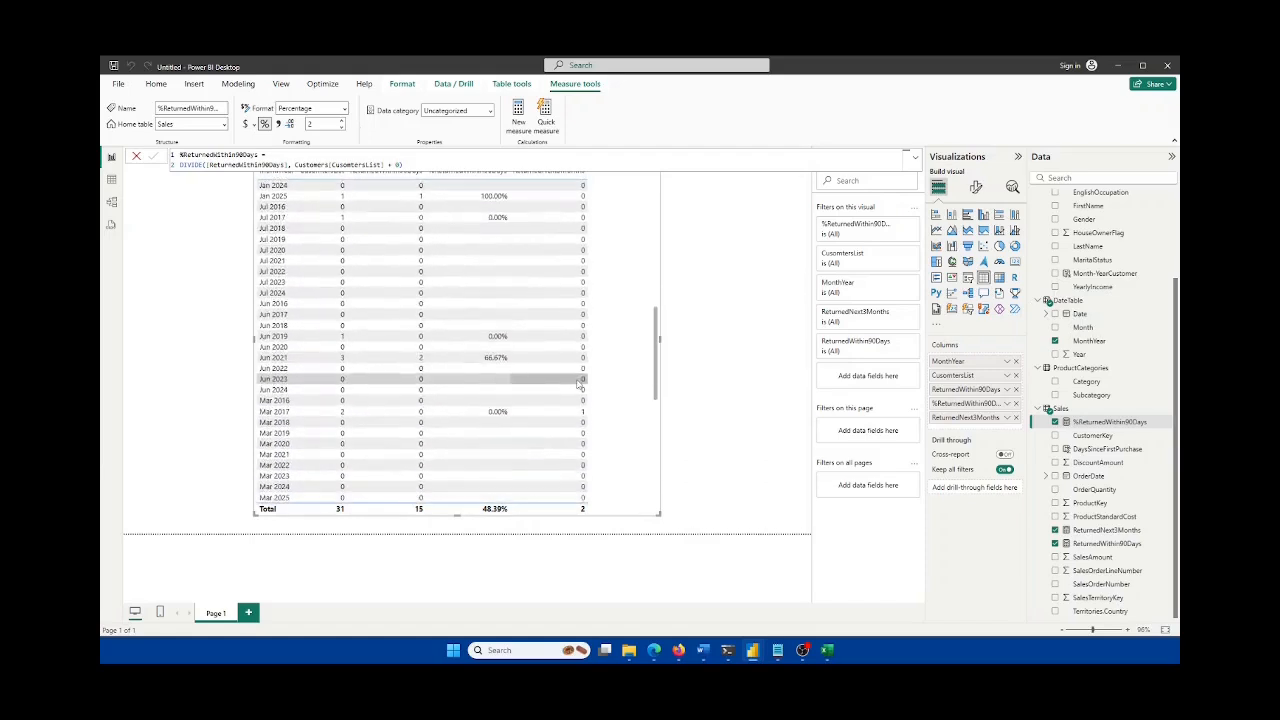
scroll(580, 385, "up", 10)
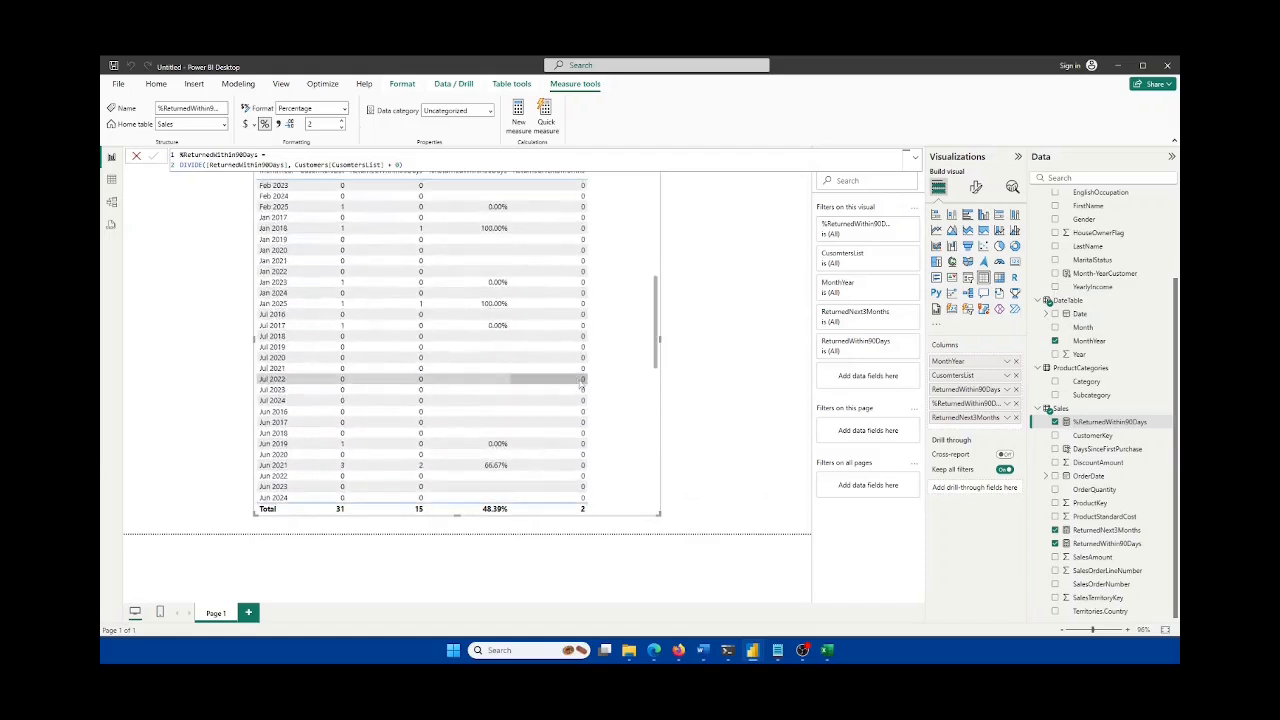
left_click(918, 160)
left_click(918, 160)
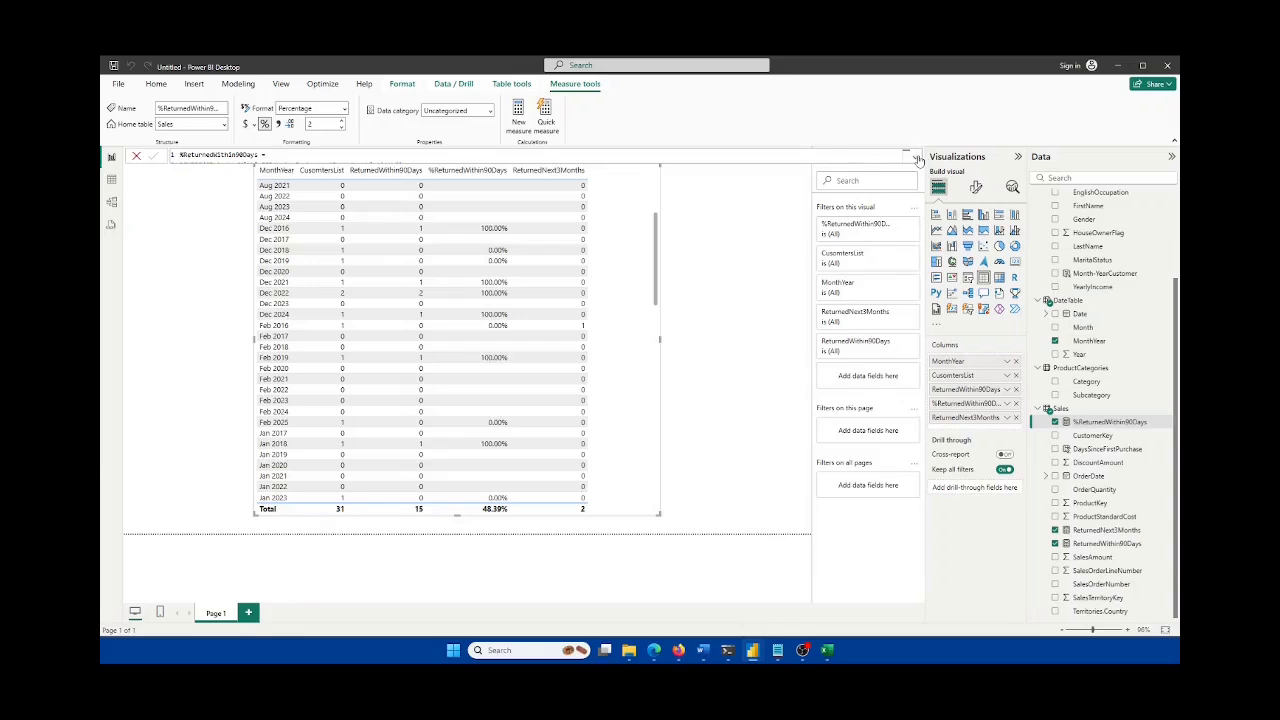
left_click(740, 272)
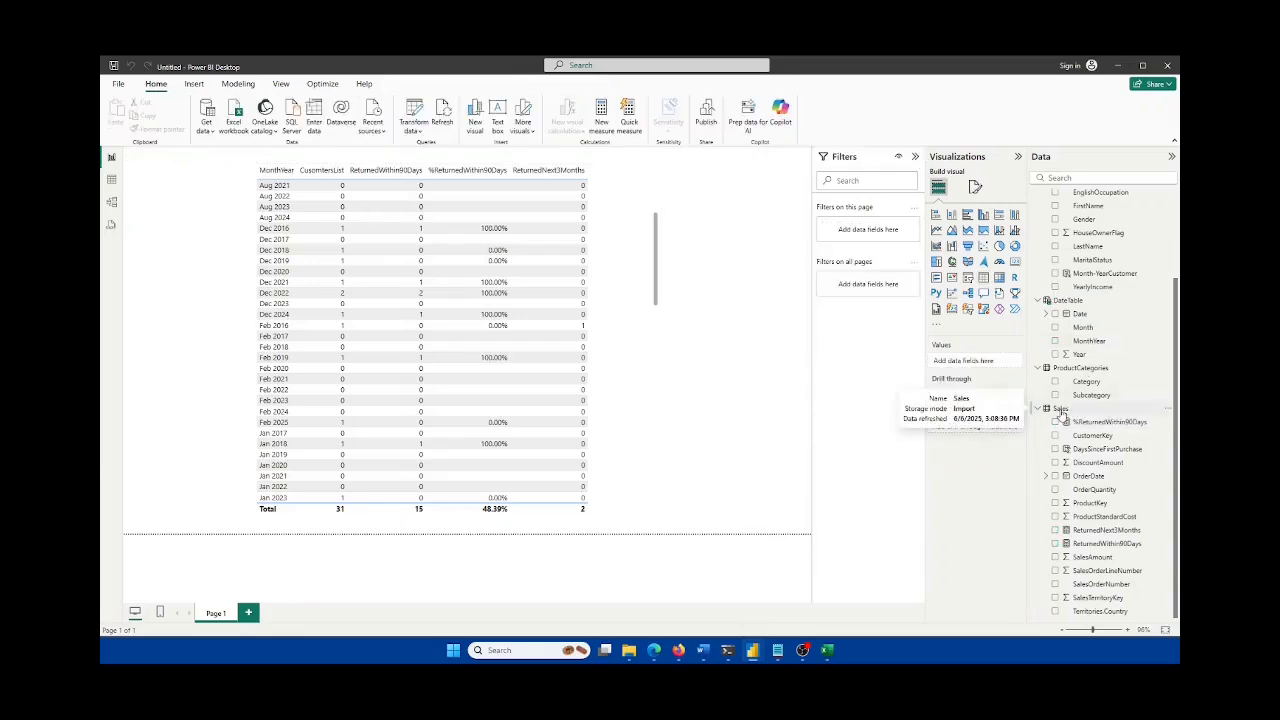
Step: Append '- Done' to the % Returned Within 90 Days bullet in Word, then minimize Word
left_click(703, 650)
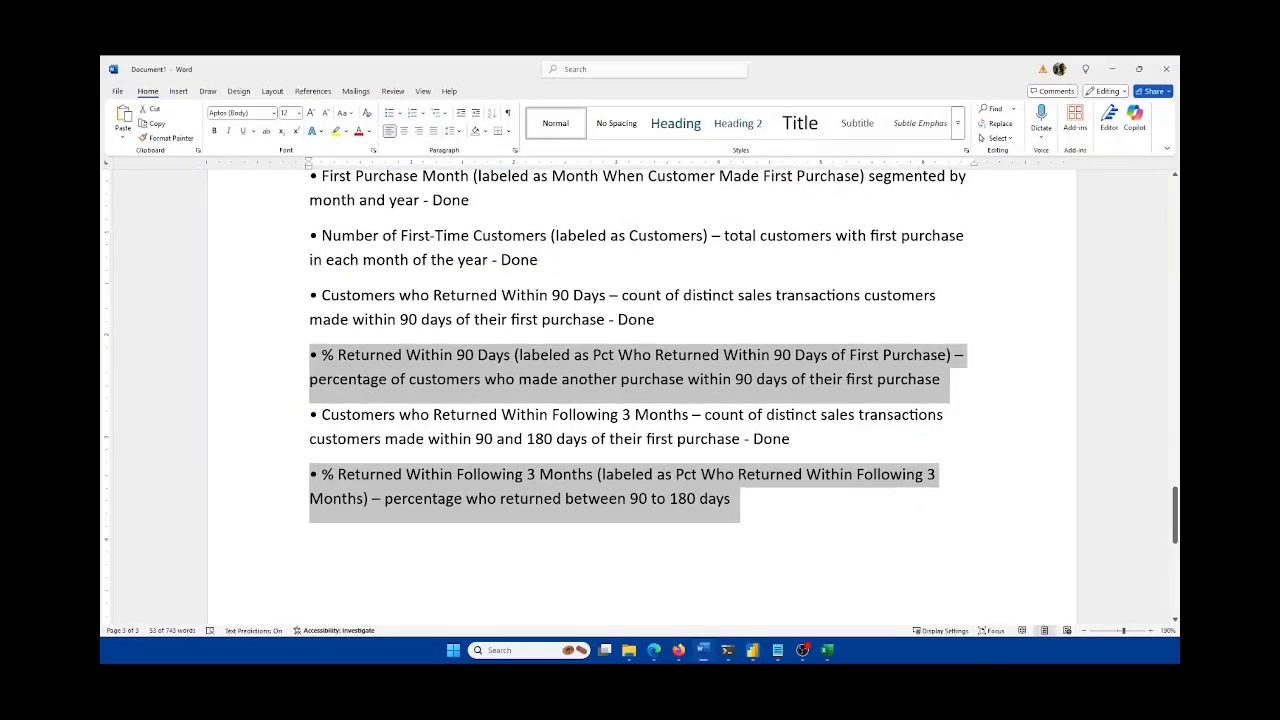
left_click(687, 379)
left_click(818, 436)
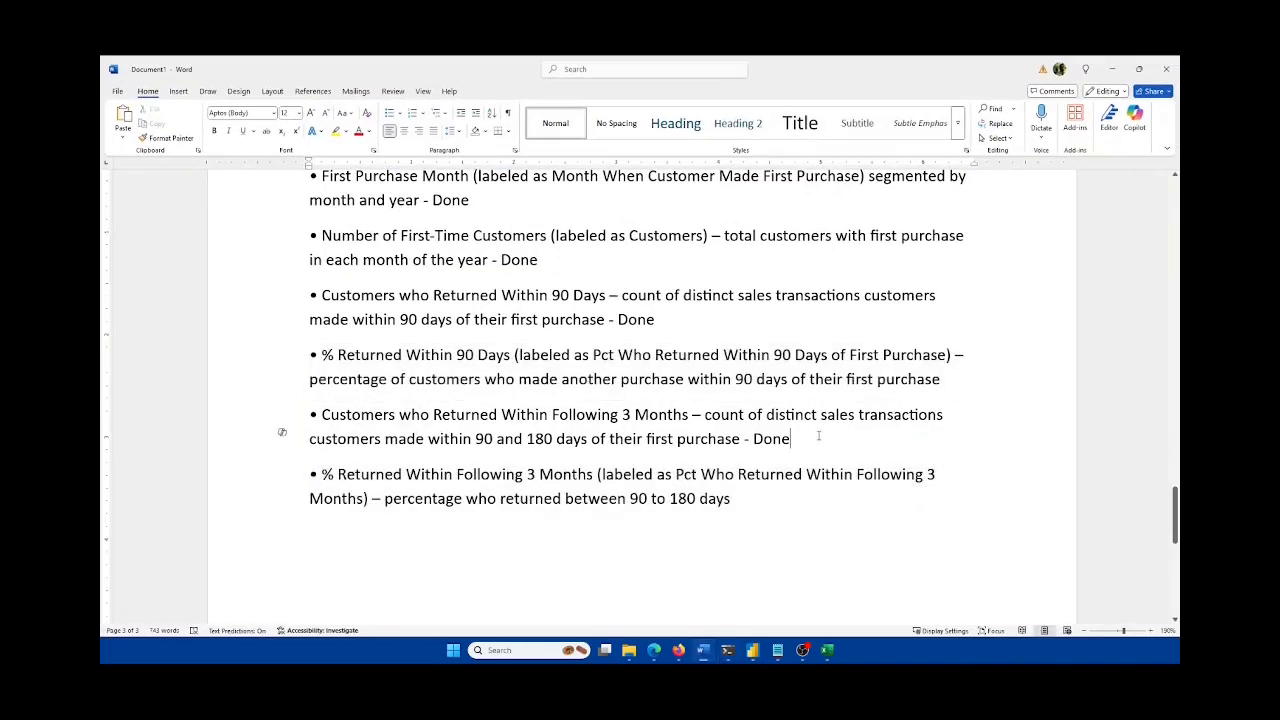
left_click(935, 376)
type("- Done")
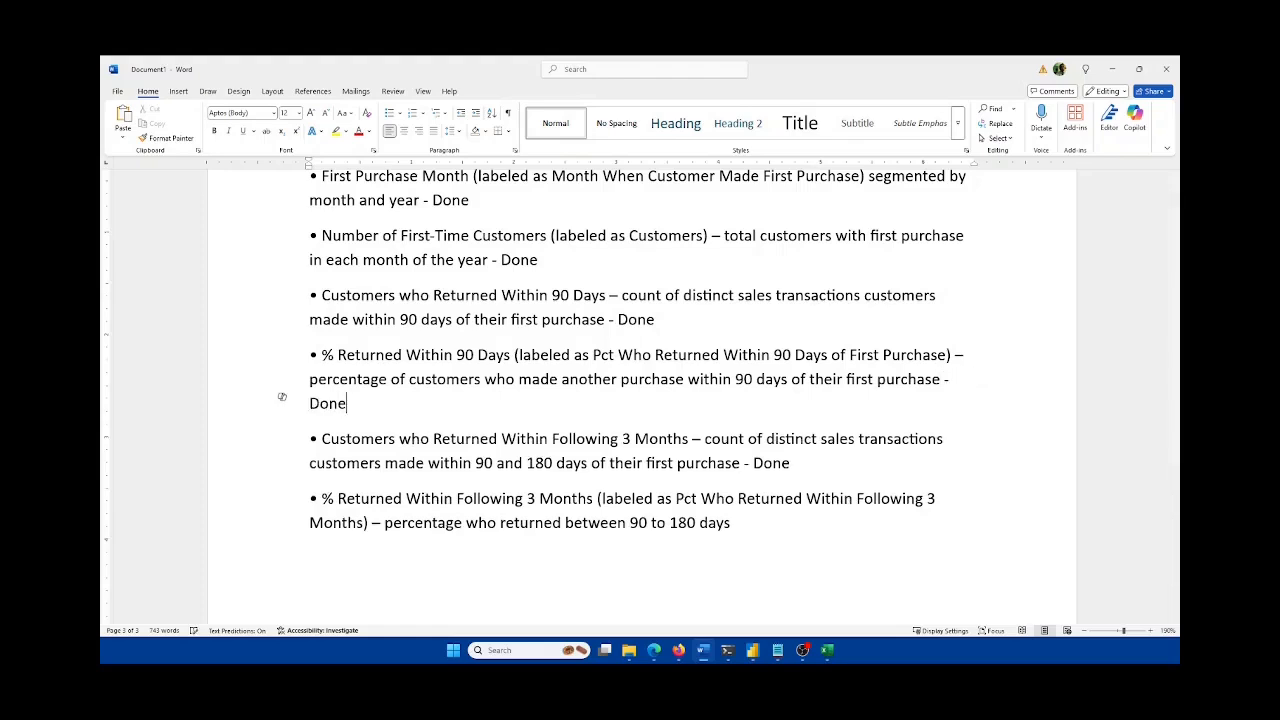
left_click(810, 513)
left_click_drag(487, 498, 302, 491)
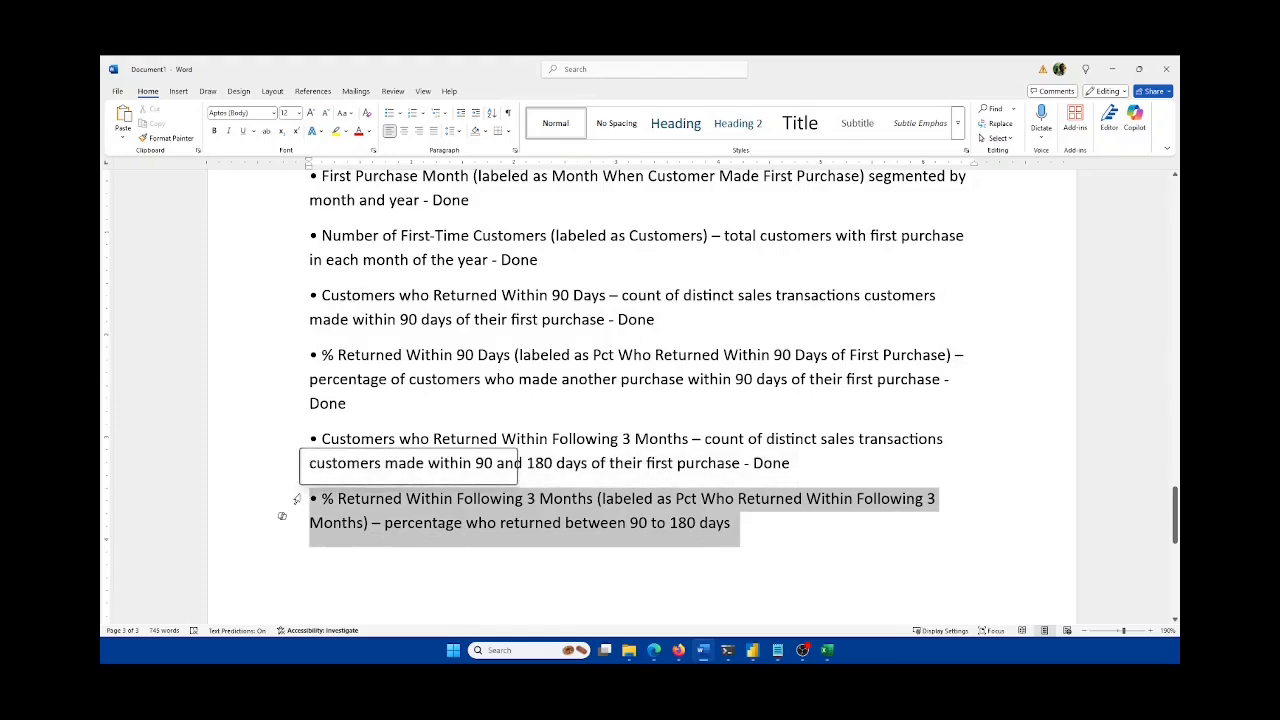
left_click(703, 650)
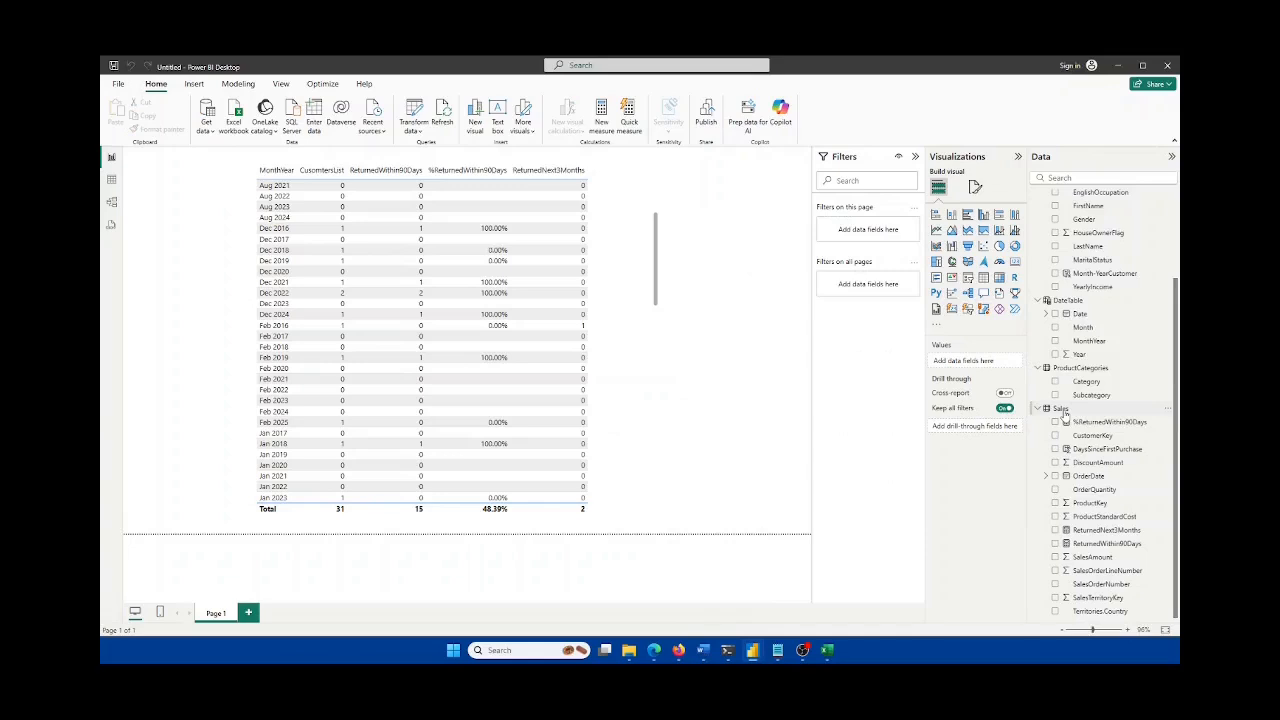
Step: Create a new Sales measure named ReturnedNext3Months and start a second formula line
right_click(1062, 410)
left_click(1098, 197)
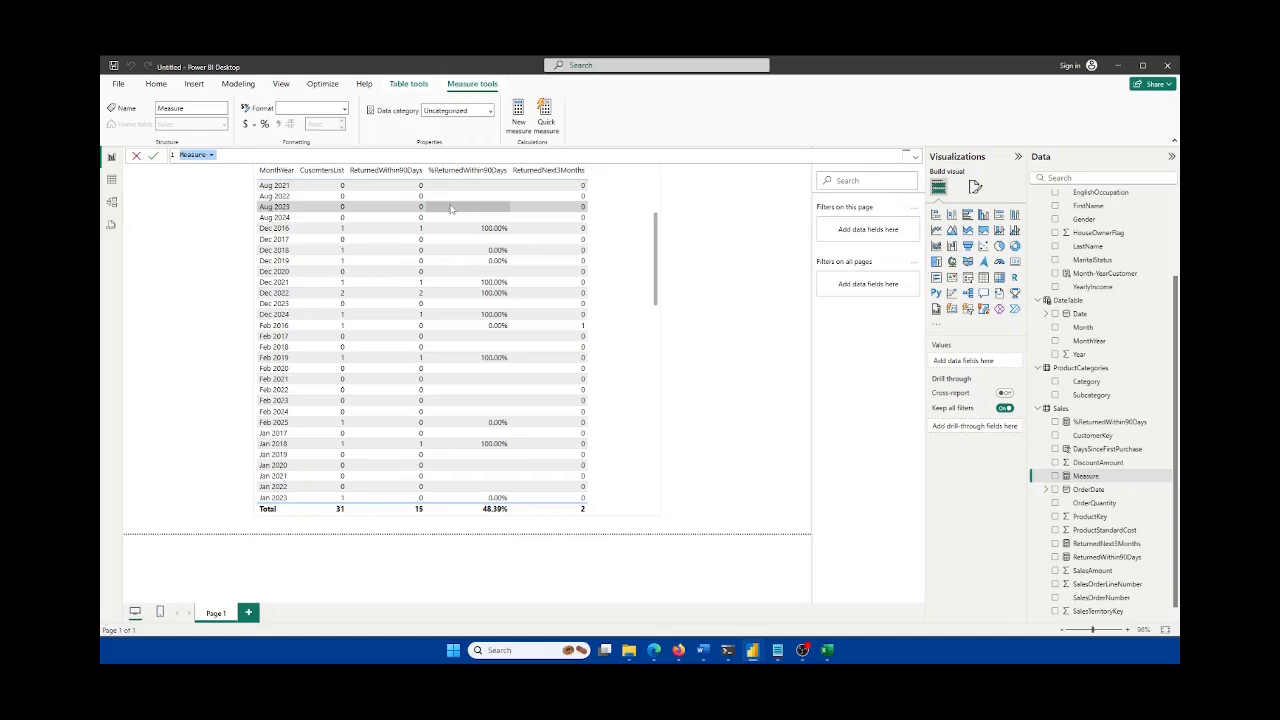
type("Returned")
type("Next3Months")
key("shift+Return")
Step: Enter DIVIDE([ReturnedNext3Months], Customers[CusomtersList]) + 0 and commit the measure
type("DIVIDE(")
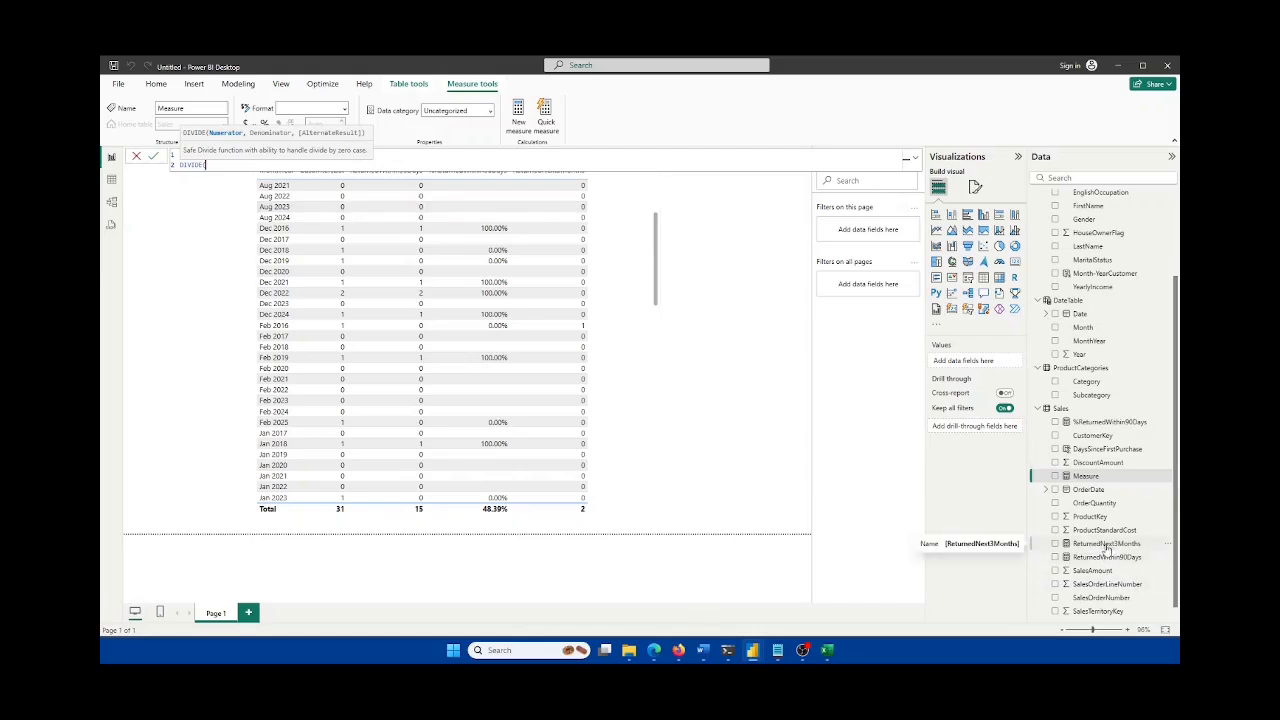
type("retur")
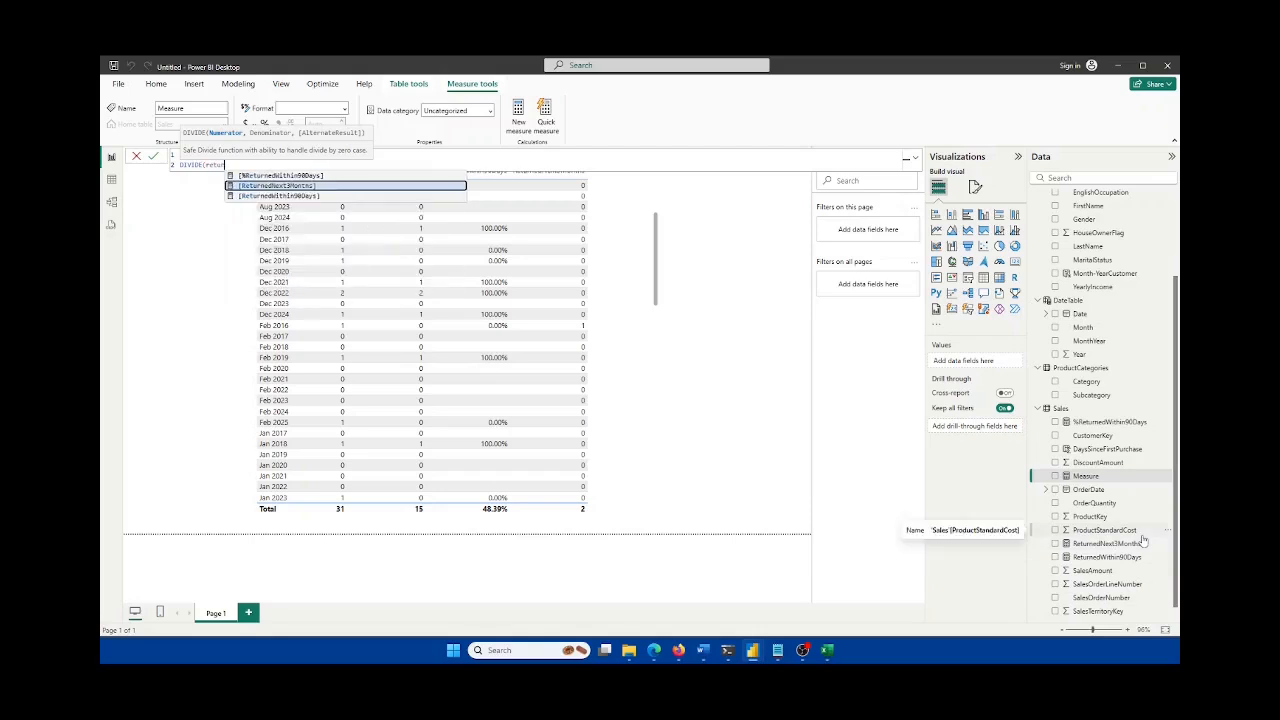
key("Tab")
type(",")
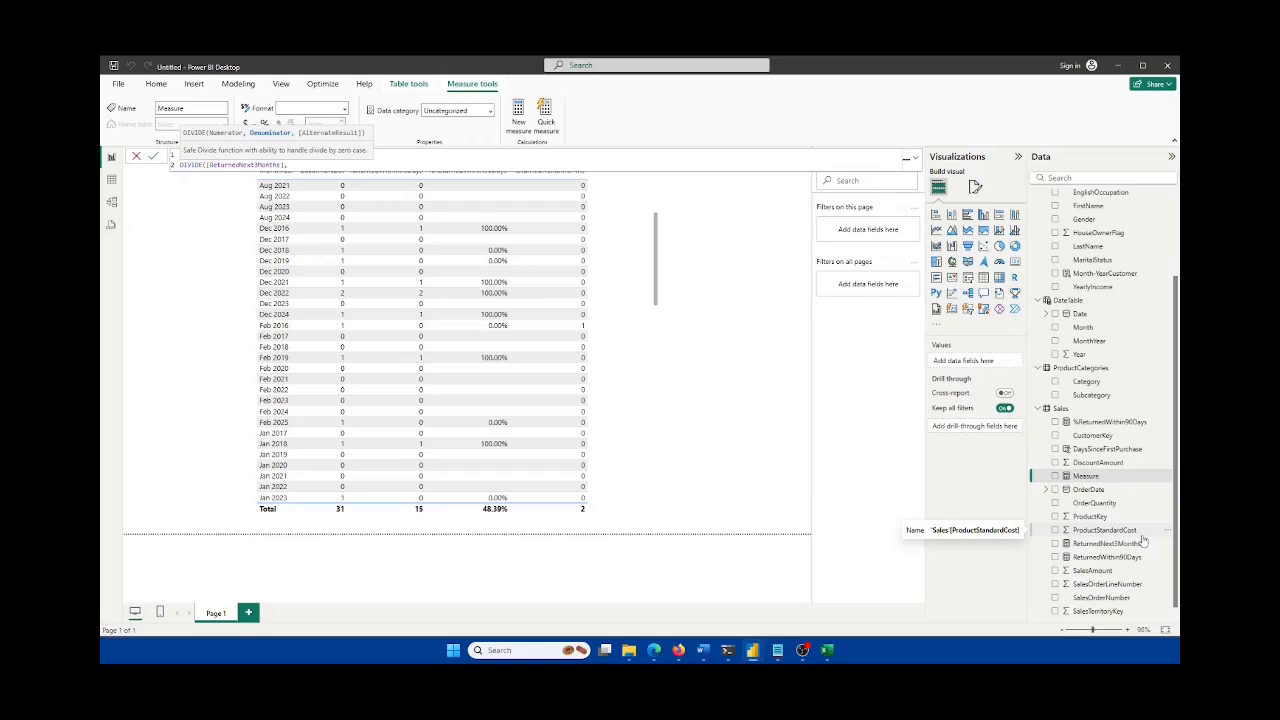
scroll(1117, 440, "up", 3)
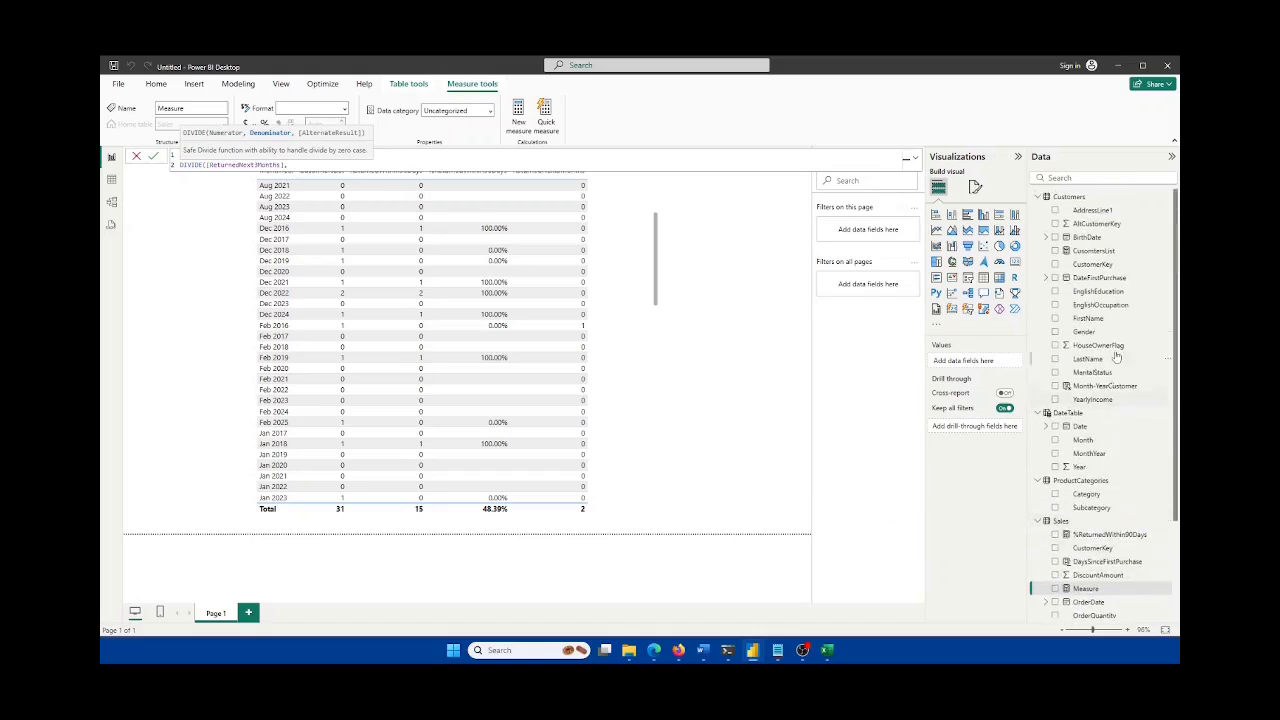
type("Cus")
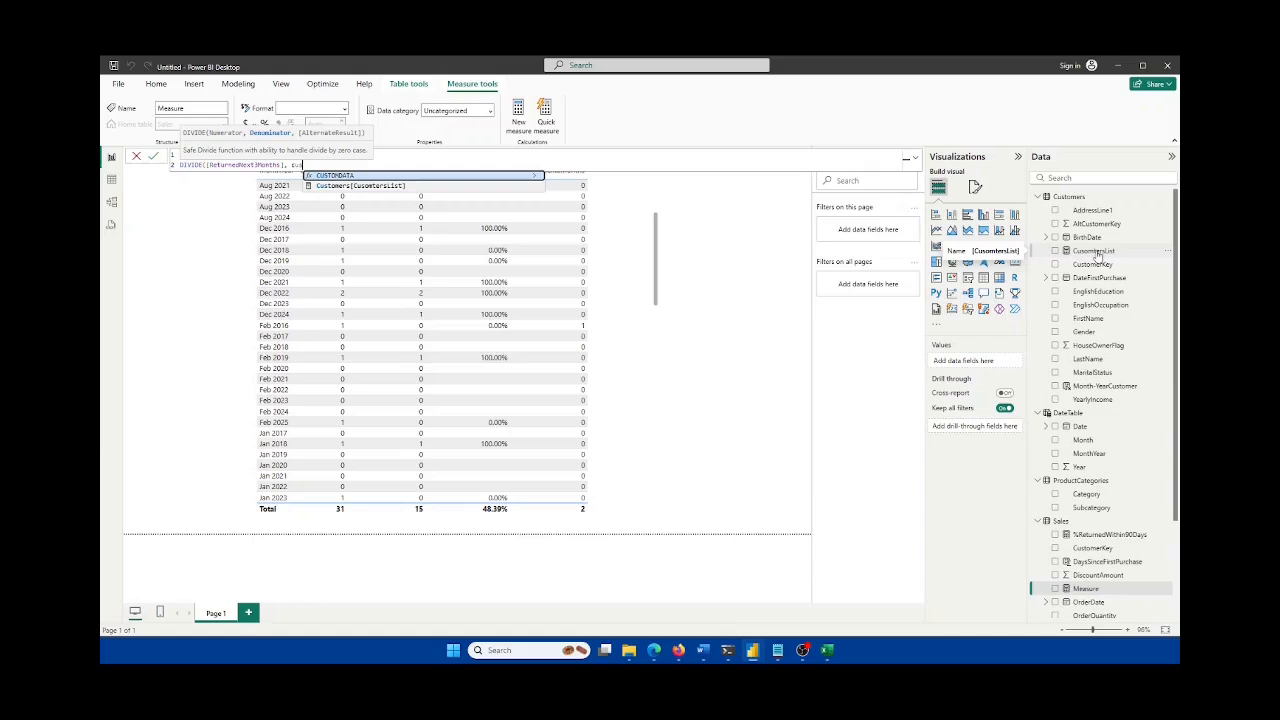
key("Down")
key("Tab")
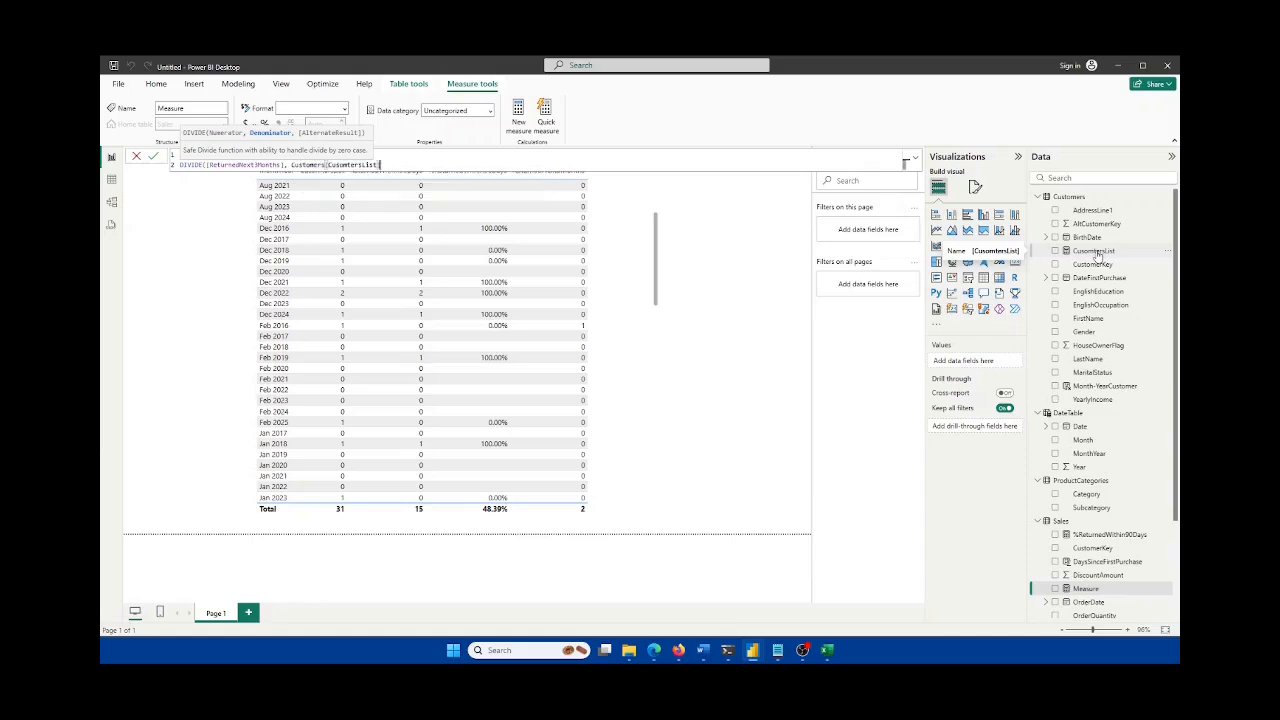
type(") + 0")
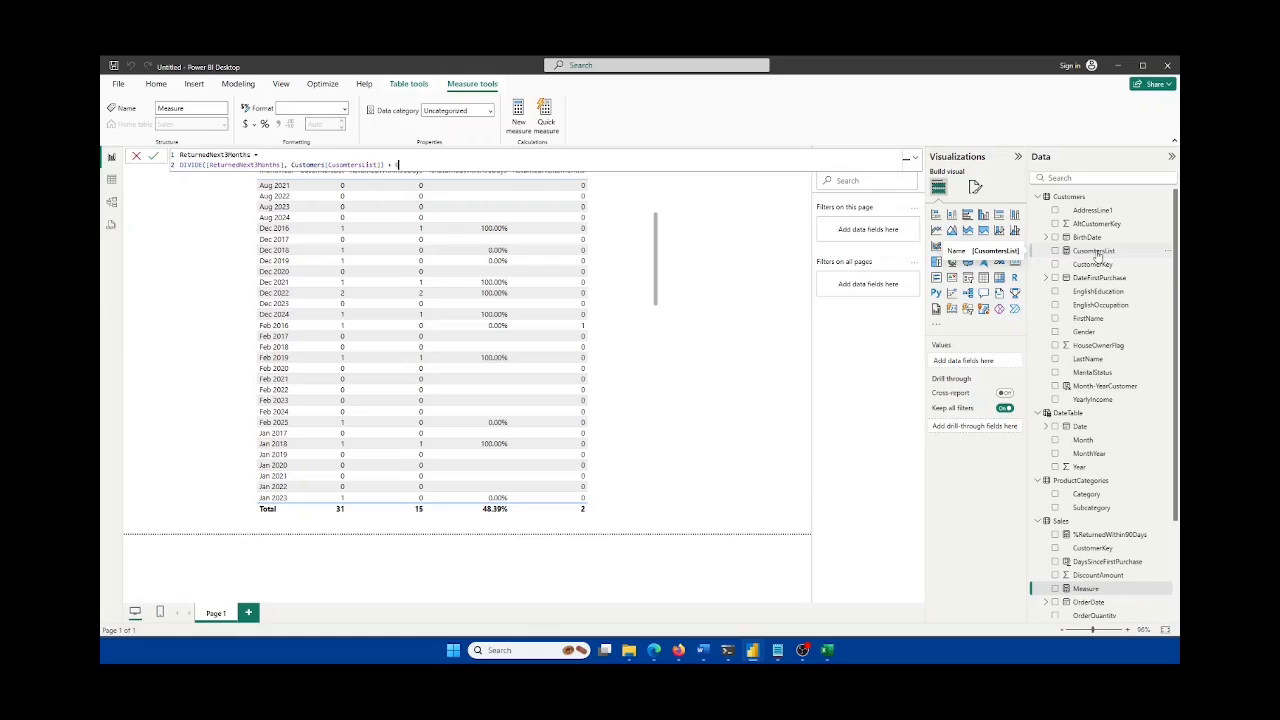
left_click(154, 156)
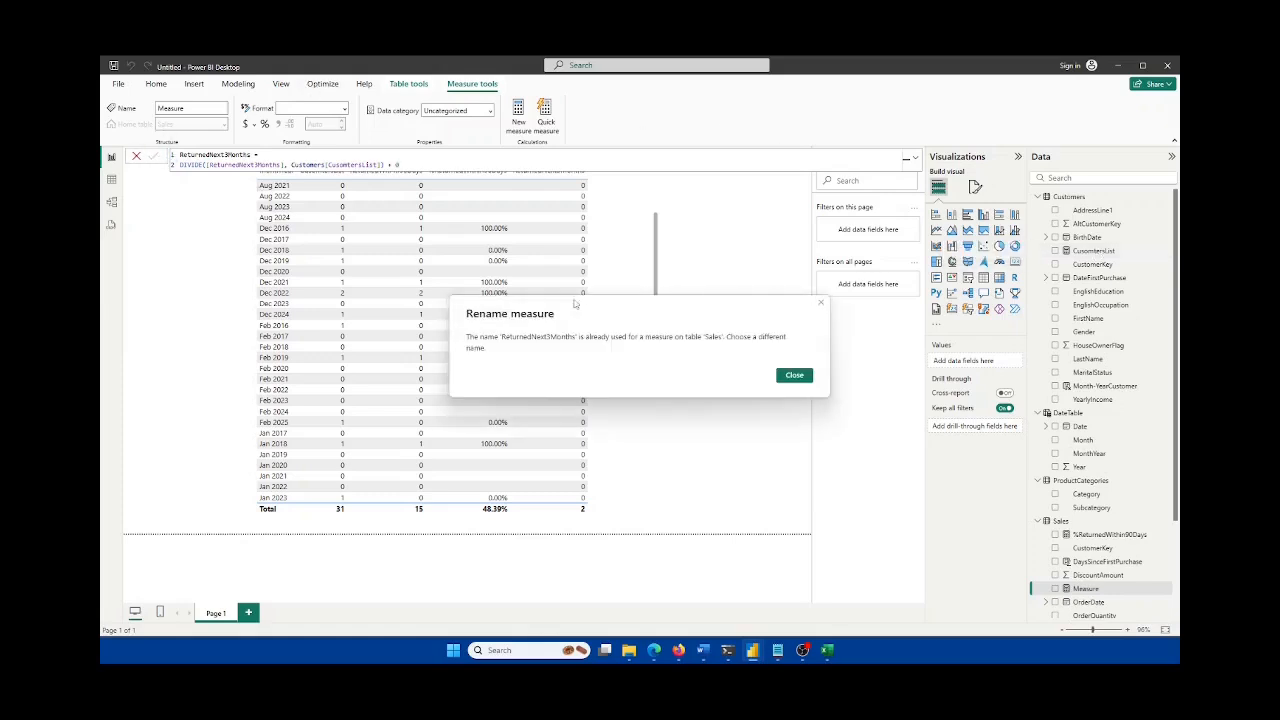
Step: Dismiss the duplicate-name warning and rename the measure to %ReturnedNext3Months before committing
left_click(794, 376)
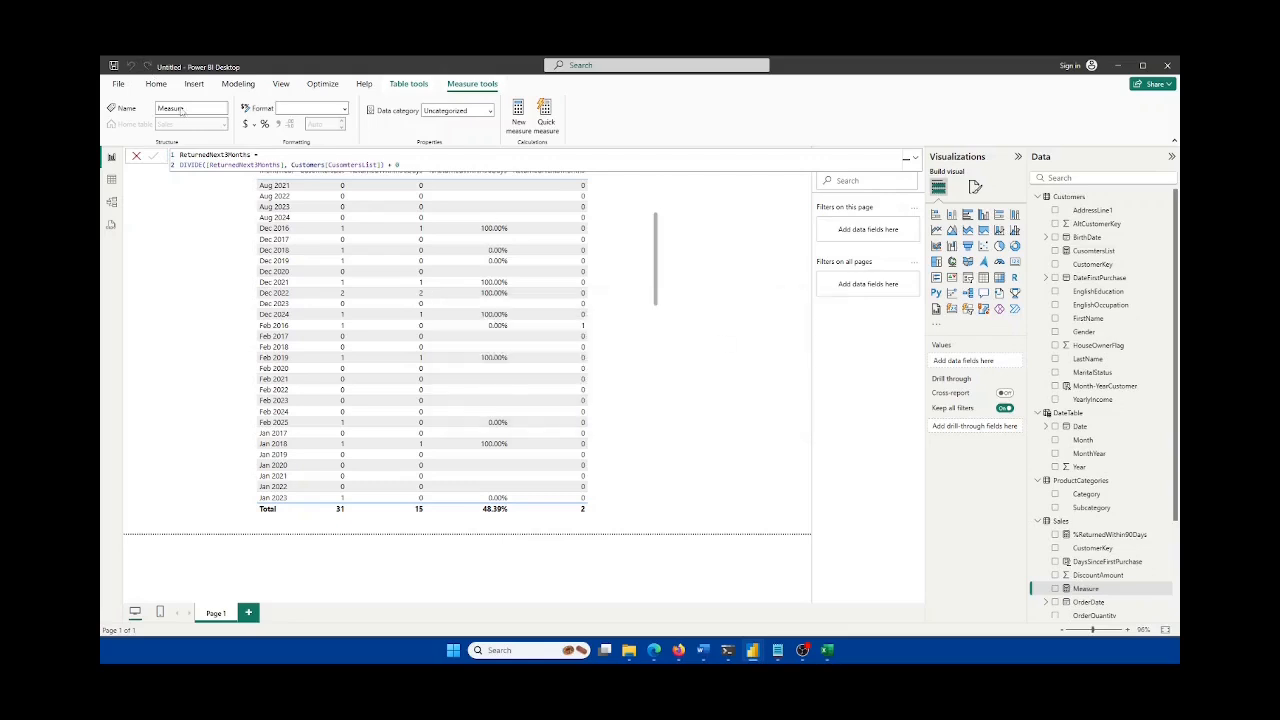
double_click(181, 154)
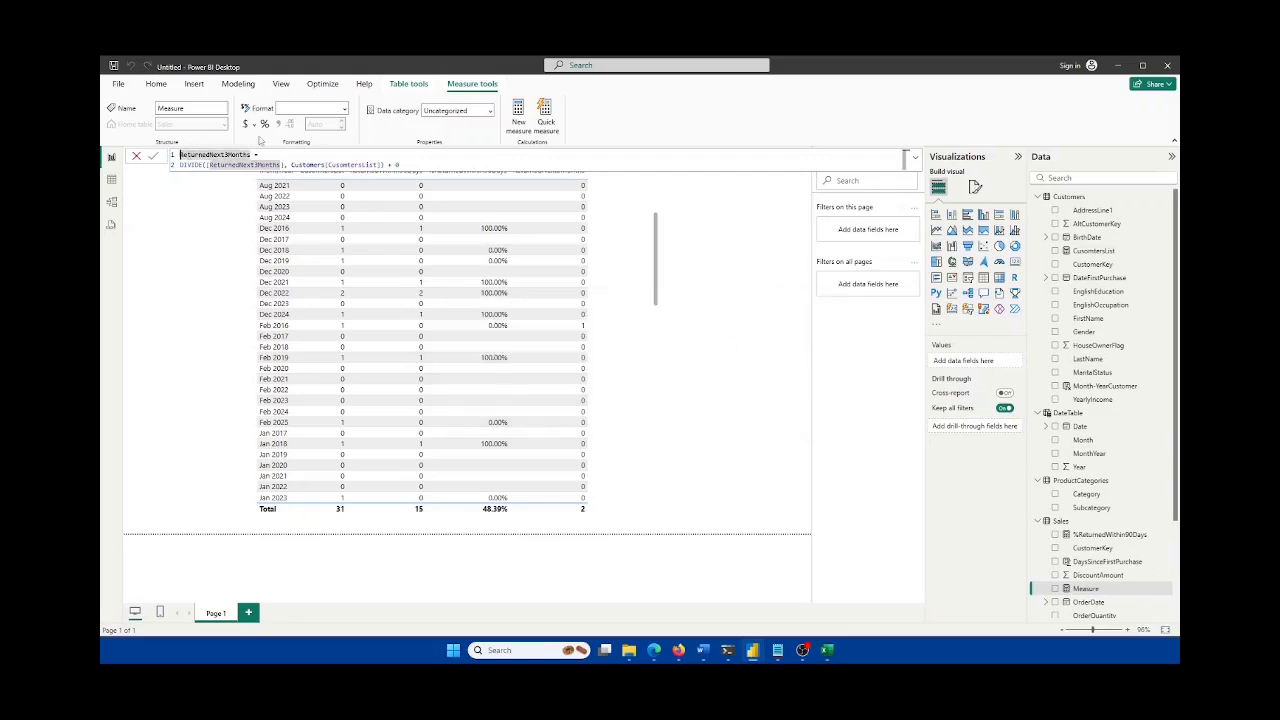
key("Home")
type("%")
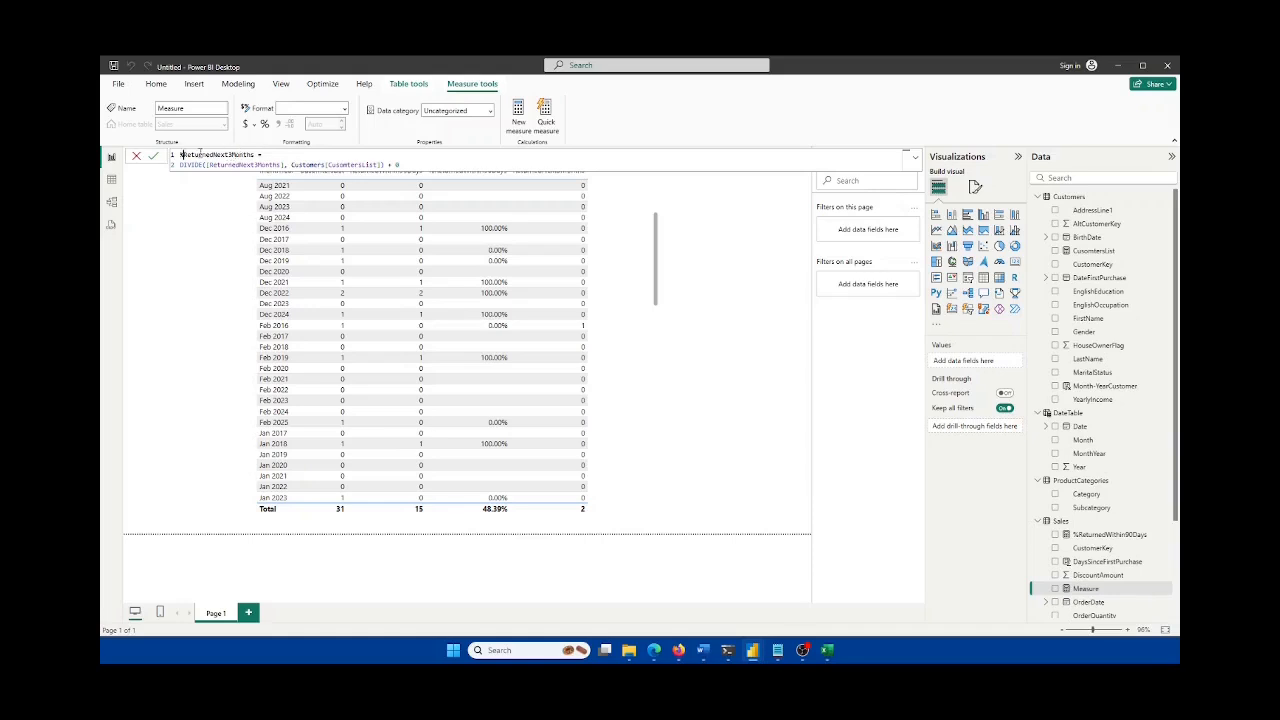
left_click(153, 157)
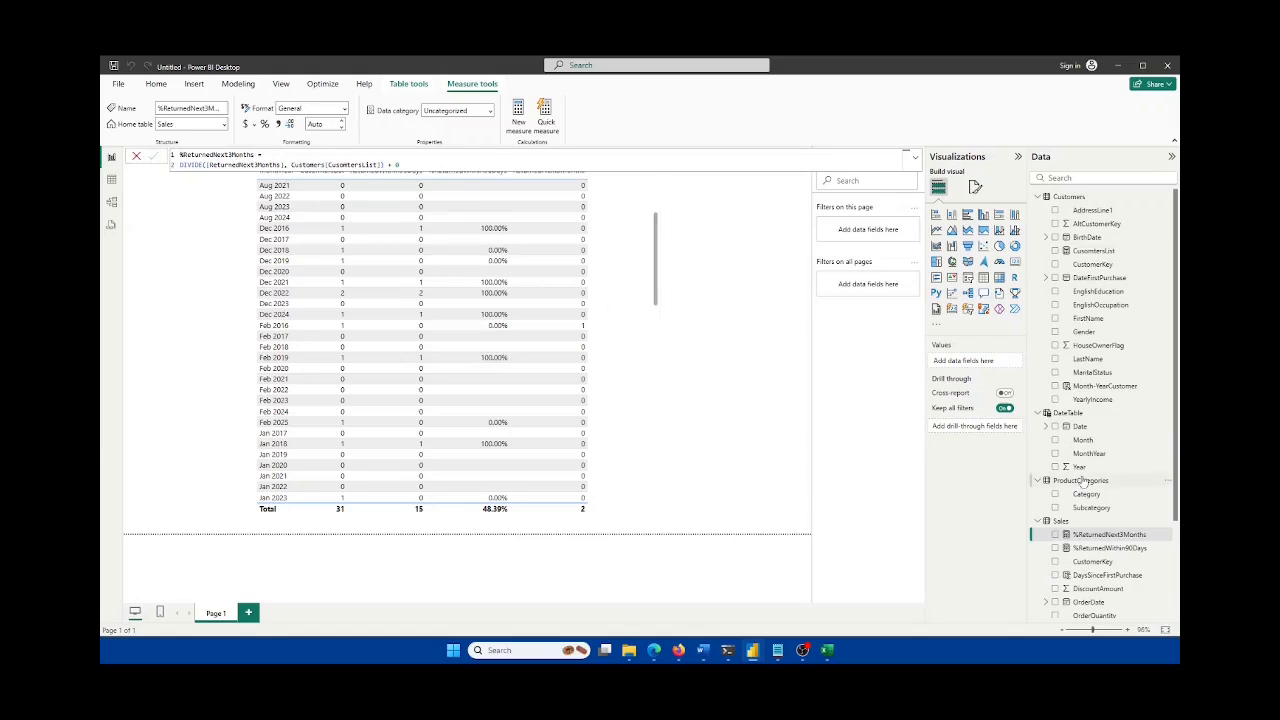
scroll(1085, 505, "down", 3)
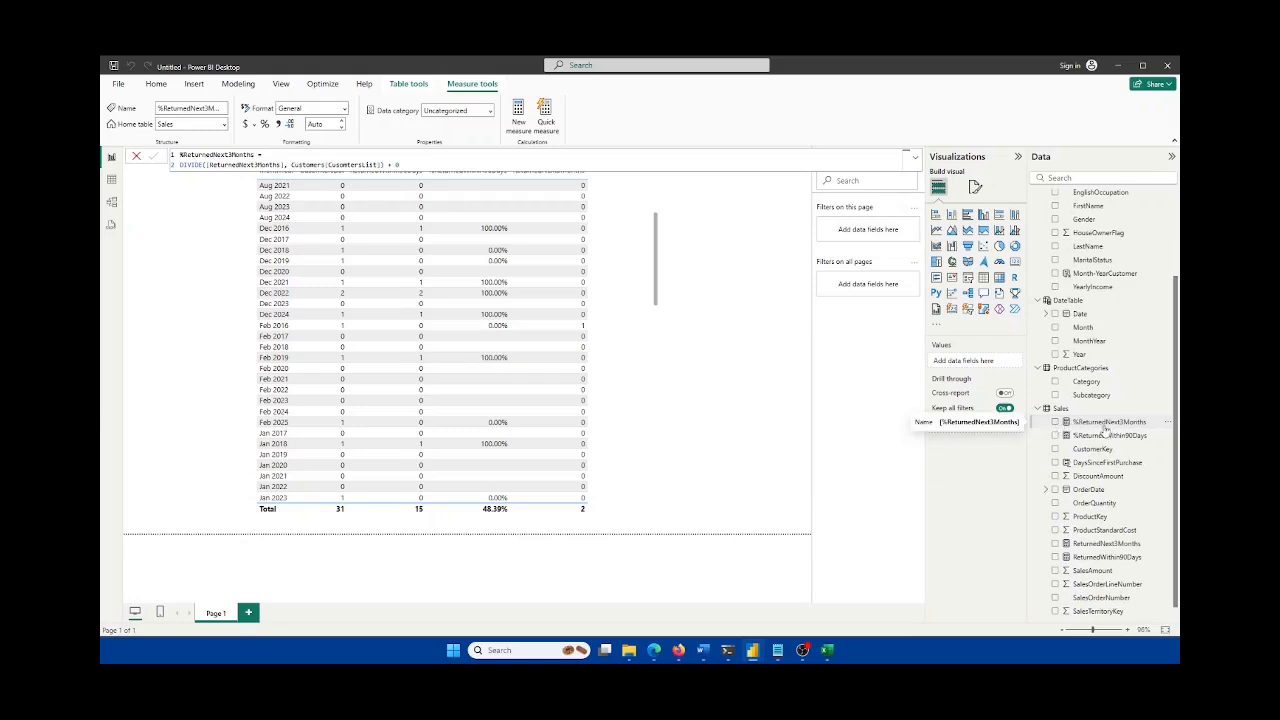
left_click(641, 280)
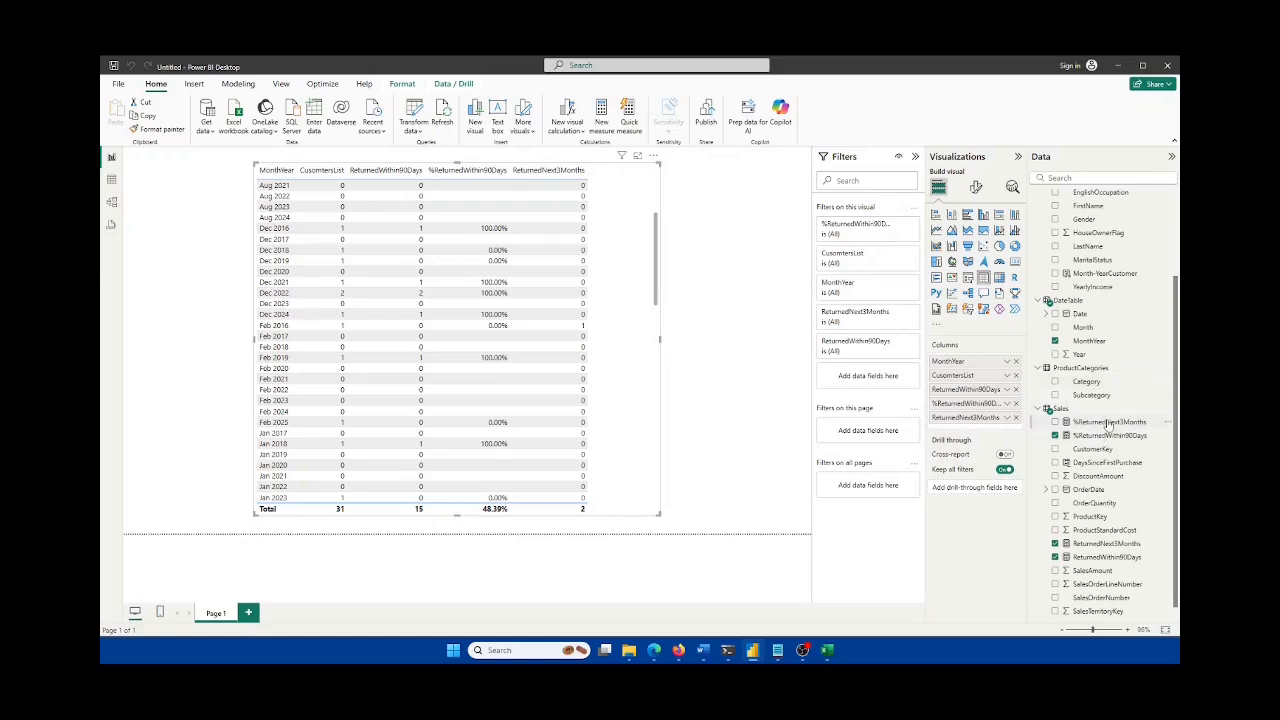
Step: Add %ReturnedNext3Months as a table column and widen the table visual
left_click_drag(1112, 422, 970, 428)
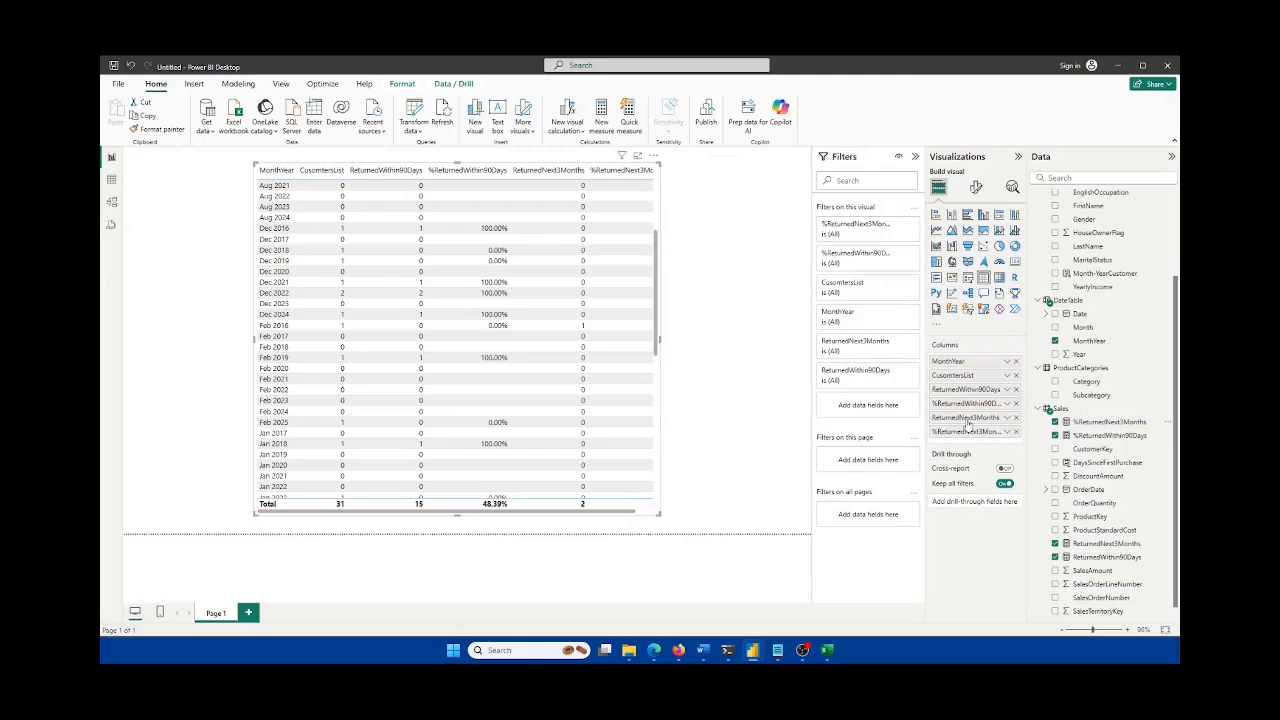
left_click(661, 344)
scroll(661, 344, "down", 5)
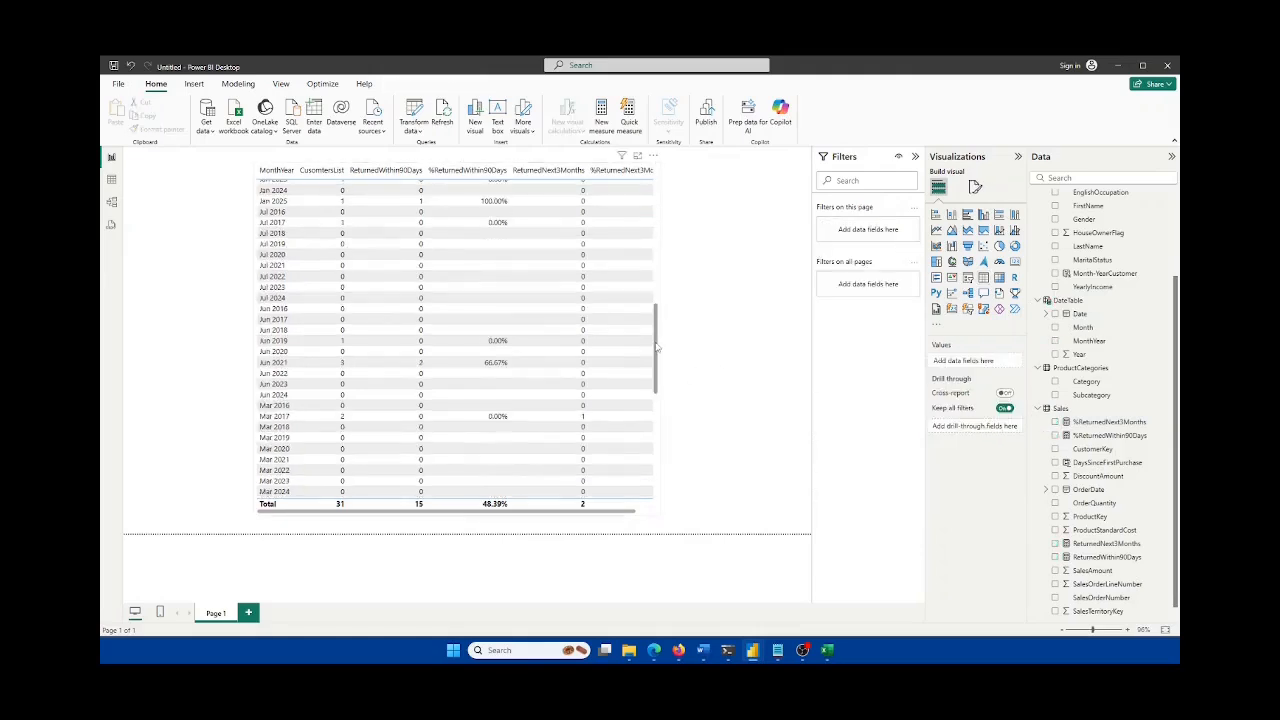
left_click(662, 344)
left_click_drag(663, 341, 736, 341)
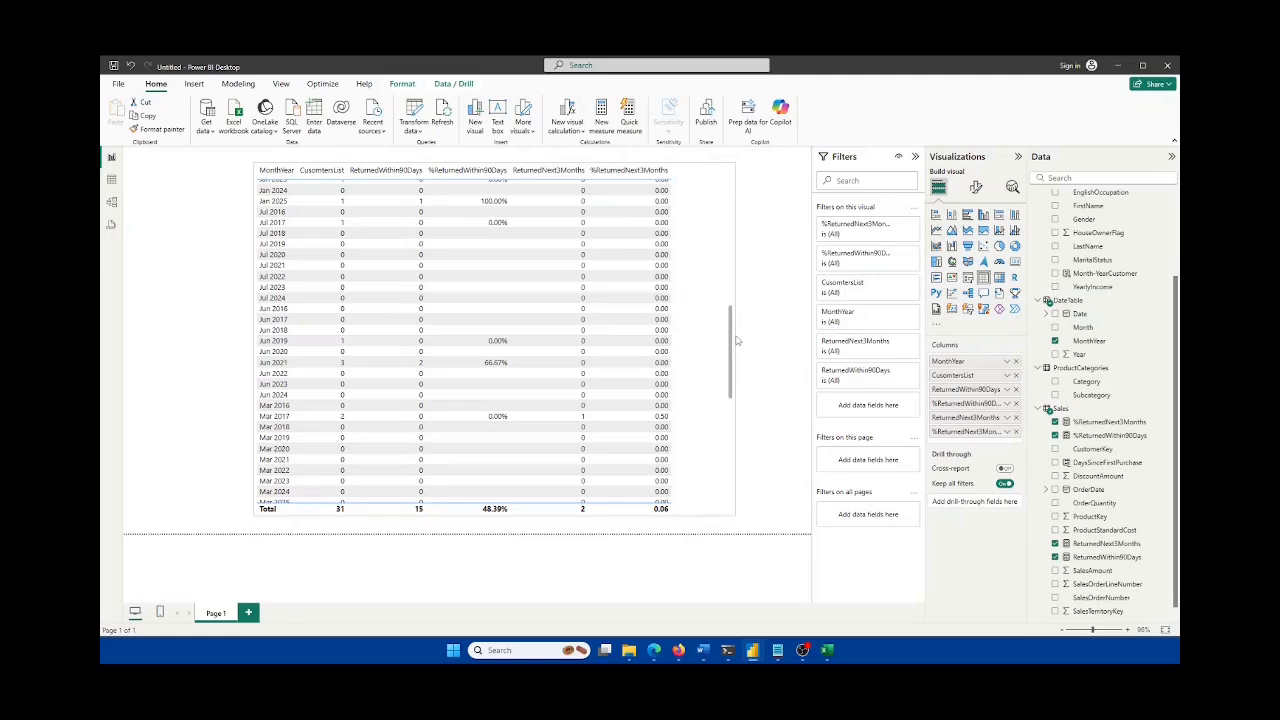
Step: Format %ReturnedNext3Months as a percentage
left_click(1108, 422)
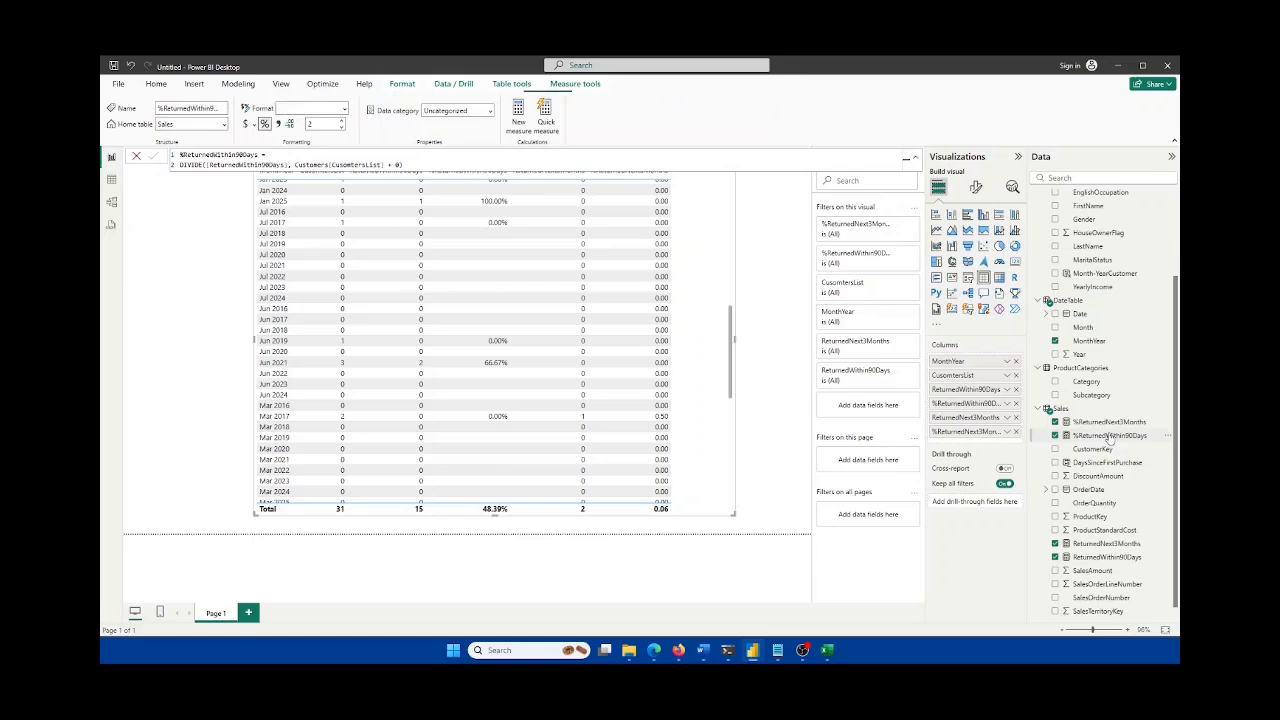
left_click(343, 108)
left_click(303, 186)
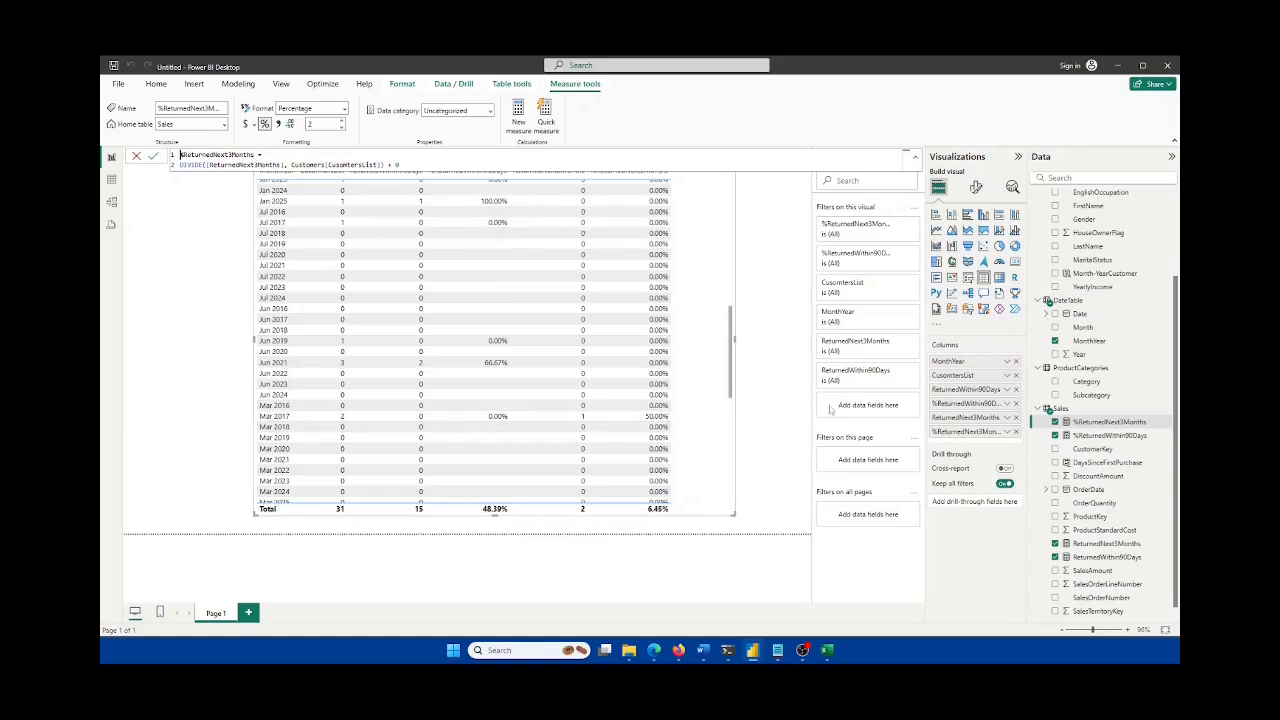
Step: Move + 0 outside the DIVIDE in %ReturnedWithin90Days so blanks show 0.00%
scroll(727, 376, "up", 5)
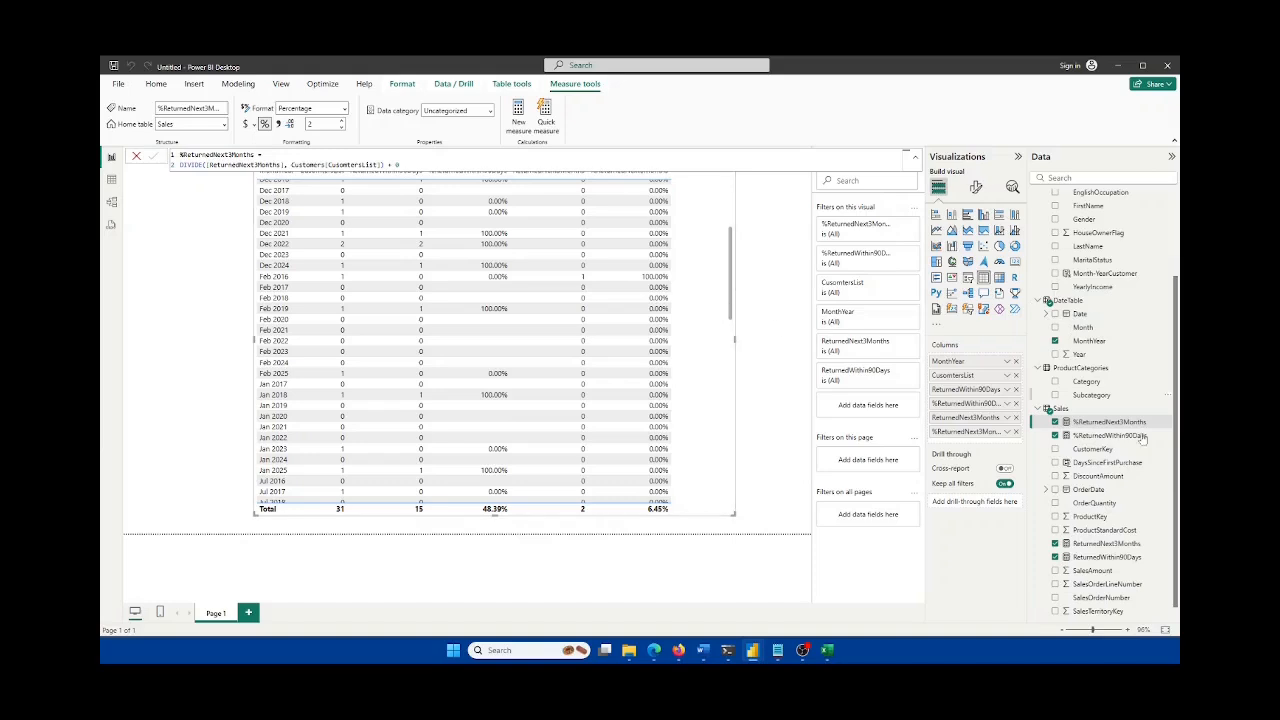
left_click(1103, 436)
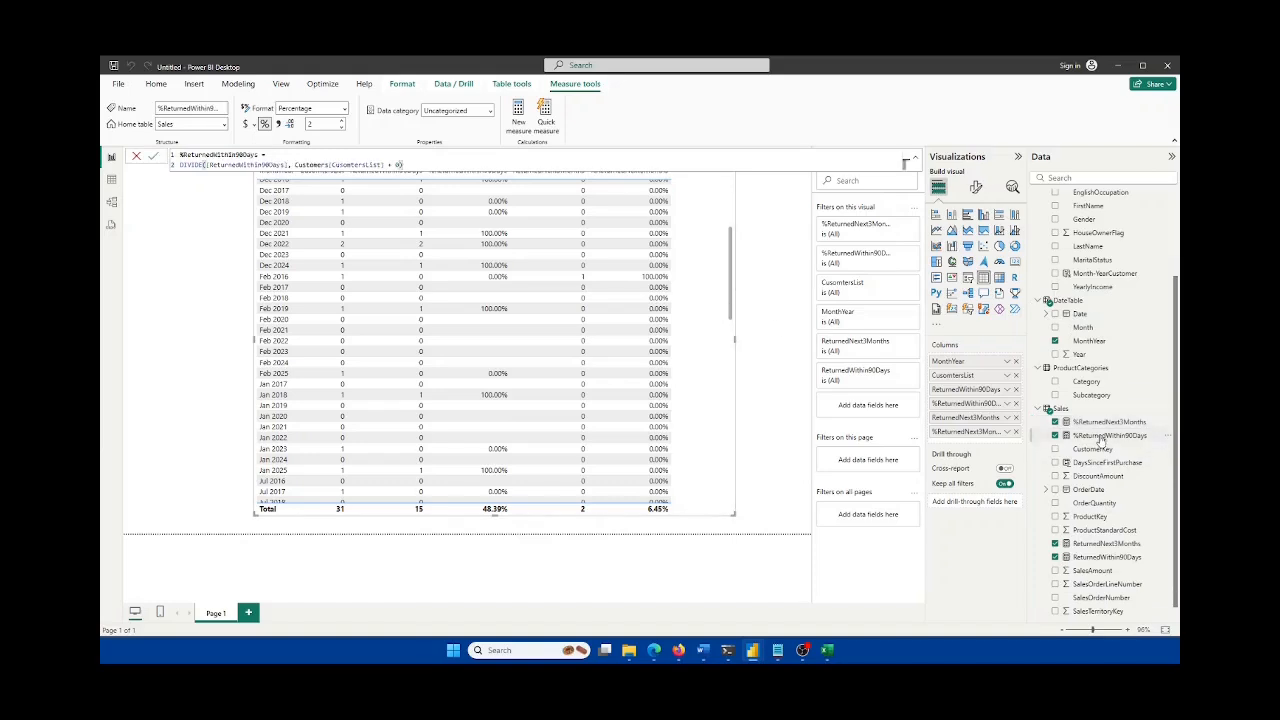
left_click(396, 166)
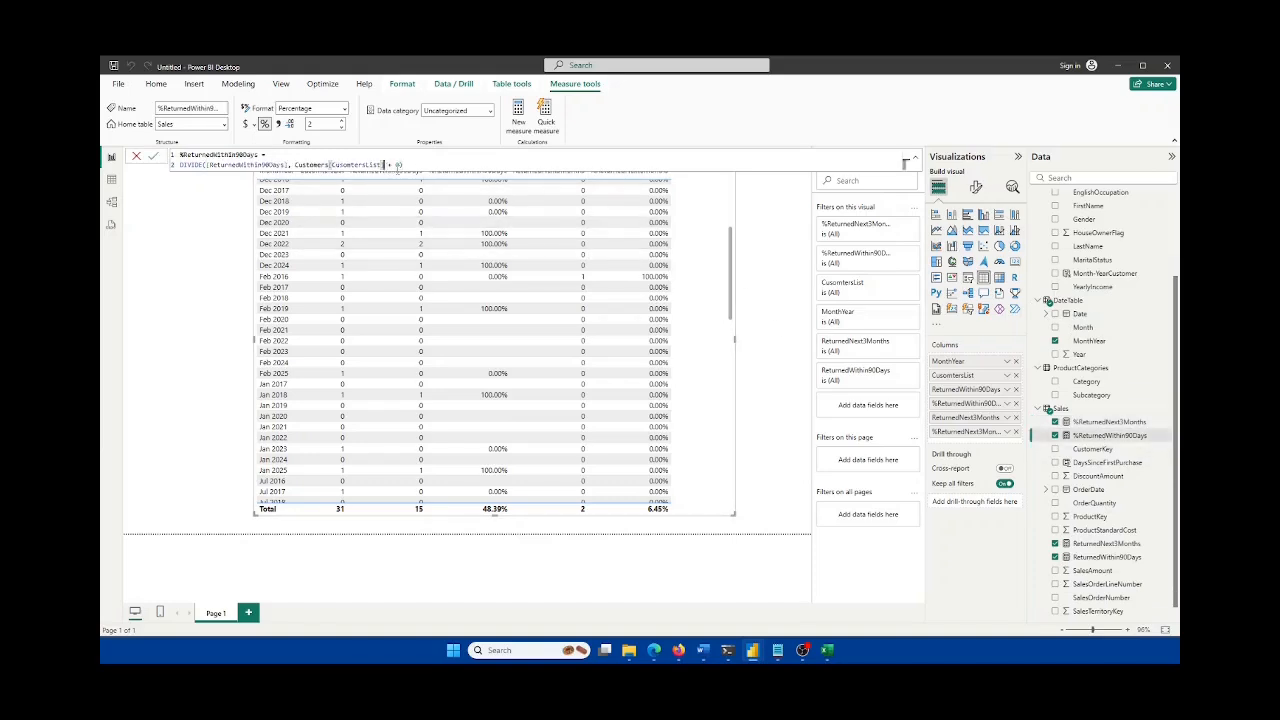
type(")")
key("Right")
key("Right")
key("Delete")
key("Return")
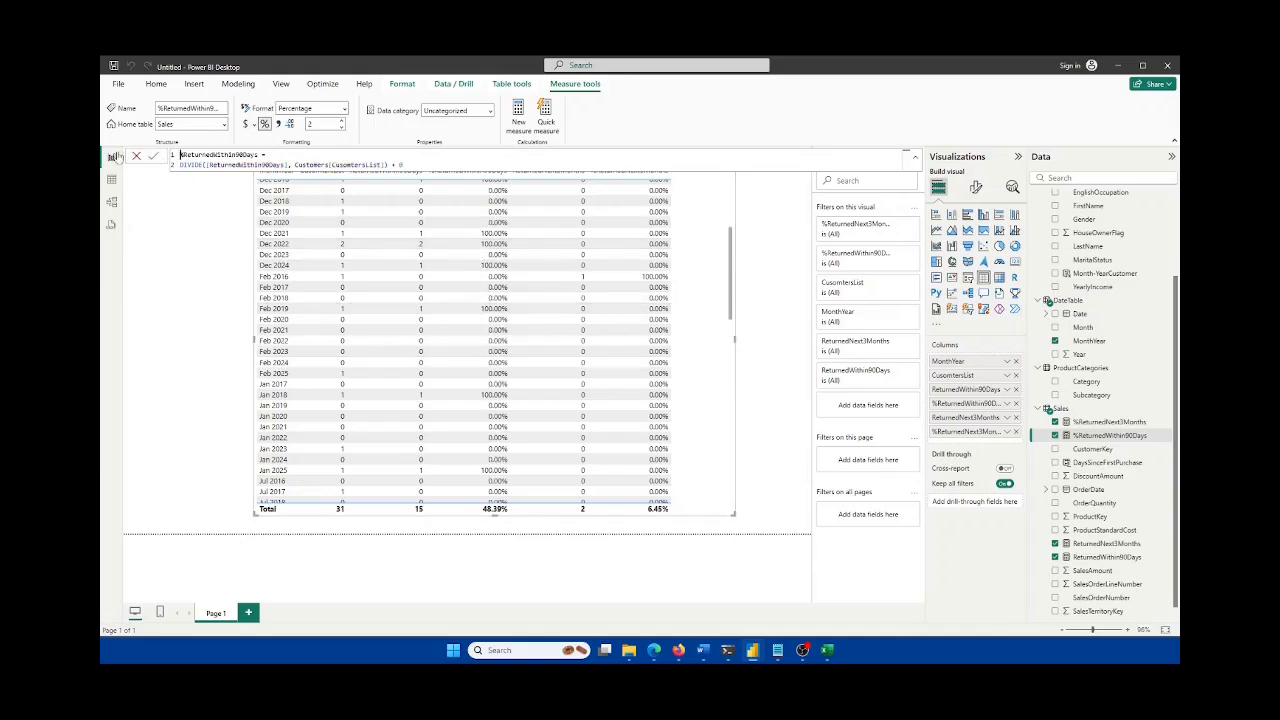
left_click(136, 158)
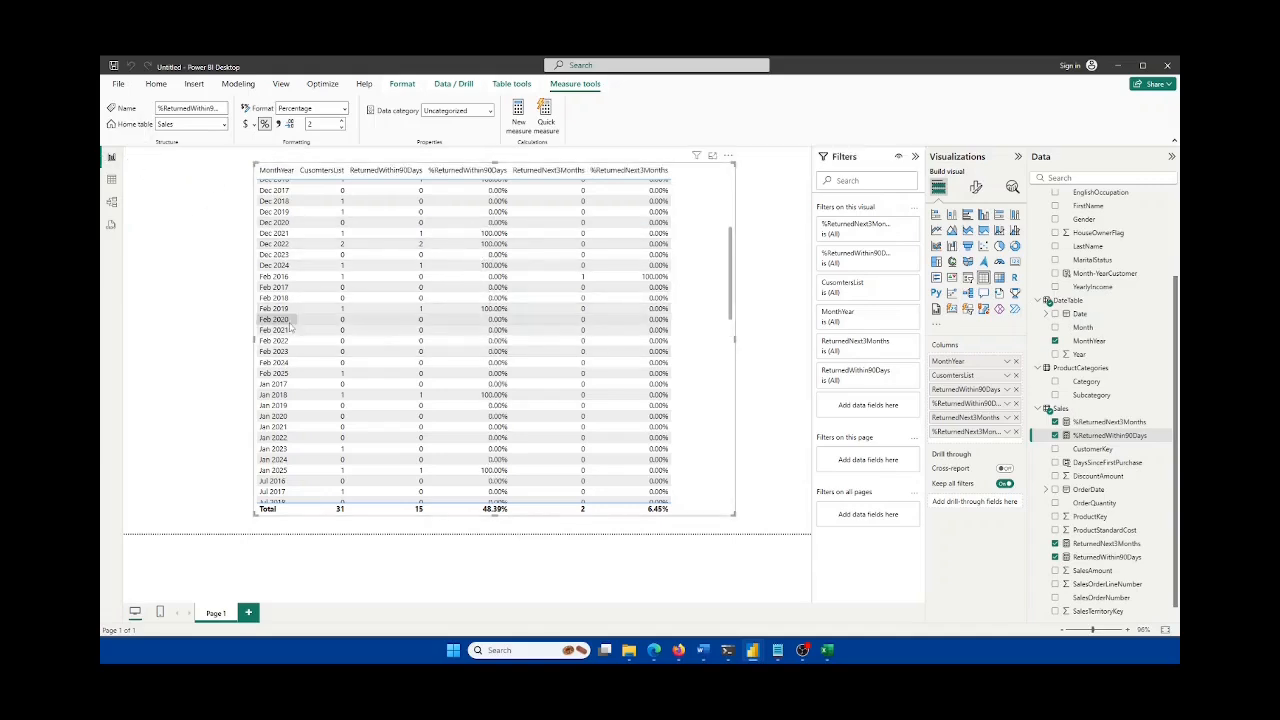
Step: Nudge the returns table left and narrow it to fit its six columns
left_click(771, 312)
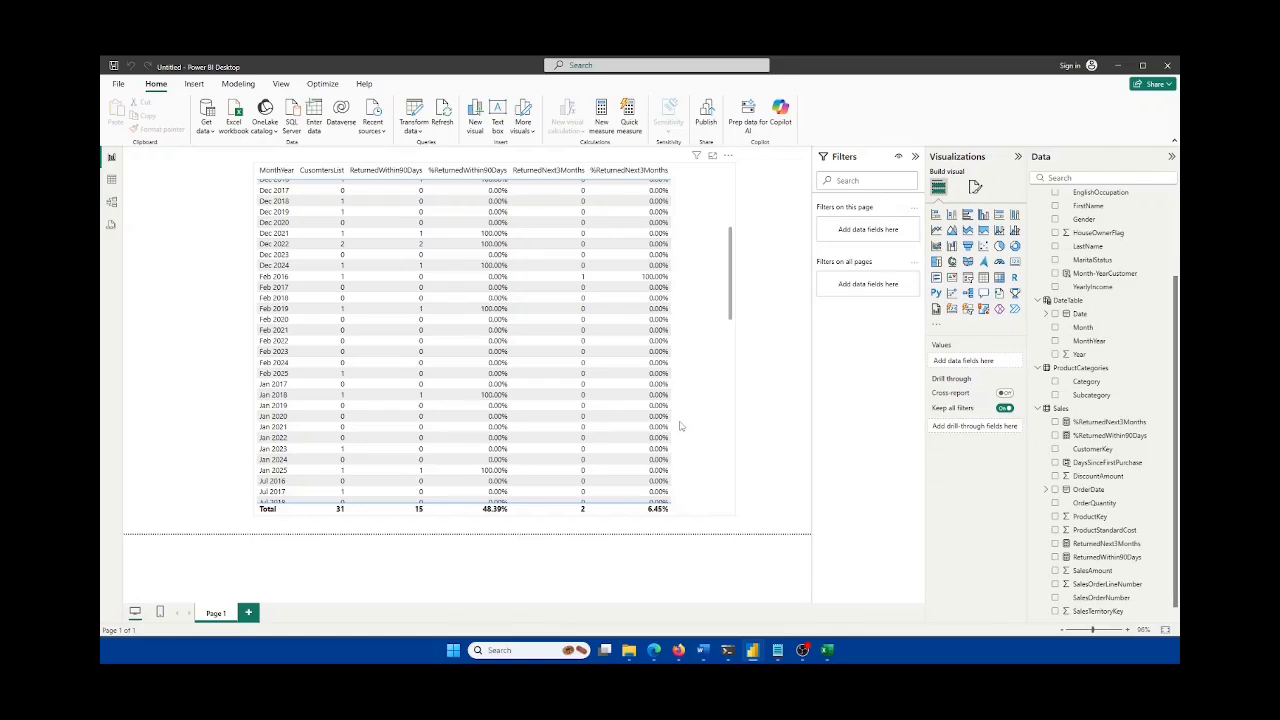
scroll(679, 426, "up", 6)
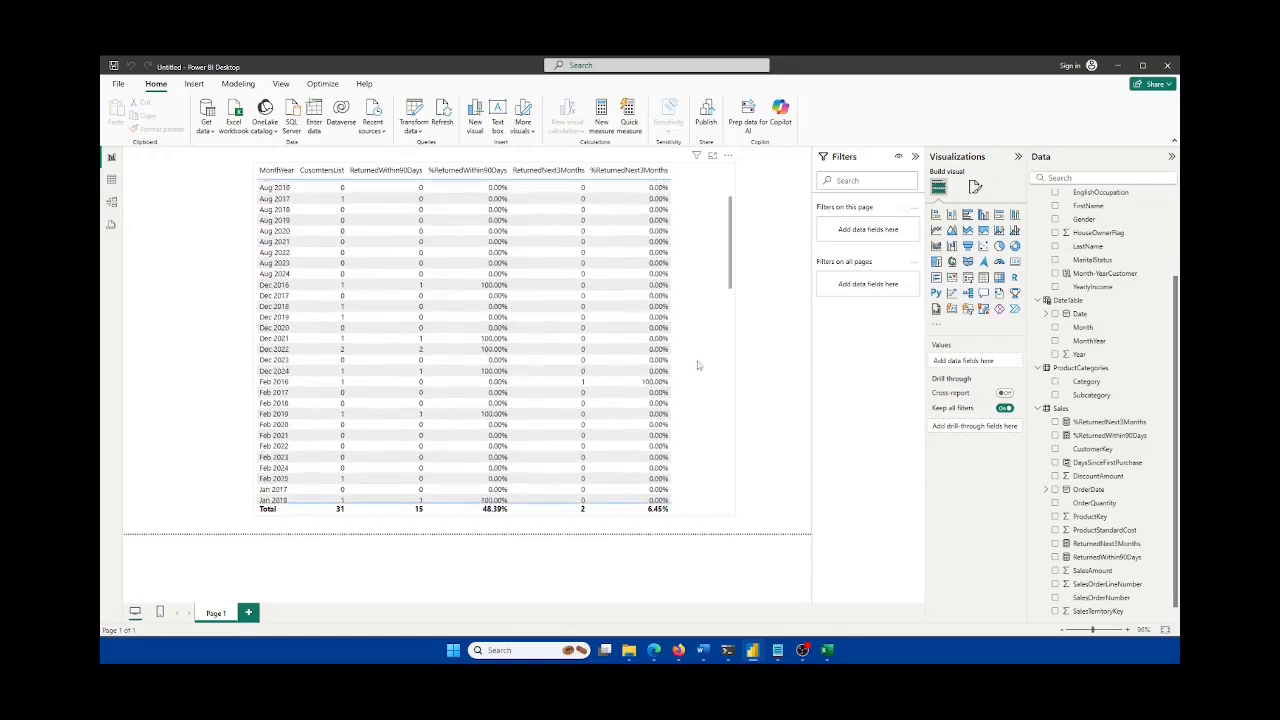
left_click(685, 347)
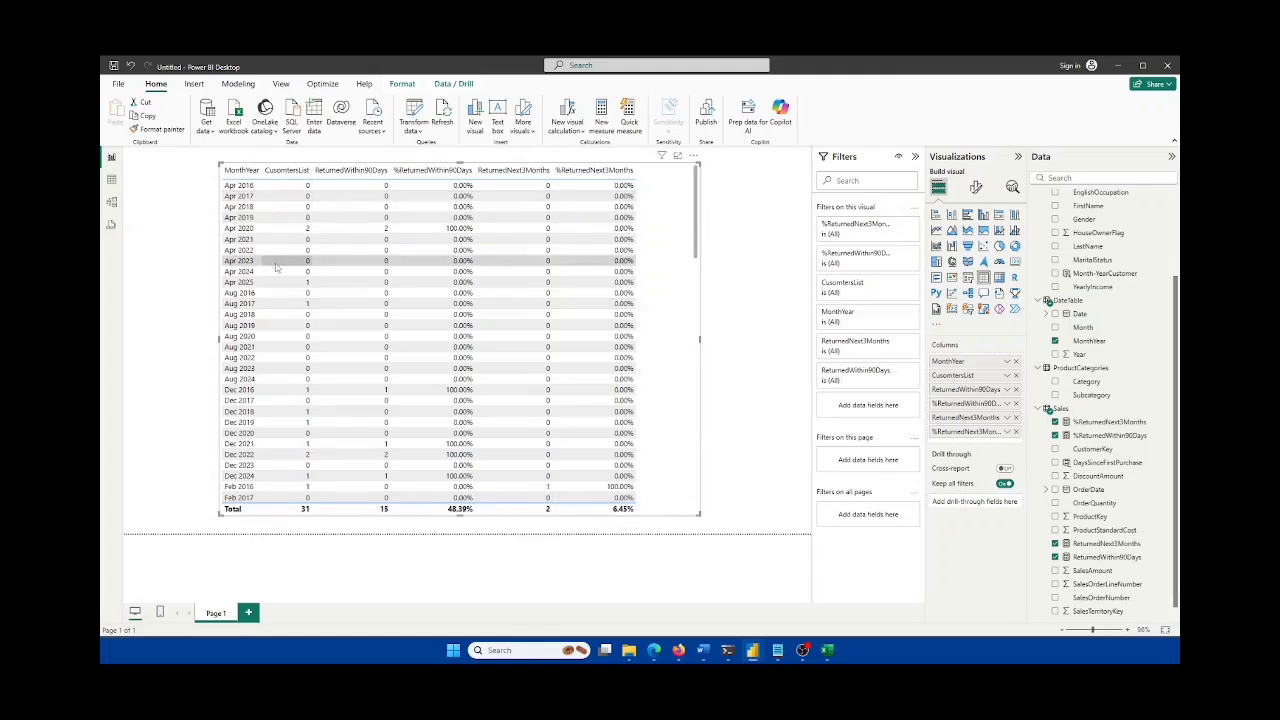
mouse_move(698, 336)
left_mouse_down()
mouse_move(680, 356)
mouse_move(685, 347)
left_mouse_up()
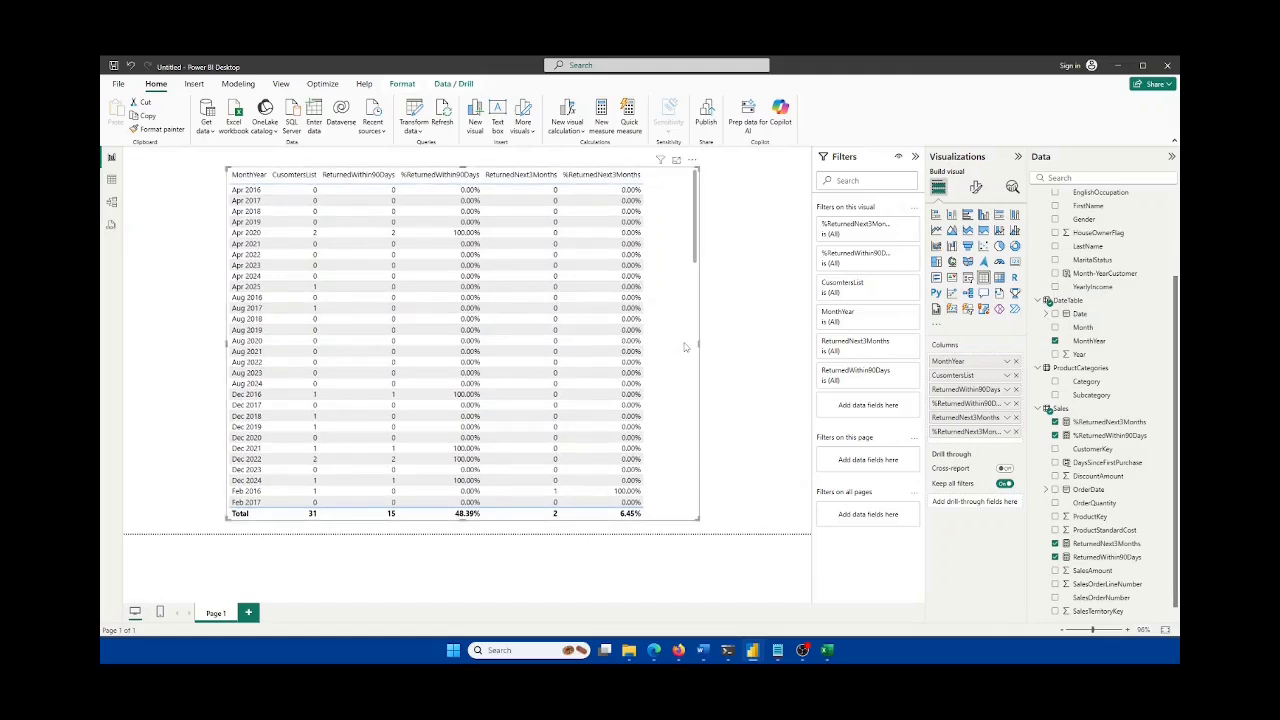
left_click(826, 651)
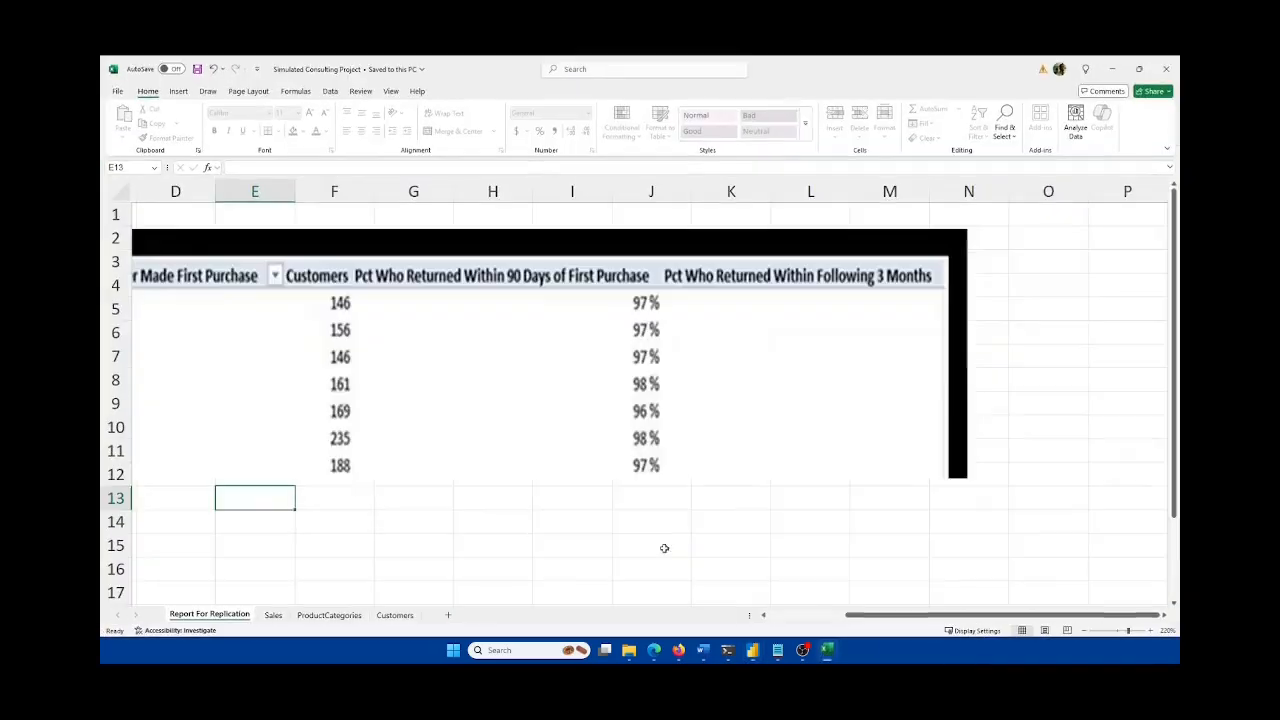
Step: Delete the stray row 32 values on Excel's Customers sheet and save the workbook
left_click(395, 614)
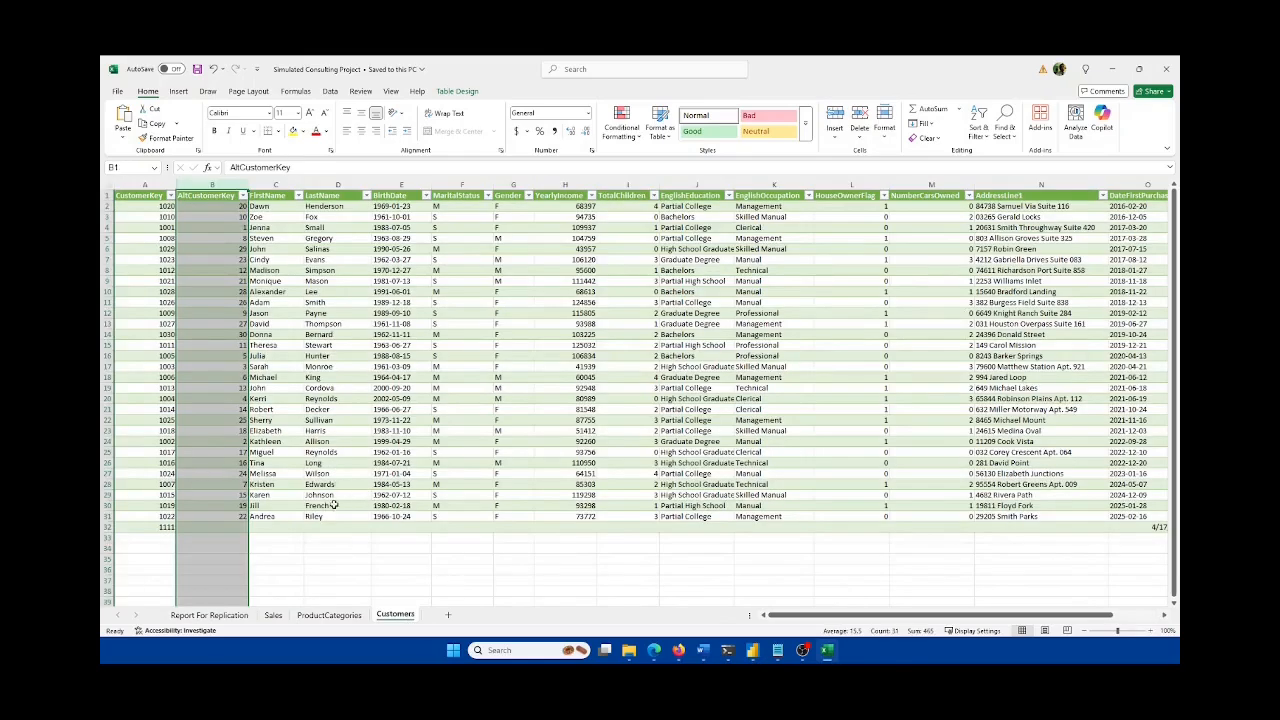
left_click(104, 527)
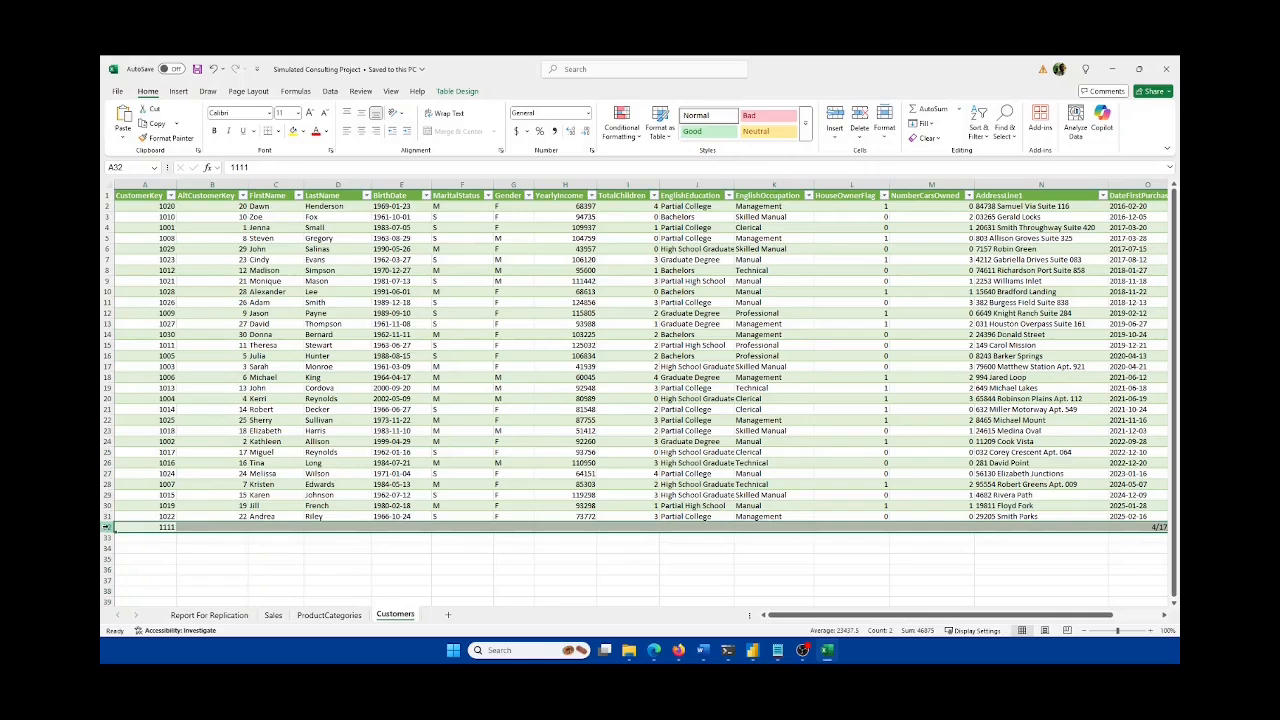
key("Delete")
left_click(211, 497)
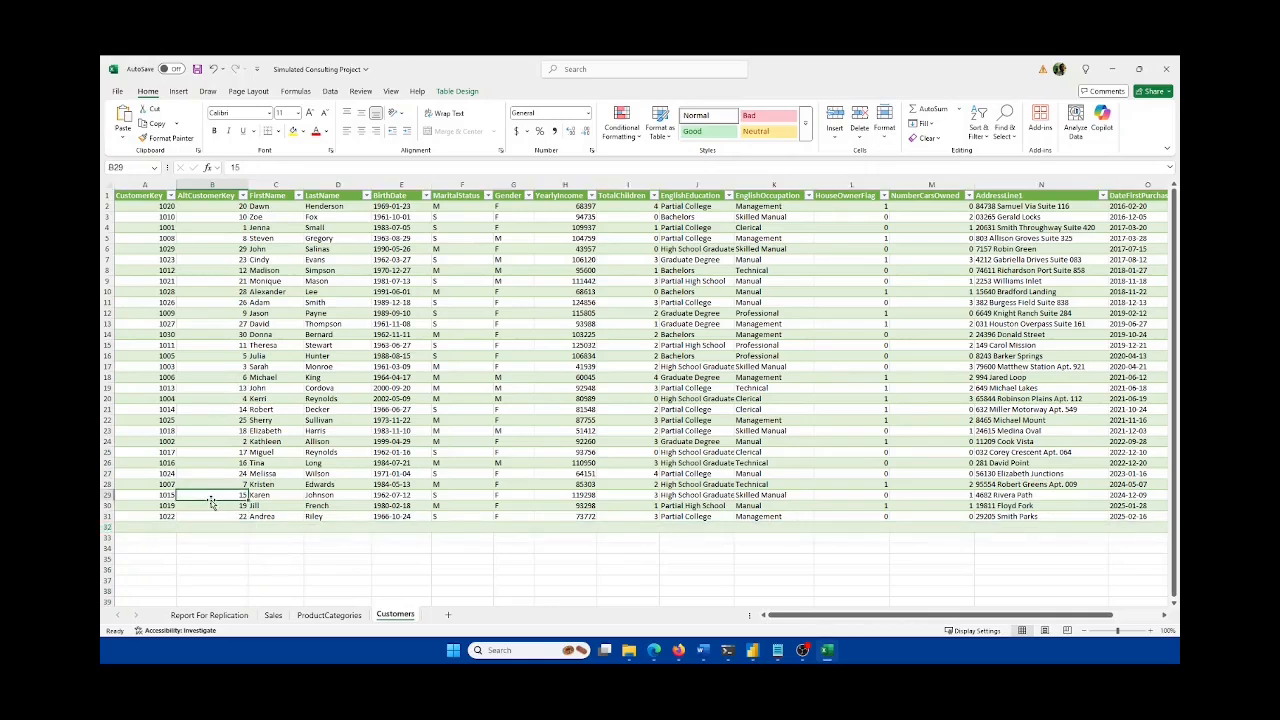
key("ctrl+s")
mouse_move(826, 655)
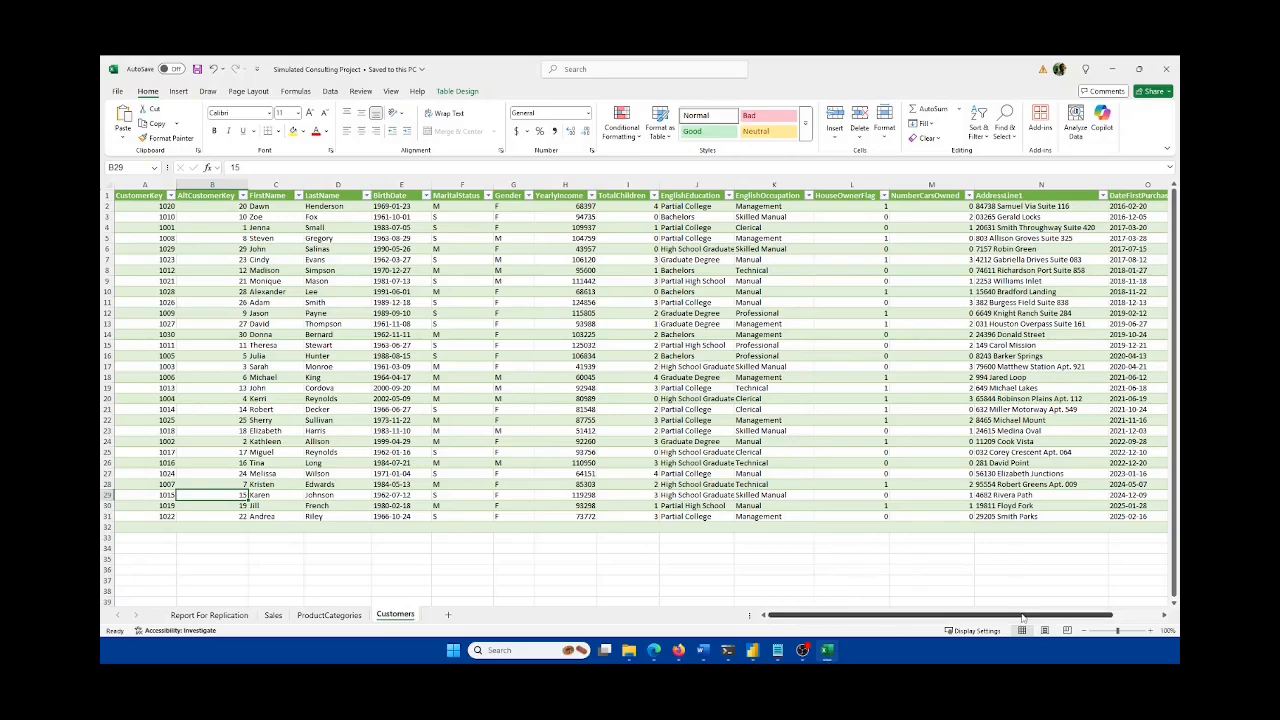
scroll(1080, 565, "right", 2)
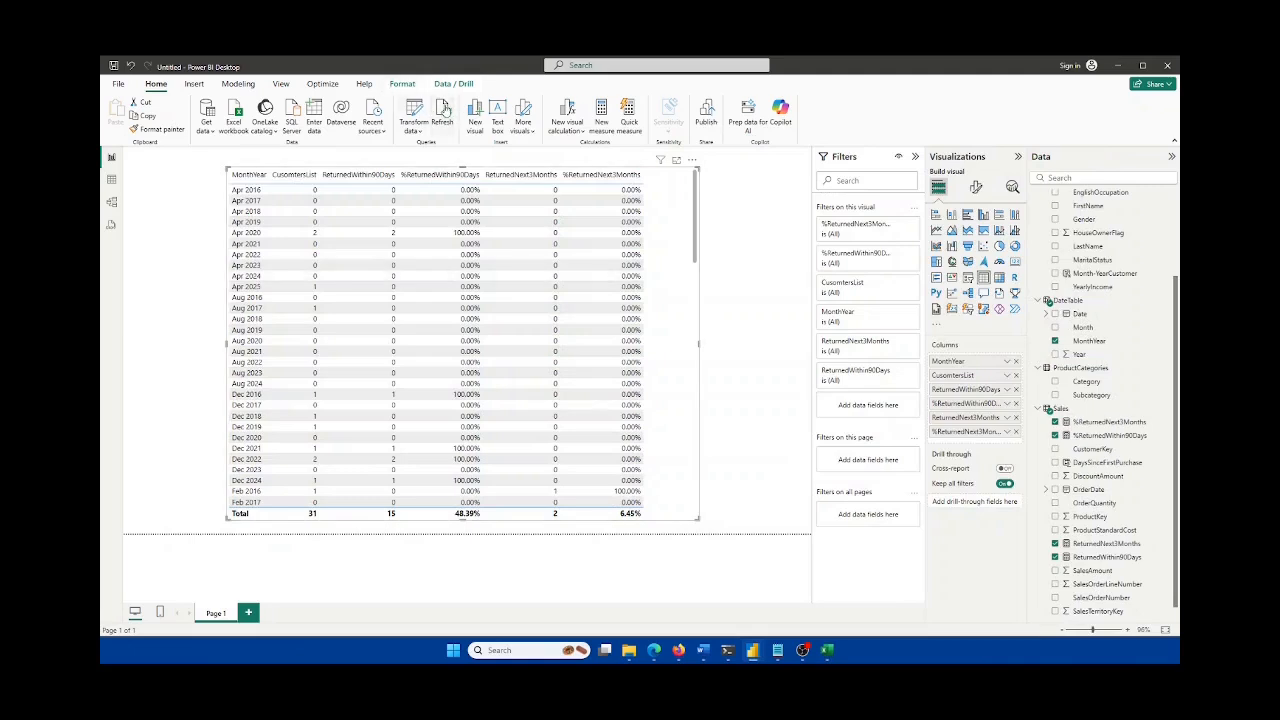
Step: Refresh Power BI's data, dismiss the blank CustomerKey load error, and return to Excel
left_click(446, 111)
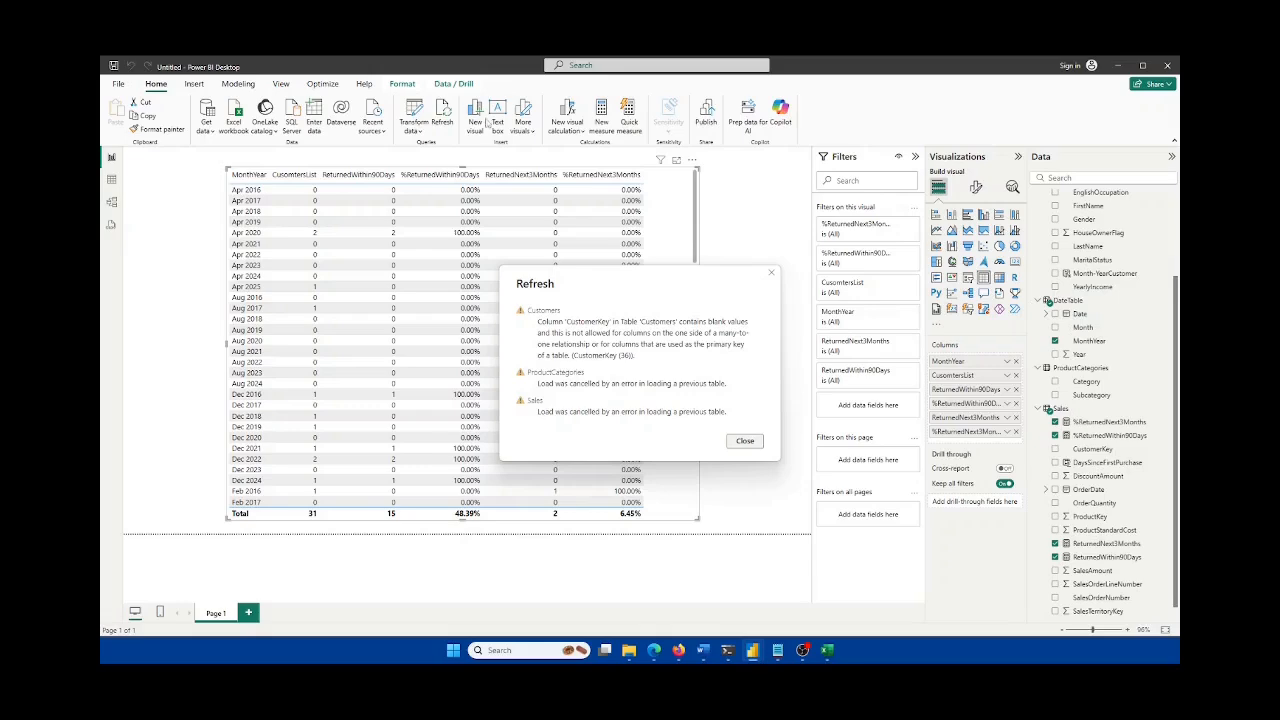
left_click(746, 441)
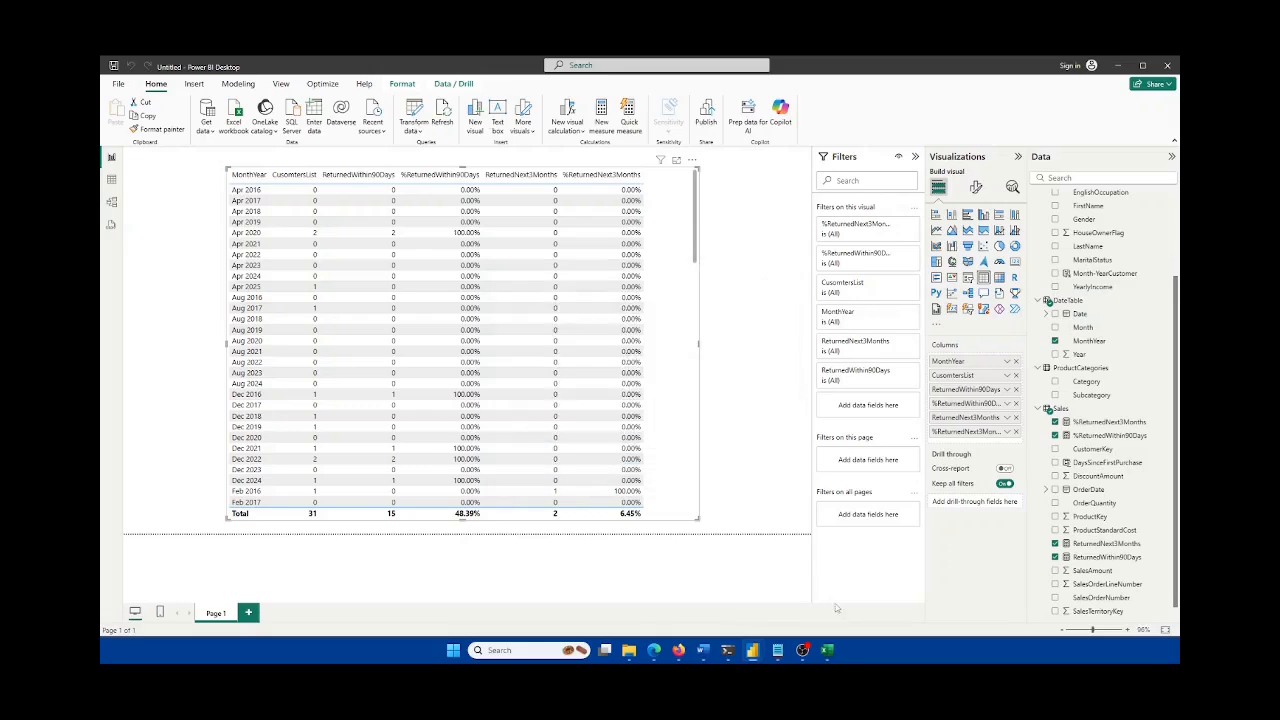
left_click(829, 651)
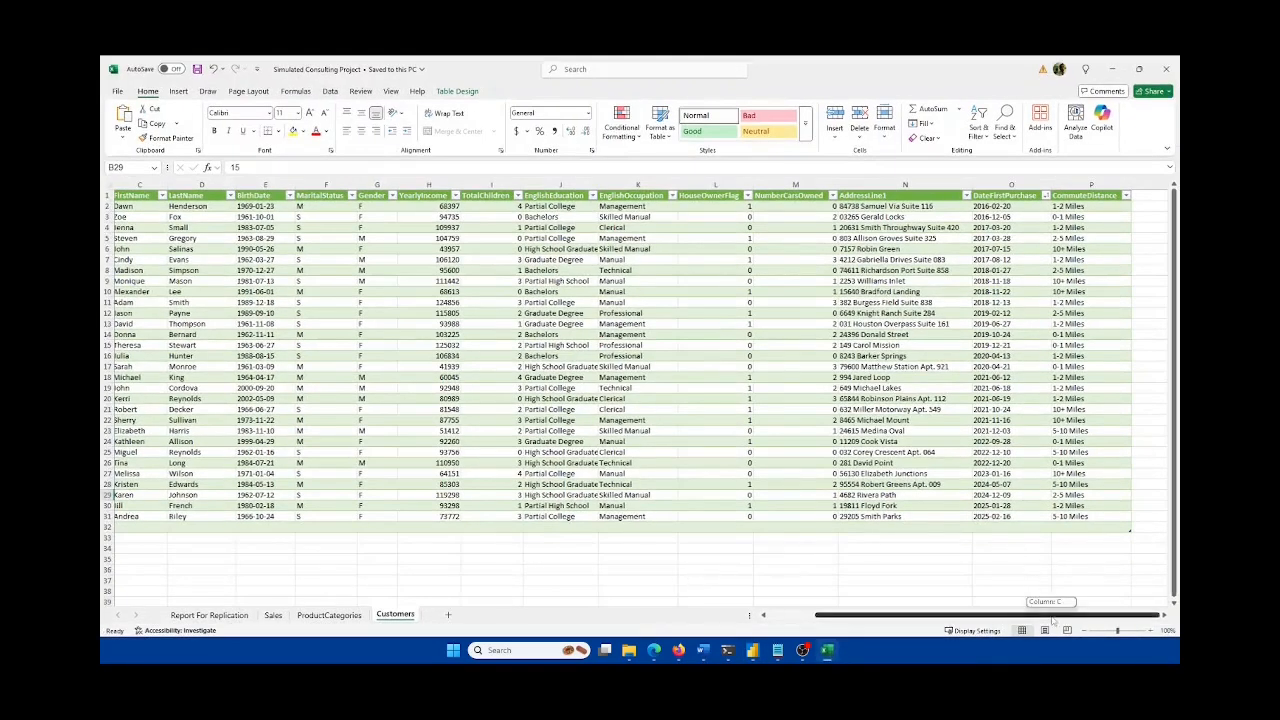
Step: Undo the deletion of row 32 in Excel's Customers table, then check the Power BI report
left_click(171, 527)
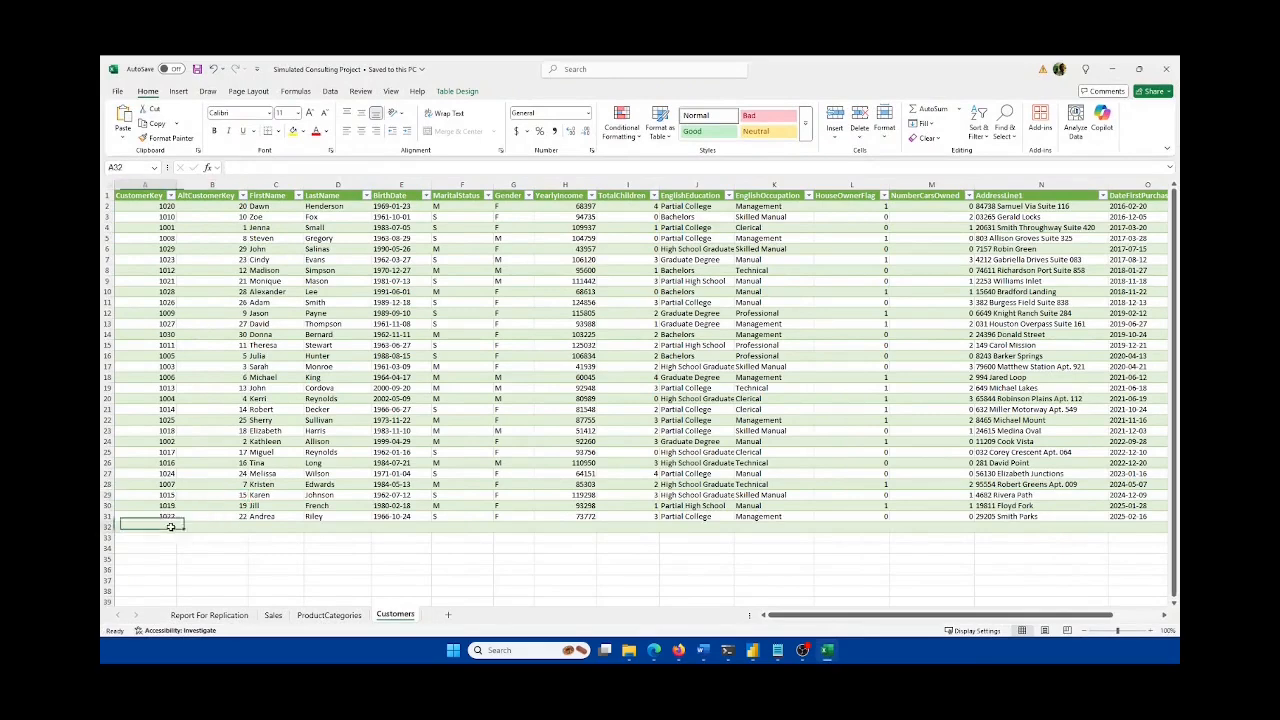
key("ctrl+z")
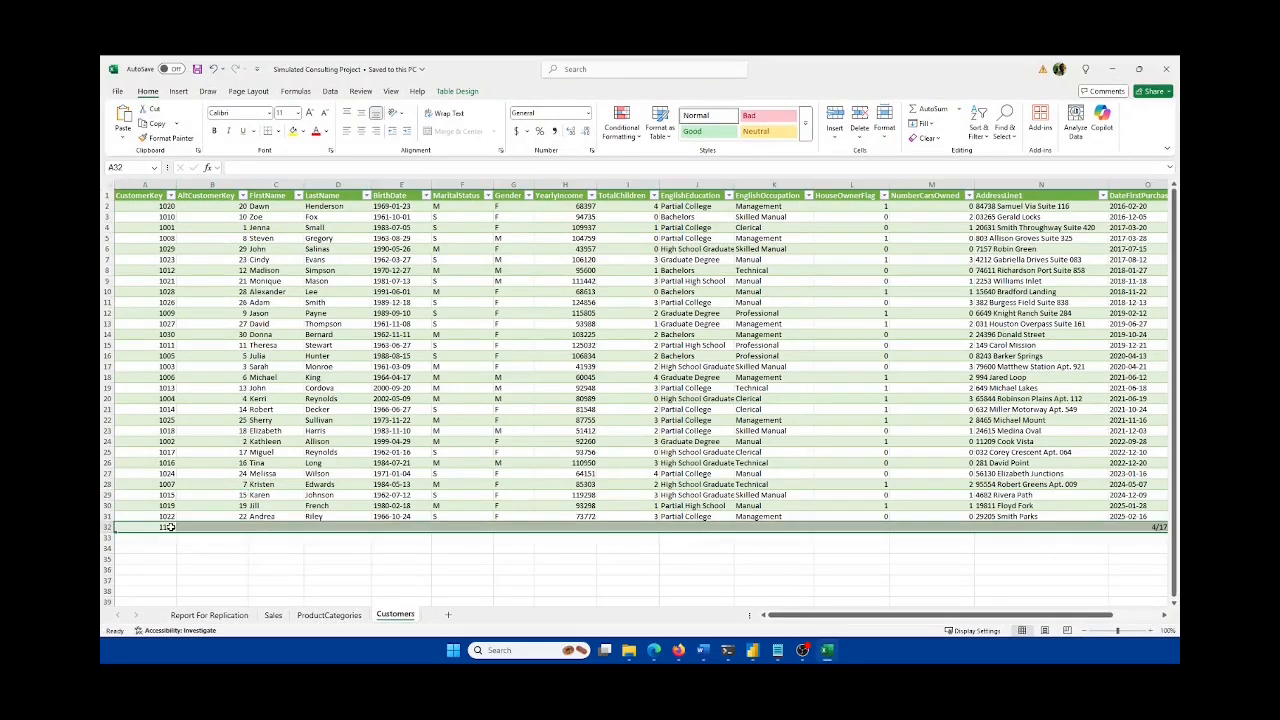
left_click(898, 527)
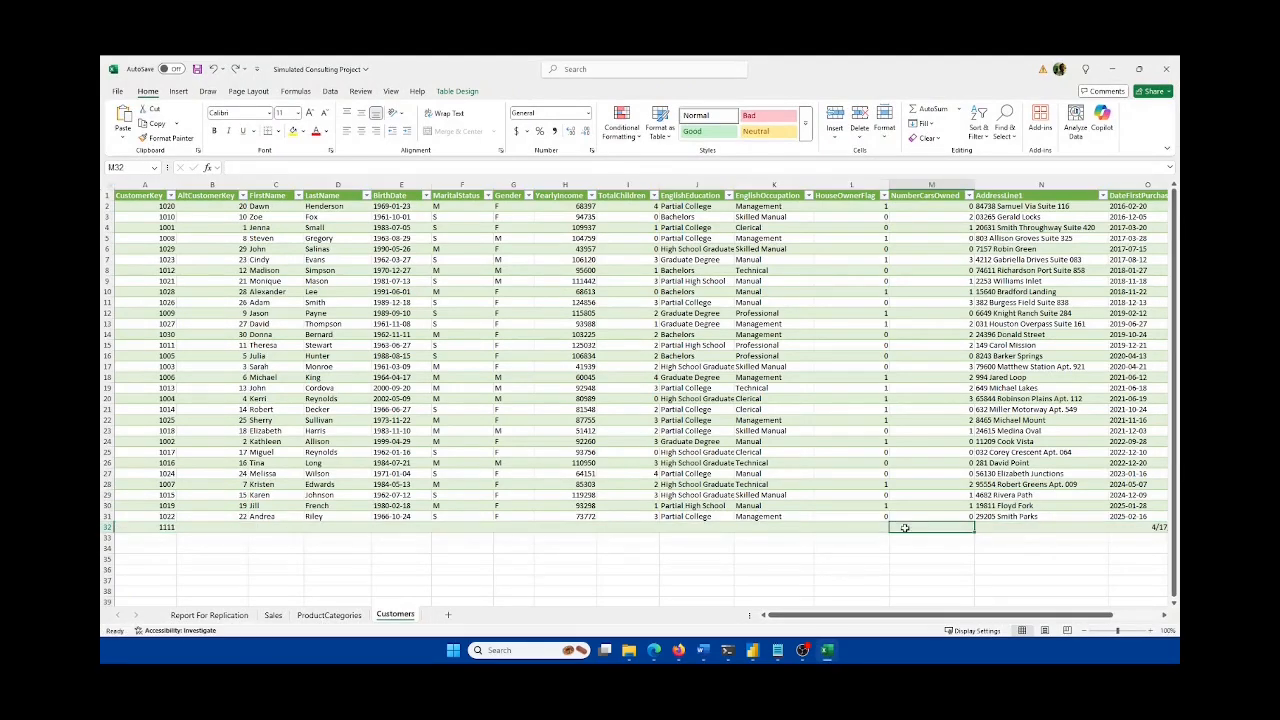
left_click(828, 655)
left_click(731, 370)
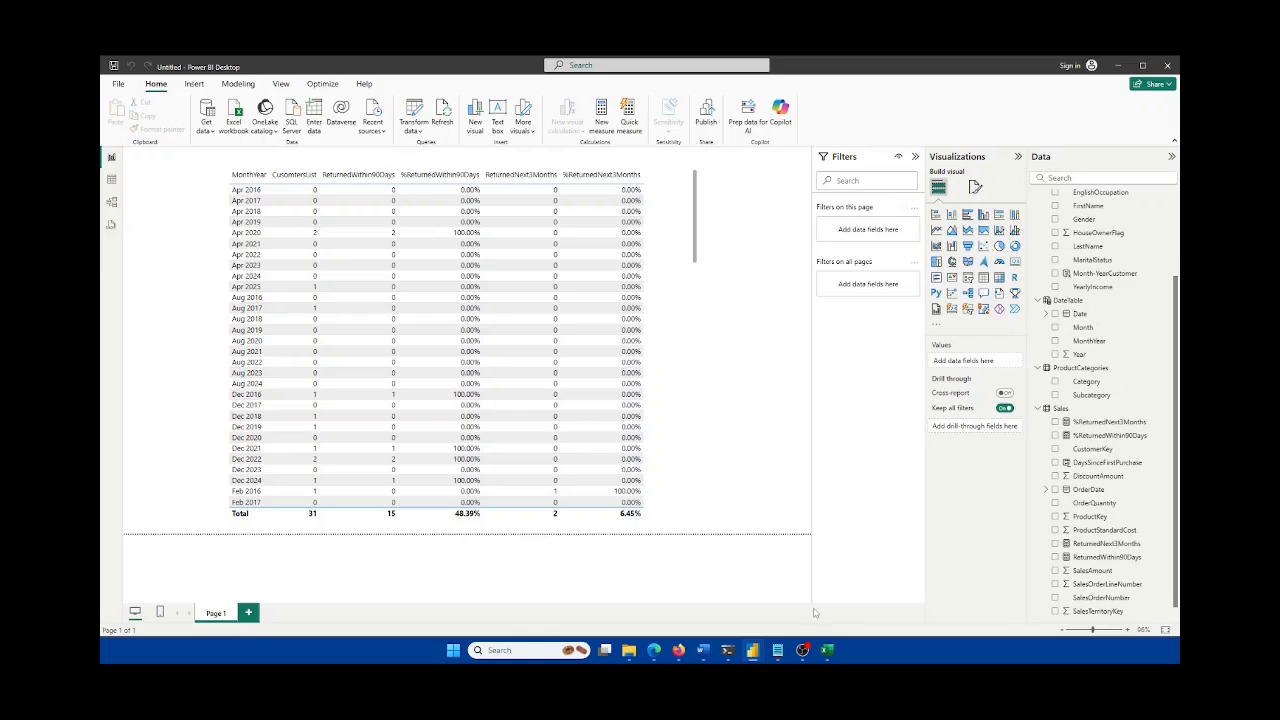
left_click(827, 650)
Step: Compare the Report For Replication sheet's headings with the Power BI returns table
left_click(212, 614)
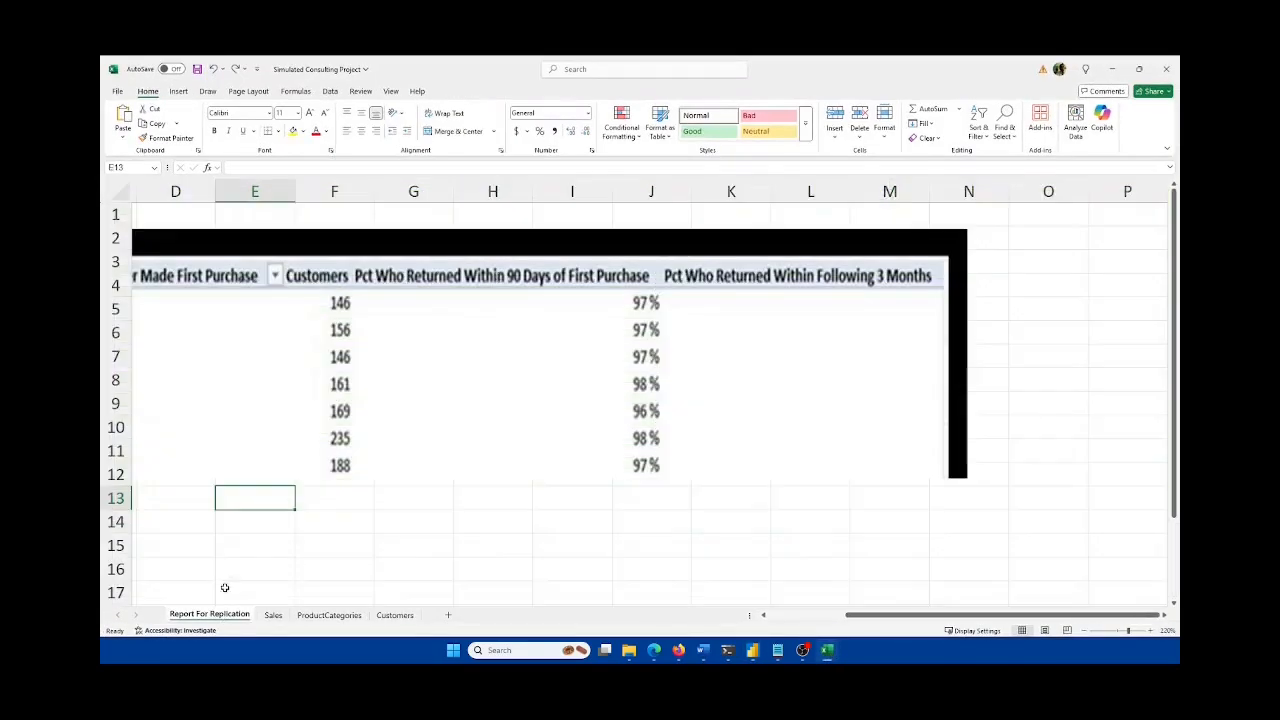
left_click_drag(850, 615, 746, 619)
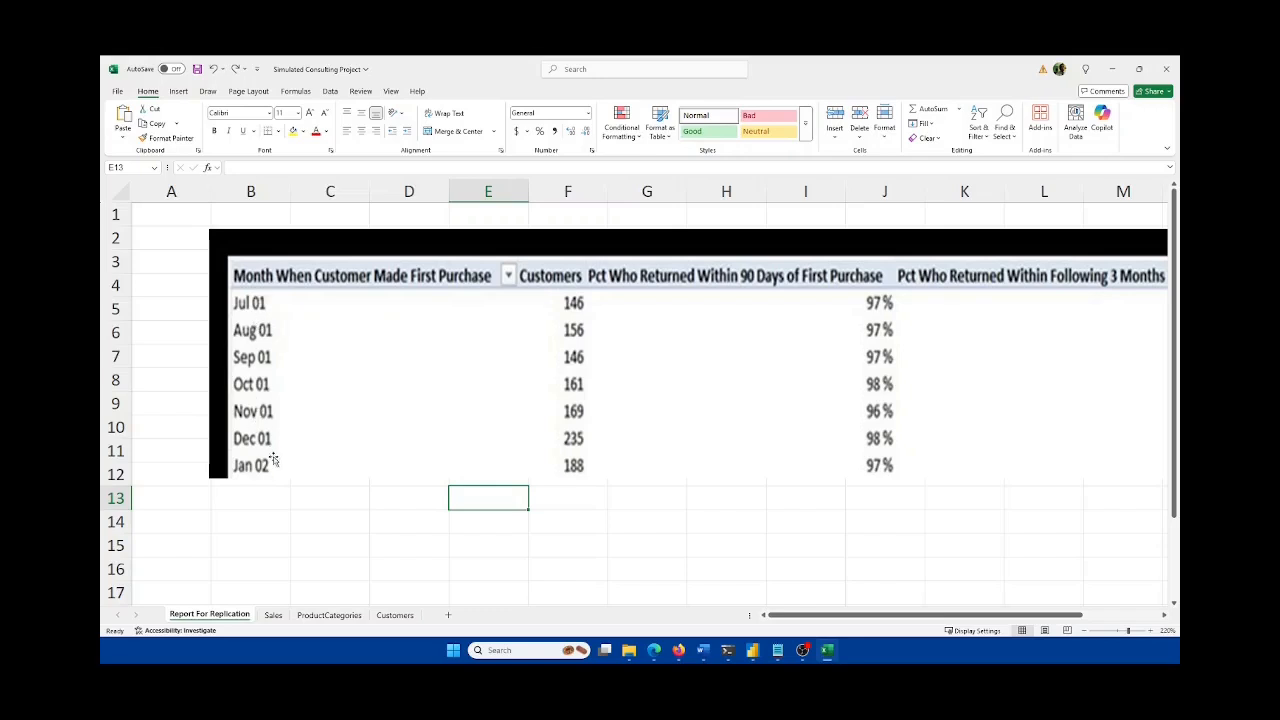
left_click(830, 650)
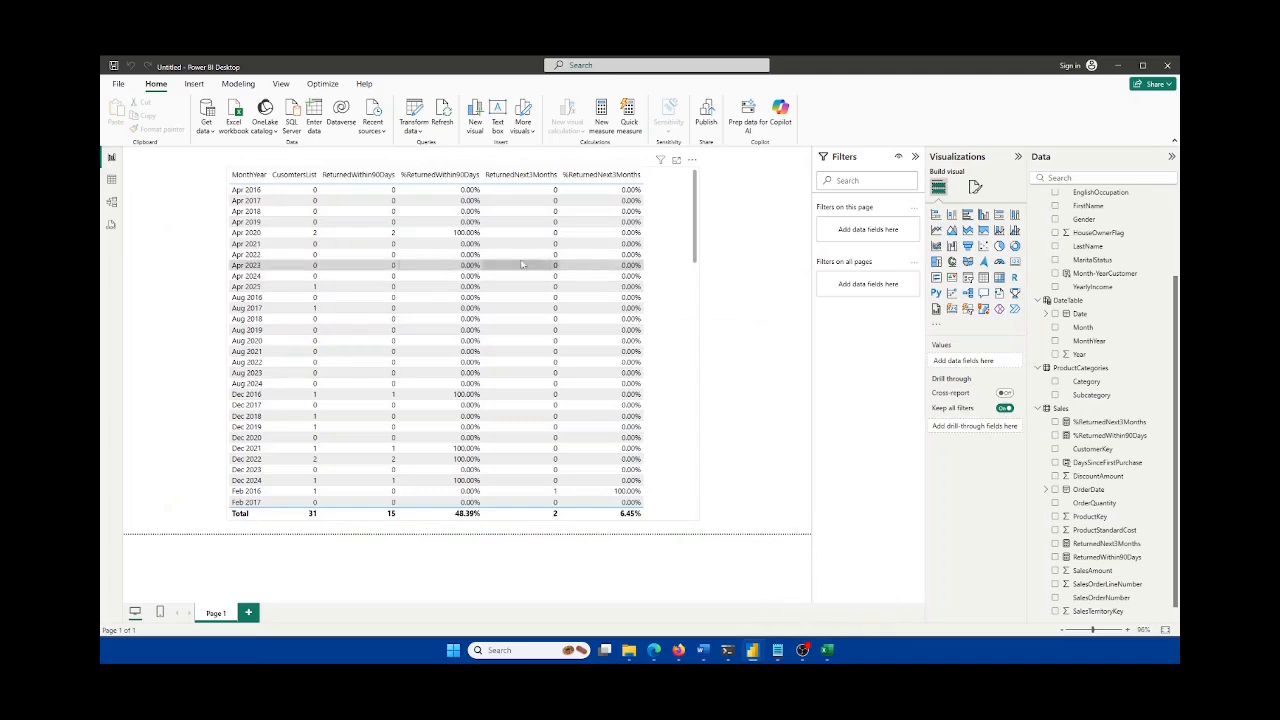
left_click(694, 300)
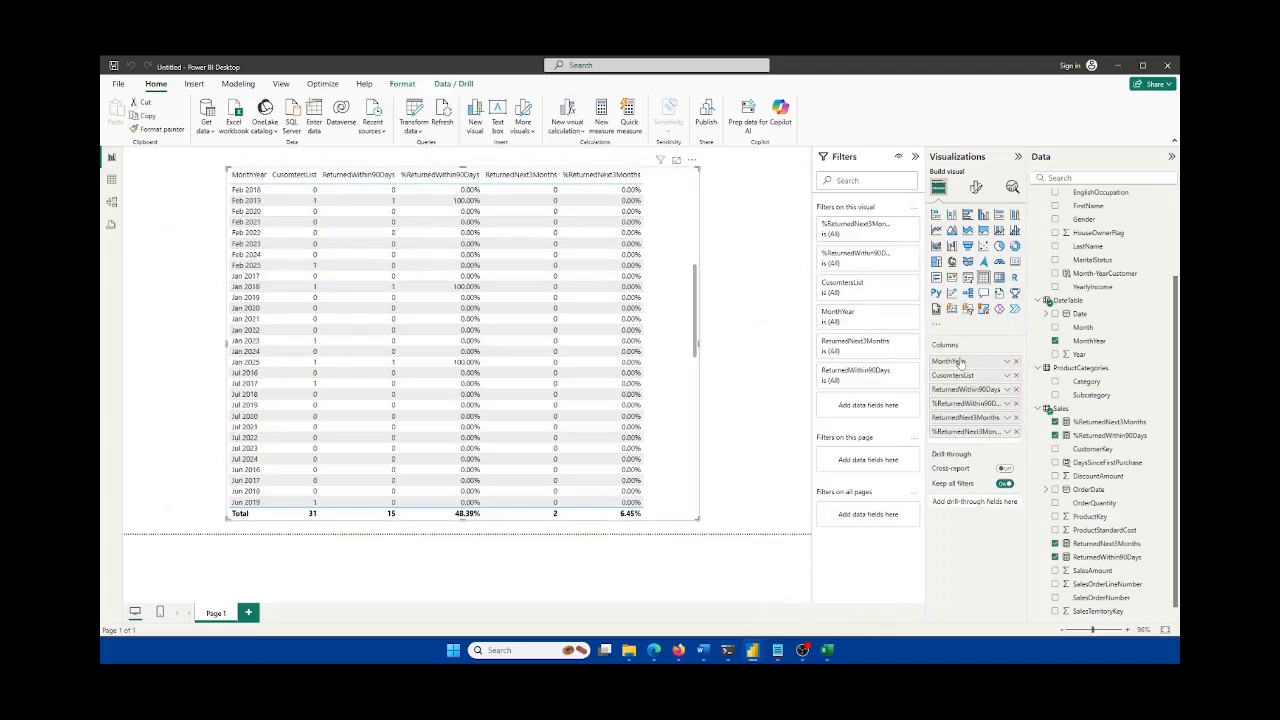
left_click(828, 651)
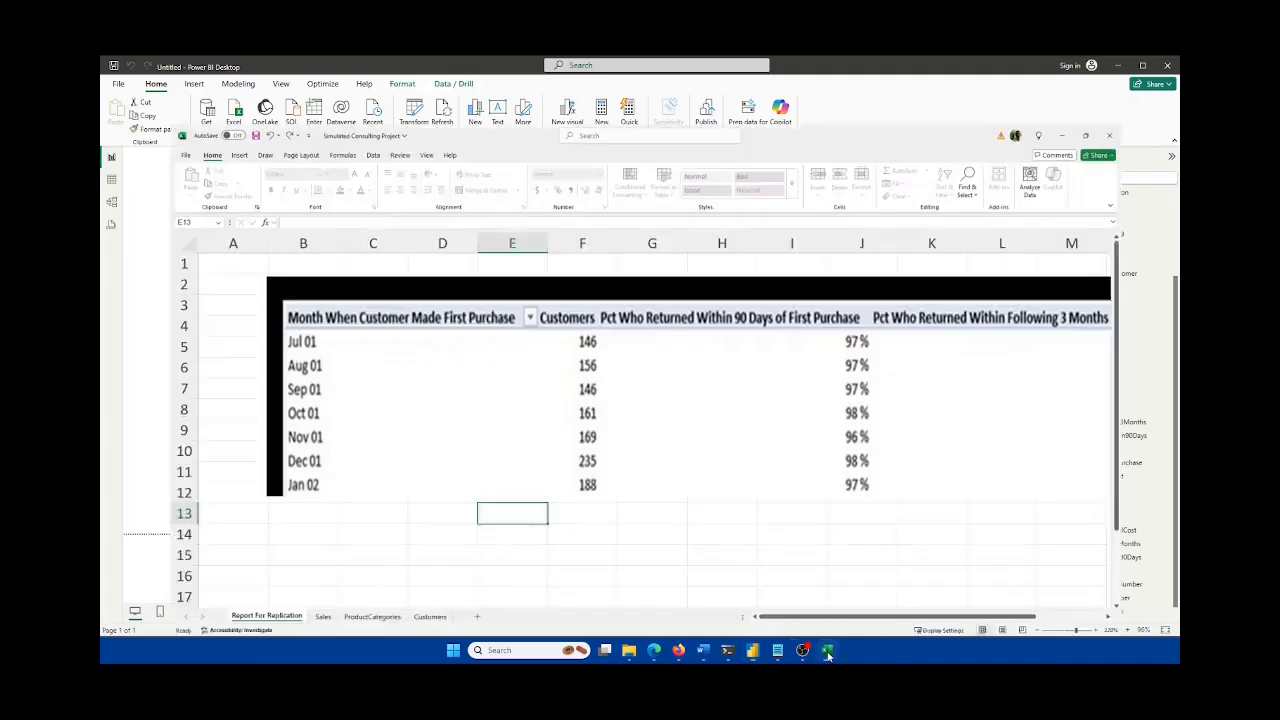
Step: Bring up the Word requirements document at its Key Measures list
left_click(828, 651)
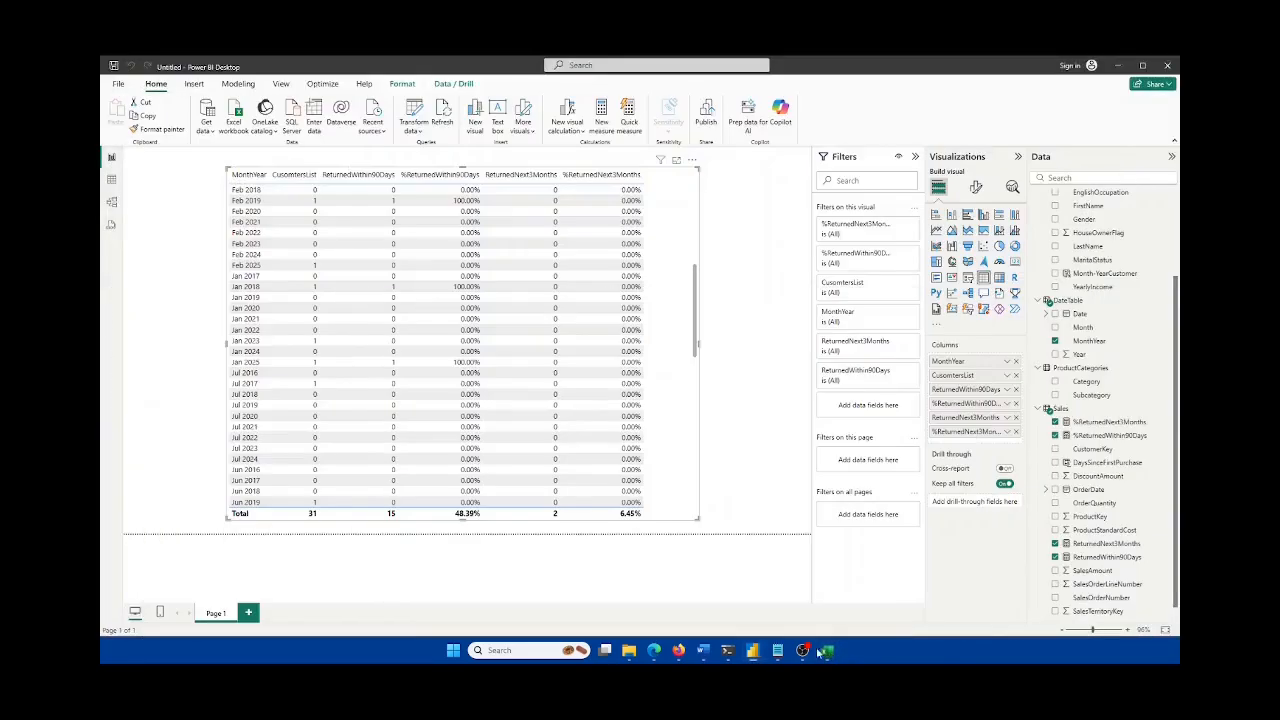
left_click(705, 650)
scroll(323, 540, "up", 2)
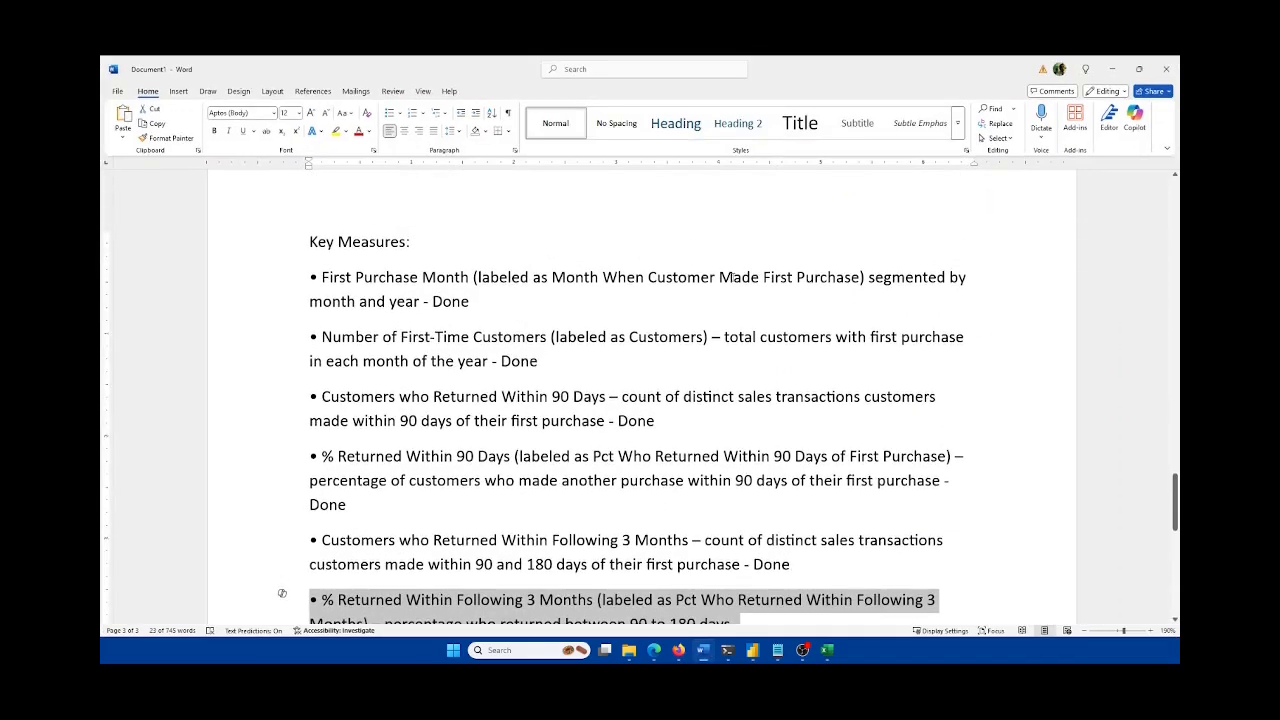
Step: Rename the table's MonthYear column to 'Month When Customer Made First Purchase' using the Word label
left_click_drag(857, 277, 566, 283)
key("ctrl+c")
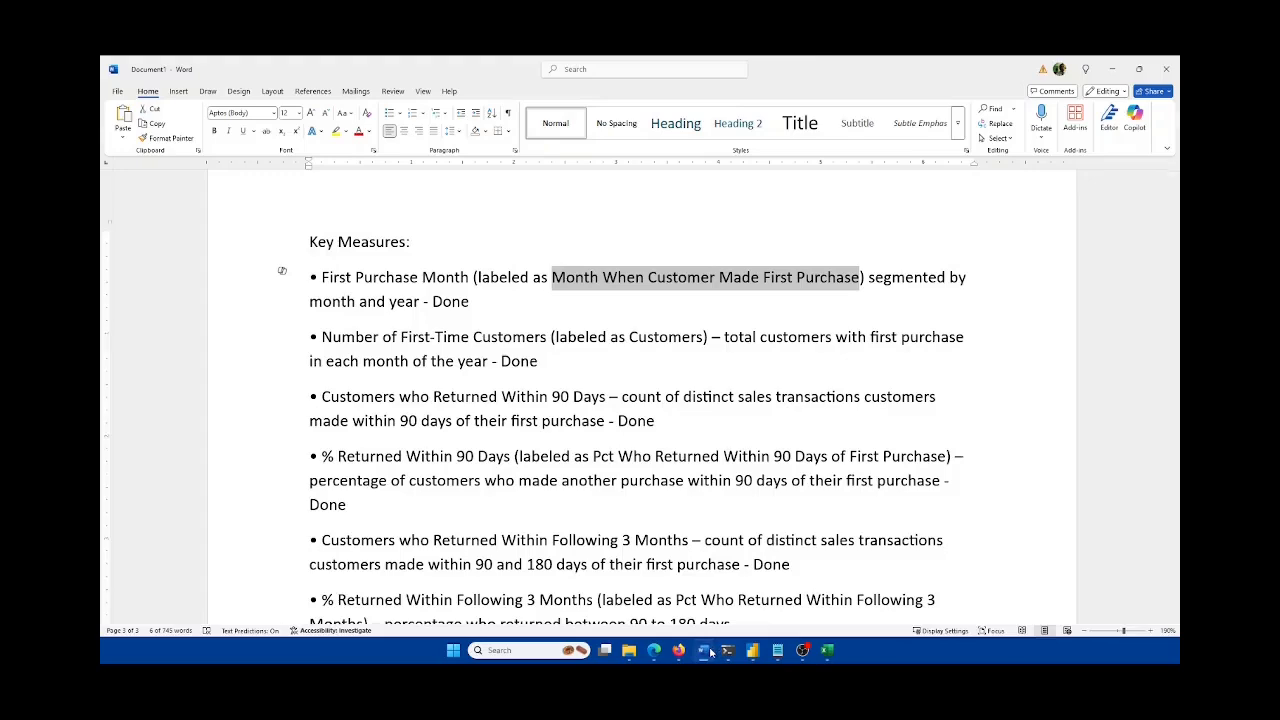
left_click(705, 650)
double_click(955, 361)
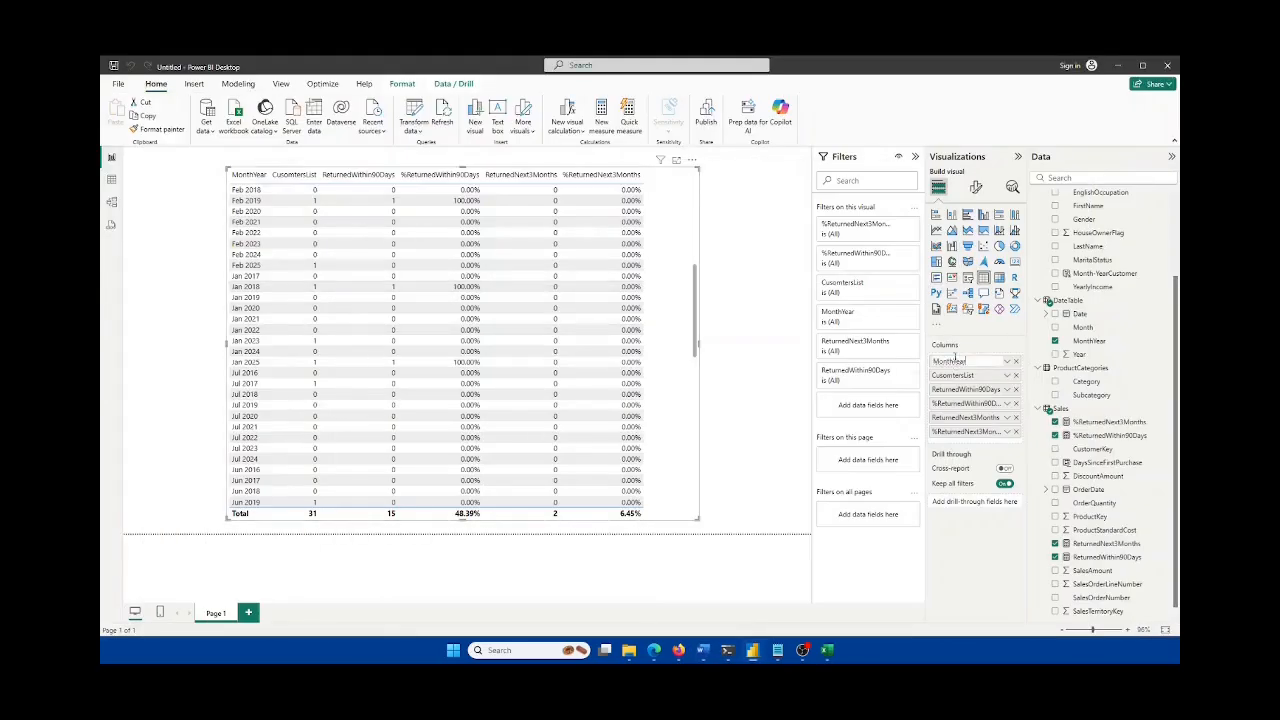
double_click(957, 360)
key("ctrl+v")
key("Return")
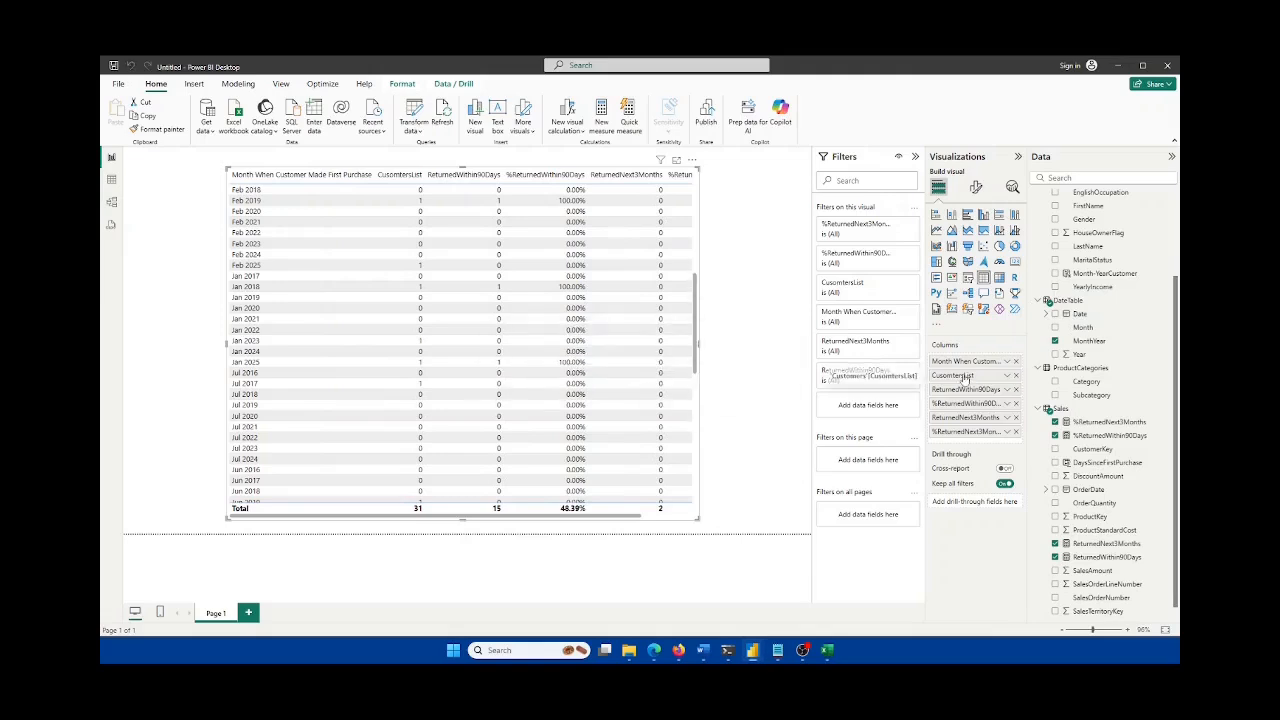
Step: Rename the customer list column to 'Customers'
double_click(964, 376)
double_click(964, 376)
type("C")
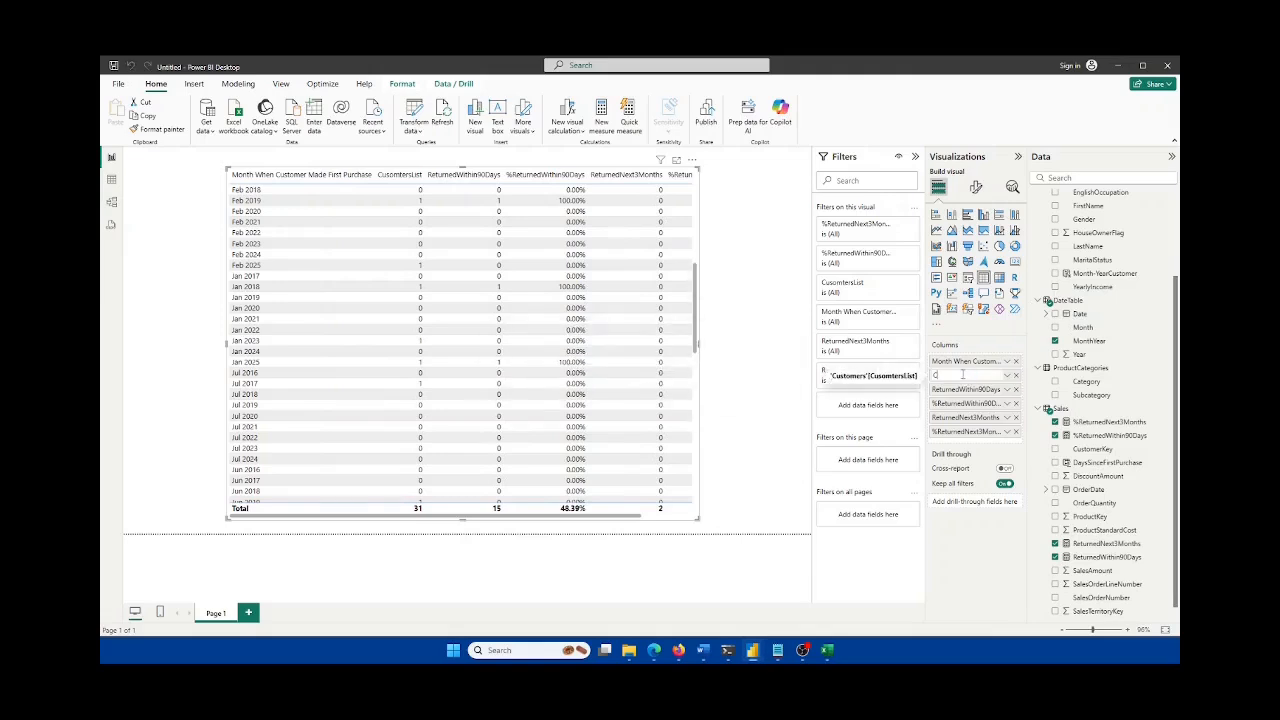
type("ustomers")
key("Return")
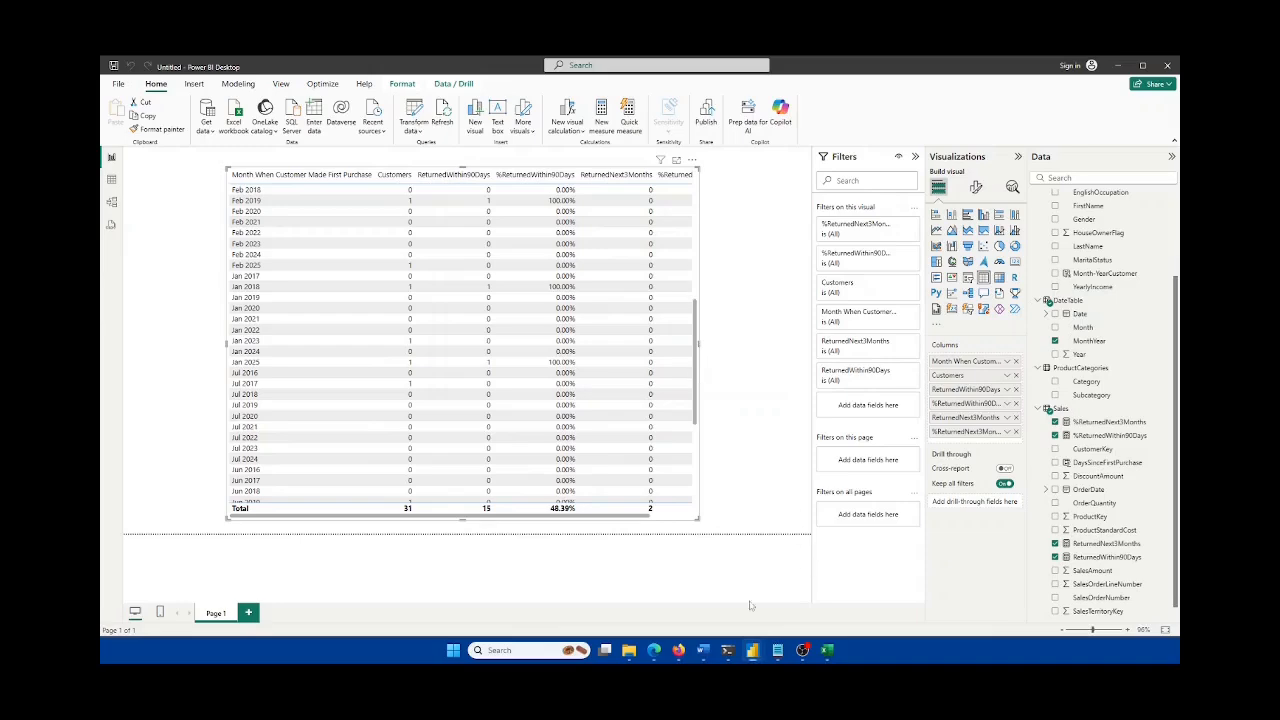
Step: Copy the label 'Customers who Returned Within 90 Days' from the Word document
left_click(715, 651)
scroll(452, 322, "down", 1)
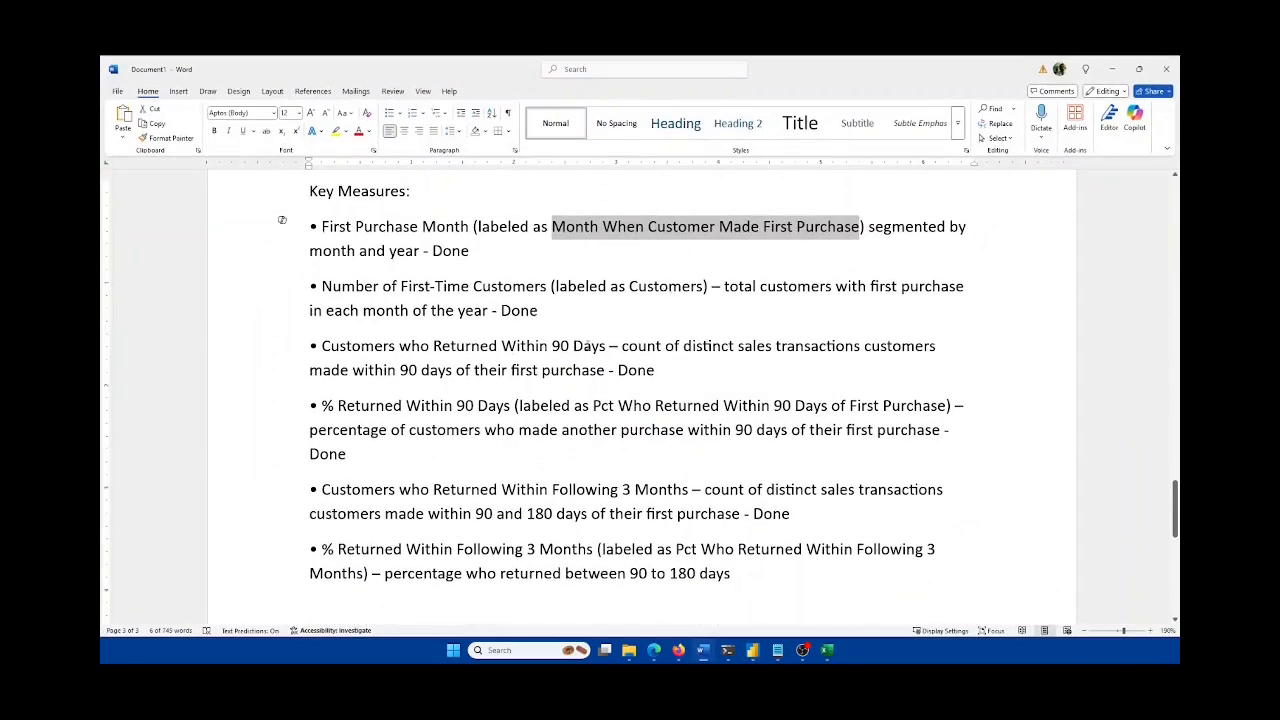
left_click_drag(608, 346, 321, 346)
key("ctrl+c")
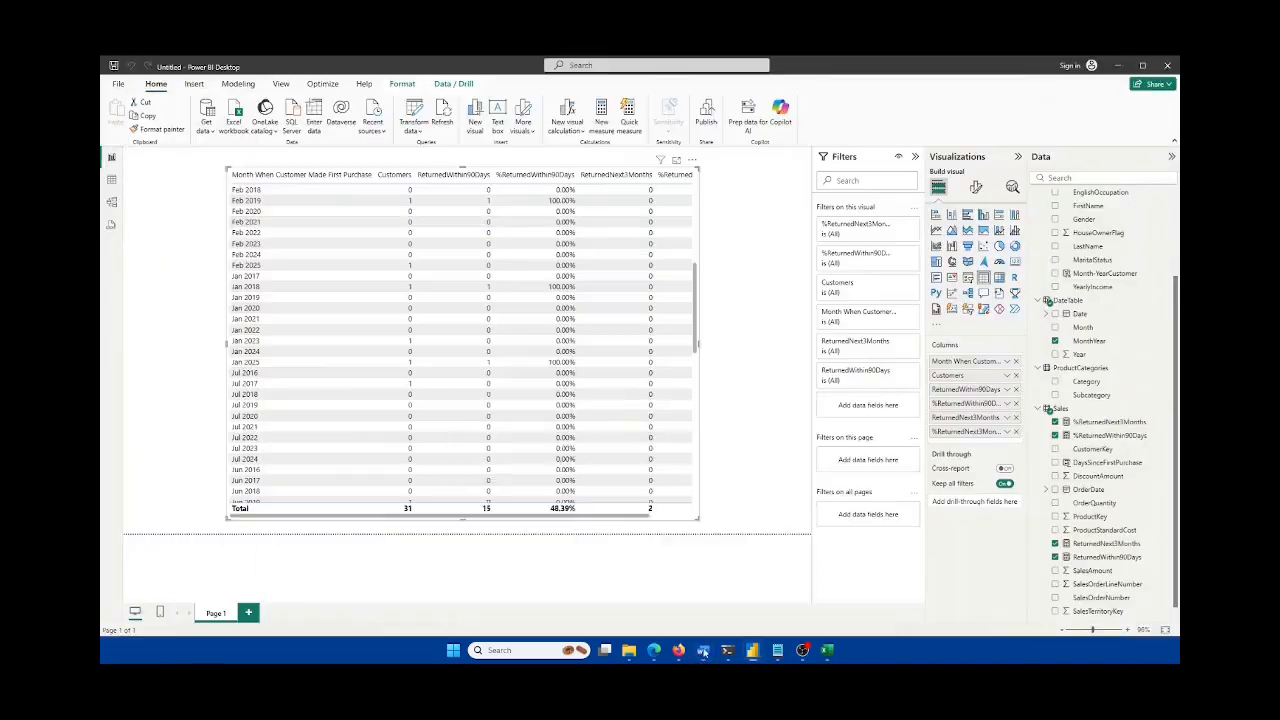
left_click(703, 651)
Step: Rename ReturnedWithin90Days to 'Customers who Returned Within 90 Days'
double_click(964, 389)
key("ctrl+v")
key("Return")
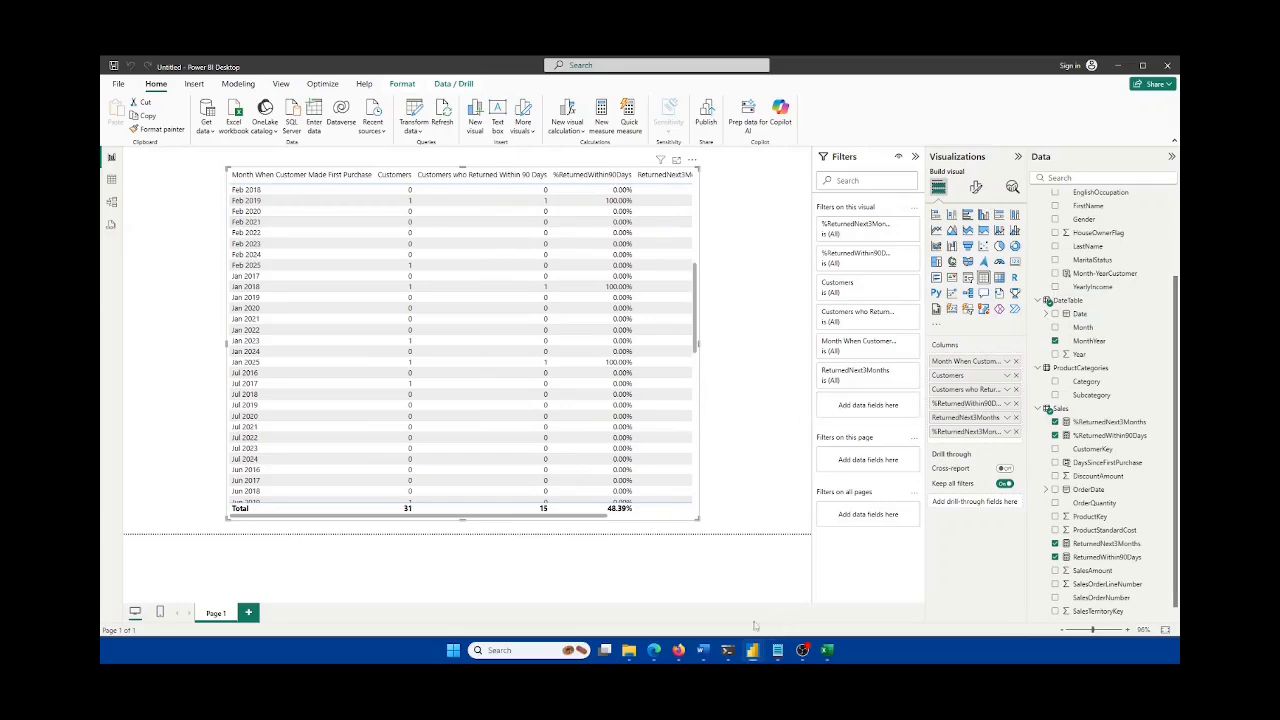
Step: Rename %ReturnedWithin90Days to 'Pct Who Returned Within 90 Days of First Purchase'
left_click(703, 650)
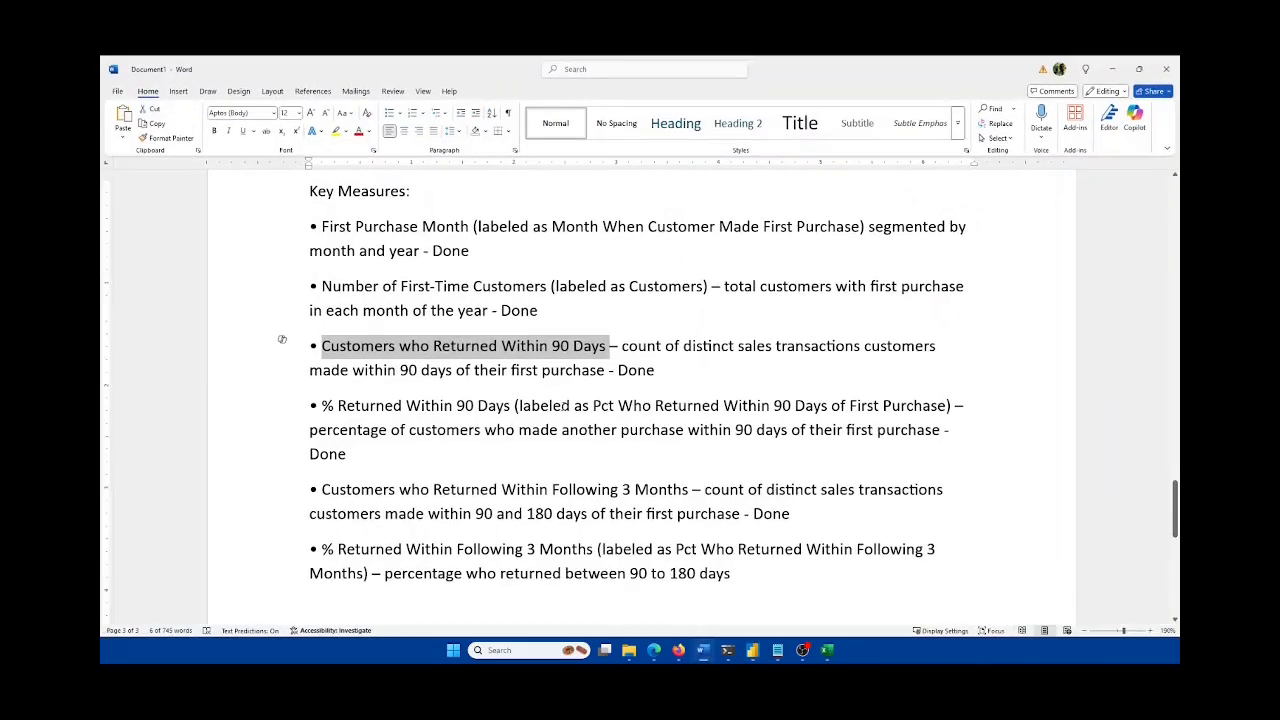
left_click_drag(594, 405, 946, 405)
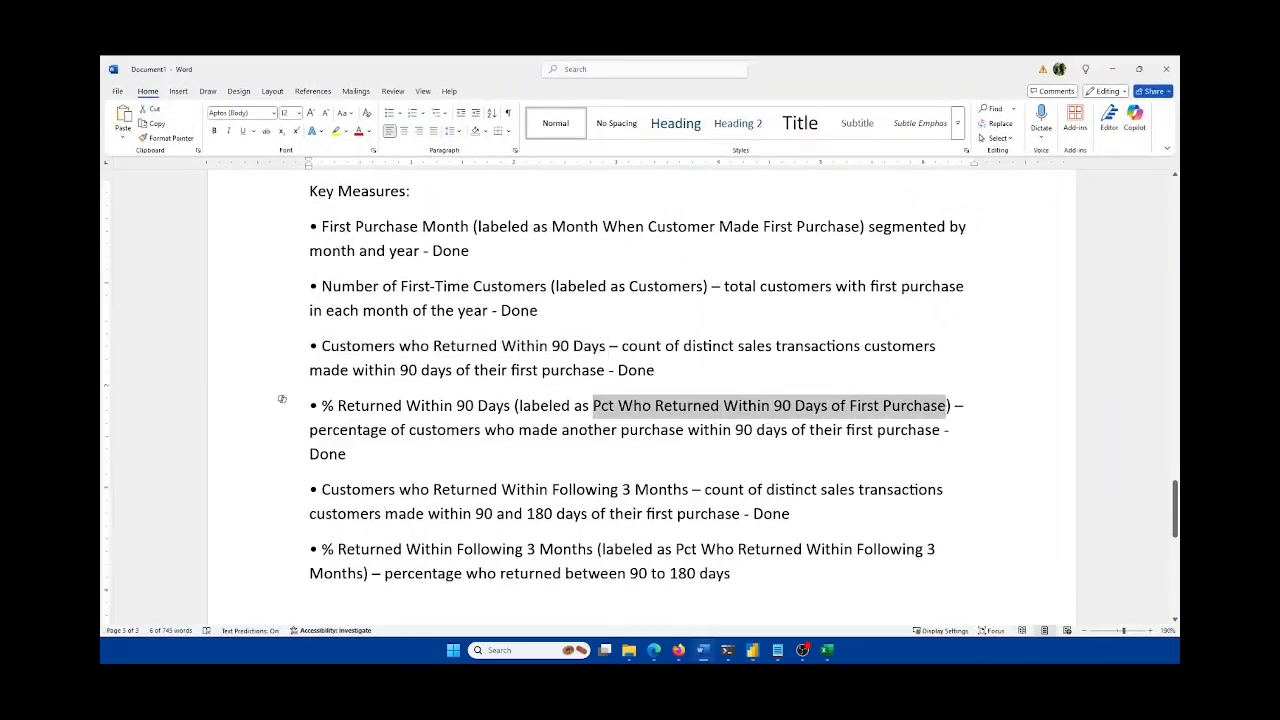
left_click(703, 650)
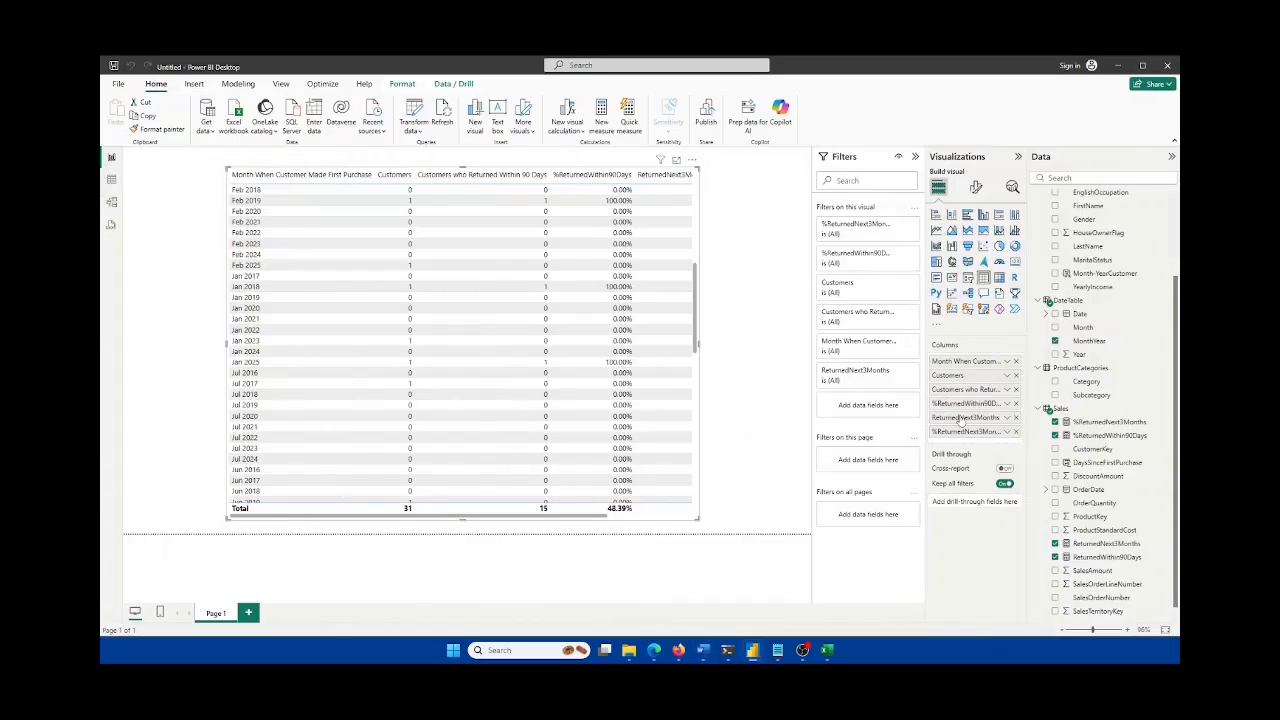
double_click(968, 403)
key("ctrl+a")
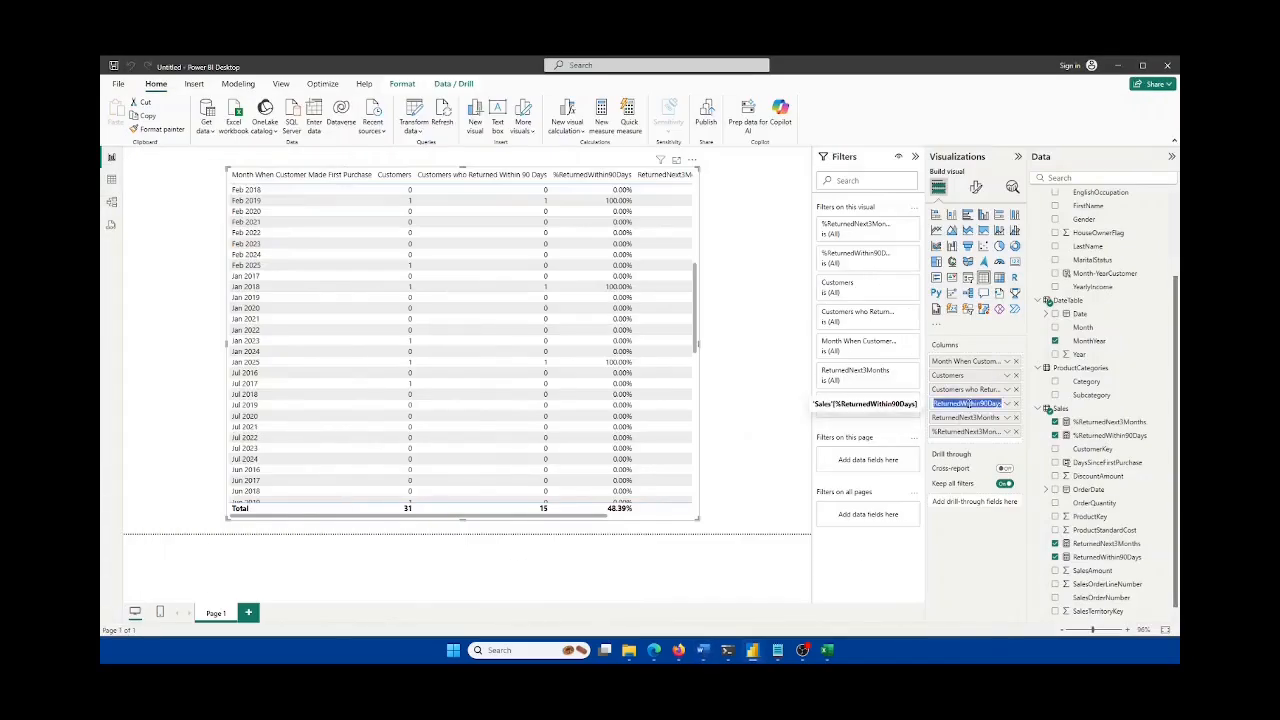
key("ctrl+v")
key("Return")
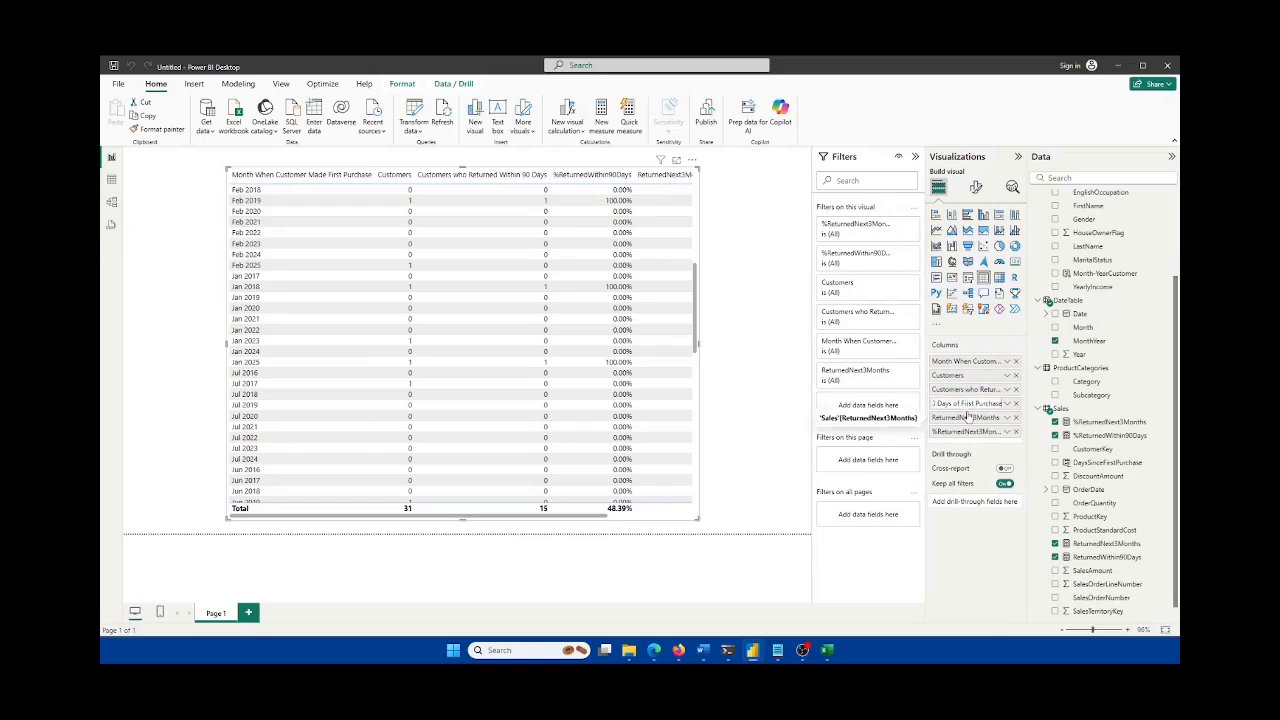
Step: Rename ReturnedNext3Months to 'Customers who Returned Within Following 3 Months'
double_click(964, 389)
key("ctrl+a")
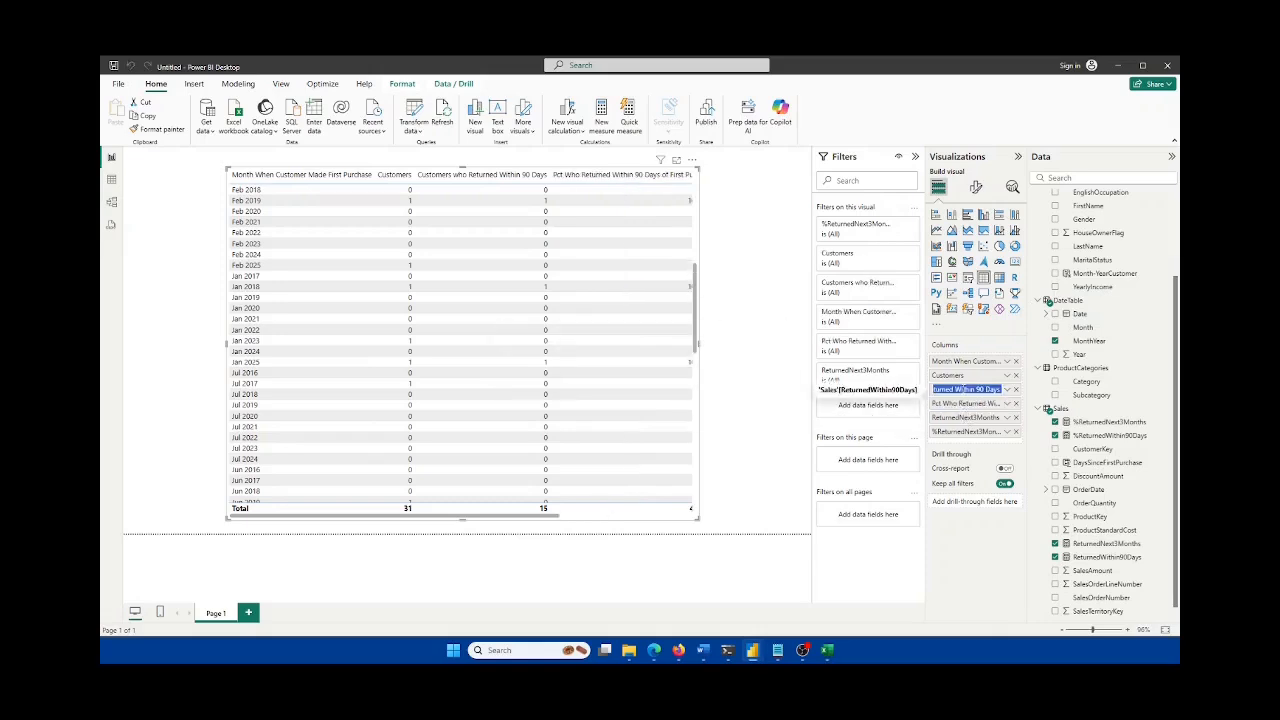
left_click(703, 650)
left_click(679, 451)
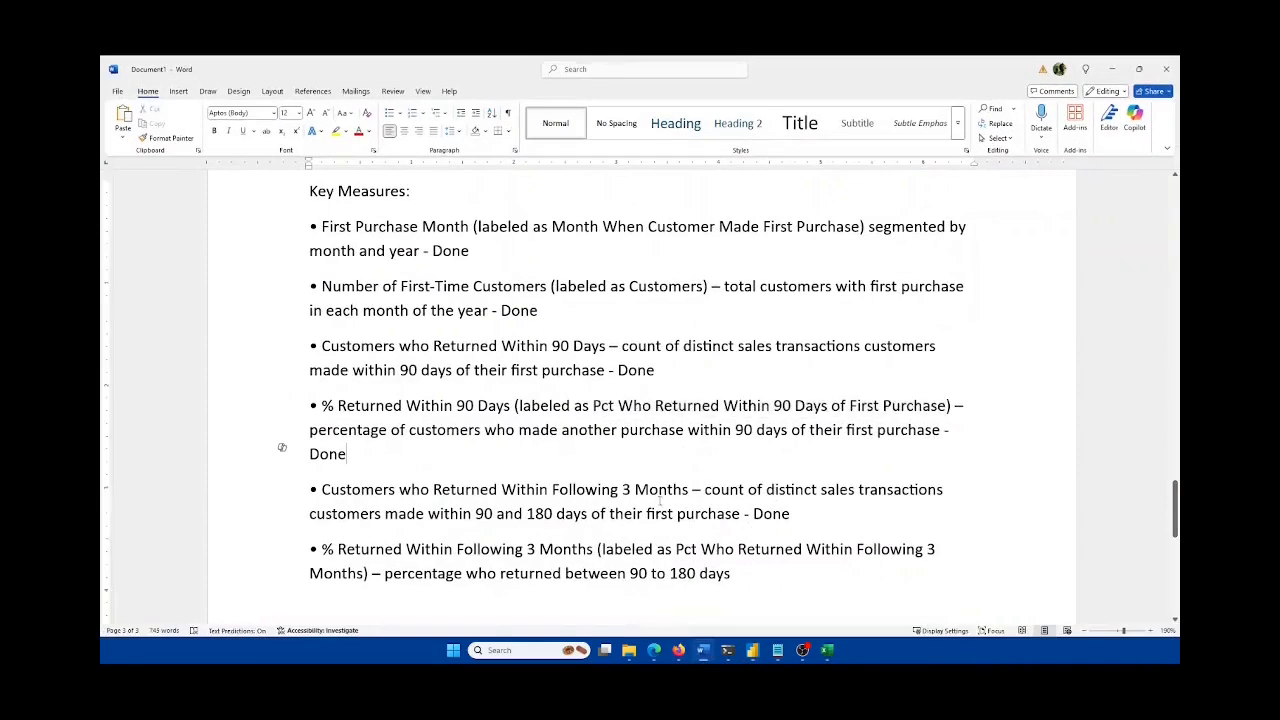
left_click_drag(690, 490, 321, 490)
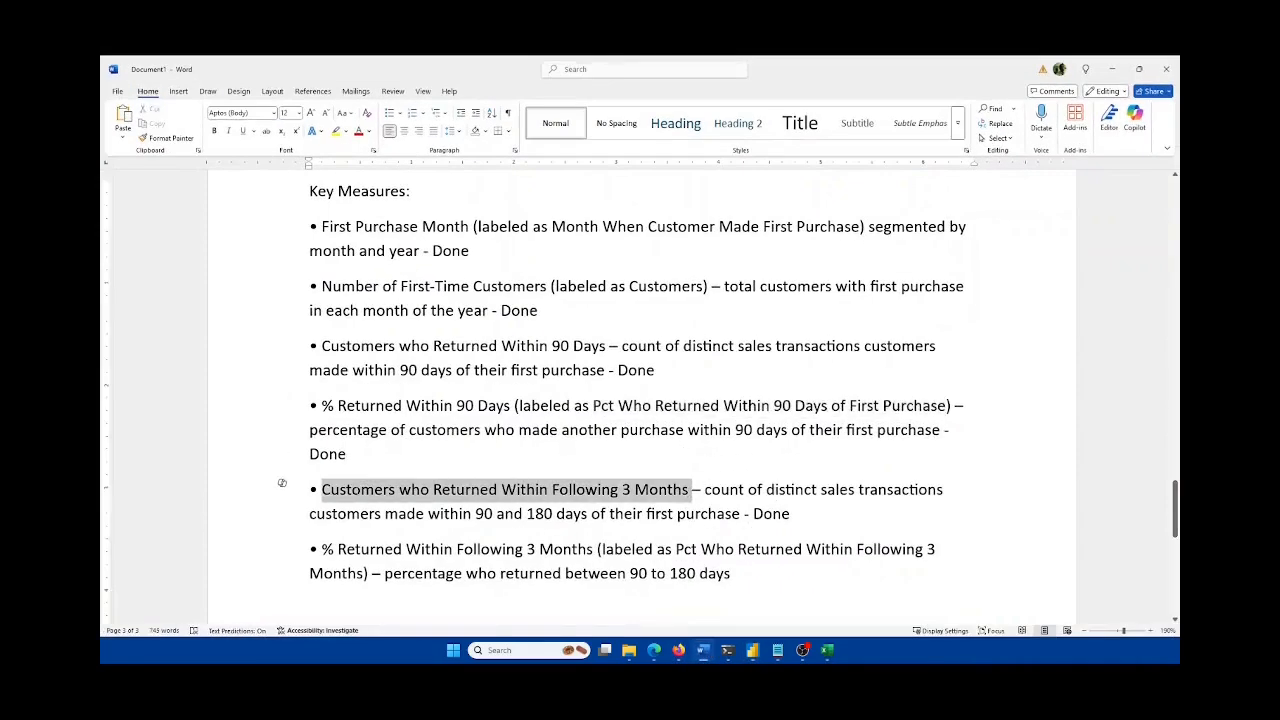
key("alt+Tab")
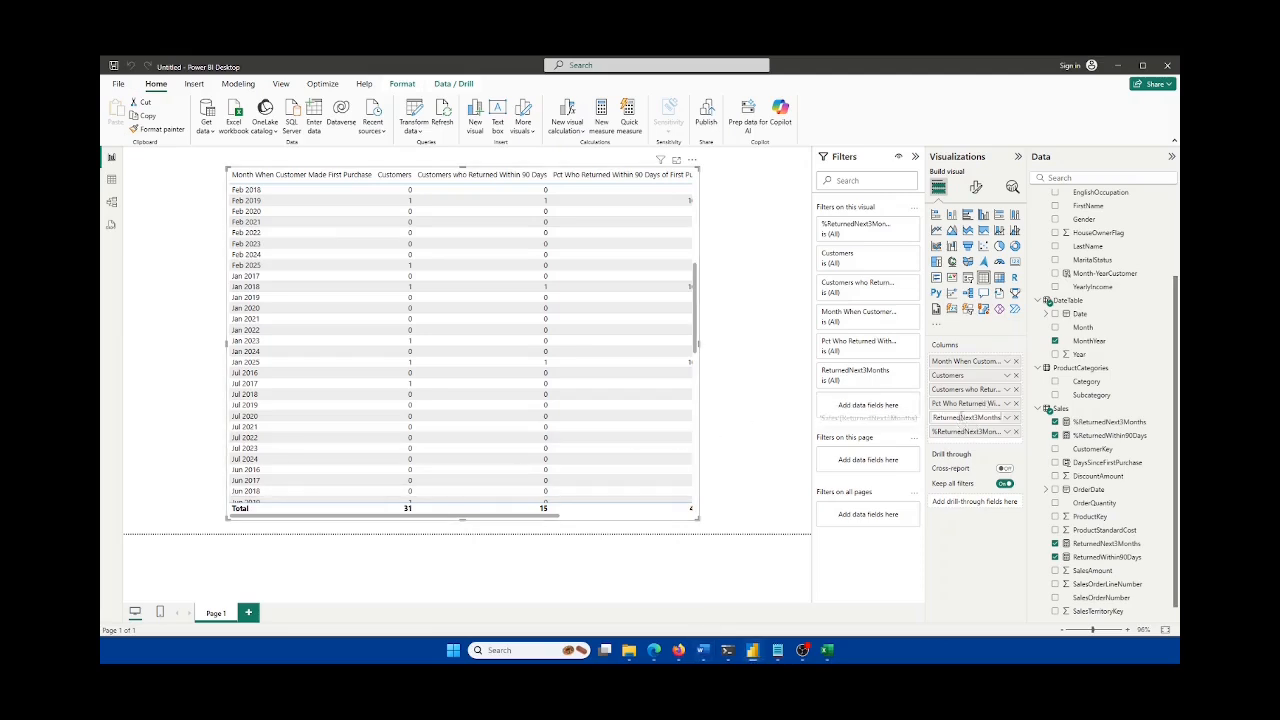
double_click(965, 417)
key("ctrl+v")
key("Return")
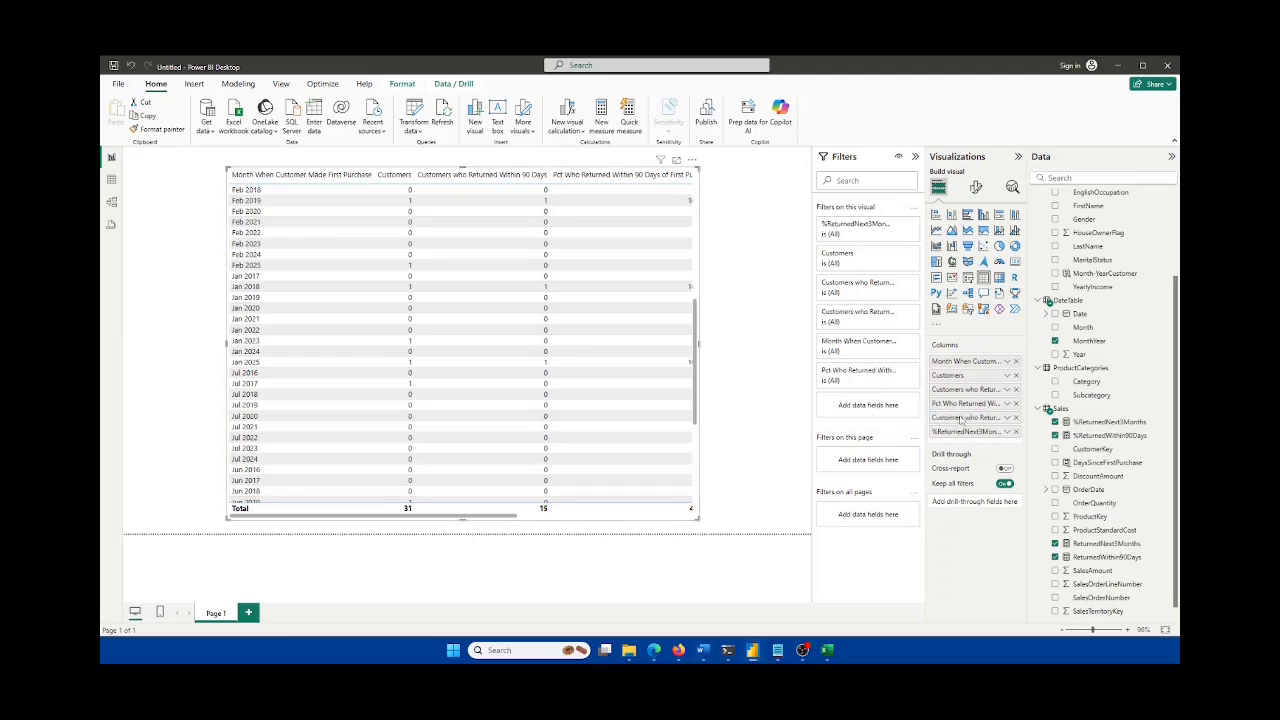
Step: Rename %ReturnedNext3Months to 'Pct Who Returned Within Following 3 Months'
key("alt+Tab")
left_click(650, 488)
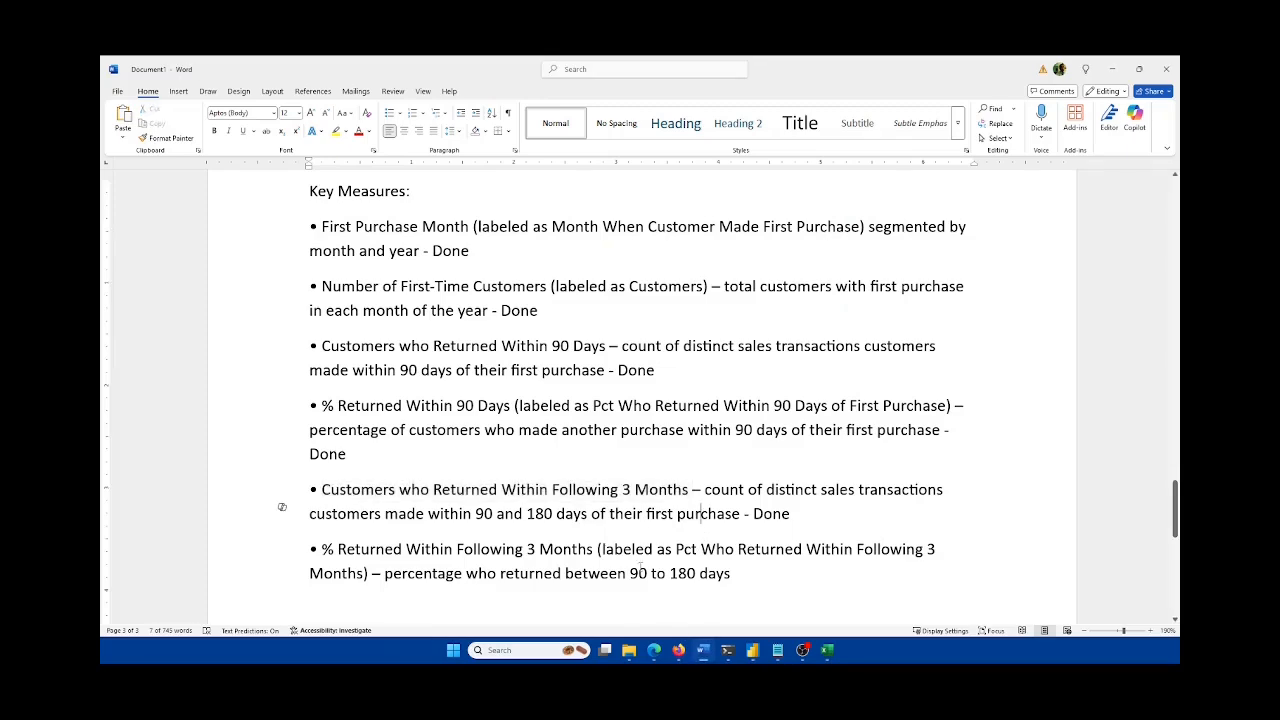
left_click_drag(676, 549, 362, 574)
key("ctrl+c")
left_click(704, 648)
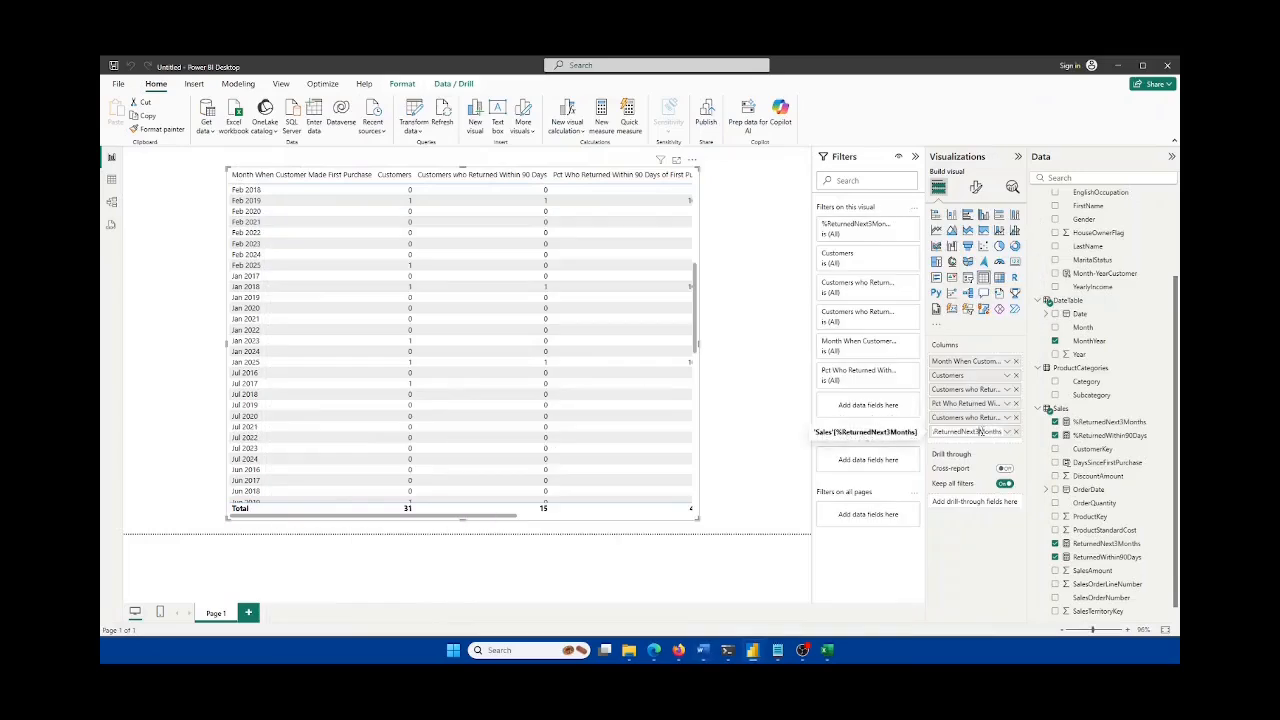
key("ctrl+a")
key("ctrl+v")
key("Return")
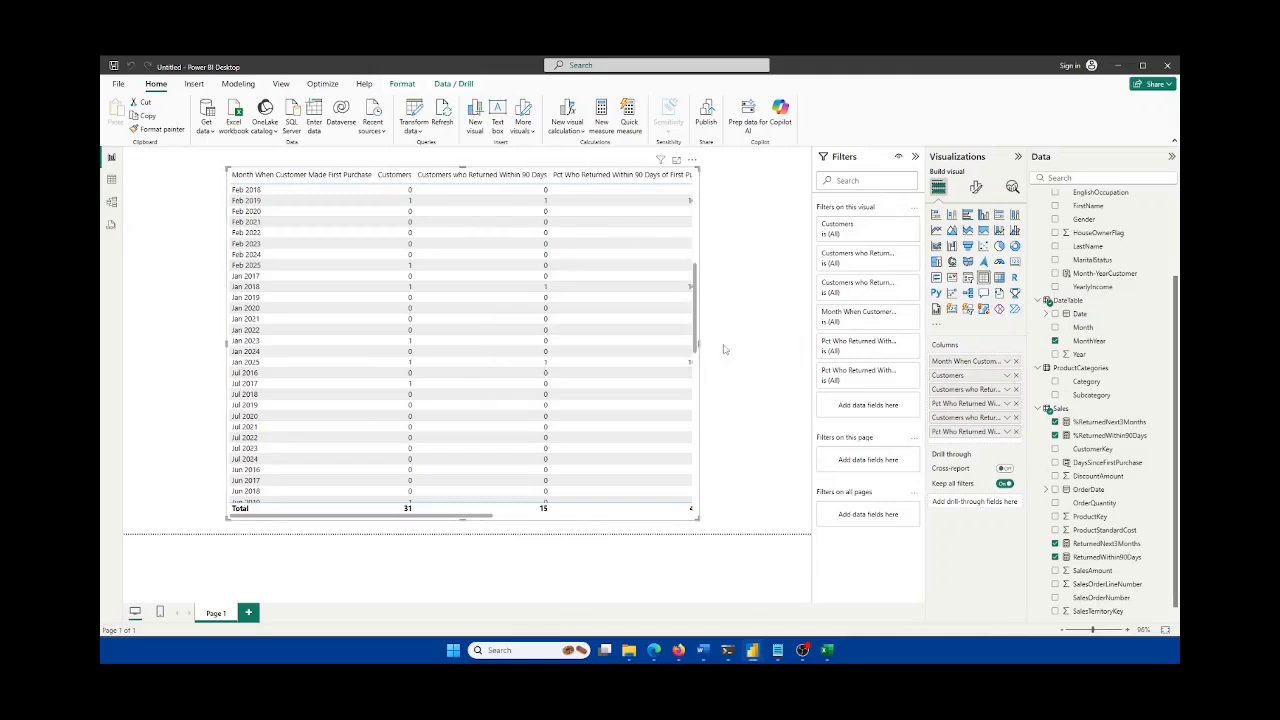
Step: Widen the returns table visual and move it further left to reveal more columns
left_click_drag(724, 348, 811, 348)
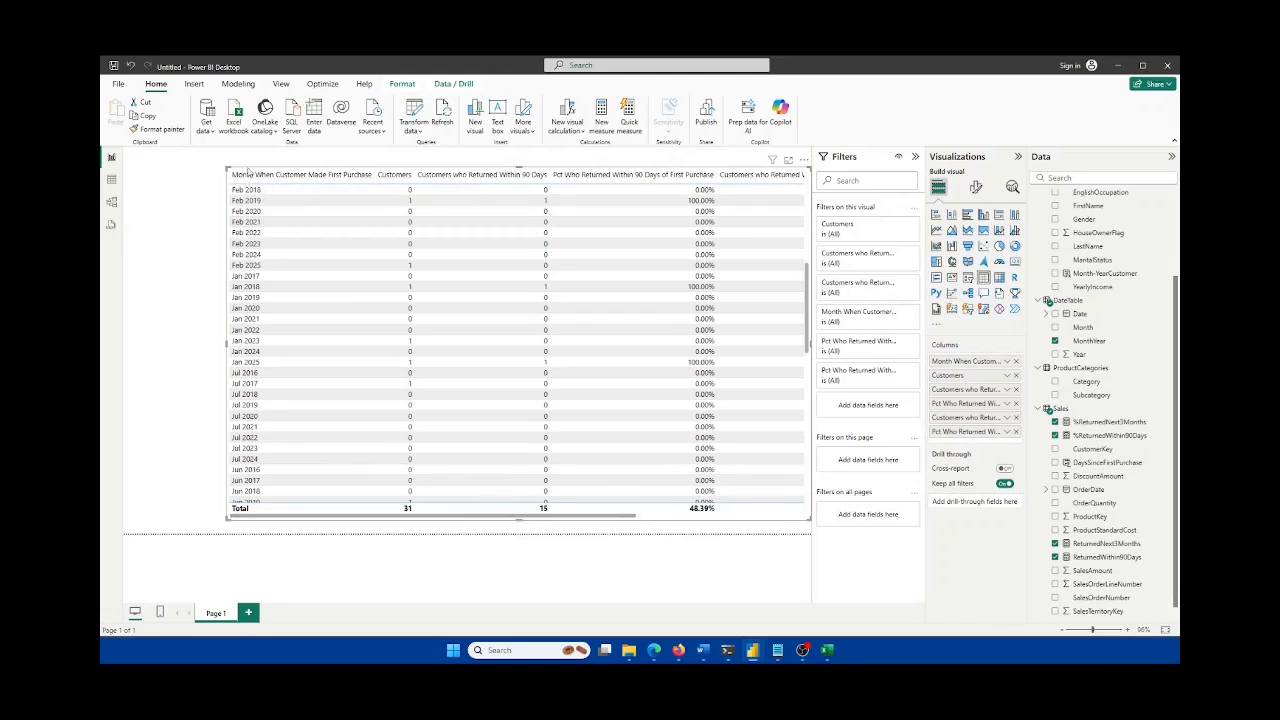
left_click_drag(247, 172, 166, 168)
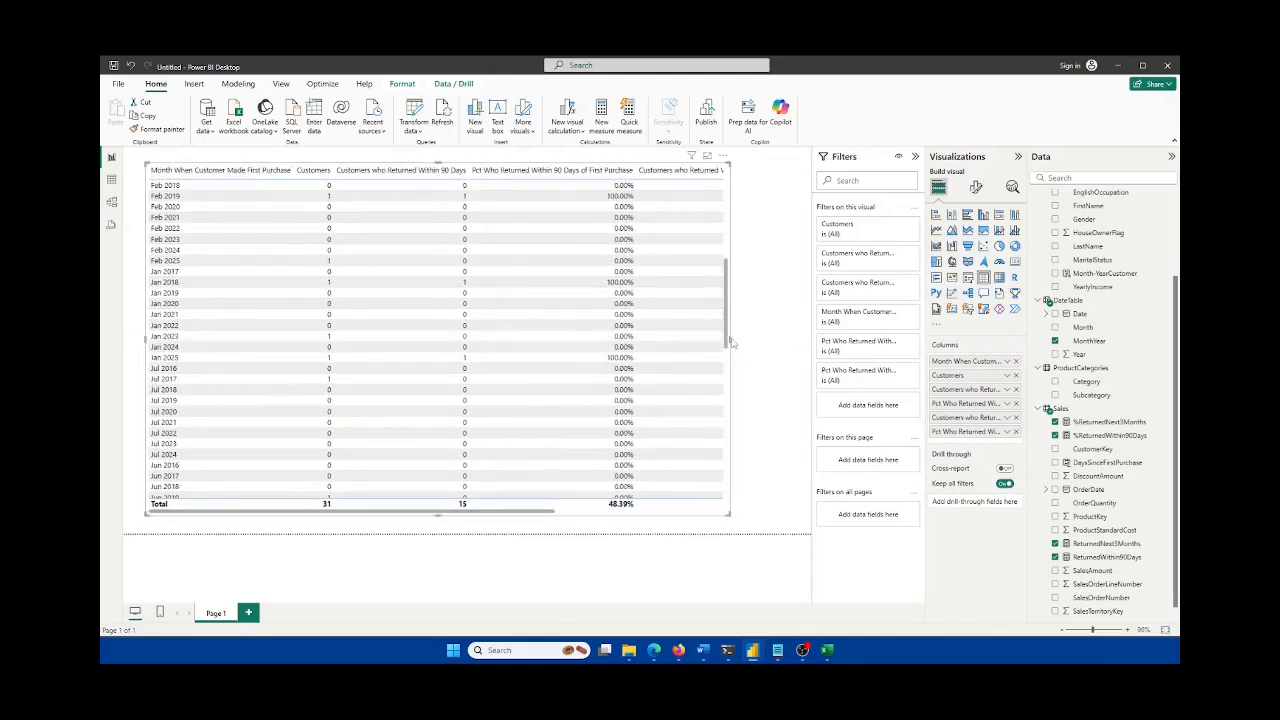
left_click_drag(729, 341, 790, 350)
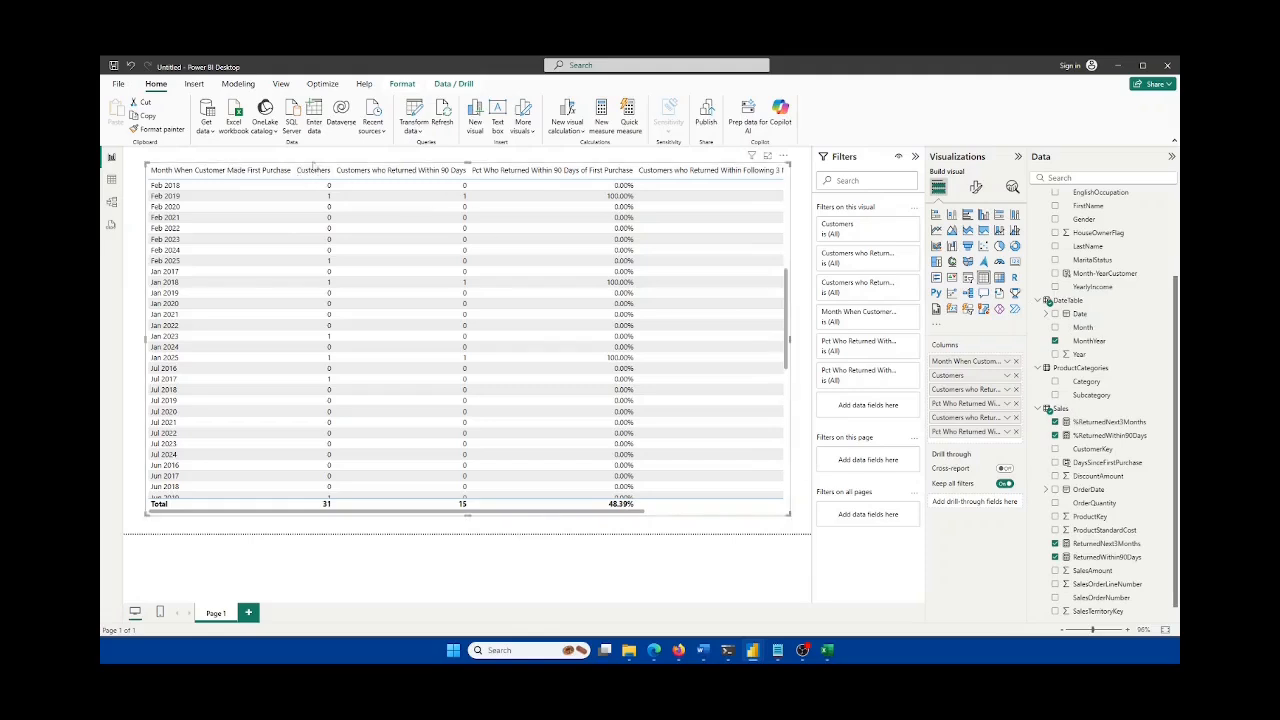
Step: Narrow each of the table's columns so their headers wrap
left_click_drag(295, 171, 230, 172)
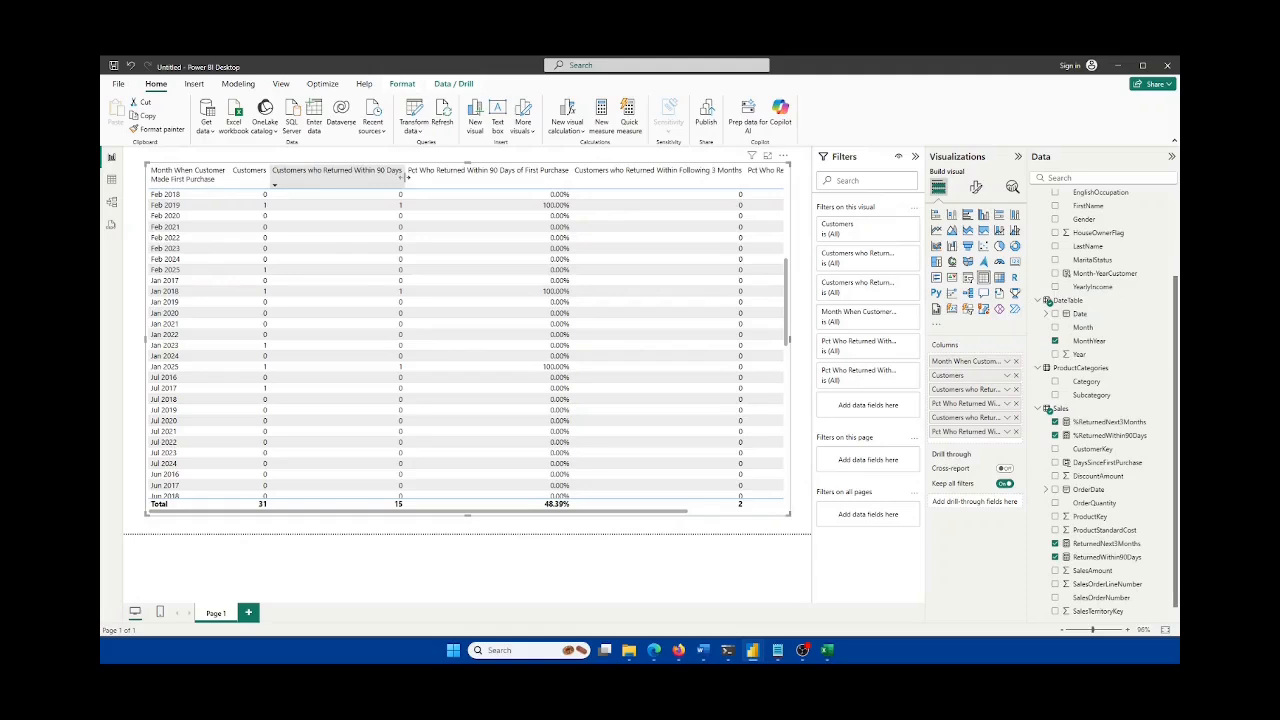
left_click_drag(404, 176, 352, 177)
left_click_drag(529, 176, 474, 183)
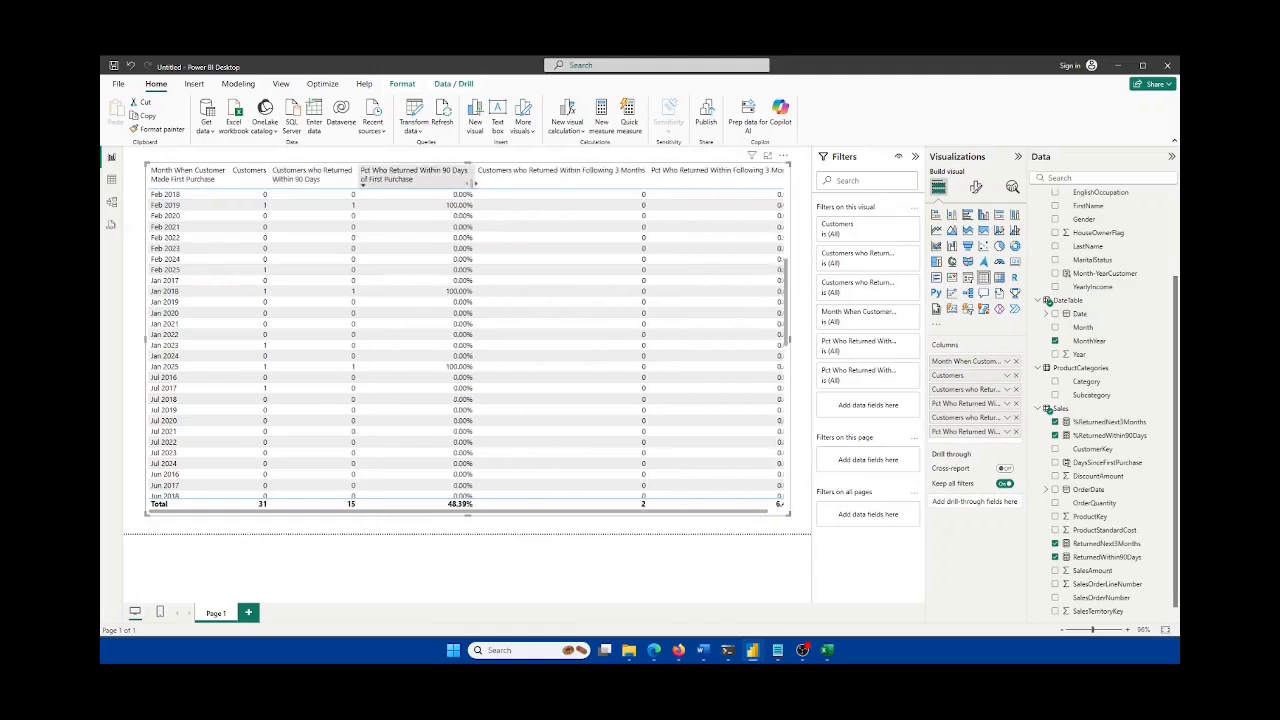
left_click_drag(646, 172, 558, 176)
left_click_drag(784, 172, 658, 186)
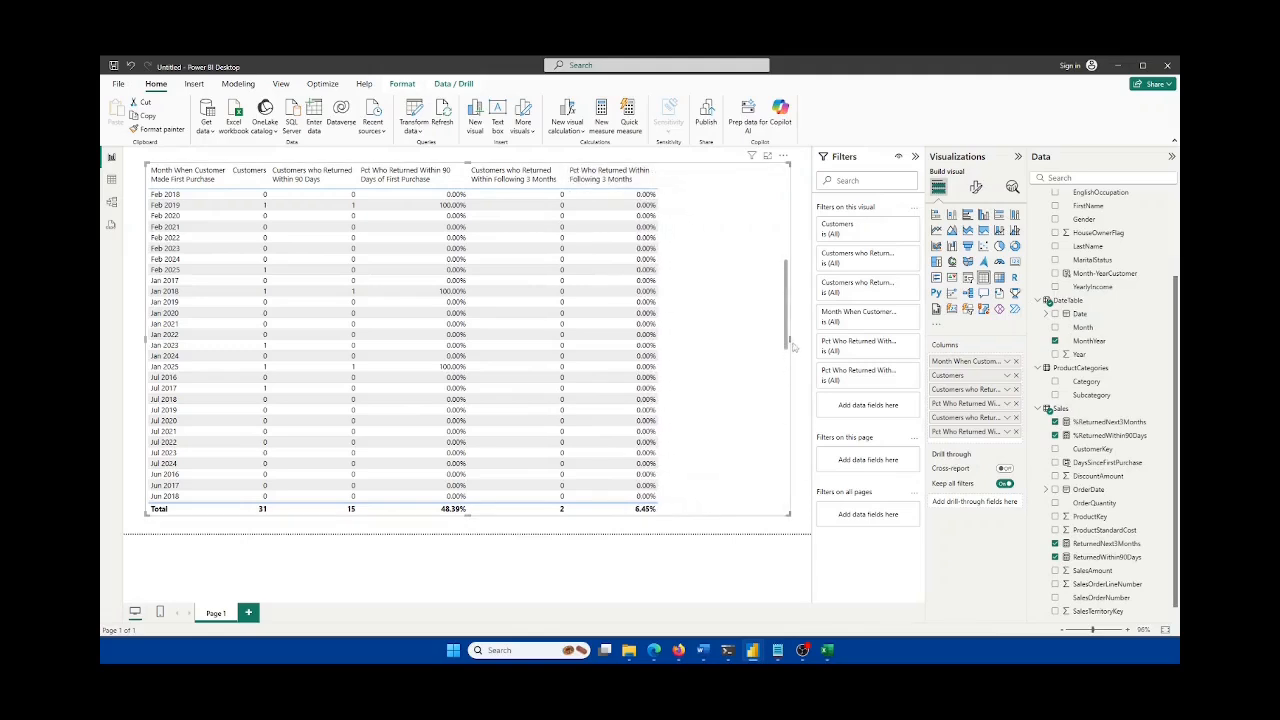
Step: Shrink the table visual to fit its columns and shift it slightly right
left_click_drag(790, 342, 685, 175)
left_click(683, 289)
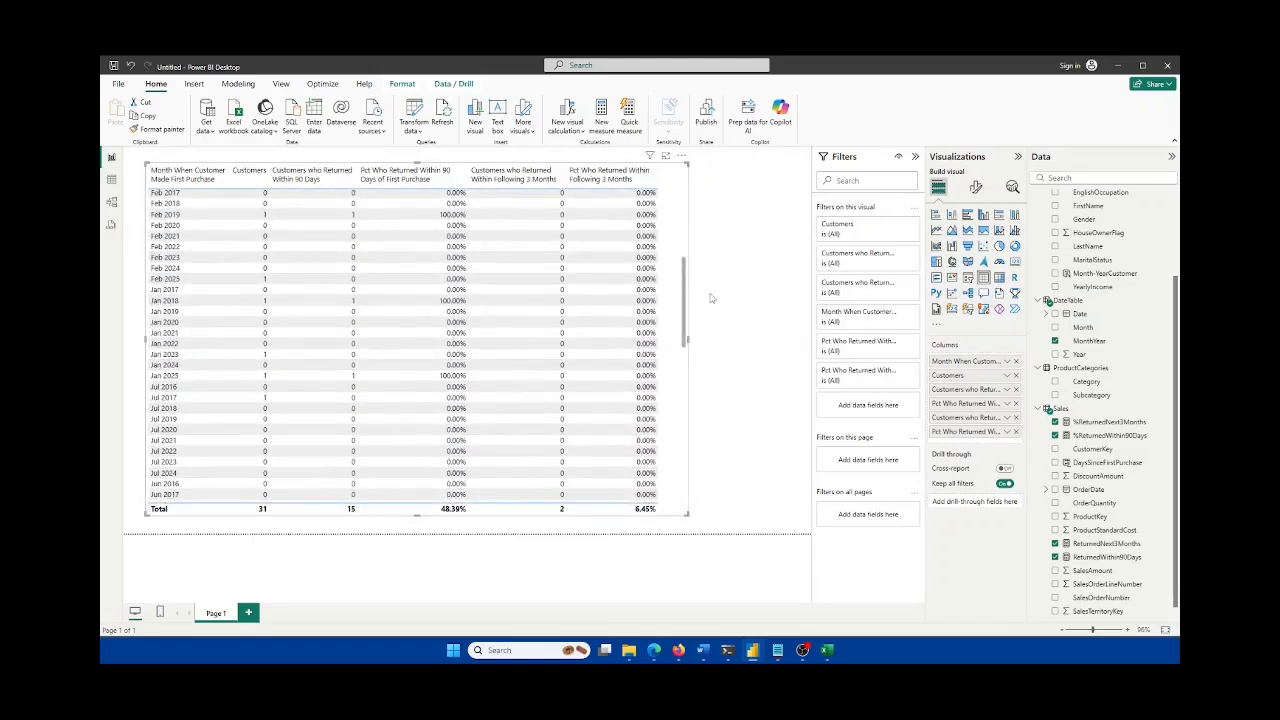
left_click_drag(565, 165, 609, 175)
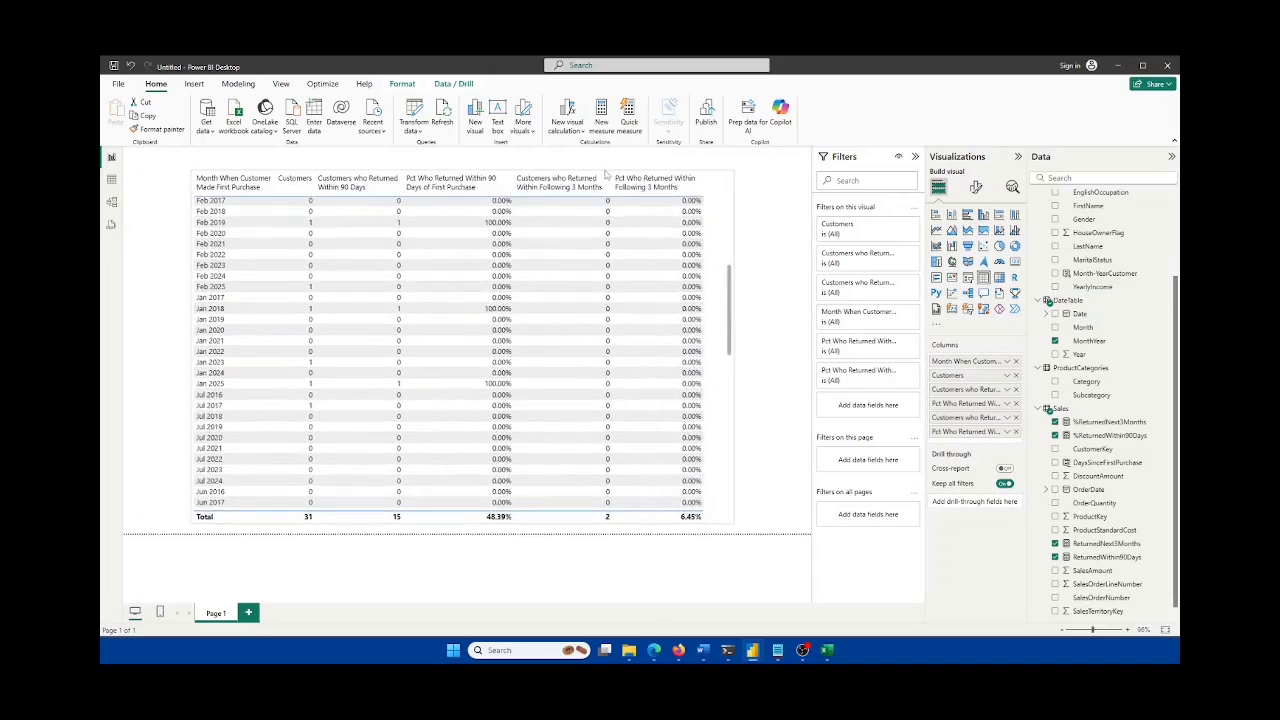
scroll(704, 272, "up", 1)
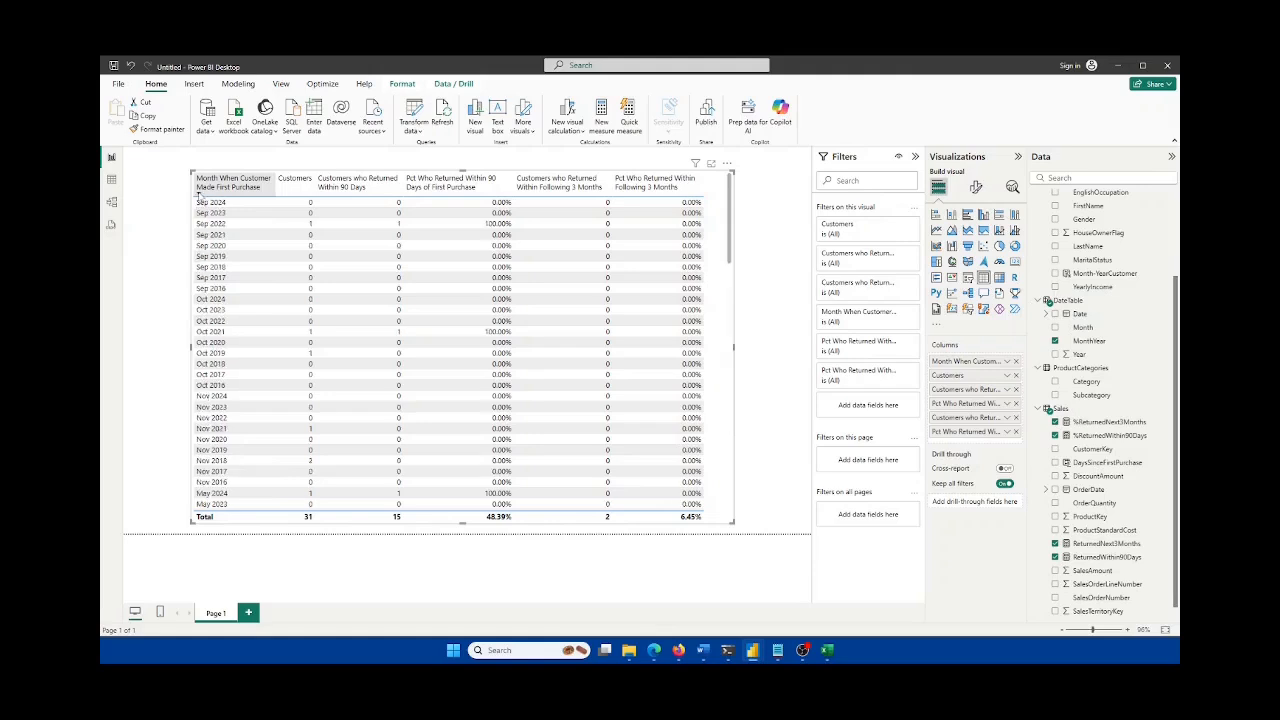
Step: Sort the table descending by Month When Customer Made First Purchase, then select MonthYear in the Data pane
left_click(199, 190)
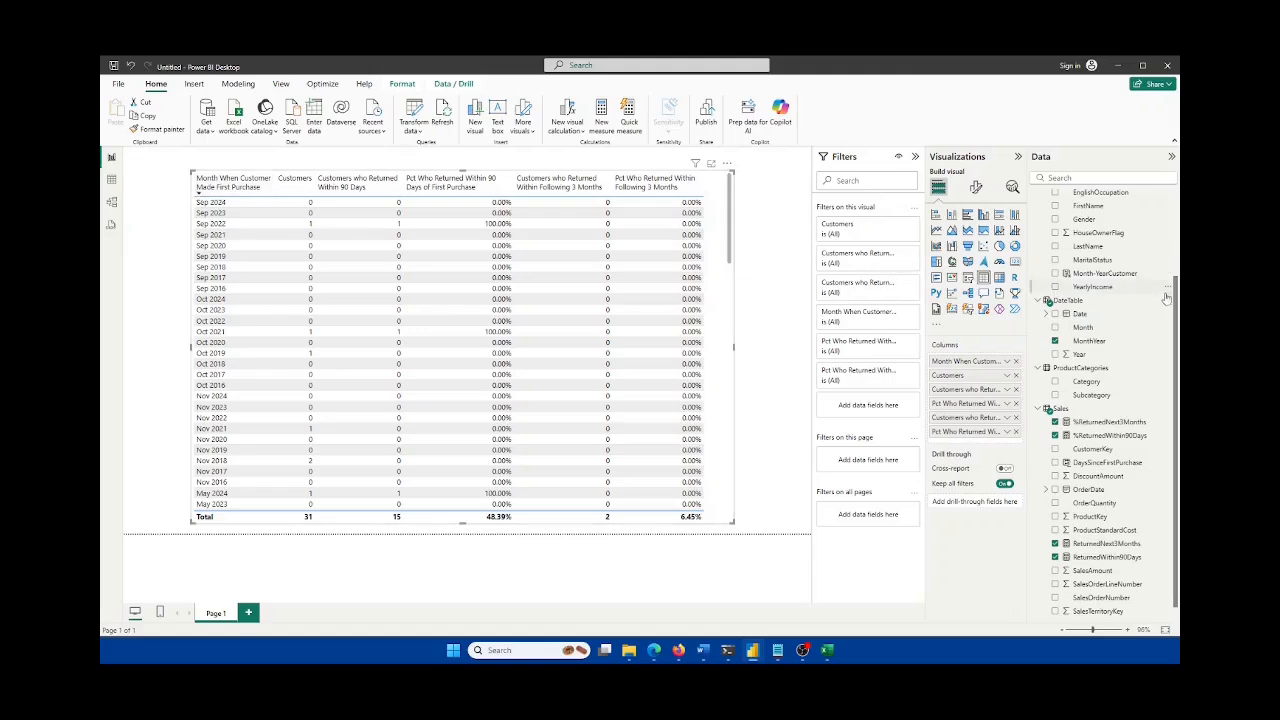
left_click(1096, 343)
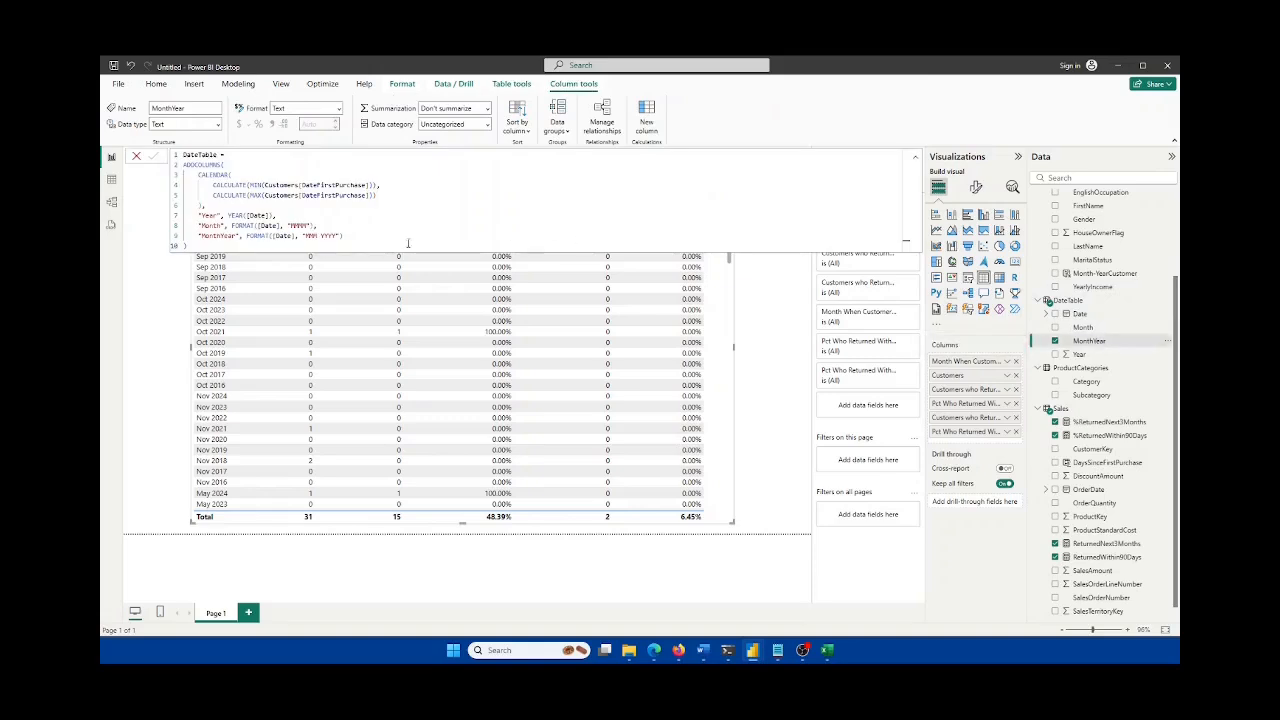
Step: Show DateTable in Table view and sort it by Date descending, starting at 4/17/2025
left_click(114, 181)
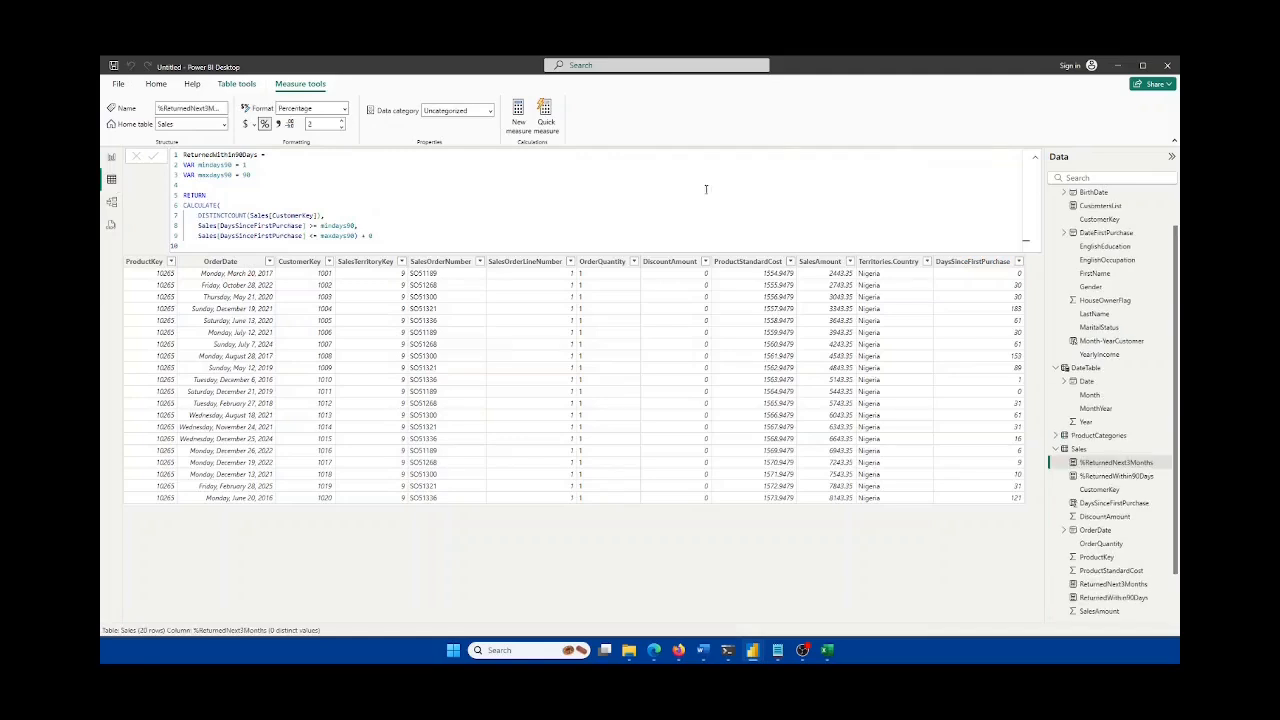
left_click(1097, 409)
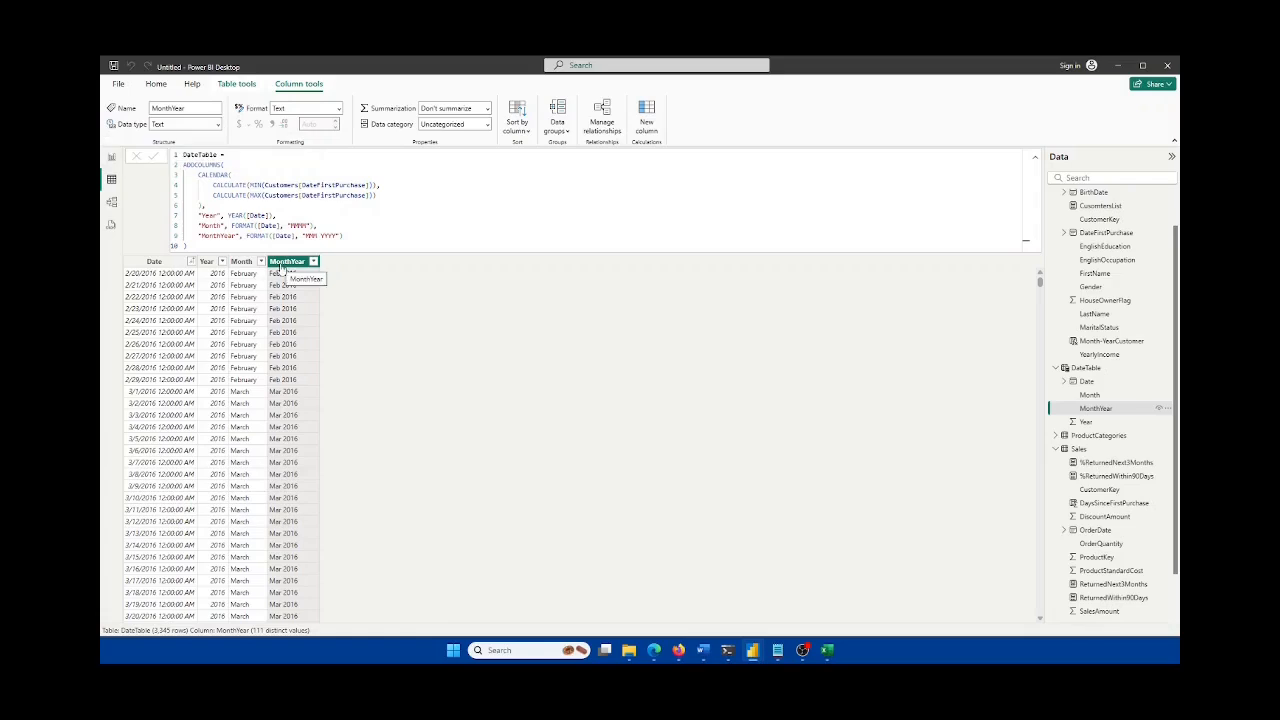
left_click(191, 261)
left_click(214, 287)
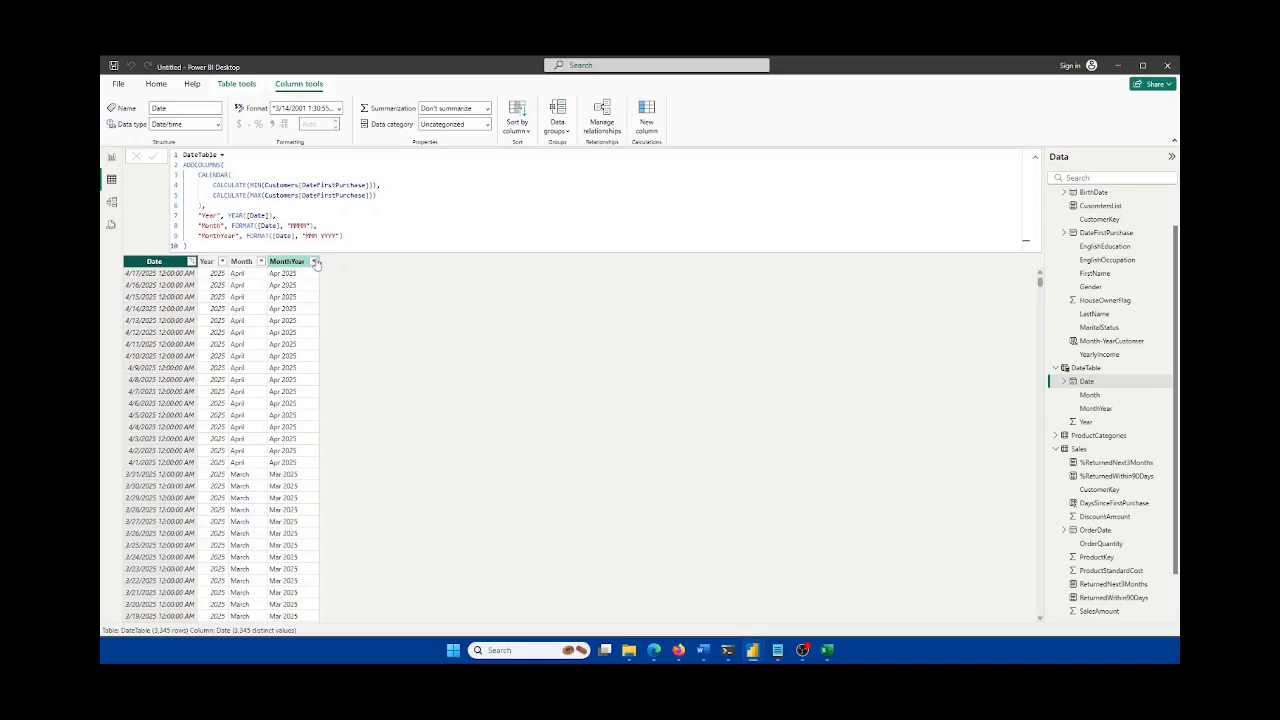
Step: Sort the DateTable grid by MonthYear descending and scroll through the resulting order
left_click(315, 263)
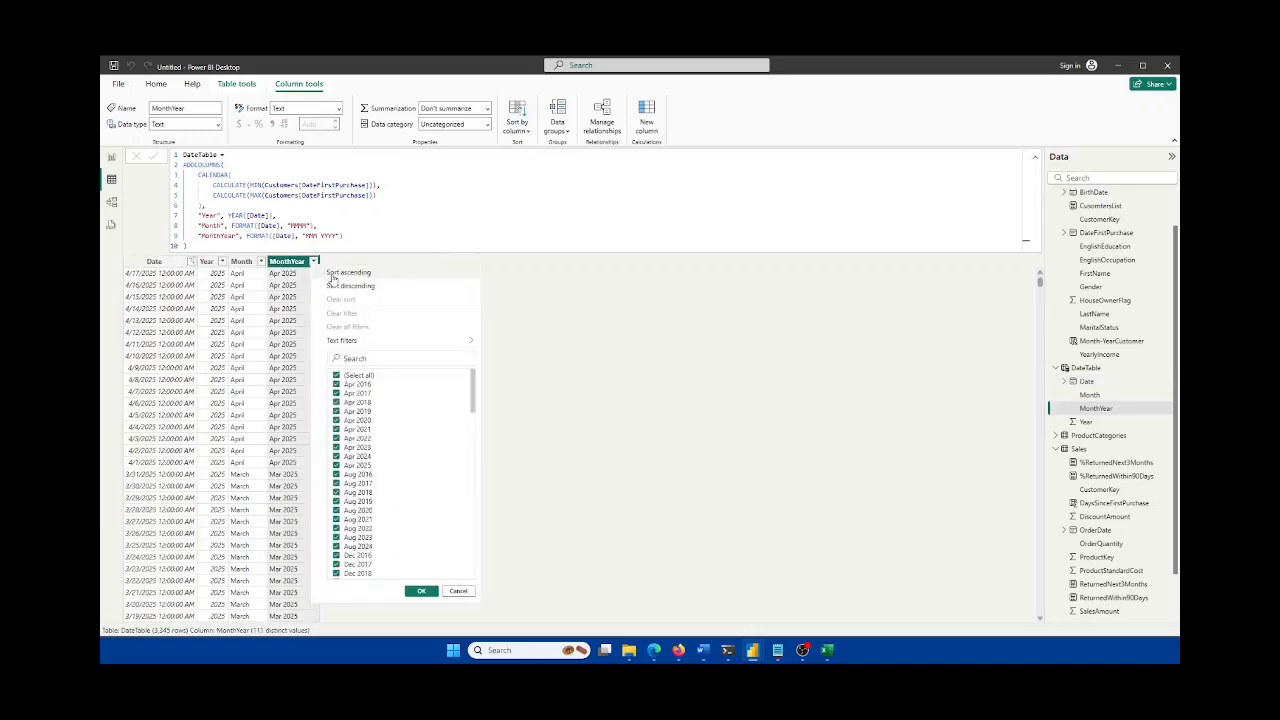
left_click(340, 287)
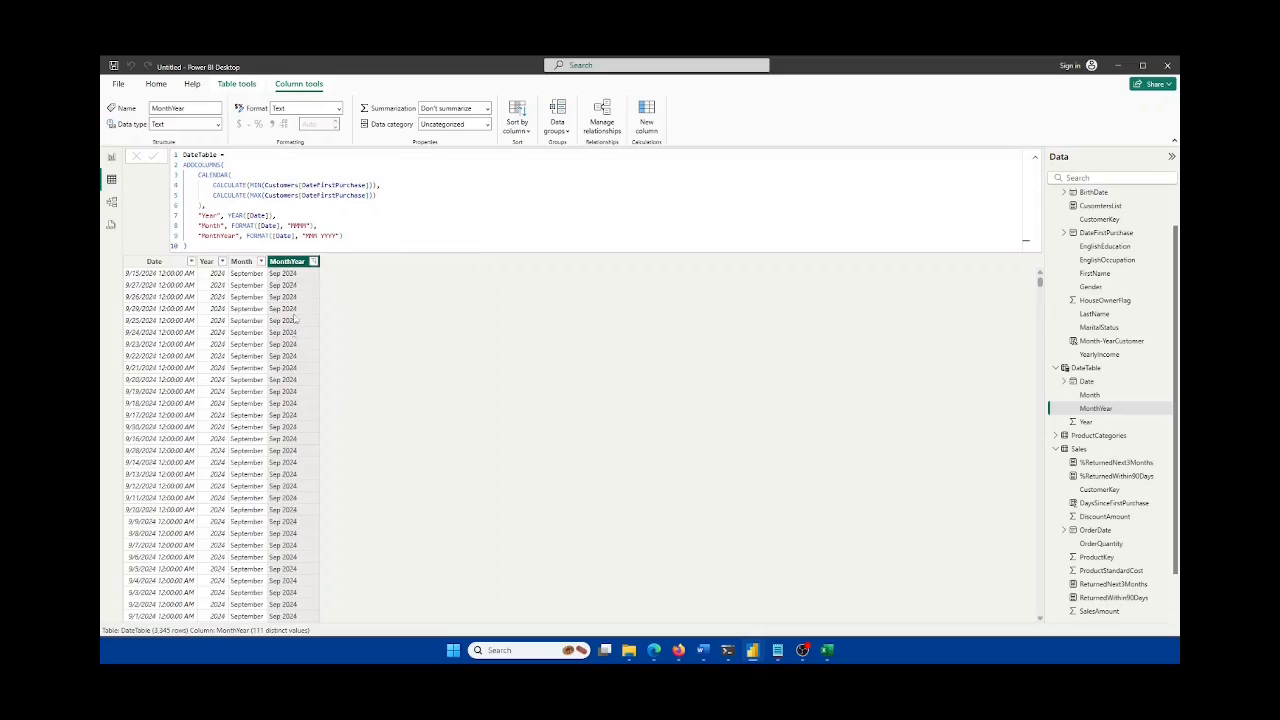
scroll(298, 370, "down", 20)
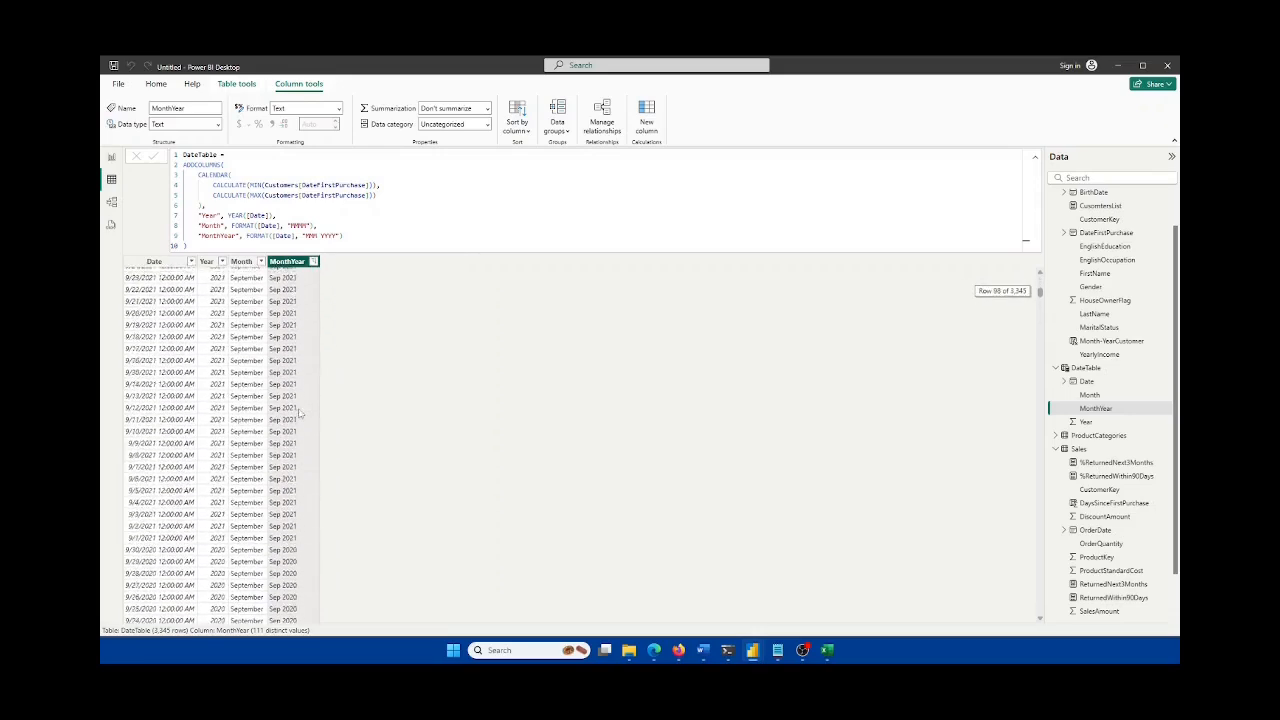
scroll(296, 420, "down", 15)
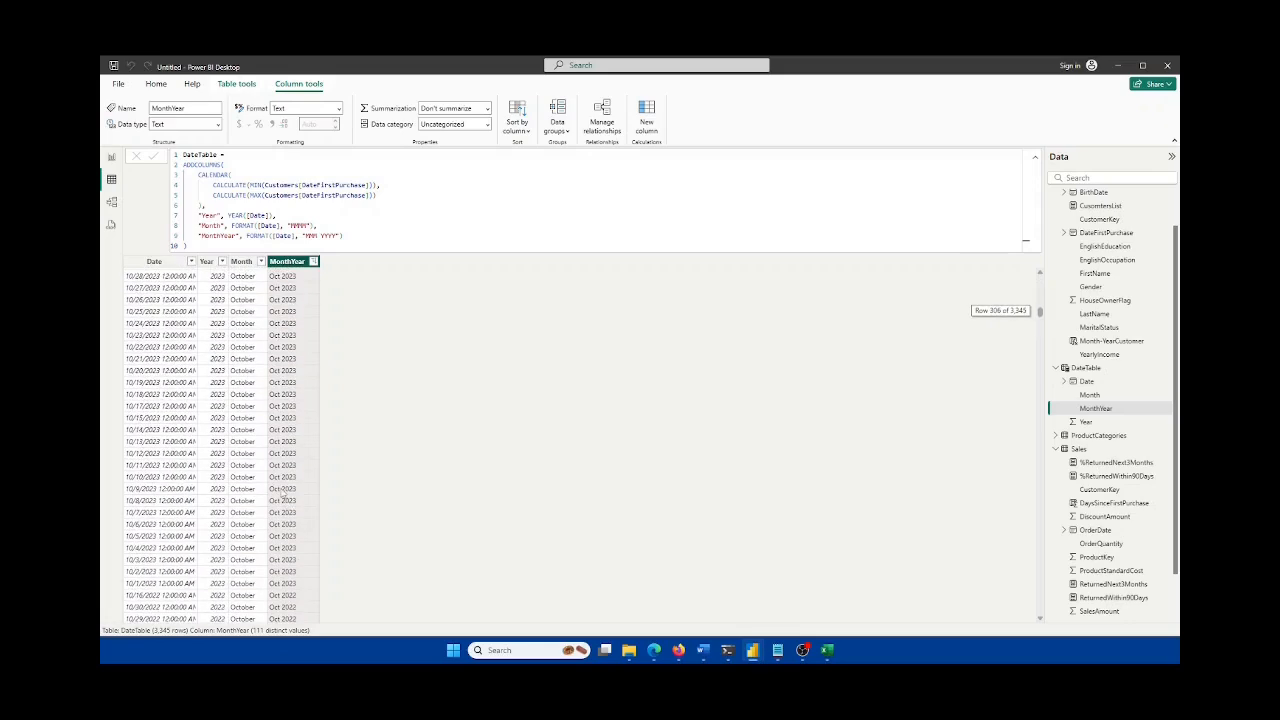
scroll(285, 412, "down", 8)
scroll(285, 410, "up", 20)
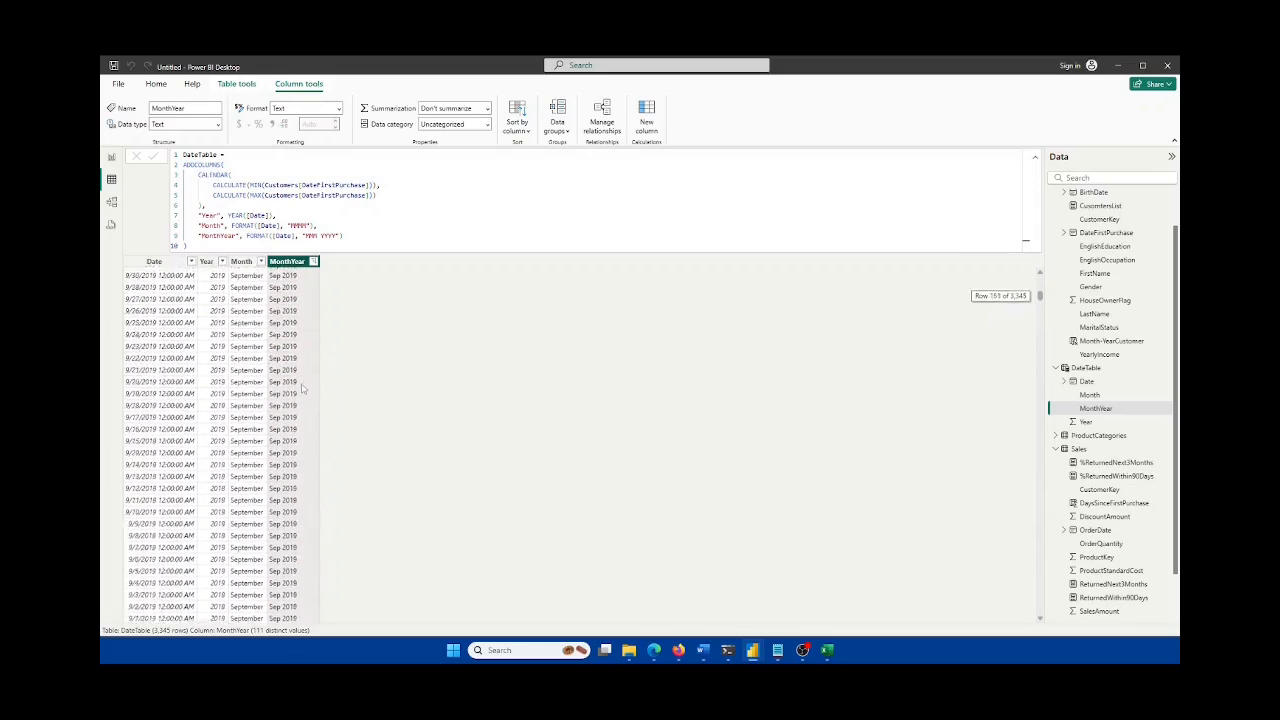
scroll(298, 383, "up", 4)
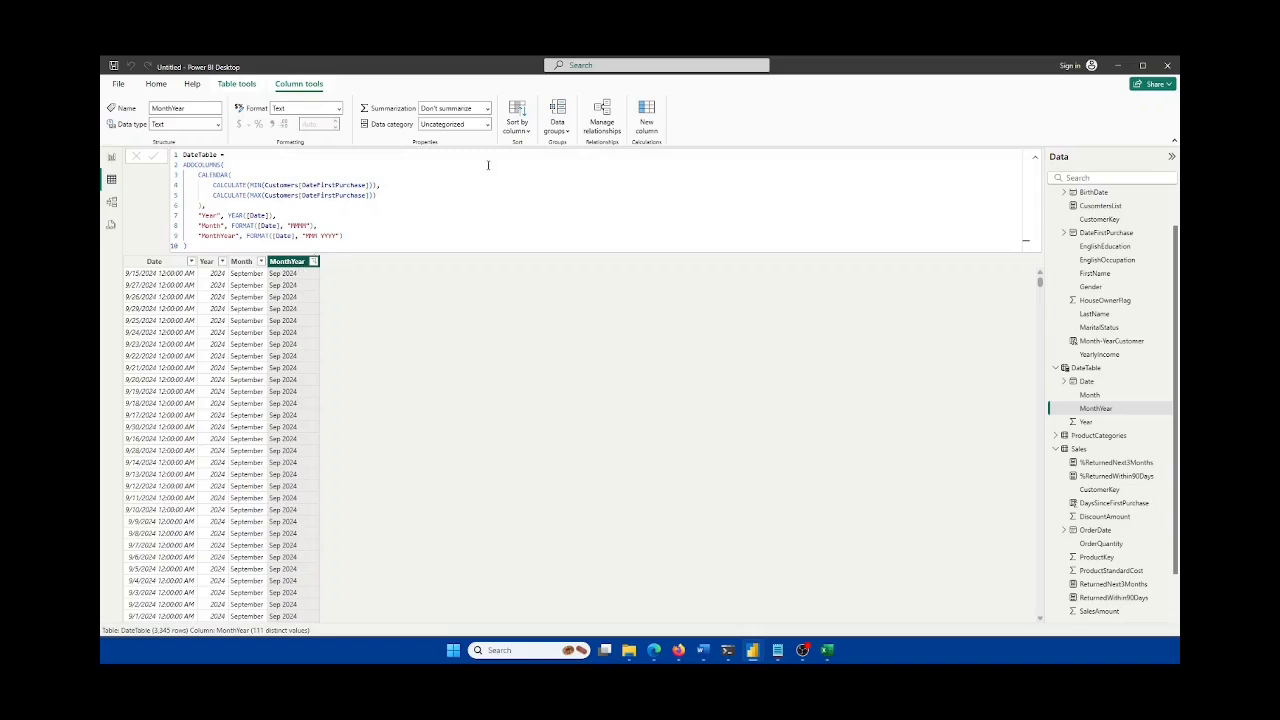
left_click(515, 130)
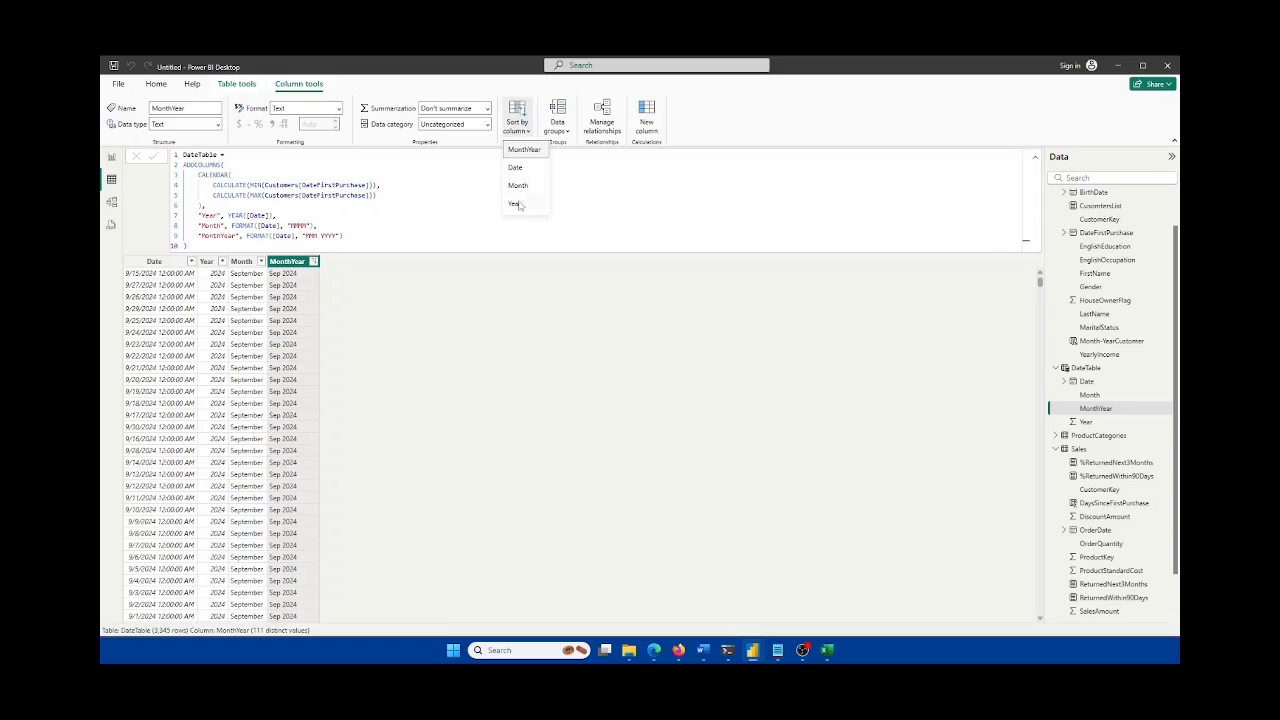
left_click(515, 169)
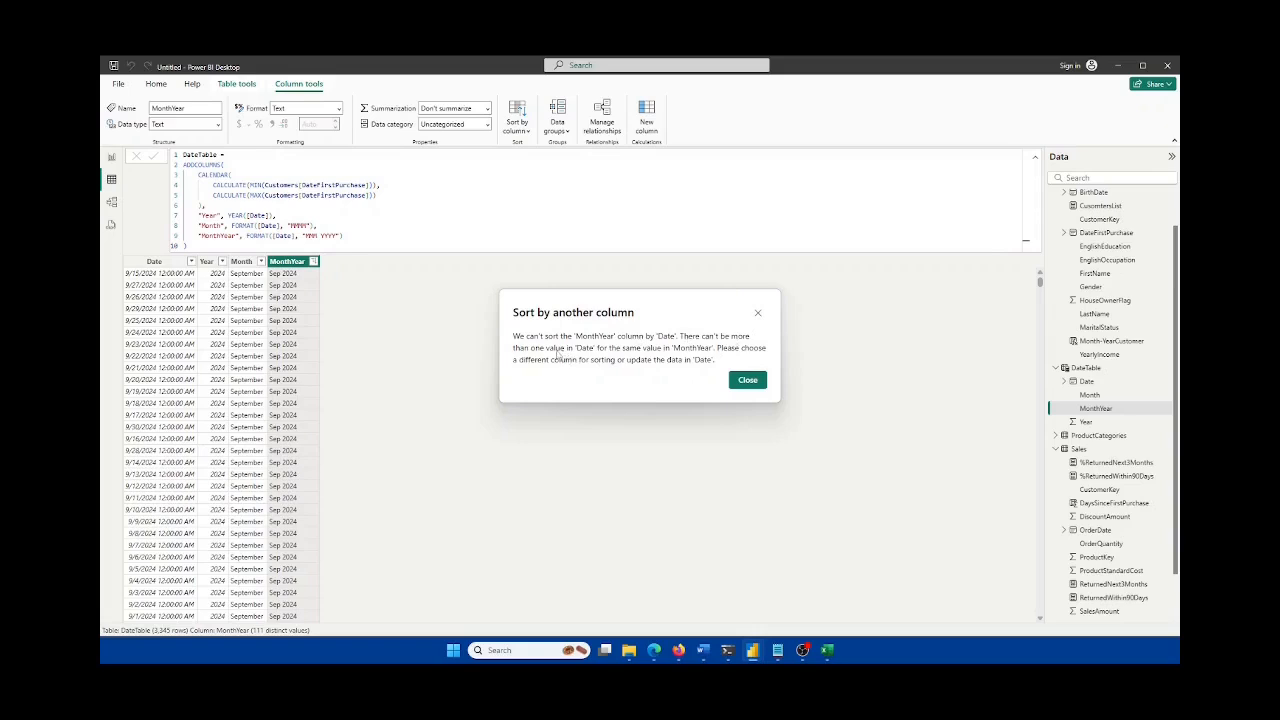
left_click(748, 380)
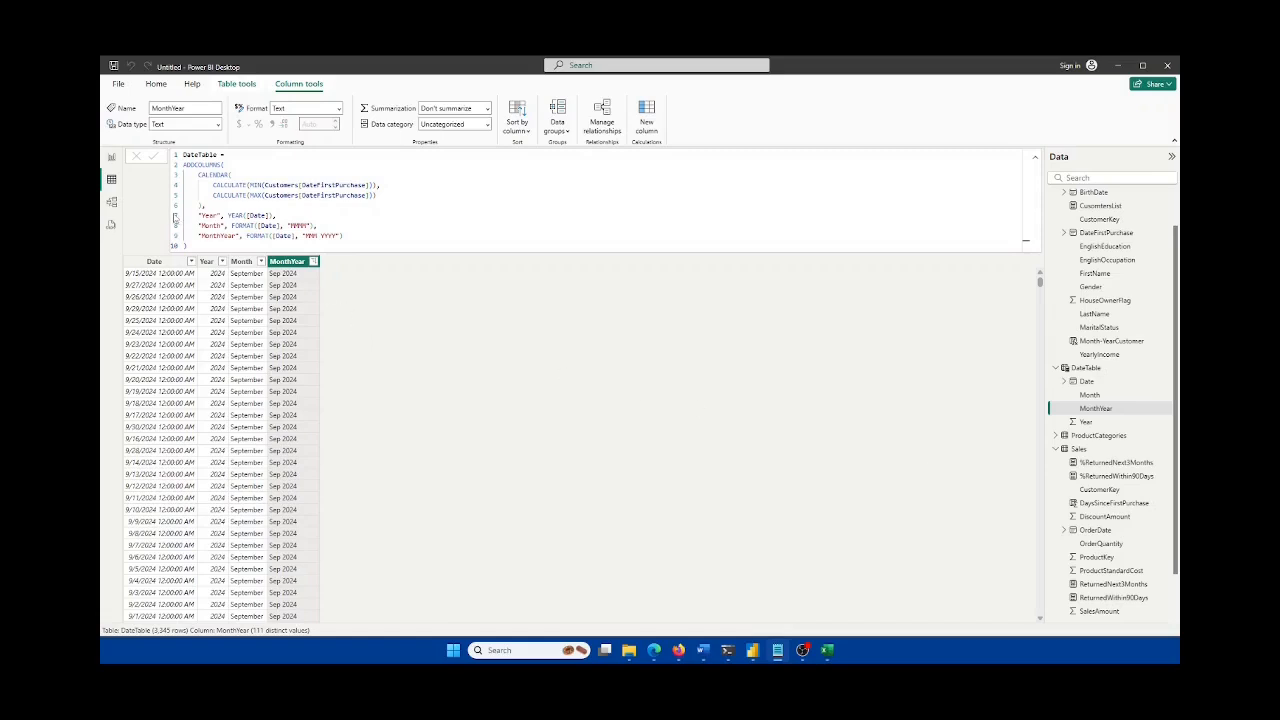
Step: Discard a briefly added blank column and start editing the DateTable ADDCOLUMNS formula
right_click(289, 263)
left_click(335, 367)
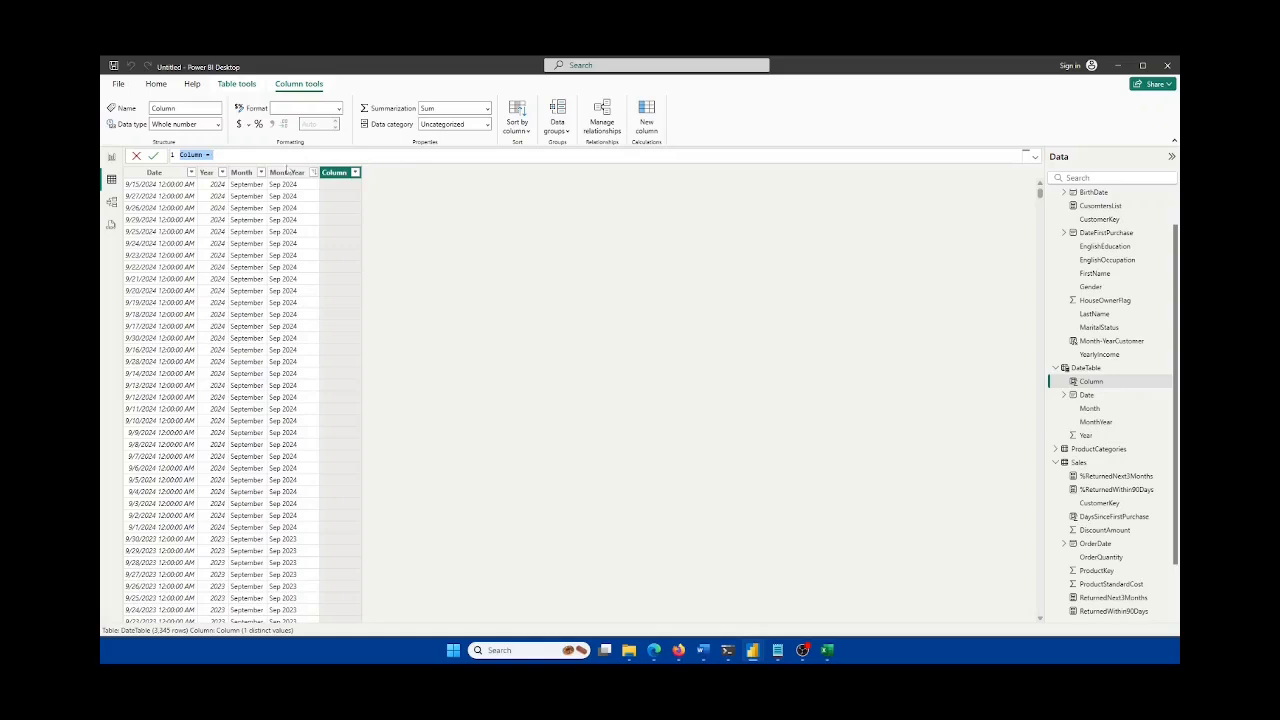
left_click(136, 156)
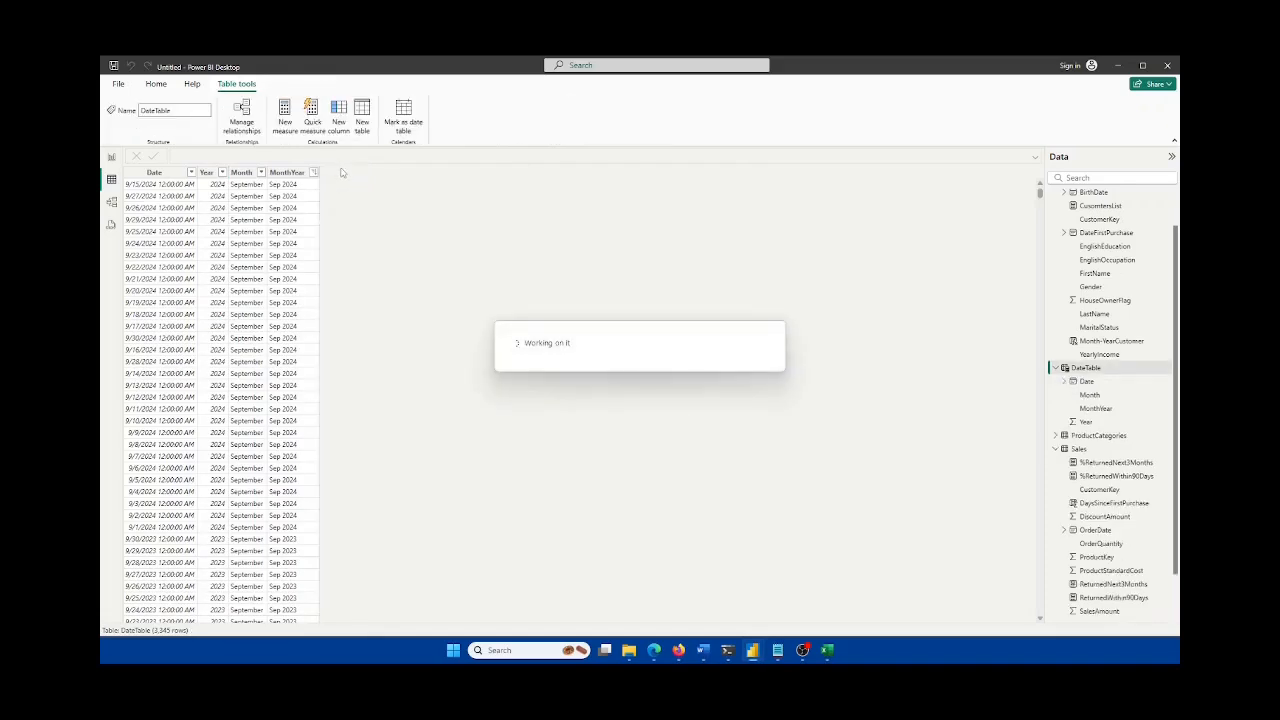
left_click(358, 241)
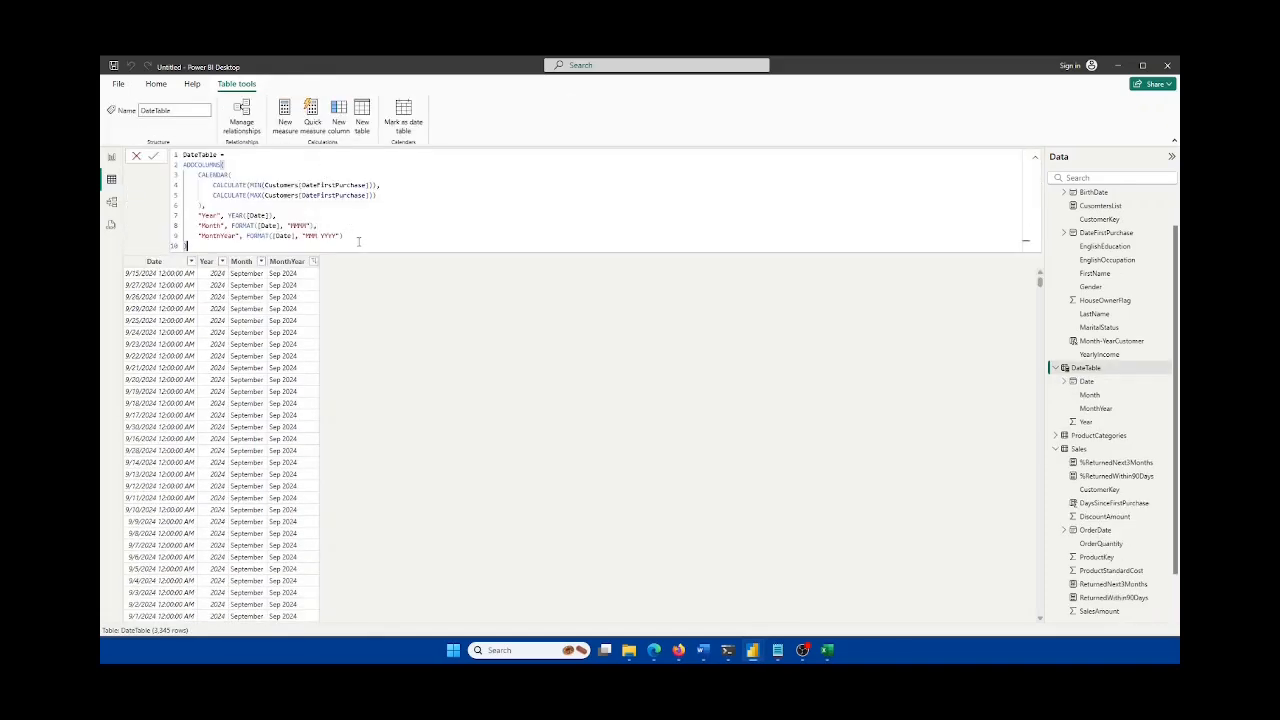
Step: Add a new formula line starting "MonthYearForSorting", YEAR([Date]) * 100
left_click(341, 235)
key("shift+Return")
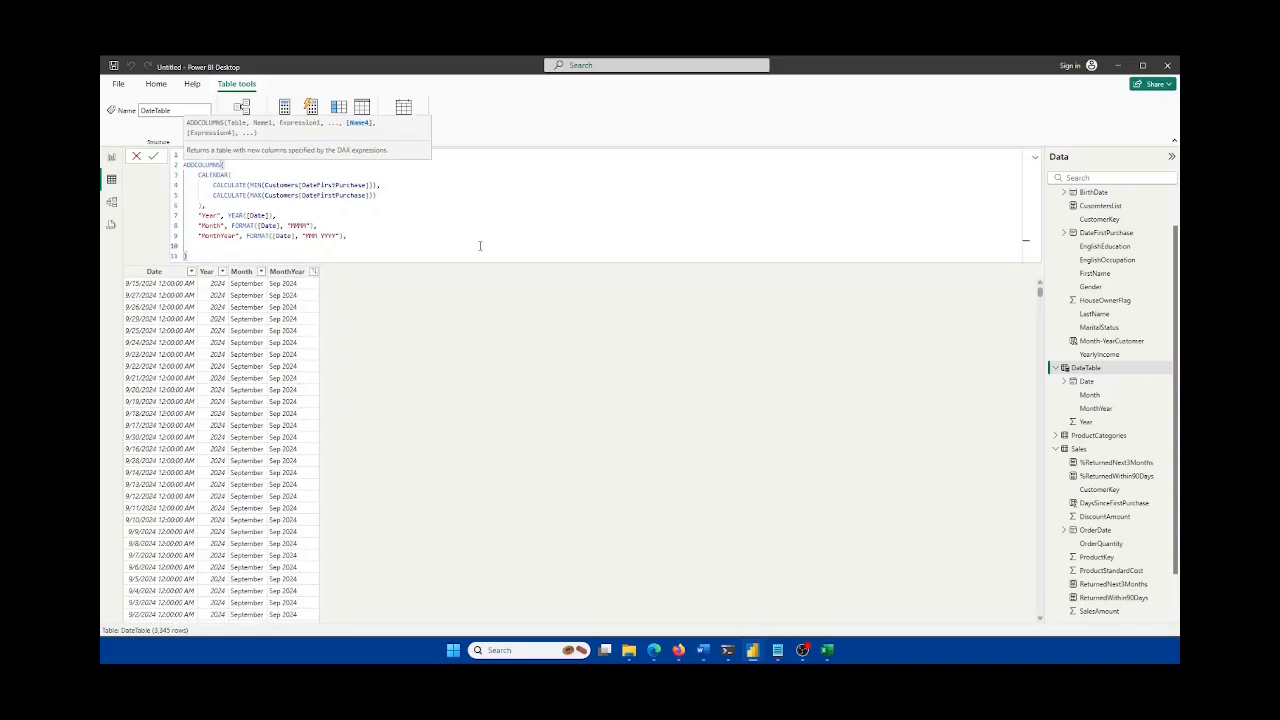
type("\"MonthYearForSorting\", year")
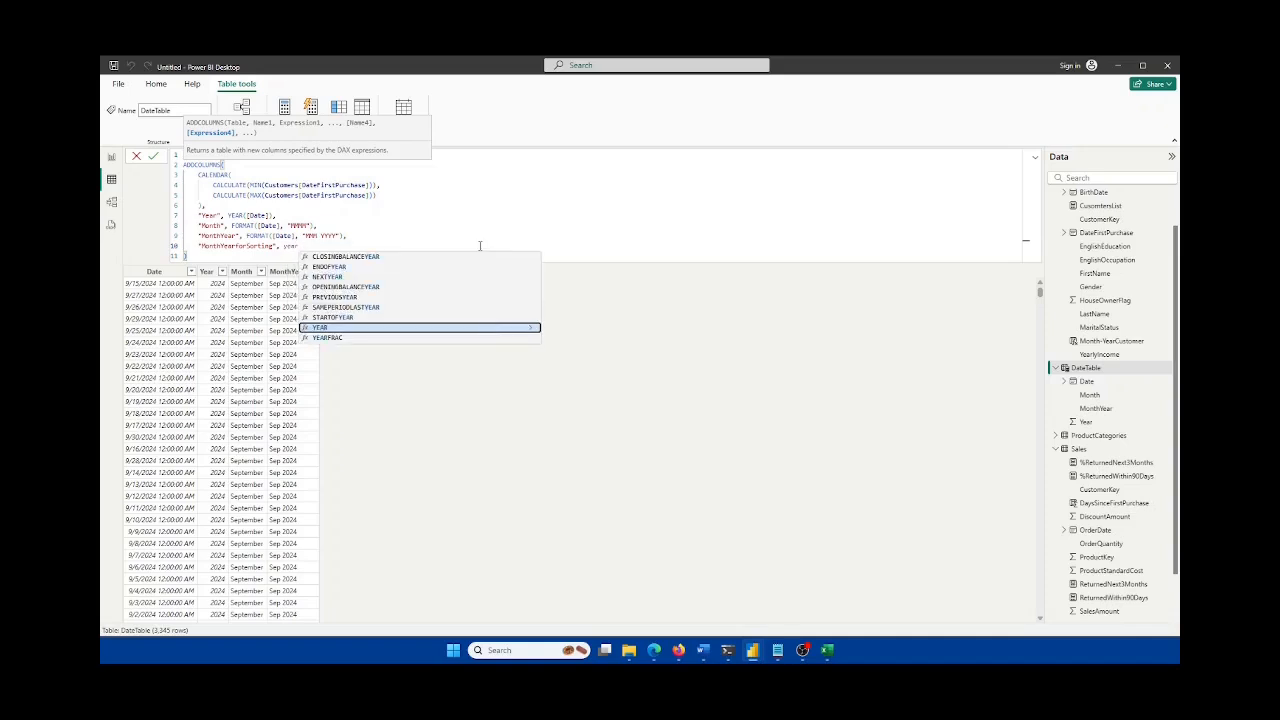
key("Tab")
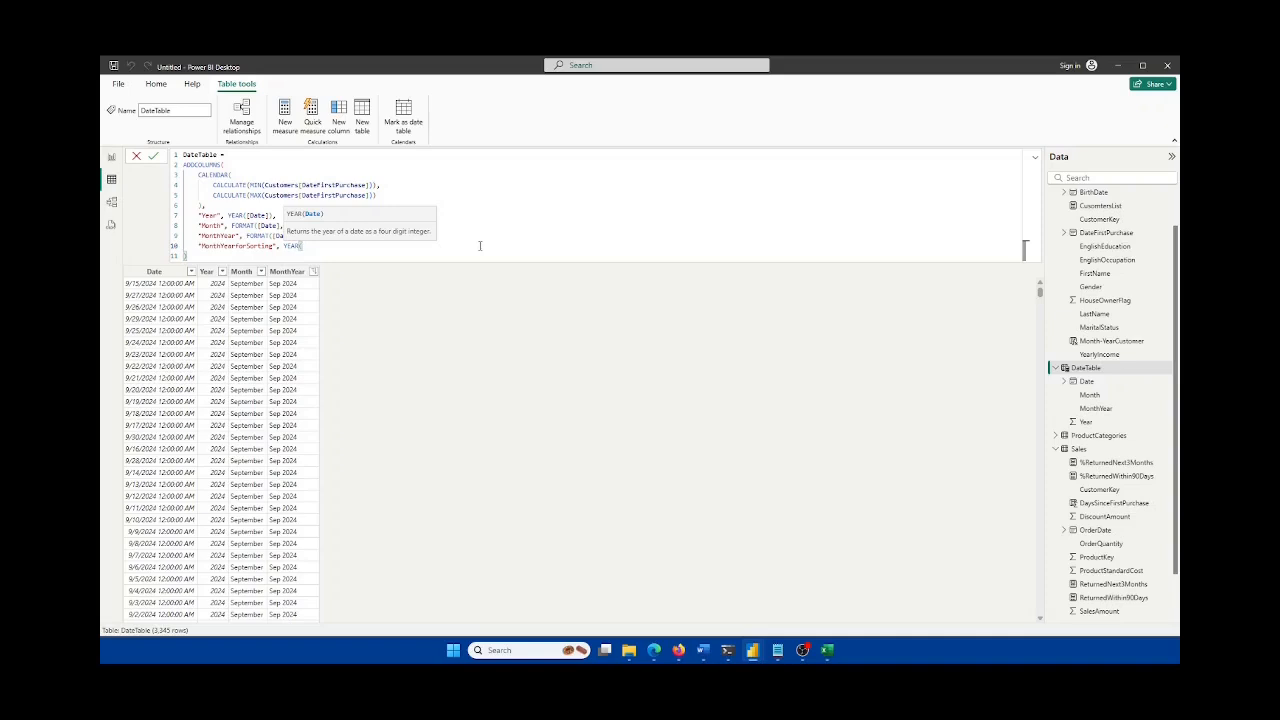
type("[dat")
key("Tab")
type("]) * 100")
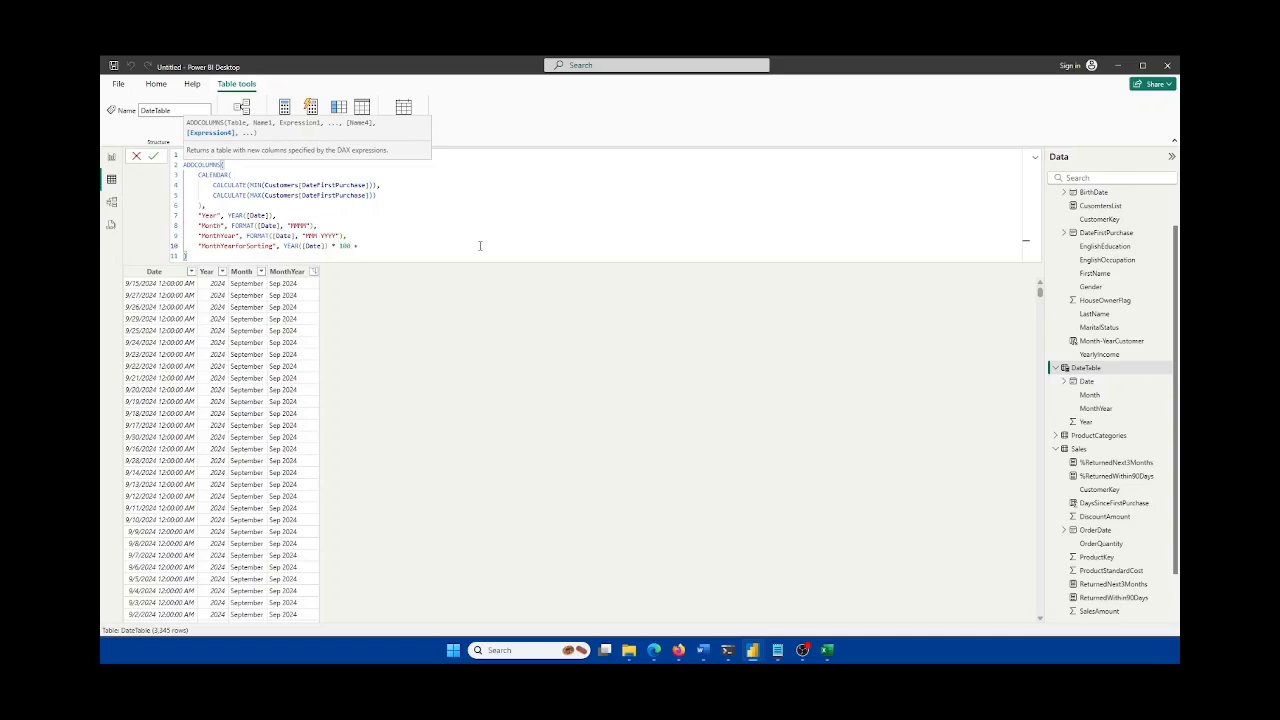
Step: Finish the expression with + MONTH([Date]) and commit it, giving values like 202409
type("month")
key("Tab")
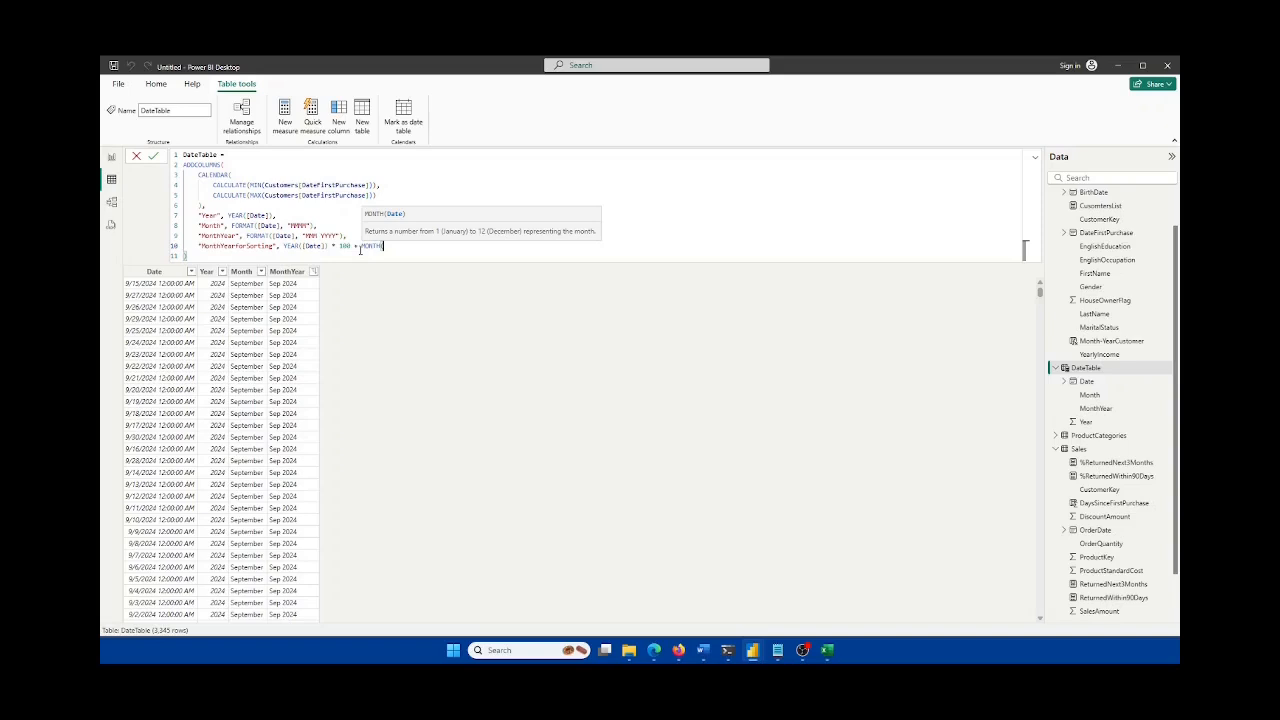
type("([D")
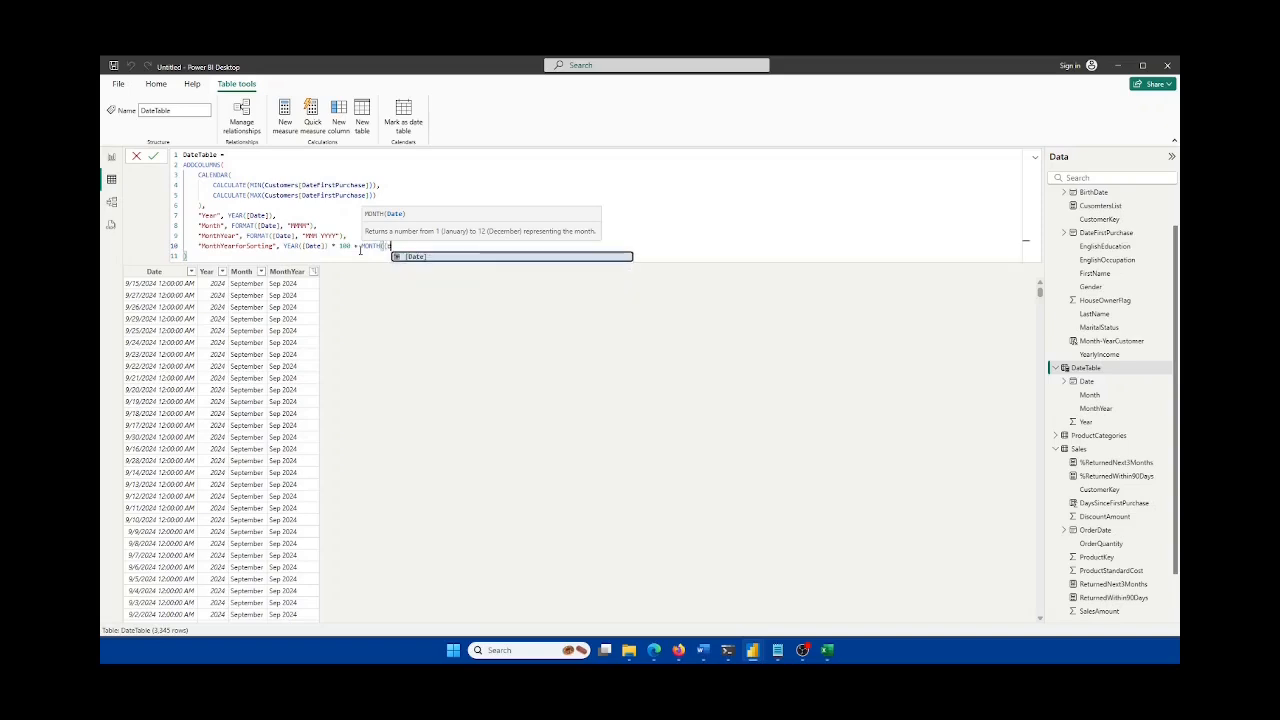
key("Tab")
type(")")
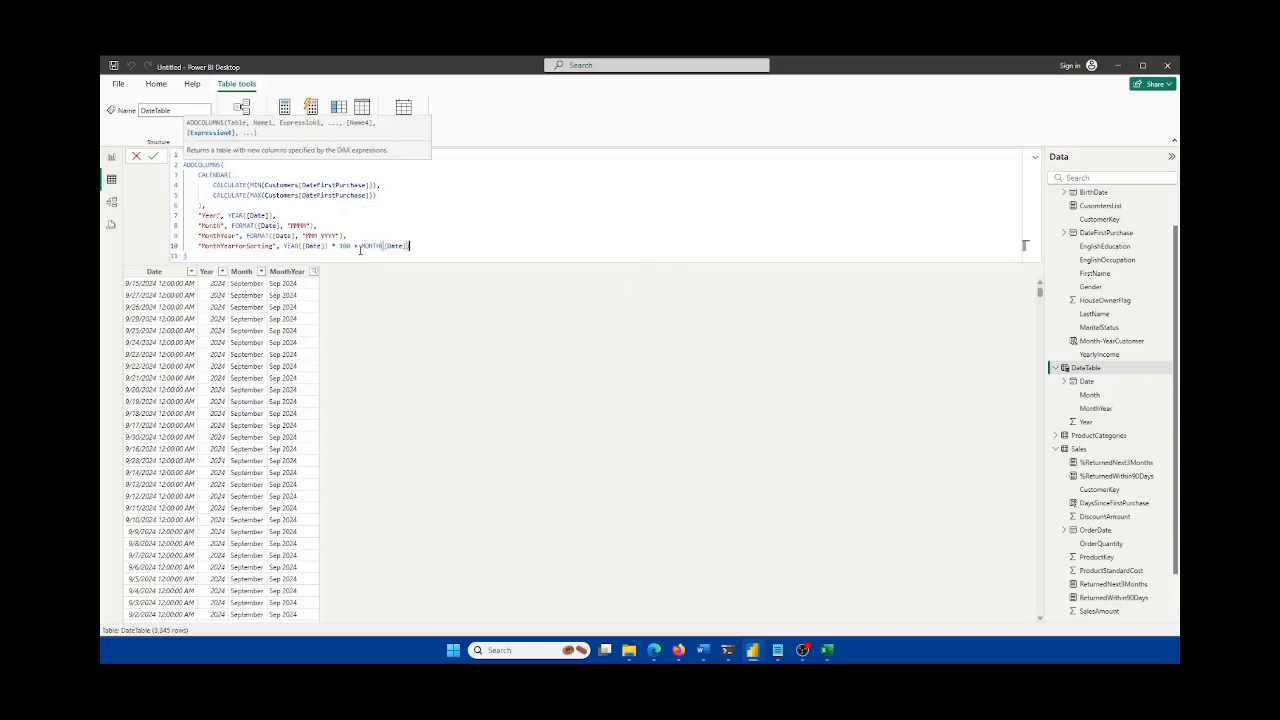
type(")")
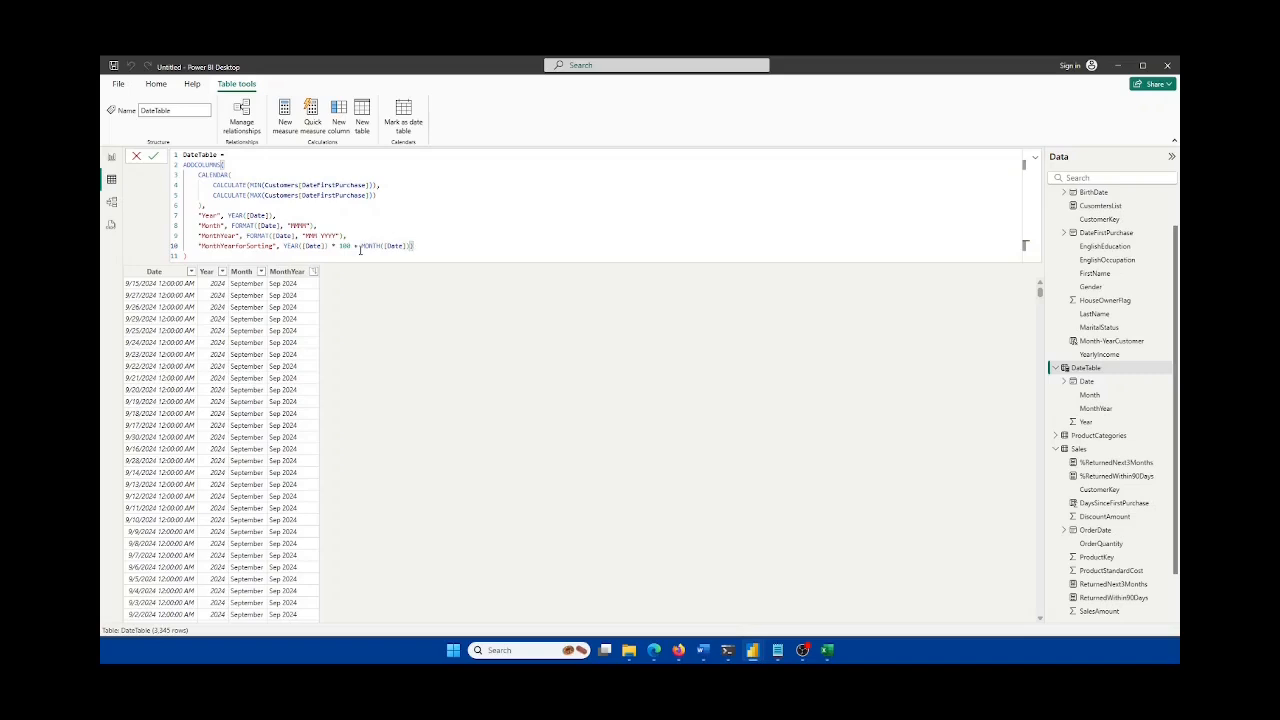
key("BackSpace")
left_click(153, 157)
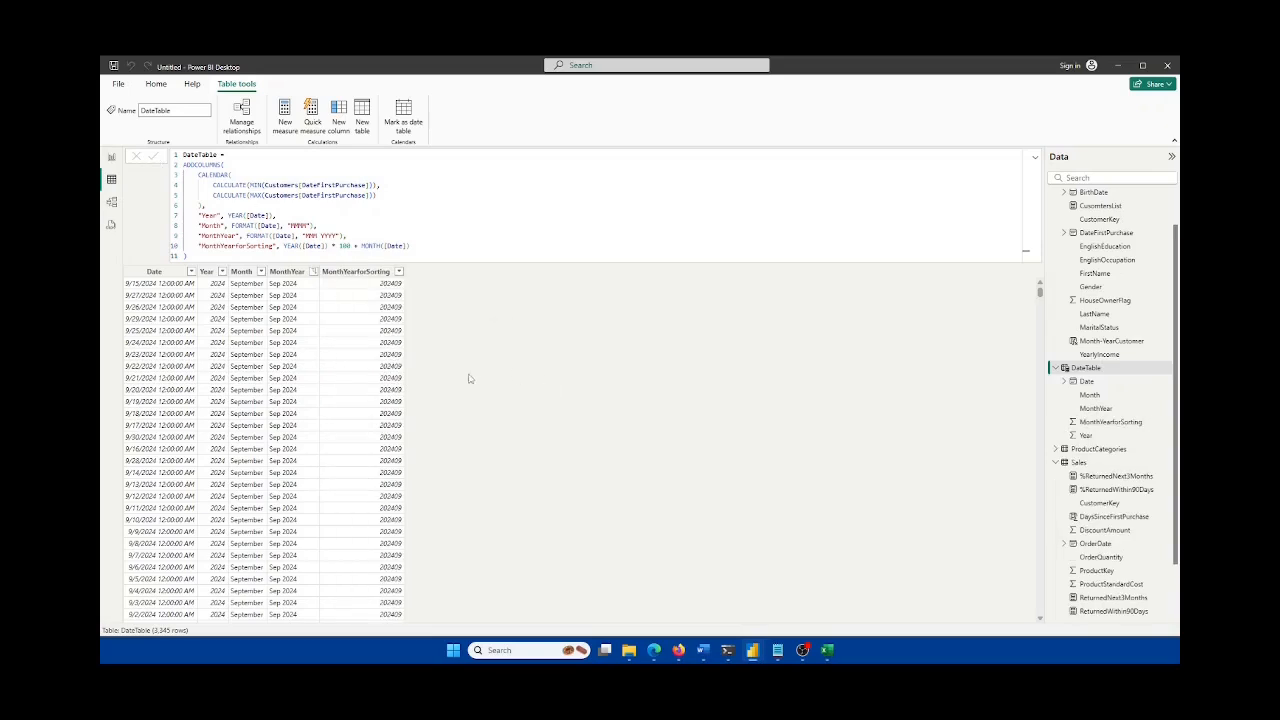
left_click(380, 273)
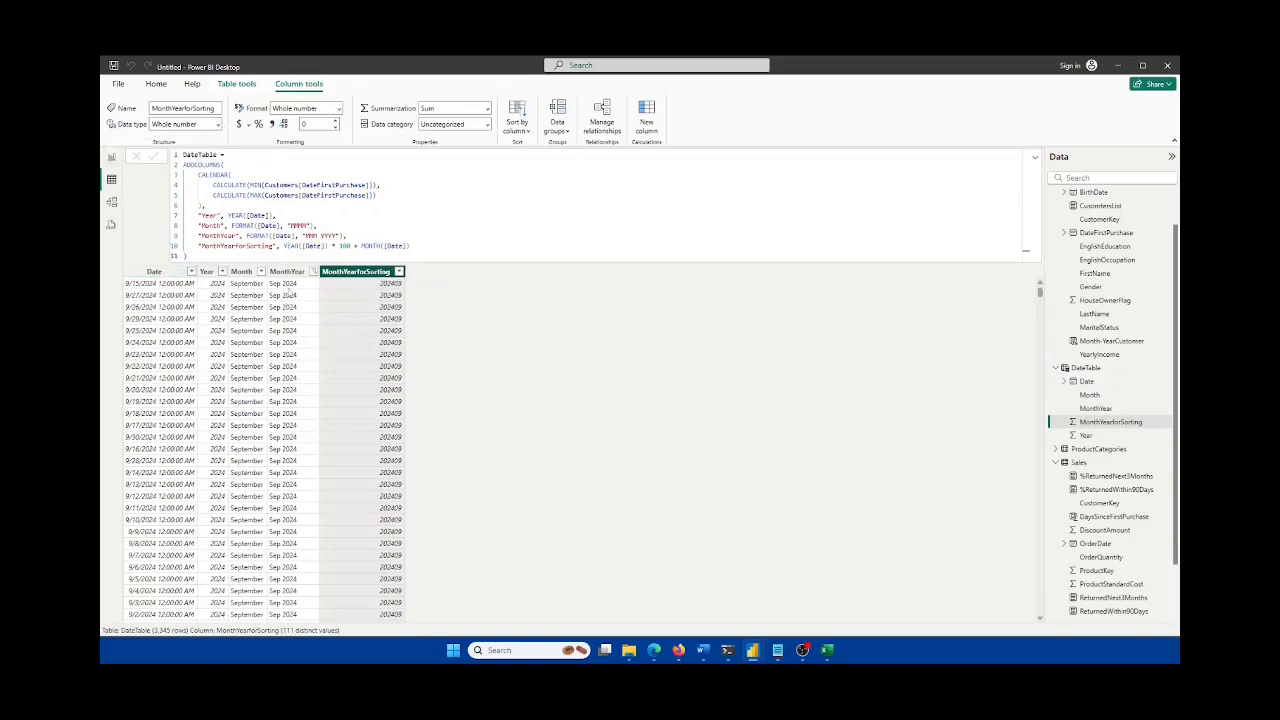
scroll(366, 369, "down", 2)
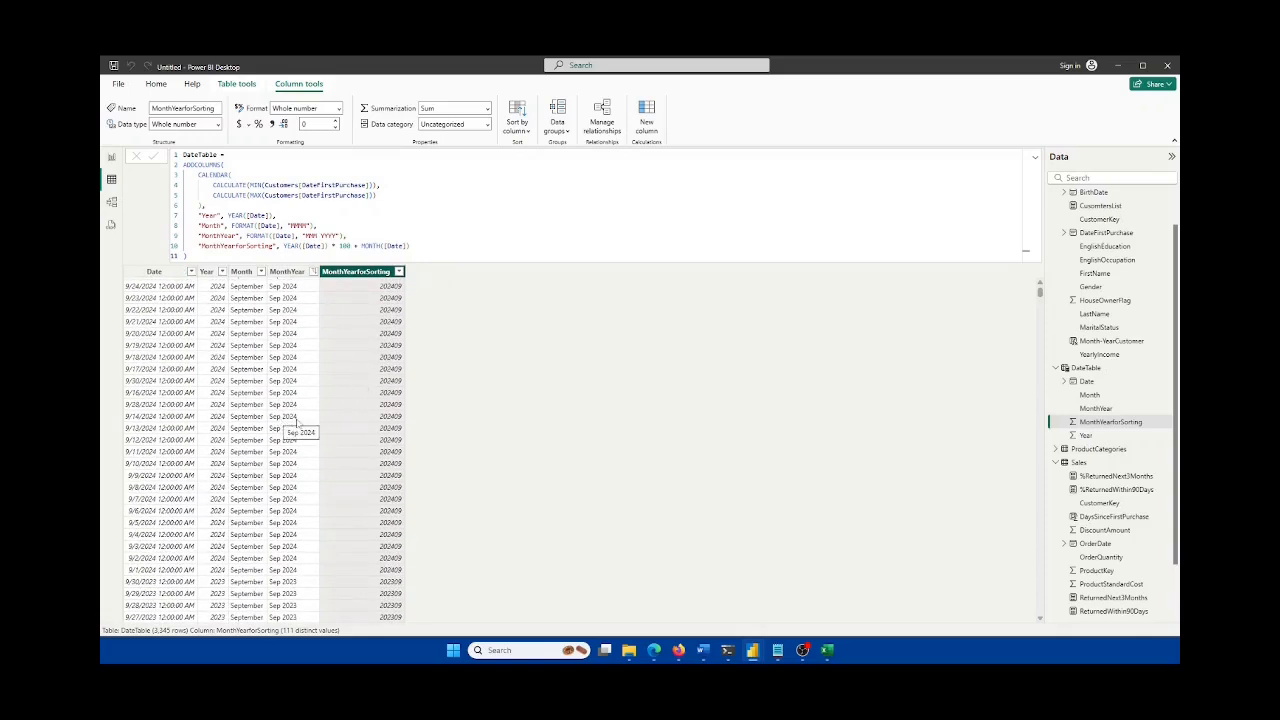
scroll(392, 455, "down", 7)
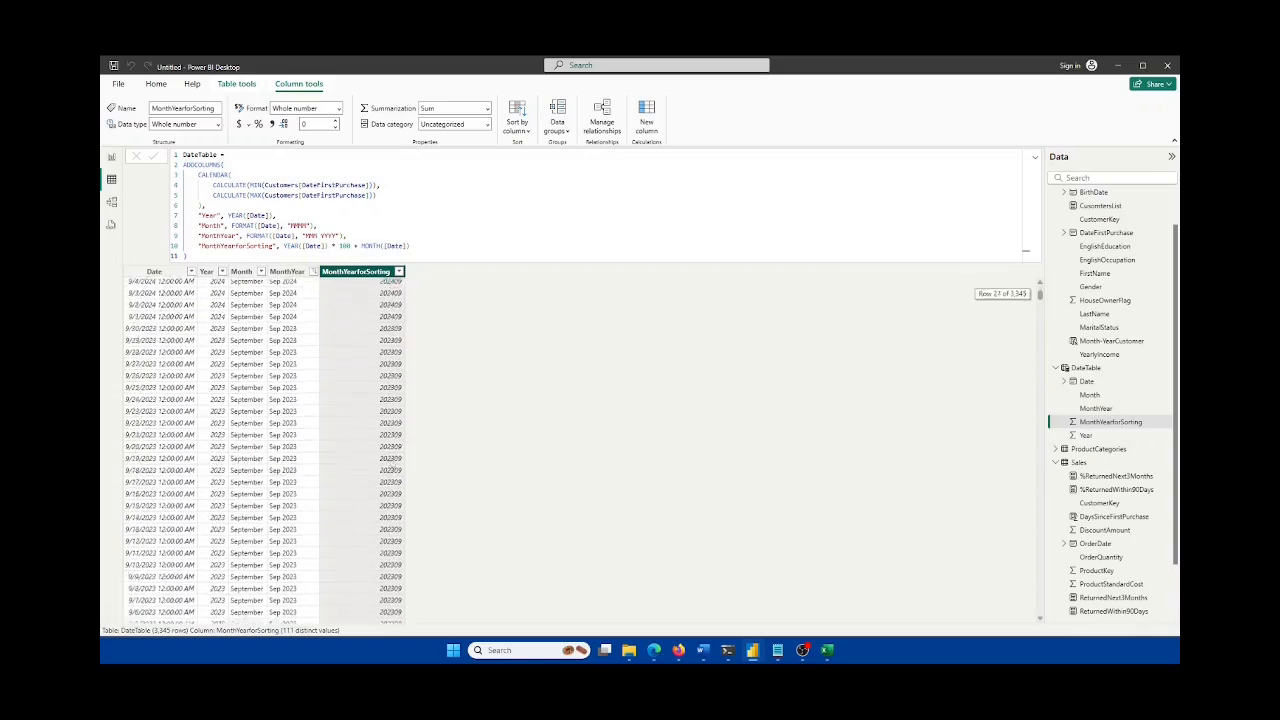
scroll(392, 467, "down", 10)
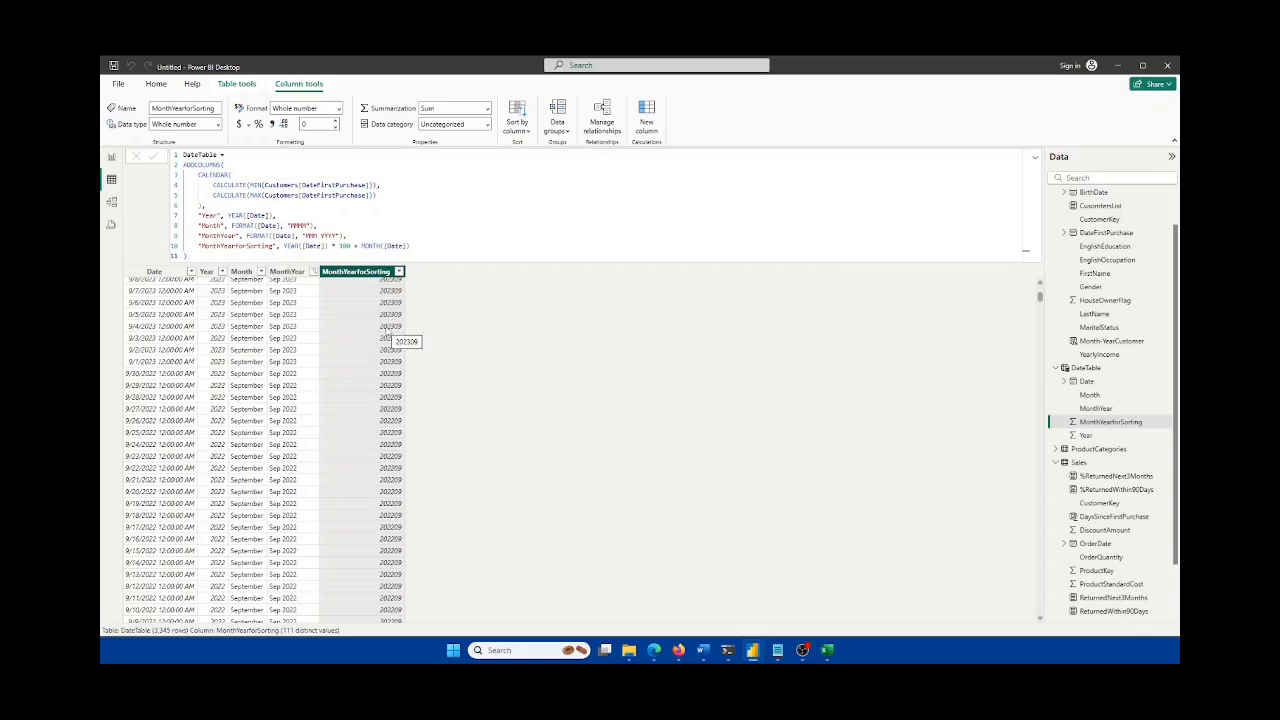
scroll(388, 336, "up", 10)
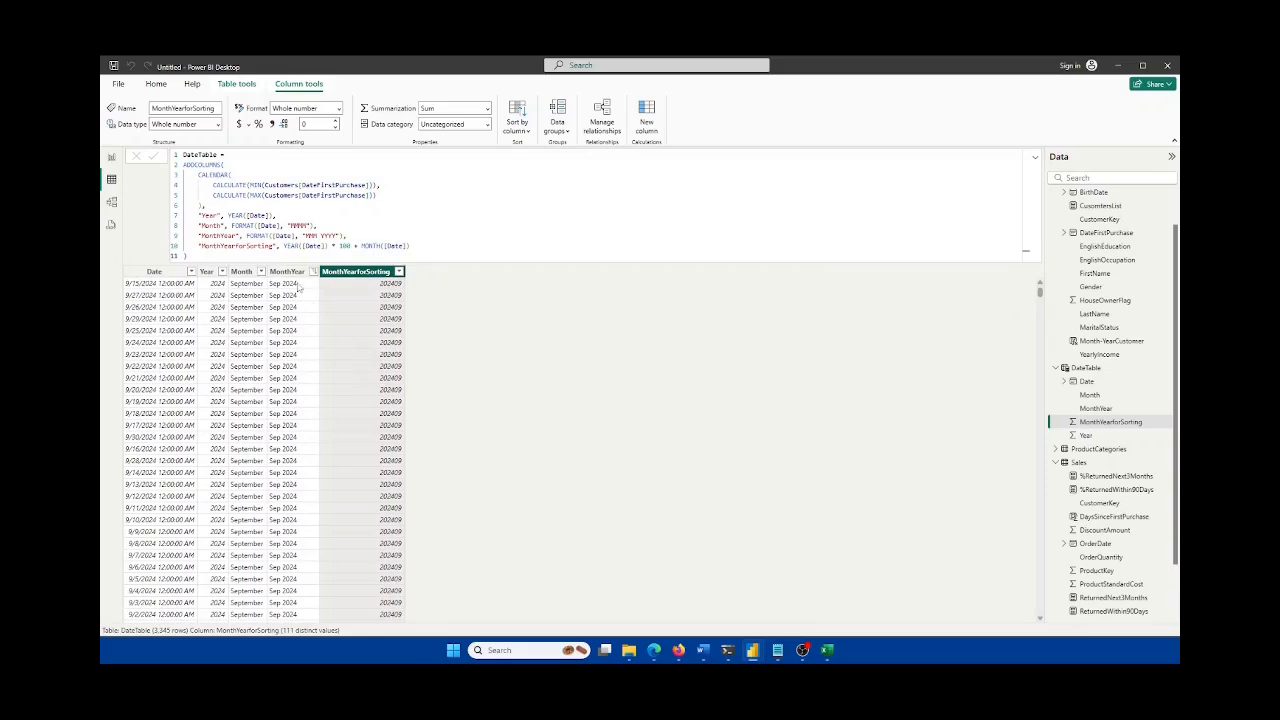
Step: On the report page, sort the matrix by 'Month When Customer Made First Purchase', revealing alphabetical month order
left_click(111, 157)
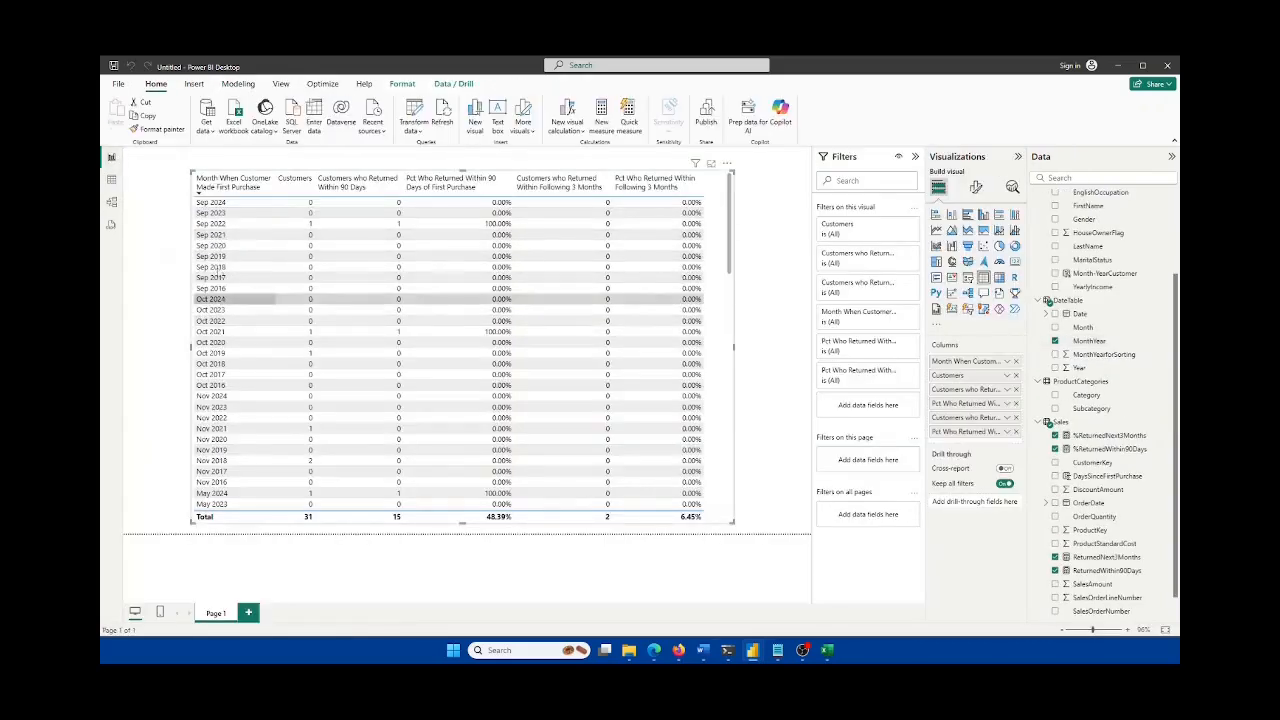
left_click(201, 194)
scroll(247, 357, "down", 10)
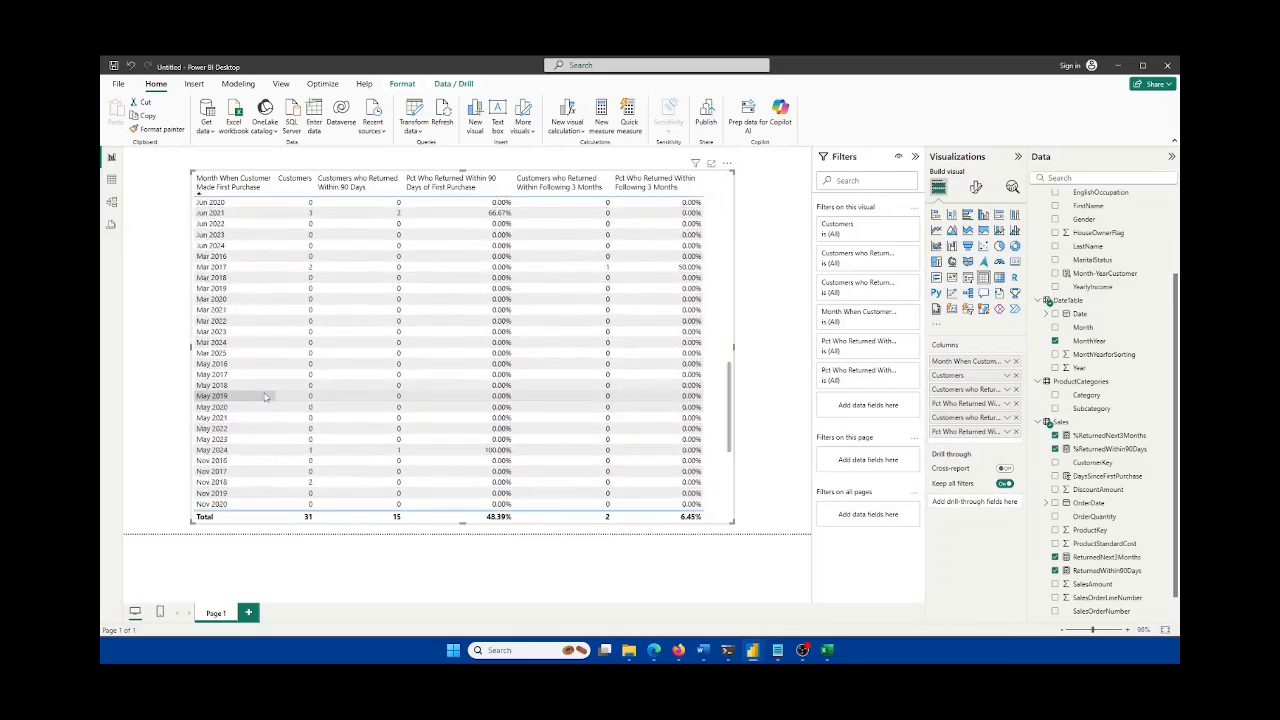
scroll(260, 395, "down", 7)
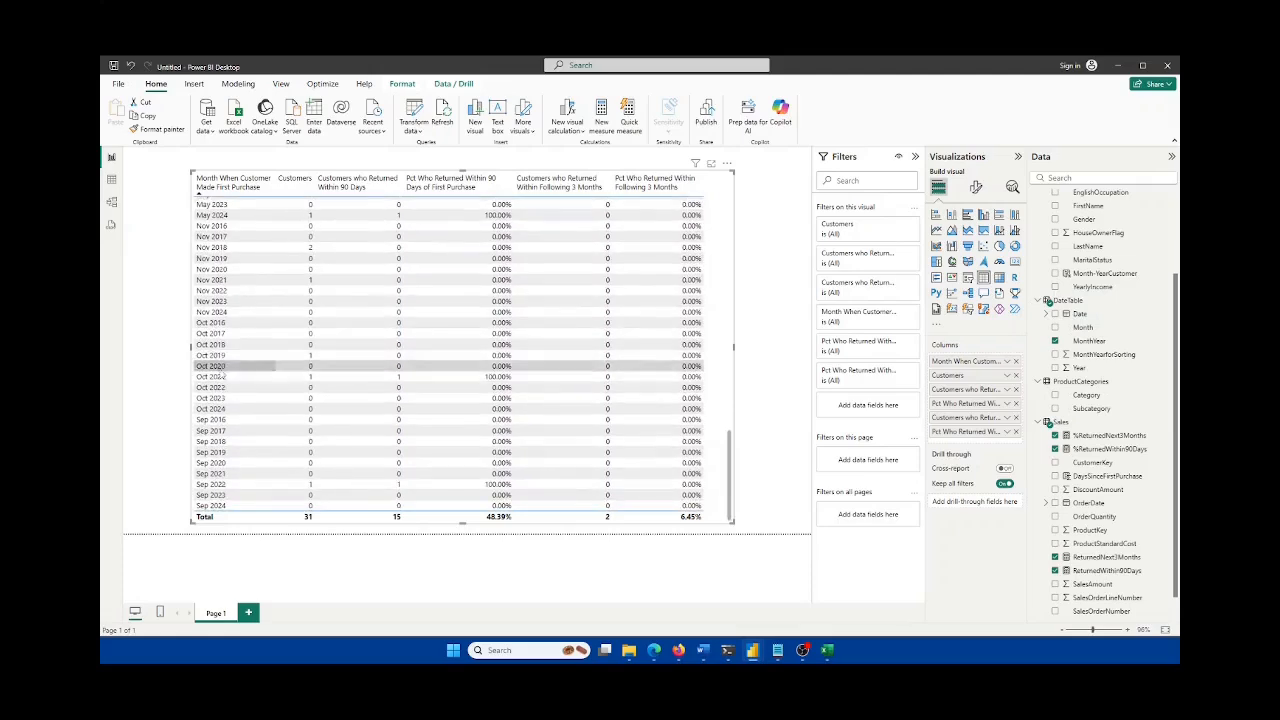
scroll(221, 373, "up", 15)
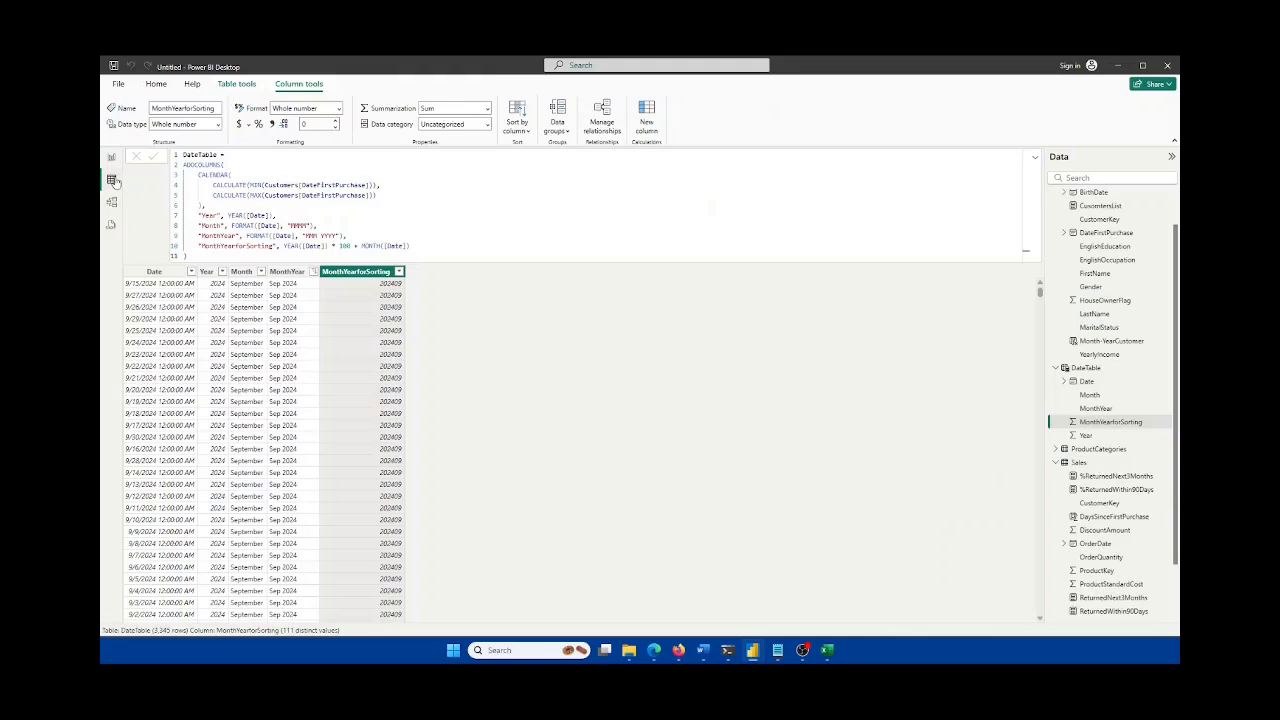
Step: Set DateTable's MonthYear column to sort by MonthYearforSorting, then check the report matrix
left_click(112, 180)
left_click(293, 277)
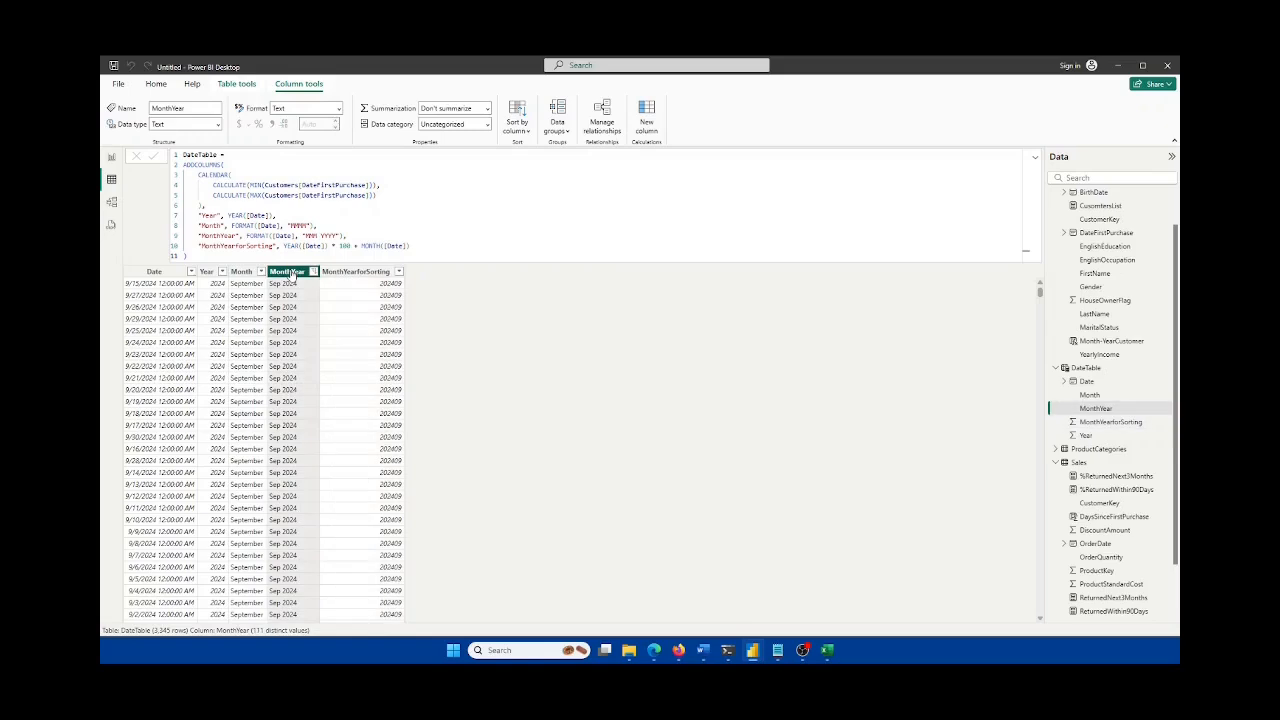
left_click(517, 128)
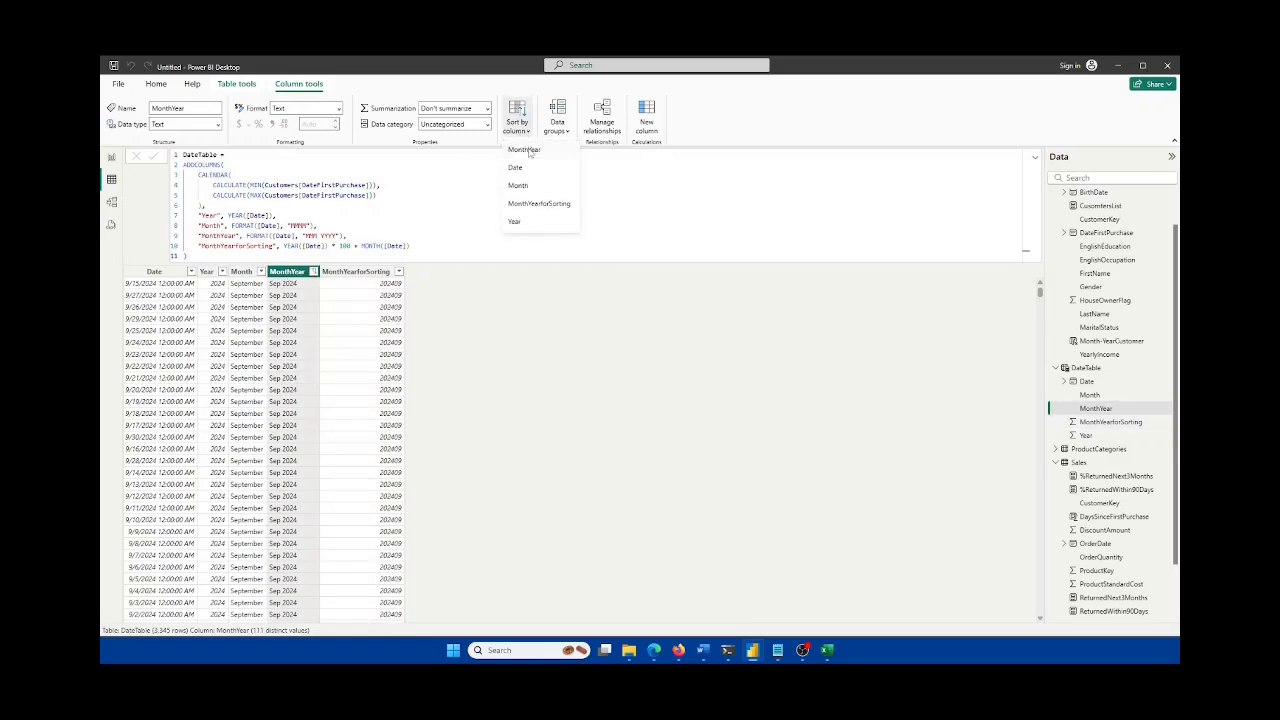
left_click(538, 204)
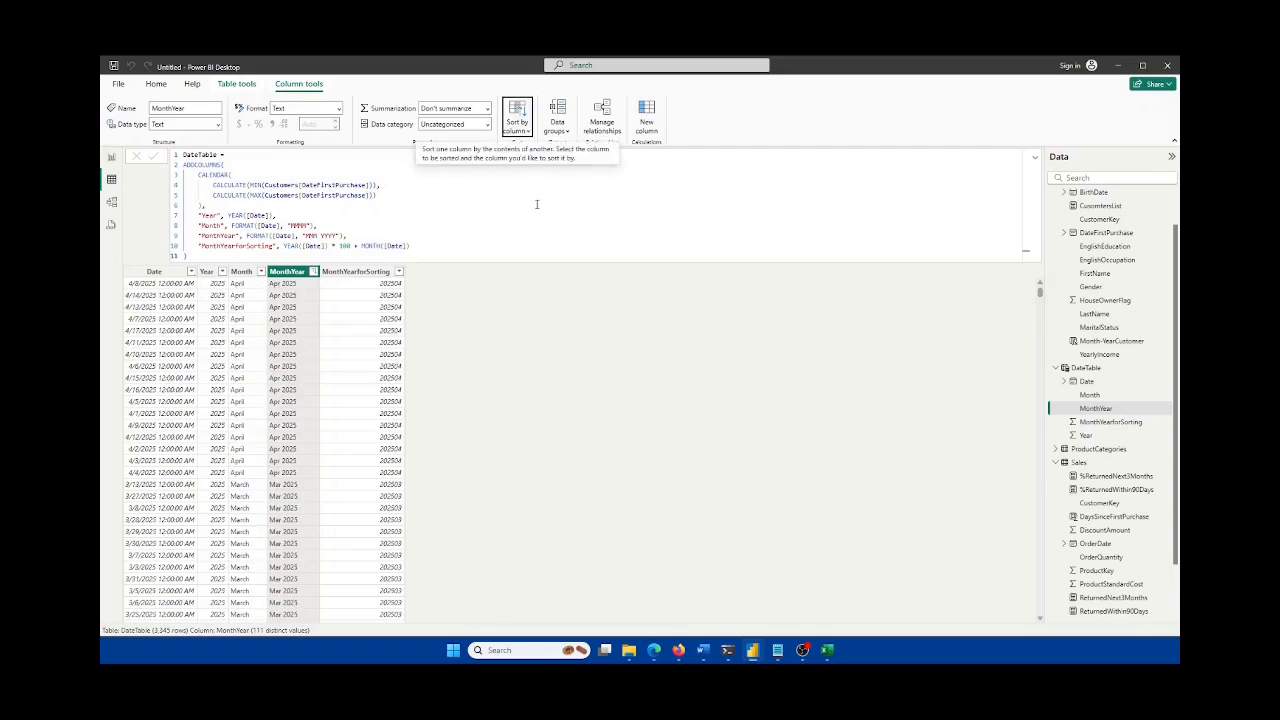
left_click(112, 157)
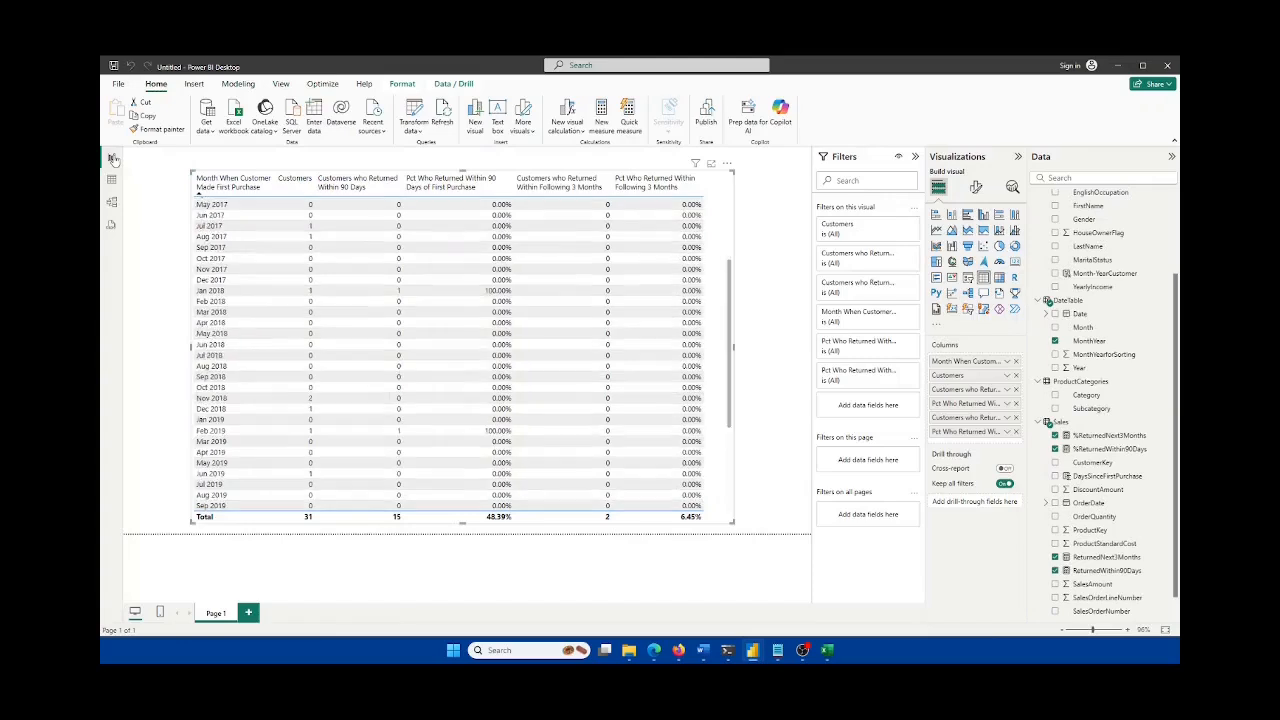
Step: Sort the returns table ascending so it starts from the oldest first-purchase month
scroll(254, 257, "up", 5)
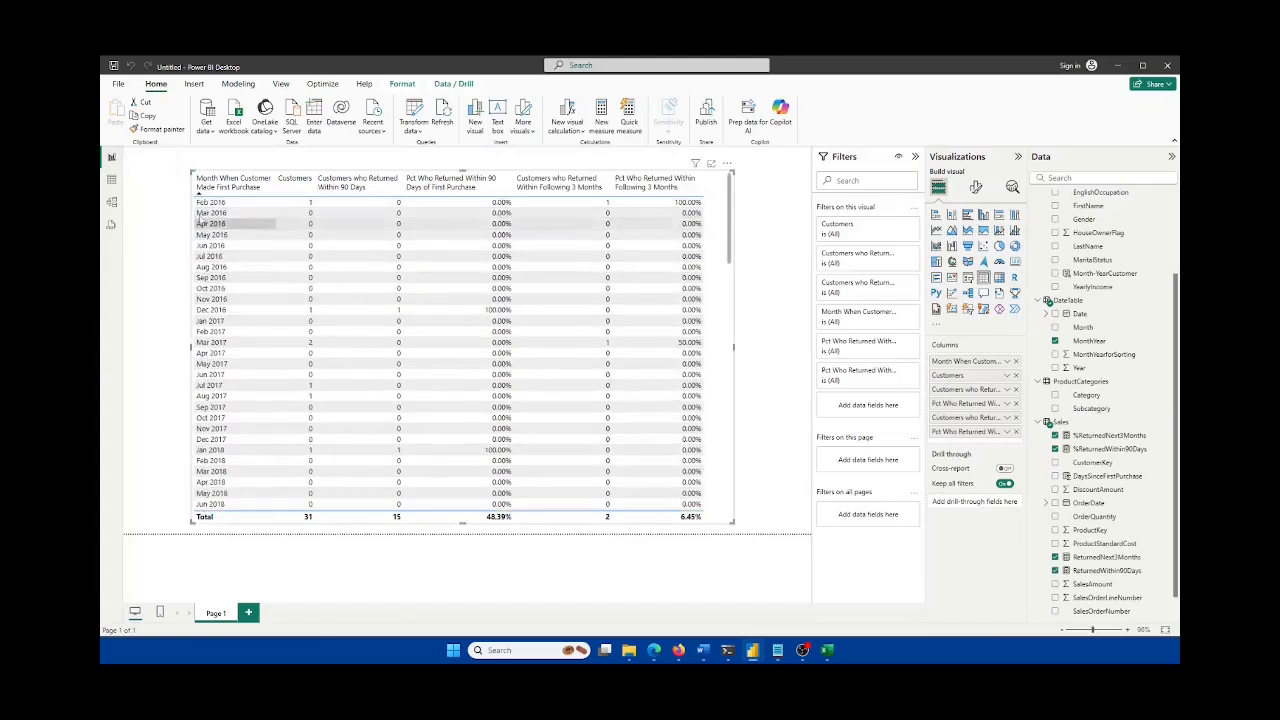
scroll(215, 215, "down", 20)
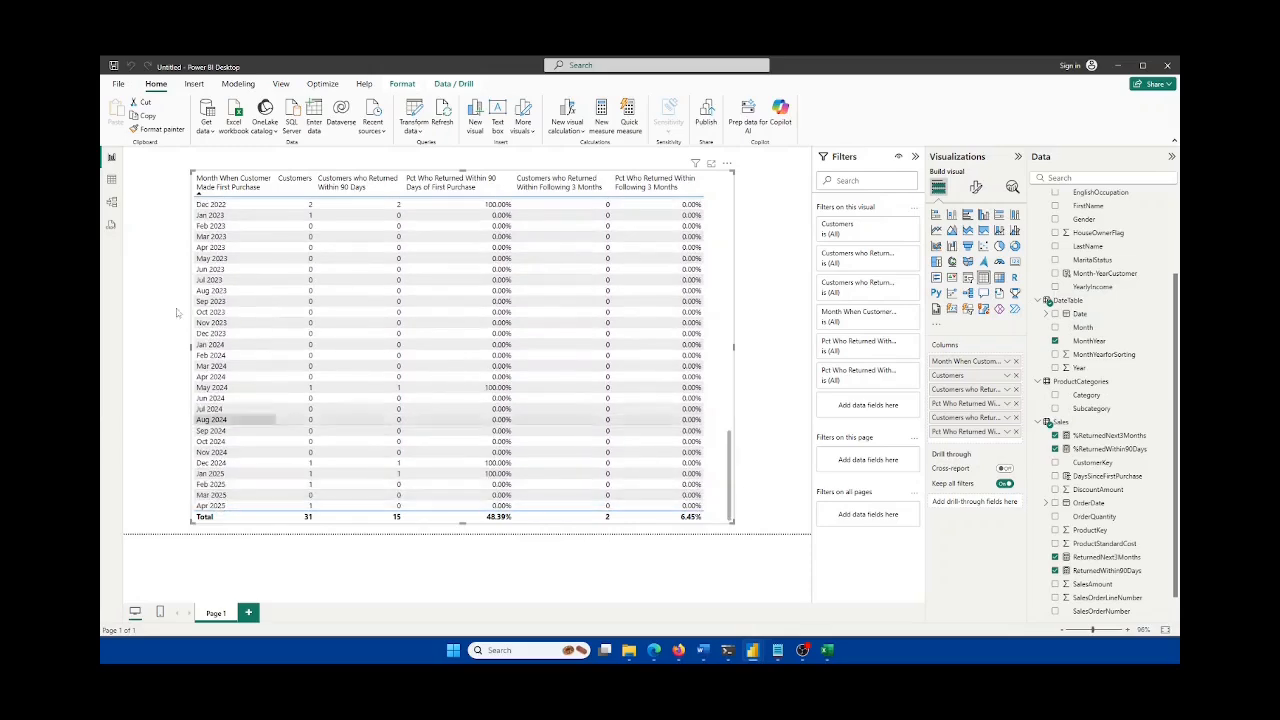
scroll(228, 250, "up", 20)
scroll(220, 230, "up", 8)
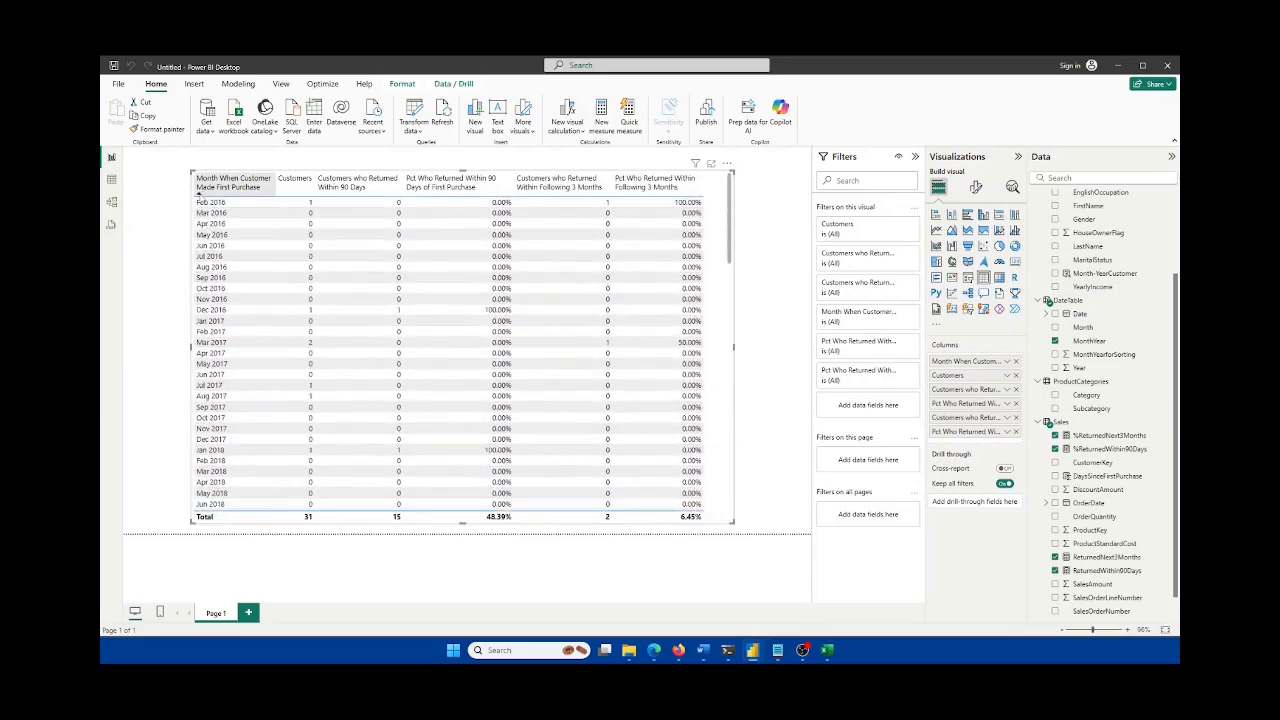
left_click(199, 193)
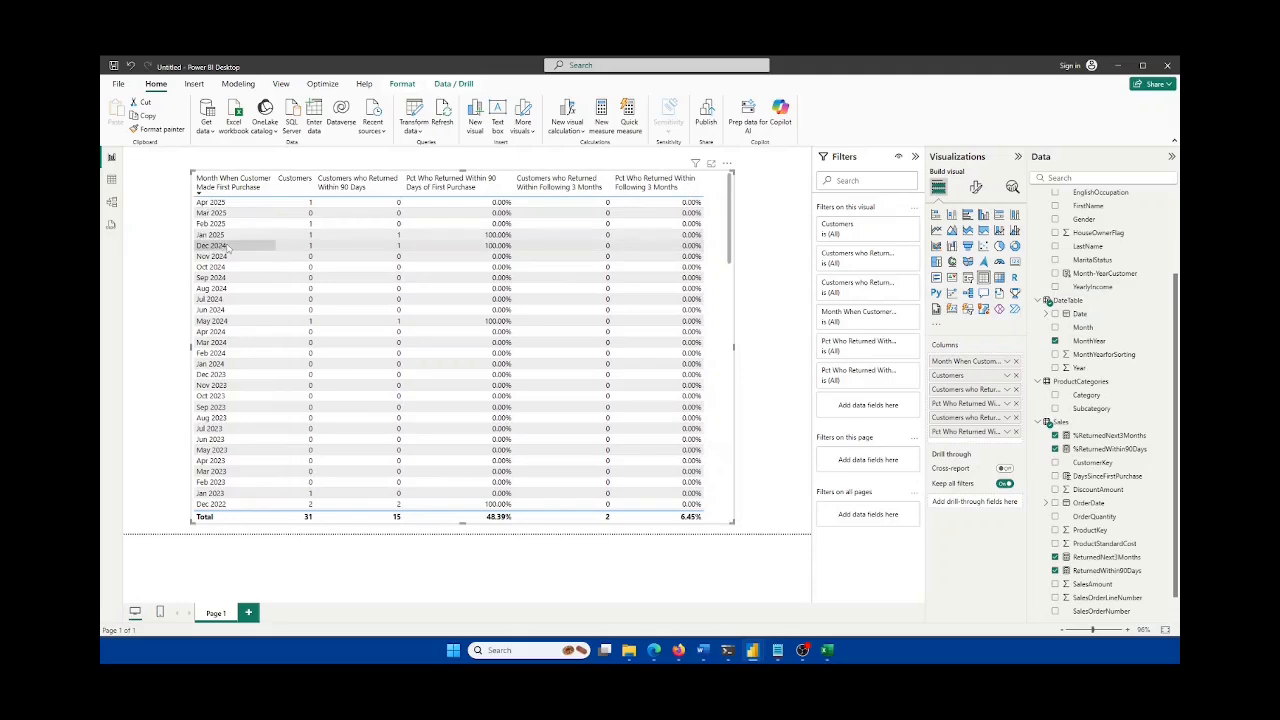
scroll(243, 380, "down", 20)
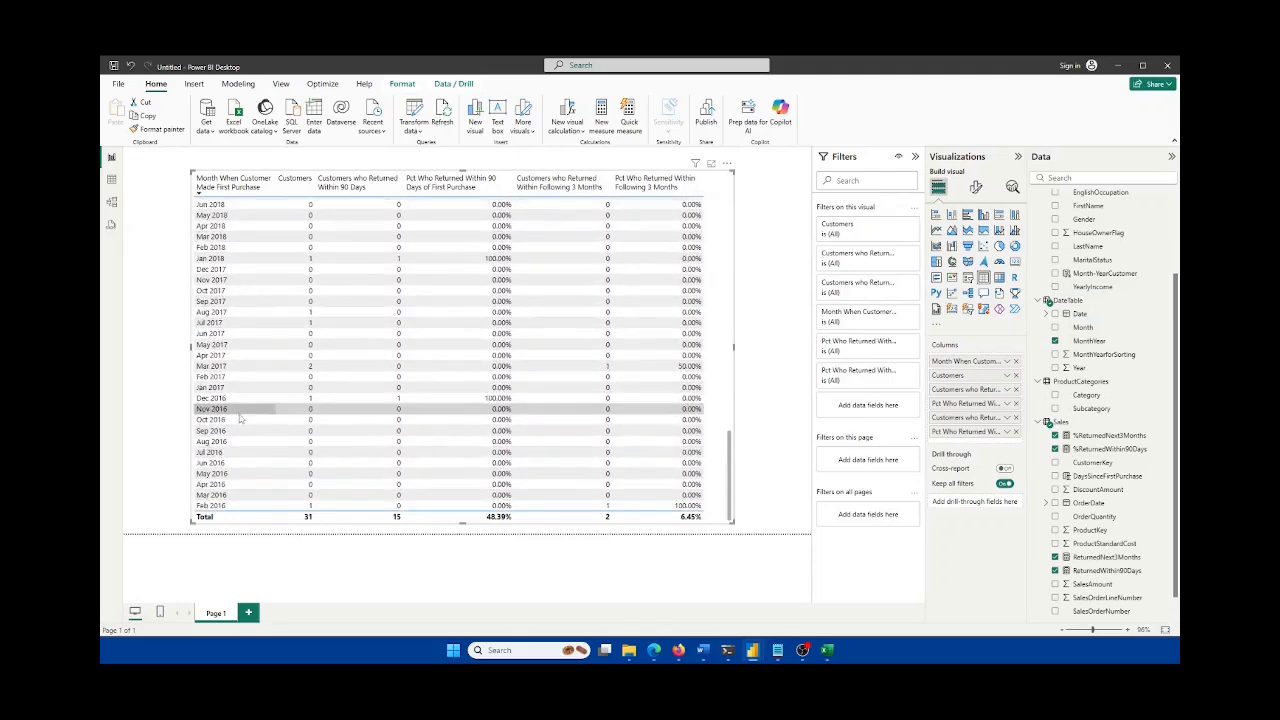
scroll(241, 420, "up", 20)
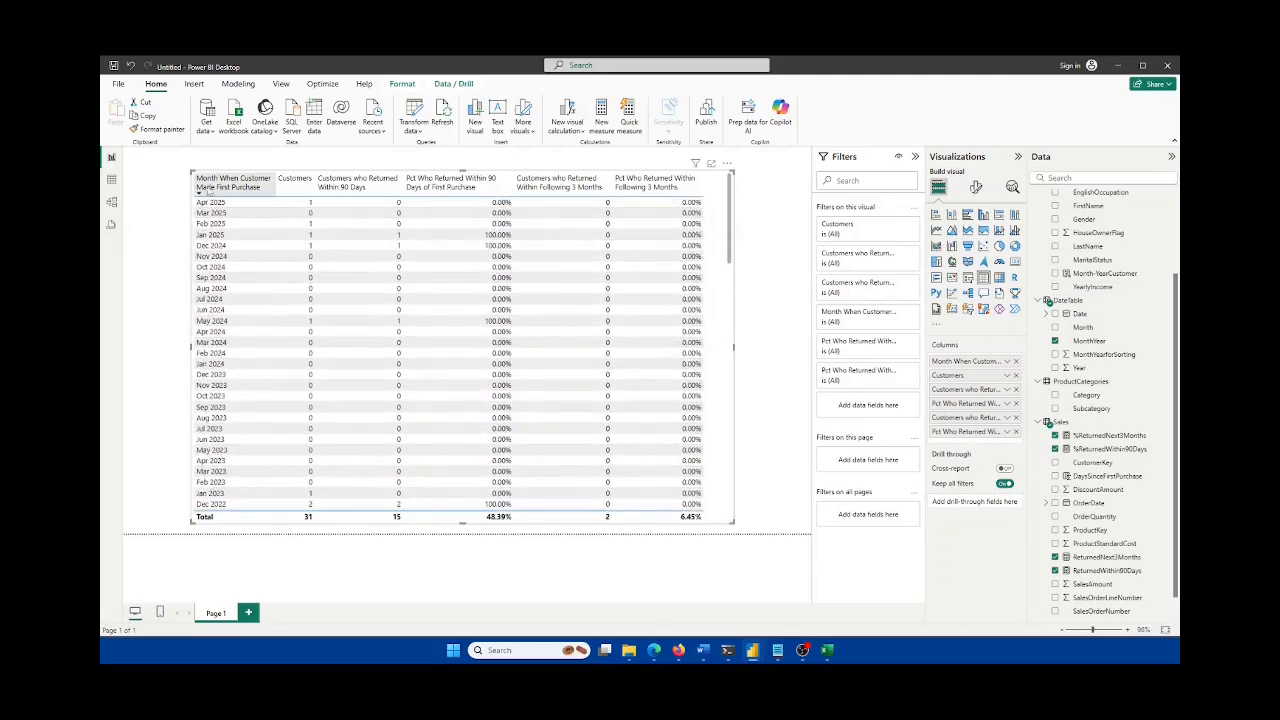
left_click(199, 193)
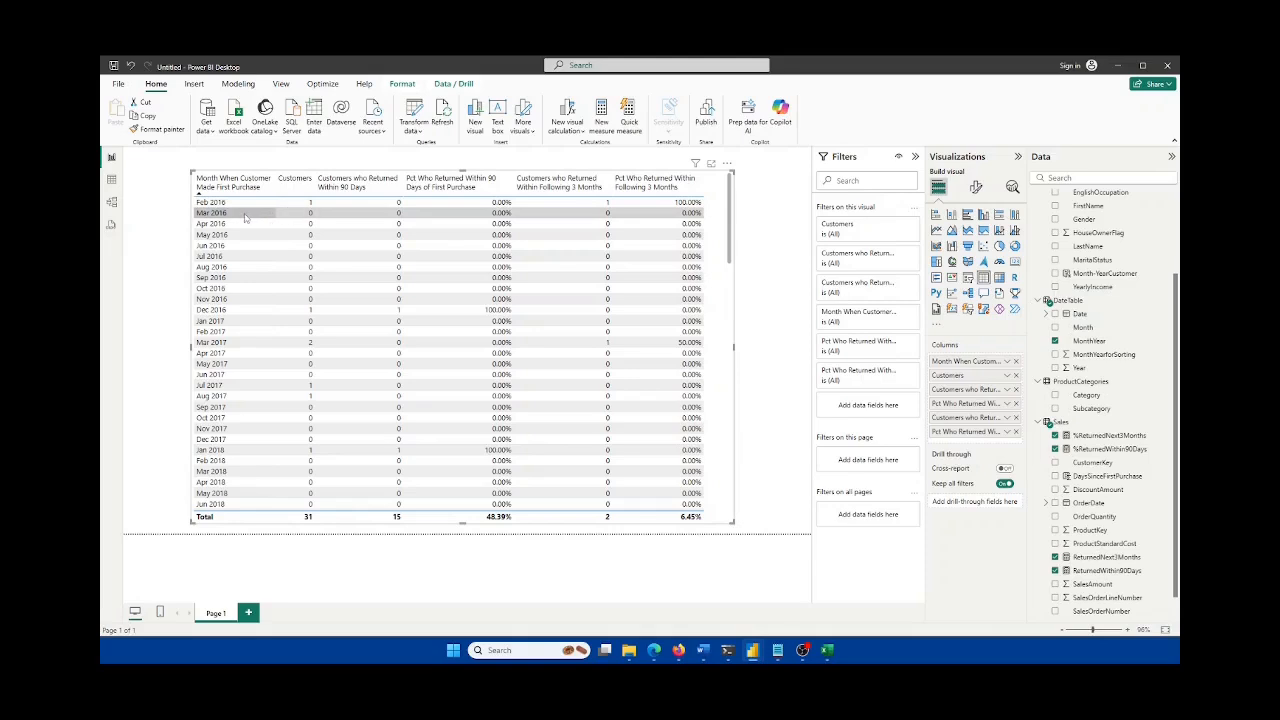
Step: Check MonthYearforSorting in DateTable, widen the returns table slightly, and bring Excel forward
left_click(111, 179)
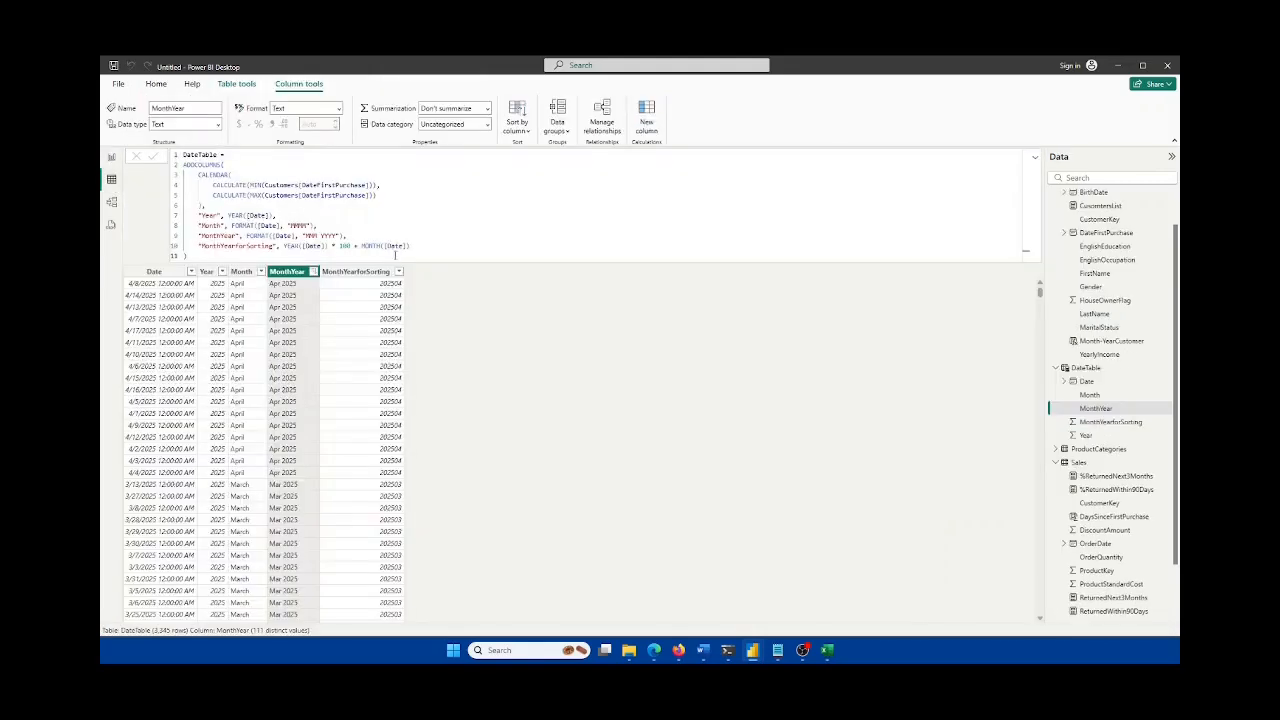
left_click(360, 274)
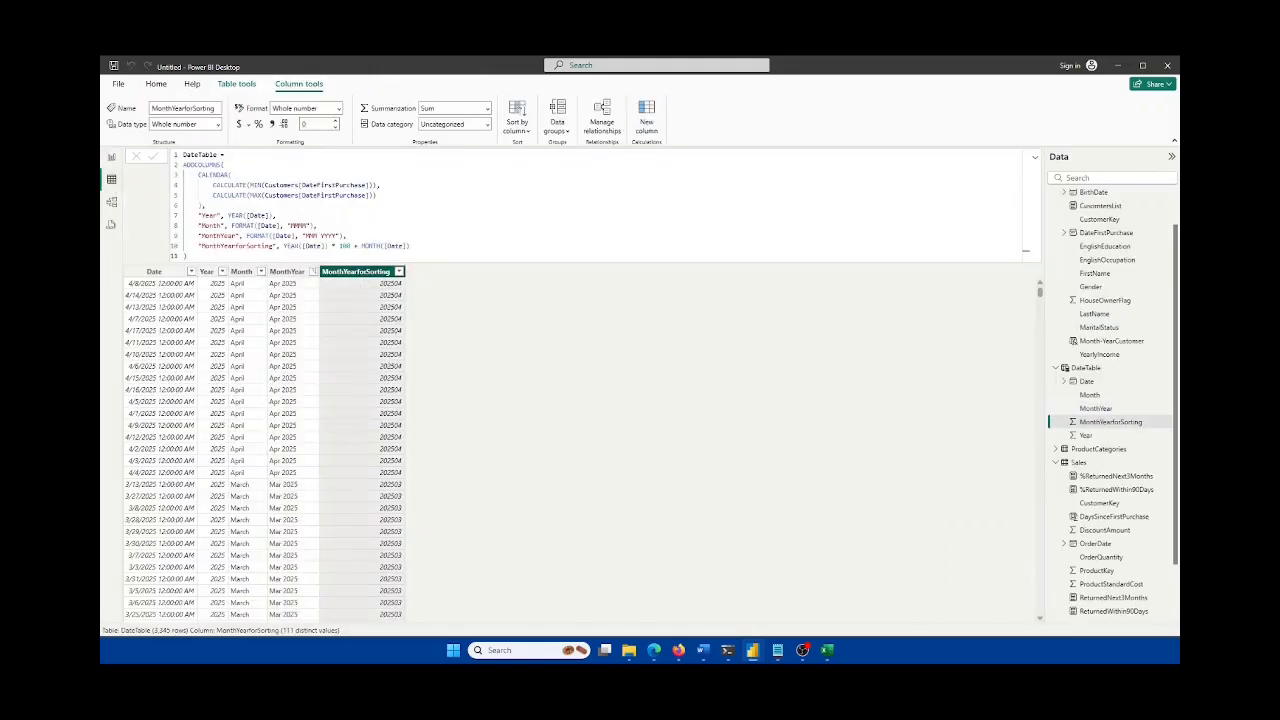
left_click(114, 160)
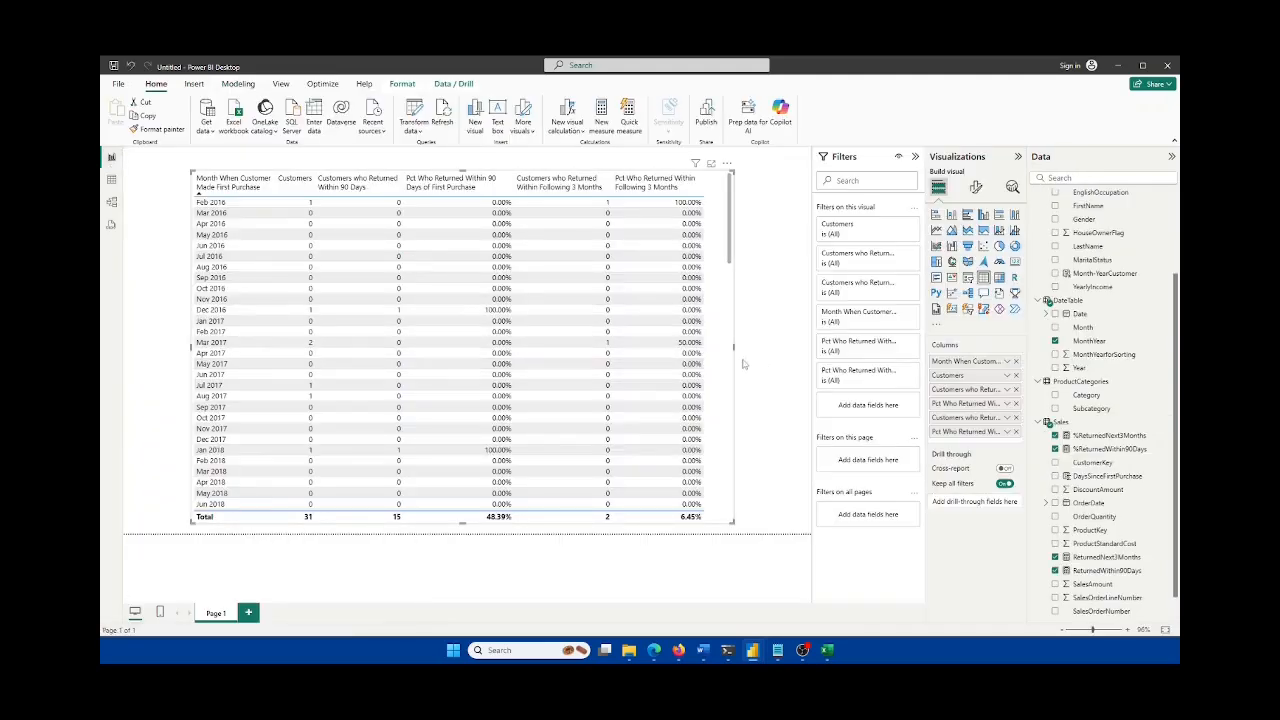
scroll(712, 420, "down", 6)
scroll(712, 420, "up", 6)
mouse_move(730, 349)
left_mouse_down()
mouse_move(716, 345)
mouse_move(737, 353)
left_mouse_up()
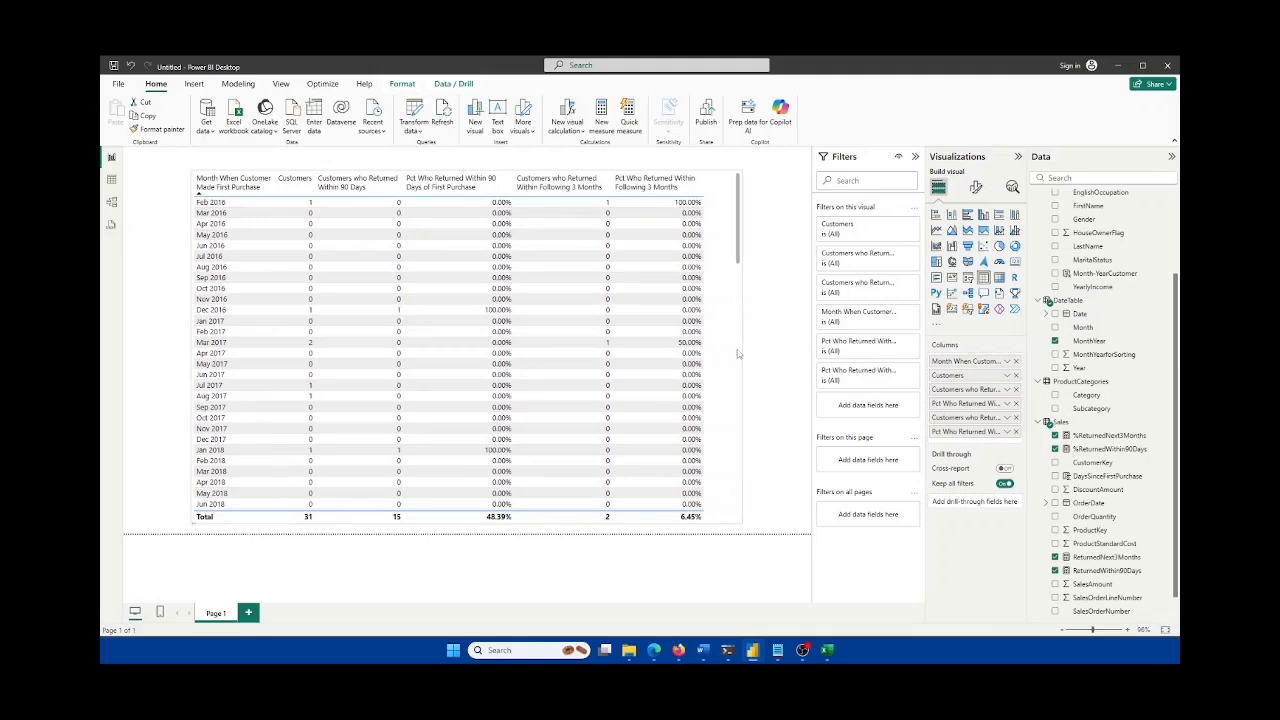
left_click(836, 655)
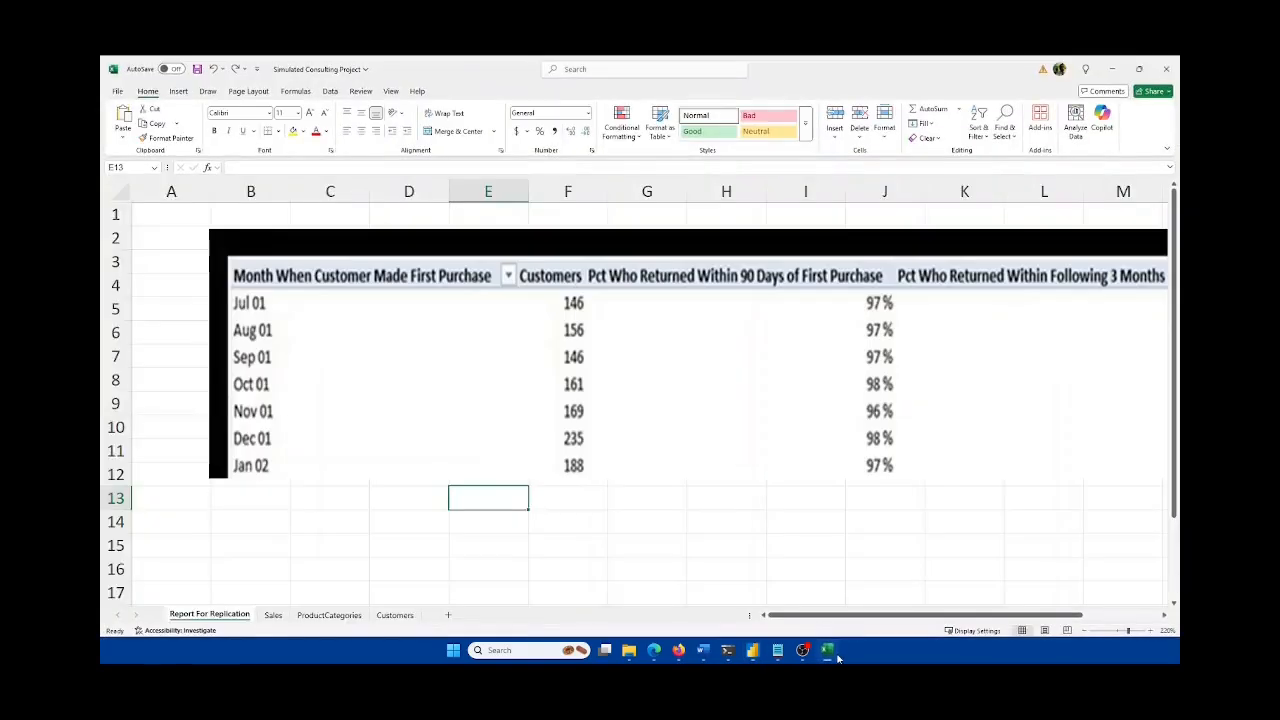
Step: Minimize the Excel replication workbook so the Power BI returns table is visible again
left_click_drag(953, 614, 955, 614)
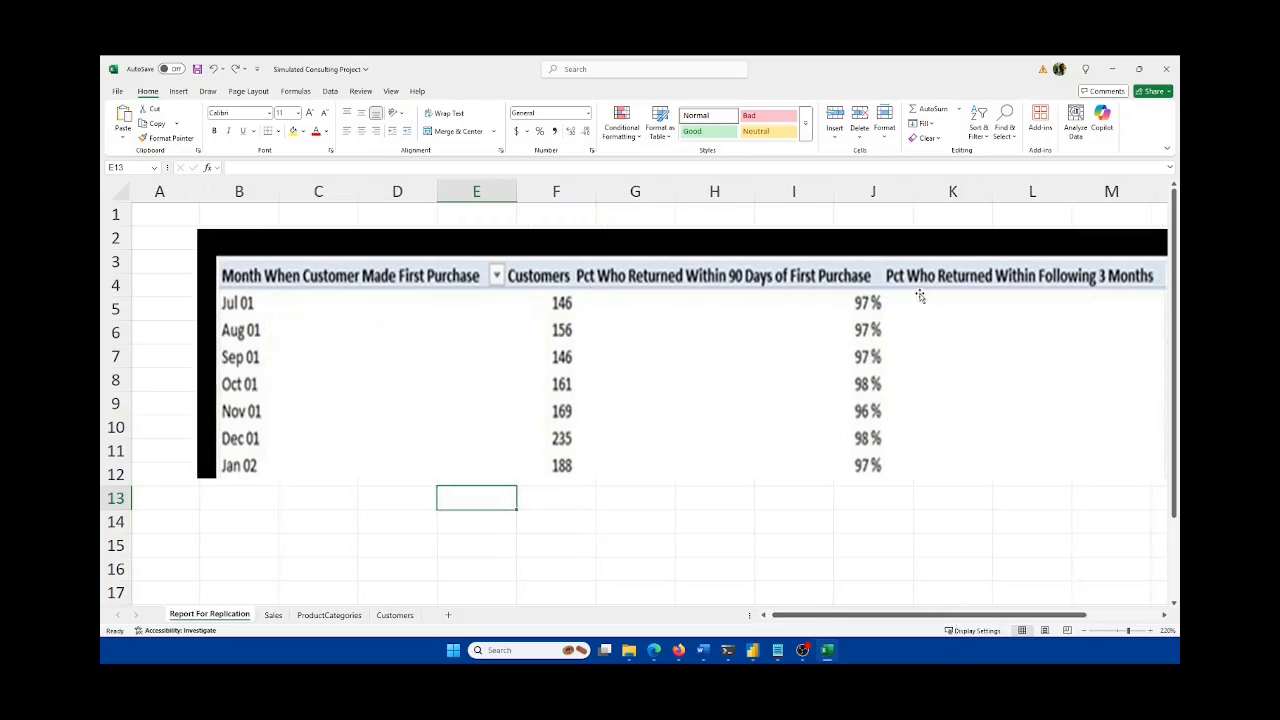
left_click(827, 651)
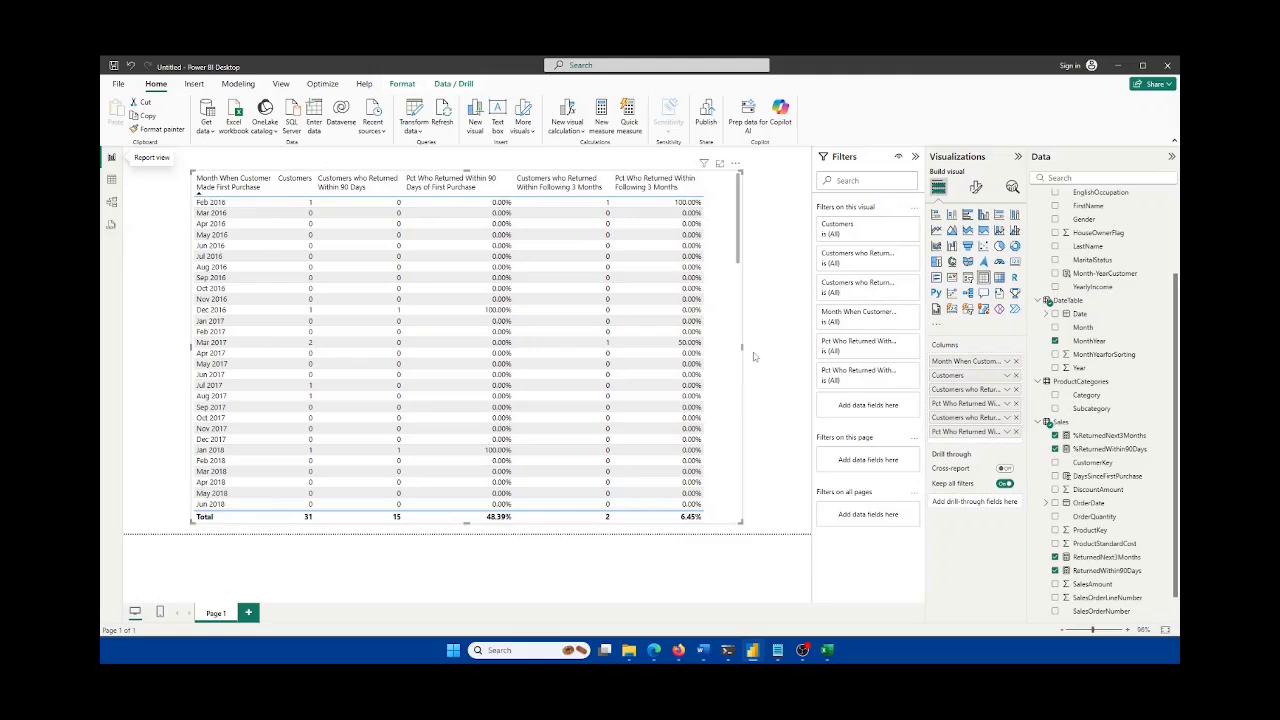
Step: Scroll through the returns table's monthly rows, then switch to DateTable's data view
scroll(727, 360, "down", 5)
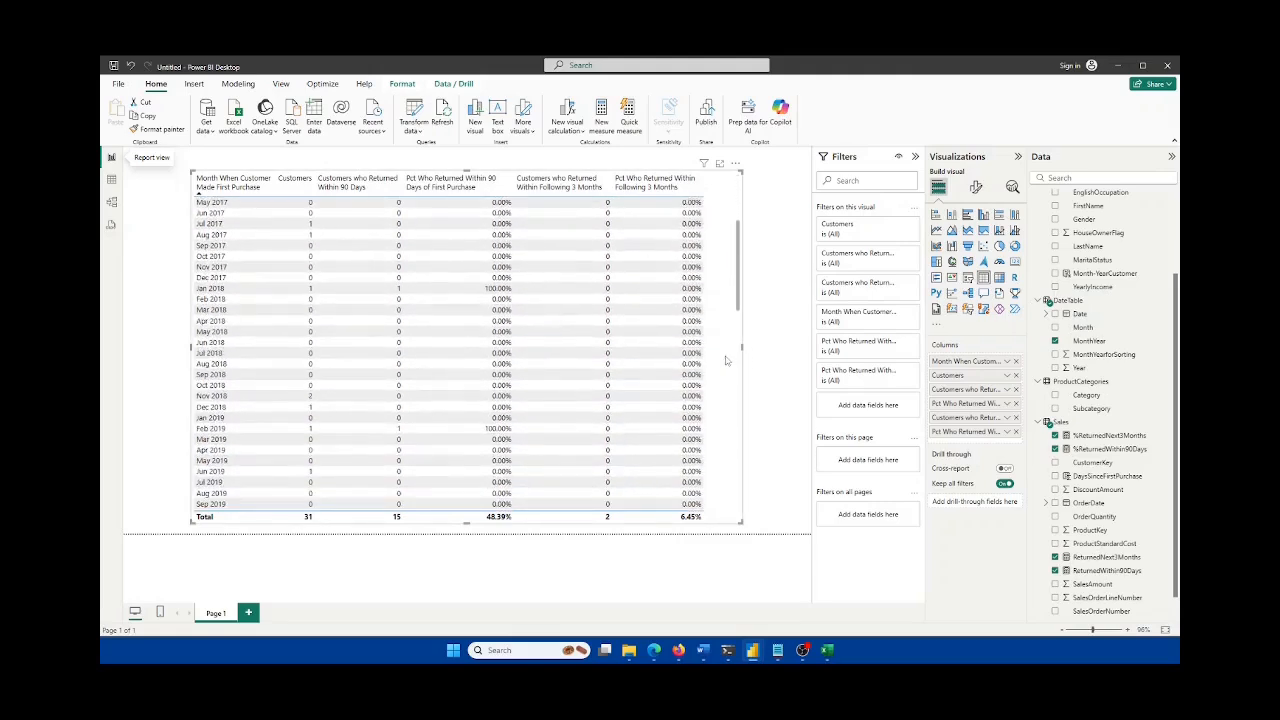
scroll(727, 360, "down", 10)
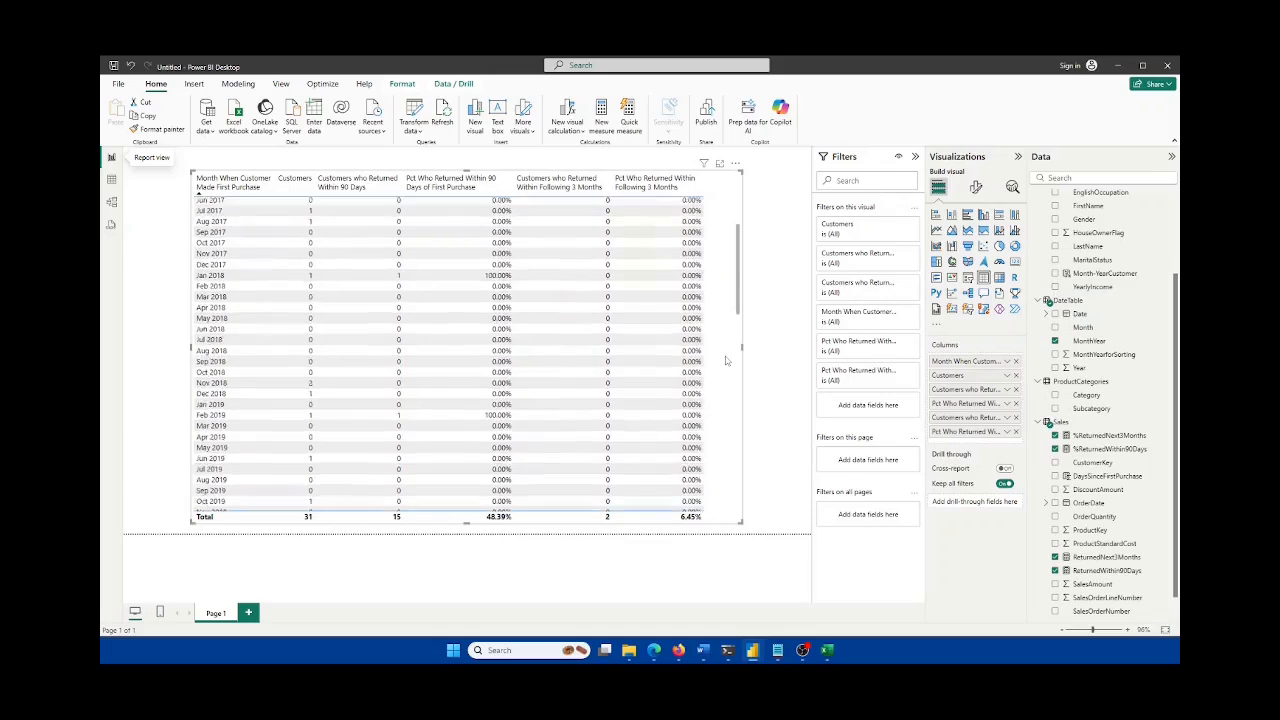
scroll(727, 360, "down", 2)
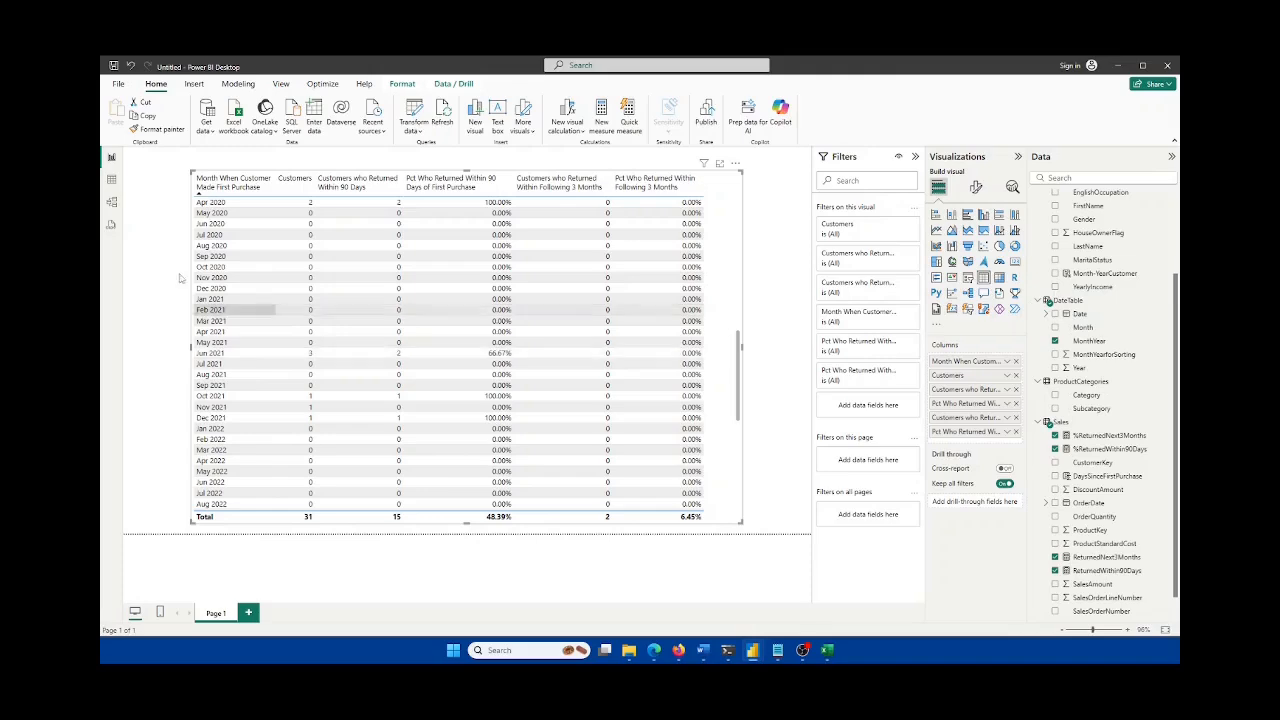
left_click(113, 183)
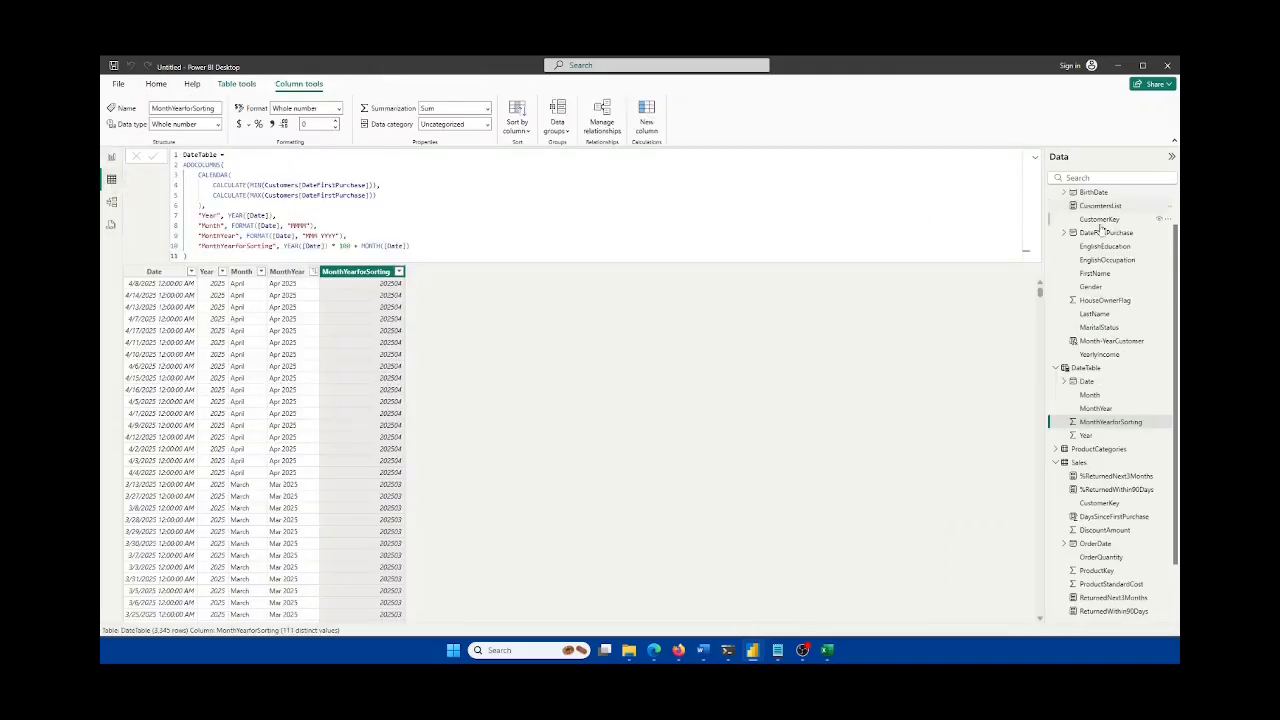
Step: Filter the Customers table's DateFirstPurchase to June 12, 18 and 19, 2021
scroll(1100, 237, "up", 2)
left_click(1087, 197)
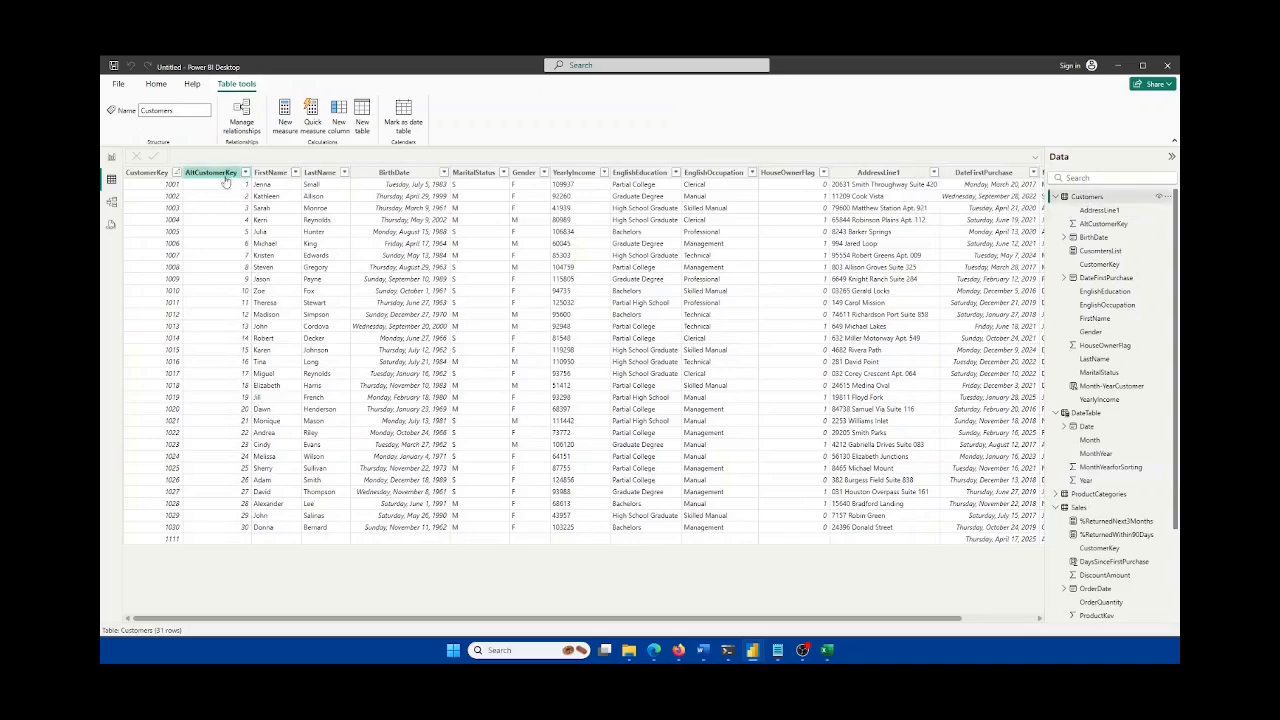
left_click_drag(744, 620, 880, 622)
left_click(952, 173)
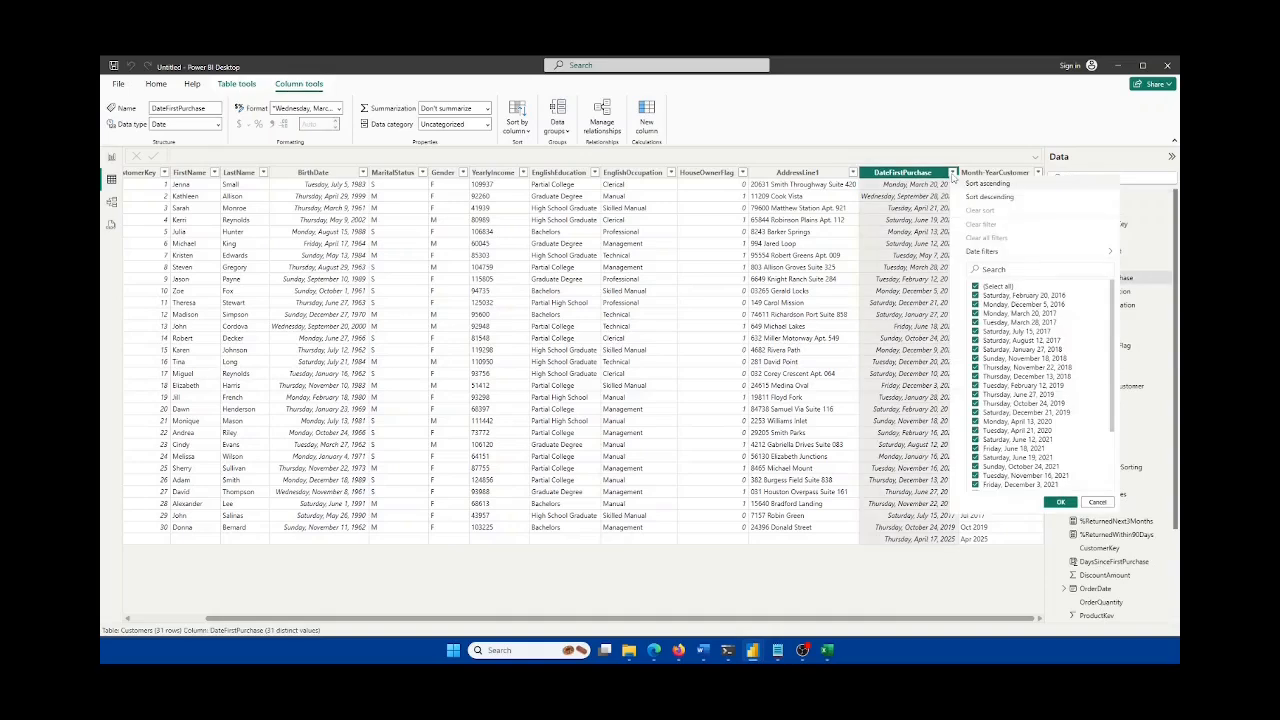
left_click(977, 287)
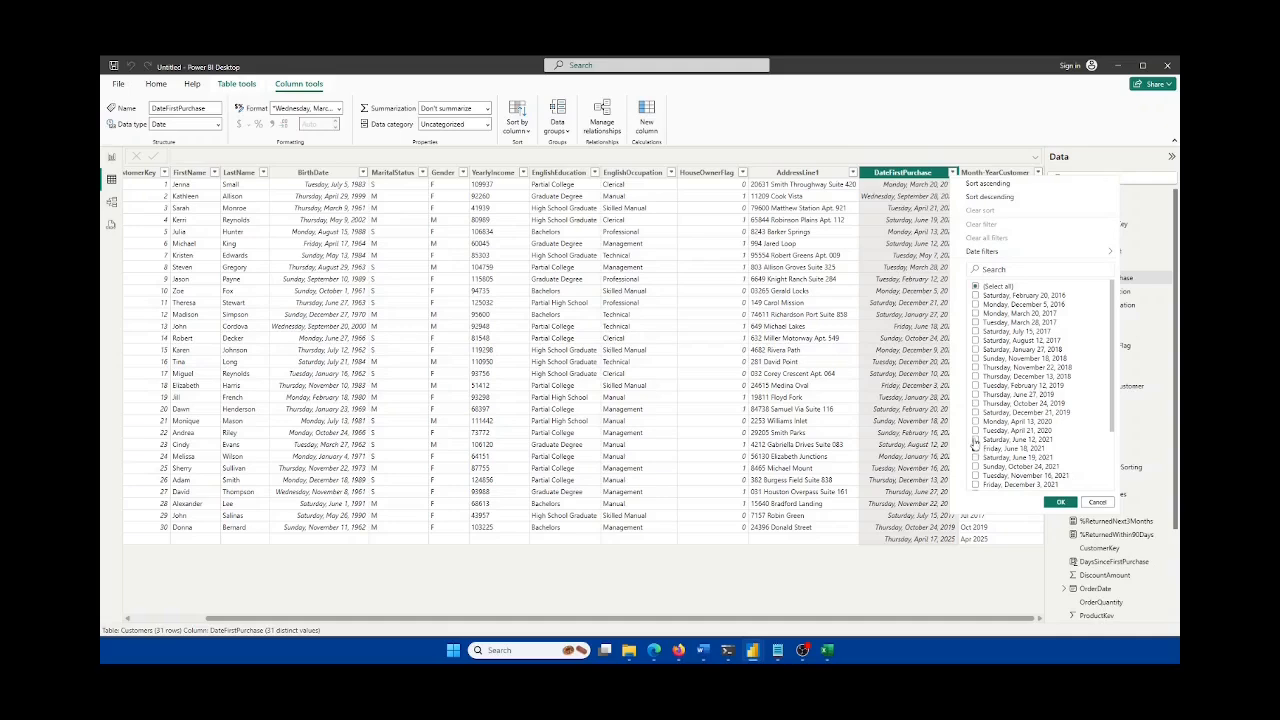
left_click(975, 439)
left_click(975, 448)
left_click(975, 457)
left_click(1061, 502)
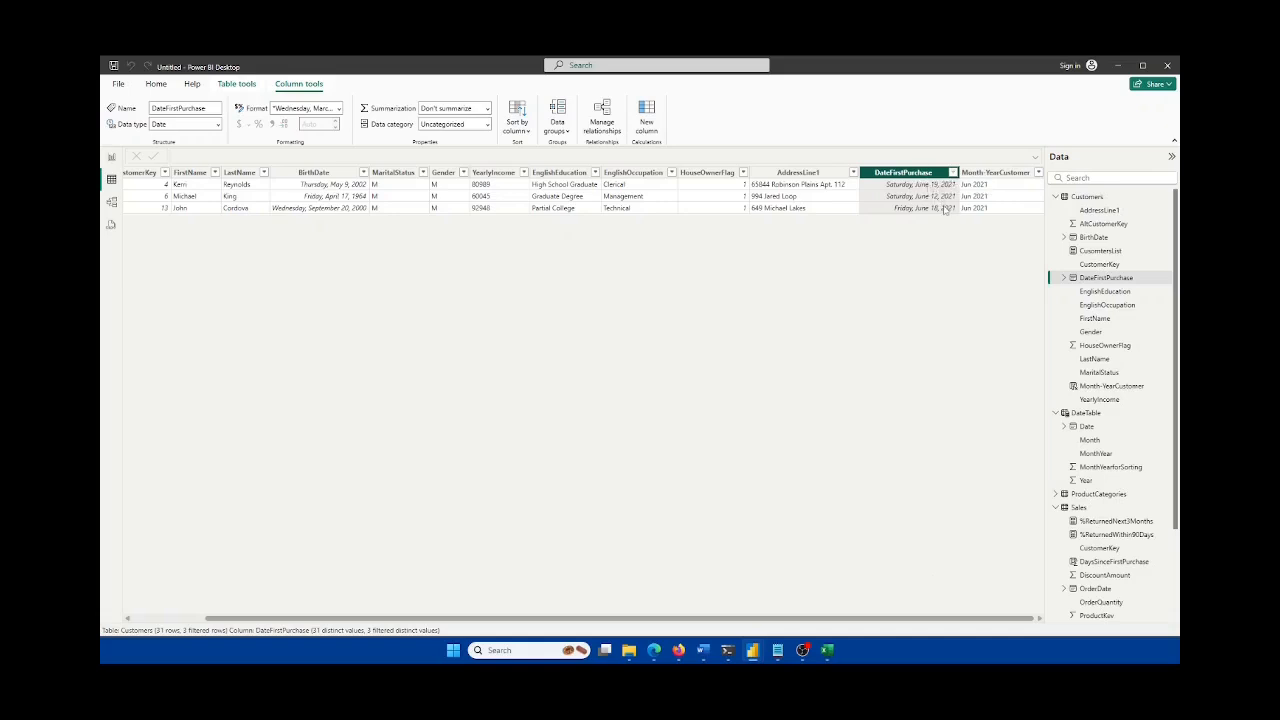
Step: Open the Sales table's rows in the data view
scroll(987, 620, "left", 3)
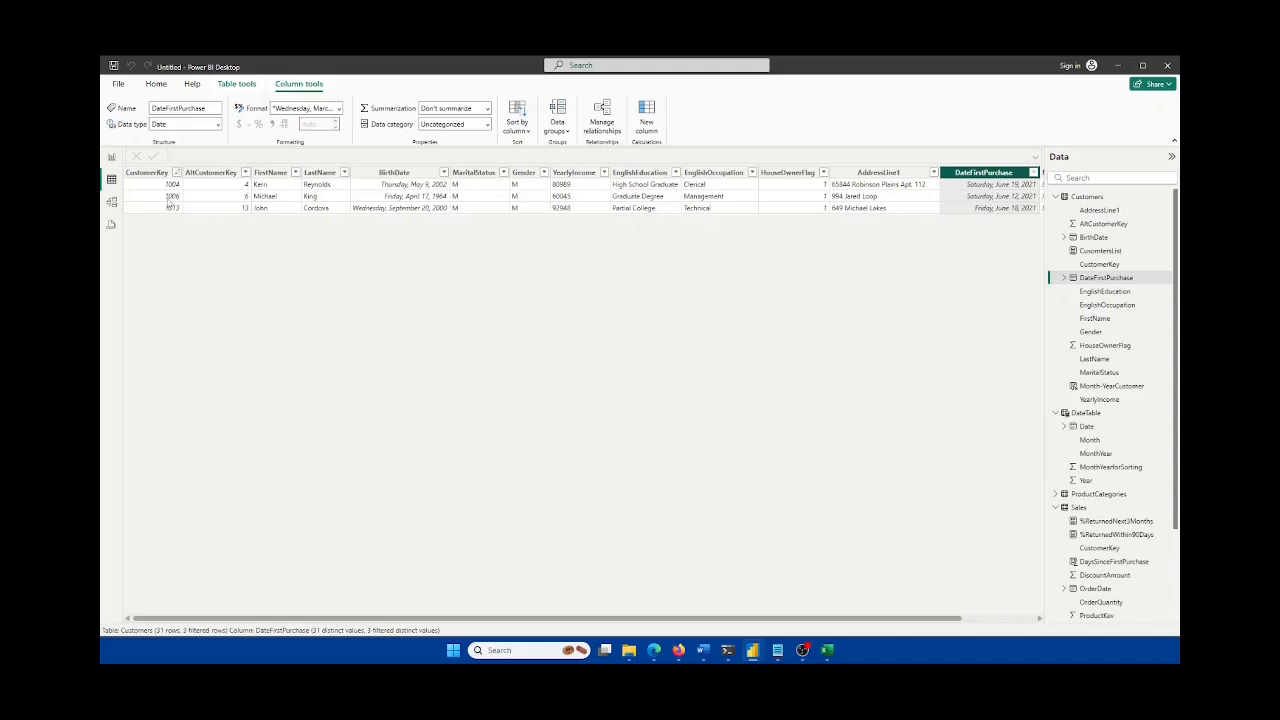
scroll(1152, 440, "down", 2)
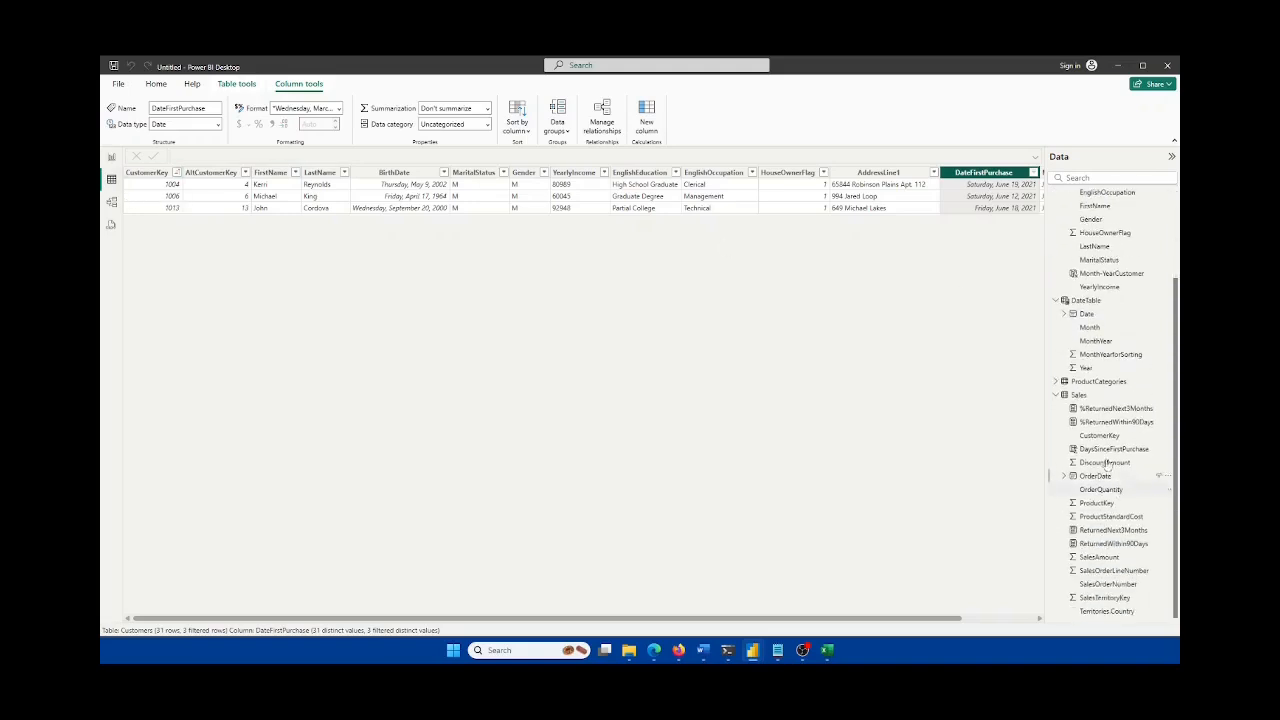
left_click(1079, 396)
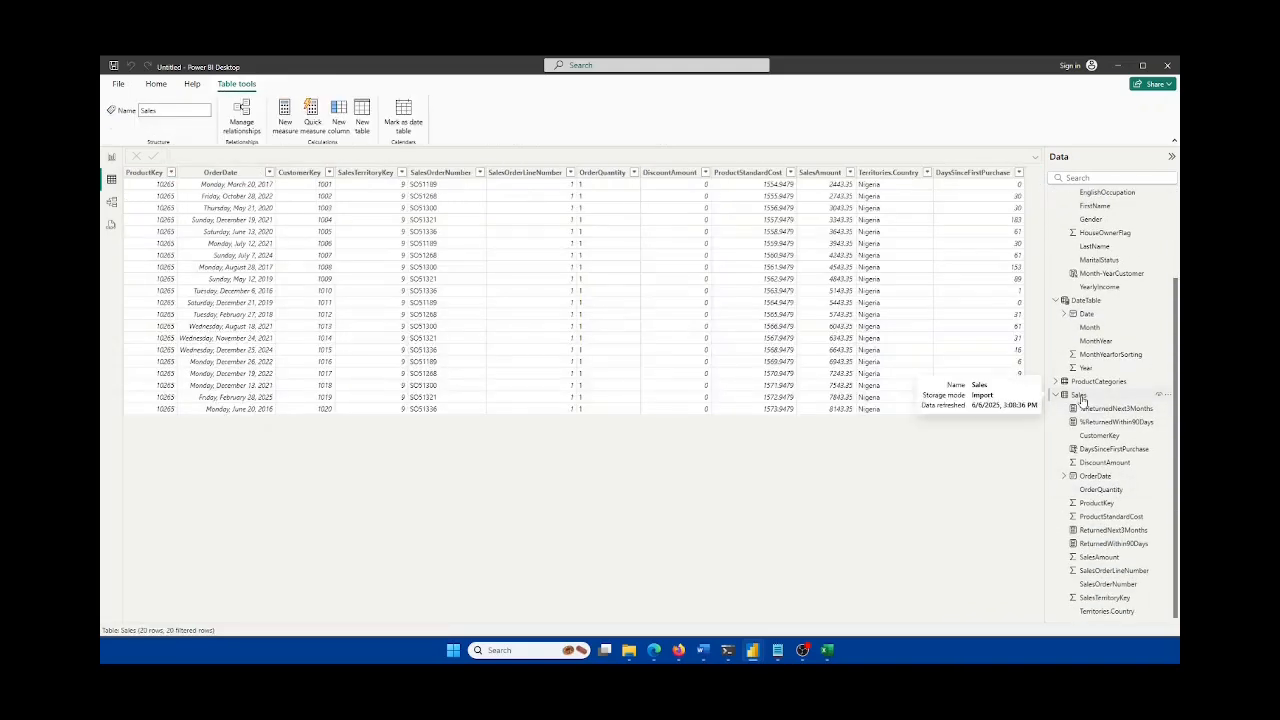
Step: Compare the filtered Customers rows against the Sales table data
scroll(1138, 308, "up", 2)
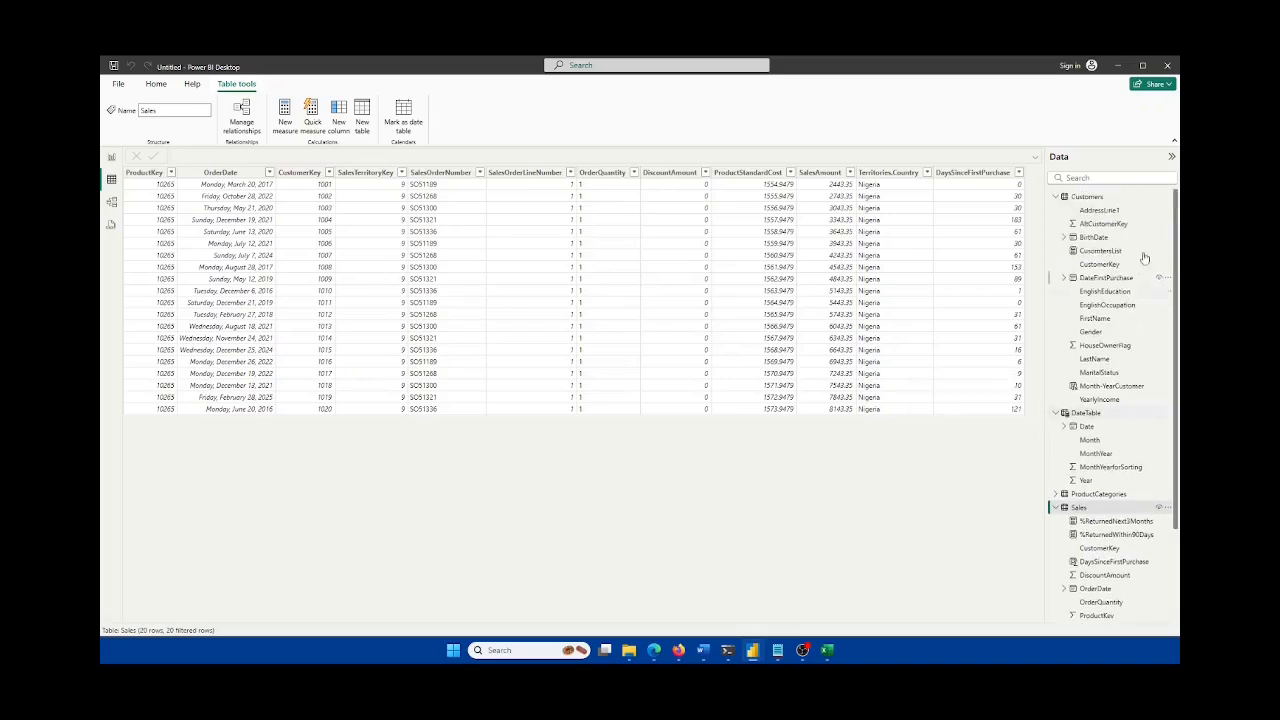
left_click(1087, 197)
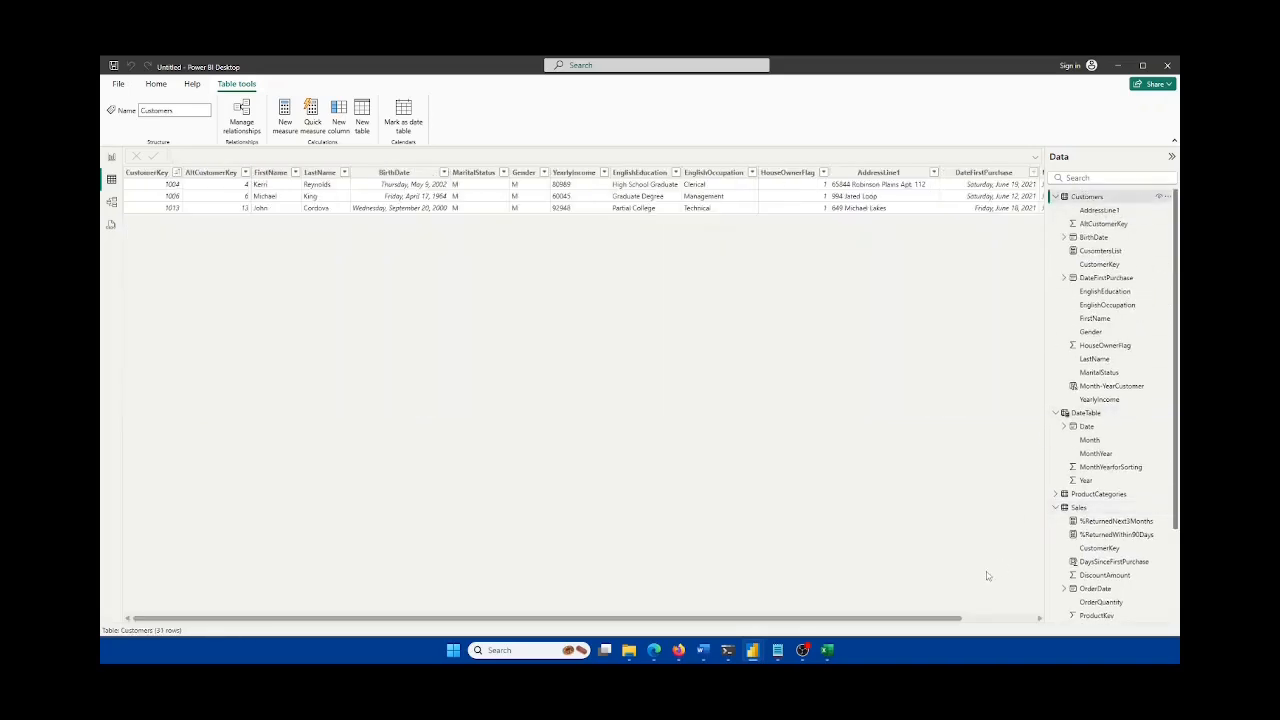
left_click_drag(958, 621, 802, 622)
left_click(1096, 509)
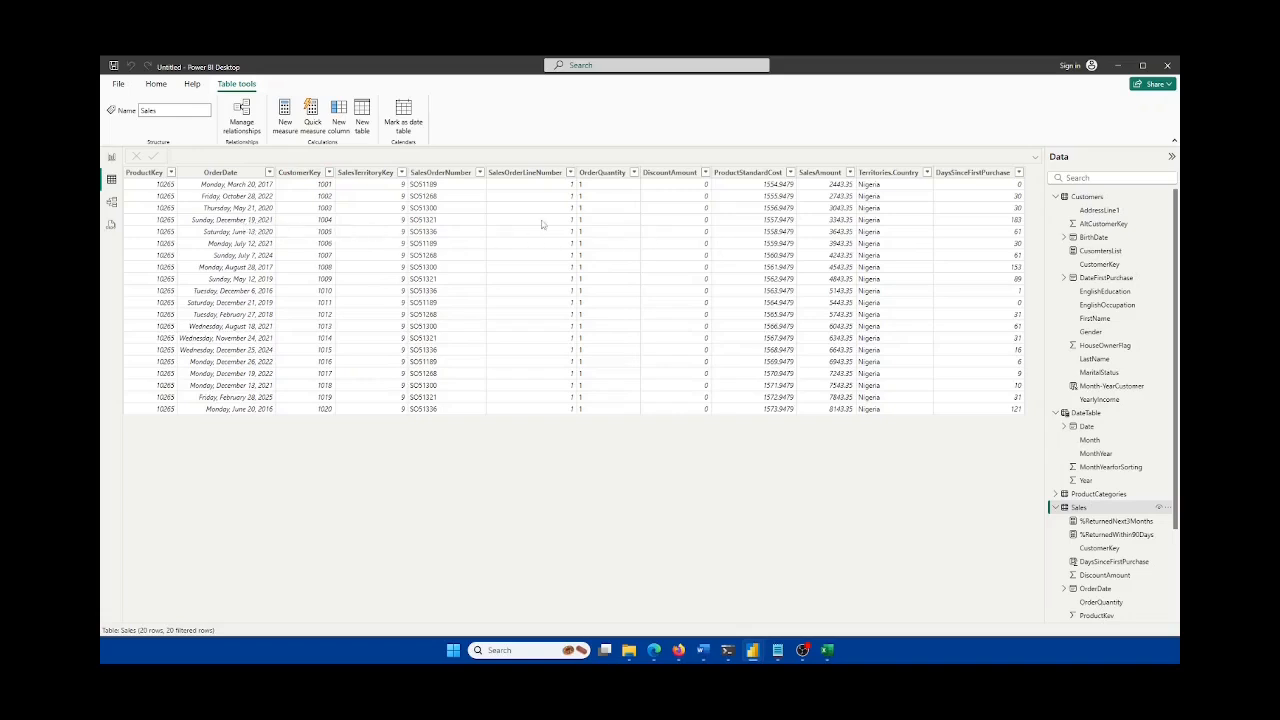
left_click(1099, 197)
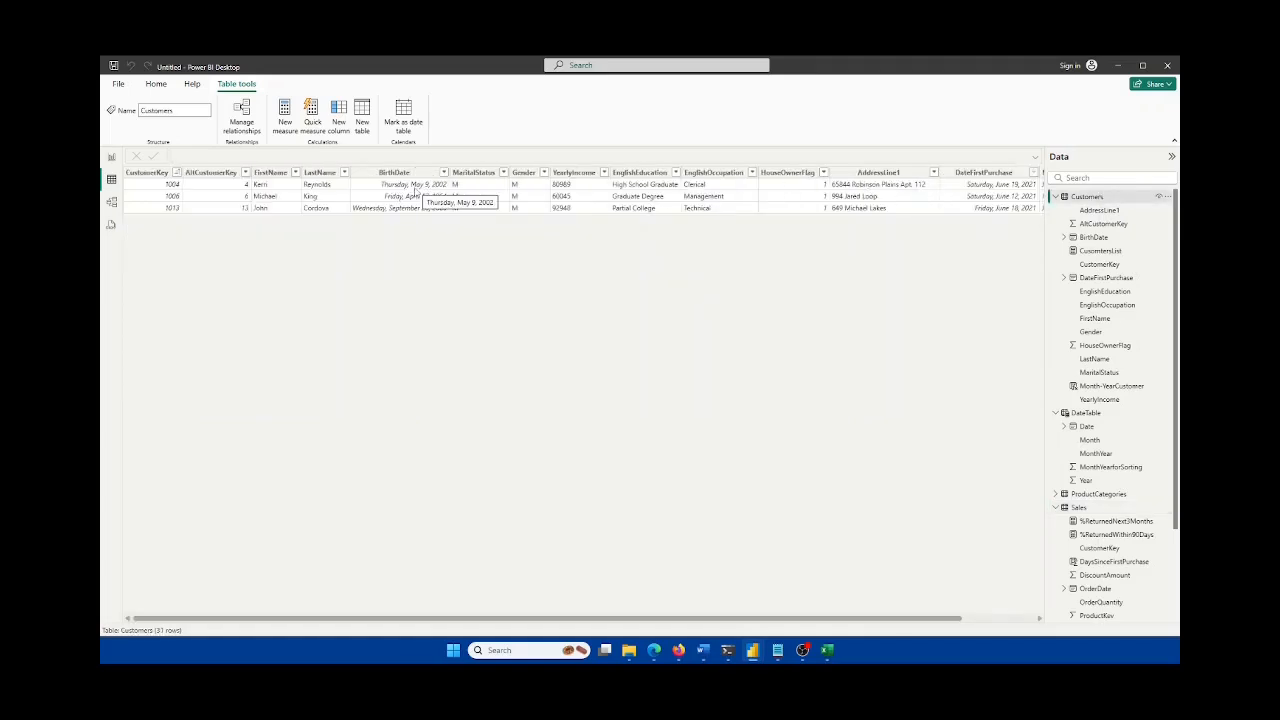
left_click(1098, 507)
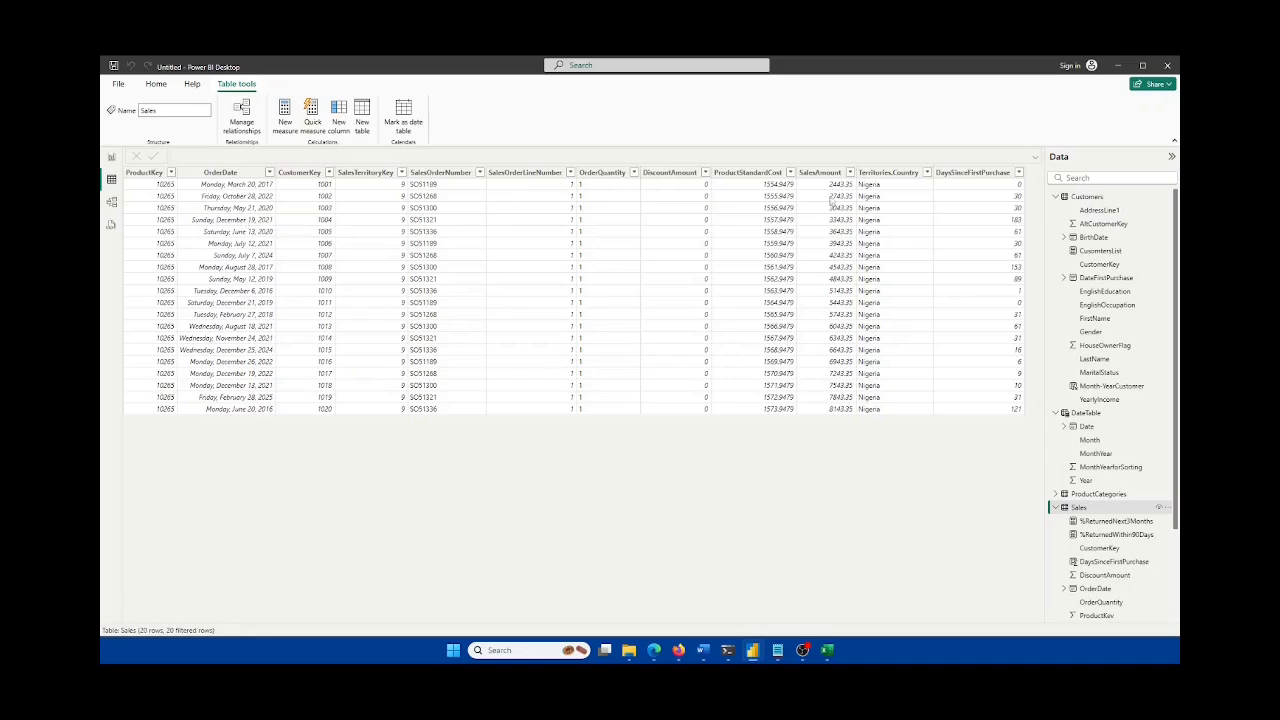
left_click(1088, 197)
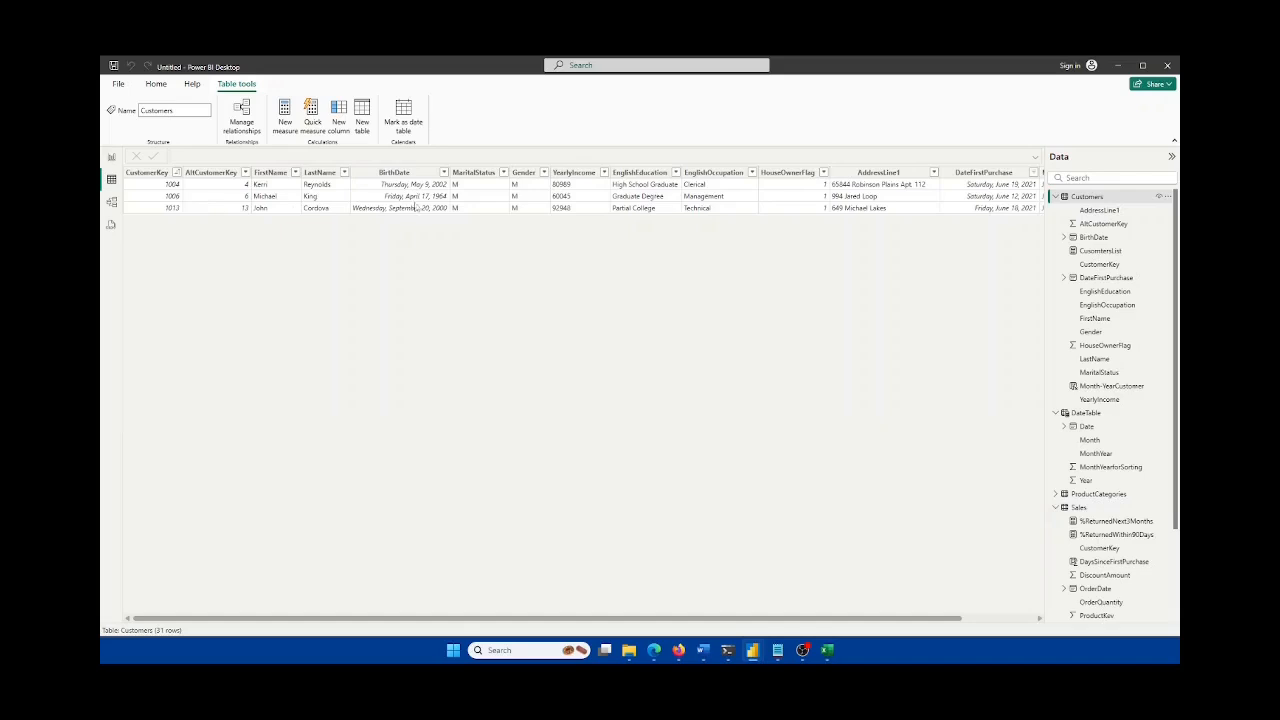
mouse_move(852, 619)
left_mouse_down()
mouse_move(875, 622)
mouse_move(853, 627)
left_mouse_up()
Step: Keep cross-checking Customers and Sales rows, then return to the report's returns table
left_click(1094, 508)
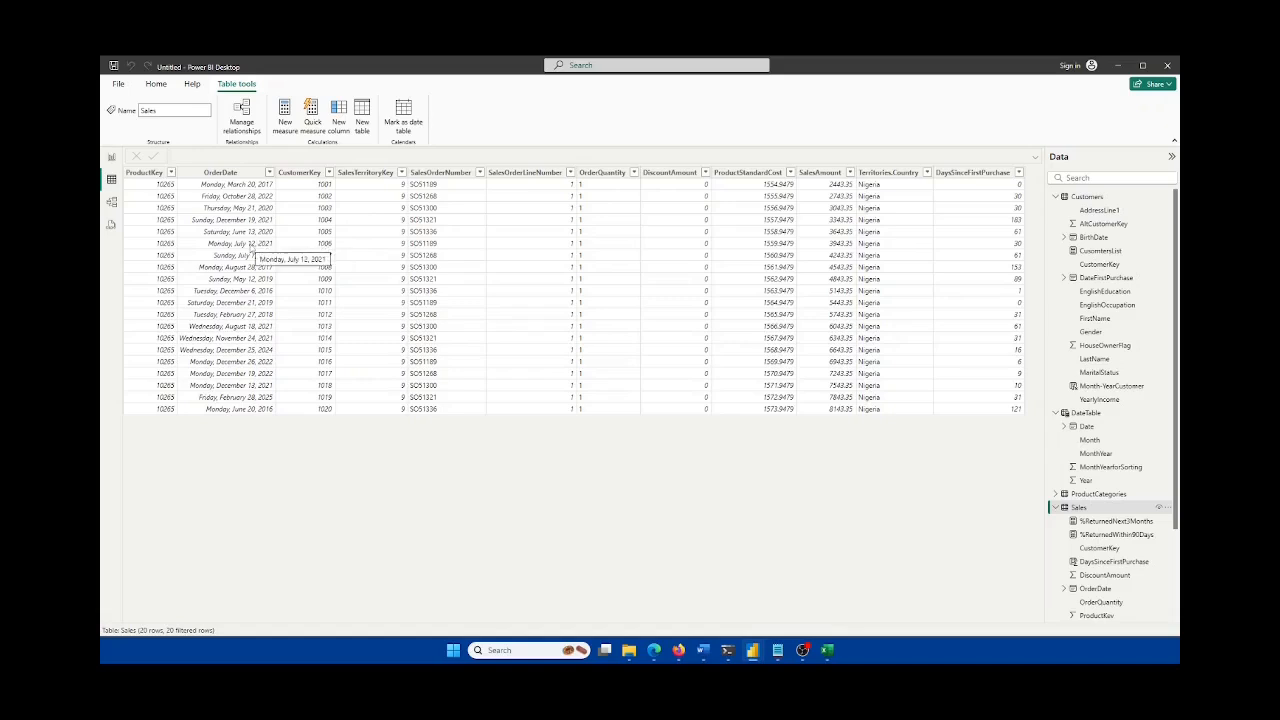
left_click(1095, 197)
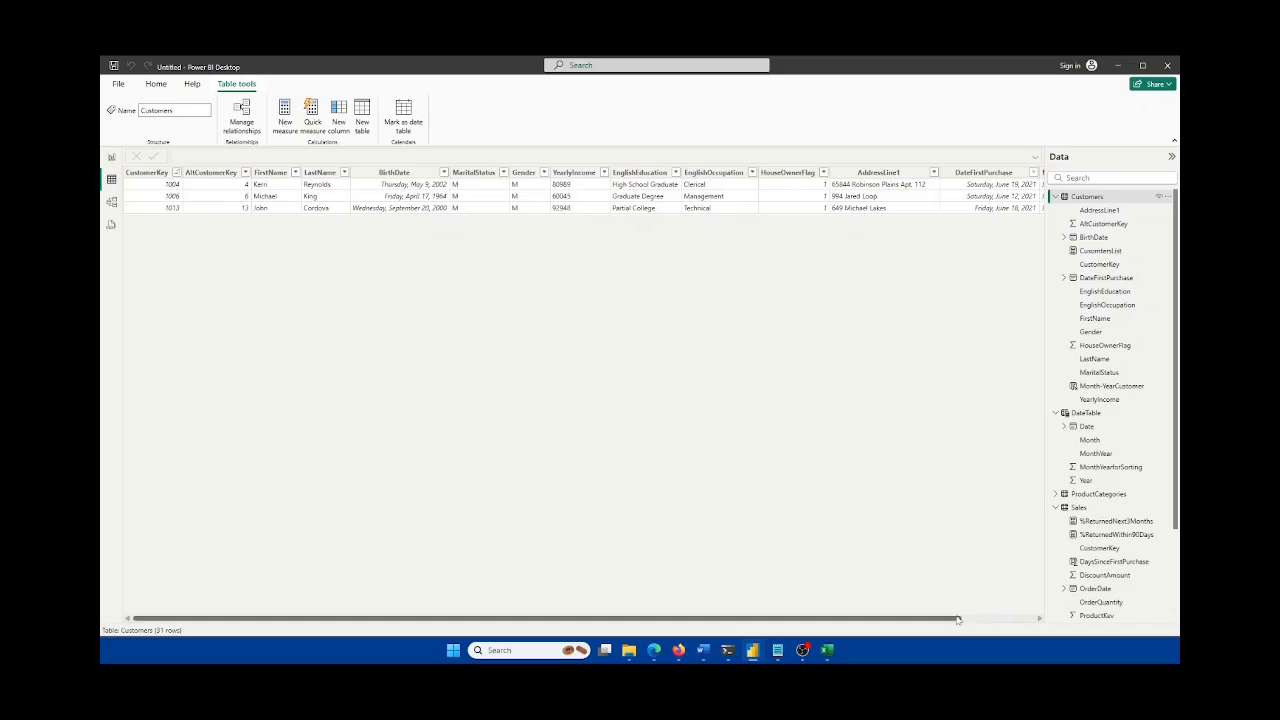
left_click_drag(958, 619, 1084, 618)
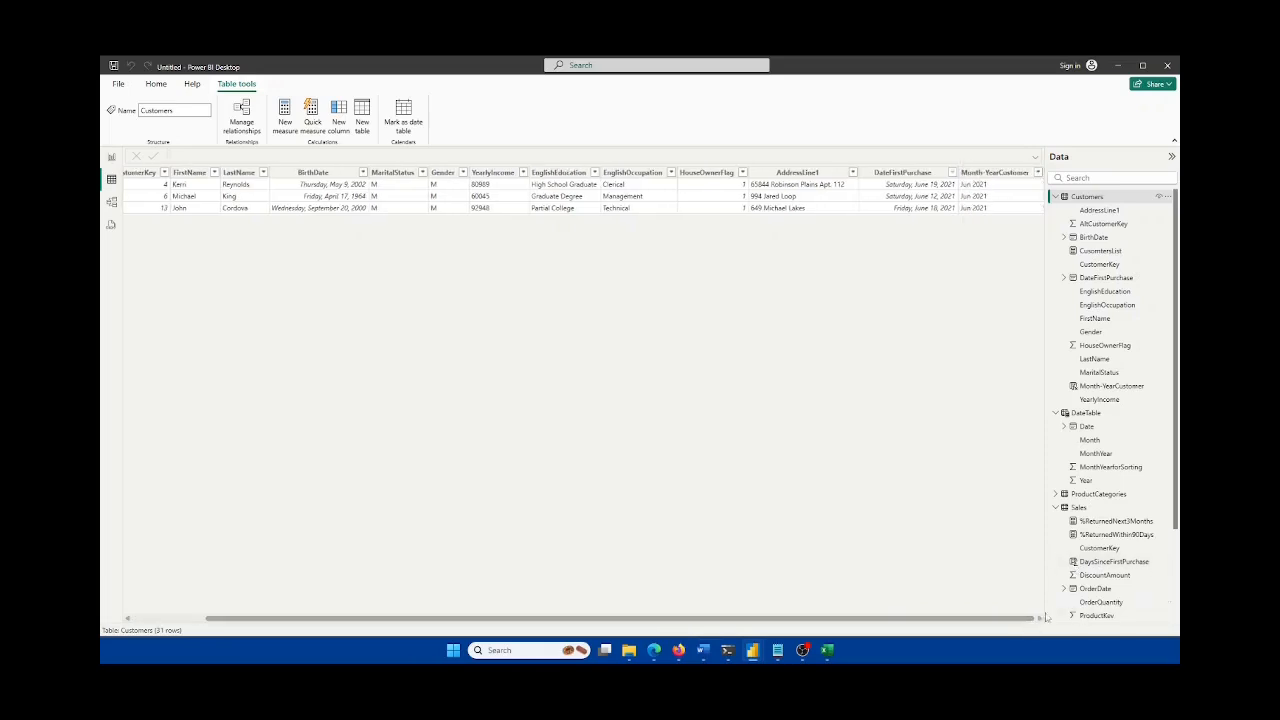
left_click(1085, 507)
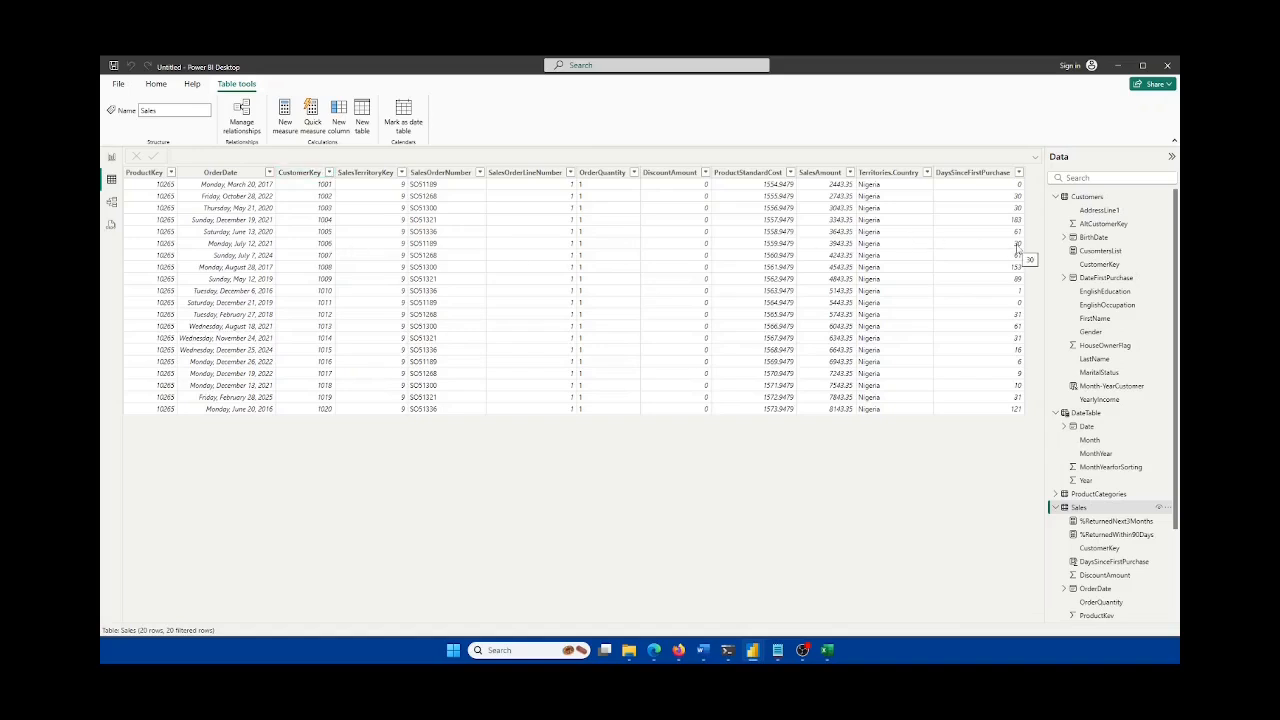
left_click(1087, 196)
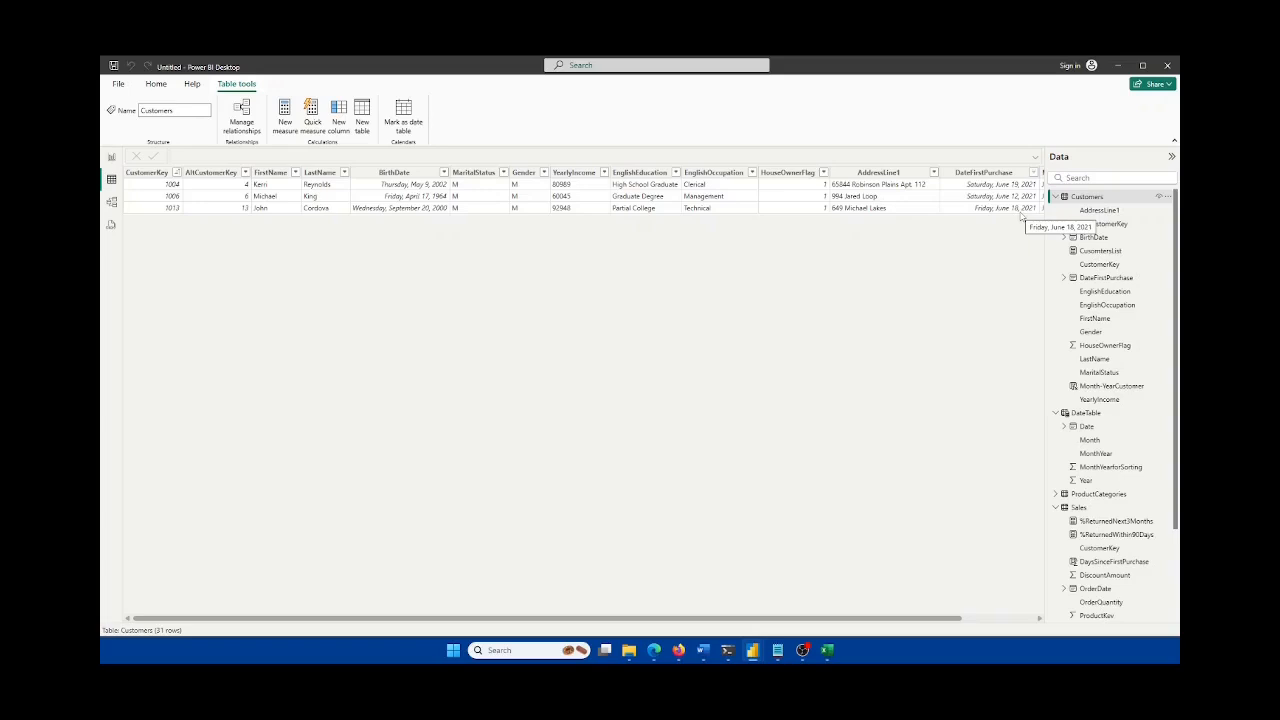
left_click(1084, 508)
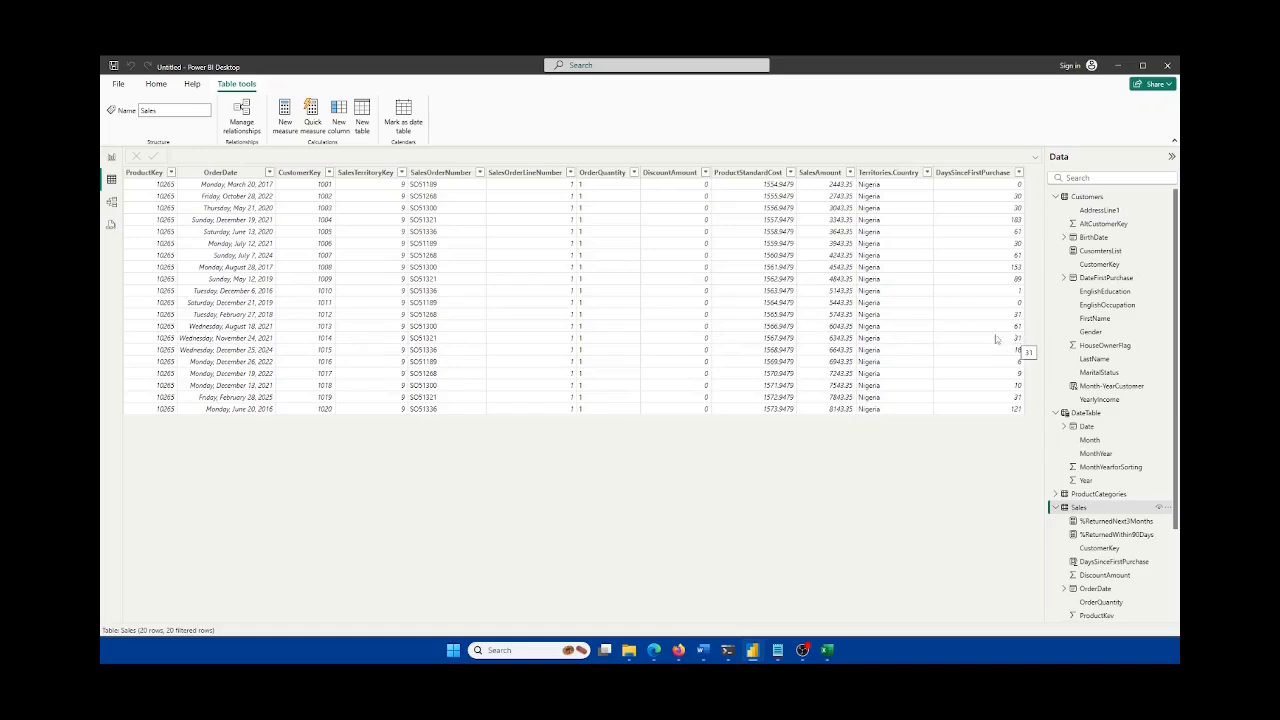
left_click(113, 159)
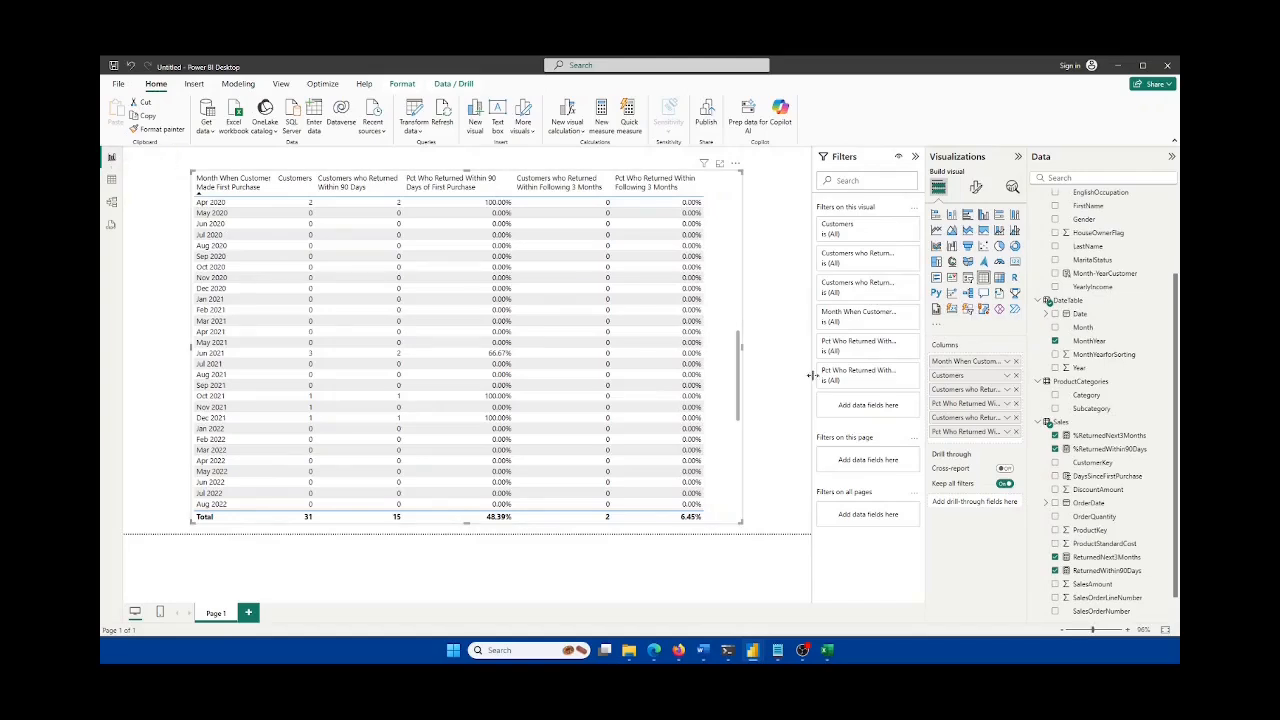
left_click_drag(735, 367, 736, 341)
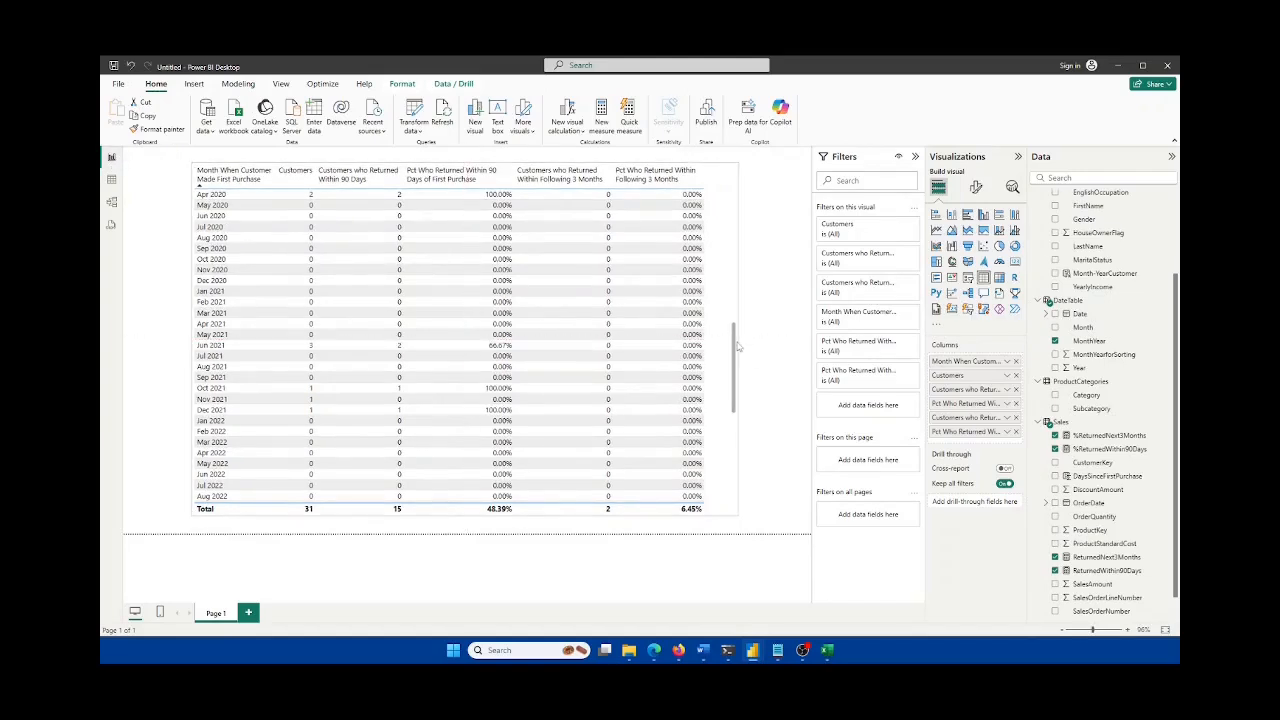
scroll(720, 346, "down", 10)
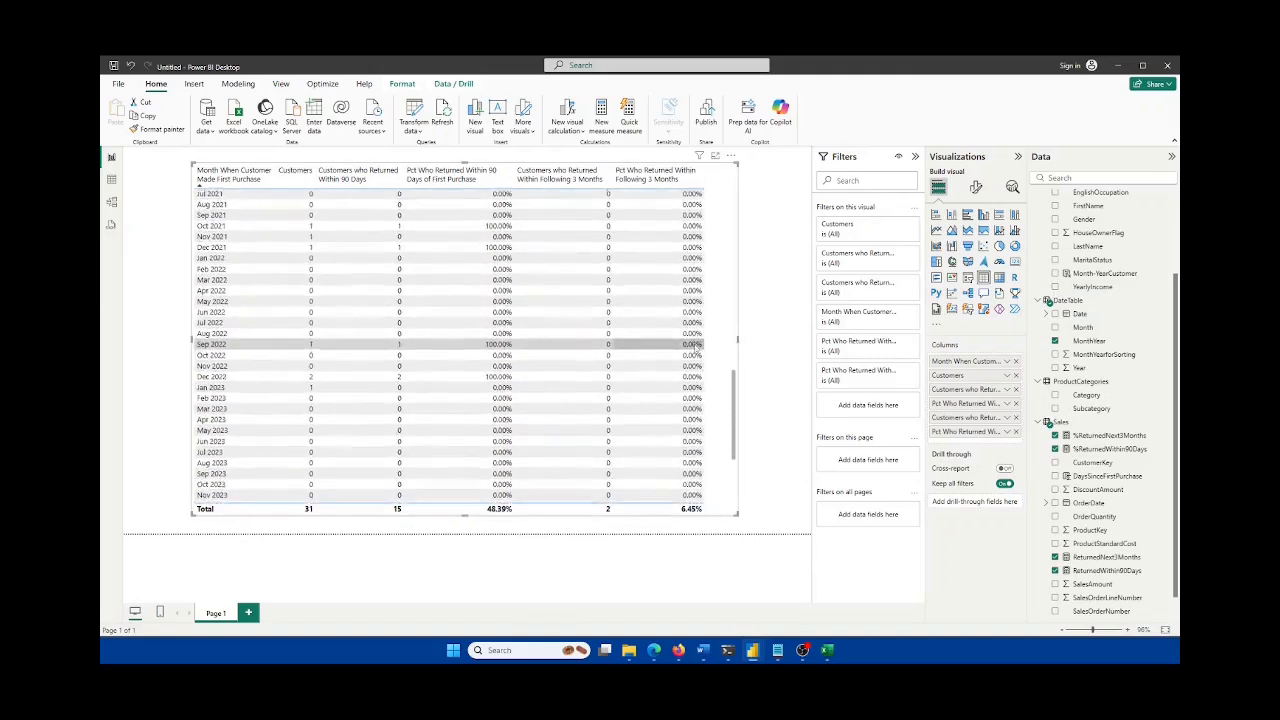
scroll(650, 450, "up", 20)
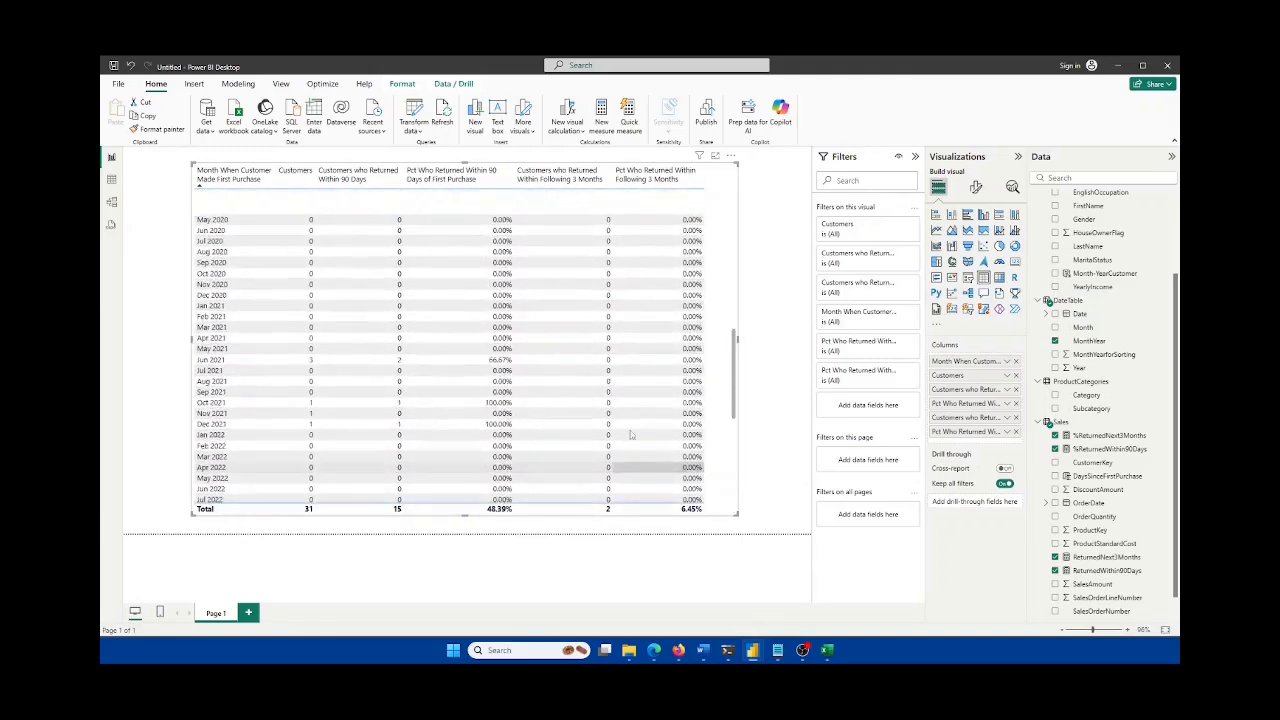
scroll(645, 410, "up", 1)
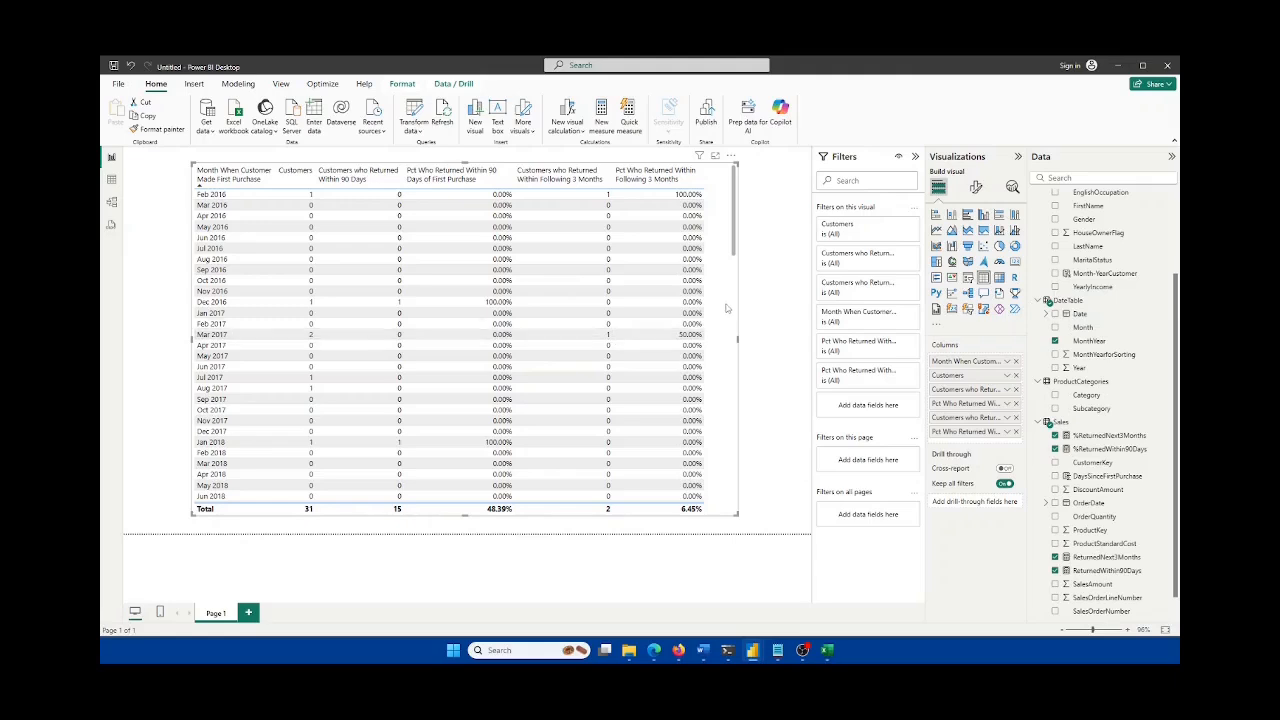
scroll(1143, 310, "up", 3)
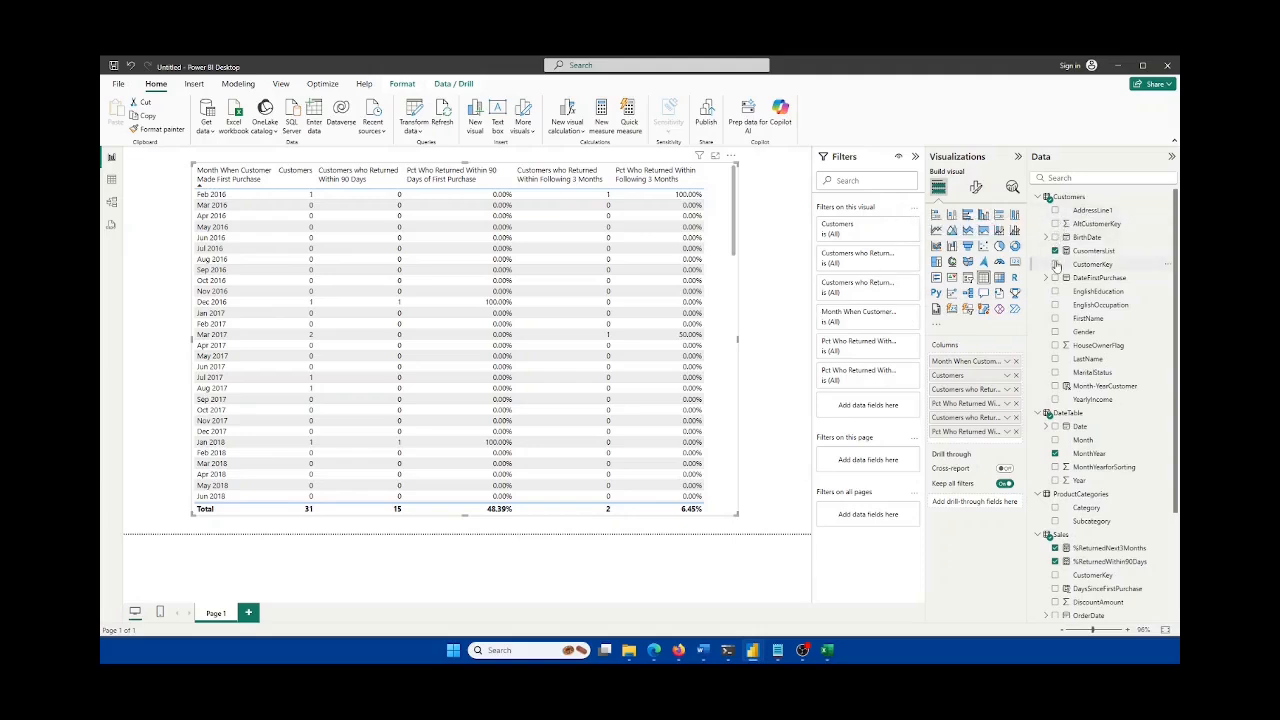
left_click(1055, 264)
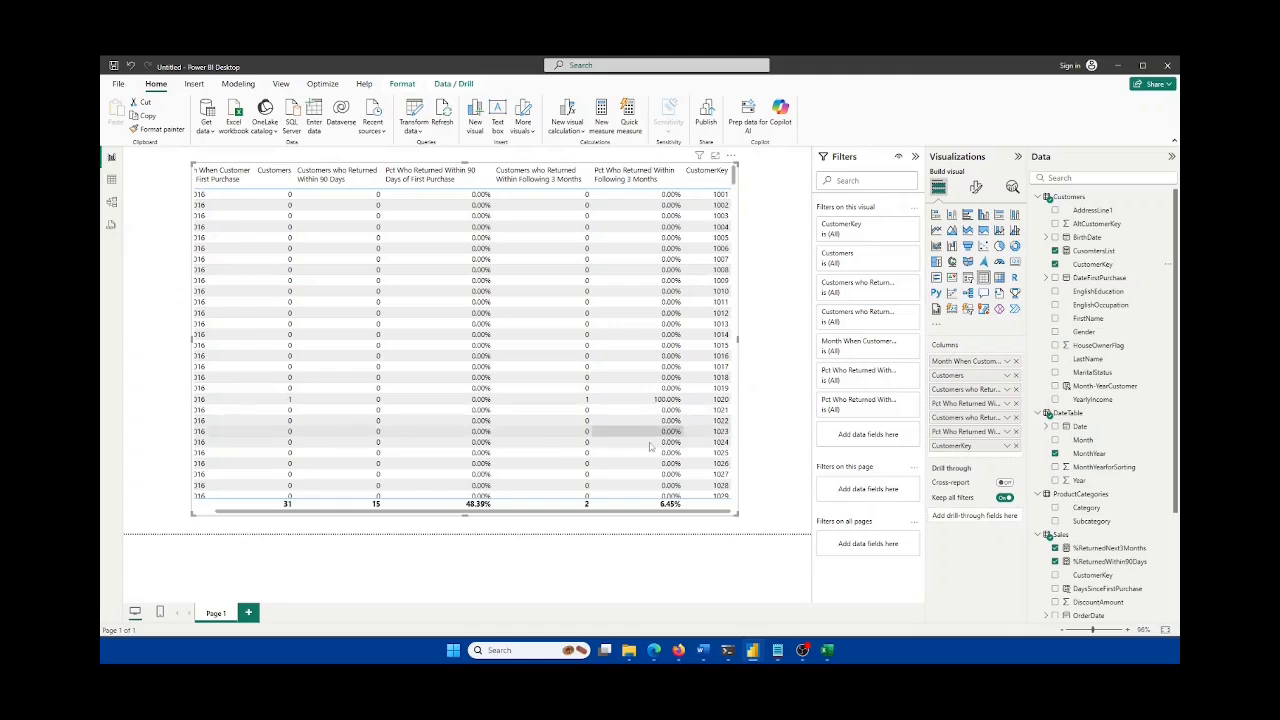
left_click_drag(711, 512, 690, 510)
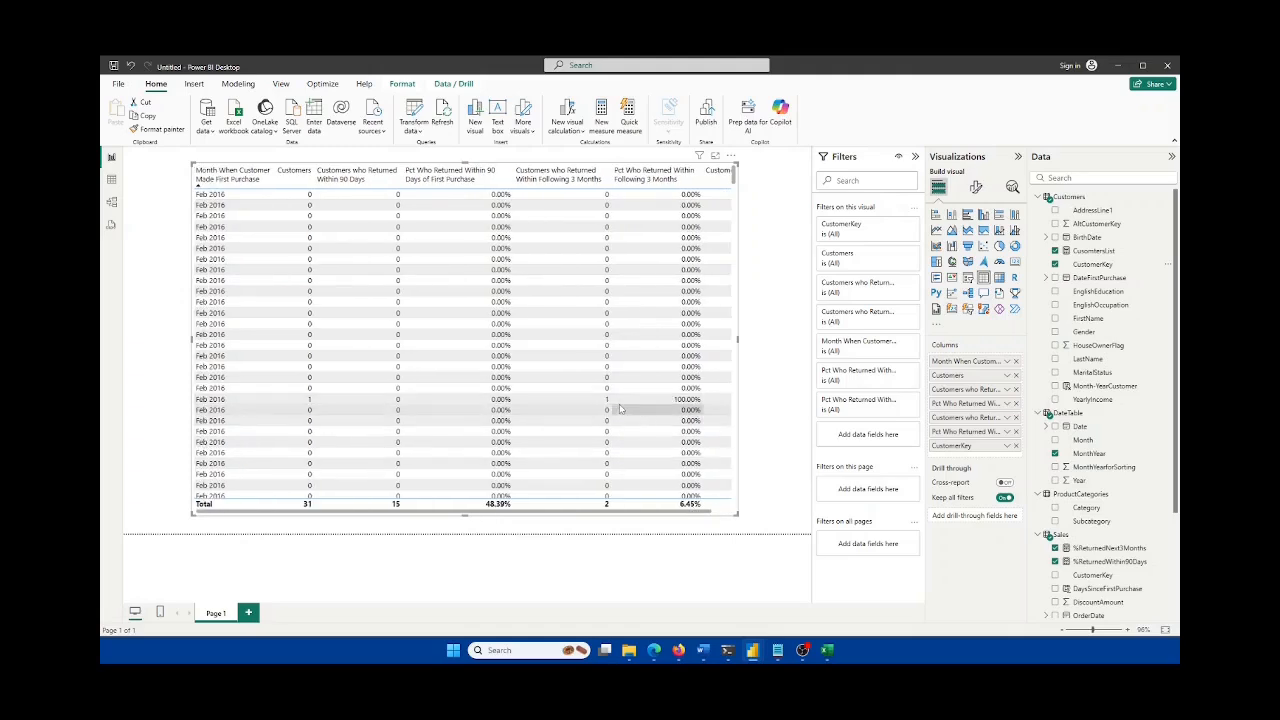
left_click_drag(683, 514, 708, 513)
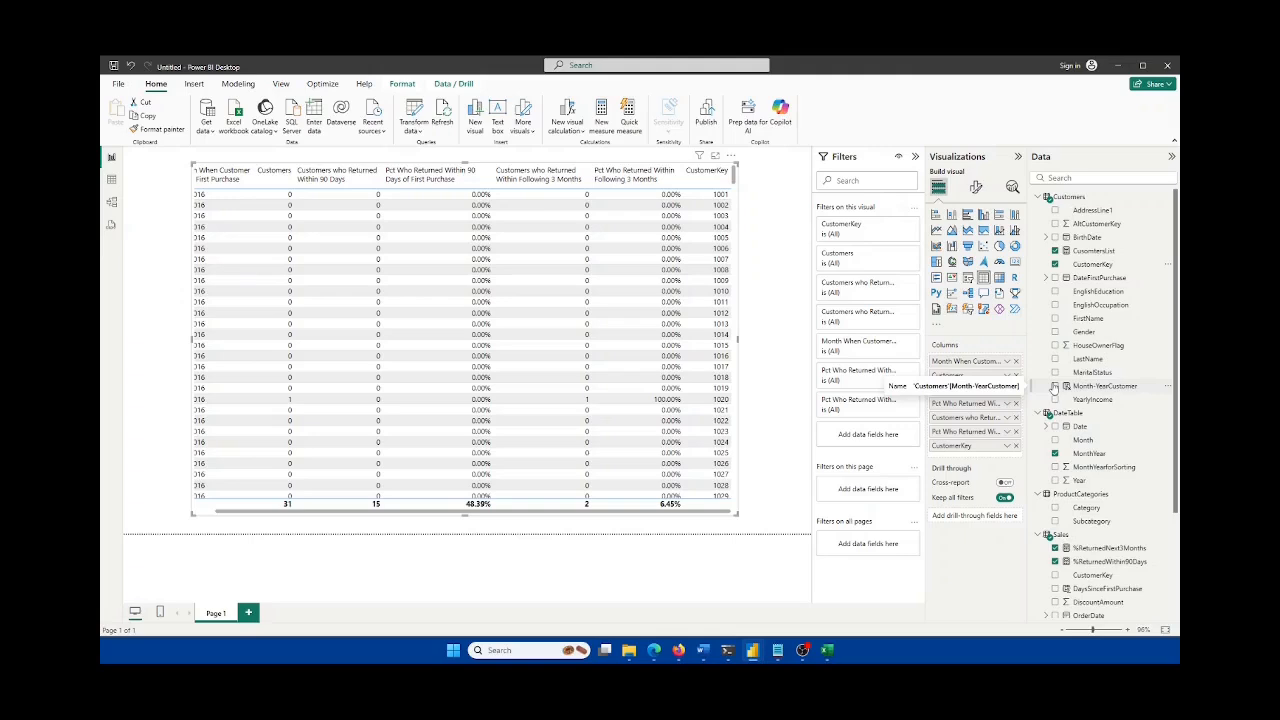
left_click(1055, 277)
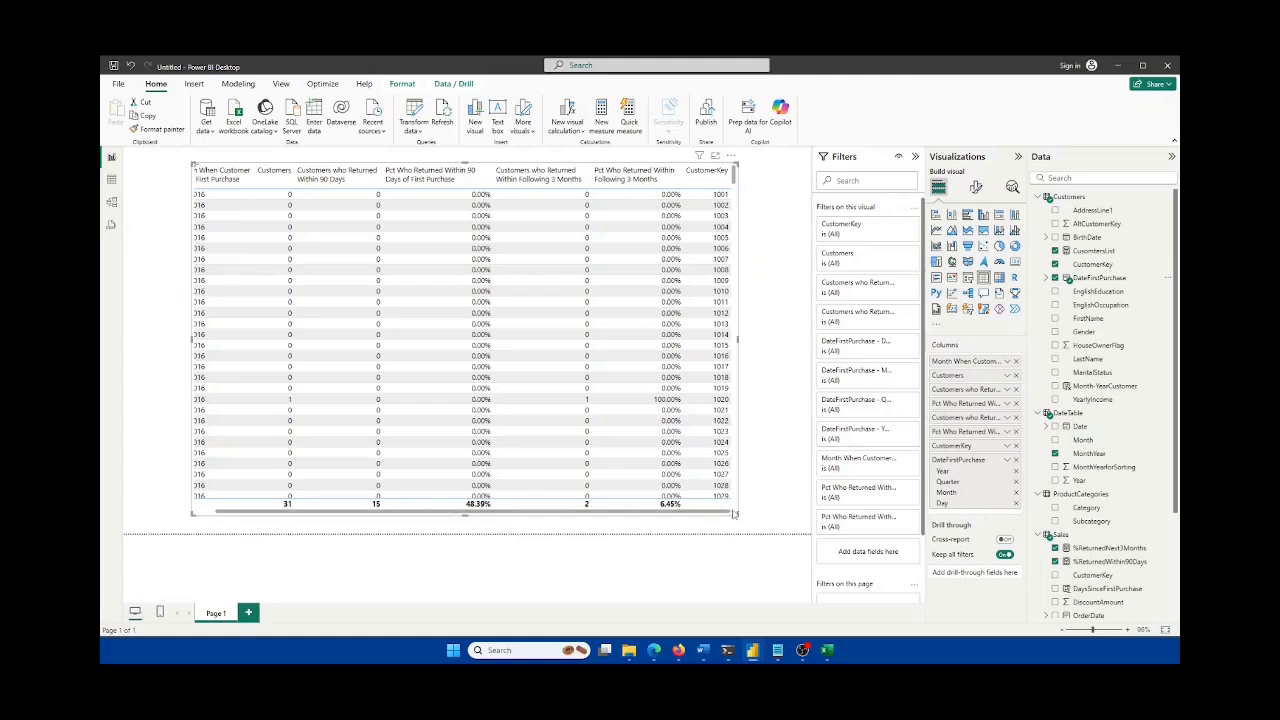
left_click(1007, 459)
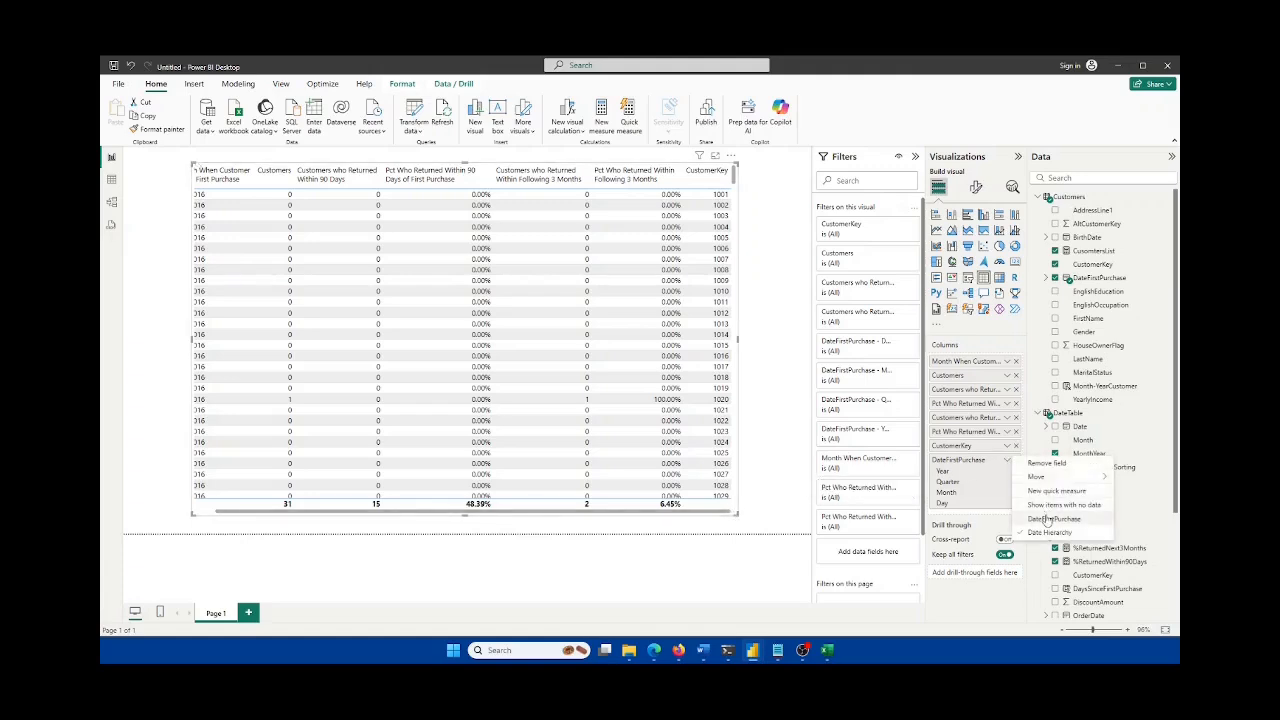
left_click(1052, 519)
left_click_drag(634, 515, 745, 516)
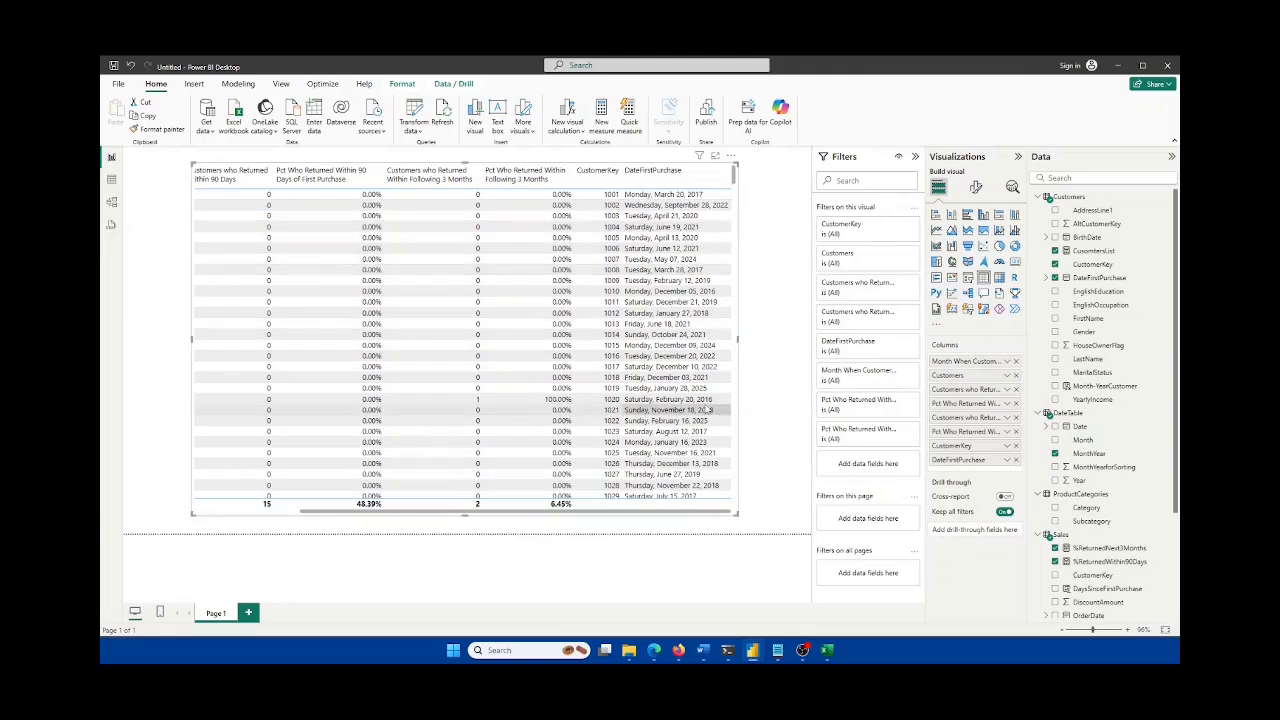
left_click(113, 180)
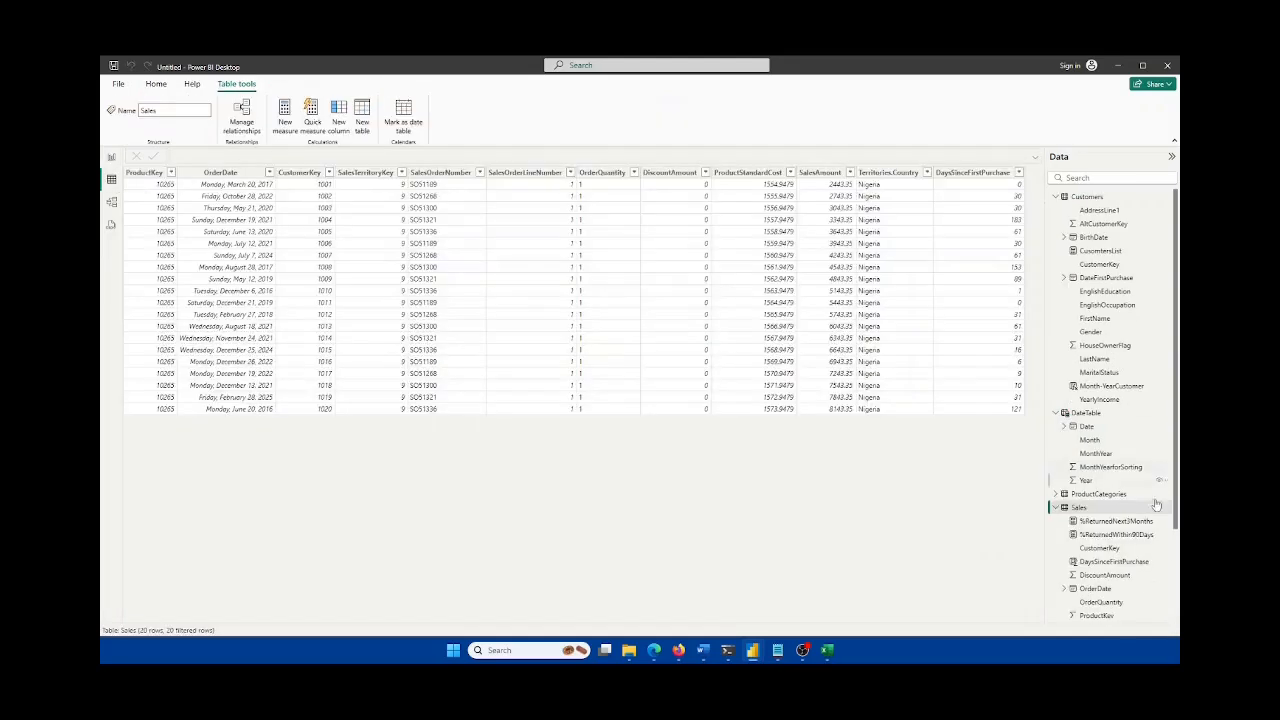
left_click(1090, 512)
left_click(112, 158)
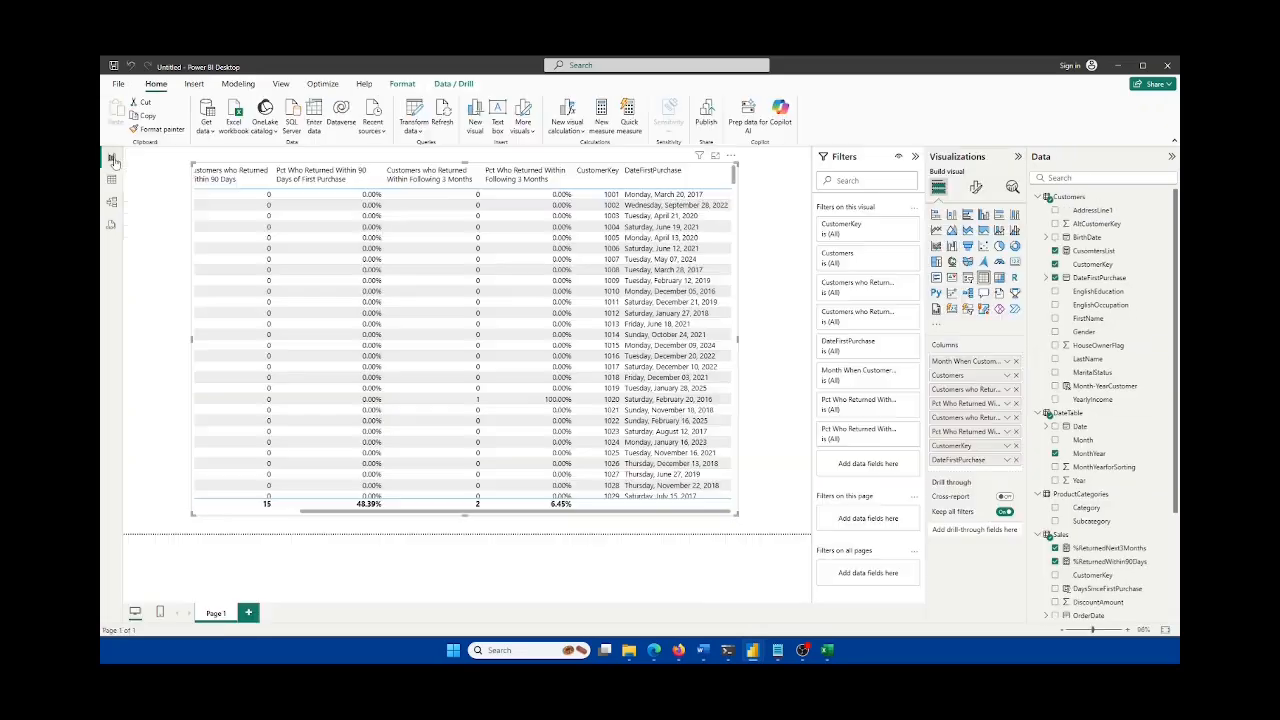
left_click(1016, 445)
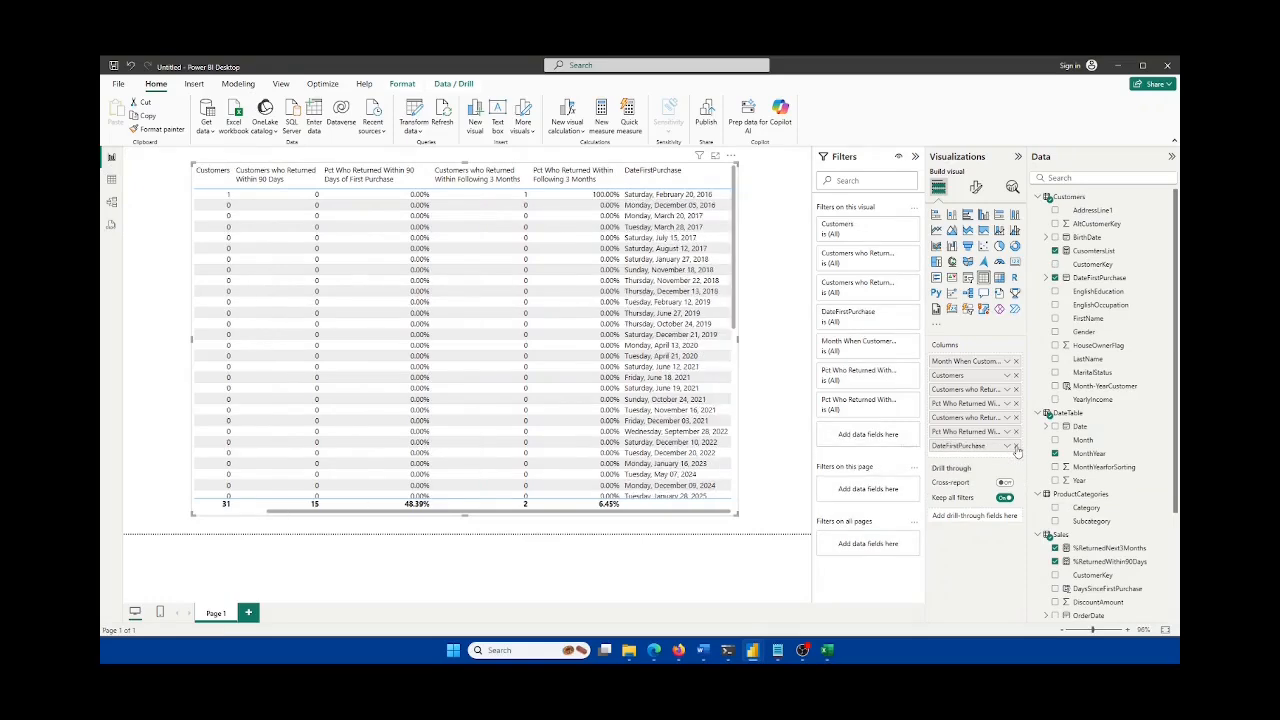
left_click(1016, 445)
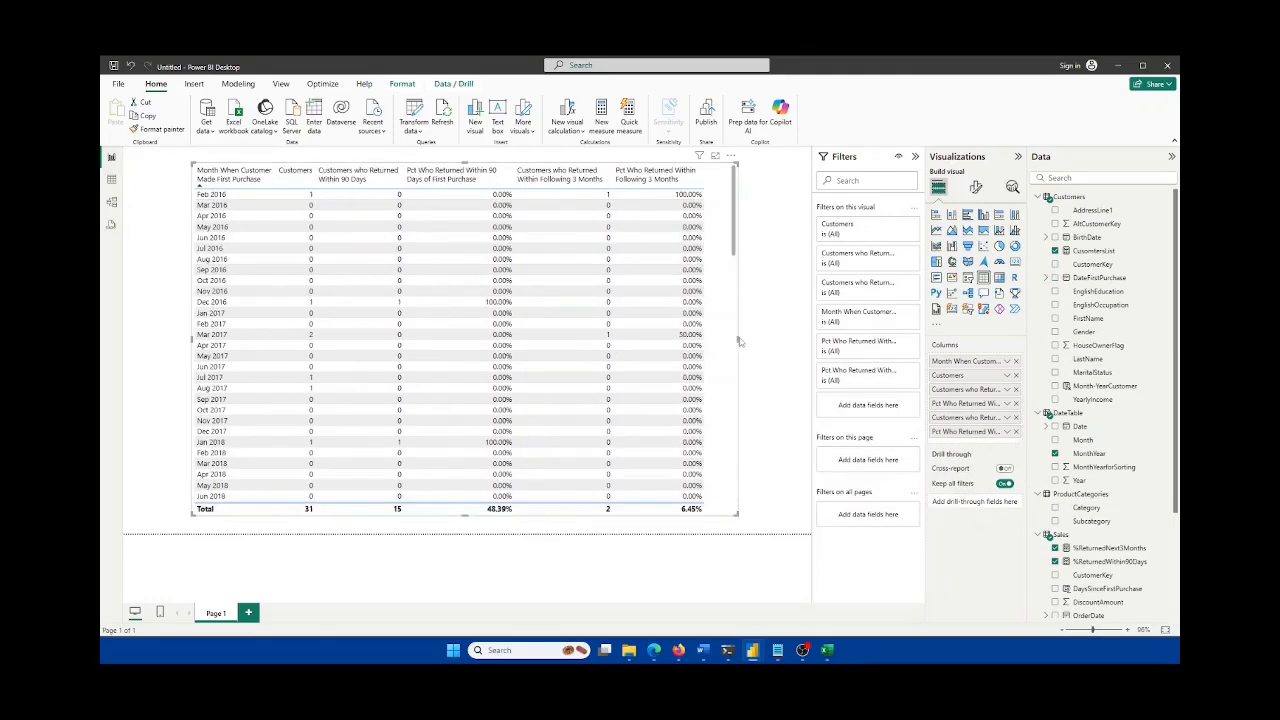
Step: Shift the returns table left on the canvas and bring up the Excel reference workbook
mouse_move(737, 338)
left_mouse_down()
mouse_move(748, 344)
mouse_move(738, 347)
left_mouse_up()
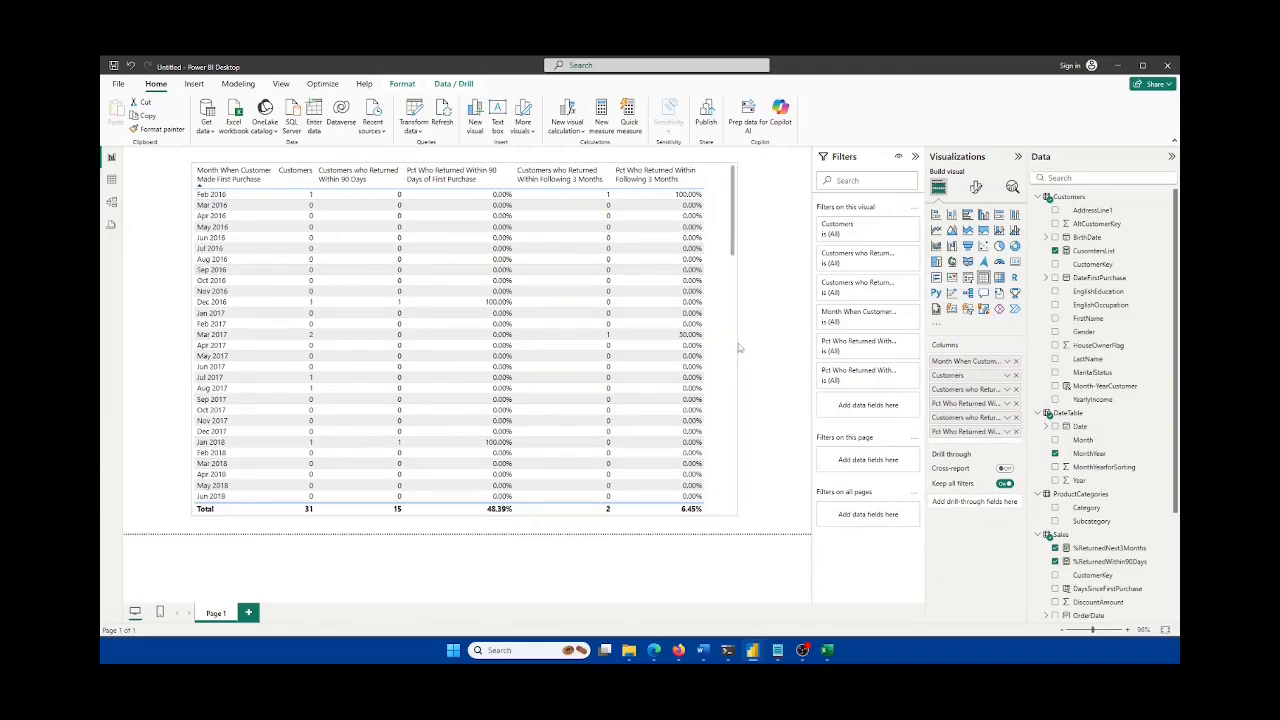
scroll(710, 342, "down", 5)
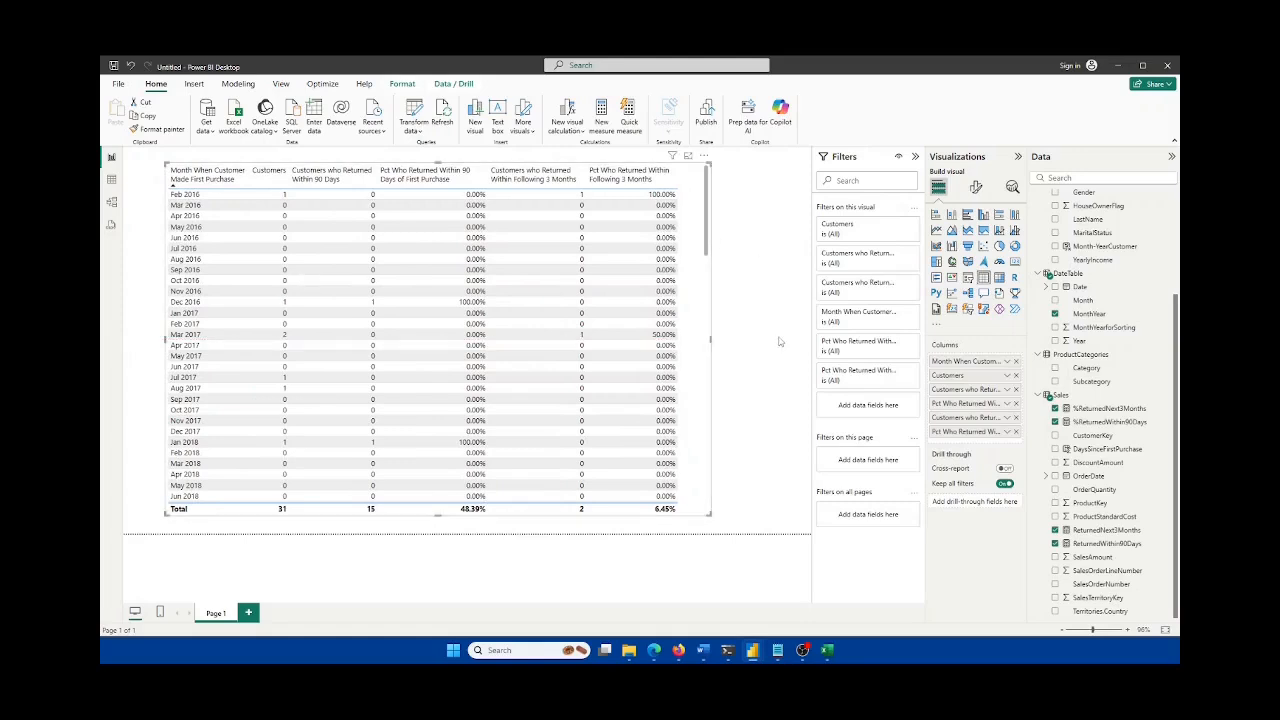
left_click(827, 650)
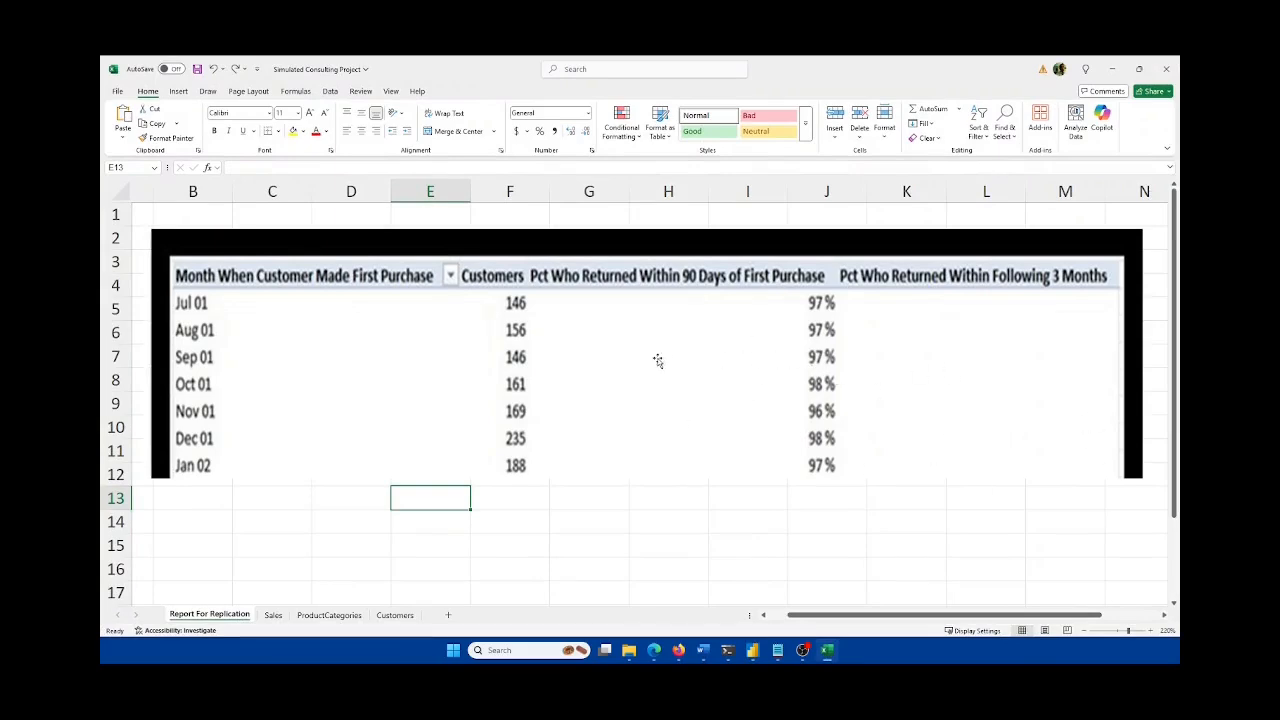
left_click(827, 650)
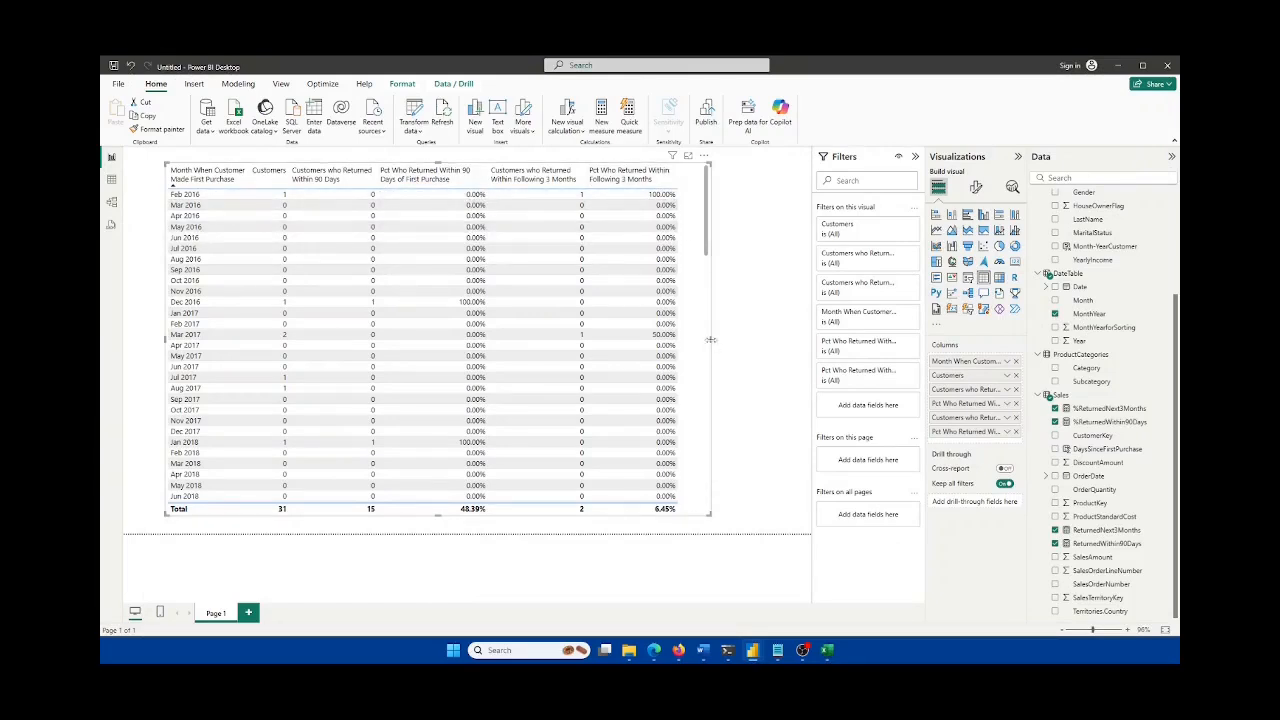
Step: Narrow the returns table slightly and add a blank Page 2, ending on Page 2
left_click_drag(709, 344, 705, 345)
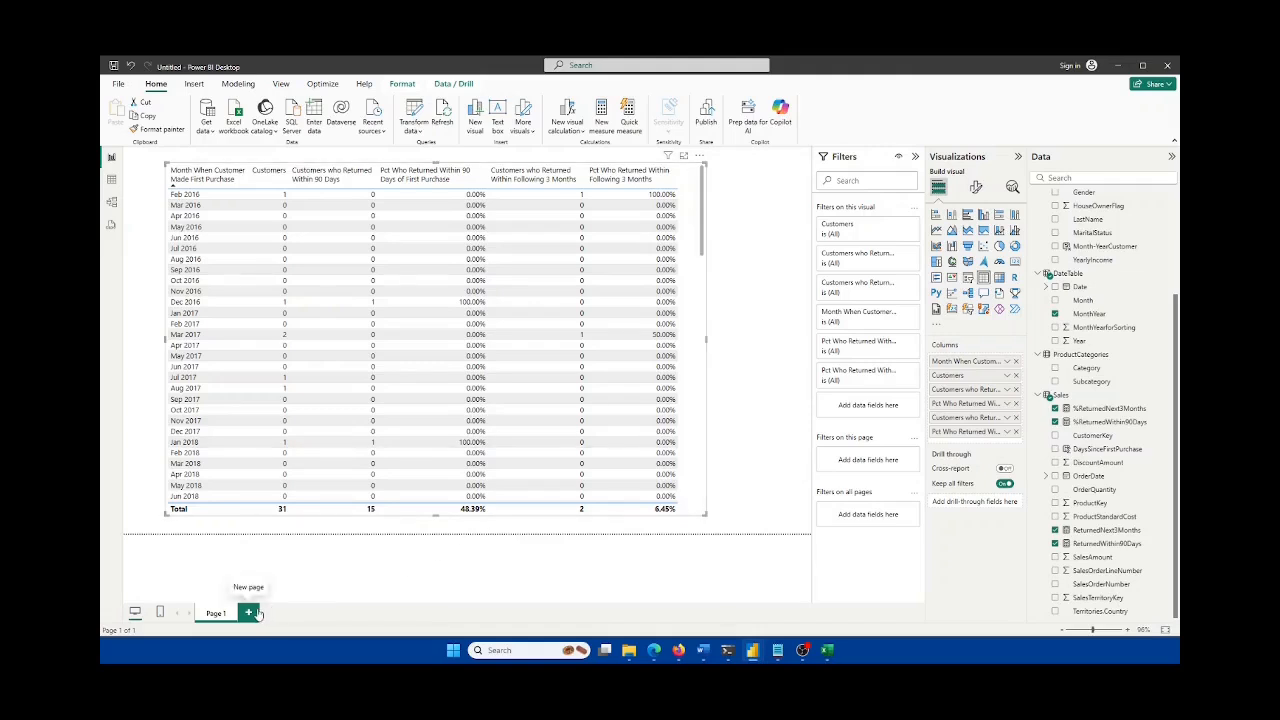
left_click(249, 612)
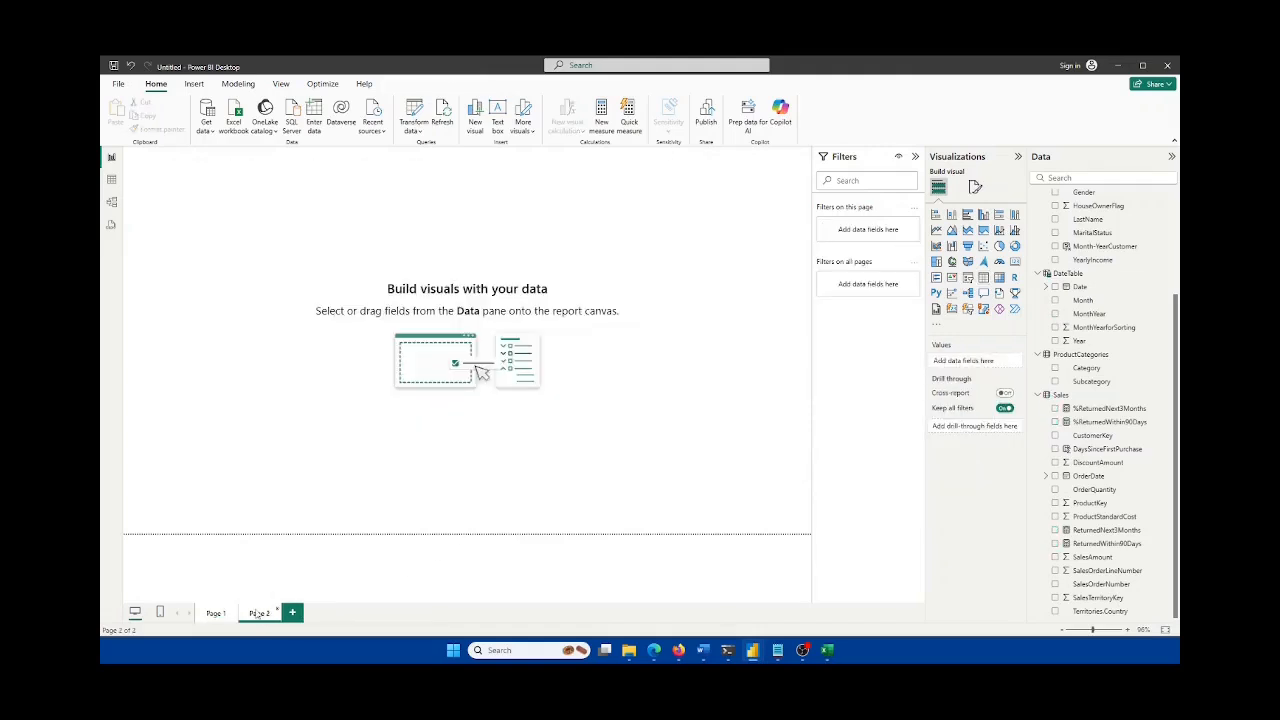
left_click(216, 615)
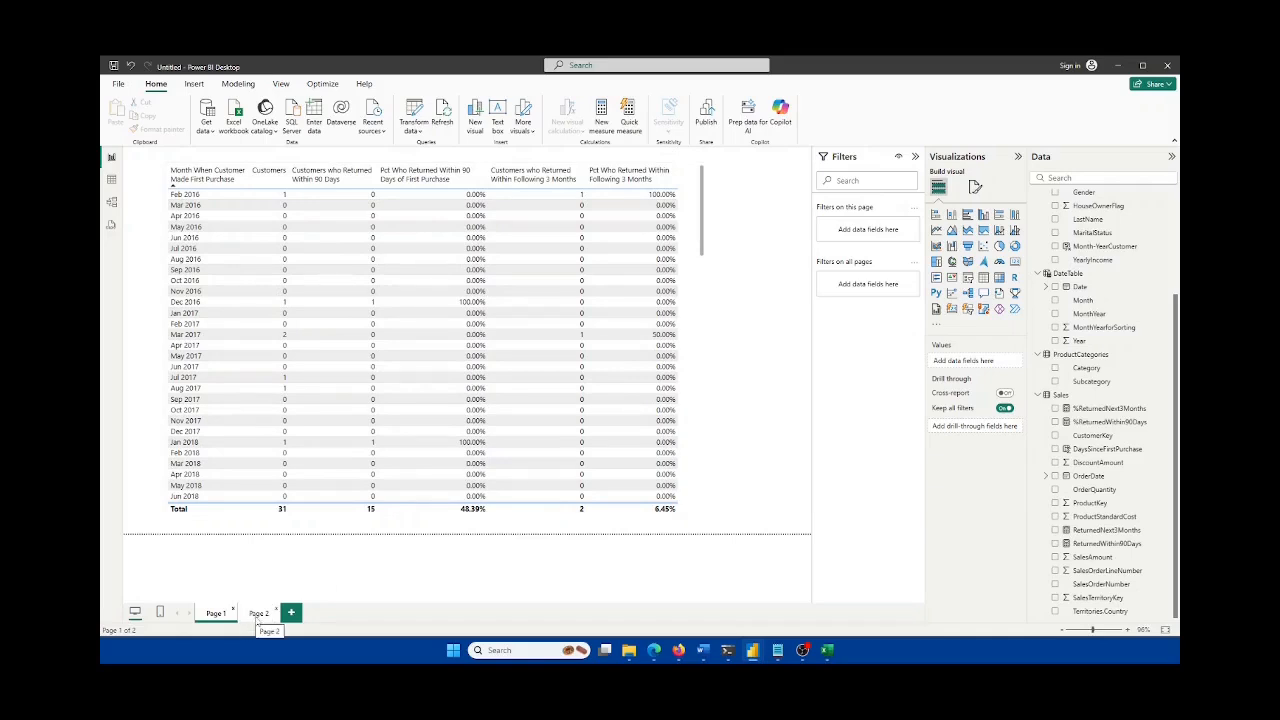
left_click(258, 614)
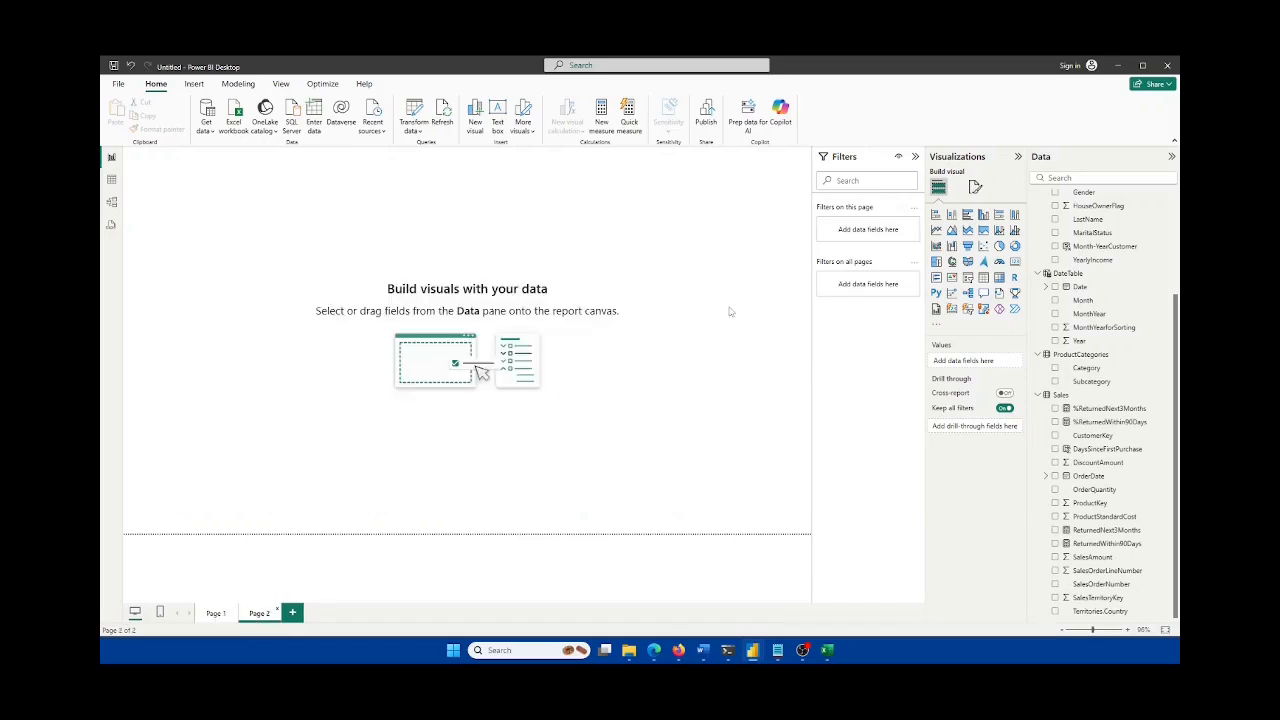
left_click(219, 615)
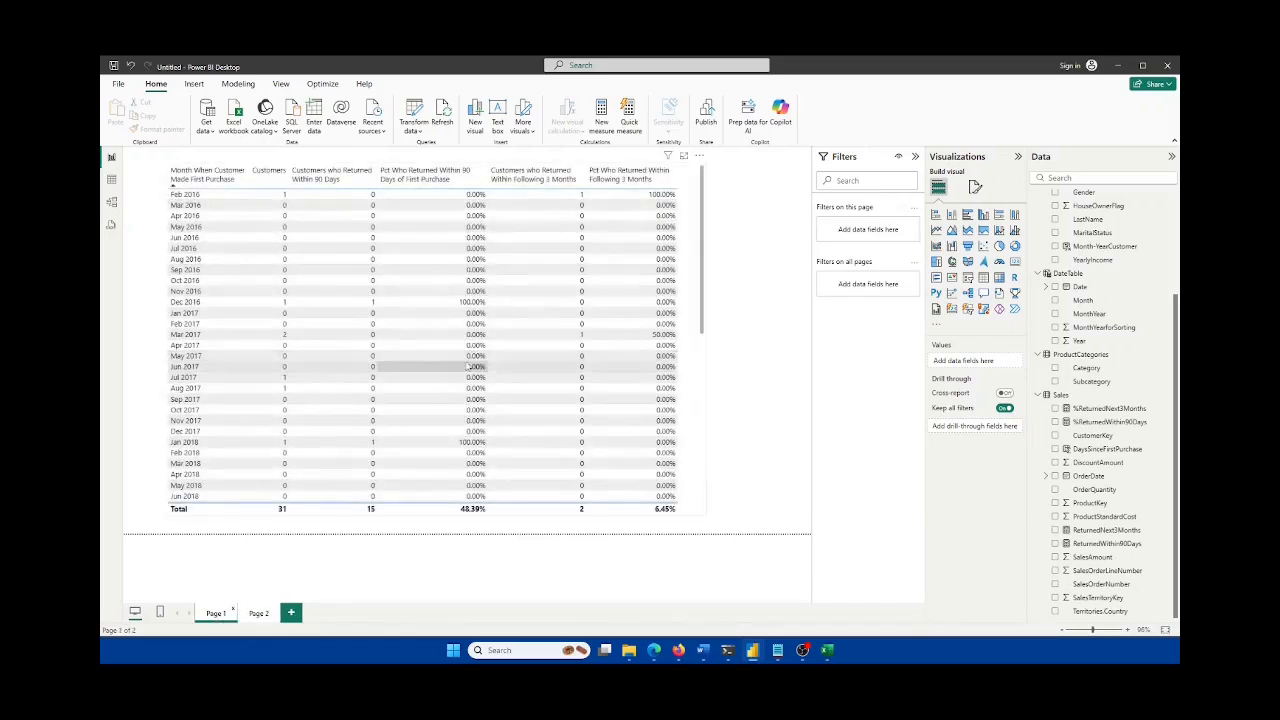
left_click(259, 614)
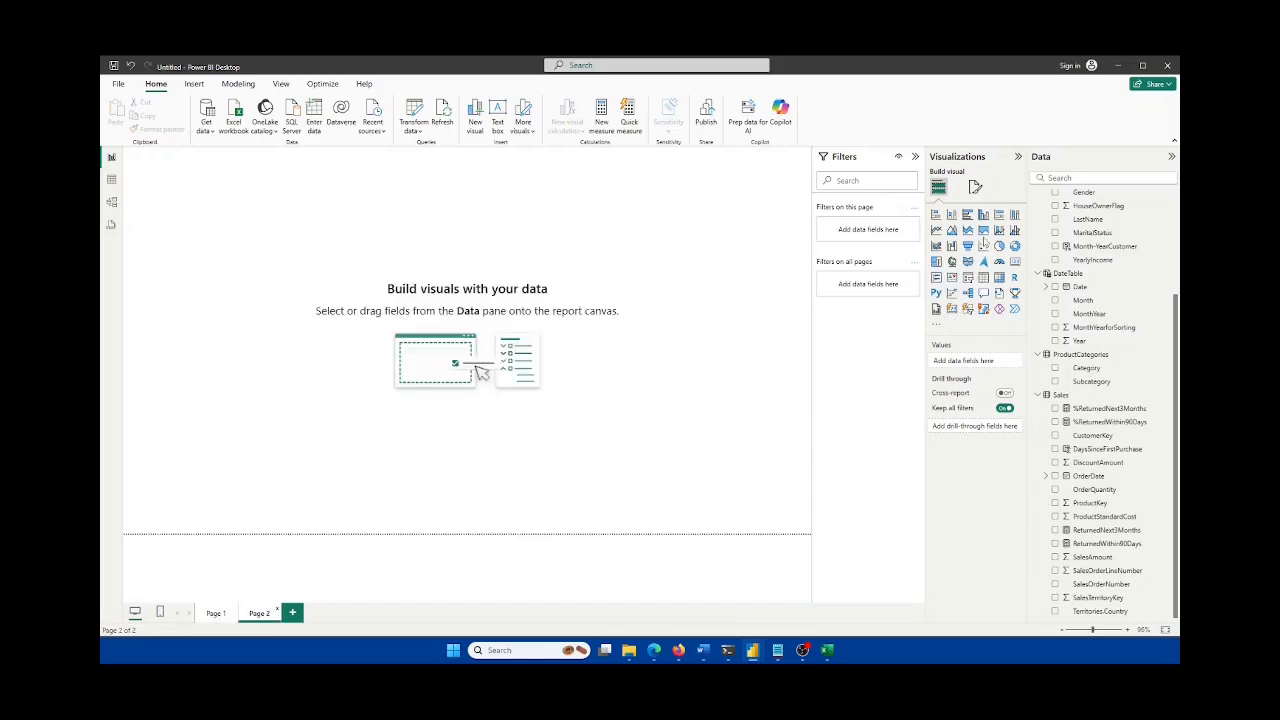
left_click(937, 230)
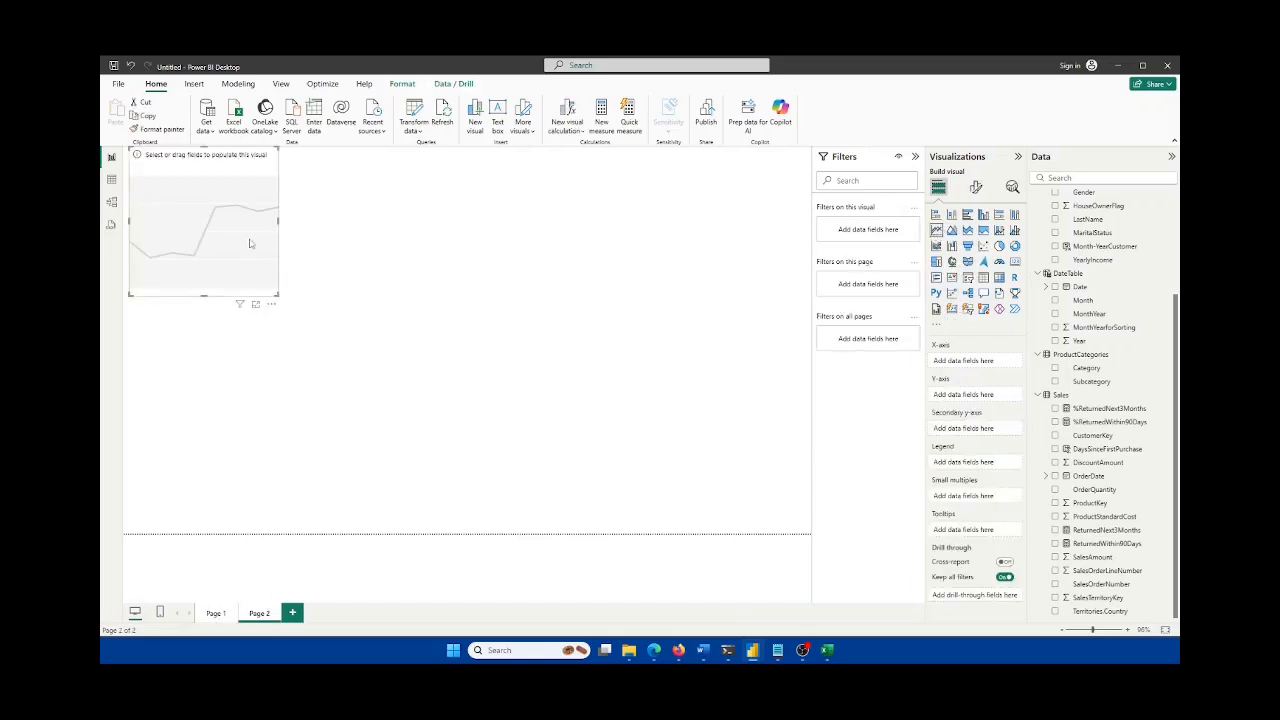
left_click_drag(250, 243, 343, 273)
left_click_drag(371, 326, 674, 441)
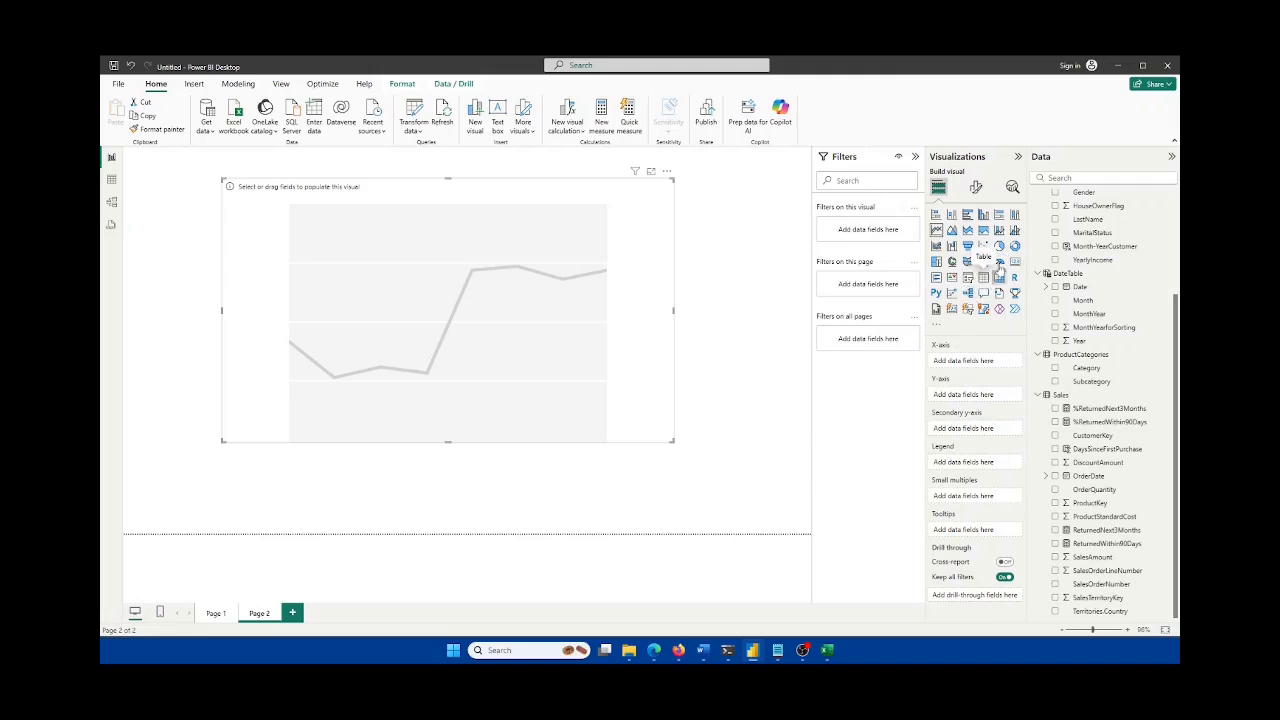
left_click(938, 325)
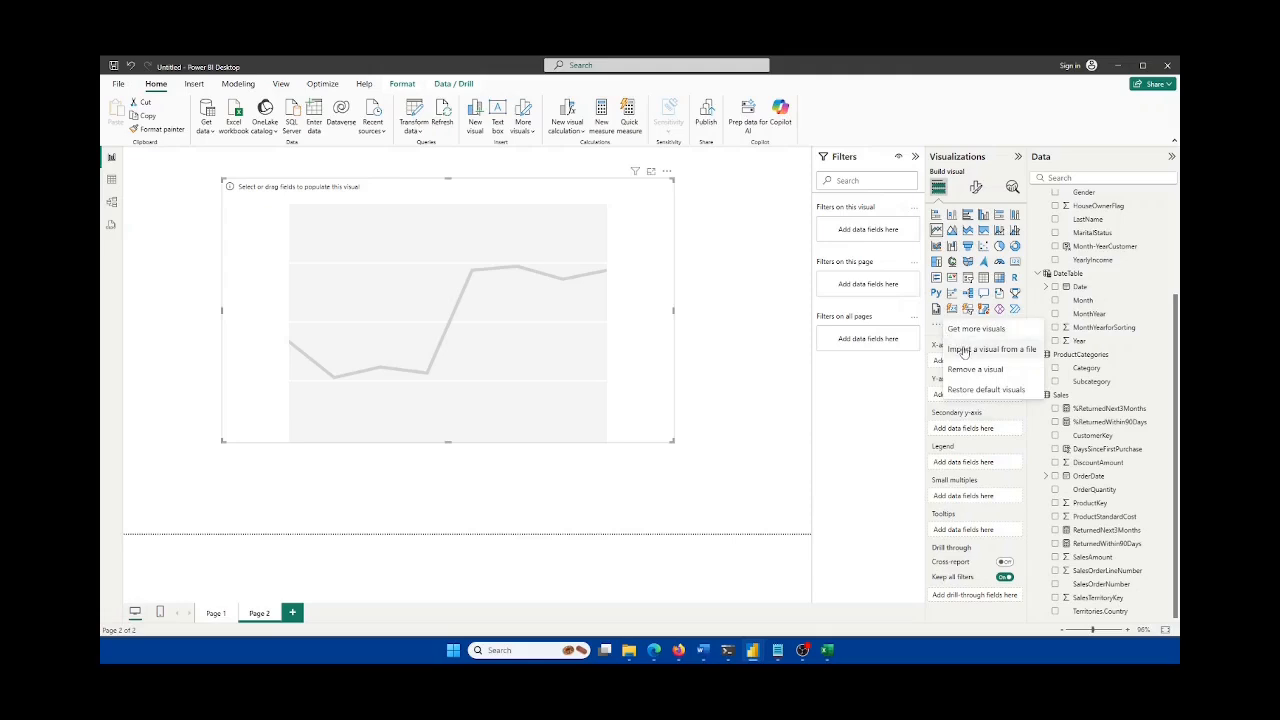
left_click(966, 348)
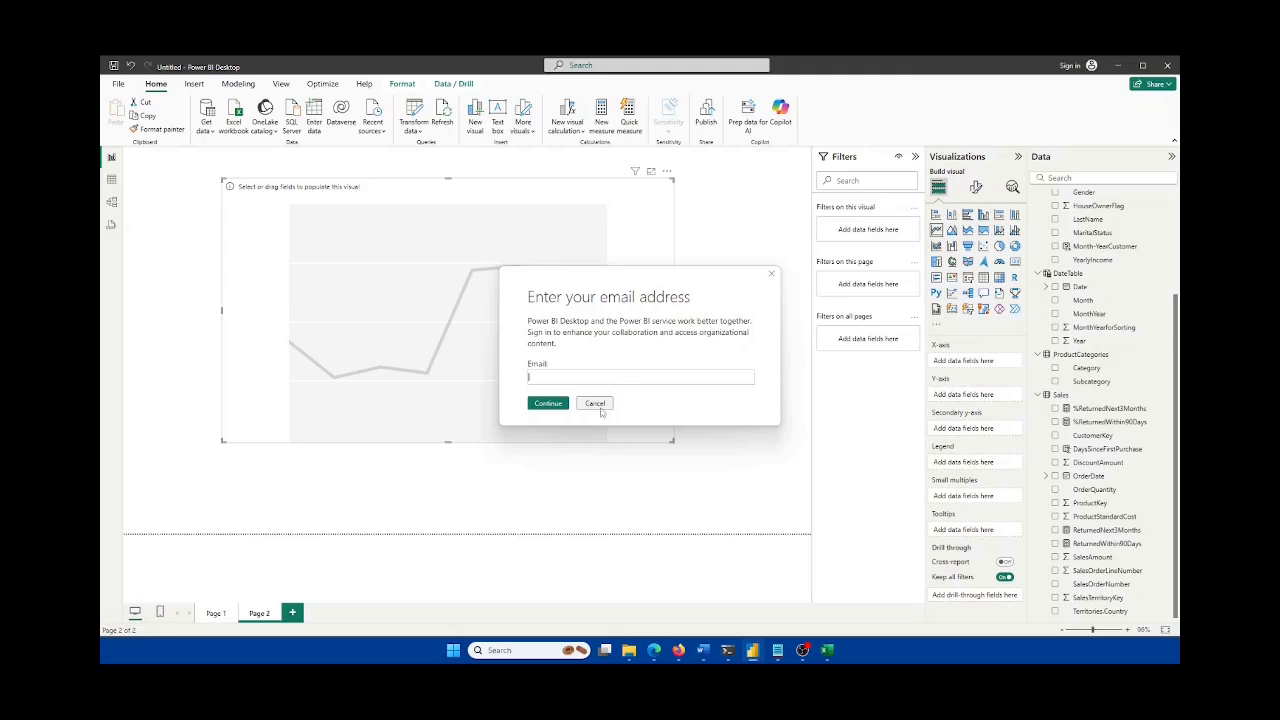
left_click(771, 276)
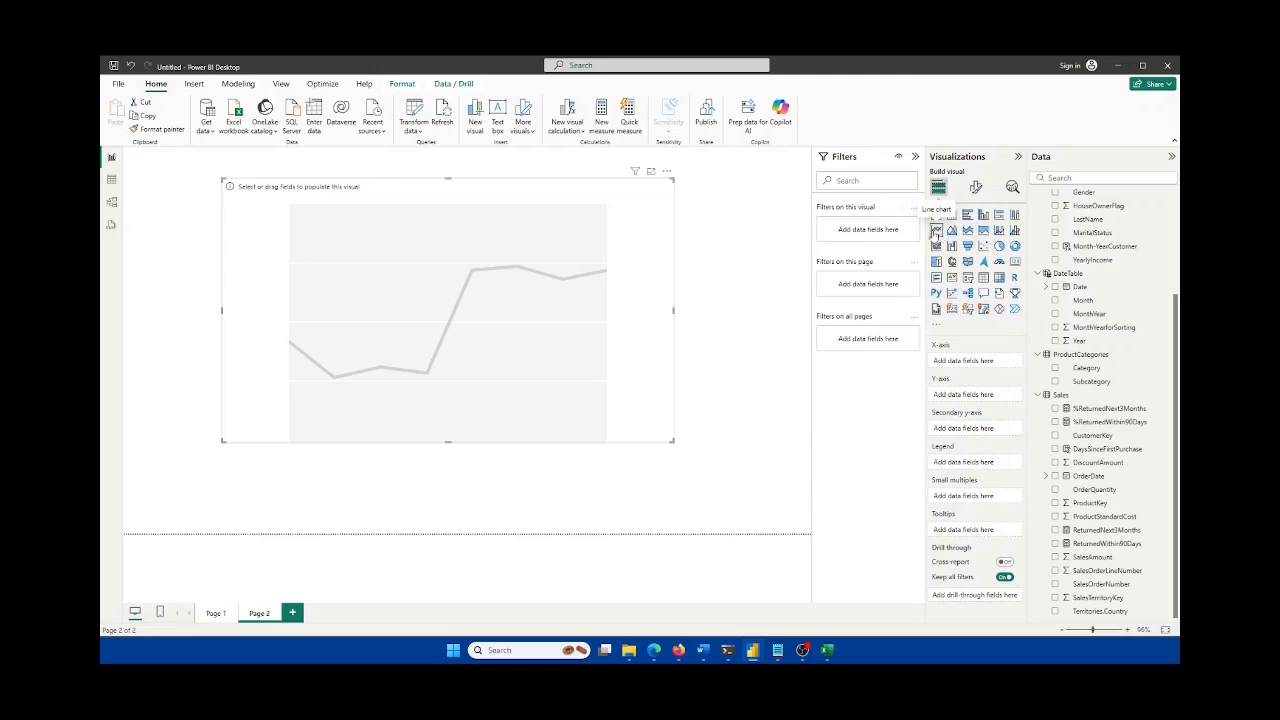
Step: Place DateTable's MonthYear on the line chart's X-axis and CusomtersList as its values
scroll(1151, 340, "up", 1)
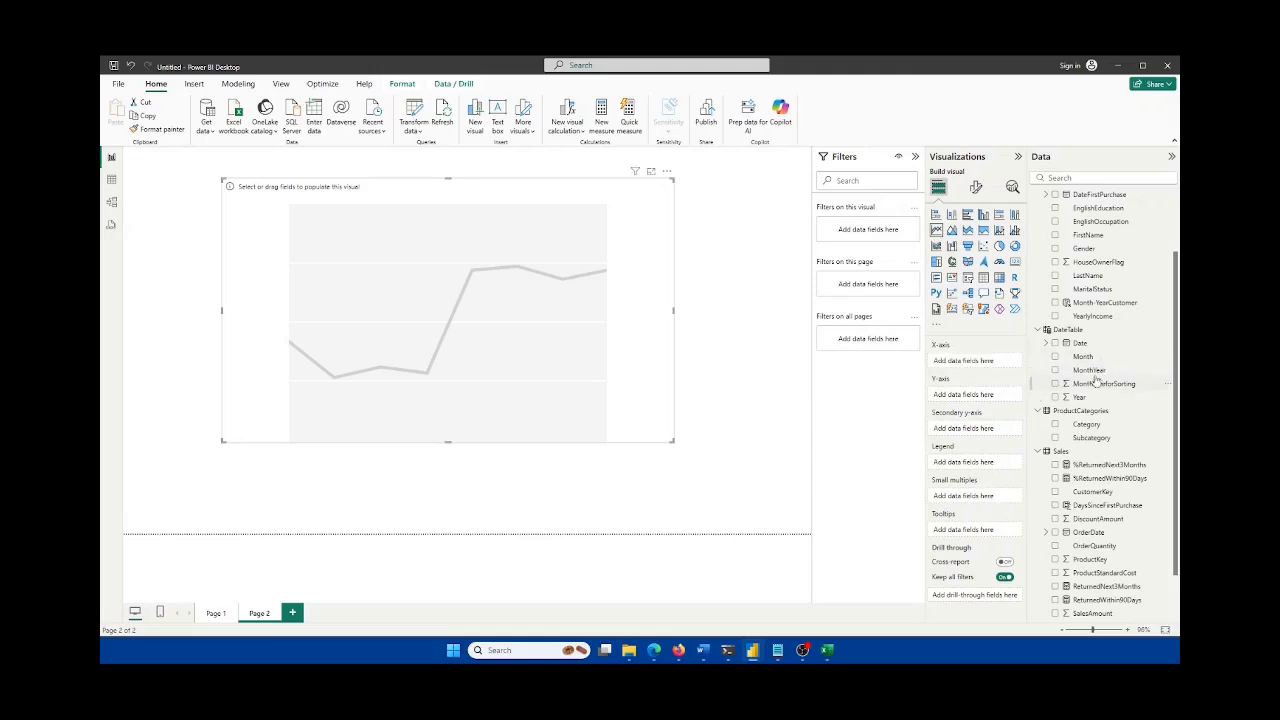
left_click_drag(1095, 371, 982, 368)
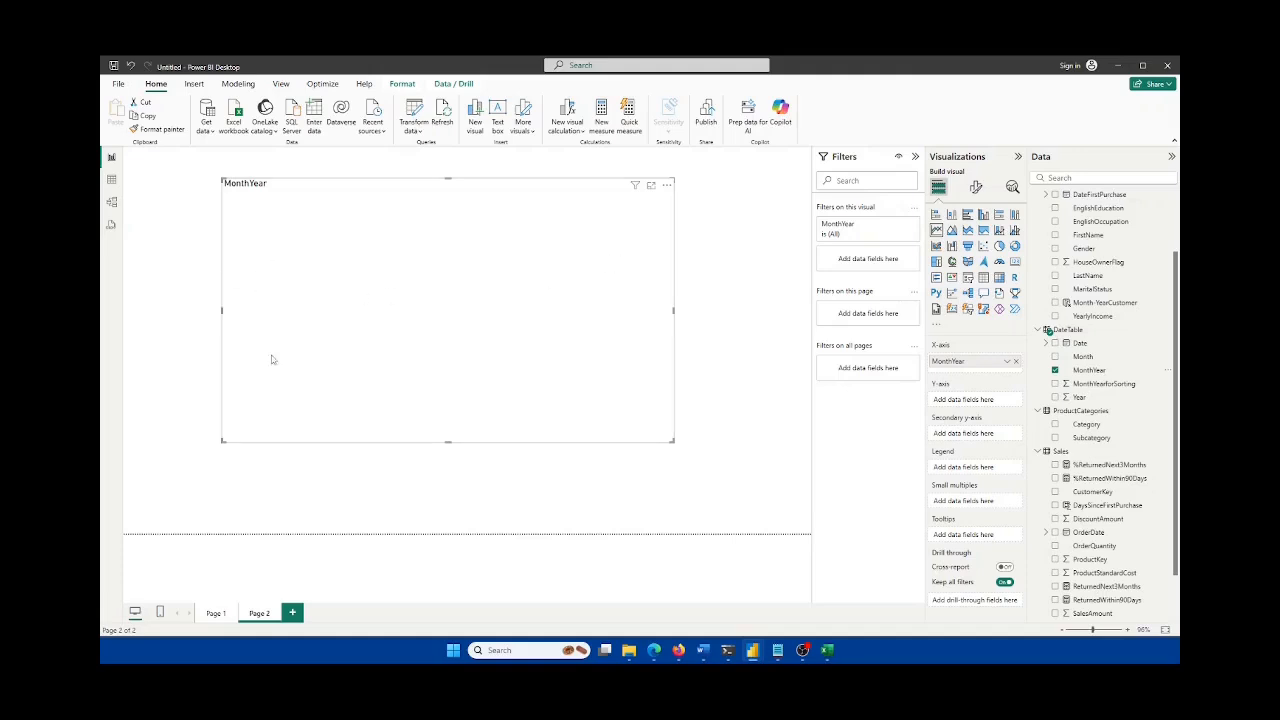
scroll(1124, 322, "up", 2)
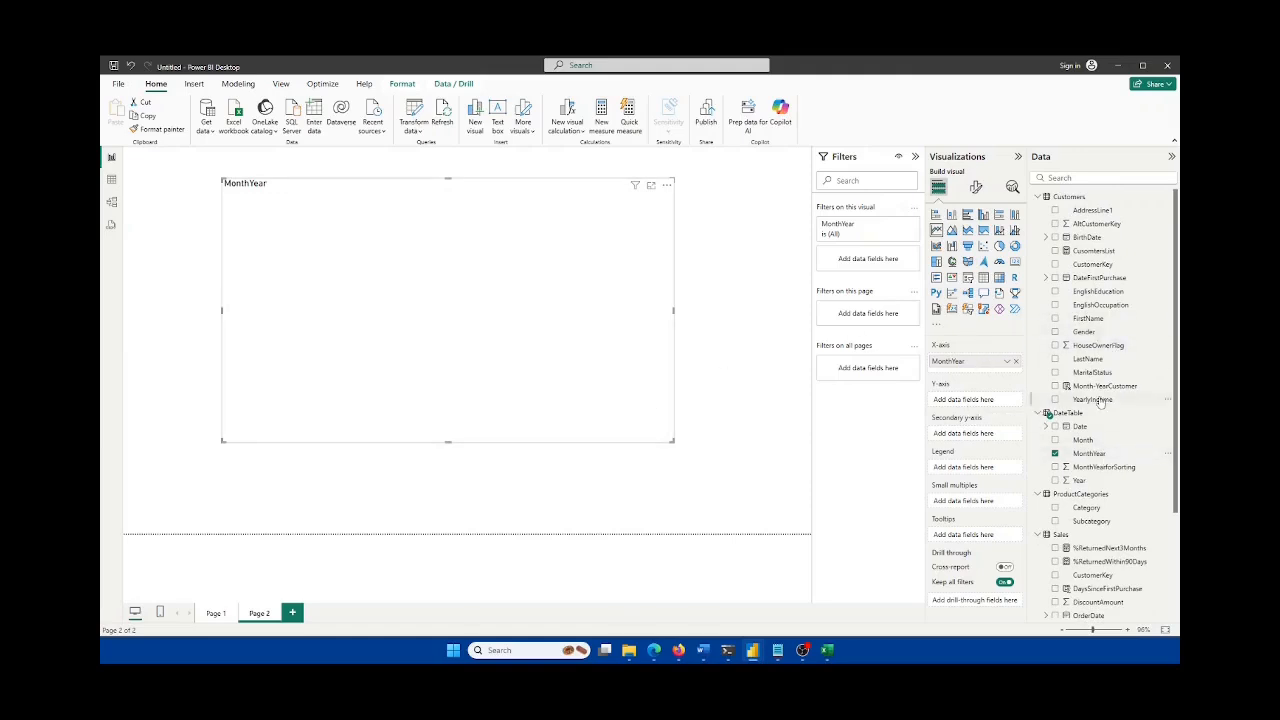
left_click_drag(1093, 251, 968, 399)
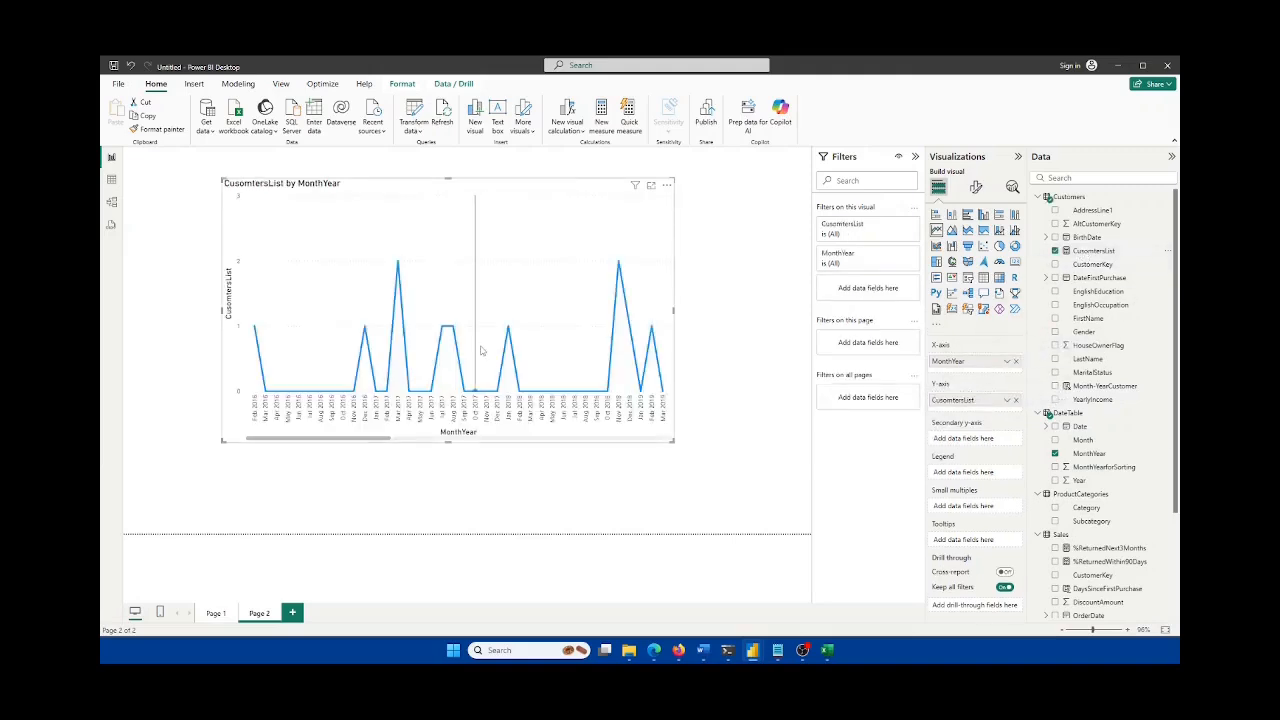
Step: Move the CusomtersList line chart to the top-left and stretch it across the page width
left_click_drag(452, 350, 389, 335)
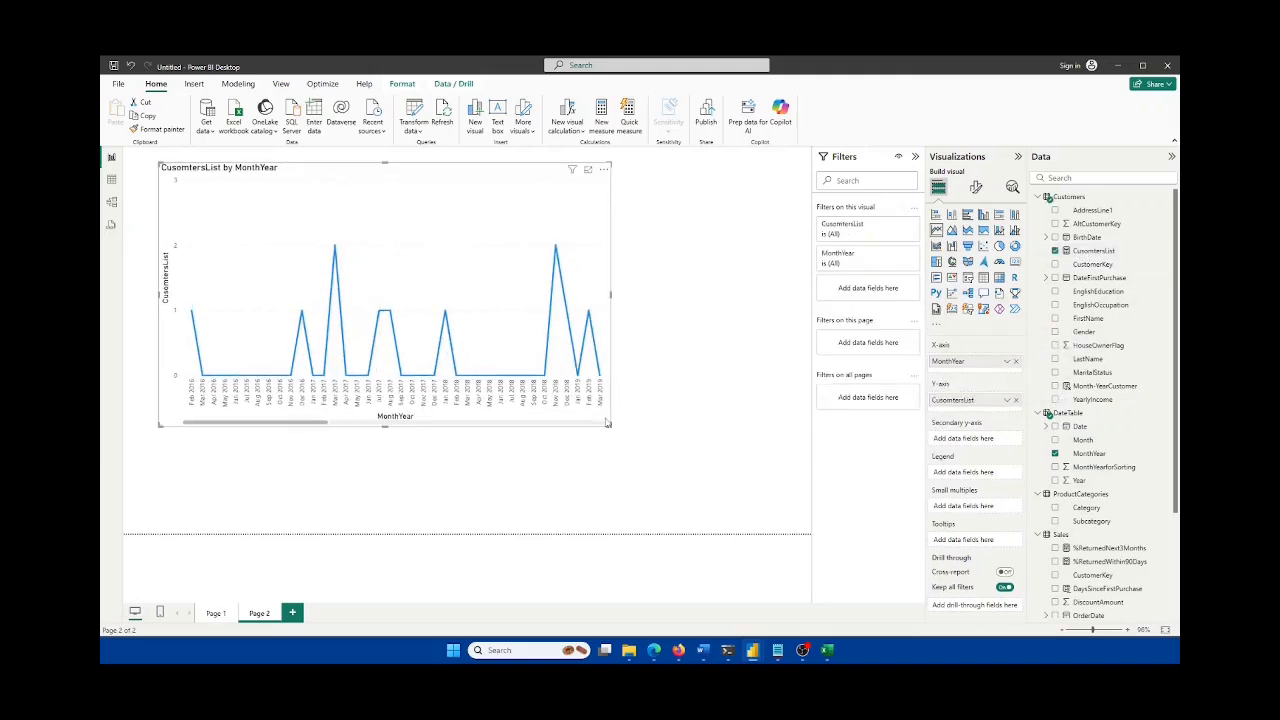
left_click_drag(612, 426, 768, 433)
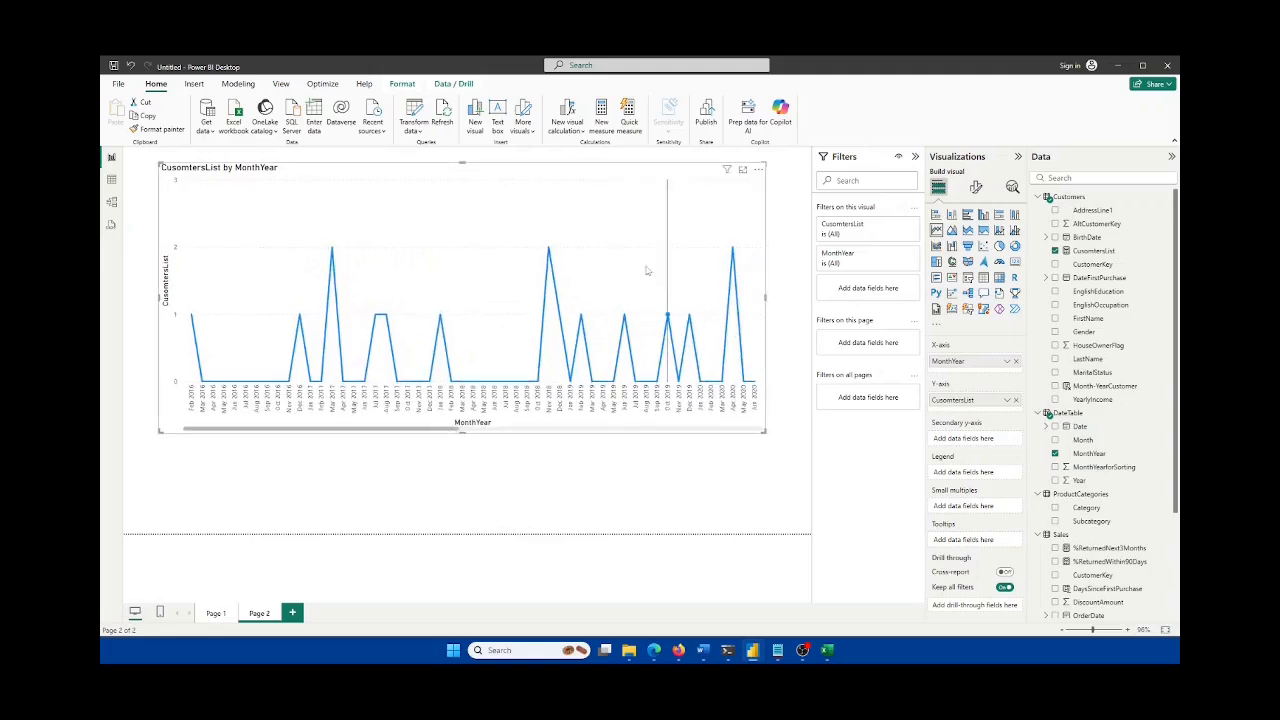
left_click_drag(642, 258, 613, 254)
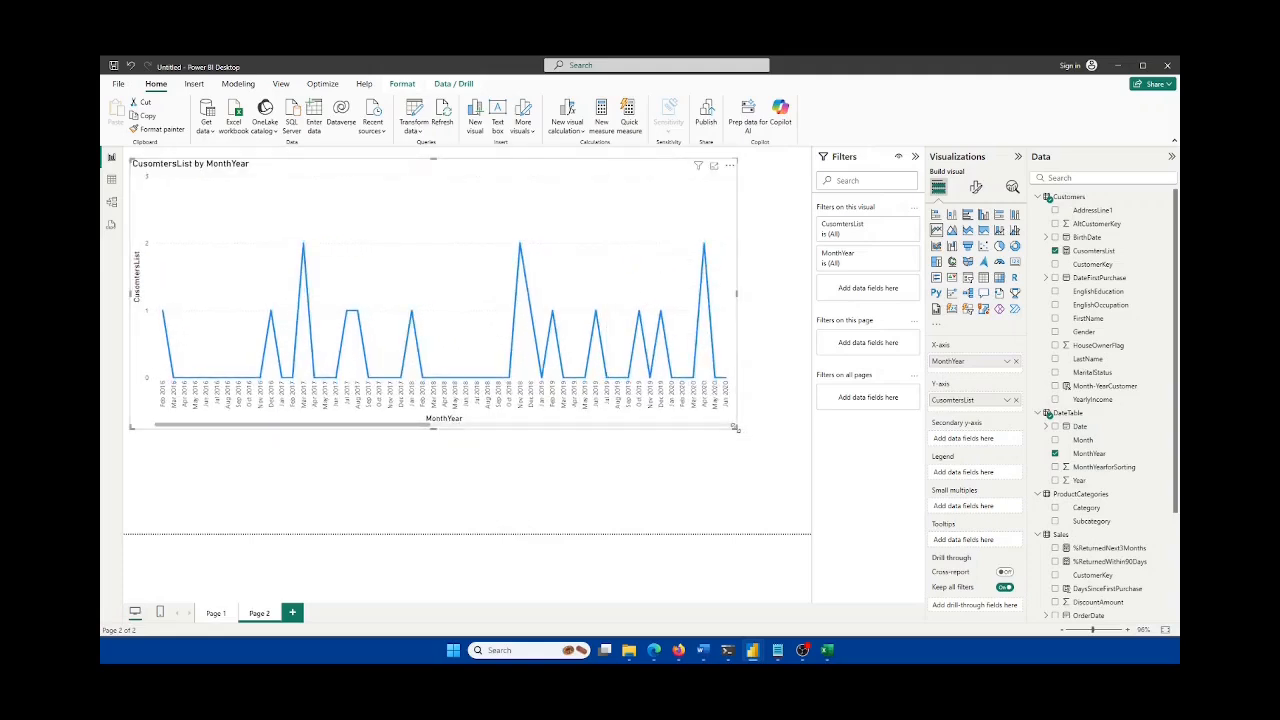
left_click_drag(737, 428, 800, 434)
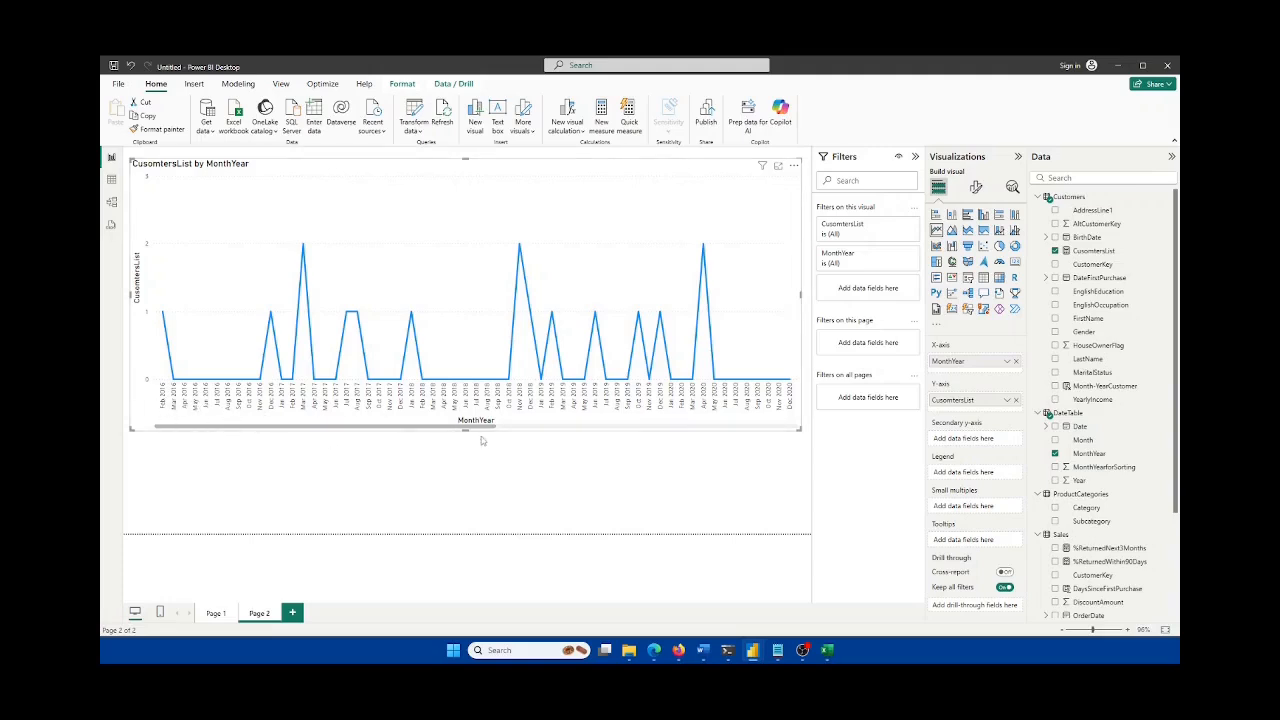
left_click_drag(497, 430, 358, 428)
Step: Check the Sales table and the chart's axis sort options, then make the line chart taller
left_click(111, 180)
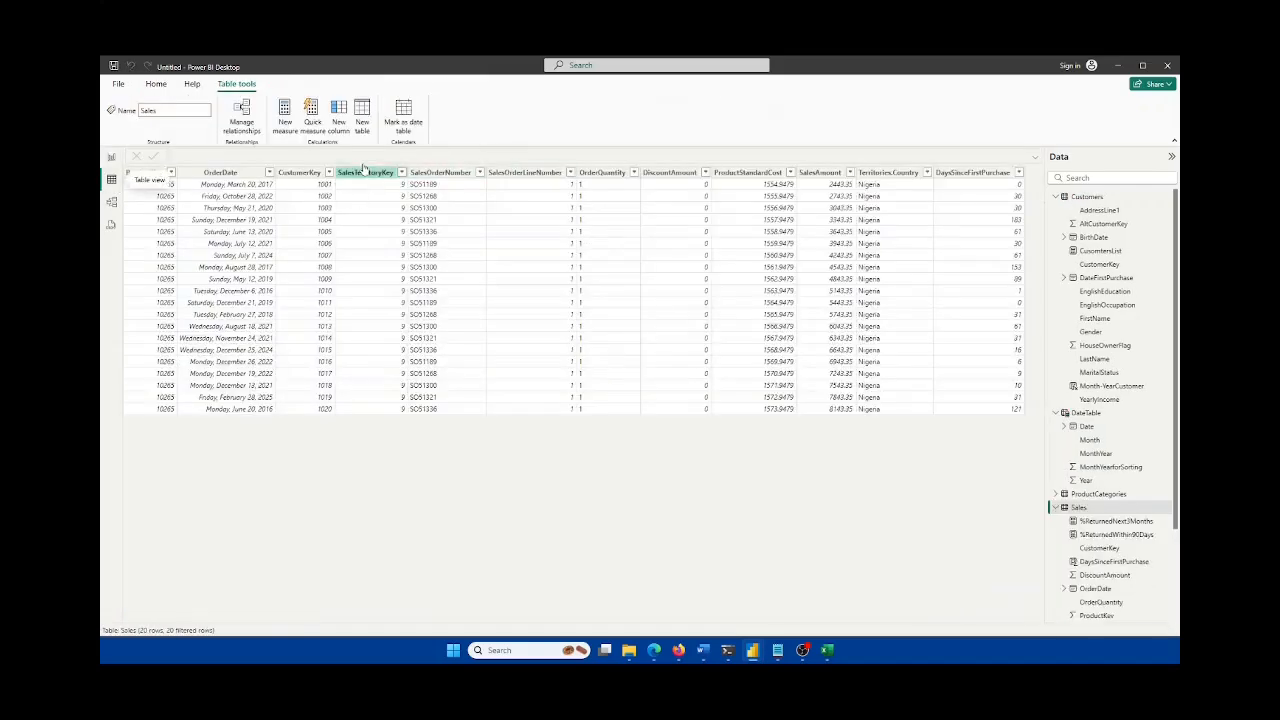
left_click(112, 158)
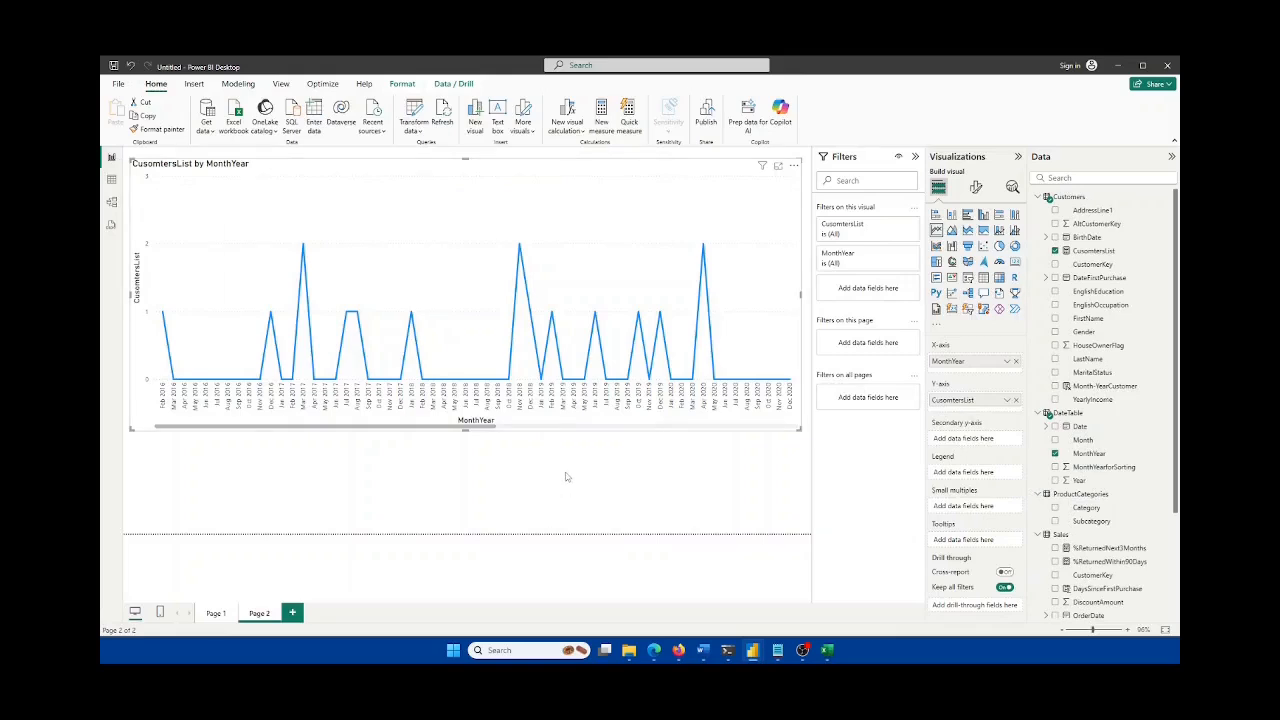
left_click(793, 168)
mouse_move(828, 232)
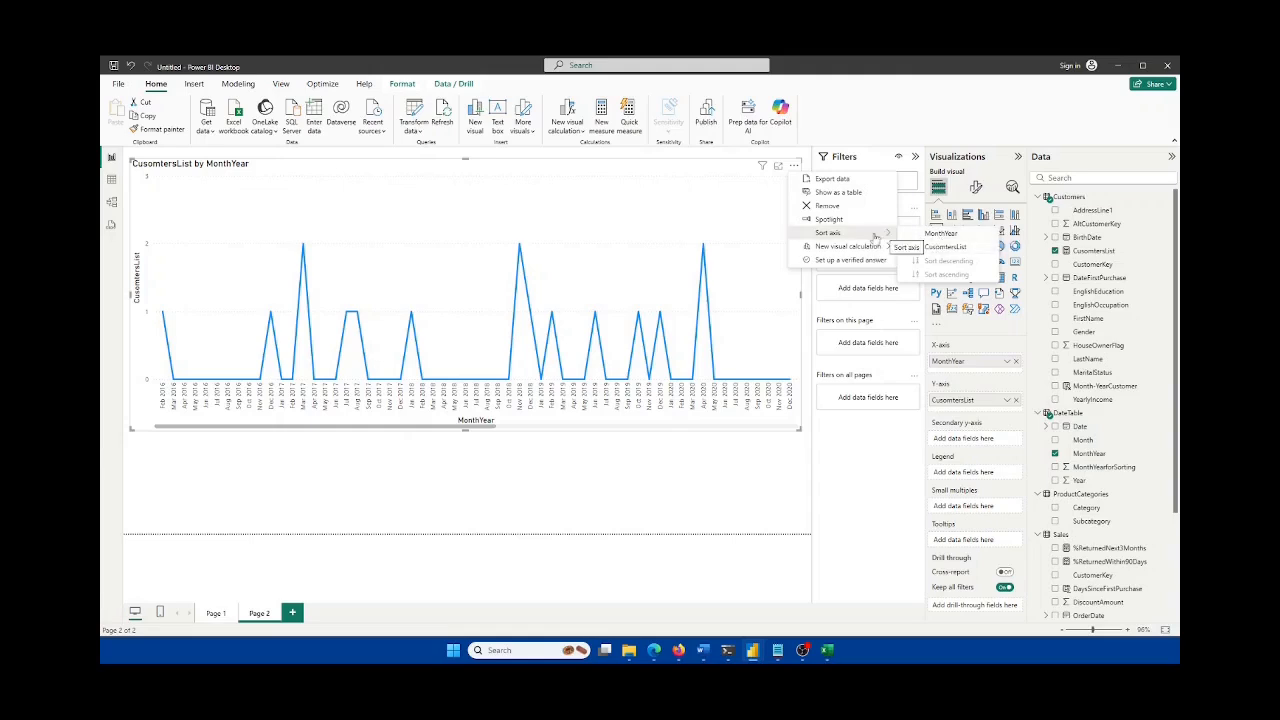
left_click(322, 483)
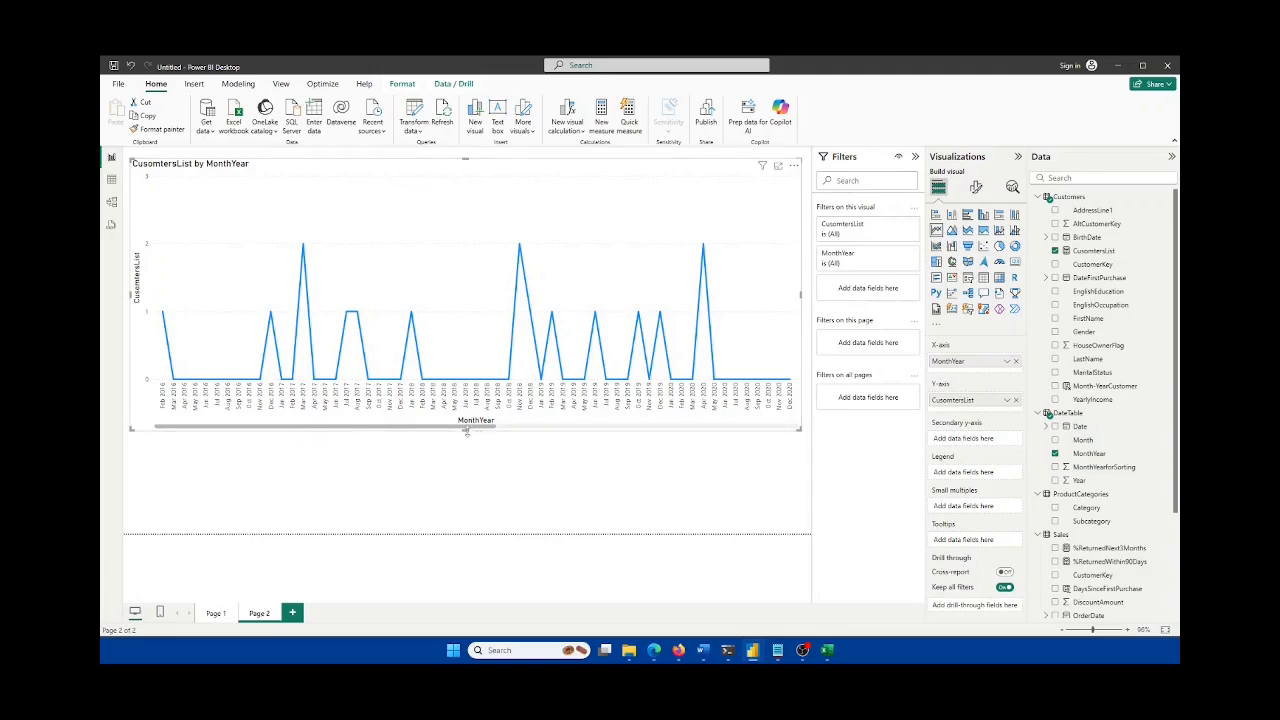
left_click_drag(466, 430, 470, 462)
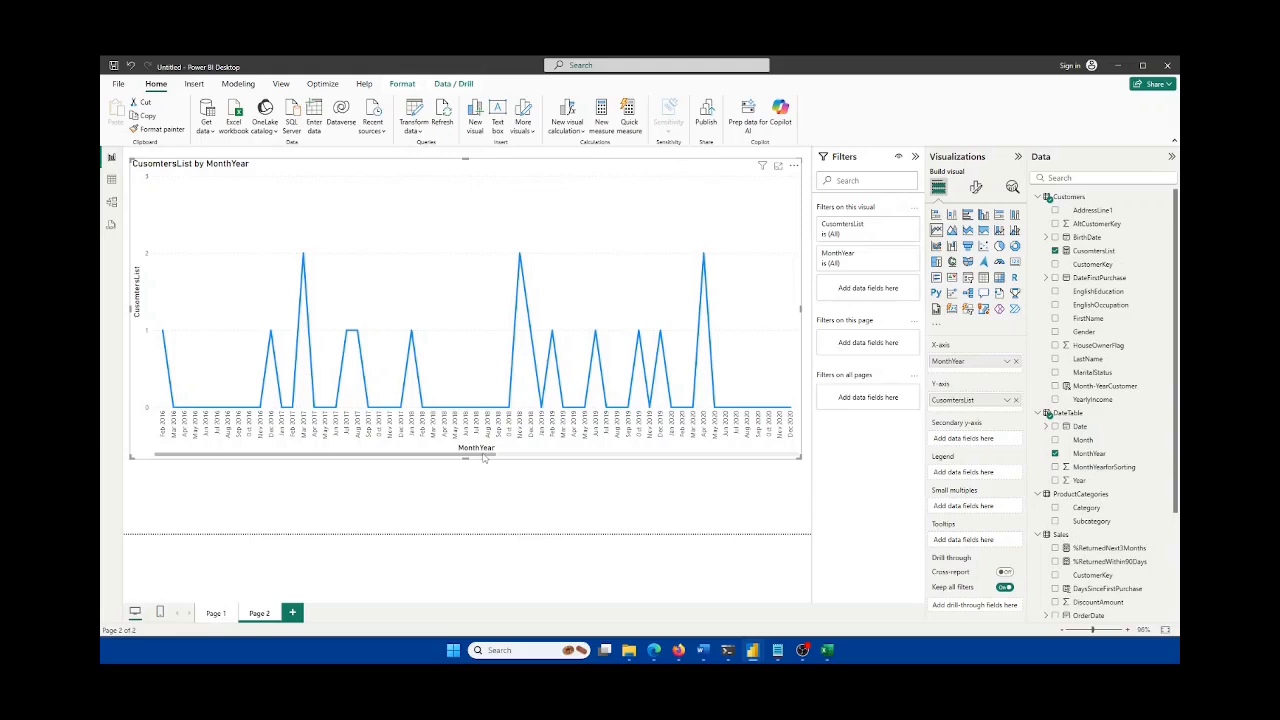
left_click(829, 651)
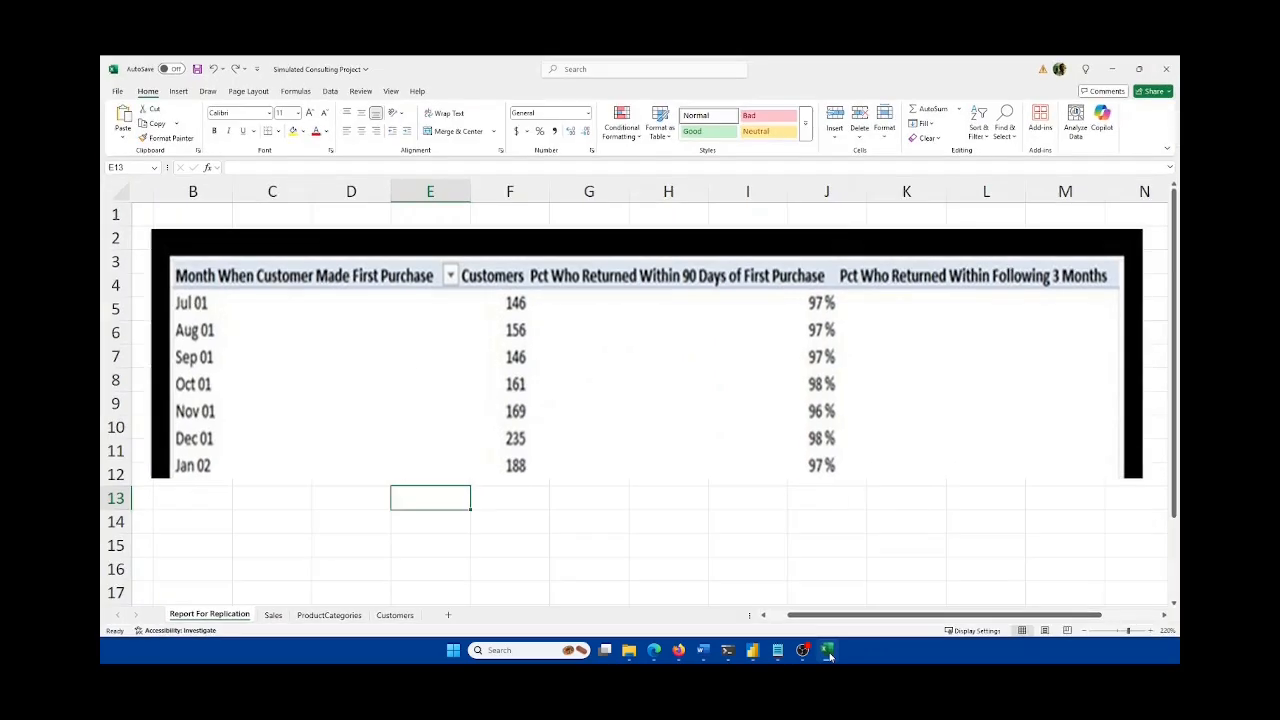
left_click(400, 615)
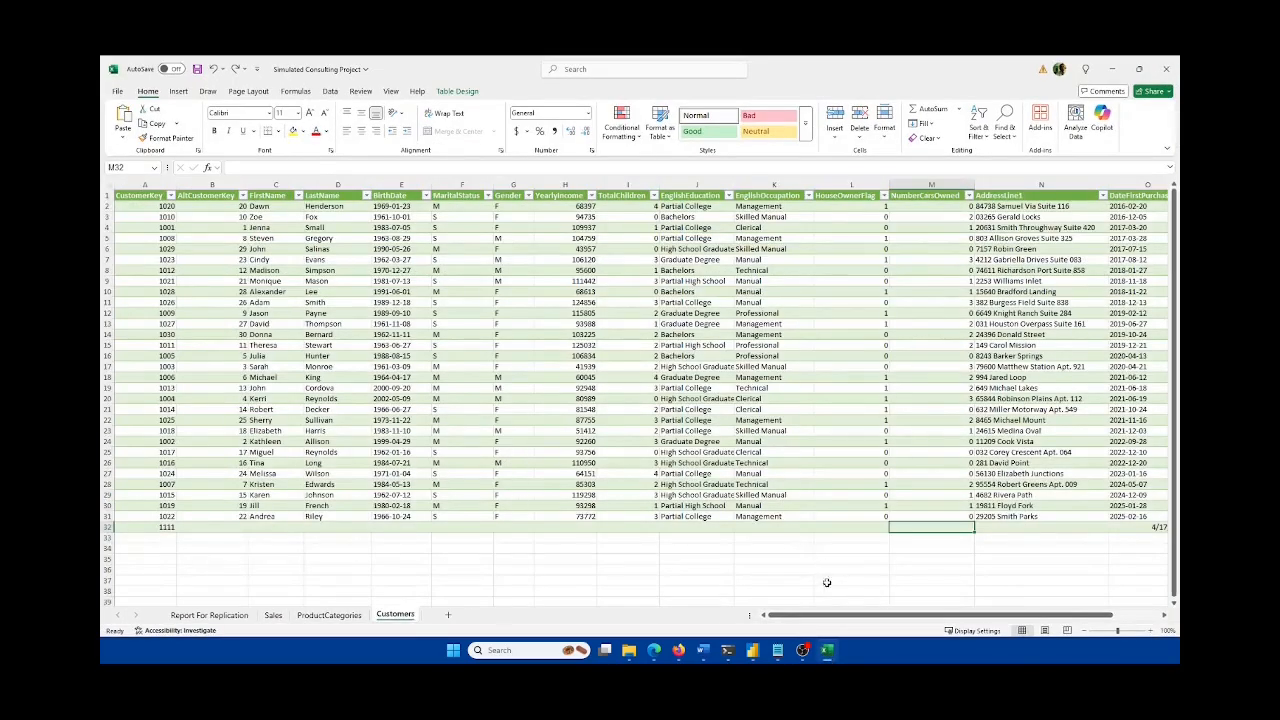
left_click(829, 651)
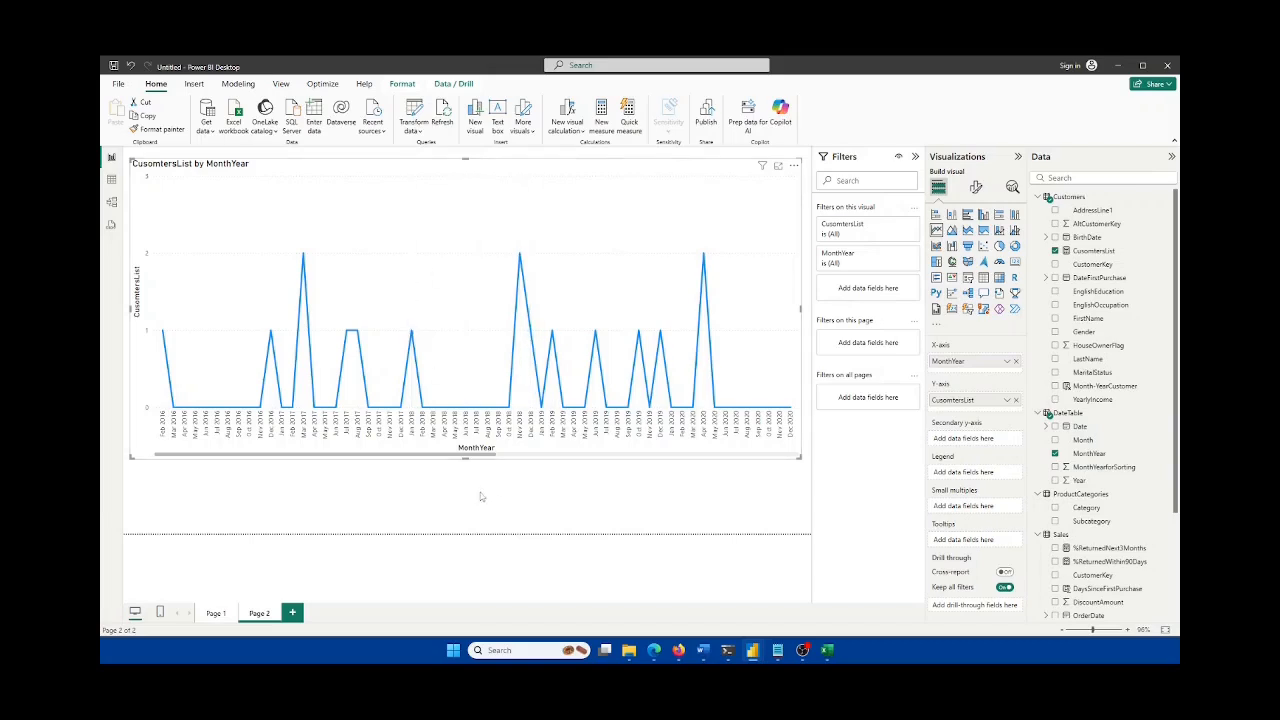
left_click_drag(465, 459, 467, 486)
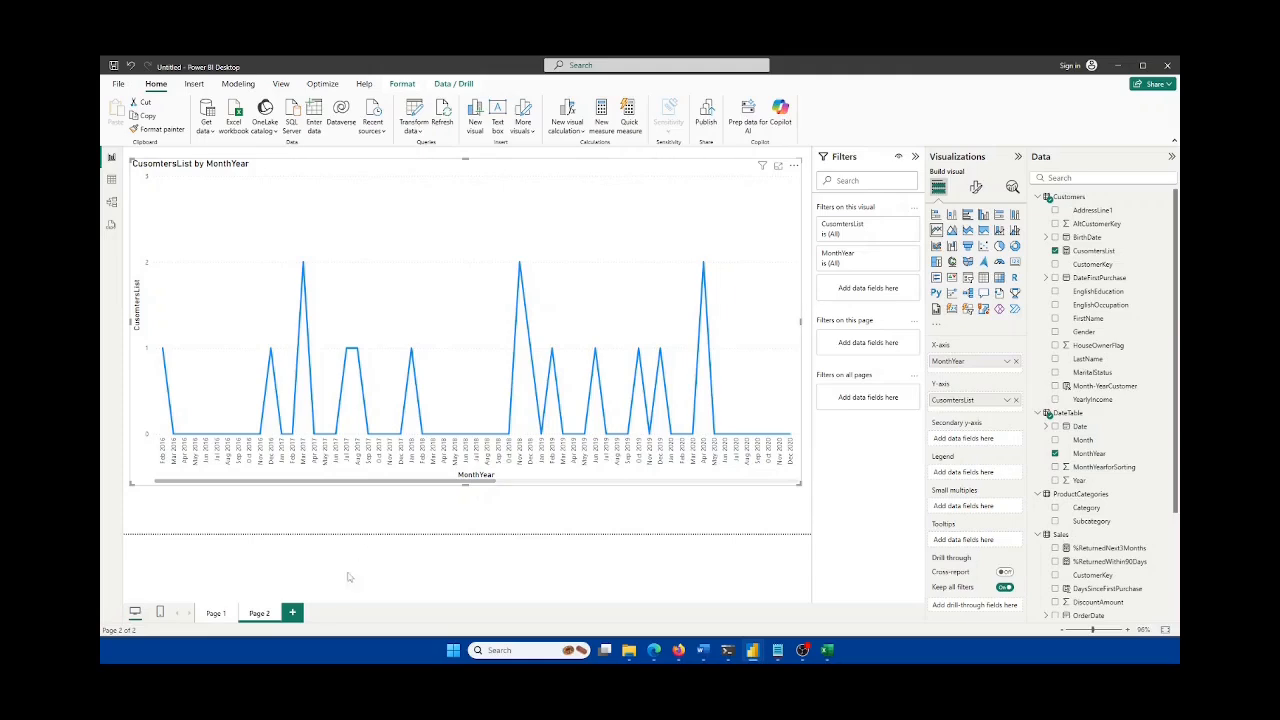
Step: Add Page 3 with a clustered column chart of ReturnedWithin90Days by MonthYear
left_click(295, 615)
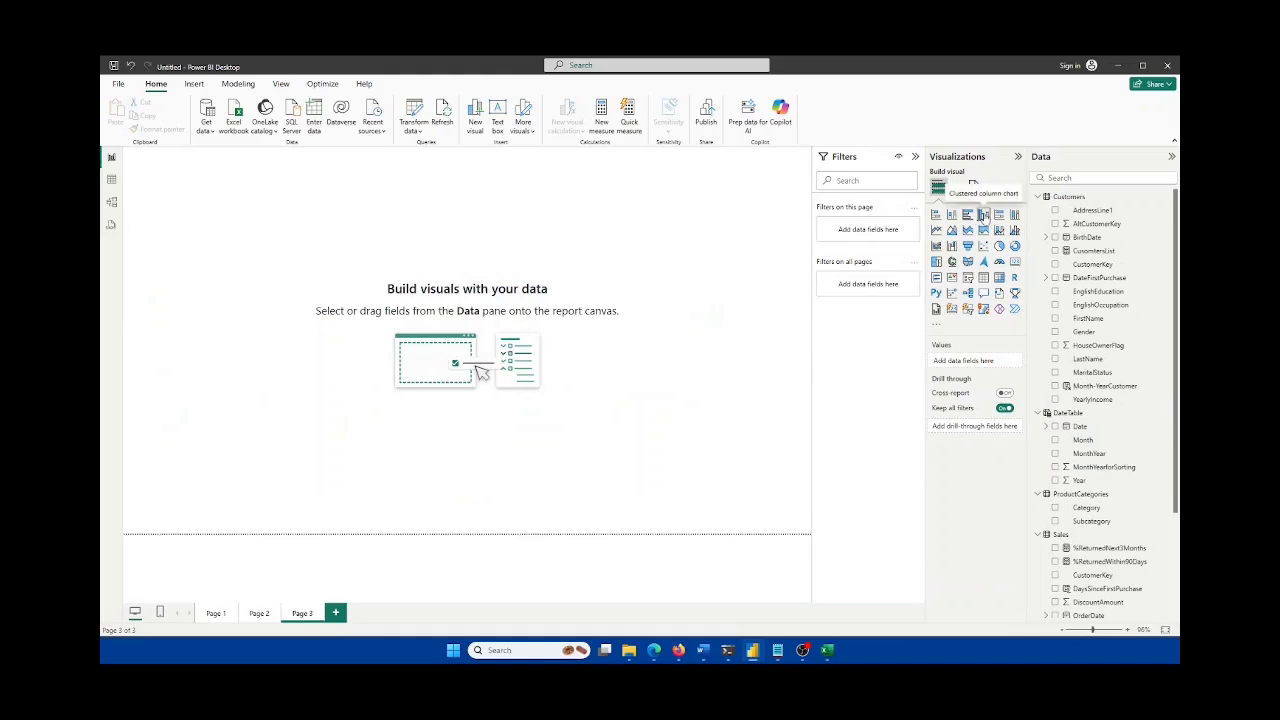
left_click(984, 215)
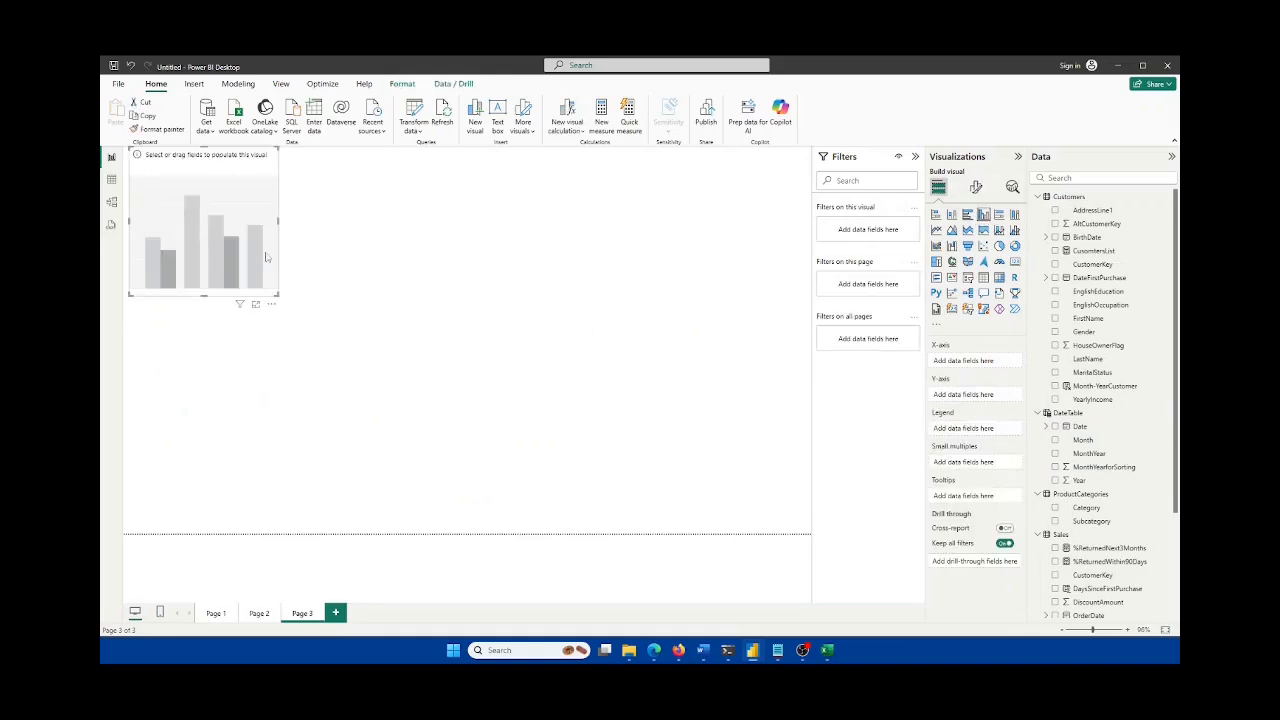
left_click_drag(266, 257, 561, 441)
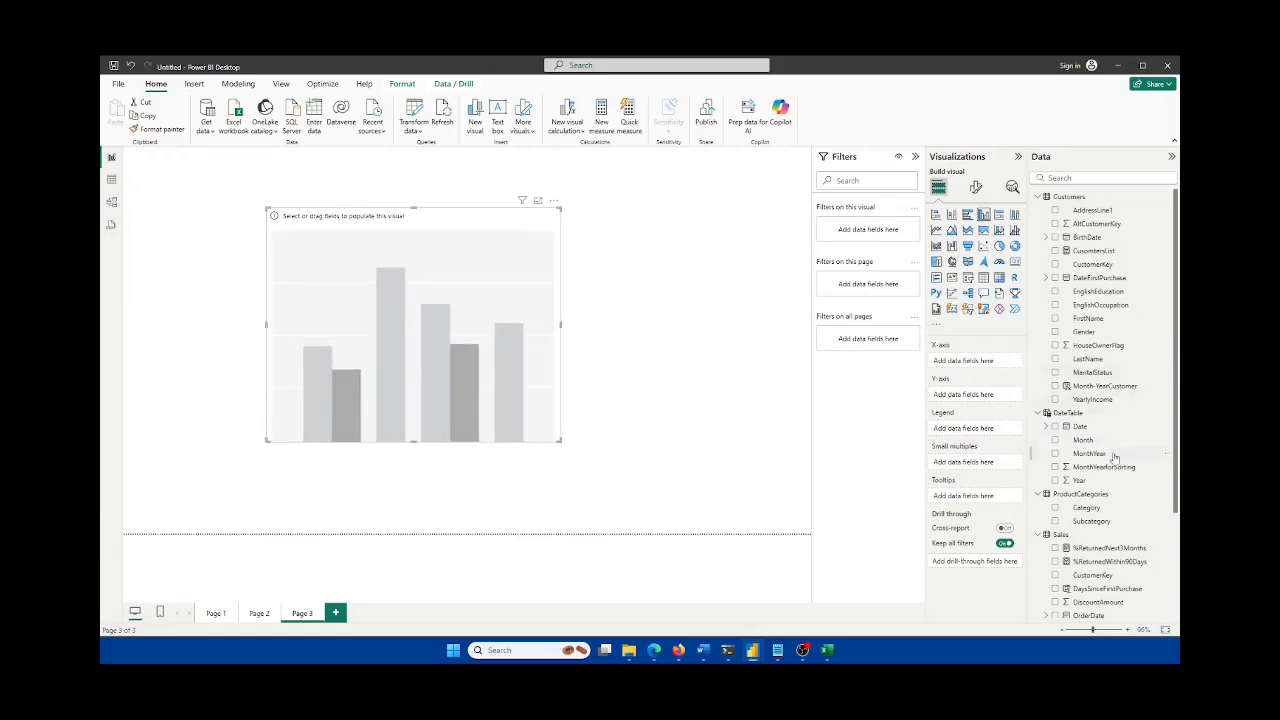
left_click_drag(1090, 453, 983, 364)
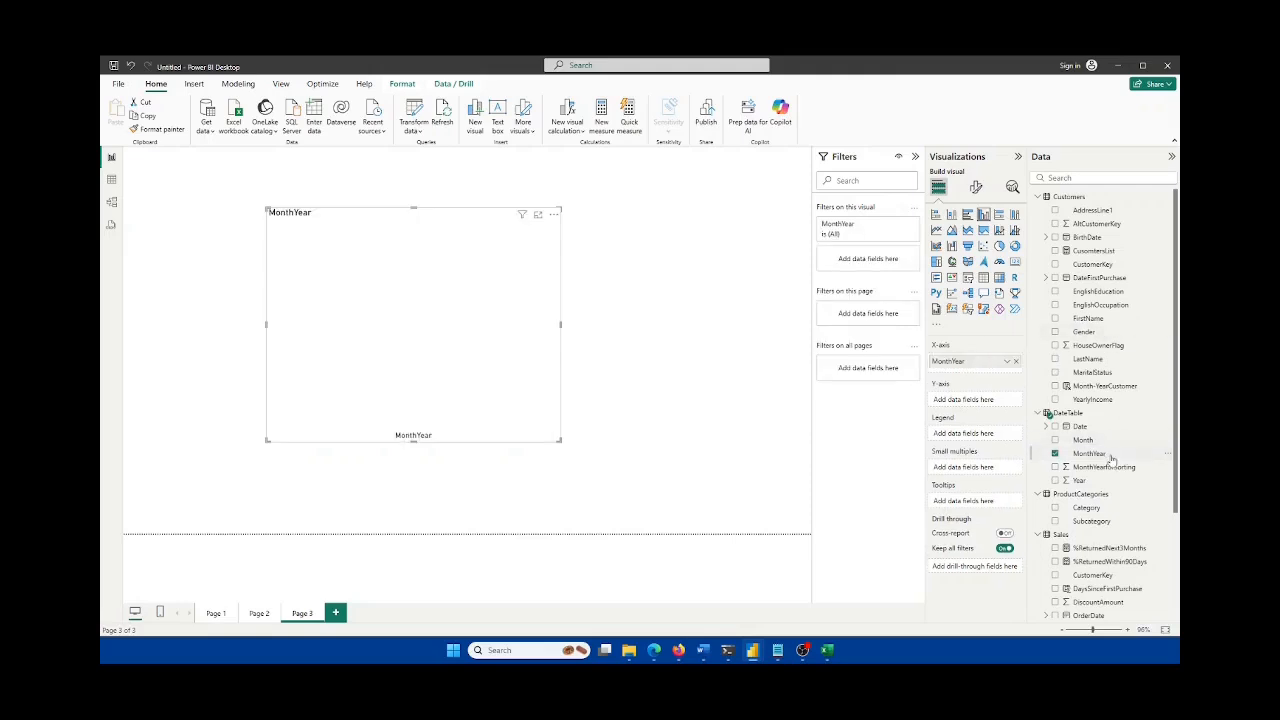
scroll(1112, 458, "down", 3)
left_click_drag(1110, 545, 967, 403)
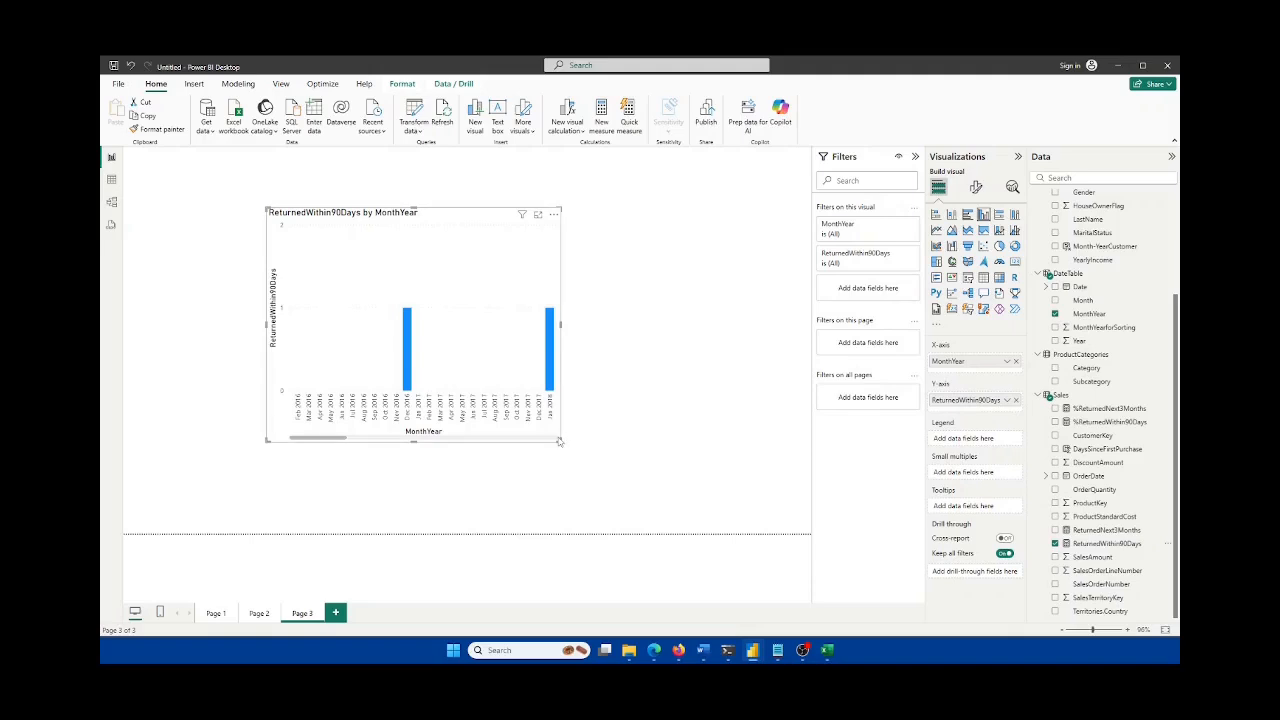
Step: Move the column chart to the page's left edge and widen it across the page
left_click_drag(560, 441, 874, 476)
left_click_drag(636, 253, 507, 226)
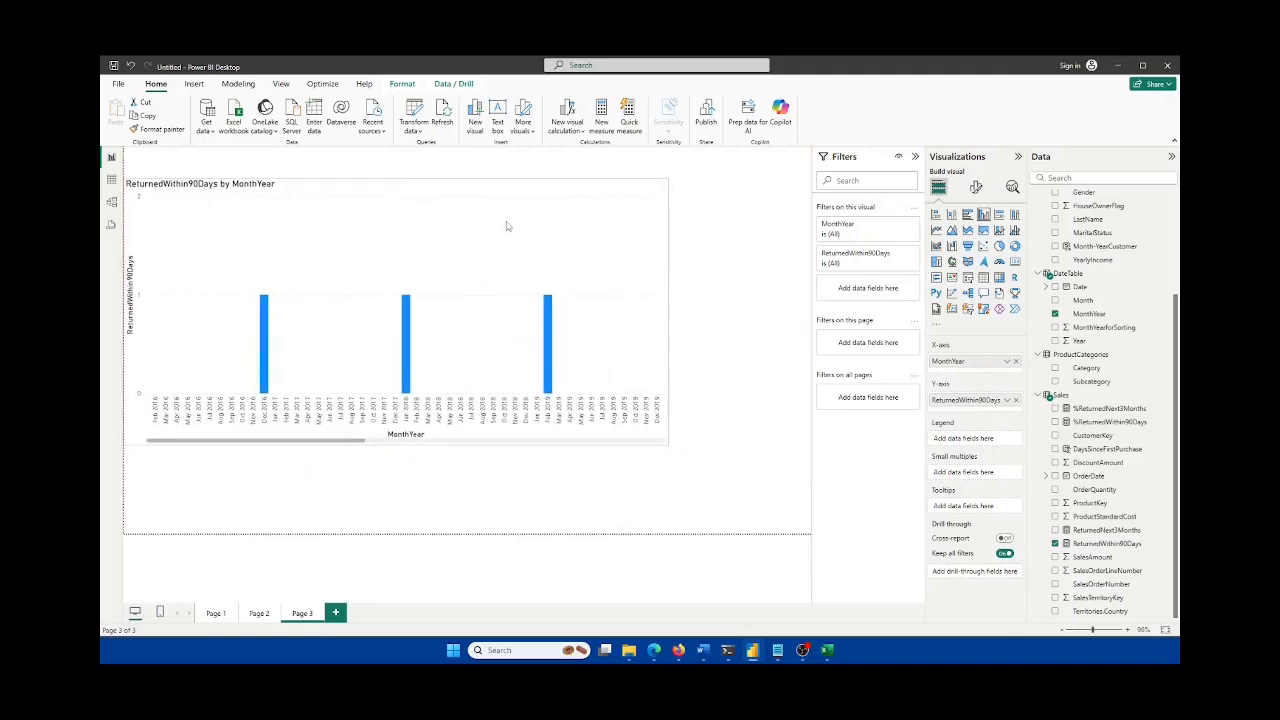
left_click_drag(667, 316, 765, 314)
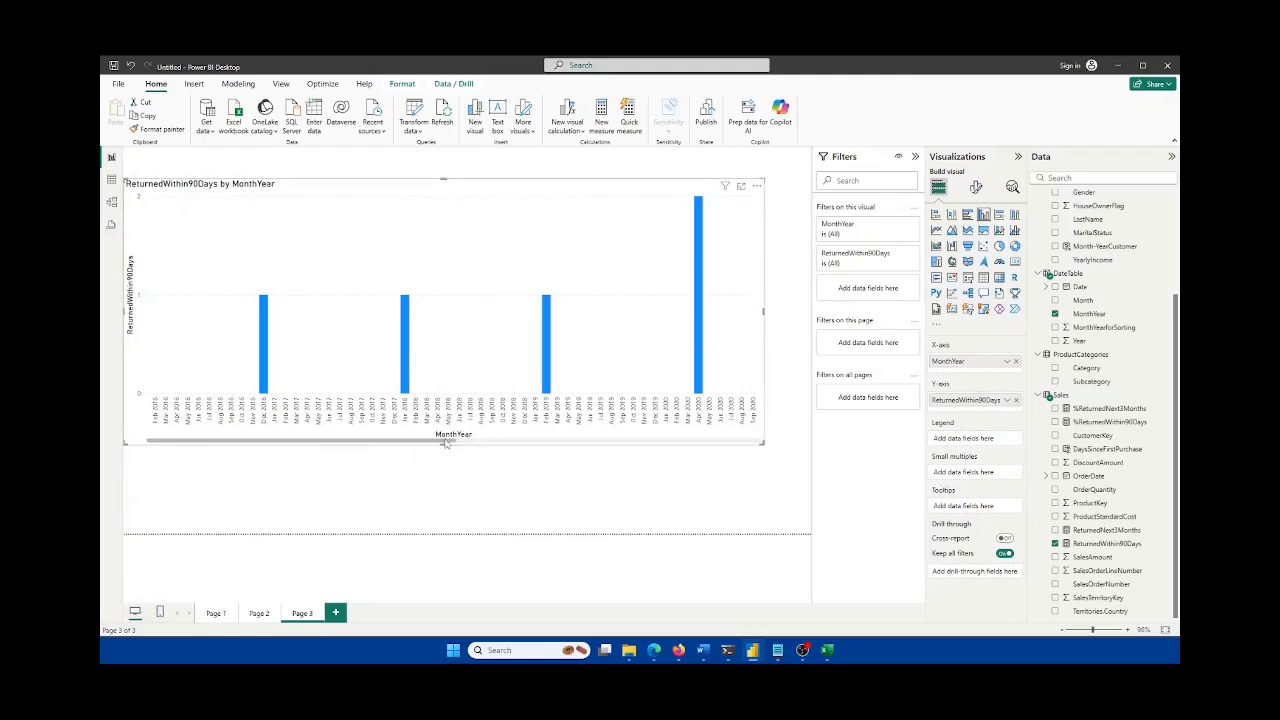
left_click_drag(447, 440, 361, 446)
left_click_drag(447, 442, 332, 452)
scroll(1138, 452, "up", 3)
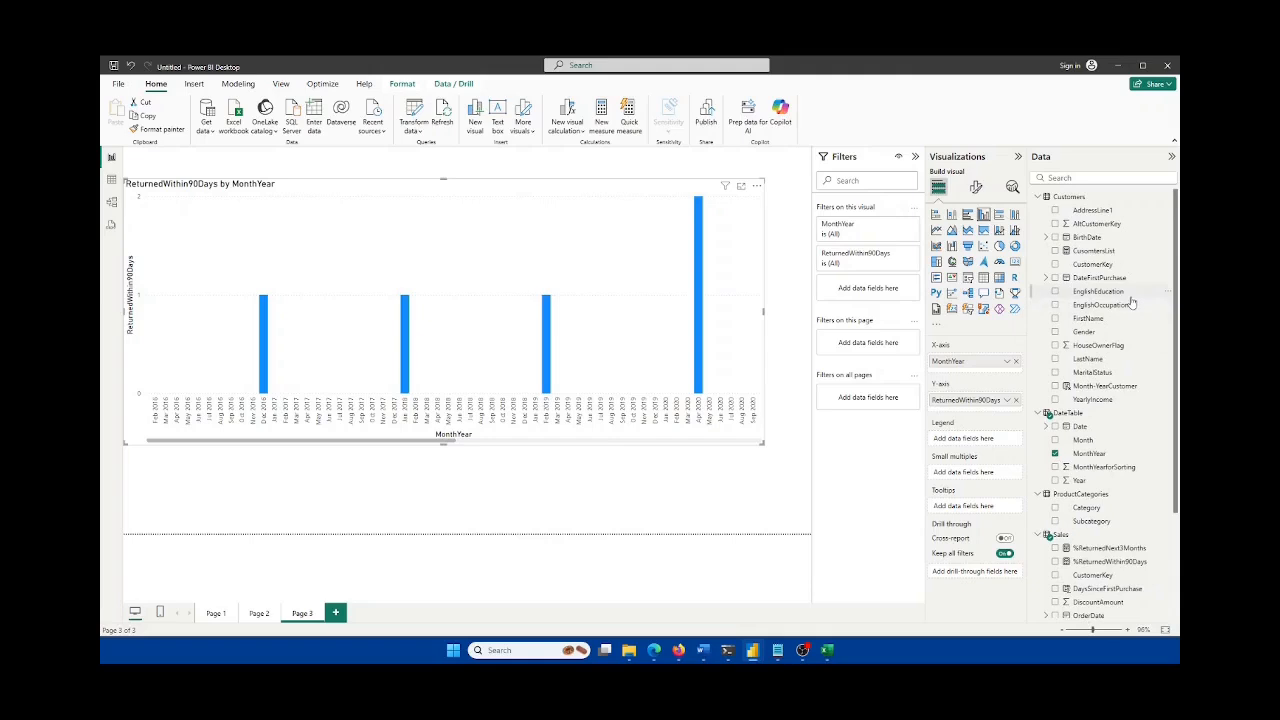
Step: Replace MonthYear with Gender on the column chart's X-axis and reposition the chart
left_click_drag(1087, 334, 966, 363)
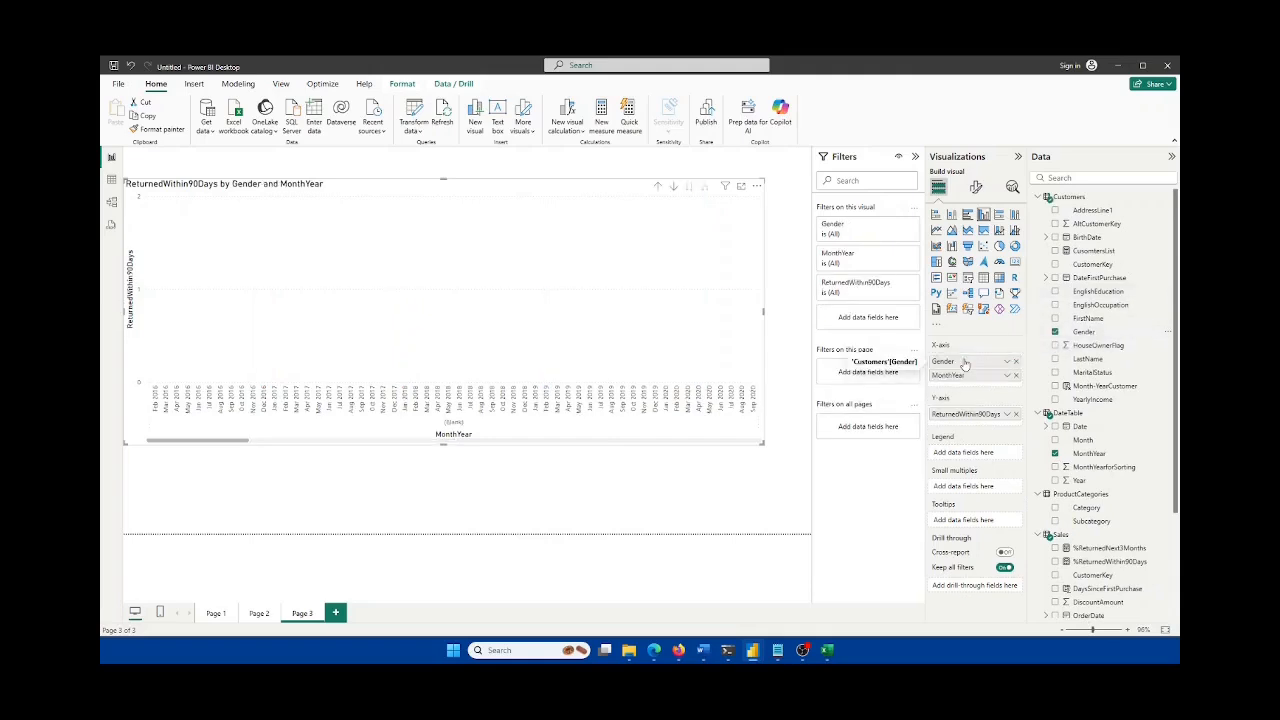
left_click_drag(240, 447, 209, 456)
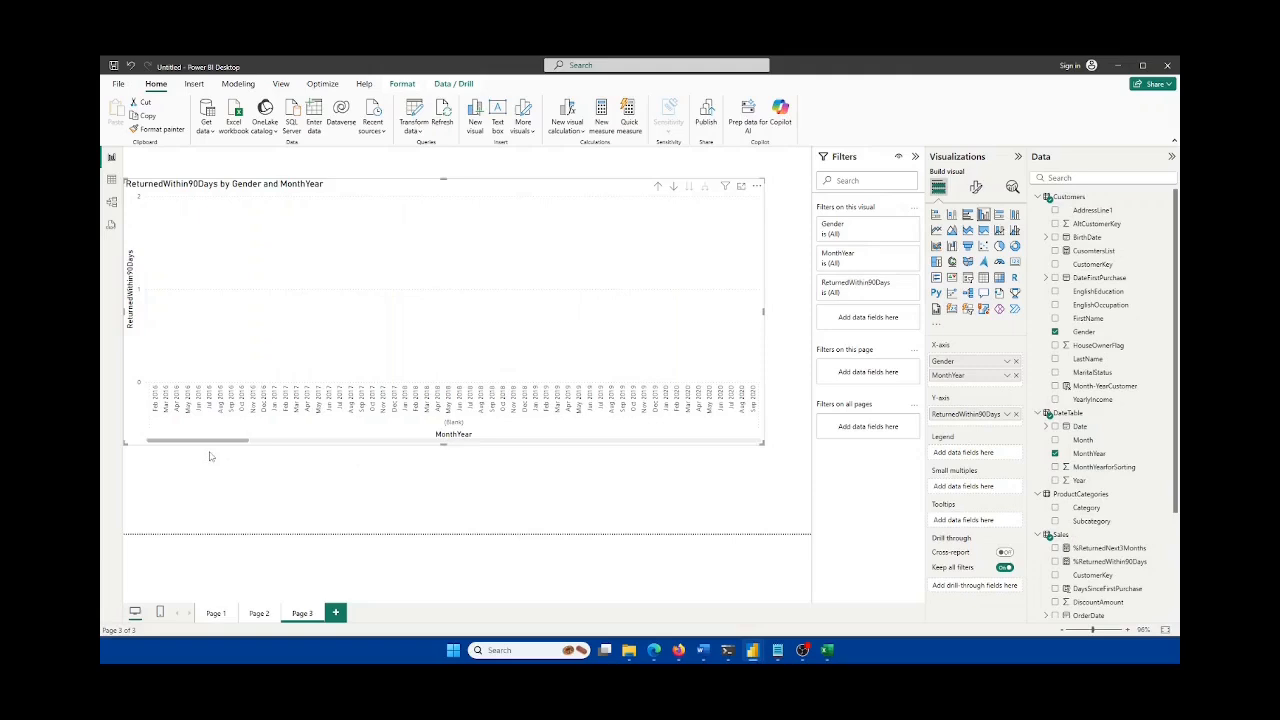
left_click(1016, 375)
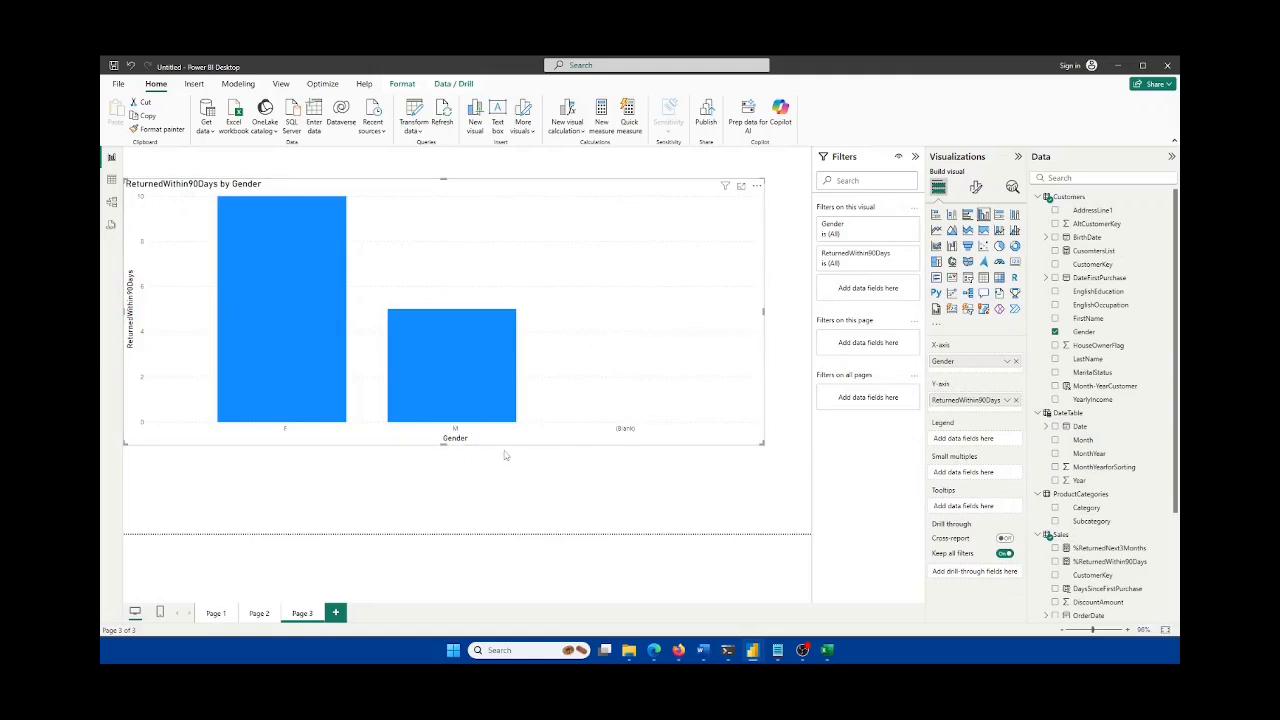
left_click_drag(620, 333, 461, 300)
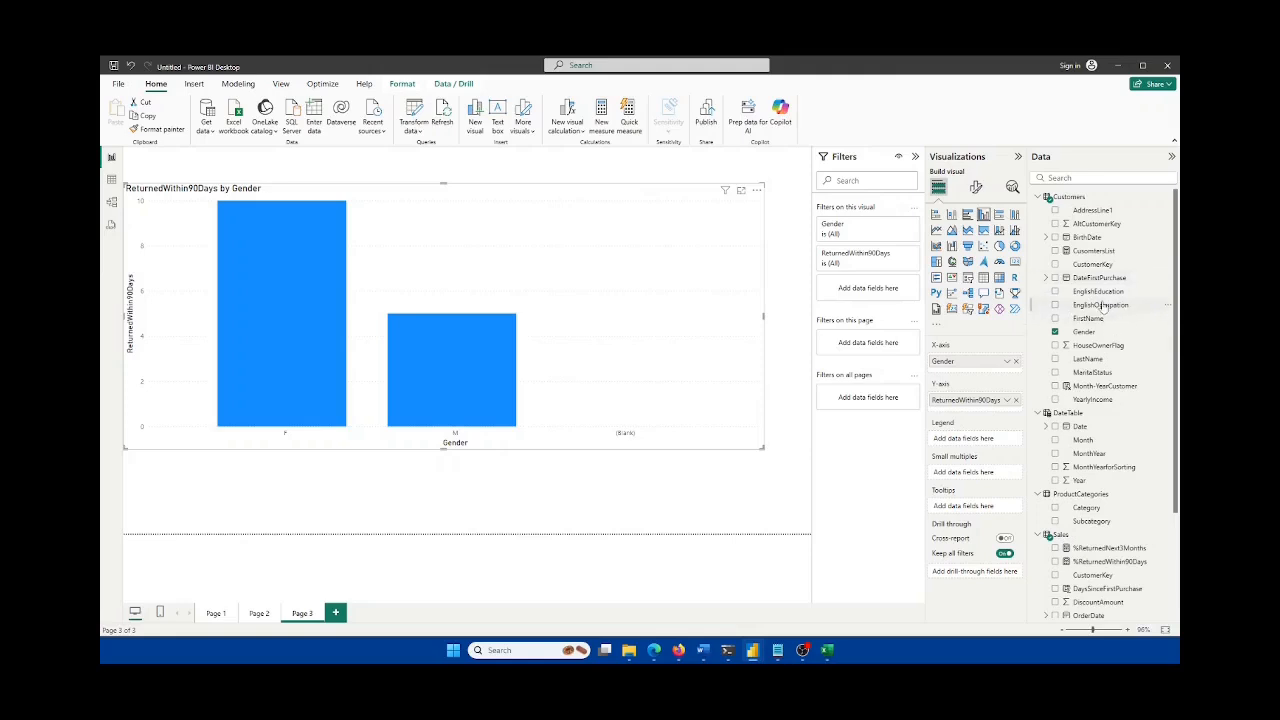
Step: Try EnglishOccupation under Gender, then swap it for MaritalStatus as the second axis level
left_click_drag(1102, 310, 958, 371)
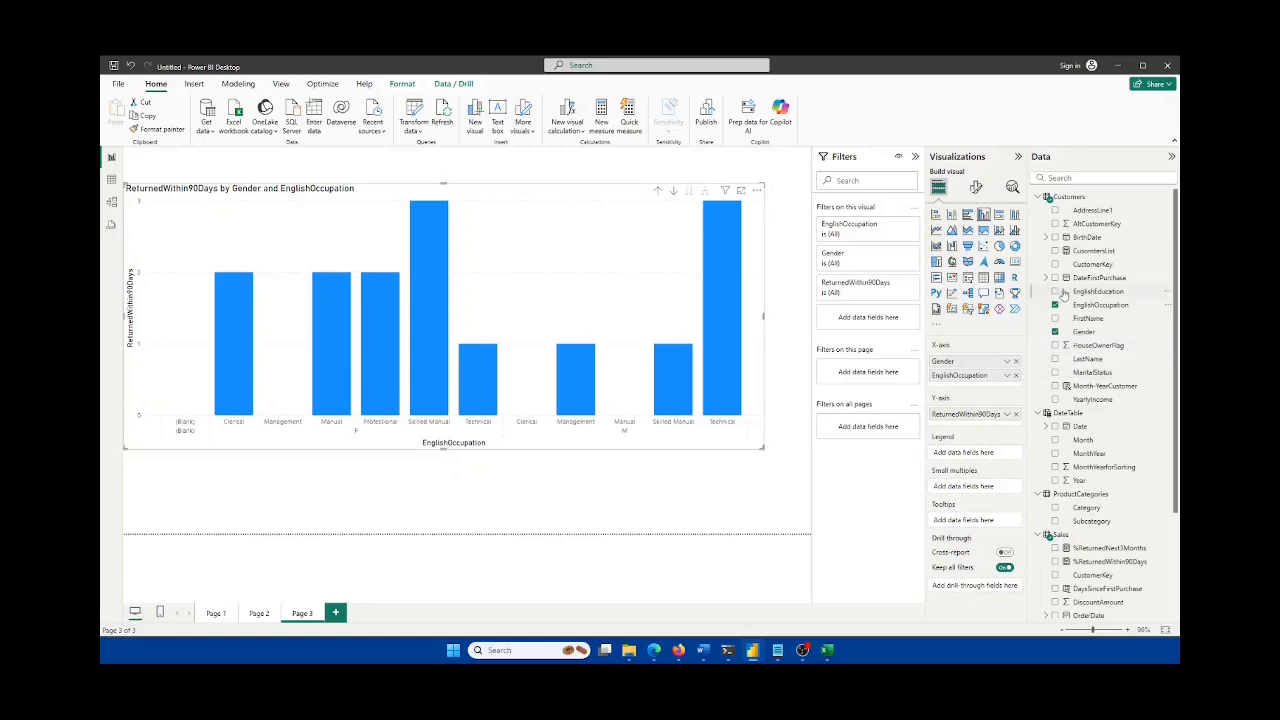
left_click(1016, 375)
left_click_drag(1100, 373, 986, 376)
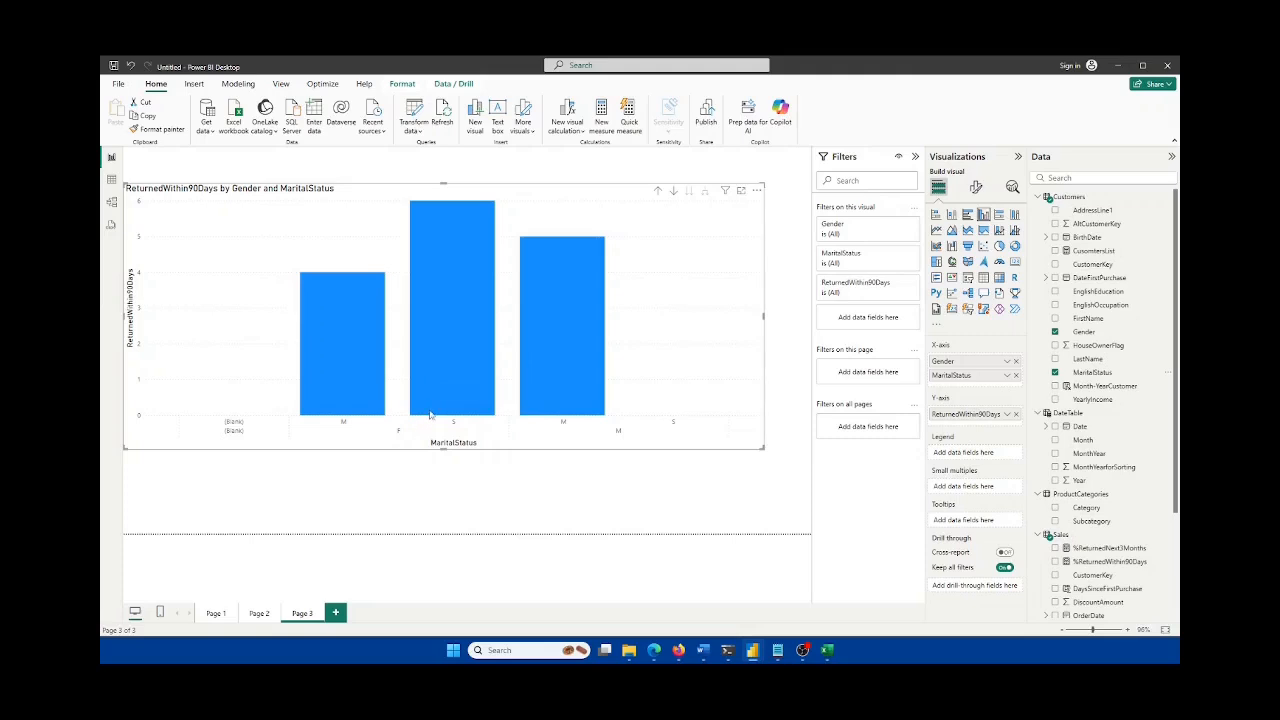
Step: Enlarge the column chart and nudge it slightly right
mouse_move(451, 378)
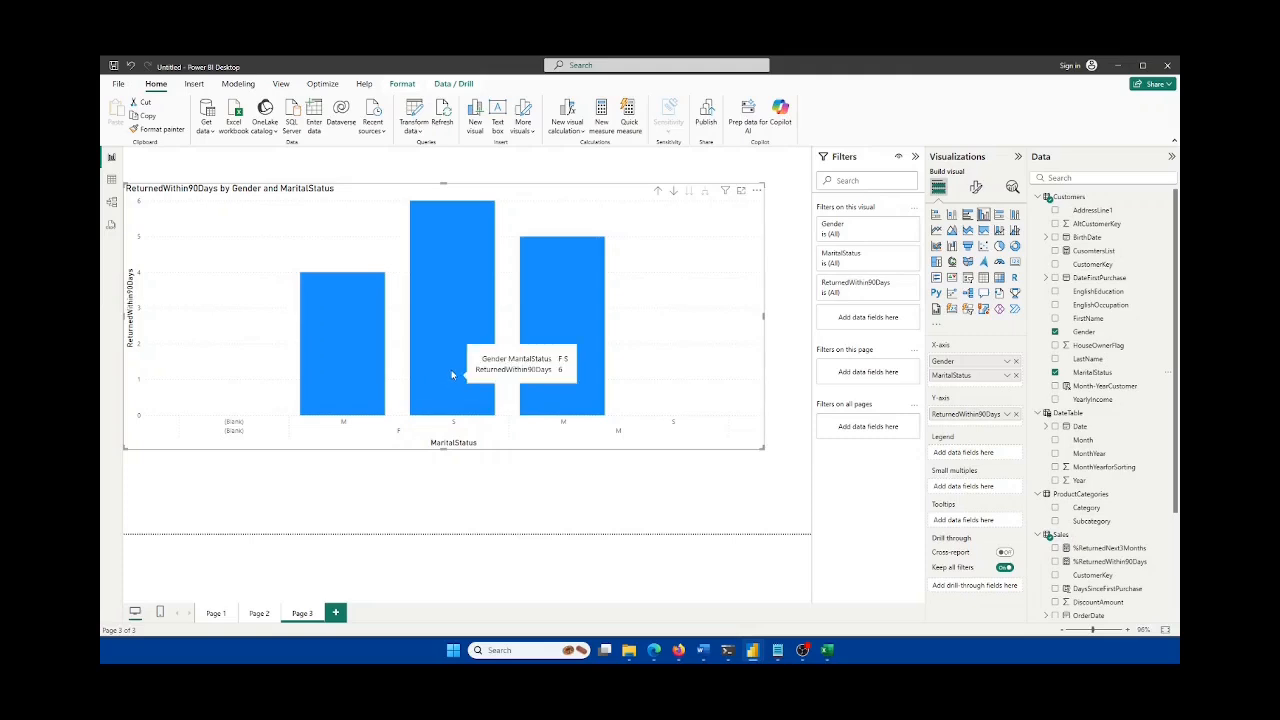
mouse_move(443, 227)
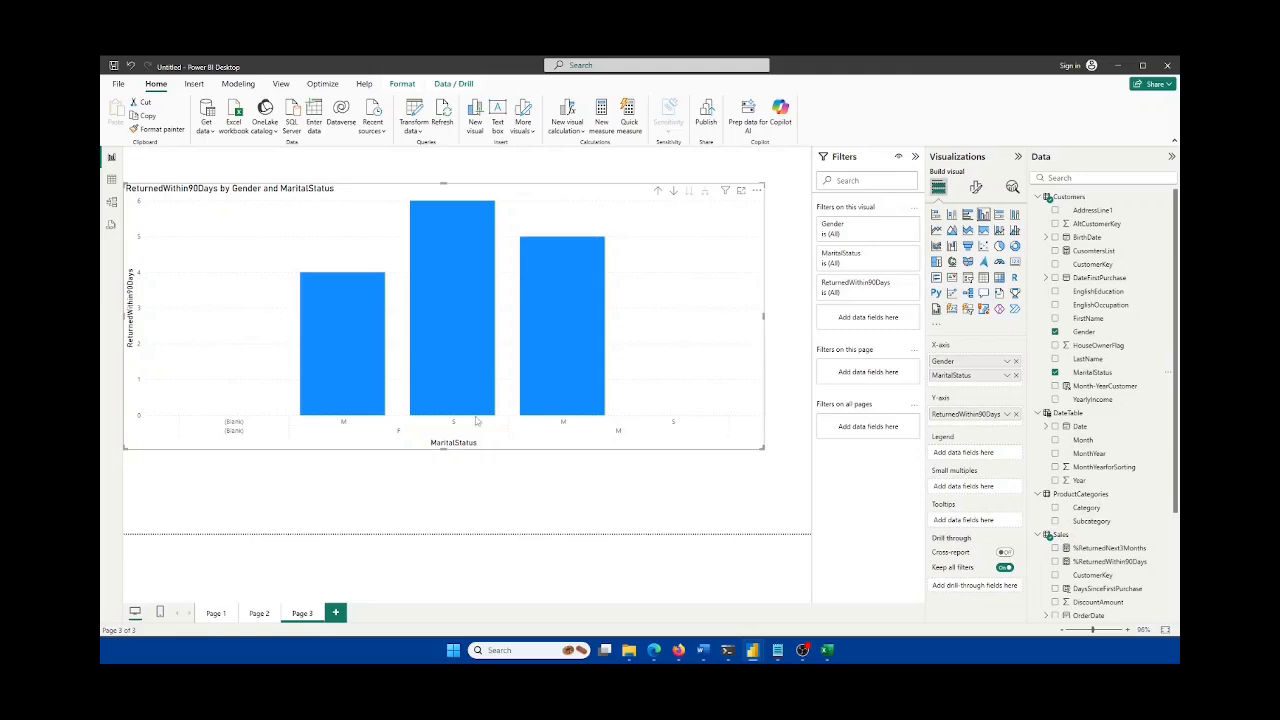
mouse_move(339, 393)
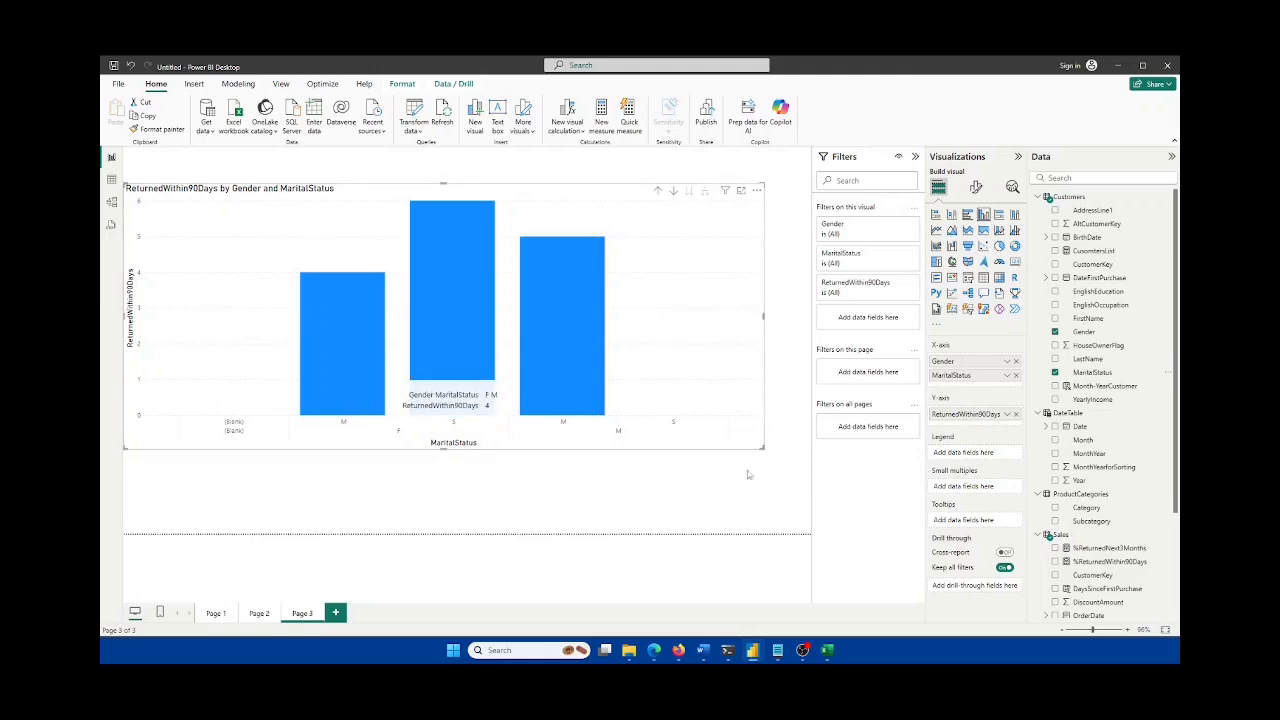
left_click_drag(760, 448, 789, 497)
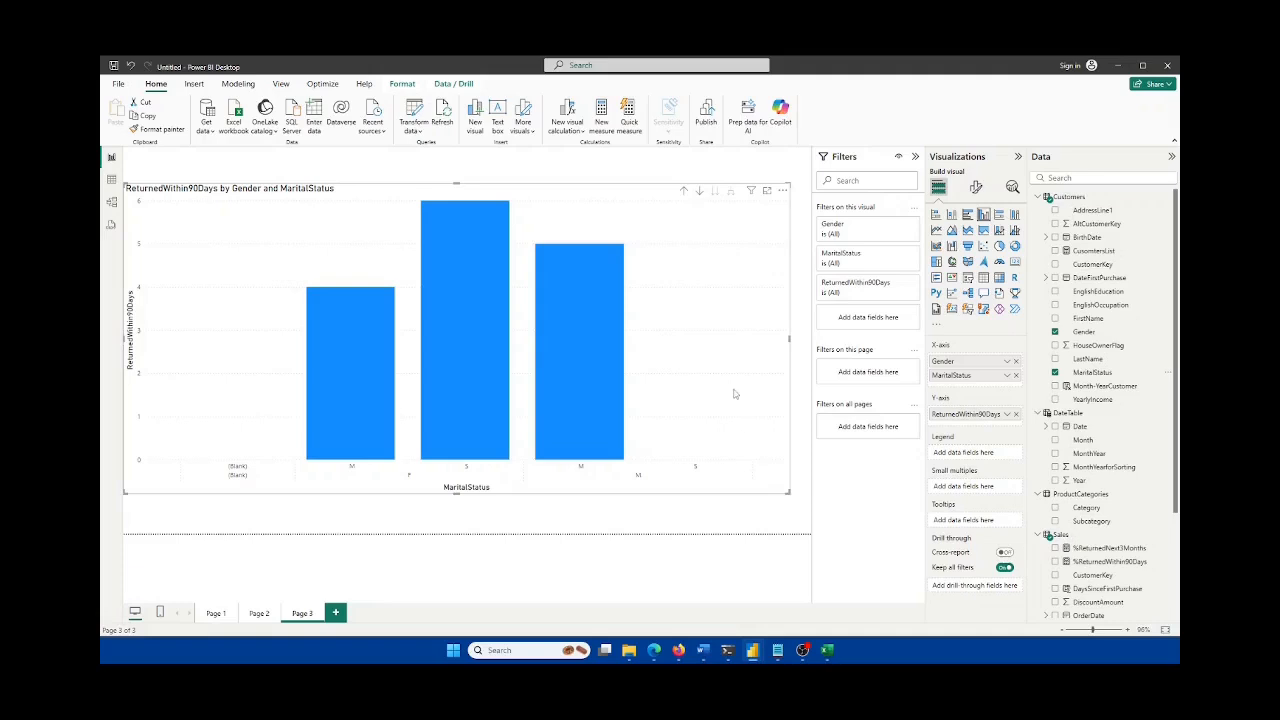
mouse_move(737, 391)
left_mouse_down()
mouse_move(741, 368)
mouse_move(743, 390)
left_mouse_up()
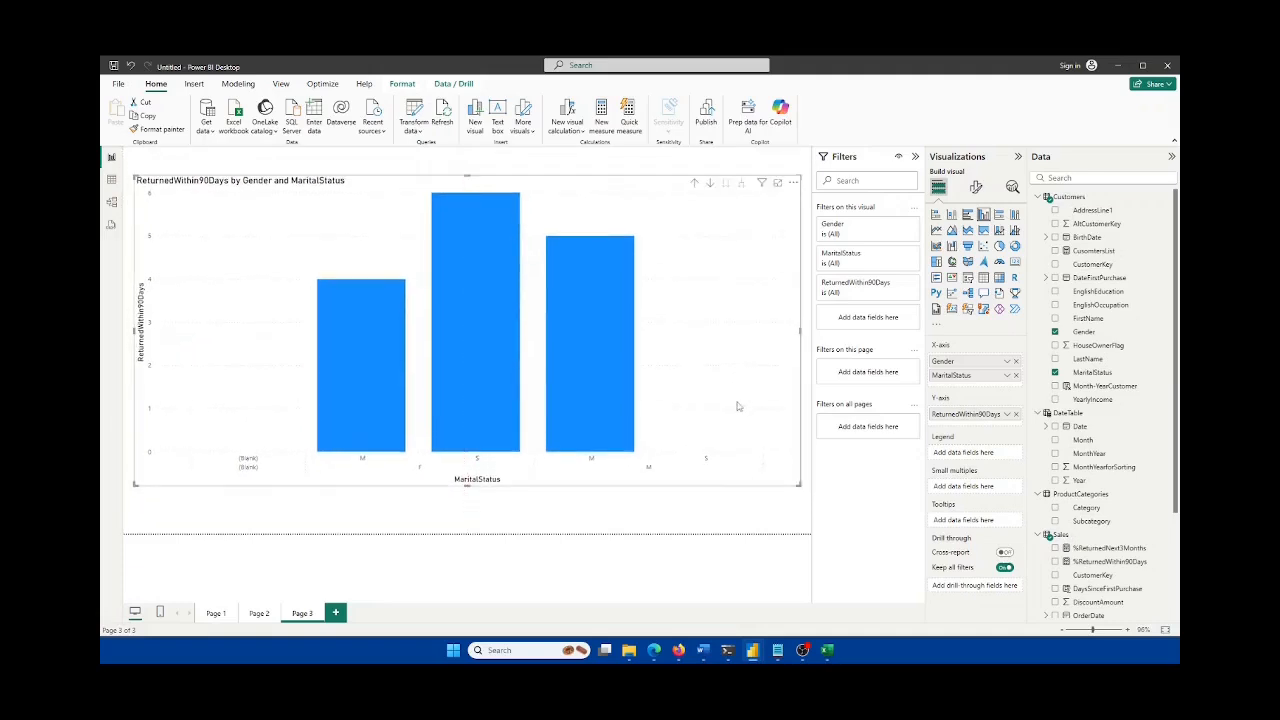
Step: Add Page 4 with a blank matrix, enlarged and moved right and down
left_click(708, 513)
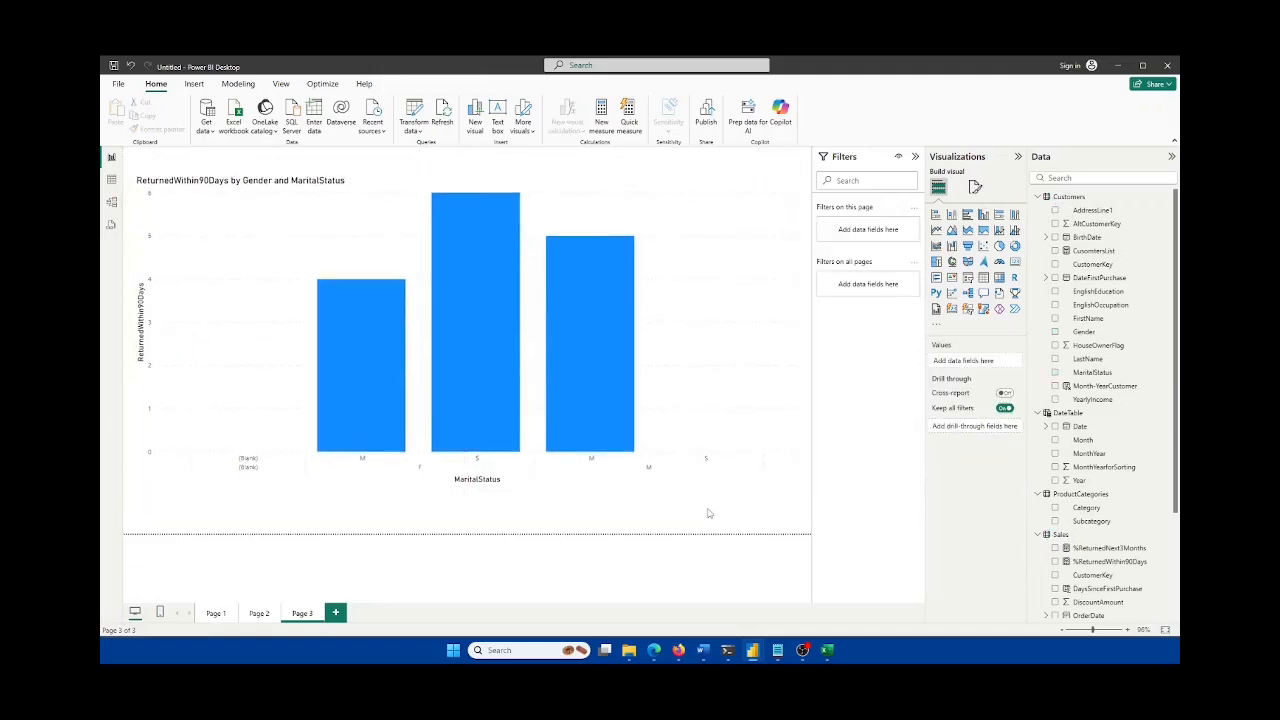
left_click(336, 612)
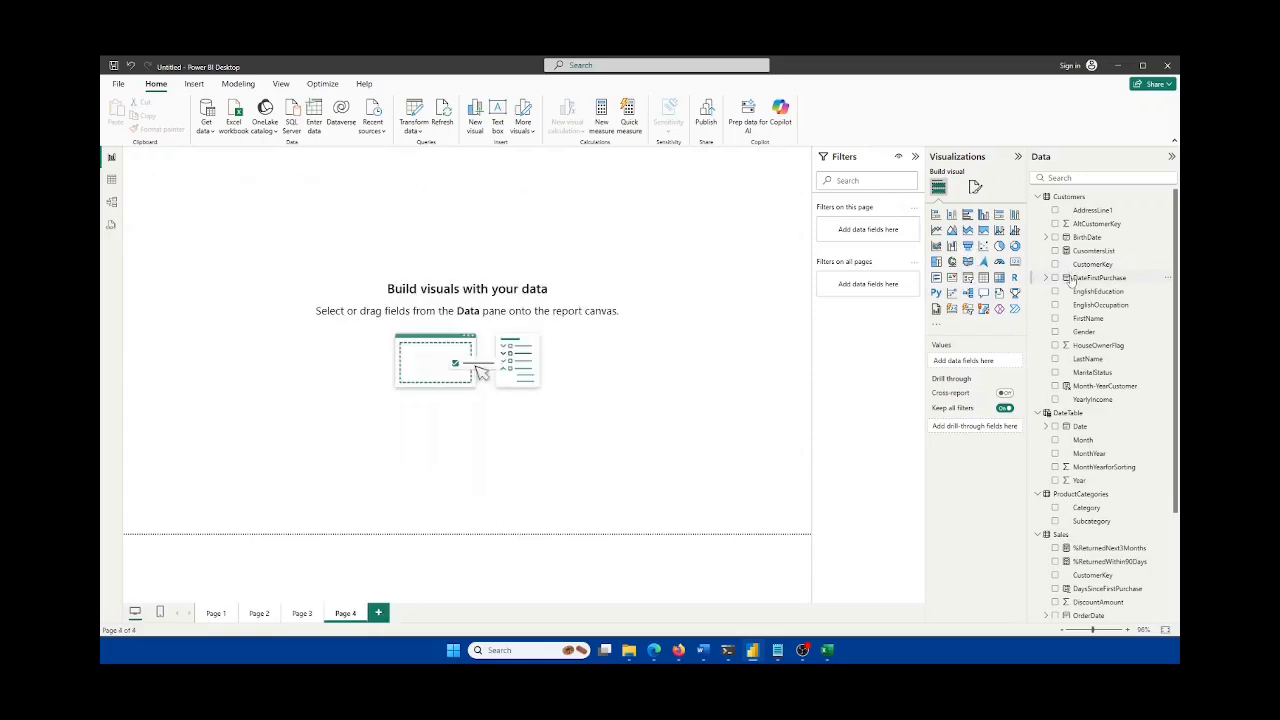
left_click(999, 277)
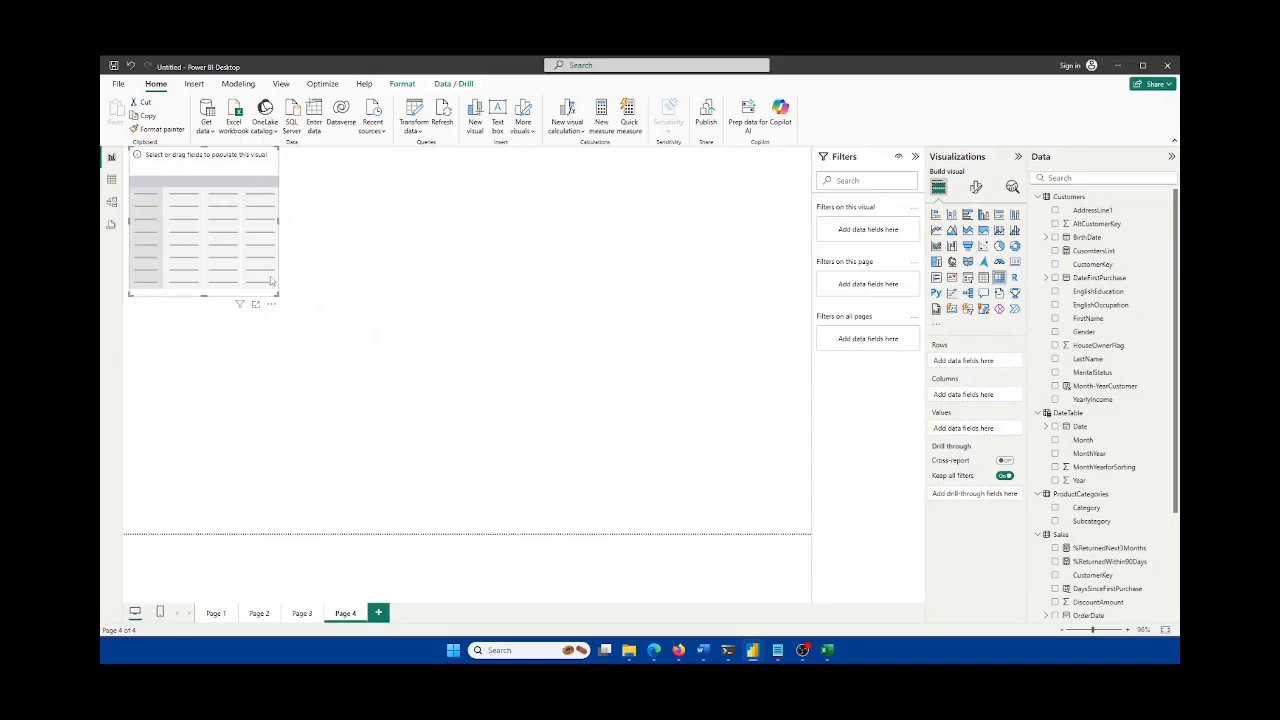
left_click_drag(276, 294, 555, 437)
left_click_drag(420, 353, 507, 398)
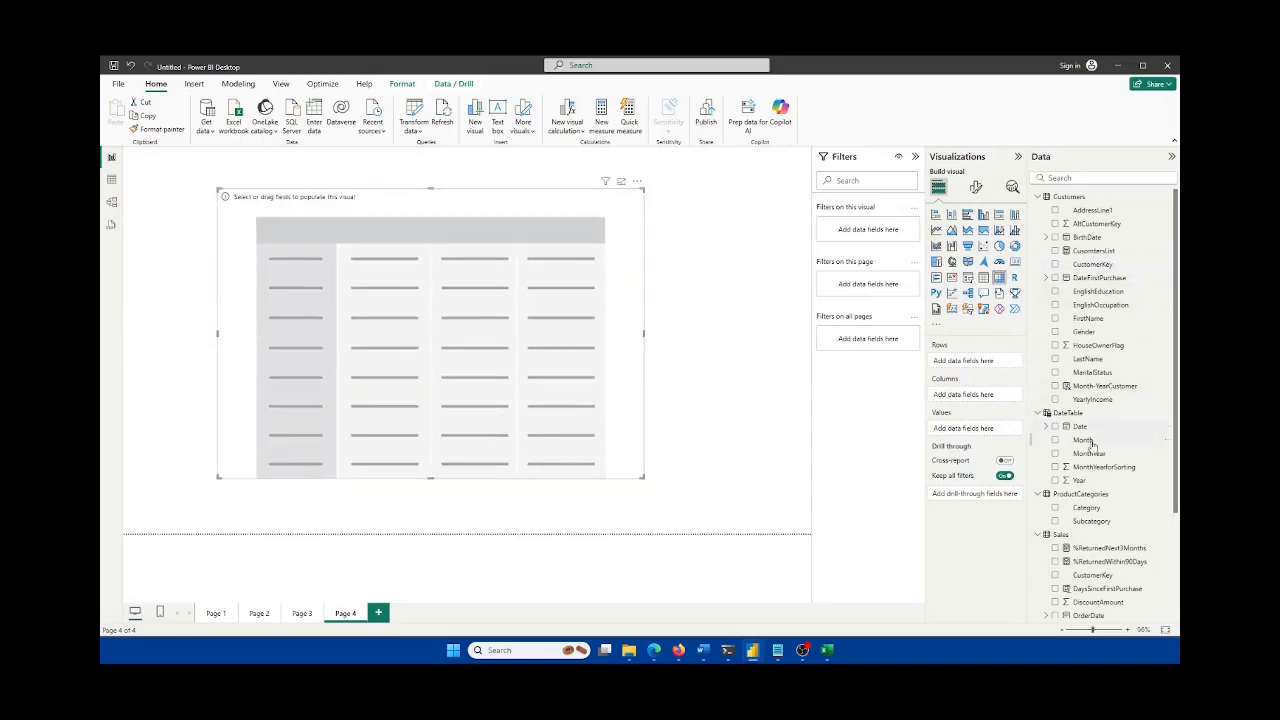
Step: Fill the matrix with MonthYear rows, ReturnedWithin90Days and ReturnedNext3Months values, and Gender columns
left_click(1055, 454)
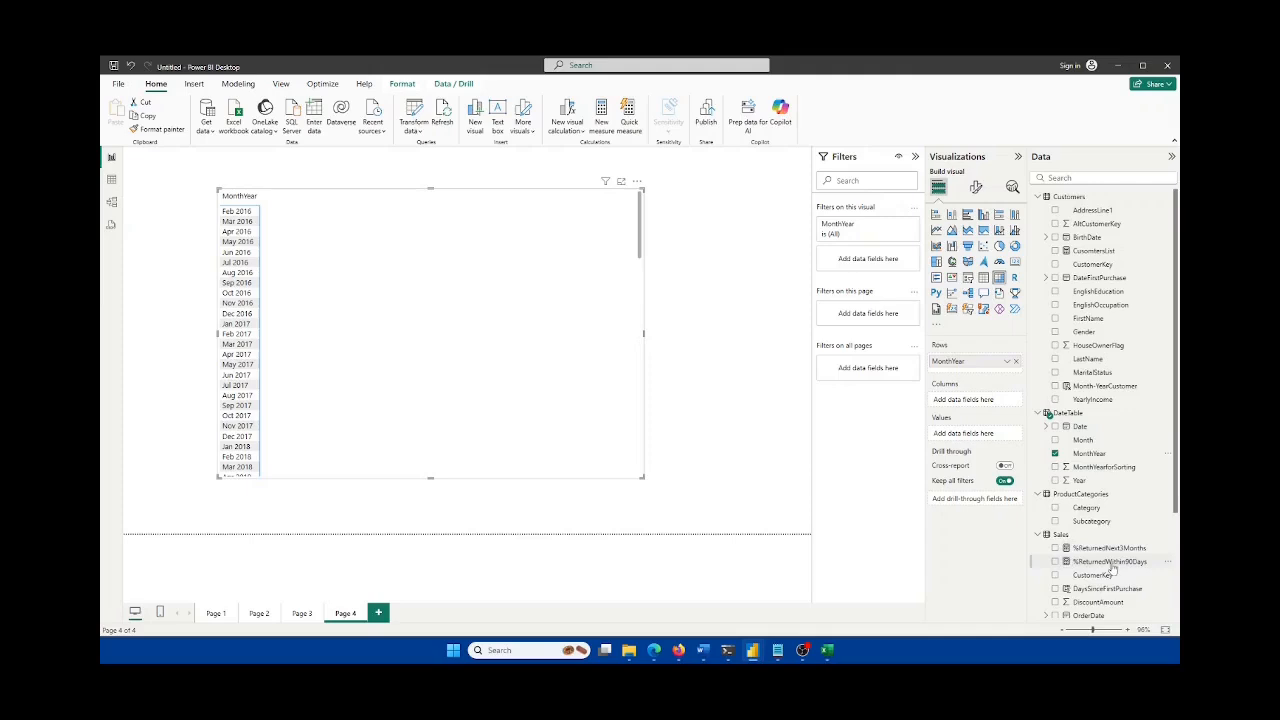
scroll(1100, 550, "down", 3)
left_click(1055, 543)
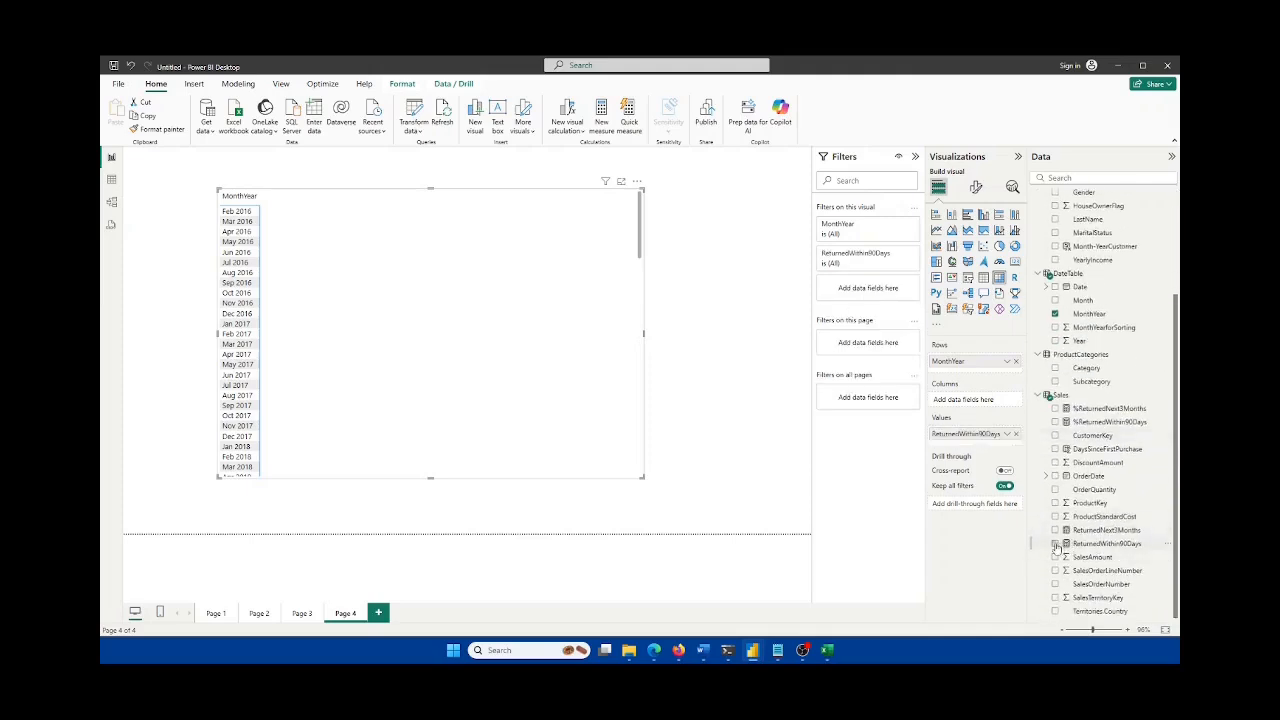
left_click(1055, 530)
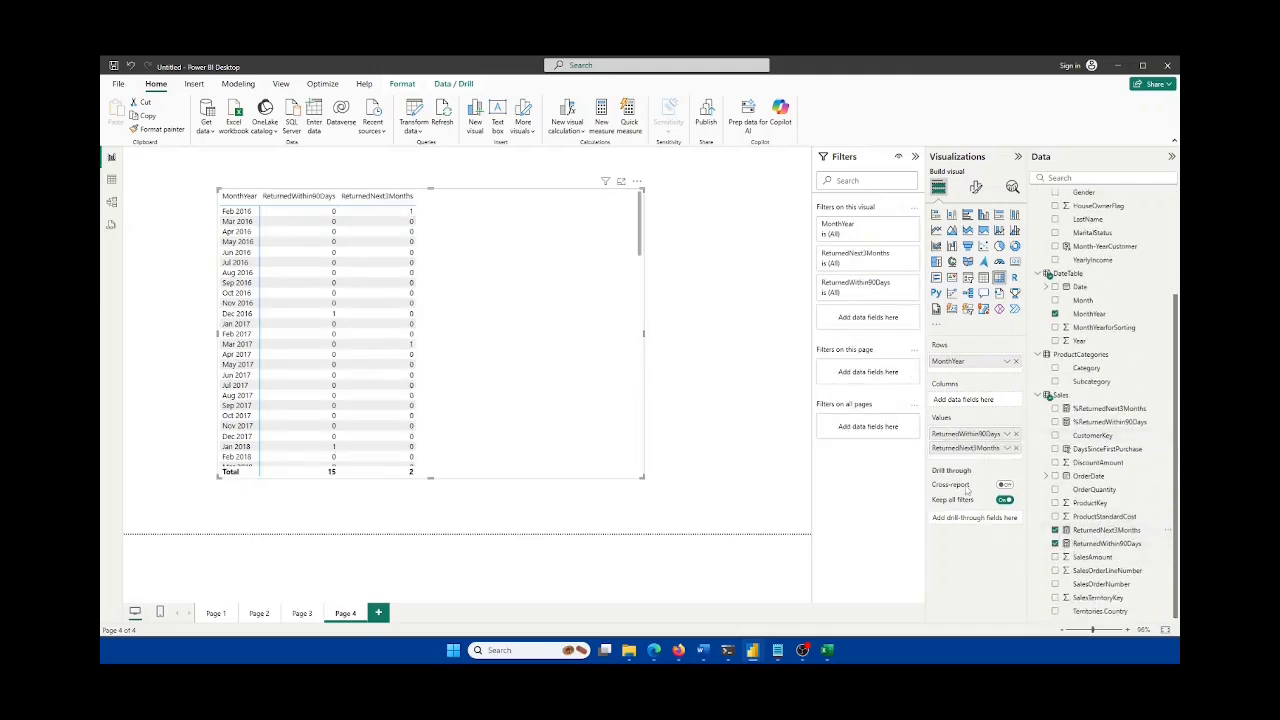
scroll(1150, 316, "up", 3)
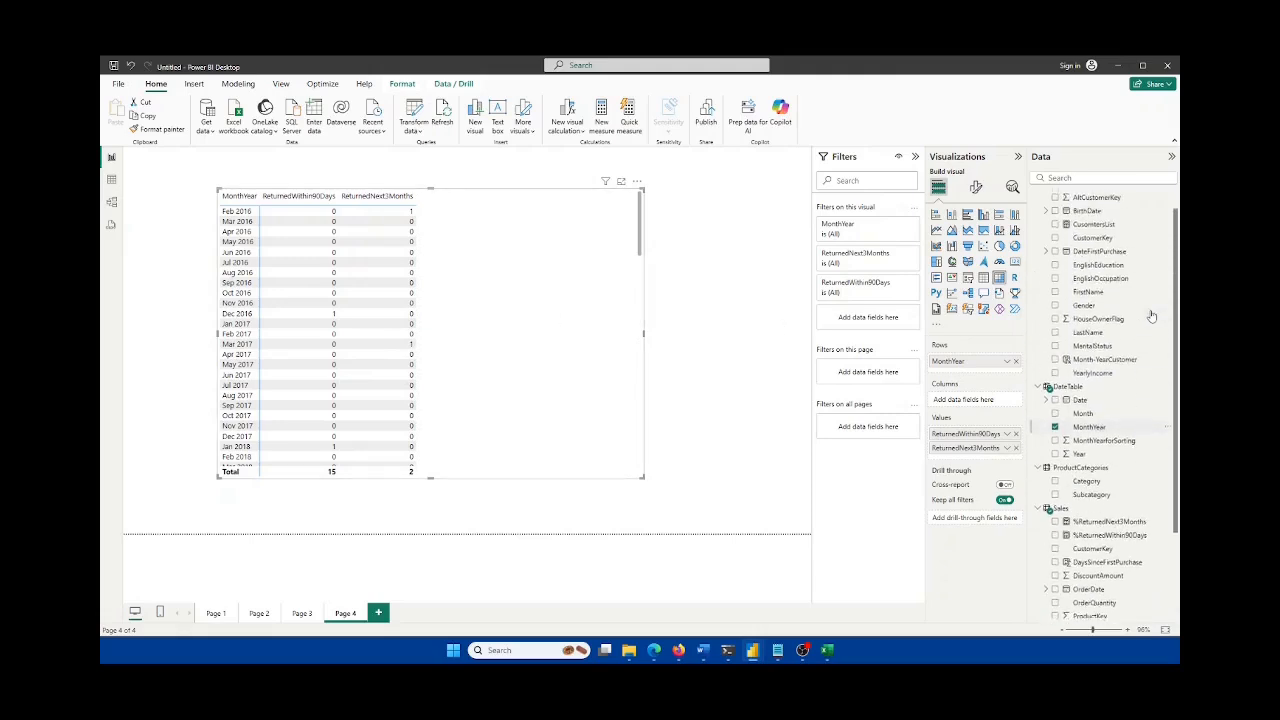
left_click_drag(1085, 331, 976, 401)
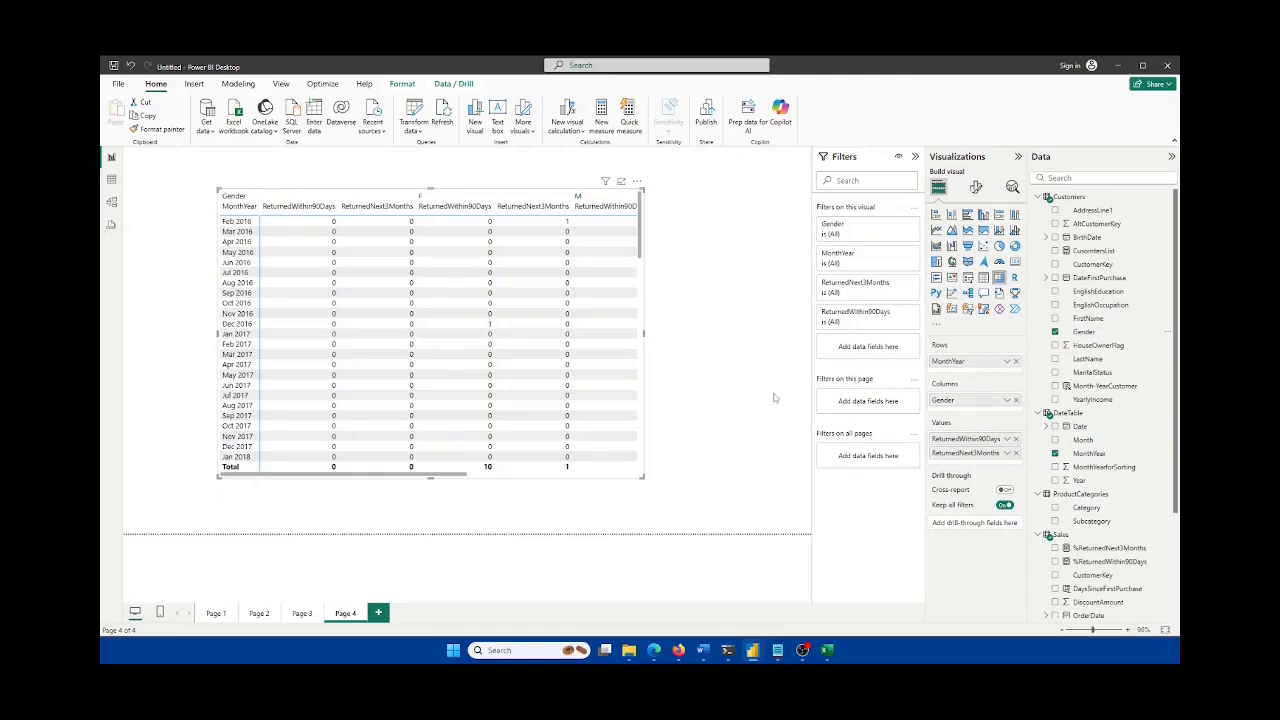
Step: Stretch the matrix up, left and across the page to show totals and more months
left_click_drag(642, 477, 810, 533)
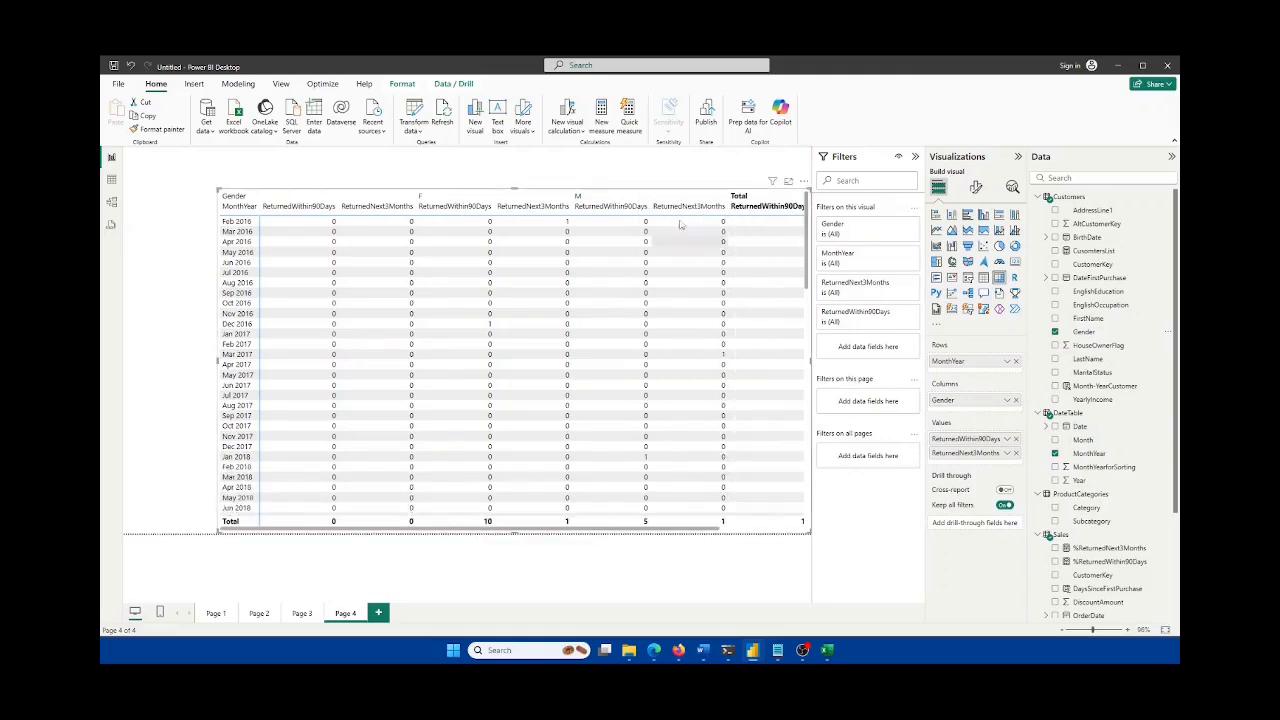
left_click_drag(640, 192, 555, 156)
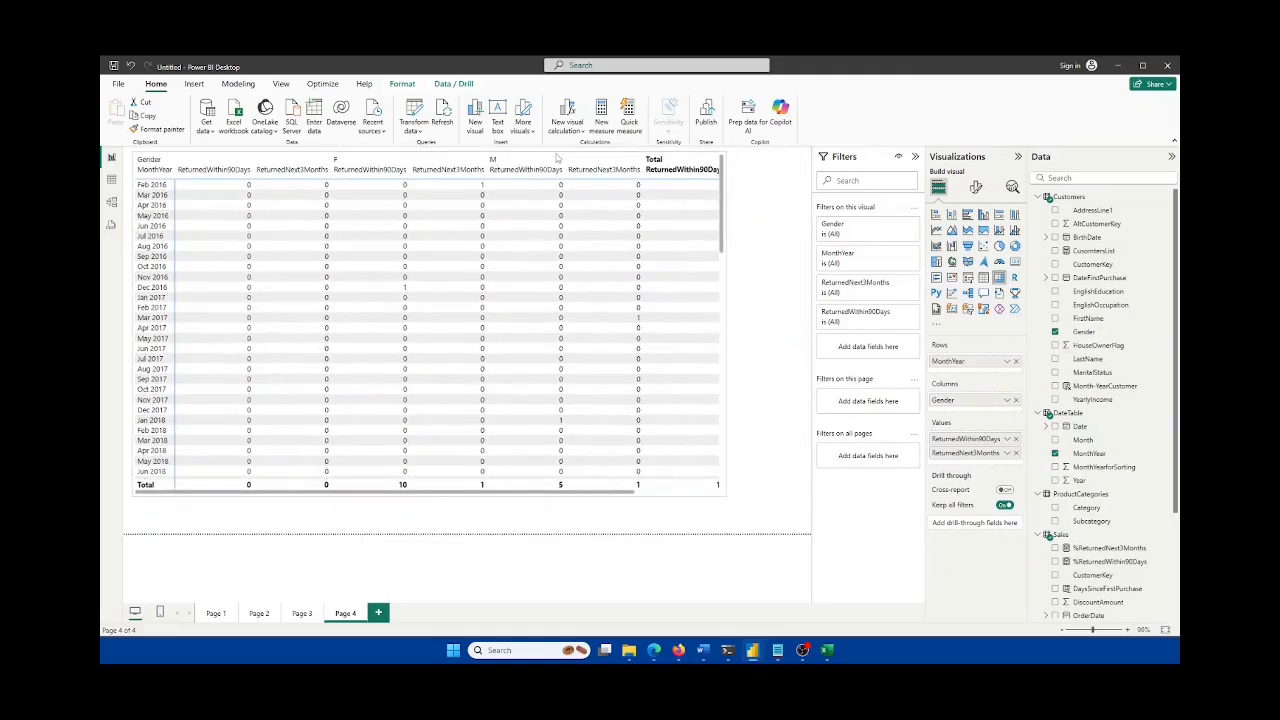
left_click_drag(725, 494, 782, 537)
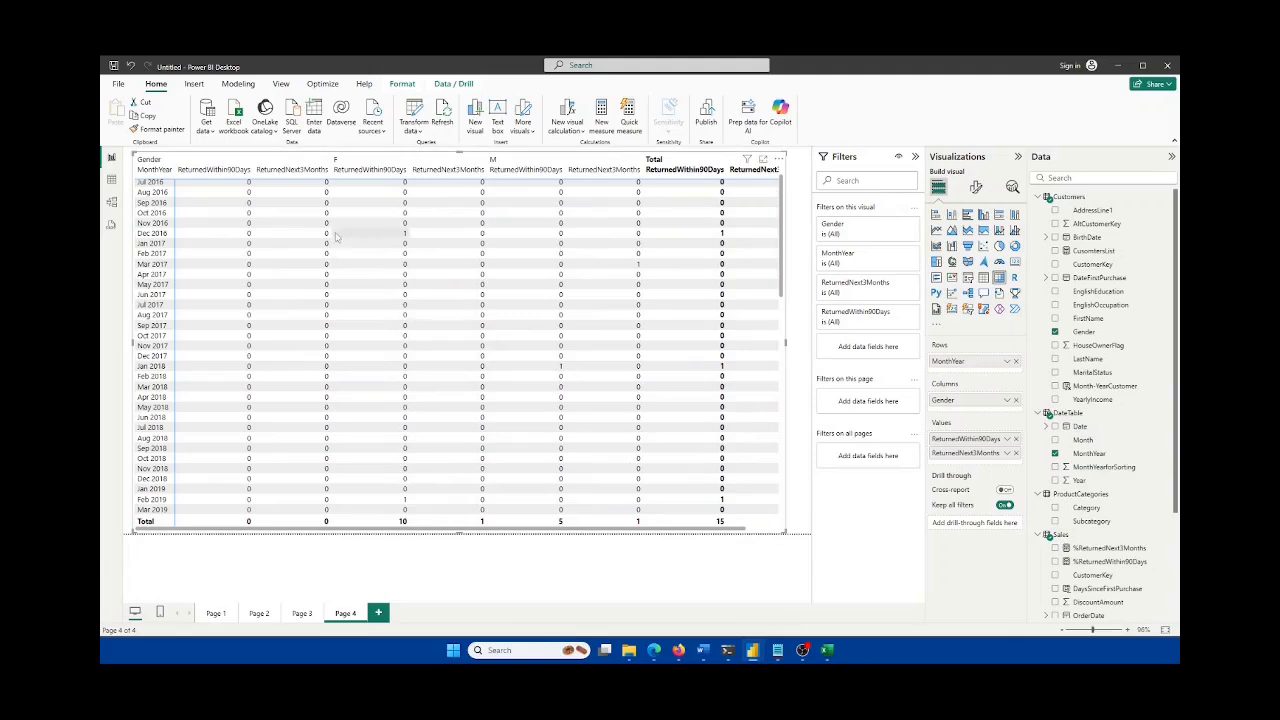
Step: Widen the matrix to reveal its last column, then add Page 5
scroll(282, 288, "up", 2)
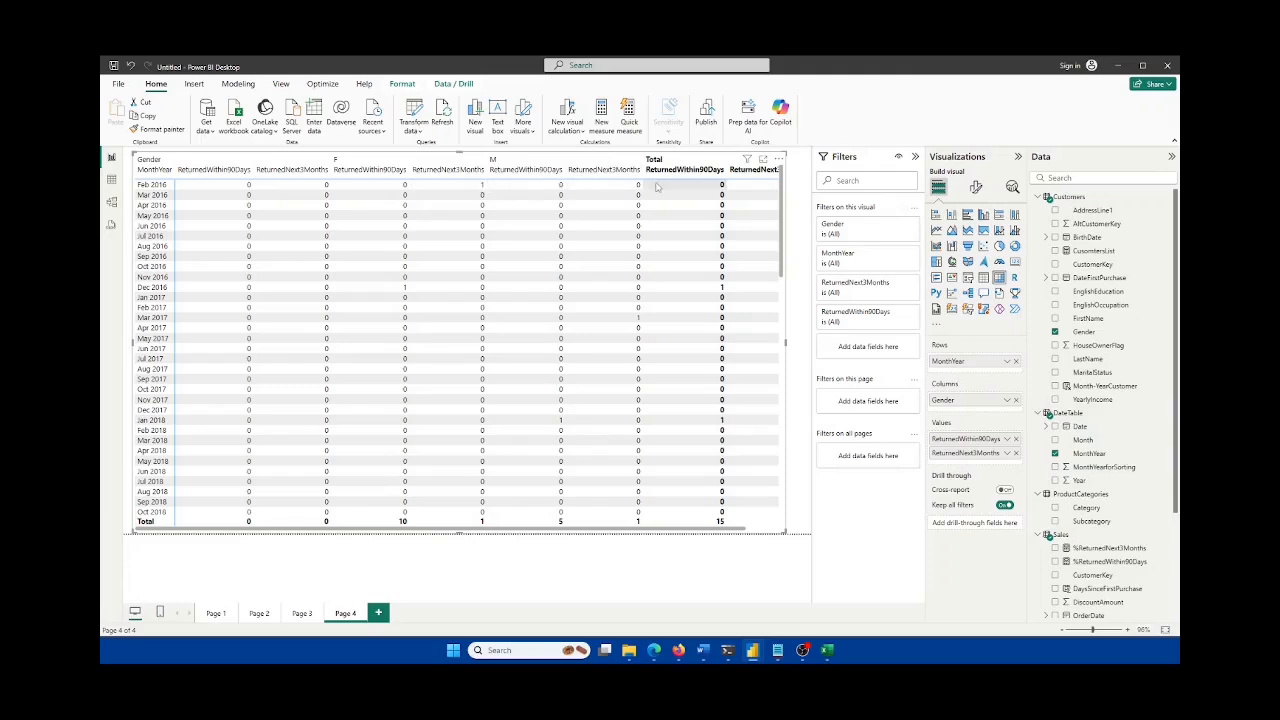
scroll(656, 340, "down", 3)
scroll(656, 344, "down", 20)
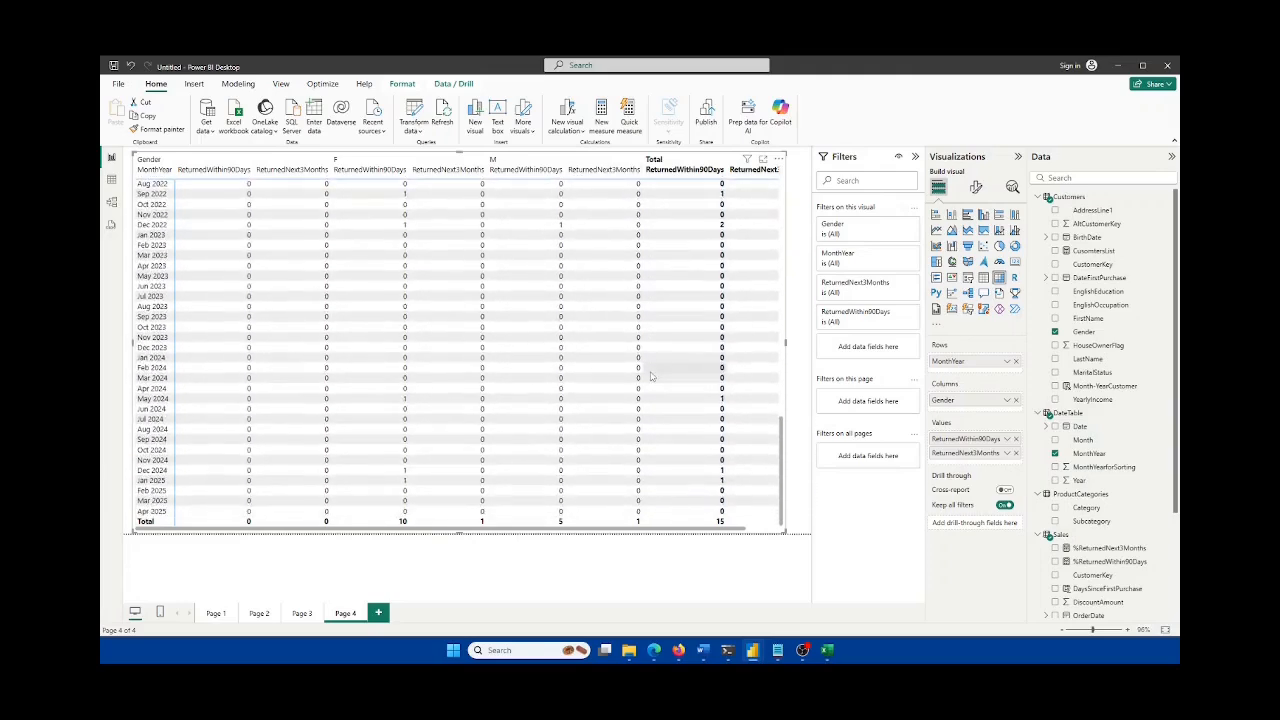
scroll(650, 376, "up", 20)
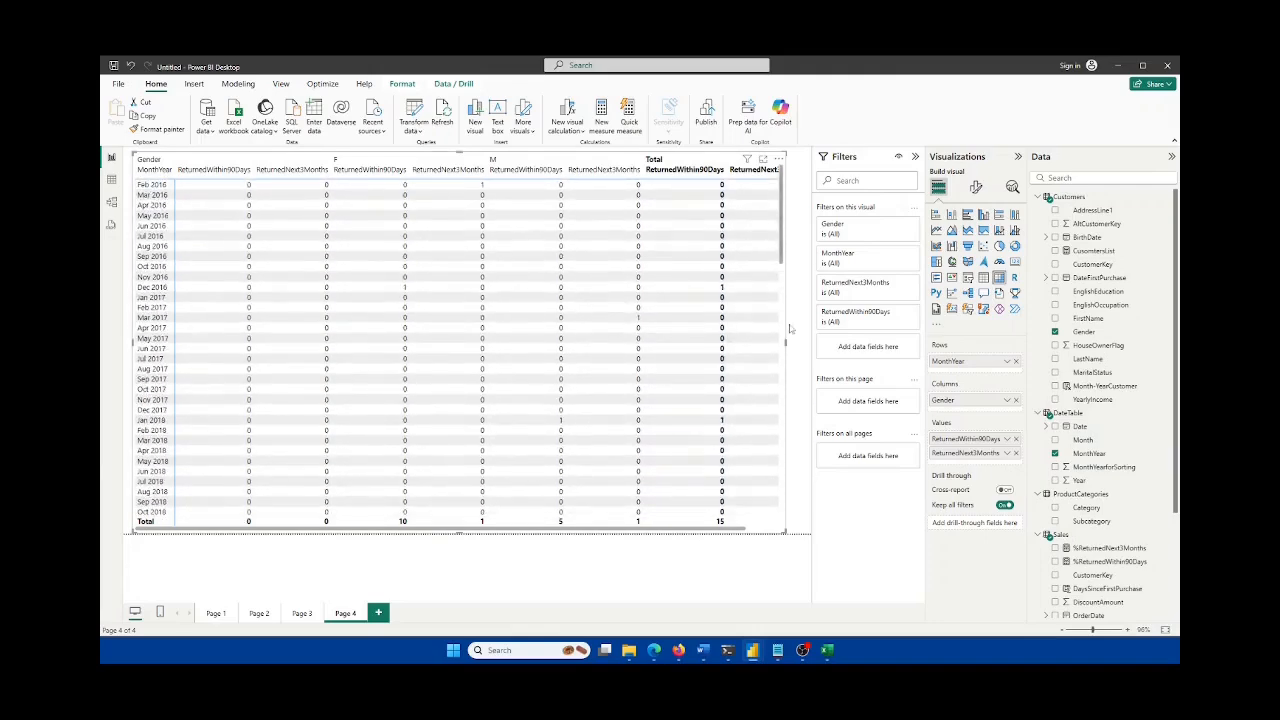
left_click_drag(786, 342, 793, 341)
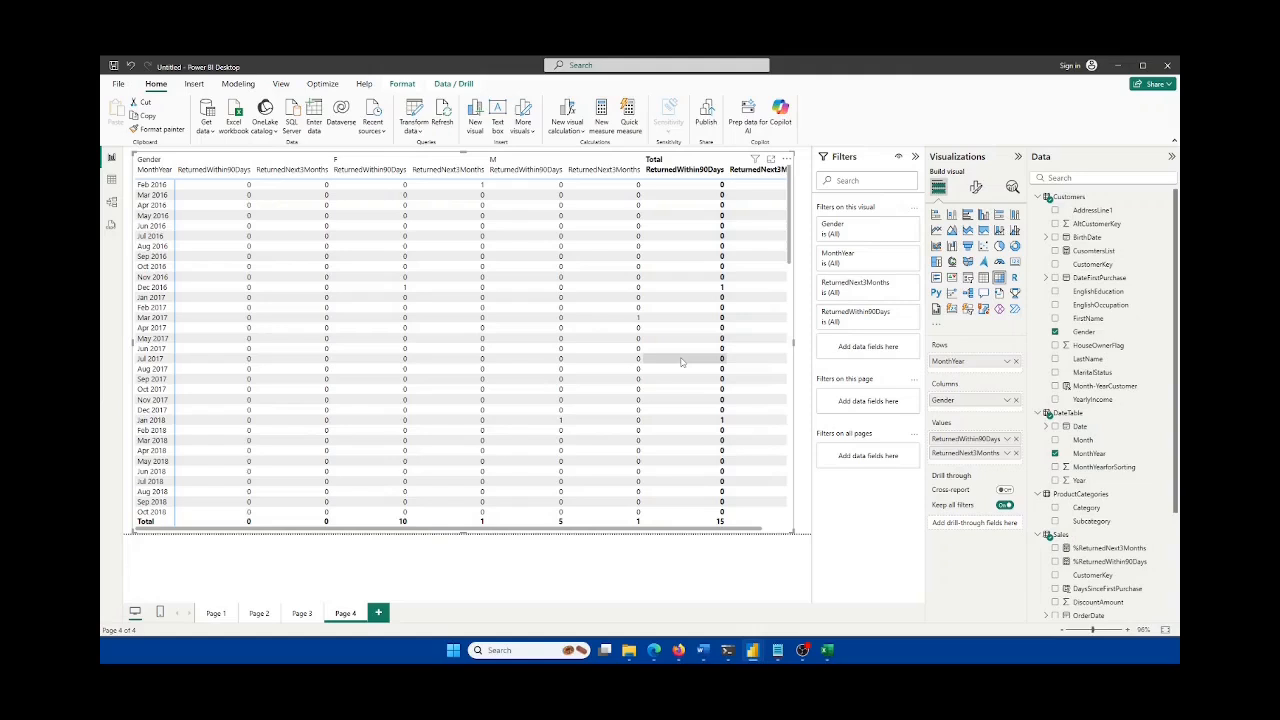
left_click(378, 612)
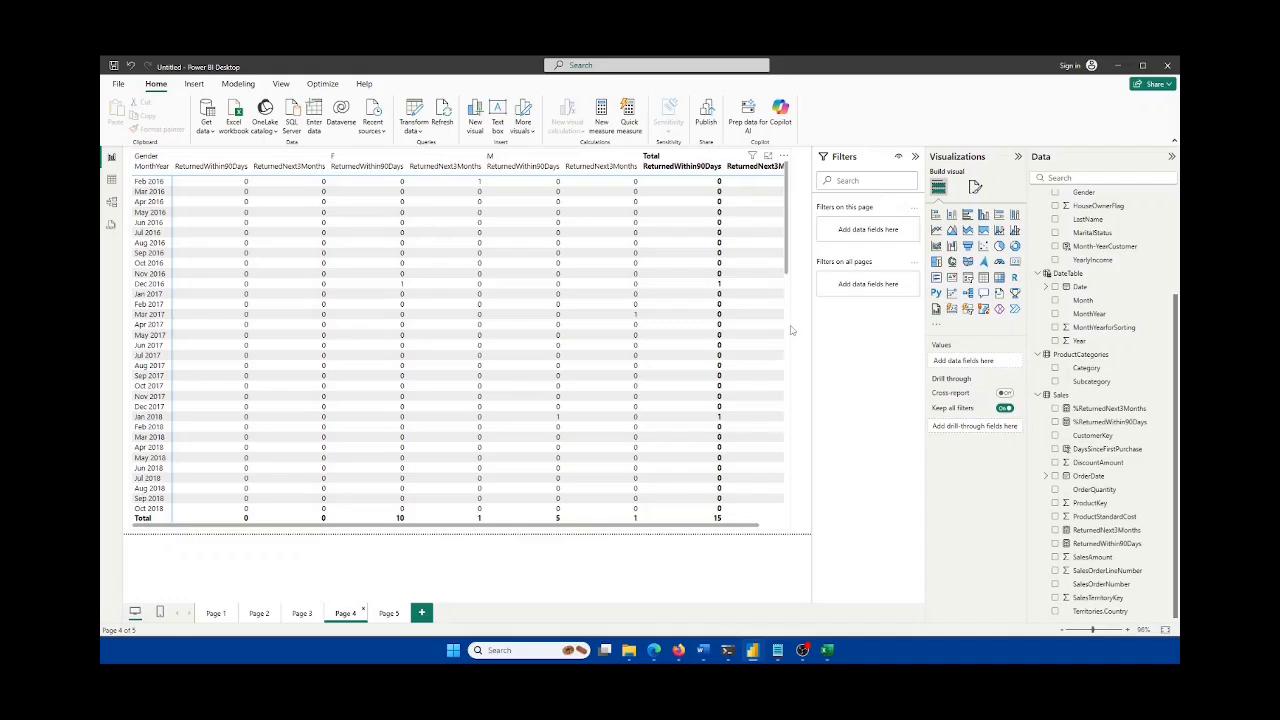
Step: On Page 5, select the Customer Return % by Month and Type heatmap and show its Python script
left_click(396, 614)
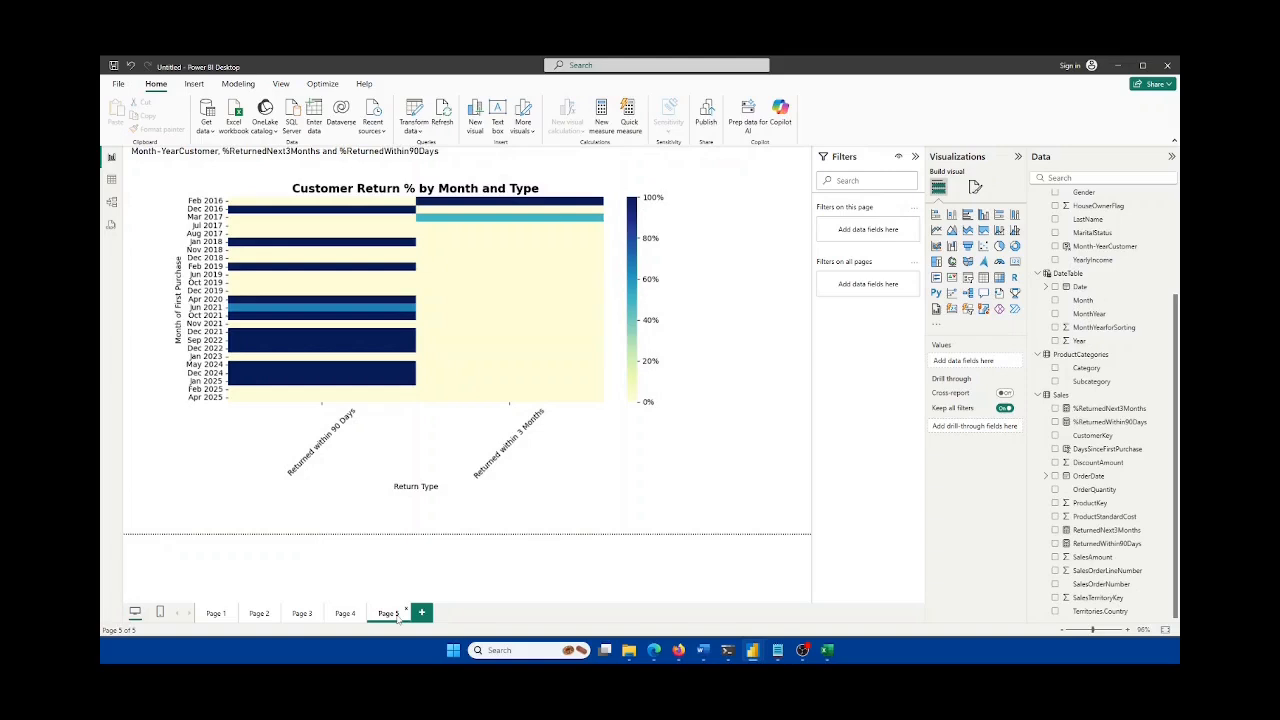
left_click(540, 430)
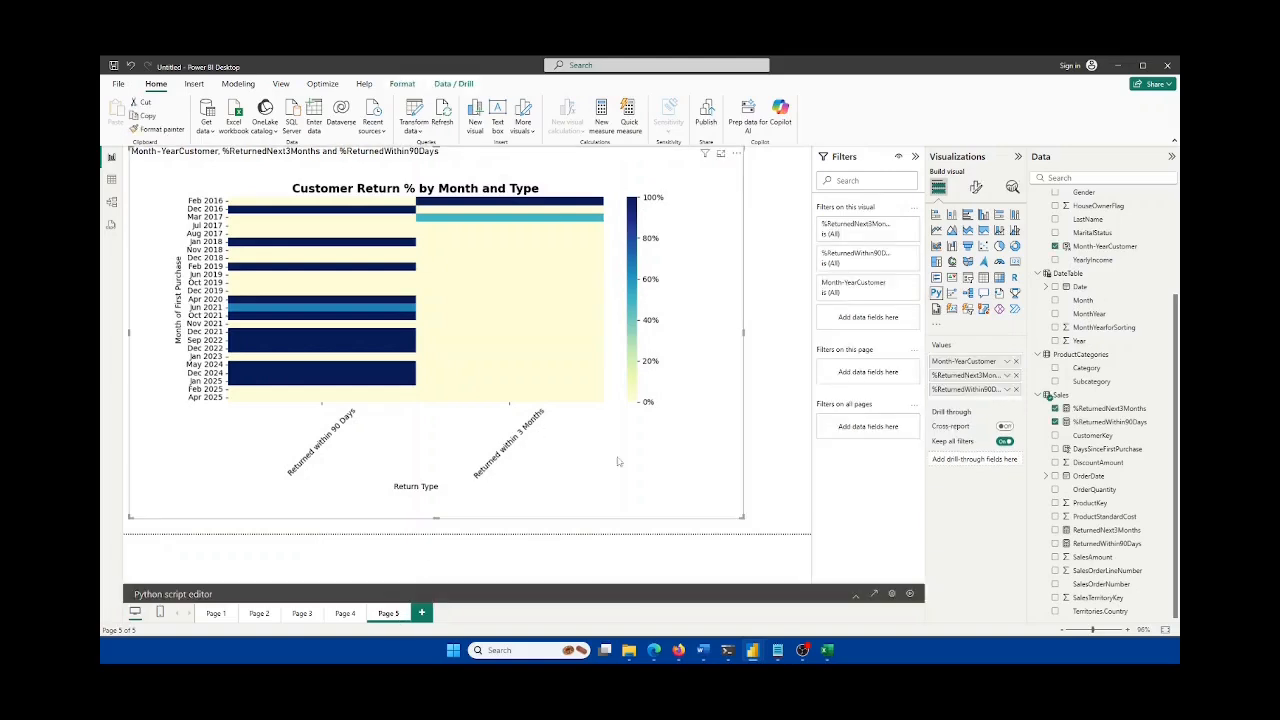
left_click(857, 597)
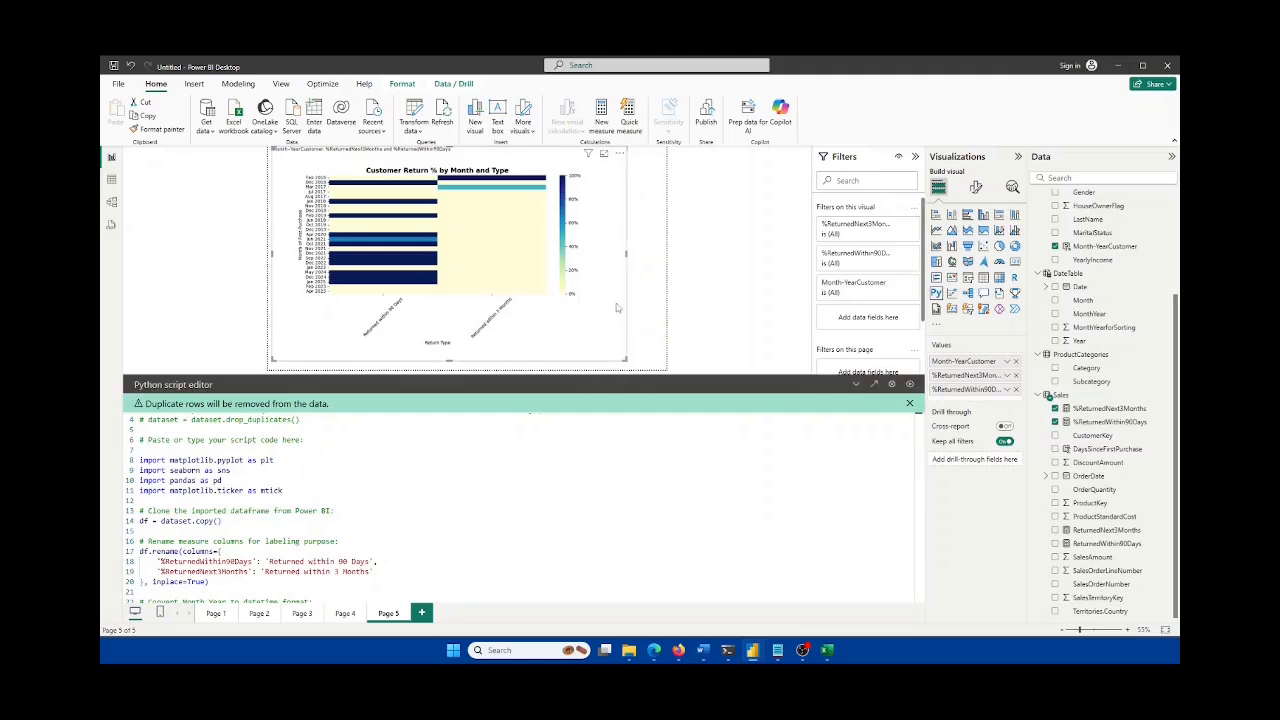
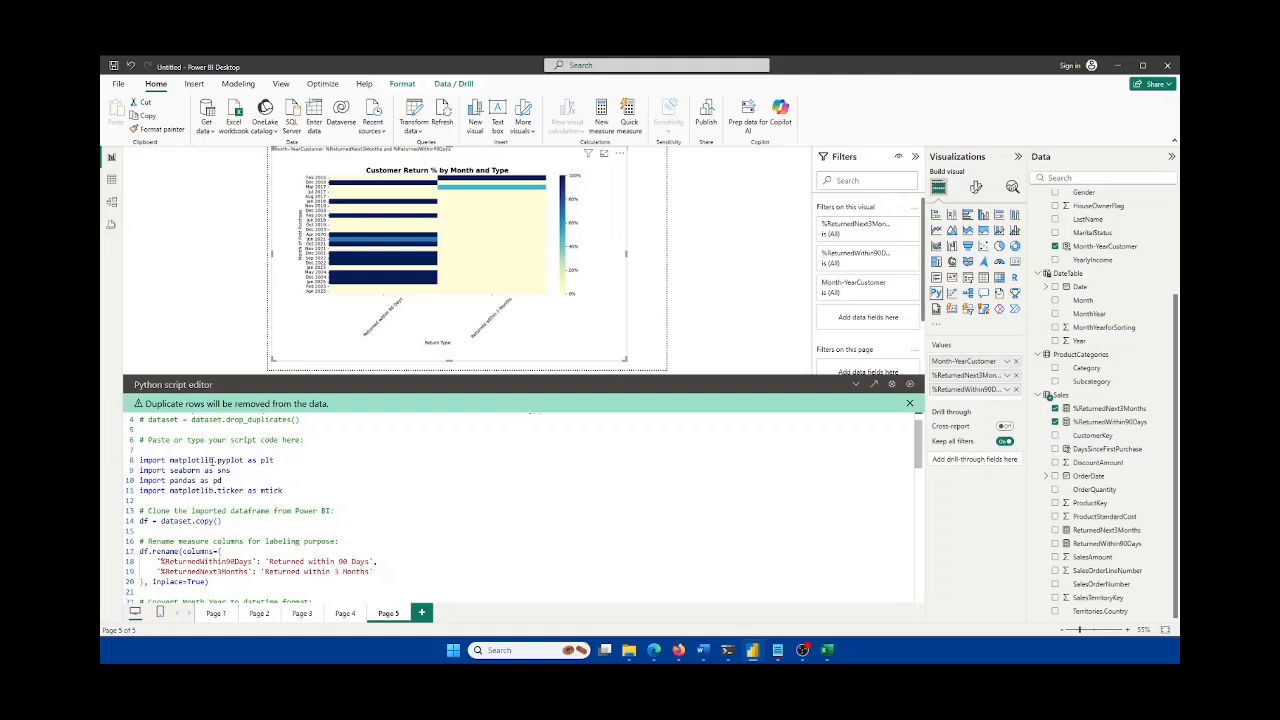
Step: Highlight the matplotlib.pyplot, seaborn, pandas and matplotlib.ticker imports in the heatmap's Python script
triple_click(212, 460)
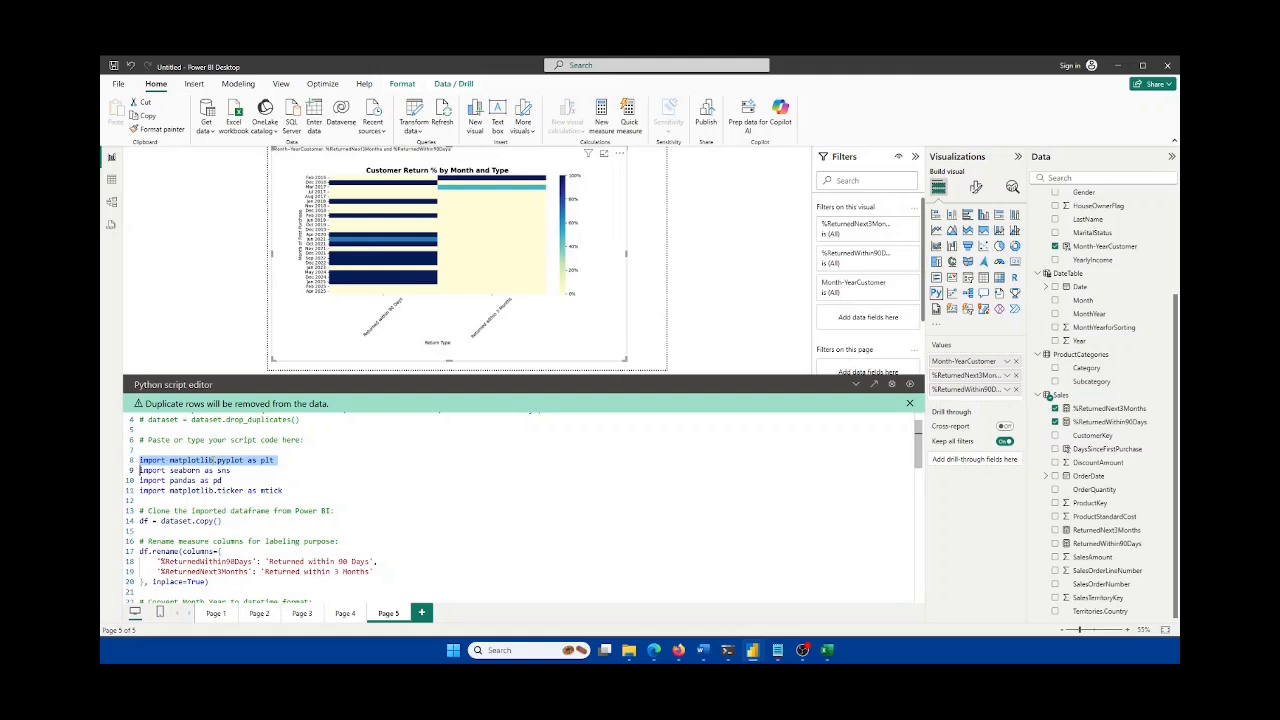
double_click(185, 470)
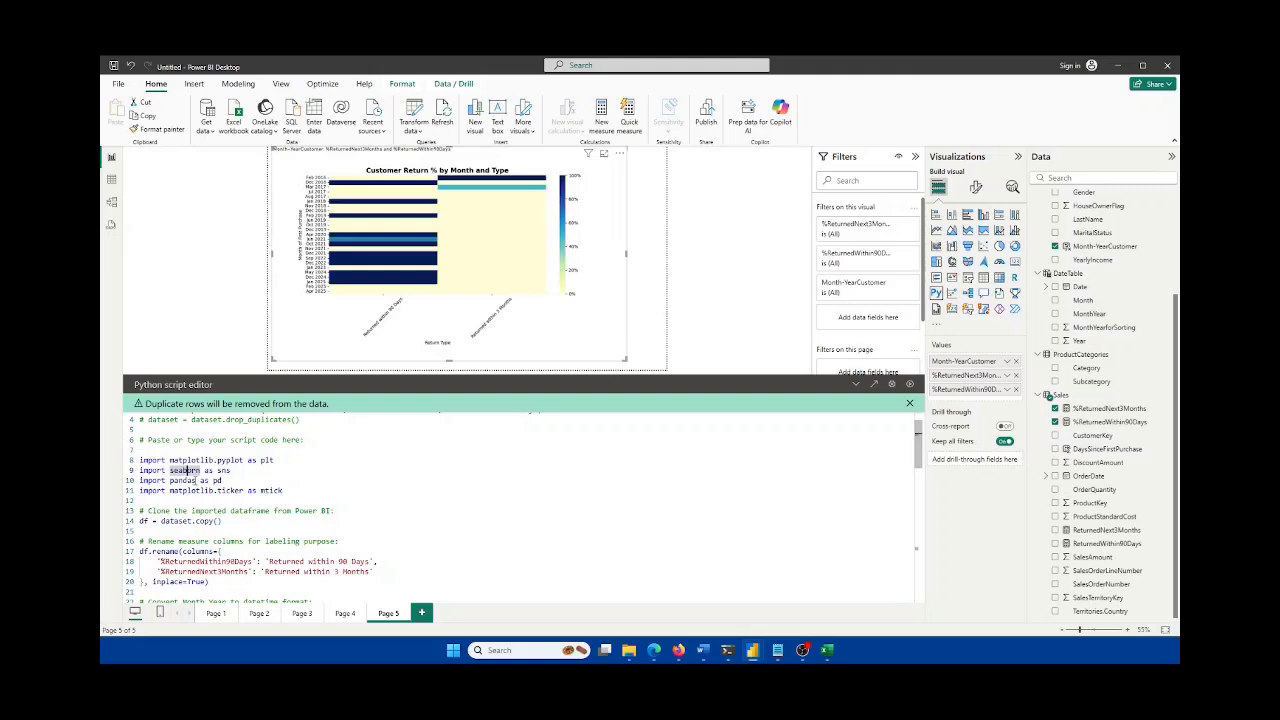
triple_click(196, 481)
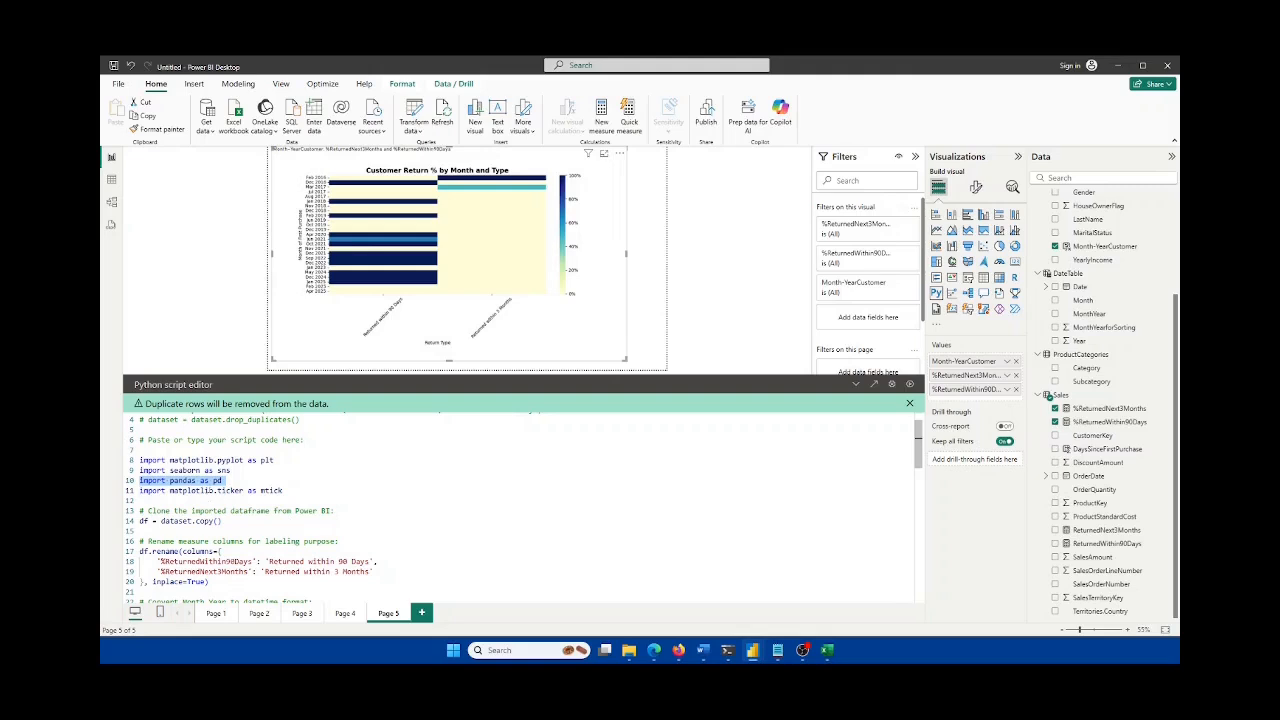
left_click(210, 490)
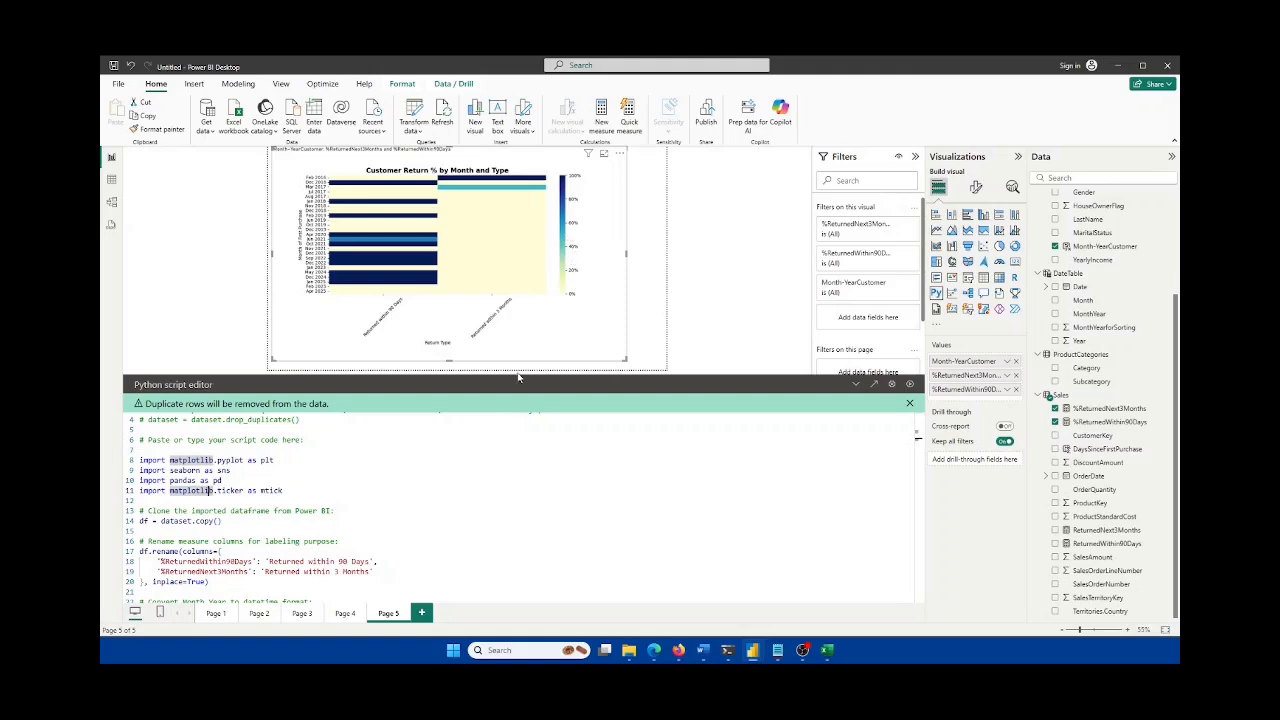
Step: Scroll through the heatmap script and highlight the cmap setting in the heatmap call
scroll(340, 510, "down", 1)
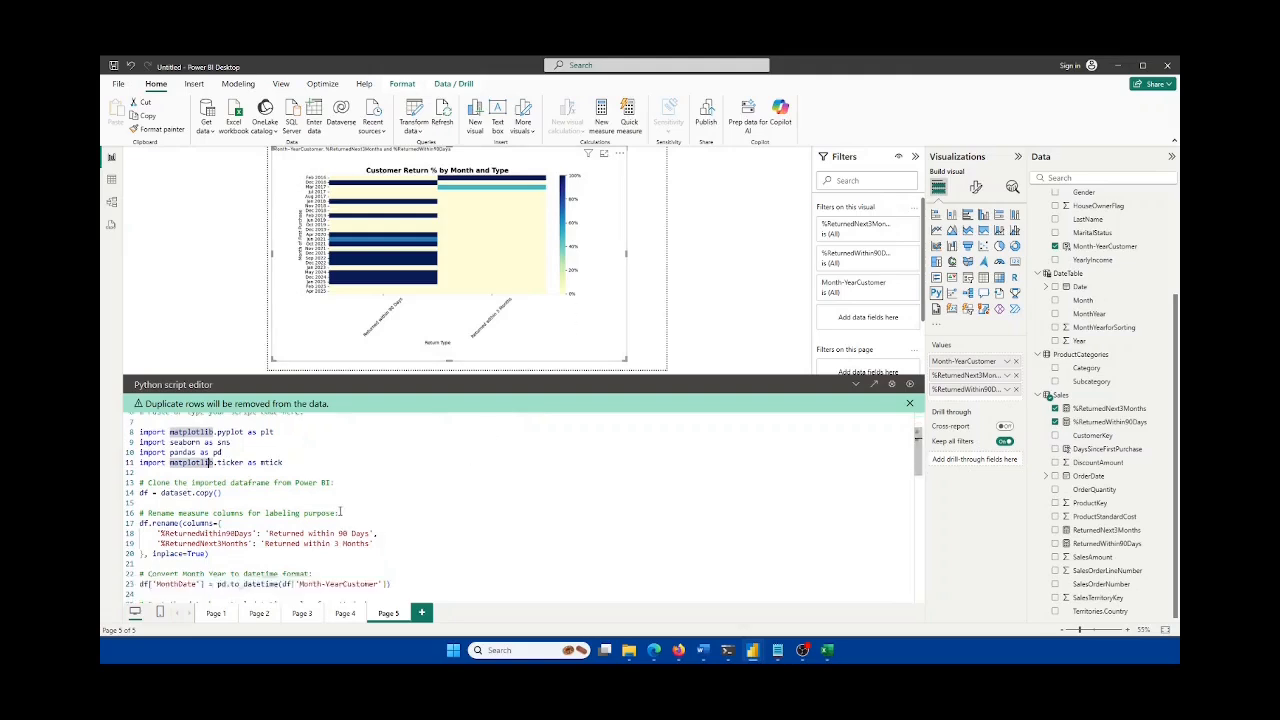
scroll(340, 510, "down", 3)
scroll(340, 507, "down", 4)
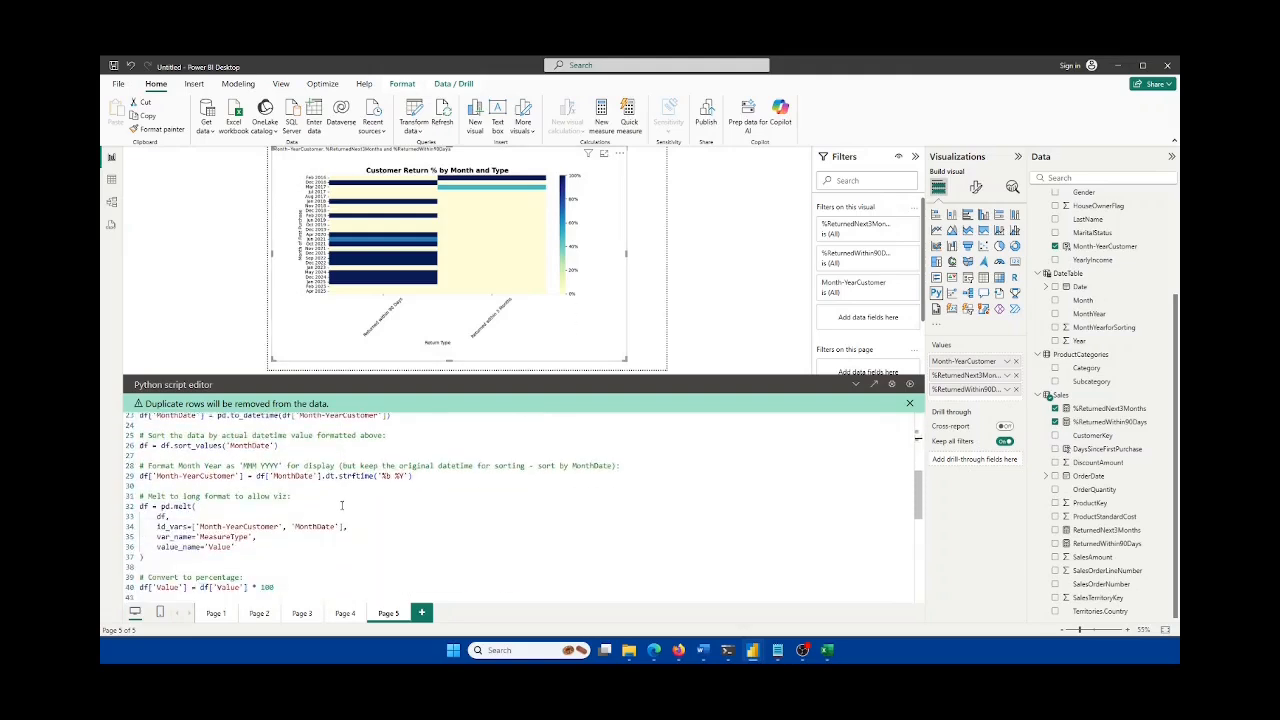
scroll(341, 504, "up", 3)
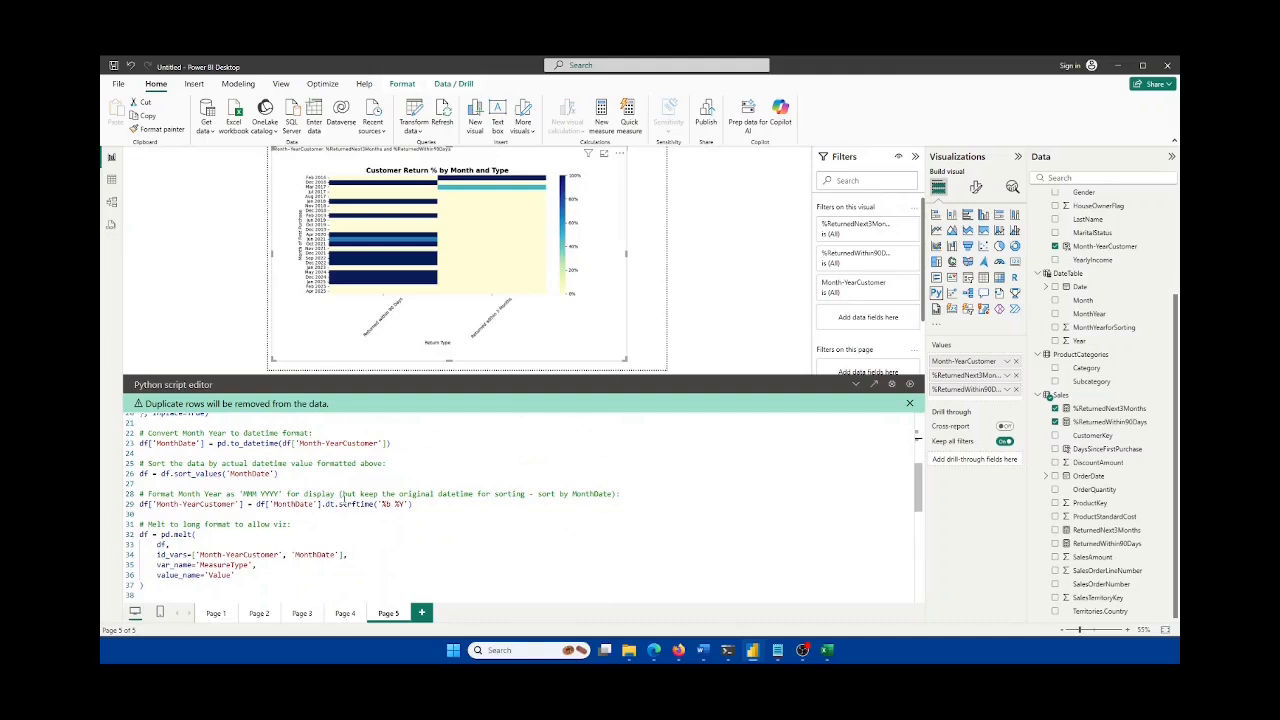
scroll(343, 506, "down", 7)
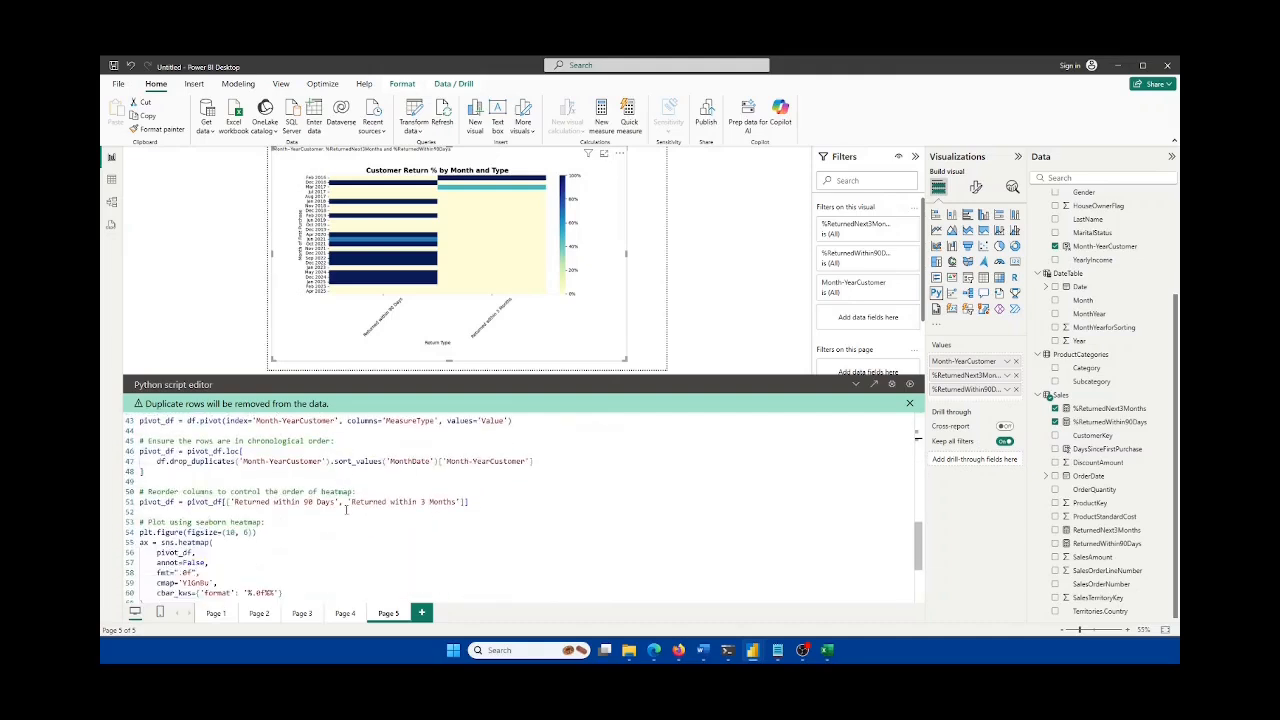
scroll(346, 509, "down", 4)
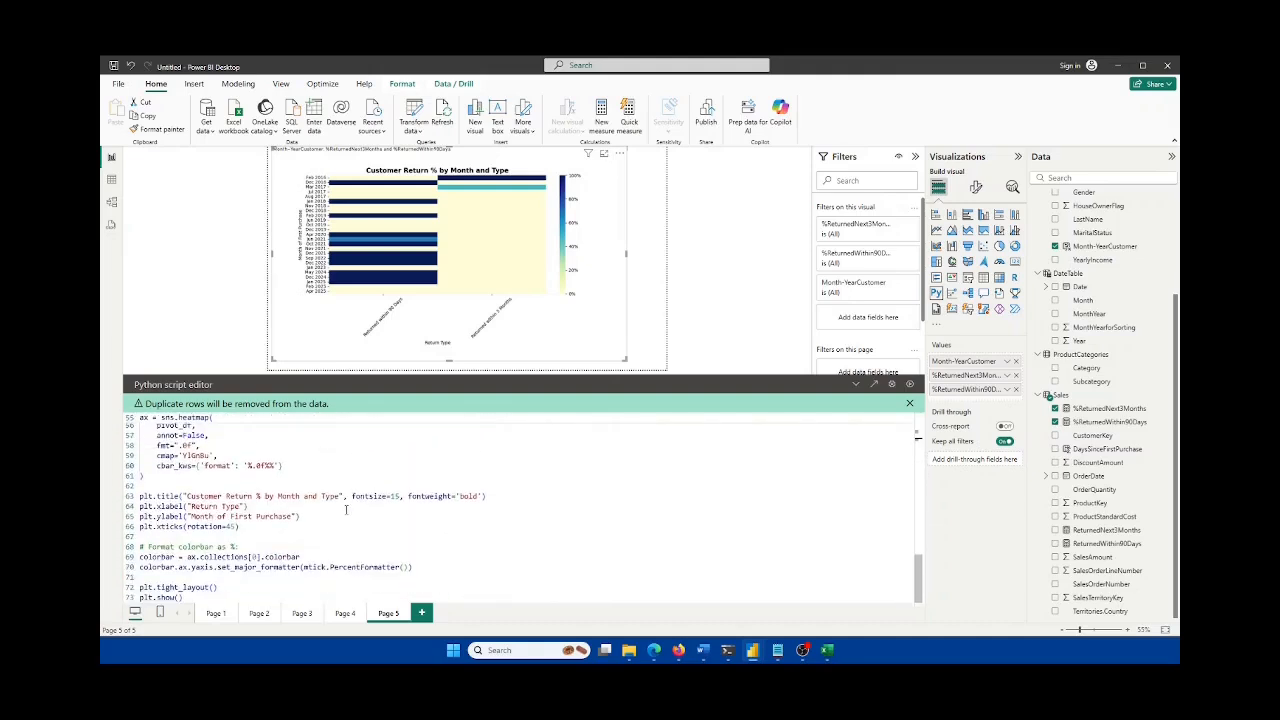
scroll(348, 511, "up", 16)
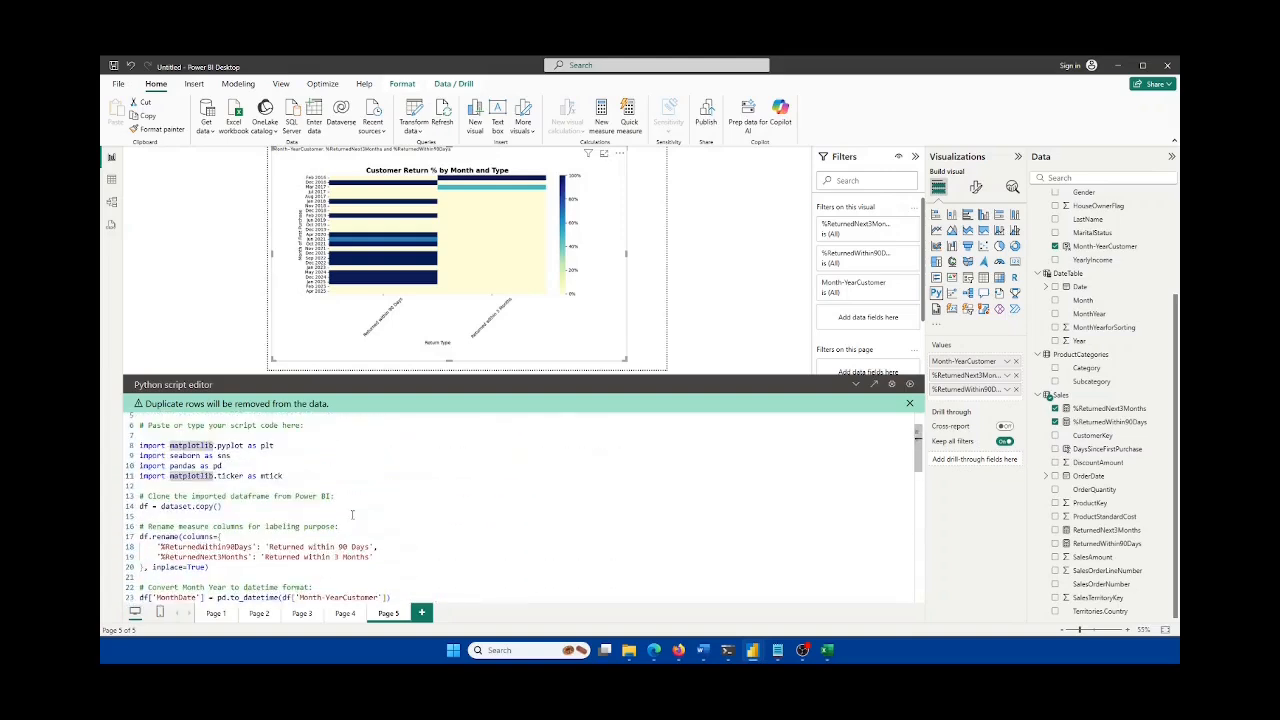
scroll(352, 514, "up", 2)
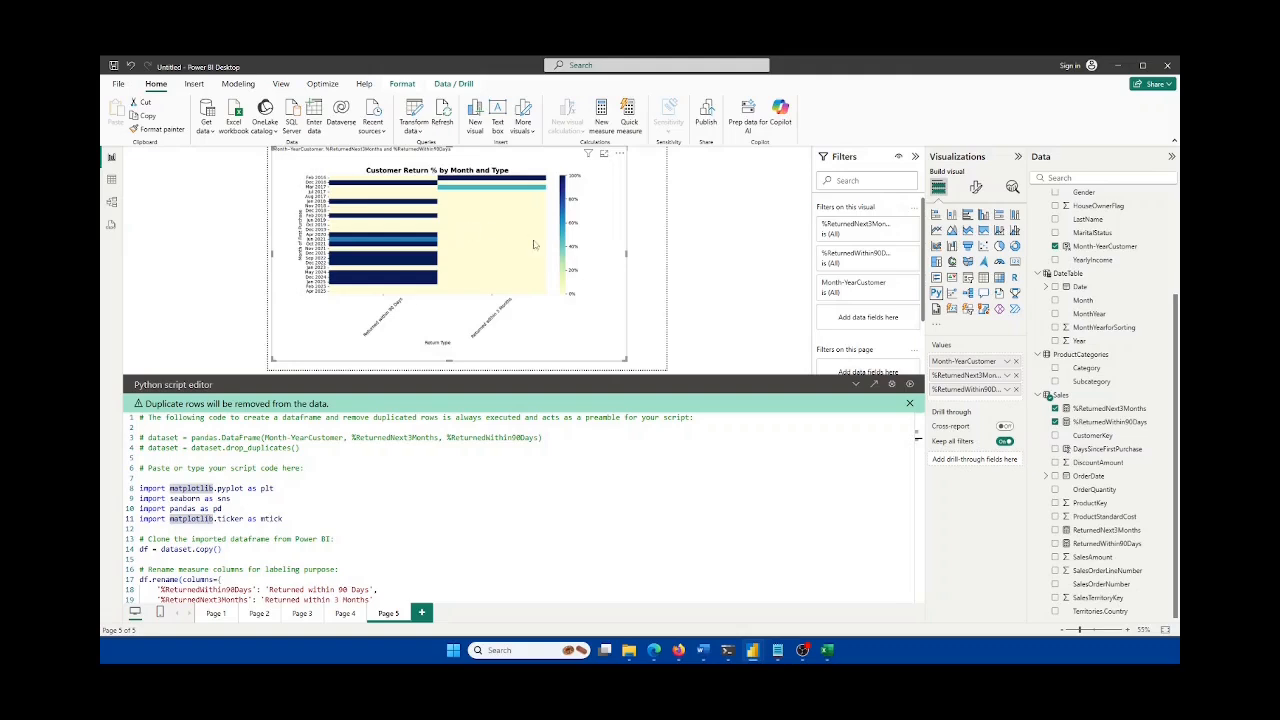
scroll(535, 262, "up", 3)
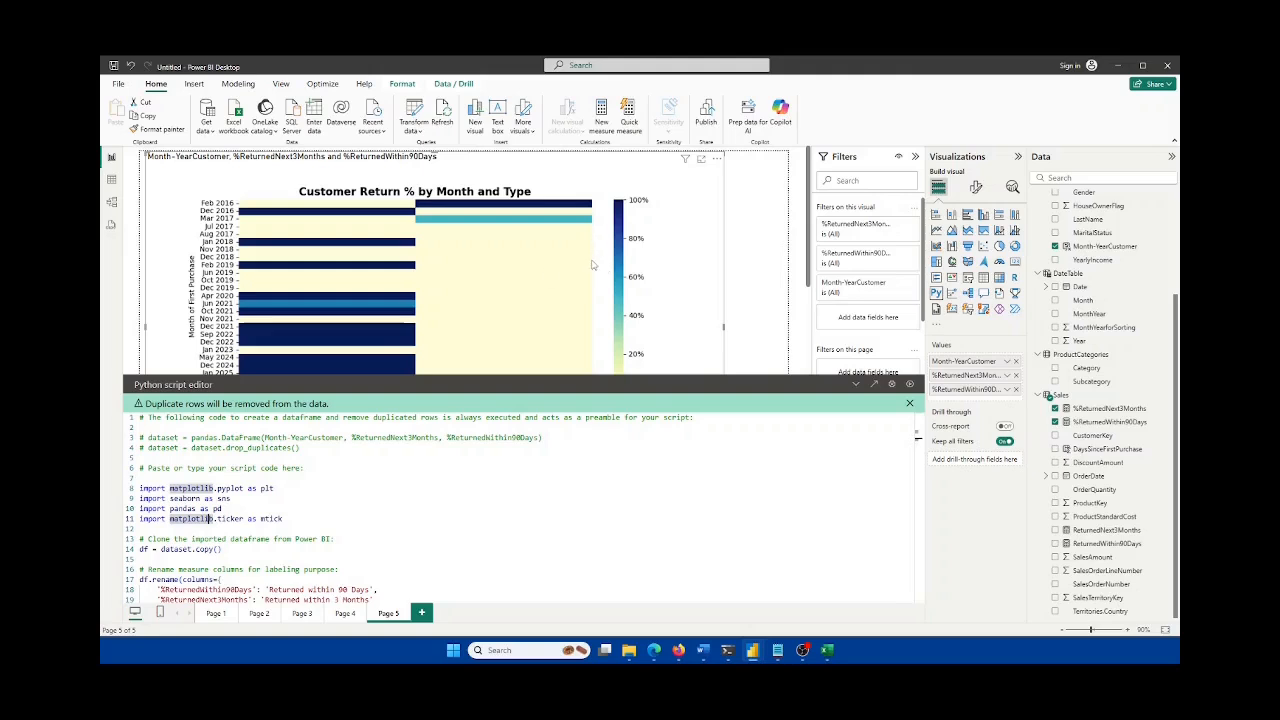
scroll(577, 229, "down", 1)
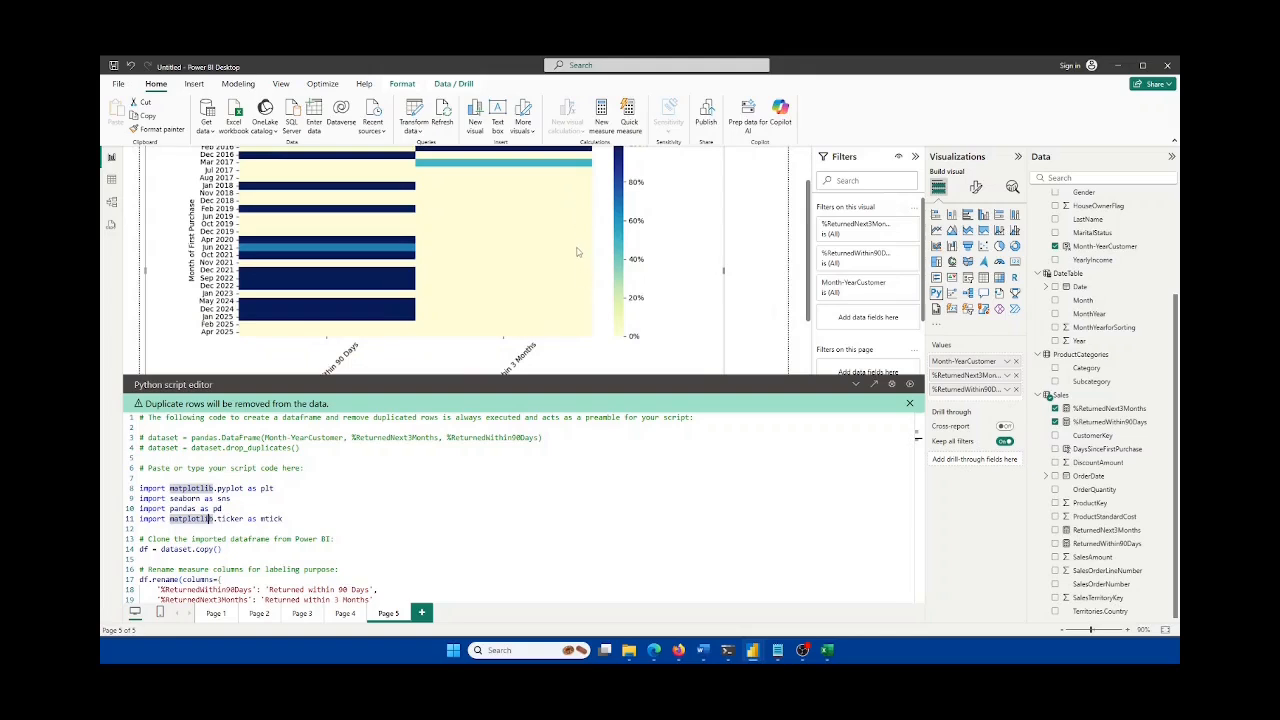
scroll(578, 240, "up", 1)
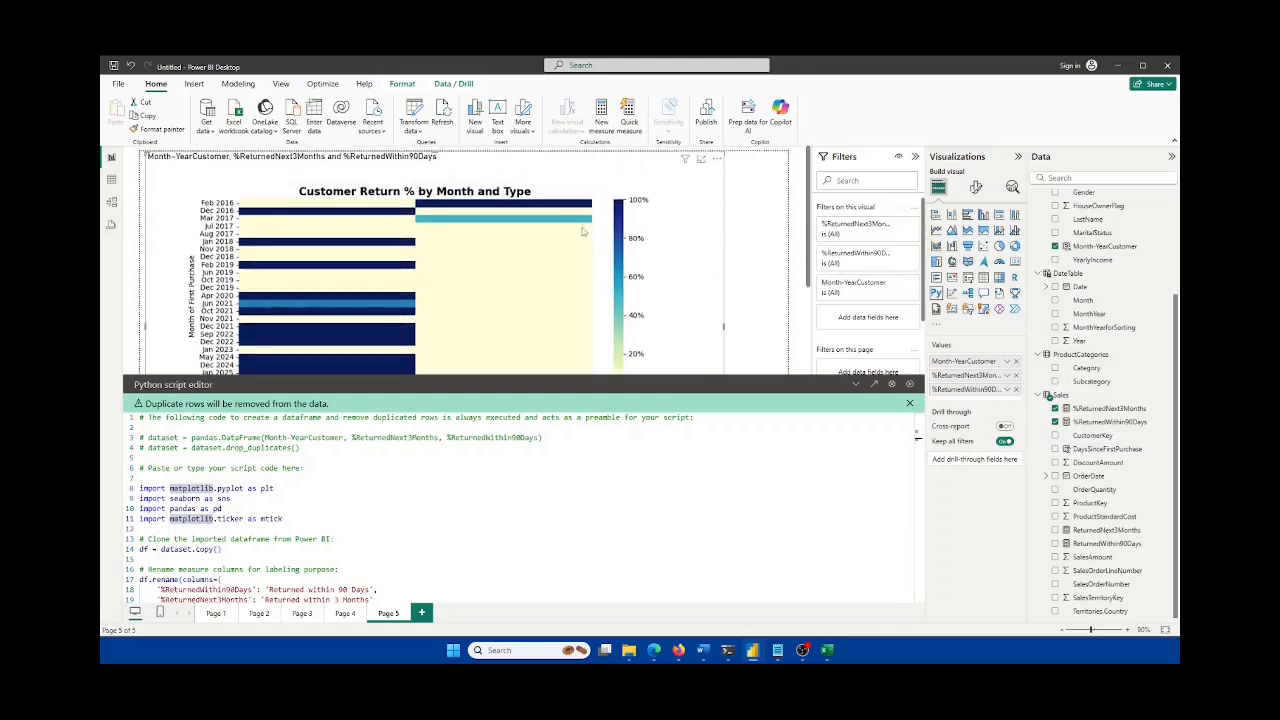
scroll(620, 247, "down", 1)
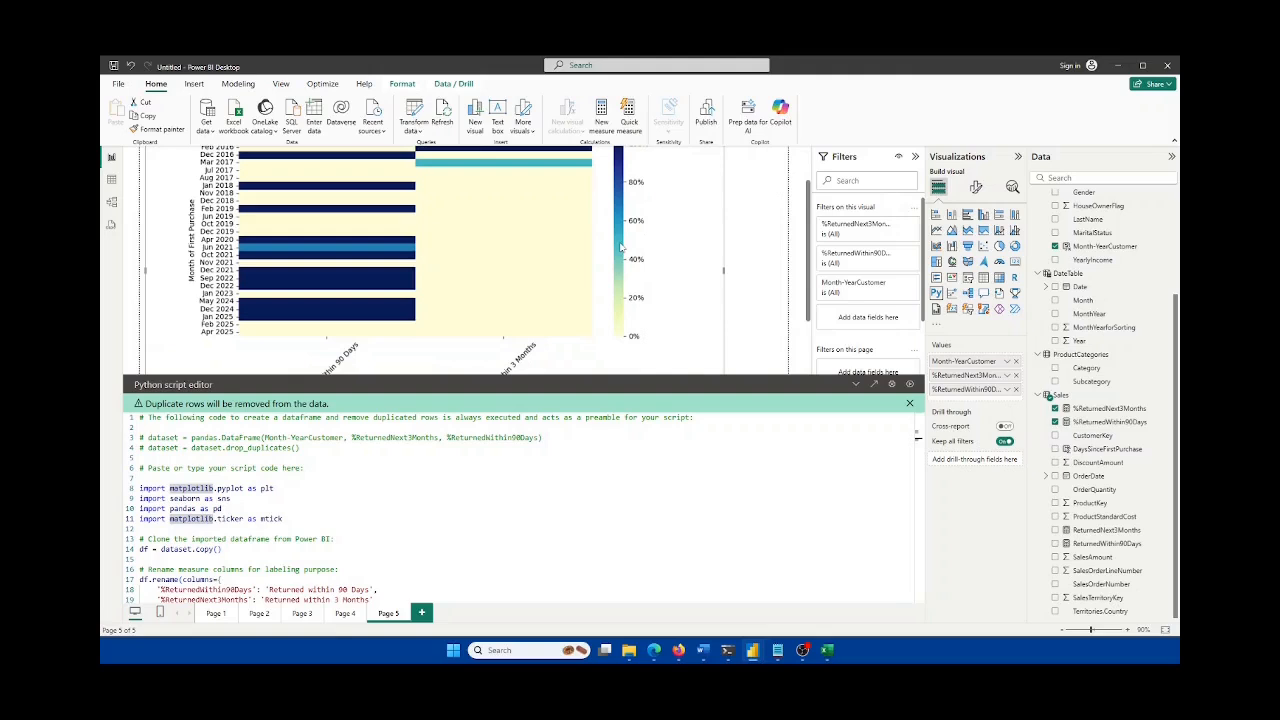
scroll(646, 253, "down", 1)
scroll(646, 253, "up", 1)
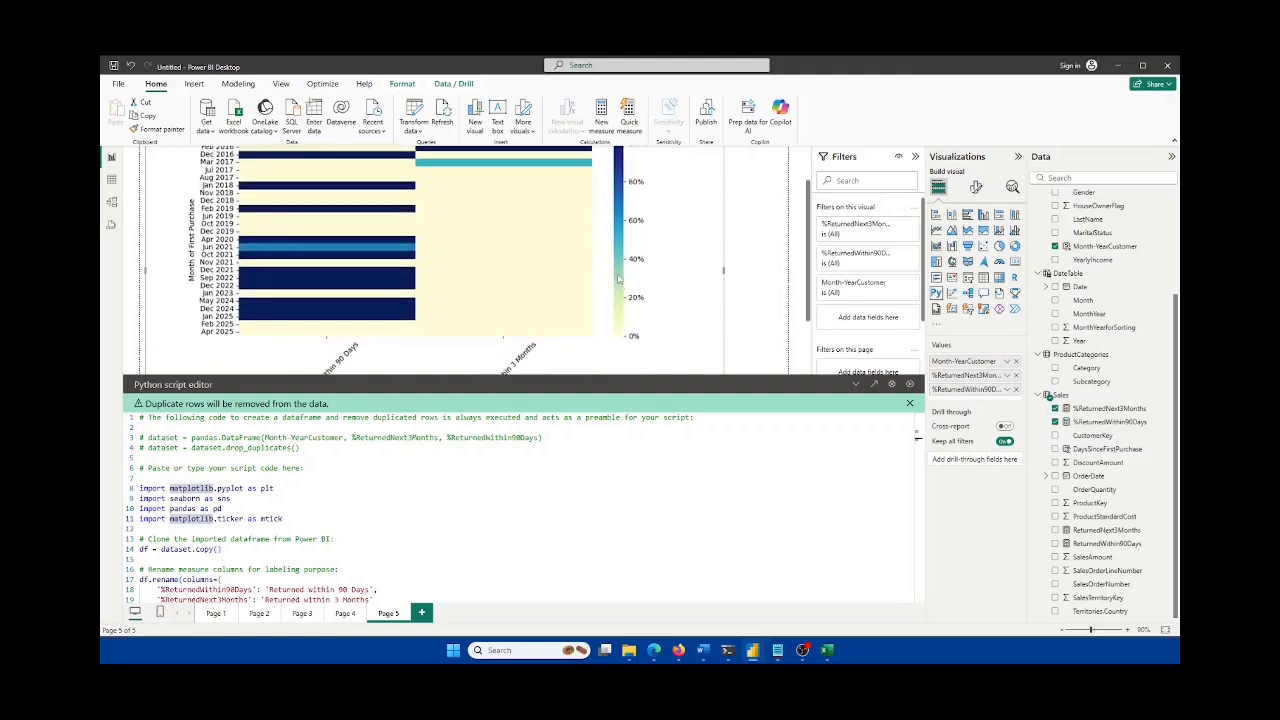
scroll(636, 203, "up", 1)
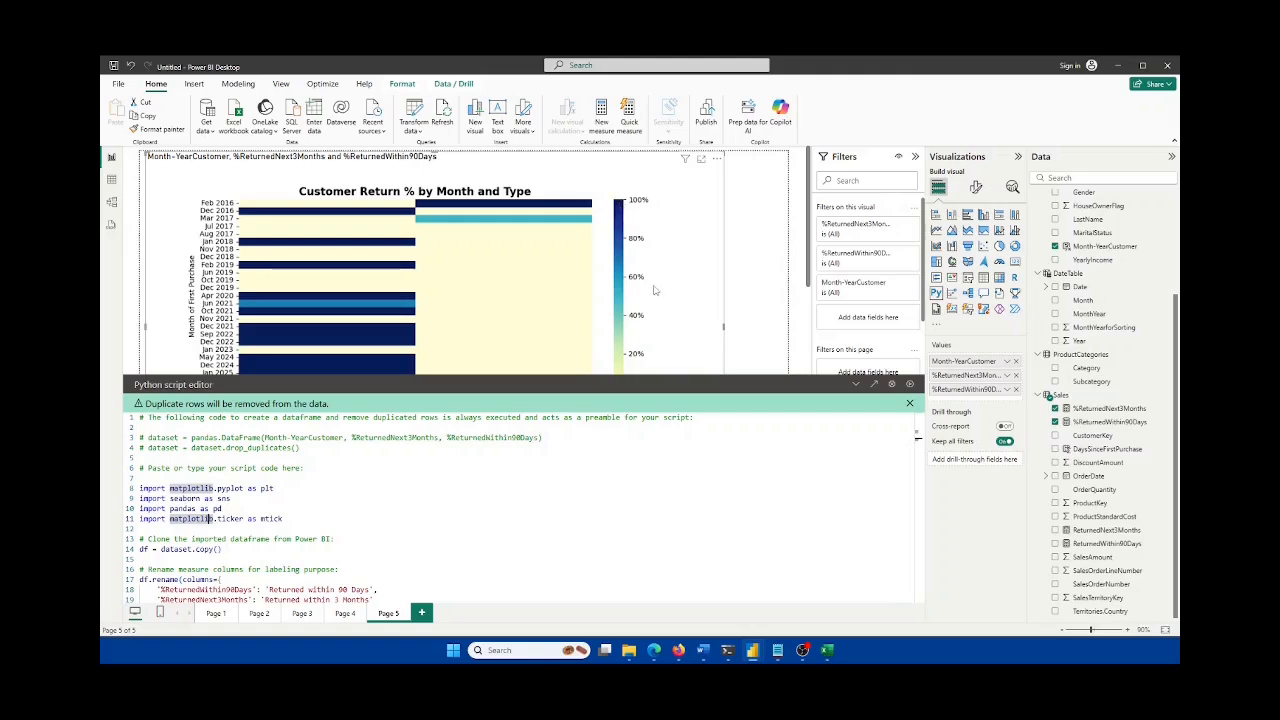
scroll(648, 300, "down", 1)
scroll(648, 300, "down", 1)
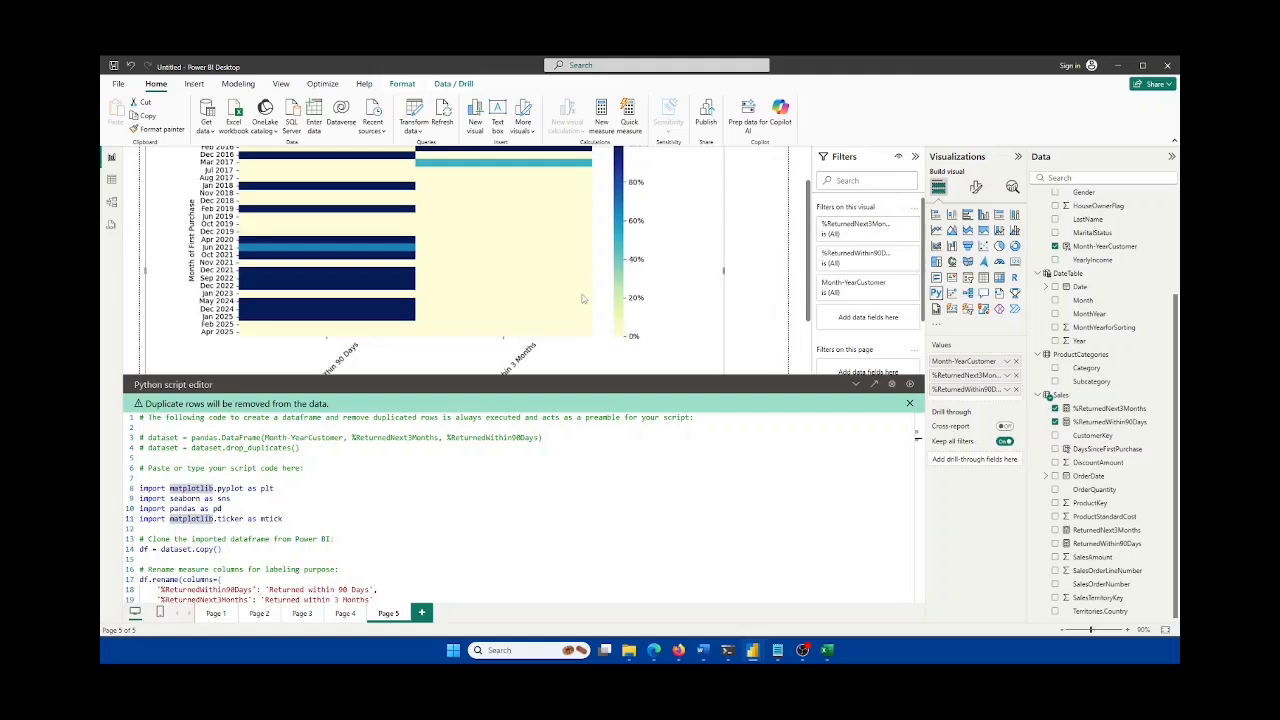
scroll(370, 488, "down", 5)
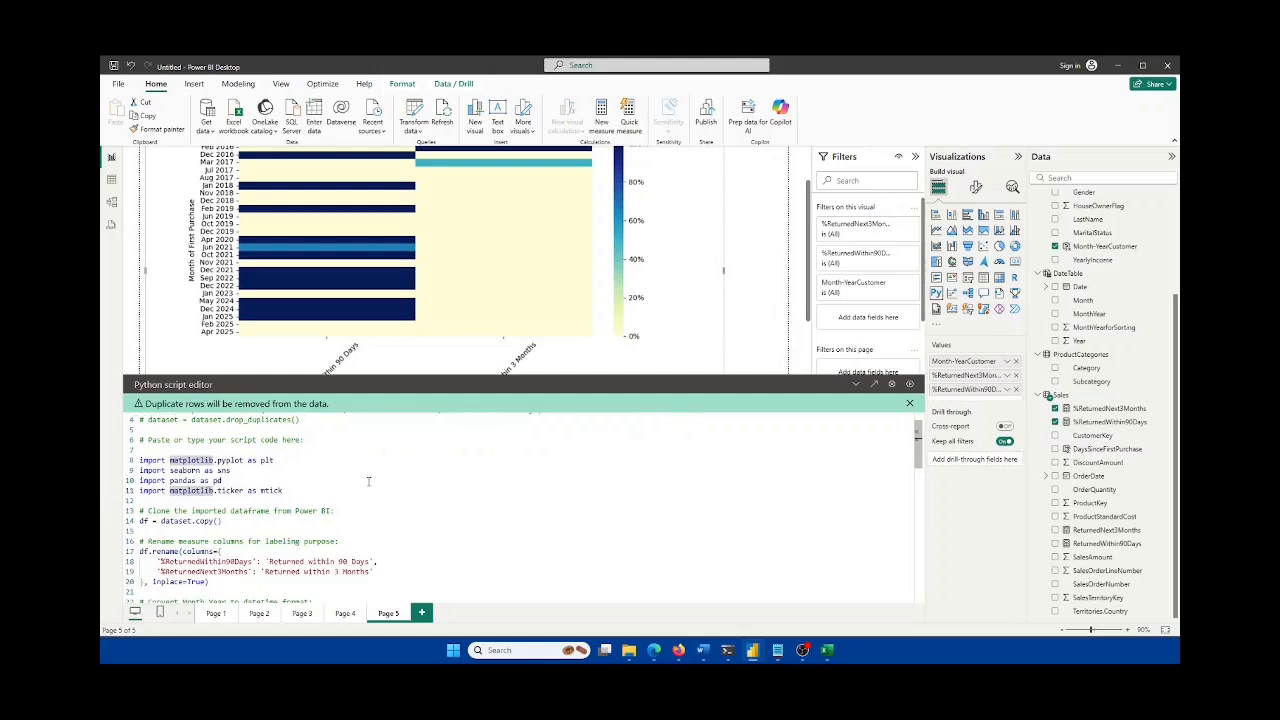
scroll(365, 492, "down", 10)
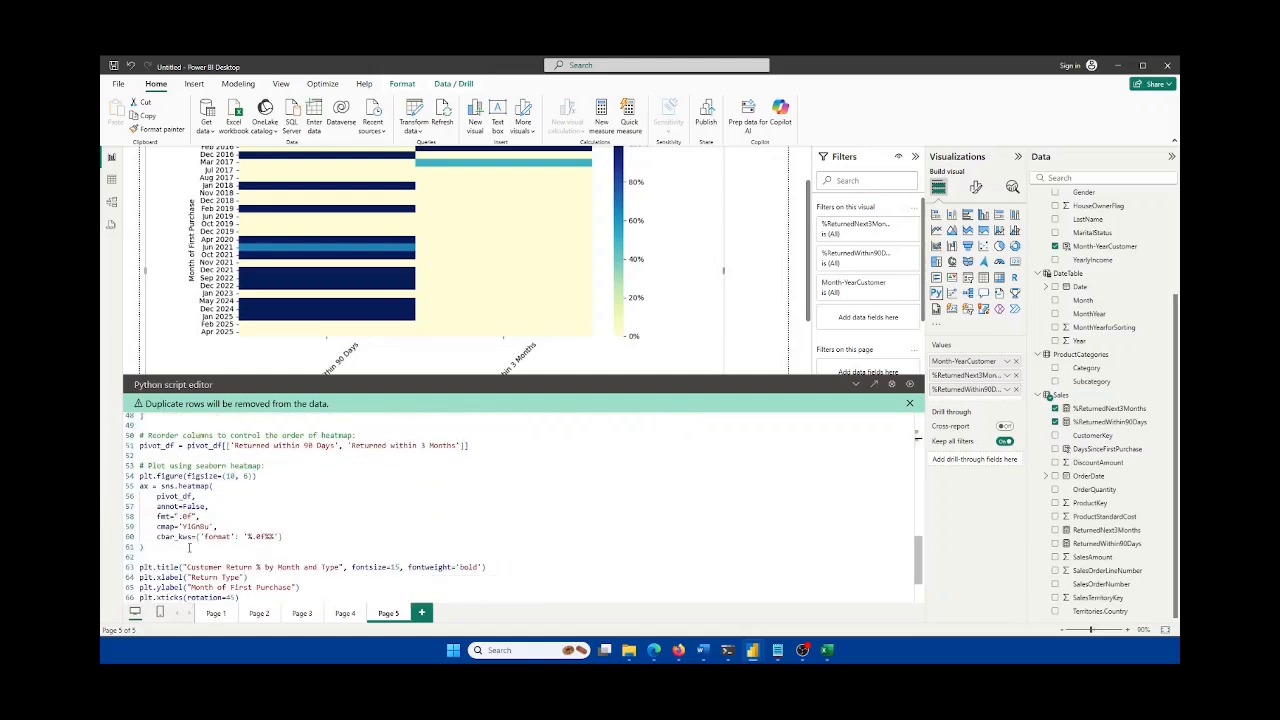
double_click(166, 526)
scroll(210, 508, "up", 13)
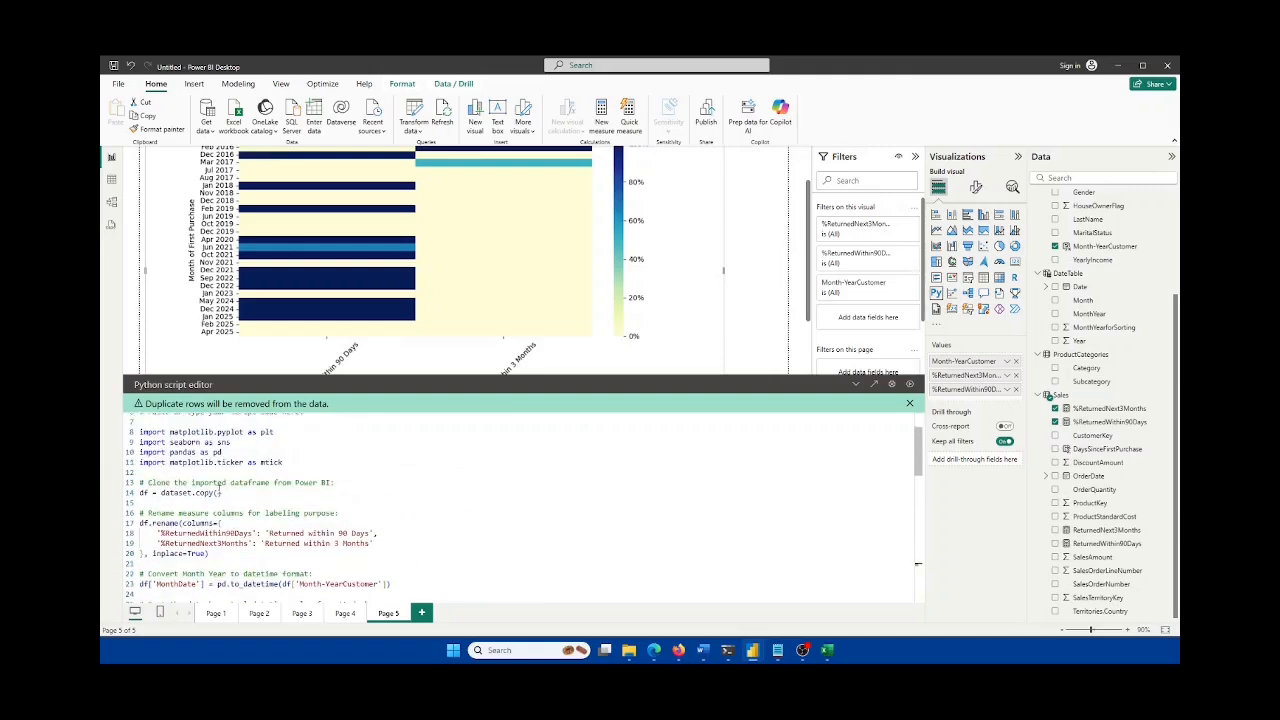
scroll(197, 452, "down", 16)
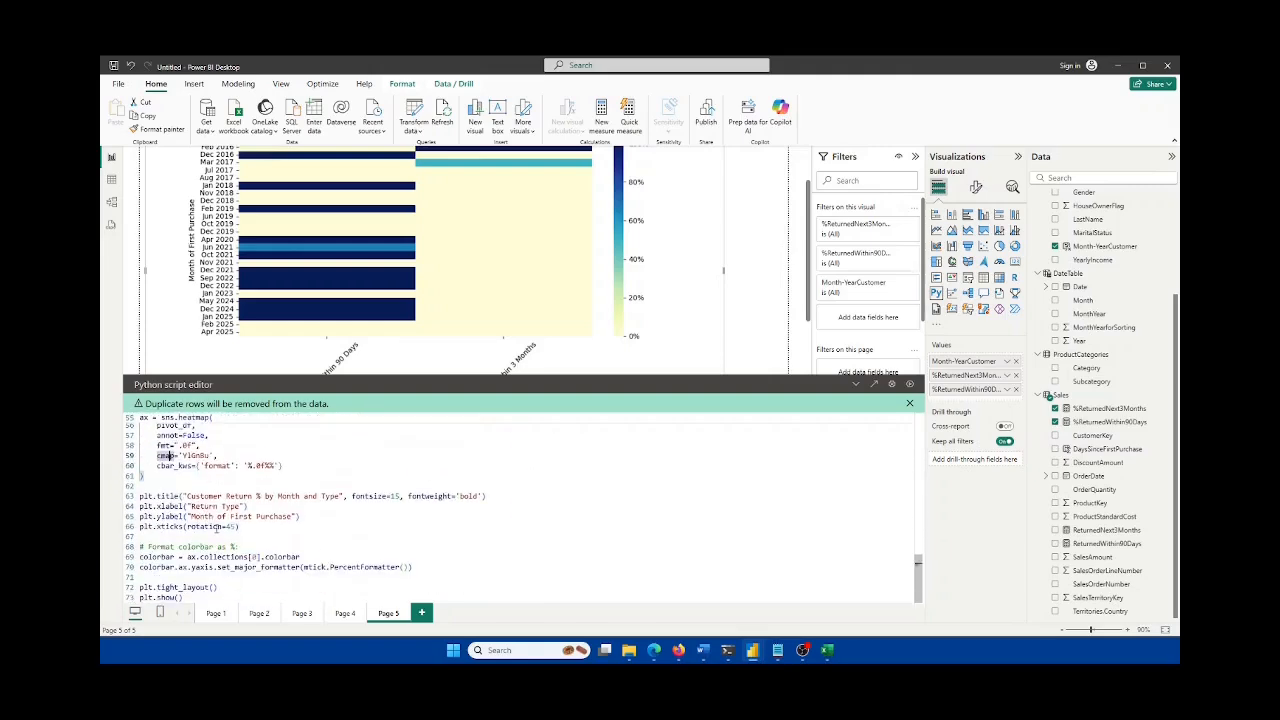
Step: Change the heatmap colormap from 'YlGnBu' to 'magma'
double_click(196, 455)
scroll(196, 455, "up", 1)
type("magma")
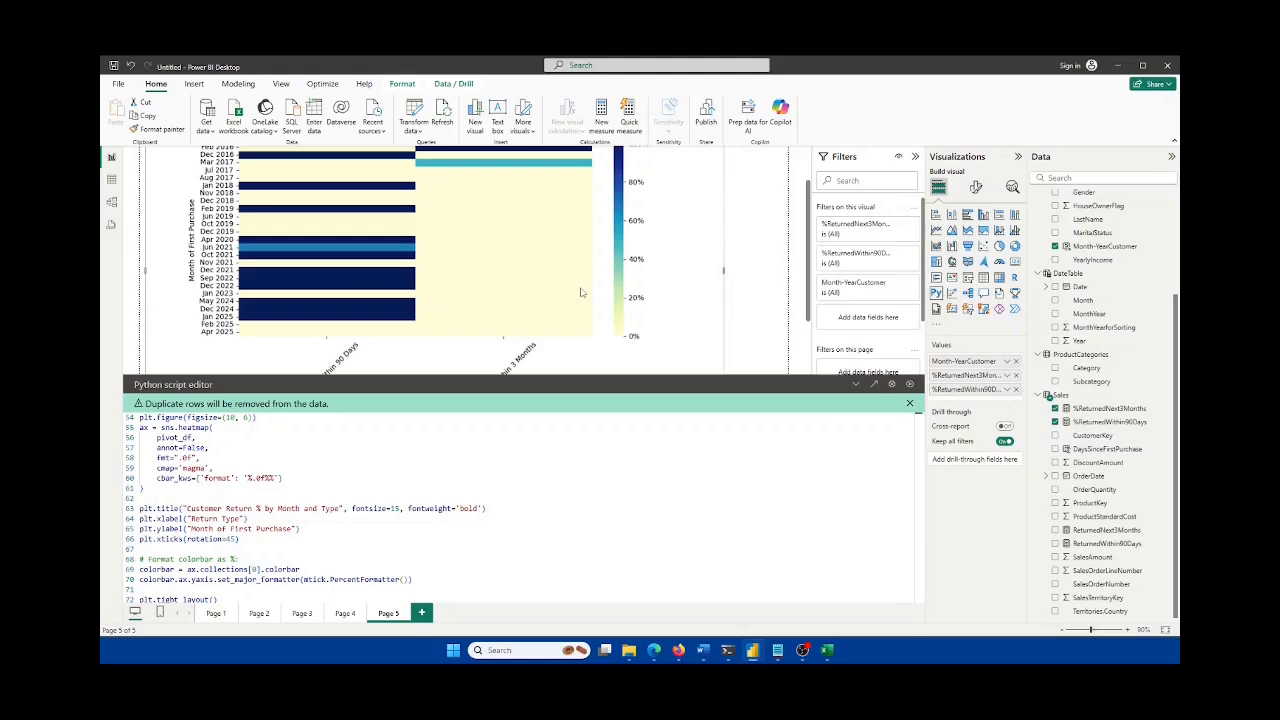
scroll(505, 309, "up", 1)
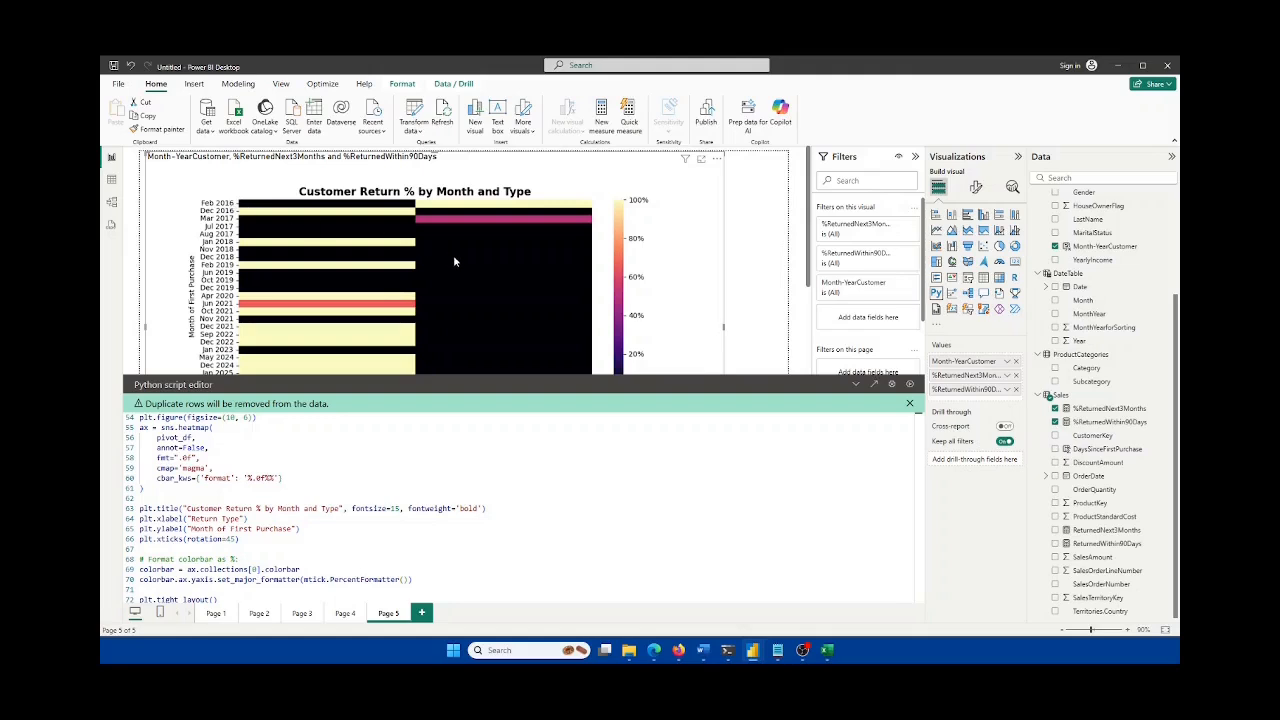
scroll(455, 257, "down", 1)
scroll(619, 318, "up", 1)
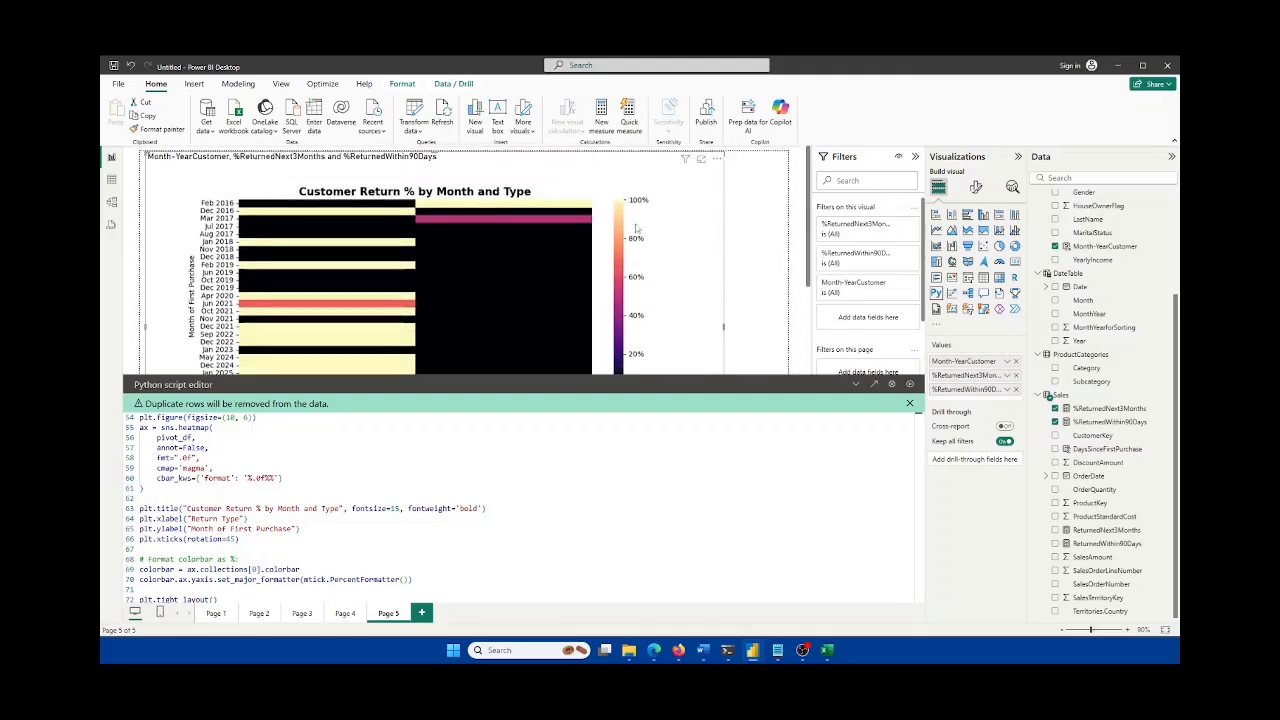
scroll(500, 260, "down", 1)
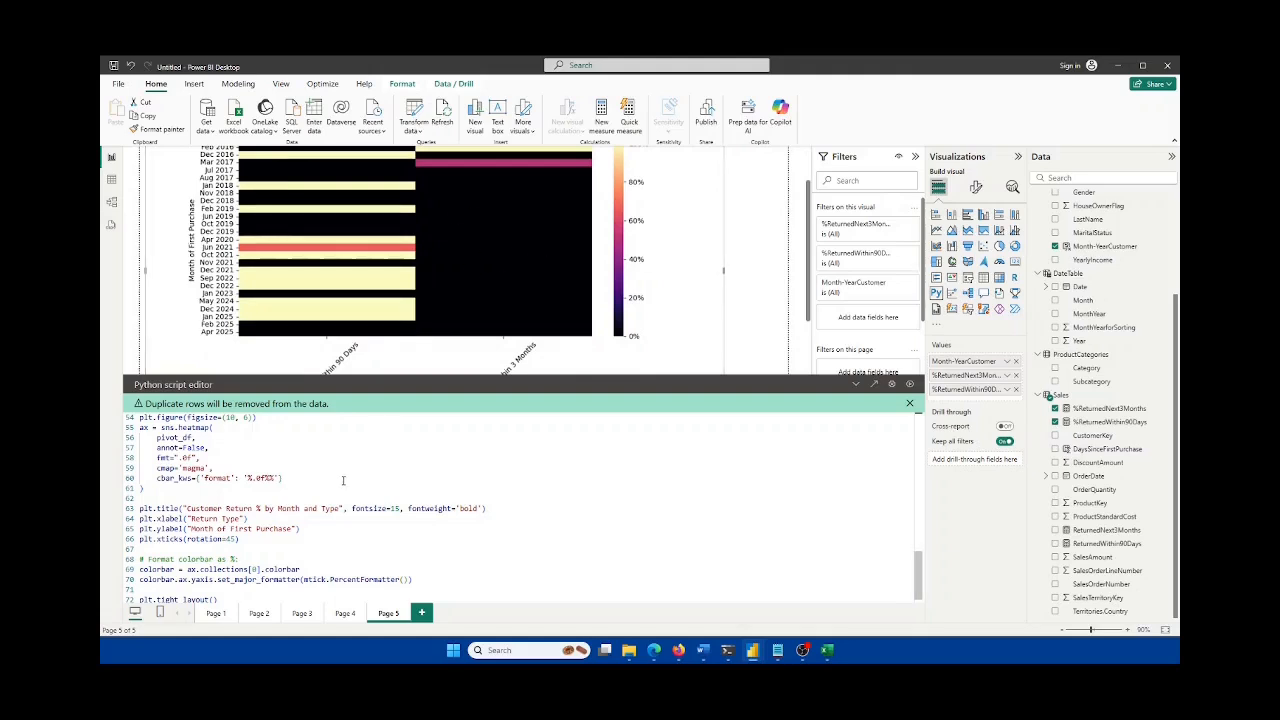
scroll(471, 269, "up", 1)
scroll(473, 276, "down", 1)
scroll(204, 463, "down", 1)
Step: Switch the heatmap colormap from 'magma' to 'plasma'
double_click(195, 455)
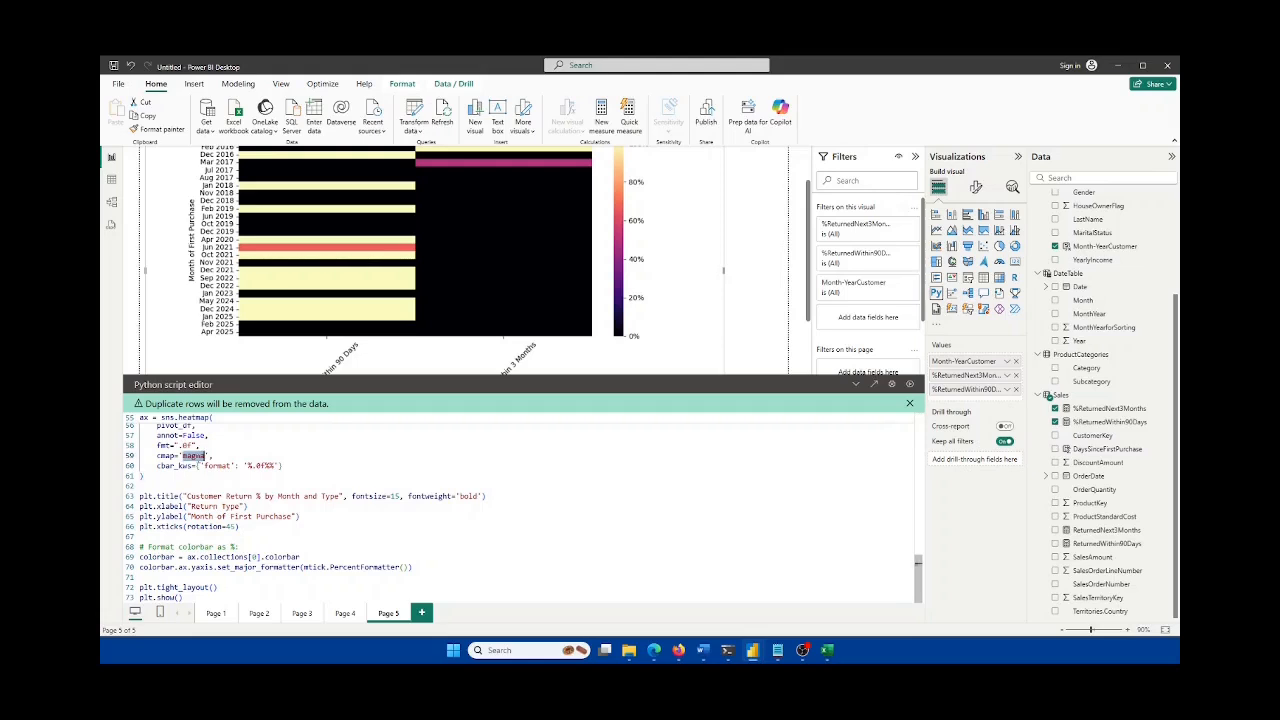
type("plasm")
scroll(197, 459, "up", 1)
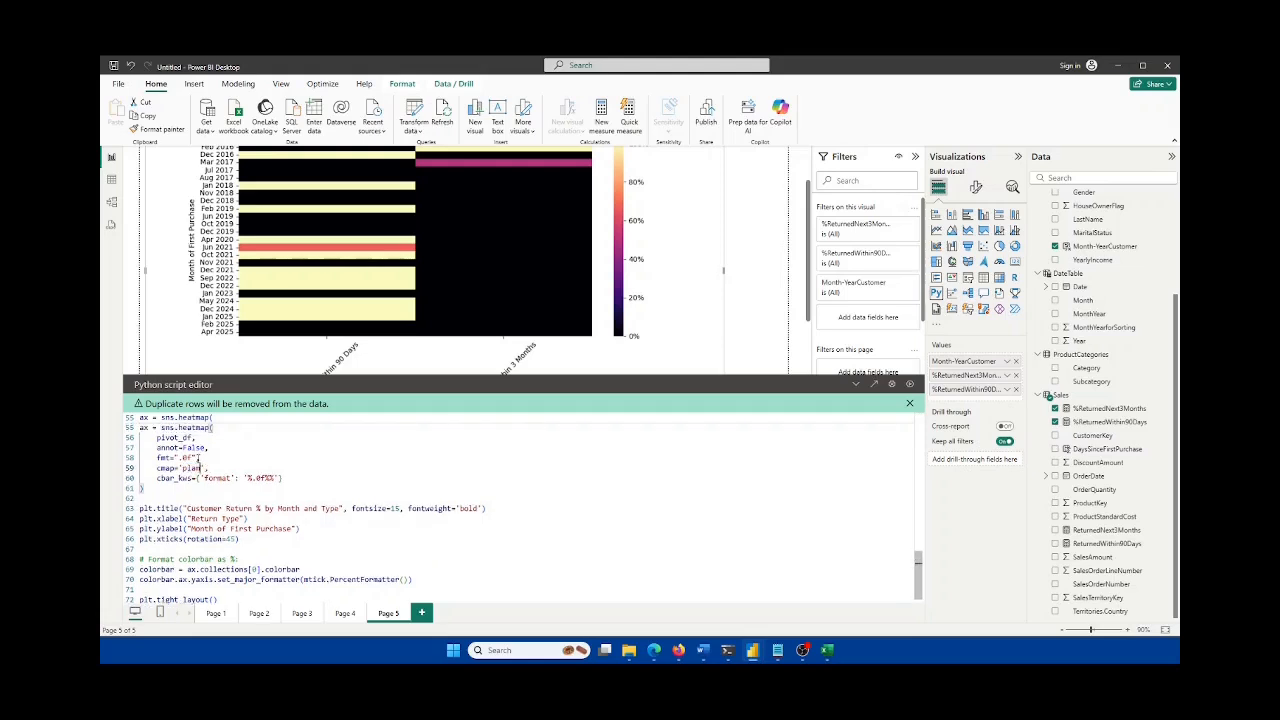
type("a',")
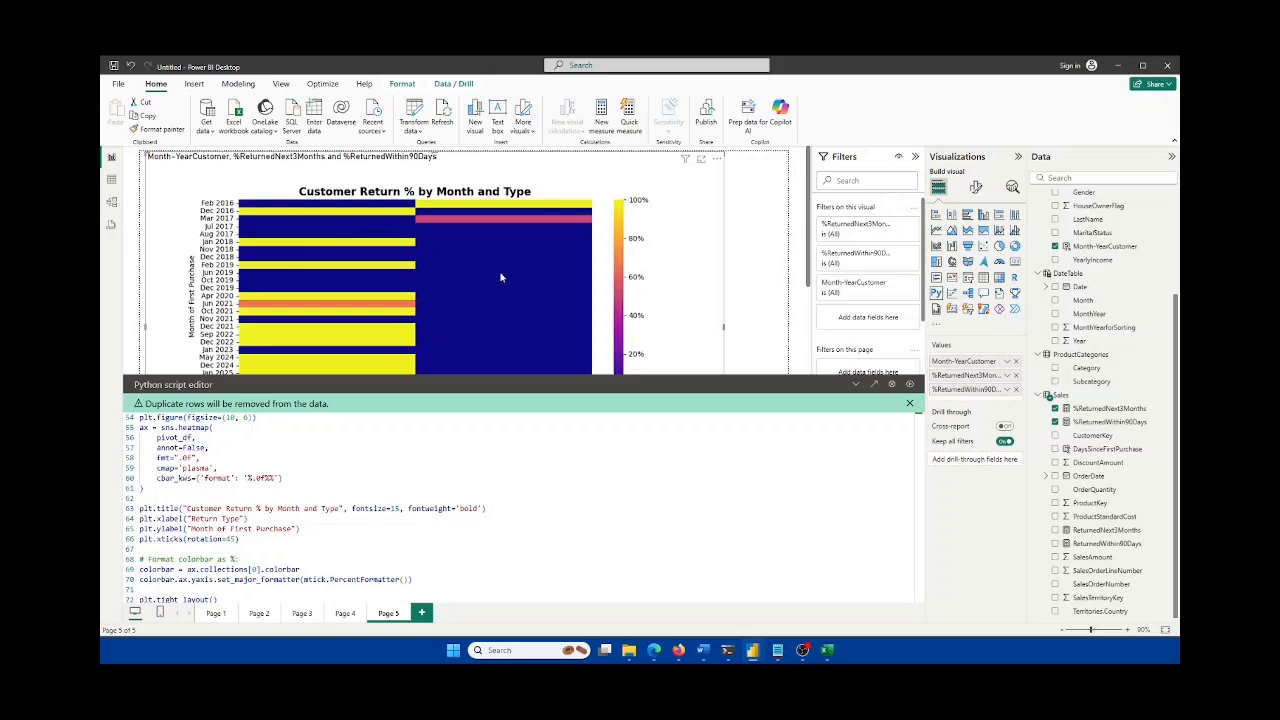
scroll(531, 277, "down", 2)
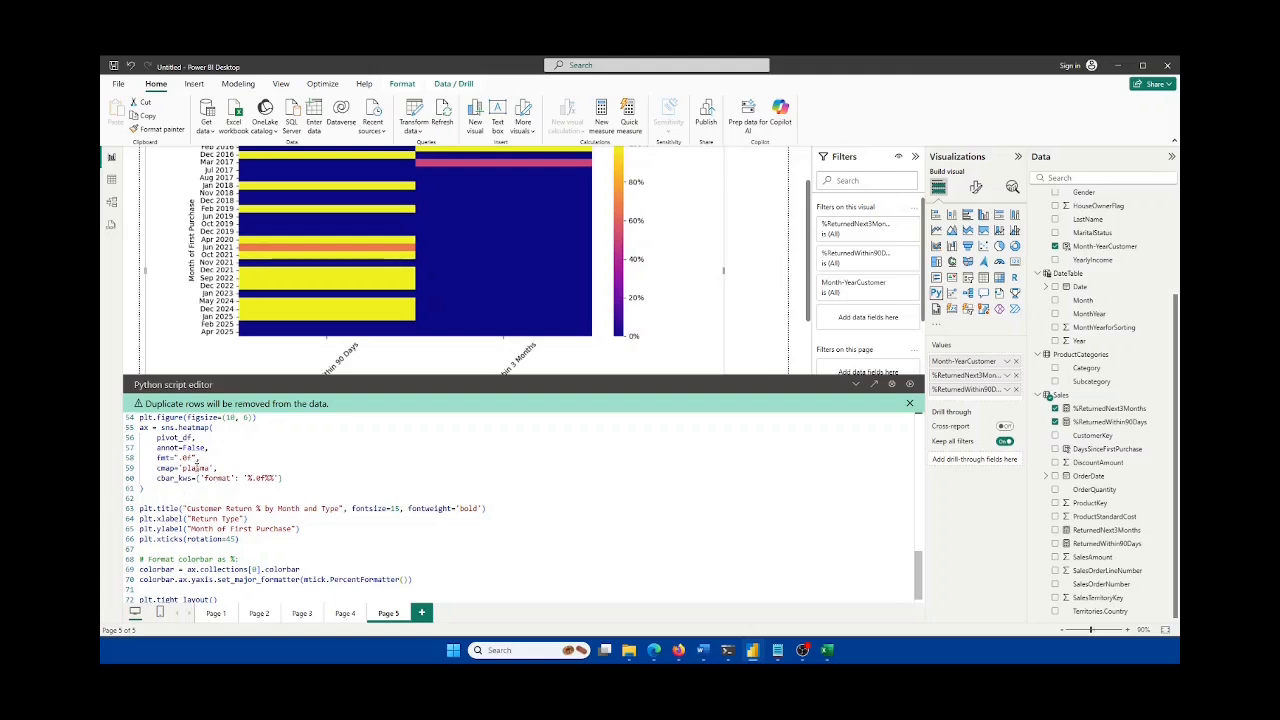
Step: Set the colormap to 'YlGnBu', rerun the Python script and collapse the script editor
double_click(196, 467)
type("YlGnBu")
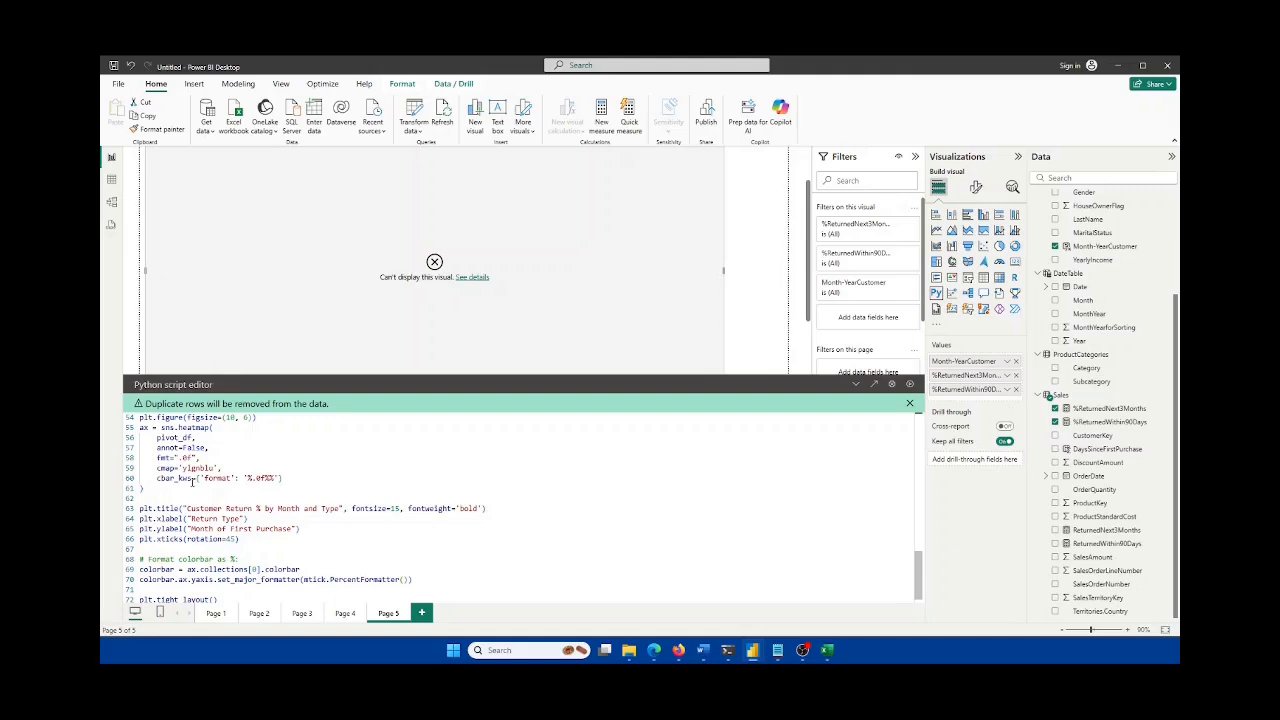
double_click(198, 468)
type("YlGnBu")
left_click(909, 384)
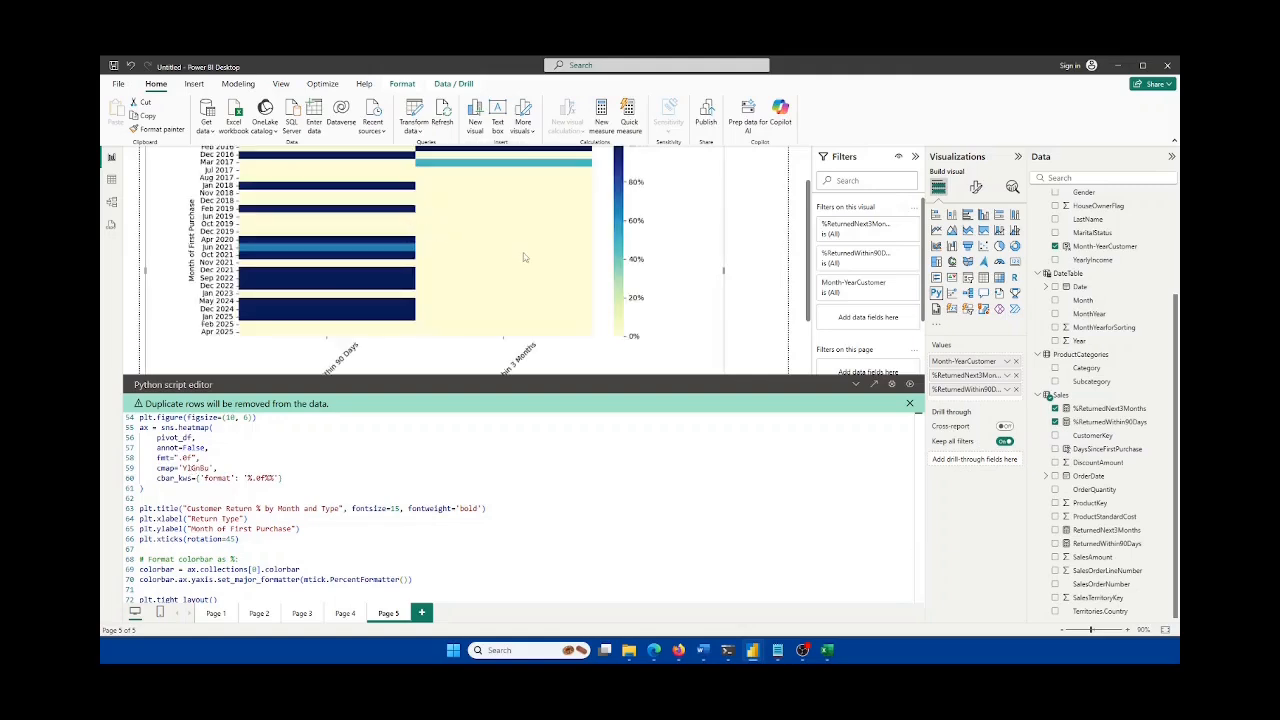
left_click(864, 385)
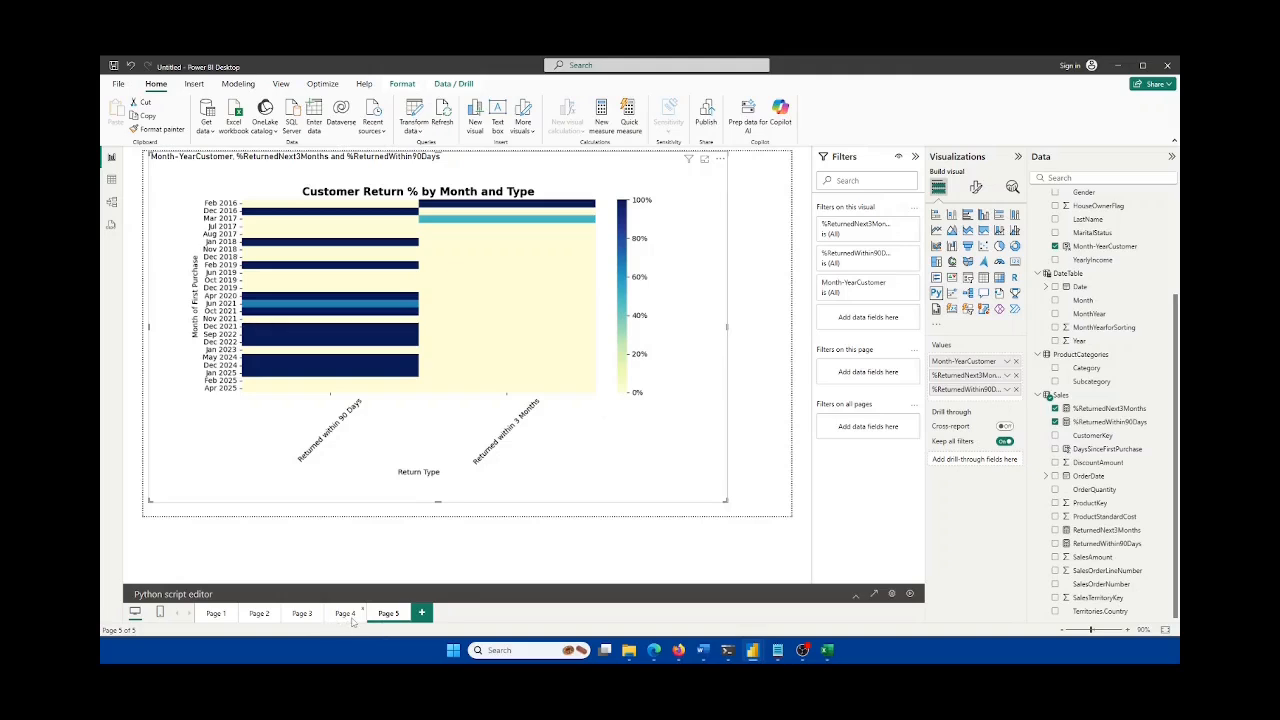
Step: Select the heatmap, glance at its format and field settings, then go to Page 4
left_click(481, 185)
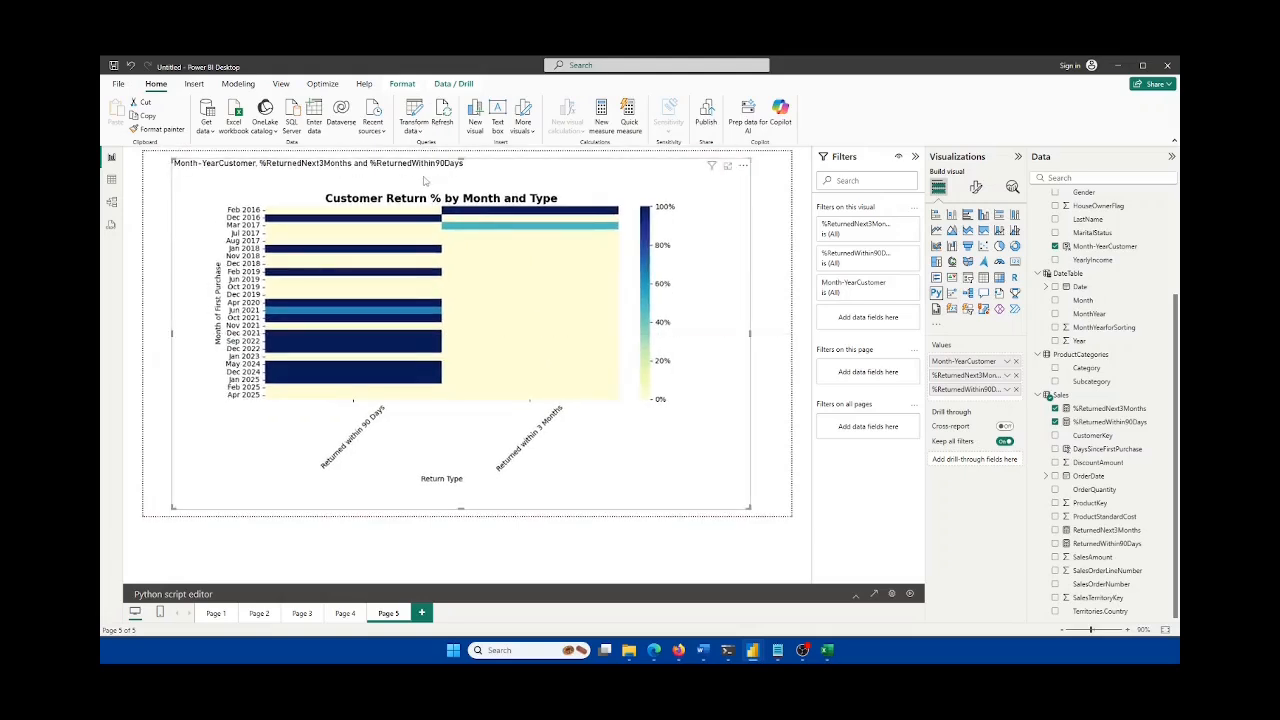
left_click(976, 187)
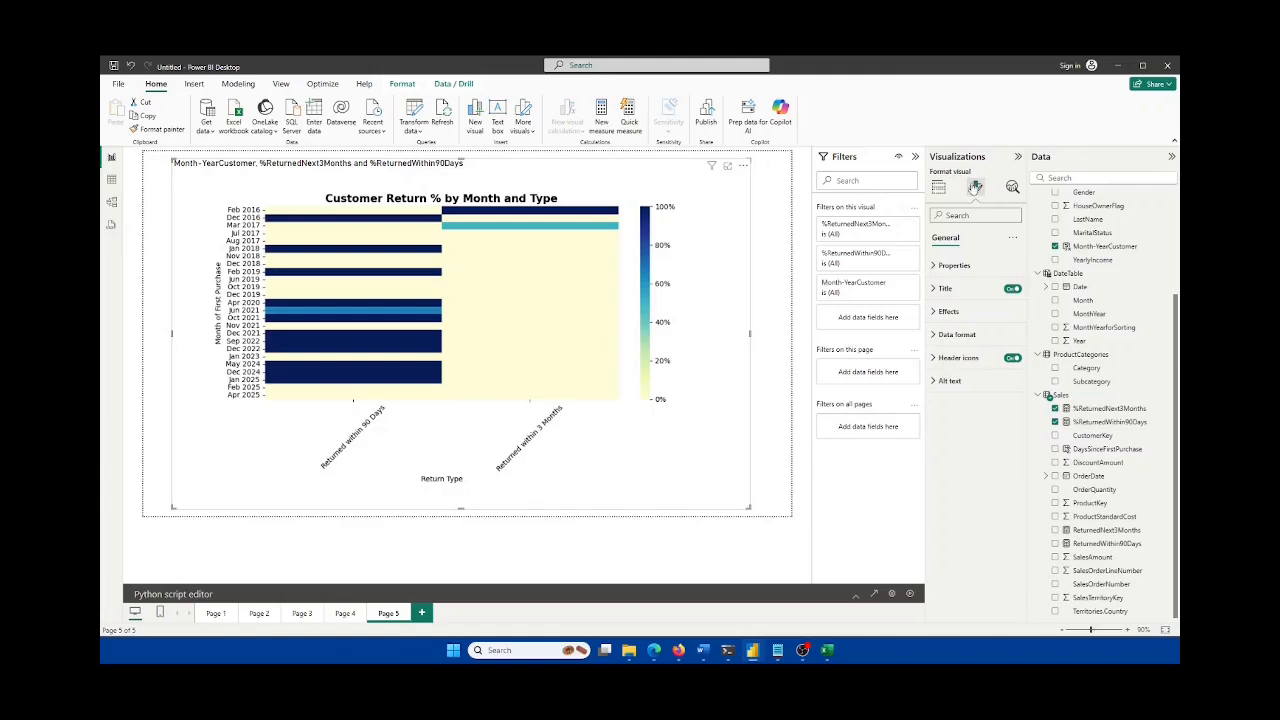
left_click(940, 188)
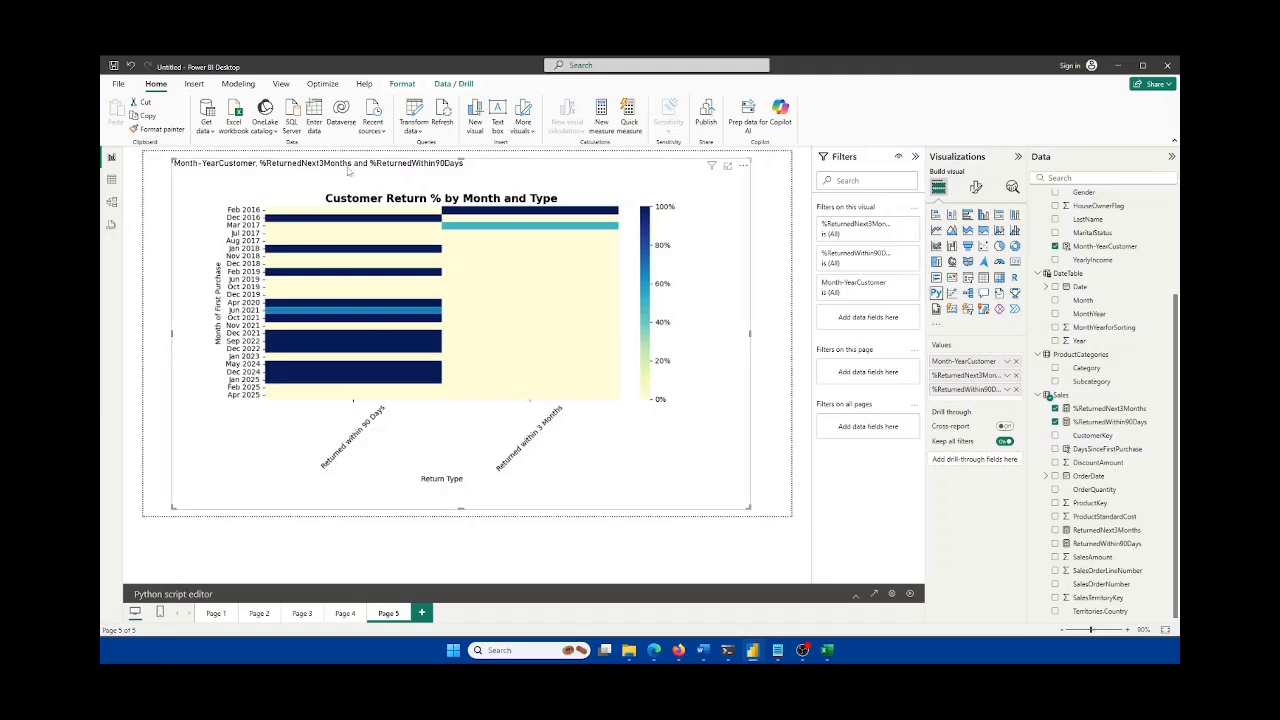
left_click(352, 616)
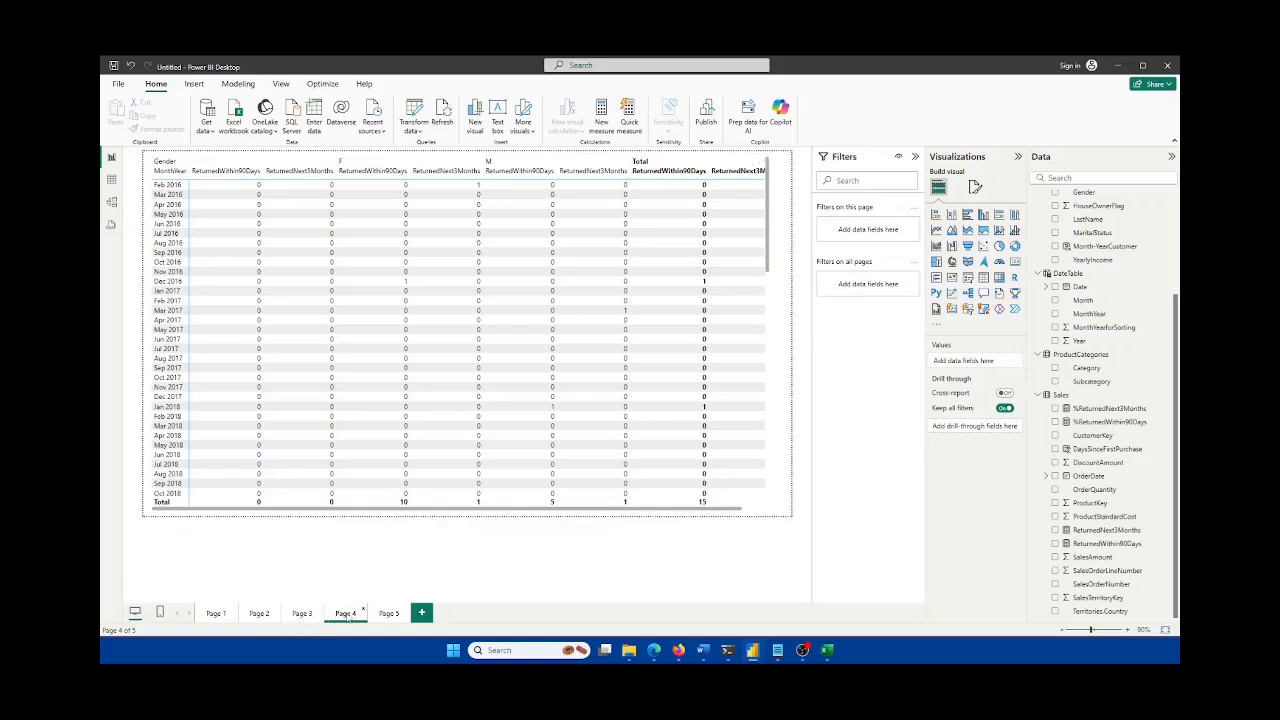
Step: Delete report Pages 4 and 3
right_click(352, 615)
left_click(379, 580)
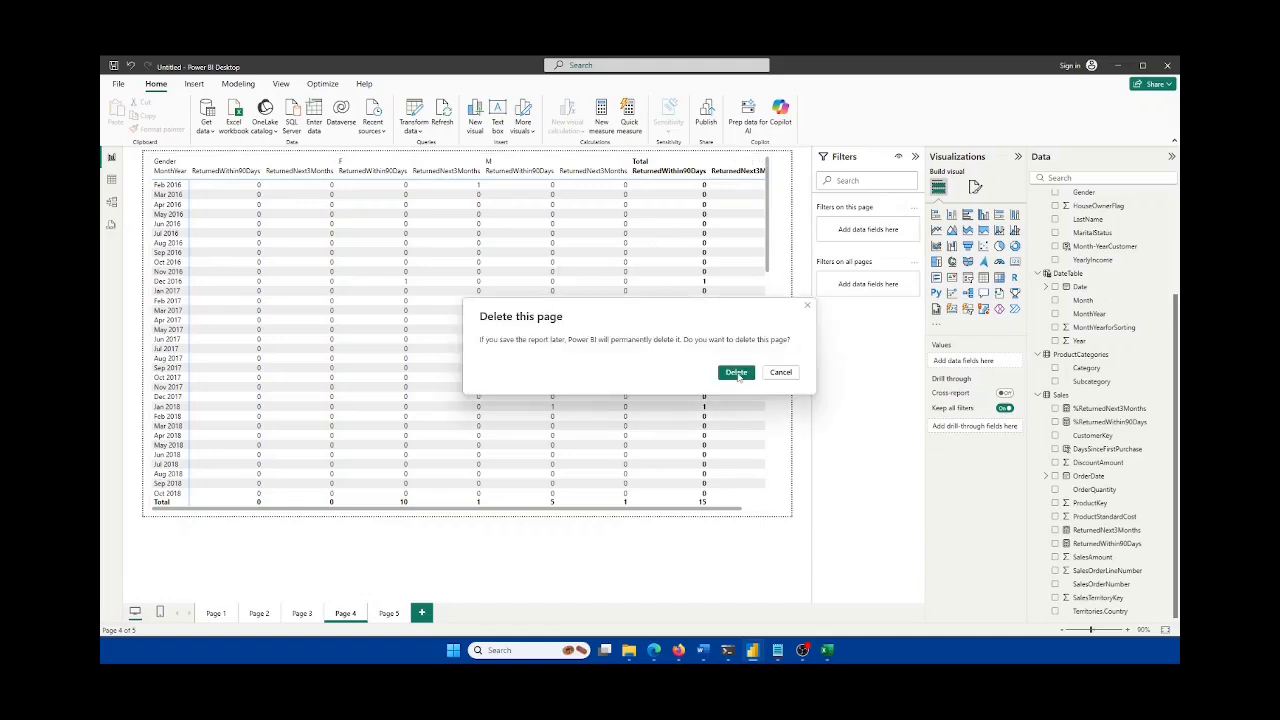
left_click(736, 372)
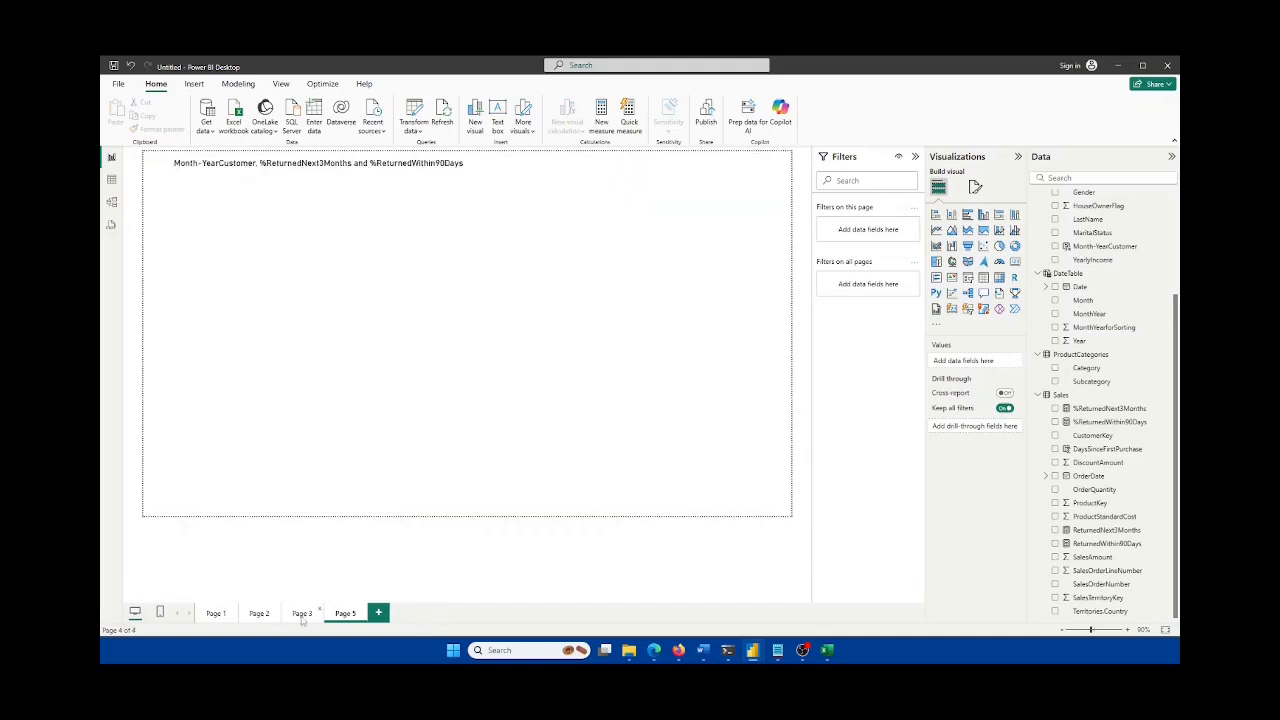
right_click(303, 616)
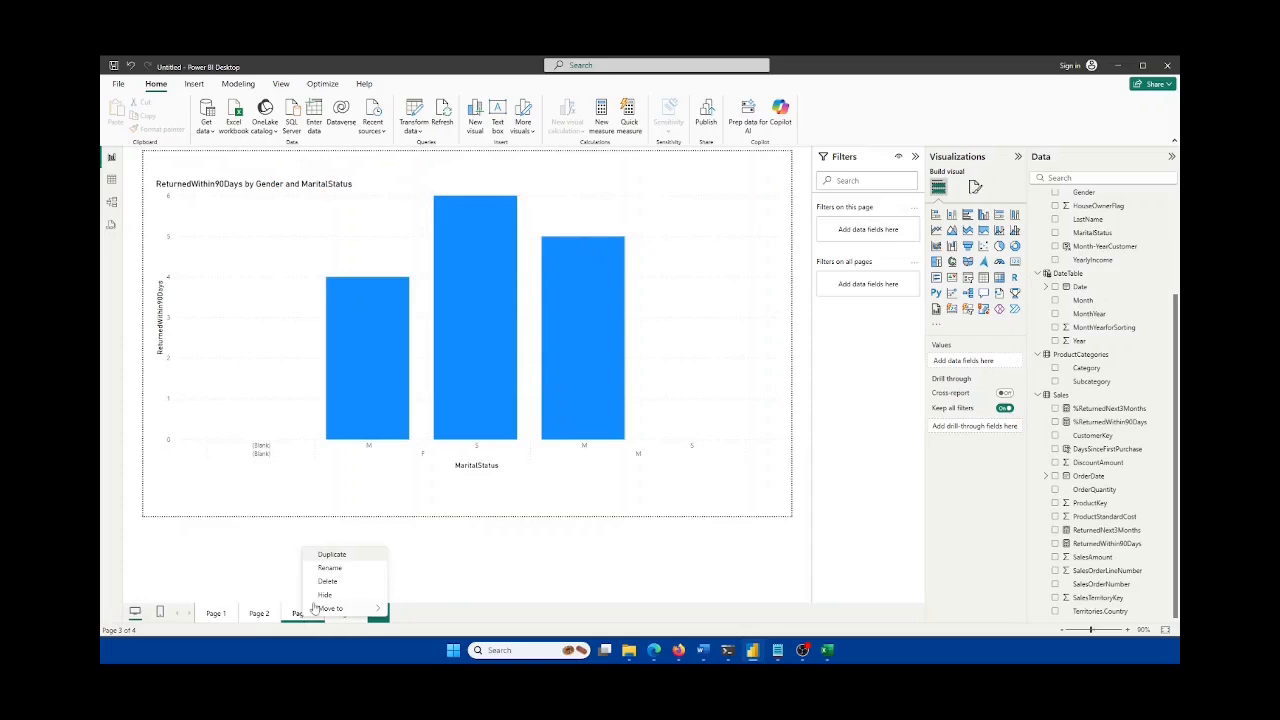
left_click(330, 581)
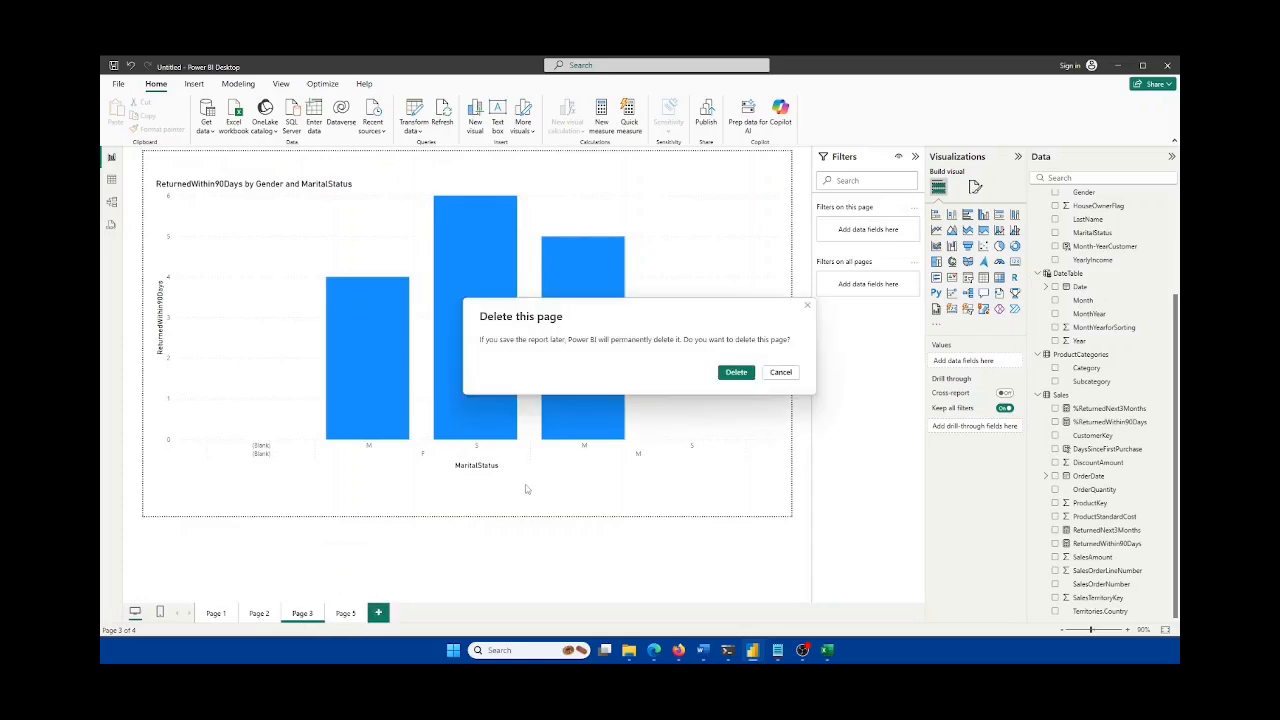
left_click(724, 376)
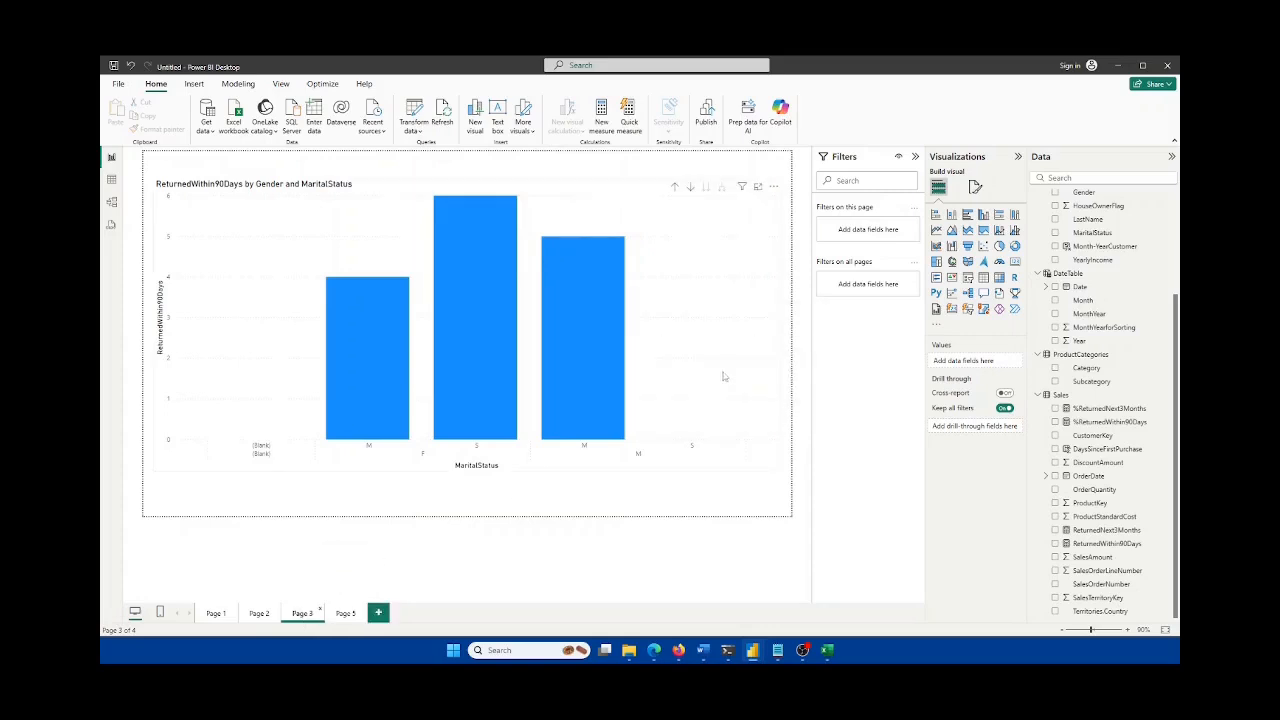
Step: Open Page 2 and delete it as well
left_click(257, 616)
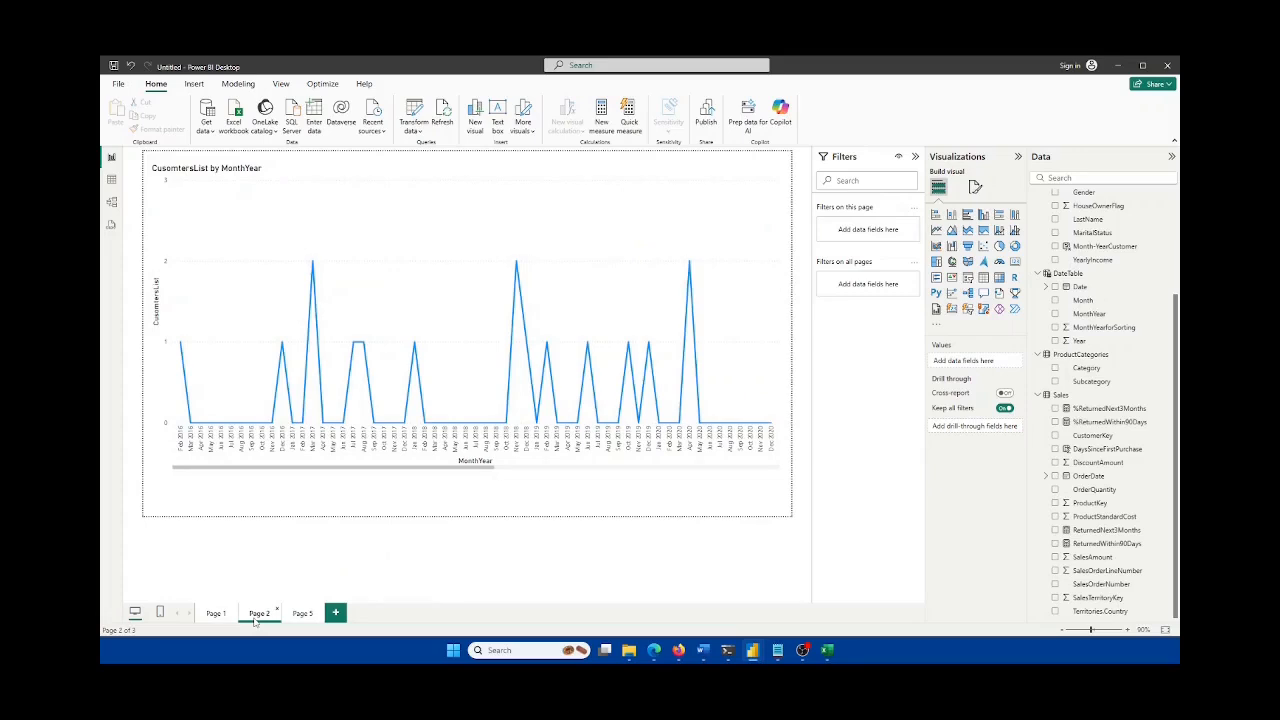
right_click(256, 621)
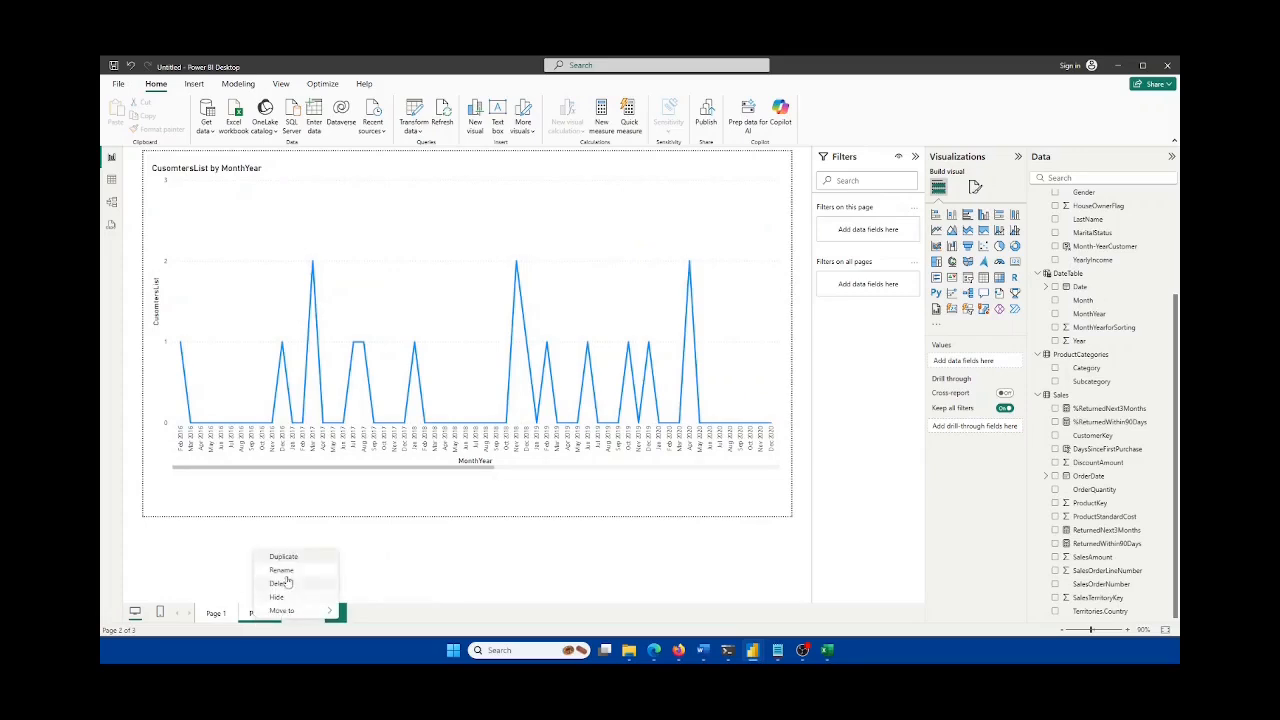
left_click(288, 585)
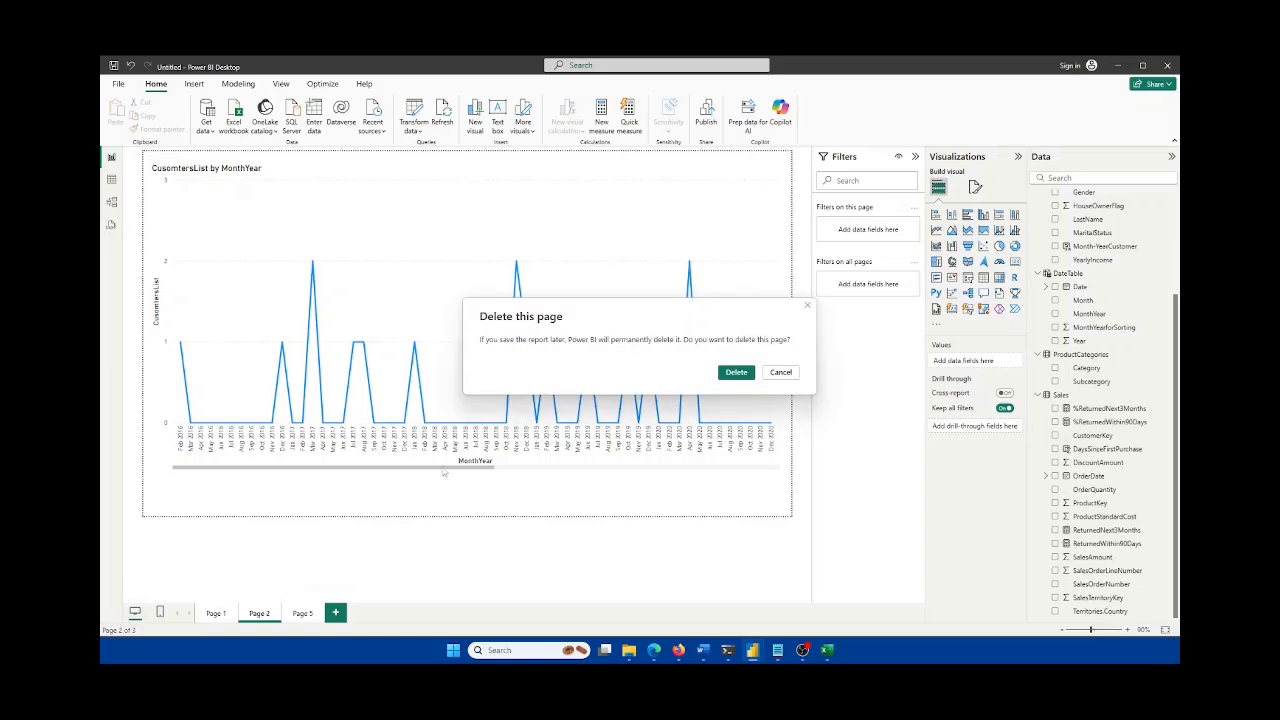
left_click(741, 371)
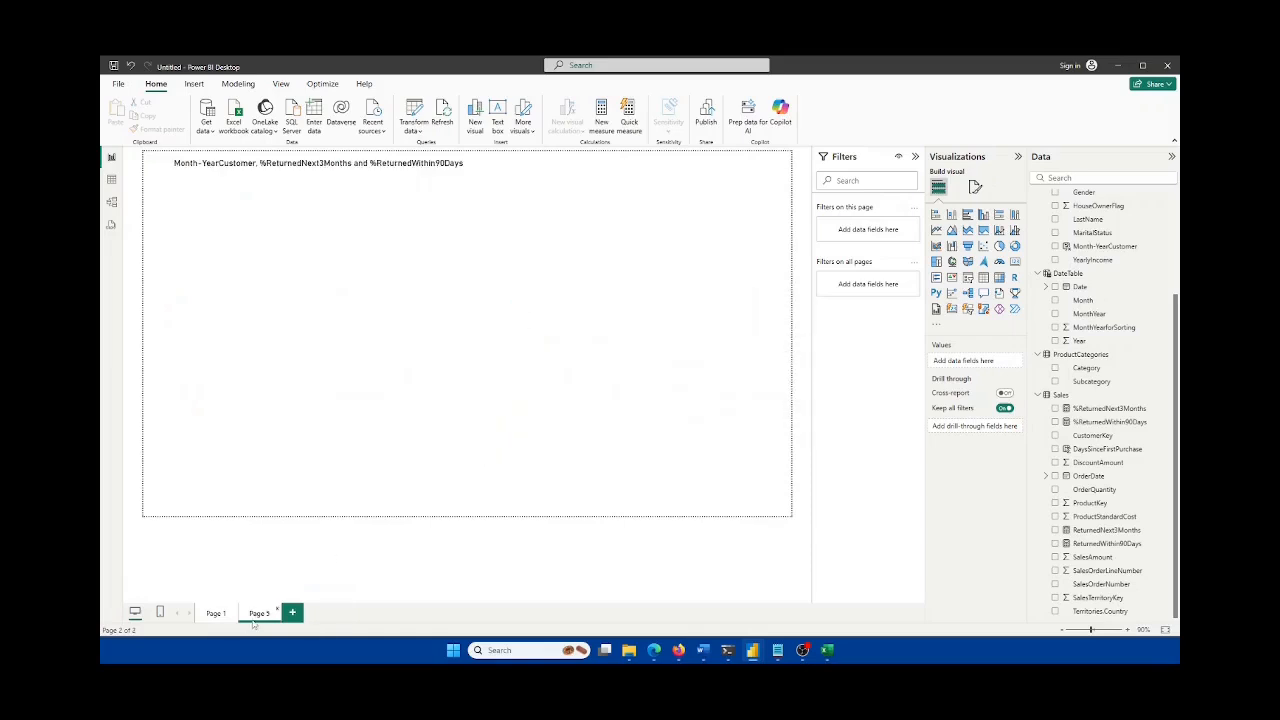
Step: Review the customer return table on Page 1, then switch to the Excel workbook
left_click(215, 614)
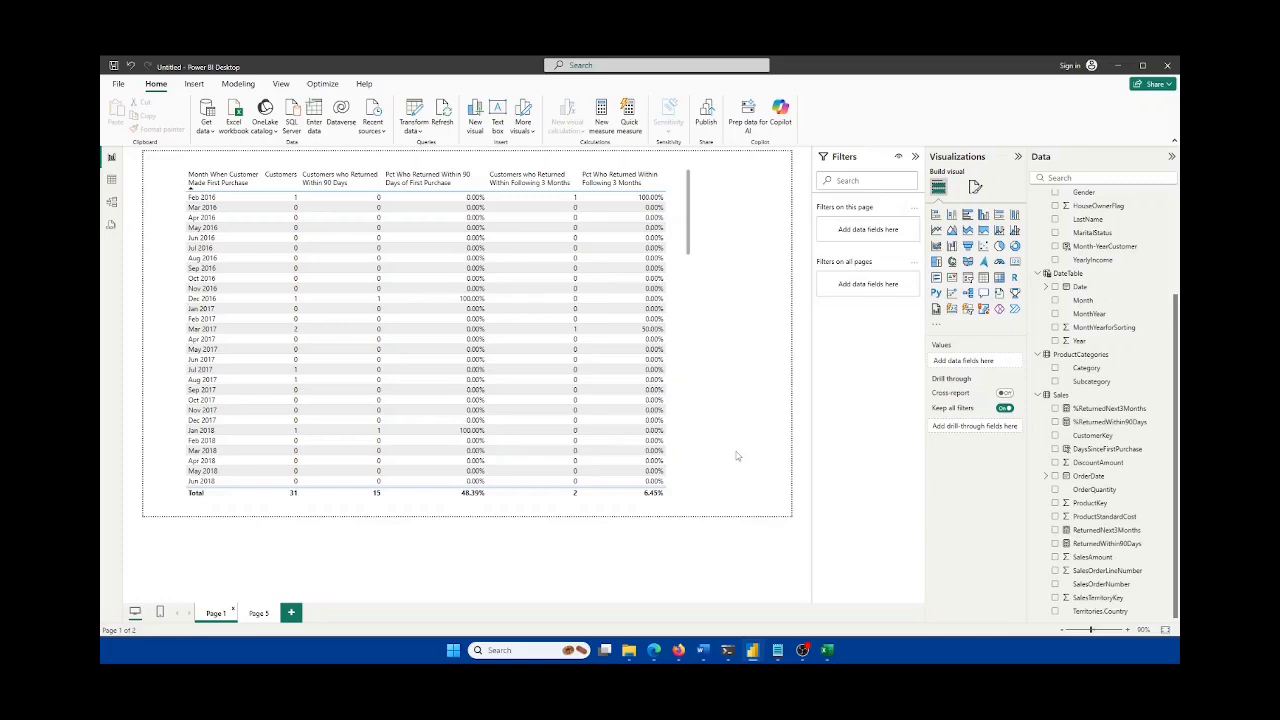
scroll(694, 376, "down", 20)
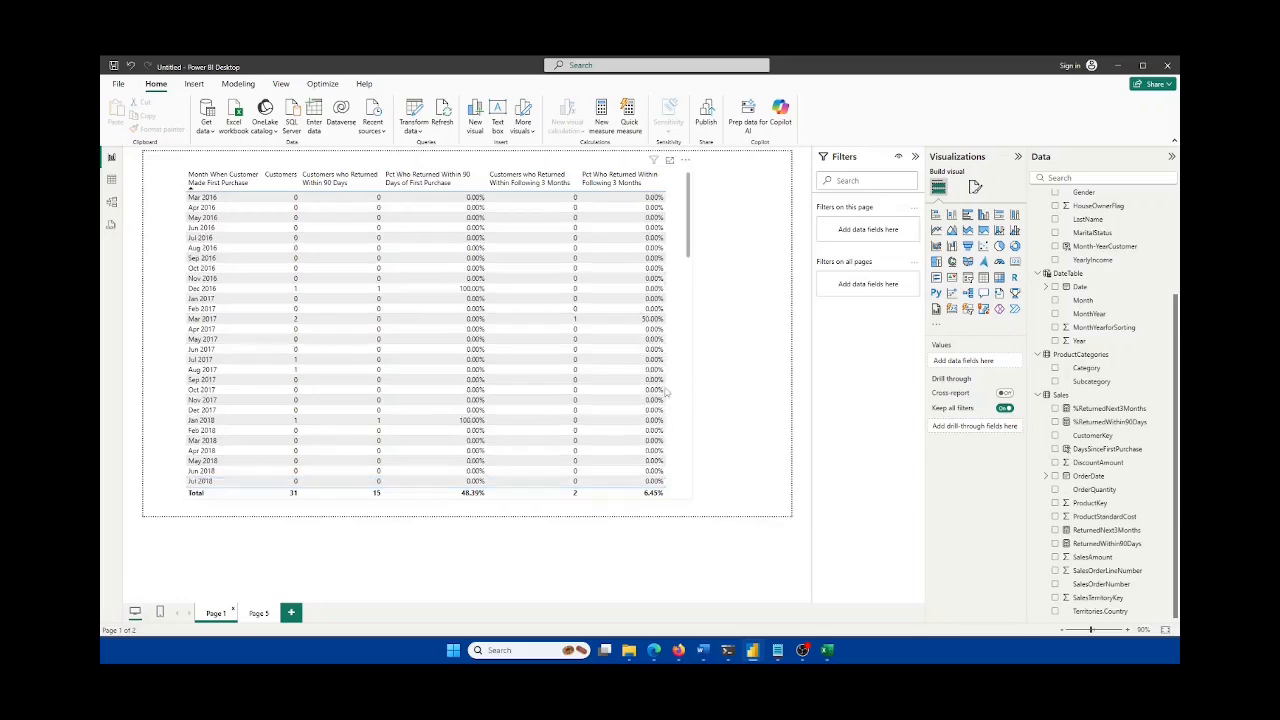
scroll(660, 390, "up", 20)
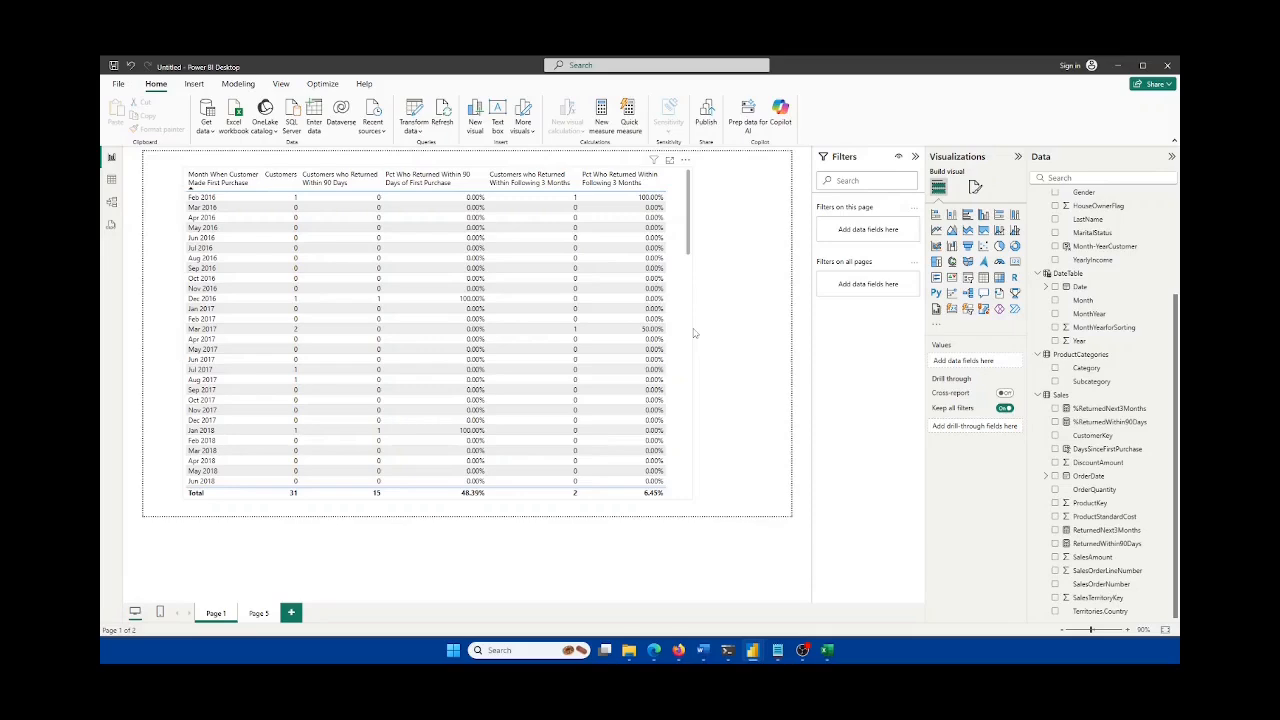
left_click(827, 650)
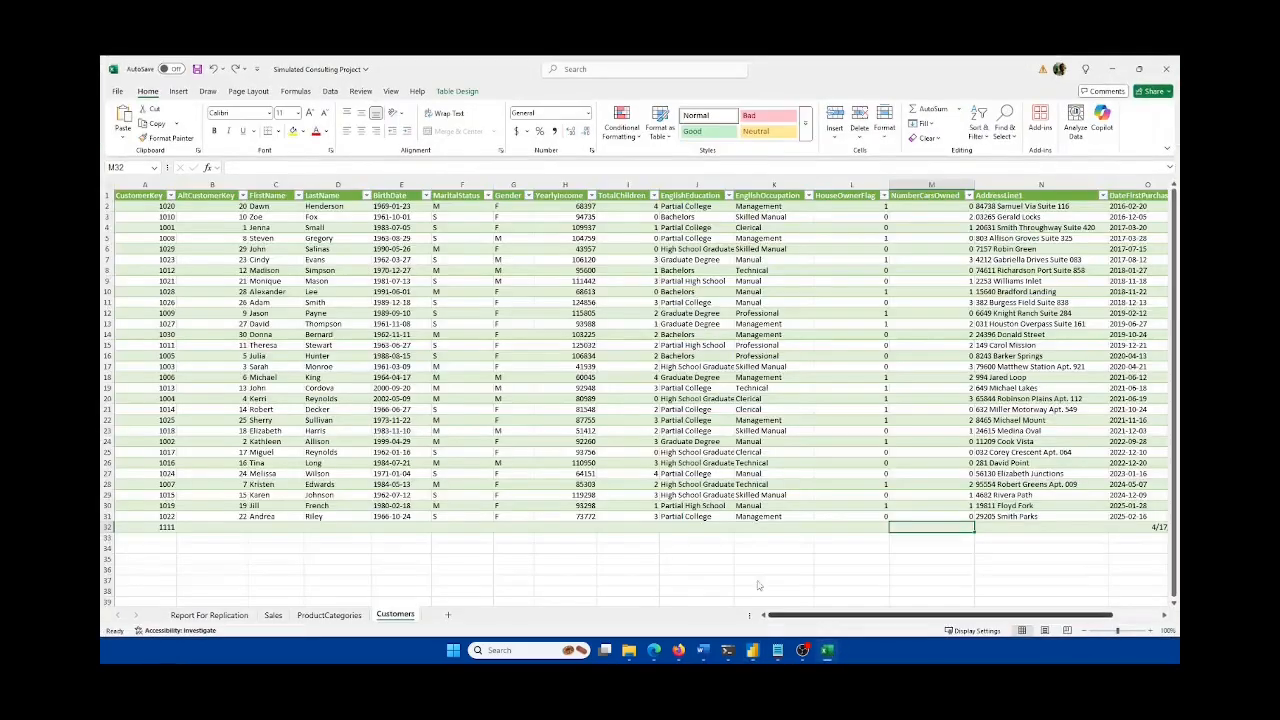
Step: Minimize the Simulated Consulting Project workbook in Excel
left_click(829, 651)
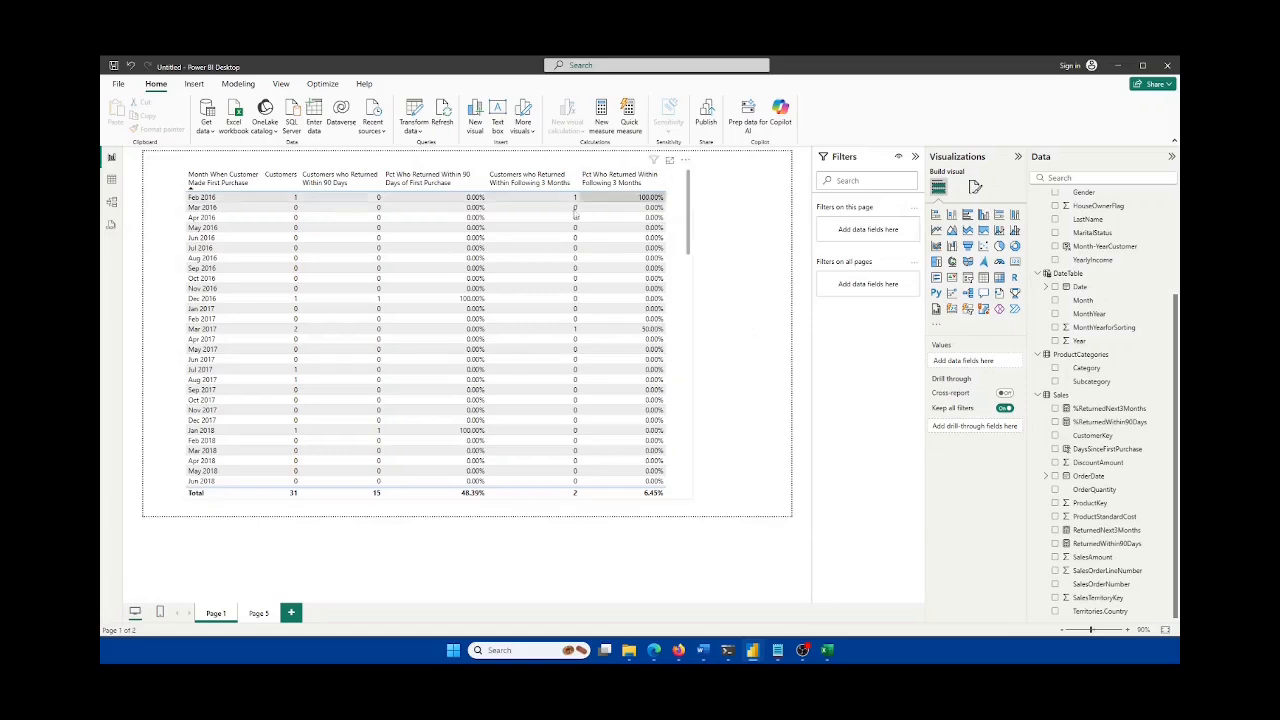
Step: Look over Document1's project brief, then switch to the Document3 write-up
mouse_move(703, 651)
left_click(684, 598)
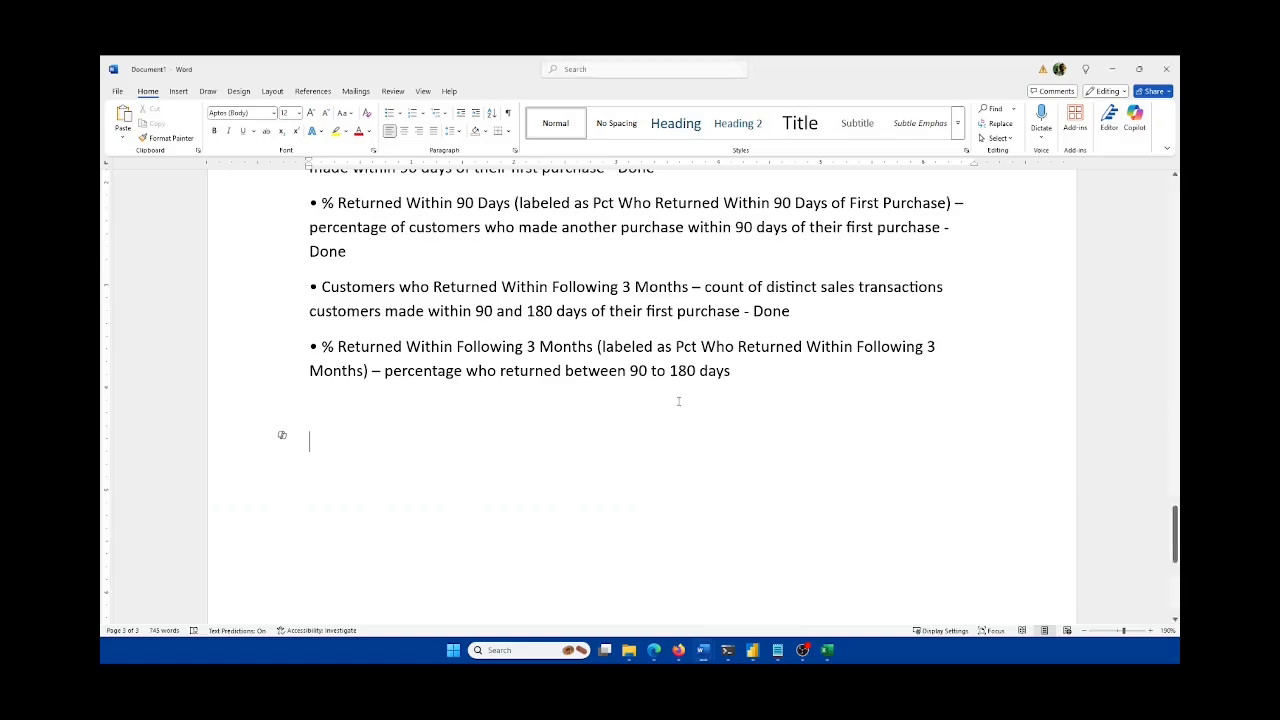
scroll(690, 420, "up", 15)
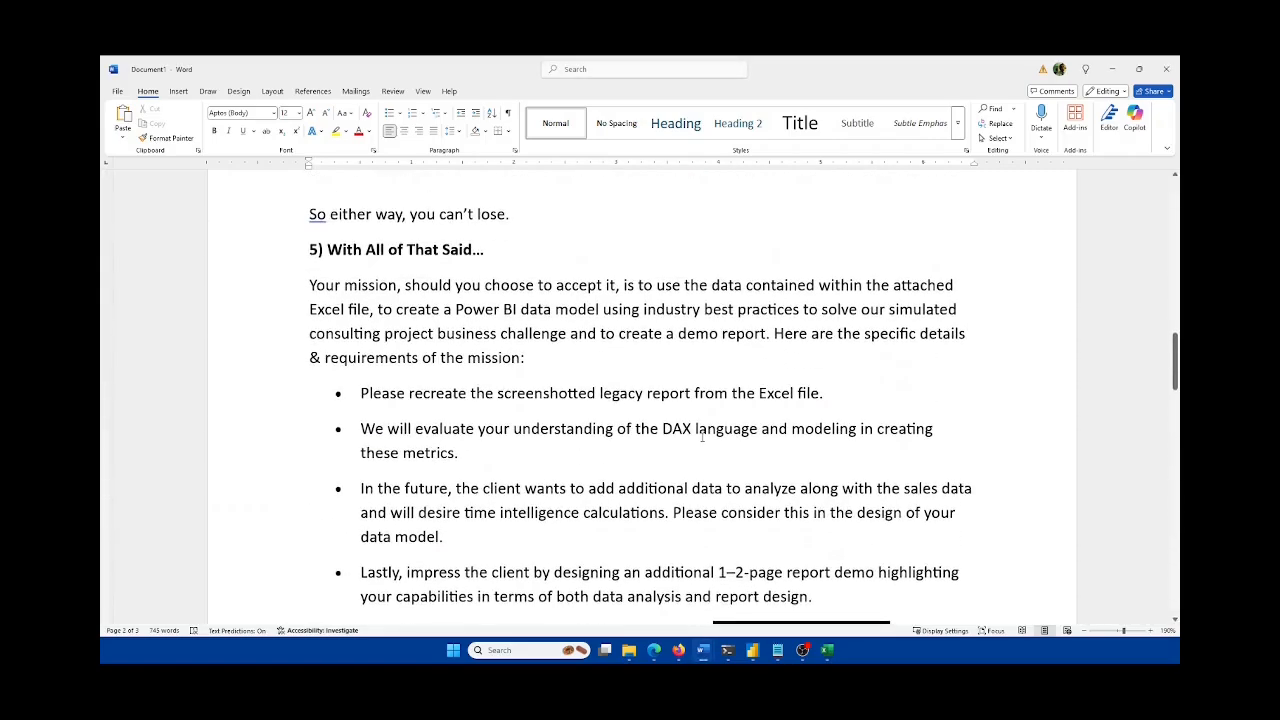
scroll(702, 436, "down", 6)
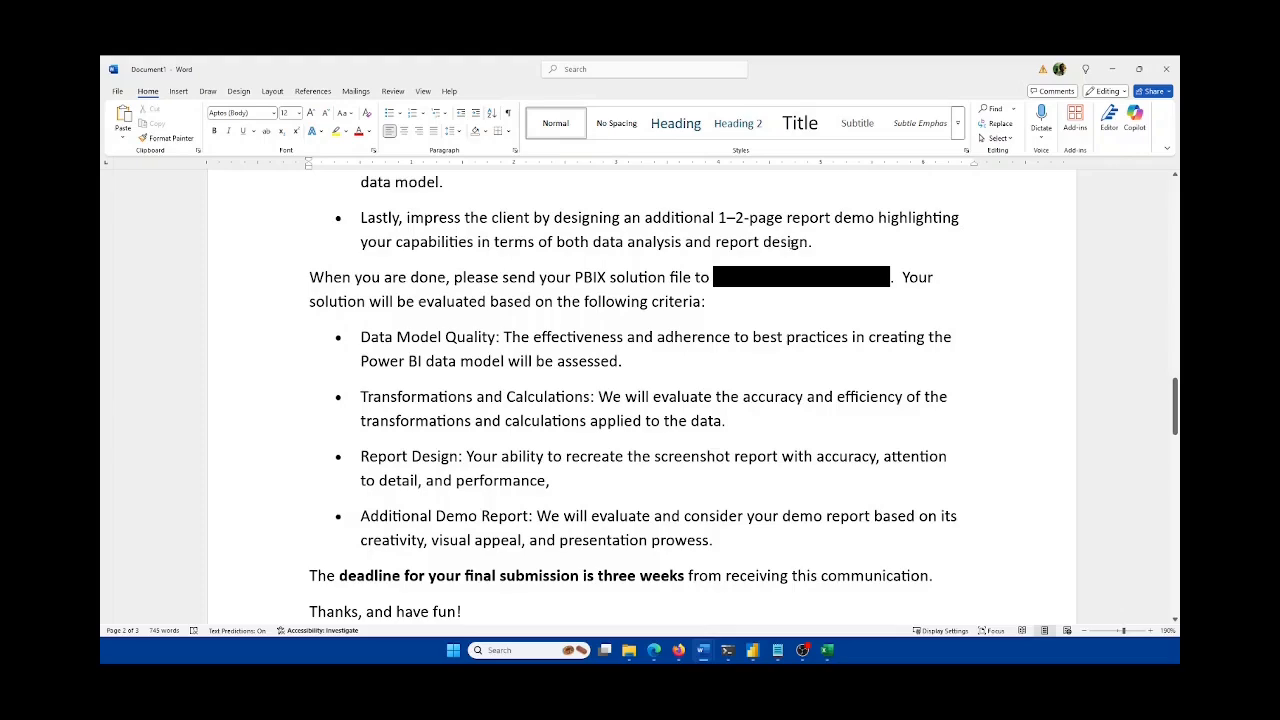
left_click(703, 650)
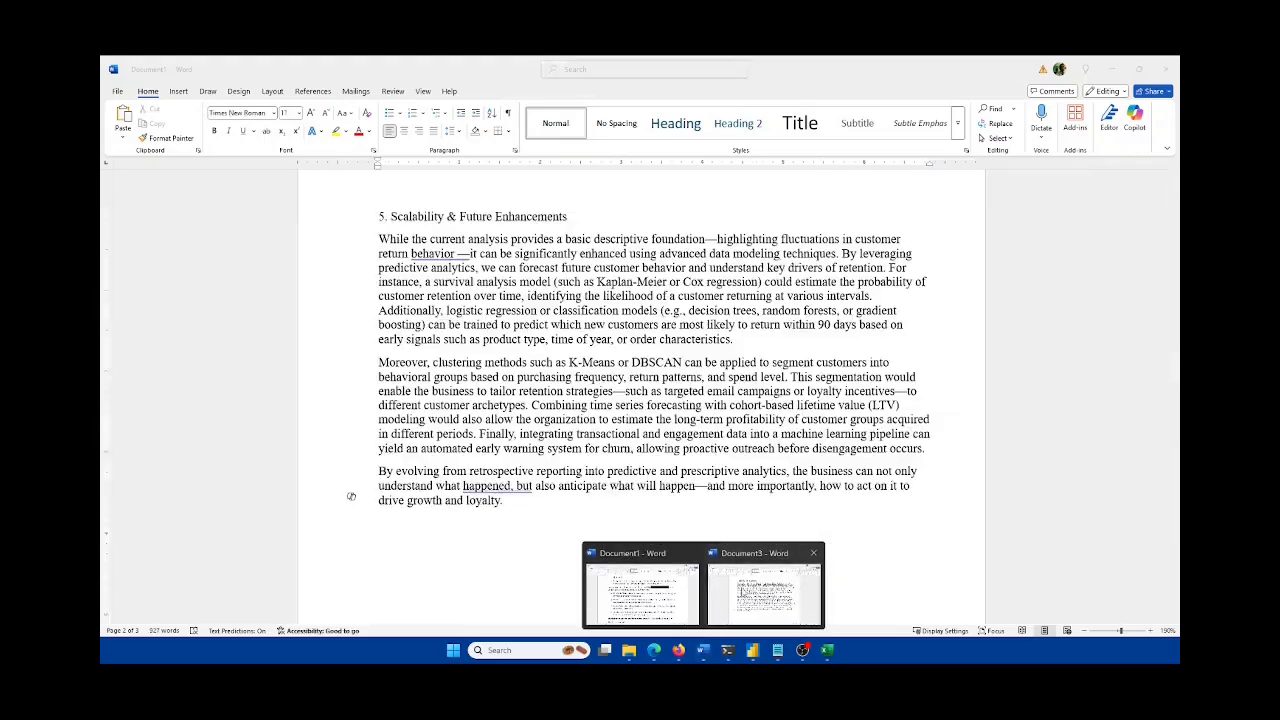
scroll(680, 405, "up", 20)
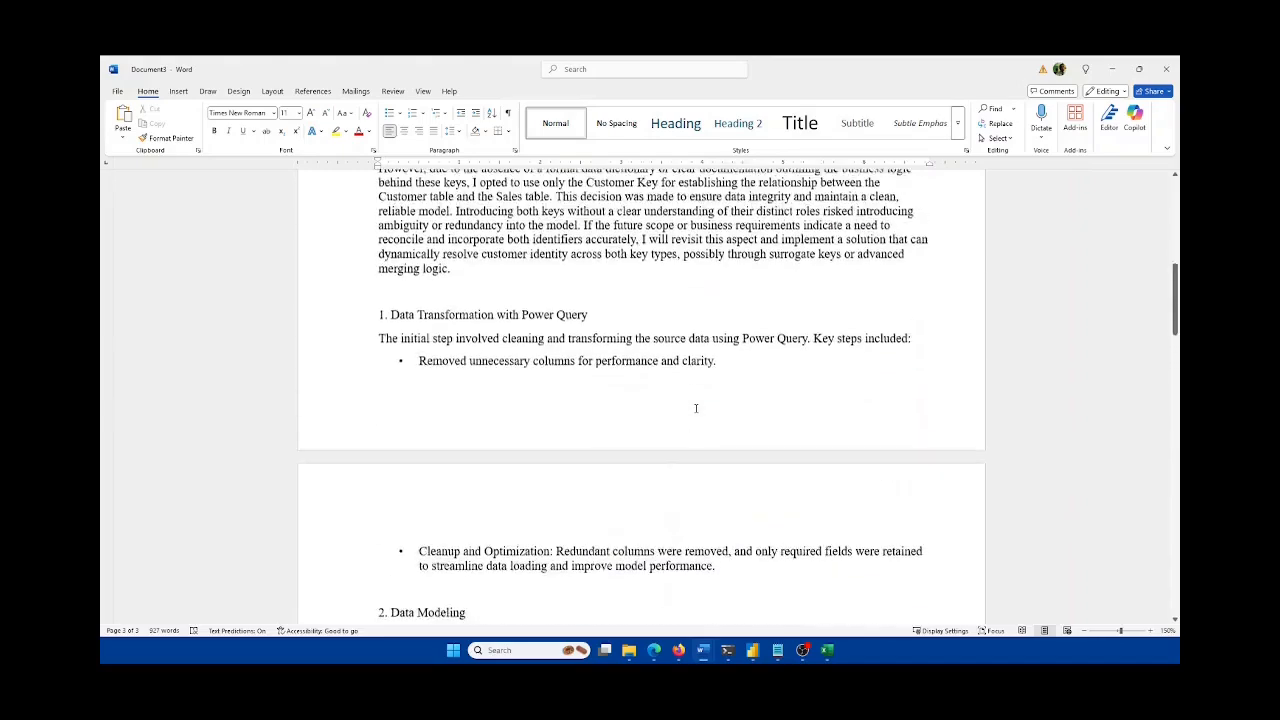
scroll(696, 408, "up", 12)
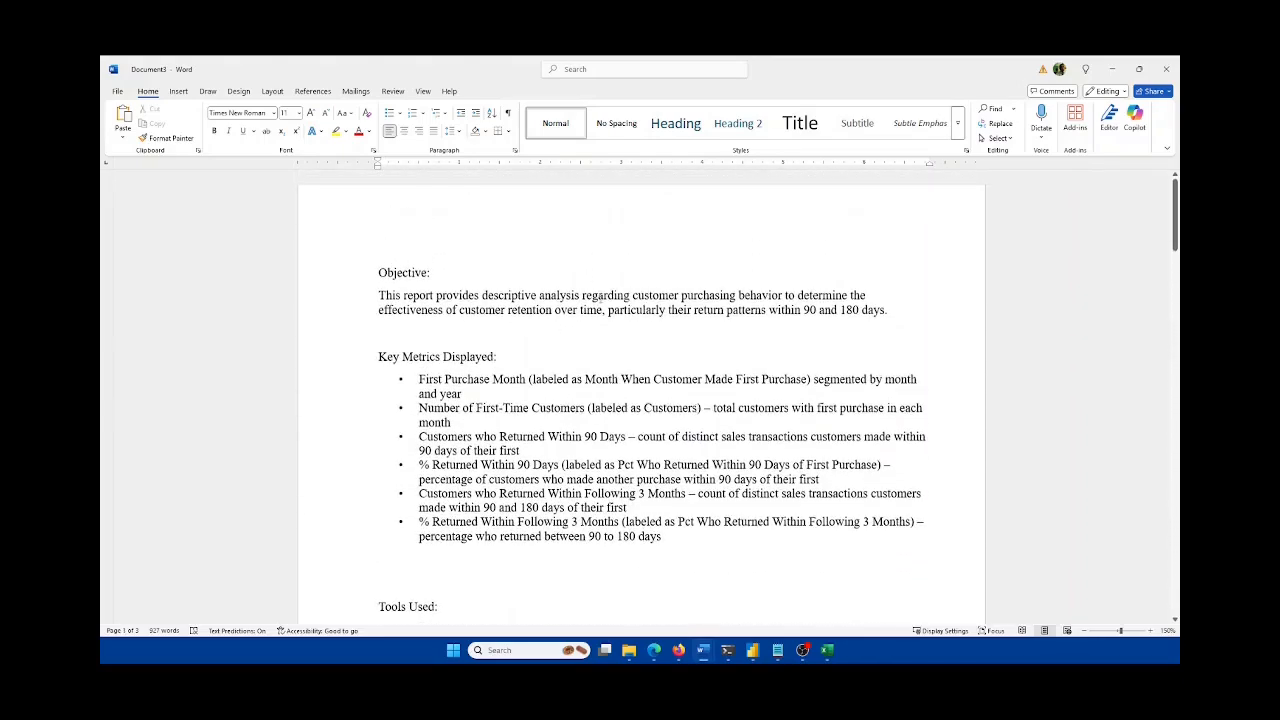
scroll(562, 361, "down", 2)
scroll(562, 361, "up", 1)
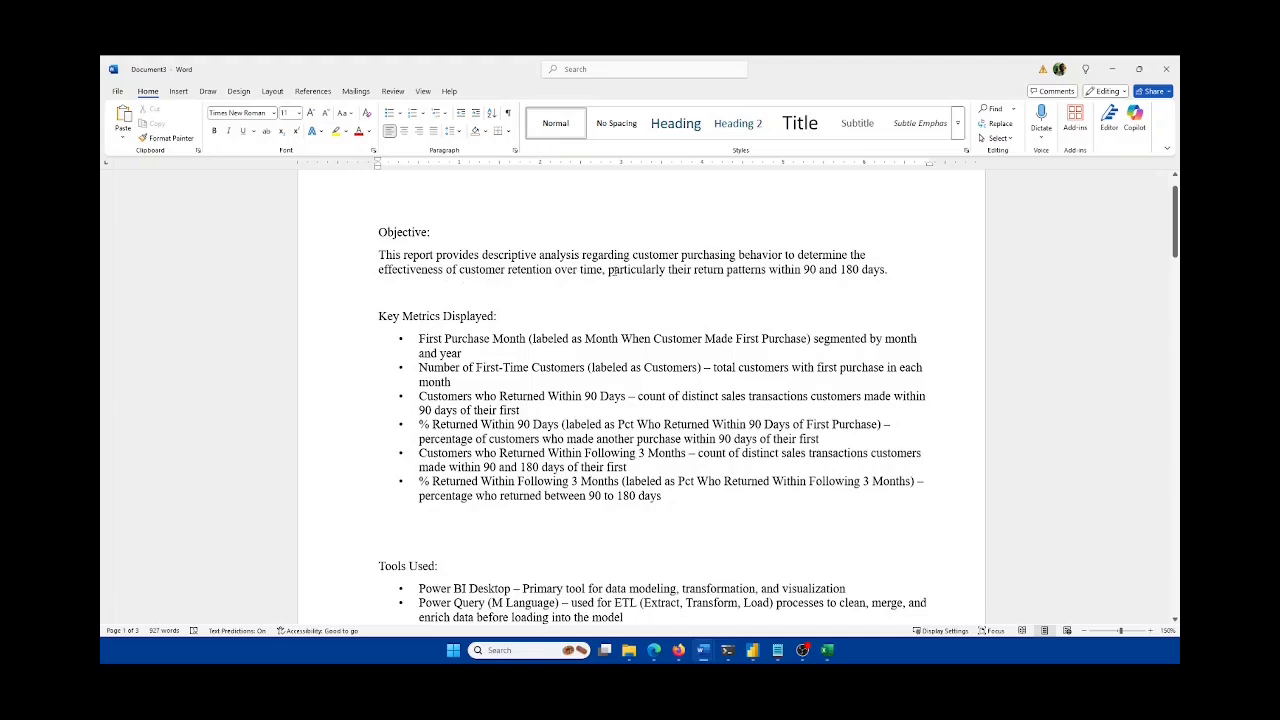
left_click(610, 270)
key("ctrl+shift+Right")
key("ctrl+shift+Right")
key("ctrl+shift+Right")
key("ctrl+shift+Right")
key("ctrl+shift+Right")
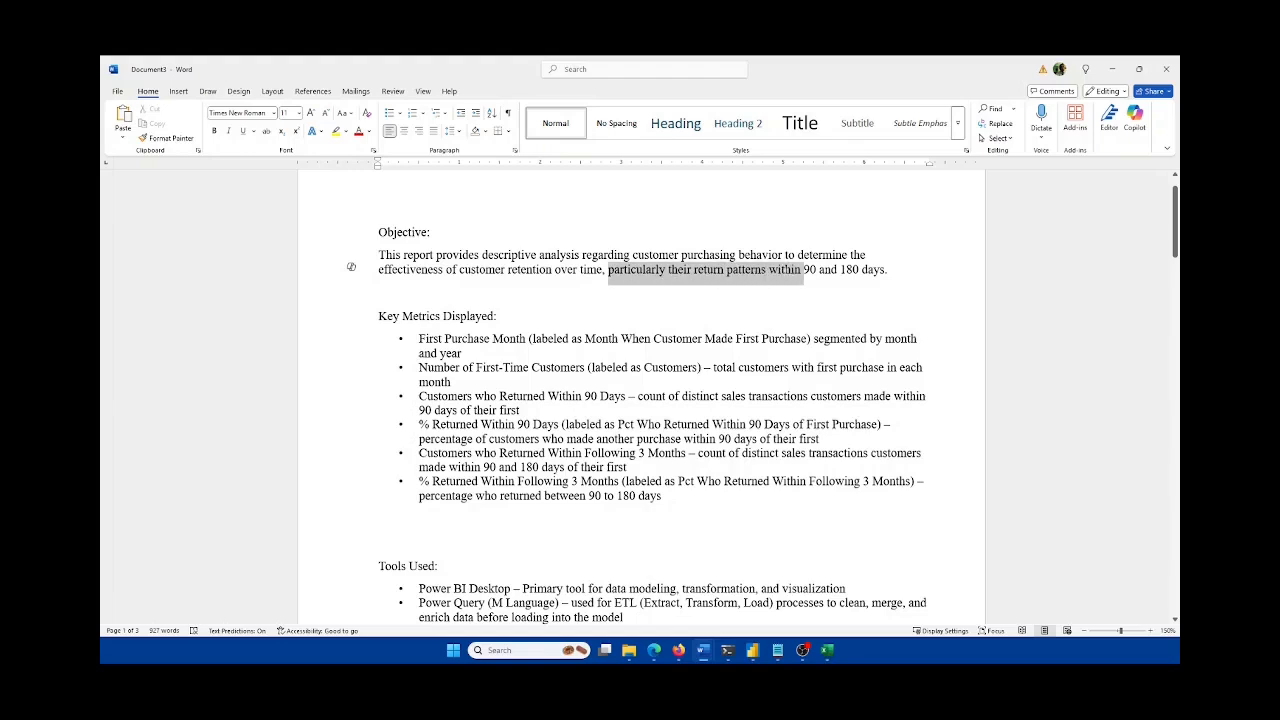
key("ctrl+shift+Right")
key("ctrl+shift+Right")
key("ctrl+shift+Right")
key("ctrl+shift+Right")
key("ctrl+shift+Right")
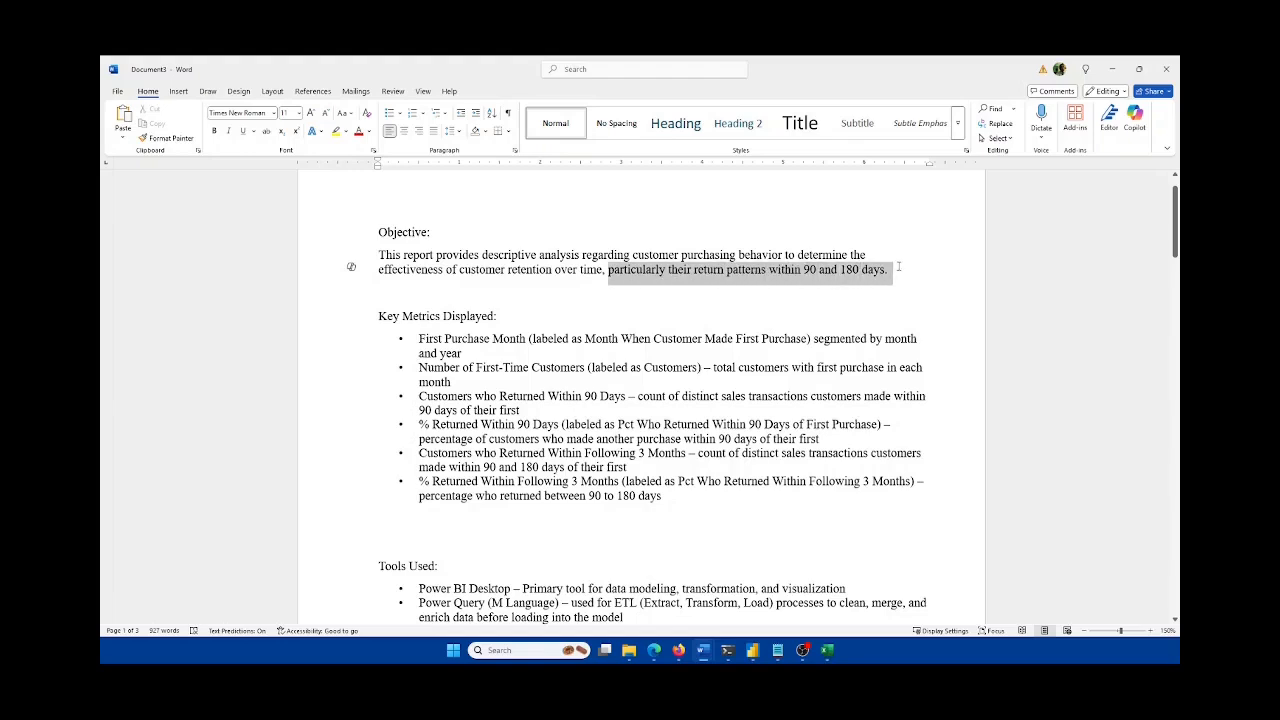
left_click(498, 396)
scroll(495, 390, "down", 1)
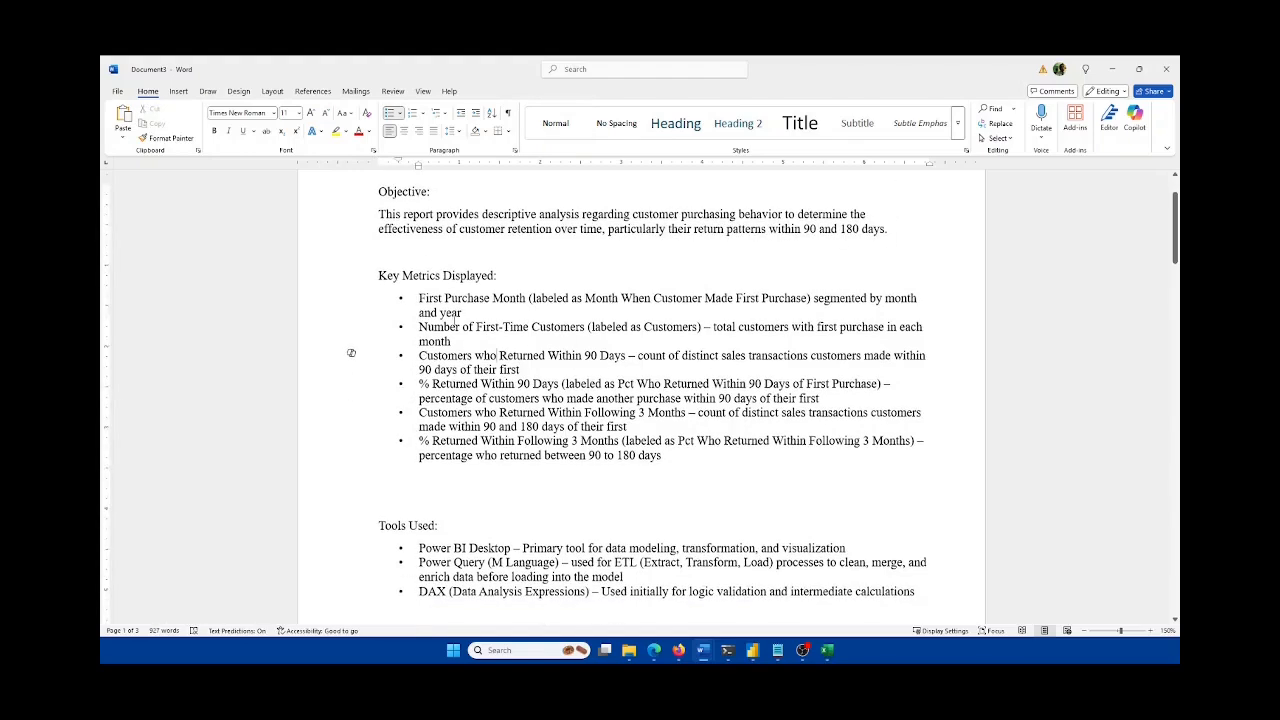
left_click_drag(351, 453, 351, 295)
scroll(770, 393, "down", 4)
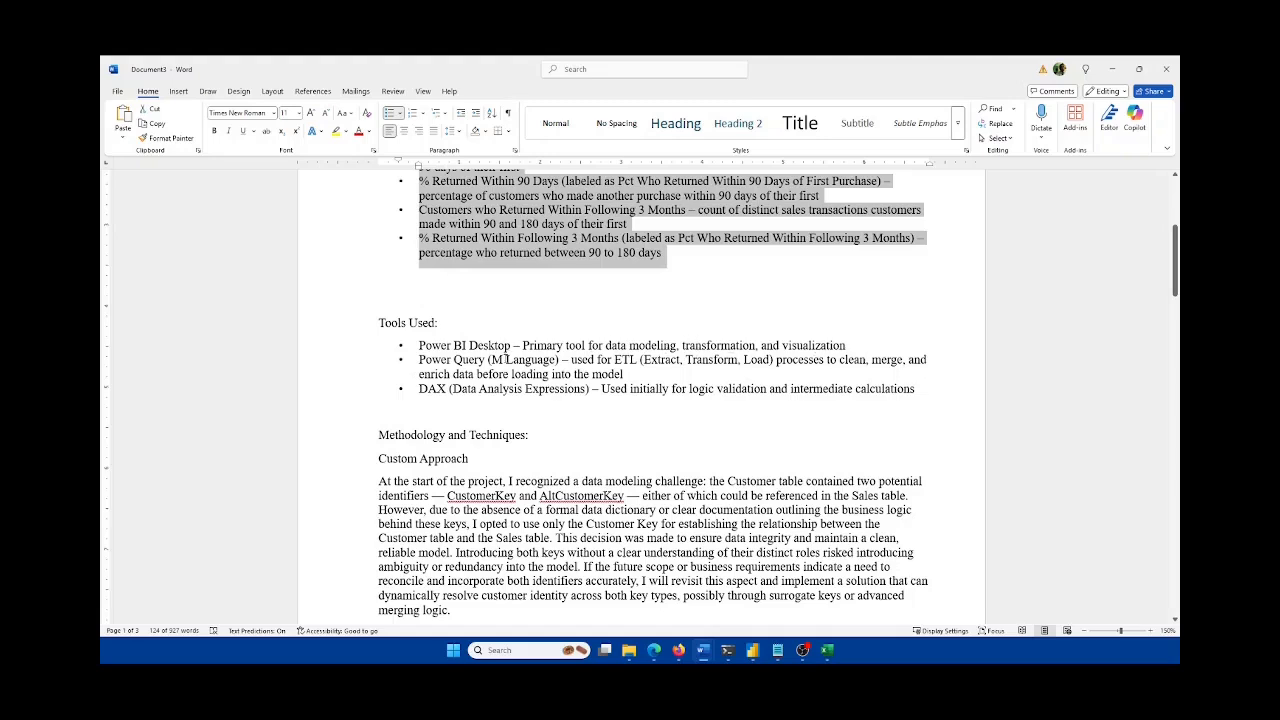
left_click(505, 358)
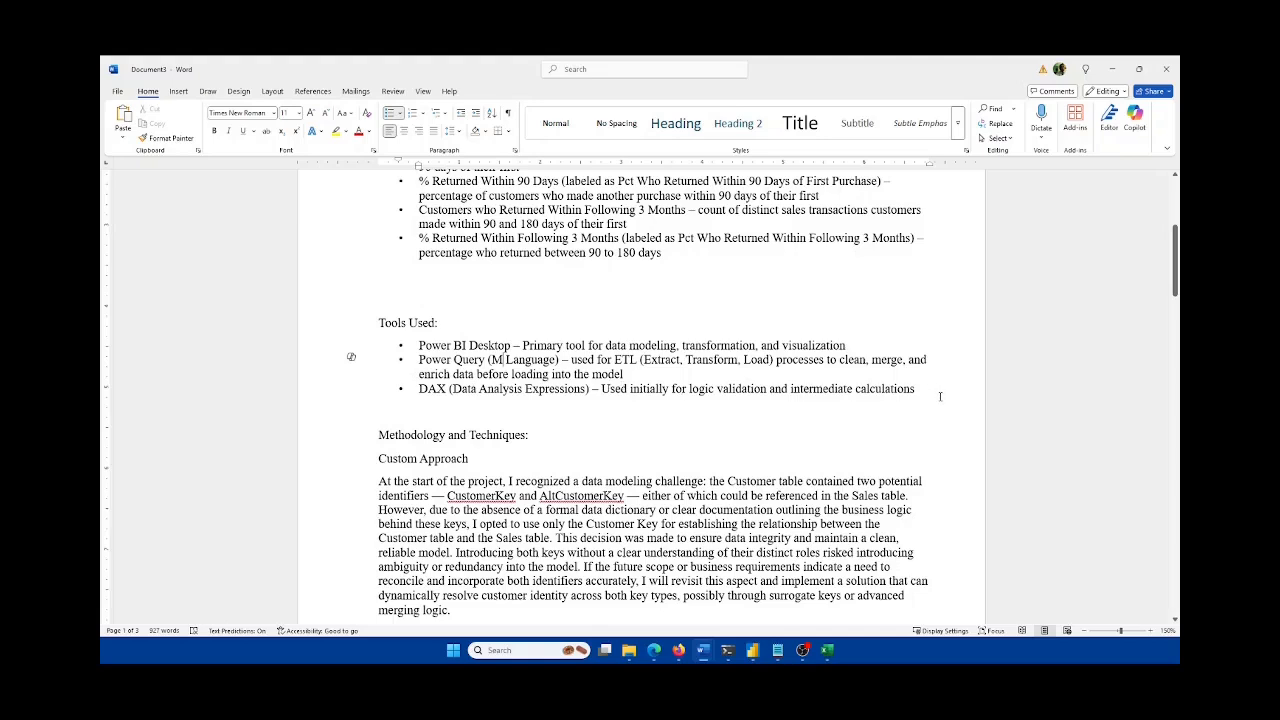
scroll(939, 396, "down", 3)
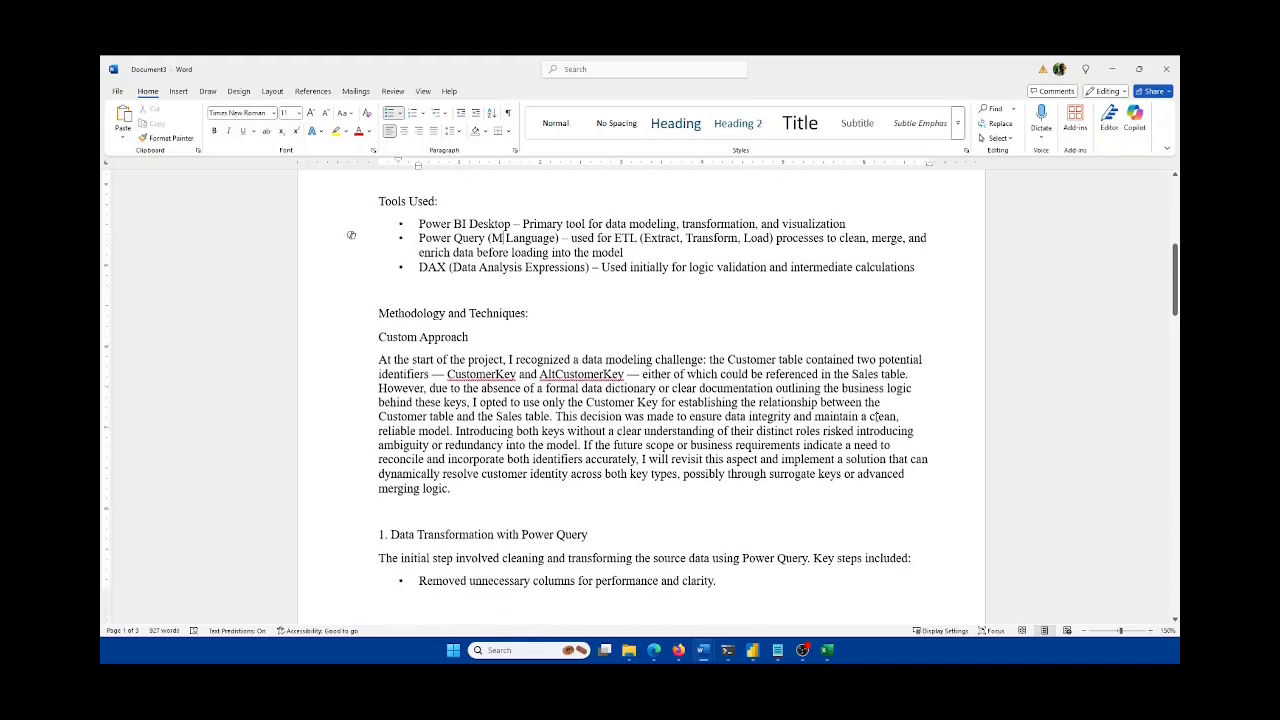
scroll(877, 416, "down", 2)
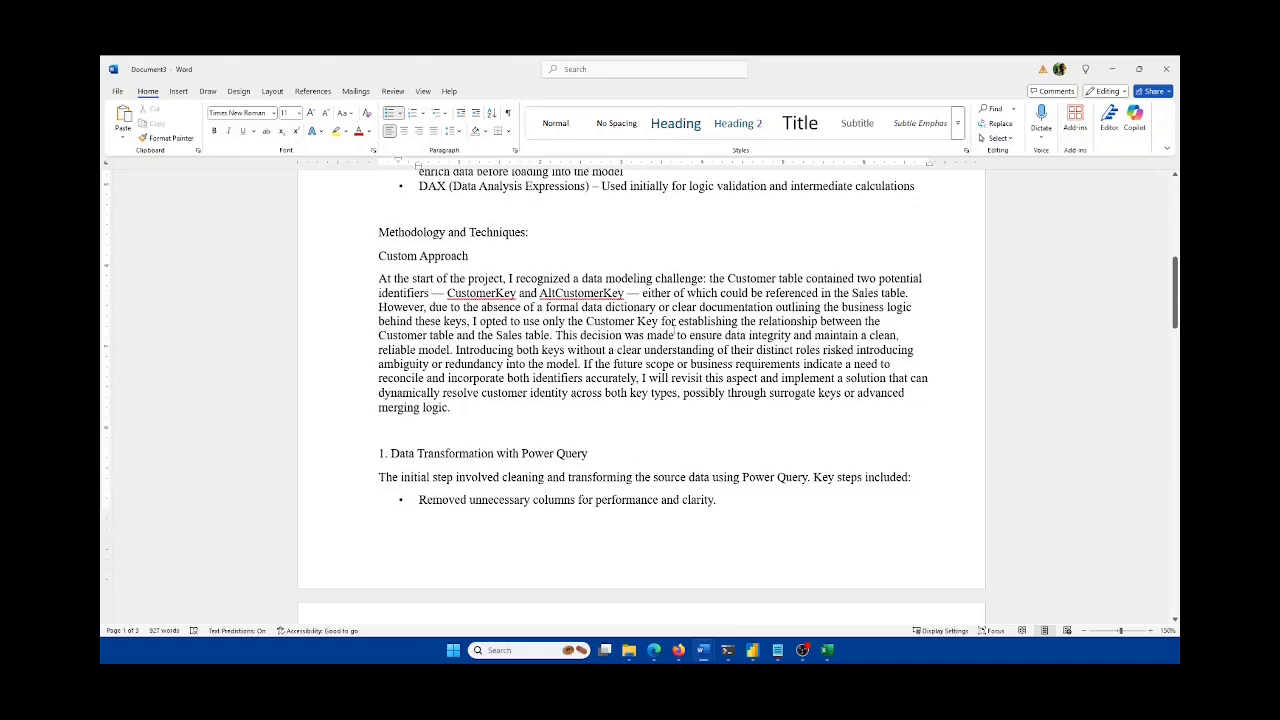
scroll(693, 325, "up", 3)
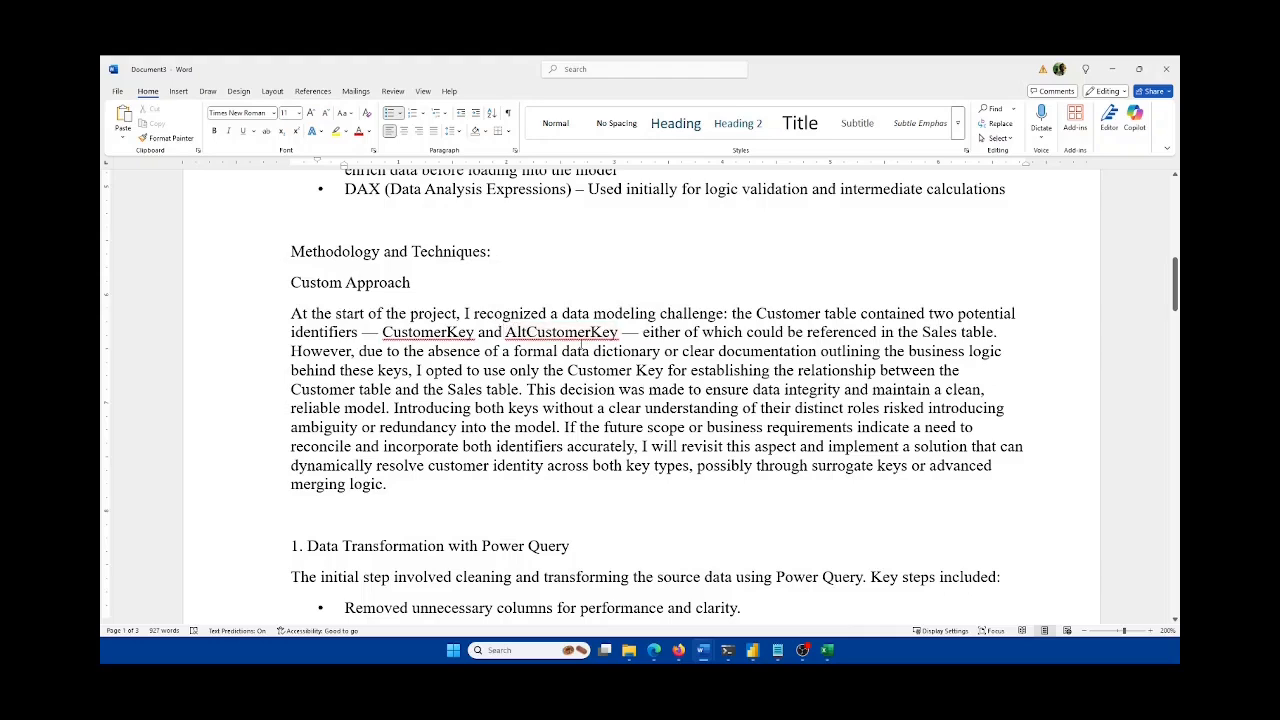
double_click(428, 332)
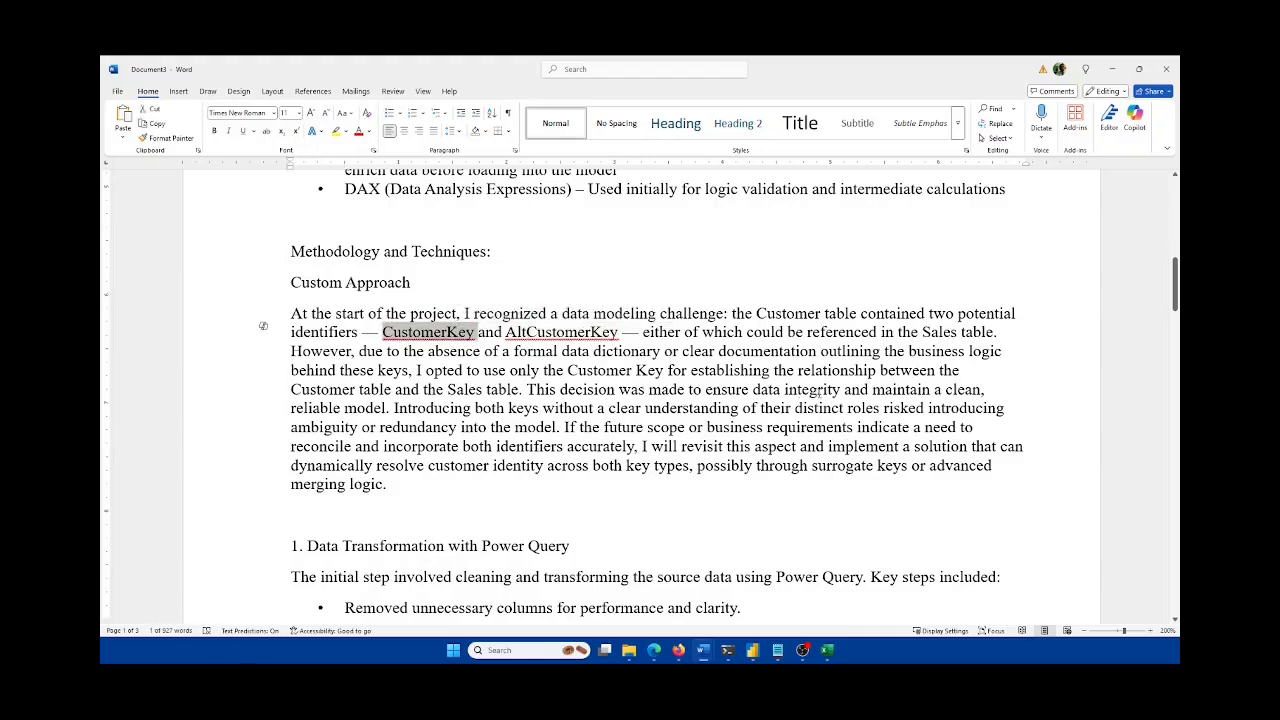
left_click_drag(388, 407, 556, 427)
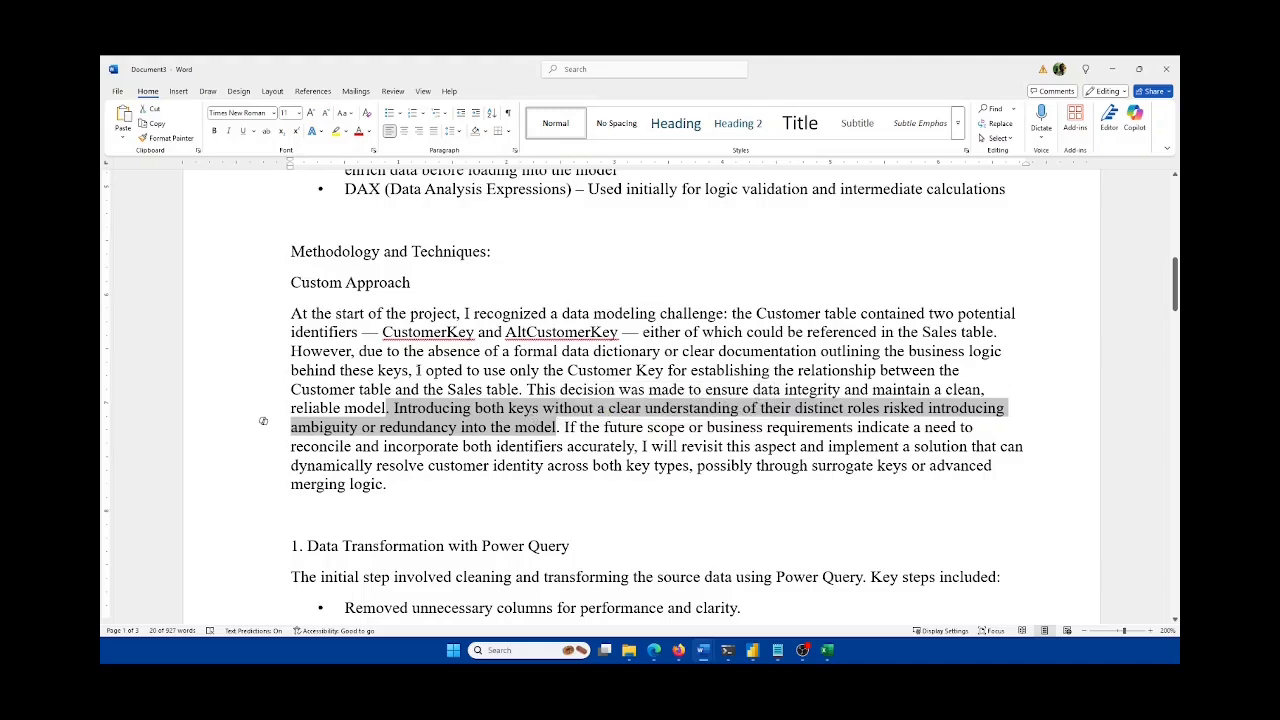
left_click_drag(417, 370, 520, 389)
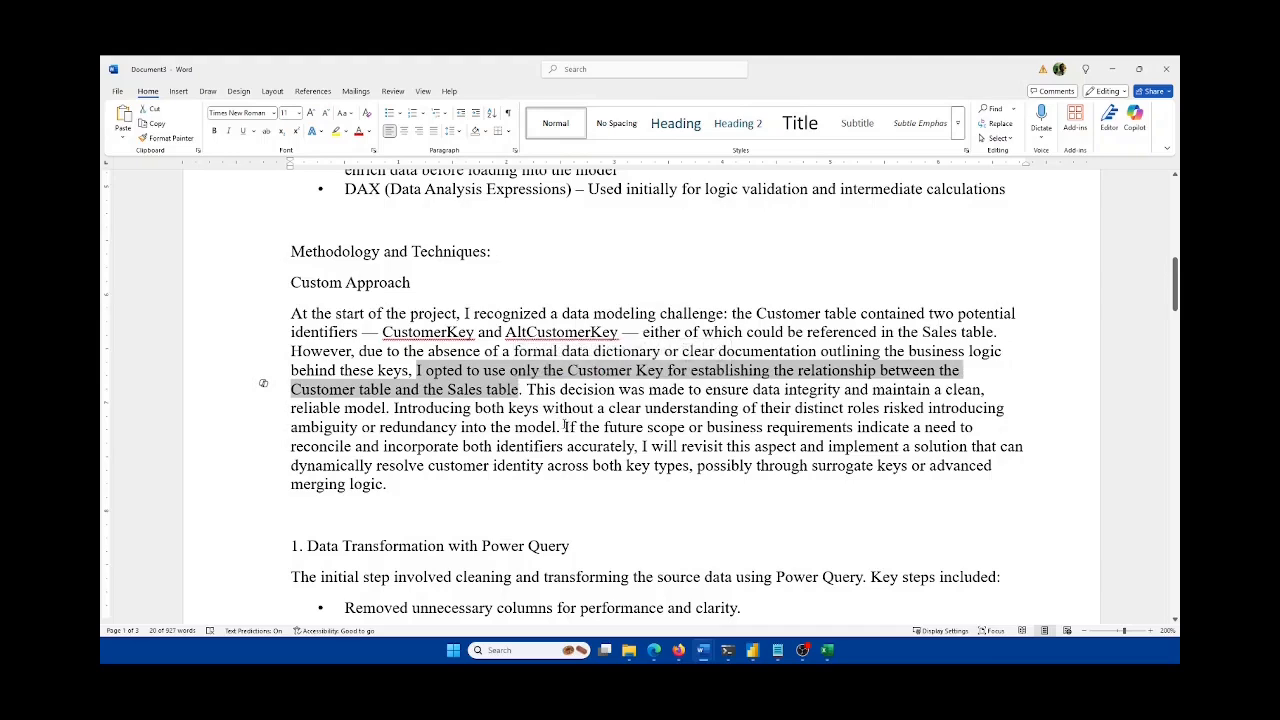
left_click_drag(565, 427, 1014, 476)
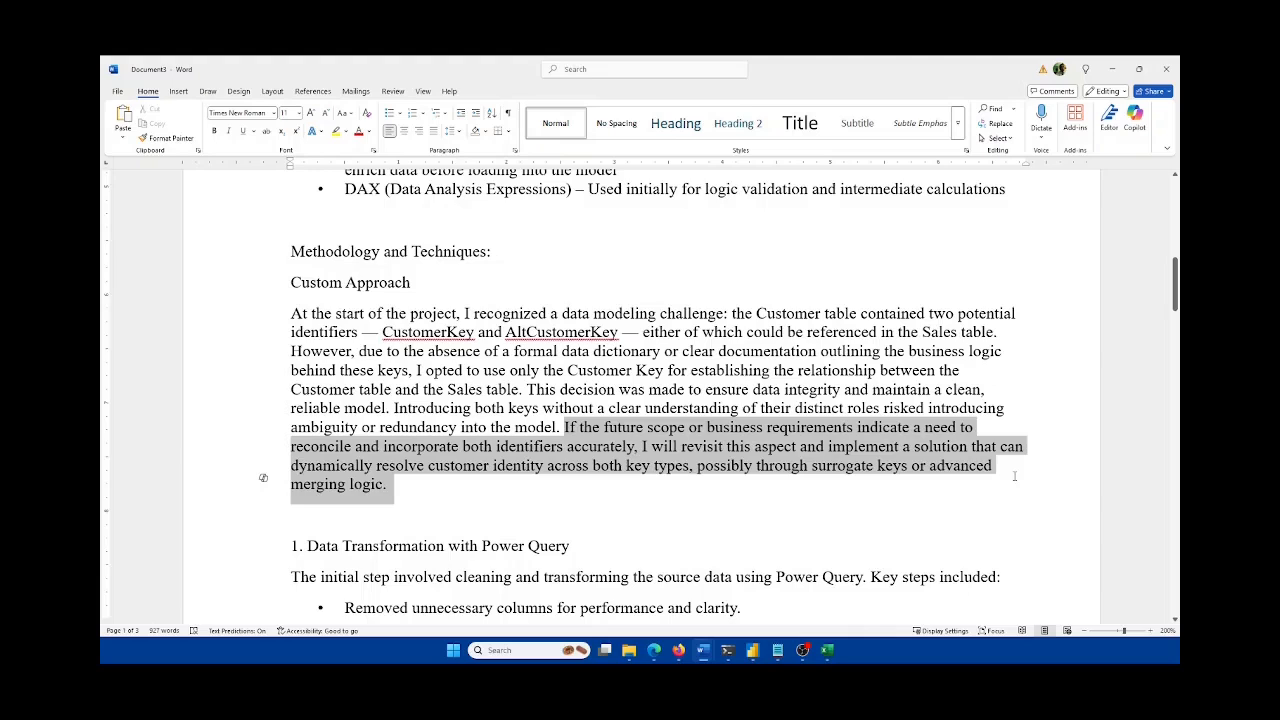
left_click_drag(1014, 476, 1014, 476)
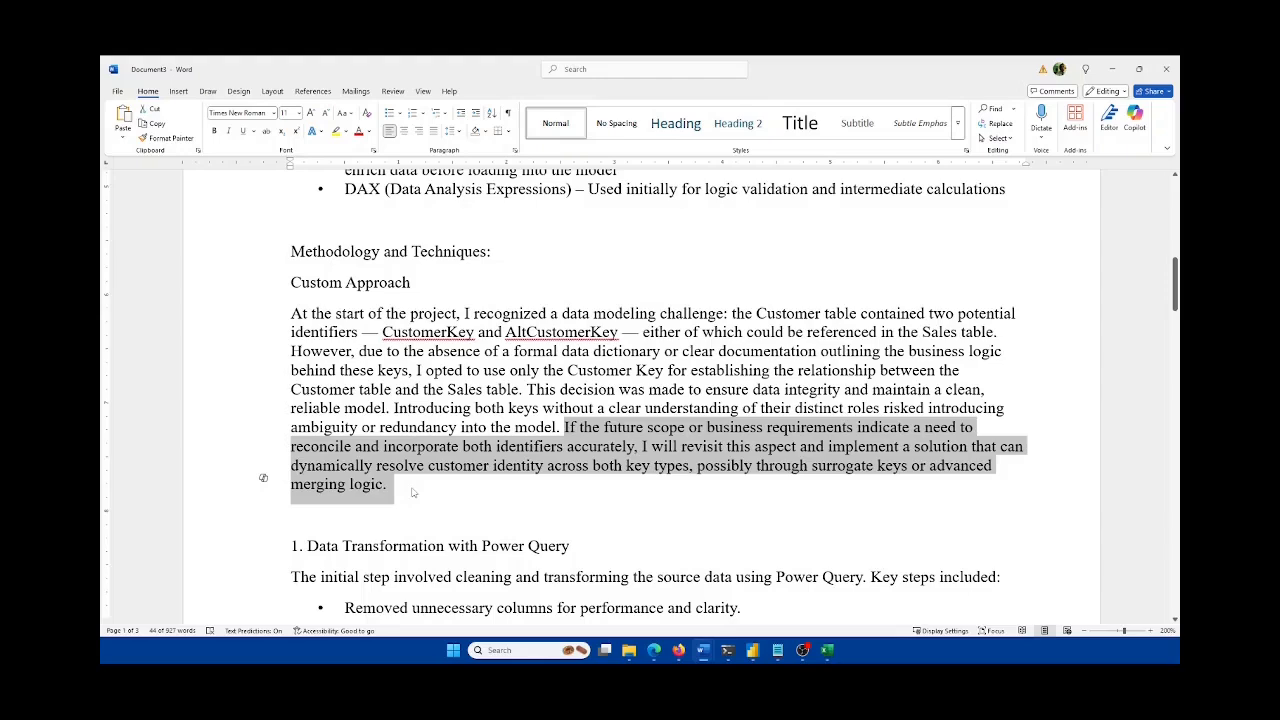
left_click(413, 492)
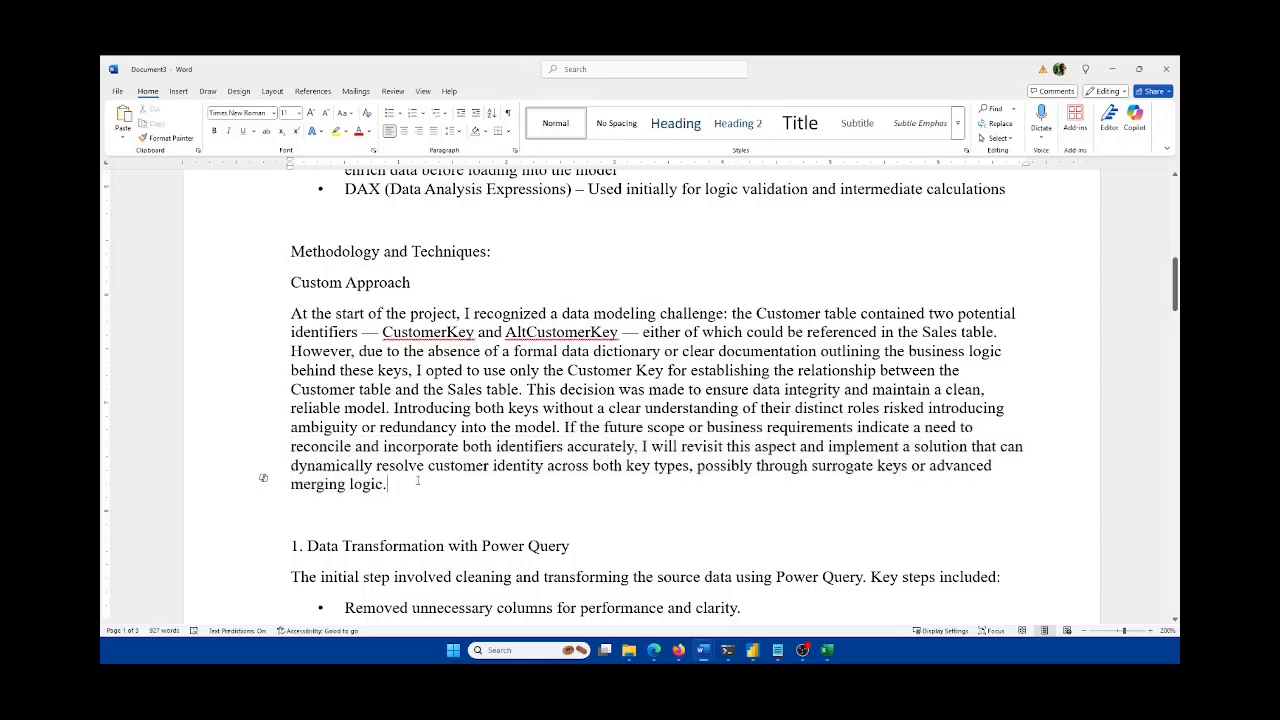
scroll(417, 481, "down", 3)
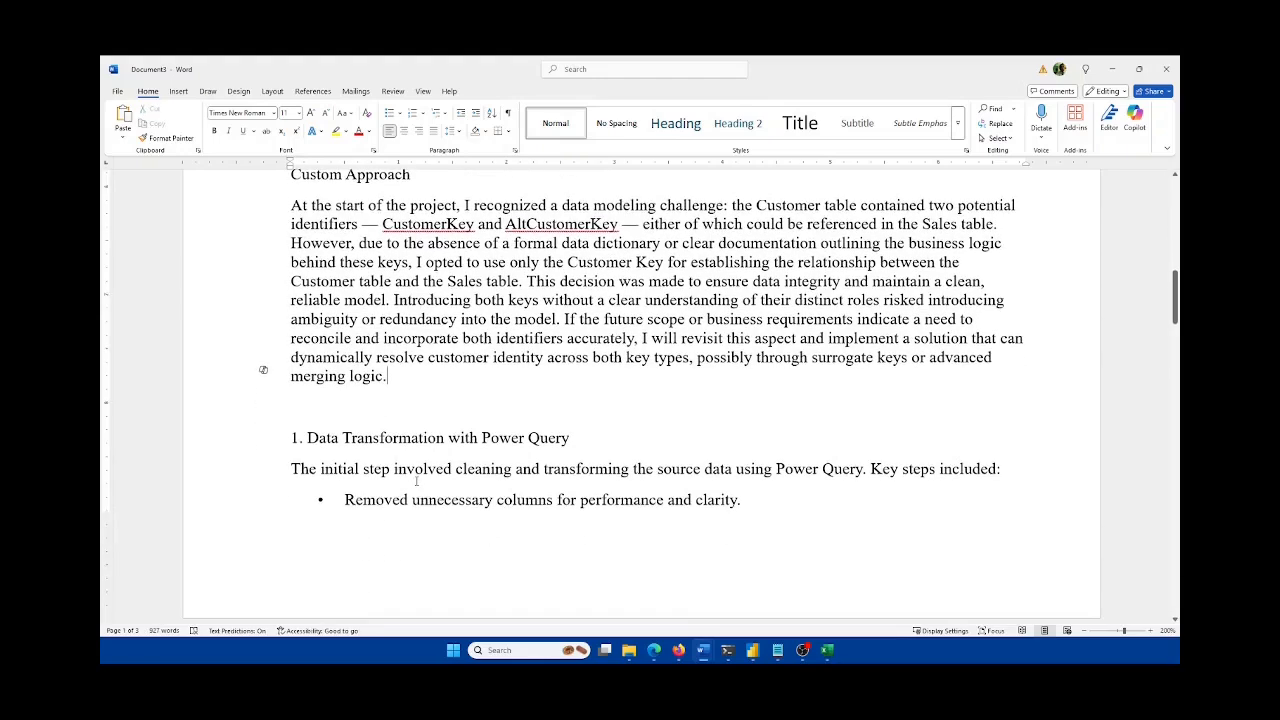
scroll(416, 481, "down", 1)
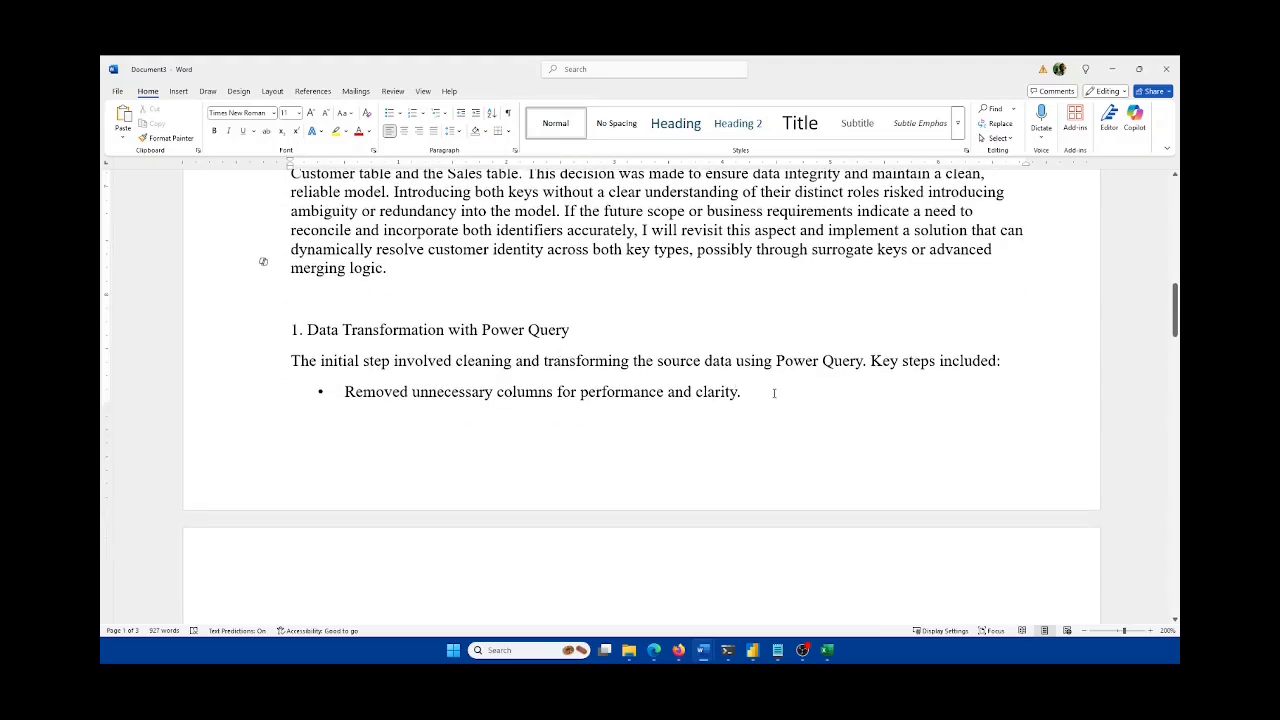
left_click_drag(770, 391, 344, 391)
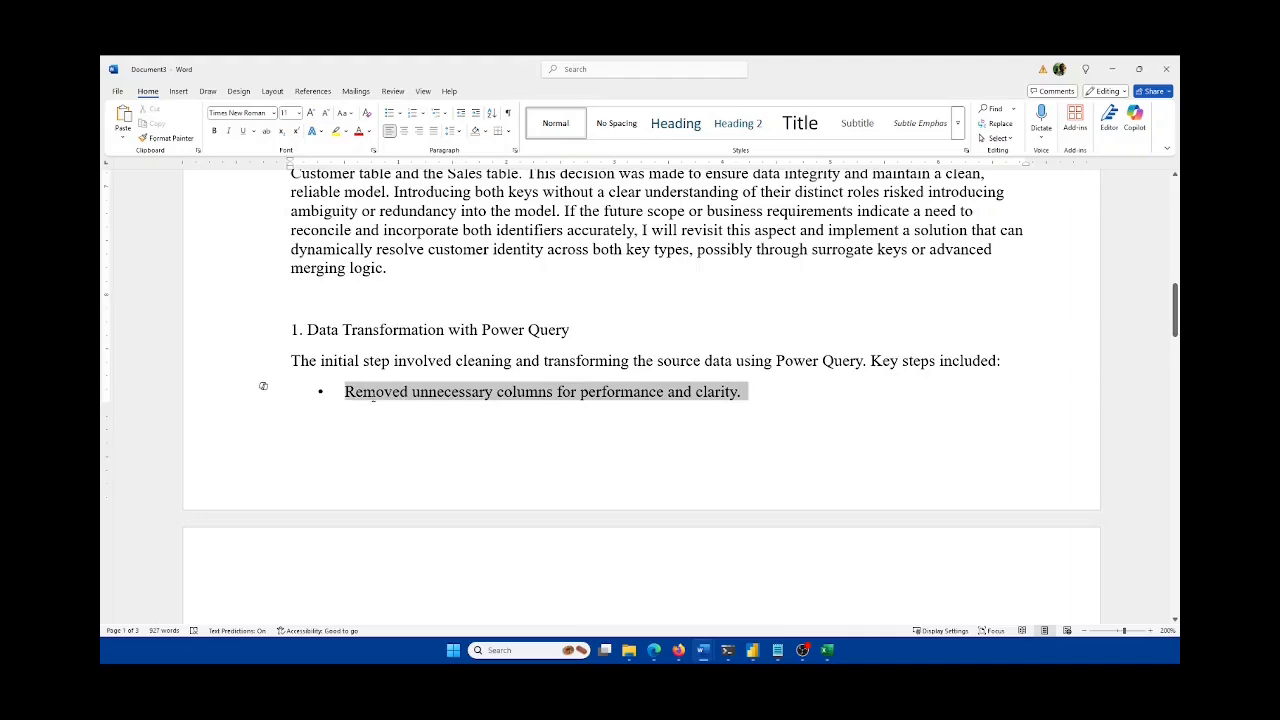
scroll(454, 407, "down", 4)
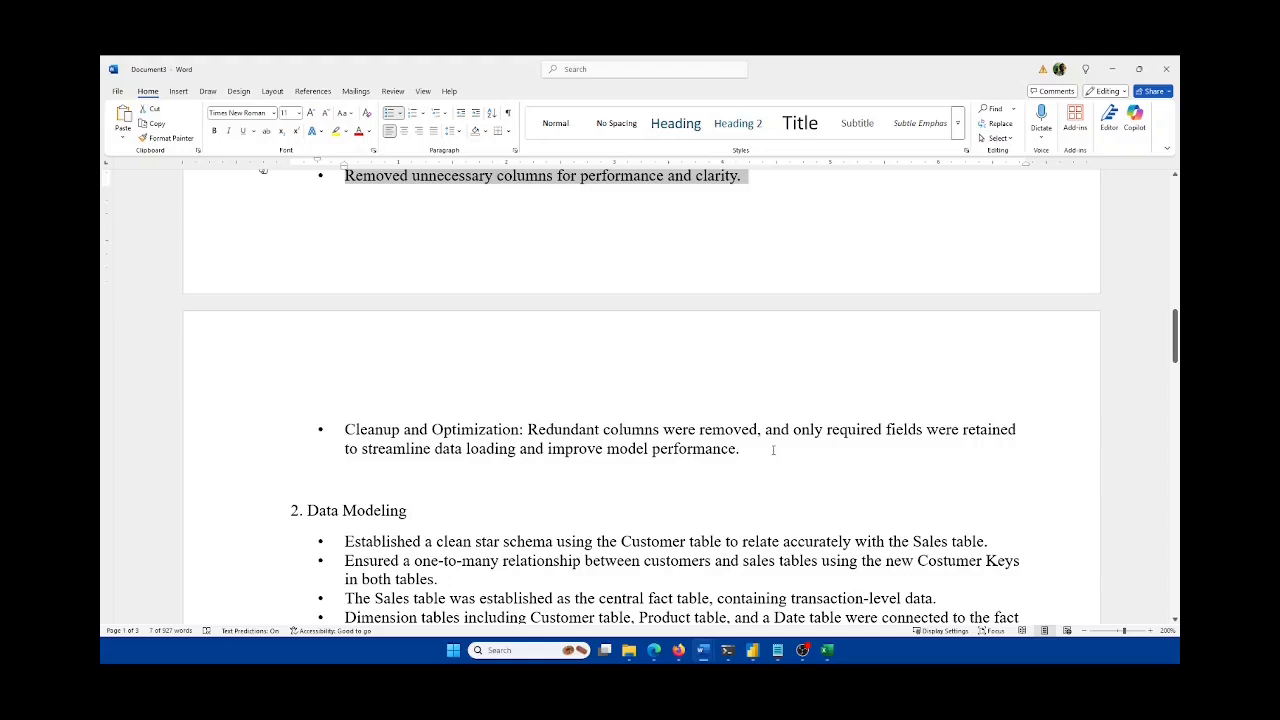
left_click(762, 447)
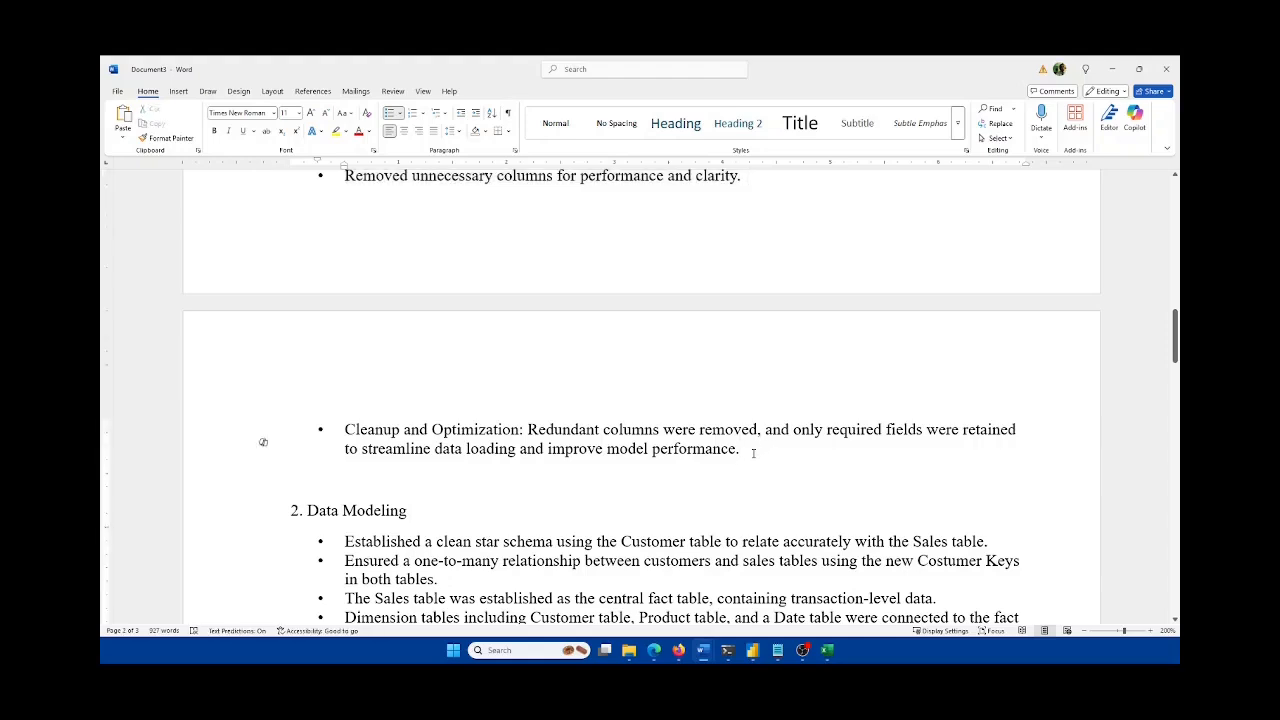
left_click_drag(754, 451, 266, 212)
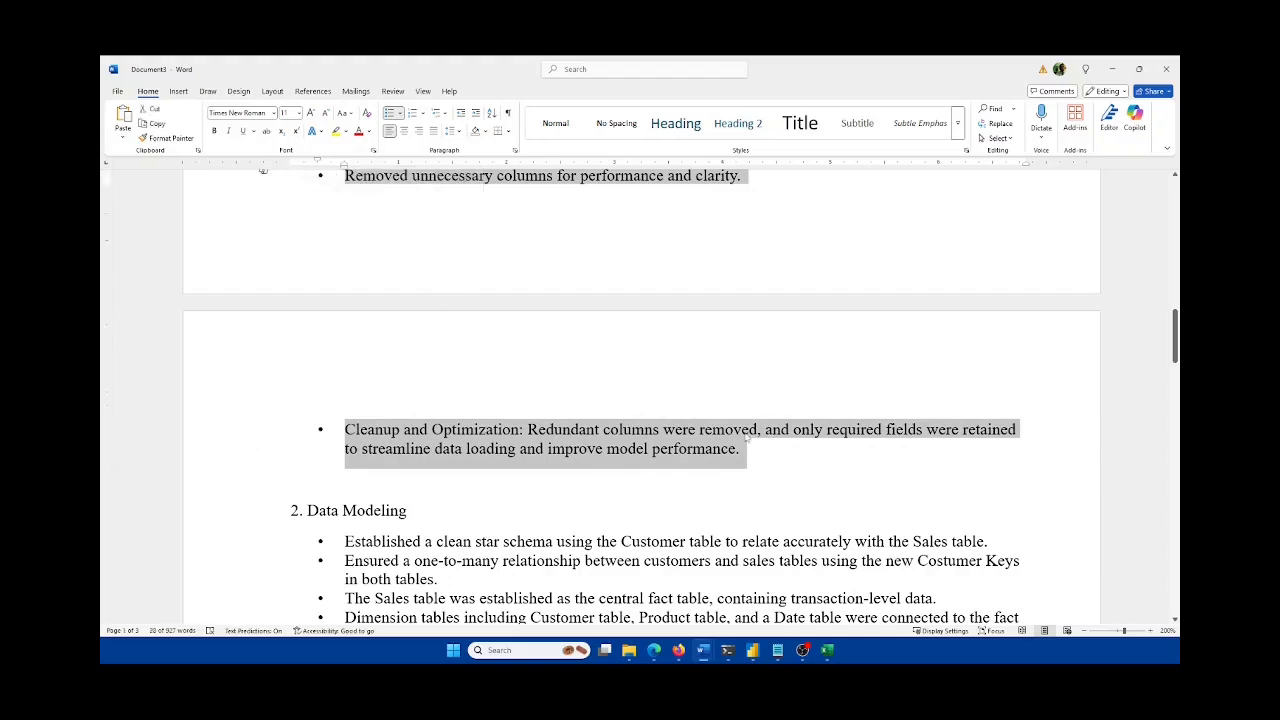
scroll(700, 392, "up", 1)
scroll(704, 442, "up", 1)
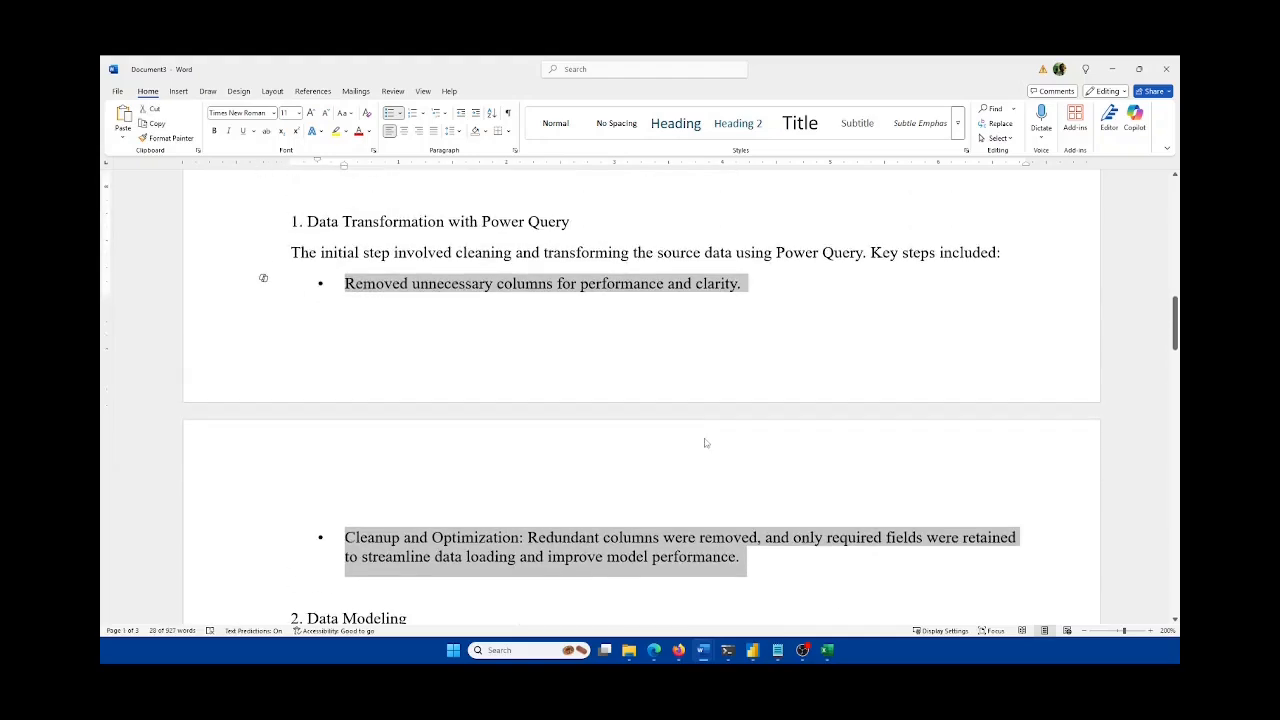
scroll(706, 445, "down", 2)
scroll(707, 448, "down", 3)
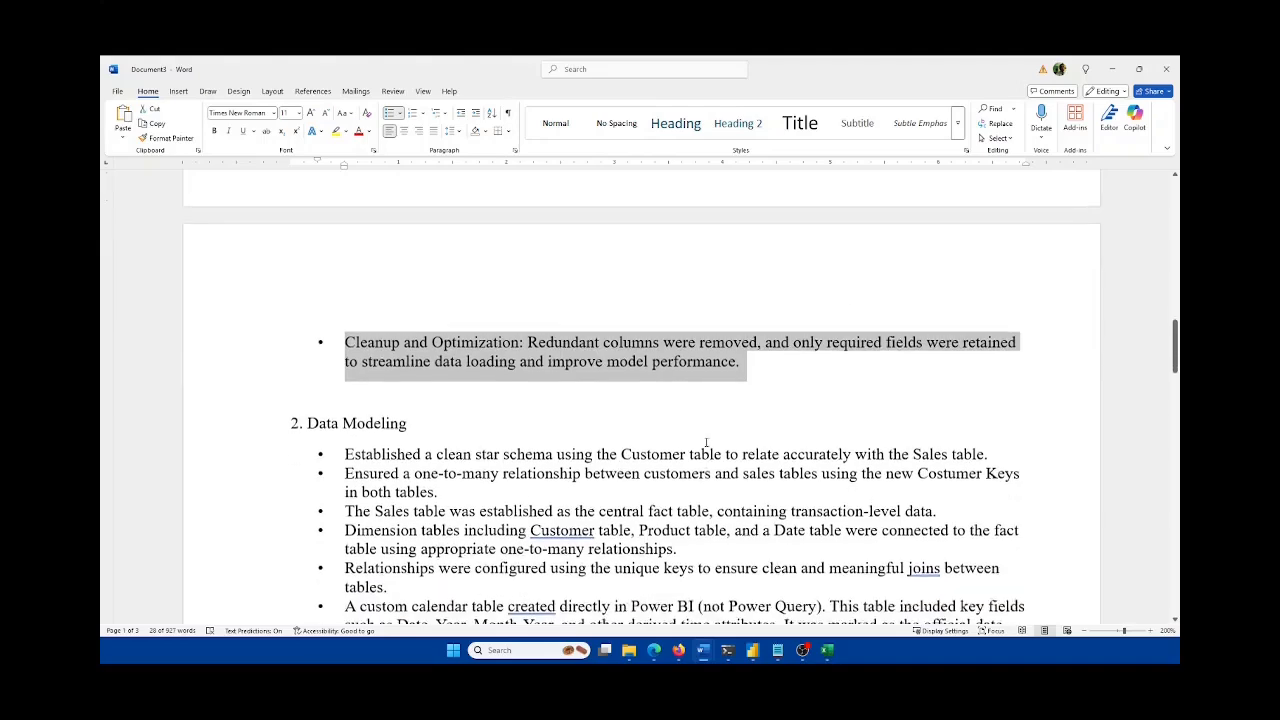
scroll(707, 445, "up", 4)
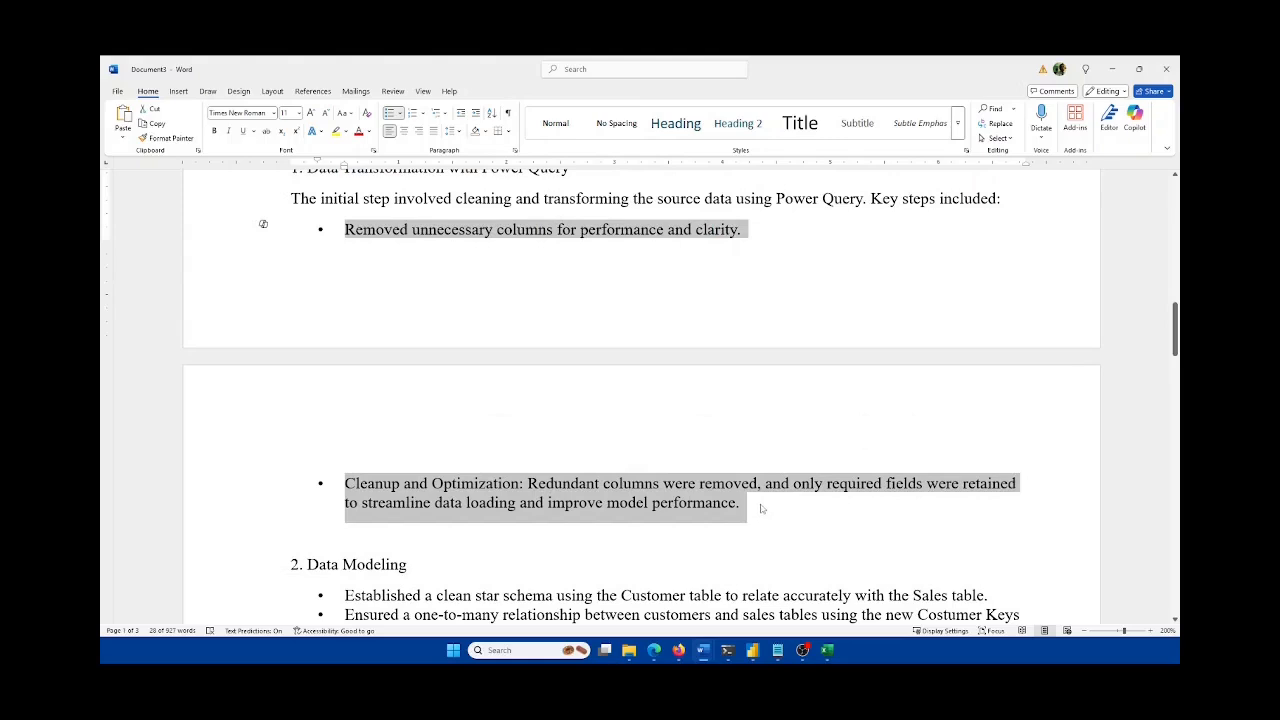
left_click(759, 506)
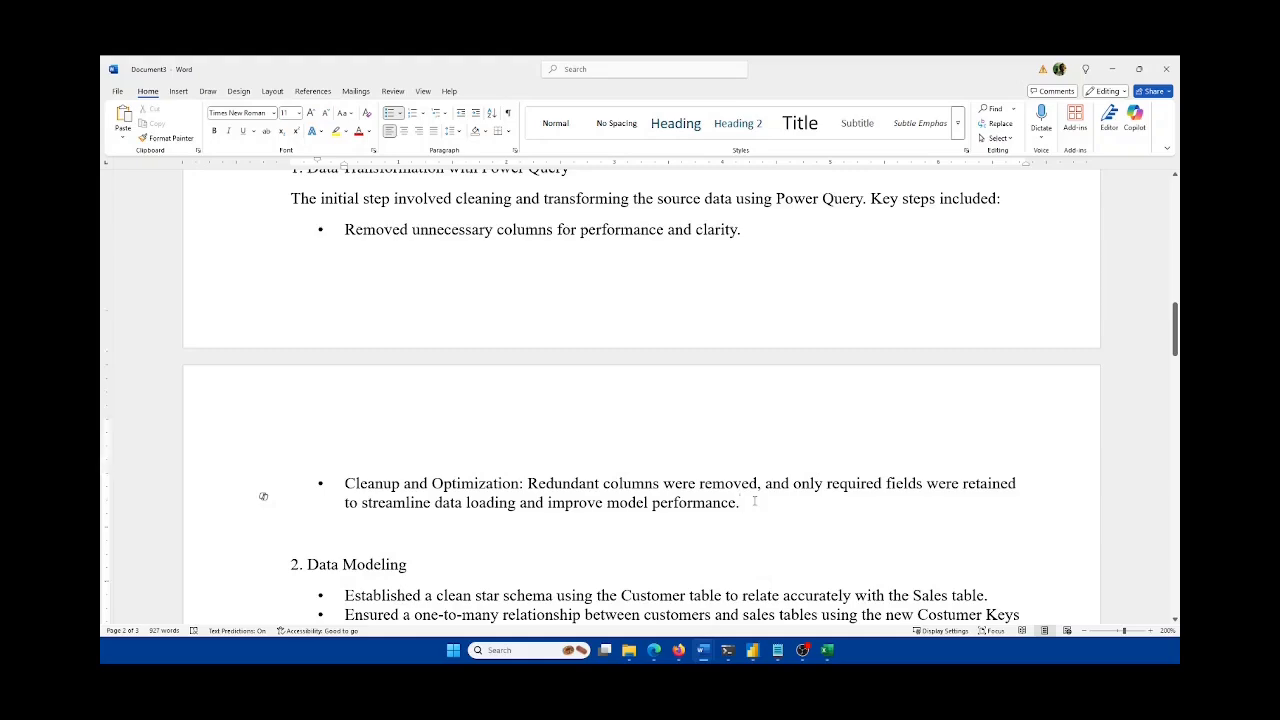
scroll(754, 501, "down", 4)
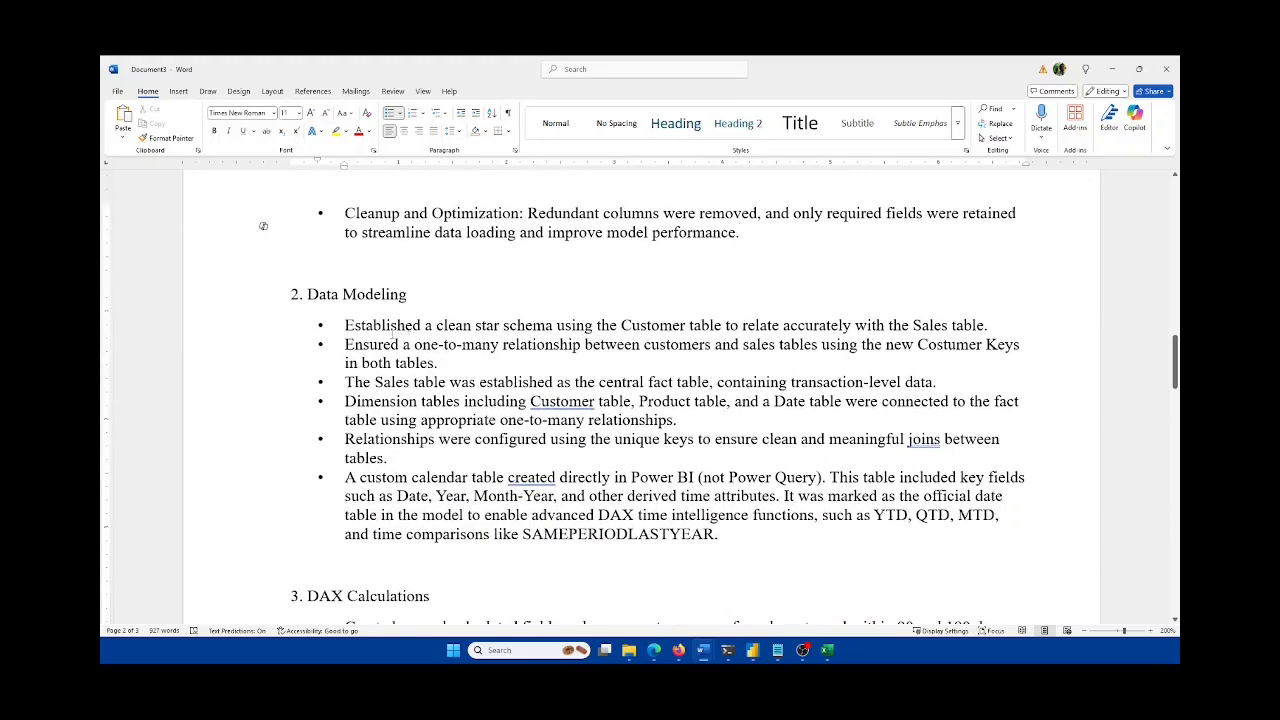
Step: Delete the word 'new' before Costumer Keys in the Data Modeling bullets
left_click_drag(345, 328, 1016, 325)
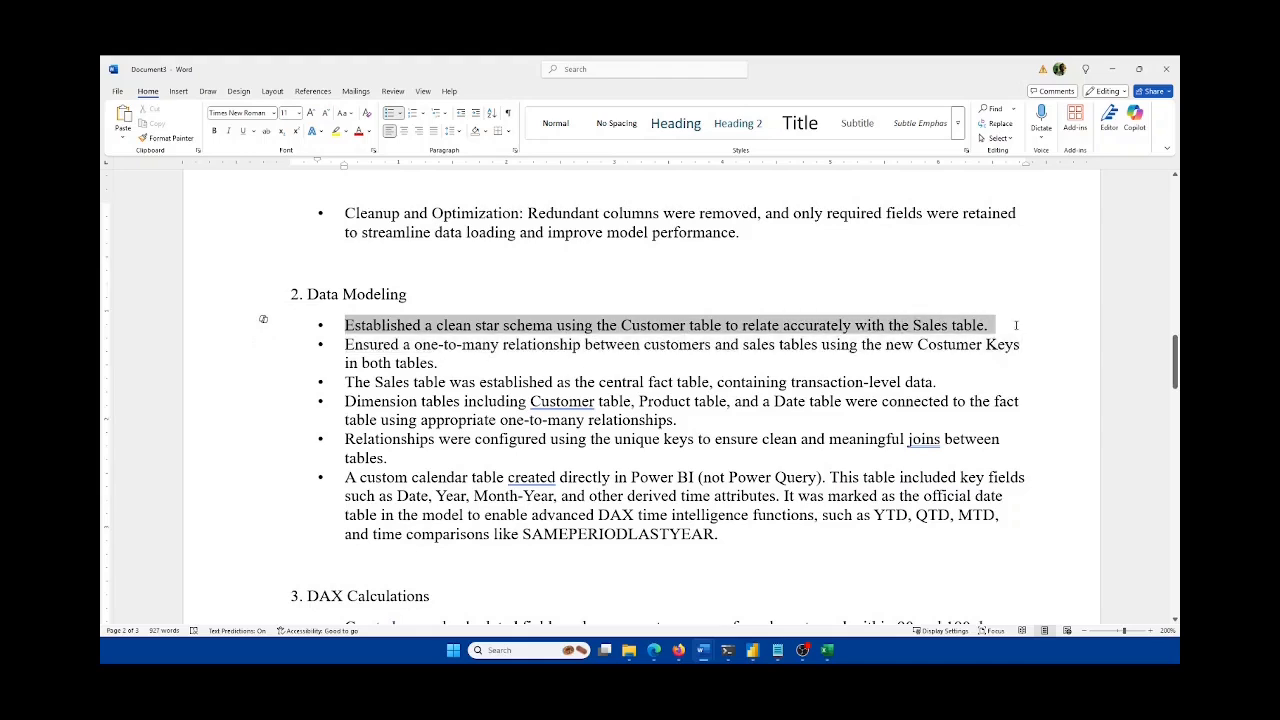
left_click_drag(440, 363, 345, 346)
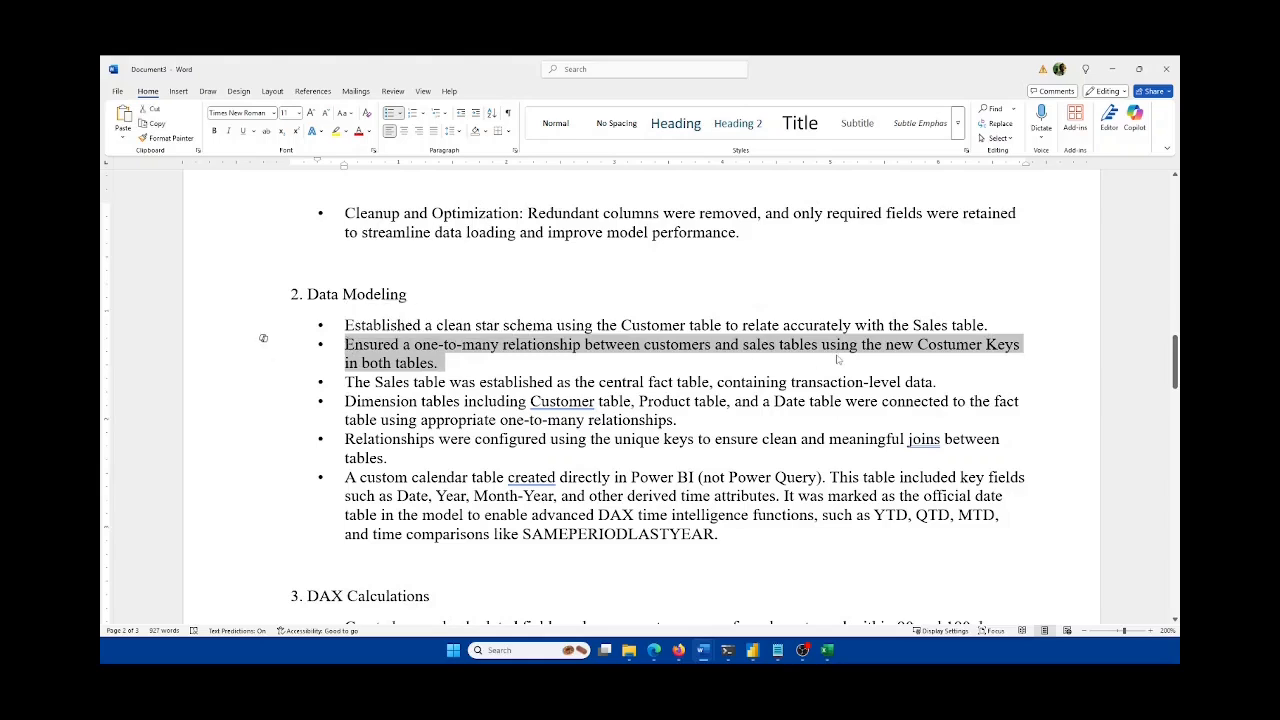
left_click(475, 363)
double_click(901, 344)
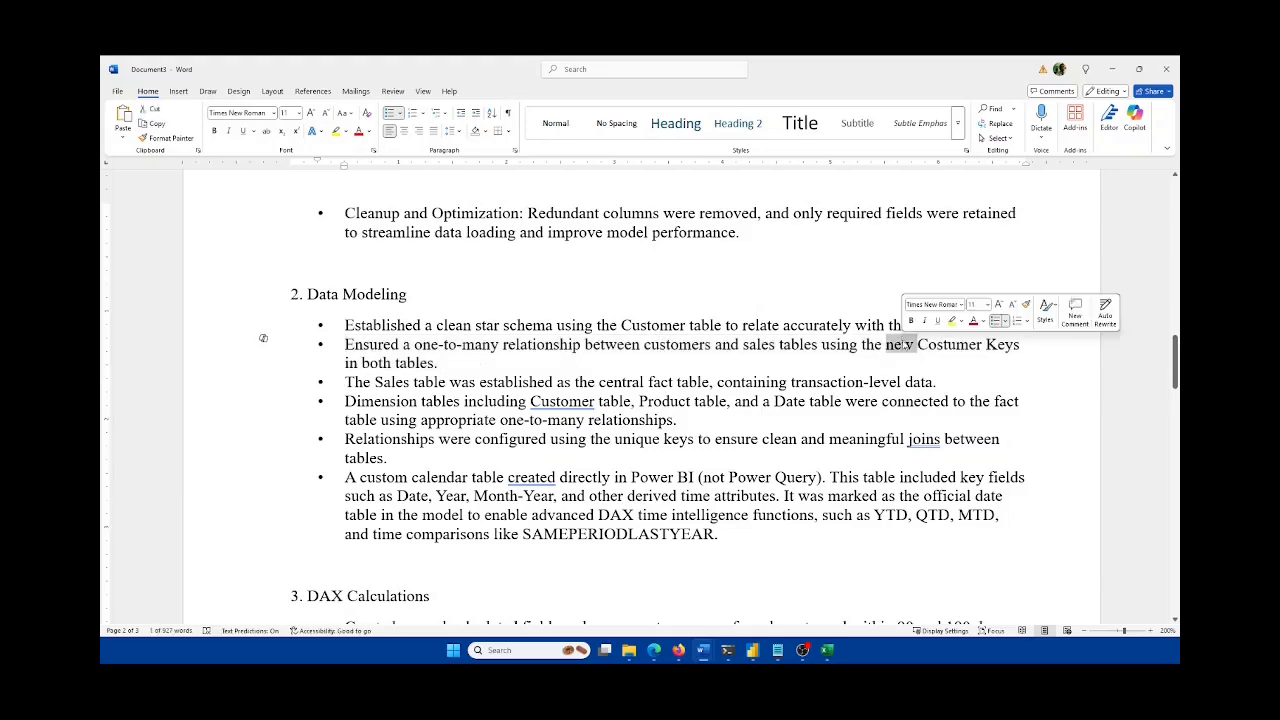
key("BackSpace")
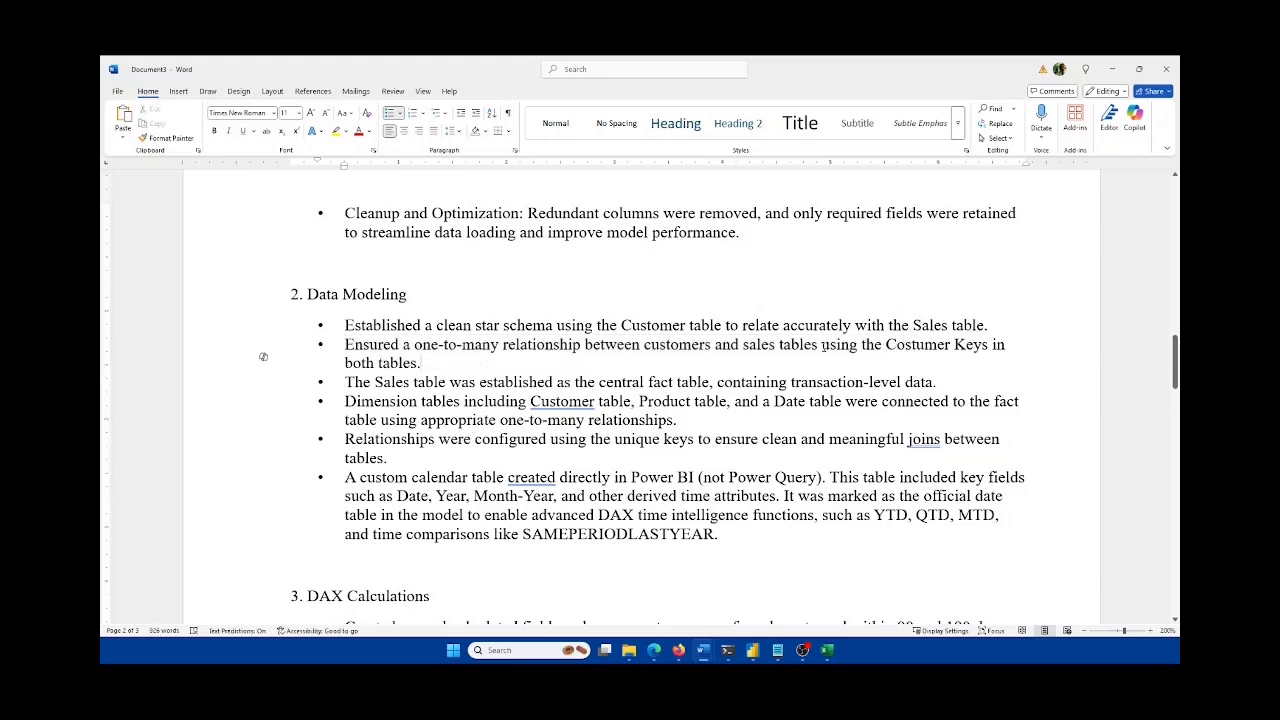
Step: Insert 'the' so the Relationships bullet reads 'between the tables'
scroll(822, 344, "down", 1)
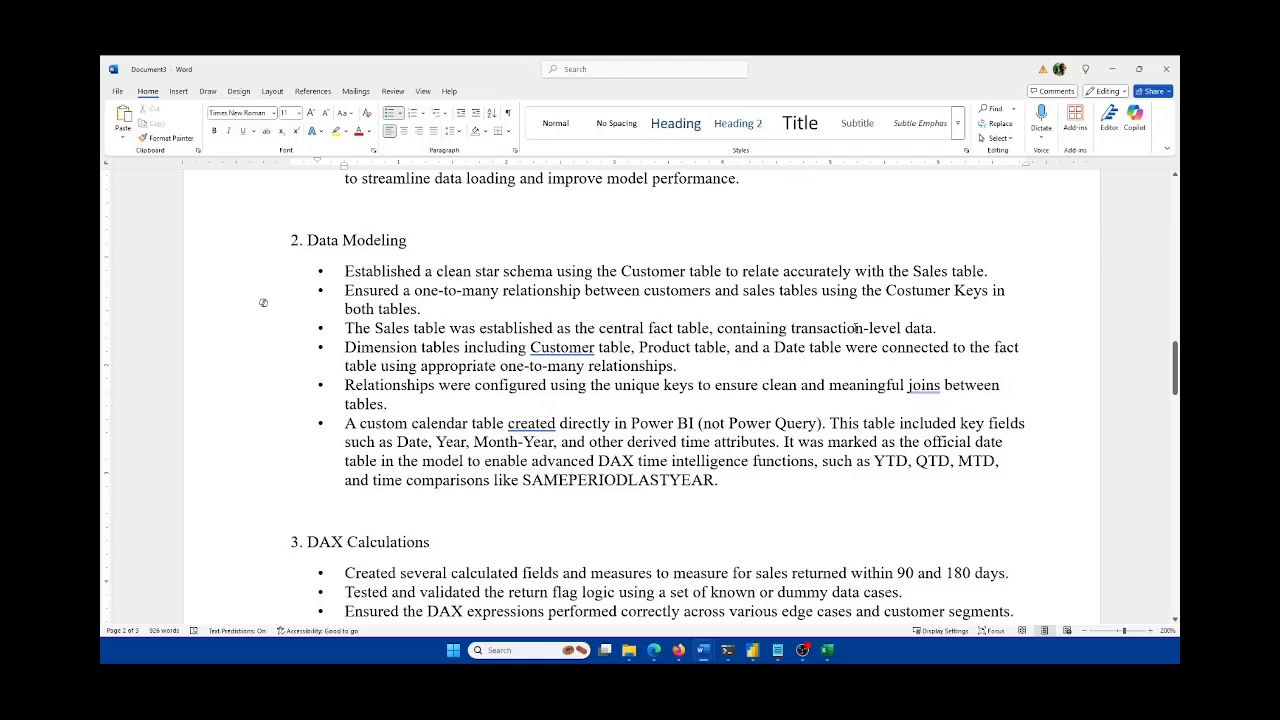
scroll(721, 331, "down", 1)
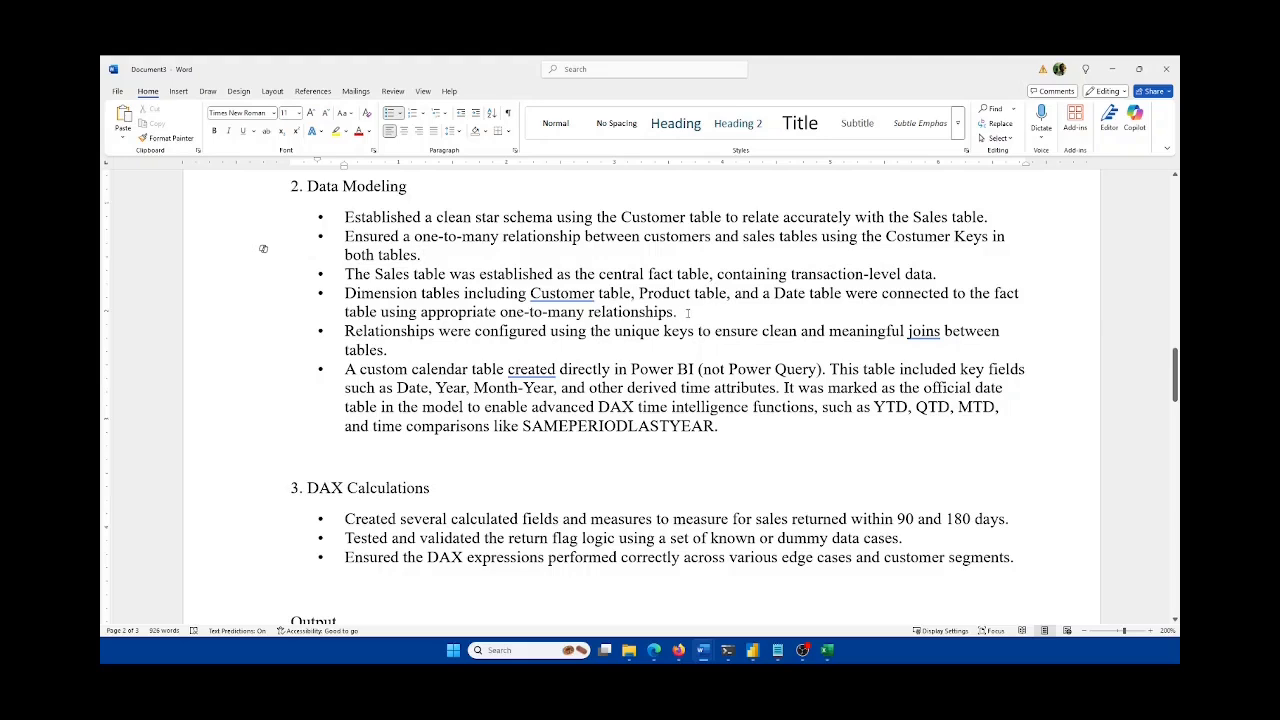
left_click_drag(678, 311, 345, 293)
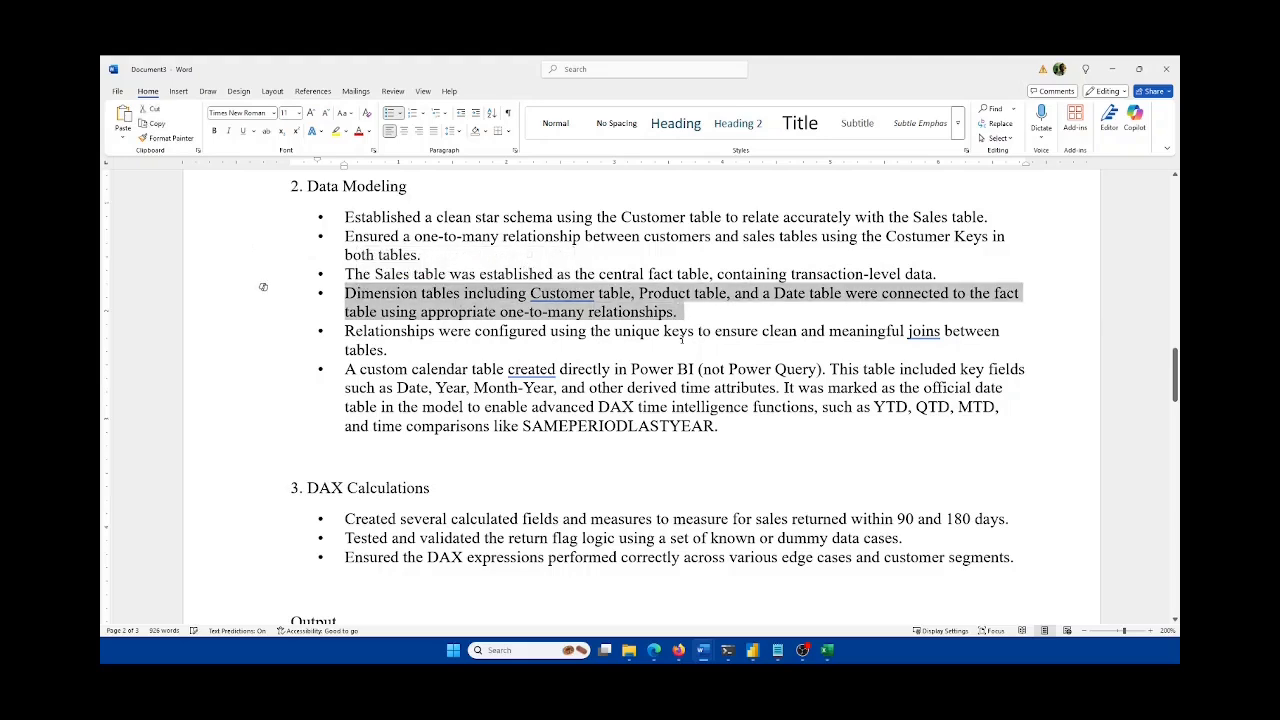
left_click(420, 349)
left_click_drag(398, 352, 324, 336)
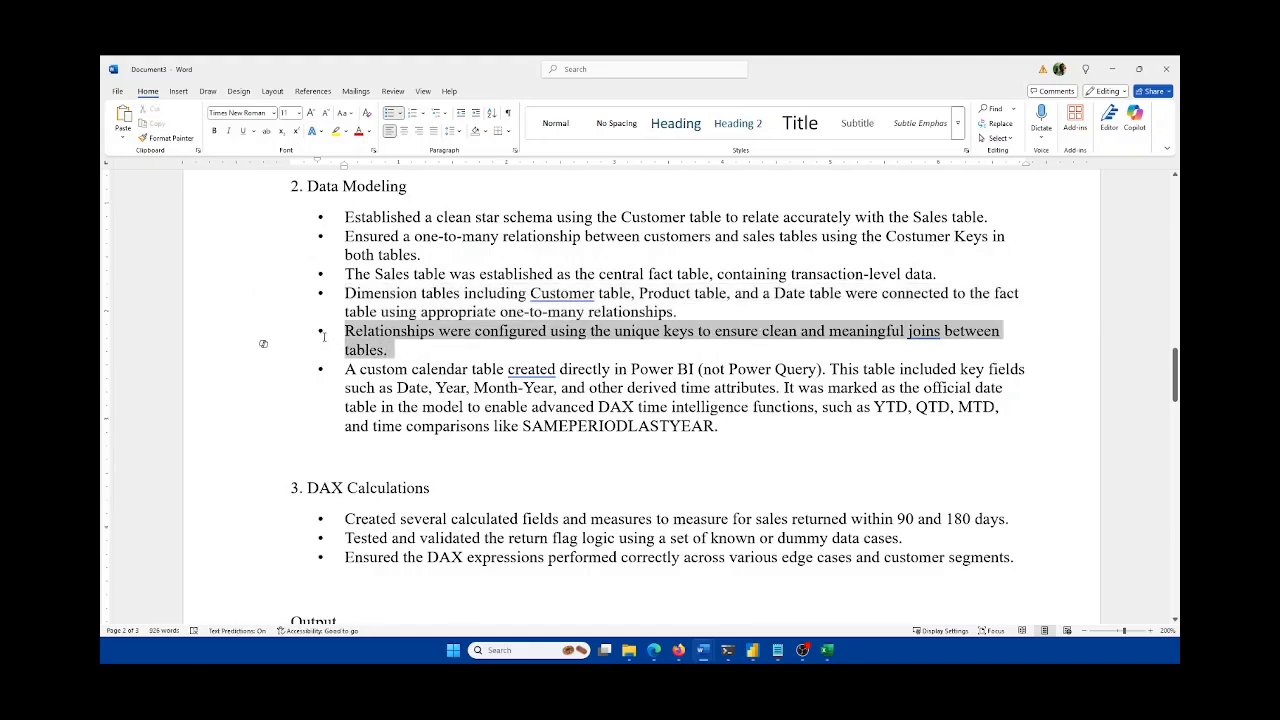
left_click(1033, 331)
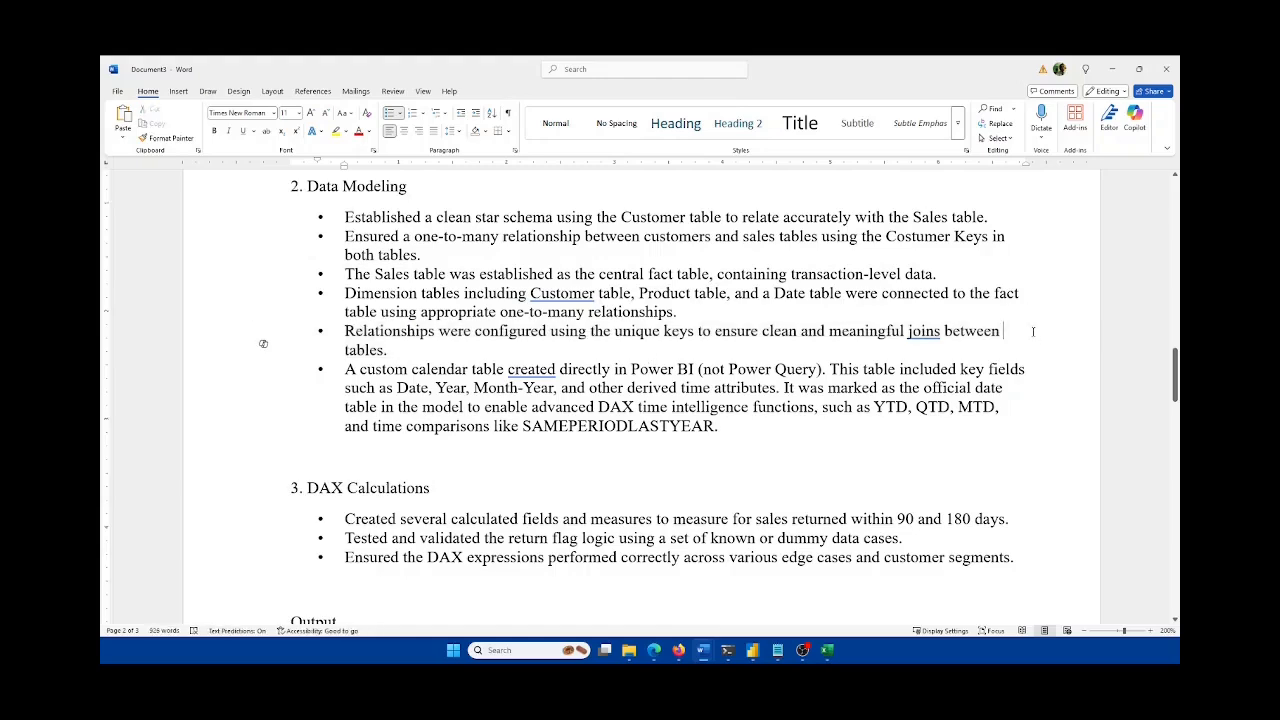
type("the")
Step: Delete the official-date-table sentence from the custom calendar bullet
scroll(594, 318, "down", 1)
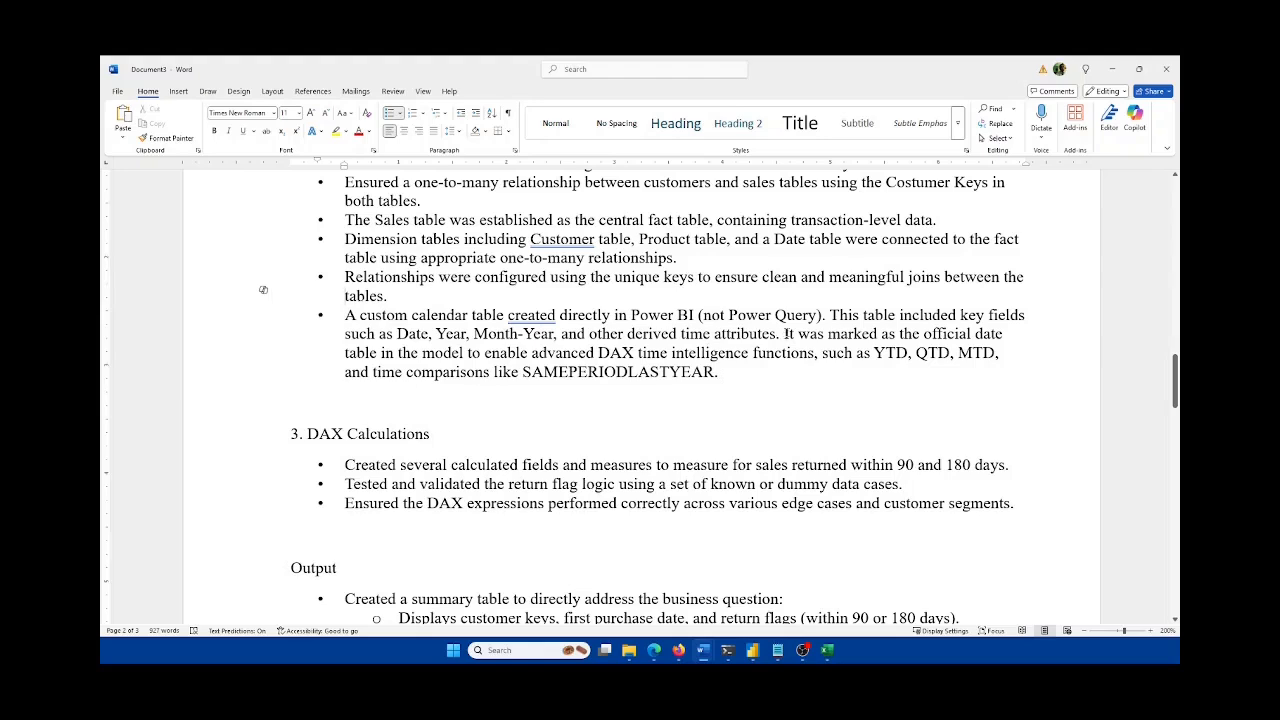
left_click_drag(759, 369, 786, 336)
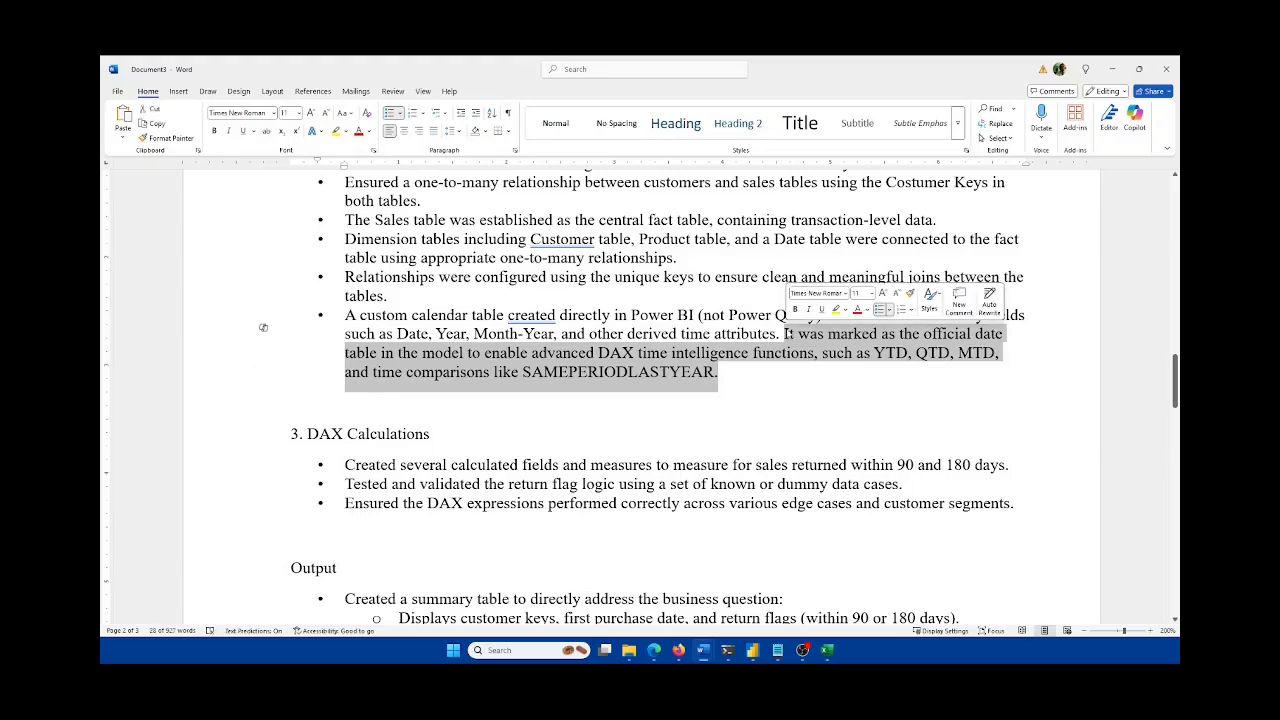
key("BackSpace")
key("Down")
key("Down")
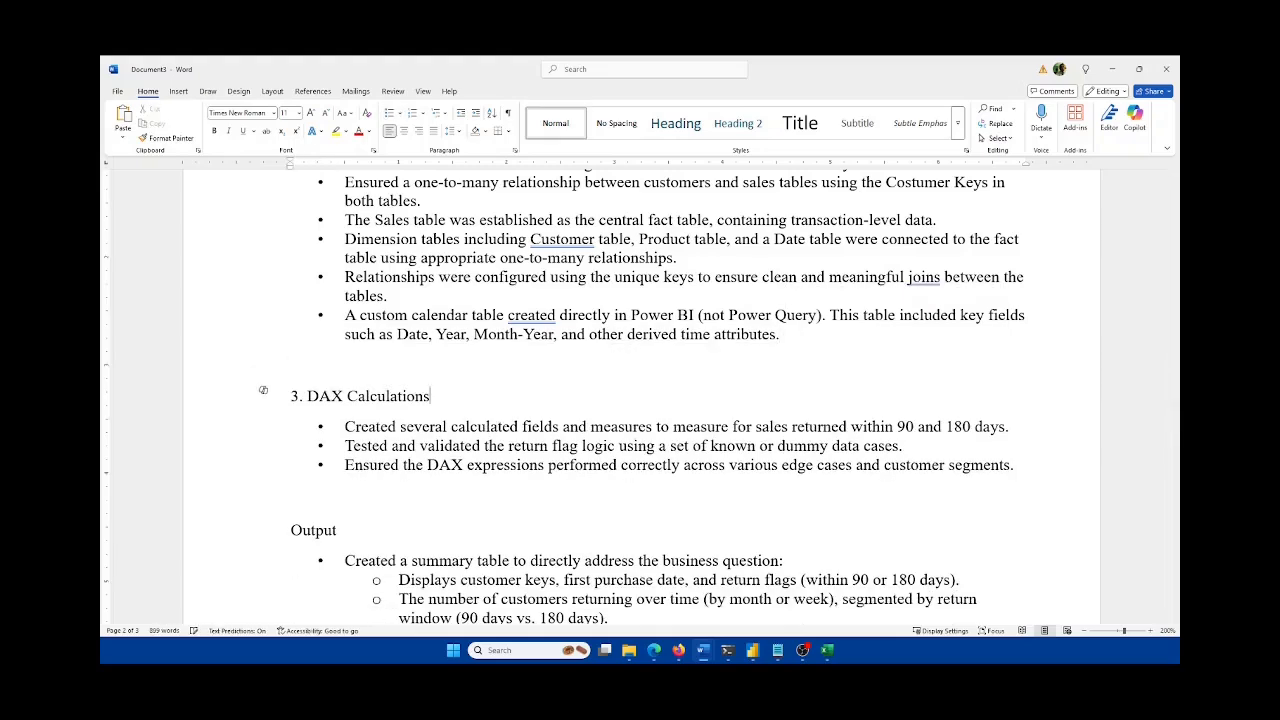
scroll(725, 326, "down", 3)
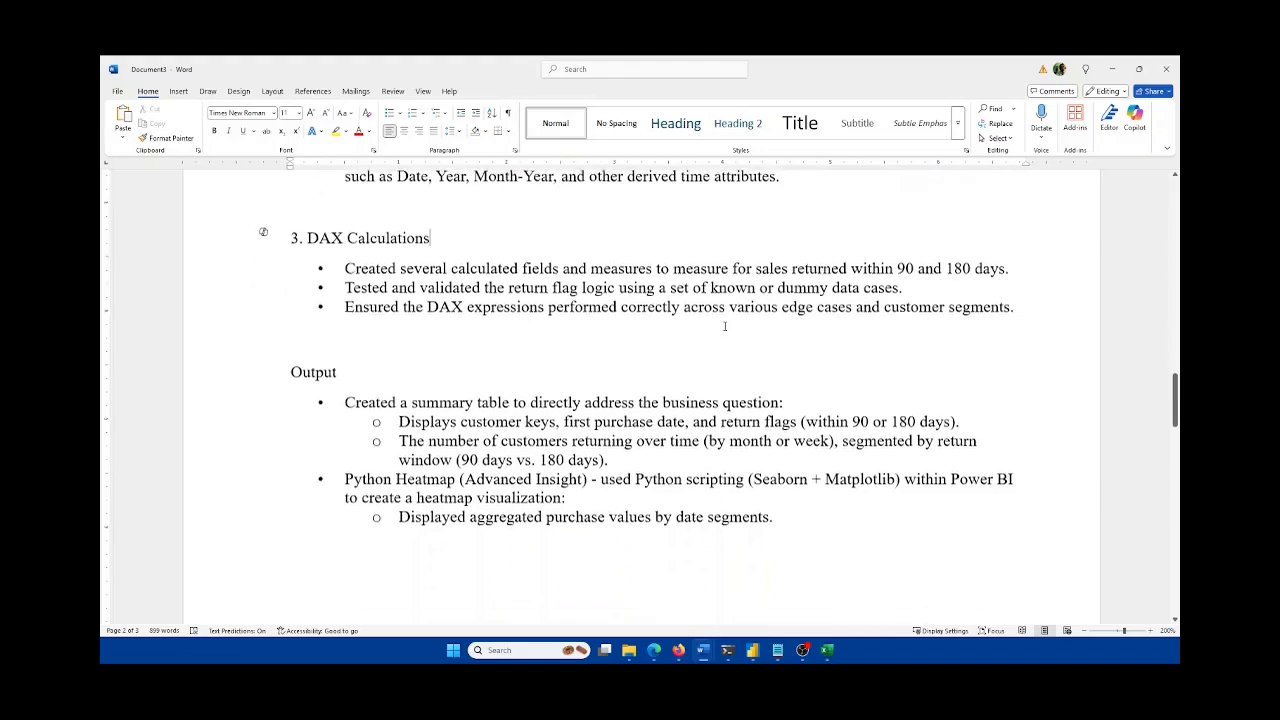
Step: Select the Output sub-bullet about customers returning over time, then minimize the write-up window
scroll(522, 292, "down", 1)
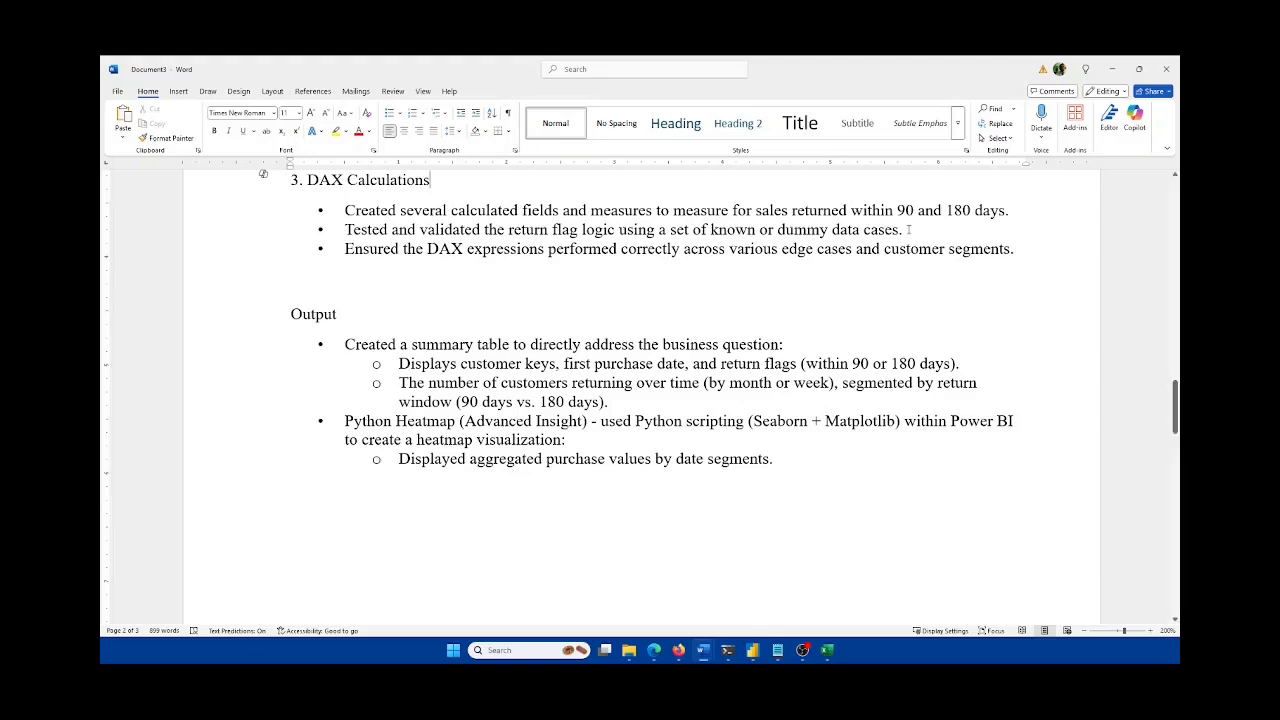
scroll(907, 229, "down", 1)
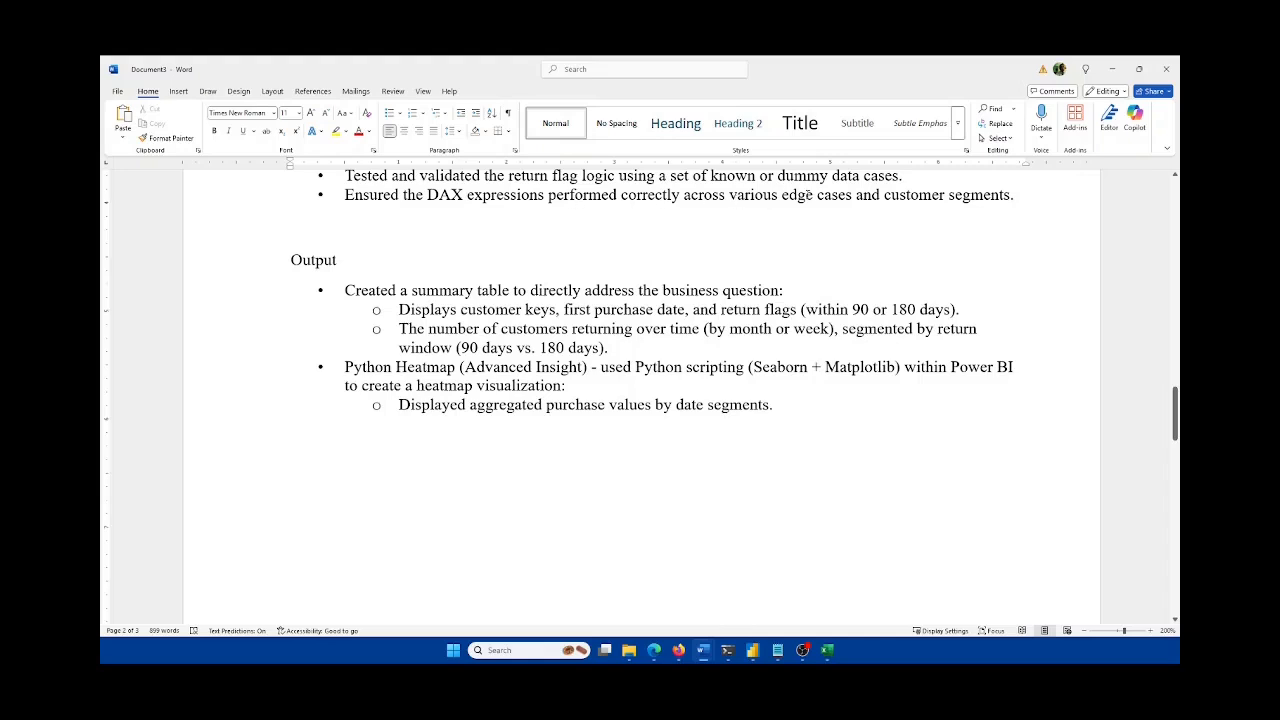
scroll(885, 258, "down", 1)
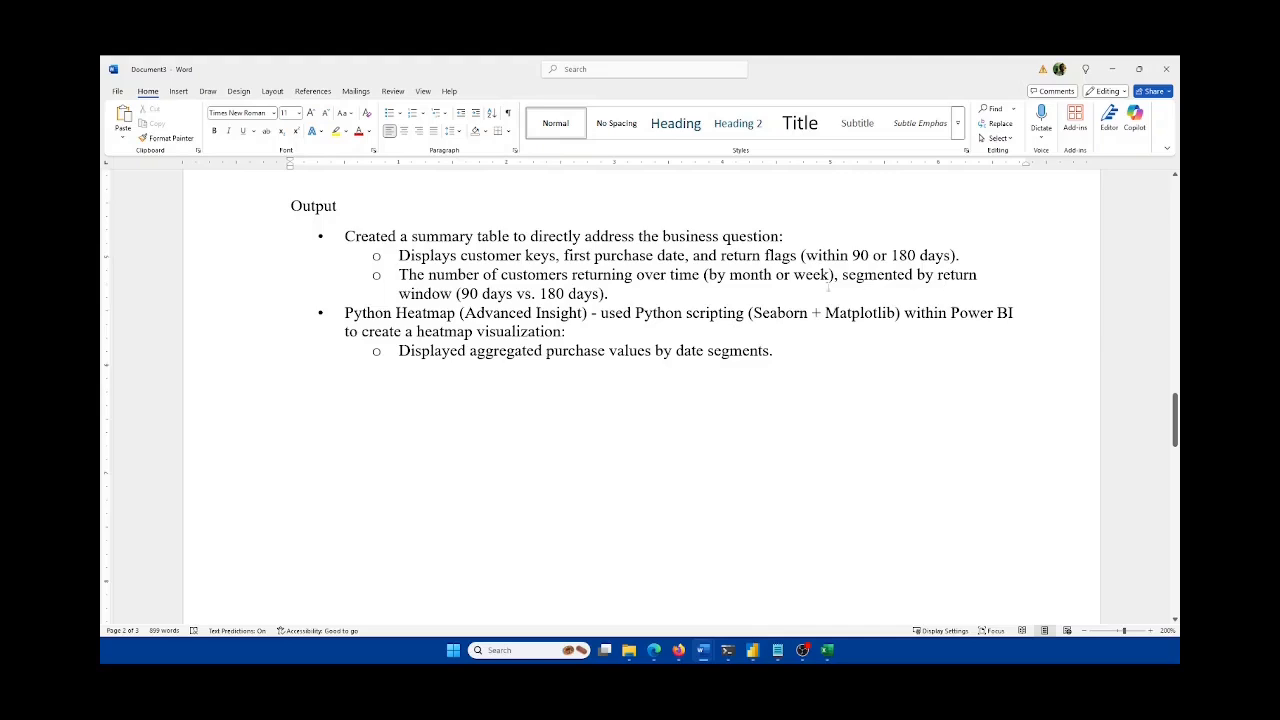
left_click_drag(623, 293, 389, 274)
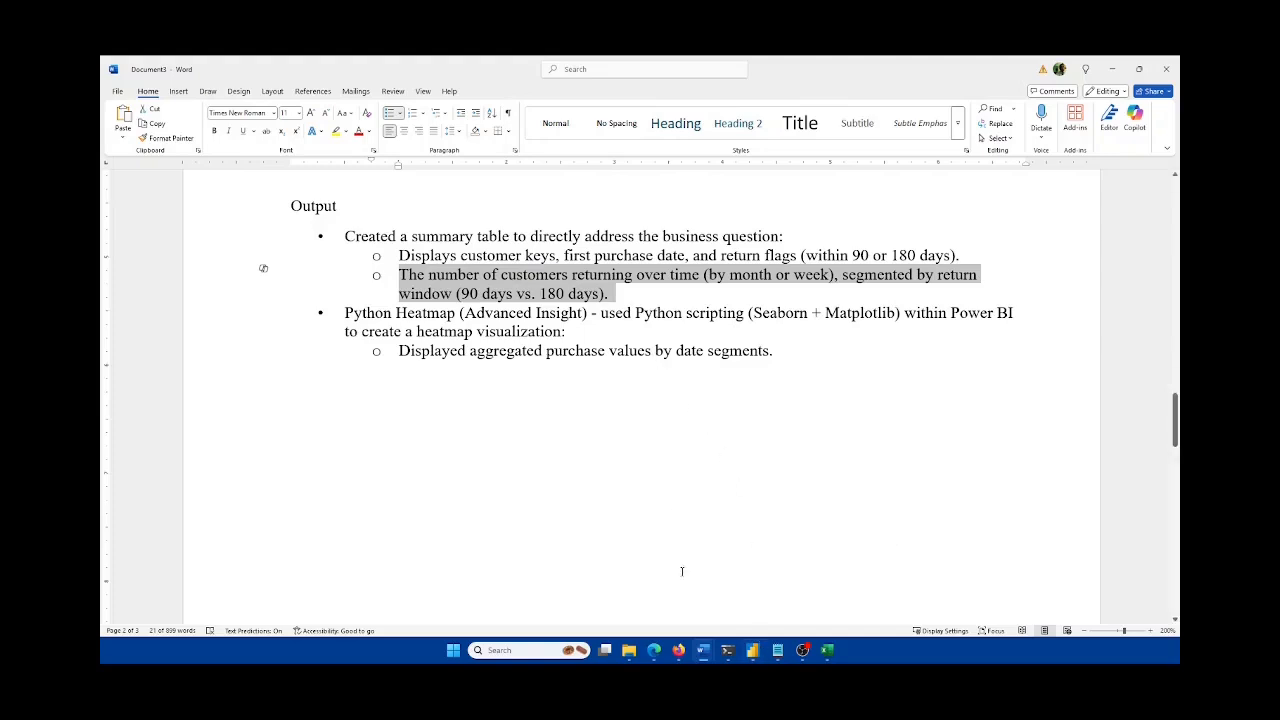
left_click(1111, 71)
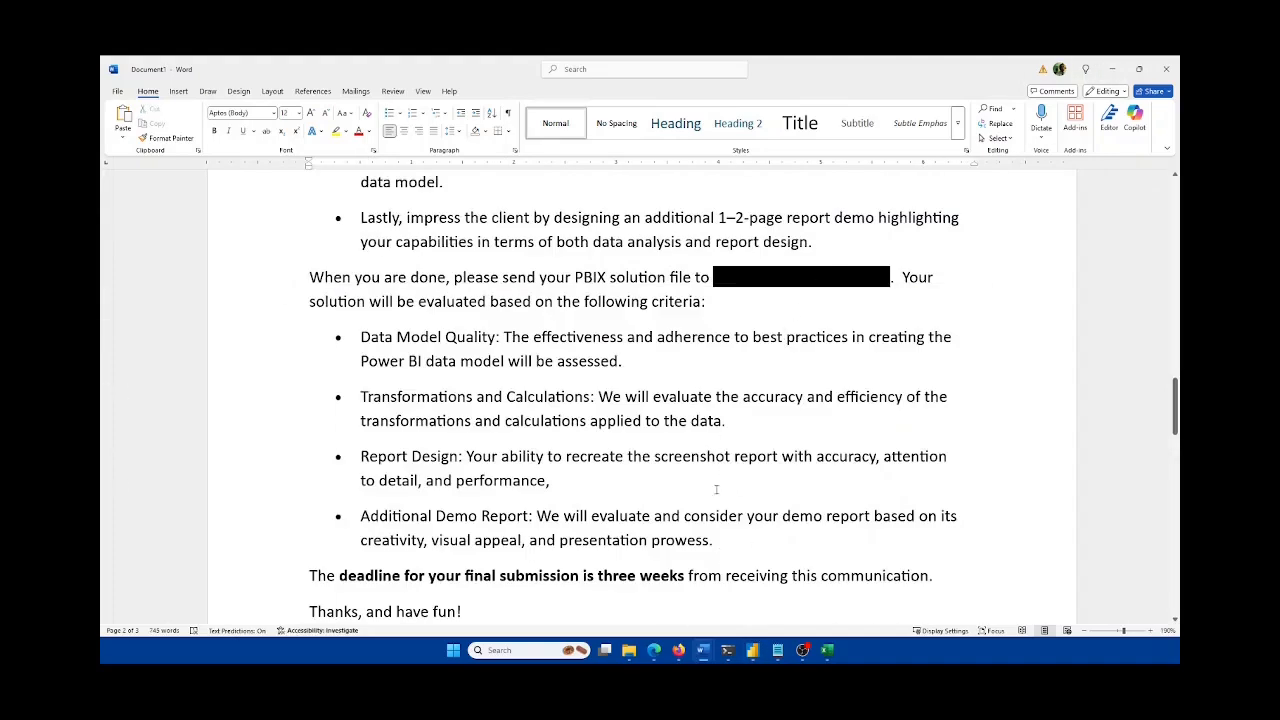
left_click(1111, 69)
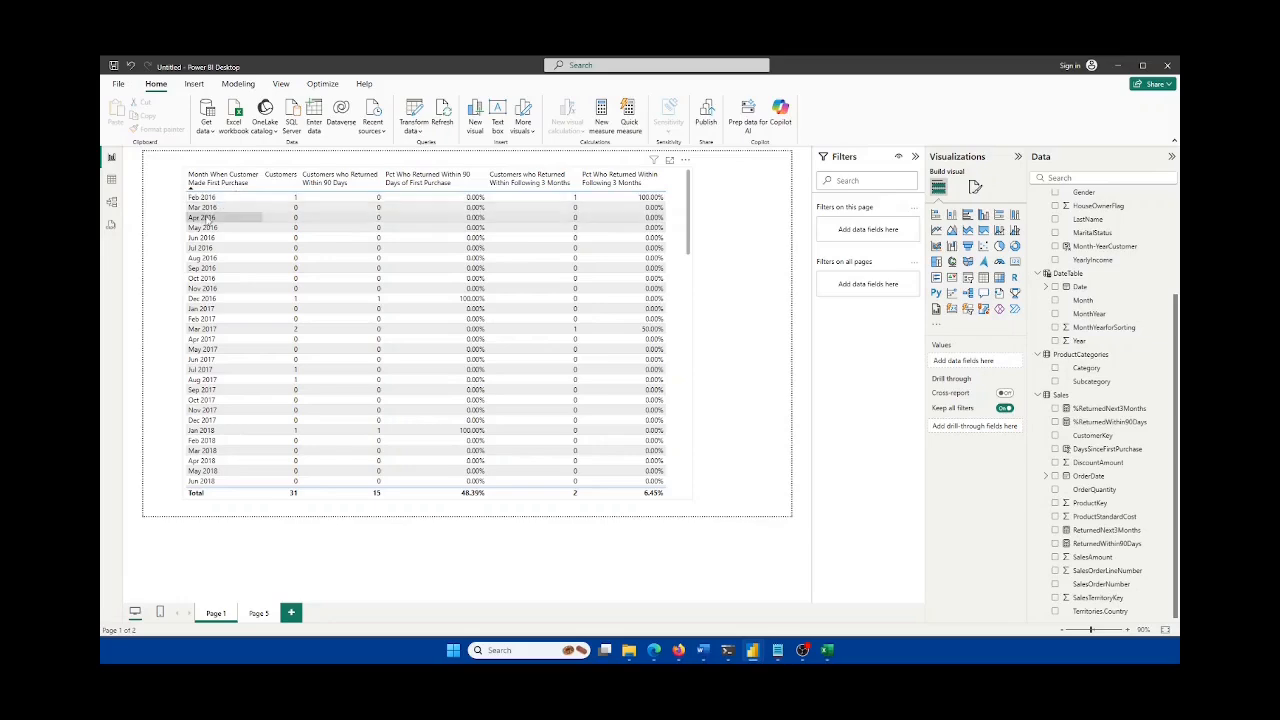
left_click(704, 650)
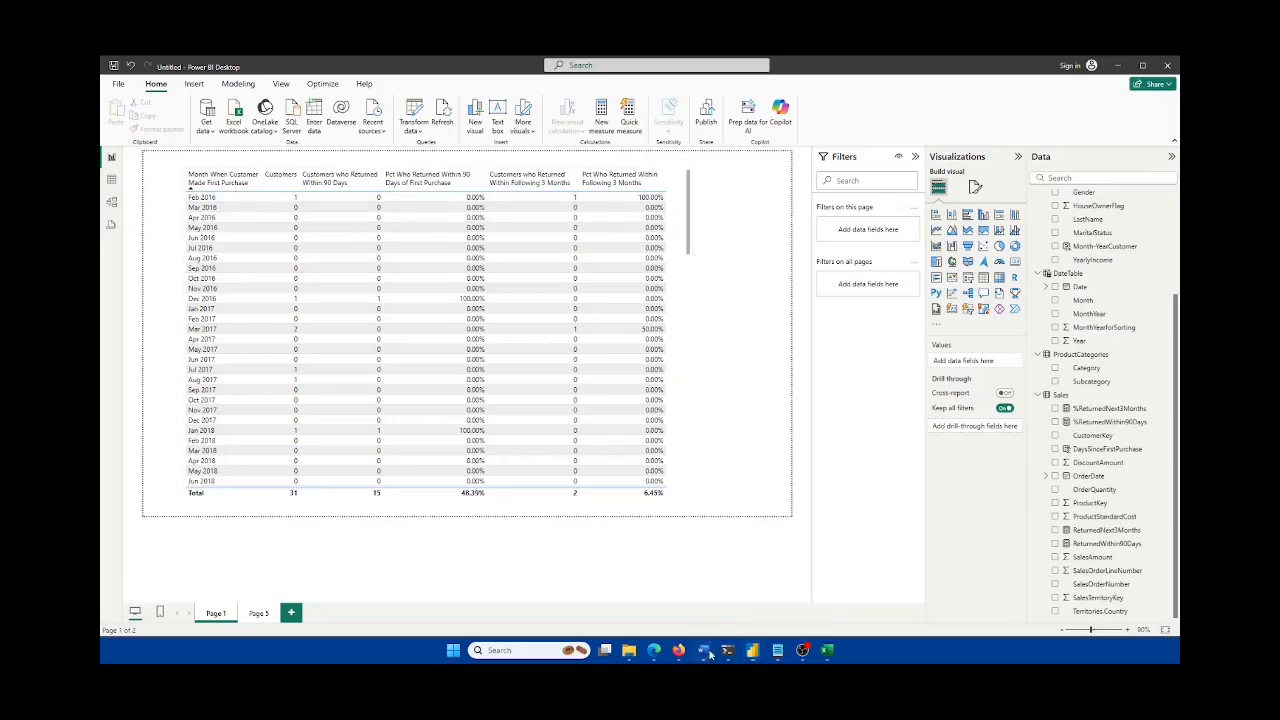
left_click(765, 590)
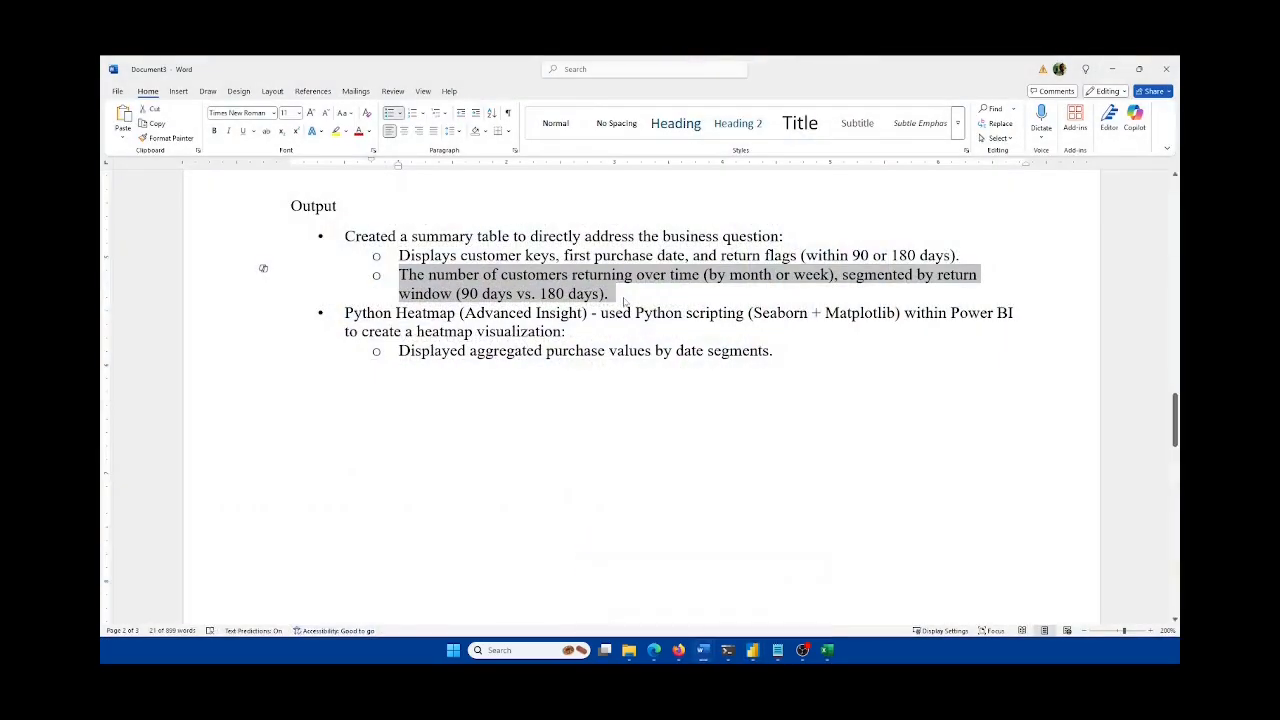
key("Delete")
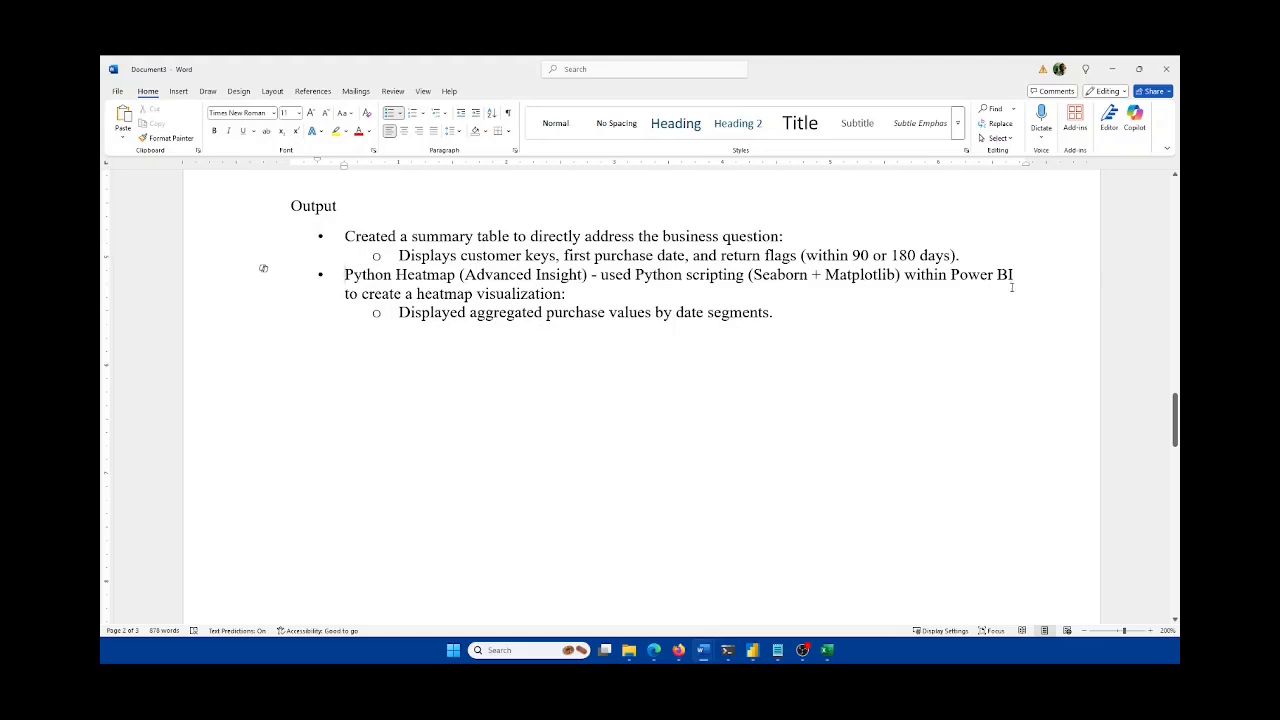
Step: Select text in the Python Heatmap and Output bullets, then scroll down toward section 5
left_click_drag(587, 294, 348, 274)
left_click(694, 352)
left_click_drag(820, 312, 396, 313)
scroll(566, 345, "down", 1)
scroll(566, 345, "down", 8)
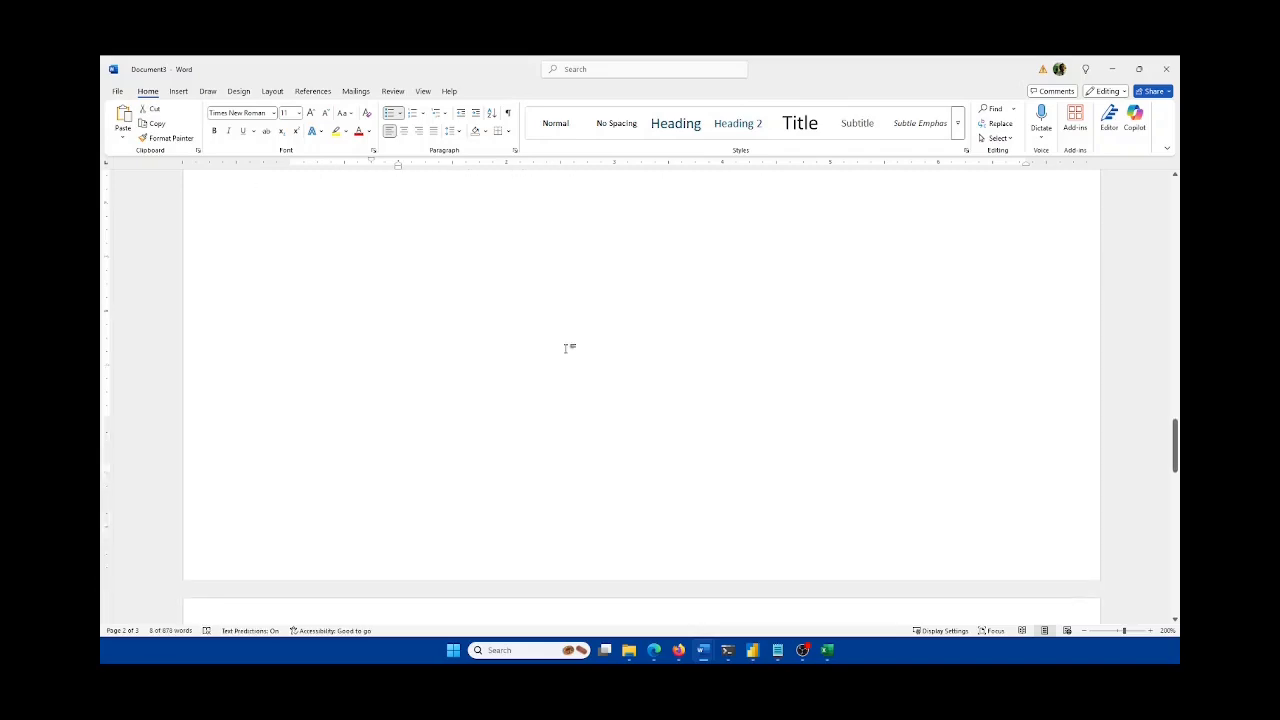
scroll(580, 355, "up", 4)
scroll(590, 360, "up", 2)
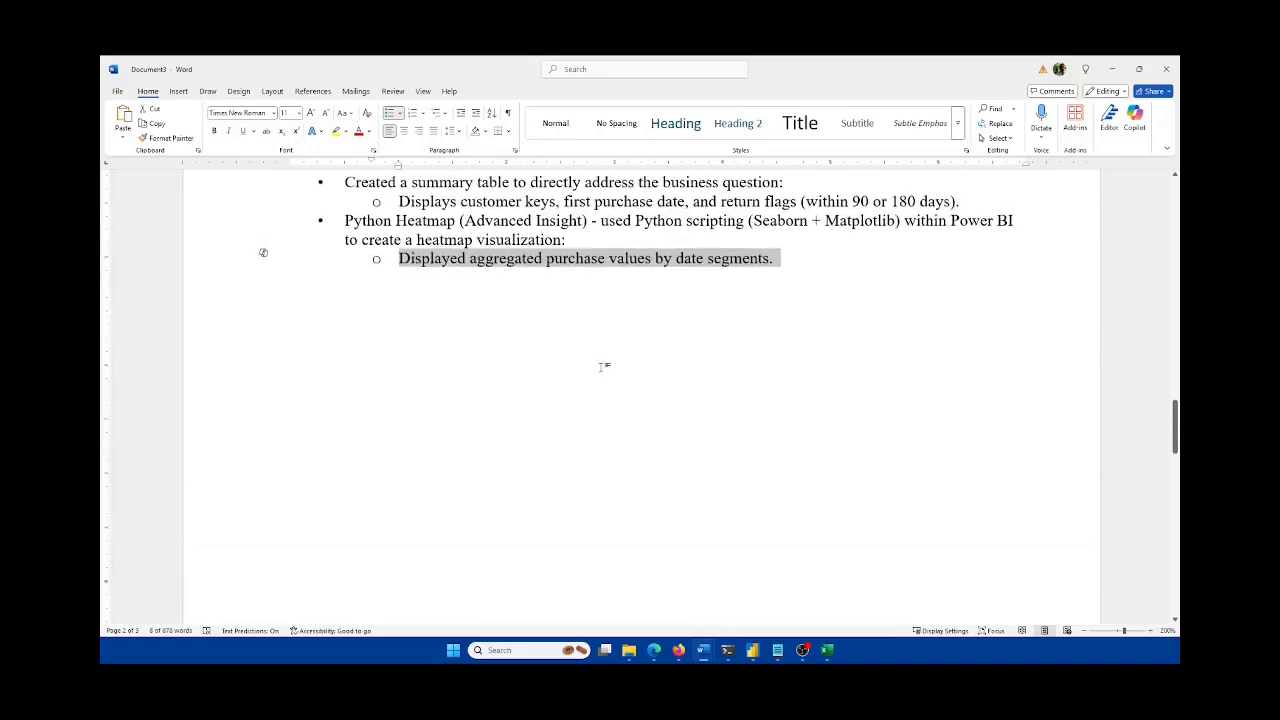
scroll(602, 364, "down", 9)
scroll(603, 367, "down", 1)
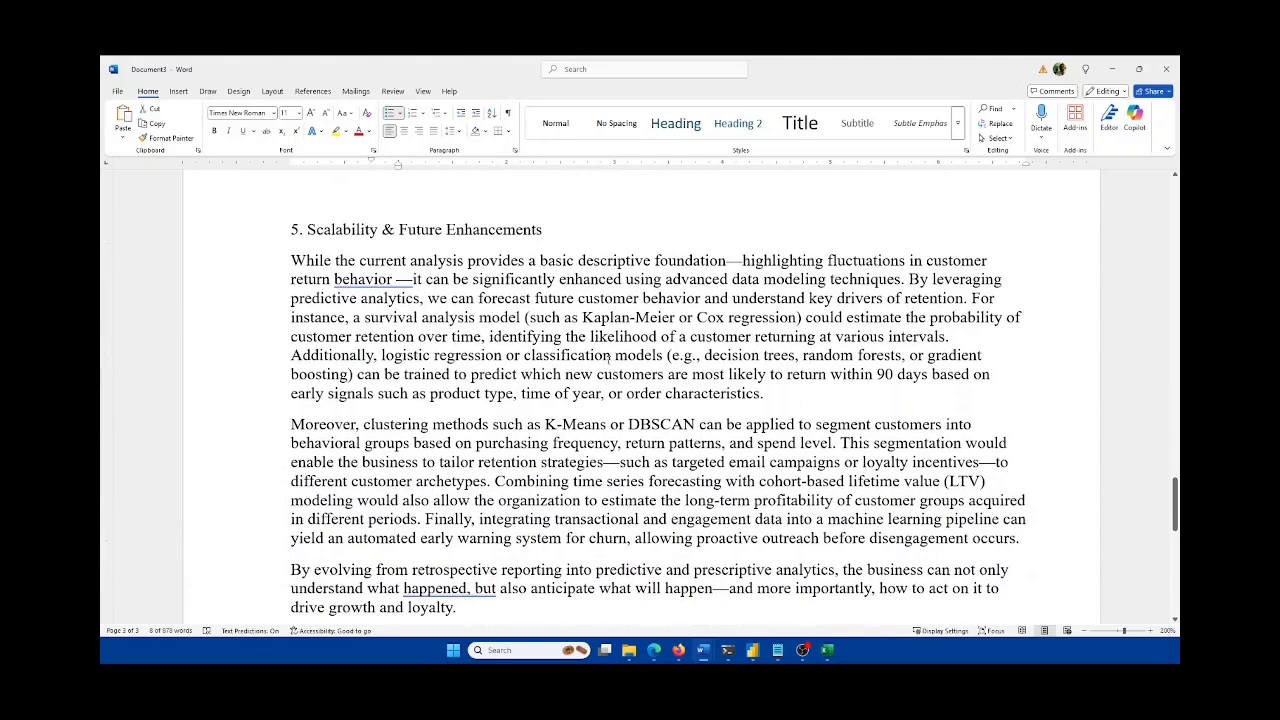
left_click(613, 355)
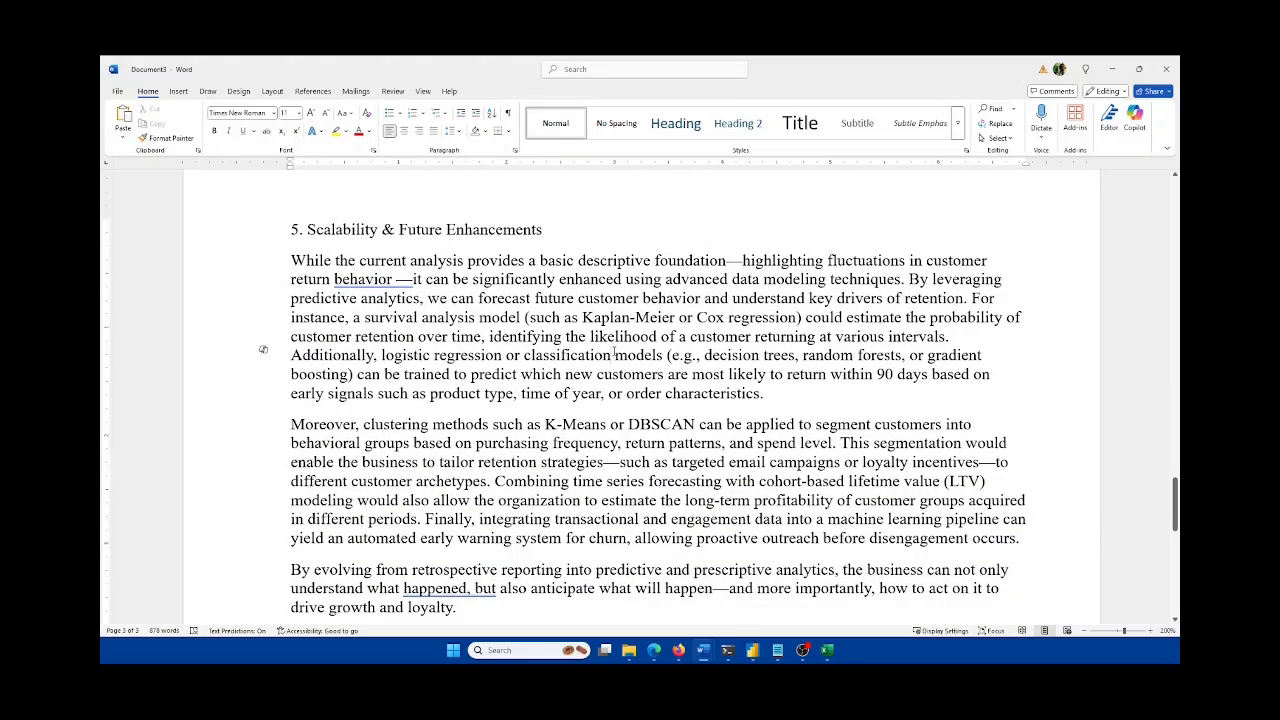
scroll(637, 297, "down", 1)
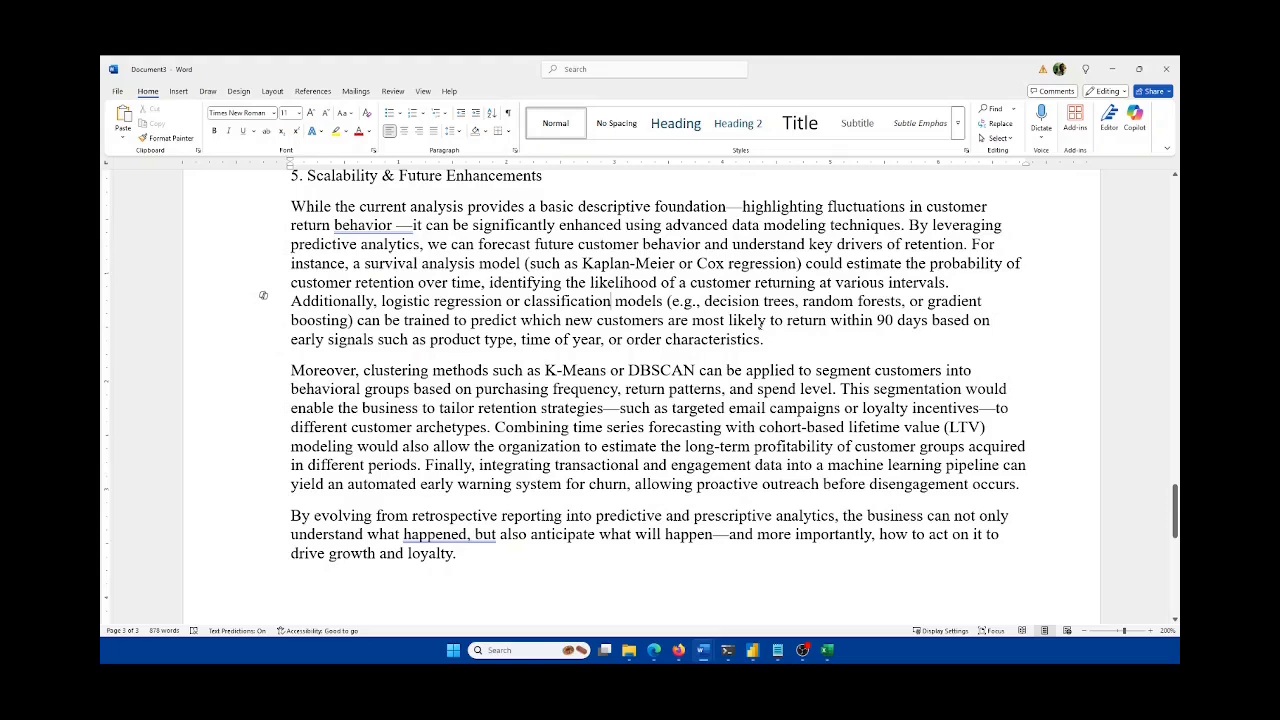
left_click(782, 337)
scroll(782, 337, "down", 1)
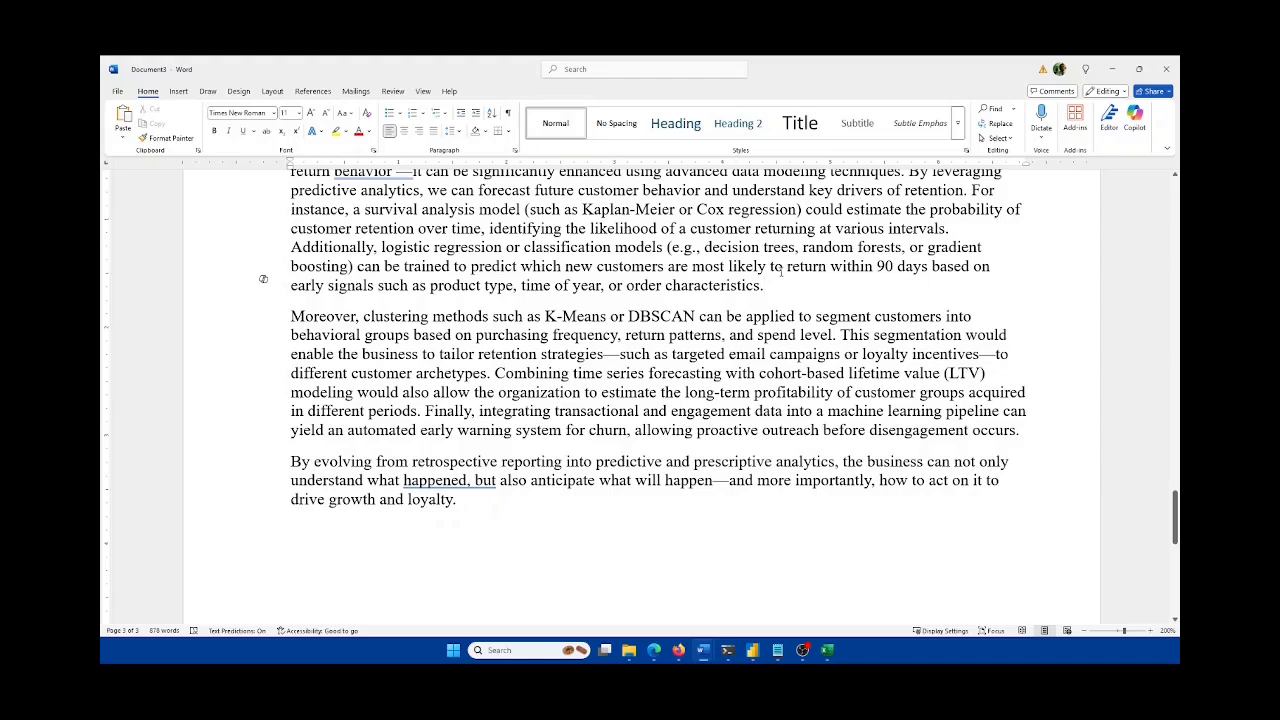
scroll(782, 270, "down", 1)
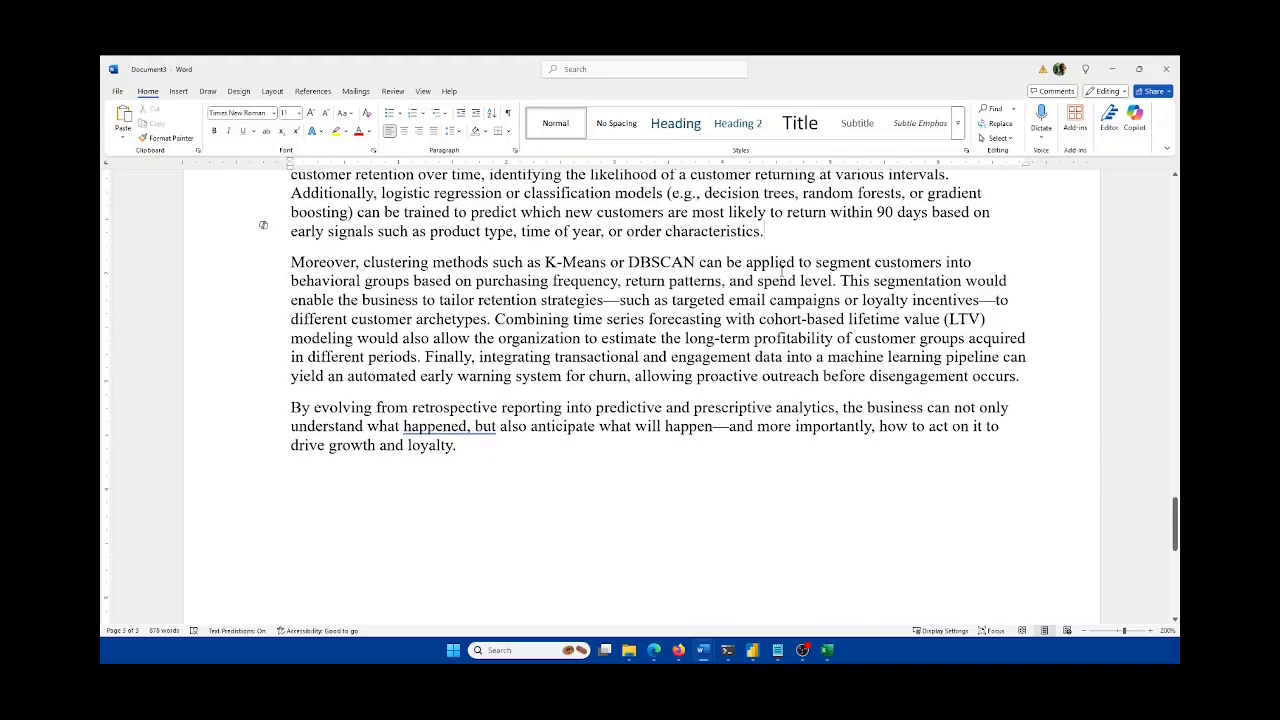
scroll(782, 270, "up", 1)
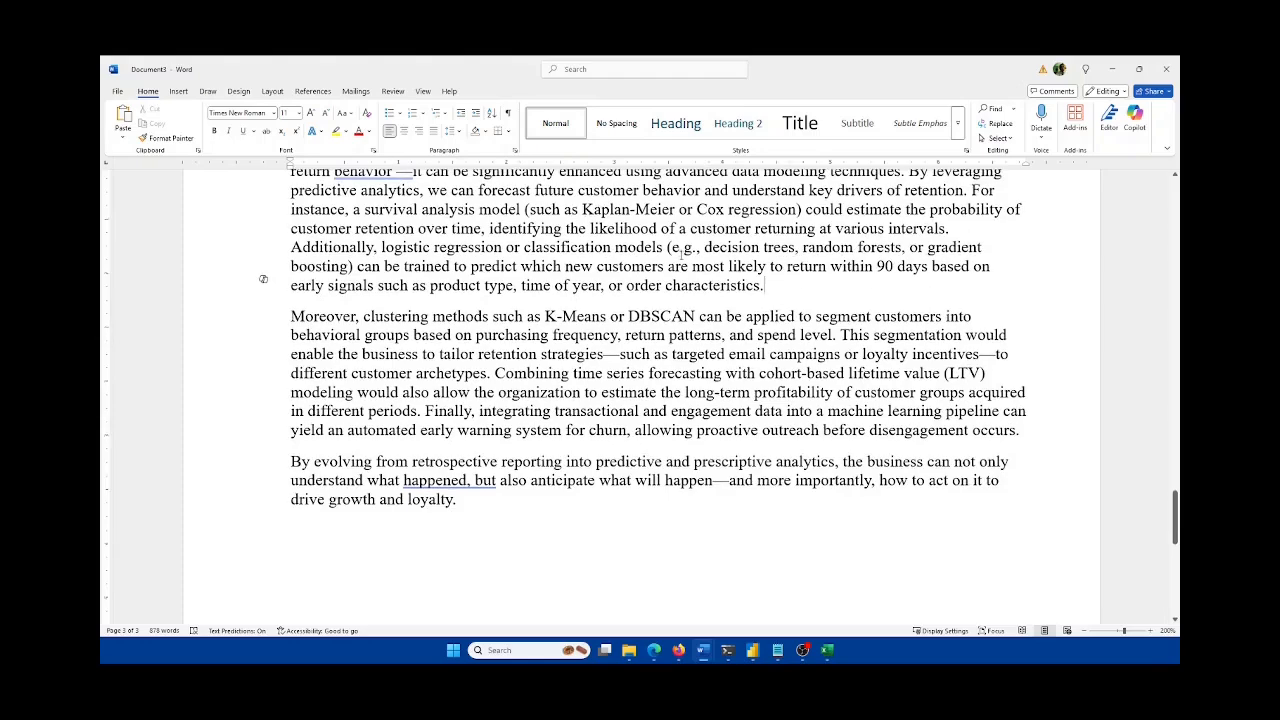
scroll(681, 255, "down", 1)
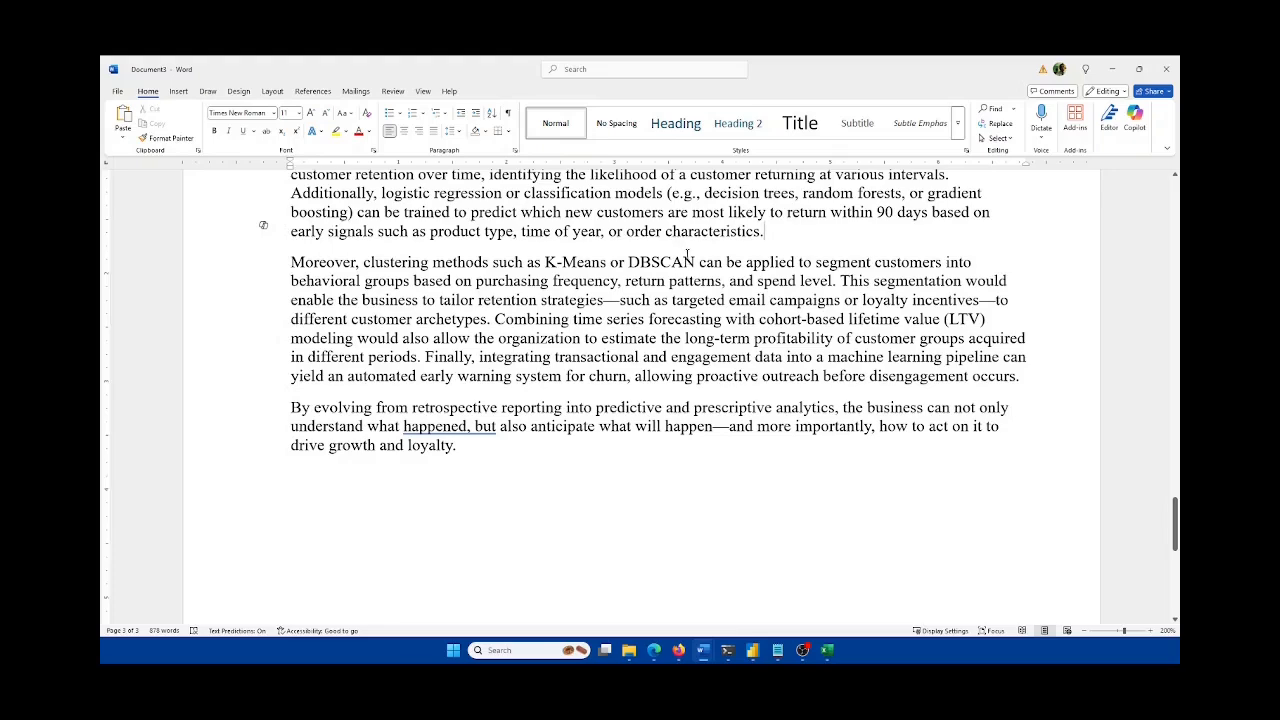
scroll(778, 243, "down", 1)
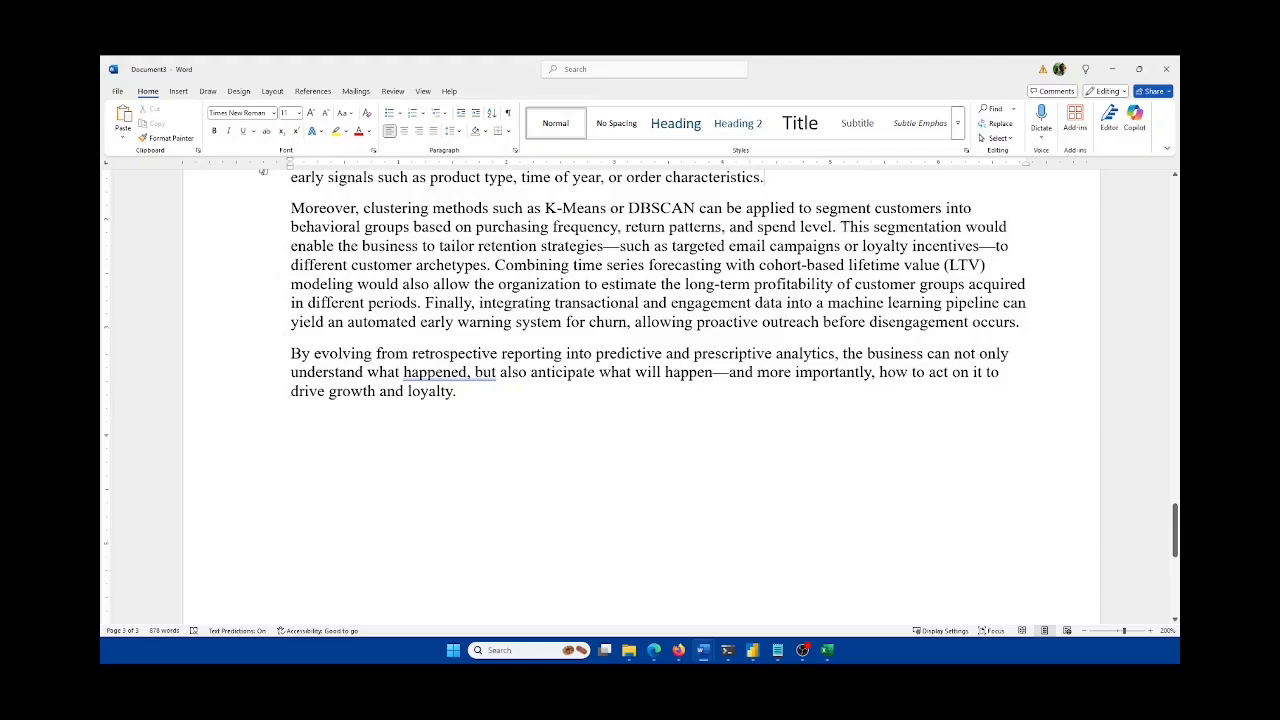
double_click(936, 230)
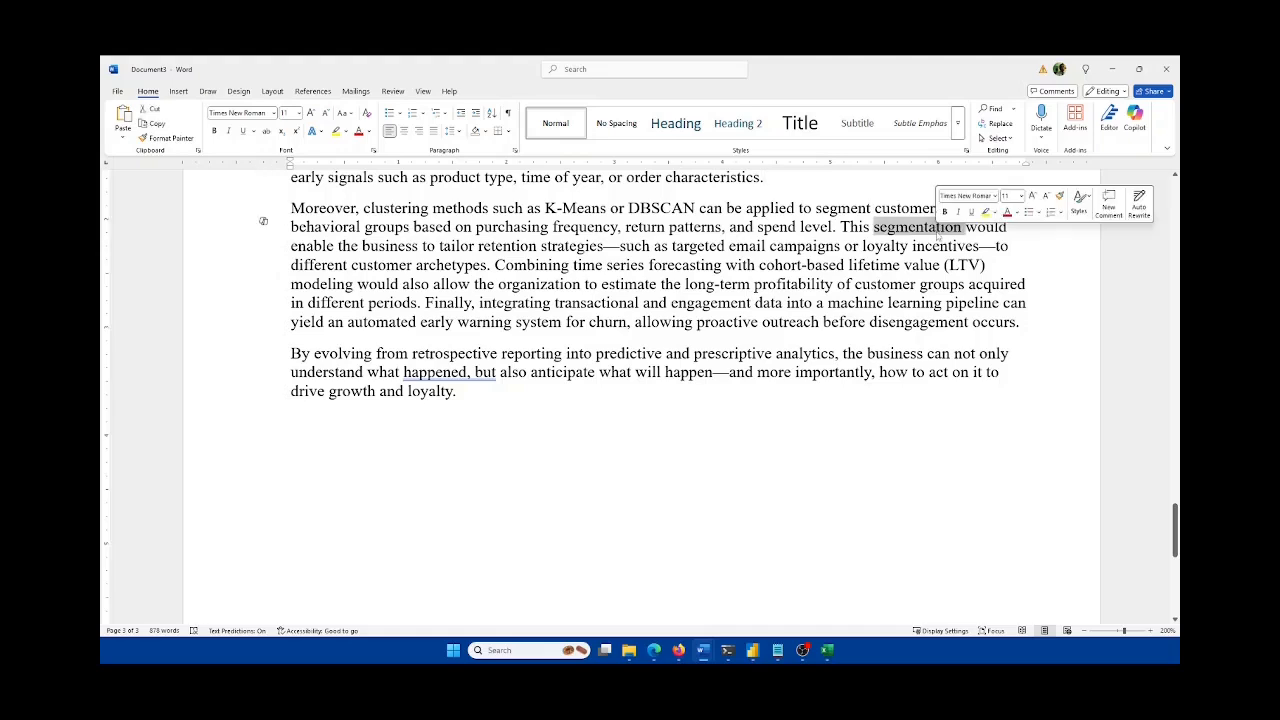
Step: Replace 'segmentation' with 'clustering technique' and select the 'Combining time series…' sentence
type("clustering tech")
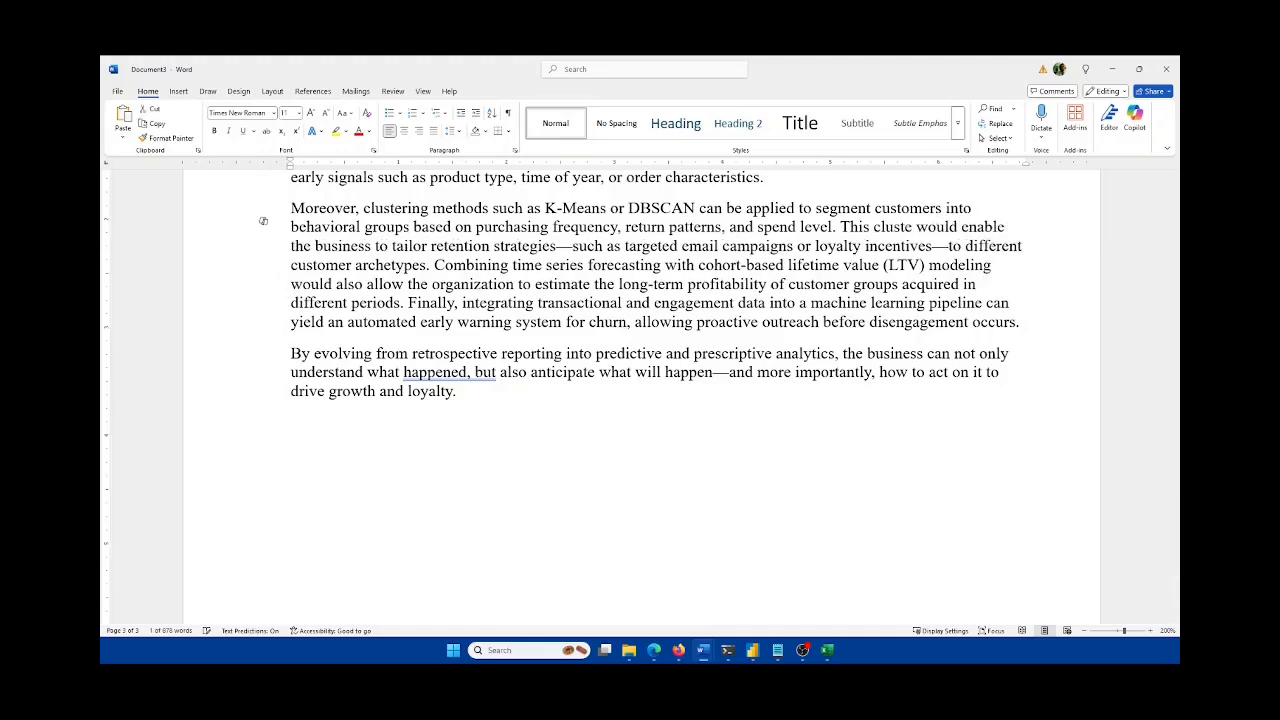
type("nique")
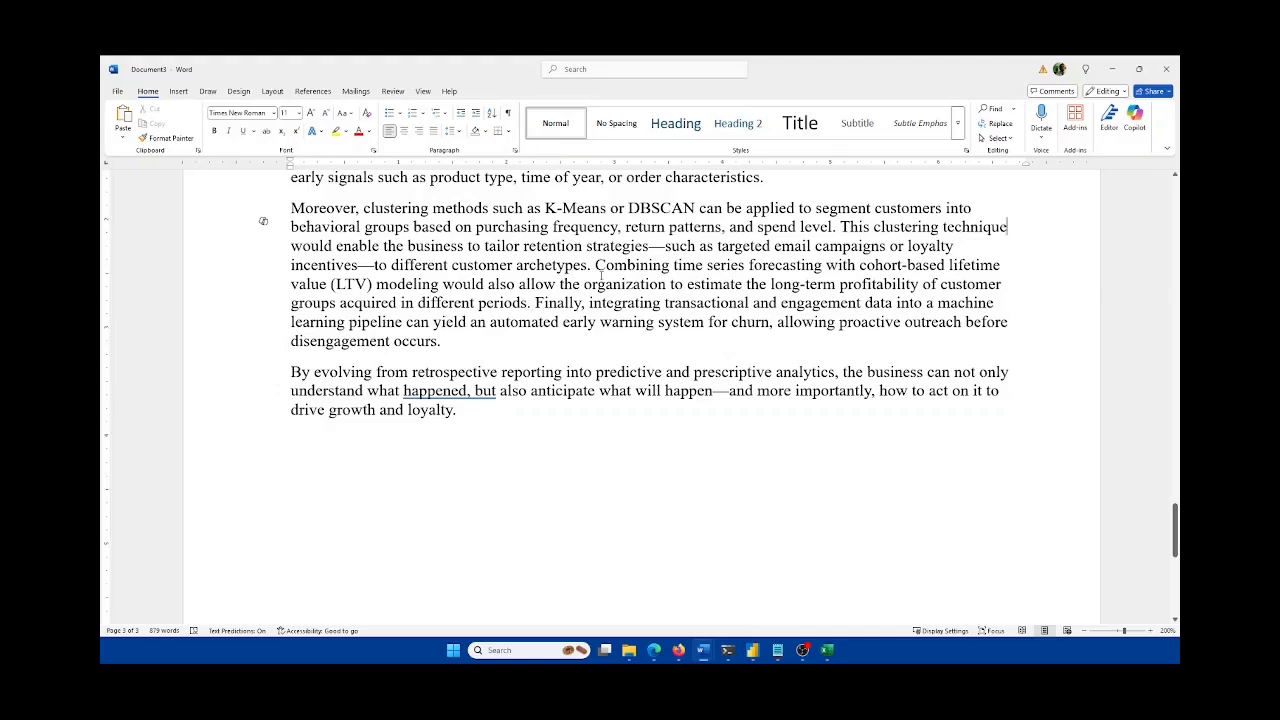
left_click_drag(597, 265, 535, 303)
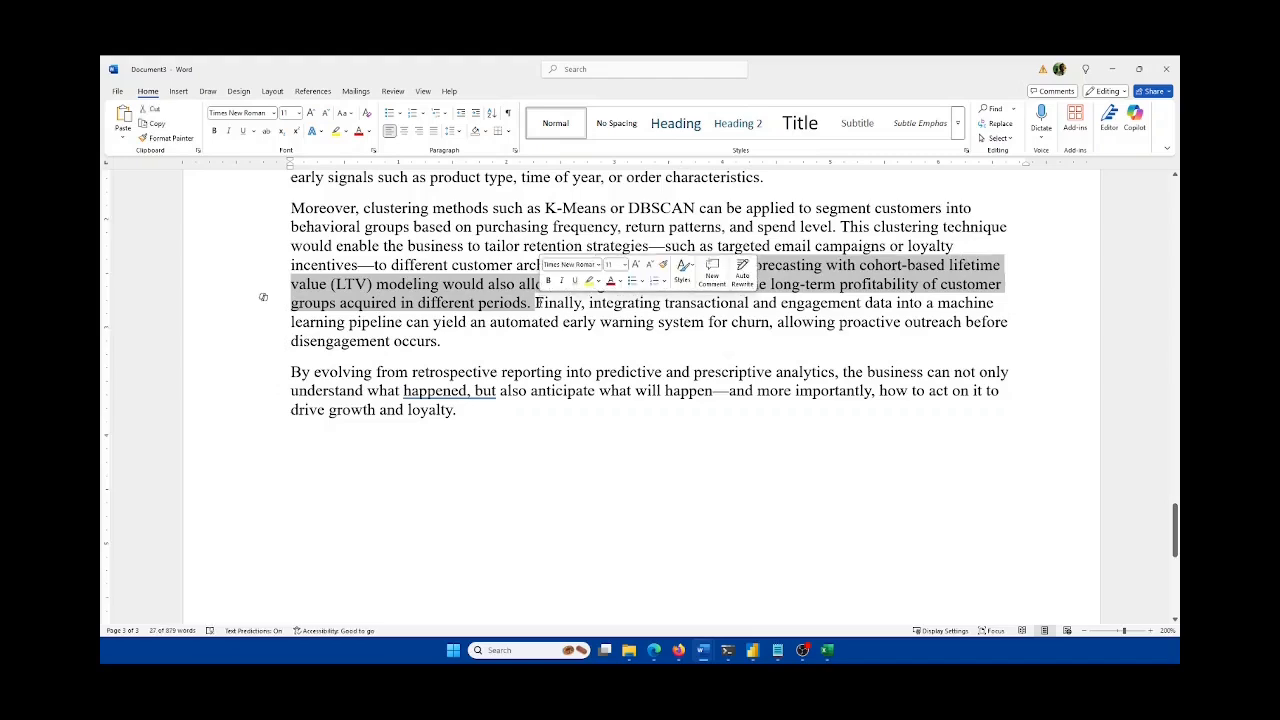
Step: Delete the selected 'Combining time series…' sentence and review the surrounding paragraph
key("Delete")
scroll(557, 305, "up", 4)
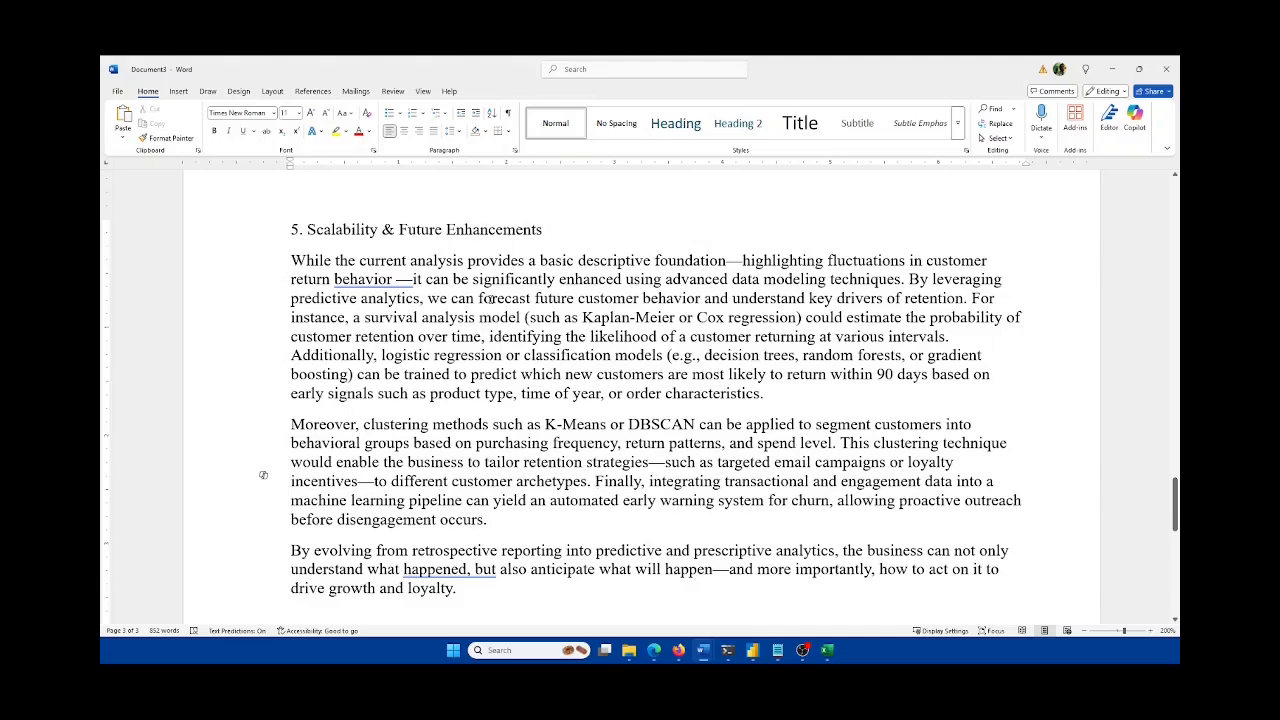
scroll(492, 308, "down", 2)
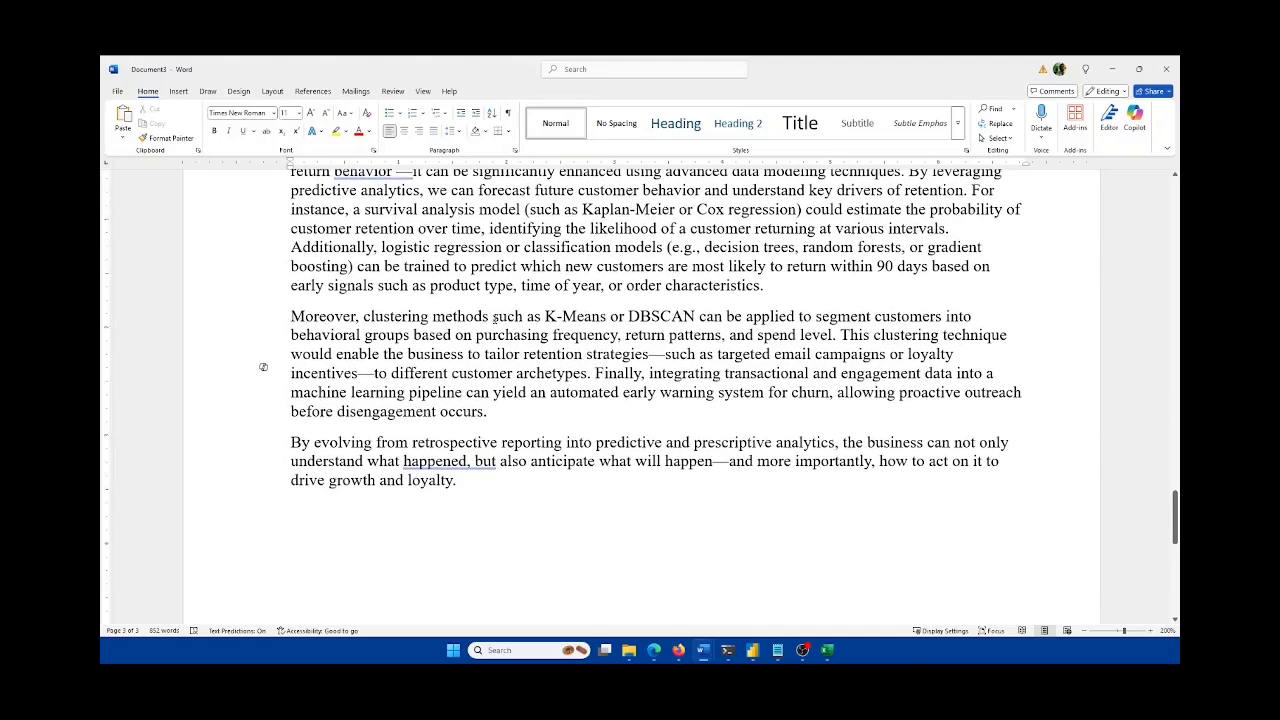
scroll(493, 318, "up", 1)
scroll(673, 327, "down", 2)
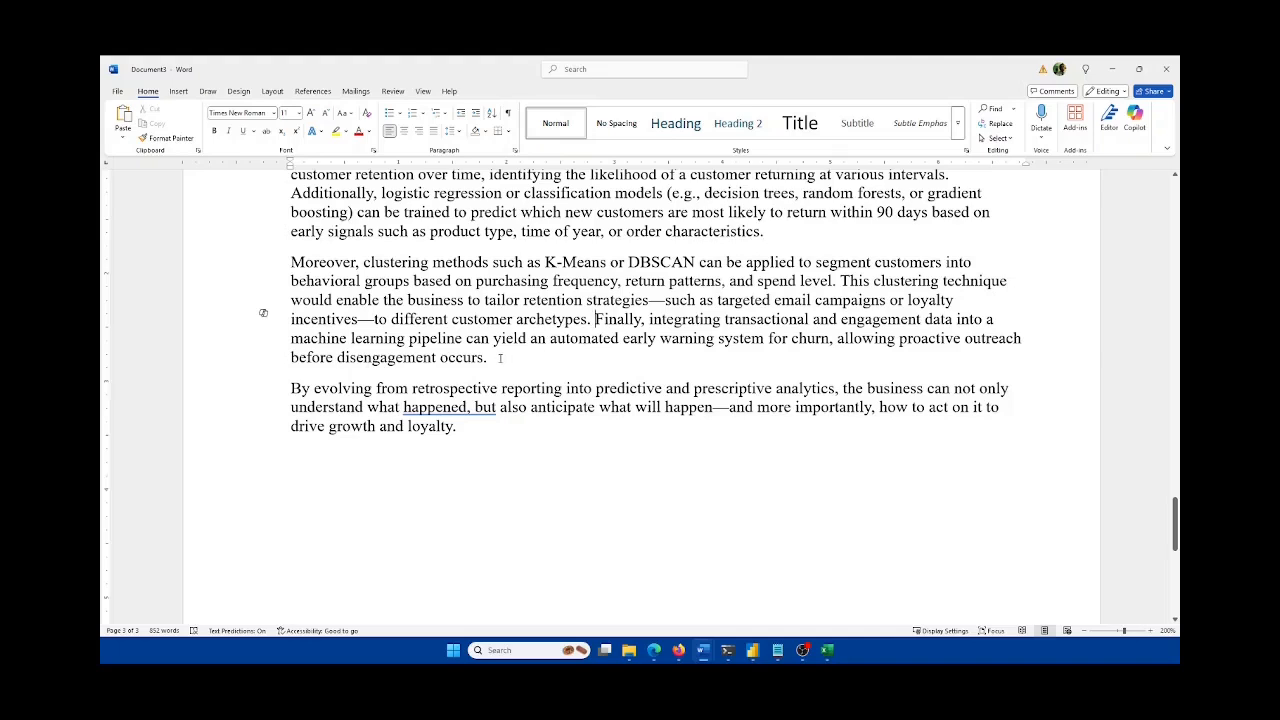
scroll(500, 358, "down", 2)
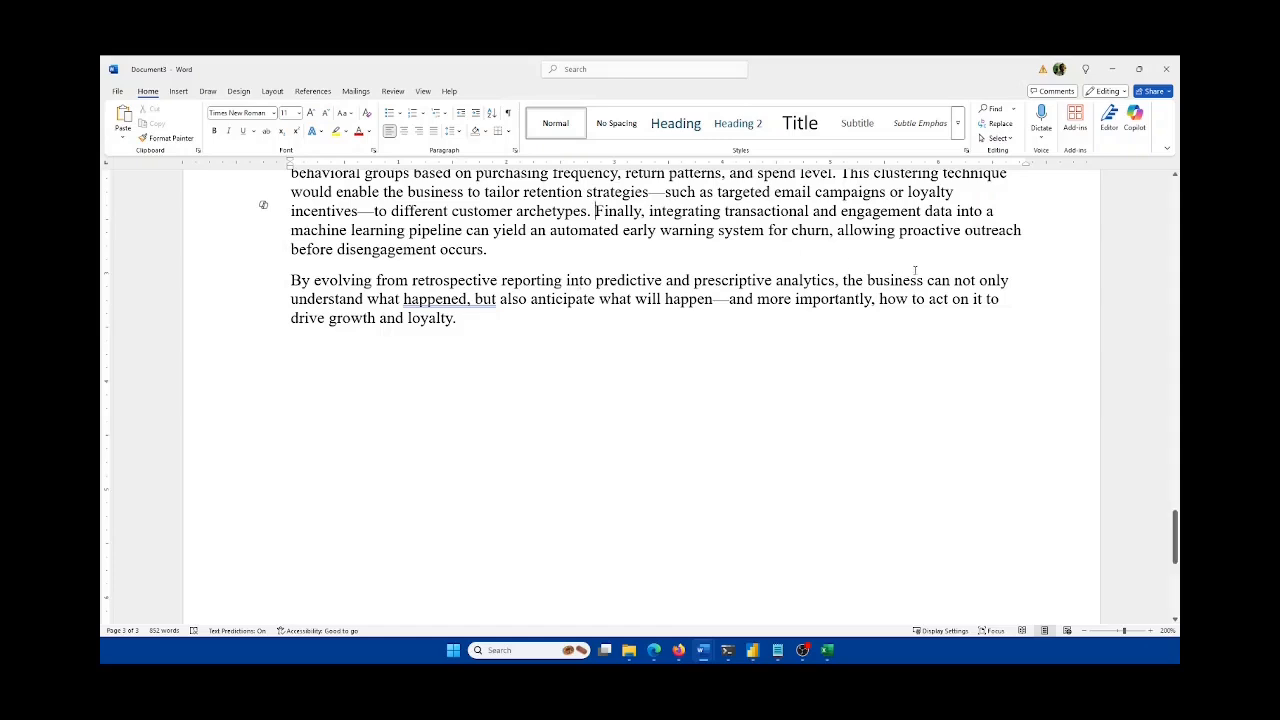
Step: Review the rest of the write-up, then minimize Word to return to Power BI
left_click(470, 319)
scroll(508, 333, "up", 10)
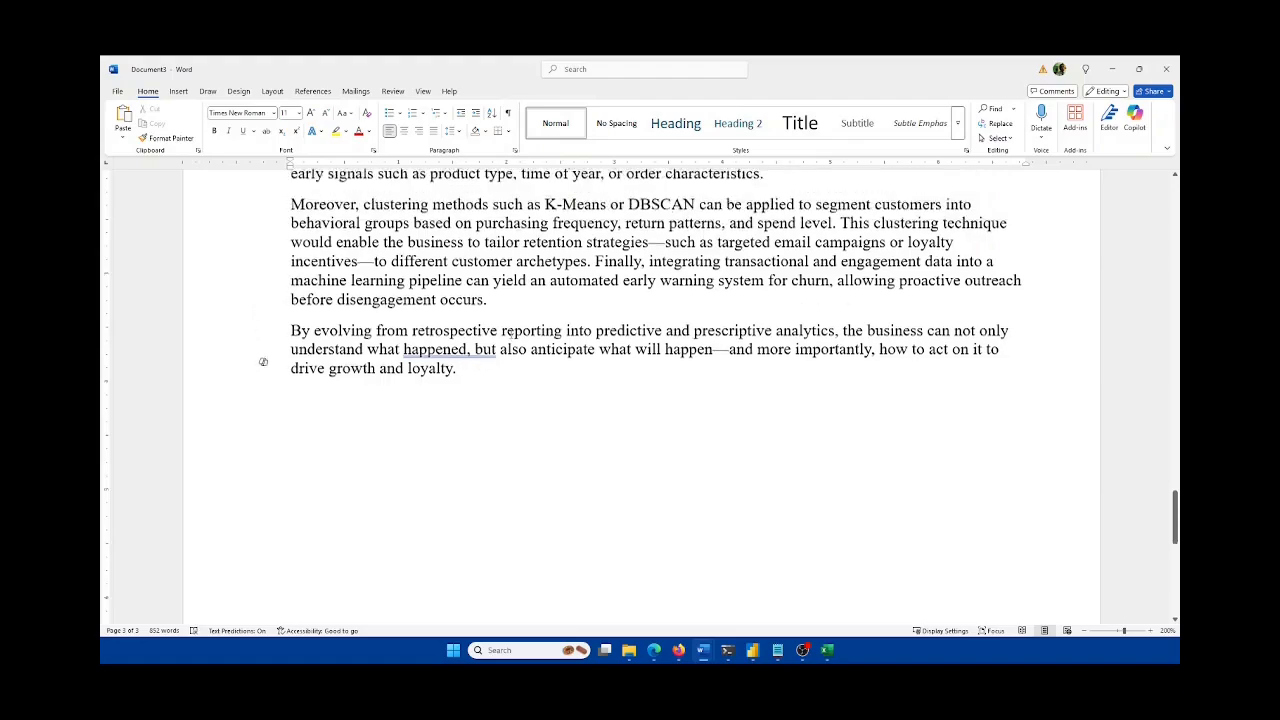
scroll(519, 345, "up", 4)
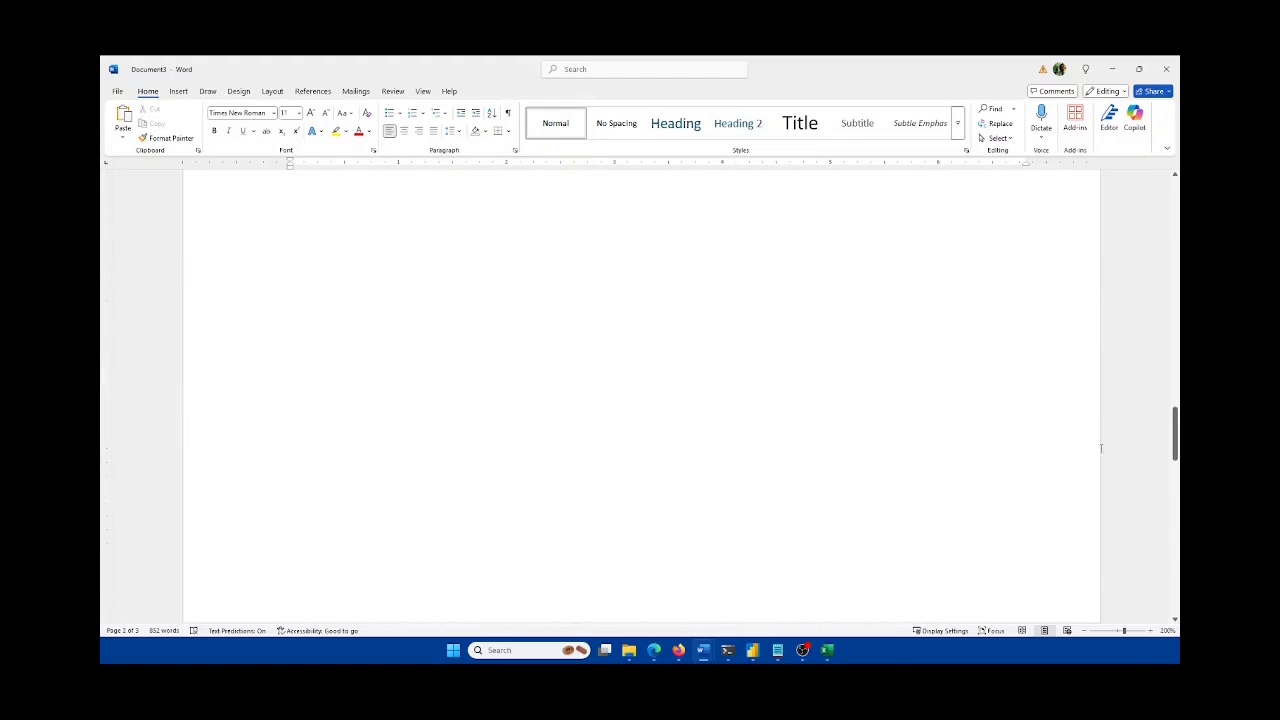
left_click_drag(1175, 432, 1165, 524)
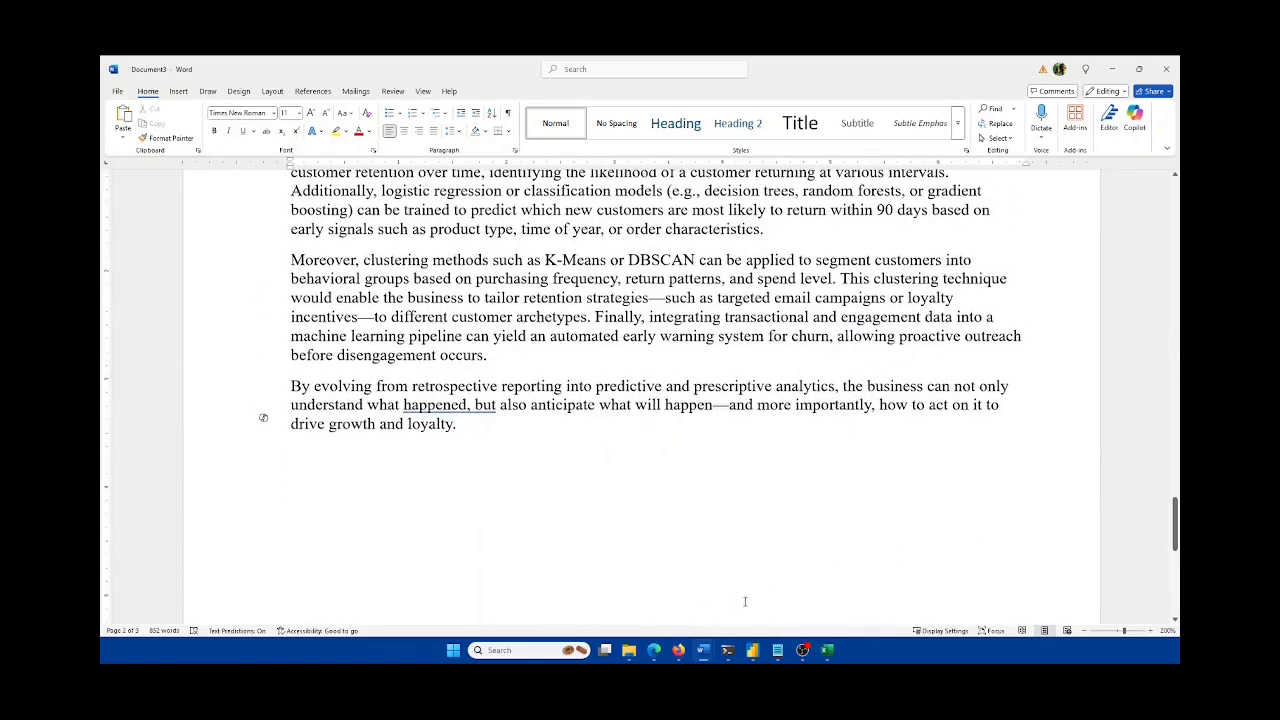
left_click(1112, 69)
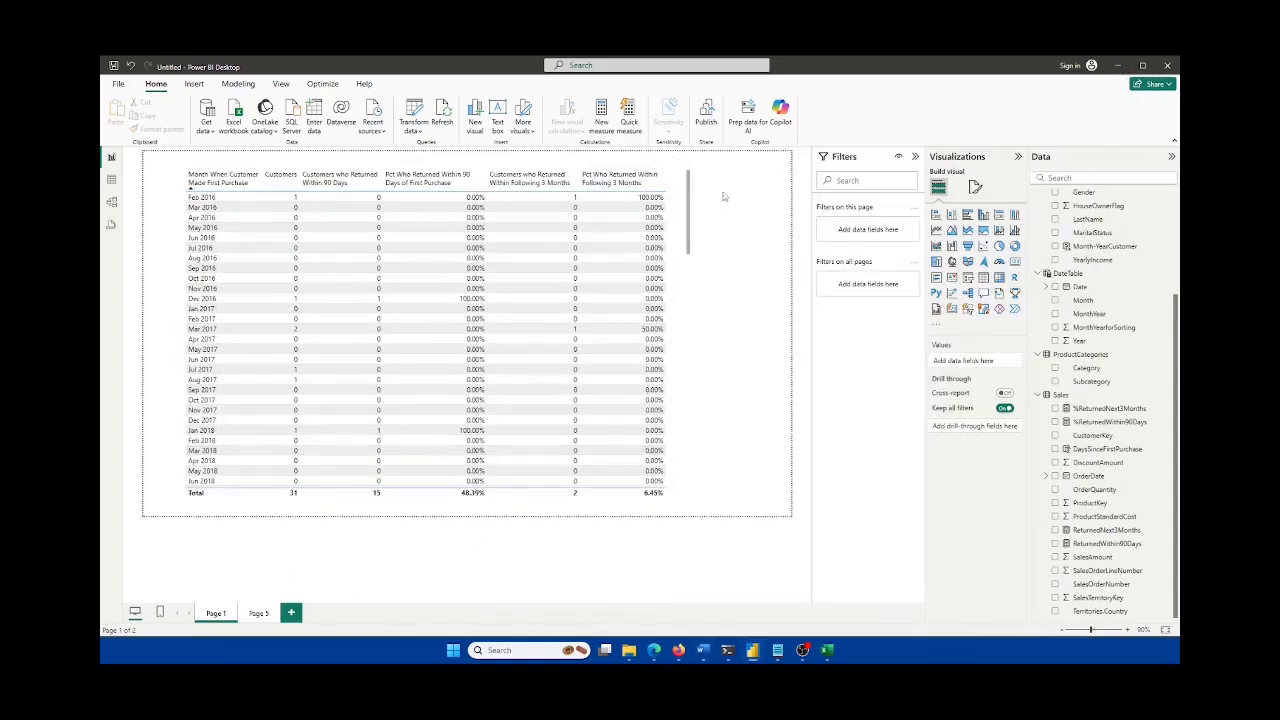
Step: Turn on the title for the customer-return table visual under General formatting
left_click(680, 230)
left_click(976, 188)
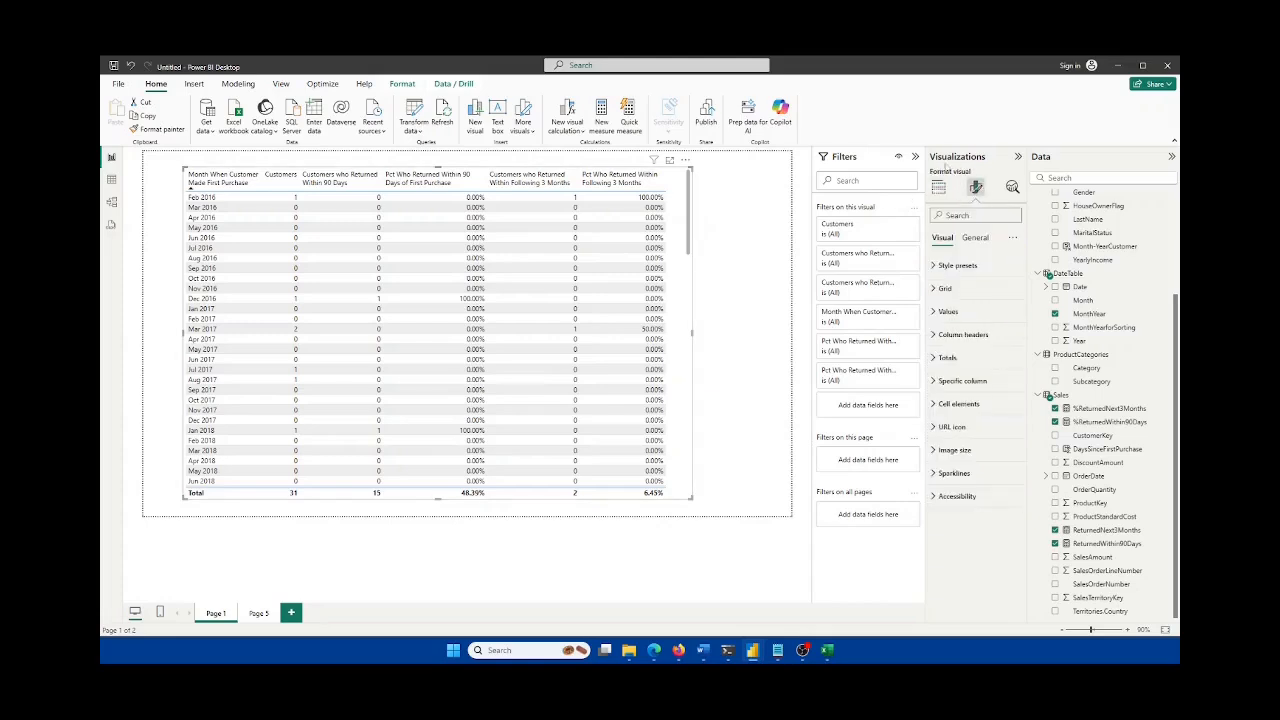
left_click(977, 241)
left_click(958, 288)
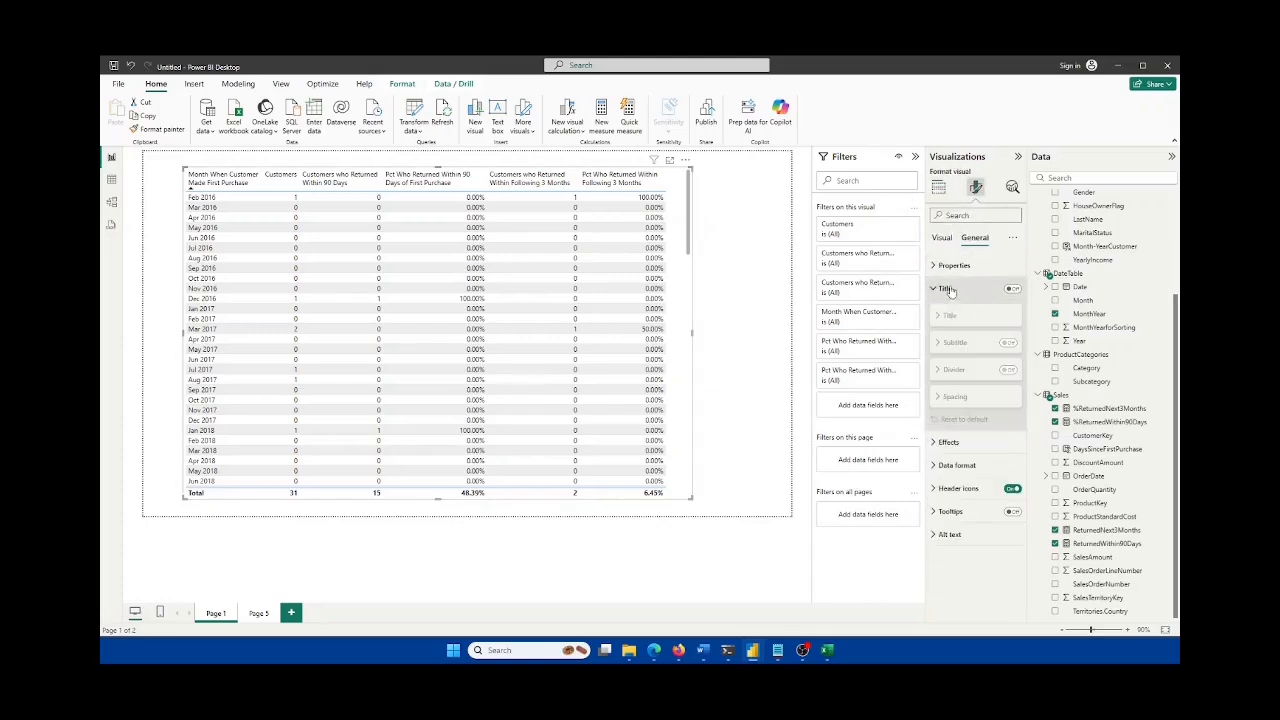
left_click(960, 287)
left_click(1013, 291)
left_click(1013, 292)
left_click(1012, 289)
left_click(1012, 289)
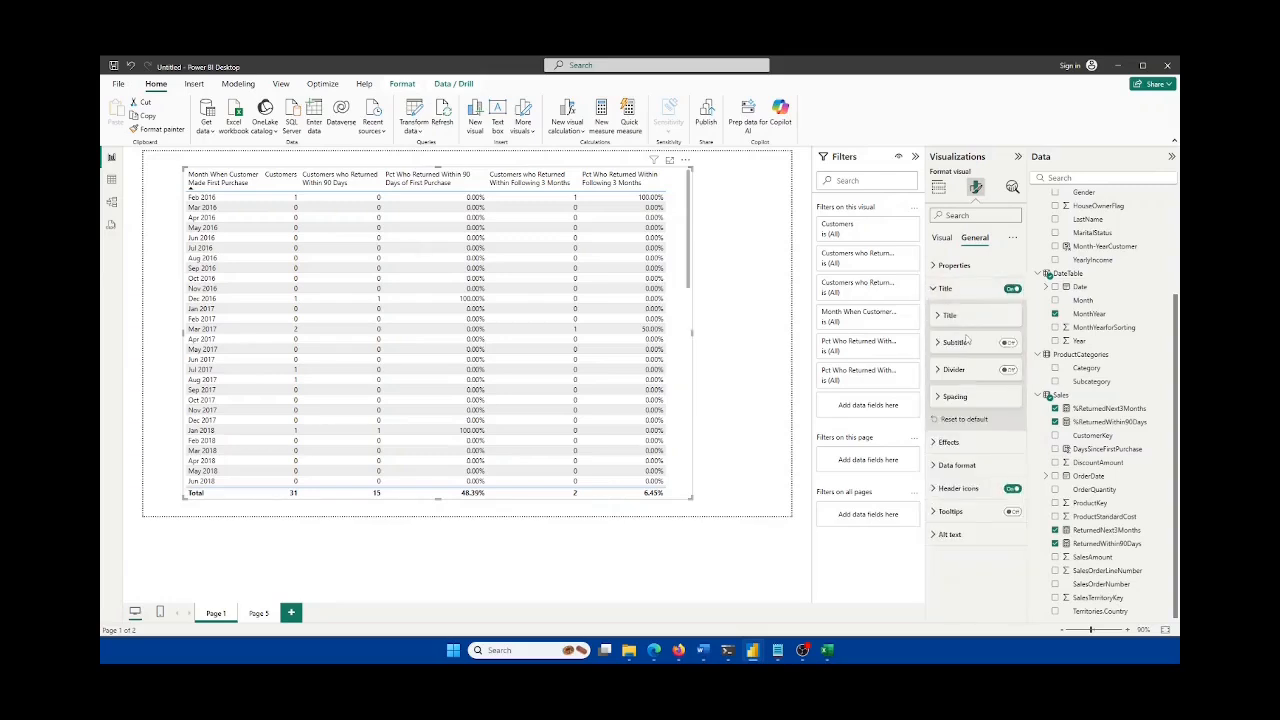
Step: Set the table title text to 'xx', centre it, and widen the visual slightly
left_click(965, 343)
type("dfdf")
left_click_drag(965, 343, 911, 346)
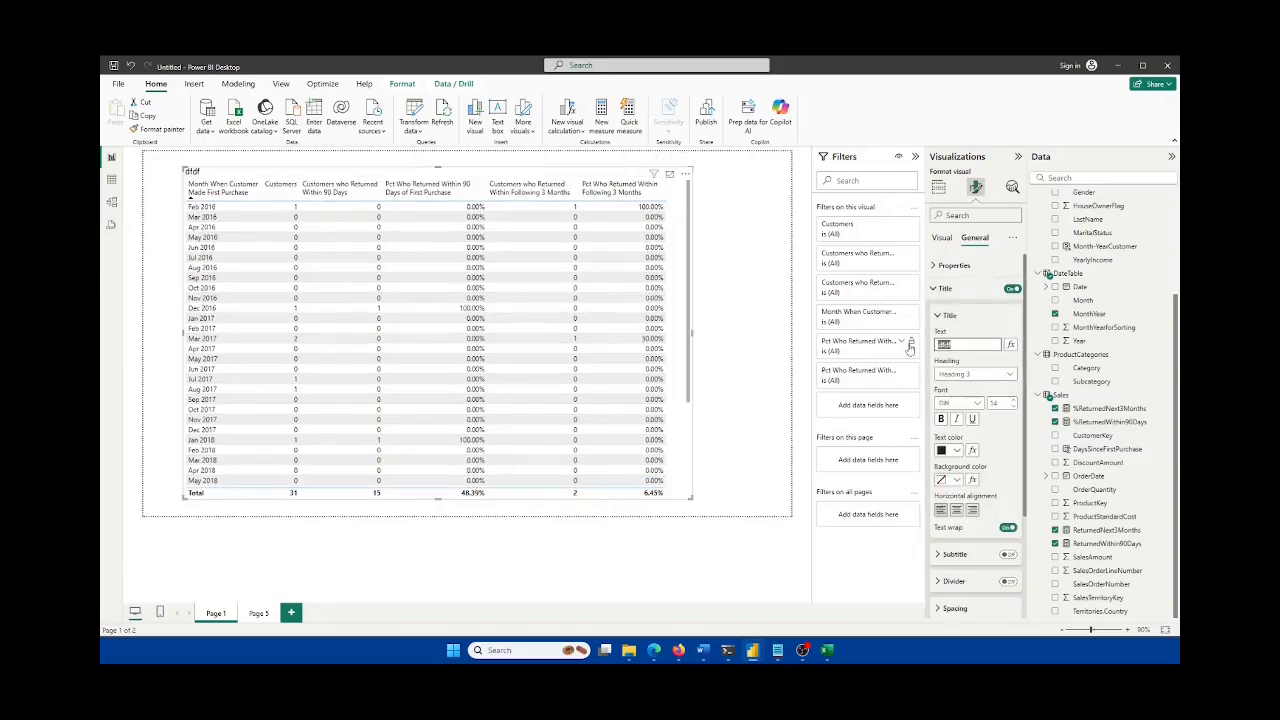
type("xx")
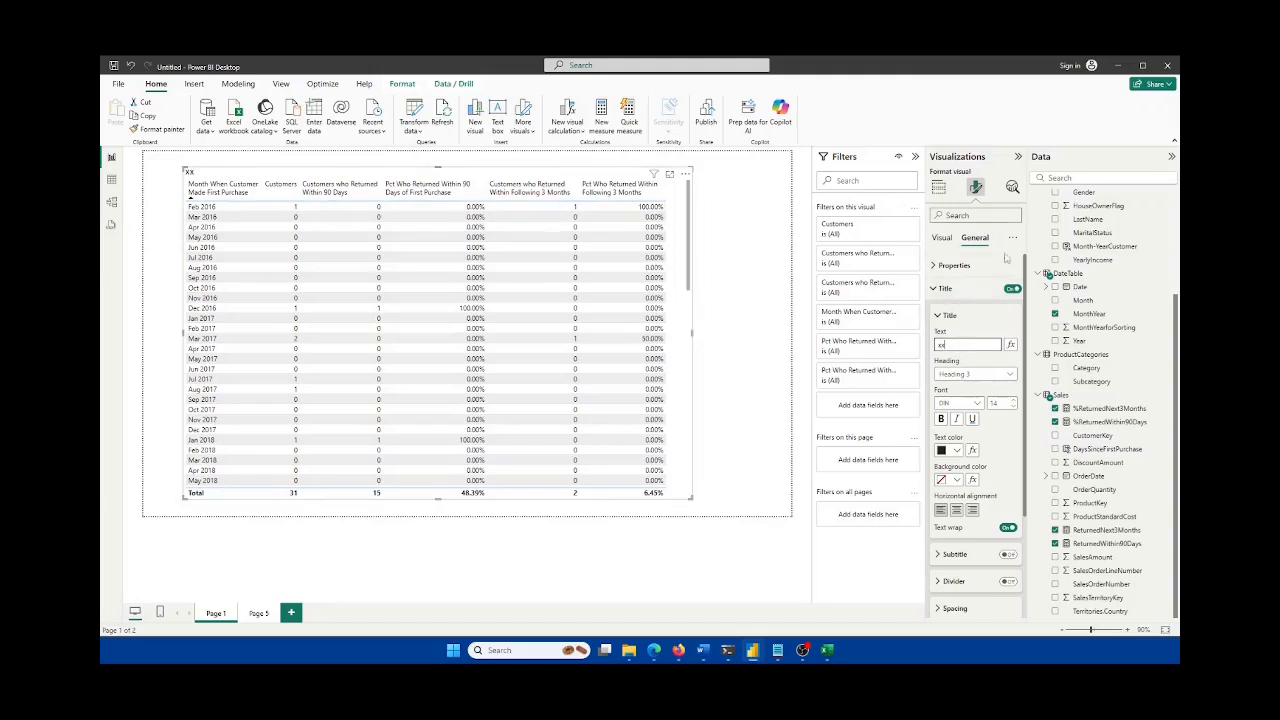
left_click(956, 510)
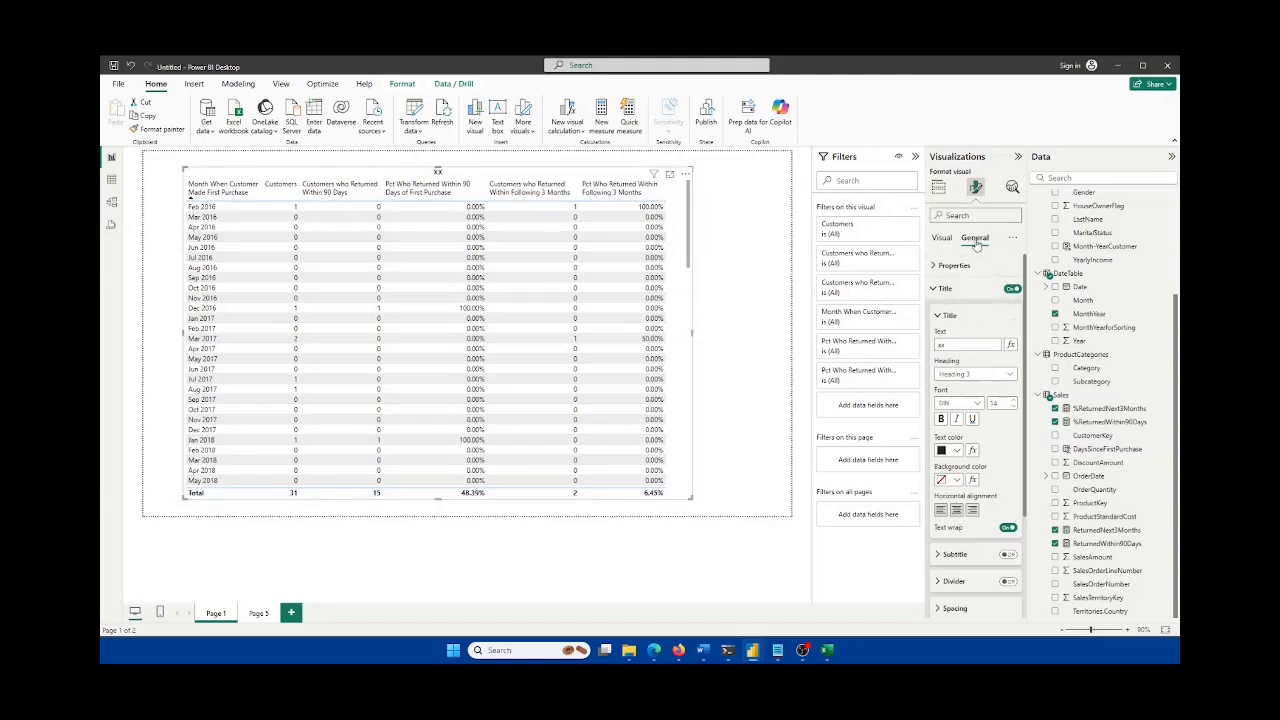
left_click(939, 290)
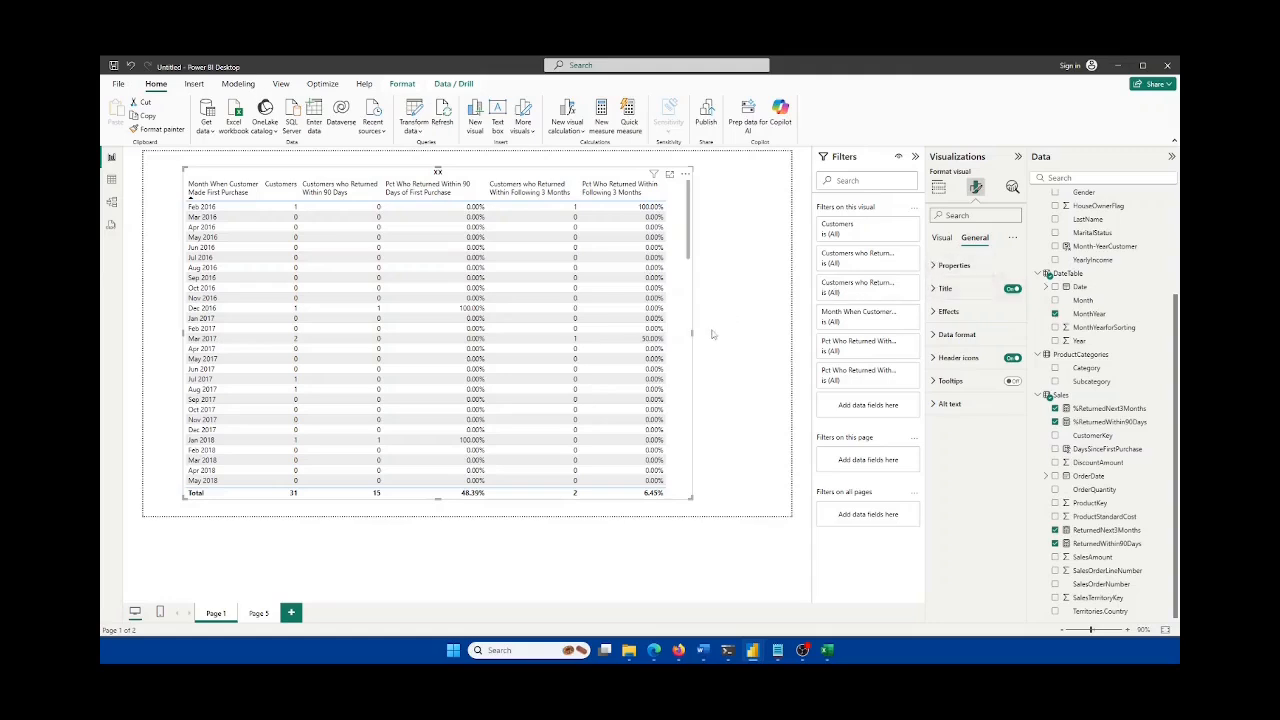
left_click_drag(694, 333, 698, 336)
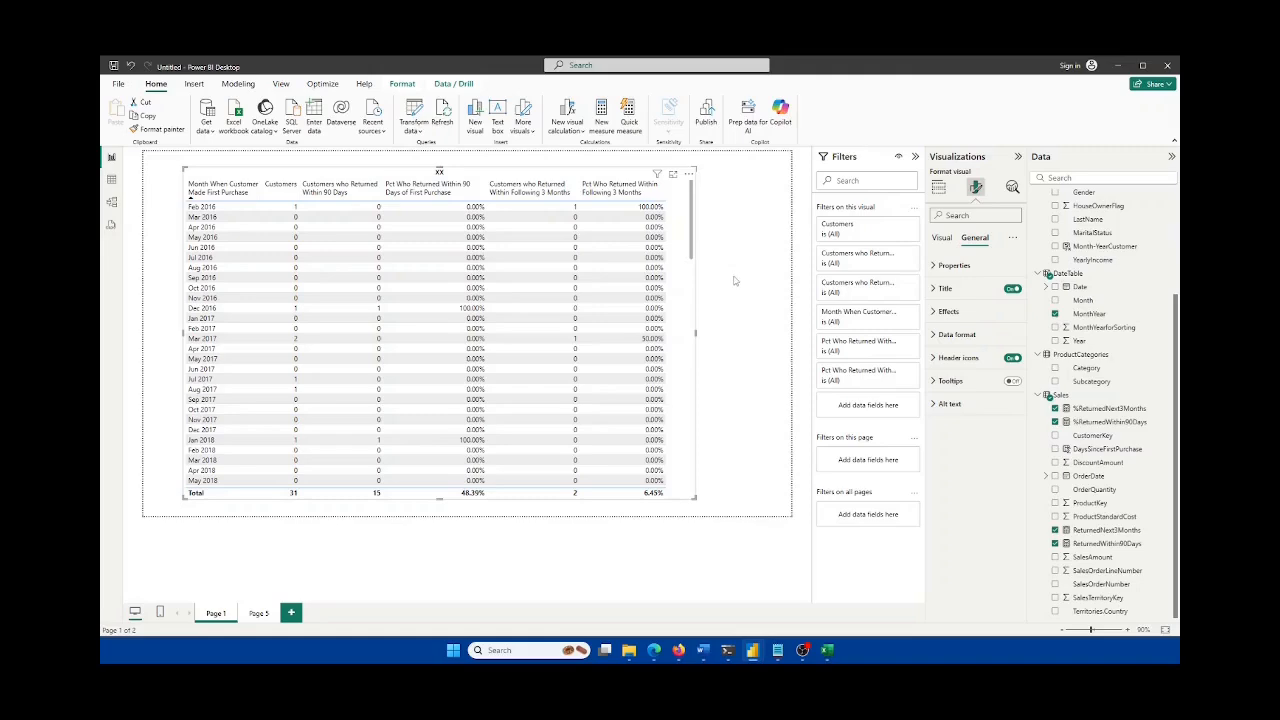